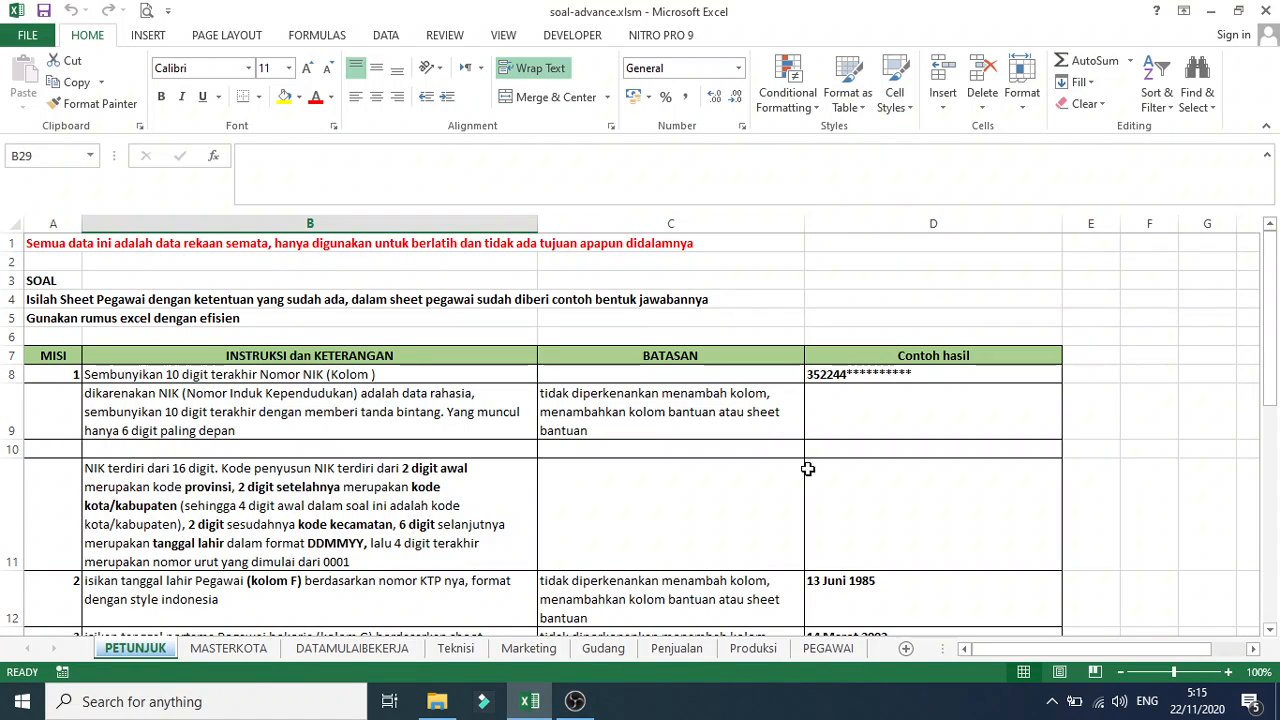
Review the PETUNJUK instructions for mission 1 on masking NIK numbers, including the example result, and look over the PEGAWAI sheet
scroll(330, 335, "down", 2)
scroll(329, 362, "up", 2)
left_click(832, 651)
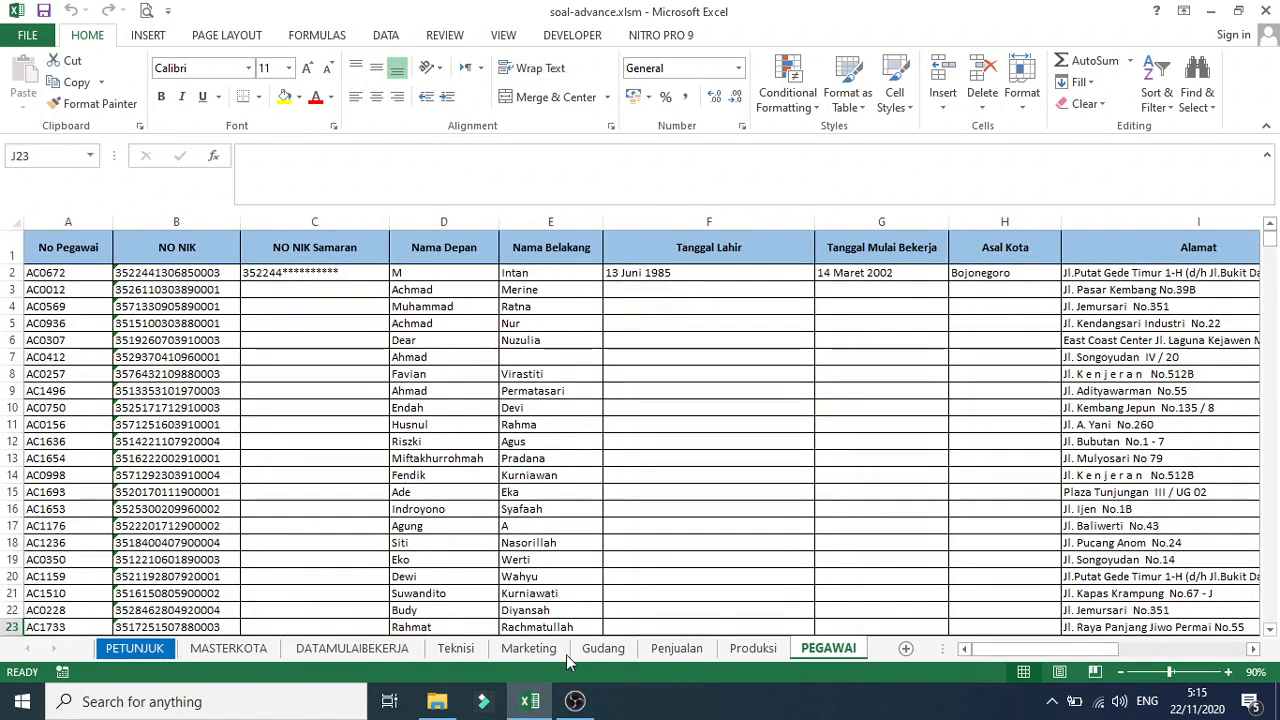
left_click(139, 652)
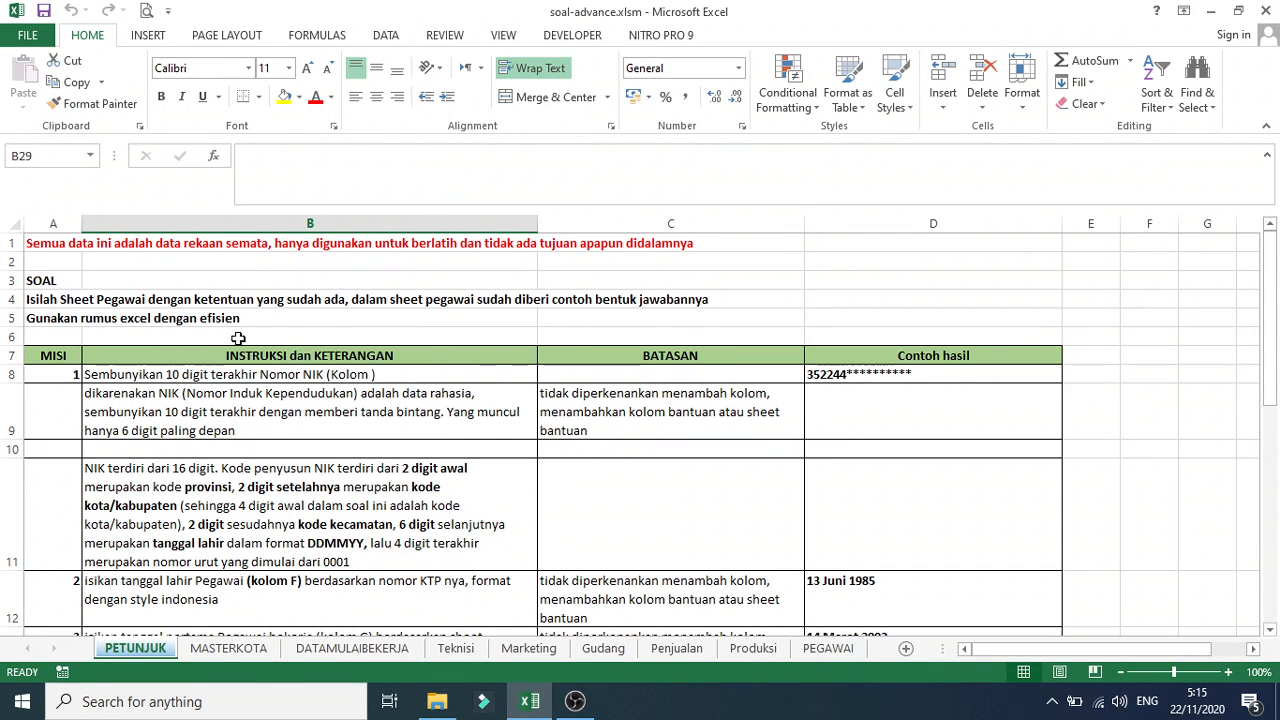
scroll(340, 325, "down", 1)
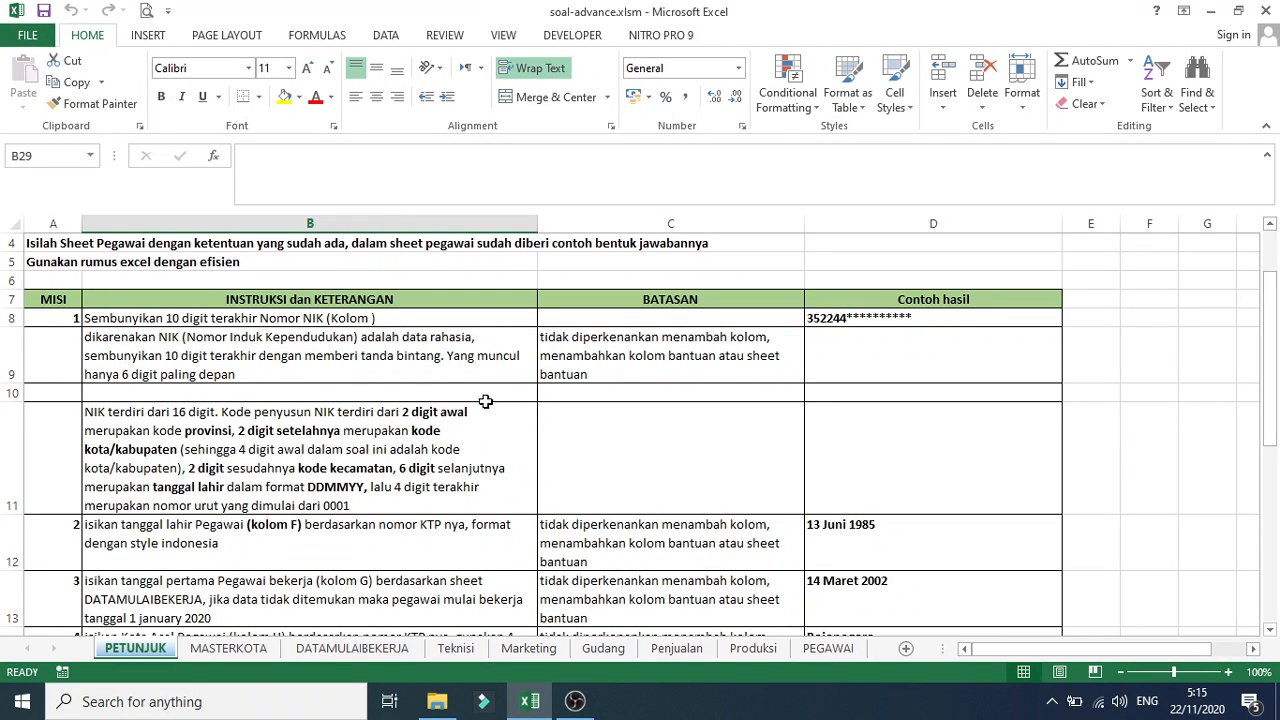
left_click(842, 320)
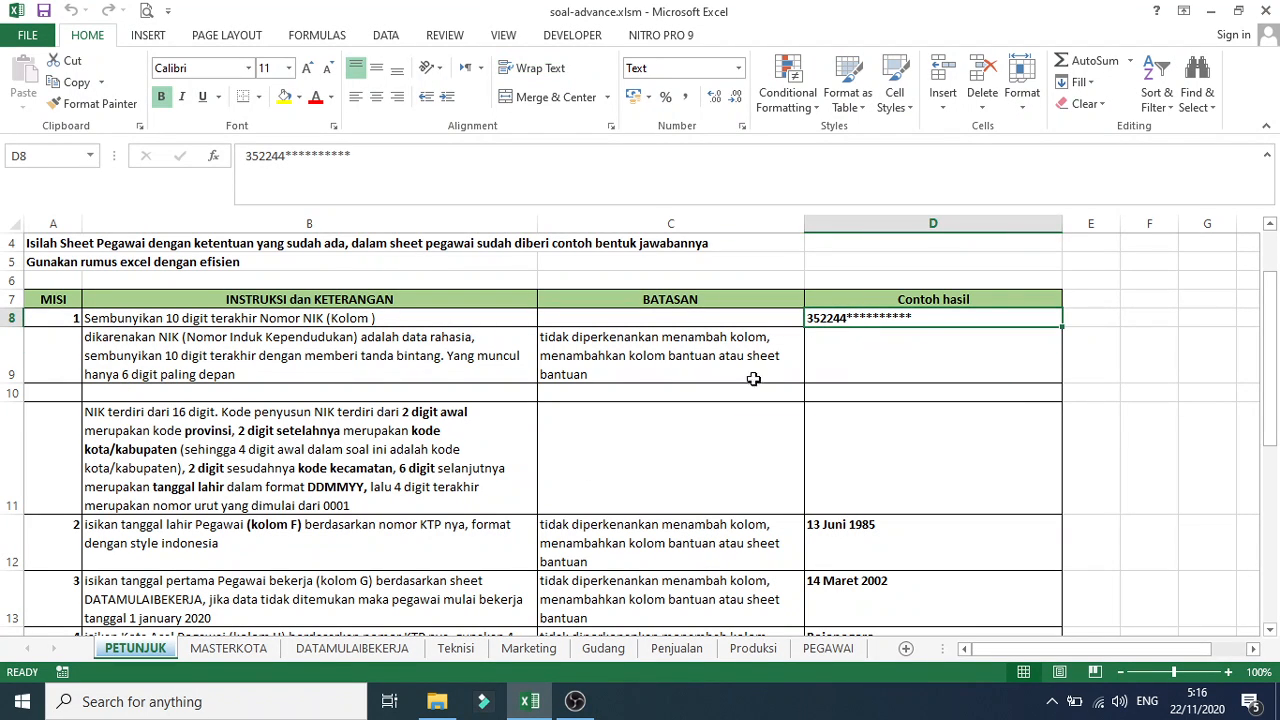
On the PEGAWAI sheet, mask the NIK in C3 with the formula =LEFT(B3;6)&"**********"
left_click(828, 648)
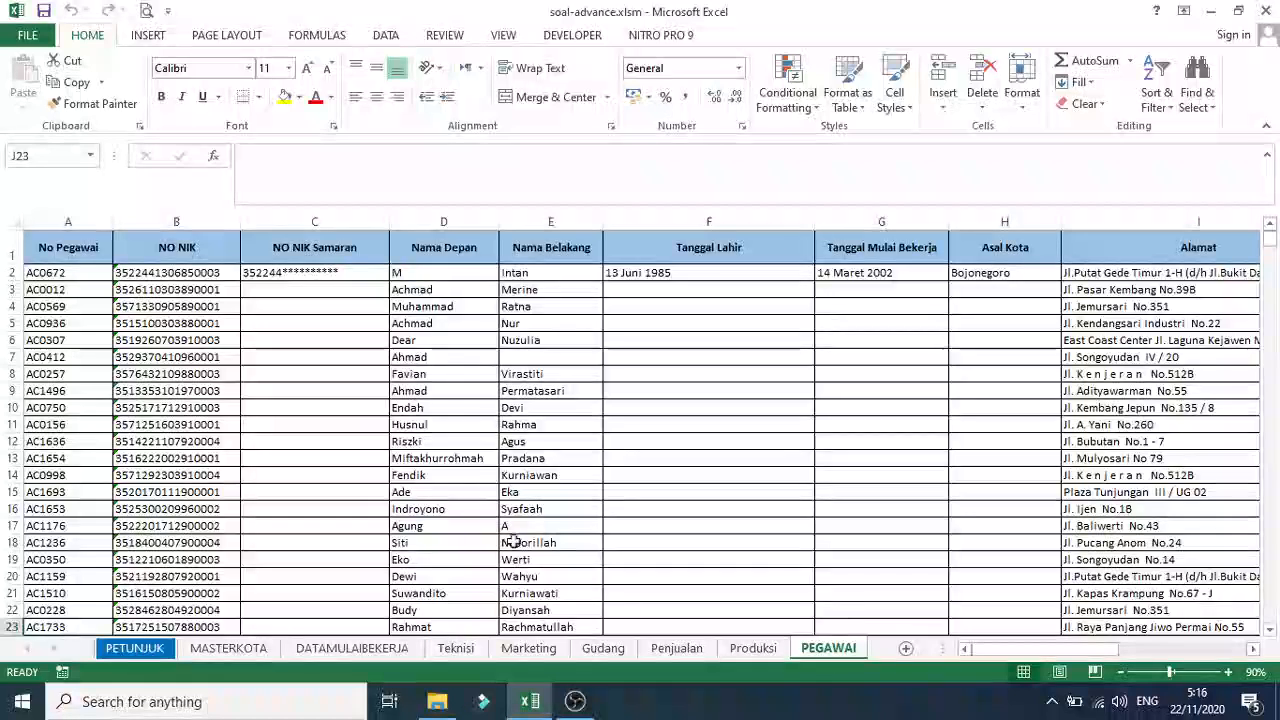
left_click(276, 296)
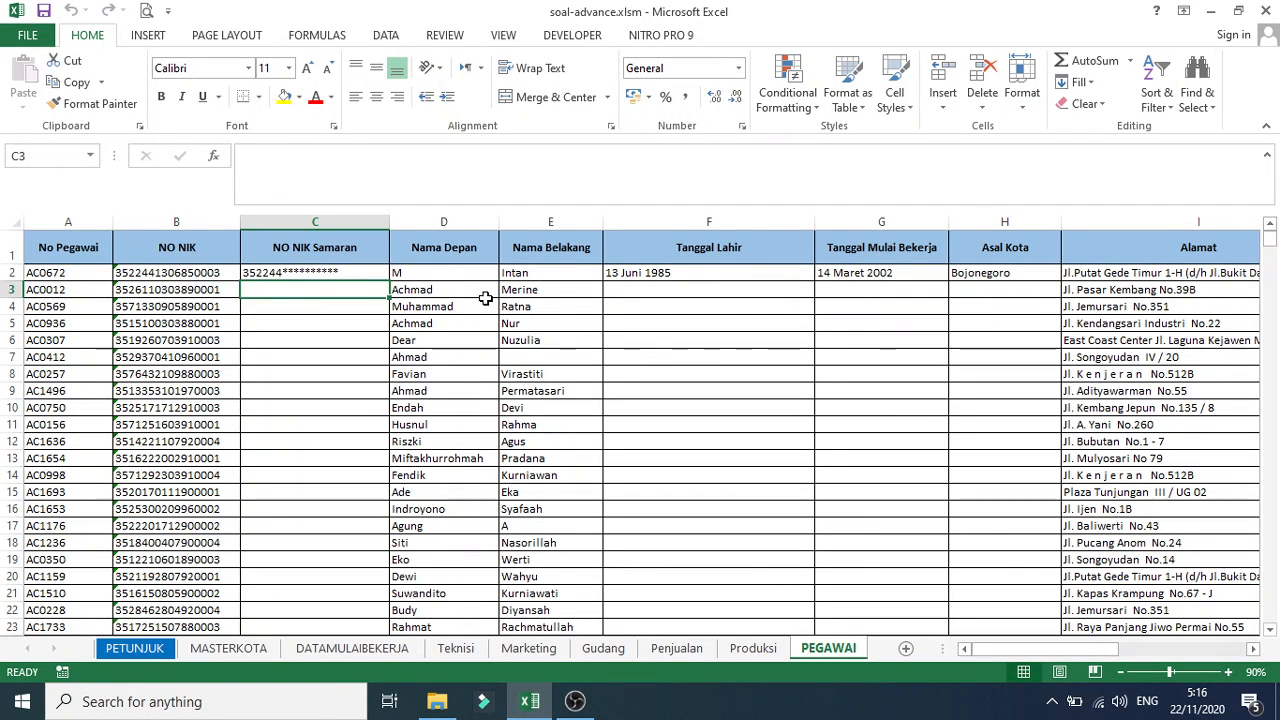
type("=le")
key("Tab")
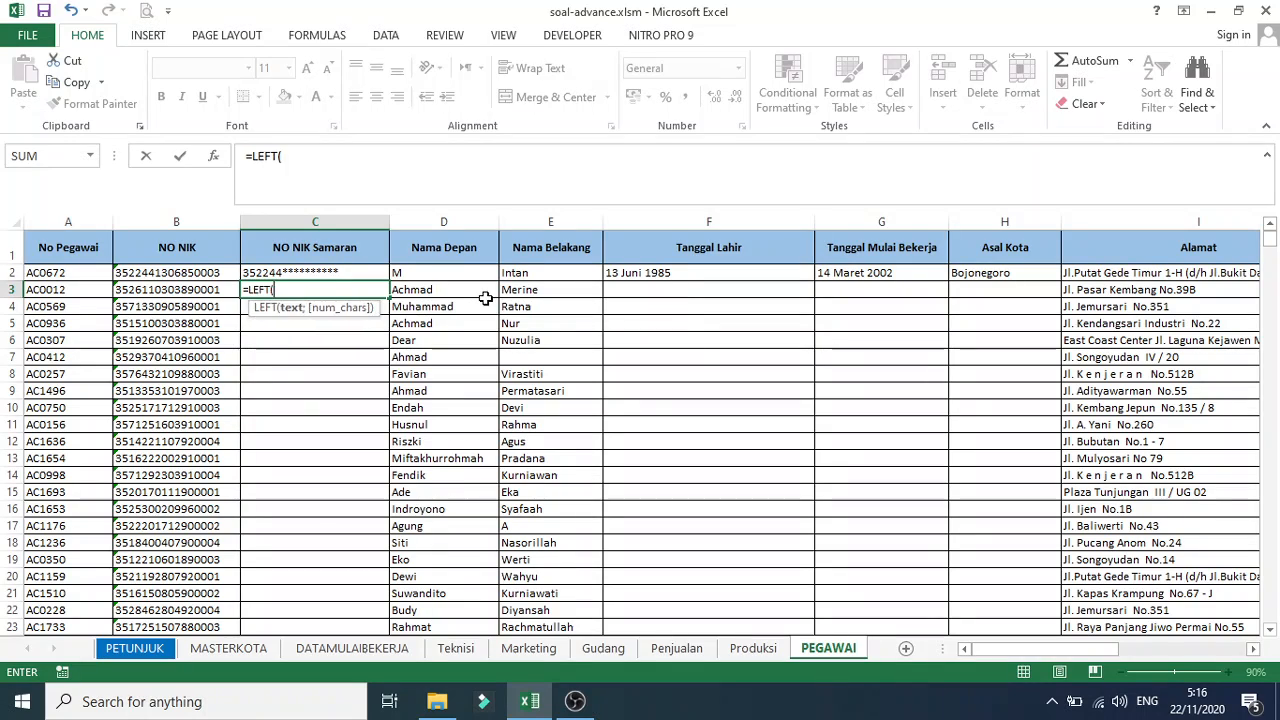
left_click(163, 290)
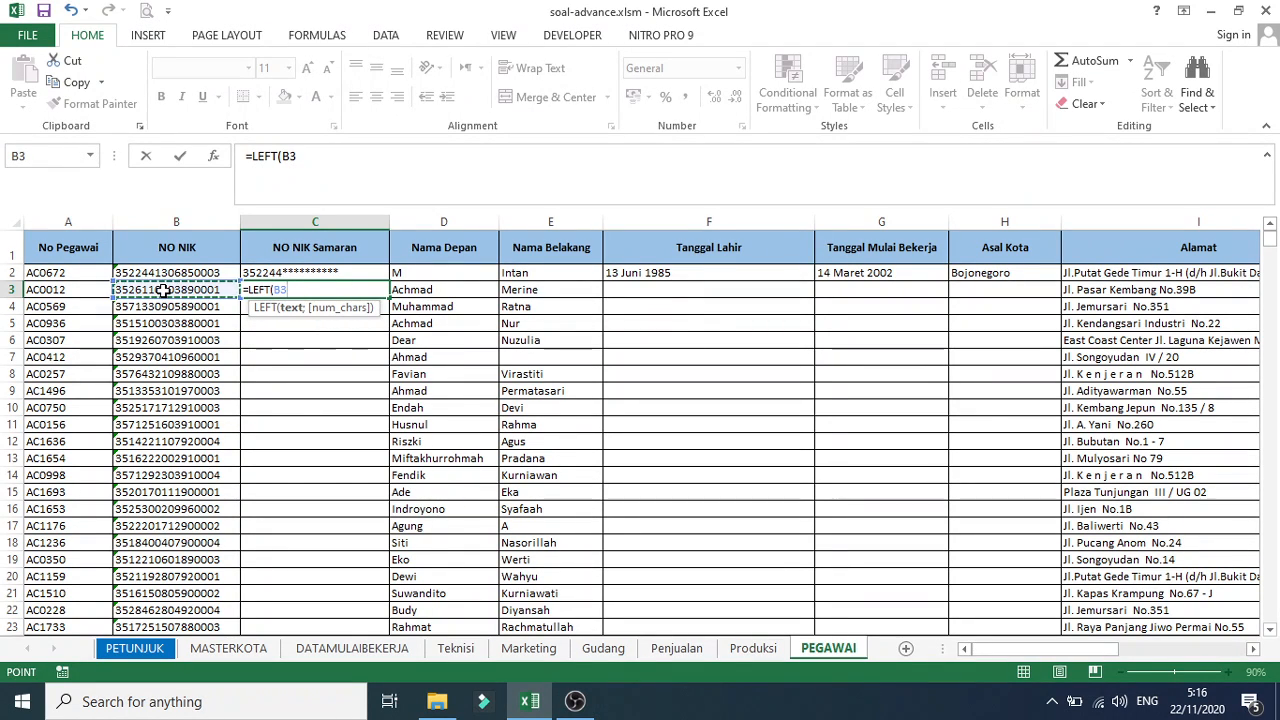
type(";6)&")
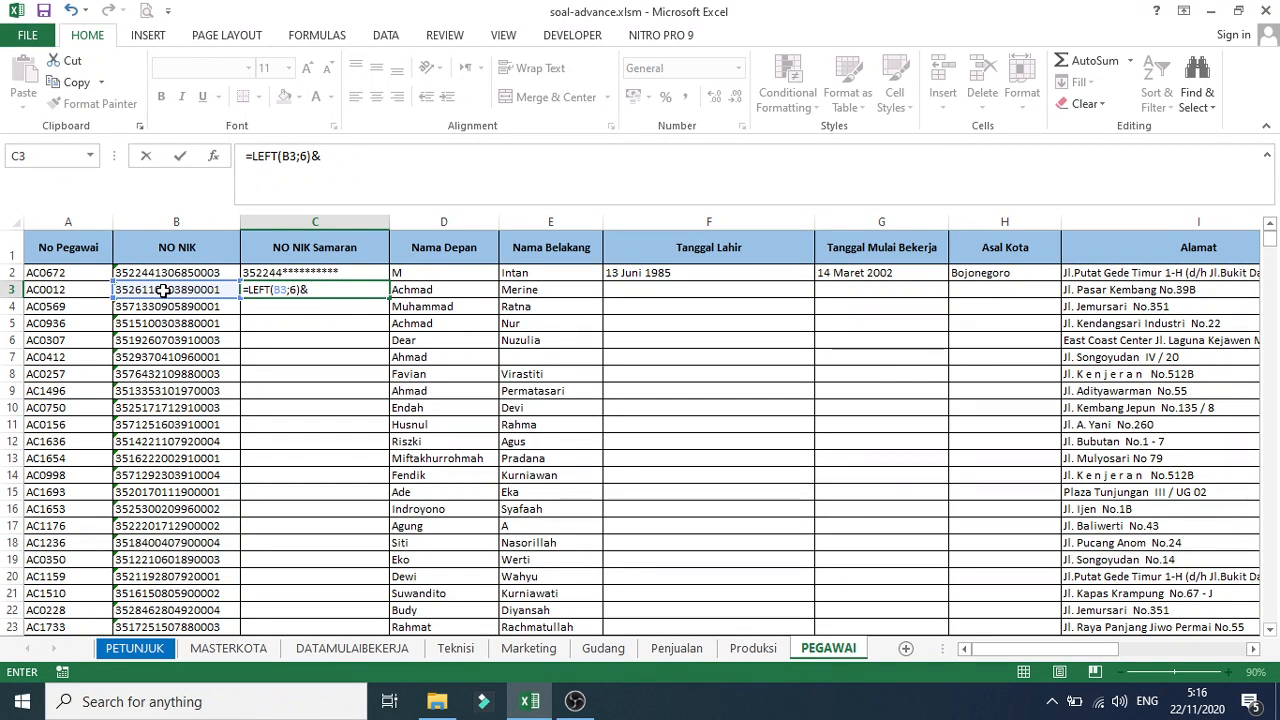
type("\"*******")
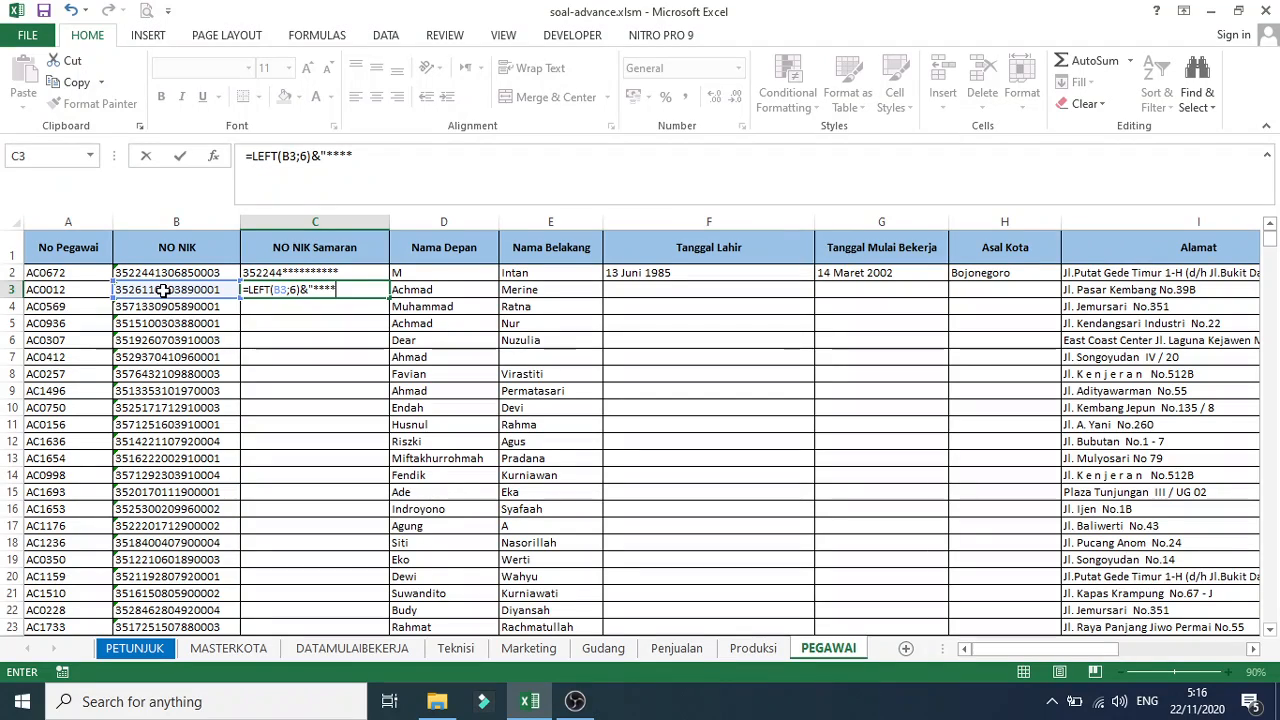
type("***")
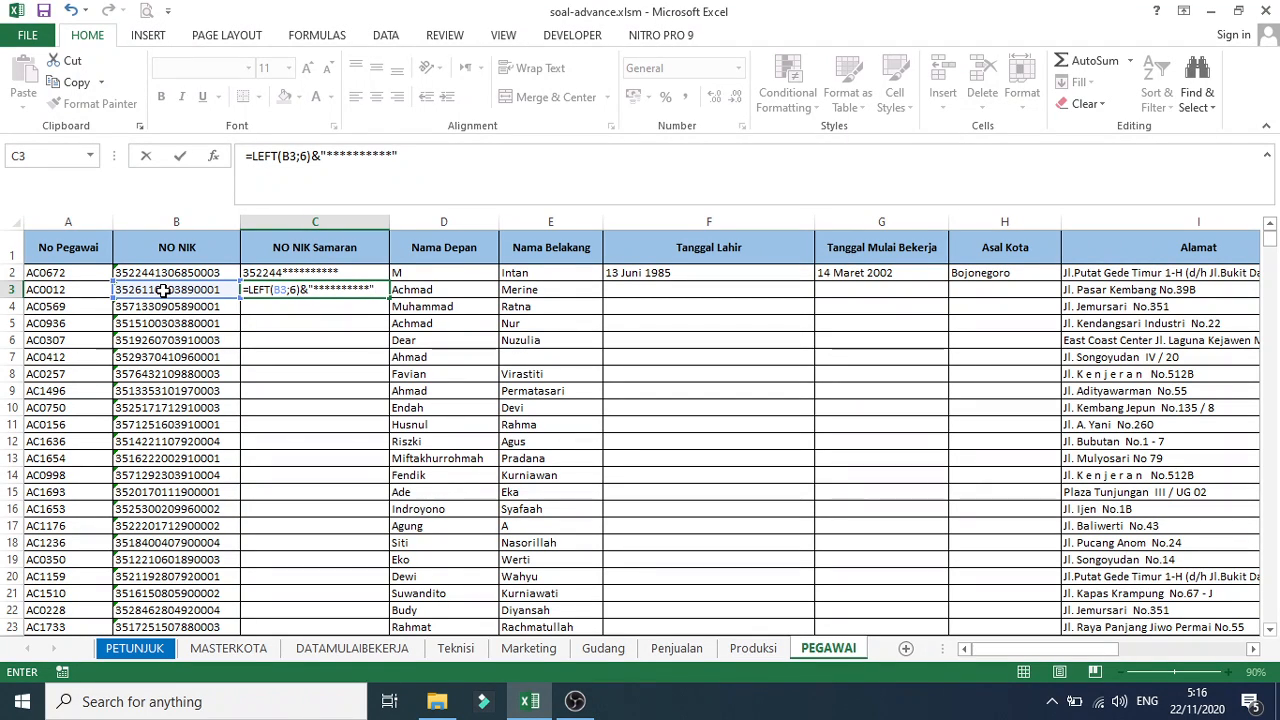
key("Return")
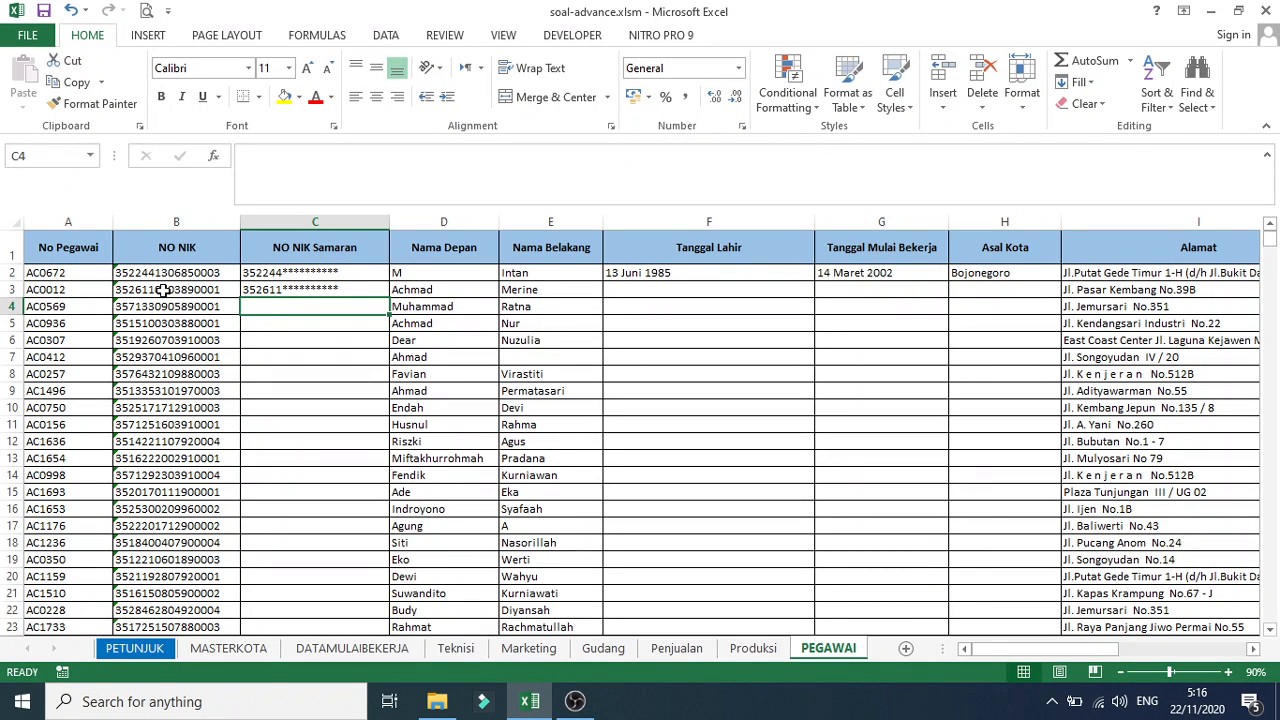
Enter =REPLACE(B4;7;10;"**********") in C4 and fill it down the rest of the NO NIK Samaran column
type("=")
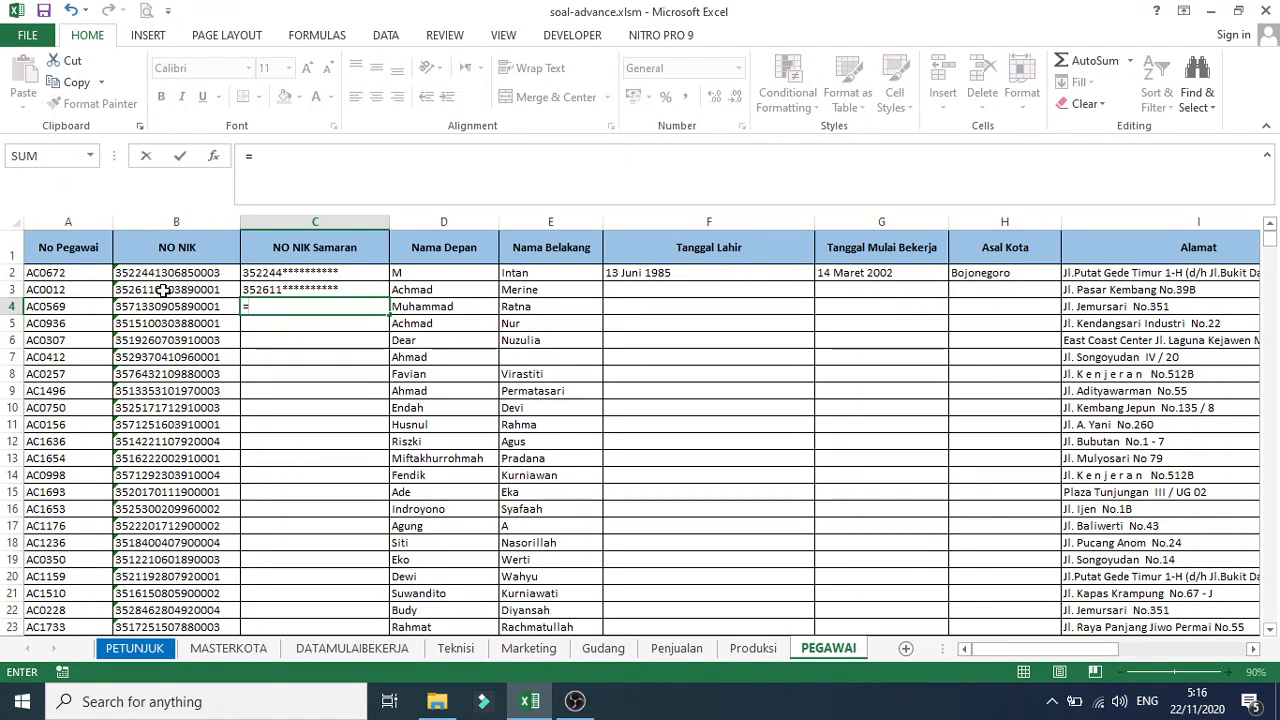
type("re")
key("Down")
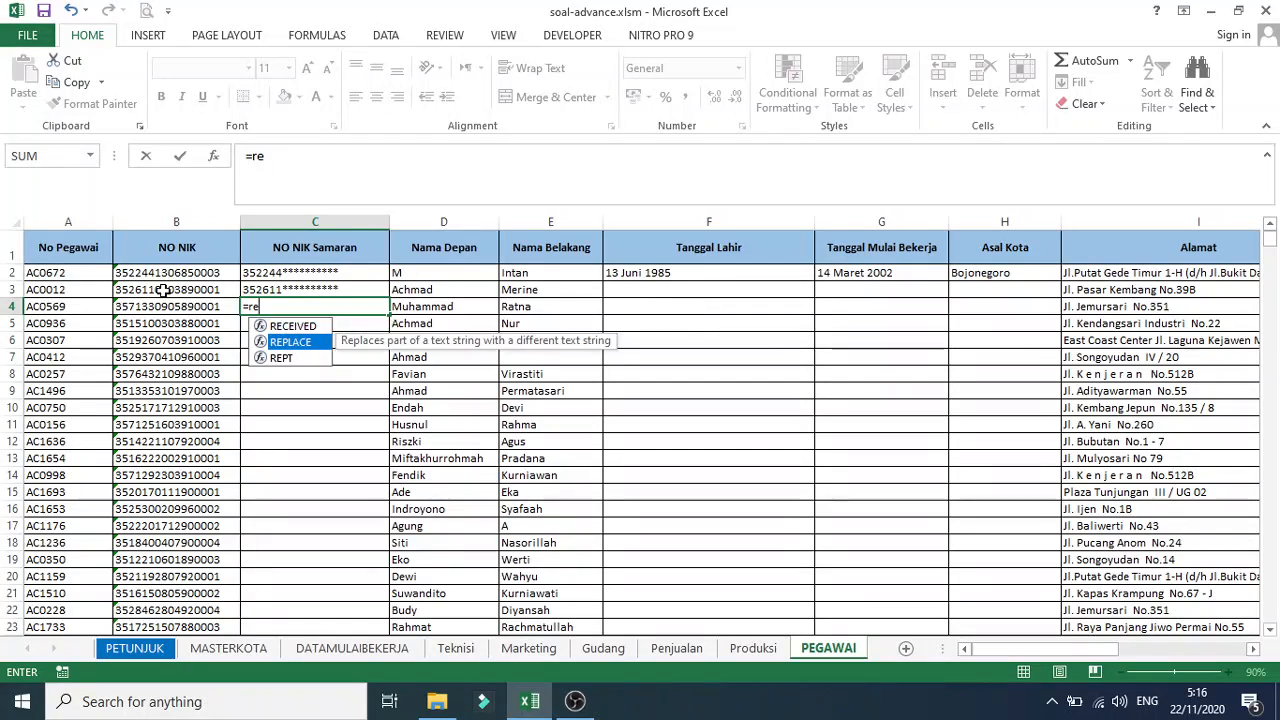
key("Tab")
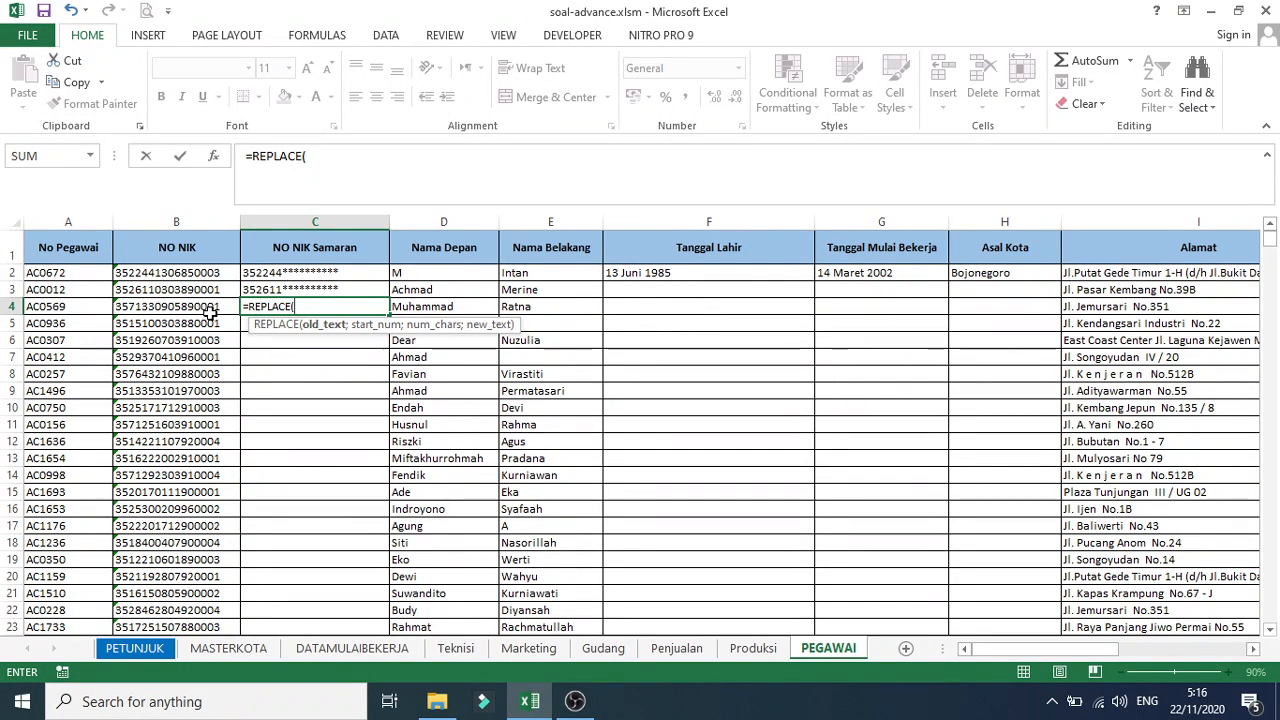
left_click(205, 307)
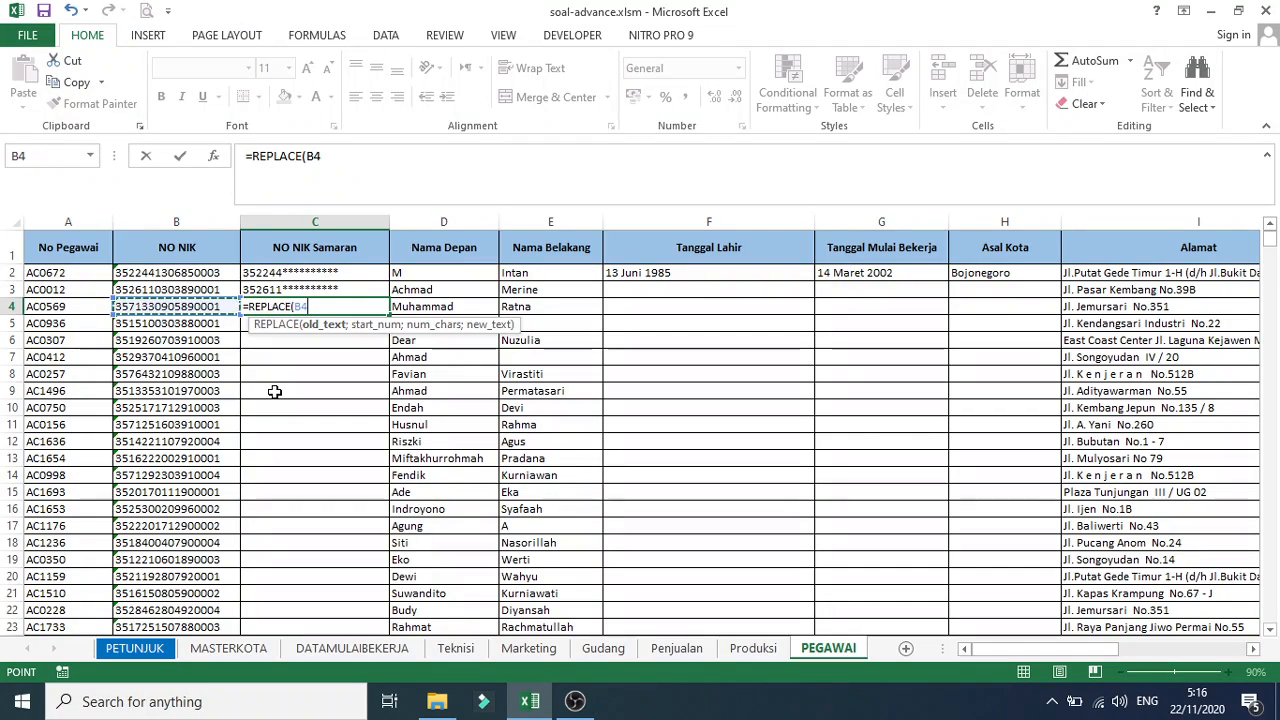
type(";")
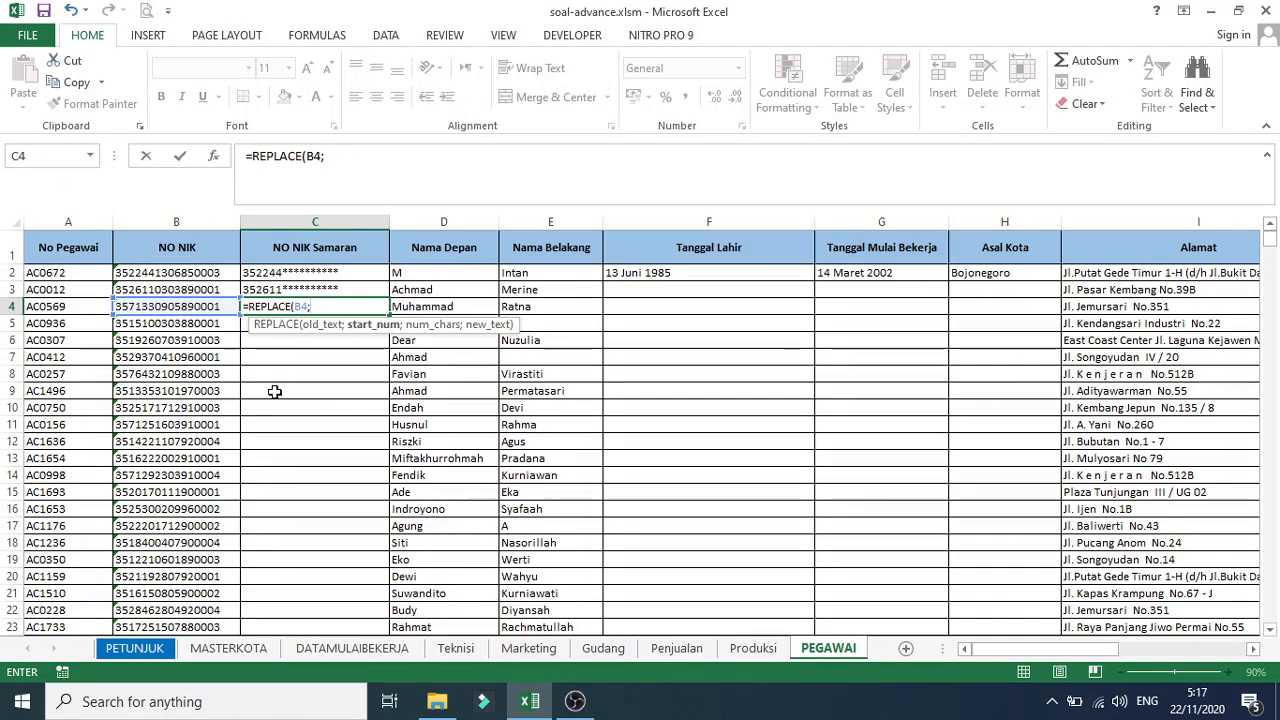
type("7")
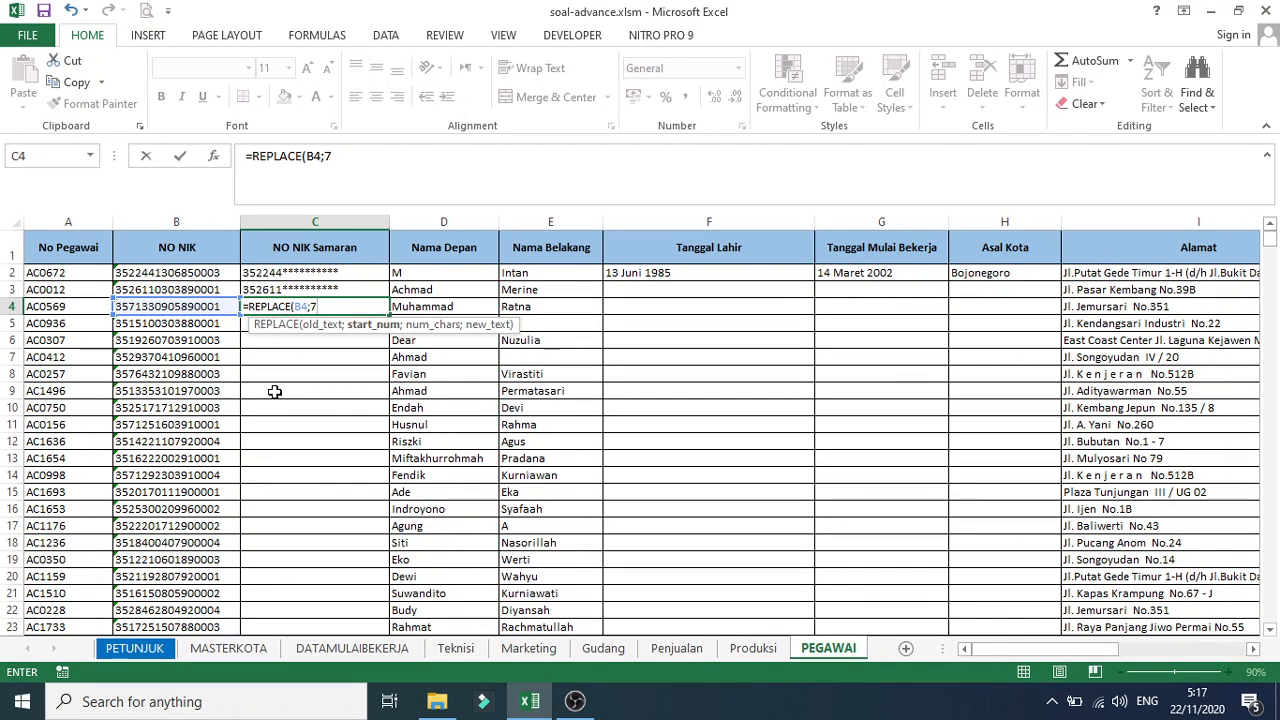
type(";")
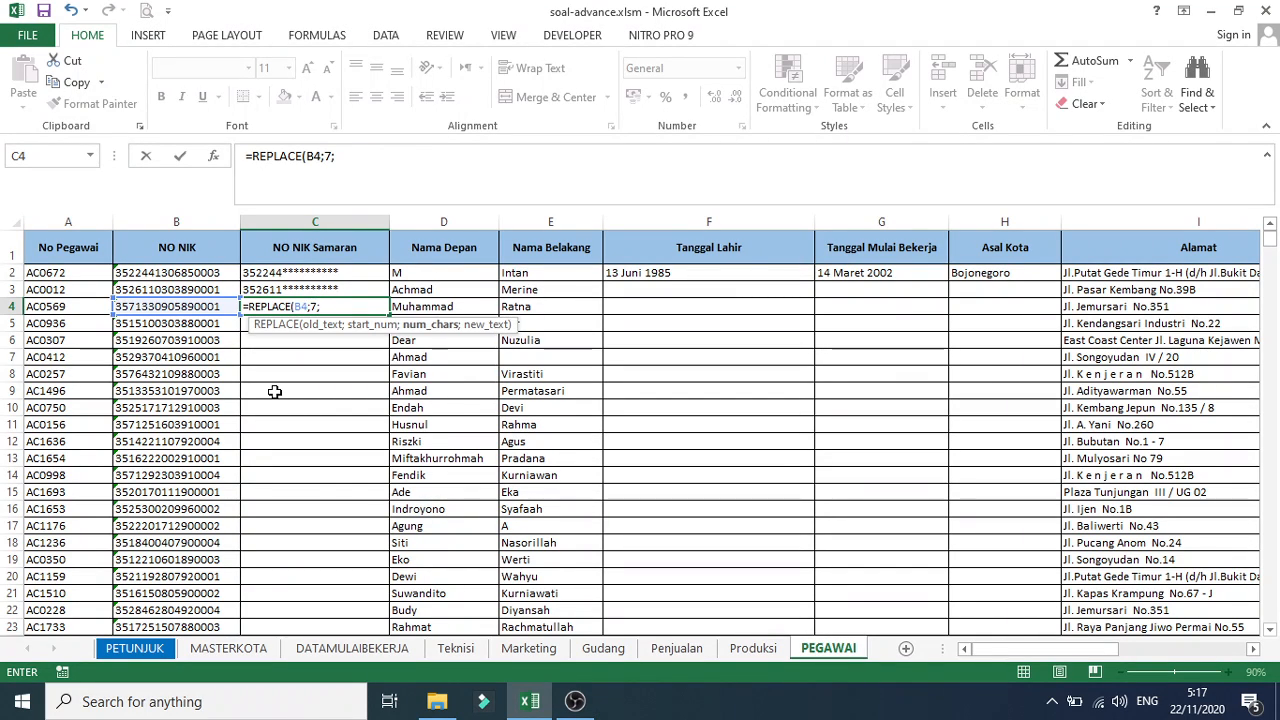
type("10;")
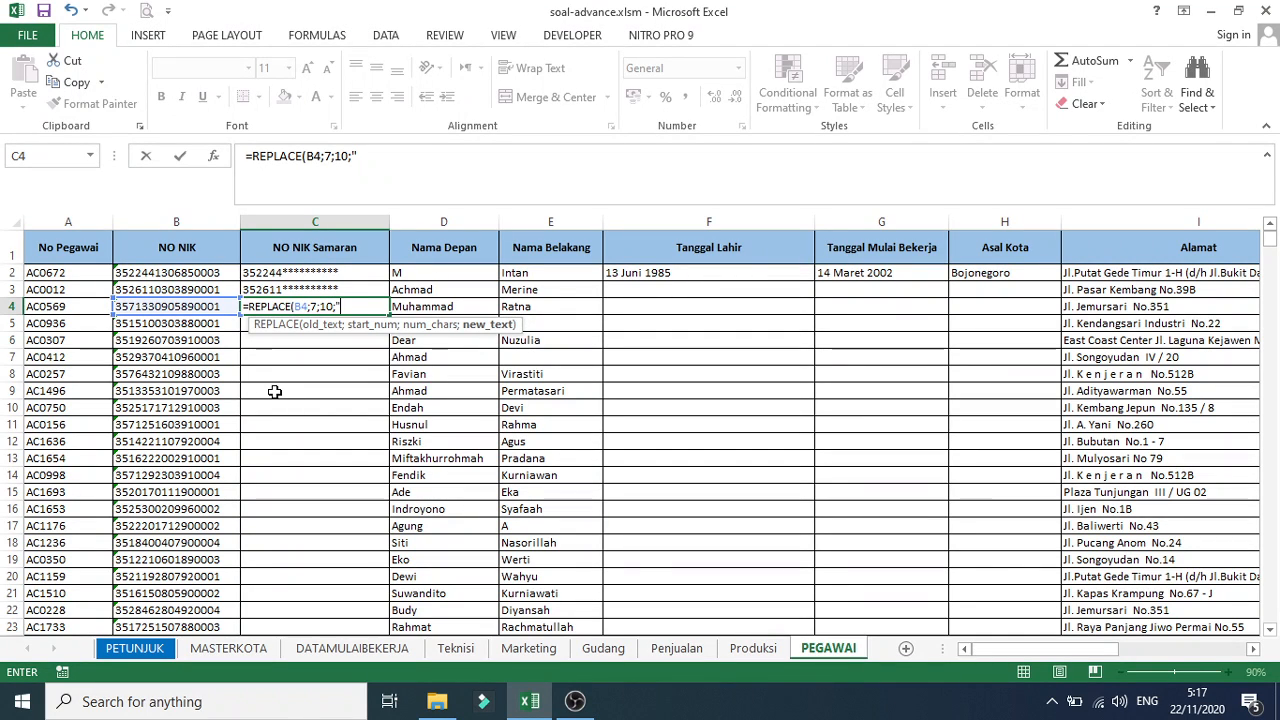
type("\"***")
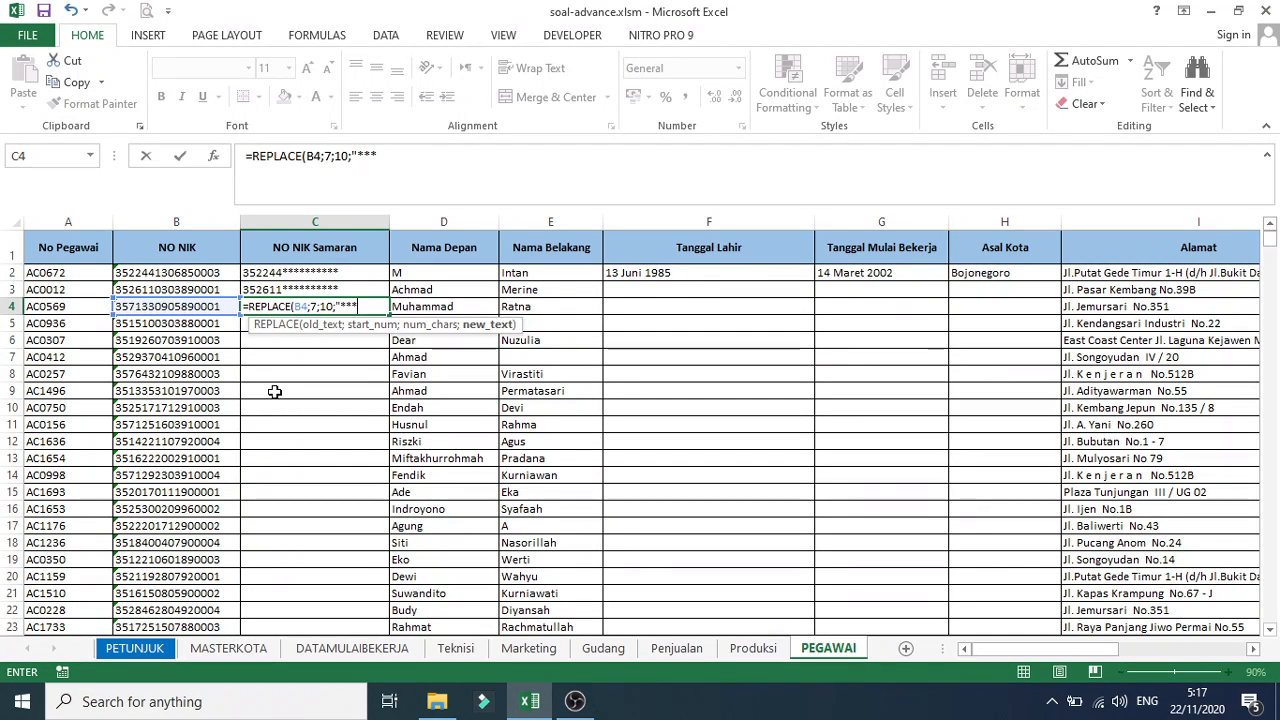
type("*******")
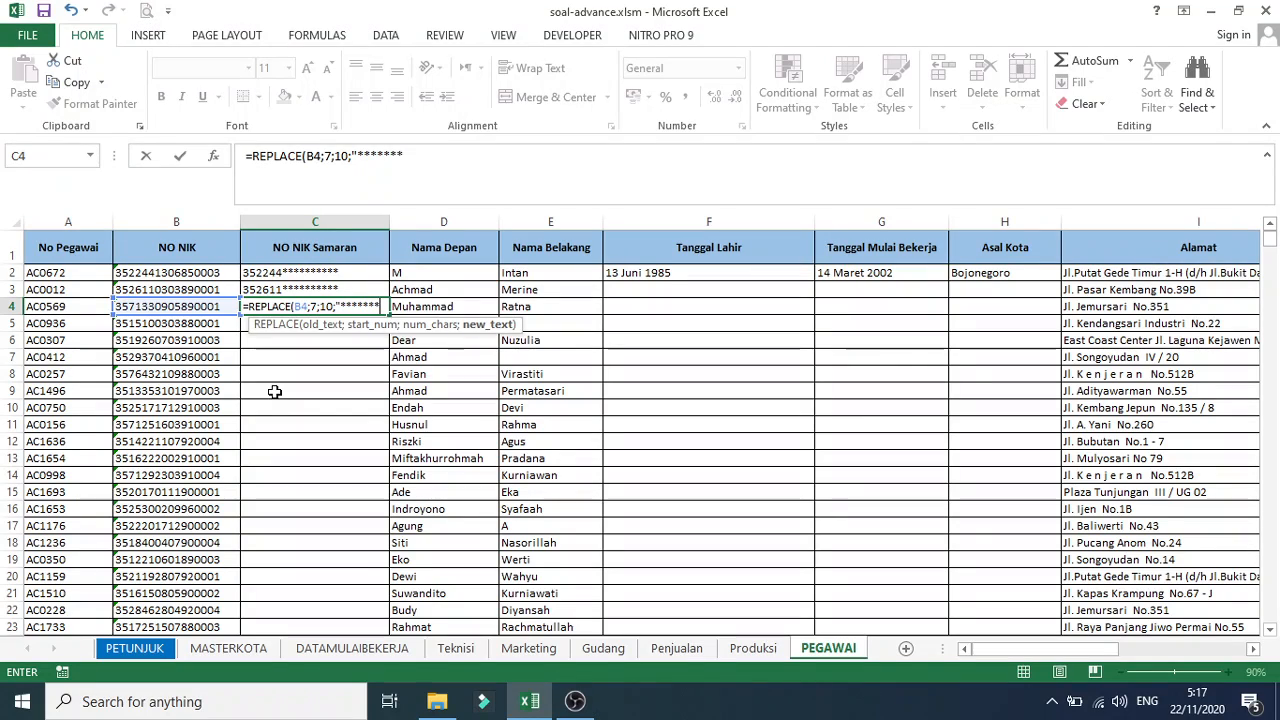
type("\"")
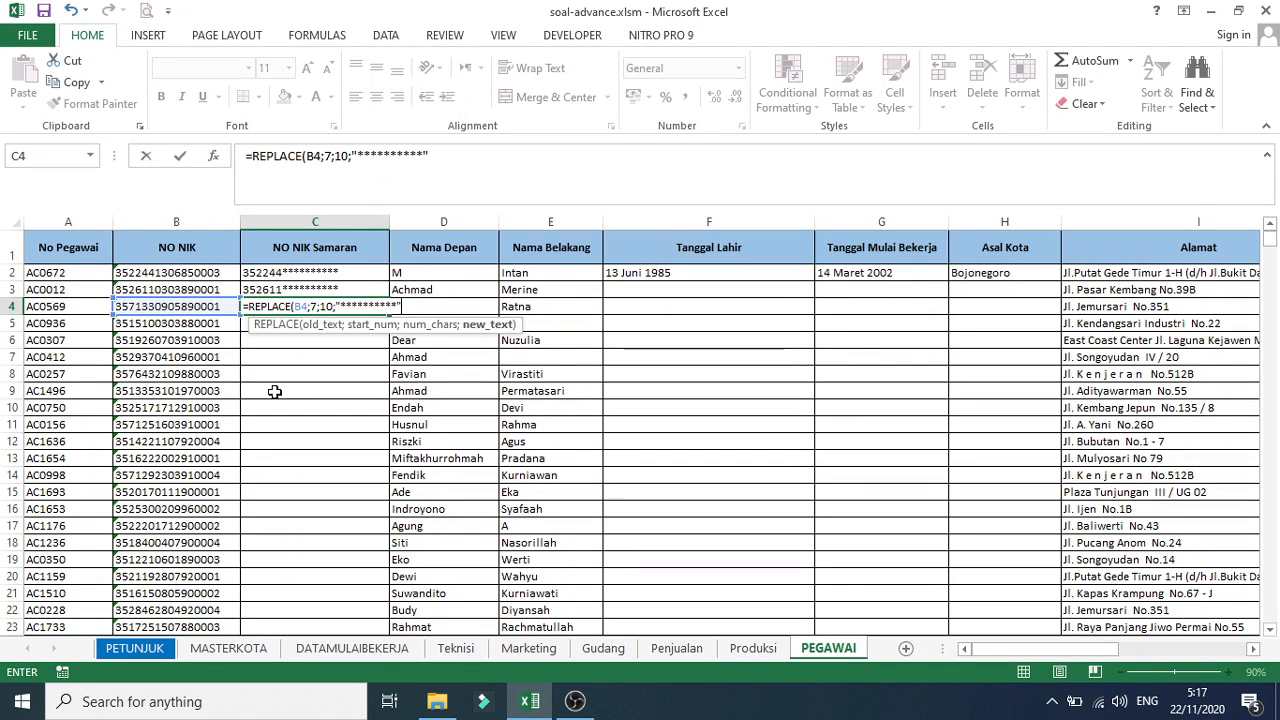
type(")")
key("Return")
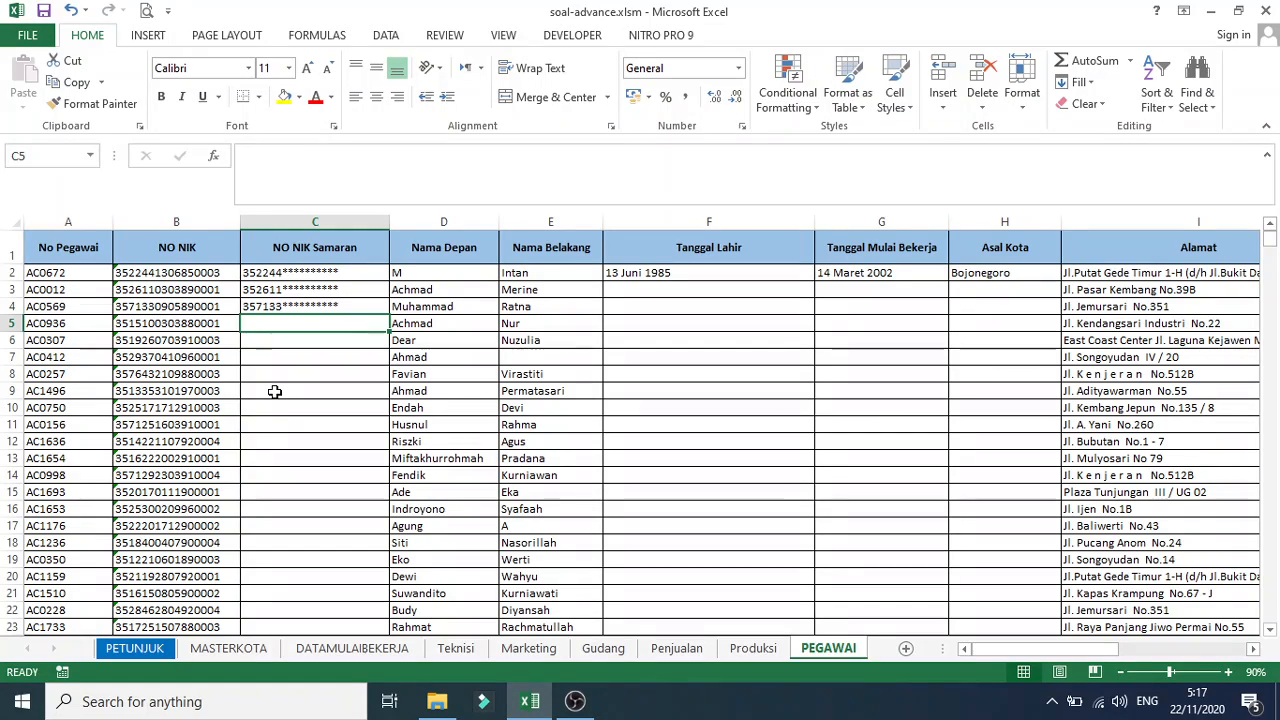
left_click(300, 307)
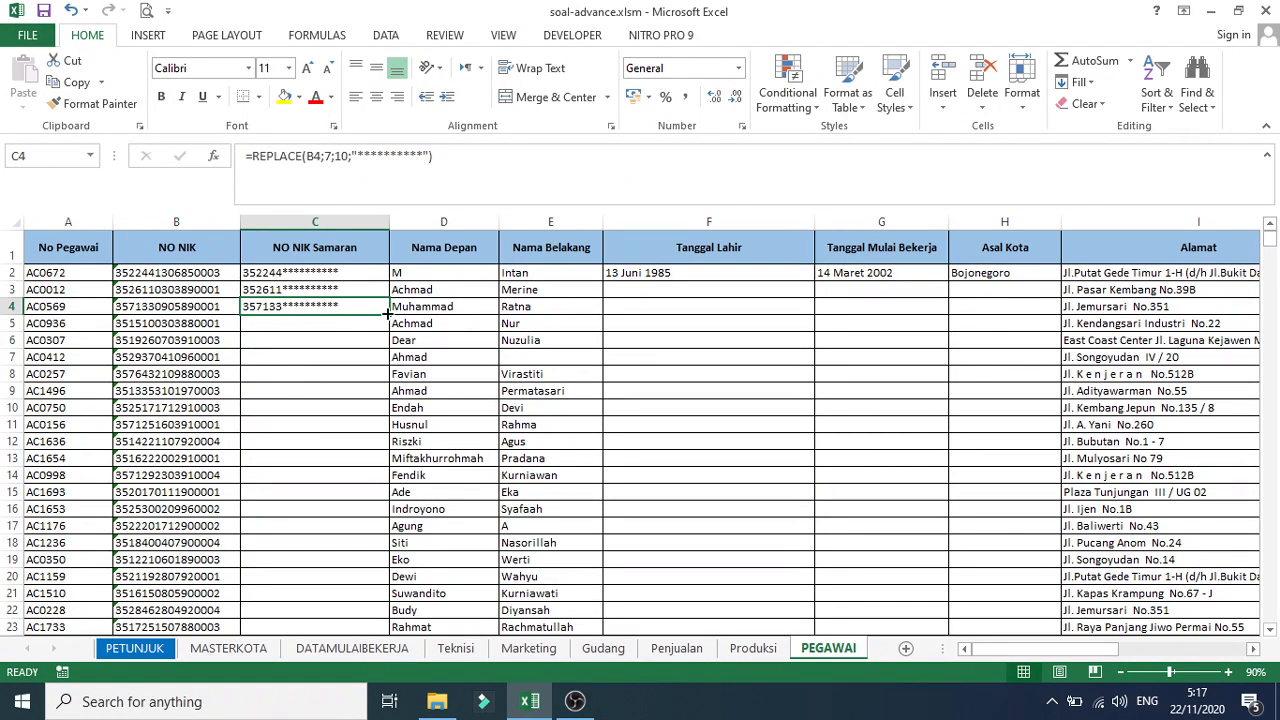
double_click(388, 314)
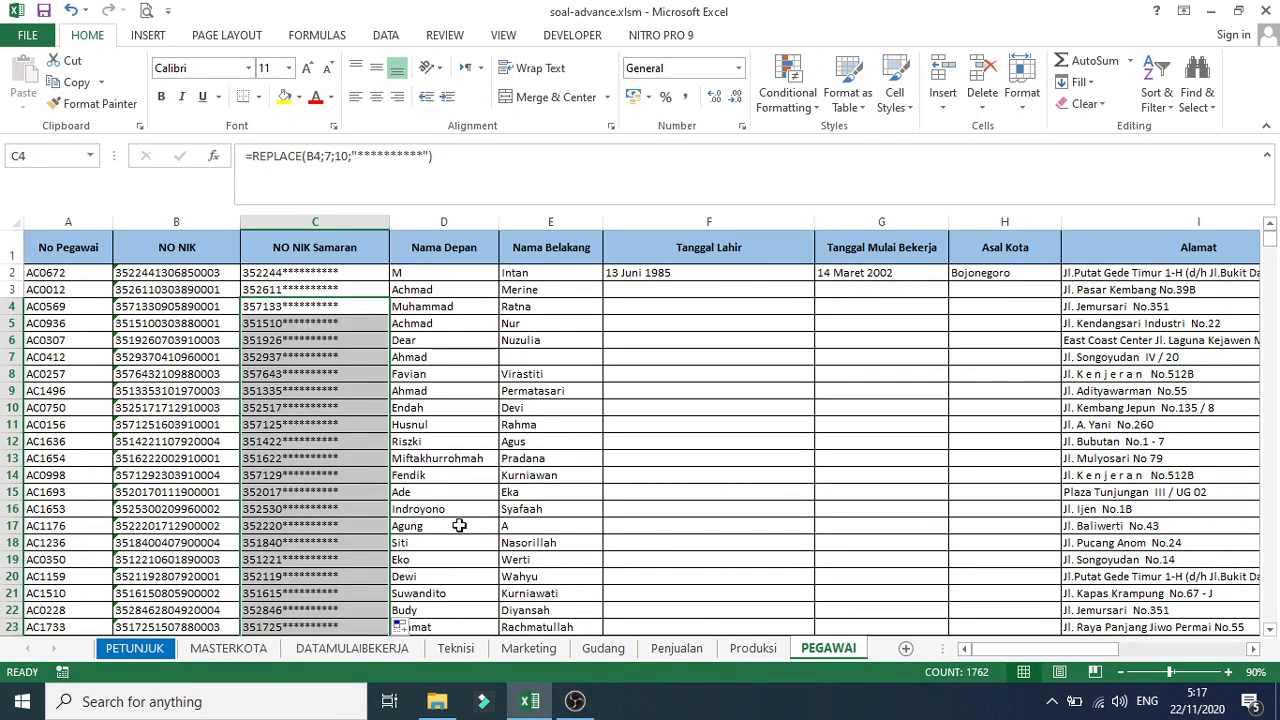
Read the PETUNJUK explanation of the NIK structure and the mission 2 birth-date requirement, checking it against the PEGAWAI sheet
left_click(160, 650)
scroll(256, 434, "down", 3)
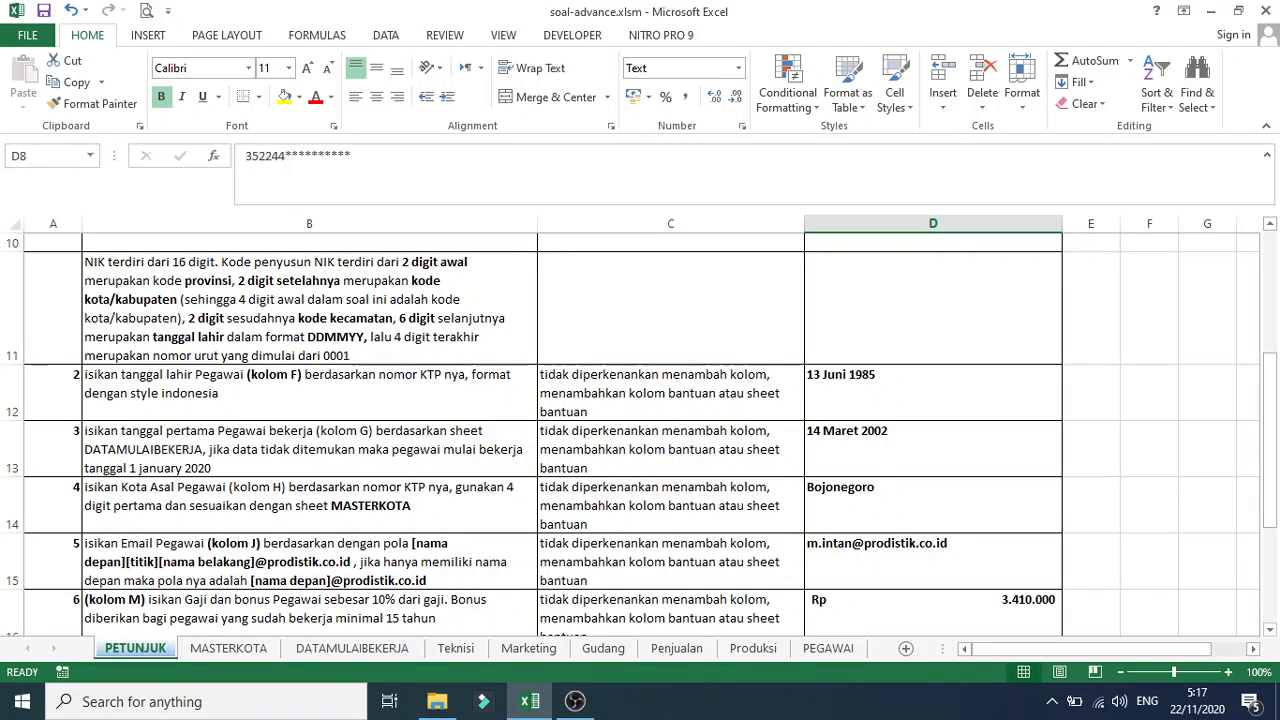
left_click(828, 648)
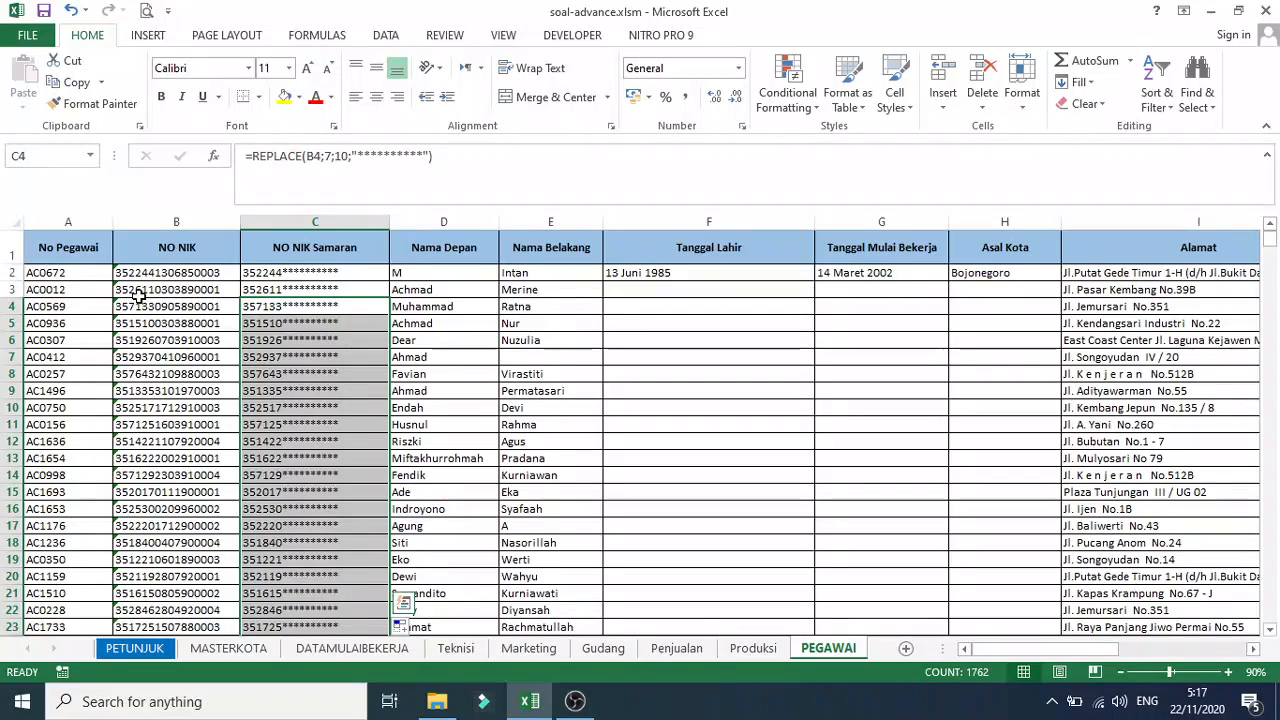
left_click(138, 648)
scroll(188, 345, "up", 1)
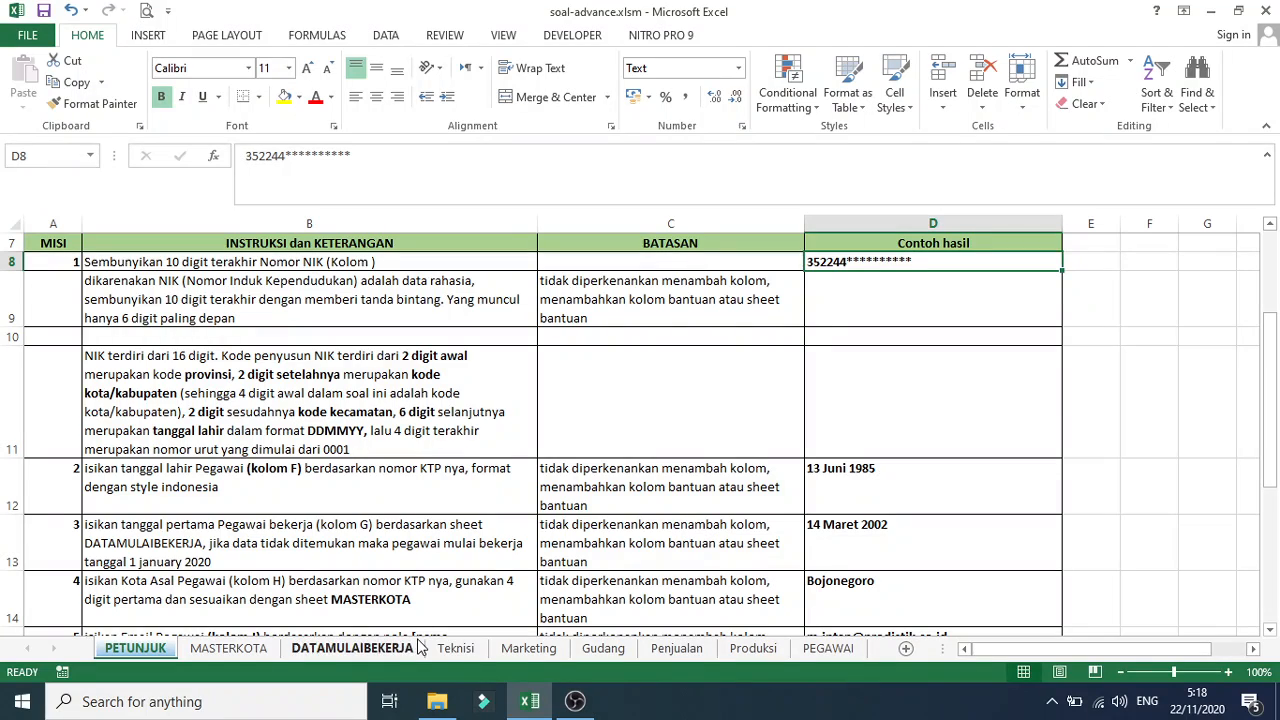
On the PEGAWAI sheet, extract the six birth-date digits of the NIK into F3 with =MID(B3;7;6)
left_click(847, 654)
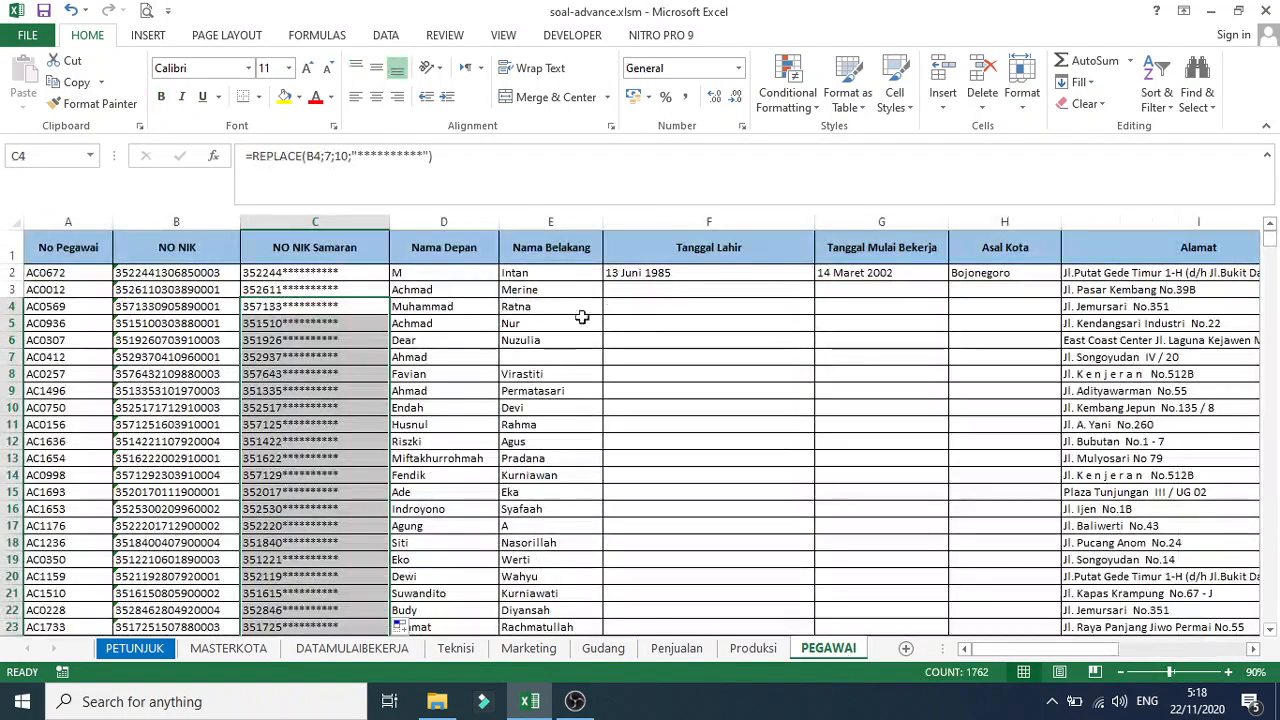
left_click(619, 295)
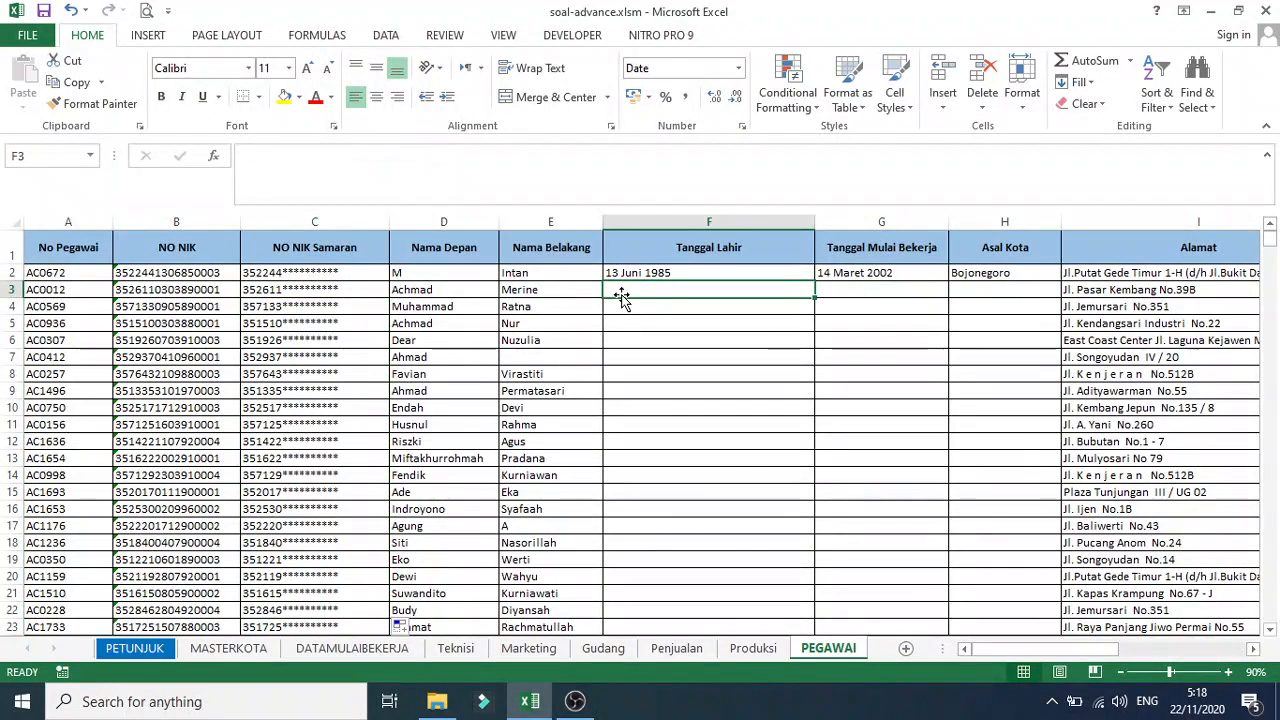
type("=mi")
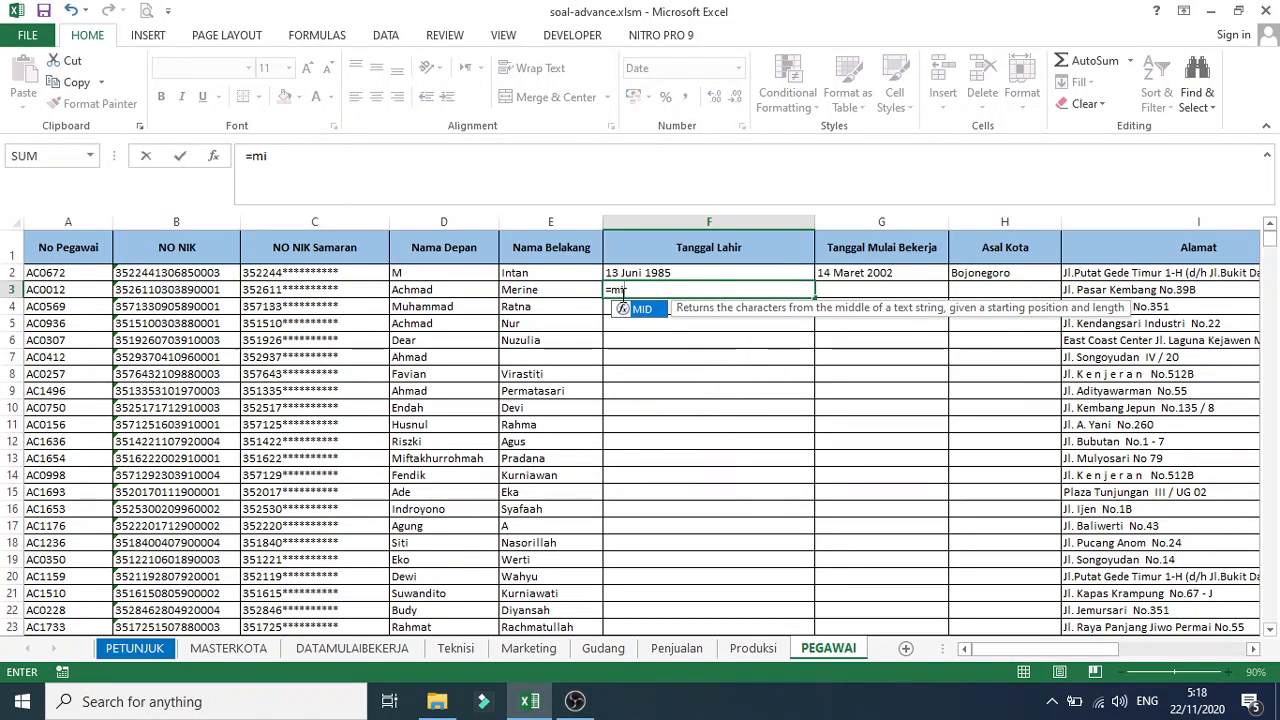
key("Tab")
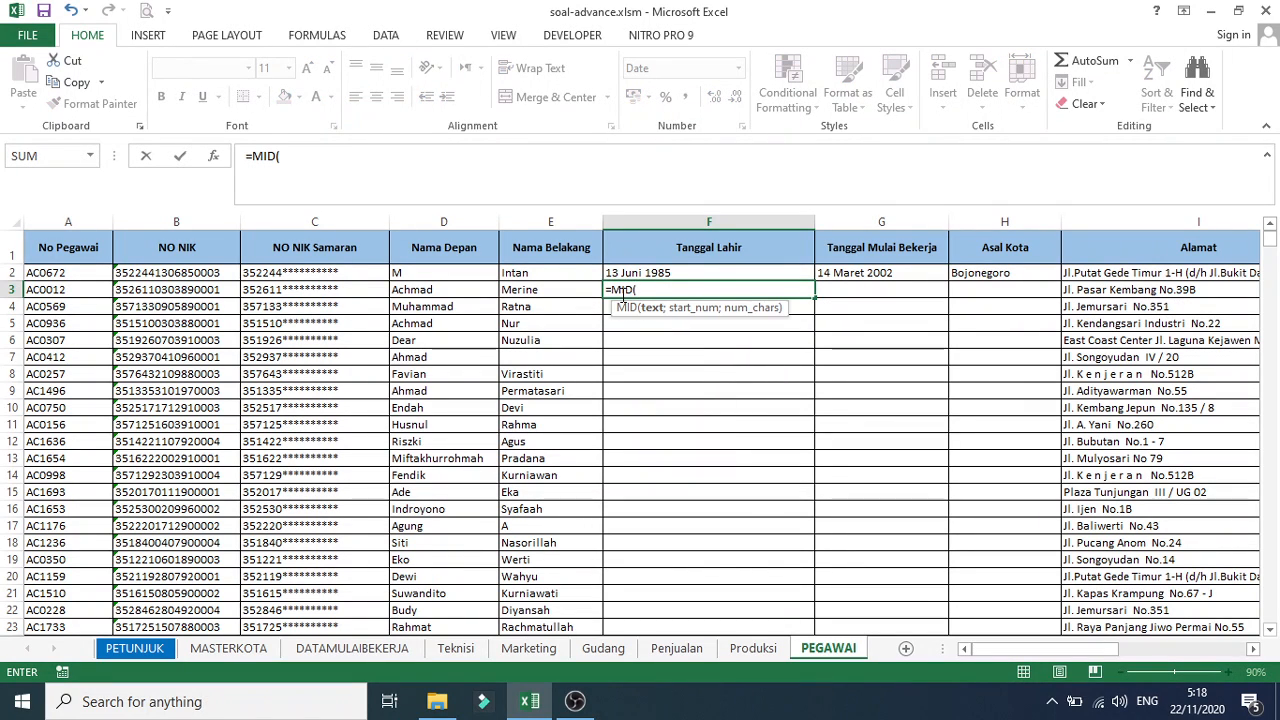
left_click(187, 289)
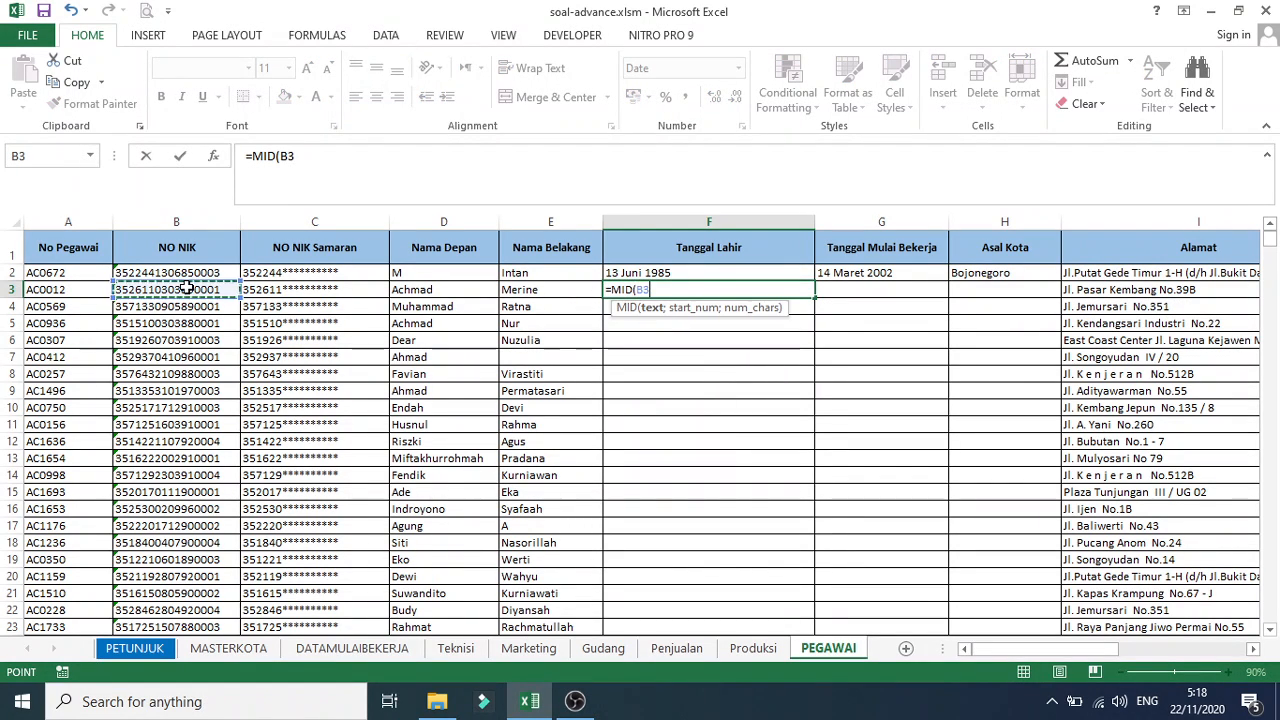
type(";")
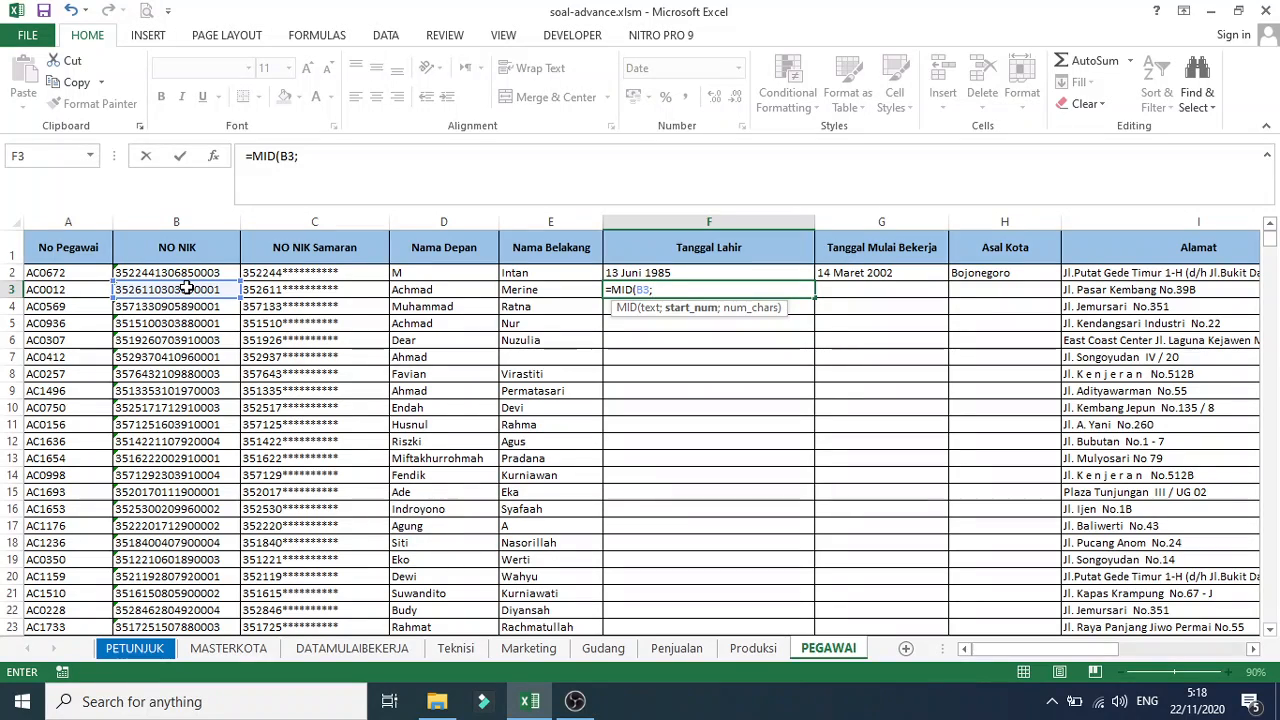
type("7")
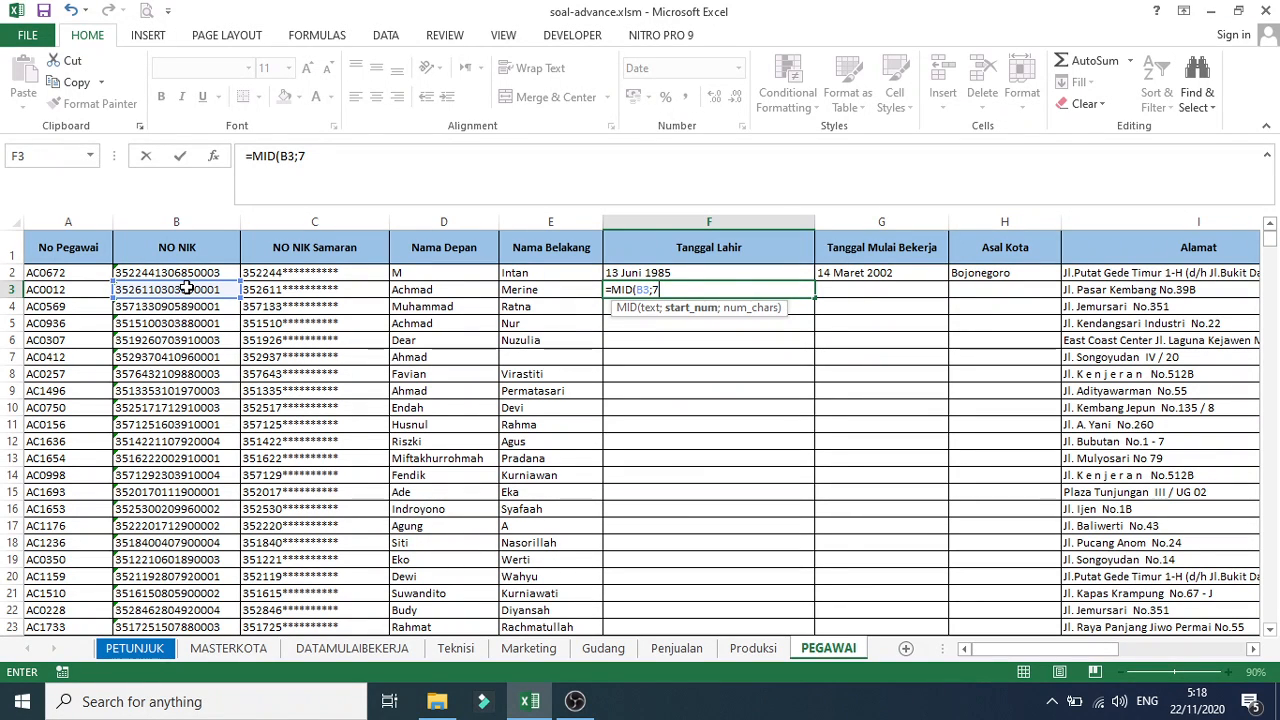
type(";6")
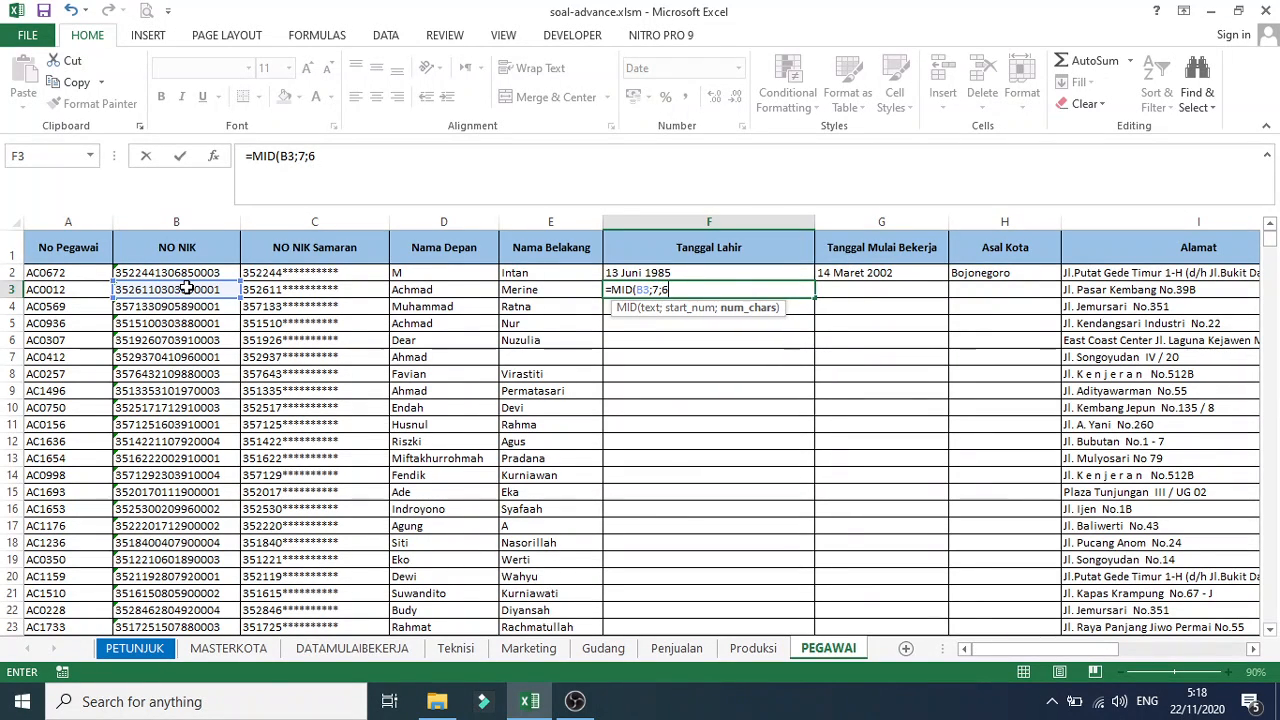
key("Return")
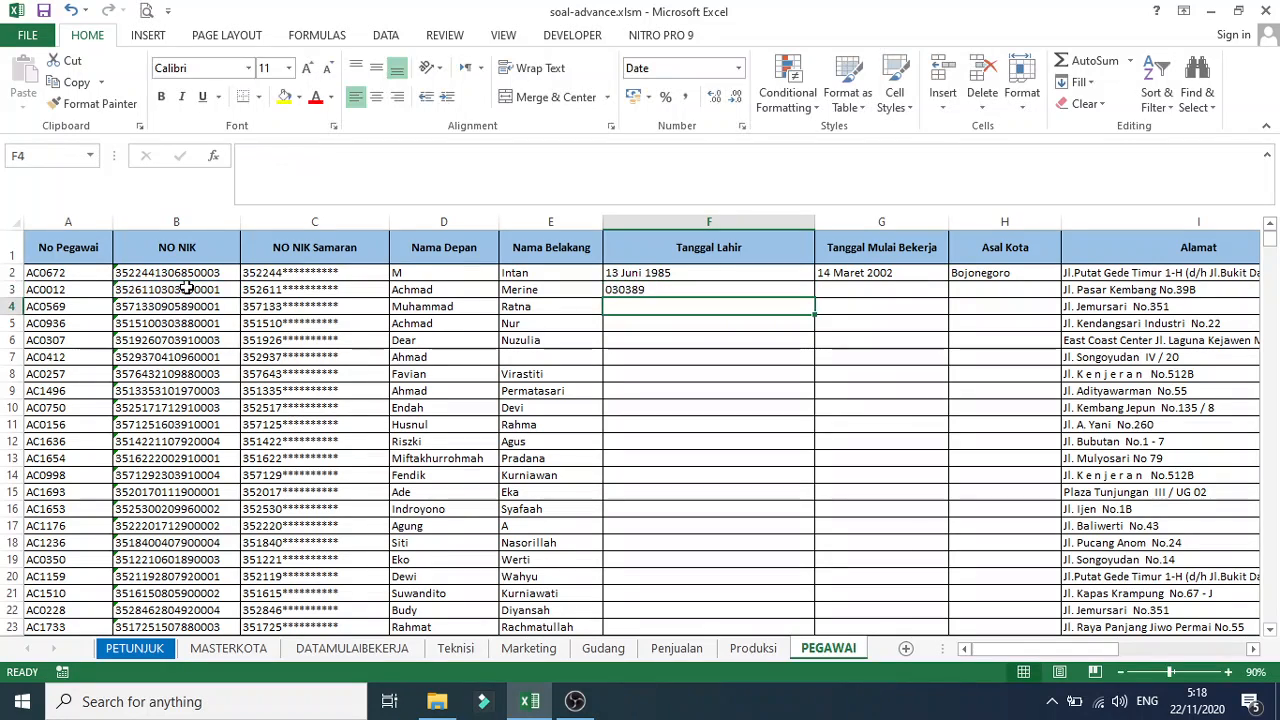
Check the MID formula in F3, then clear the cell
left_click(663, 289)
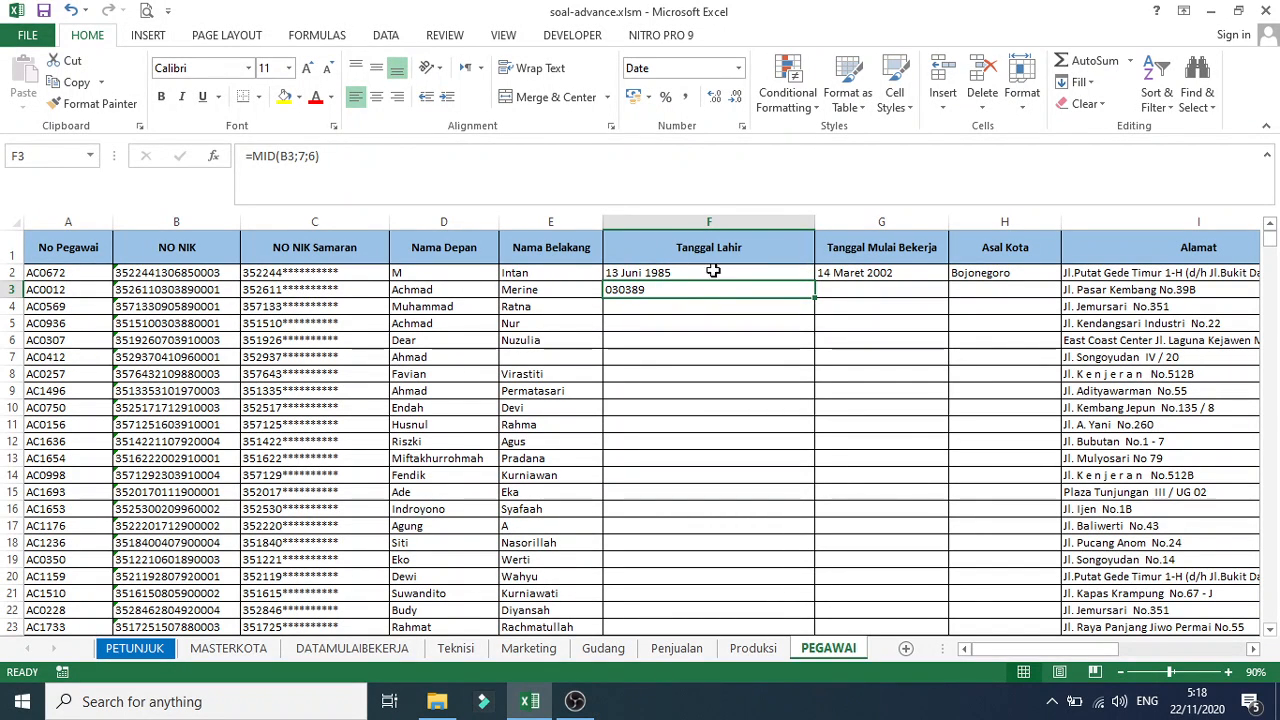
left_click(247, 156)
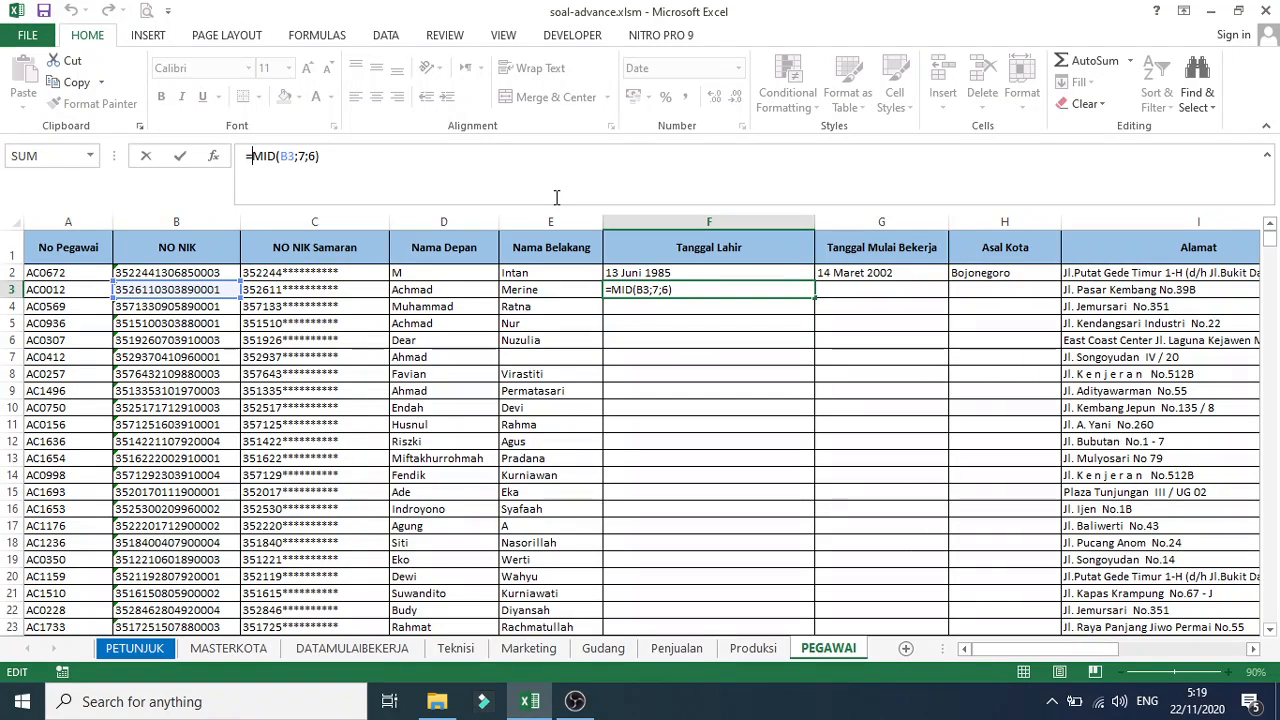
key("ctrl+Return")
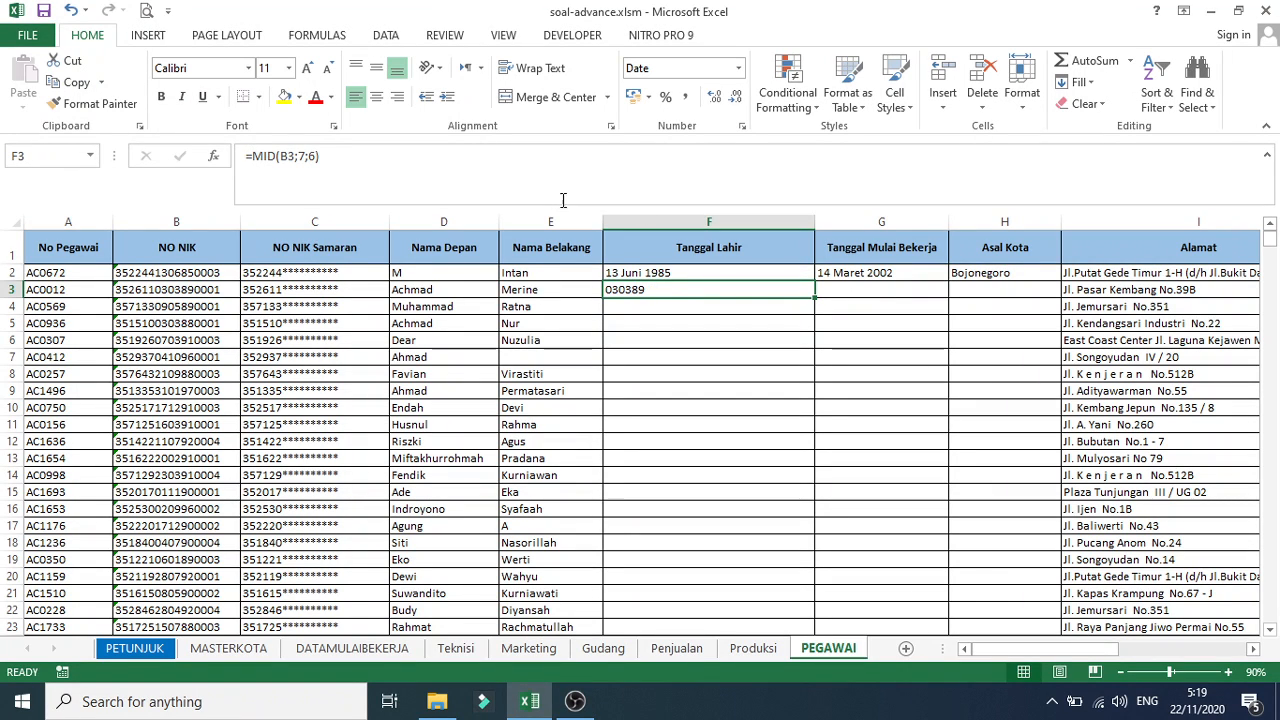
key("Delete")
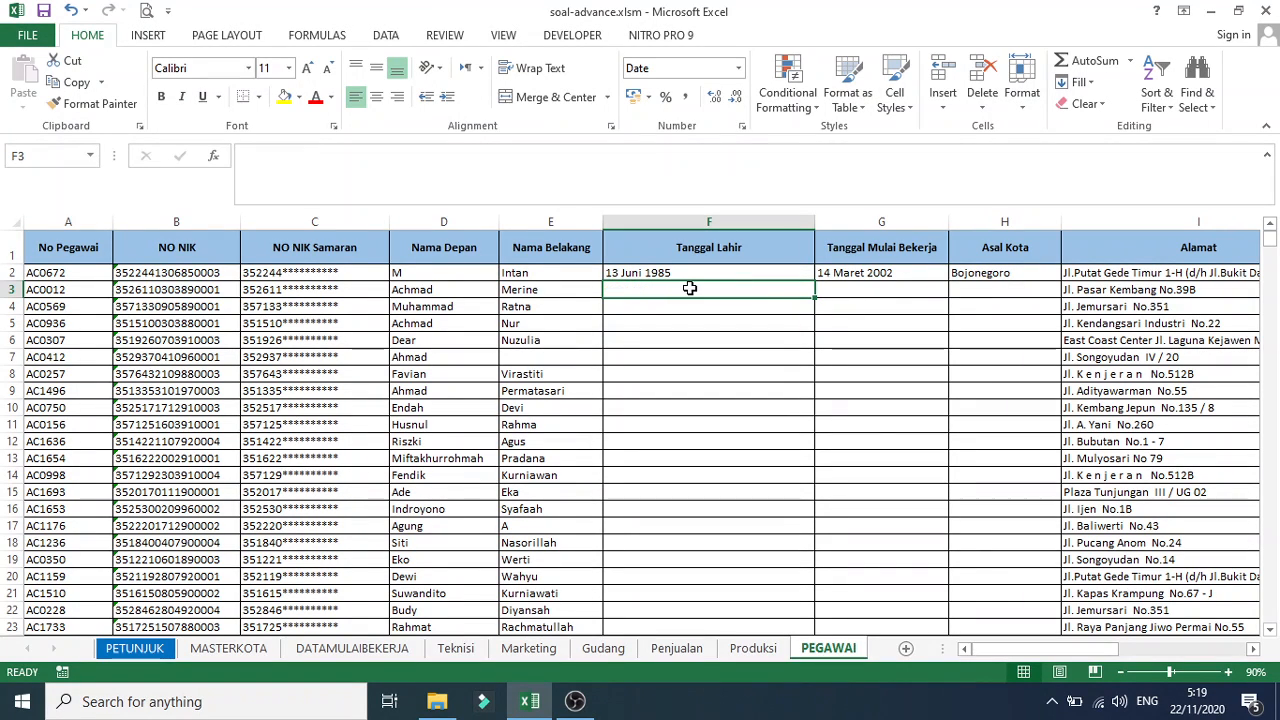
Start a DATE formula in F3 with MID(B3;11;2) as its year argument
type("=")
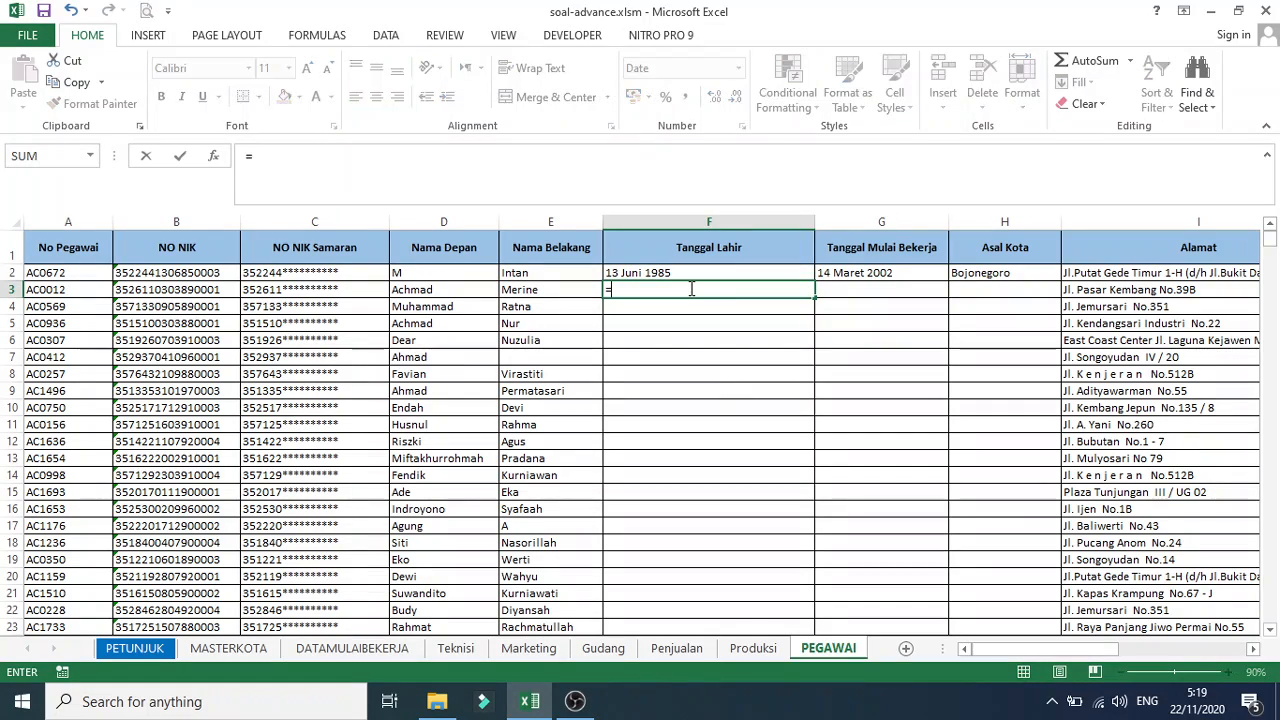
type("date")
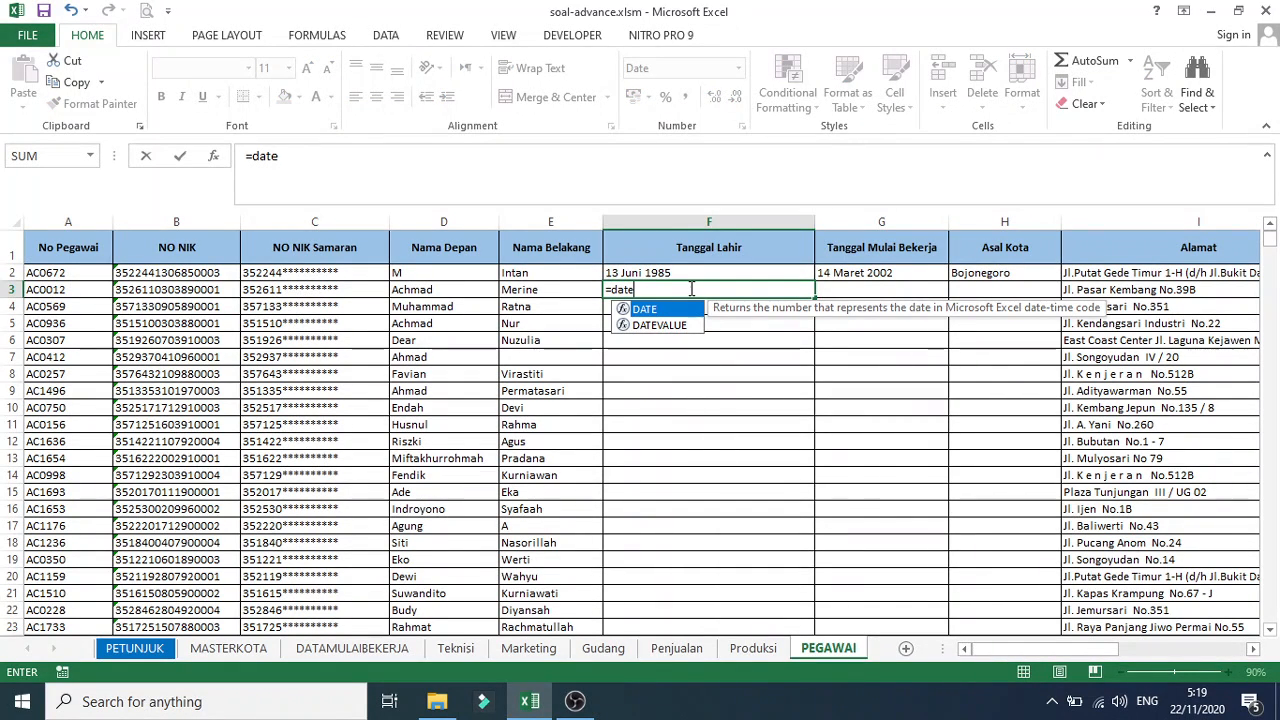
key("Tab")
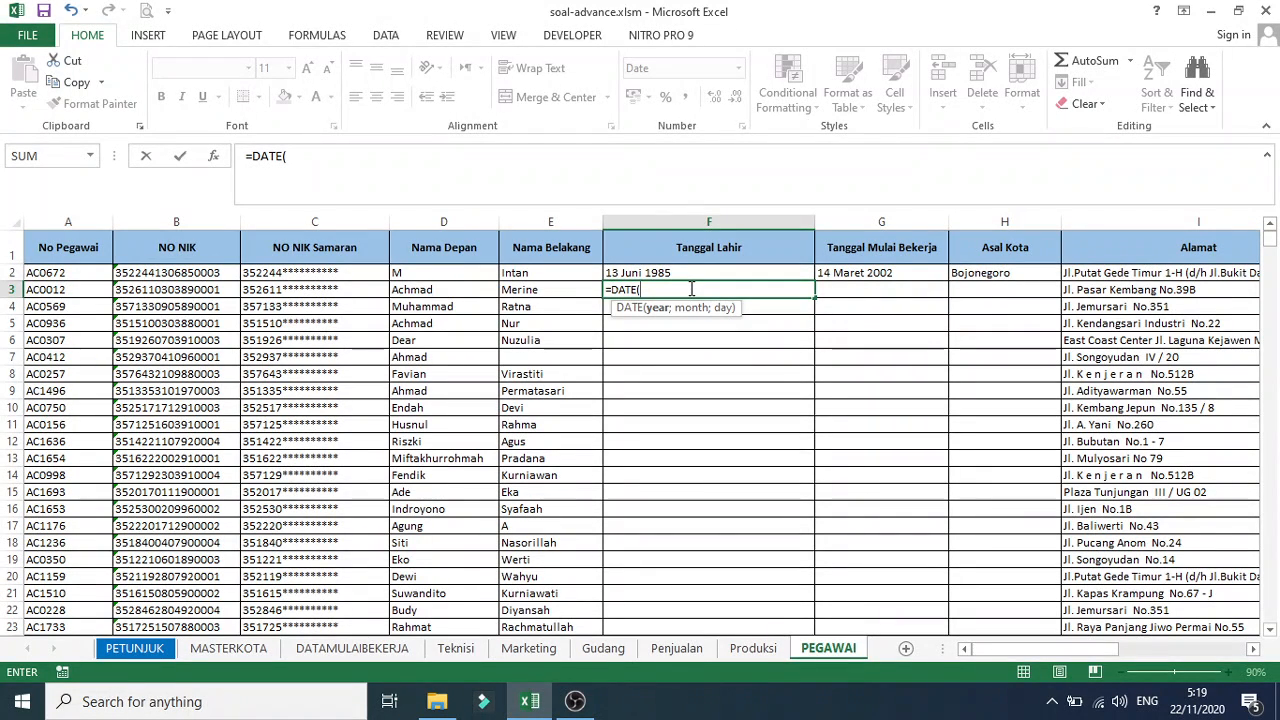
type("MID(")
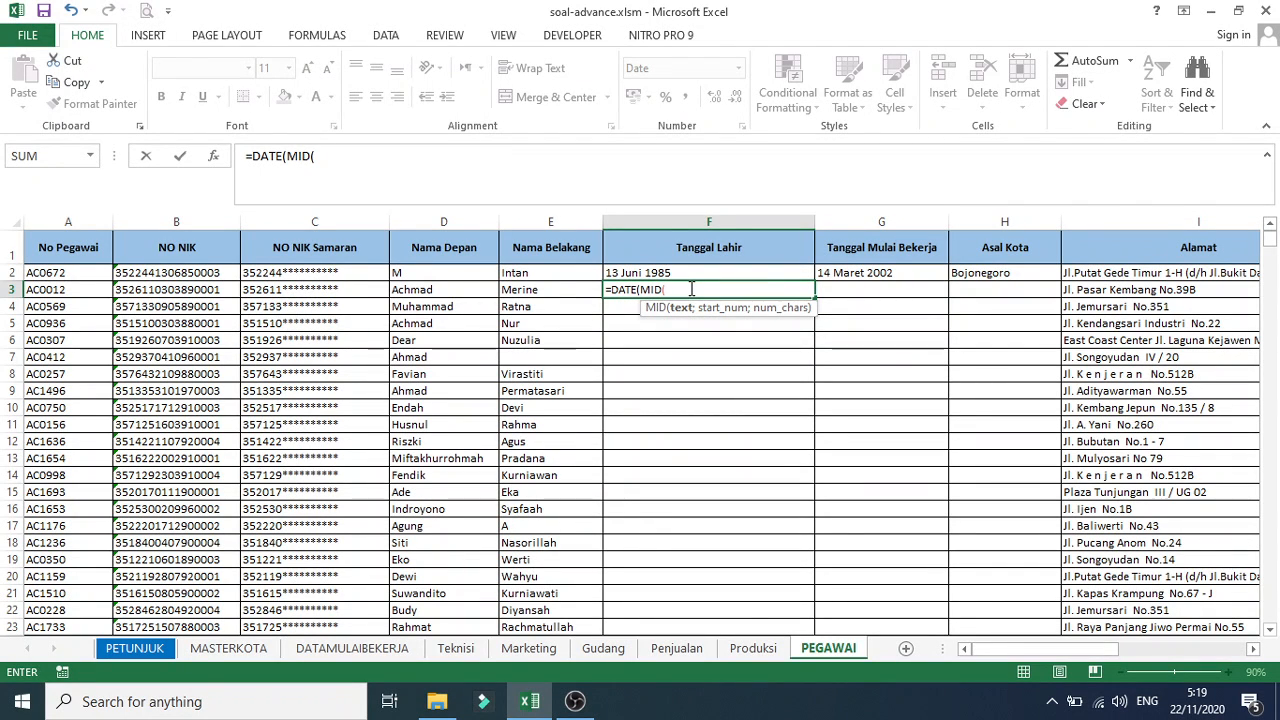
left_click(155, 288)
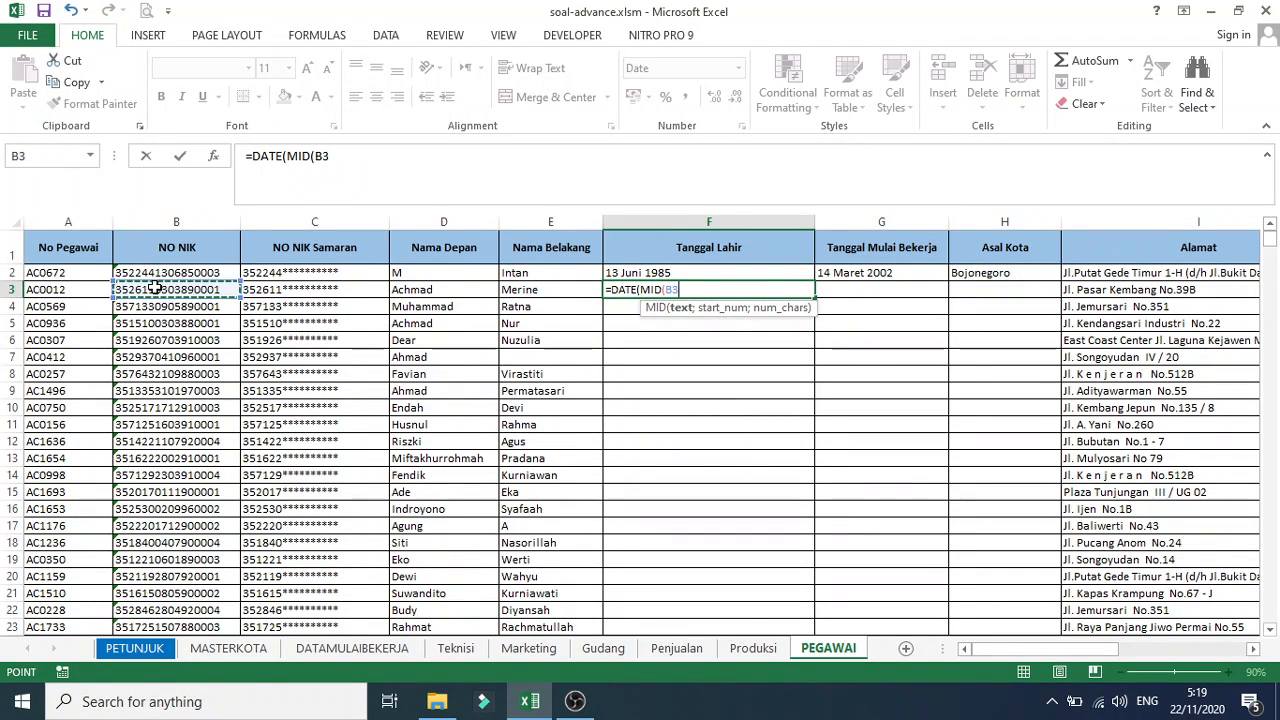
type(";")
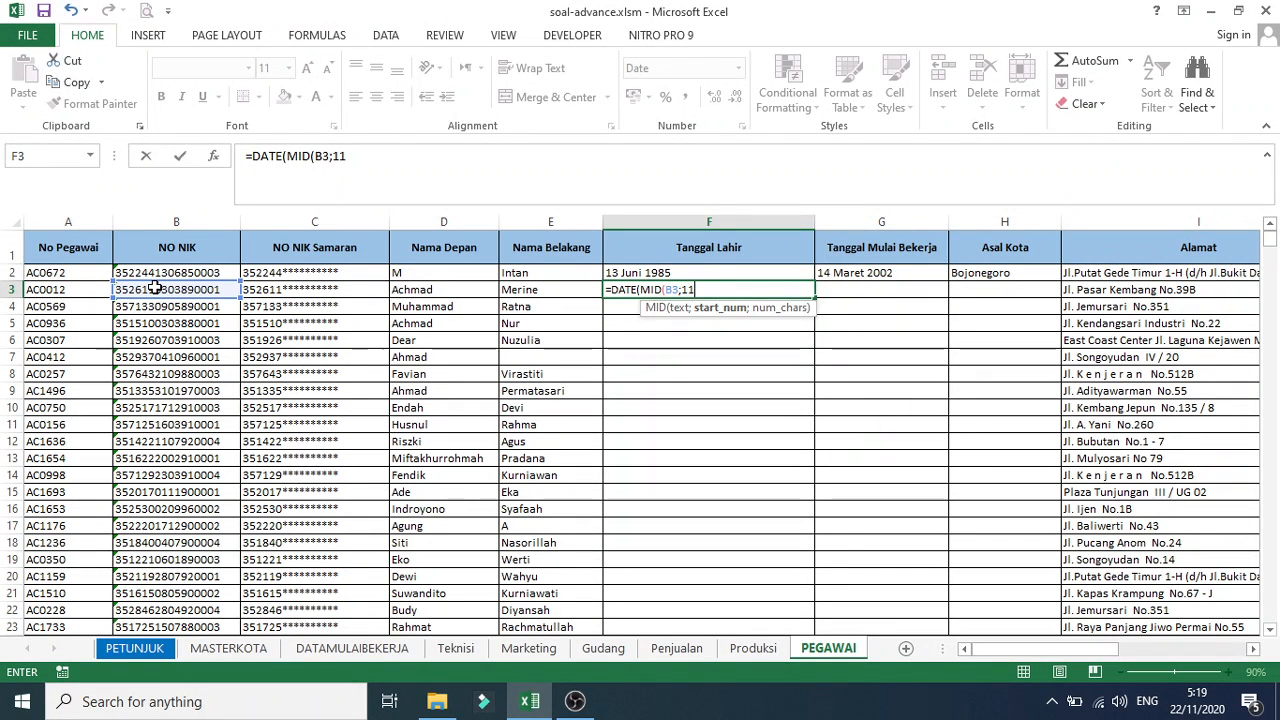
type("11;2")
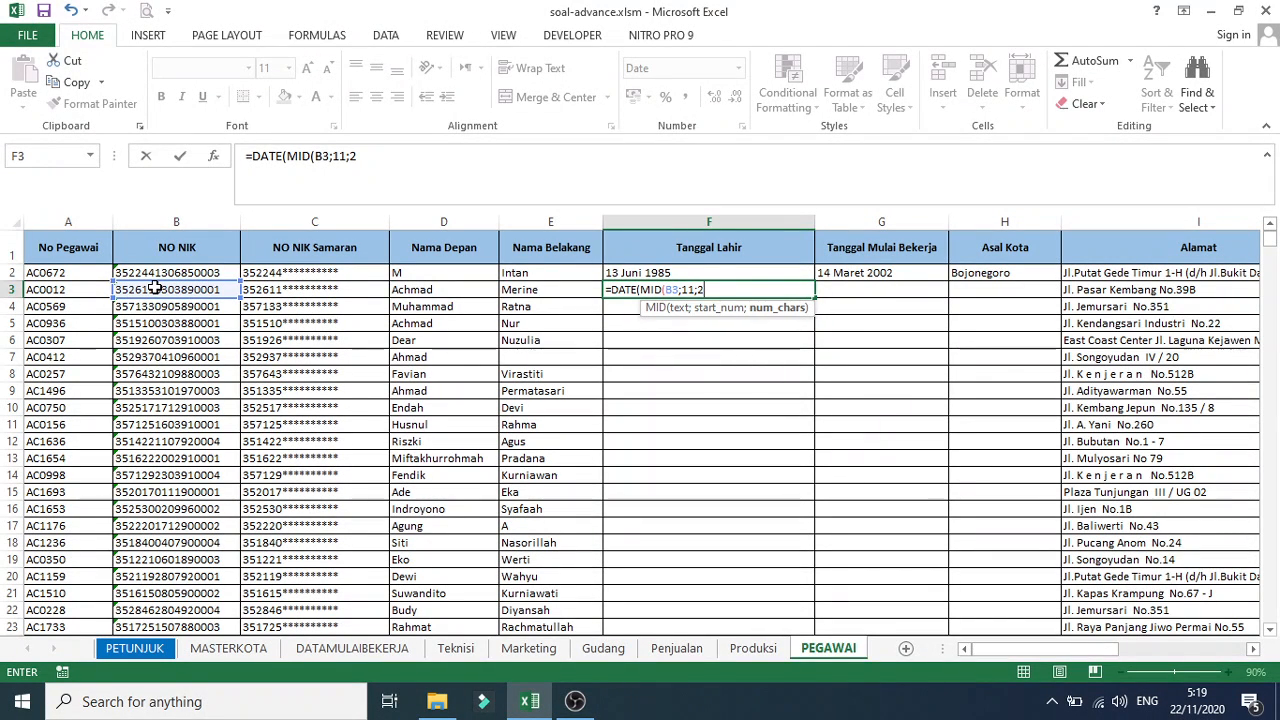
type(")")
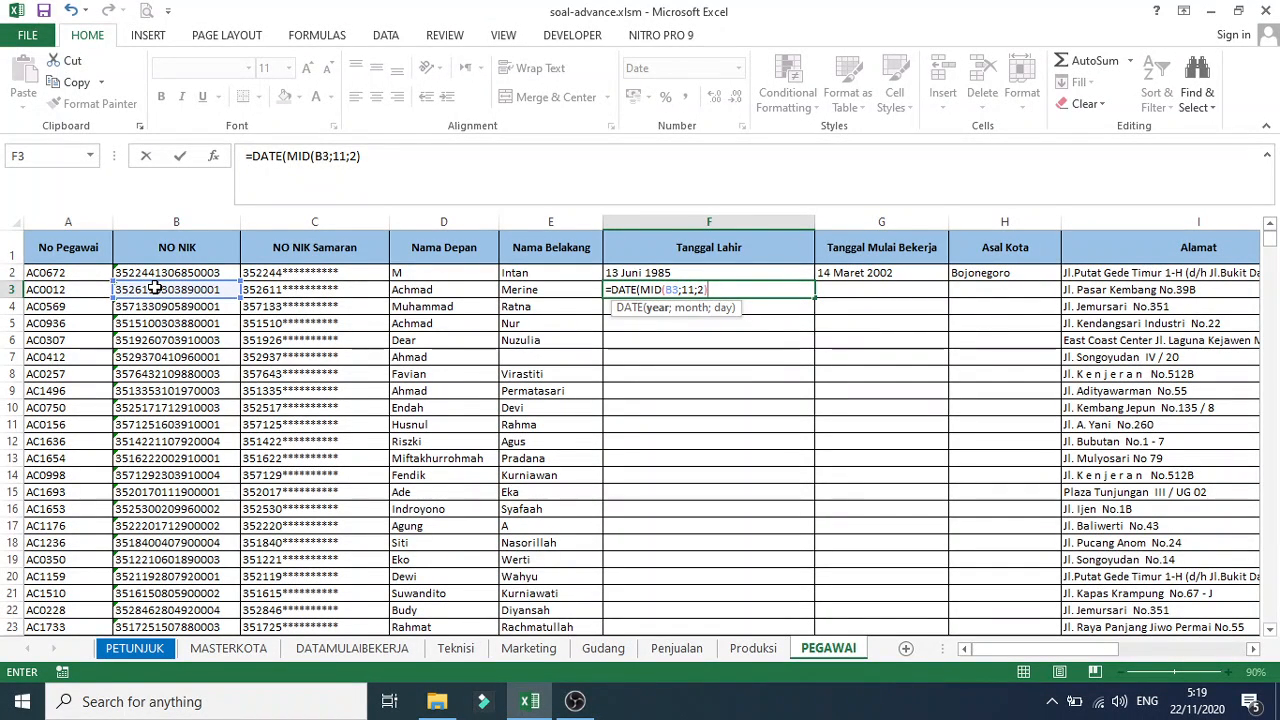
type(";")
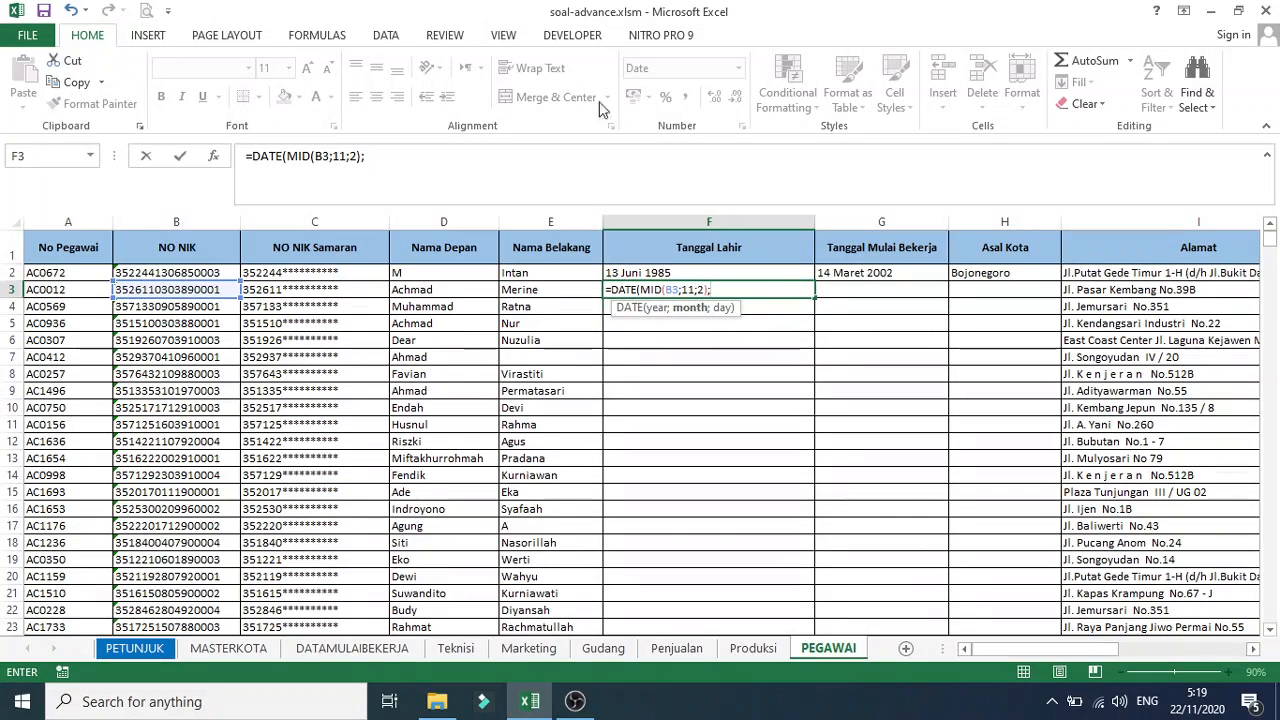
Copy the year's MID expression into the month argument of F3's DATE formula and adapt it to MID(B3;9;2)
left_click_drag(287, 157, 363, 158)
key("ctrl+c")
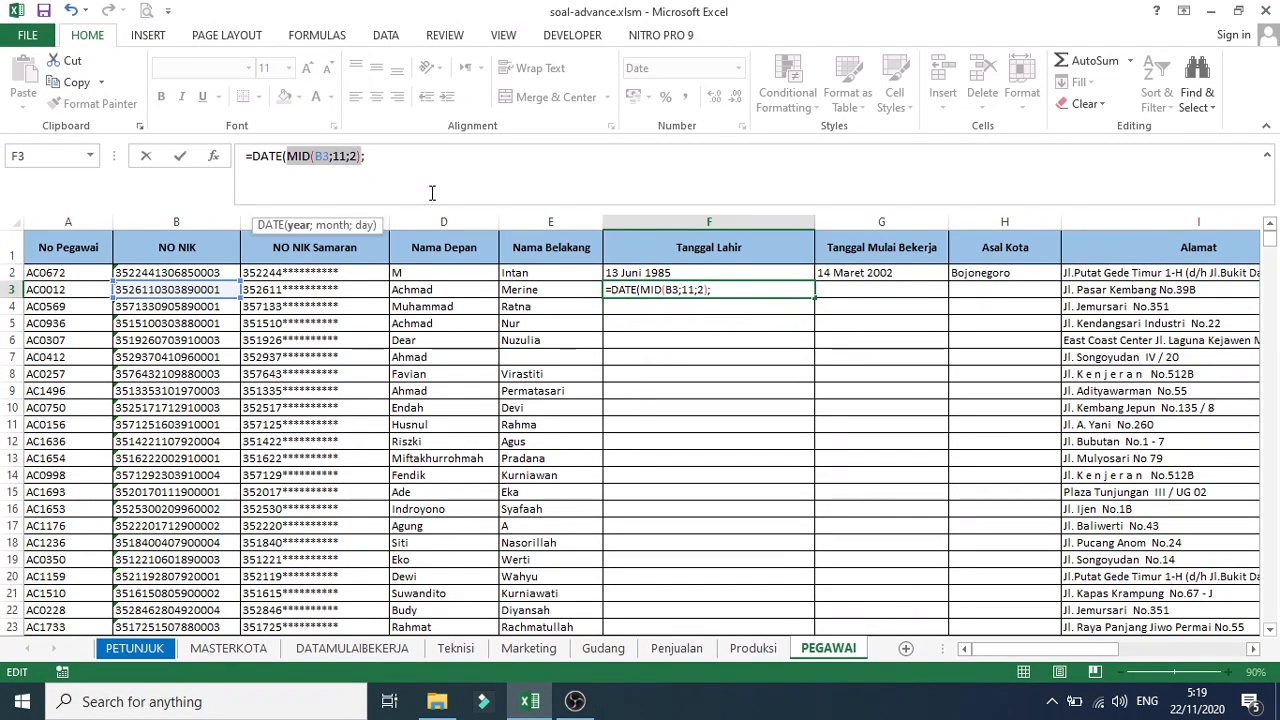
left_click(410, 155)
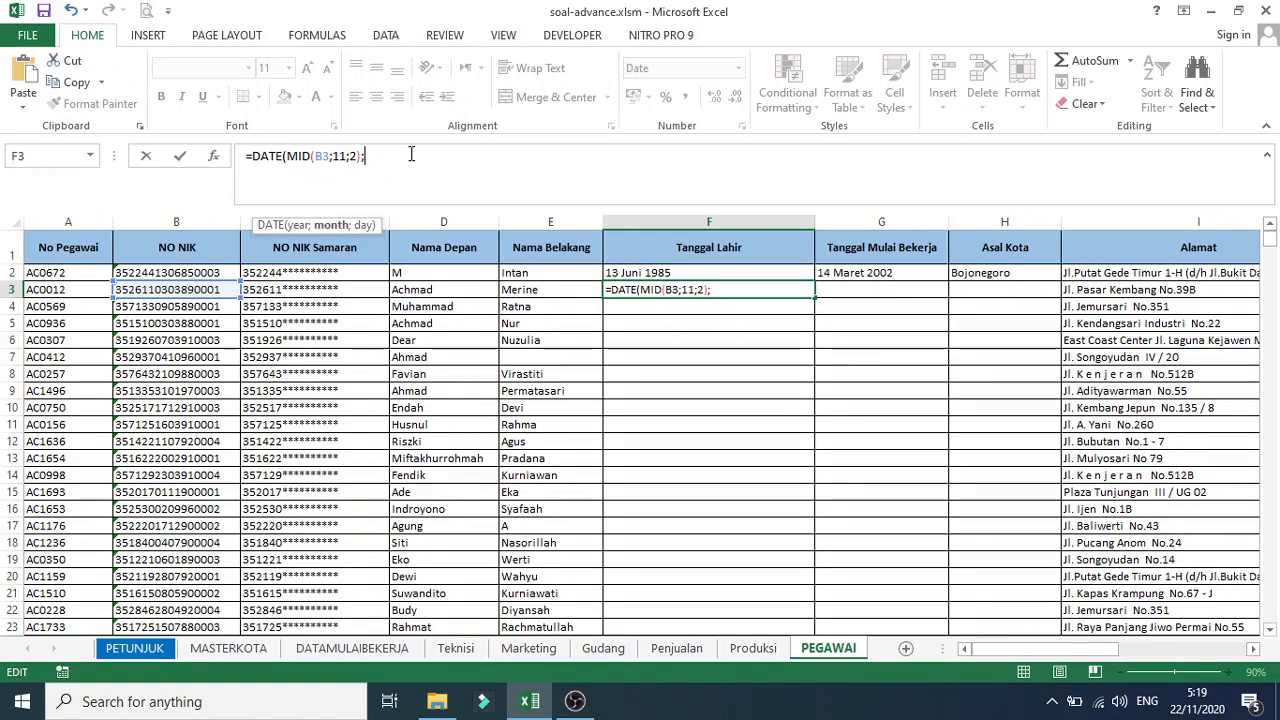
key("ctrl+v")
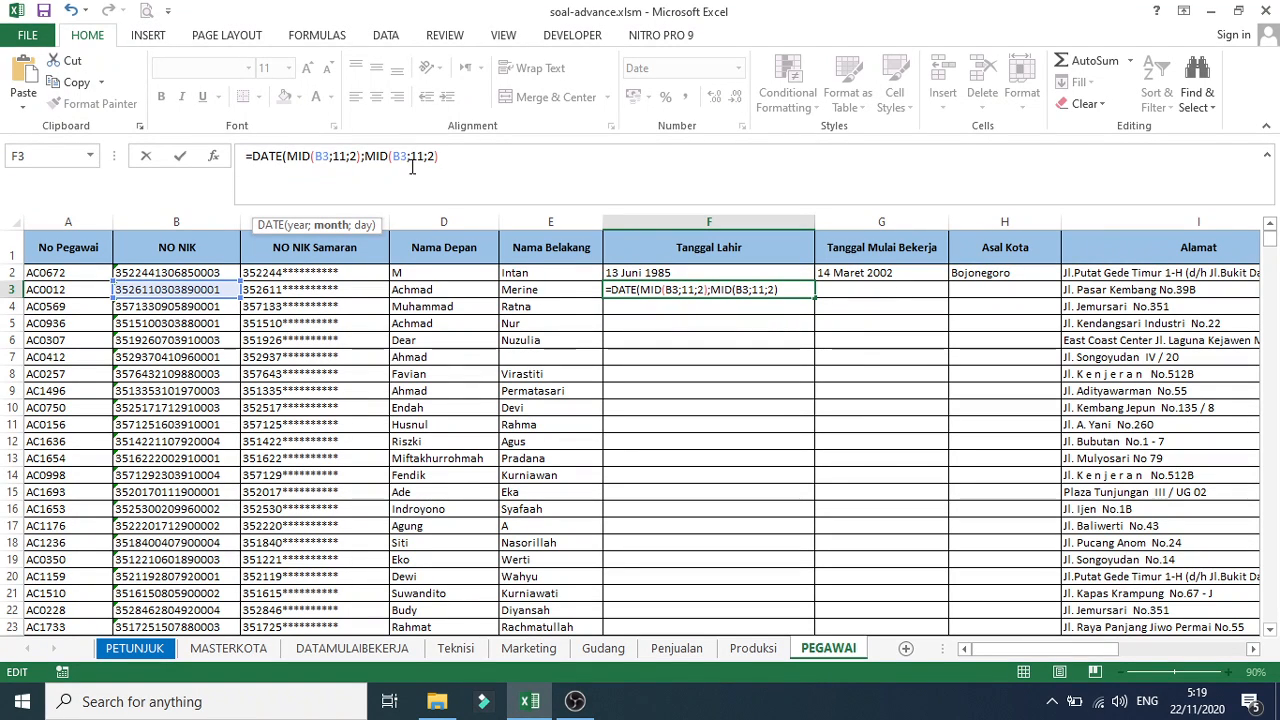
left_click_drag(409, 156, 422, 155)
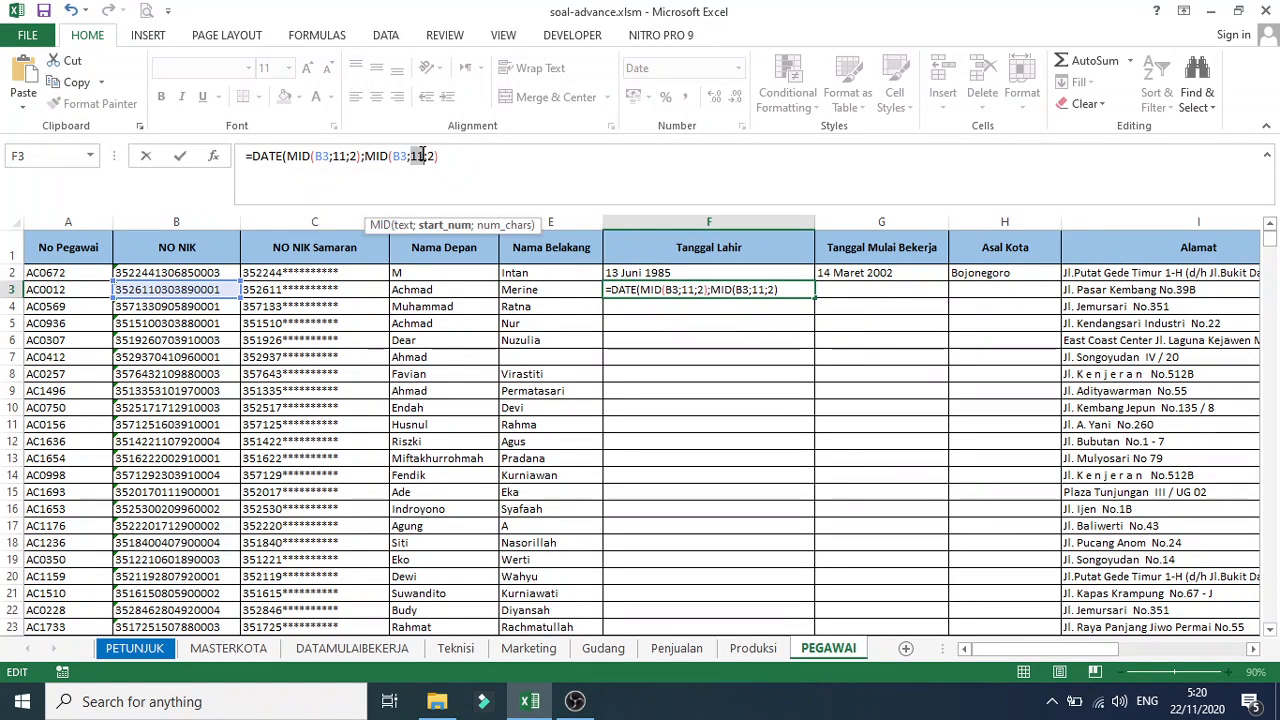
type("9")
left_click(437, 155)
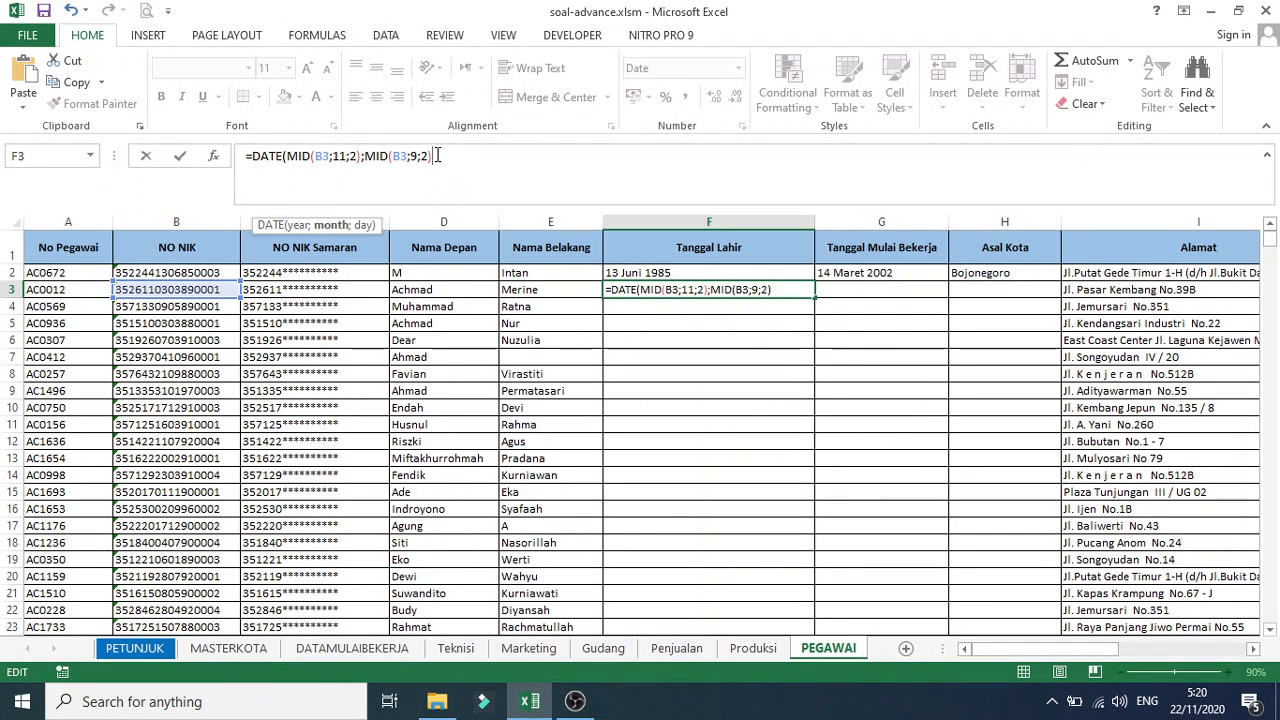
type(";")
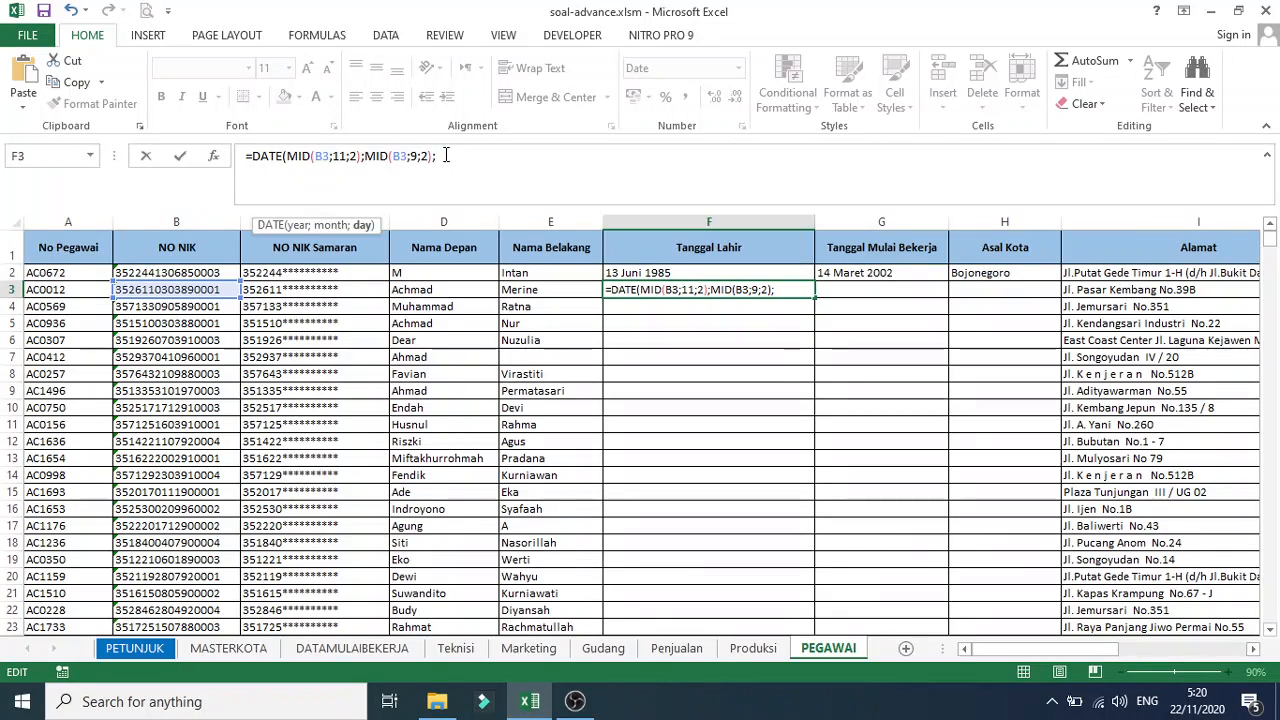
Add MID(B3;7;2) as the day argument and complete the birth-date formula in F3
key("ctrl+v")
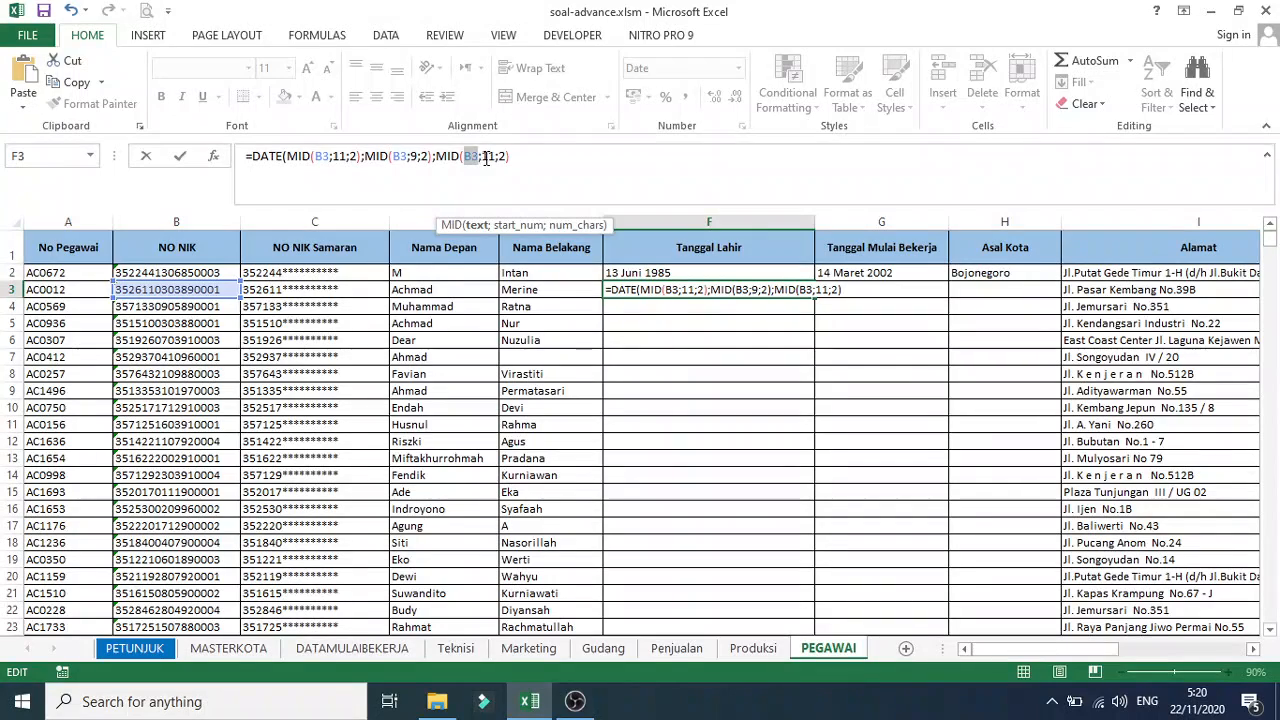
left_click(485, 156)
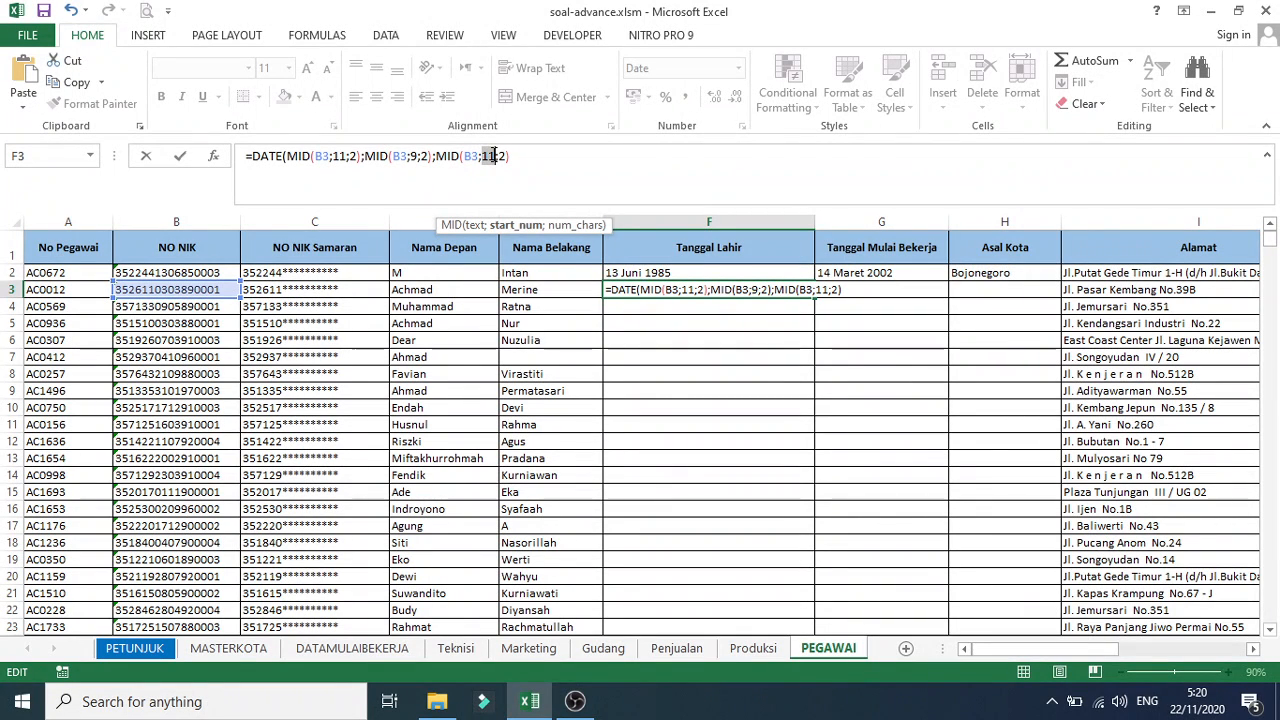
type("7")
left_click(517, 155)
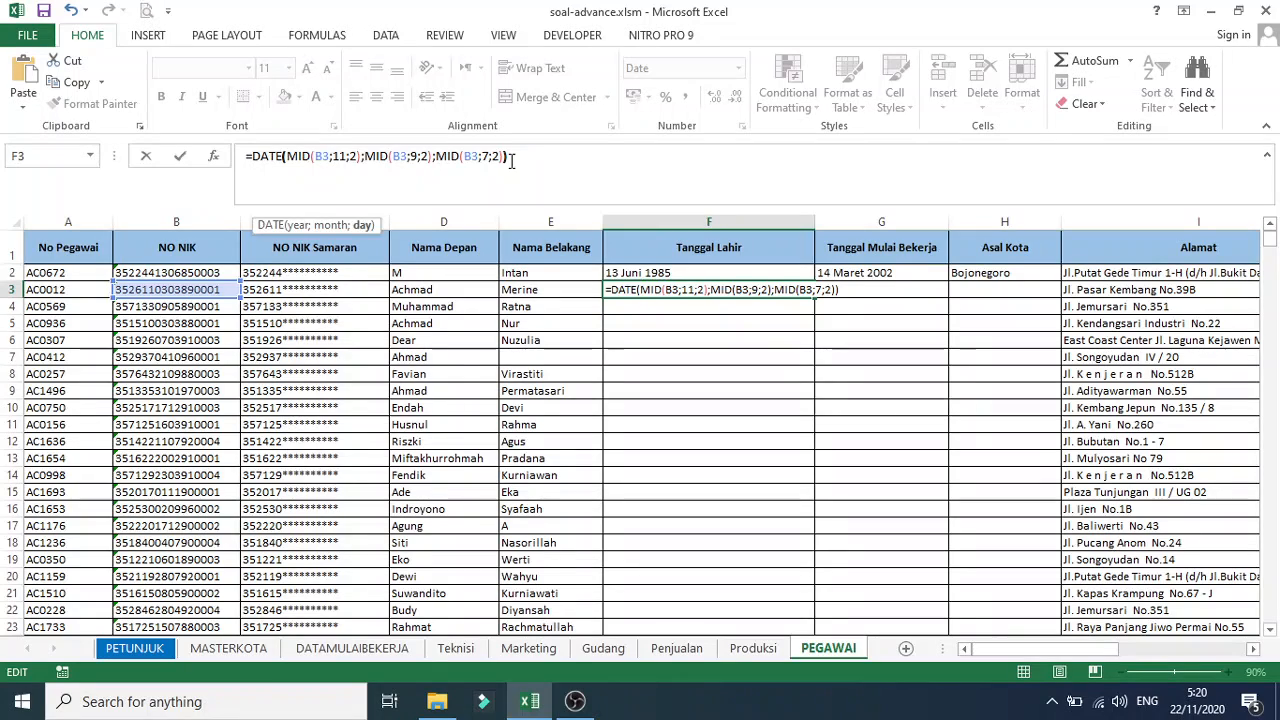
key("Return")
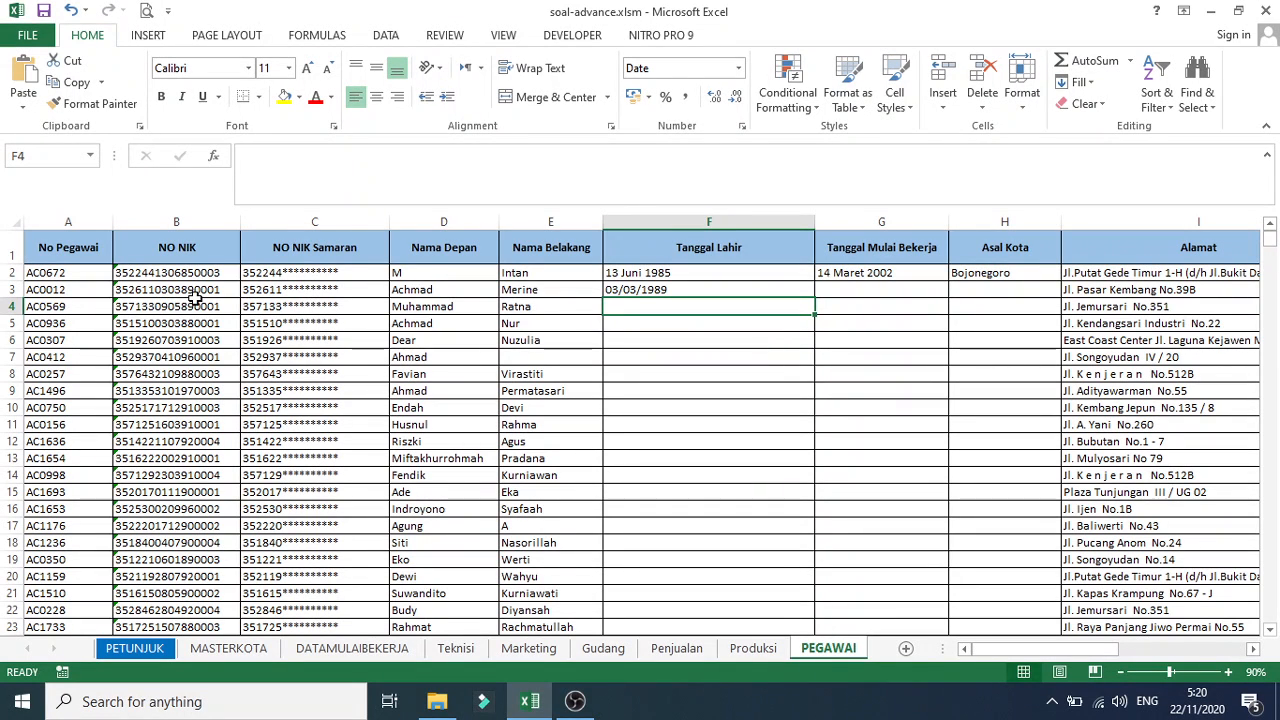
Format birth-date cell F3 as a date with the Indonesian locale and the 14 Maret 2012 type
left_click(687, 290)
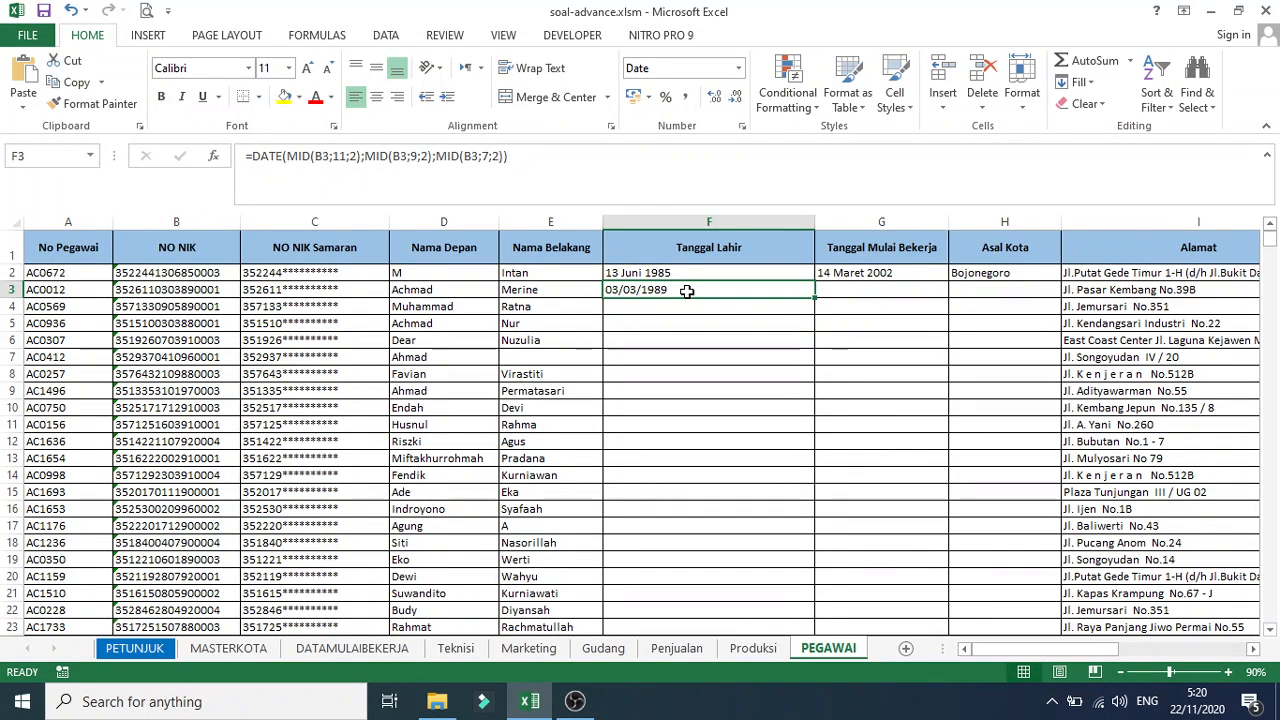
left_click(694, 306)
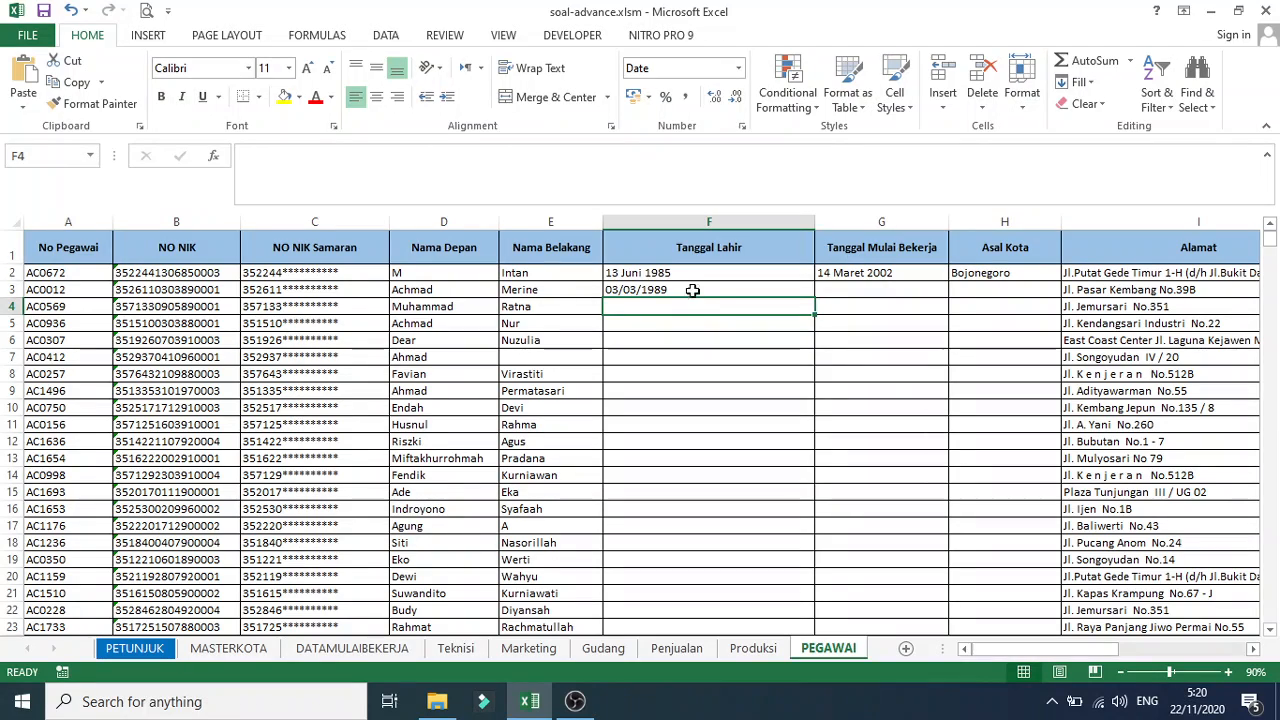
left_click(692, 290)
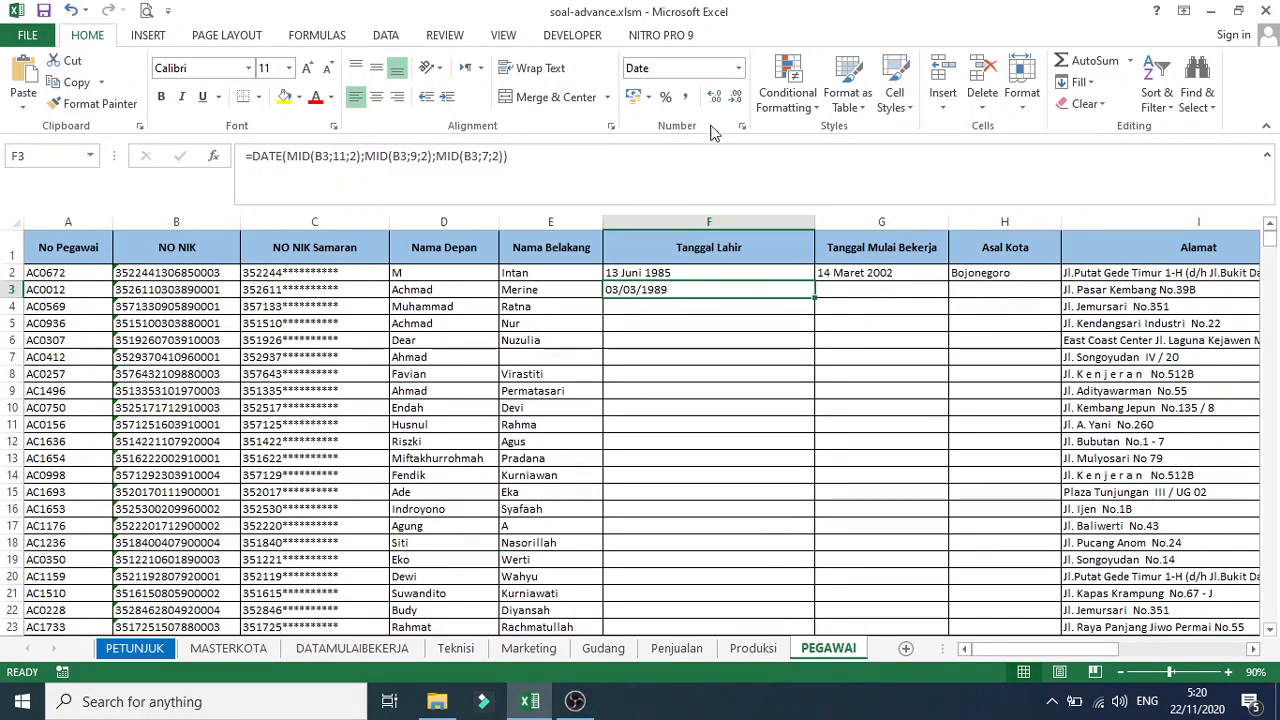
left_click(738, 68)
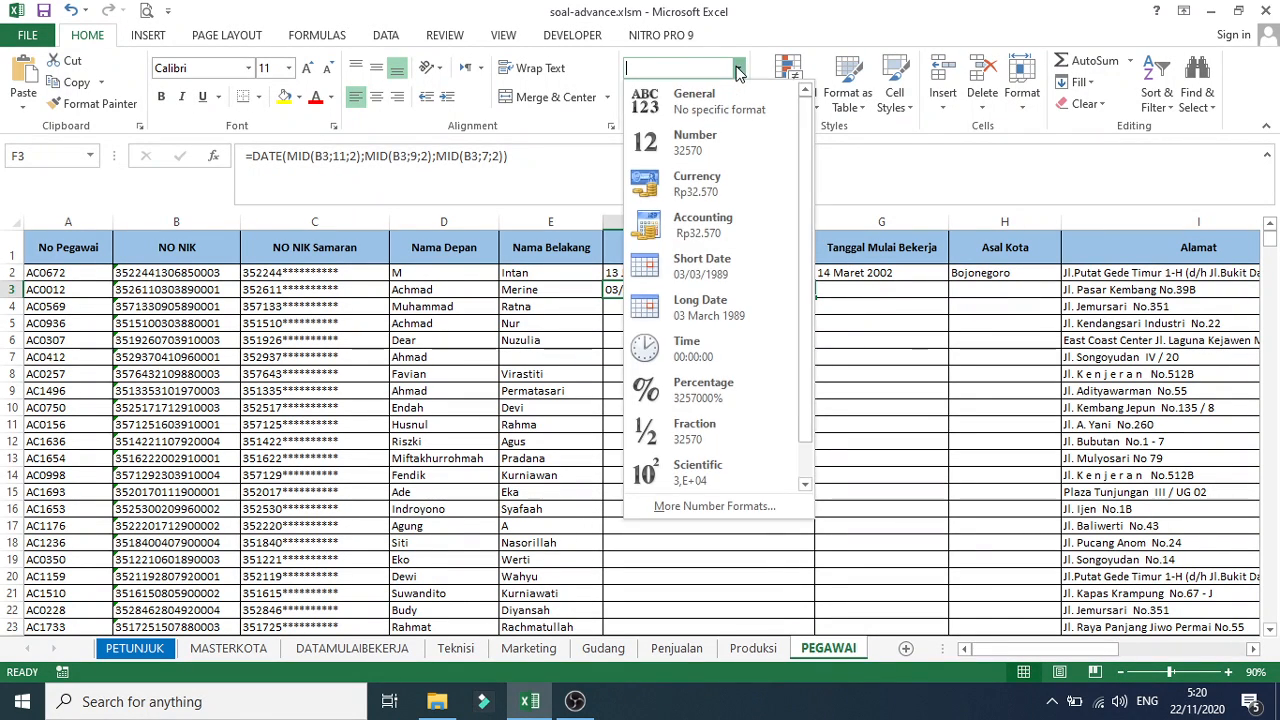
left_click(714, 506)
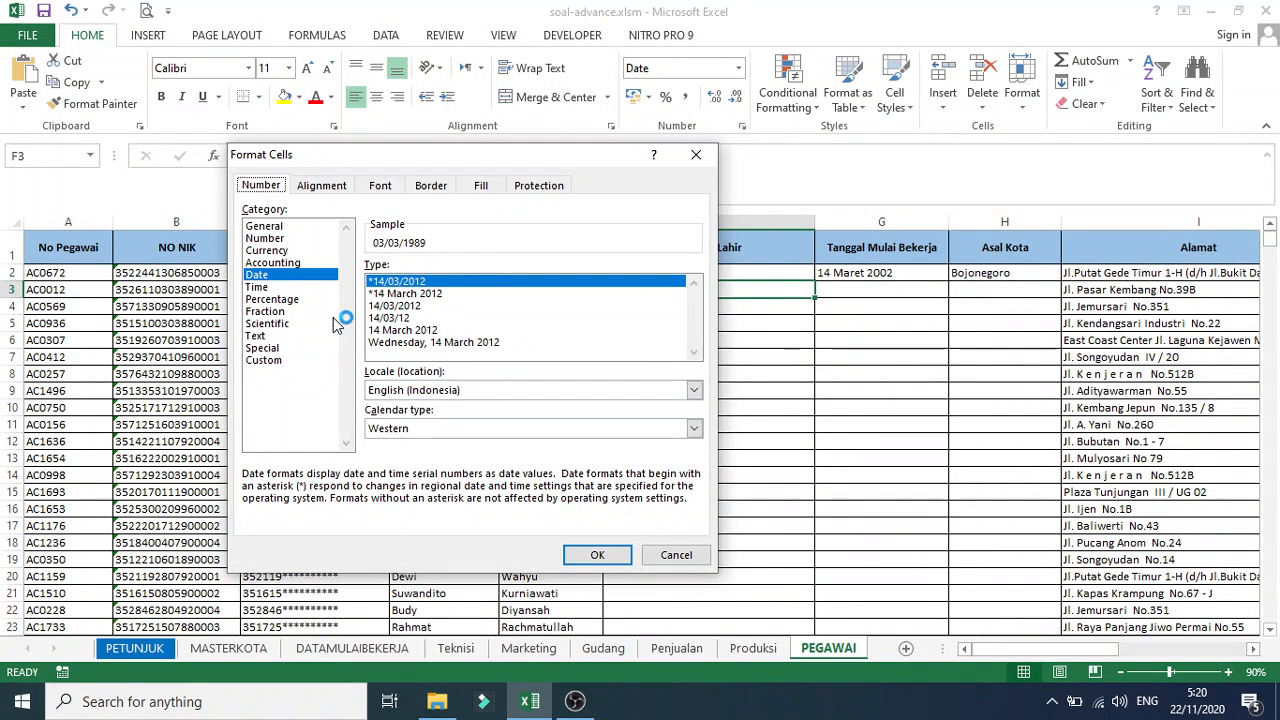
left_click(428, 390)
scroll(445, 440, "down", 7)
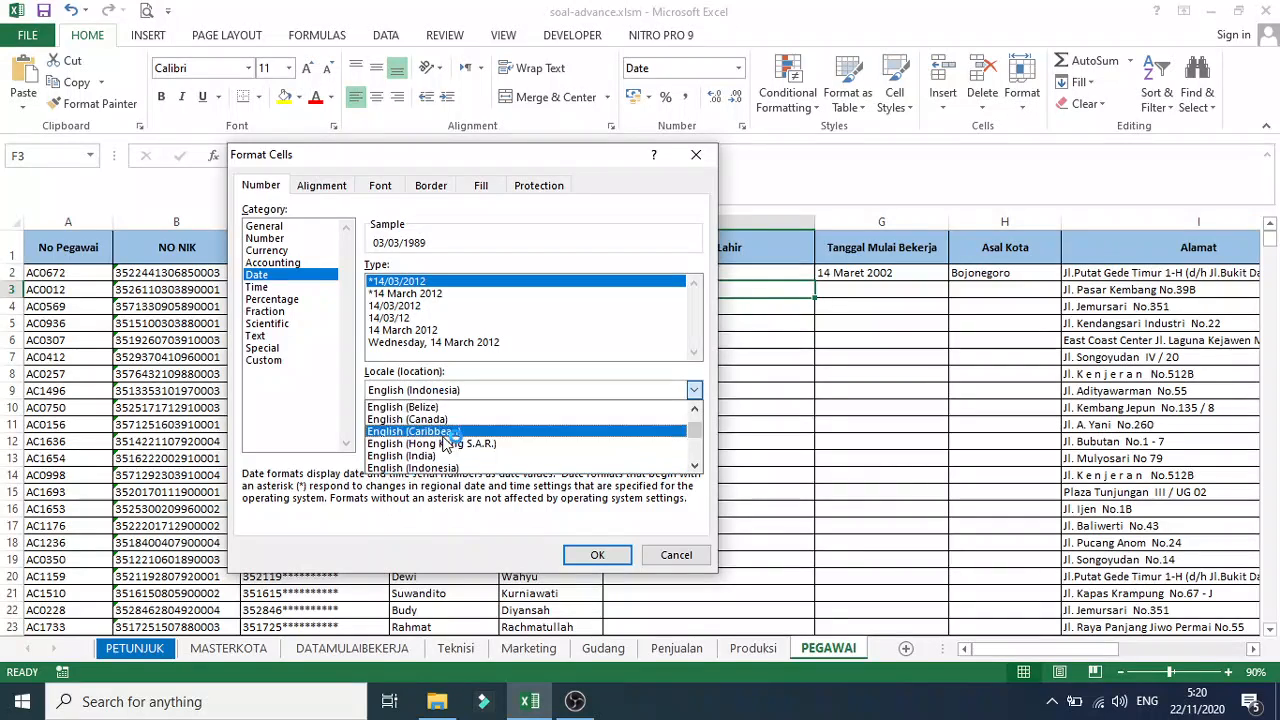
scroll(445, 447, "down", 10)
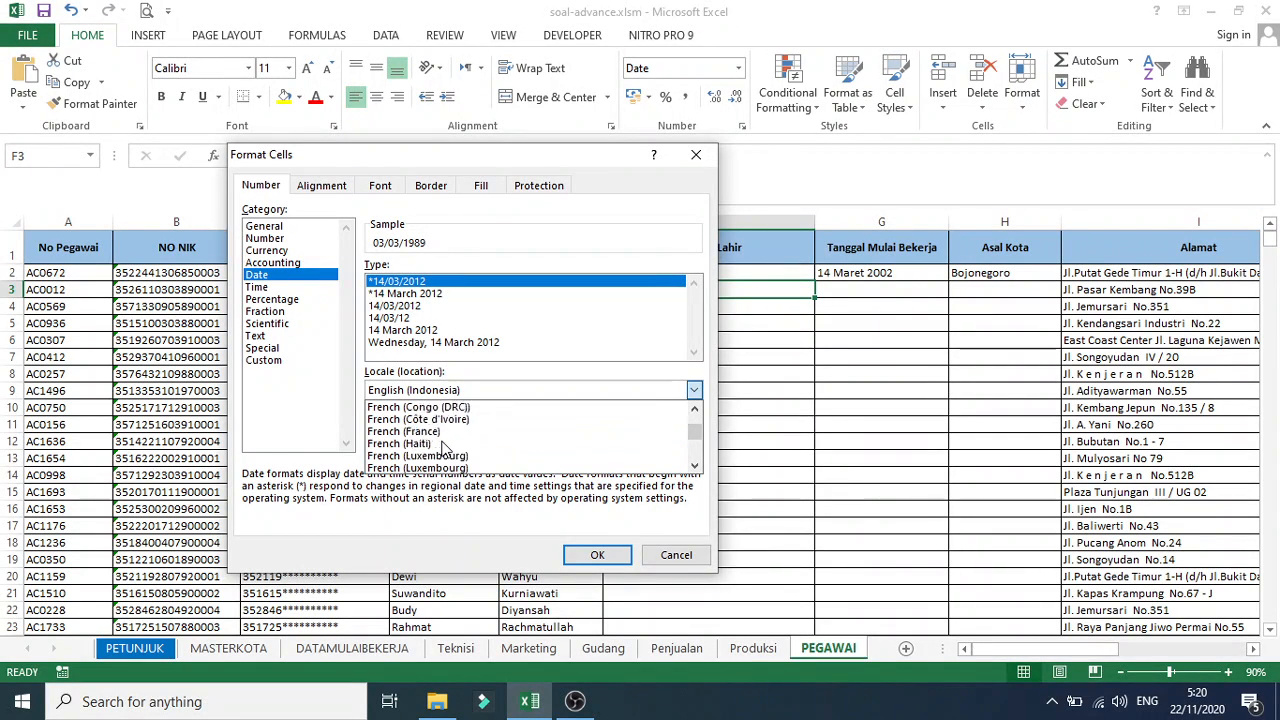
scroll(445, 447, "down", 3)
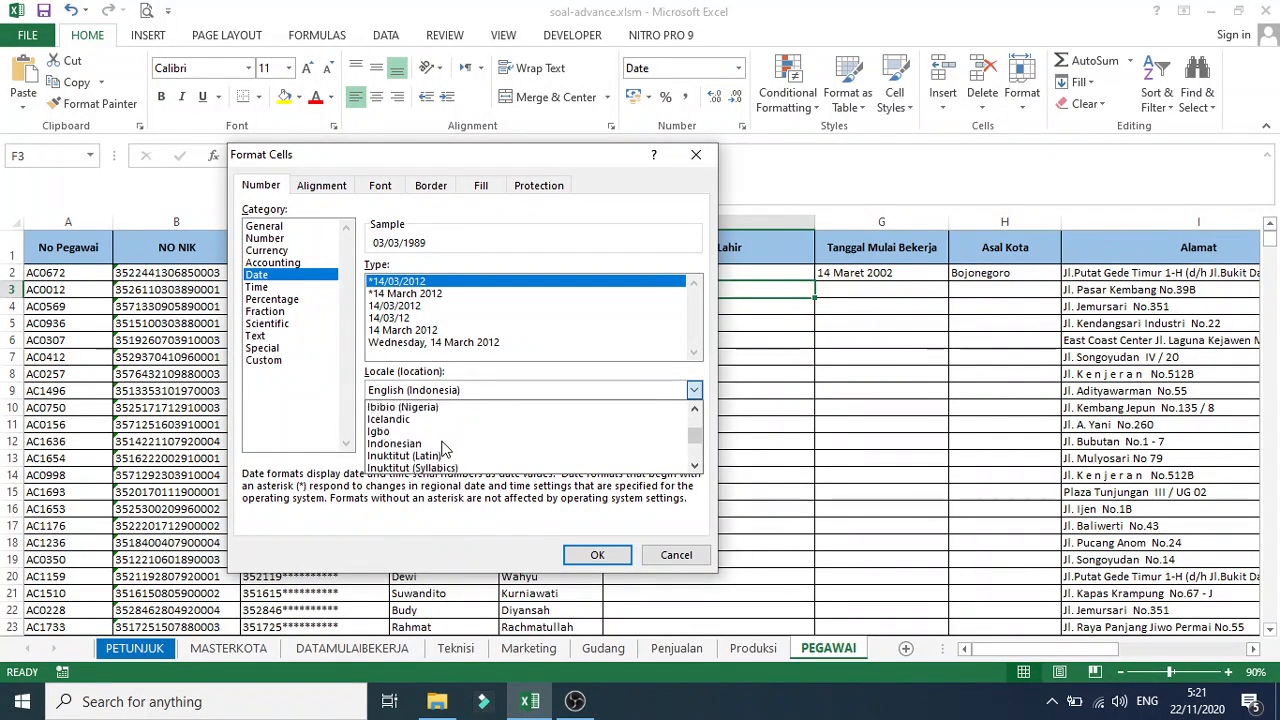
left_click(417, 428)
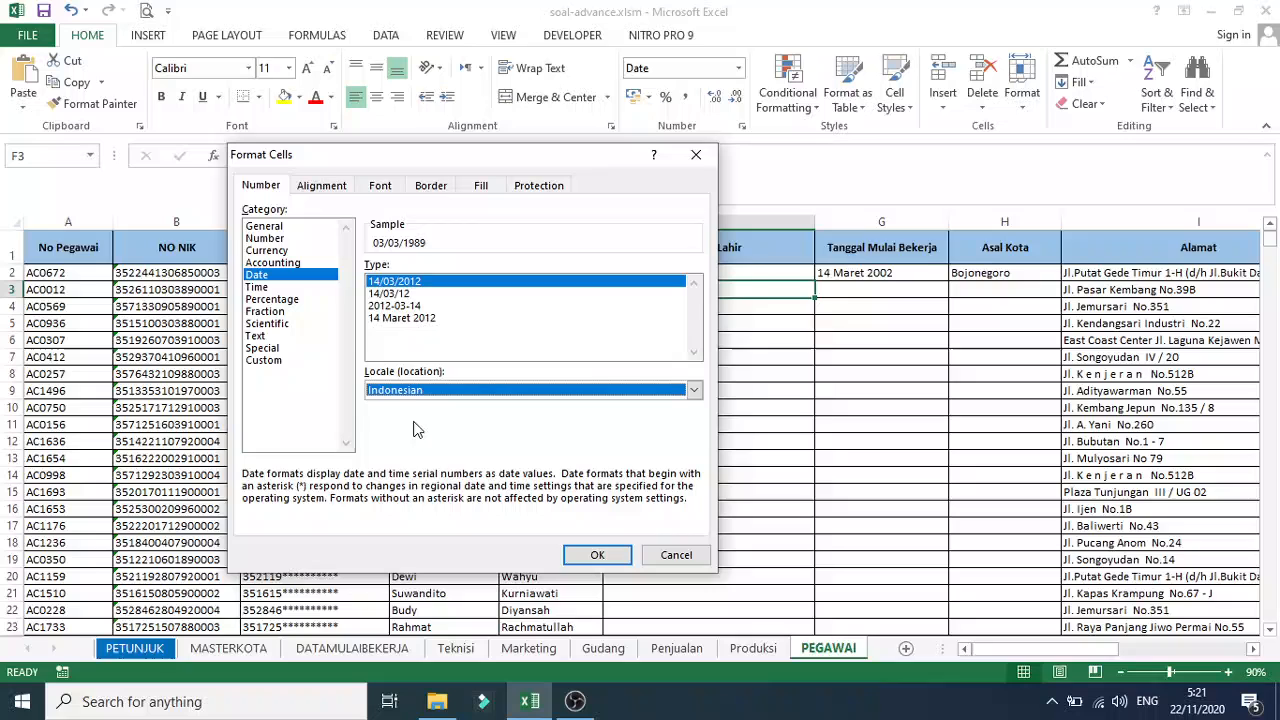
left_click(414, 318)
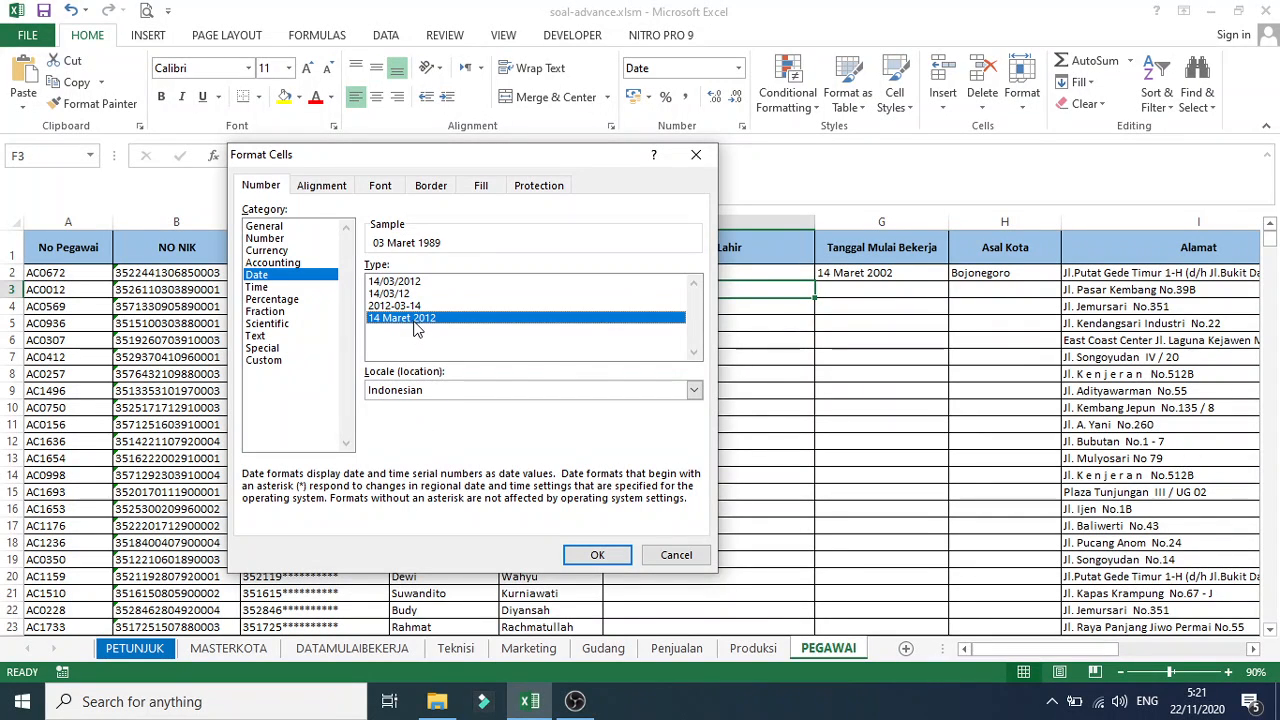
left_click(598, 556)
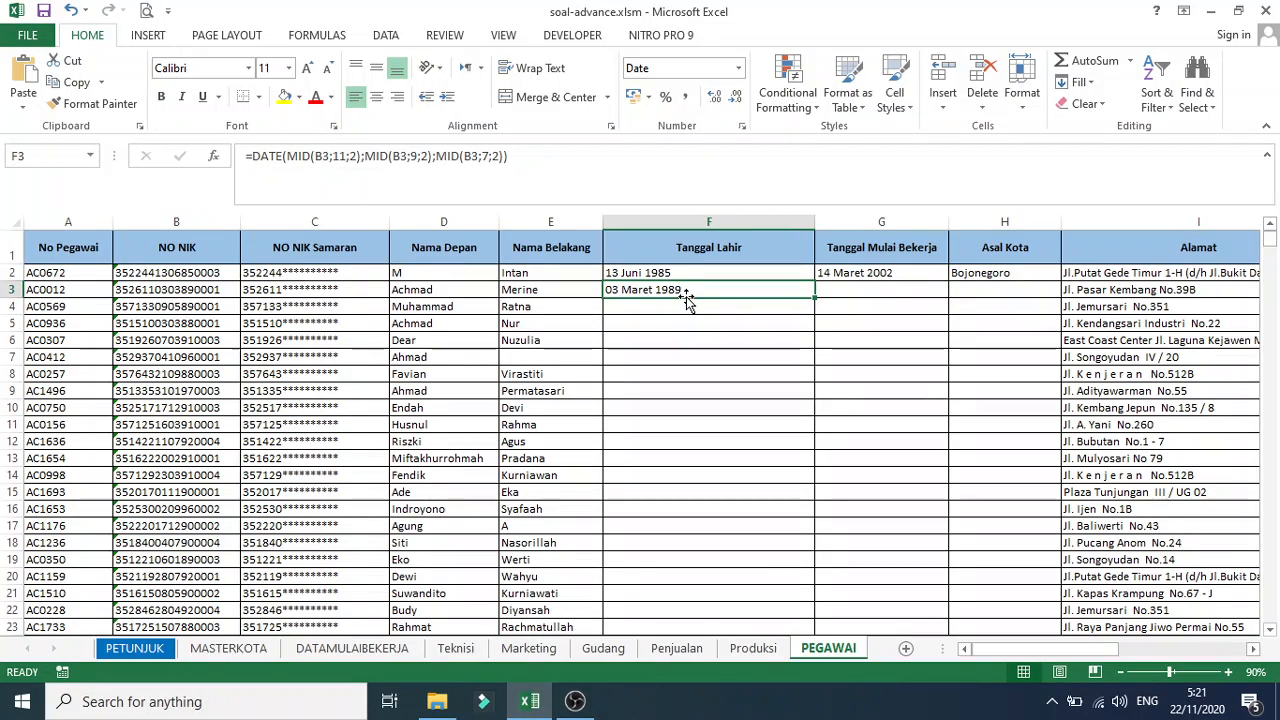
Set F3 to the General number format and start wrapping its DATE formula in a TEXT function
left_click(738, 68)
left_click(690, 104)
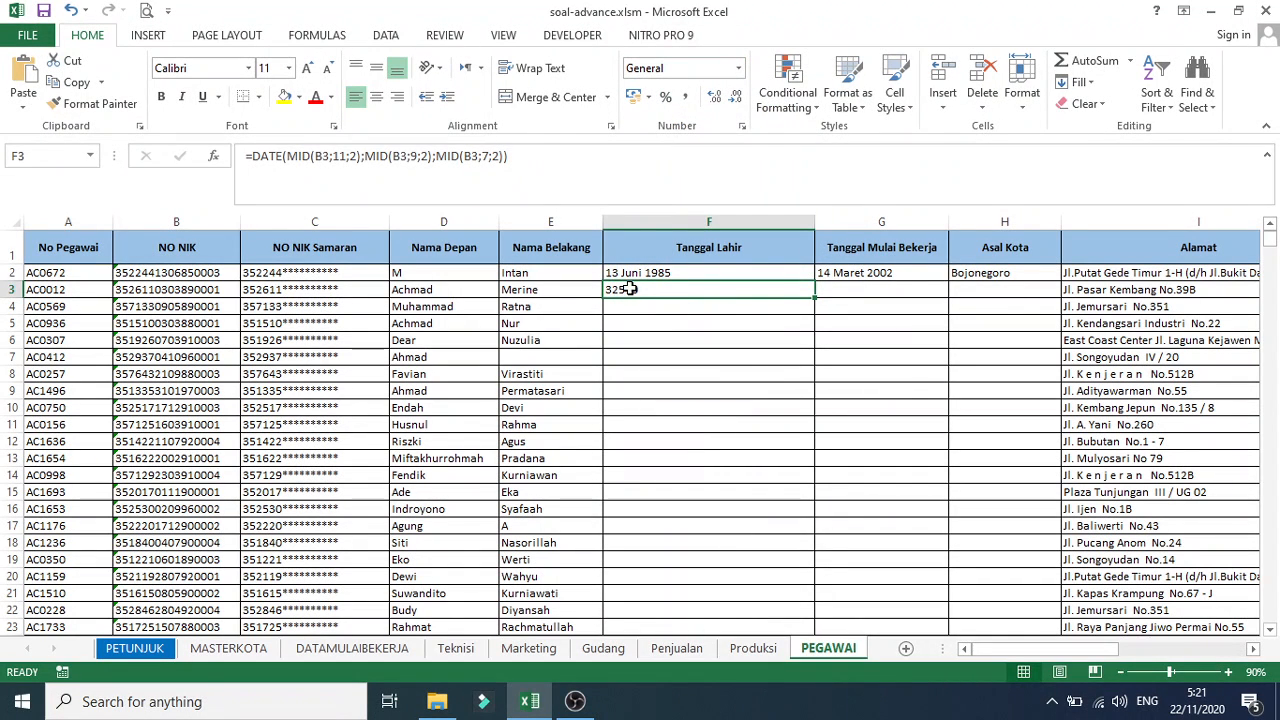
left_click(253, 163)
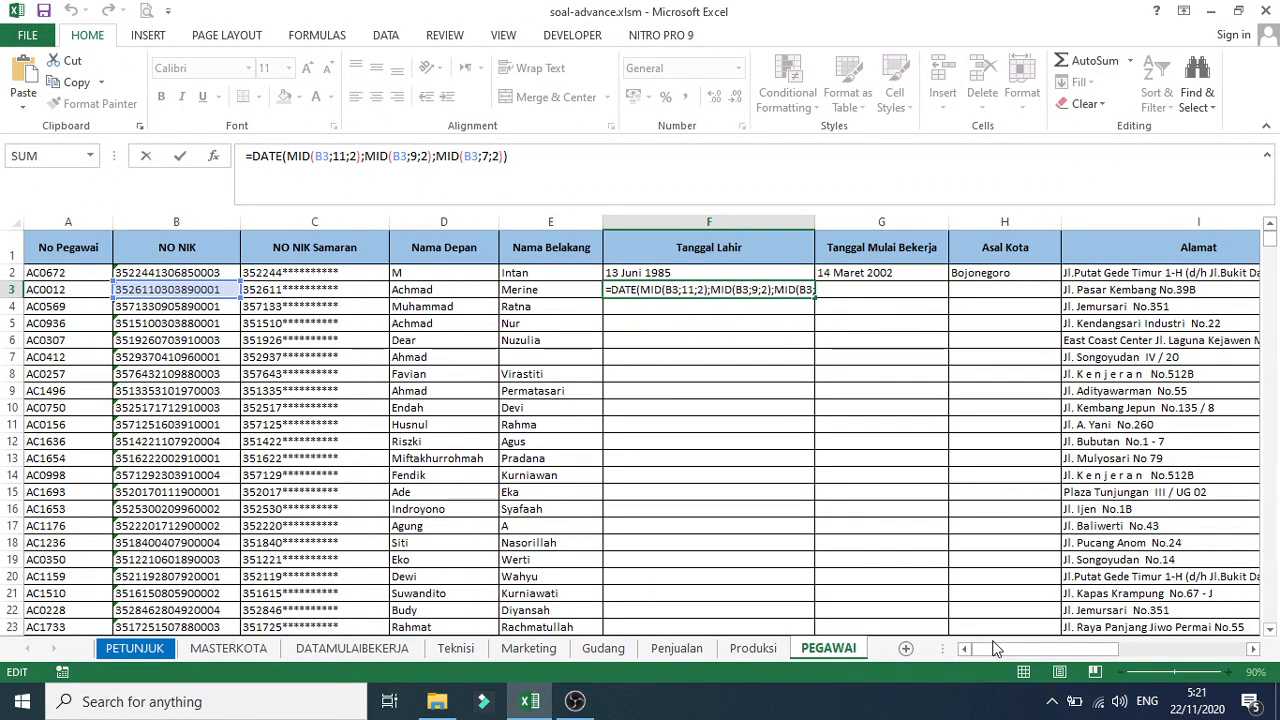
type("te")
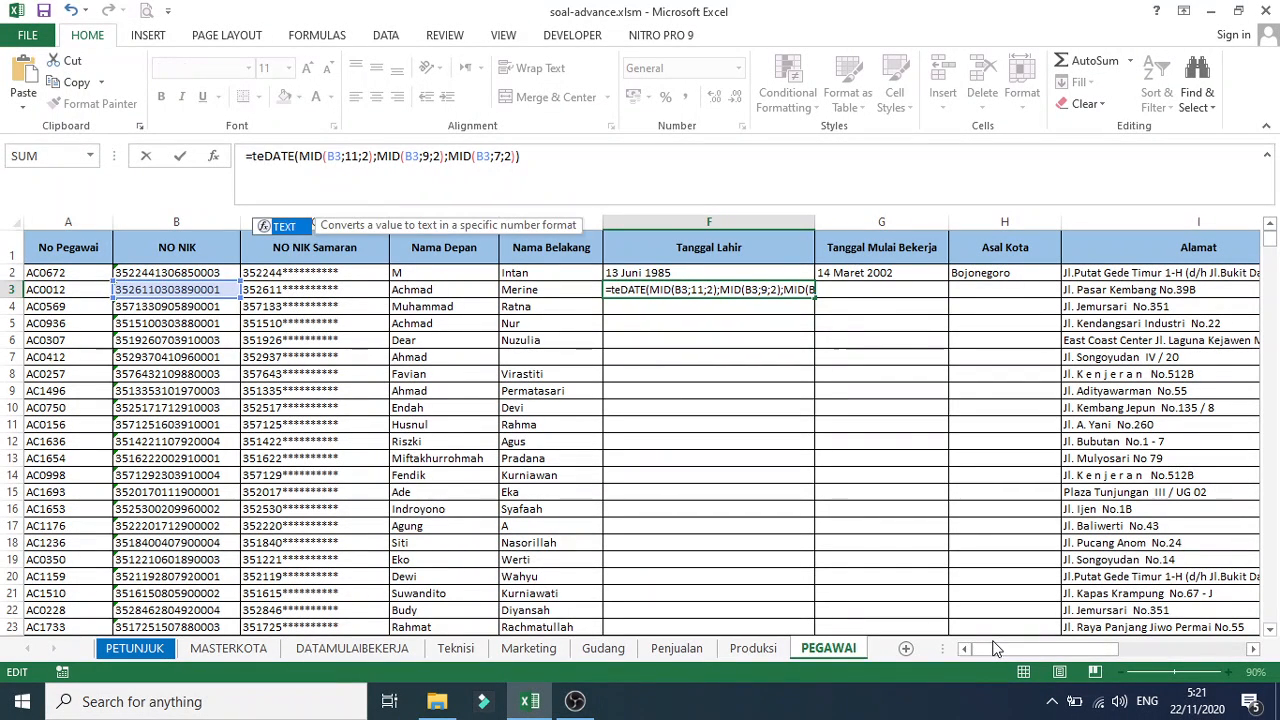
key("Tab")
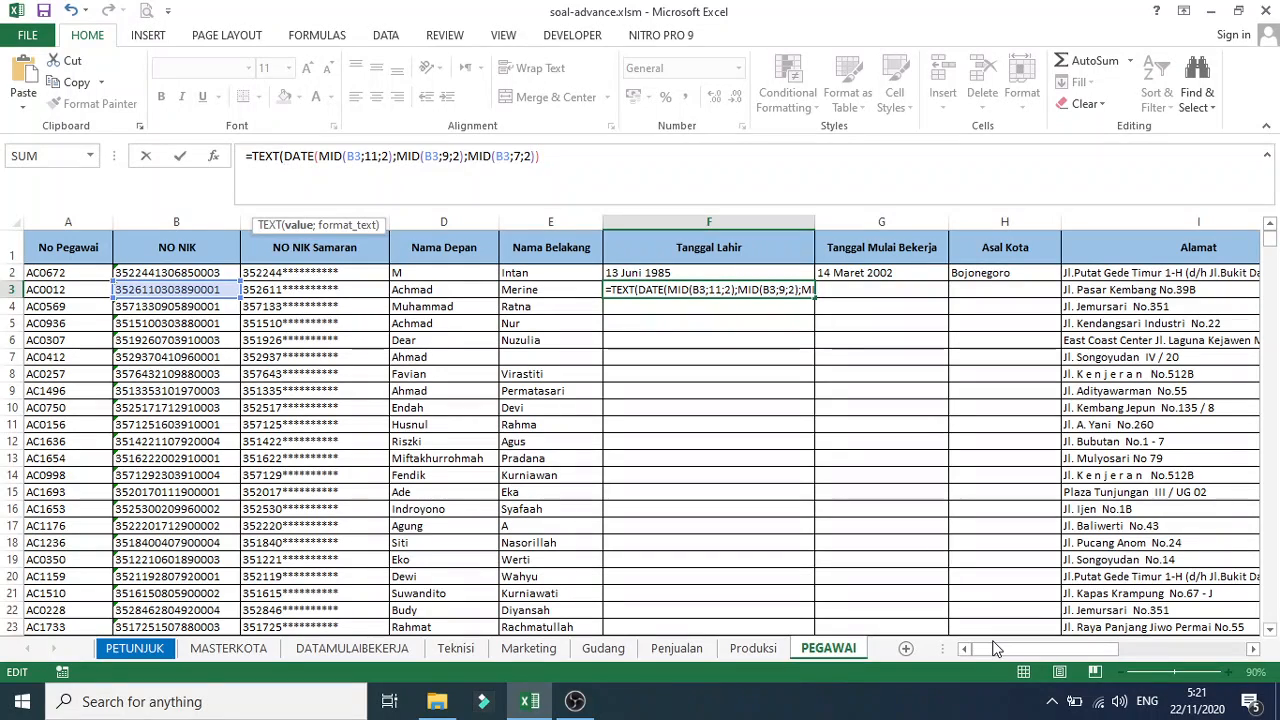
Add "dd mmmm yyyy" as the format_text argument and complete the TEXT formula in F3
left_click(571, 157)
type(";")
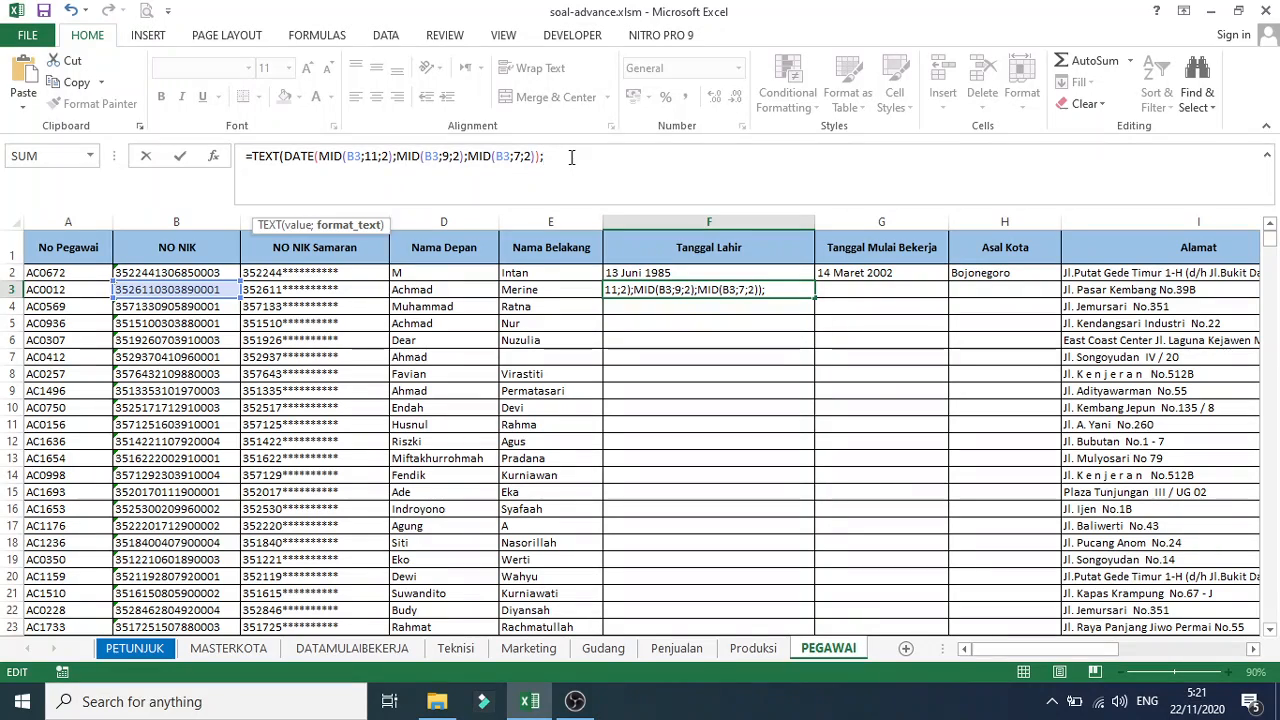
type("\"mm")
key("BackSpace")
key("BackSpace")
type("dd mmmm")
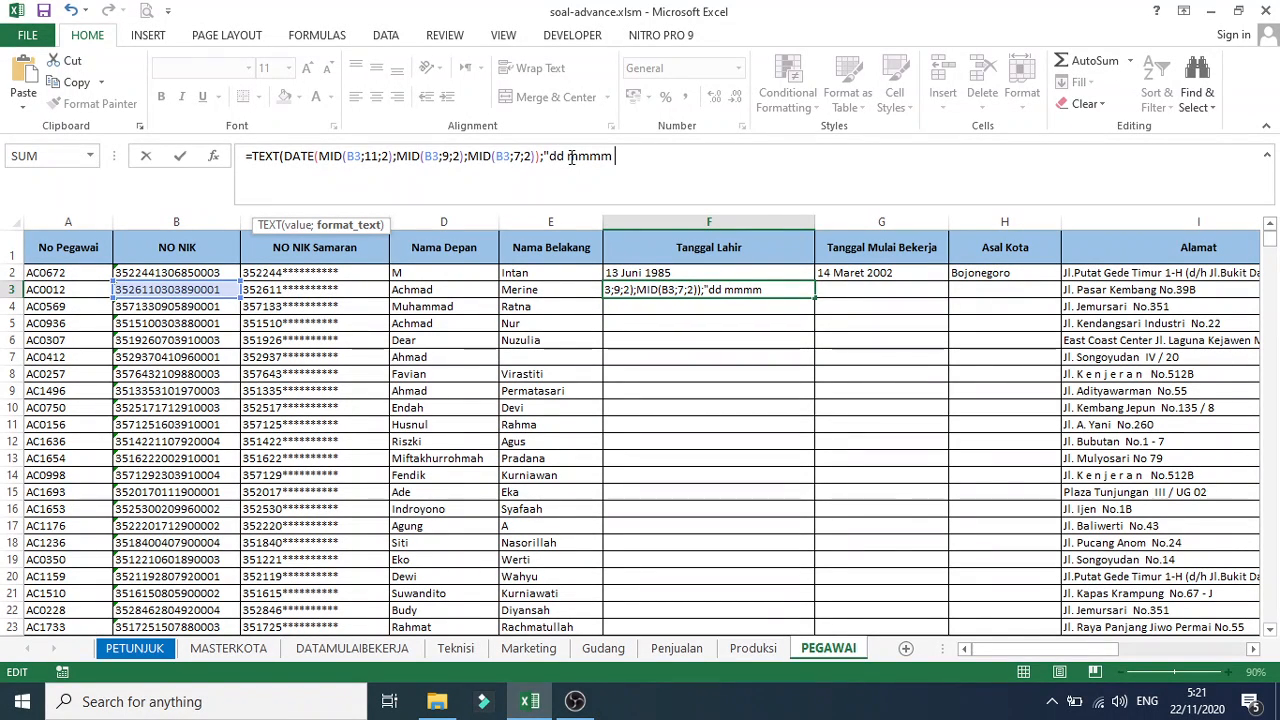
type(" y")
type(")")
key("Return")
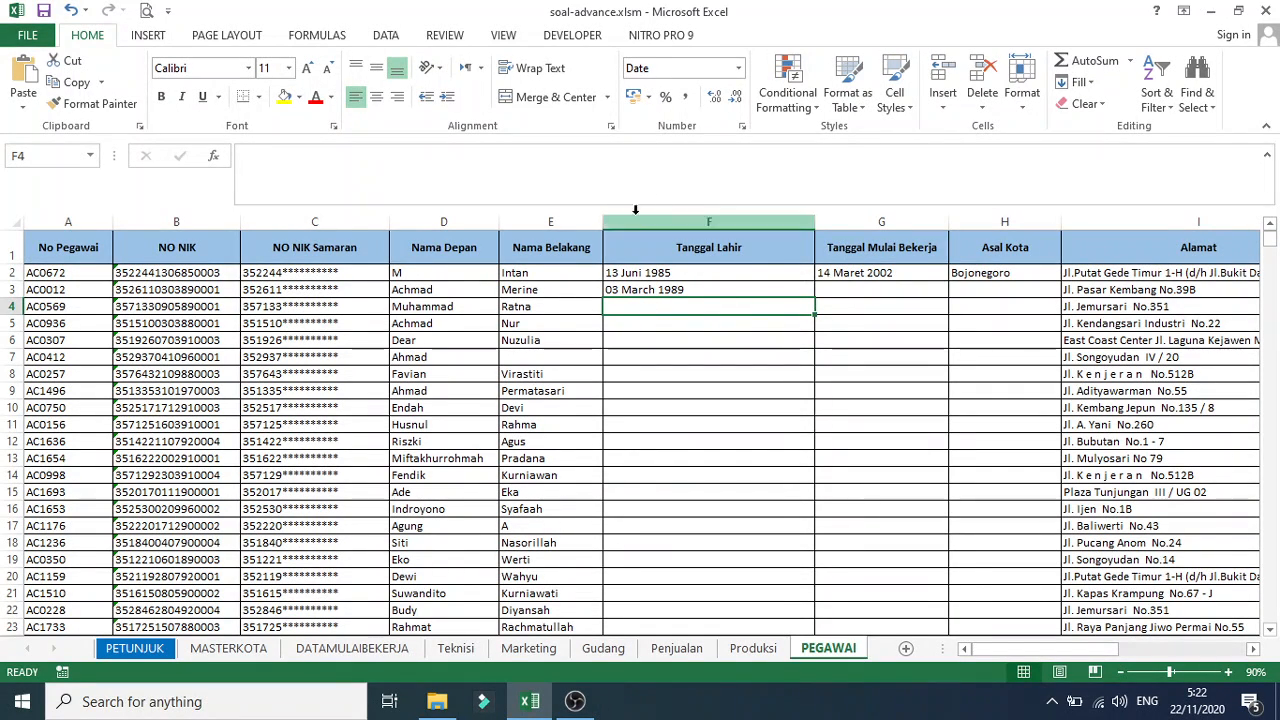
Inspect the "dd mmmm yyyy" format argument in F3's TEXT formula
left_click(690, 289)
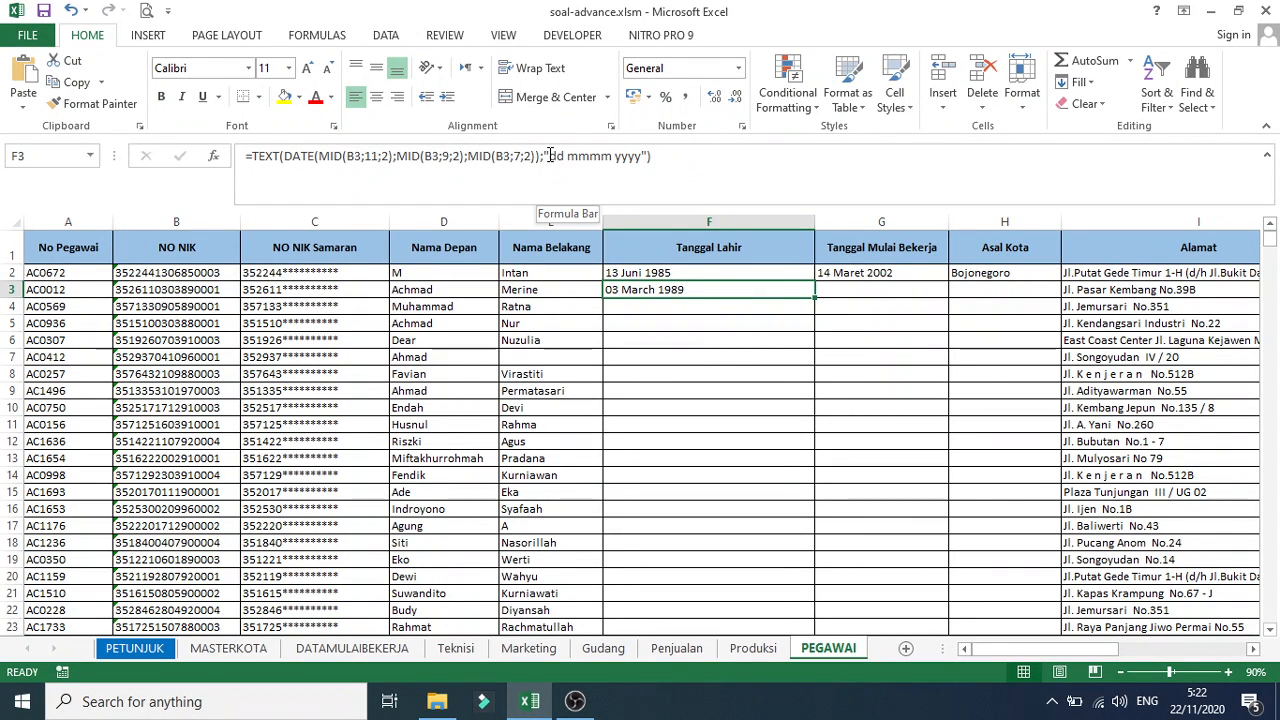
left_click_drag(550, 155, 641, 155)
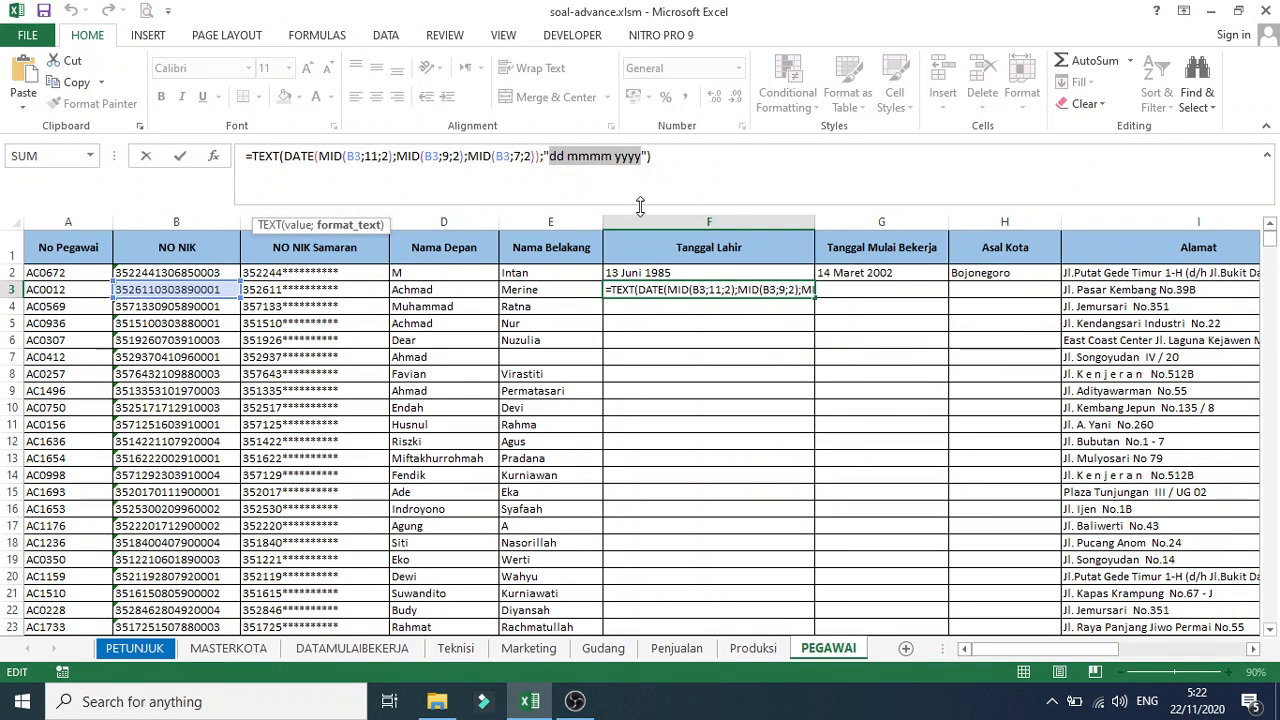
key("Return")
Insert the current date, 22/11/2020, in G3 as a sample value
left_click(847, 287)
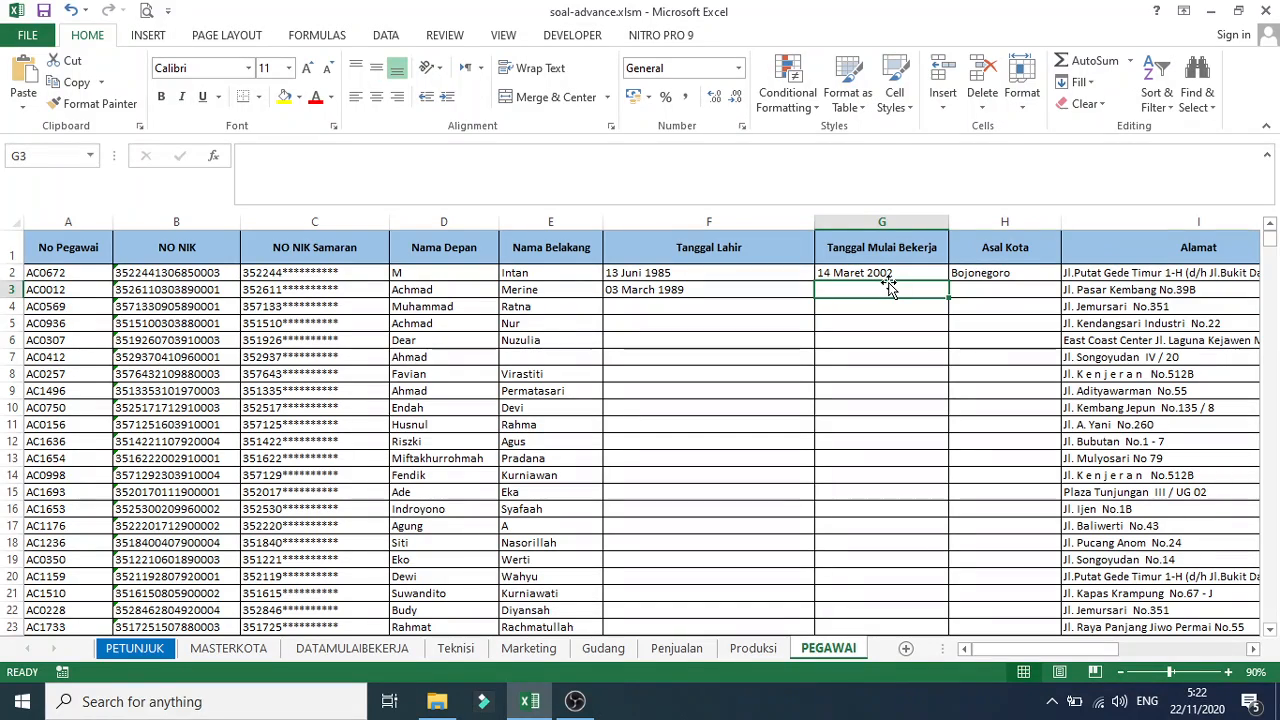
key("ctrl+semicolon")
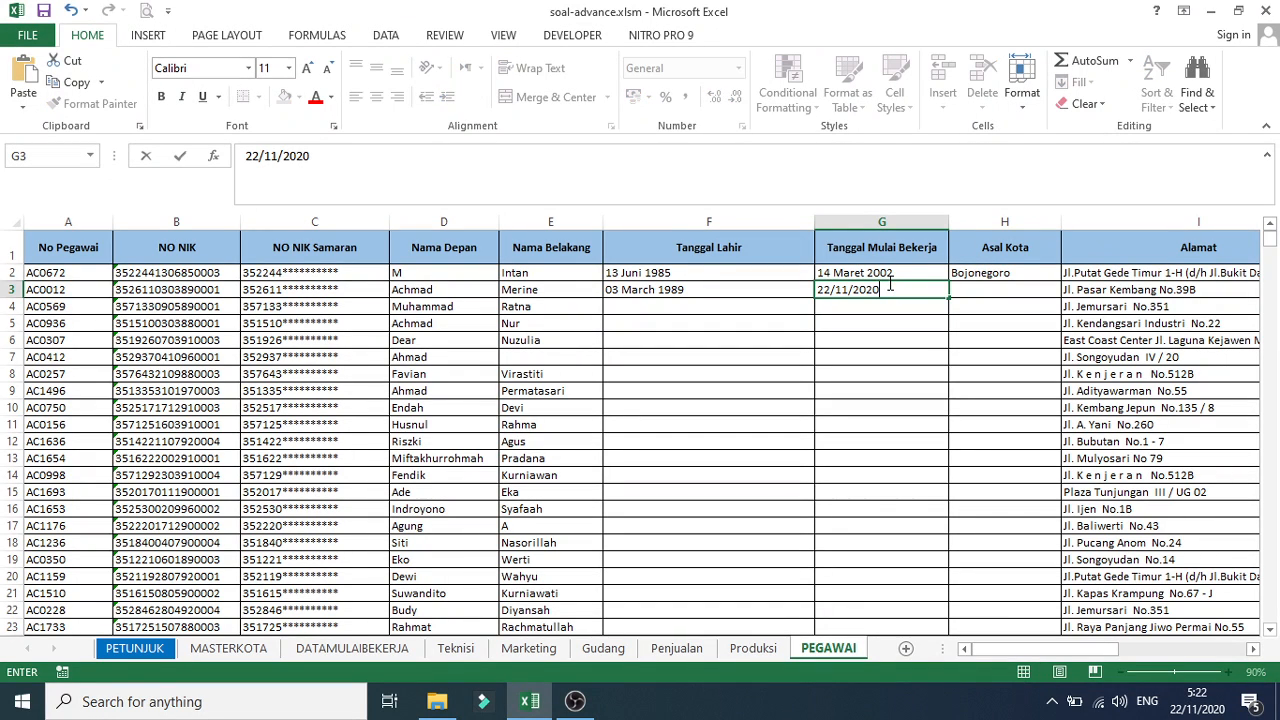
key("Return")
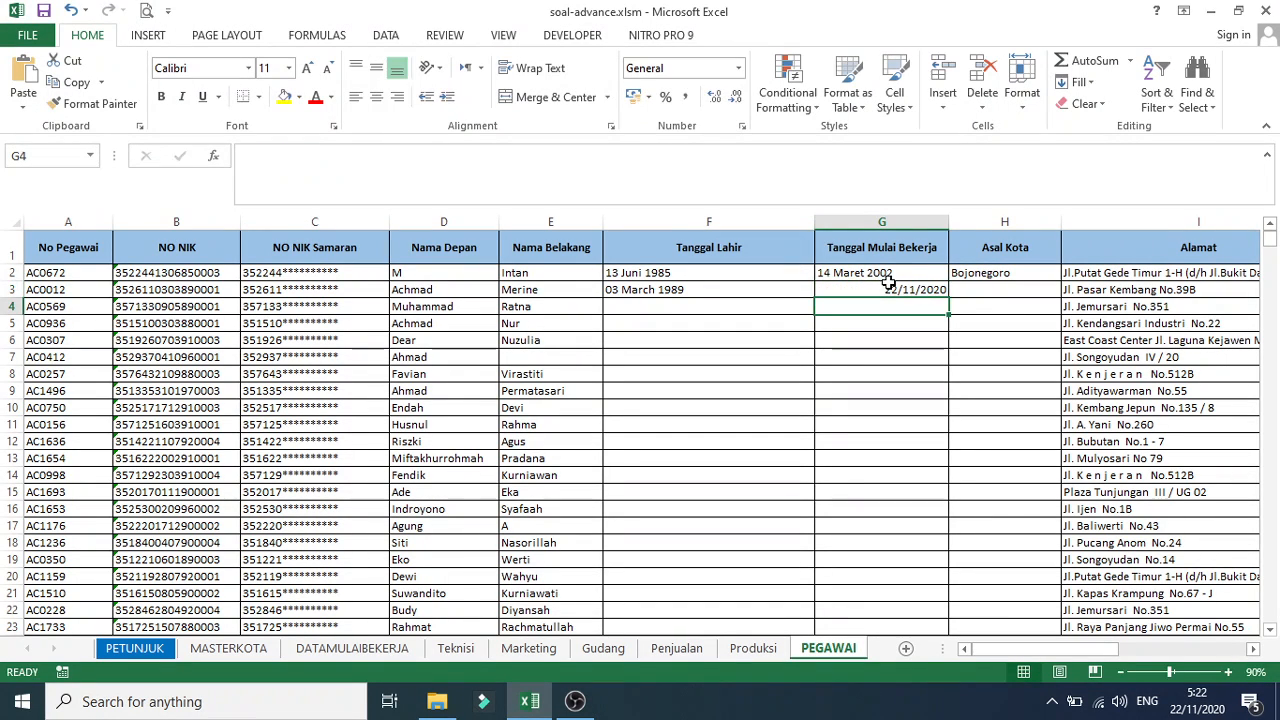
Format G3 as a date with the Indonesian locale and the 14 Maret 2012 type
left_click(888, 284)
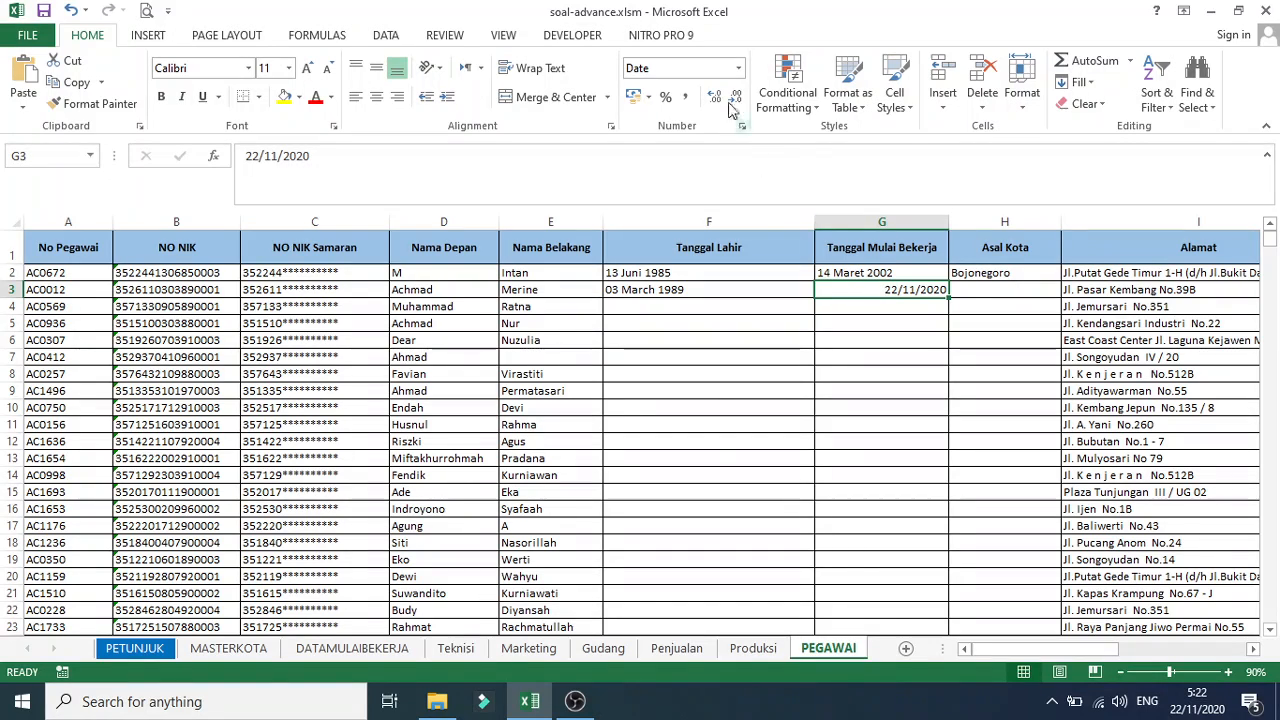
left_click(738, 68)
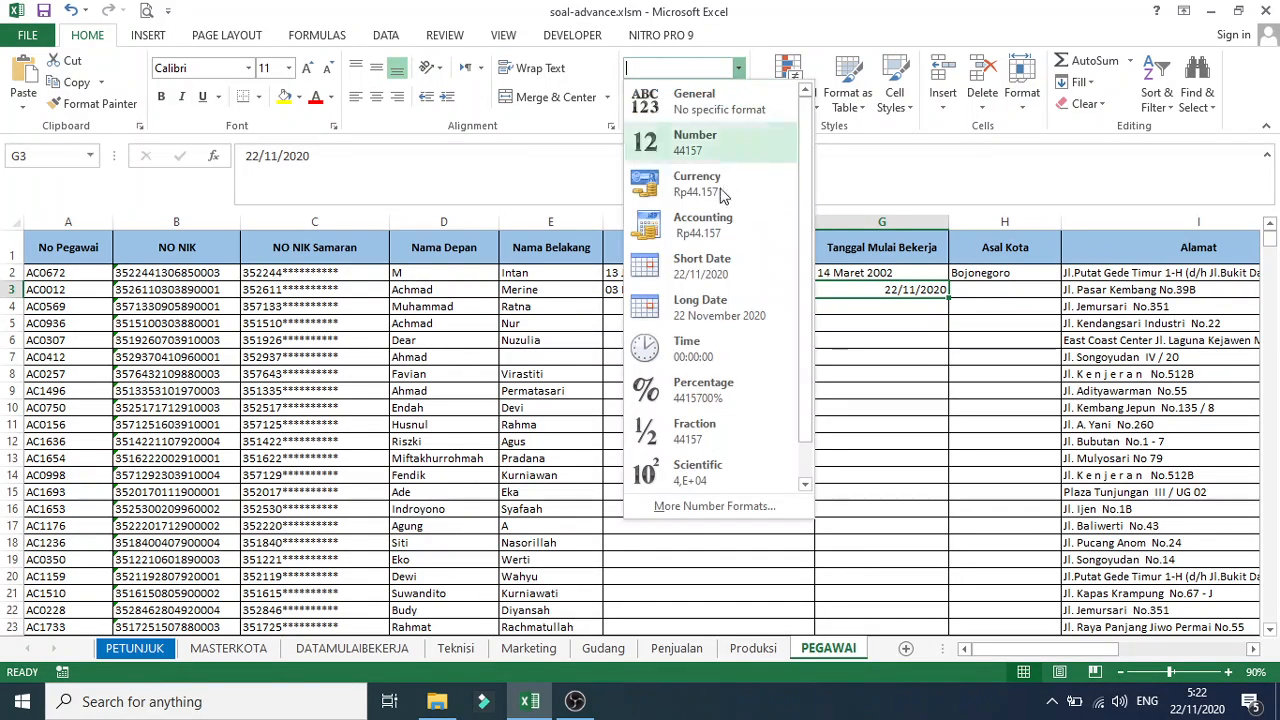
left_click(695, 510)
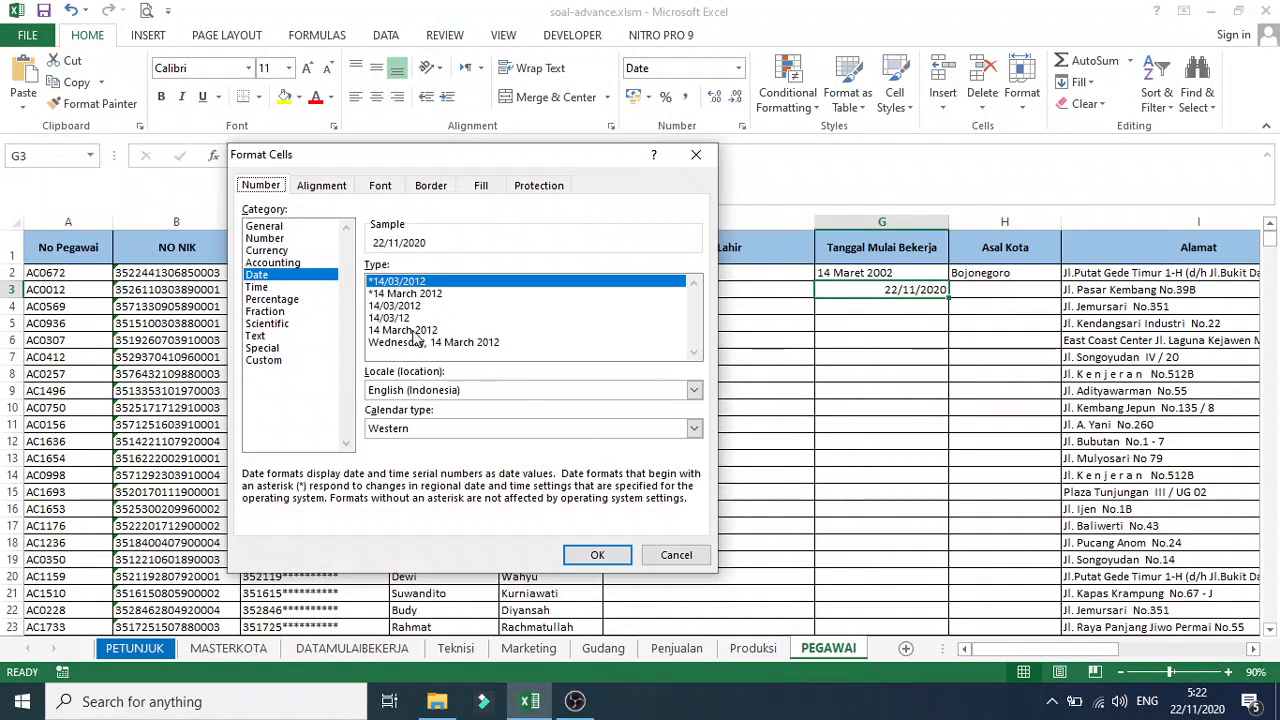
left_click(694, 390)
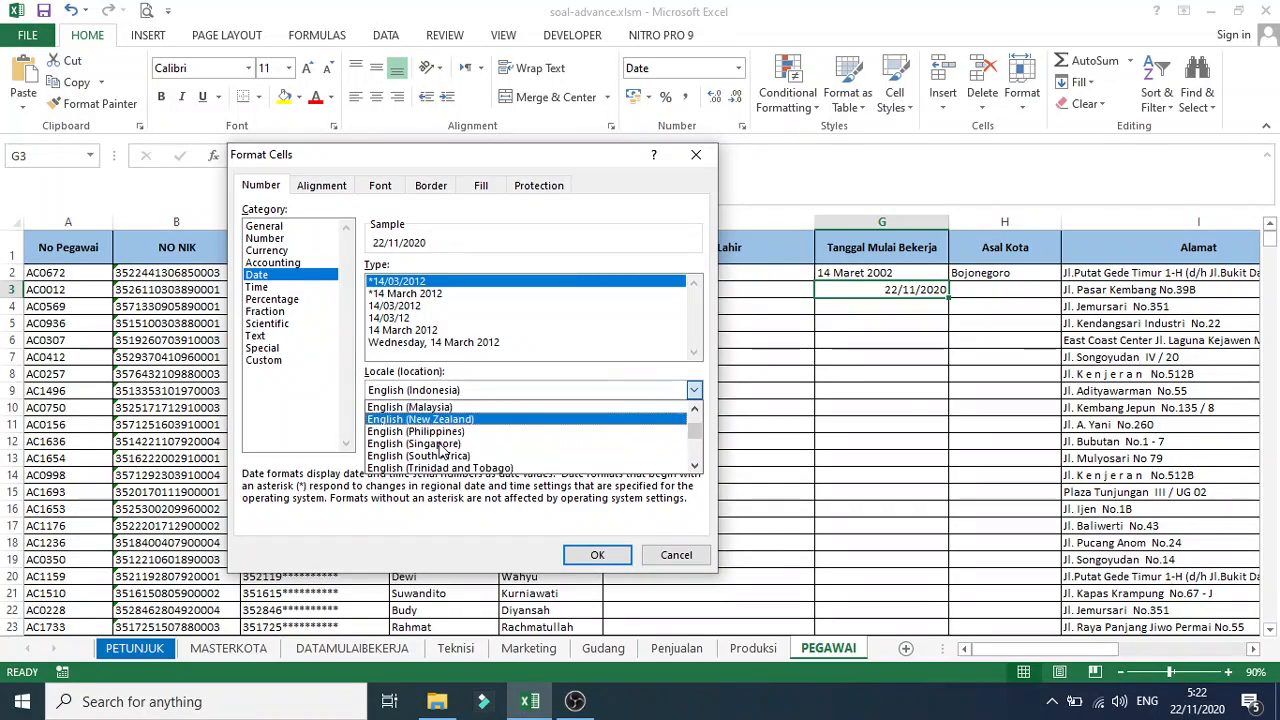
scroll(440, 450, "down", 6)
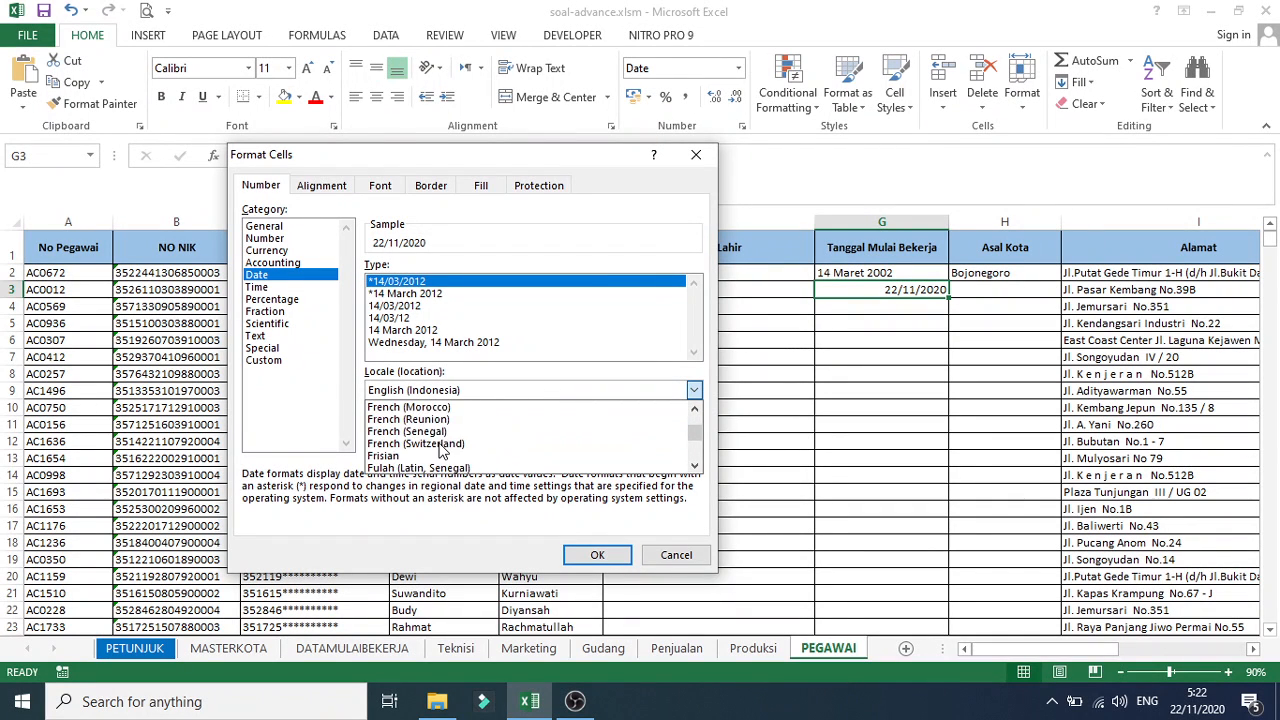
scroll(440, 450, "down", 8)
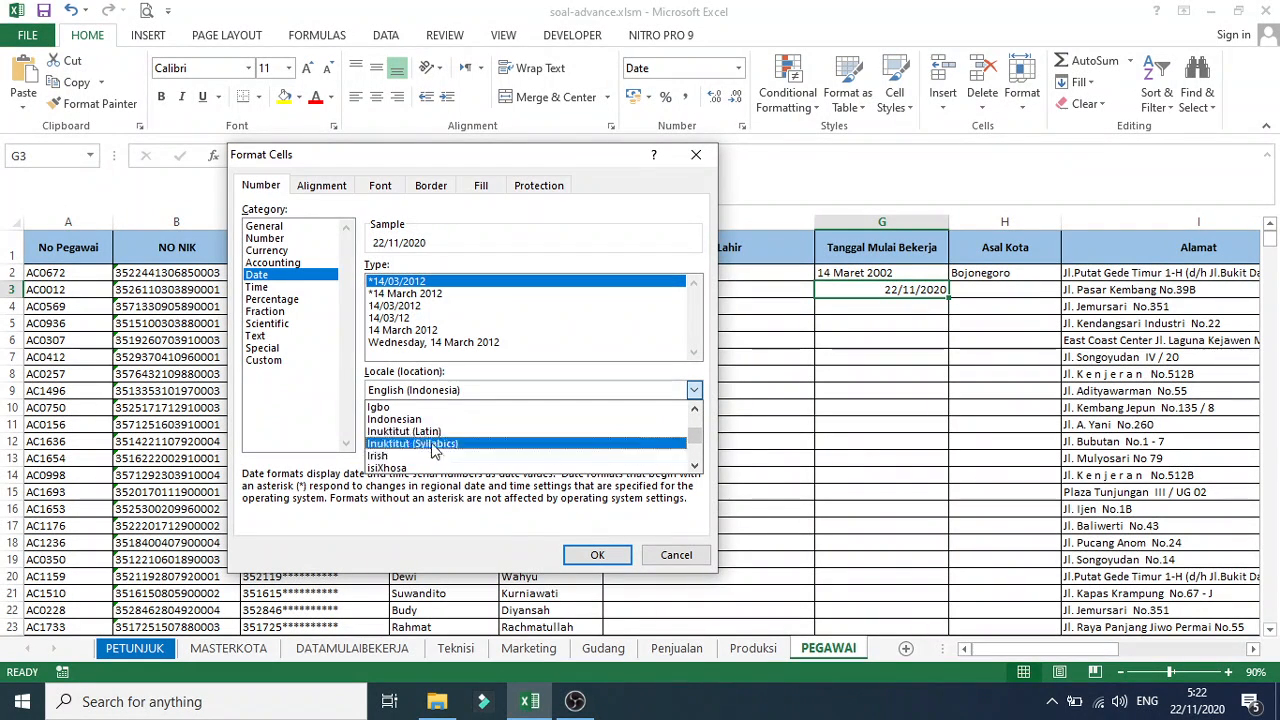
left_click(400, 419)
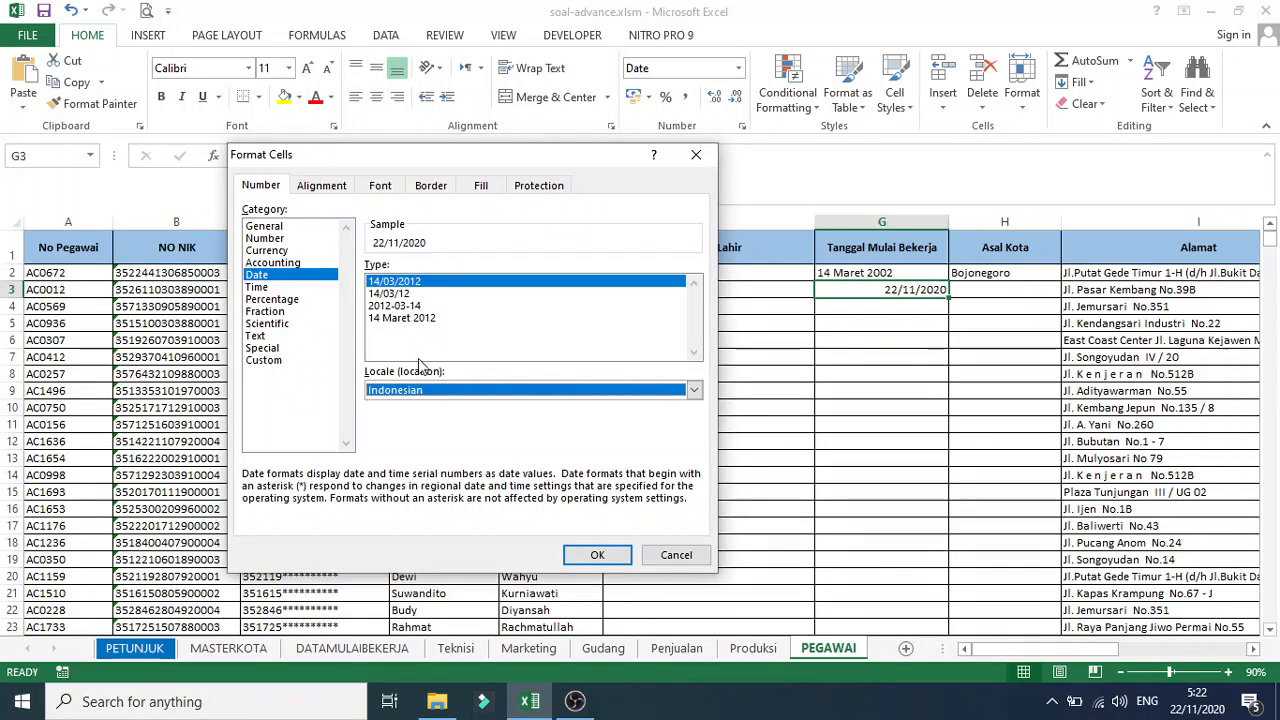
left_click(419, 320)
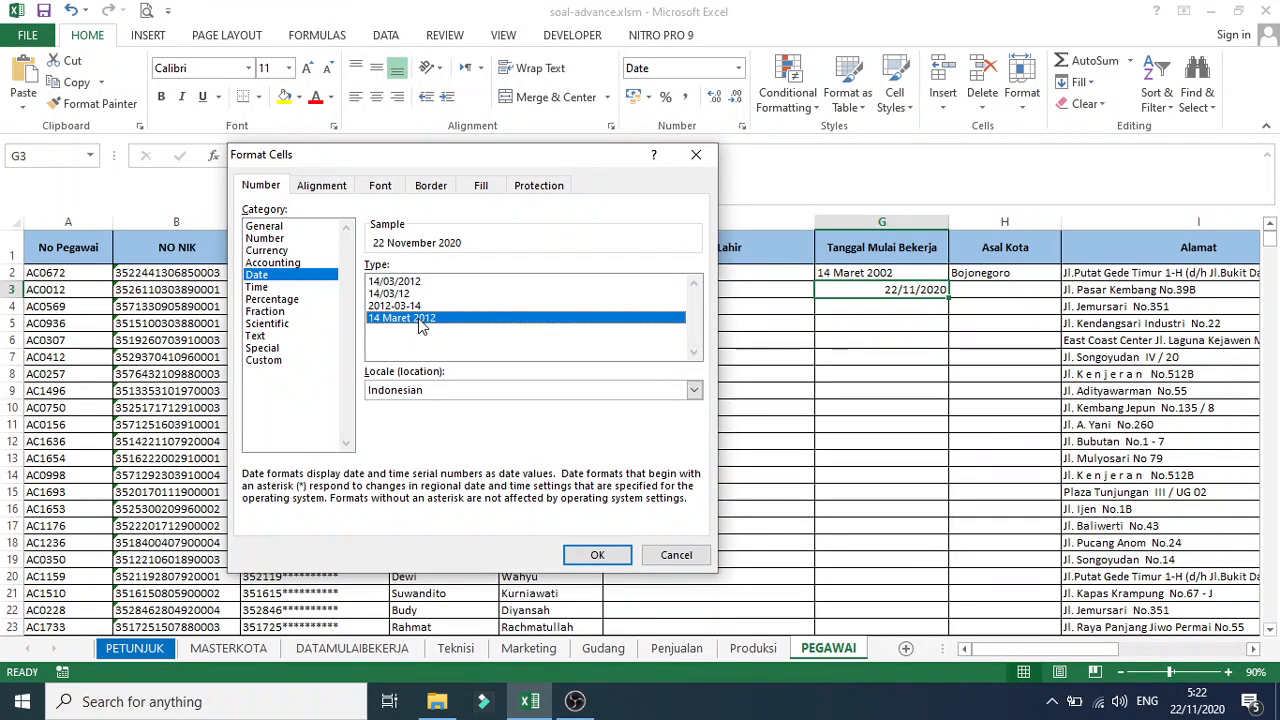
left_click(578, 562)
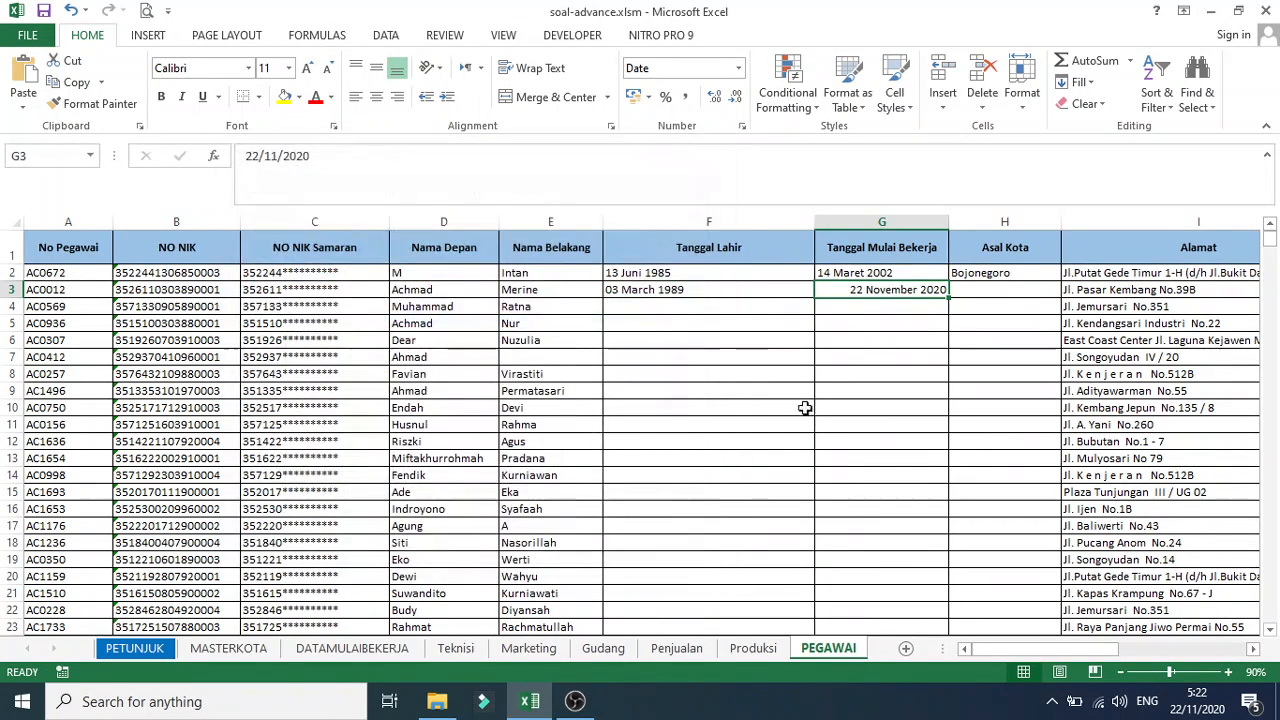
Examine the custom number format code behind the Indonesian date format in G3
left_click(740, 69)
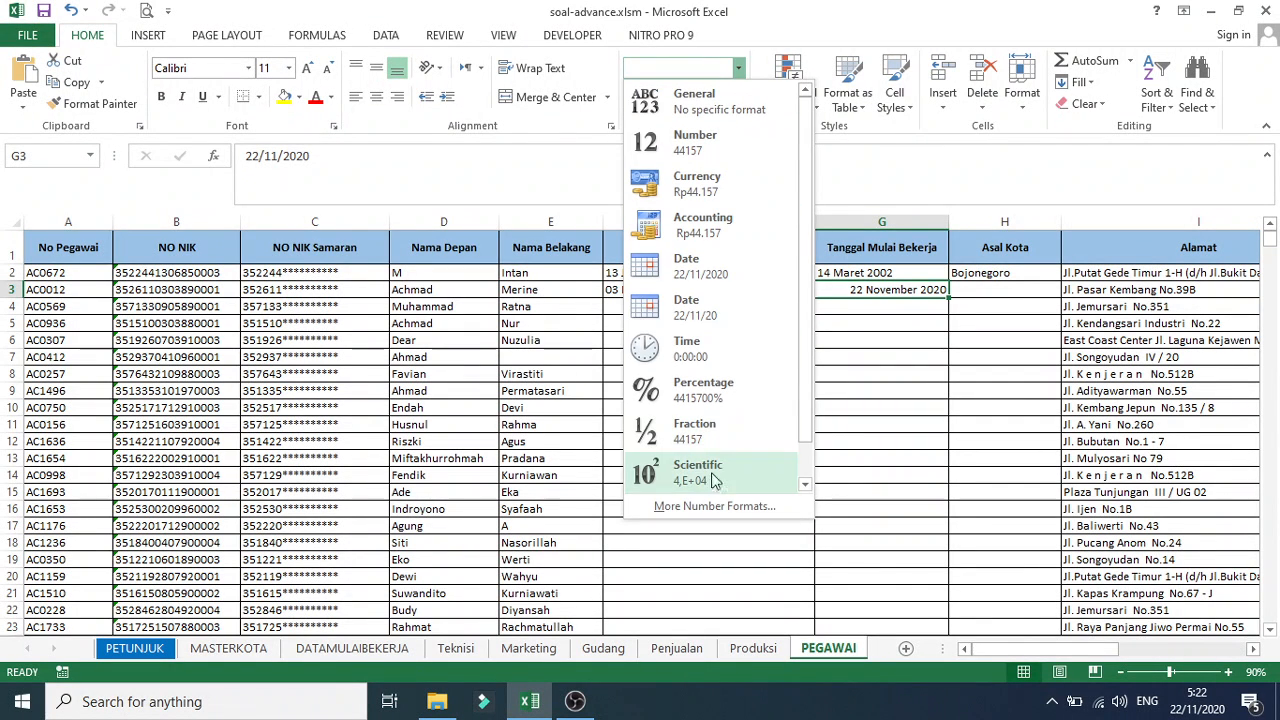
left_click(716, 507)
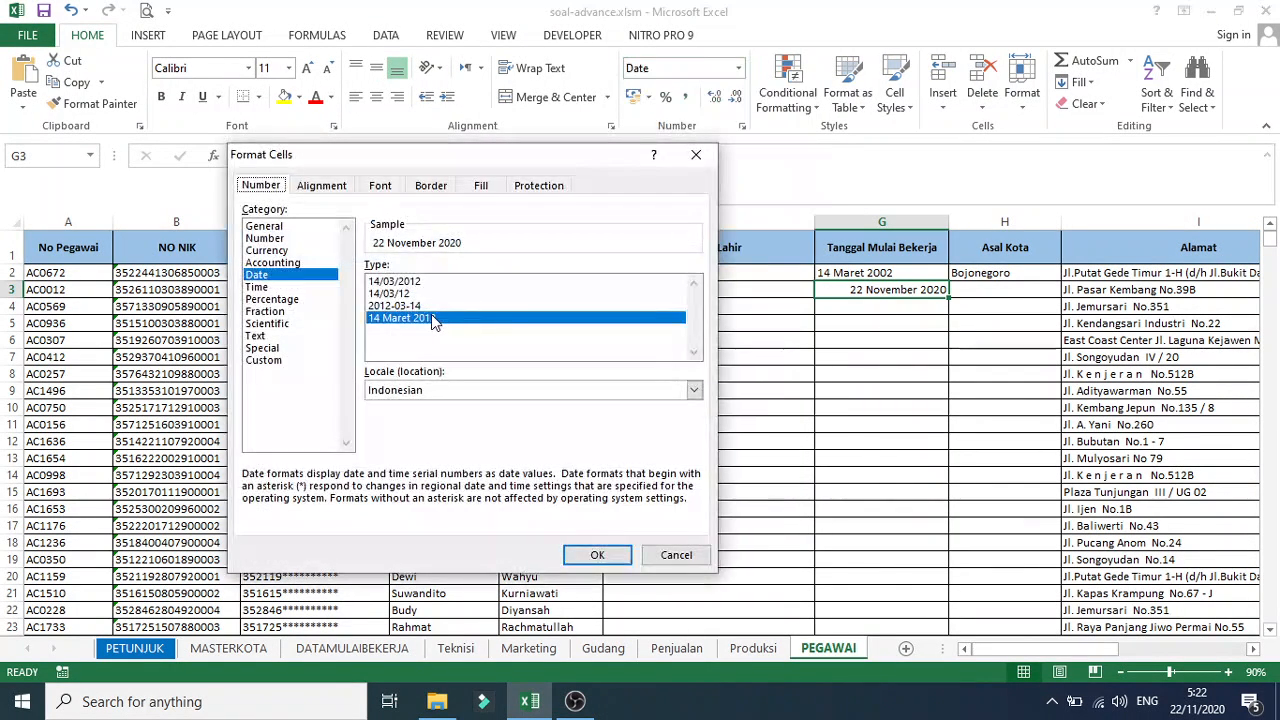
left_click(263, 360)
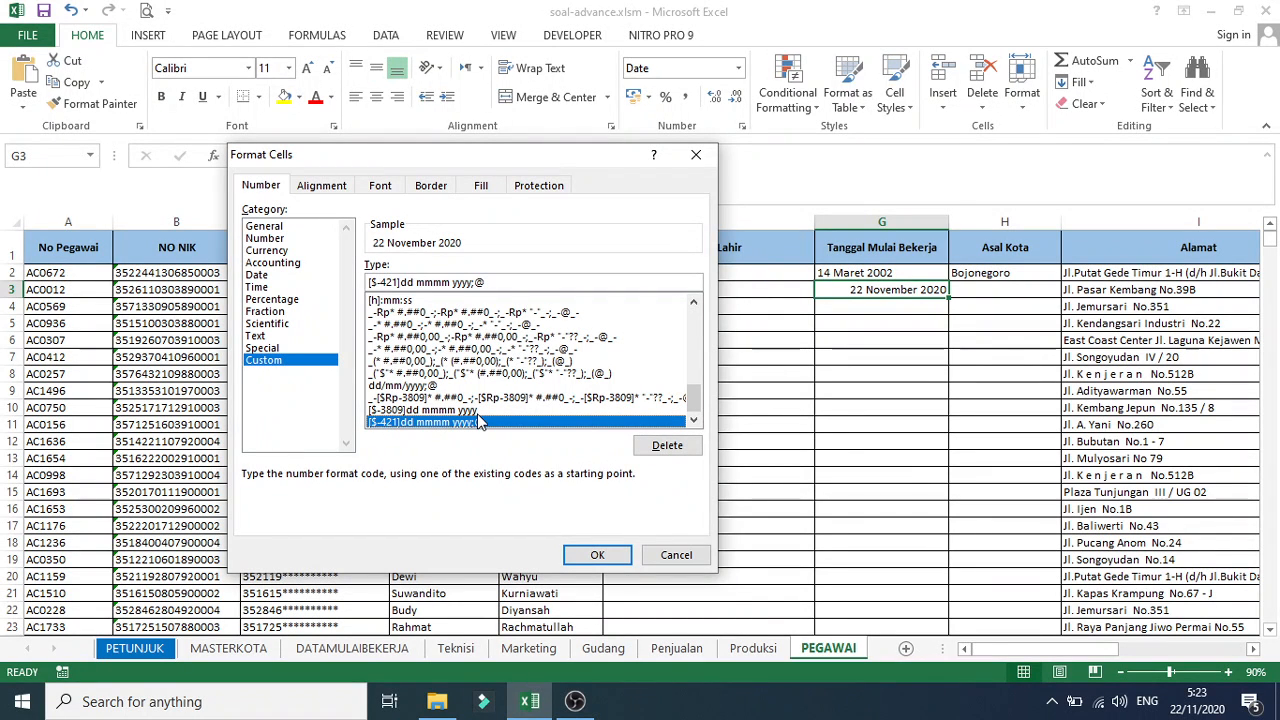
left_click(597, 555)
left_click(675, 290)
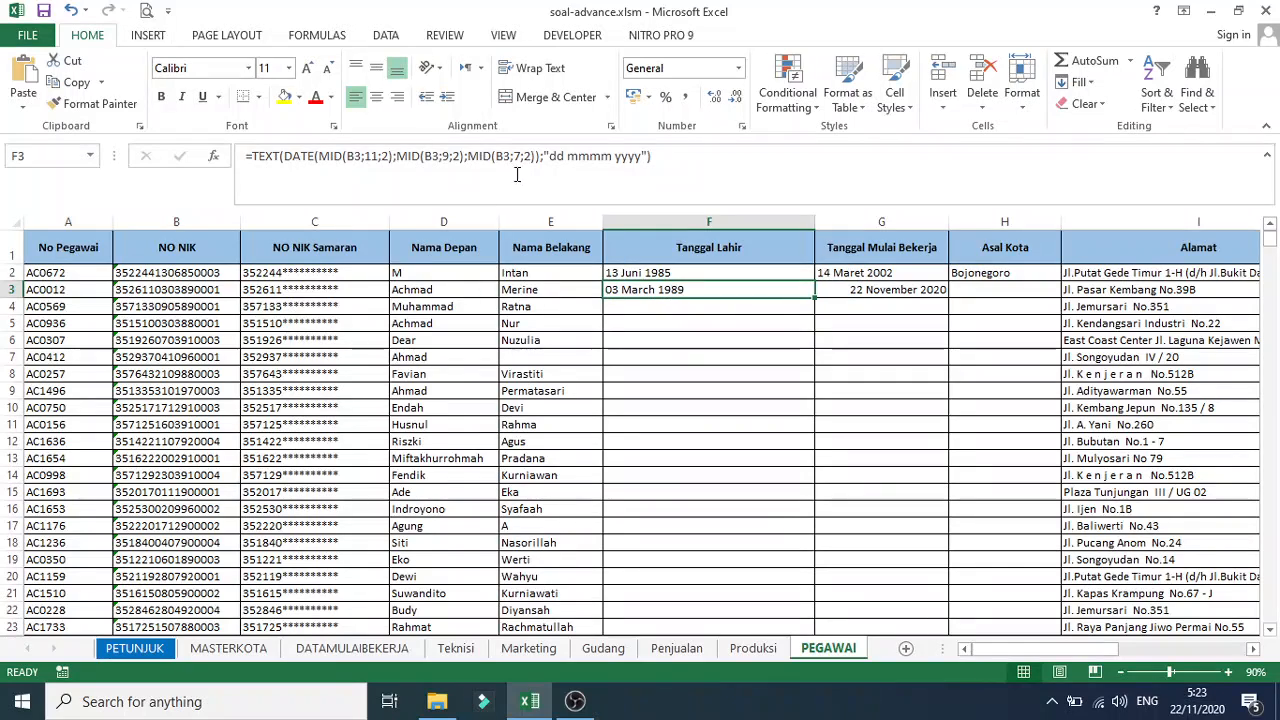
left_click_drag(550, 156, 643, 156)
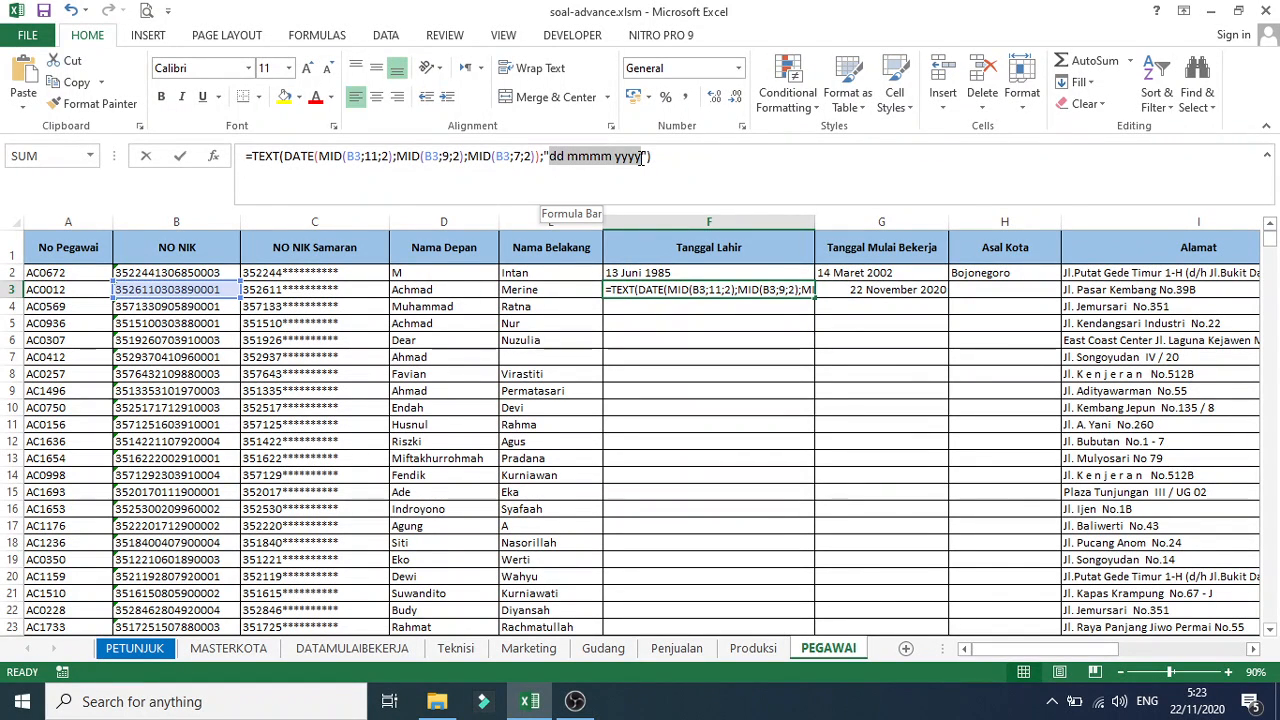
type("MID(B3;11;2)")
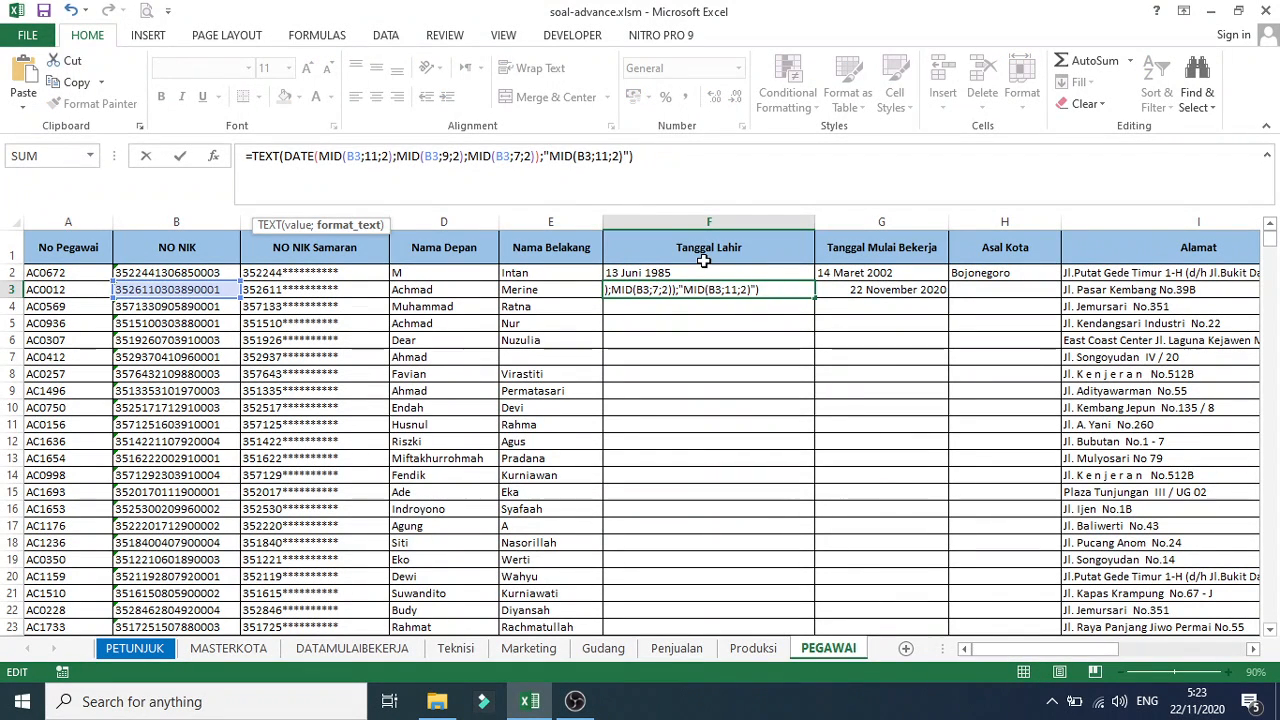
key("ctrl+z")
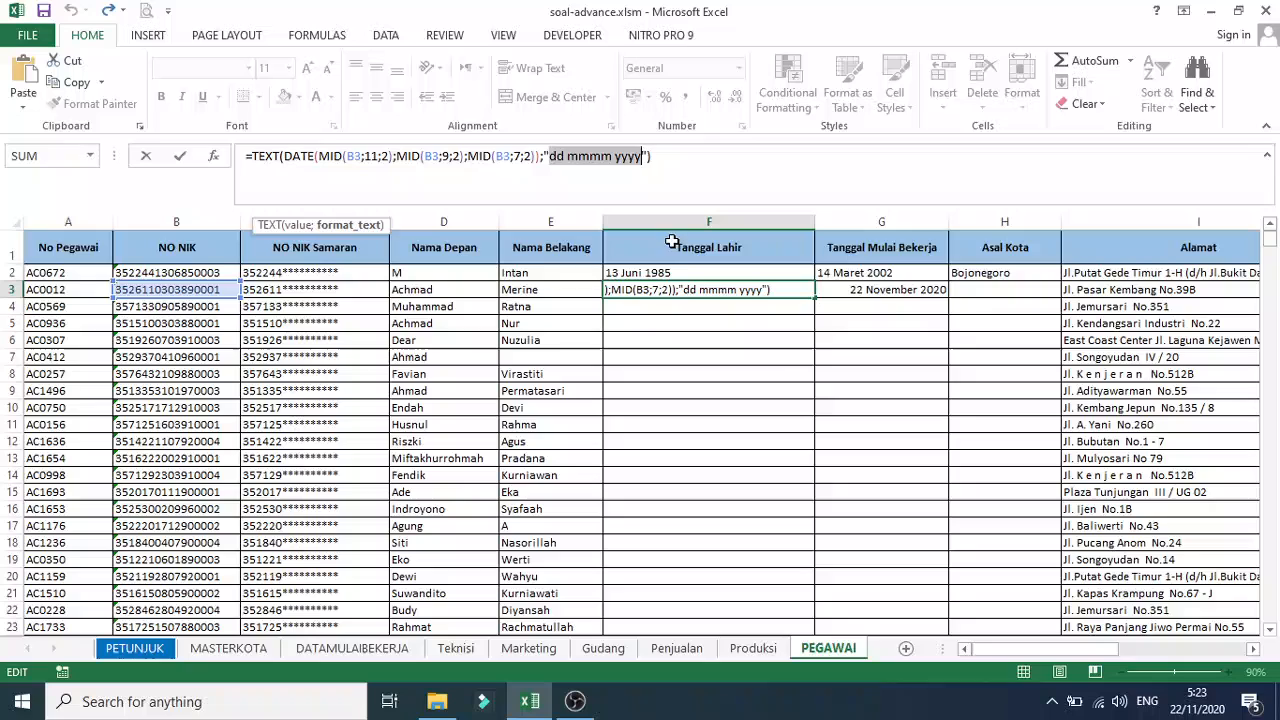
Copy the custom format code [$-421]dd mmmm yyyy;@ from G3's number format settings and leave the settings without changes
left_click(875, 287)
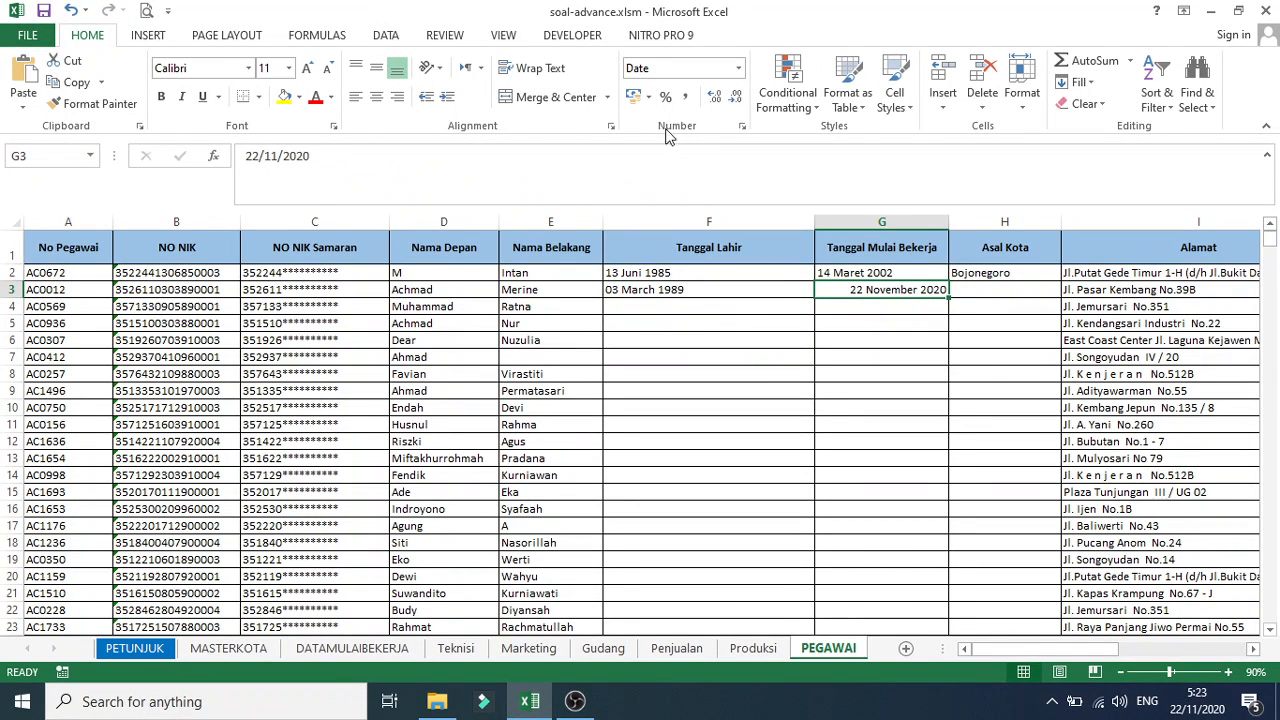
left_click(738, 68)
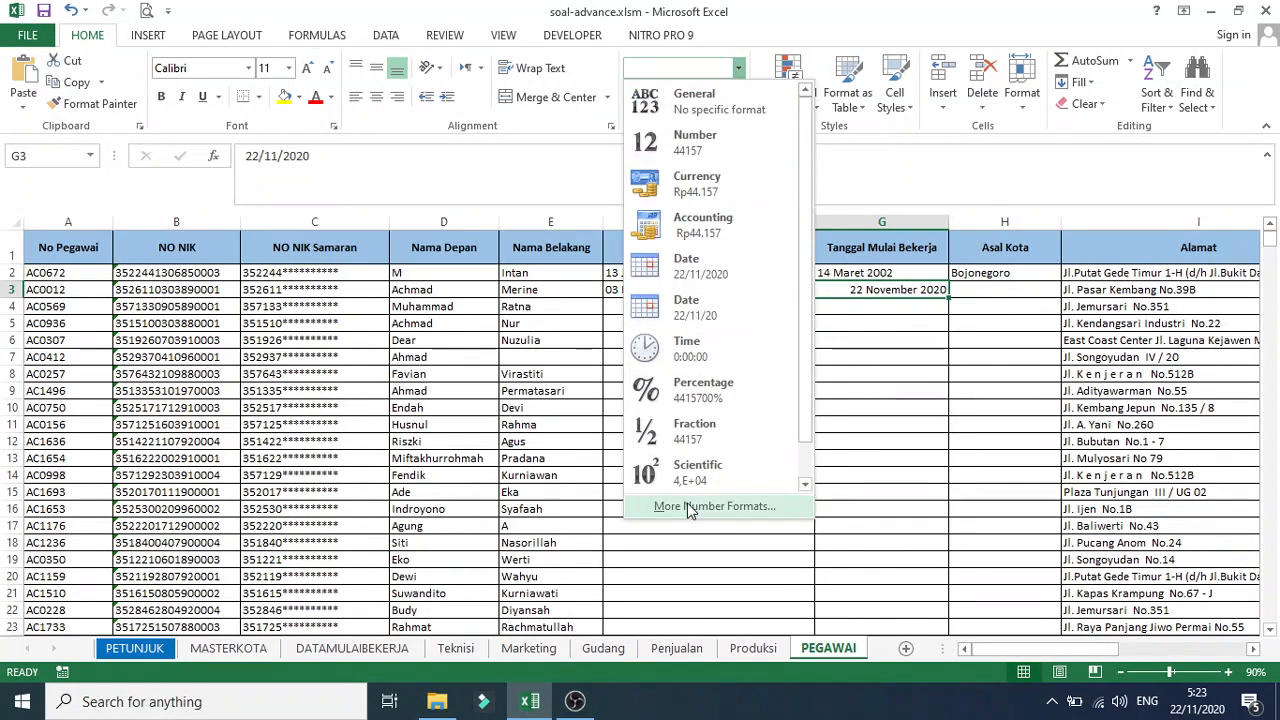
left_click(690, 510)
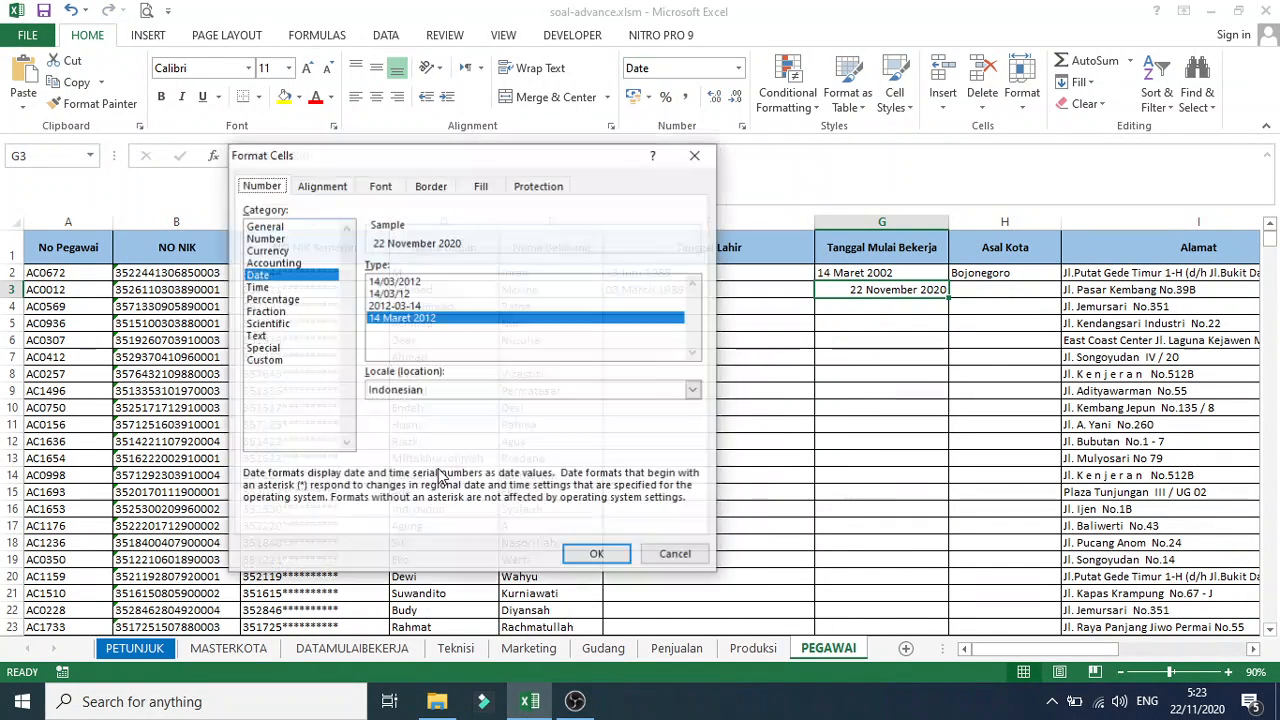
left_click(278, 363)
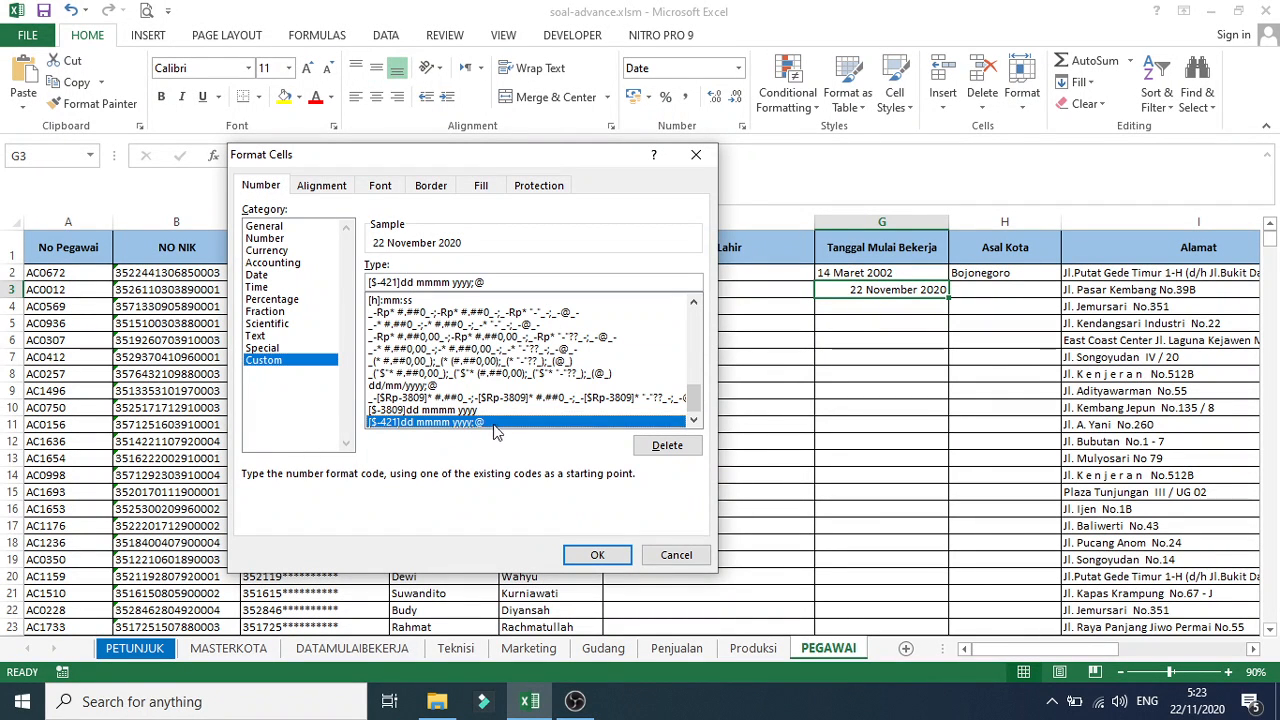
key("Return")
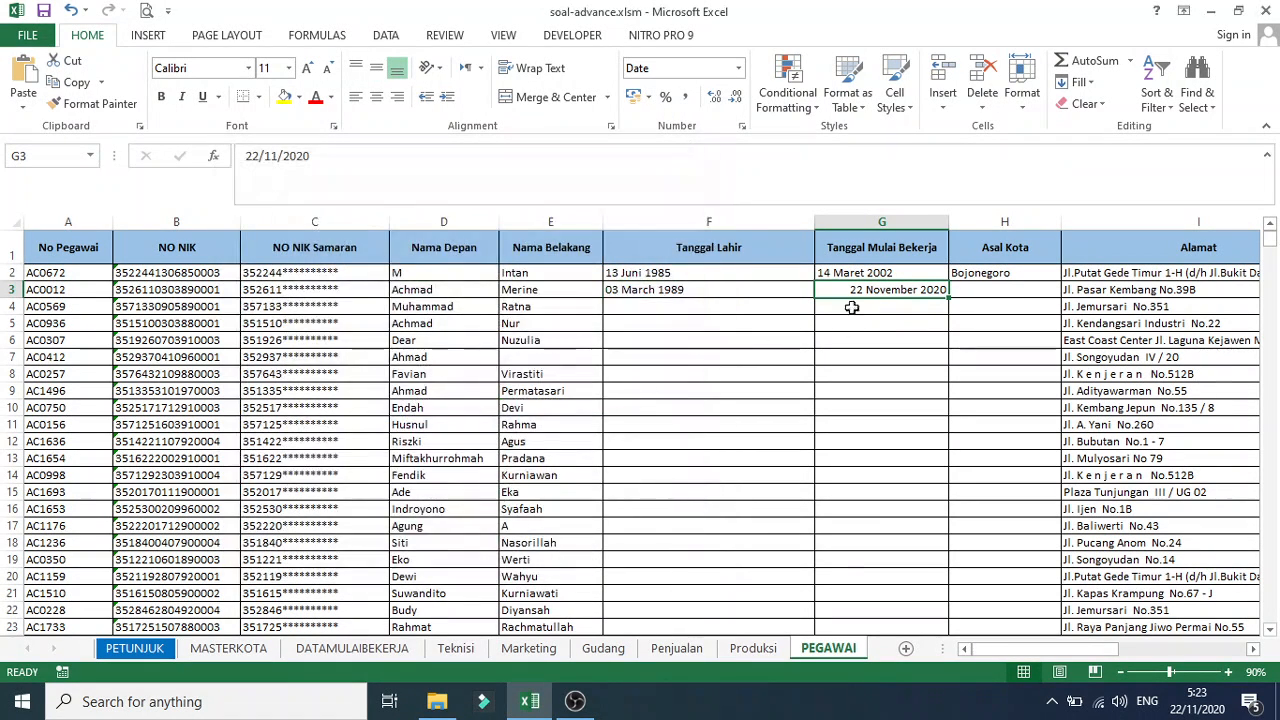
left_click(742, 125)
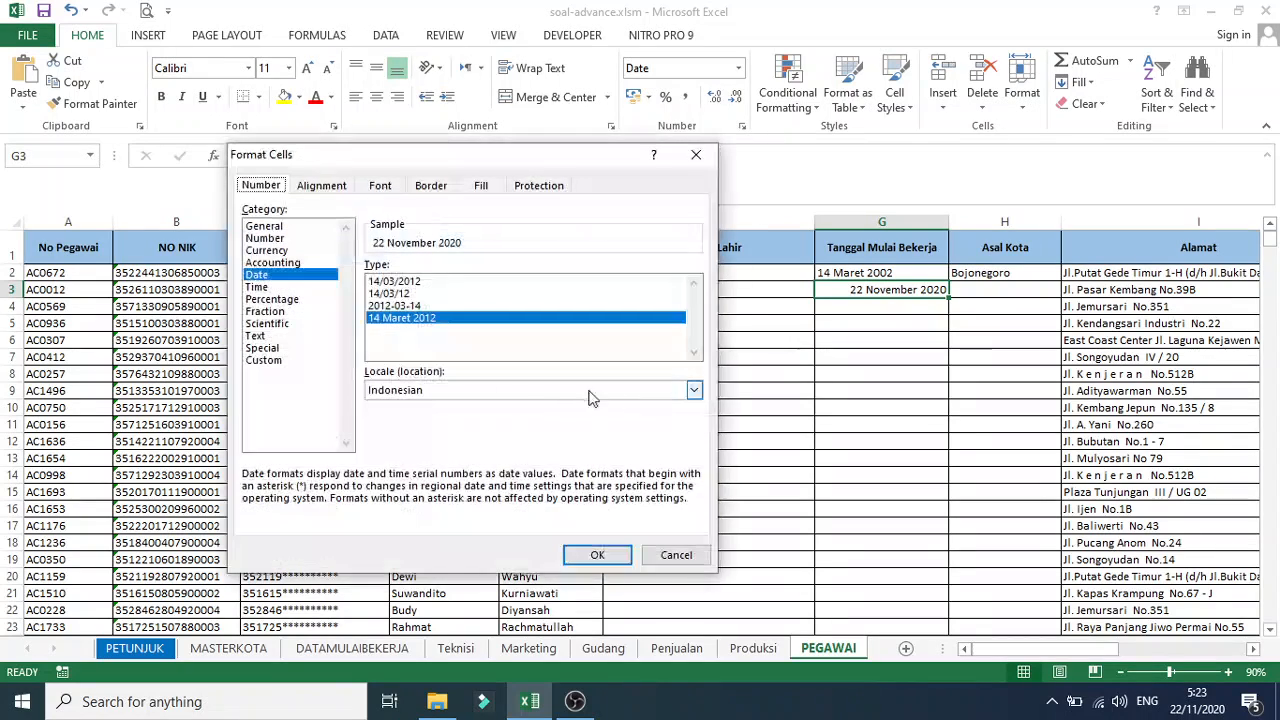
left_click(280, 362)
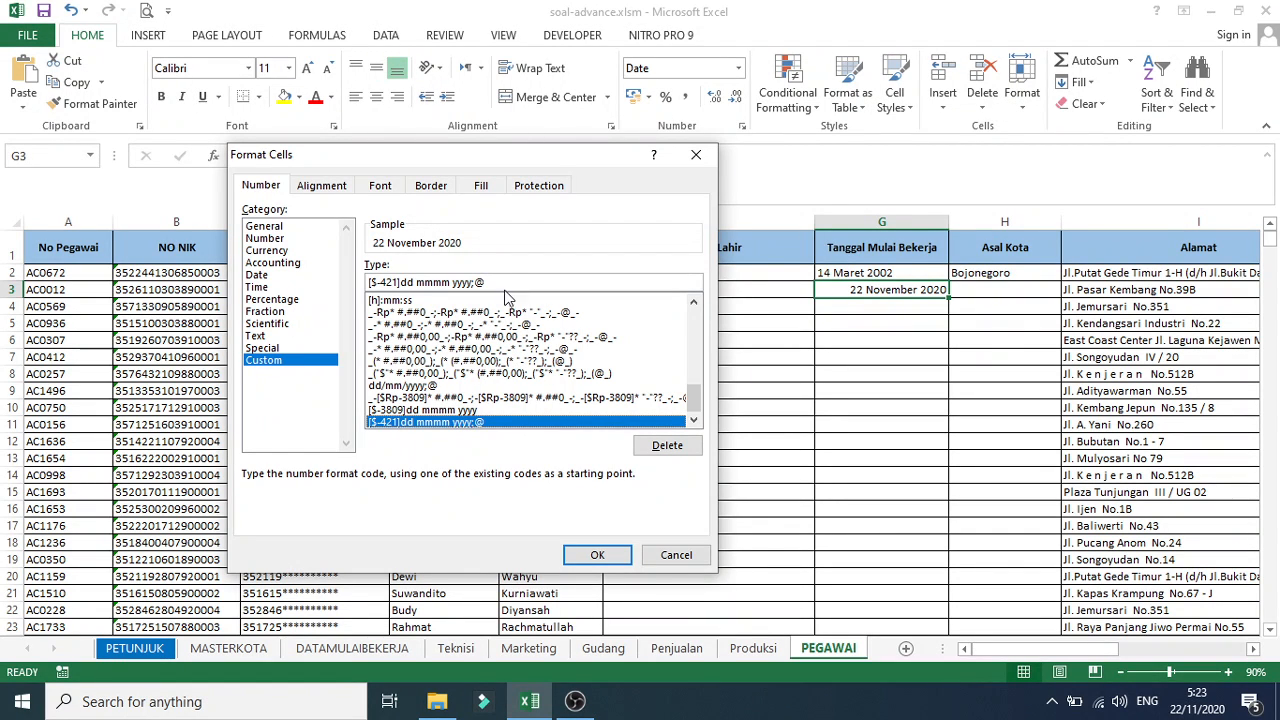
left_click_drag(508, 282, 360, 272)
key("ctrl+c")
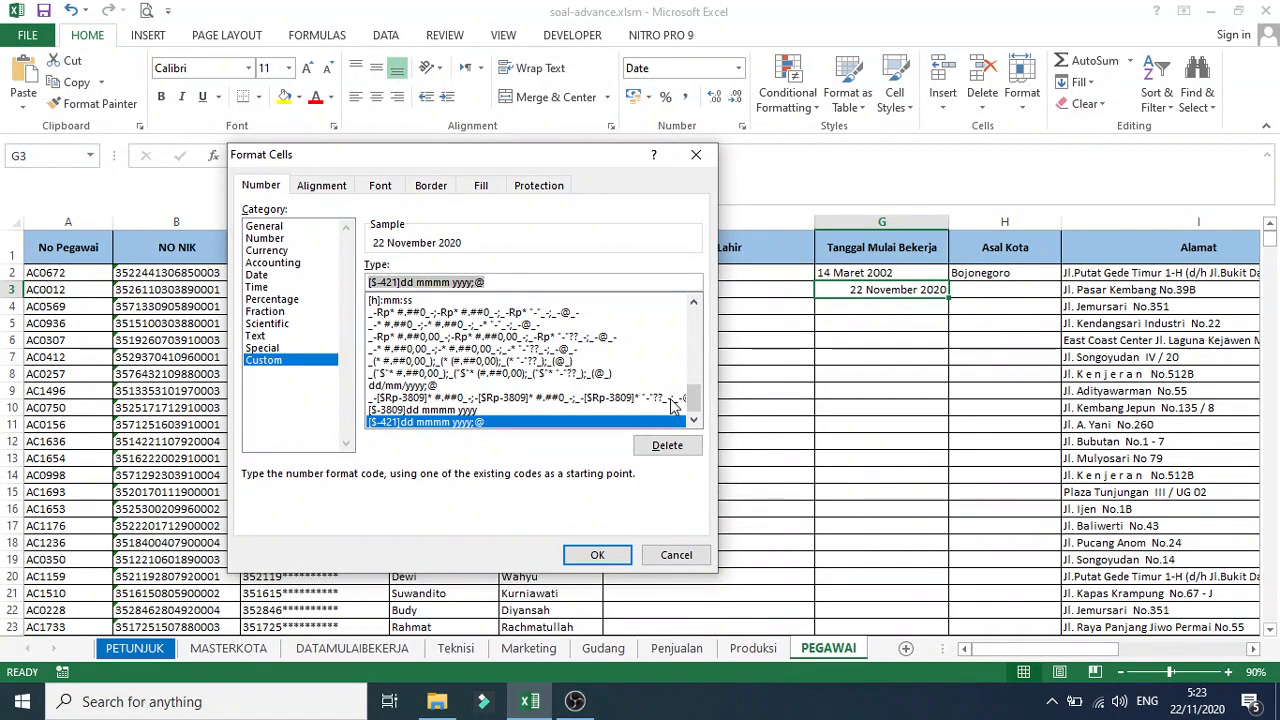
left_click(696, 155)
Replace the format argument in F3's TEXT formula with the copied code "[$-421]dd mmmm yyyy;@"
left_click(686, 286)
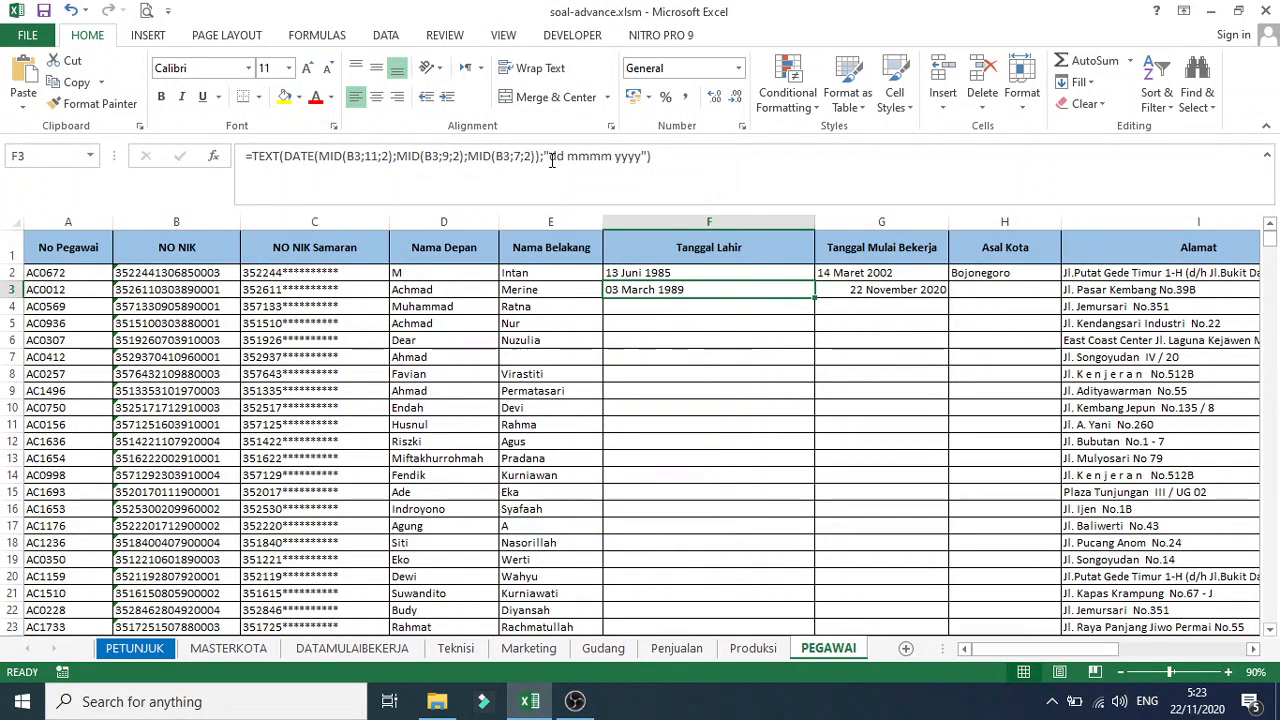
left_click_drag(551, 158, 641, 157)
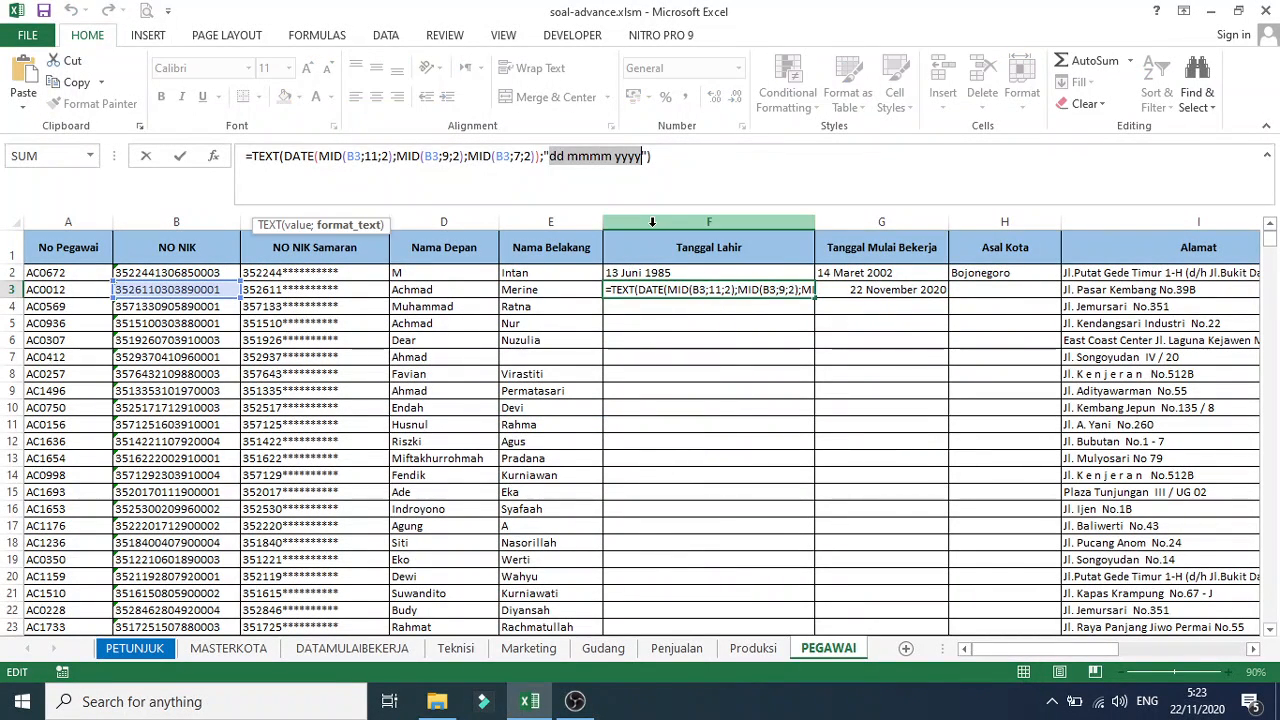
key("ctrl+v")
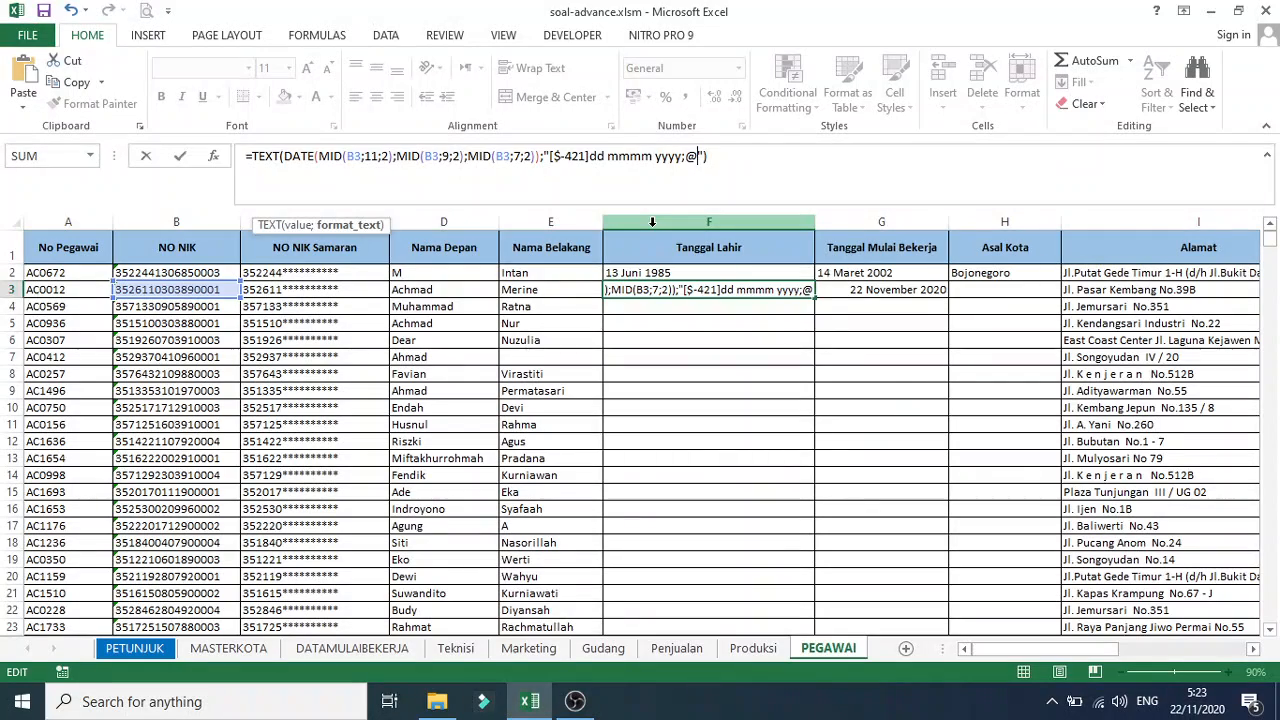
key("Return")
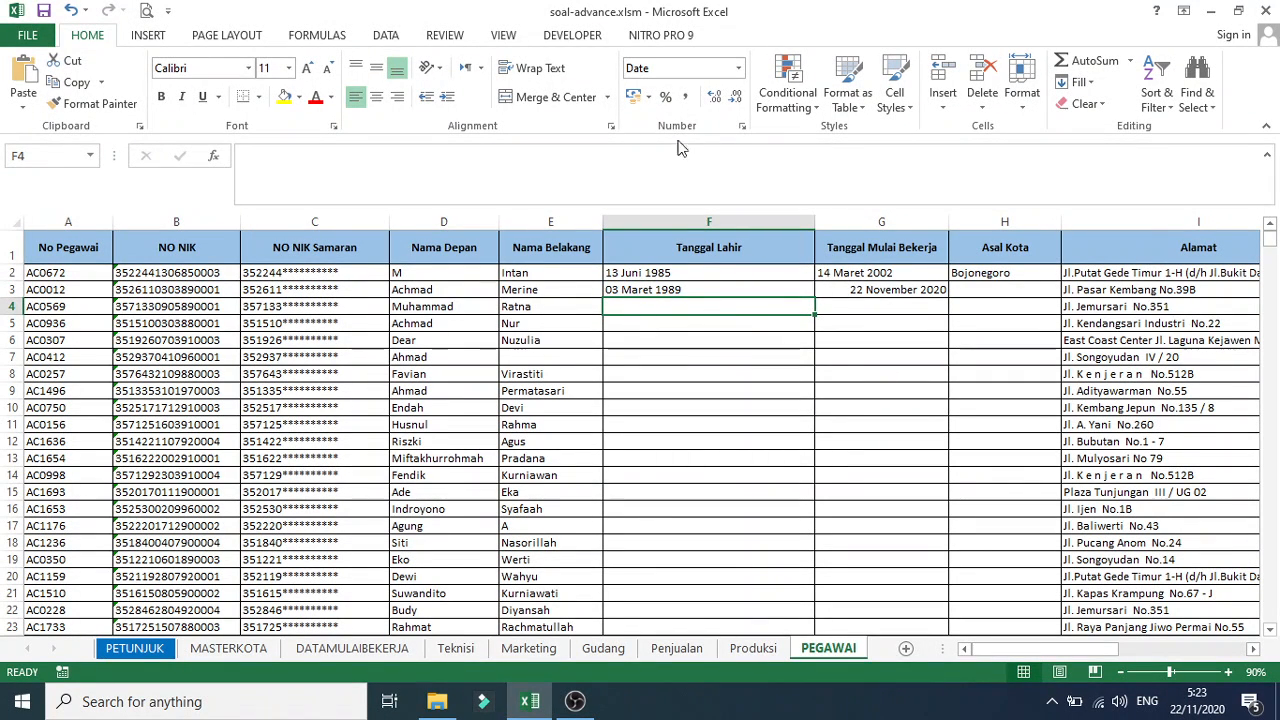
Fill F3's formula down the whole Tanggal Lahir column and check the resulting dates
left_click(680, 290)
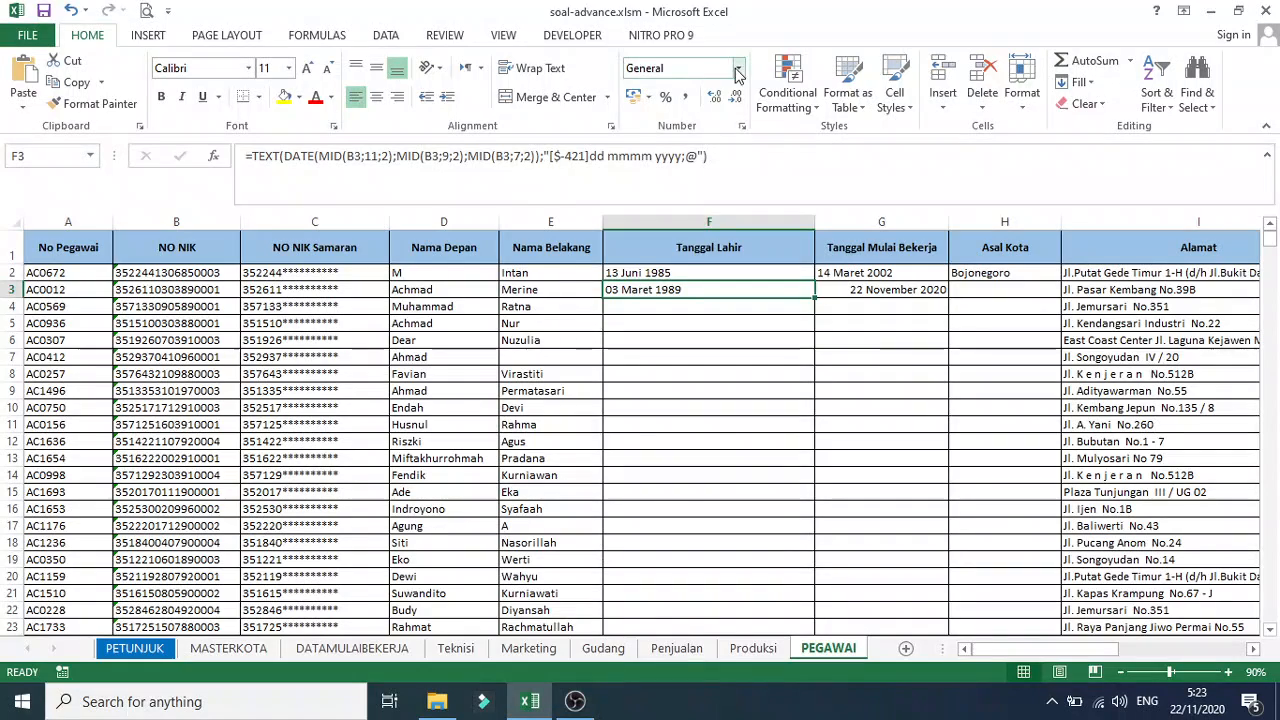
left_click(738, 70)
left_click(575, 215)
double_click(816, 296)
scroll(689, 458, "down", 6)
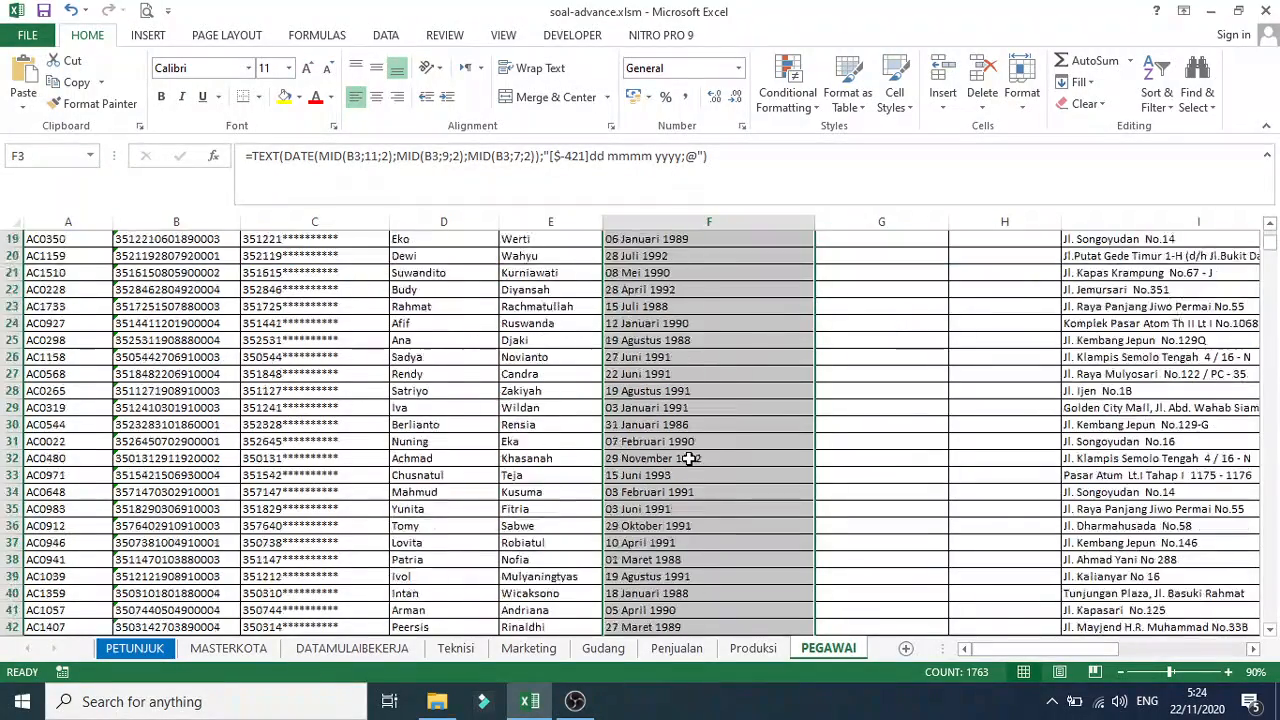
scroll(689, 458, "down", 3)
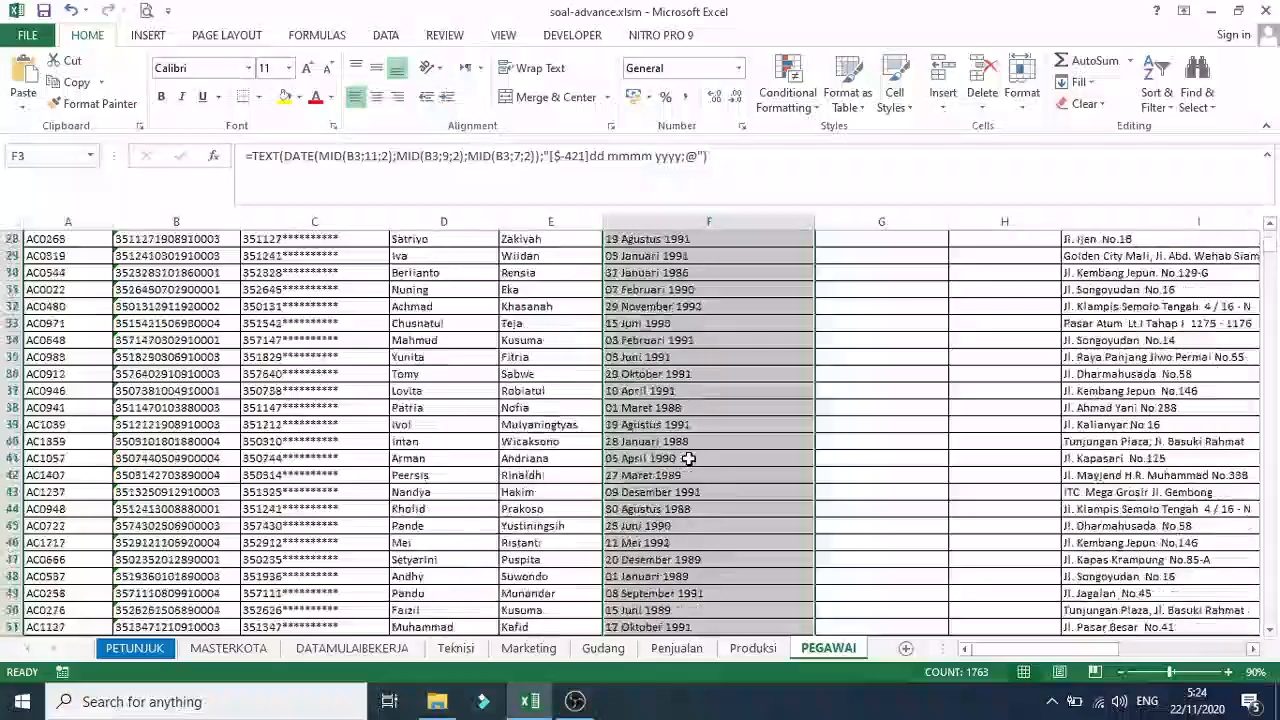
scroll(689, 458, "up", 9)
Delete the sample date from G3 in the Tanggal Mulai Bekerja column
left_click(871, 405)
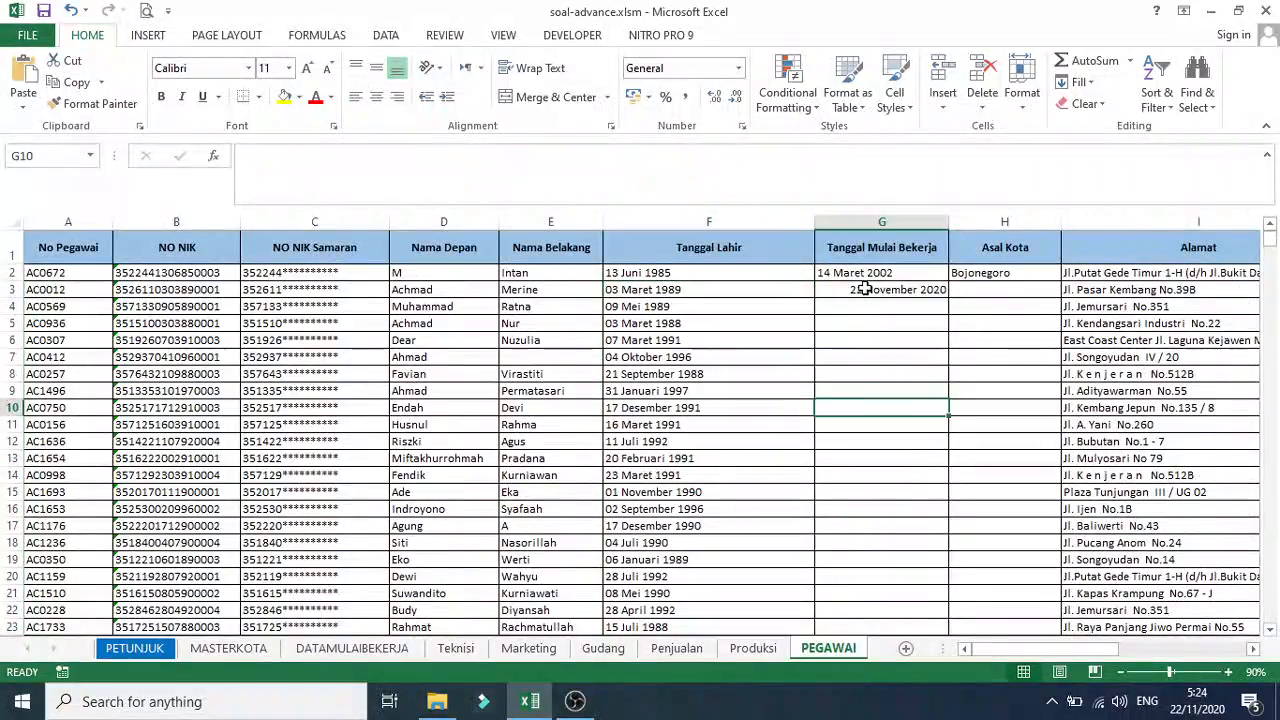
left_click(864, 289)
key("Delete")
left_click(824, 368)
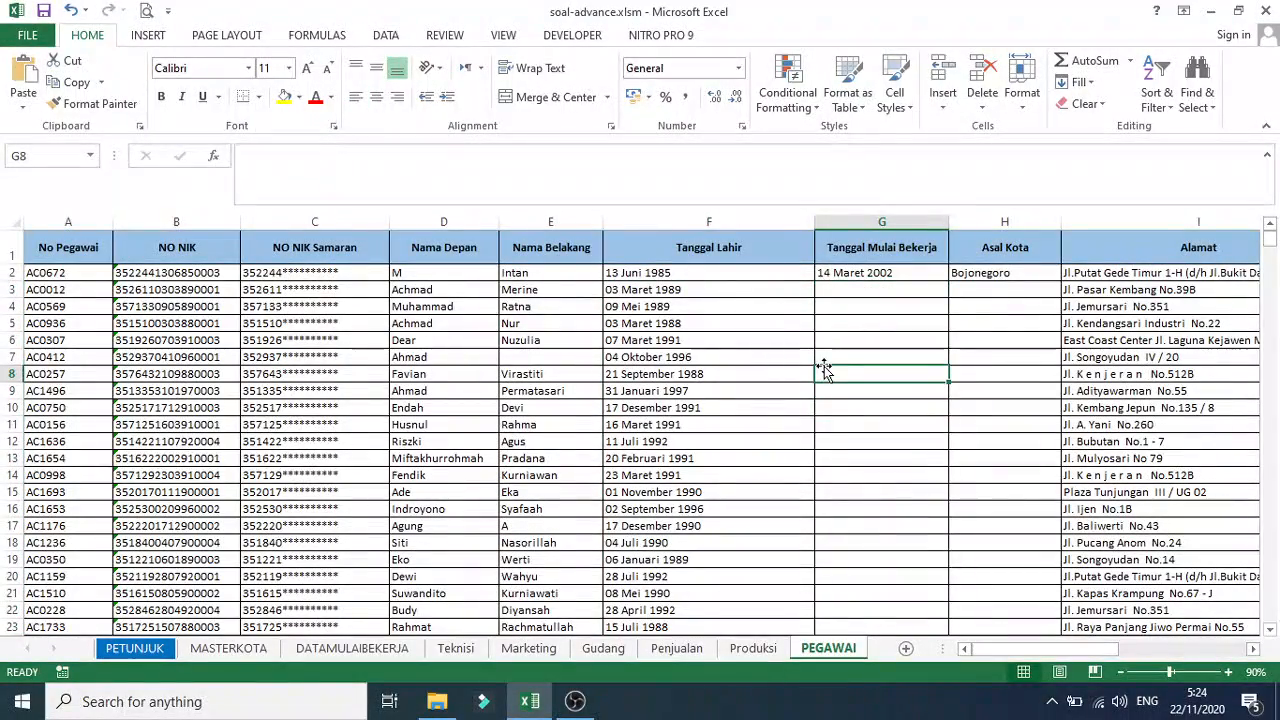
Read mission 3 on the PETUNJUK sheet and compare the columns of the DATAMULAIBEKERJA sheet with those of PEGAWAI
left_click(140, 650)
scroll(240, 480, "down", 2)
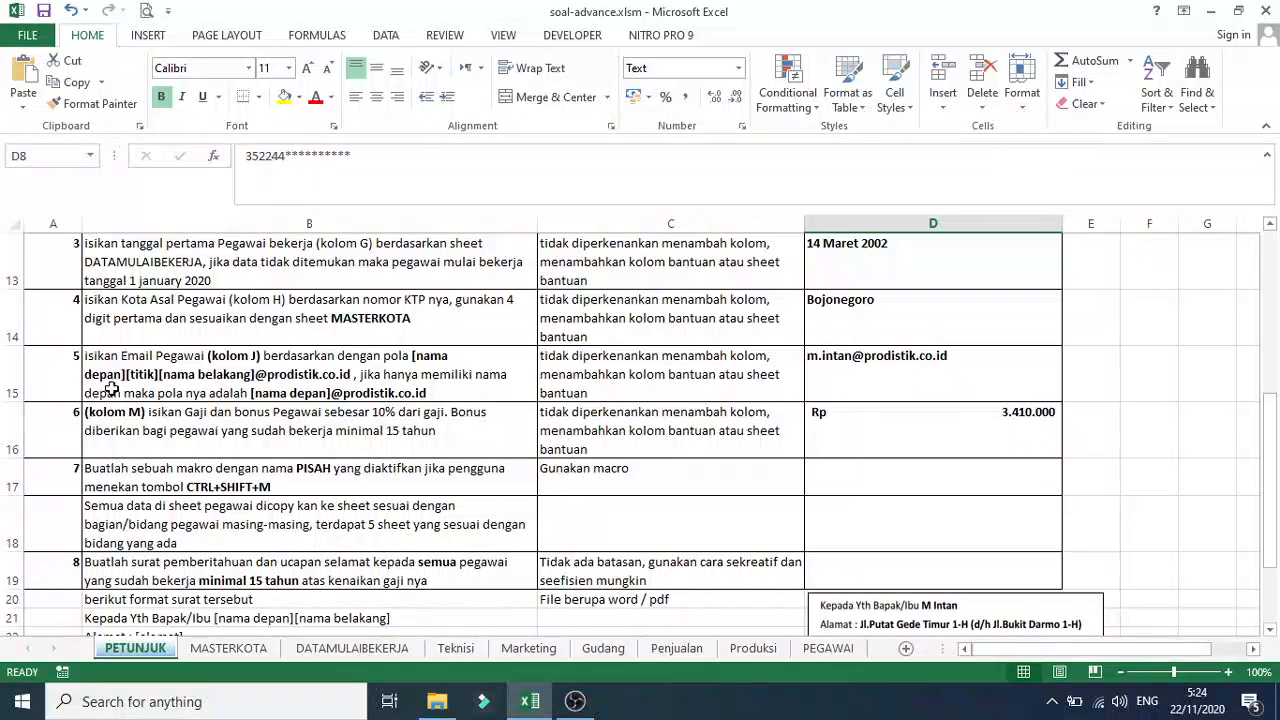
scroll(115, 382, "up", 1)
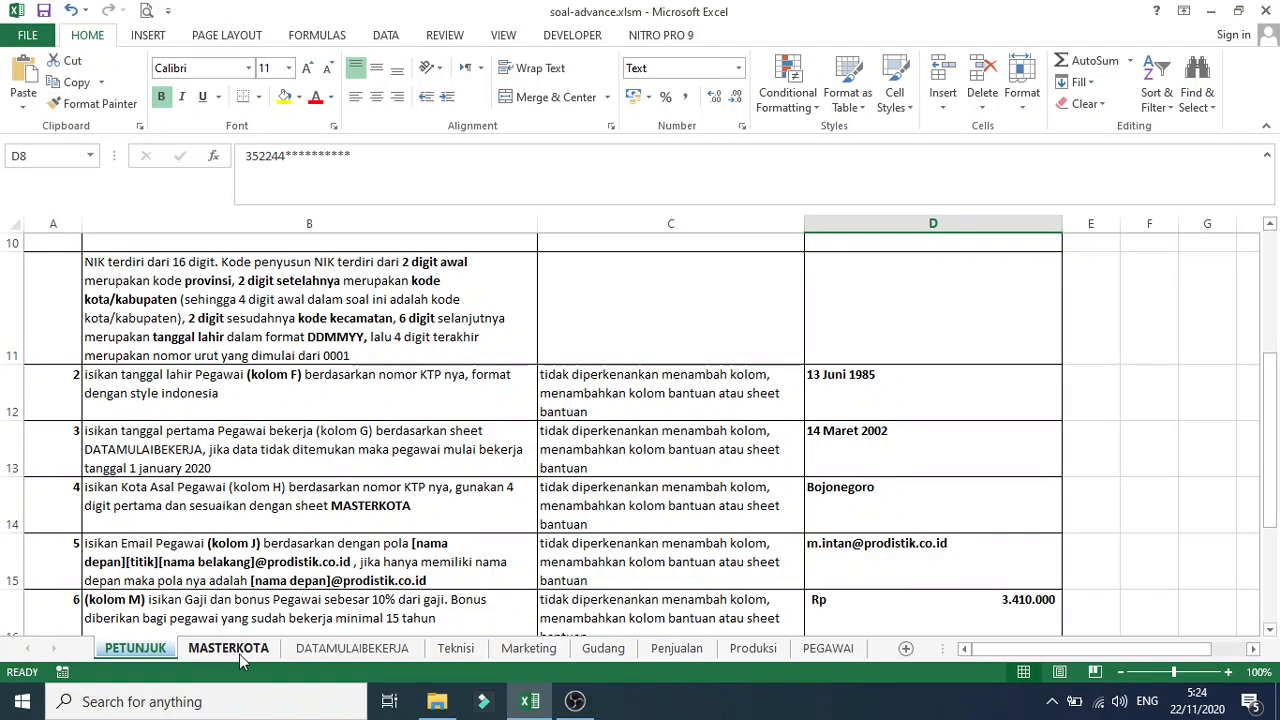
left_click(360, 650)
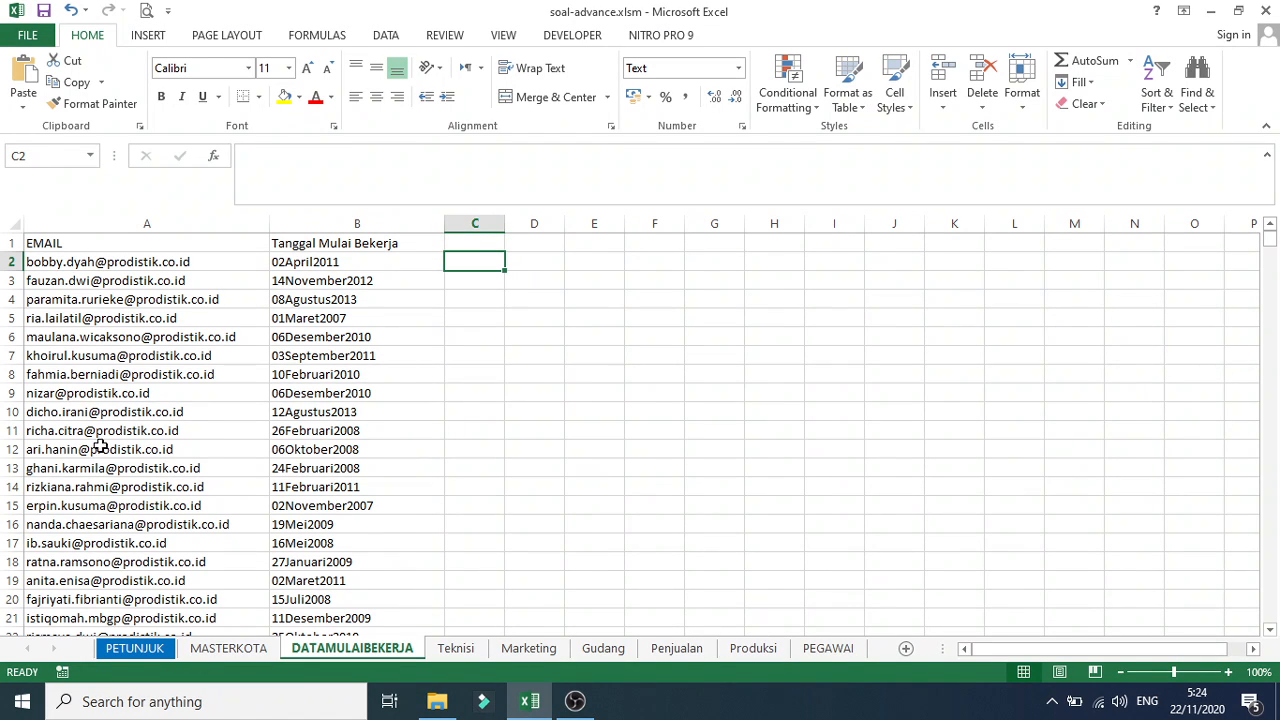
left_click(828, 648)
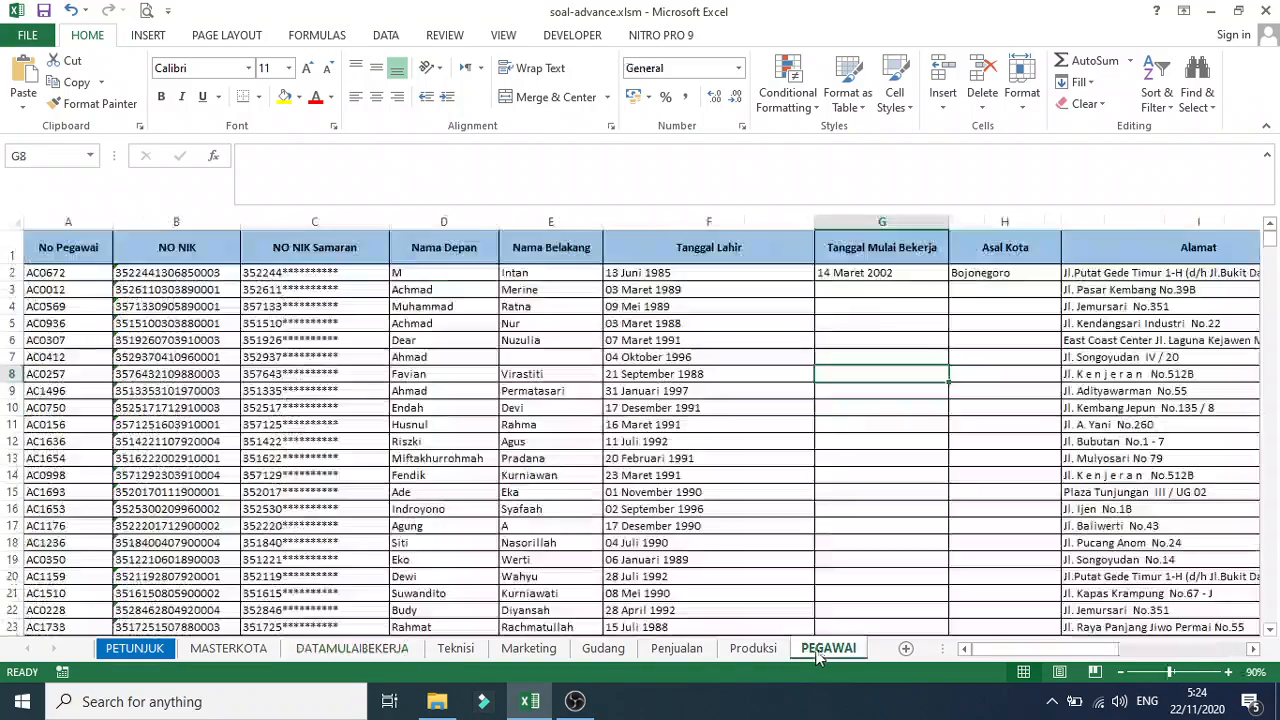
left_click_drag(1015, 655, 985, 656)
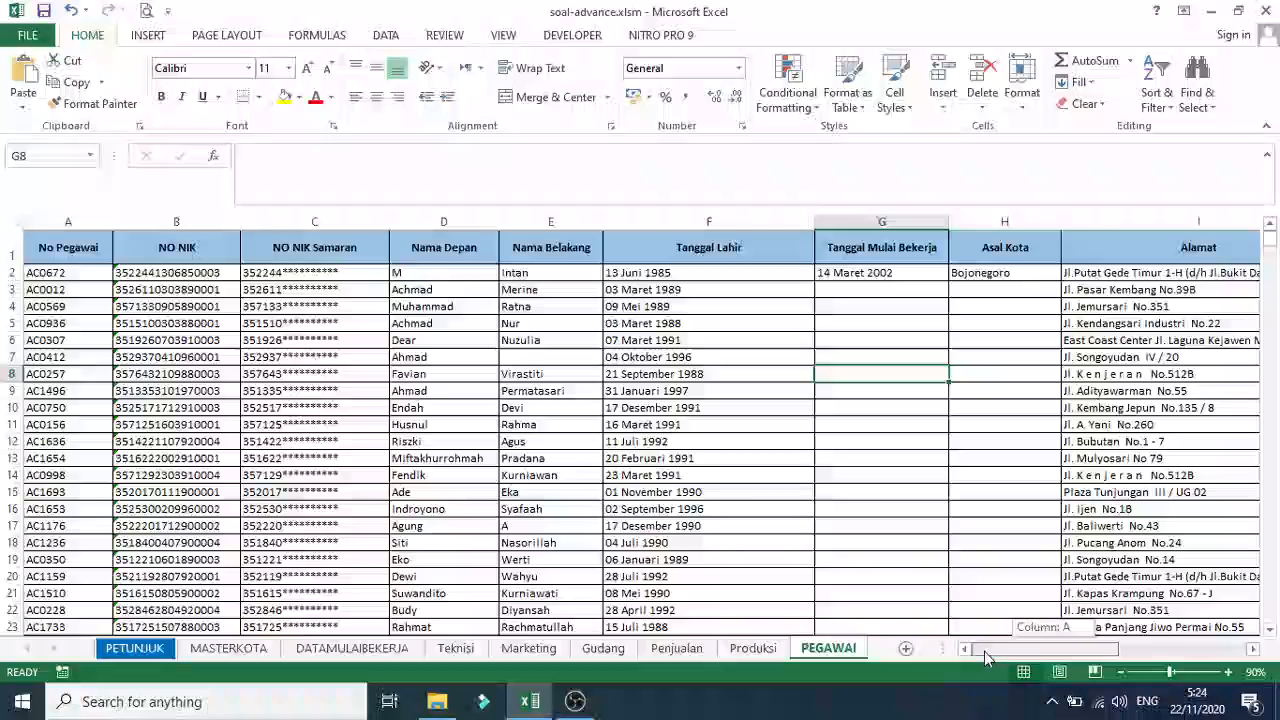
Examine the email pattern in mission 5 on the PETUNJUK sheet alongside the start date instructions in mission 3
left_click(148, 652)
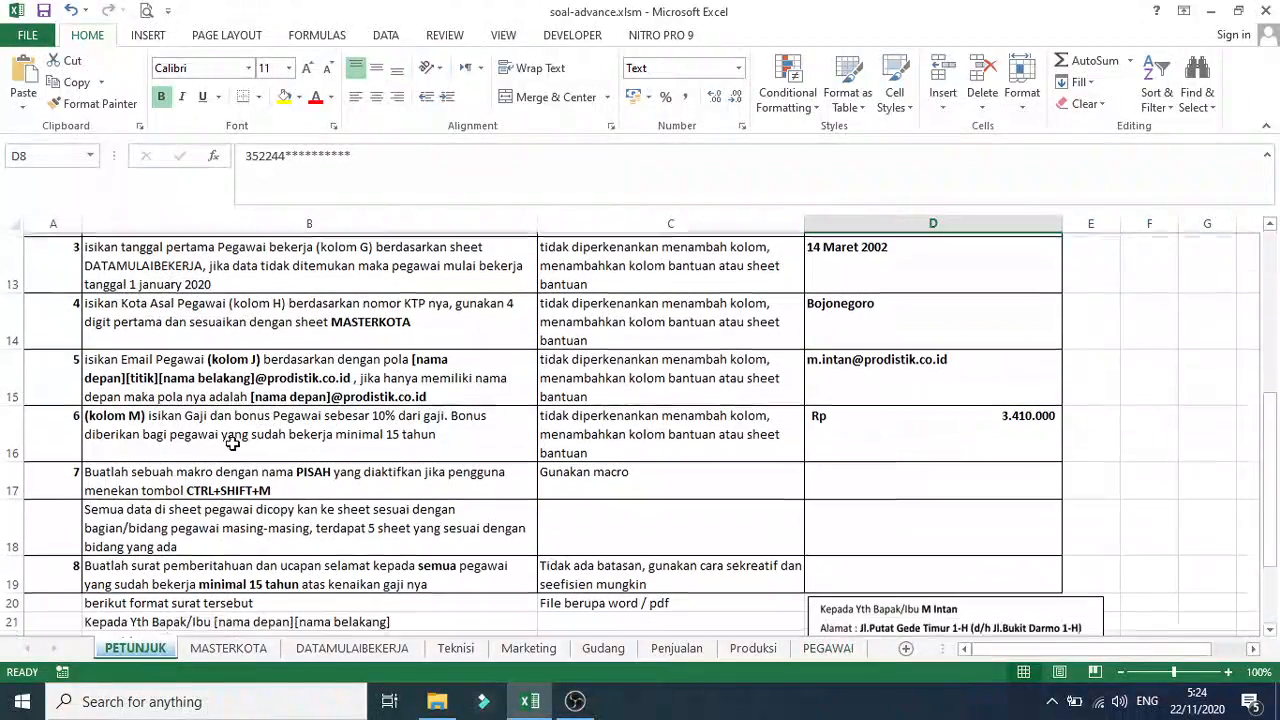
scroll(232, 452, "down", 1)
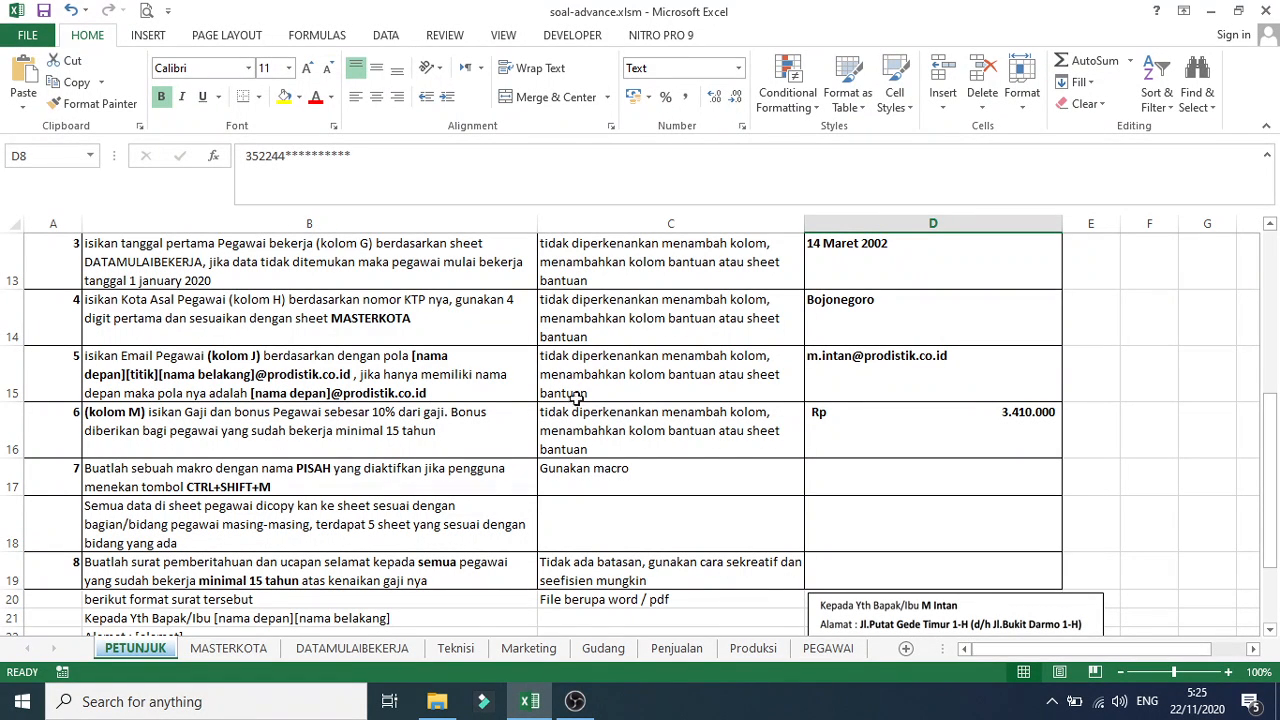
left_click(934, 378)
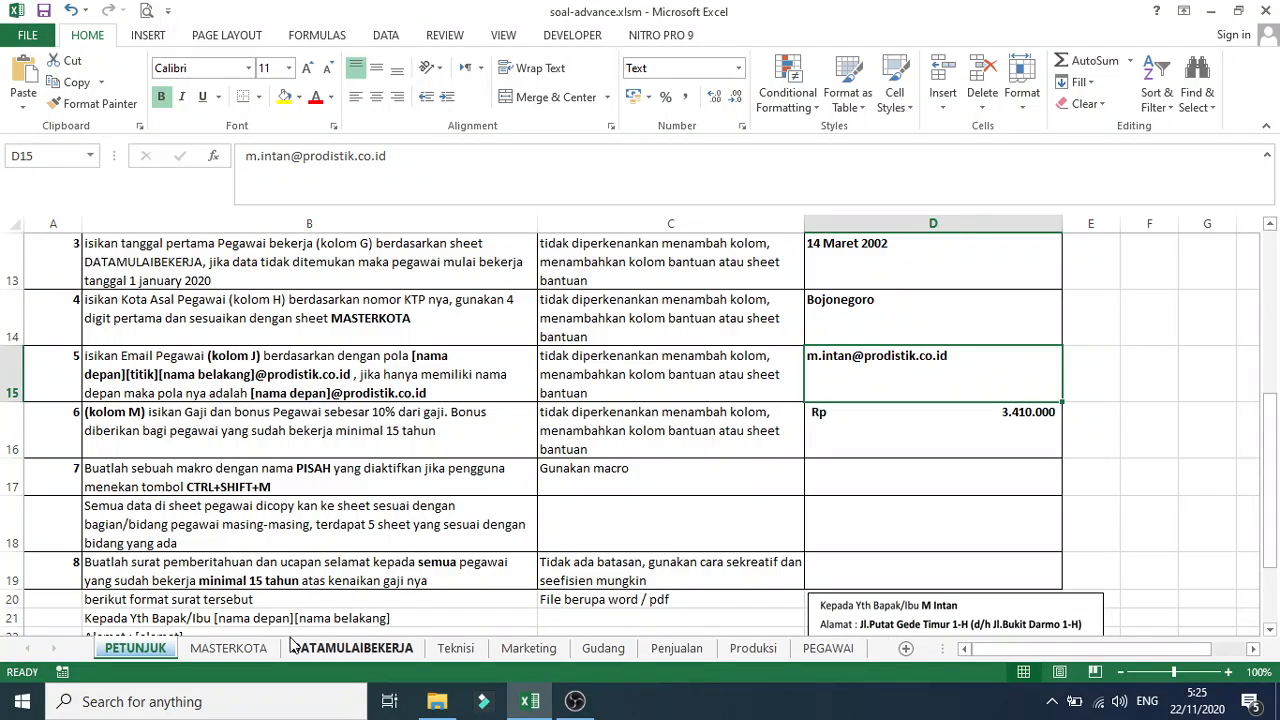
scroll(108, 450, "up", 1)
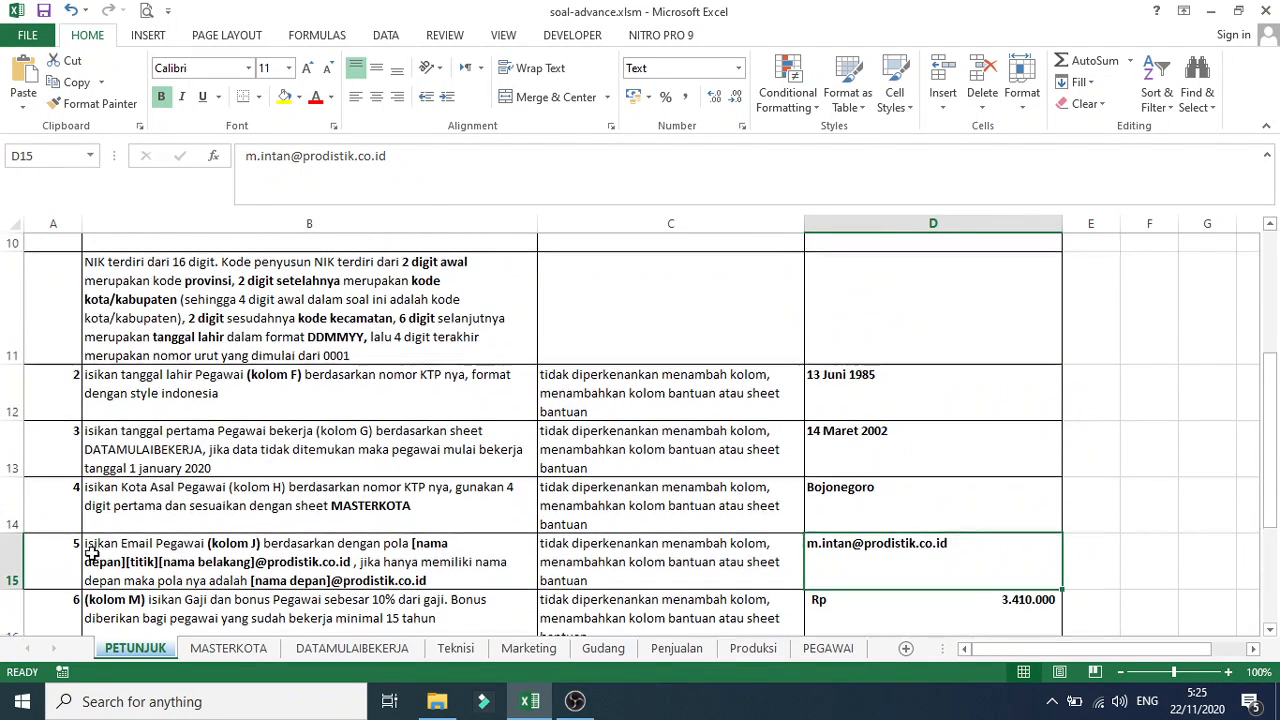
left_click(101, 446)
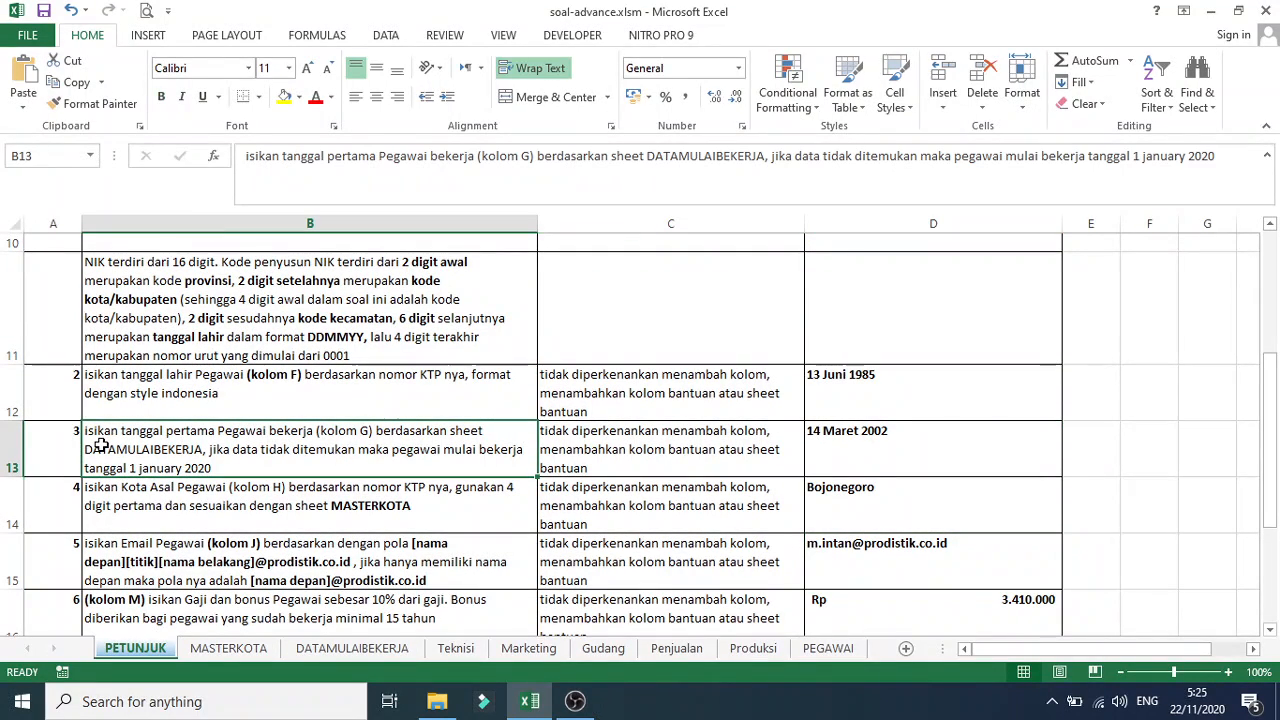
scroll(101, 446, "down", 1)
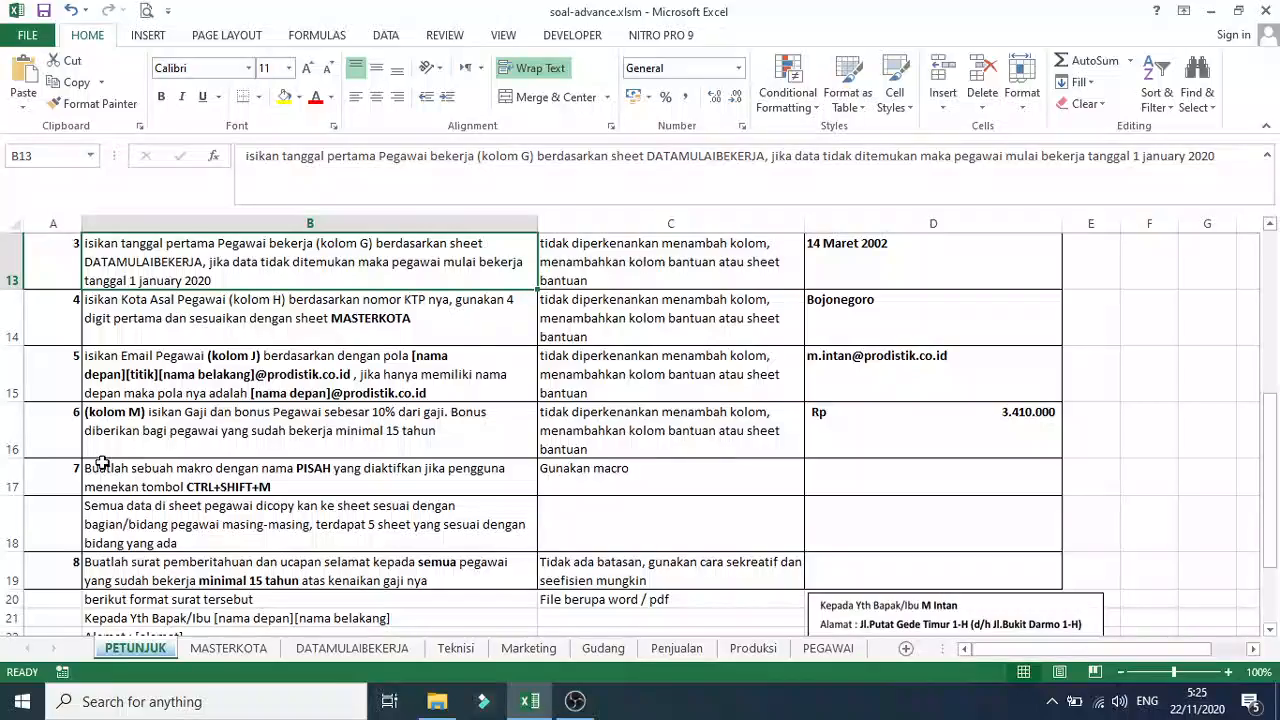
On the PEGAWAI sheet, start a formula in Email cell J3 joining first name, period and last name: =D3&"."&E3
left_click(822, 652)
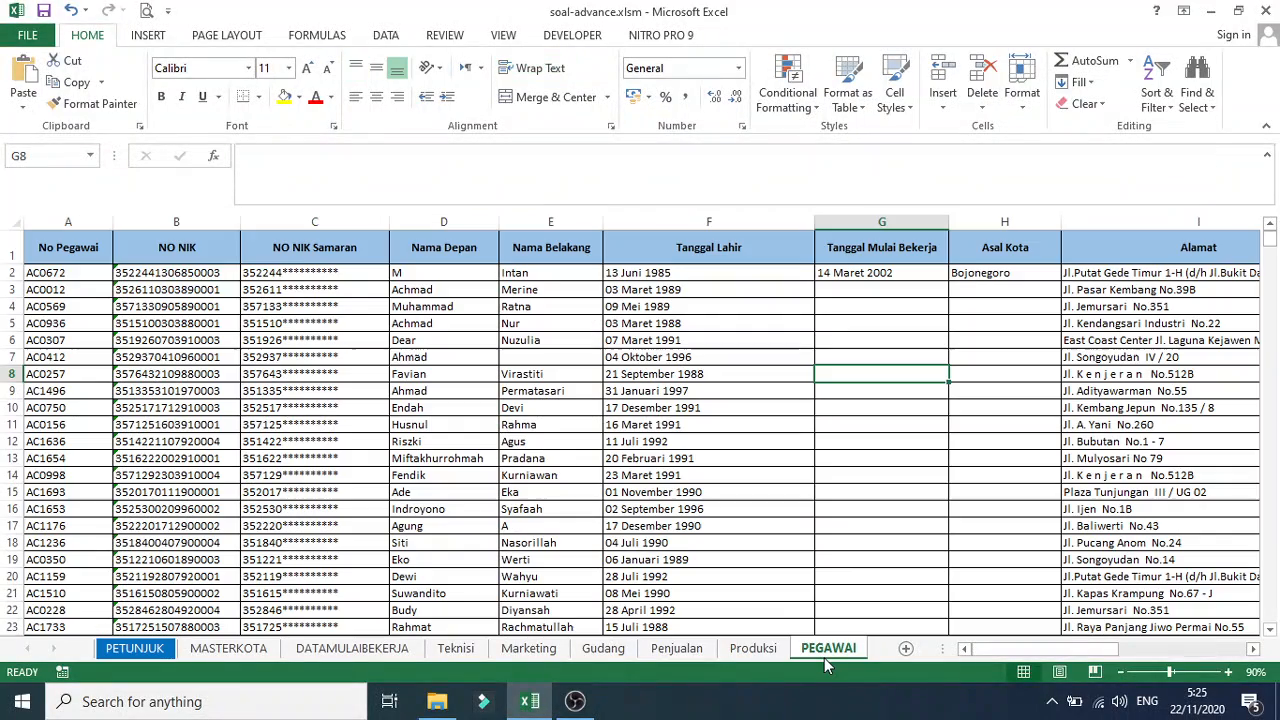
left_click_drag(985, 650, 1135, 650)
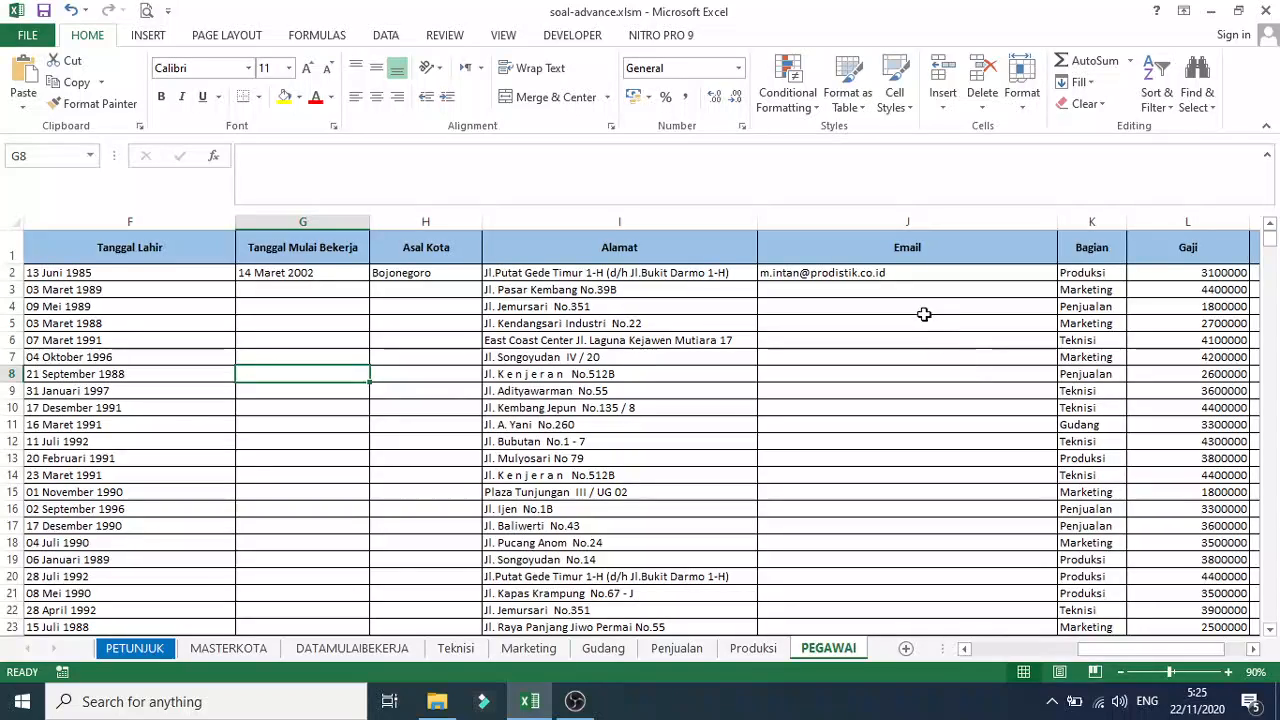
left_click(898, 287)
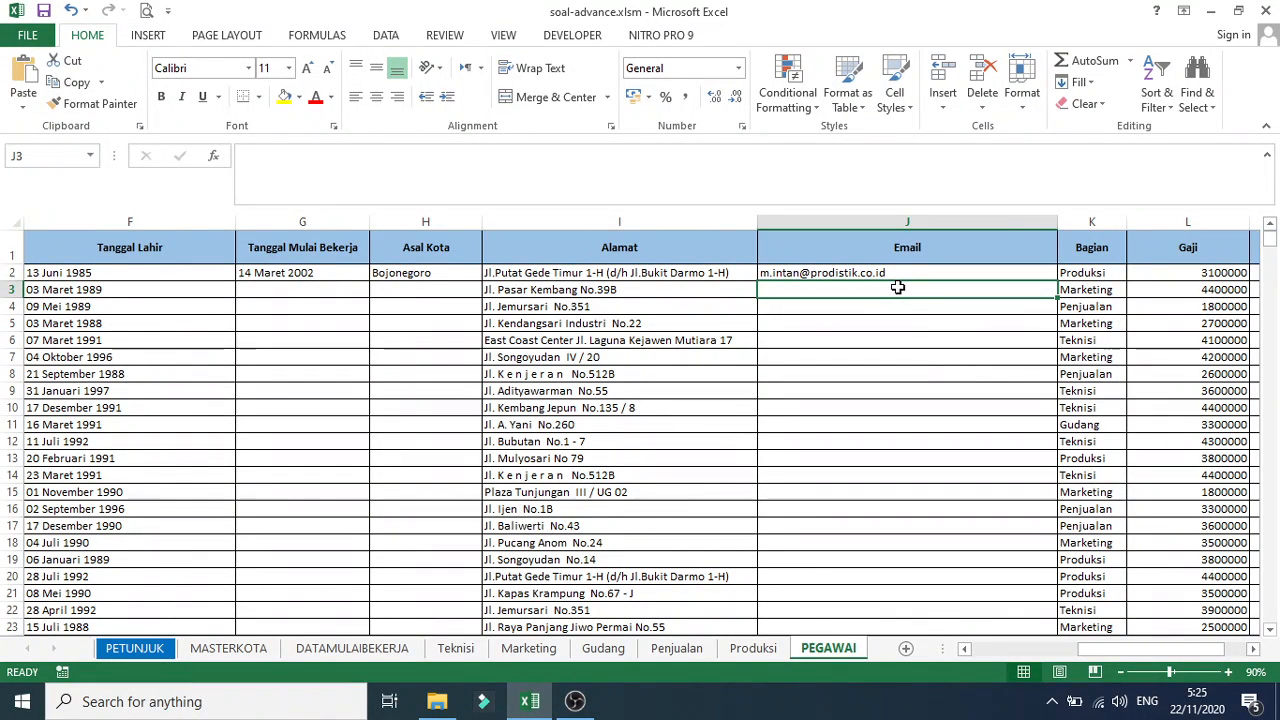
type("=")
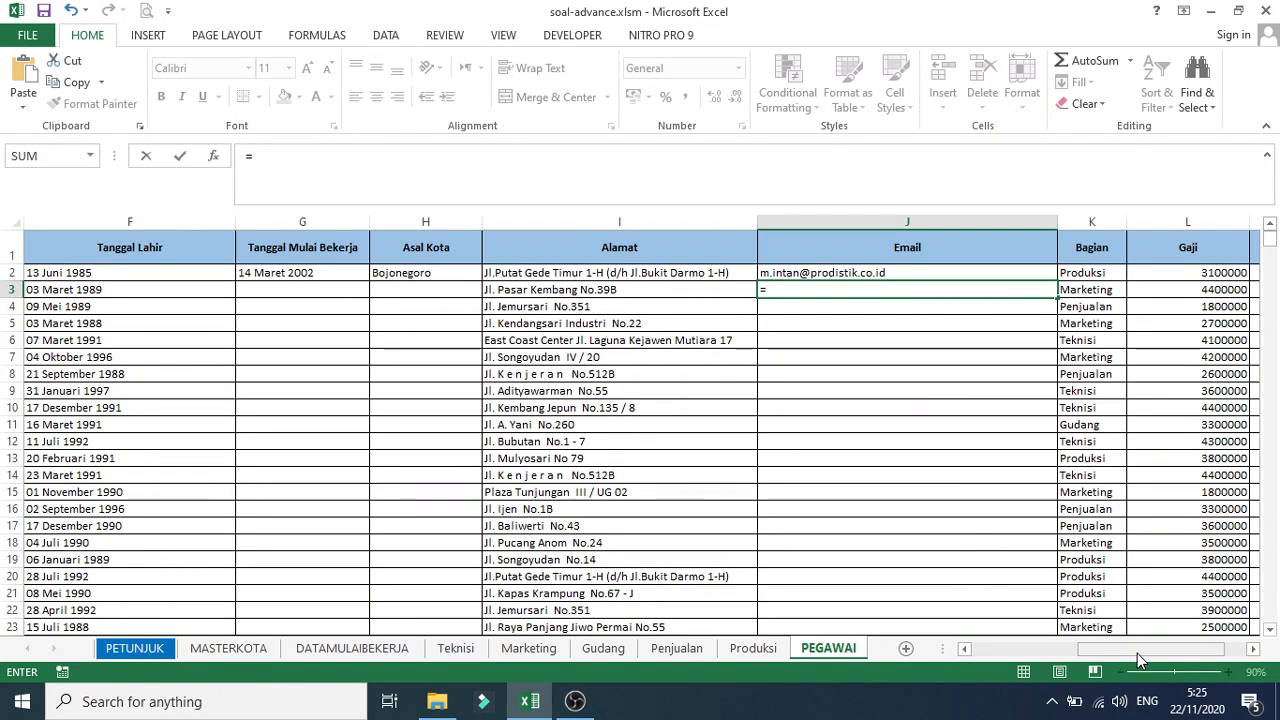
left_click_drag(1140, 650, 1030, 650)
left_click(347, 289)
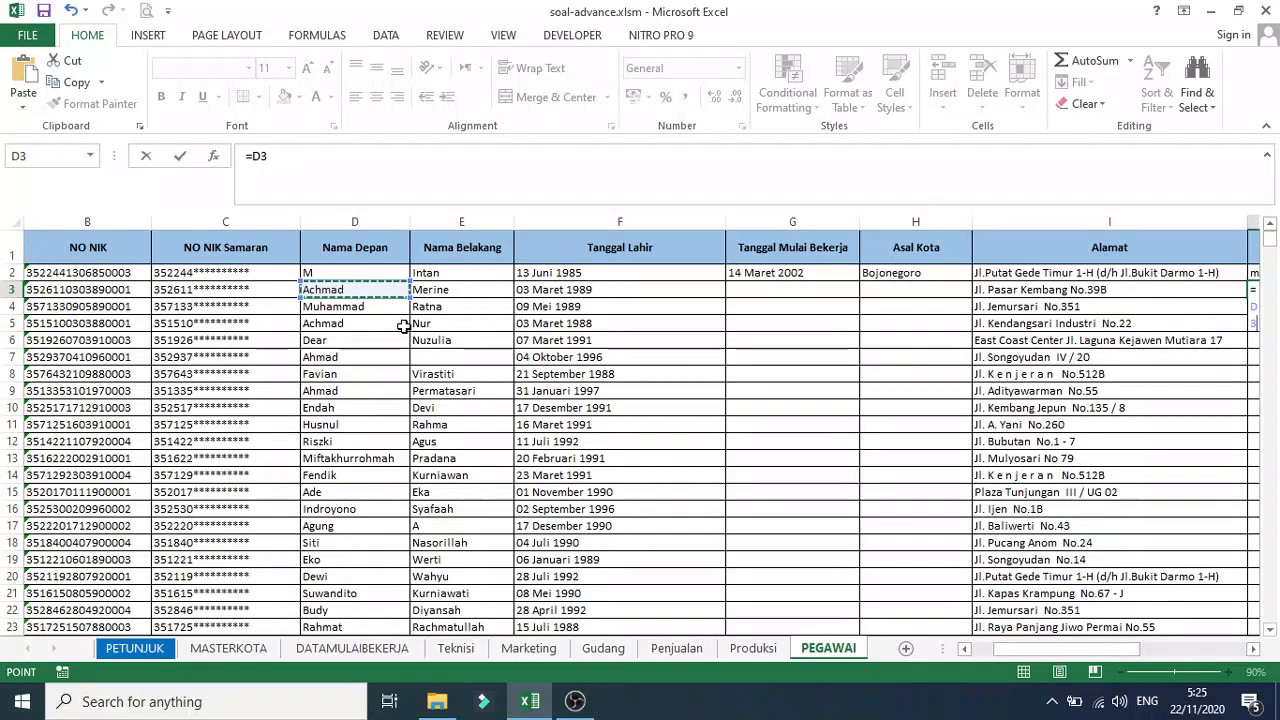
type("&")
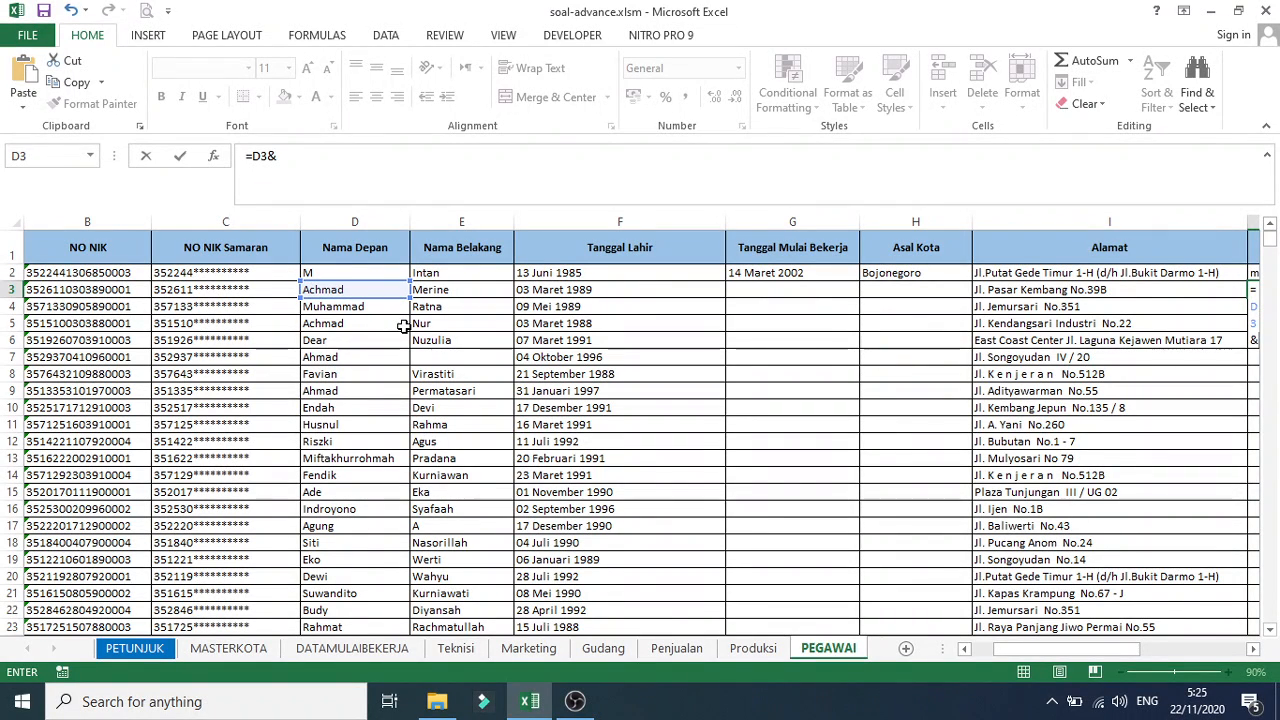
type("\".\"&")
left_click(447, 290)
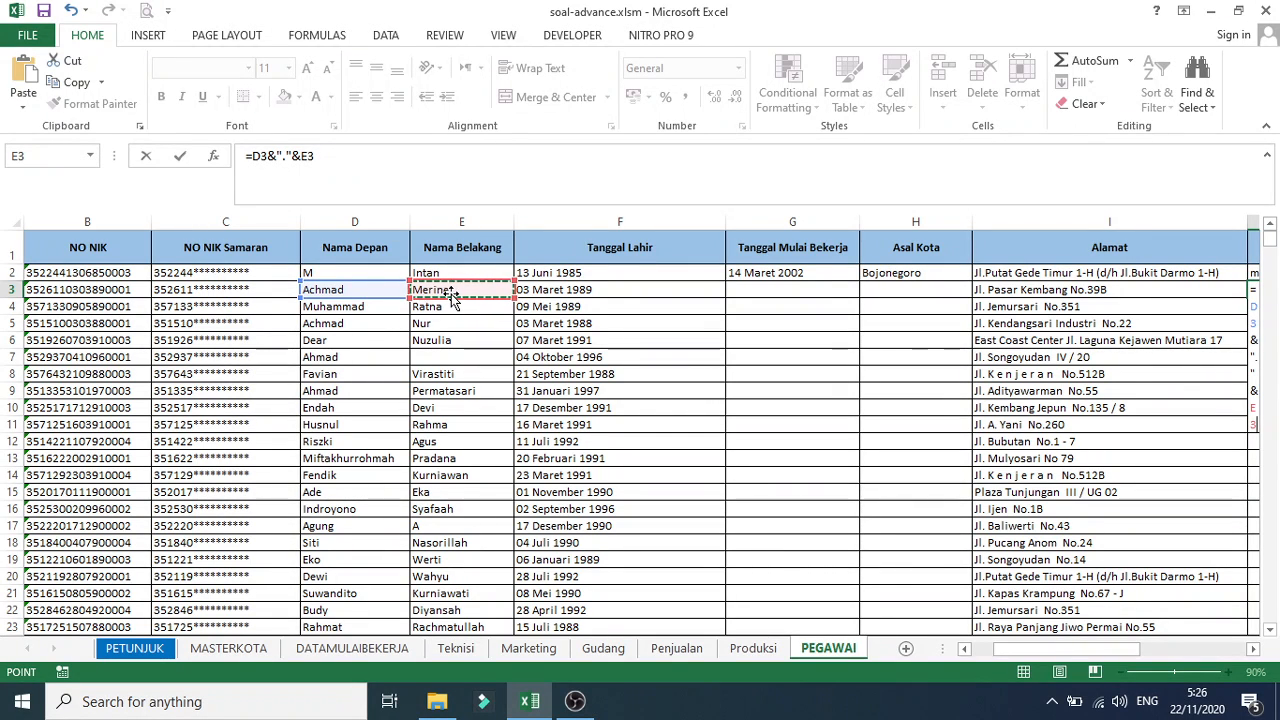
type("&")
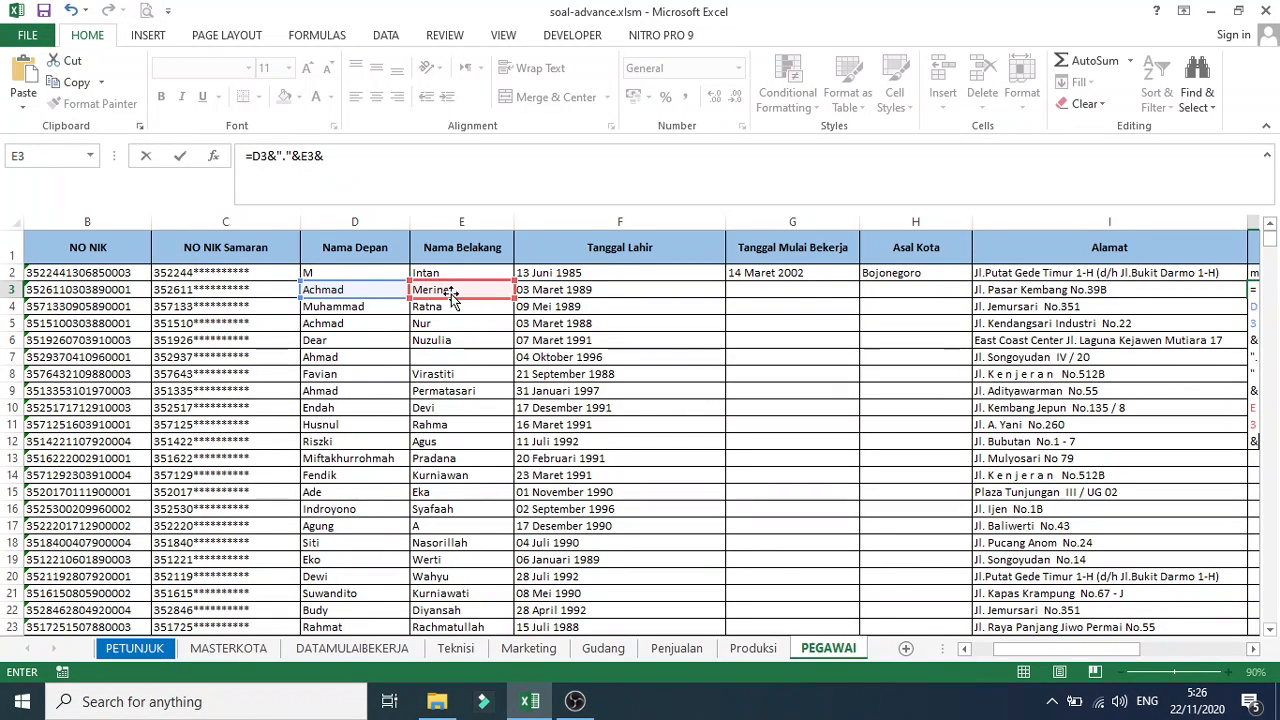
type("\"@")
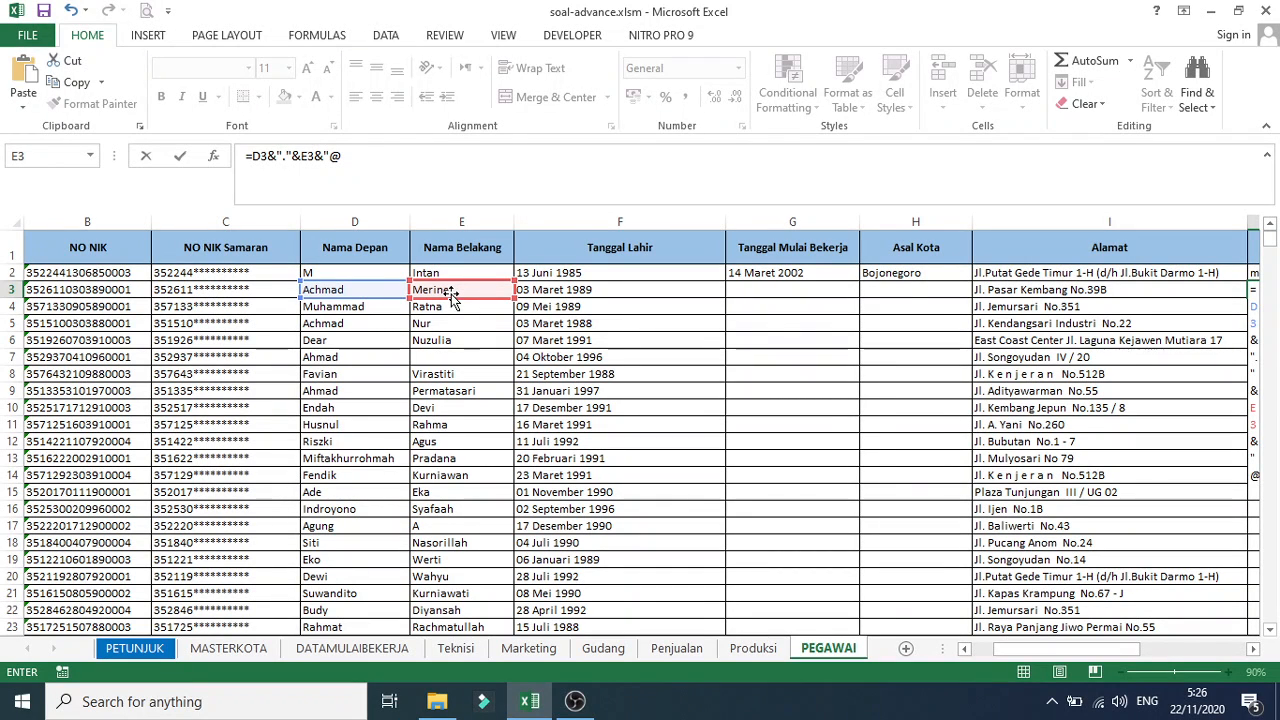
type("prodistik.")
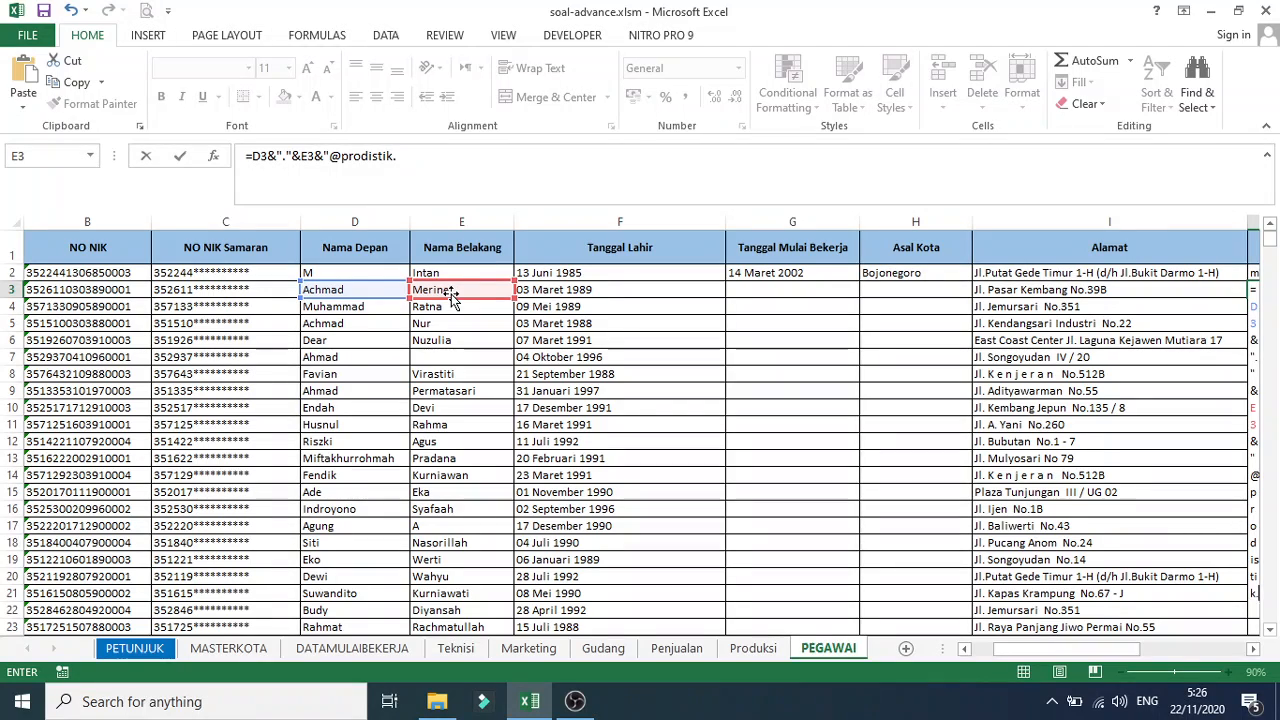
type("co.id)")
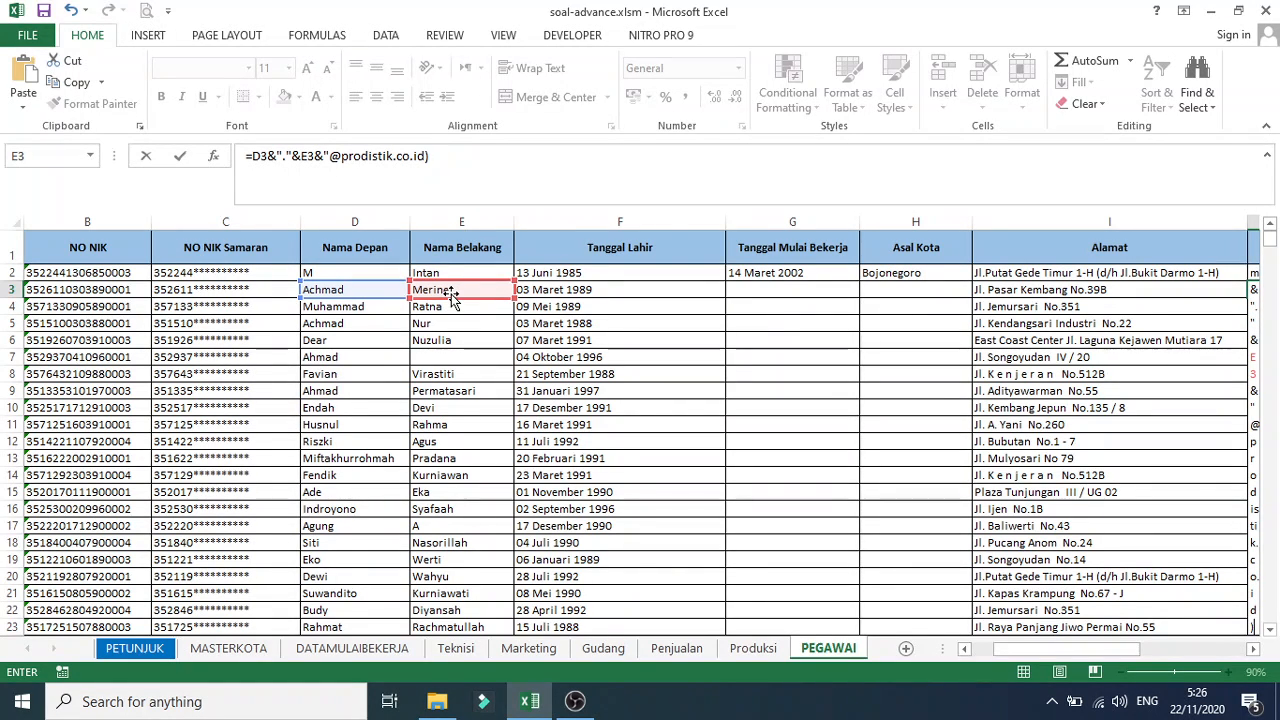
key("BackSpace")
type("\"")
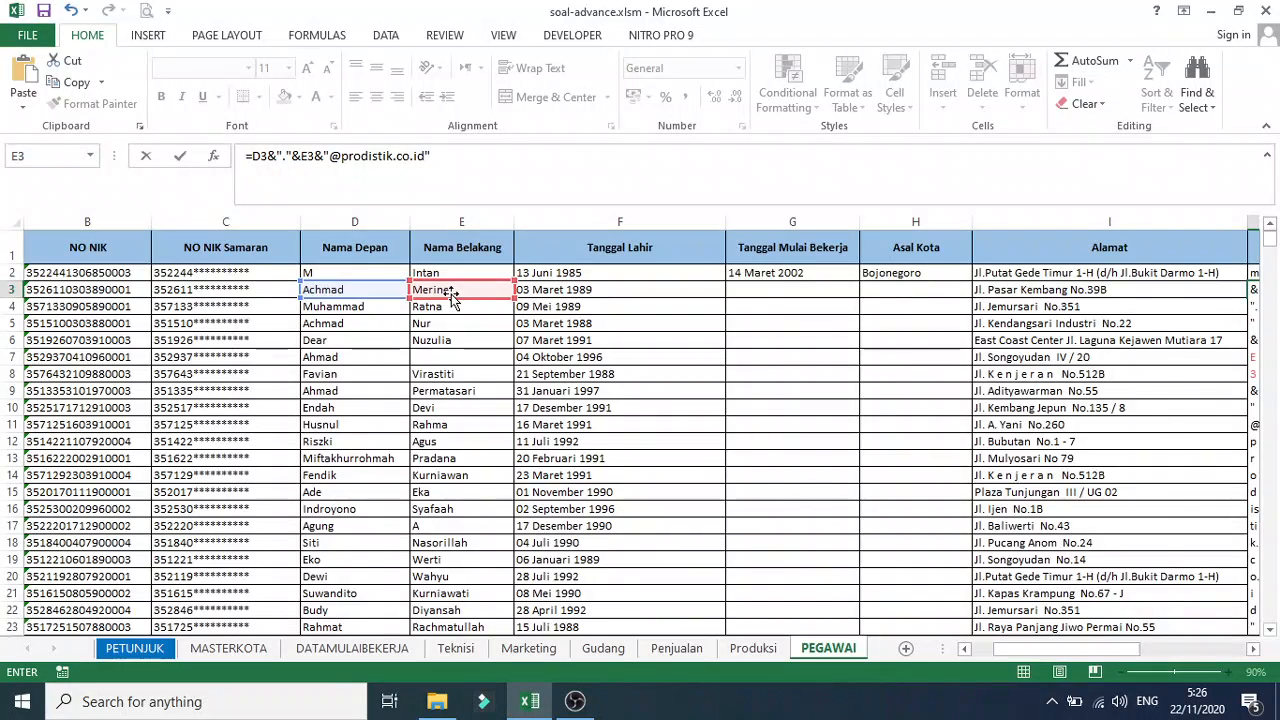
key("Return")
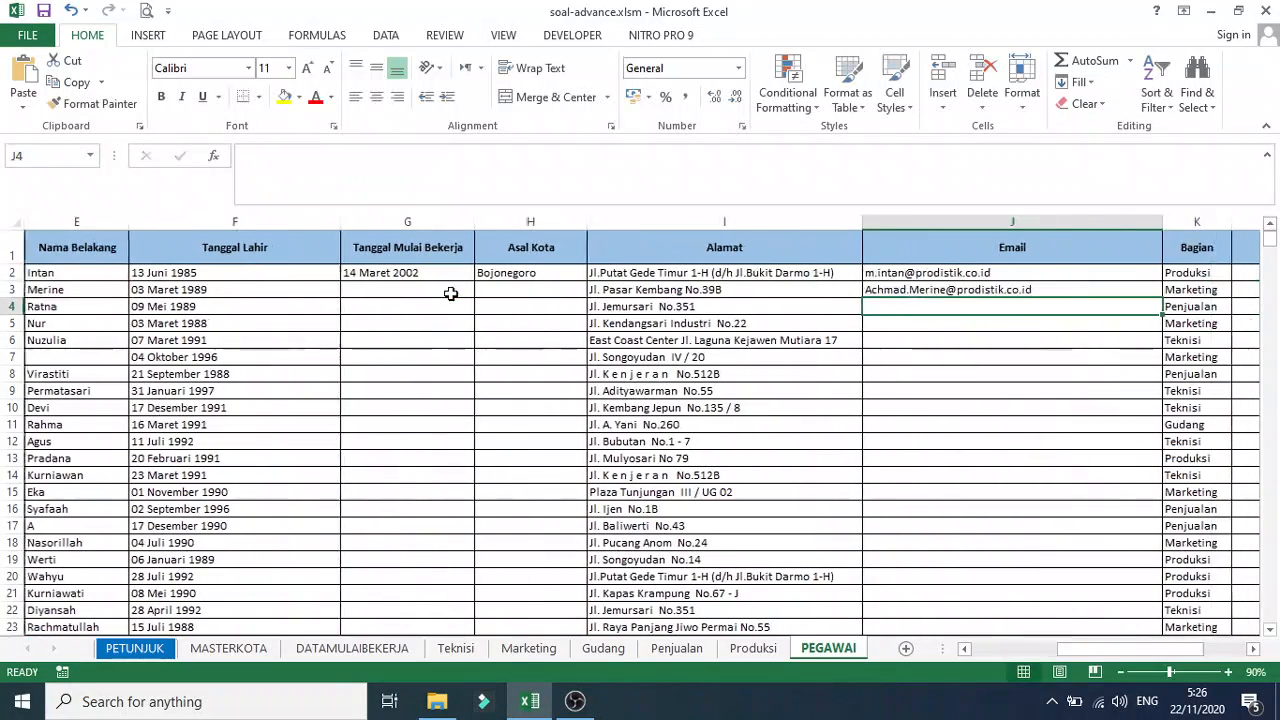
Wrap J3's email formula in LOWER so the whole address is produced in lowercase
left_click(876, 290)
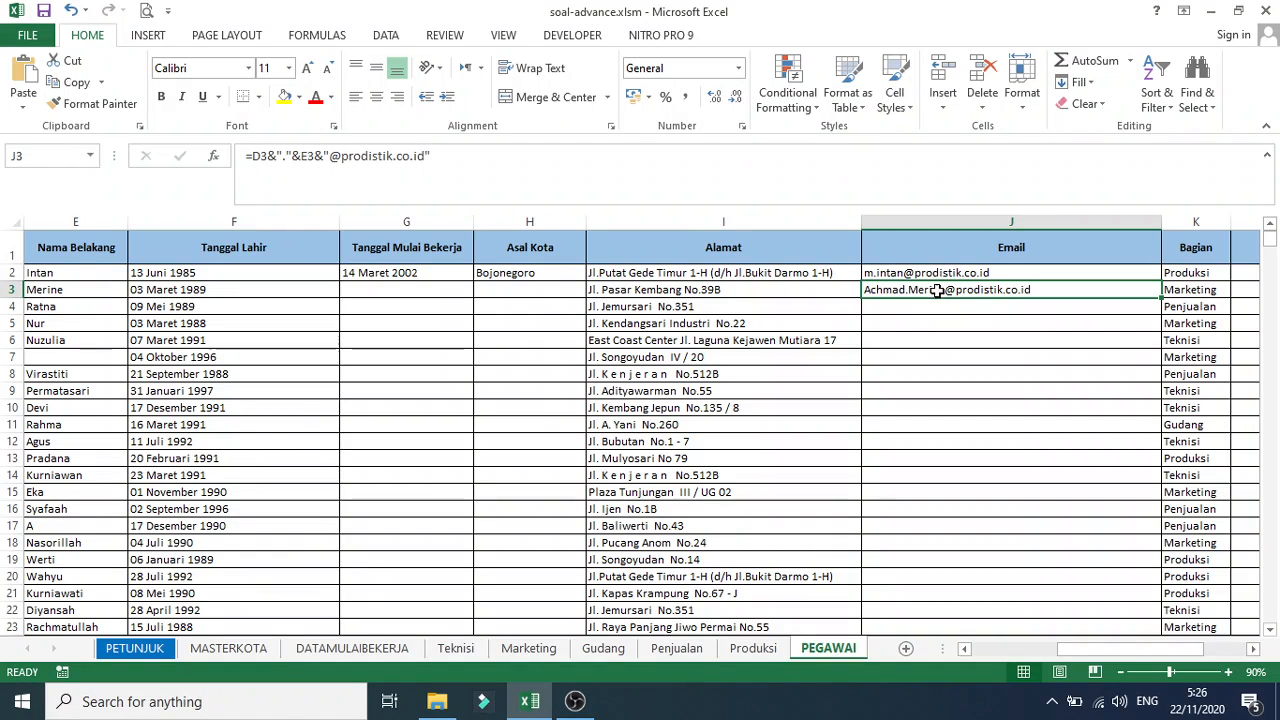
left_click(257, 158)
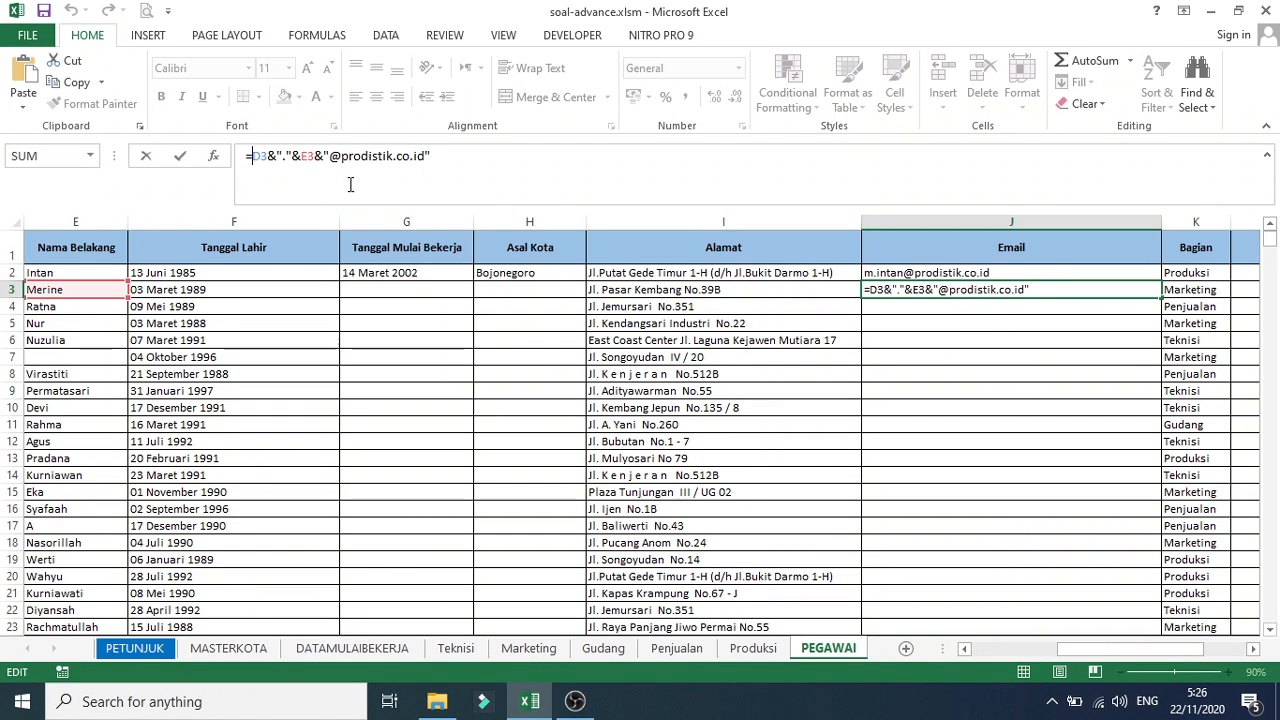
type("lower")
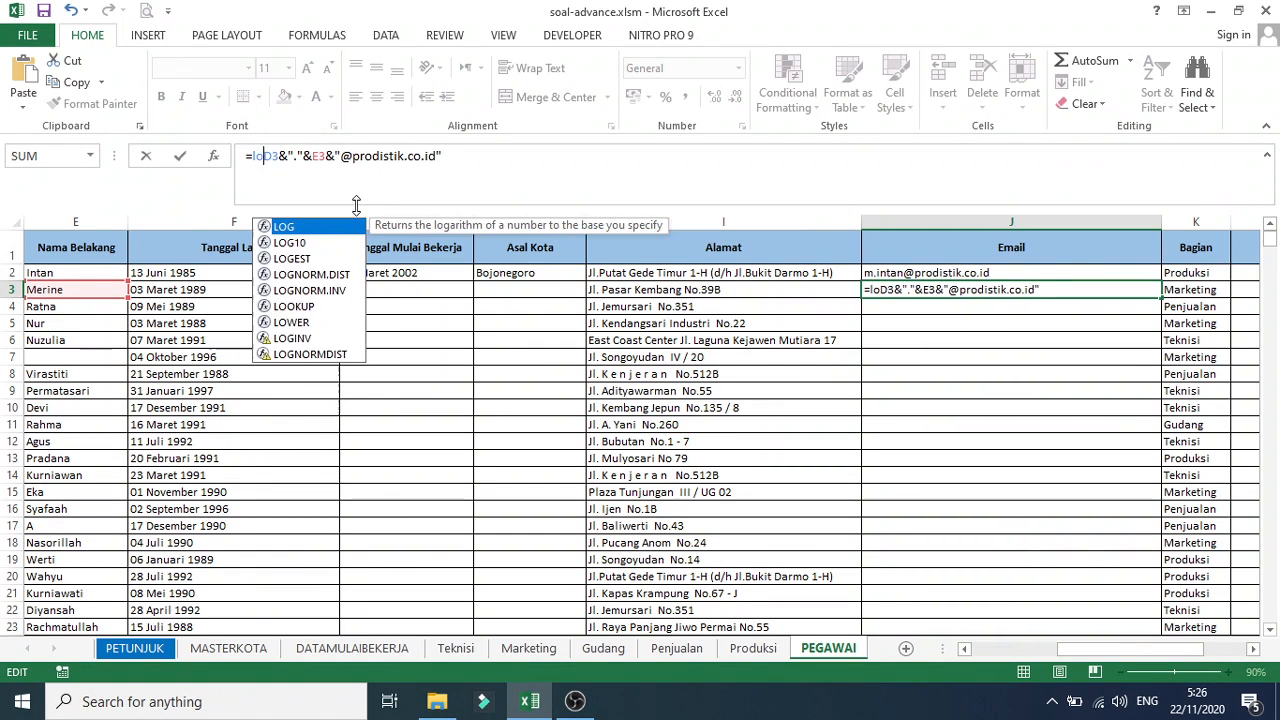
key("Tab")
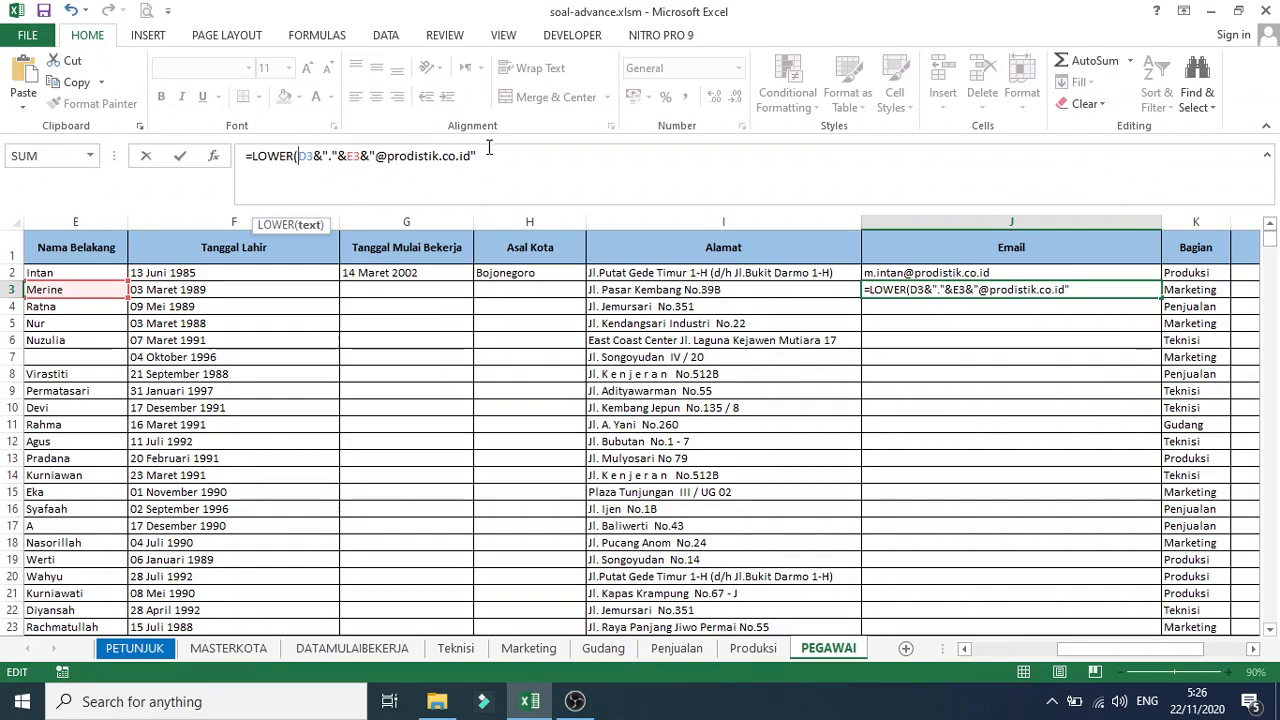
left_click(504, 150)
key("Return")
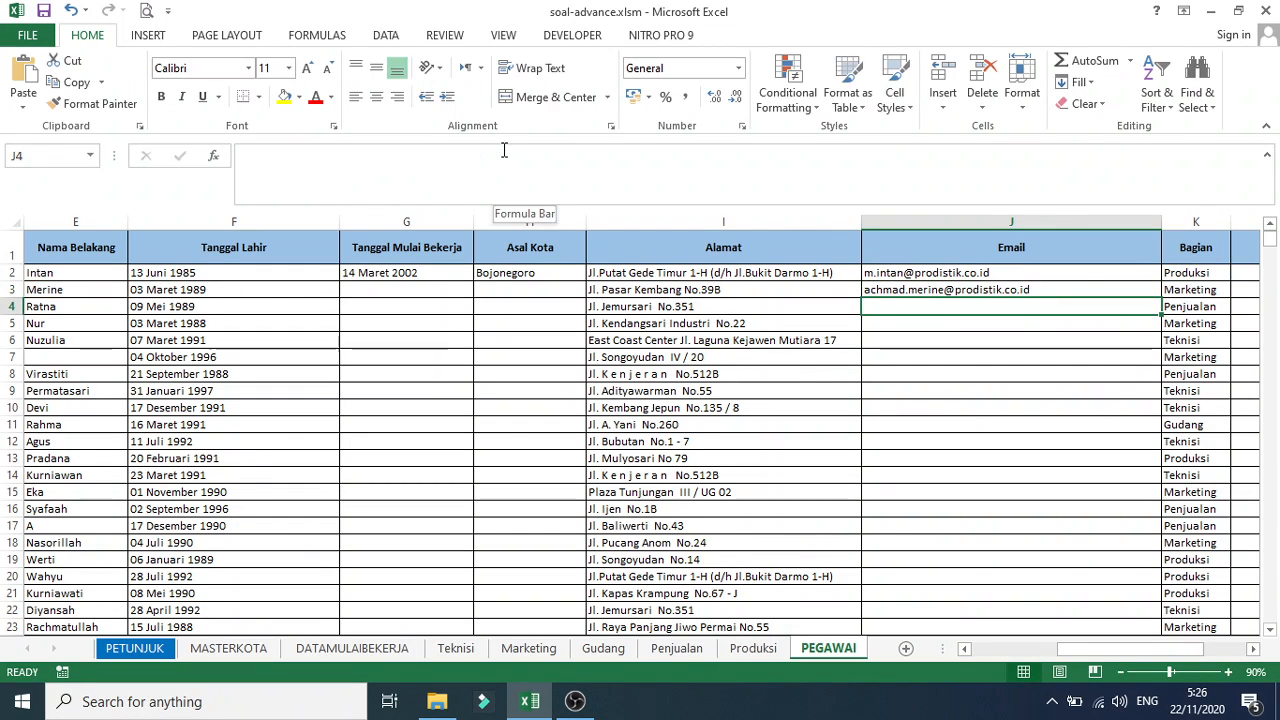
Recheck the PETUNJUK instructions, then put an IF testing E3<>"" around J3's formula, with the existing LOWER expression as its true value
left_click(148, 651)
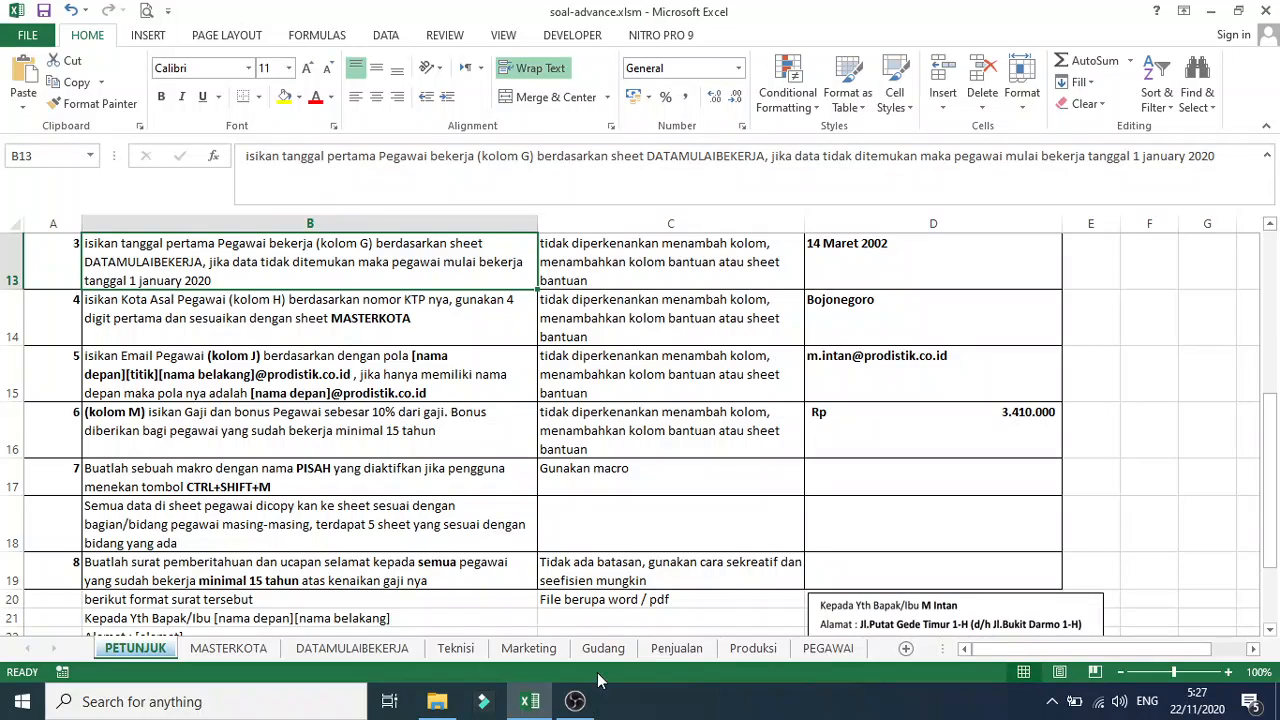
left_click(828, 648)
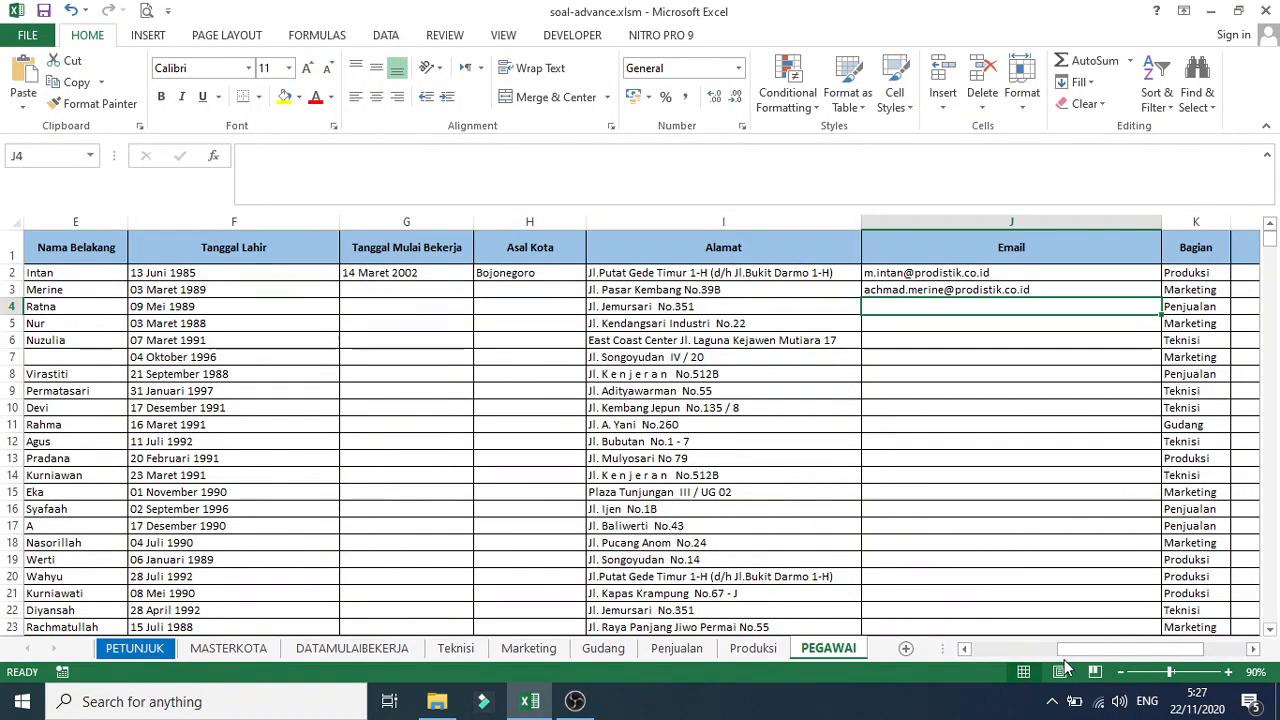
left_click_drag(1080, 652, 1027, 648)
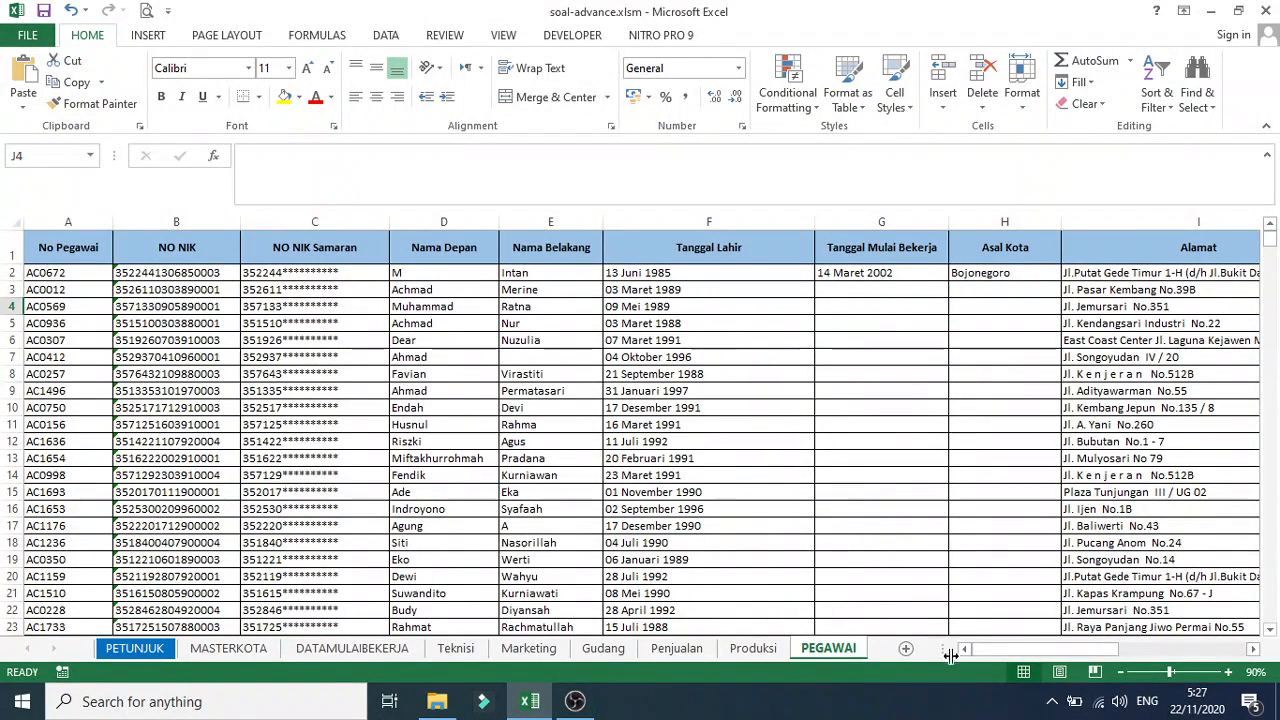
left_click_drag(979, 652, 1030, 655)
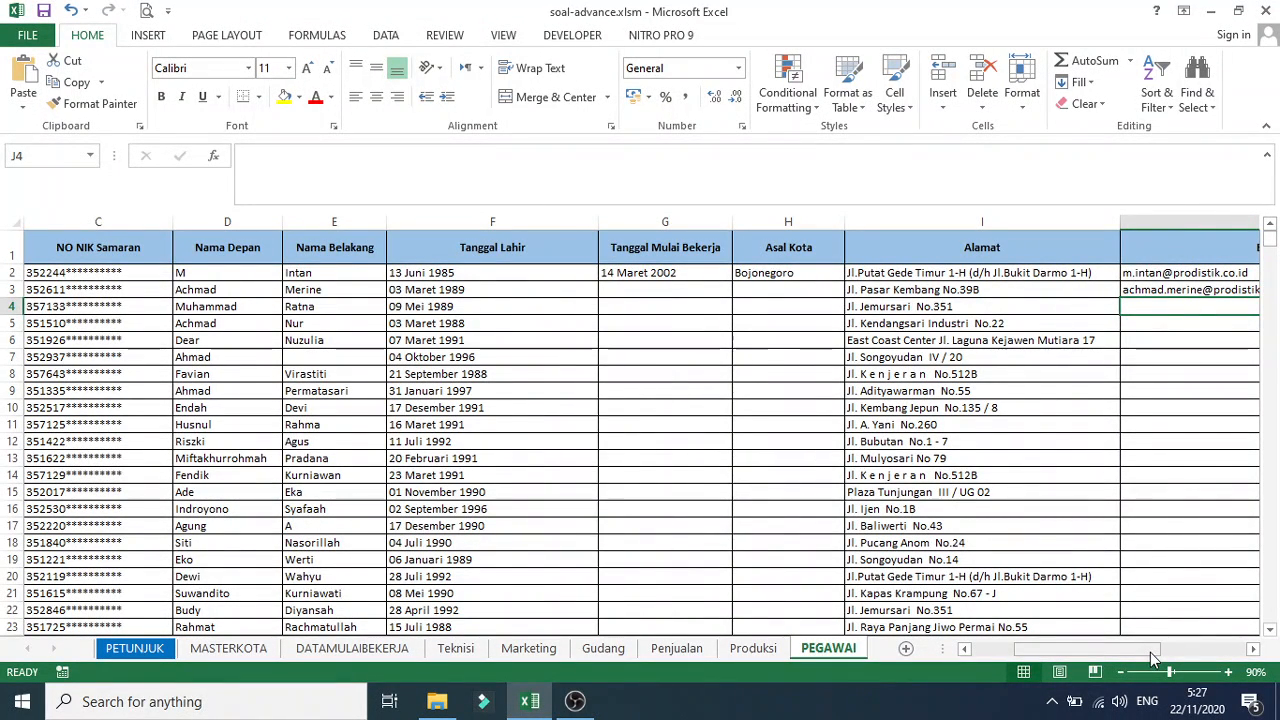
left_click(1185, 289)
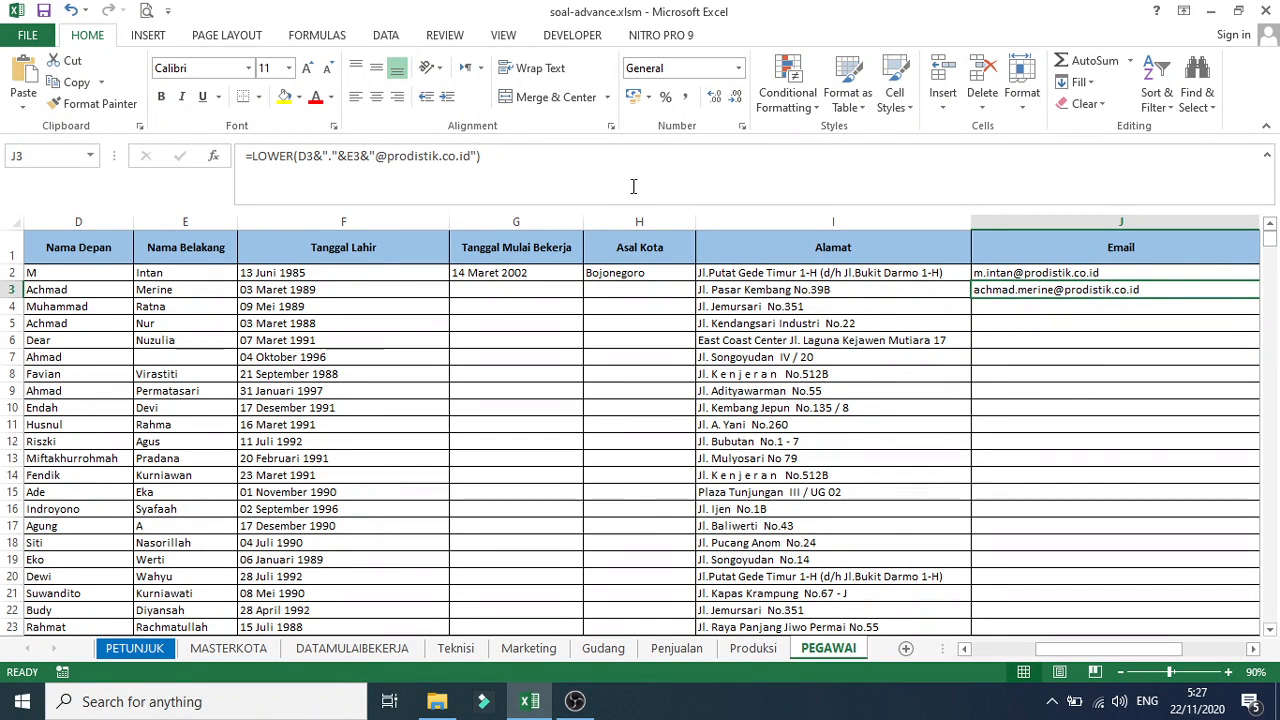
left_click(253, 155)
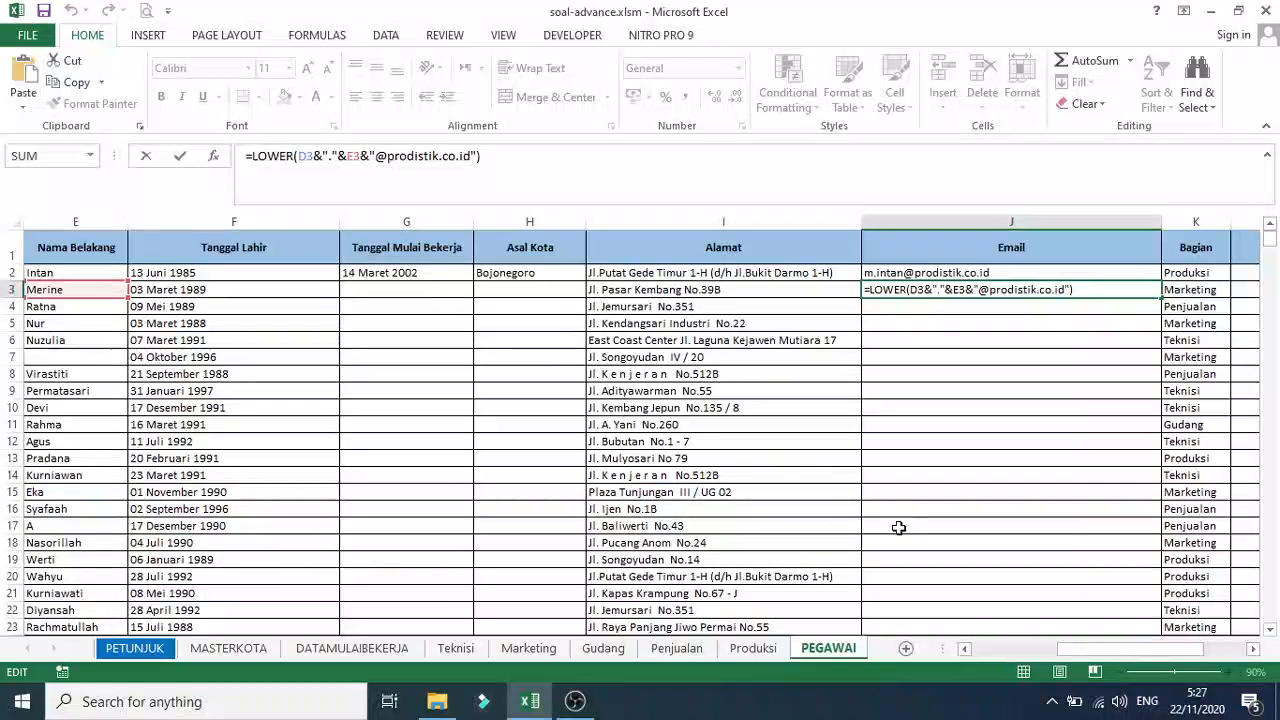
type("if(")
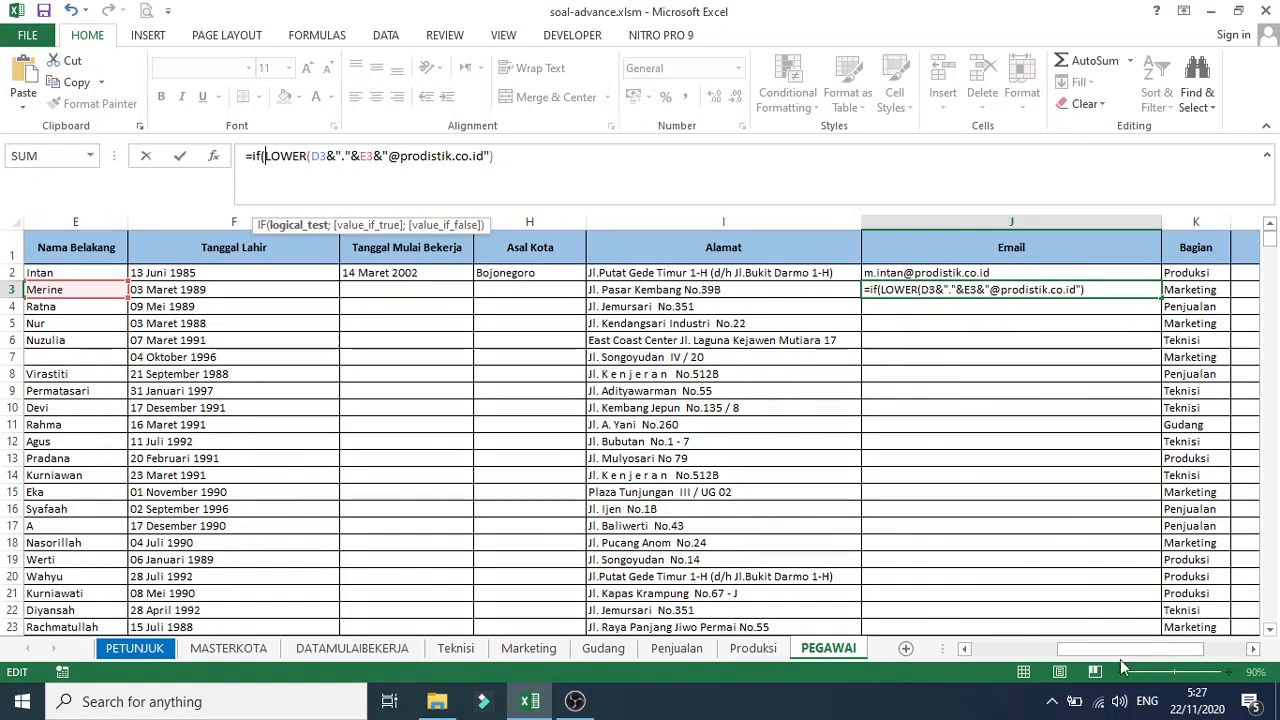
left_click_drag(1122, 650, 1035, 650)
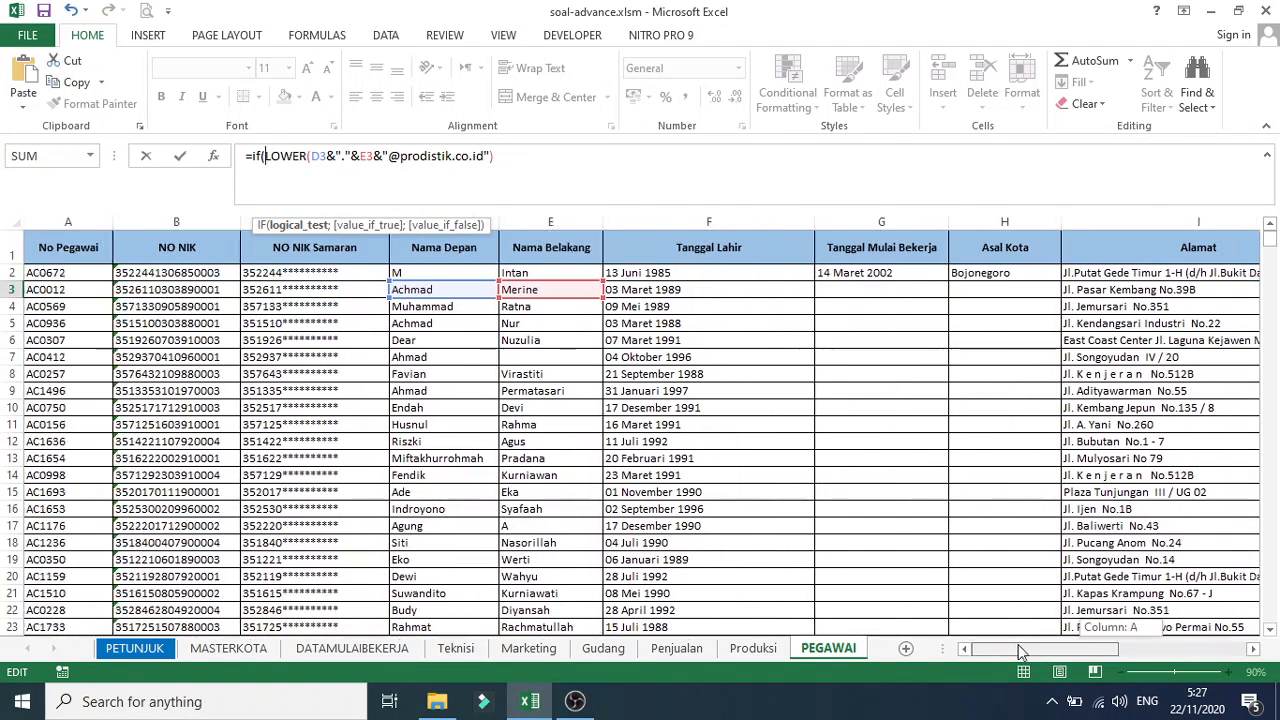
left_click(540, 289)
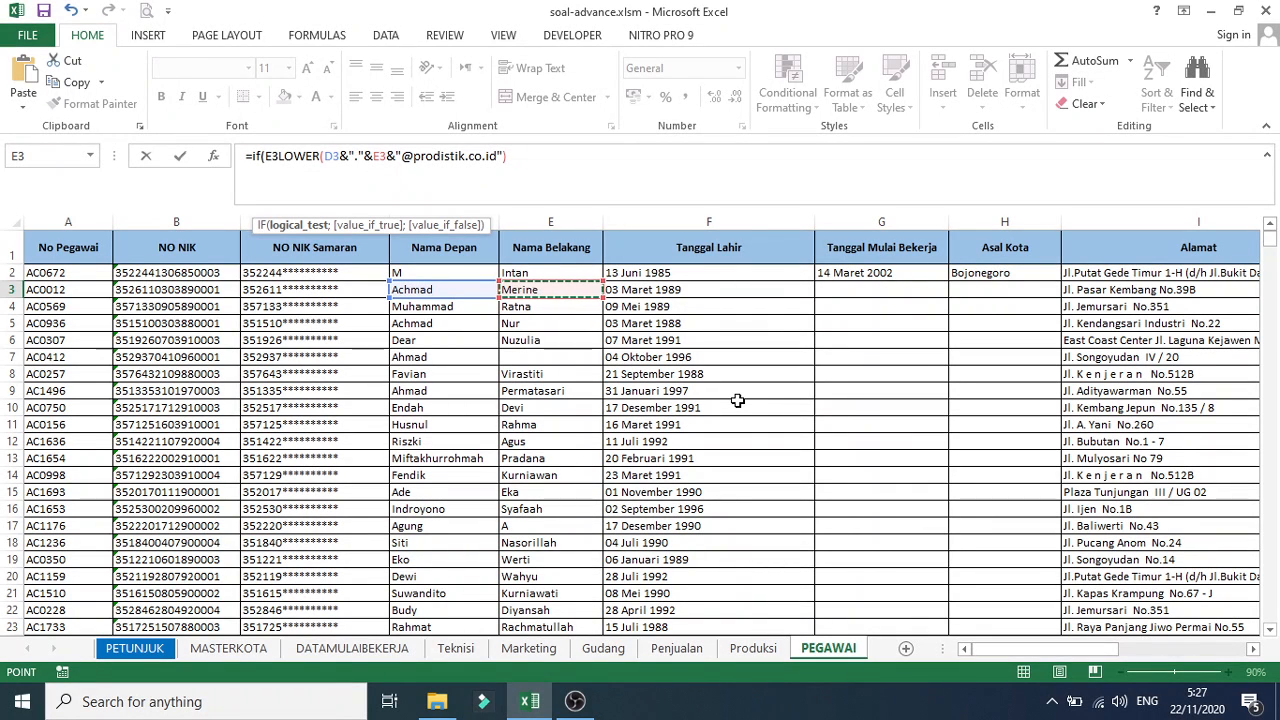
type("<")
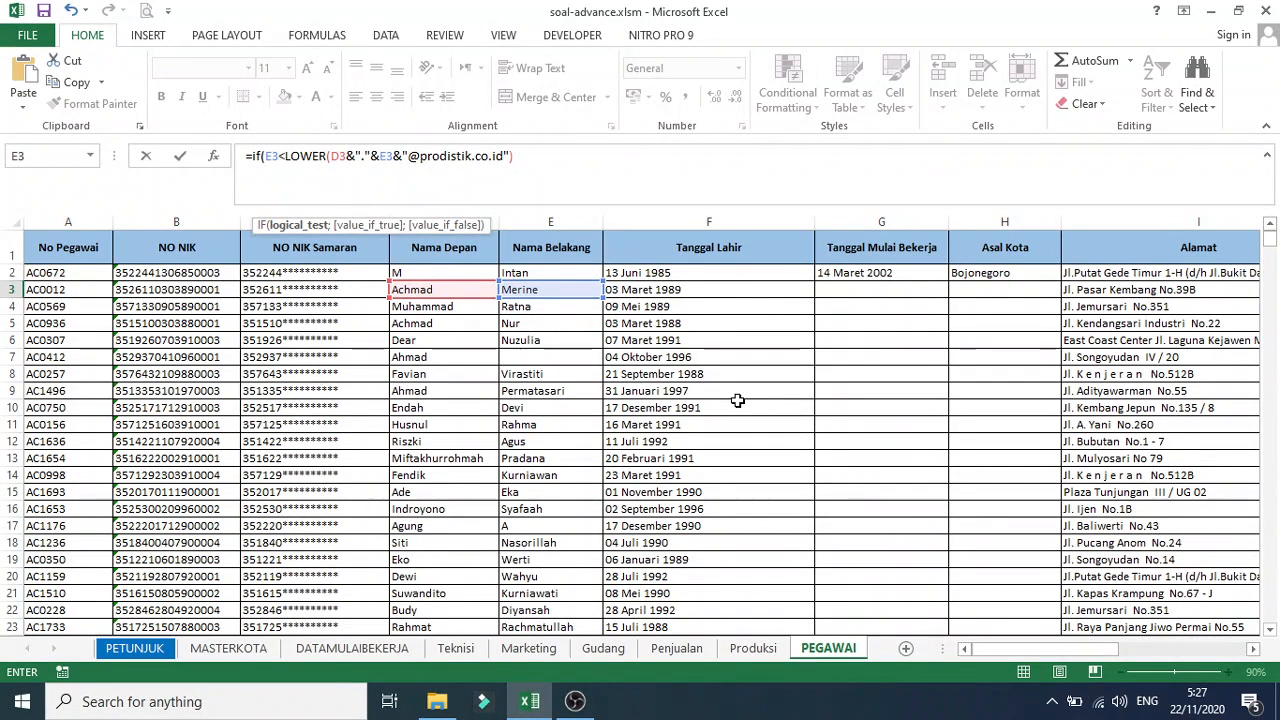
type(">")
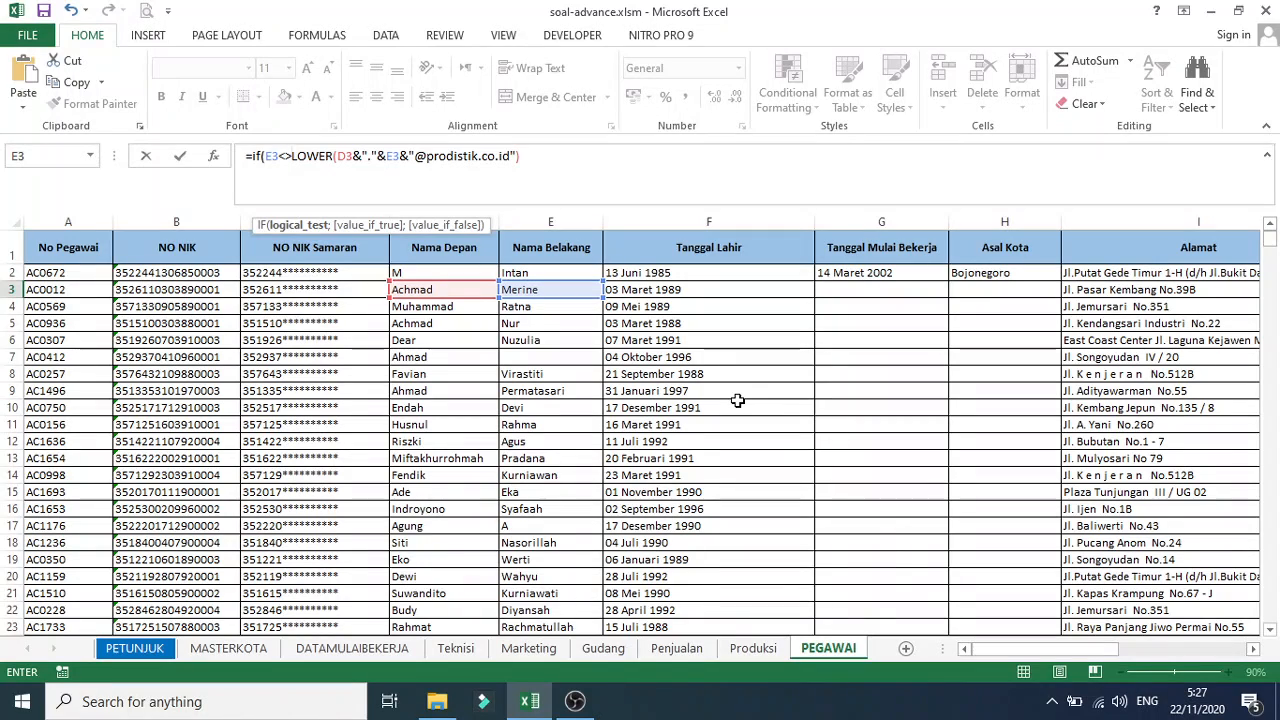
type("\"\"")
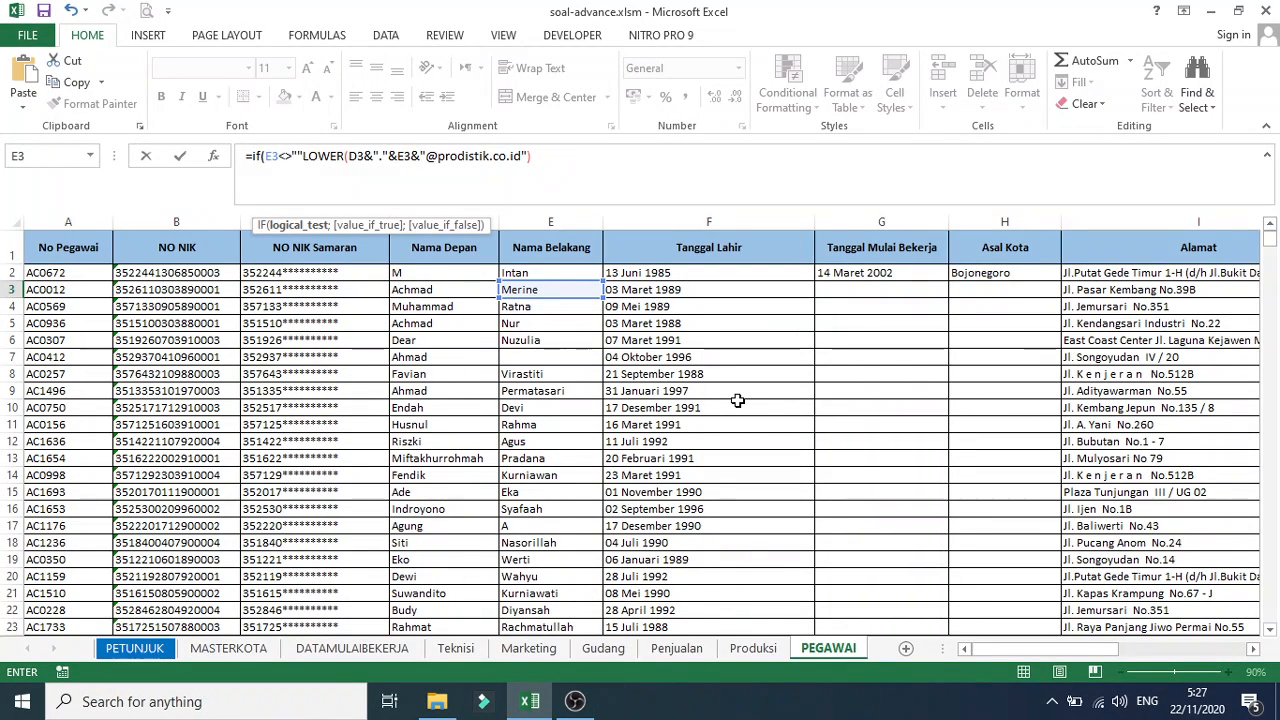
type(";")
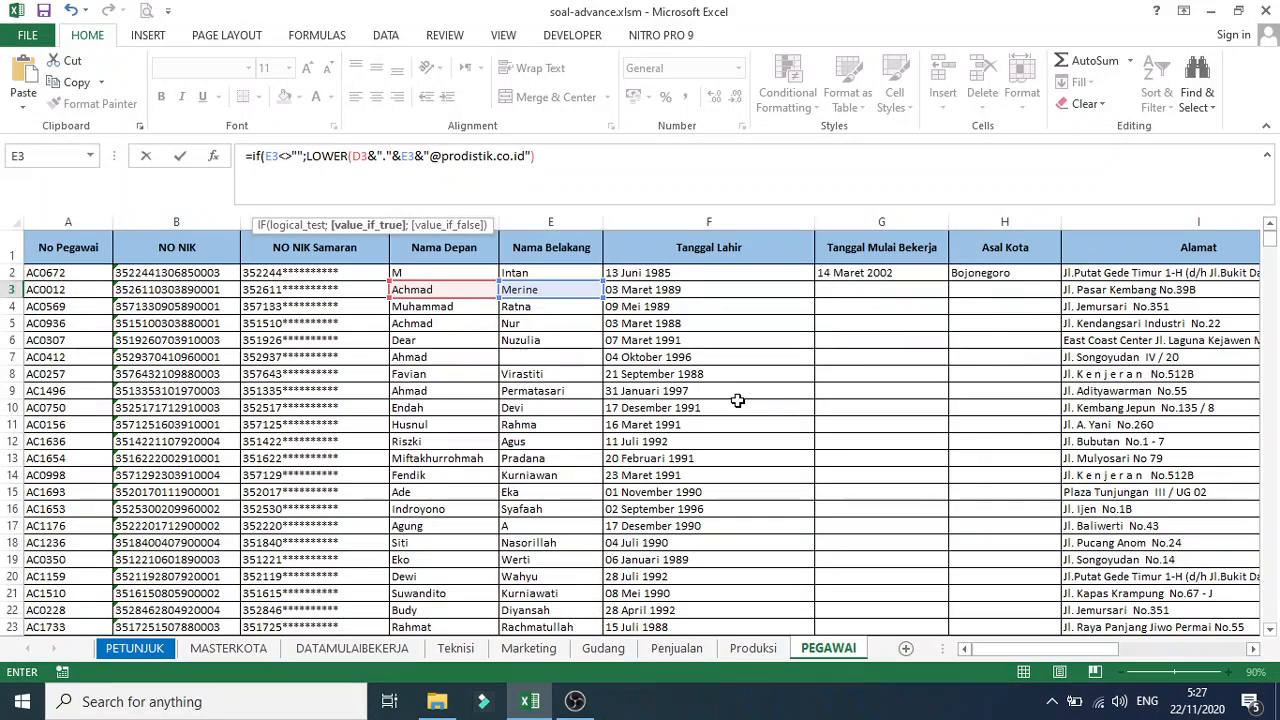
left_click(547, 155)
type(";")
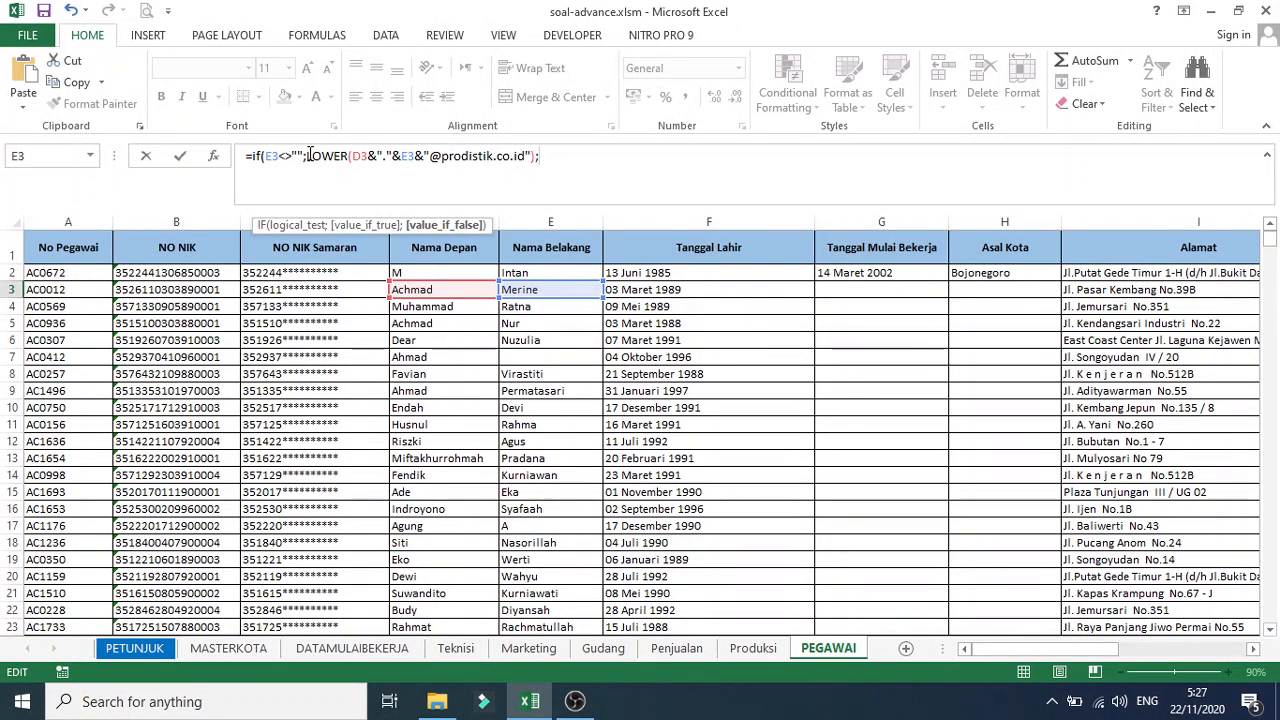
left_click_drag(306, 156, 536, 164)
key("ctrl+c")
left_click(565, 160)
key("ctrl+v")
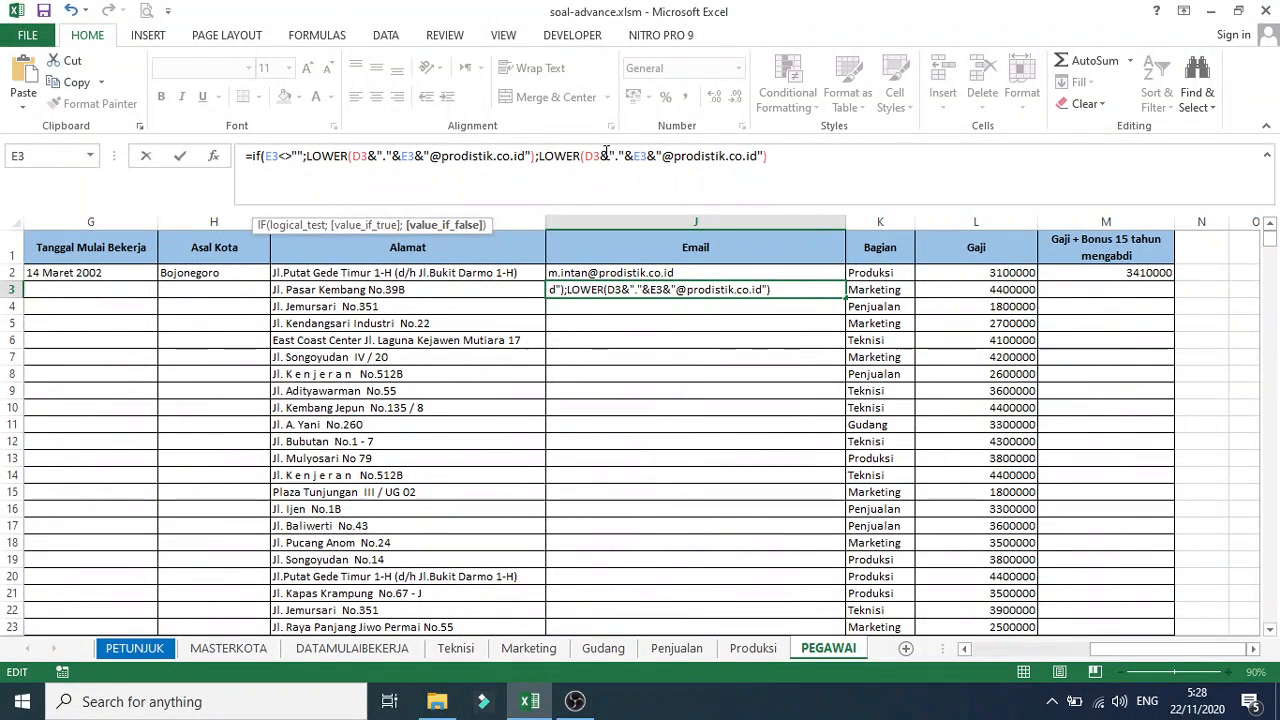
left_click_drag(610, 156, 660, 157)
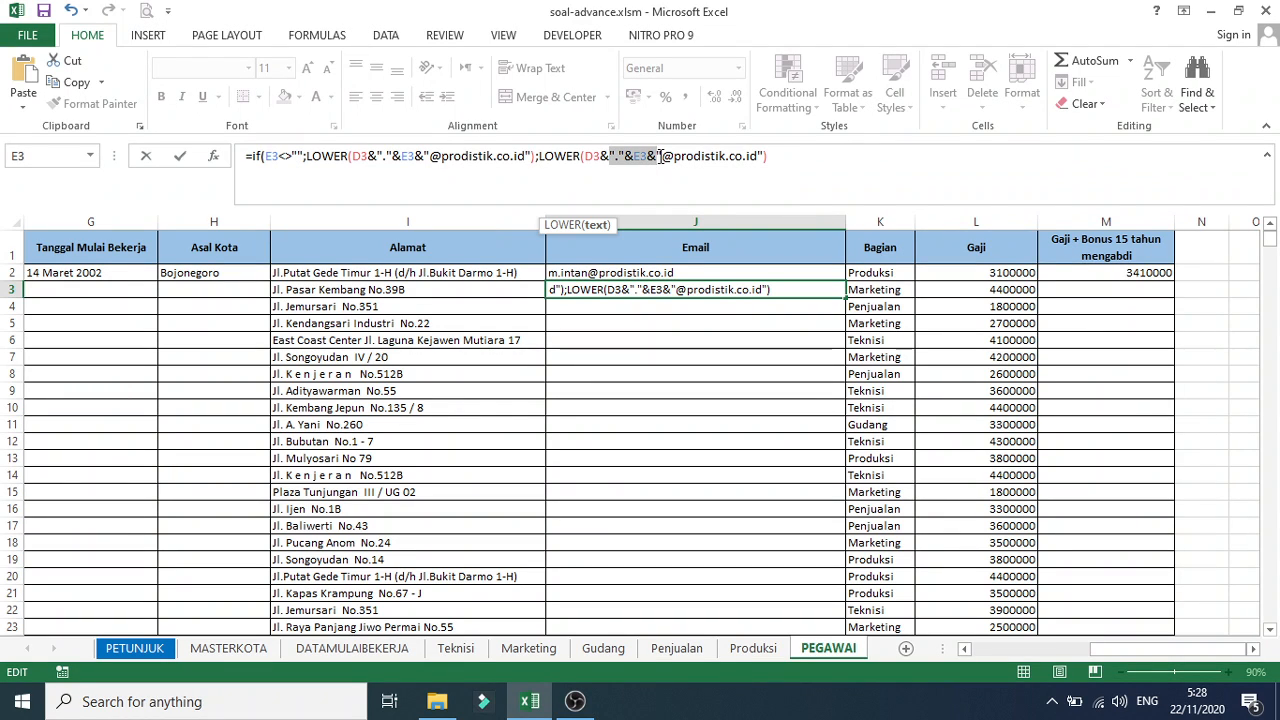
key("Delete")
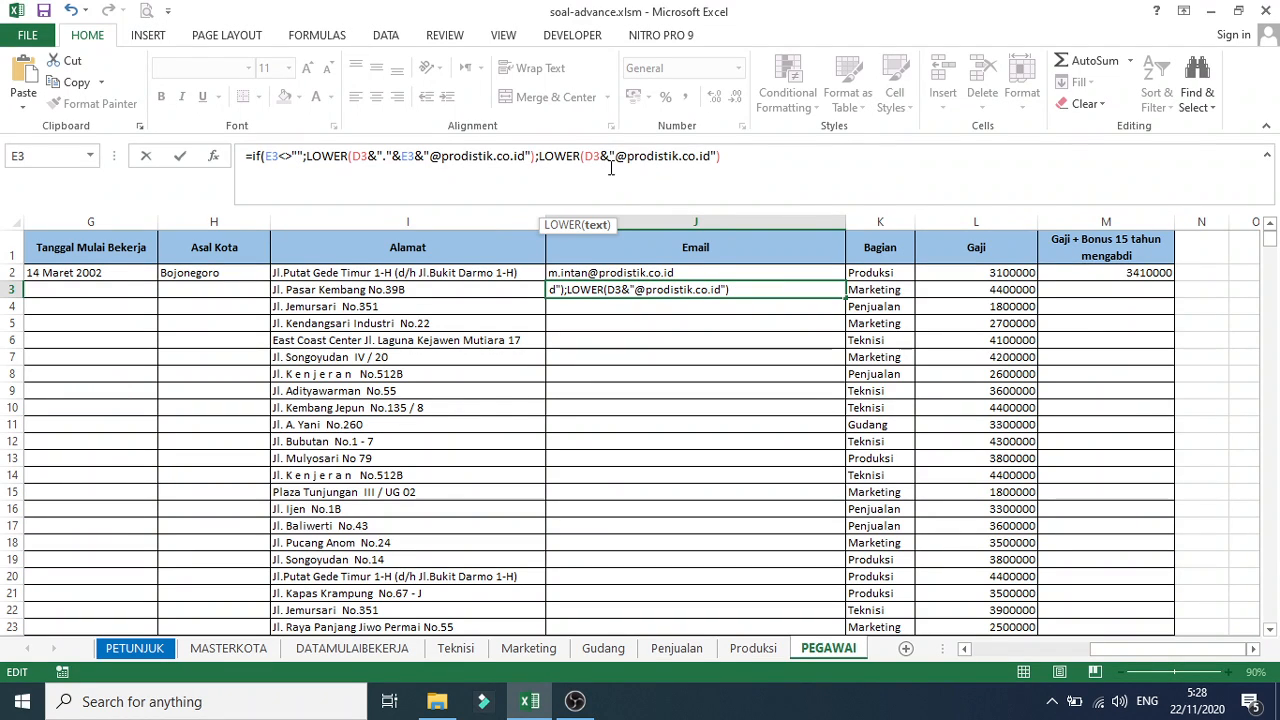
left_click(753, 157)
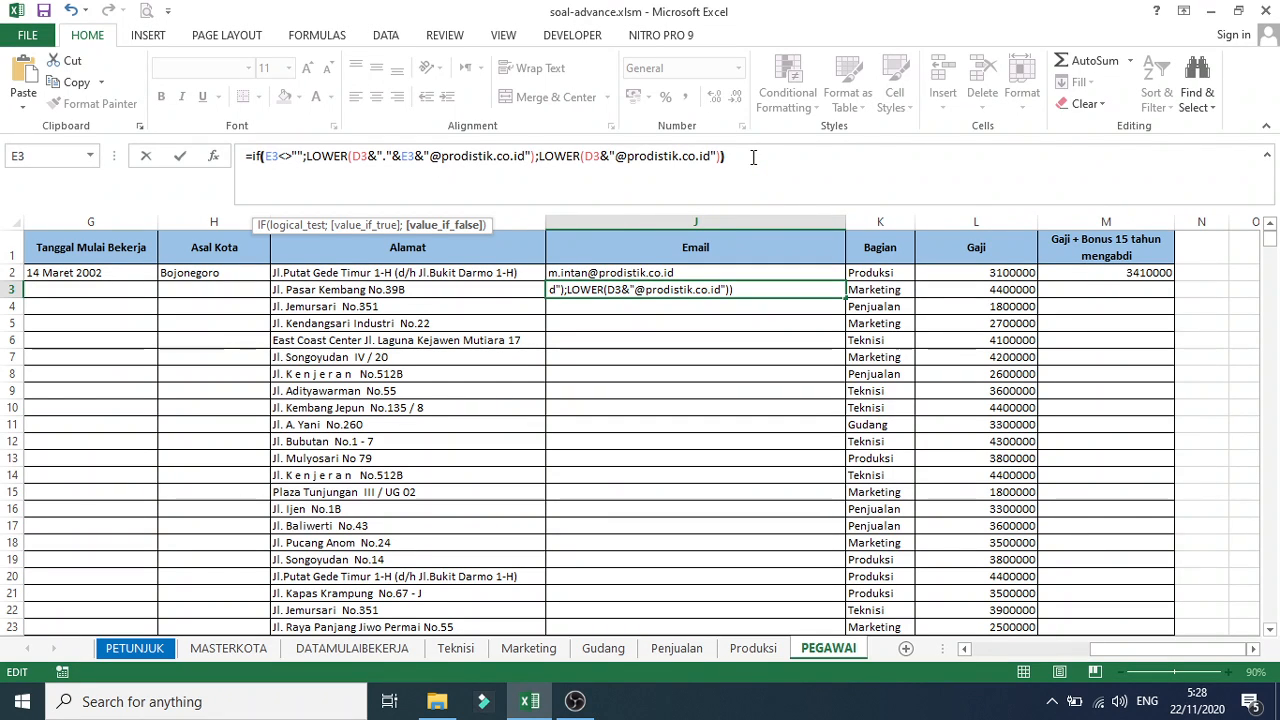
key("Return")
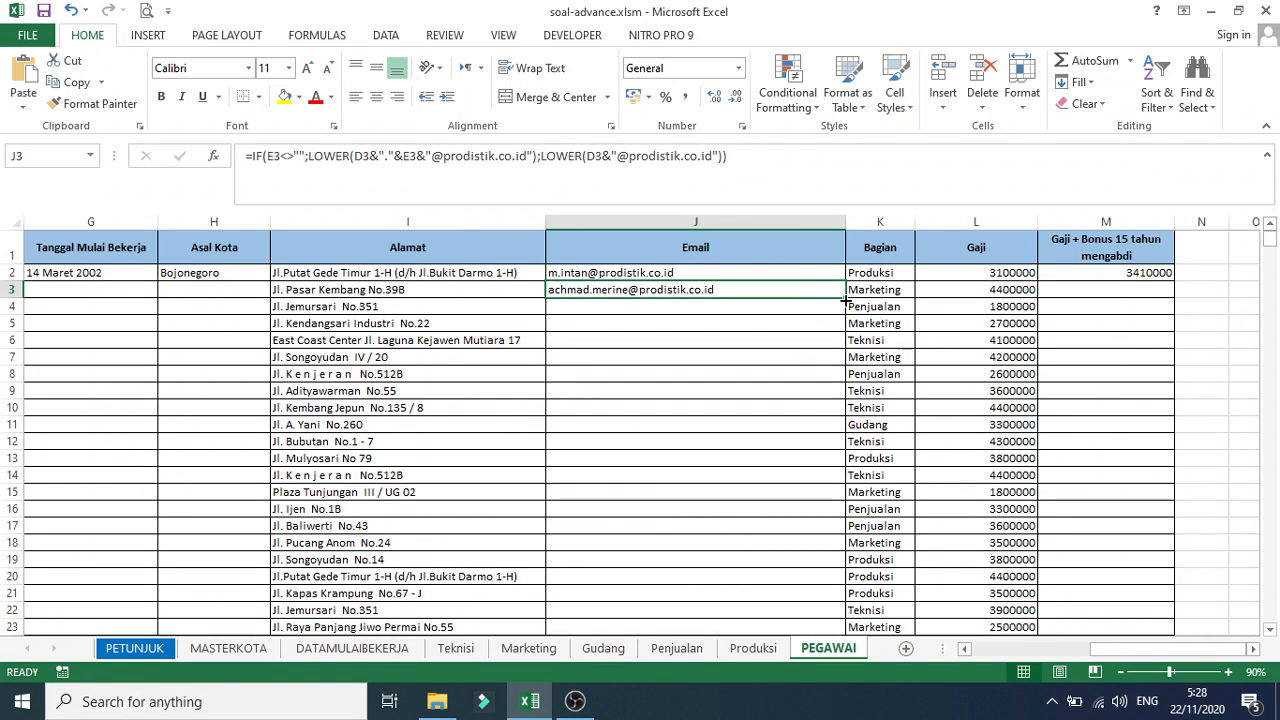
Fill J3's formula down the Email column and check the result for the employee in row 7 without a last name
double_click(846, 298)
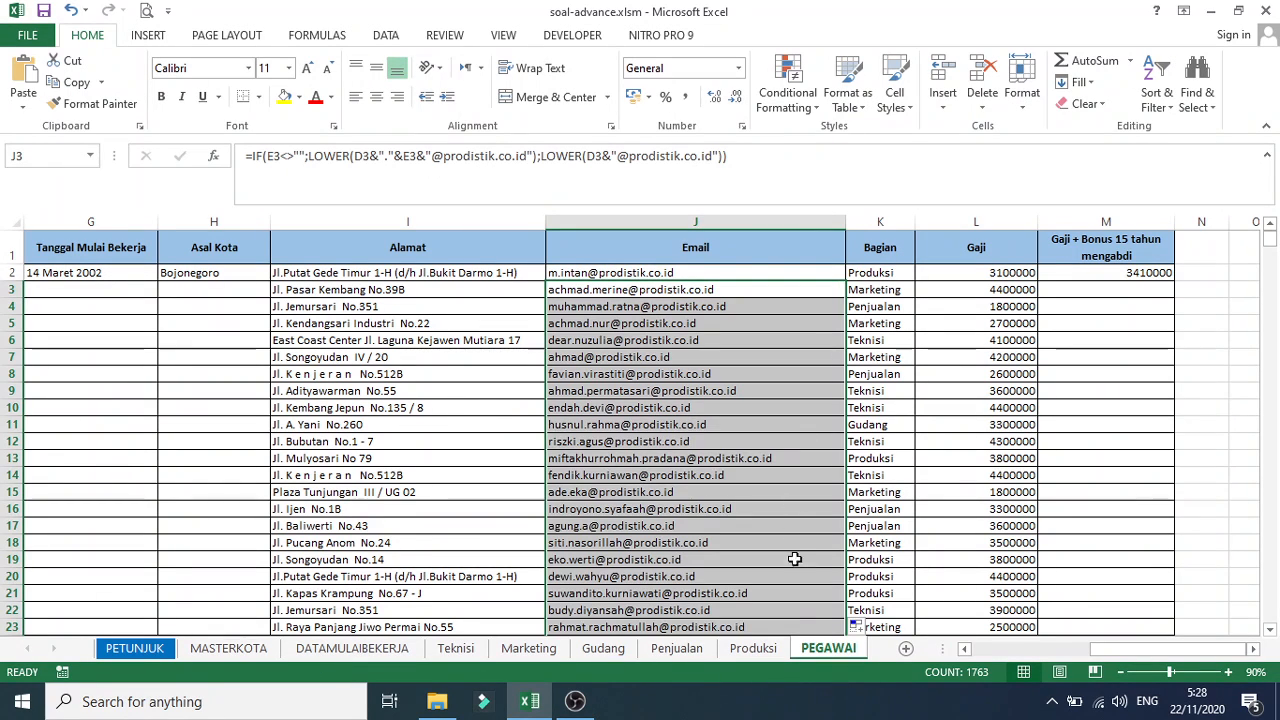
left_click_drag(1092, 651, 1020, 655)
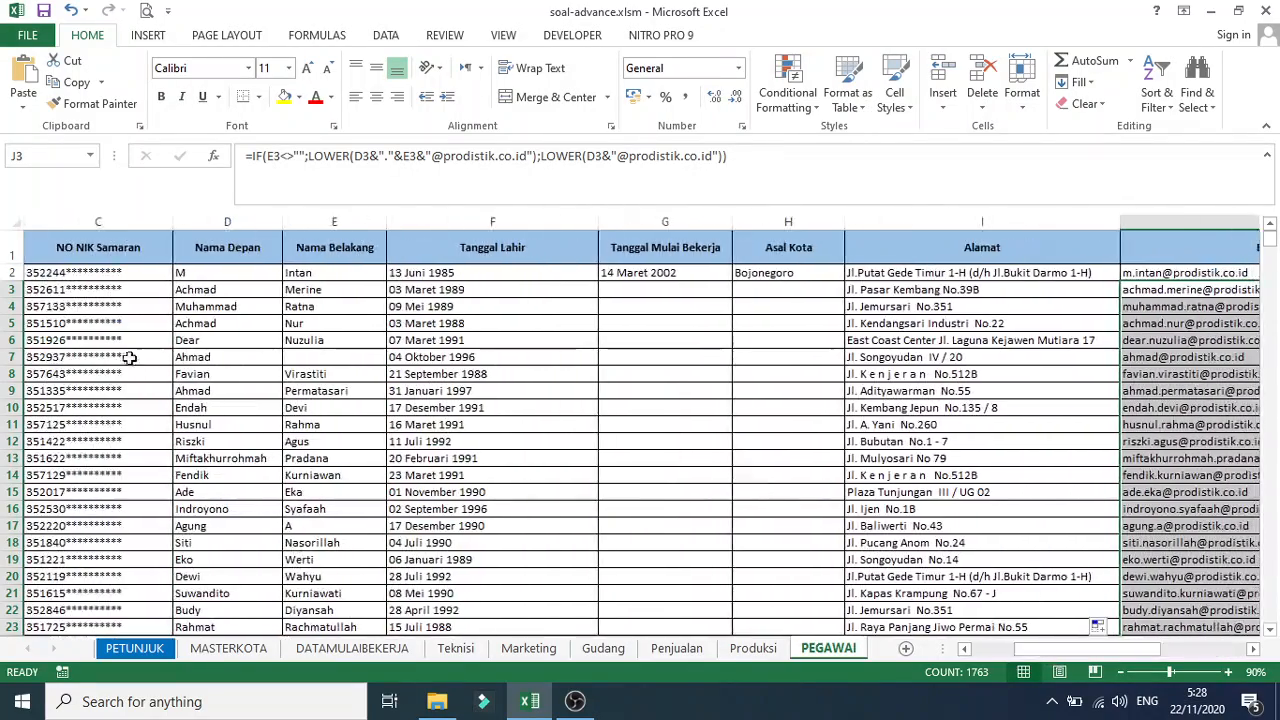
left_click(288, 363)
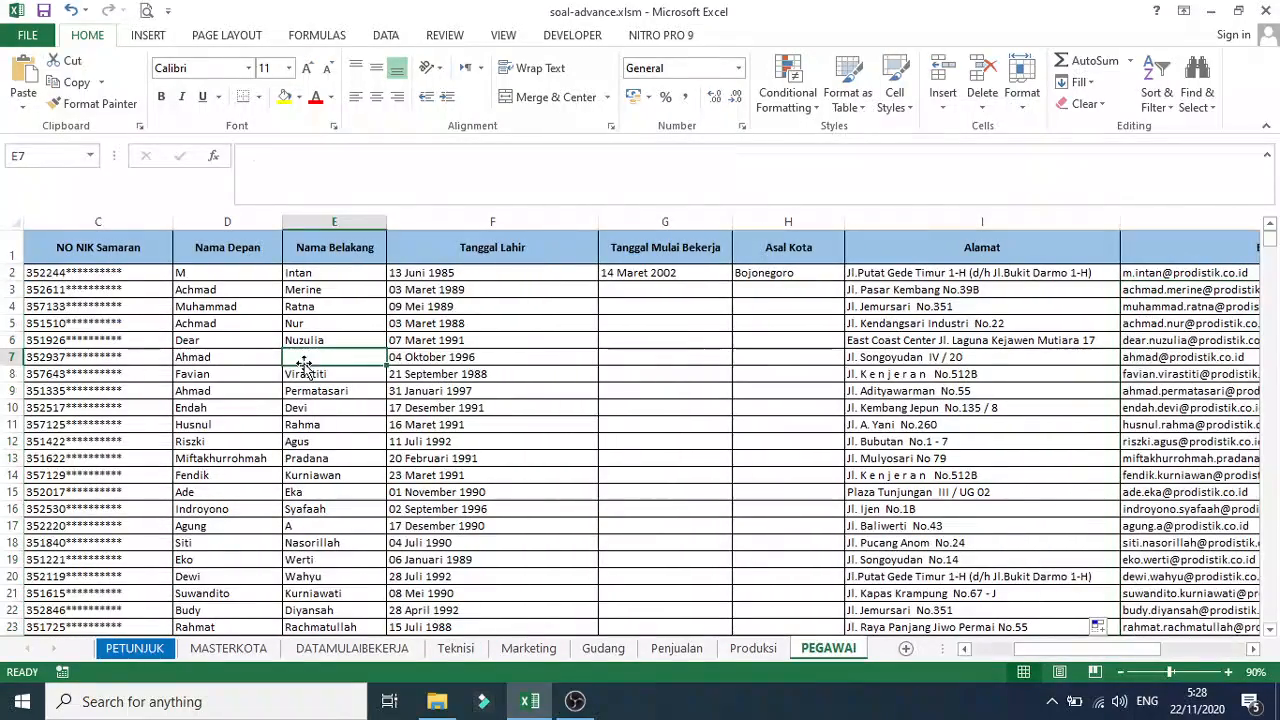
left_click(911, 357)
left_click_drag(1040, 652, 1143, 650)
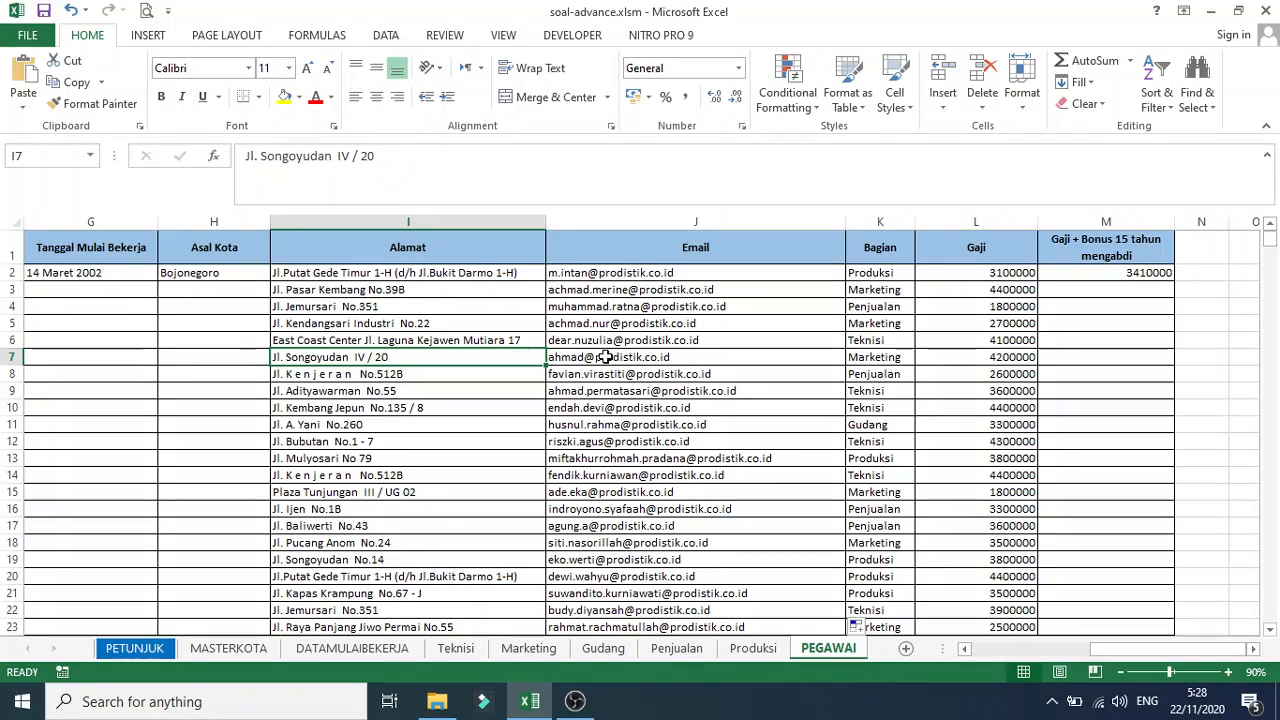
scroll(620, 354, "down", 2)
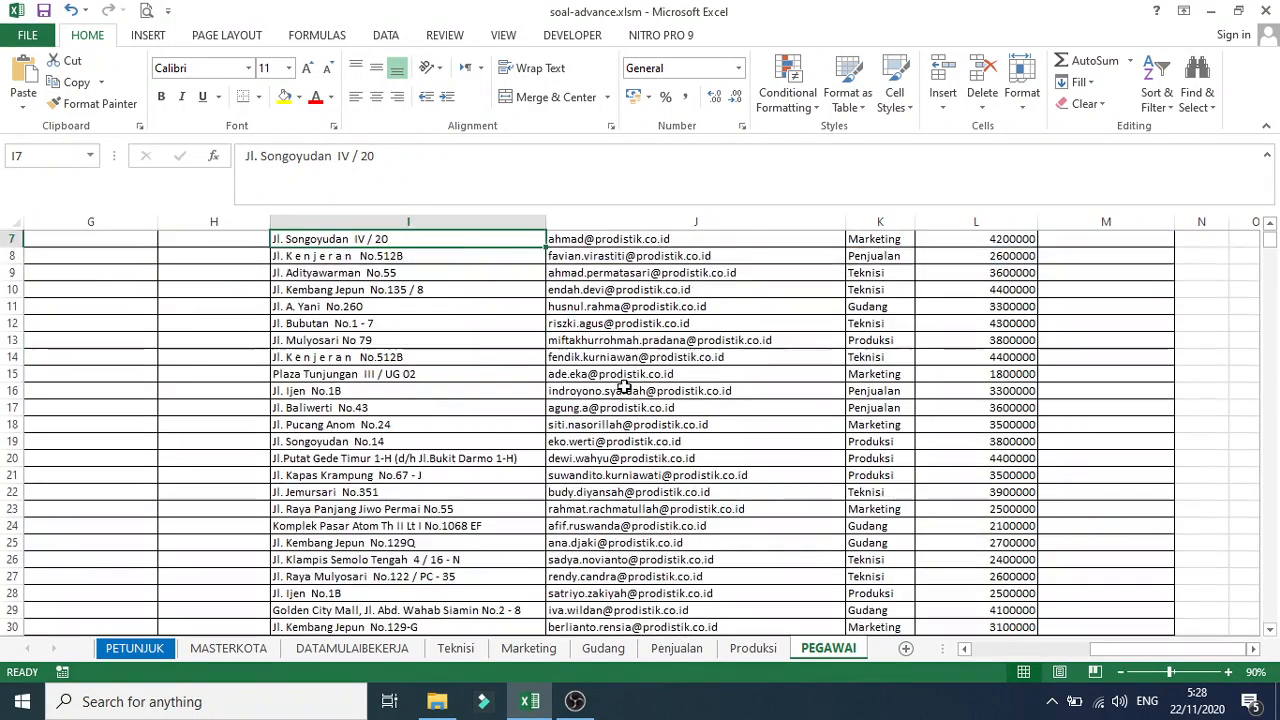
scroll(623, 386, "up", 2)
Review DATAMULAIBEKERJA and the PETUNJUK instruction for column G, then start a VLOOKUP in PEGAWAI cell G3 with email J3 as lookup value
left_click_drag(1114, 652, 1098, 652)
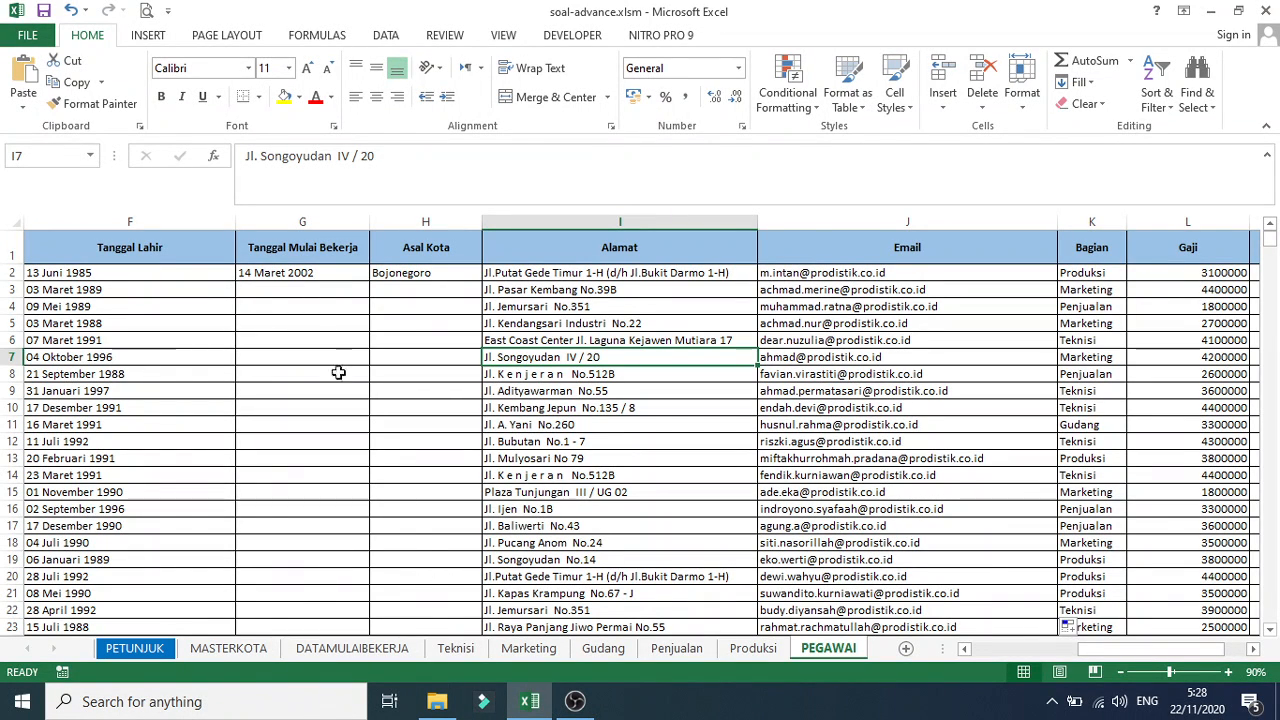
left_click(352, 648)
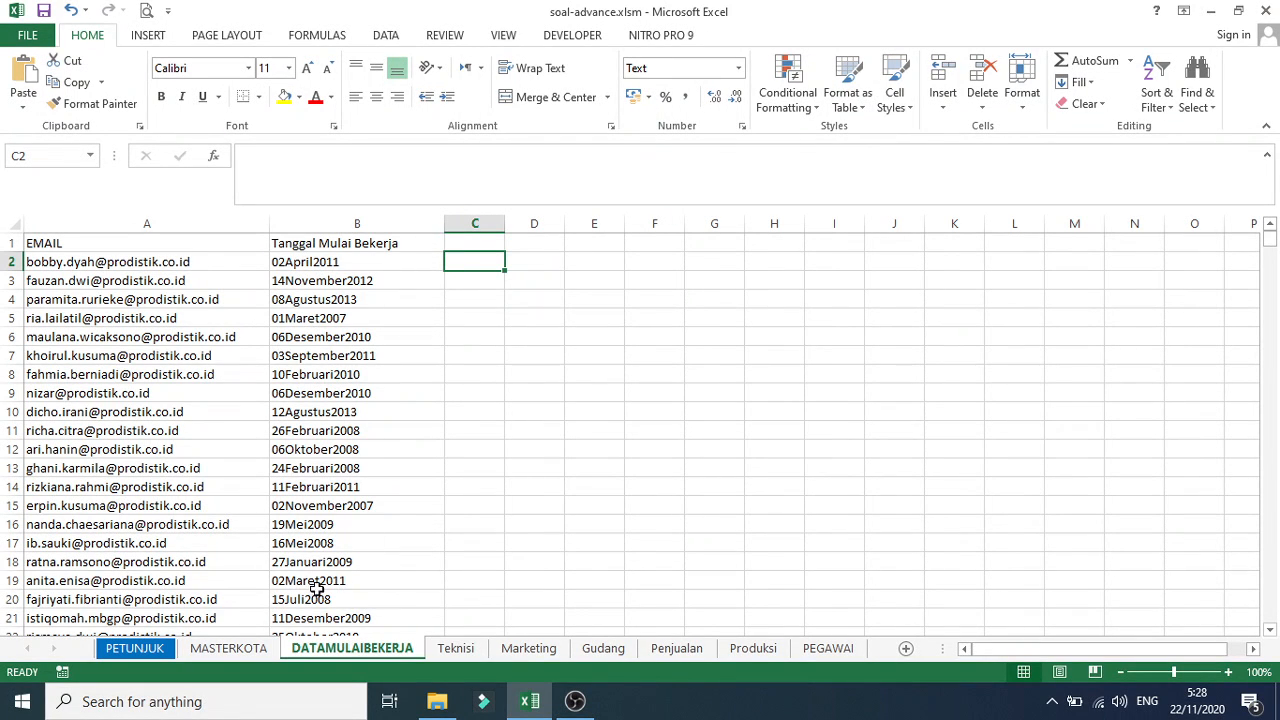
left_click(136, 648)
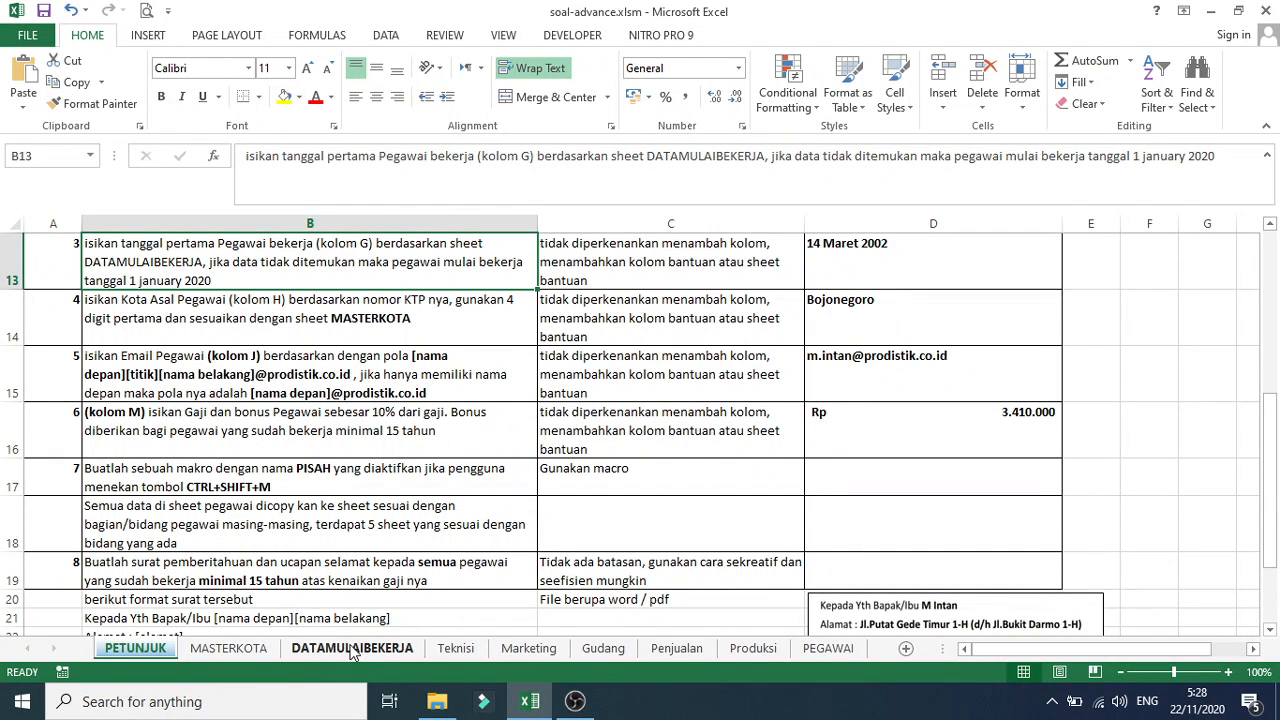
left_click(853, 651)
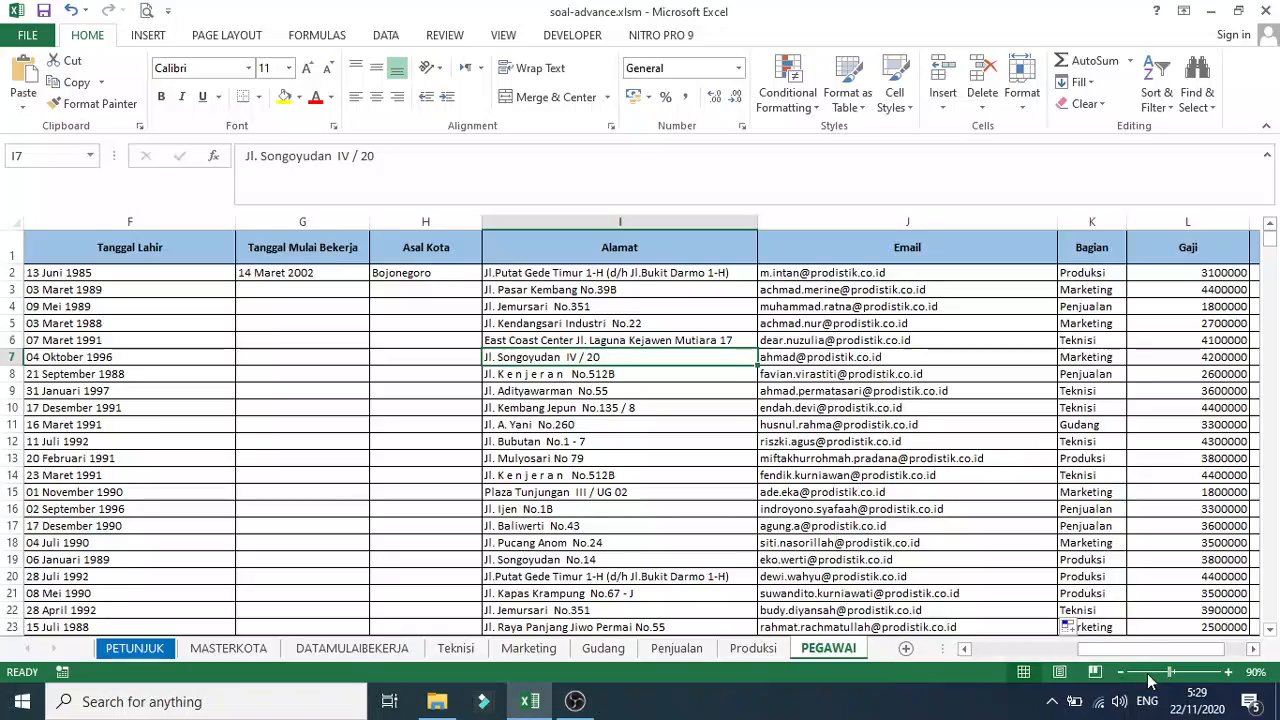
left_click_drag(1162, 649, 1062, 651)
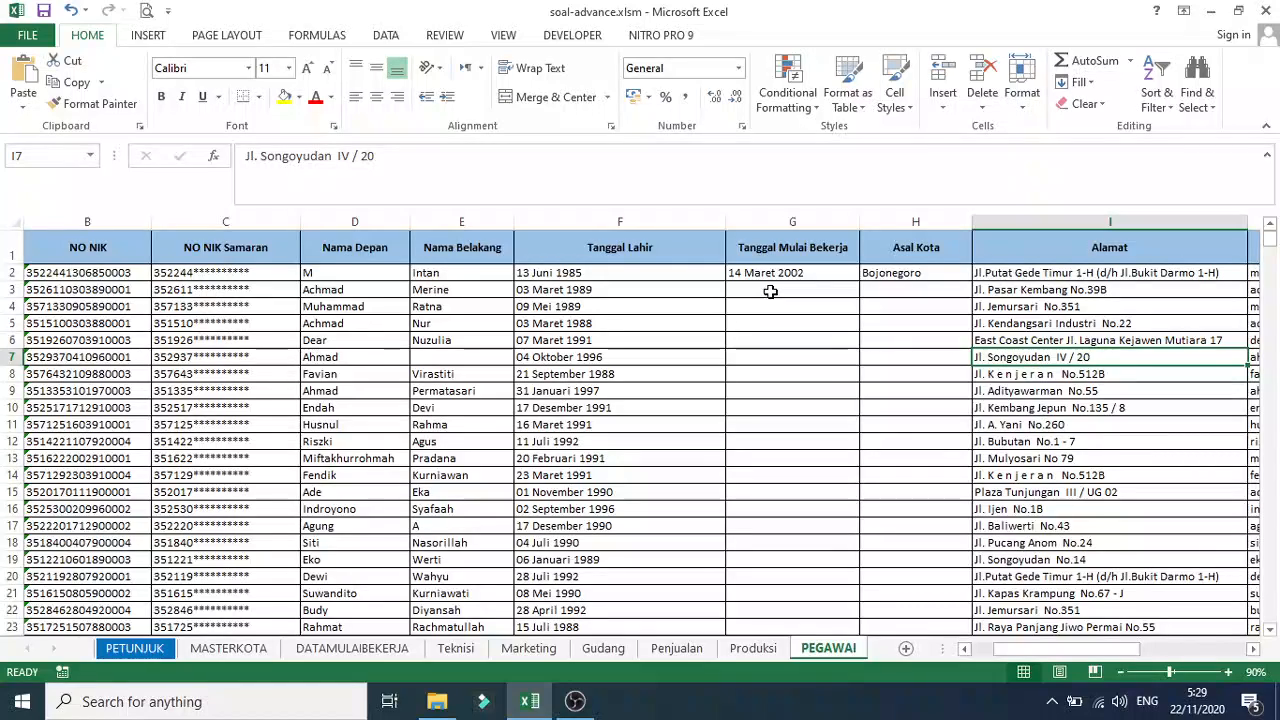
left_click(770, 291)
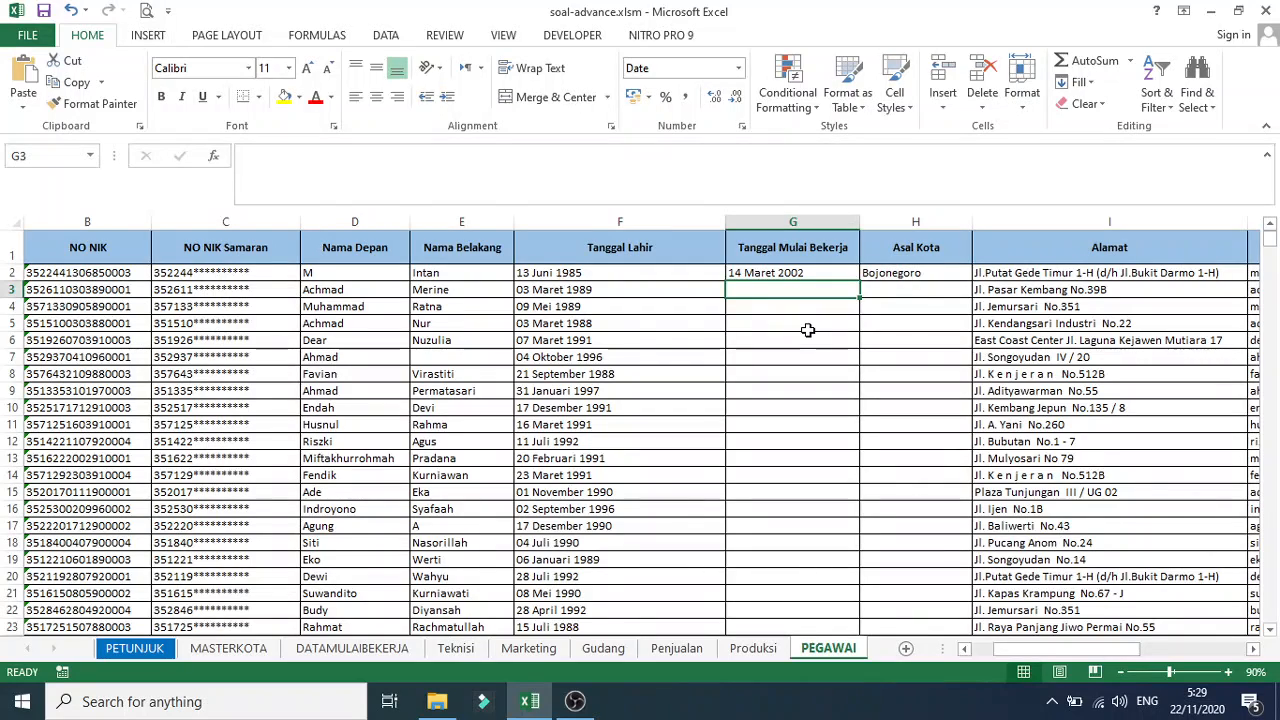
type("=v")
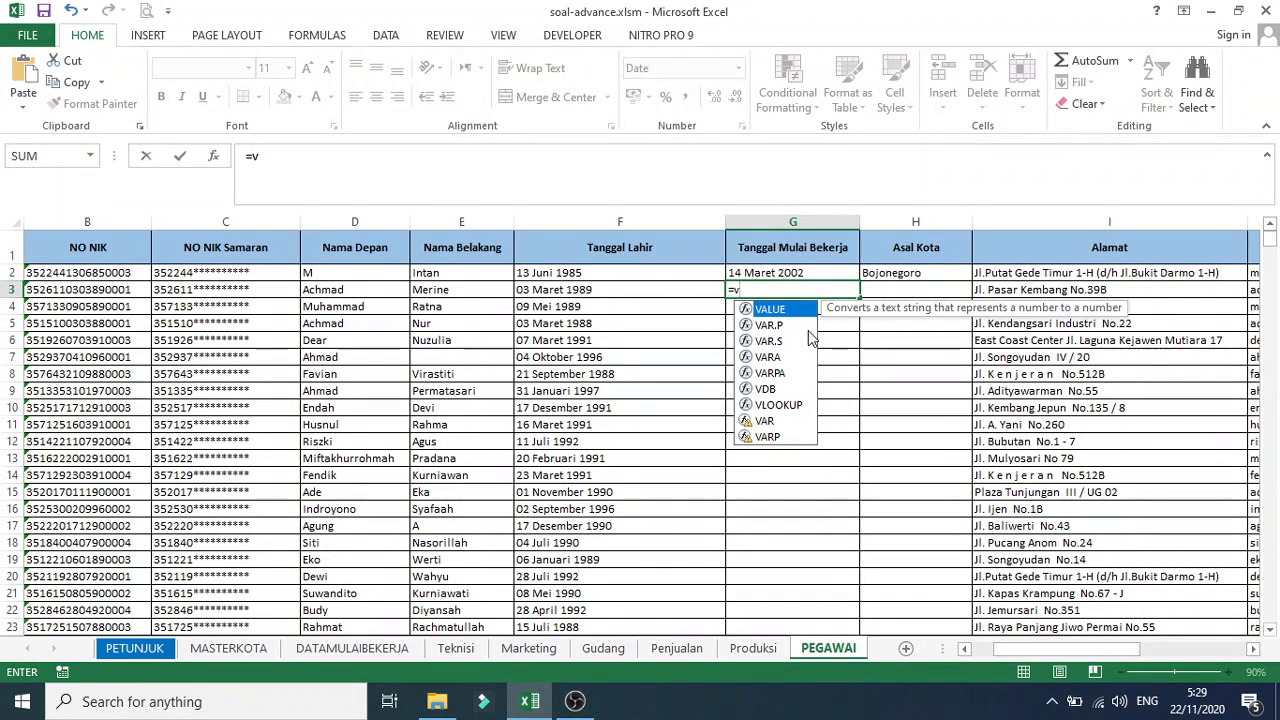
left_click(778, 405)
double_click(778, 405)
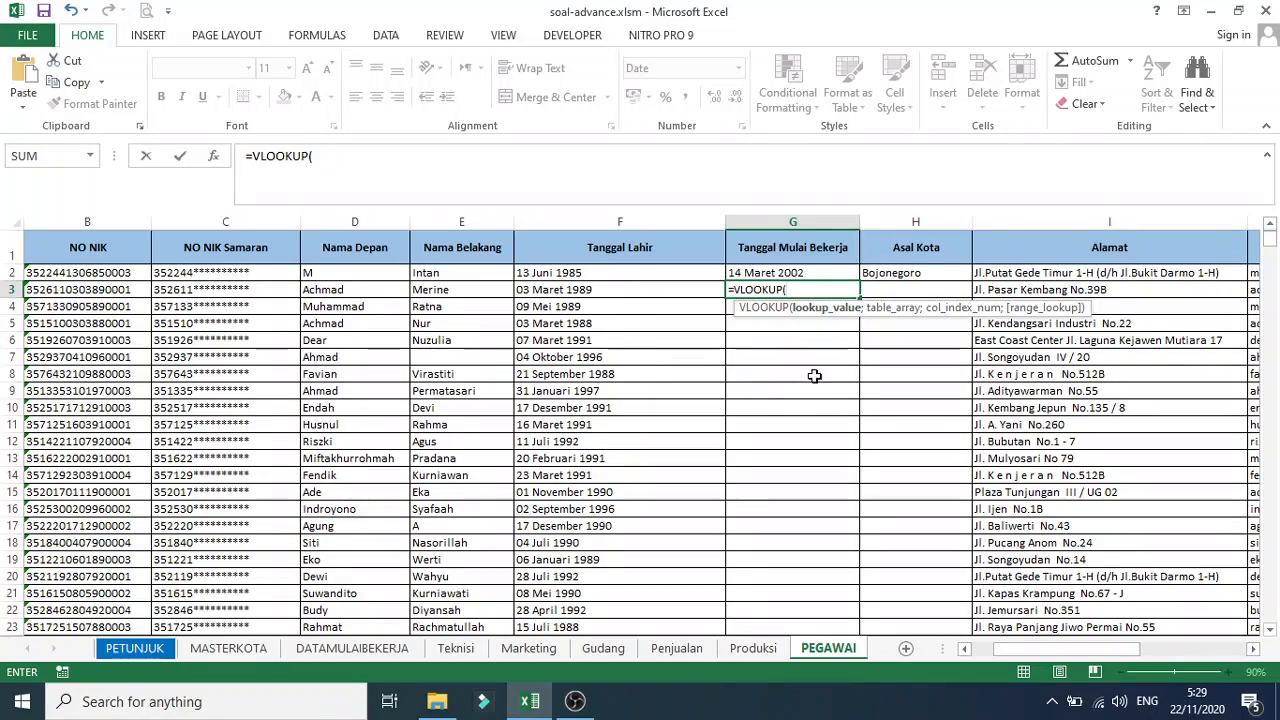
left_click_drag(1005, 645, 1128, 650)
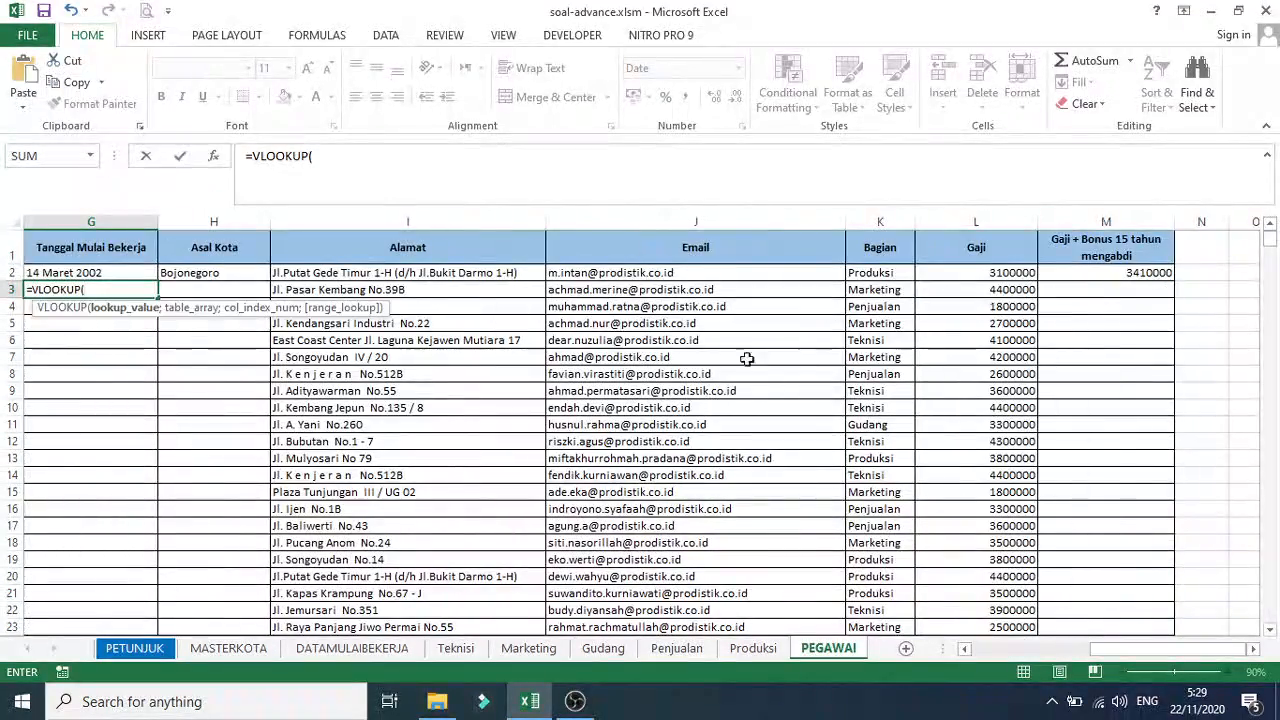
left_click(645, 291)
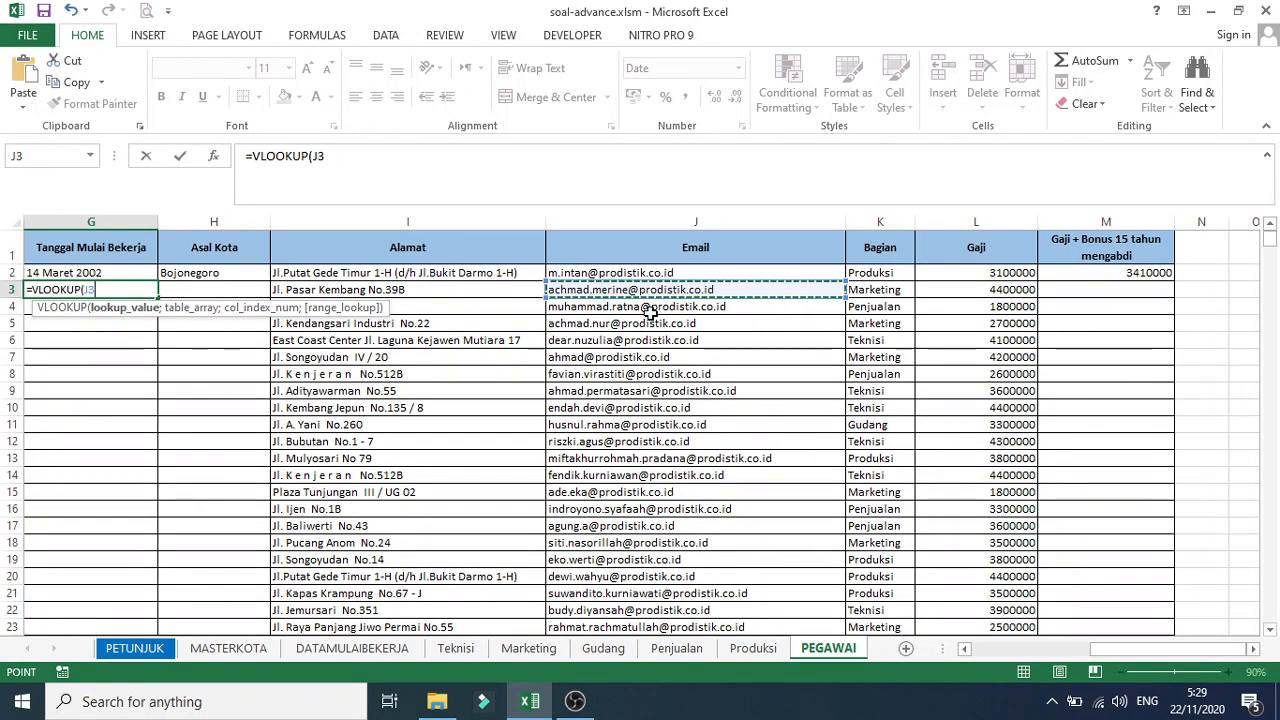
type(";")
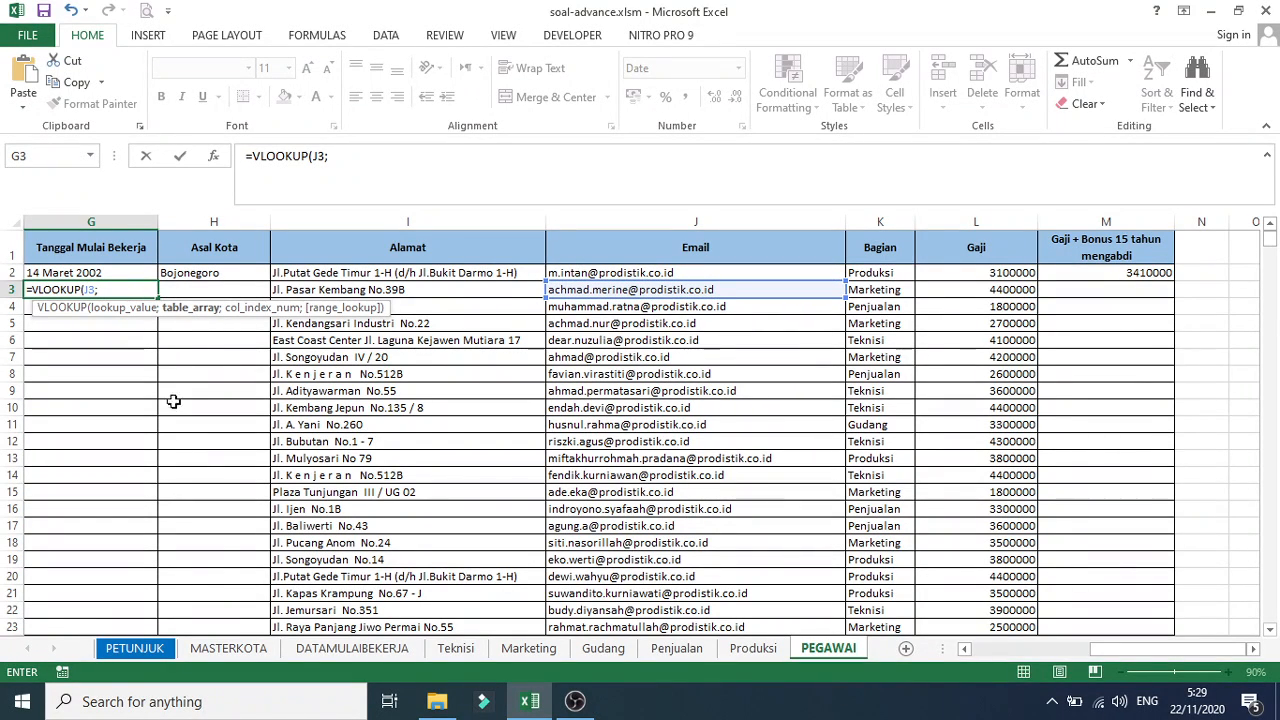
Set the VLOOKUP's table array to the absolute range DATAMULAIBEKERJA!$A$2:$B$1701
left_click(360, 650)
left_click_drag(62, 258, 354, 620)
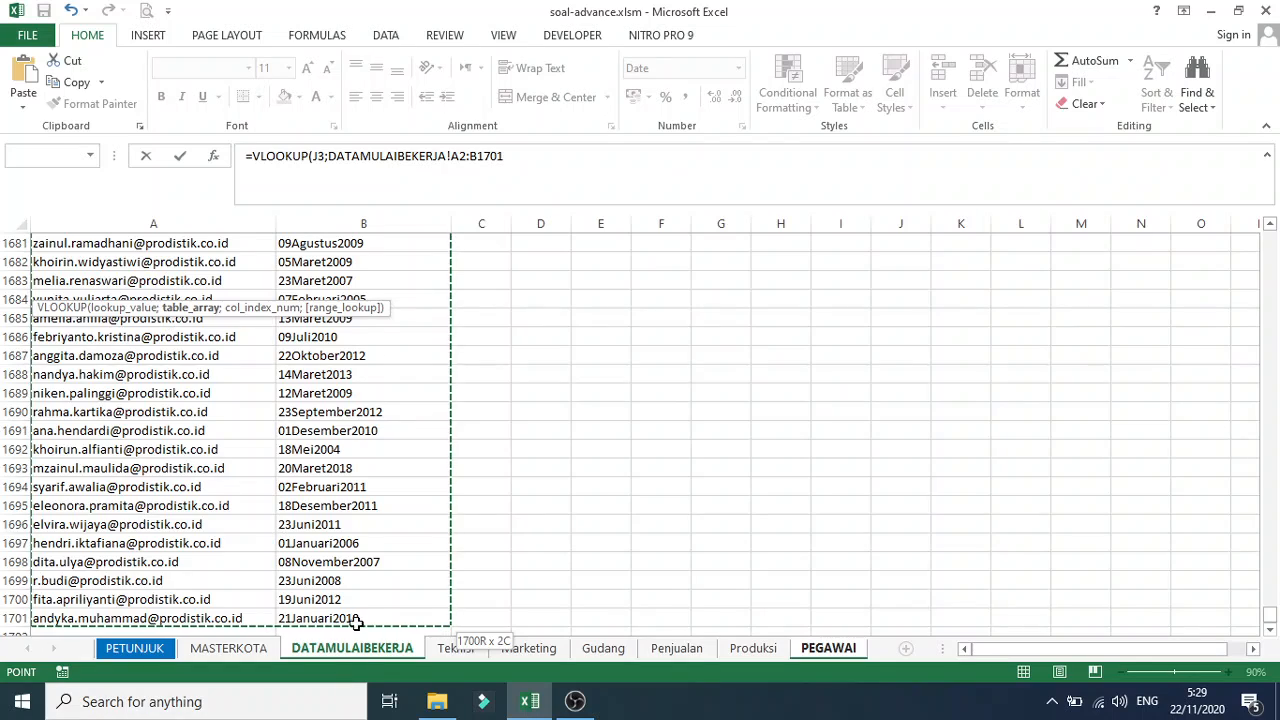
scroll(352, 620, "up", 3)
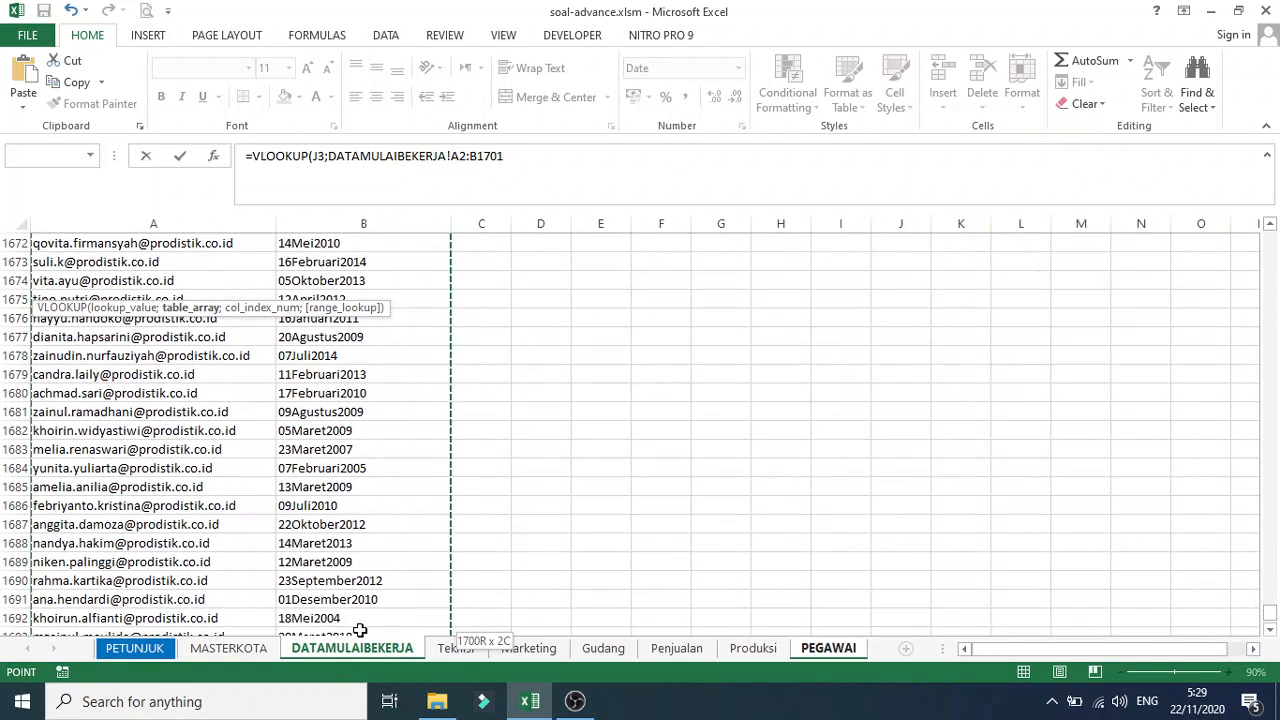
key("F4")
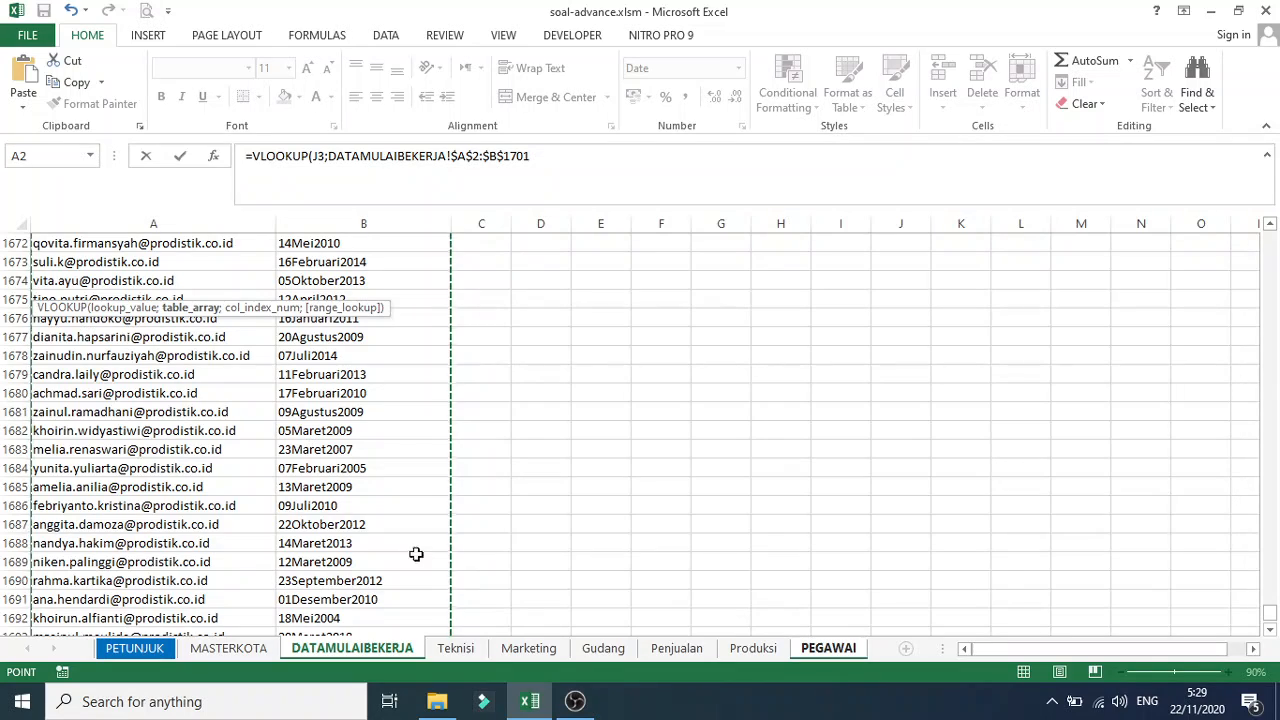
scroll(443, 544, "down", 4)
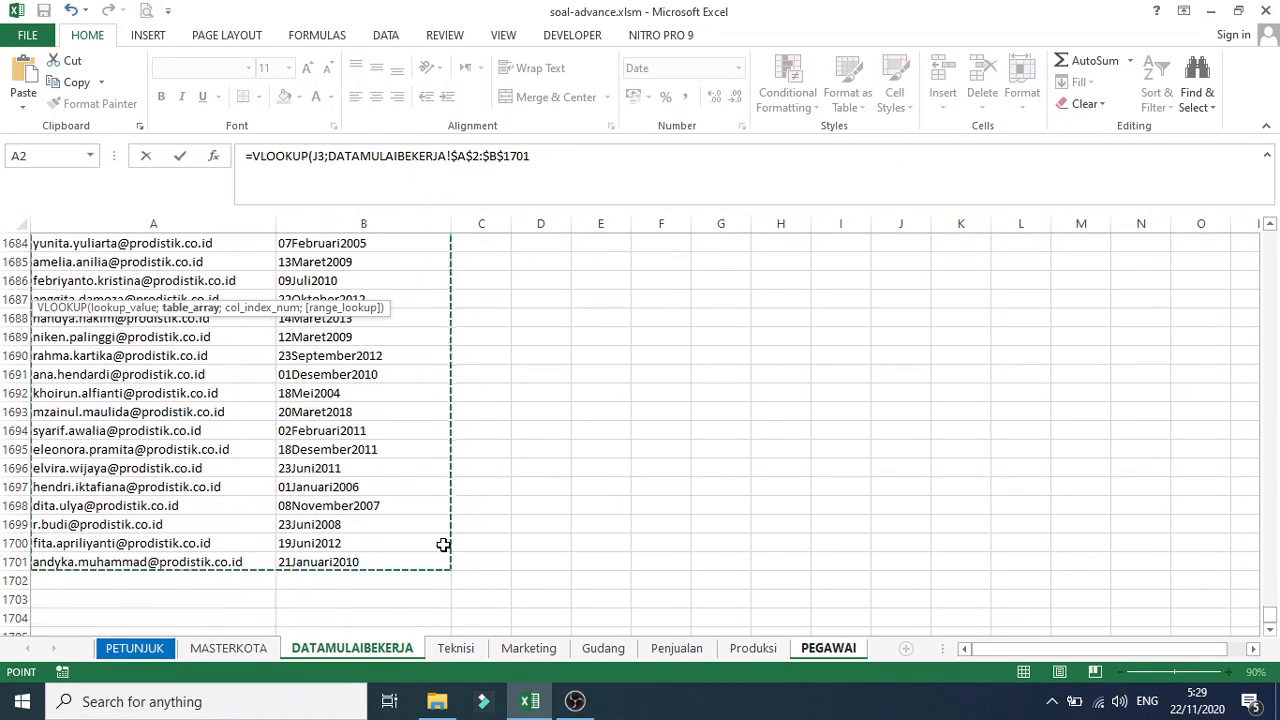
scroll(443, 544, "up", 4)
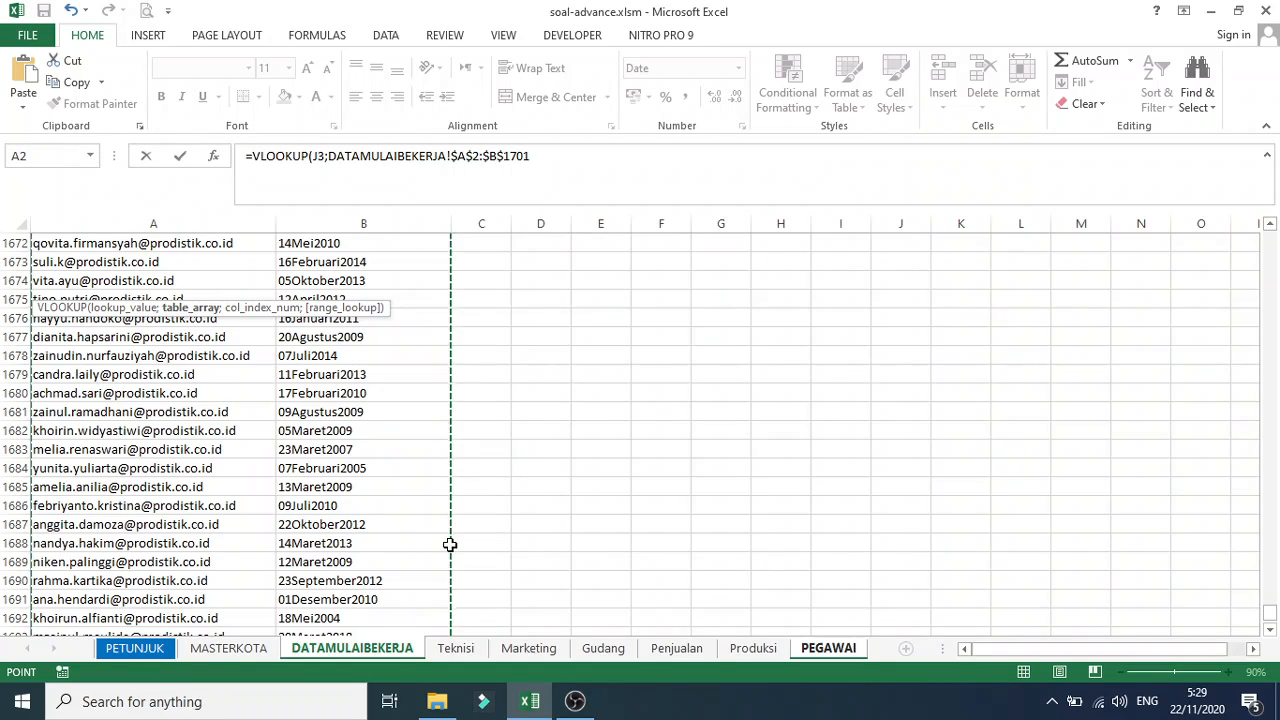
Finish G3's VLOOKUP with column index 2 and FALSE for an exact match, and enter it
type(";")
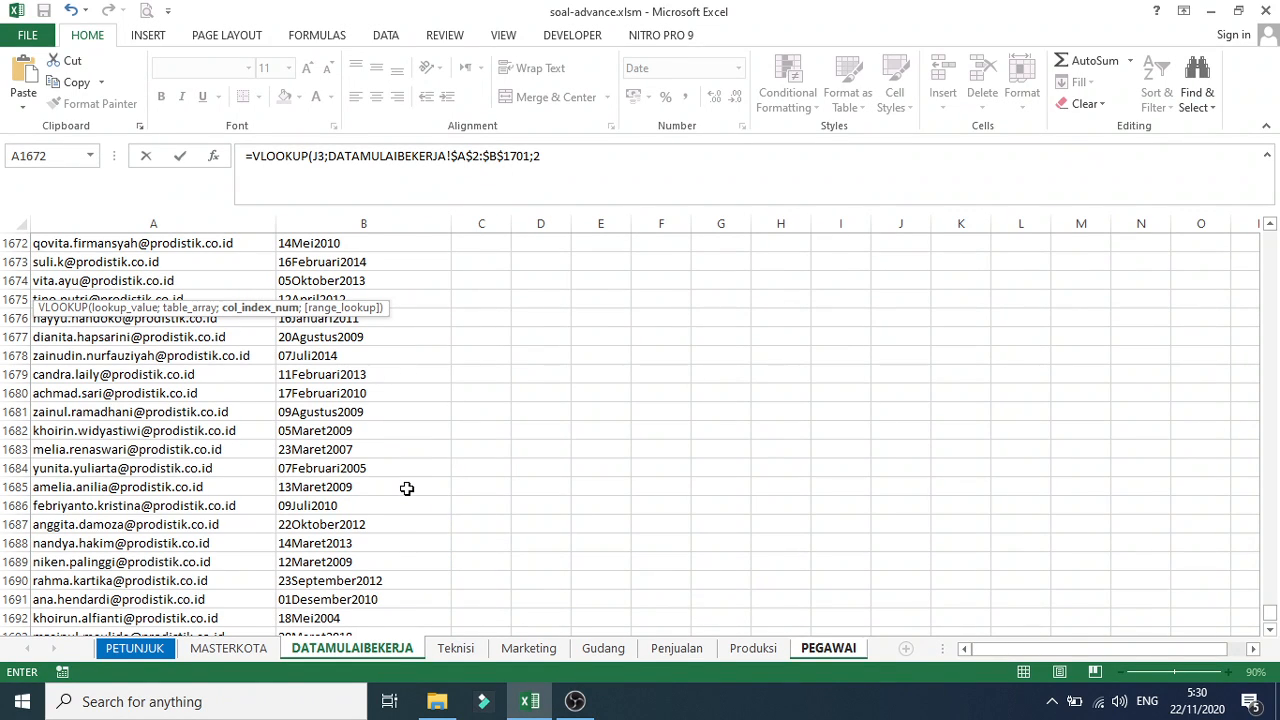
type("2;")
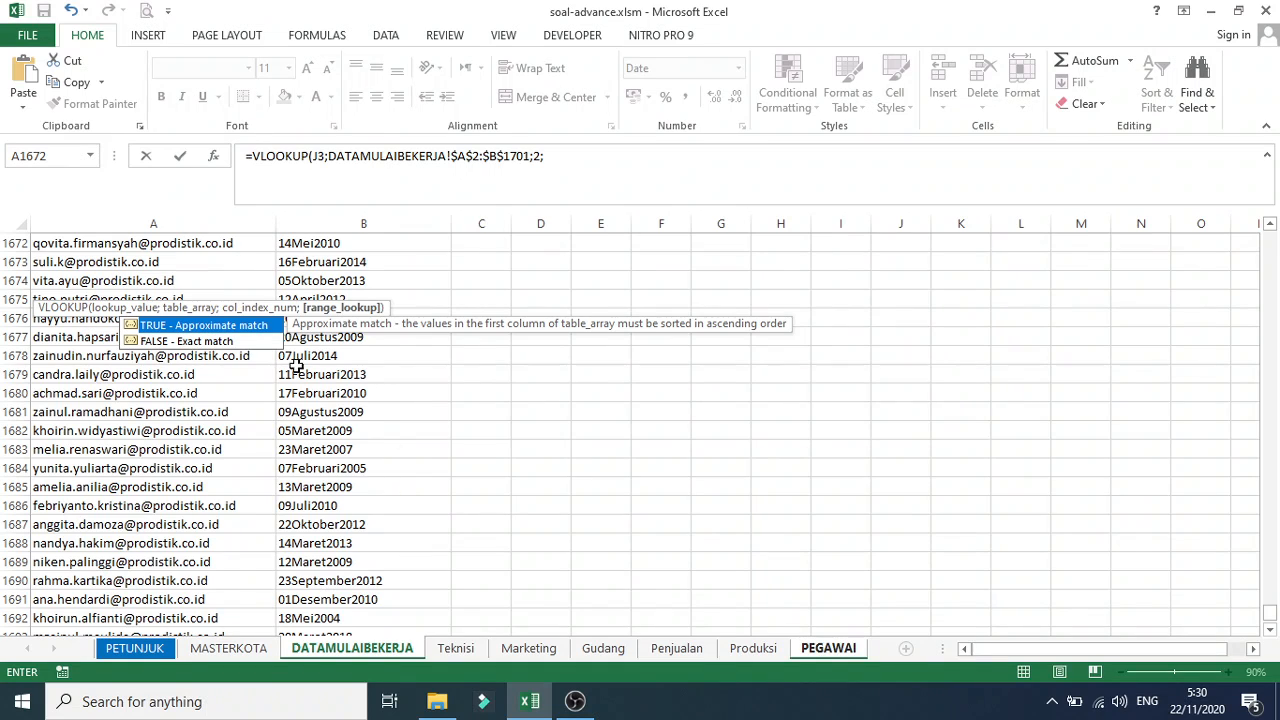
double_click(238, 342)
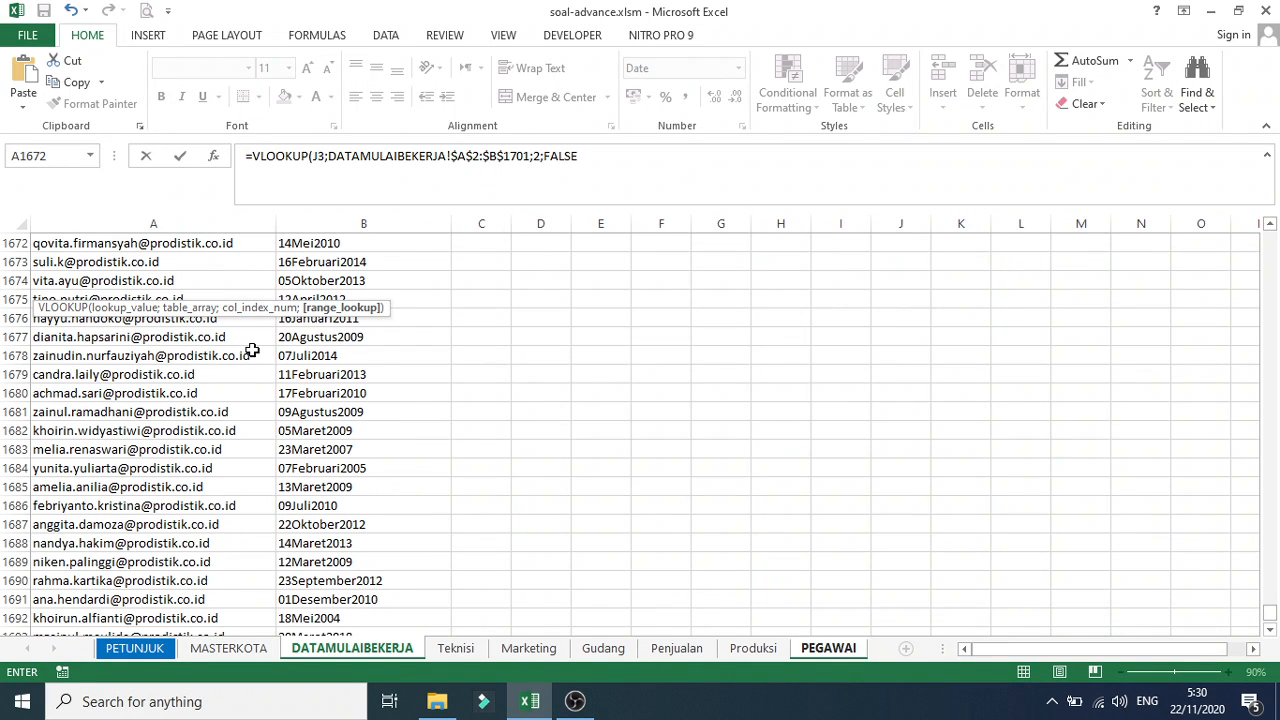
type(")")
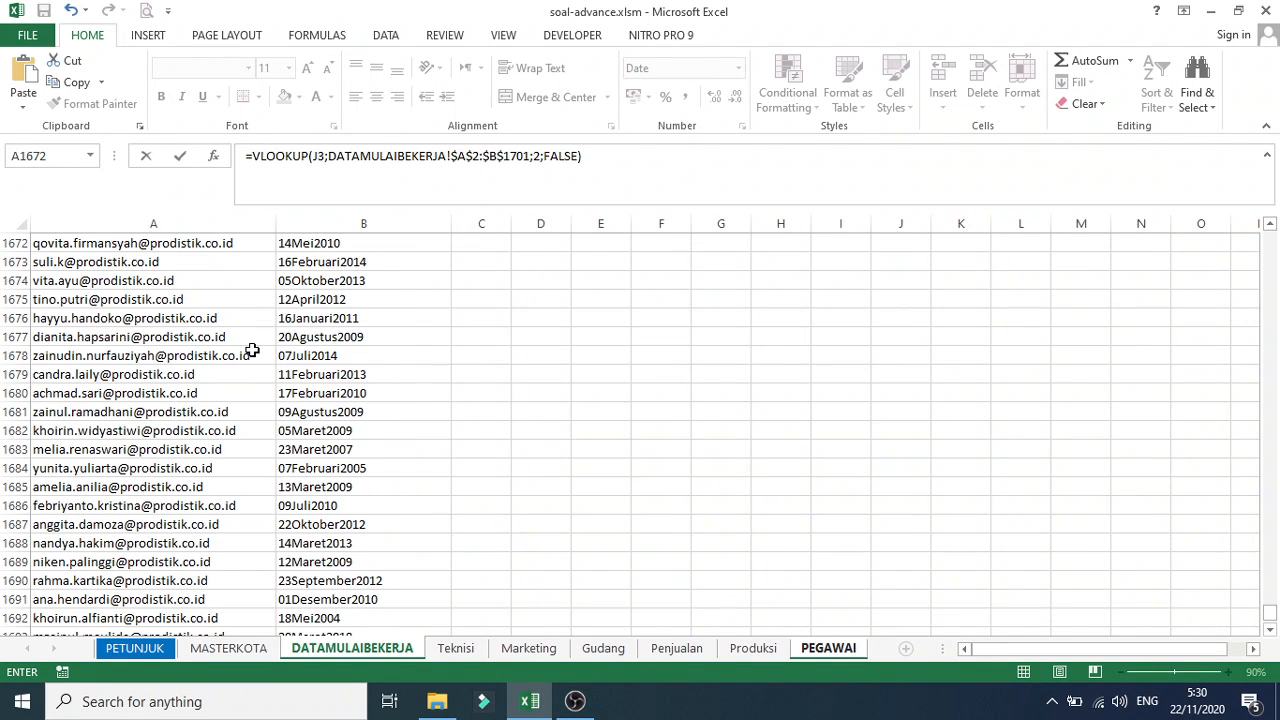
key("Return")
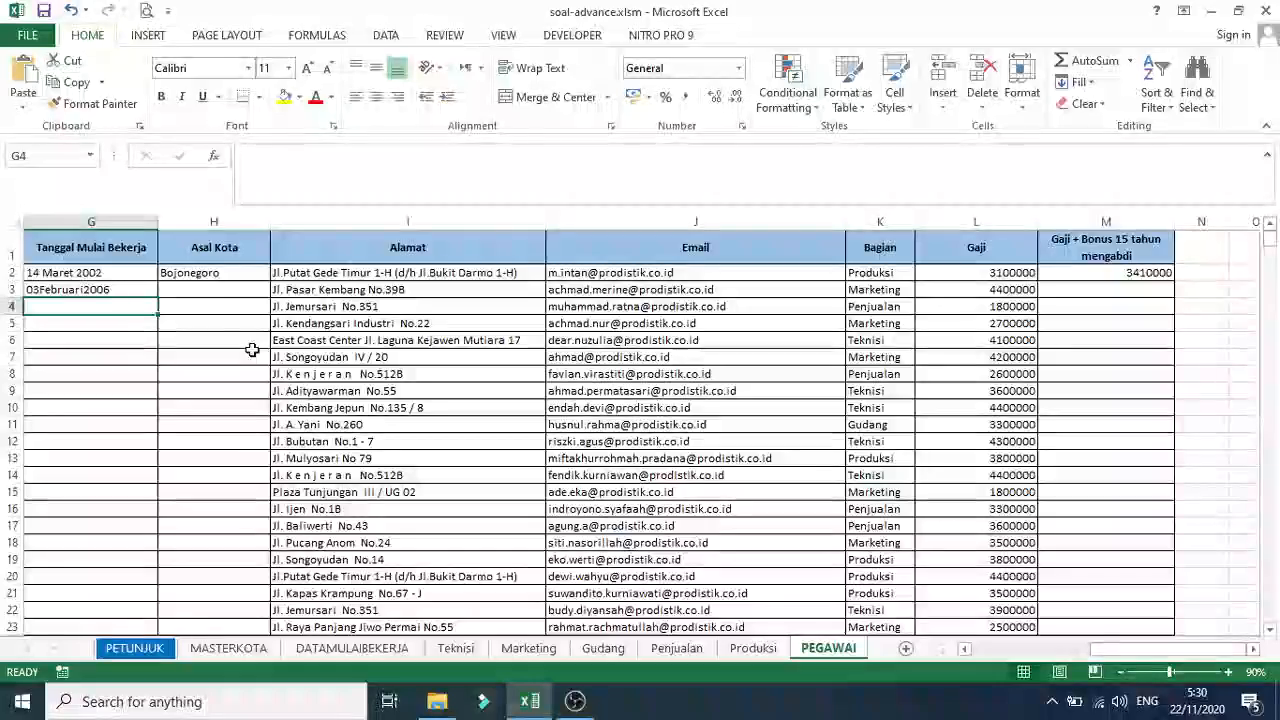
Fill G3's VLOOKUP down the Tanggal Mulai Bekerja column and look through the filled rows
left_click_drag(1143, 650, 1078, 655)
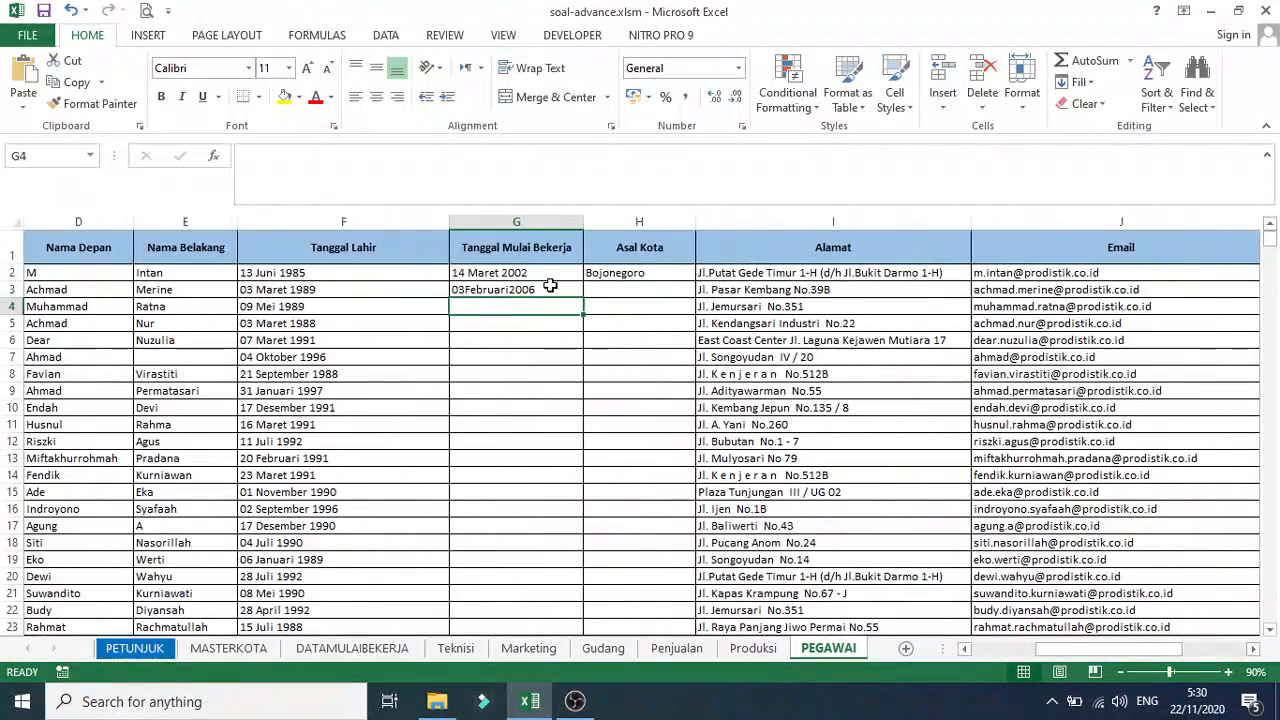
left_click(564, 292)
double_click(582, 297)
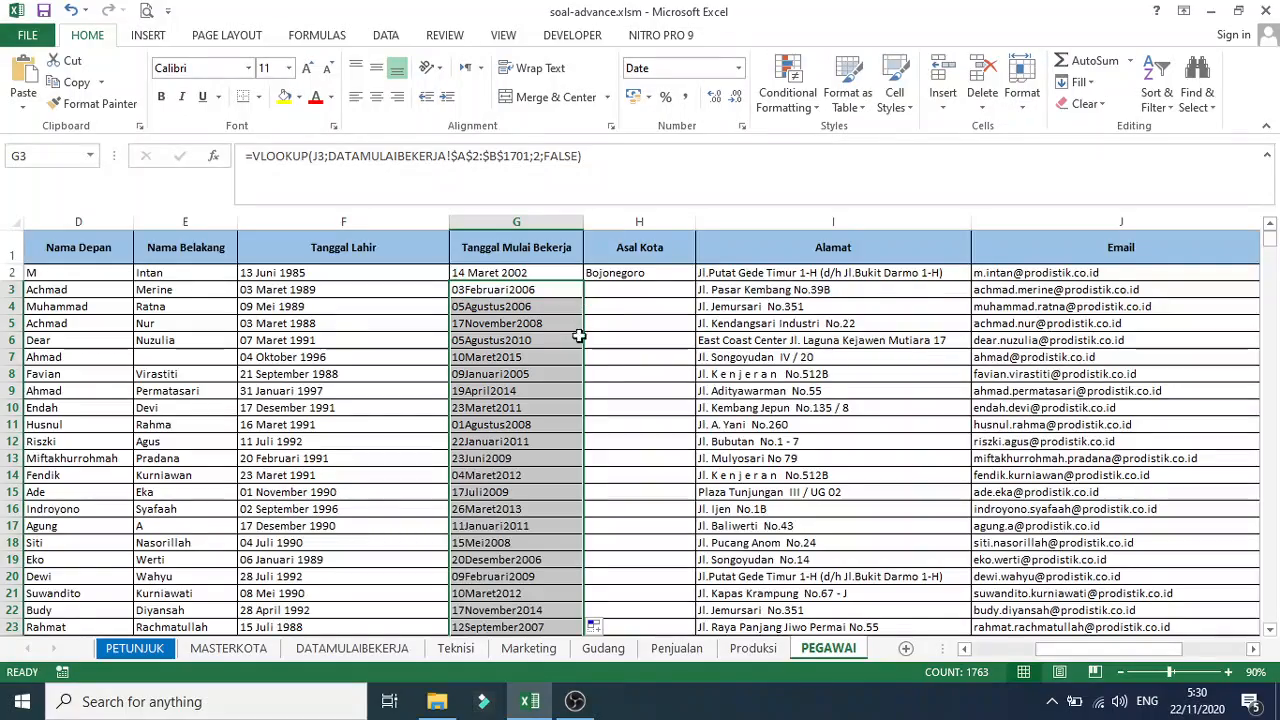
scroll(572, 398, "down", 1)
scroll(572, 398, "down", 20)
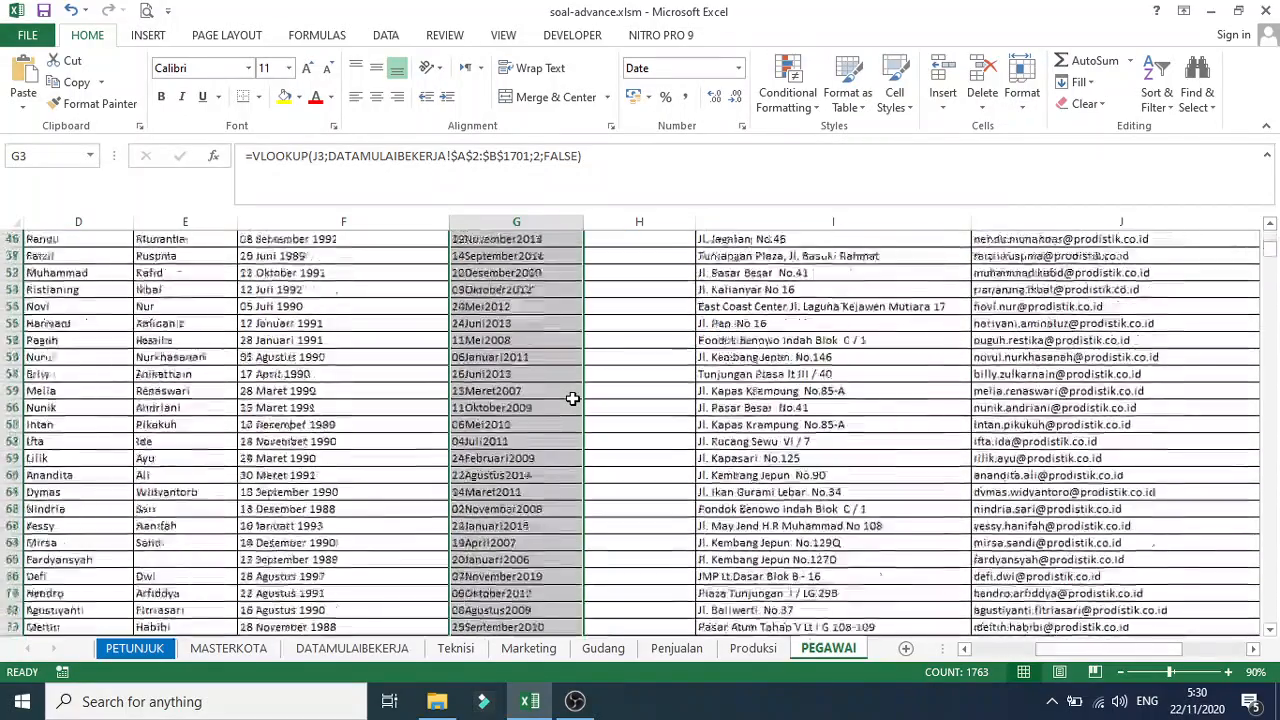
Examine the unmatched start-date rows in PEGAWAI, such as G91, and read the PETUNJUK rule for employees missing from DATAMULAIBEKERJA
scroll(572, 398, "down", 5)
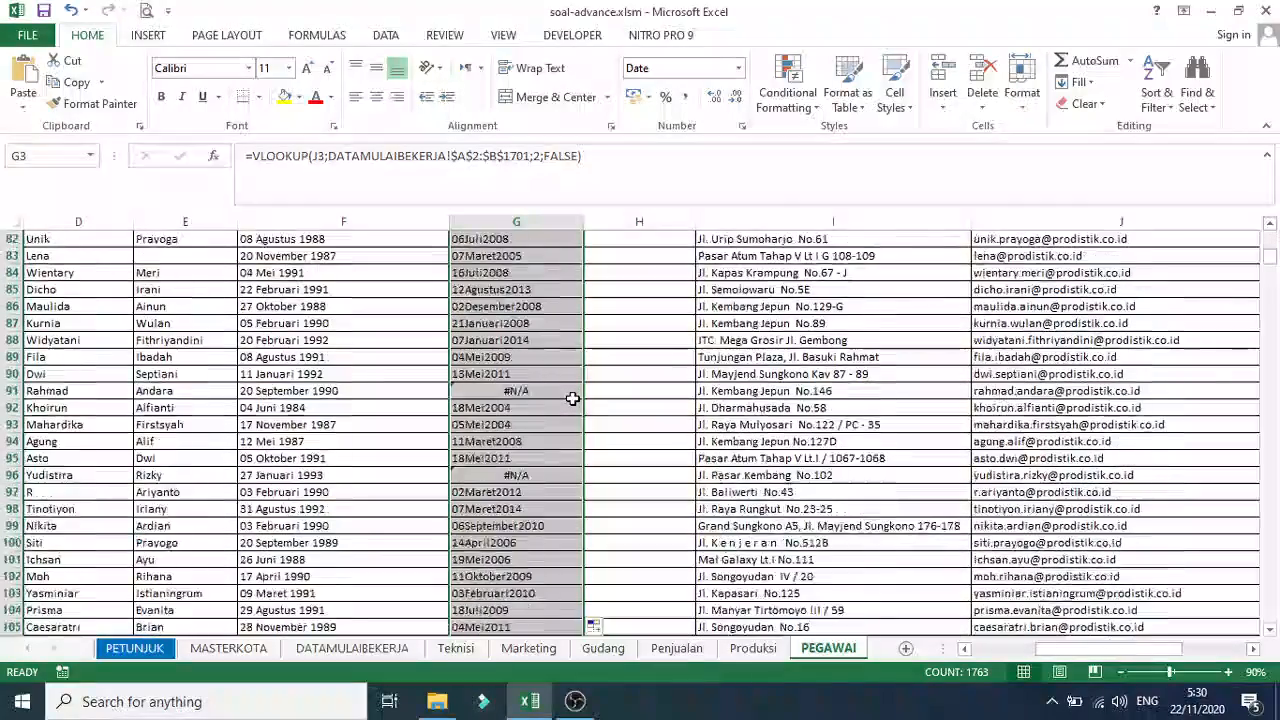
left_click(509, 393)
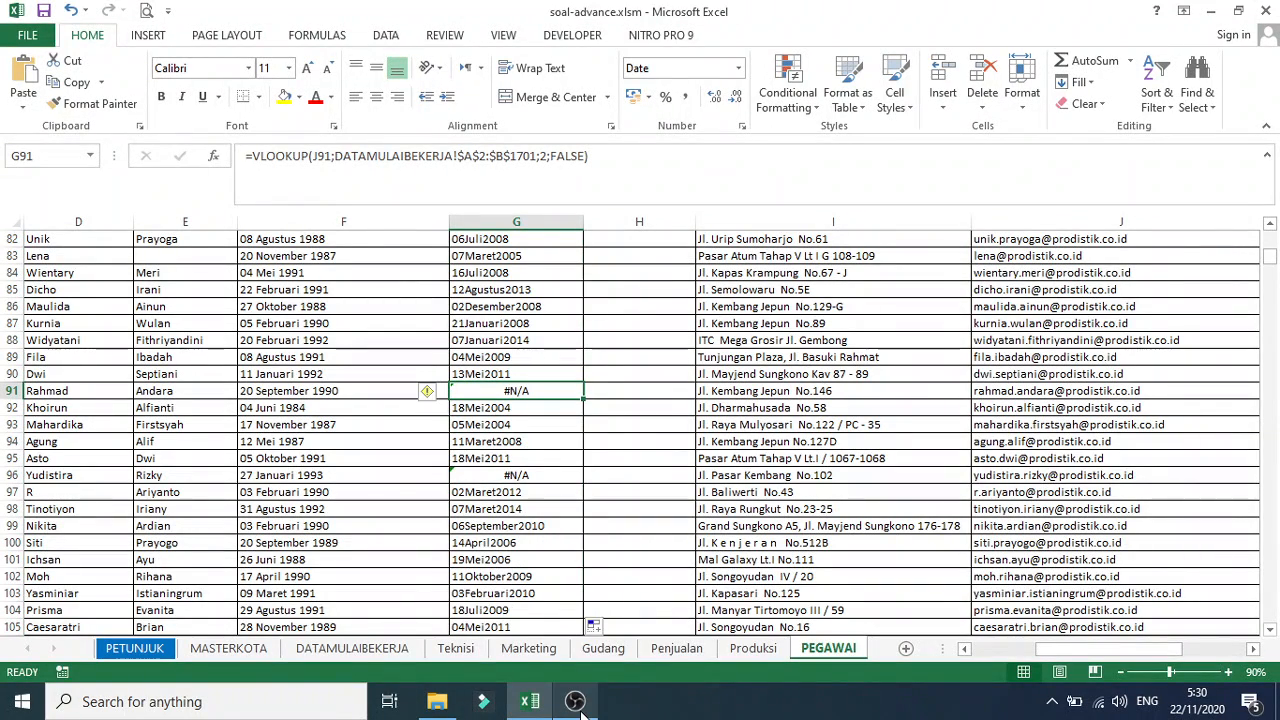
mouse_move(520, 710)
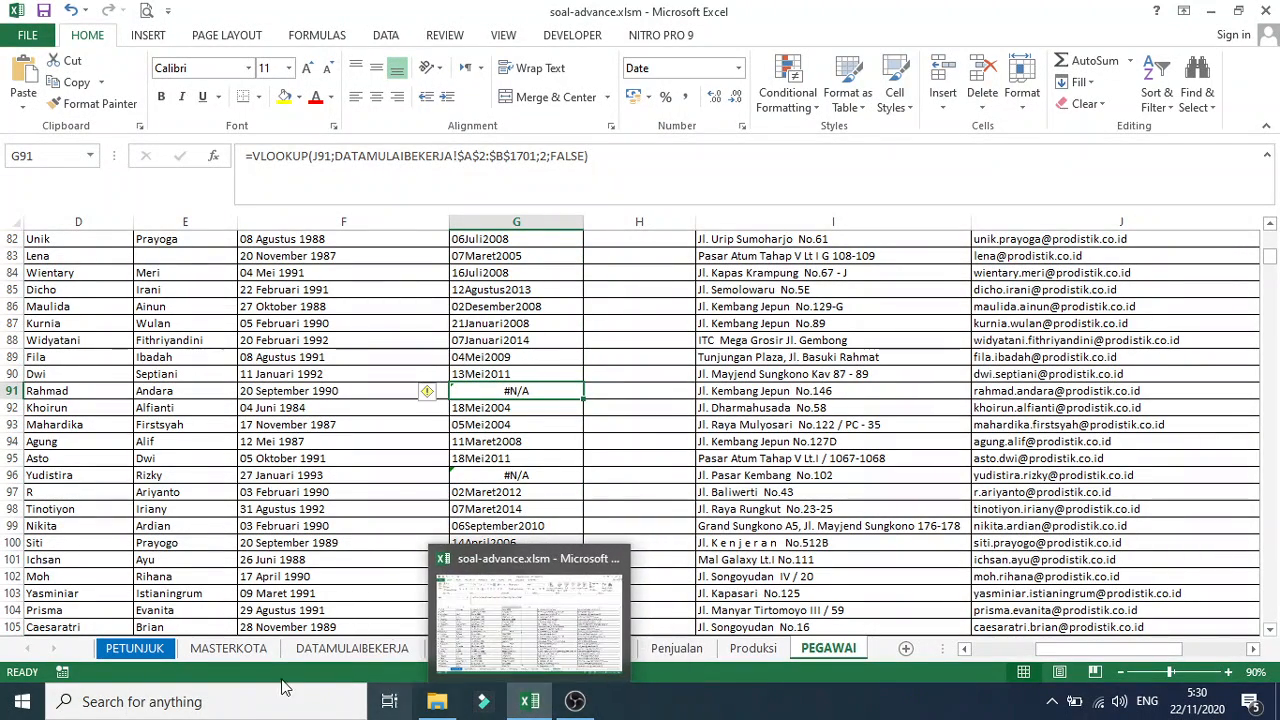
left_click(134, 648)
scroll(178, 411, "down", 1)
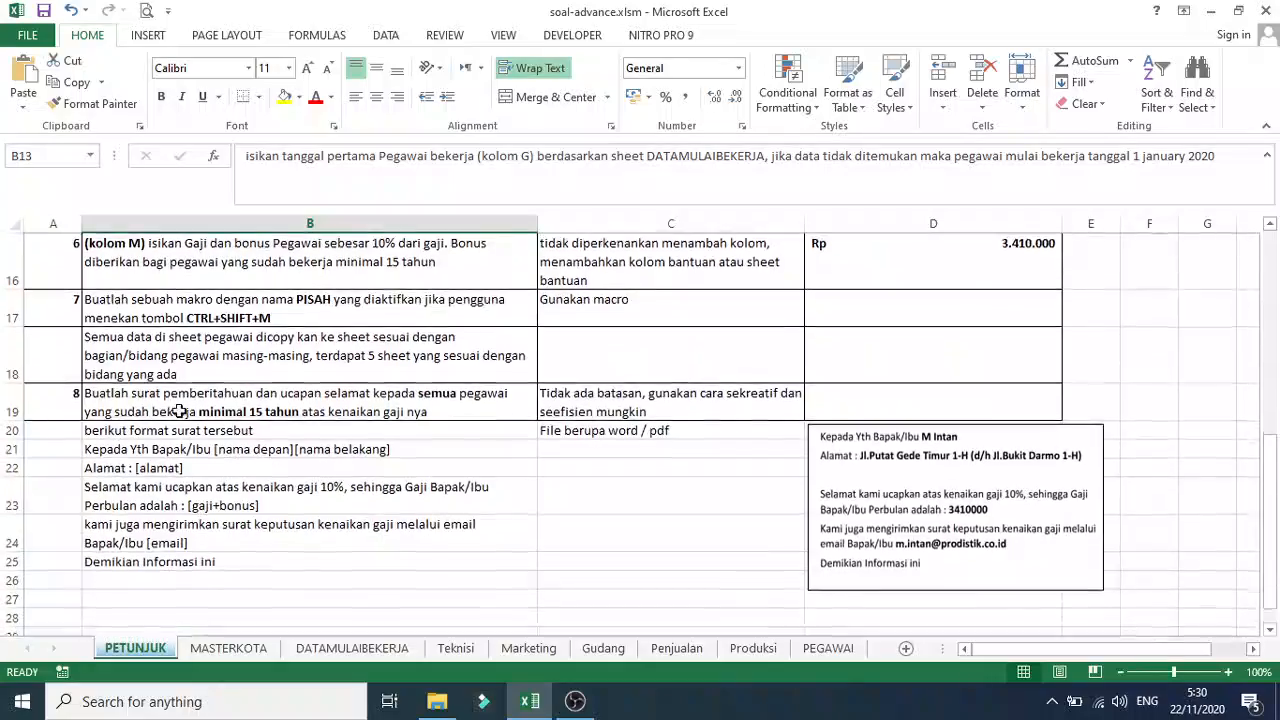
scroll(178, 411, "up", 2)
scroll(178, 411, "up", 1)
scroll(178, 411, "down", 2)
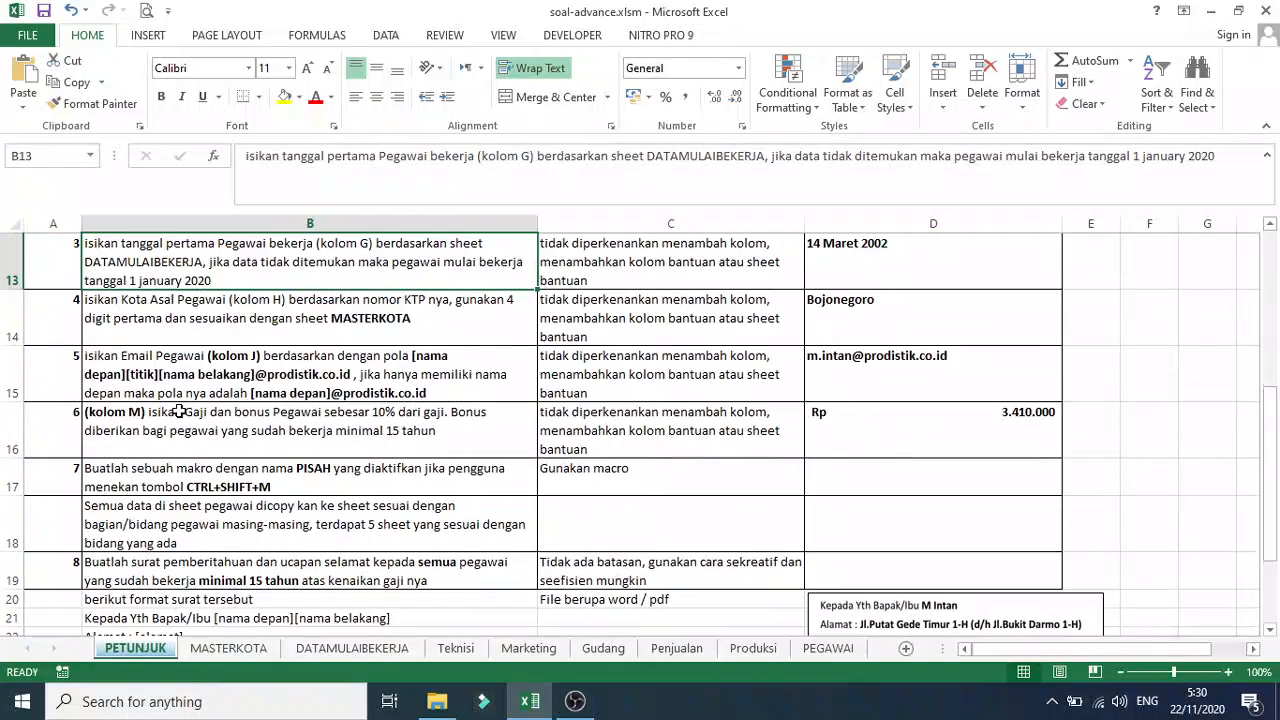
scroll(98, 330, "up", 1)
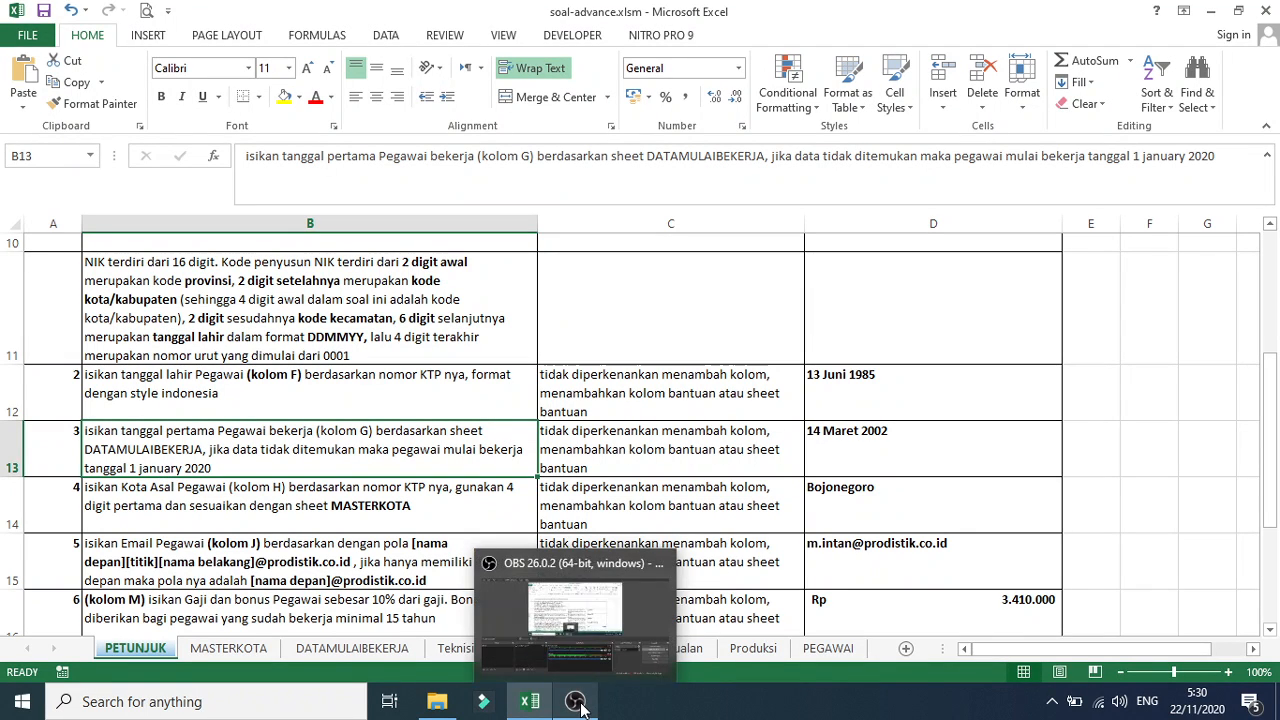
mouse_move(520, 707)
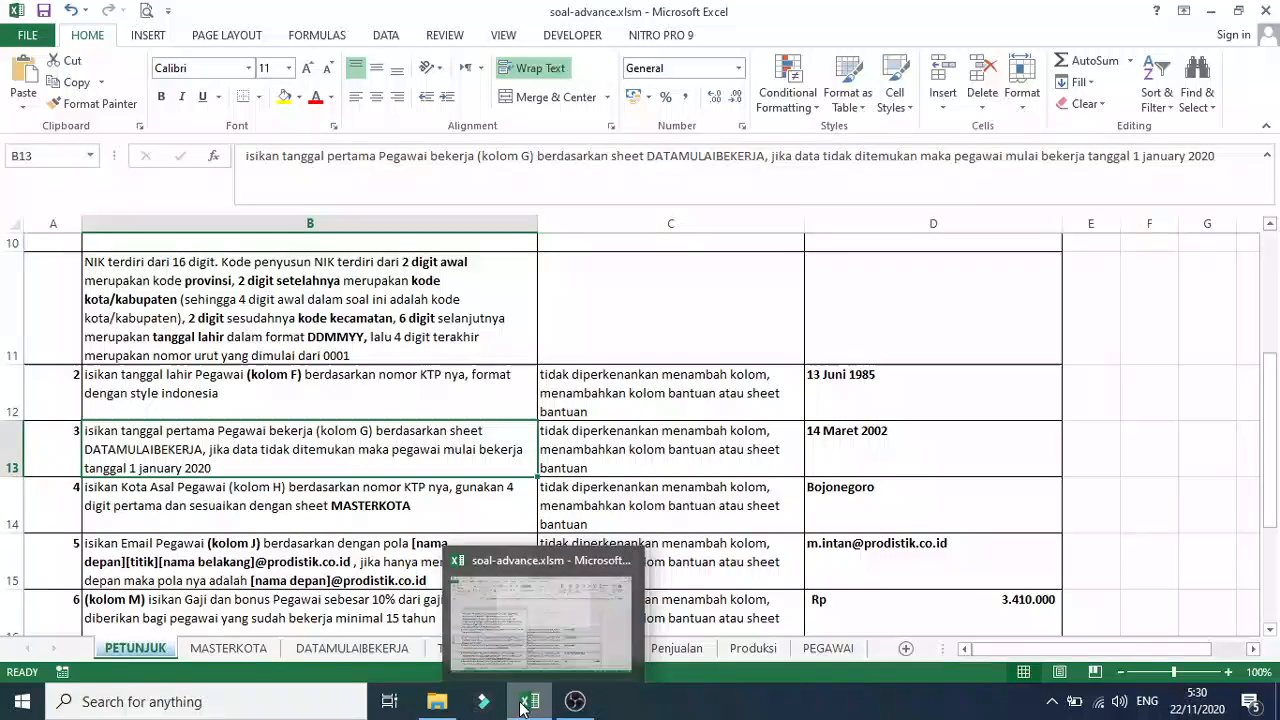
Return to PEGAWAI and look through the Tanggal Mulai Bekerja column for rows whose lookup finds no match
left_click(834, 649)
scroll(484, 441, "up", 8)
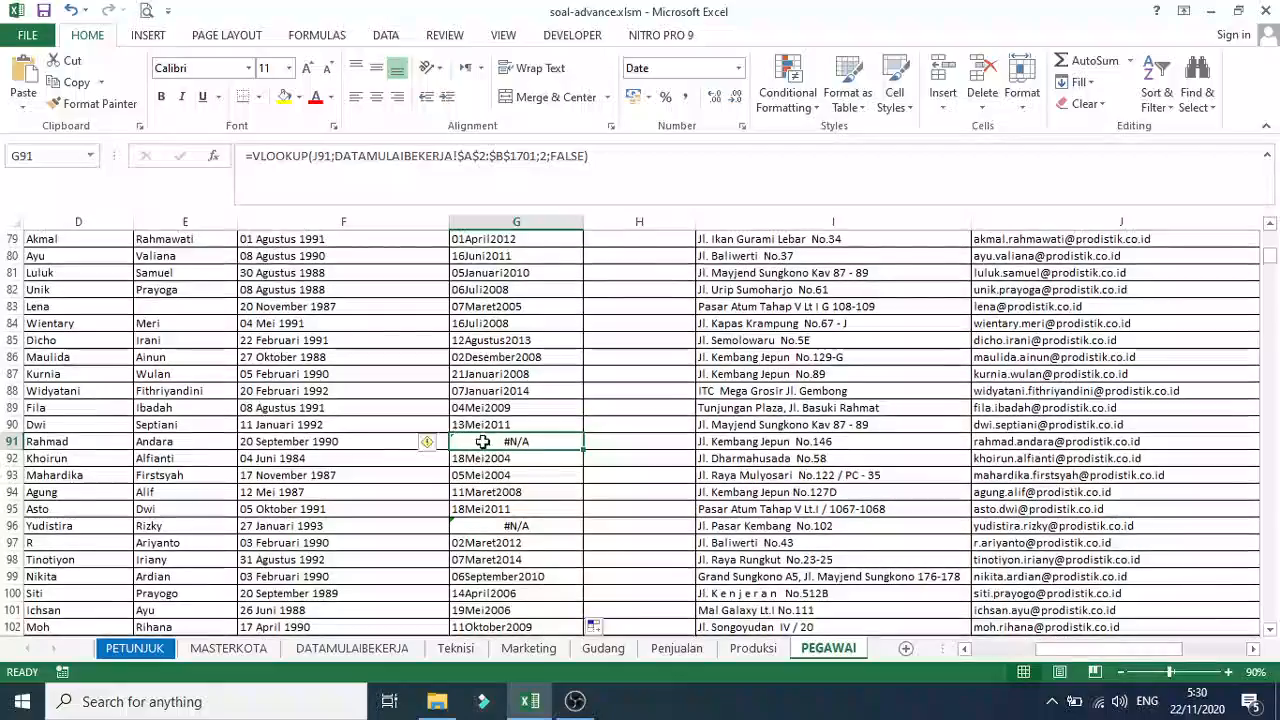
scroll(484, 441, "up", 19)
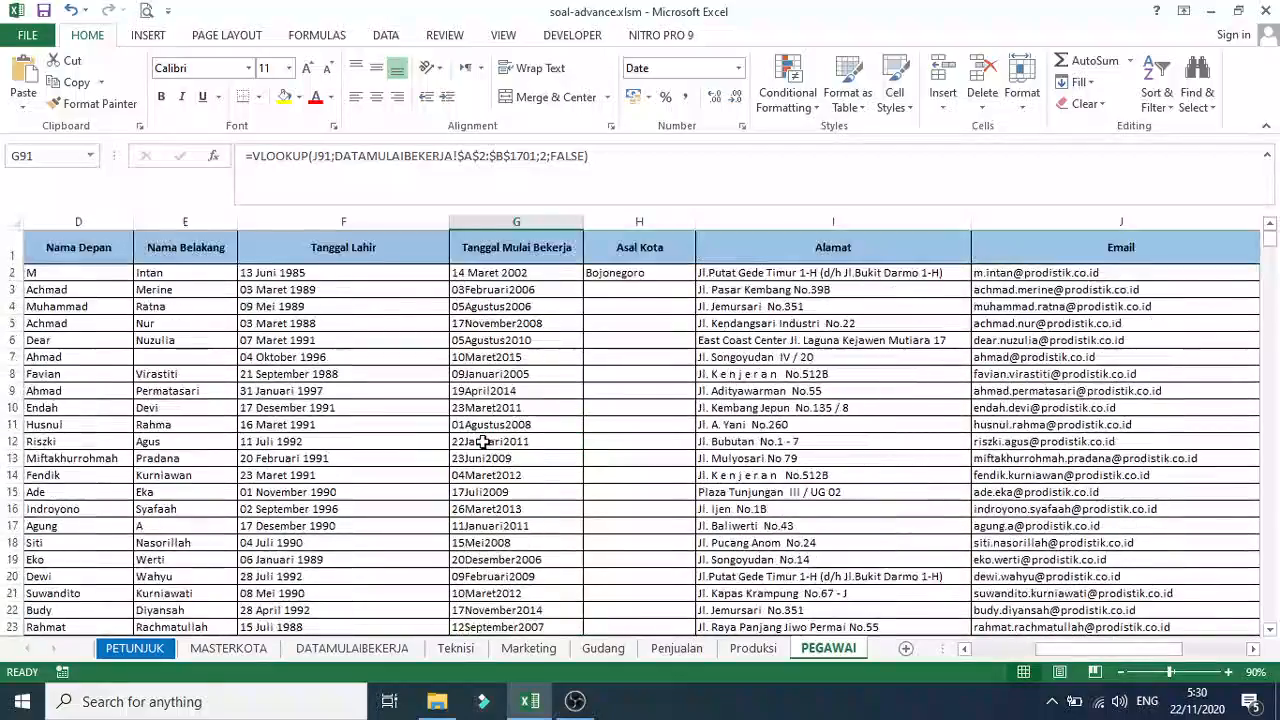
scroll(490, 348, "down", 20)
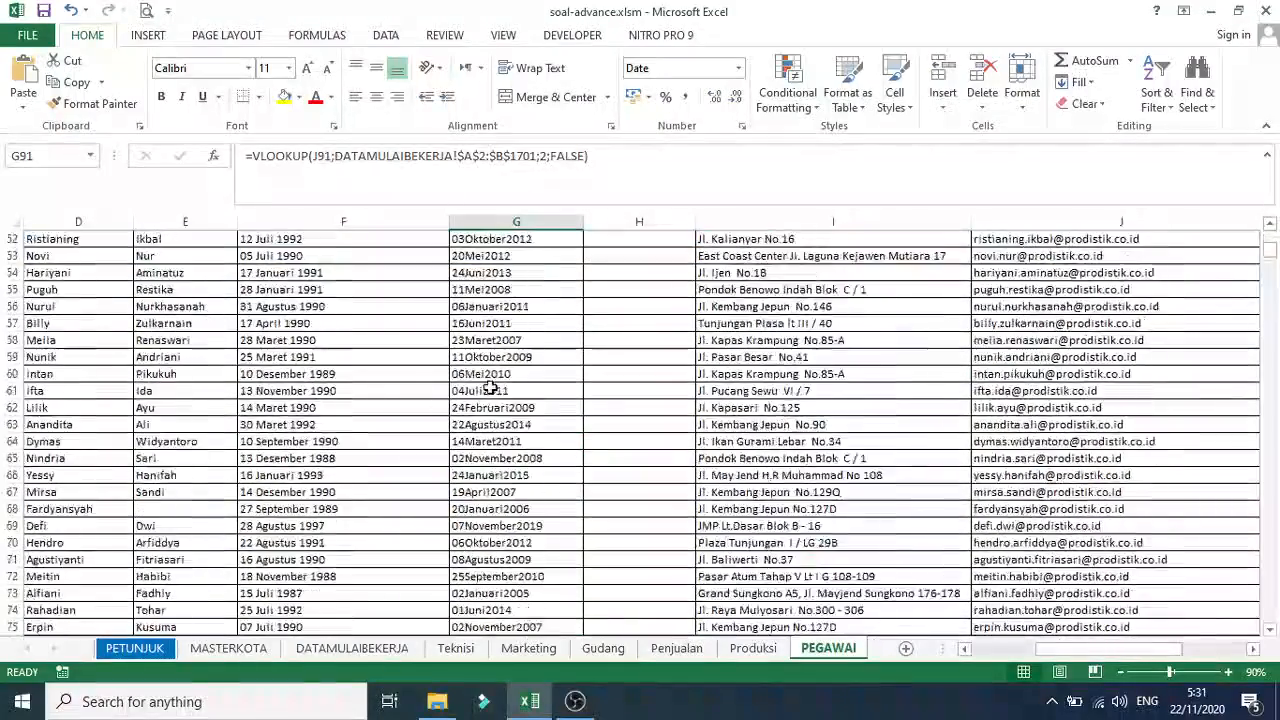
scroll(490, 390, "down", 9)
scroll(486, 329, "up", 2)
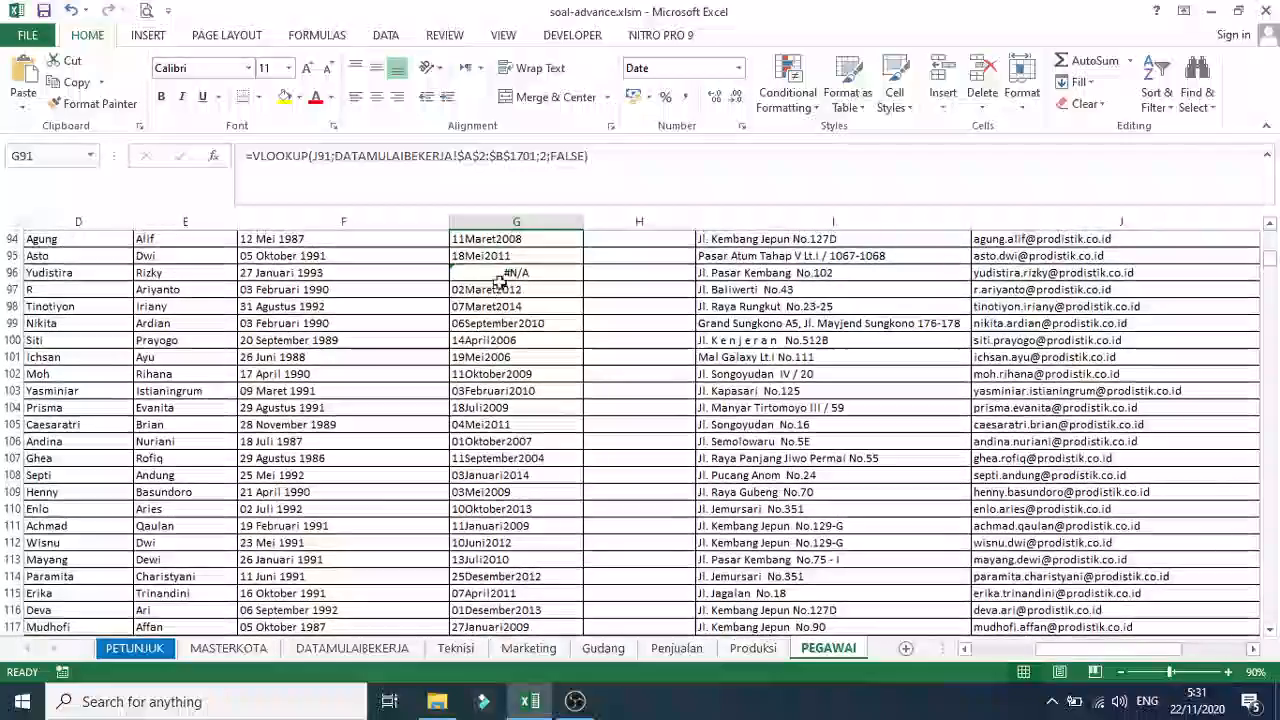
scroll(520, 300, "up", 20)
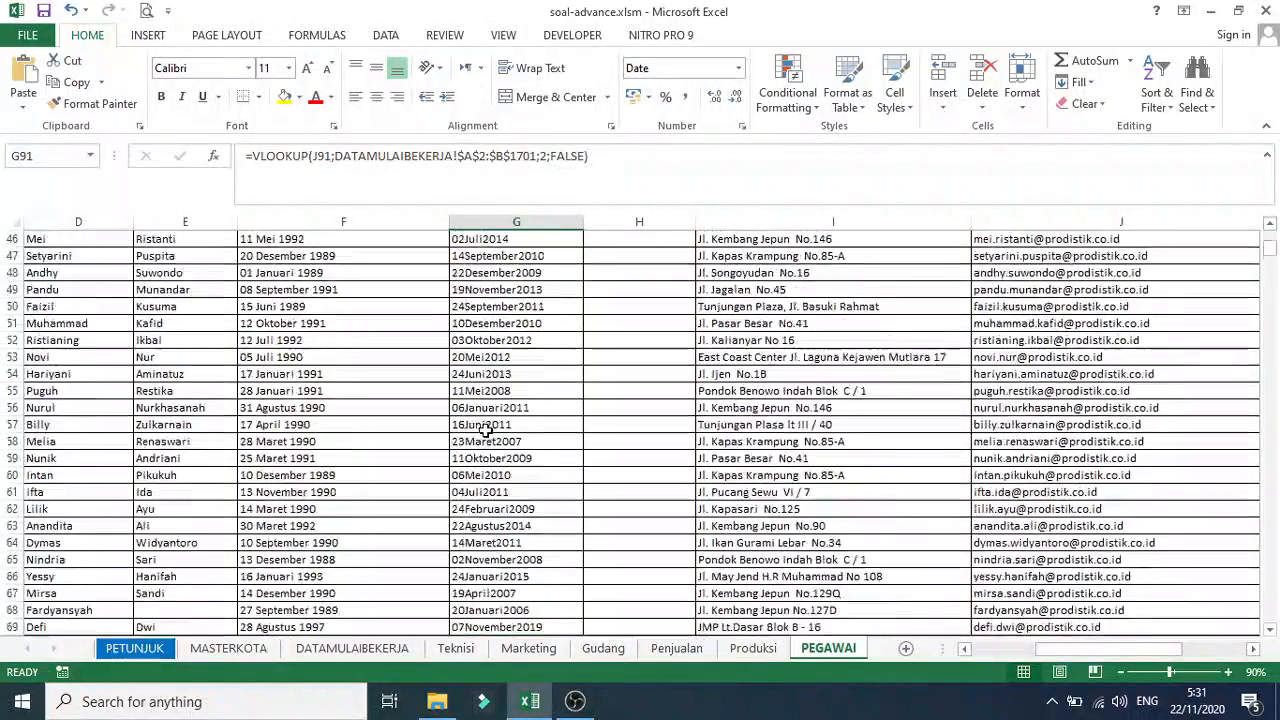
scroll(485, 428, "up", 9)
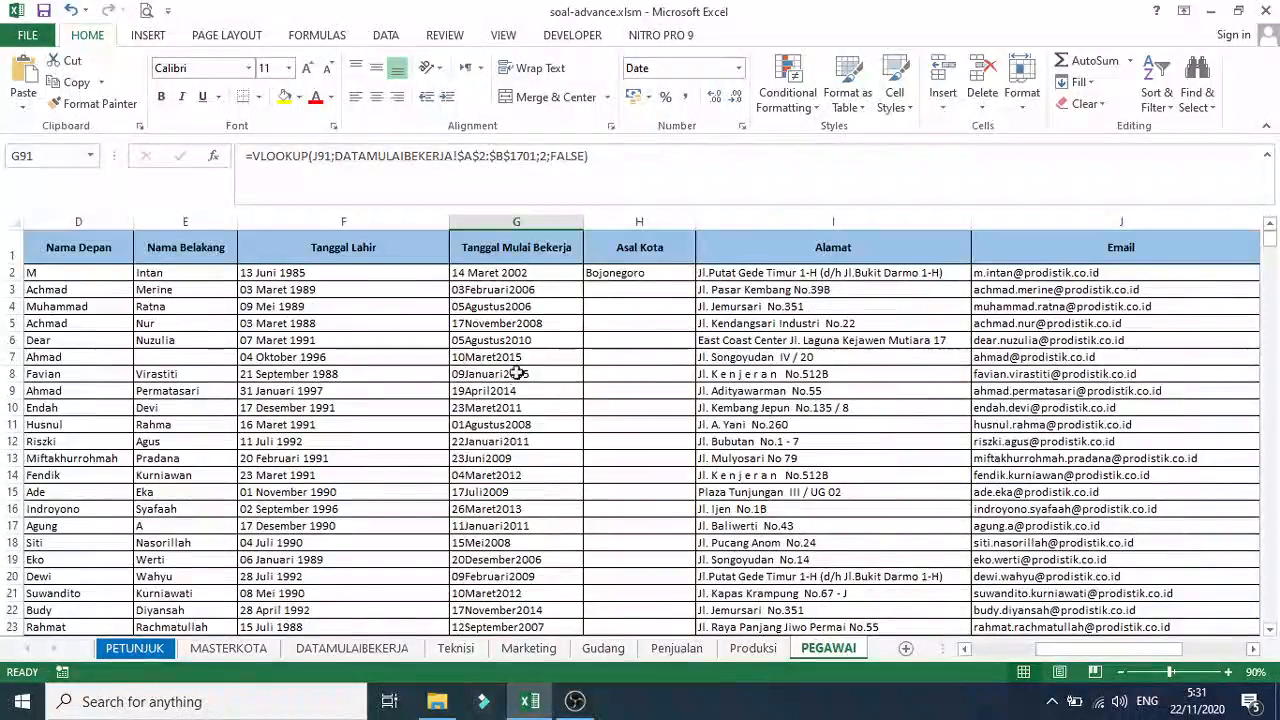
Wrap G3's VLOOKUP in IFNA with "01 Januari 2020" as the fallback value, and enter the formula
left_click(522, 288)
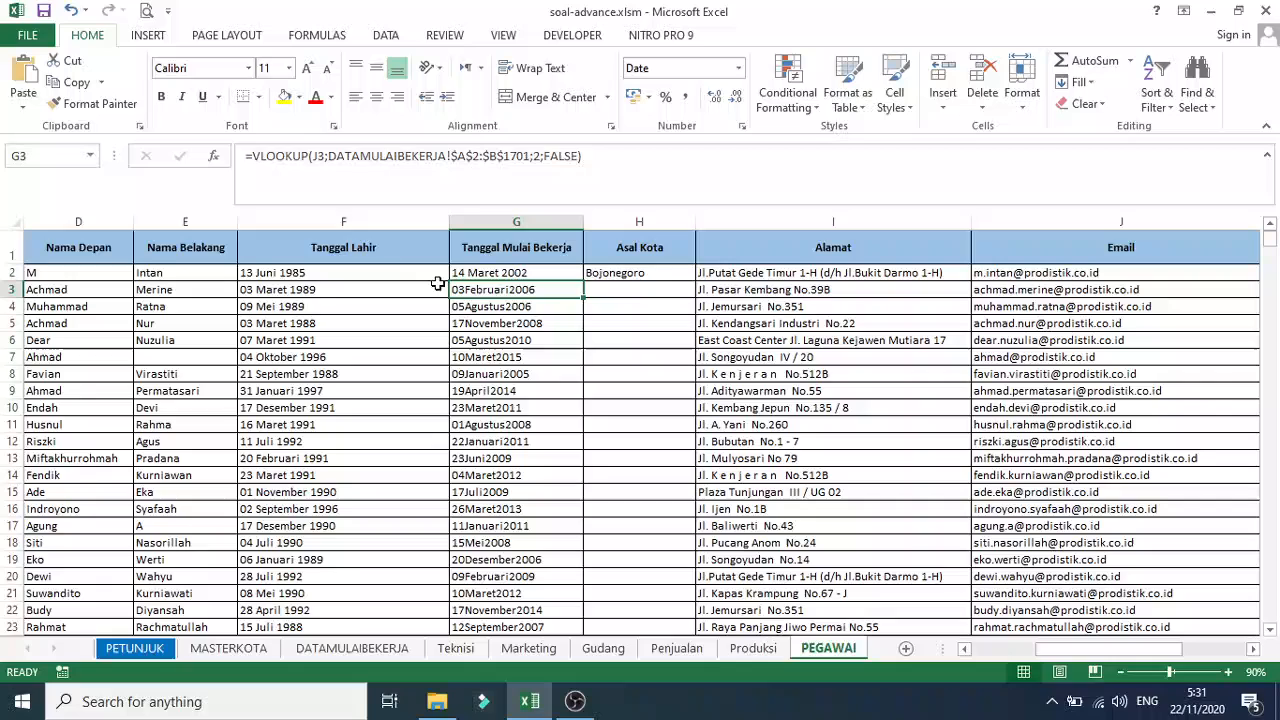
left_click(251, 155)
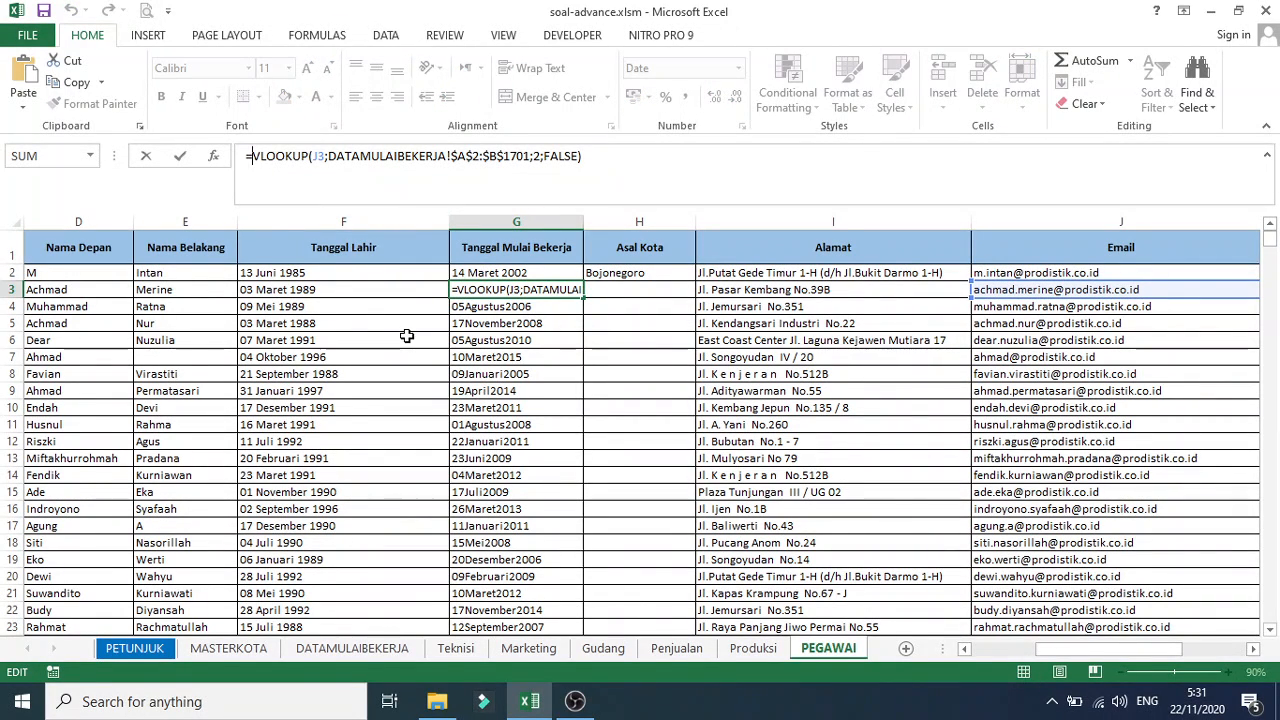
type("IF")
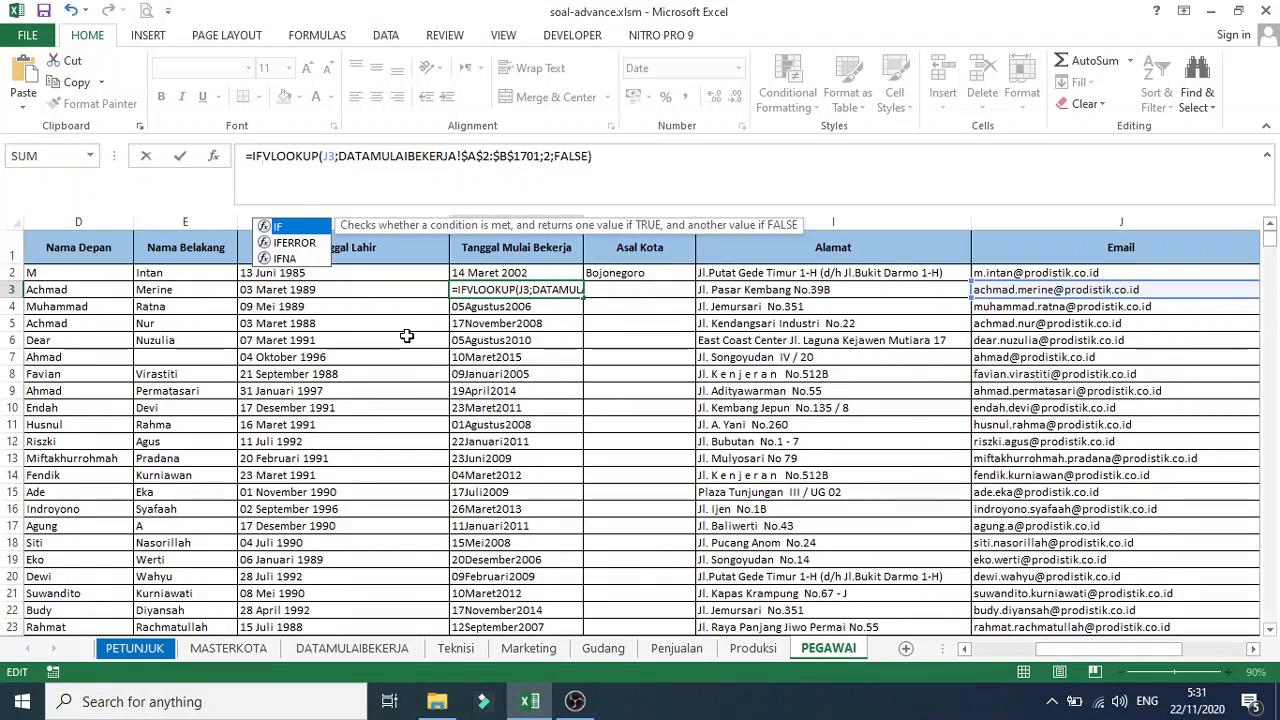
double_click(285, 259)
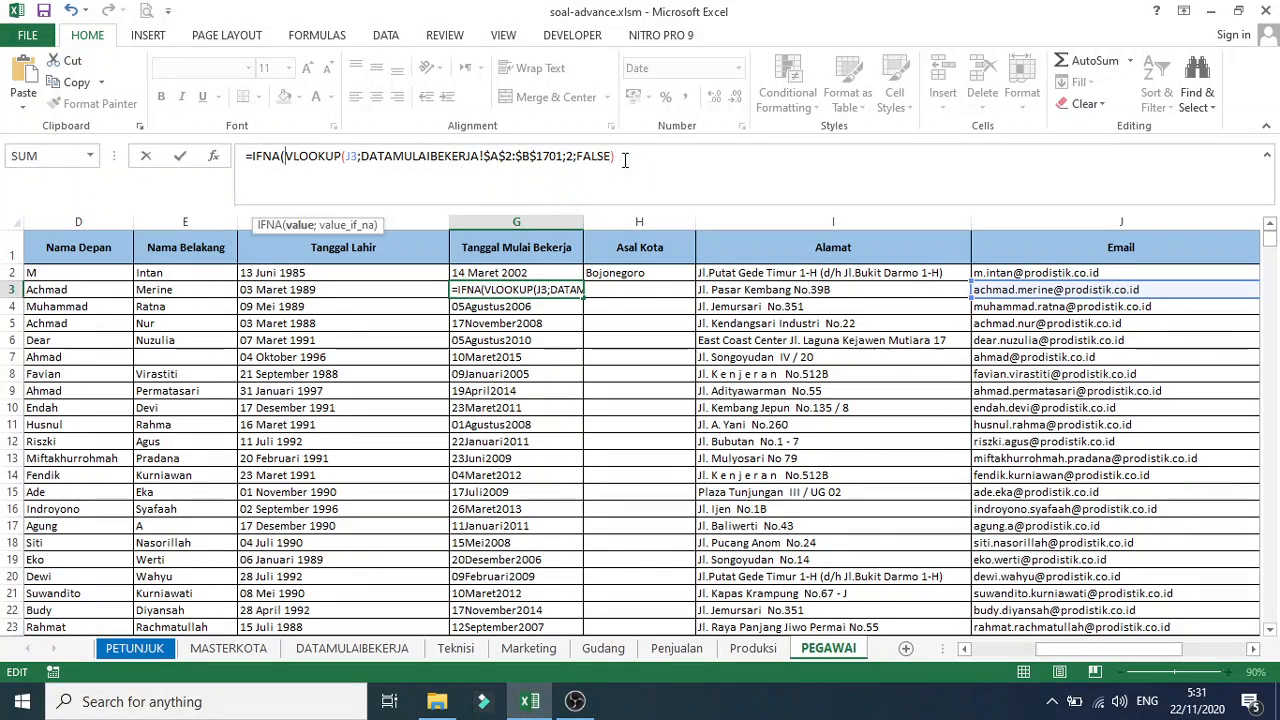
type(";")
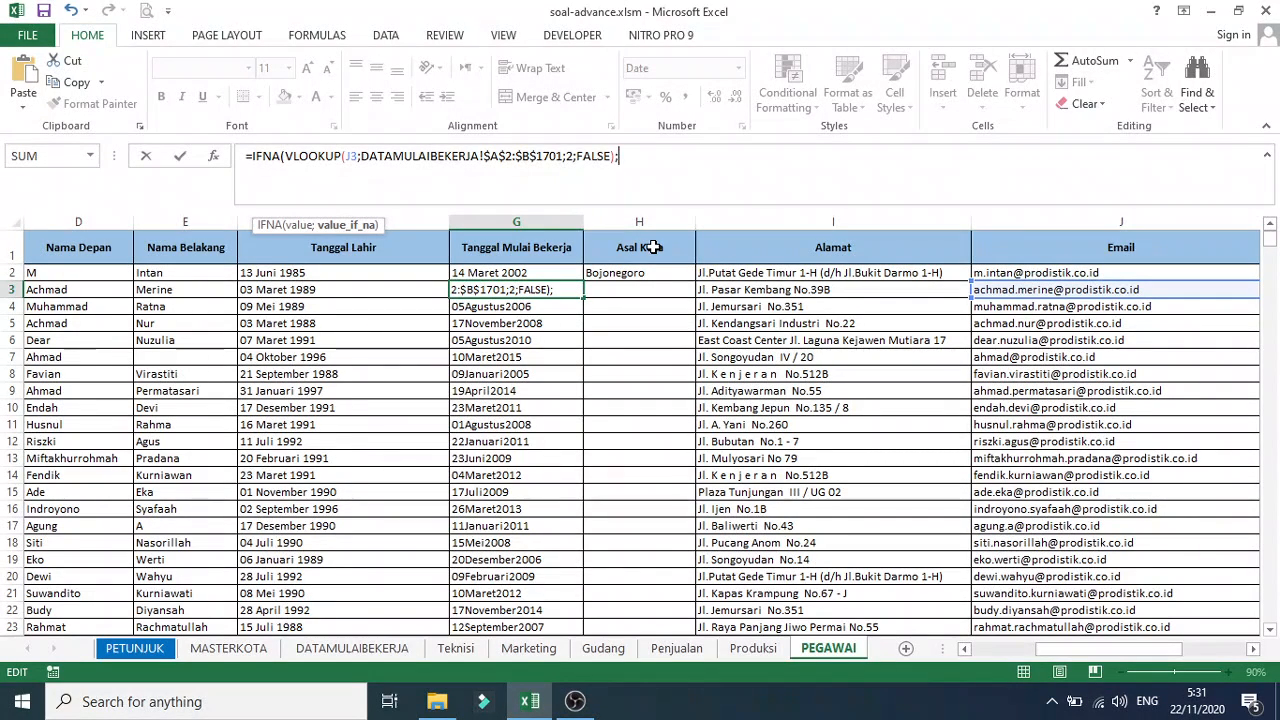
type("\"01")
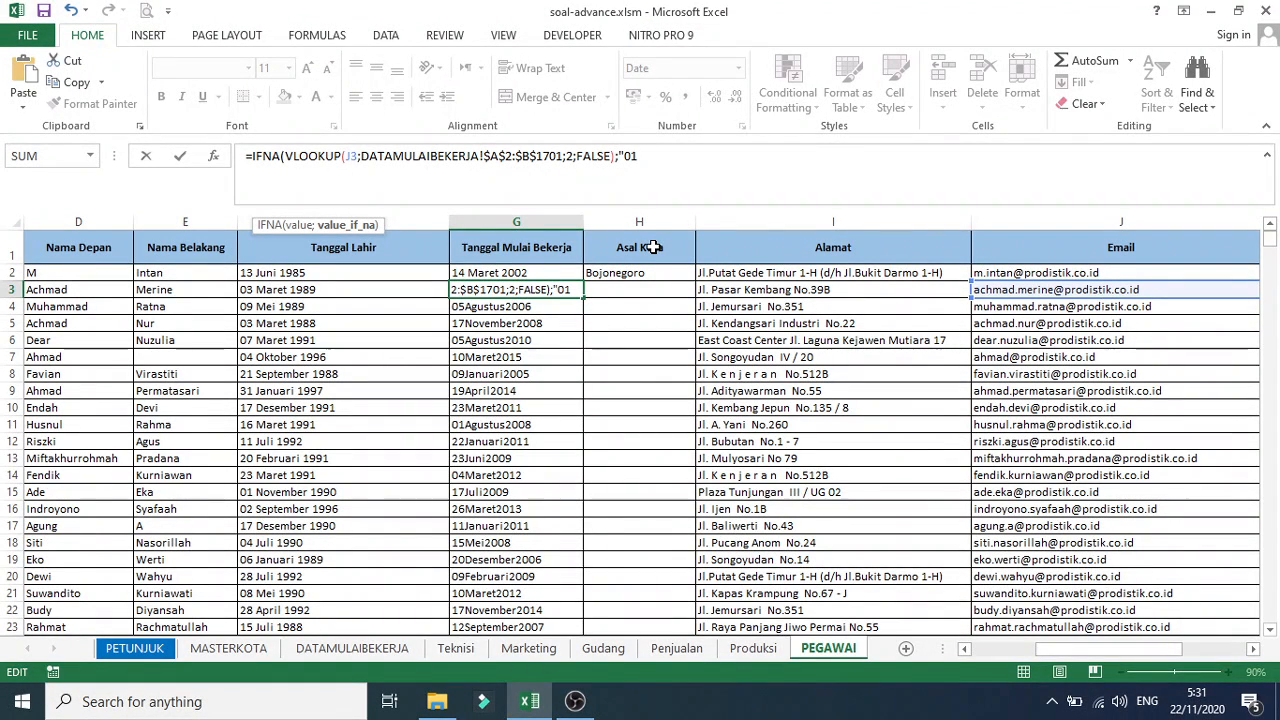
type("Januar")
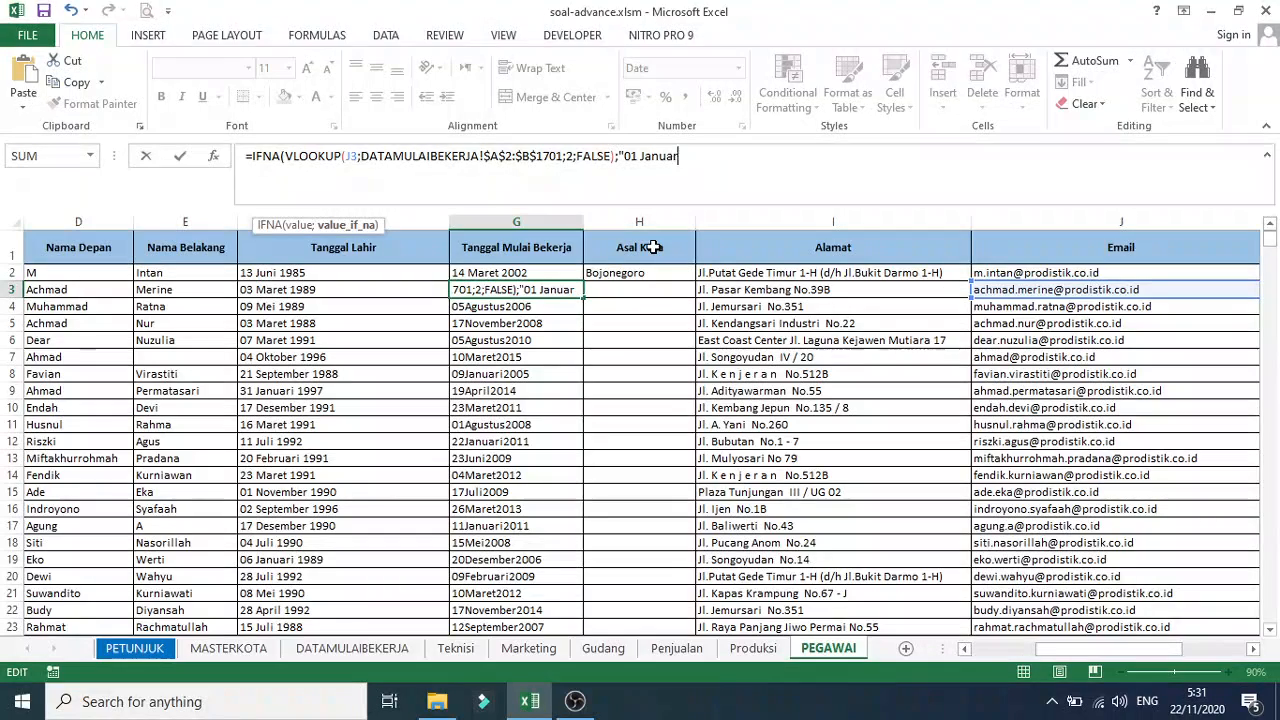
type("i 2020")
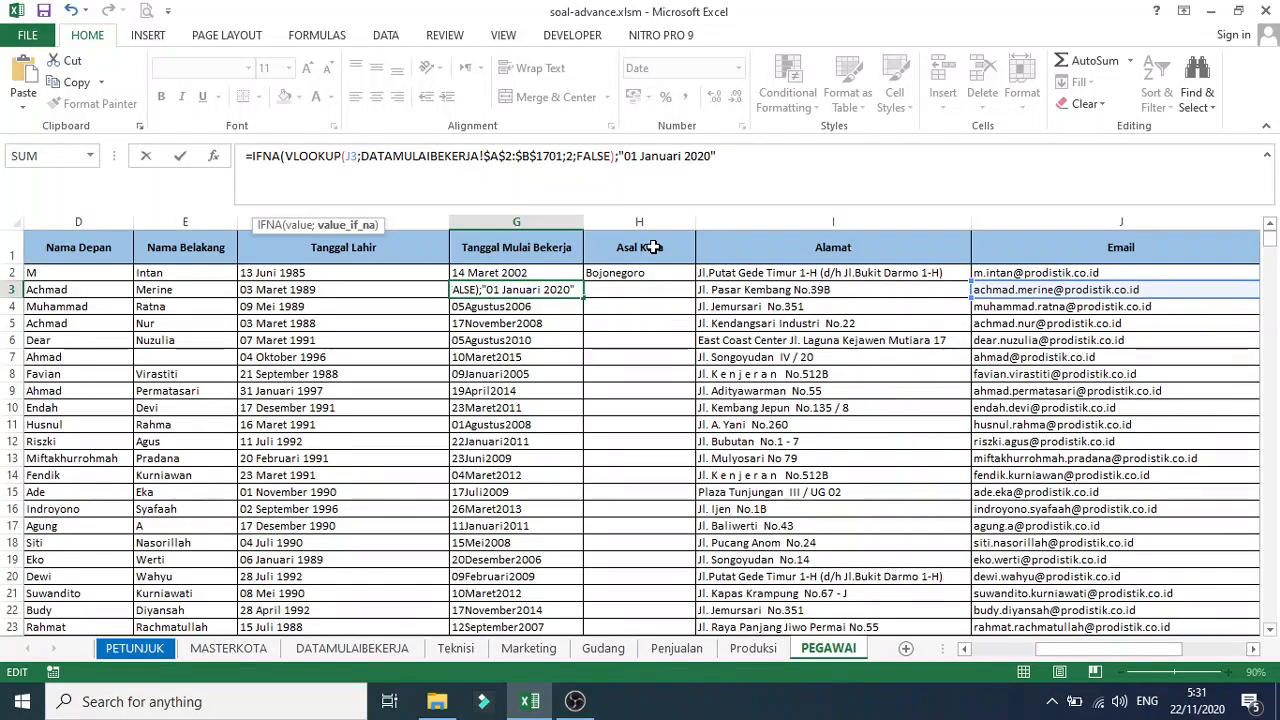
type(")")
key("Return")
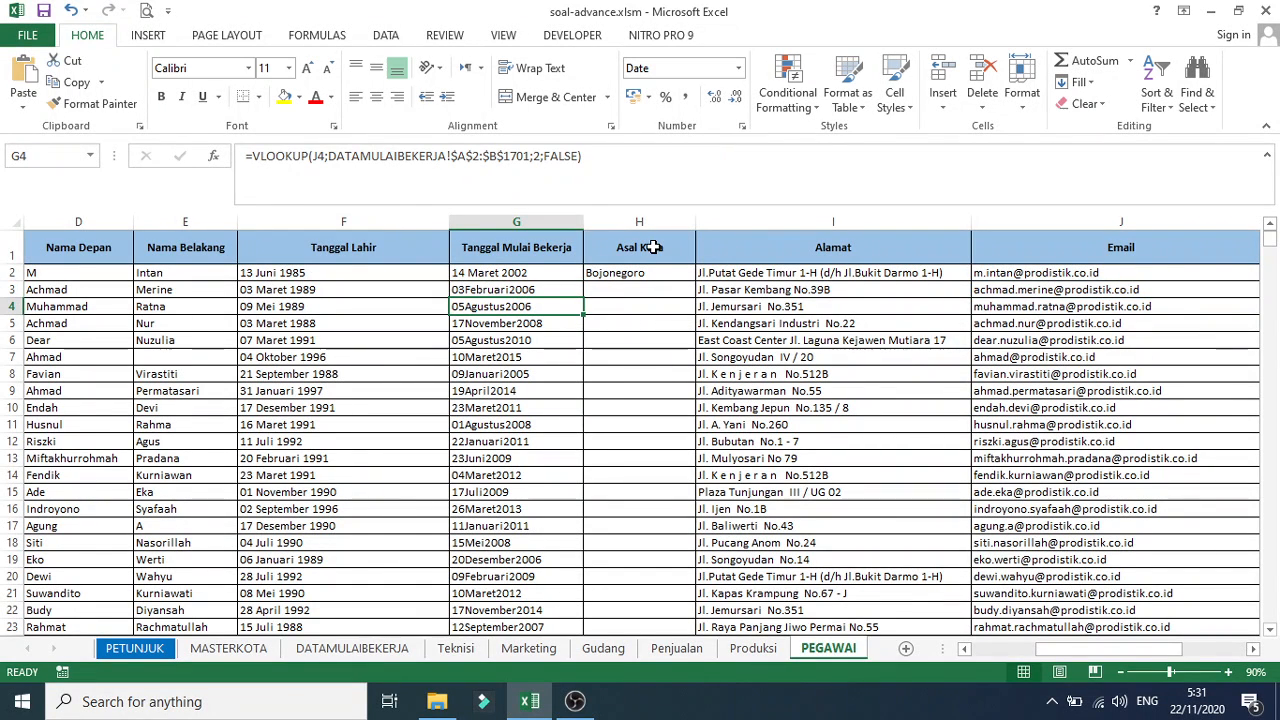
Fill G3's IFNA formula down the Tanggal Mulai Bekerja column and check the filled dates against the sample in G2
left_click(545, 289)
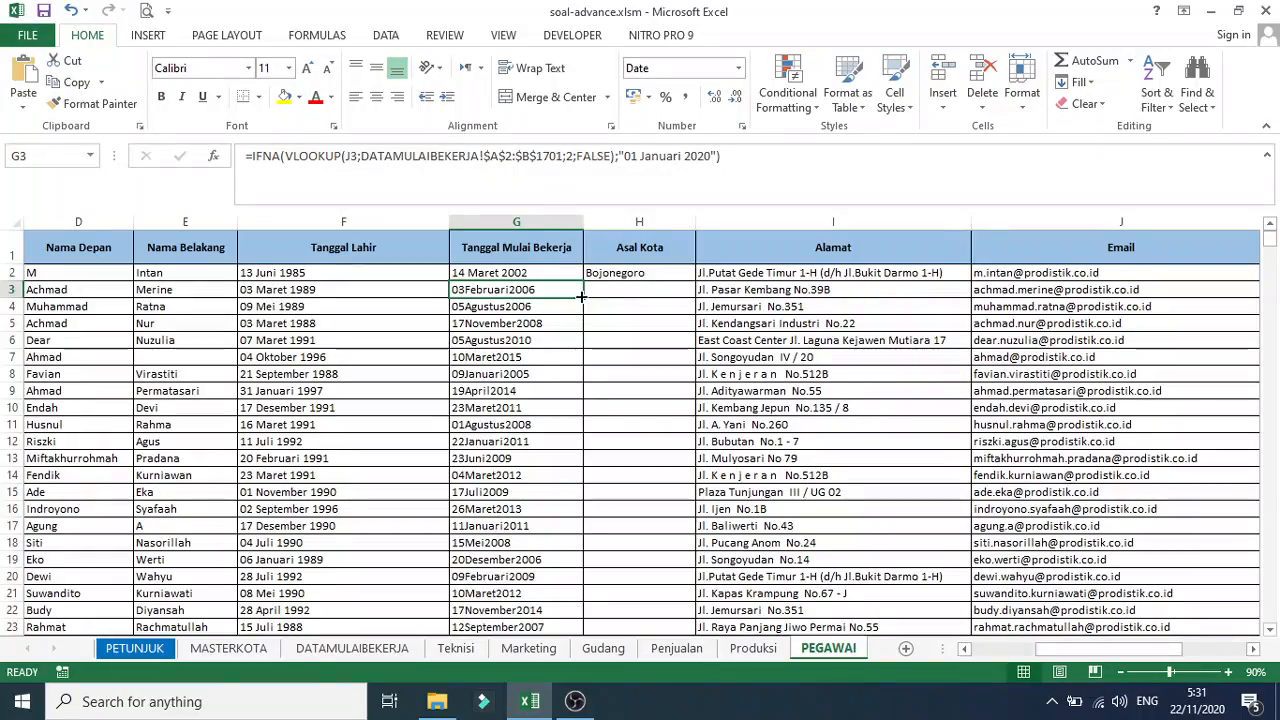
double_click(583, 297)
scroll(515, 578, "down", 14)
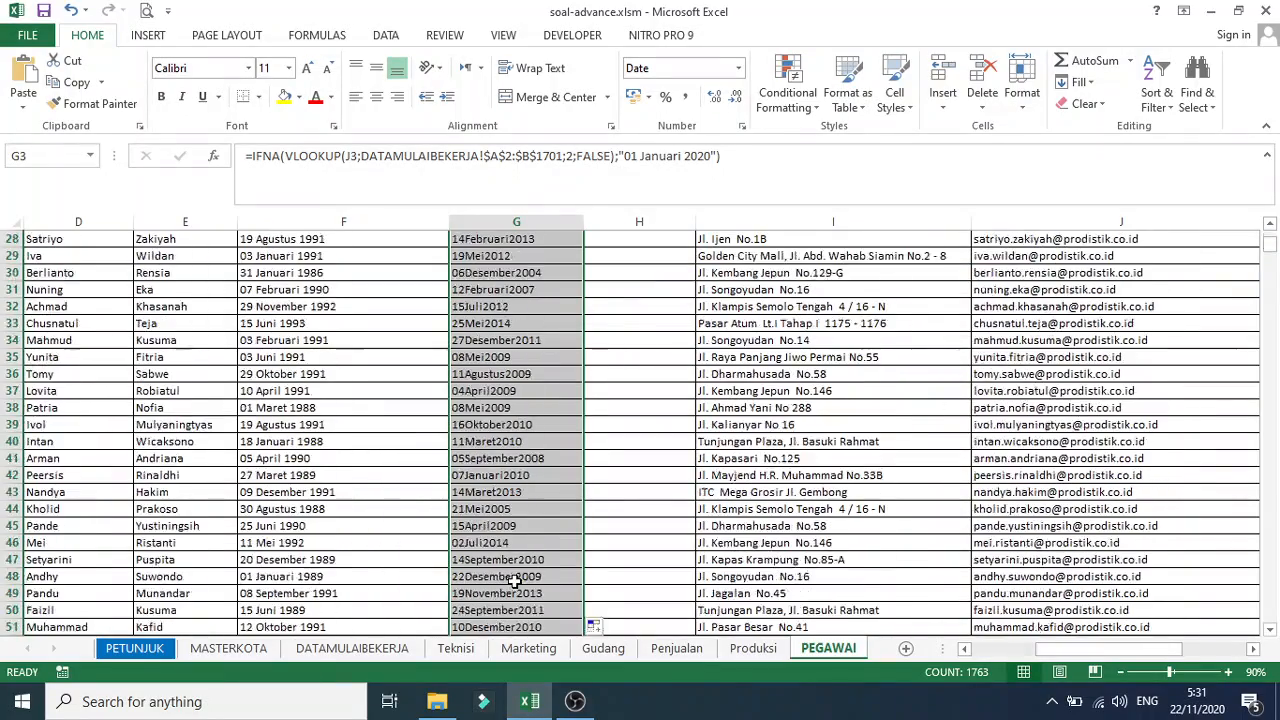
scroll(515, 578, "down", 11)
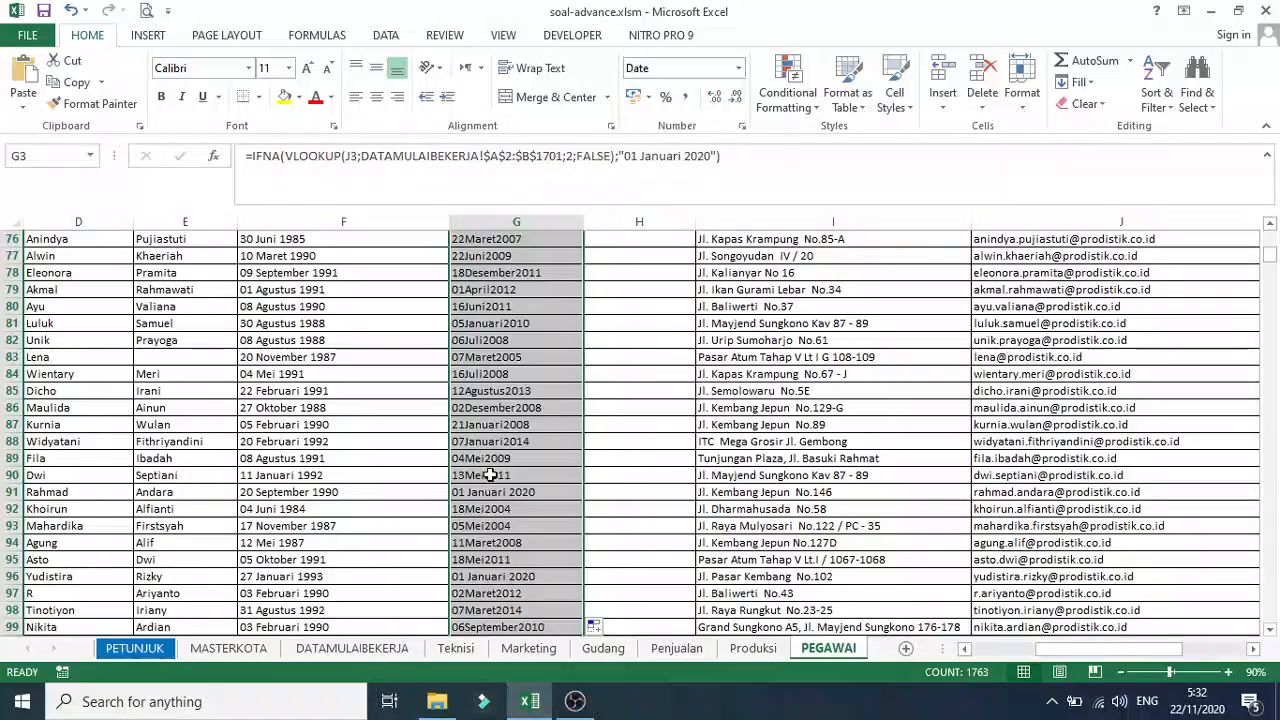
scroll(493, 468, "down", 1)
scroll(493, 468, "down", 1)
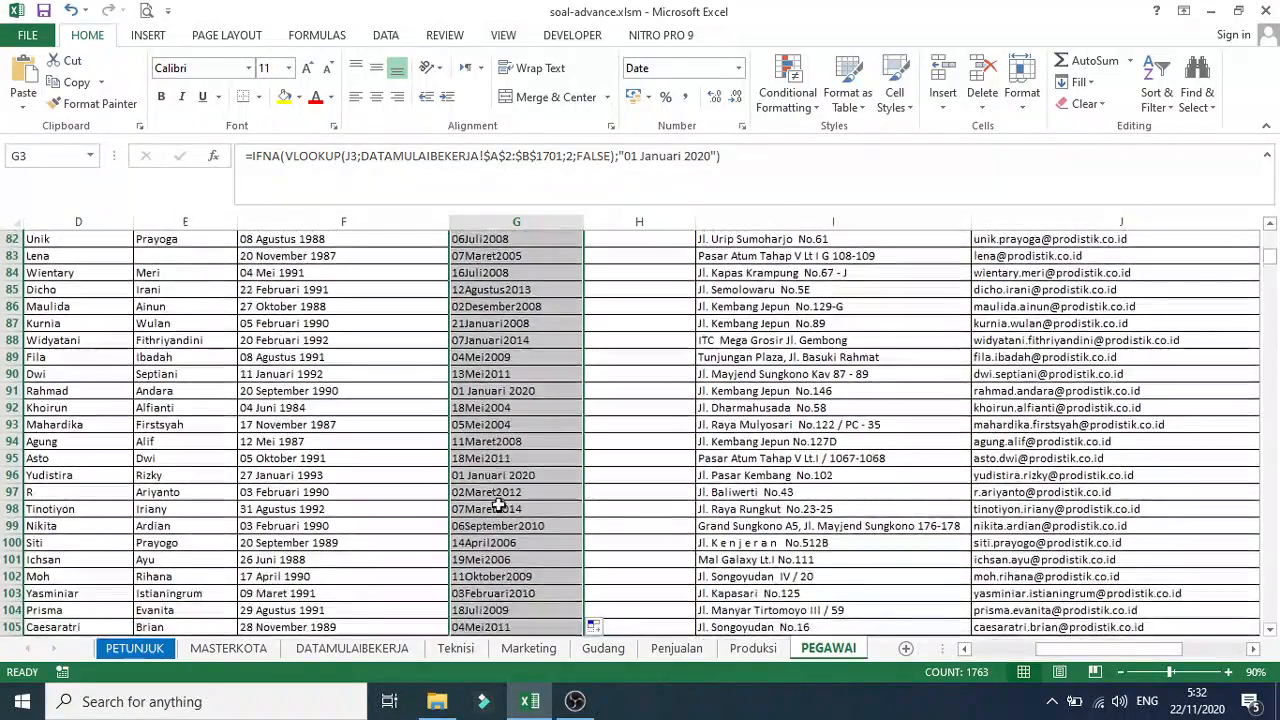
scroll(515, 476, "up", 20)
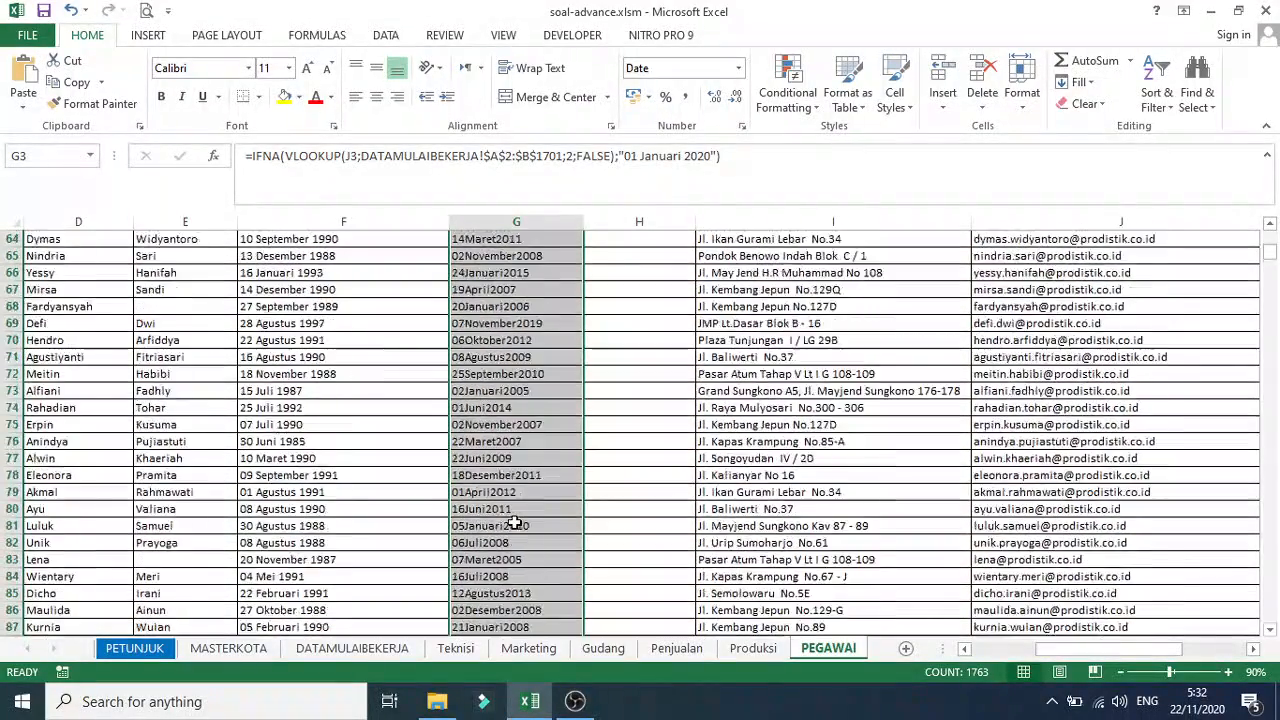
scroll(515, 524, "up", 3)
left_click(516, 374)
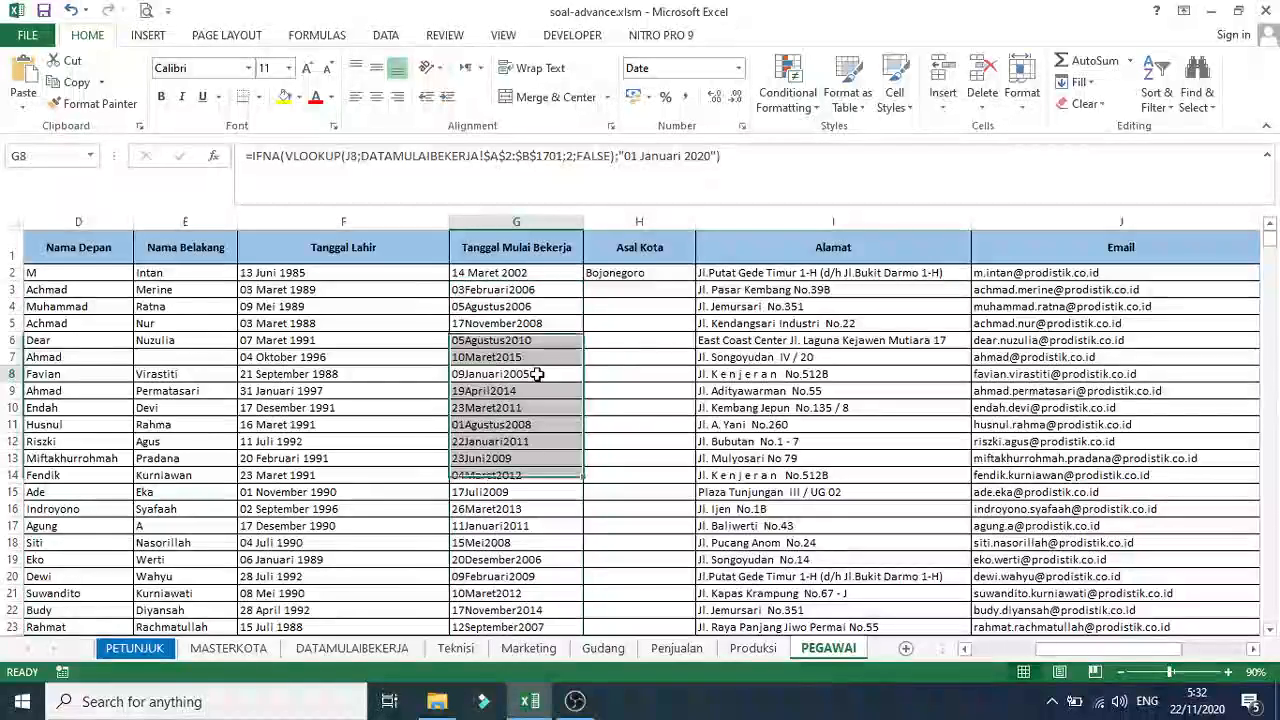
left_click(518, 276)
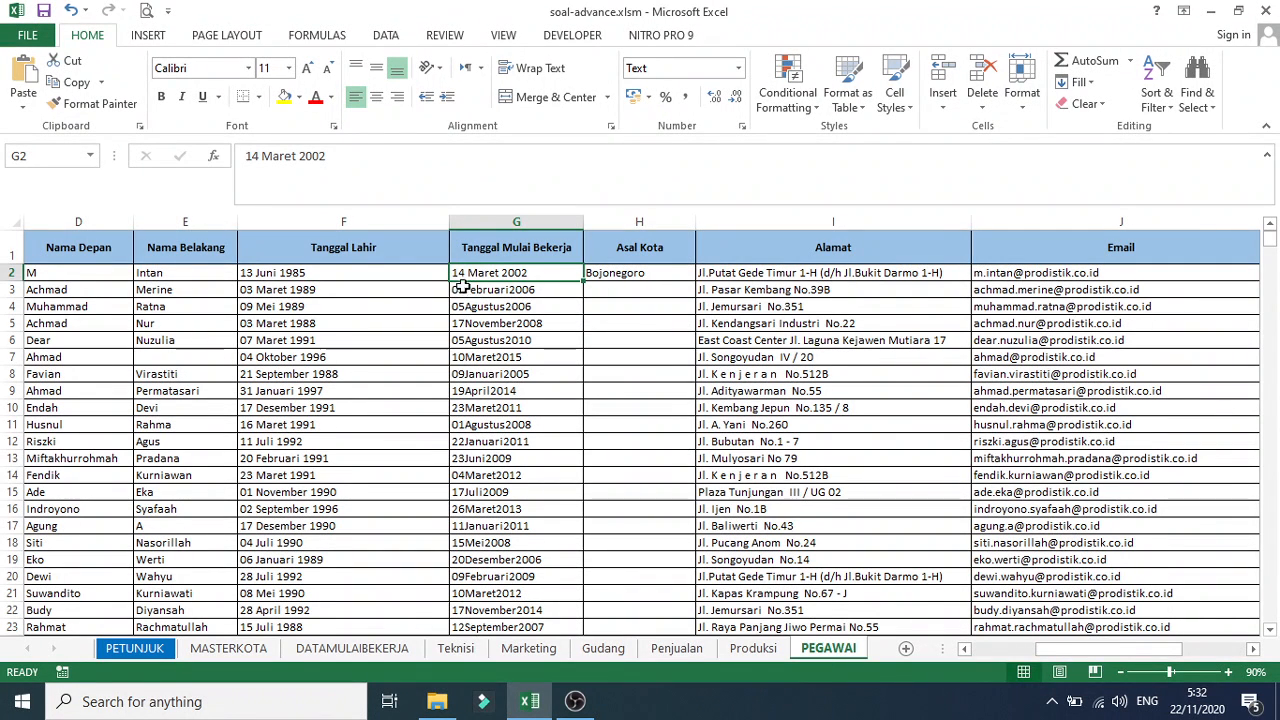
left_click(528, 290)
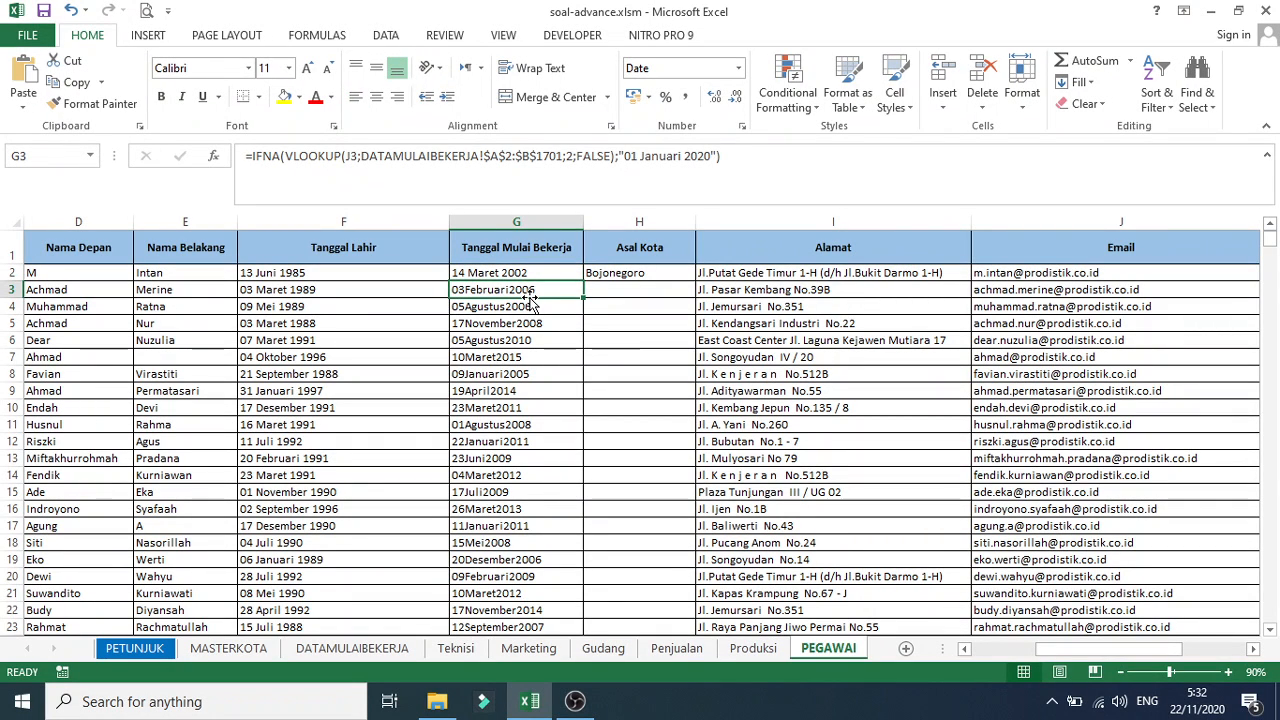
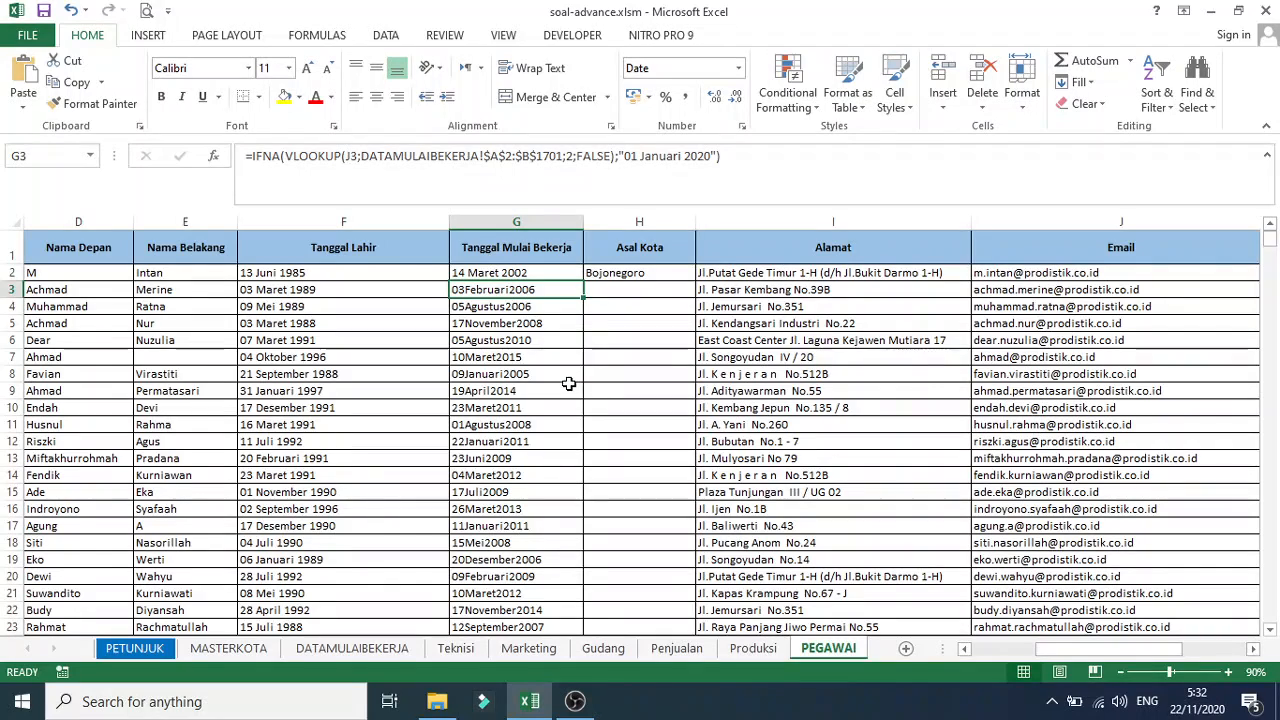
Remove the IFNA wrapper and its "01 Januari 2020" fallback from G3, keeping only the VLOOKUP
left_click(288, 156)
left_click_drag(282, 156, 250, 160)
key("Delete")
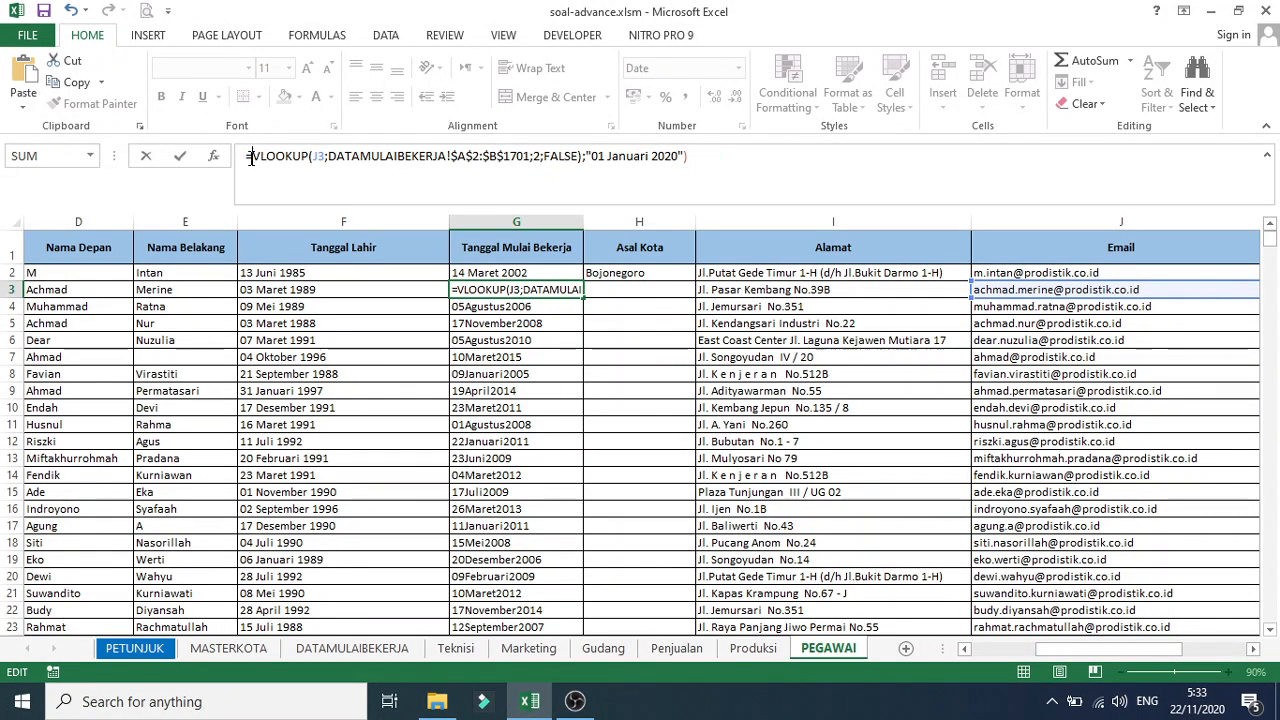
left_click(586, 158)
left_click_drag(581, 158, 735, 158)
key("Delete")
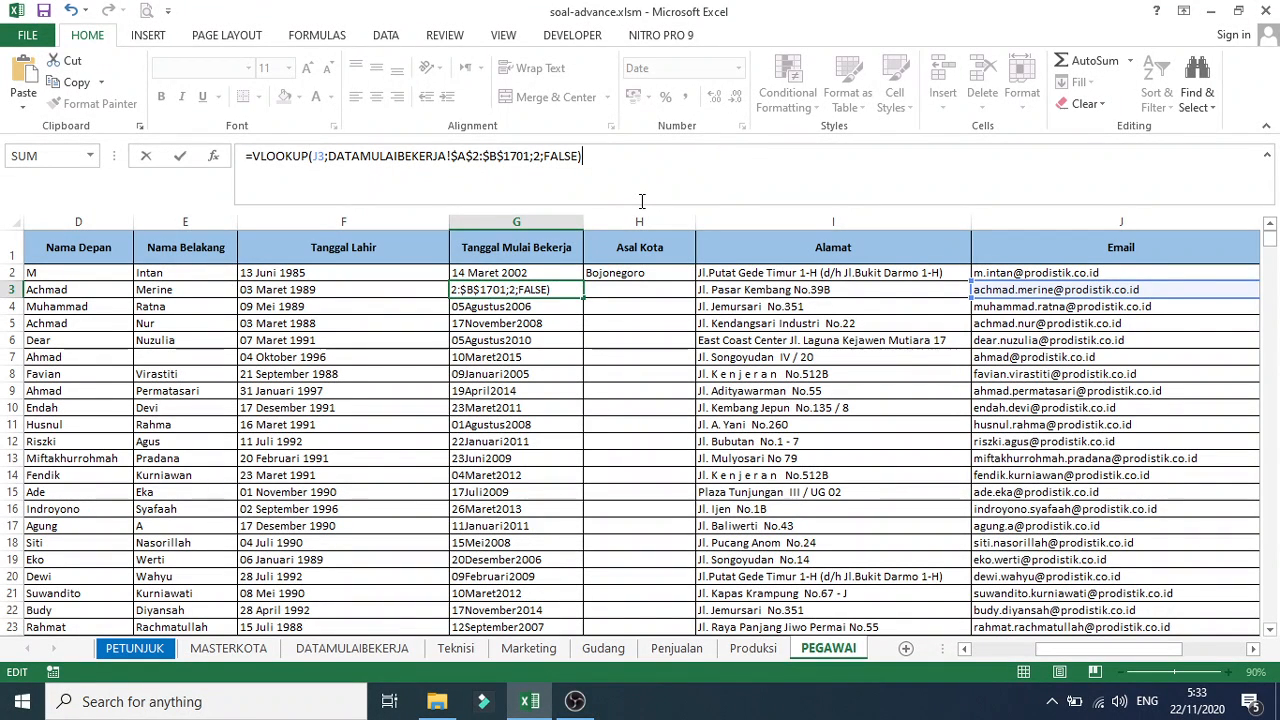
key("Return")
Wrap G3's VLOOKUP in LEFT with 2 characters to extract the day, and enter the formula
left_click(558, 290)
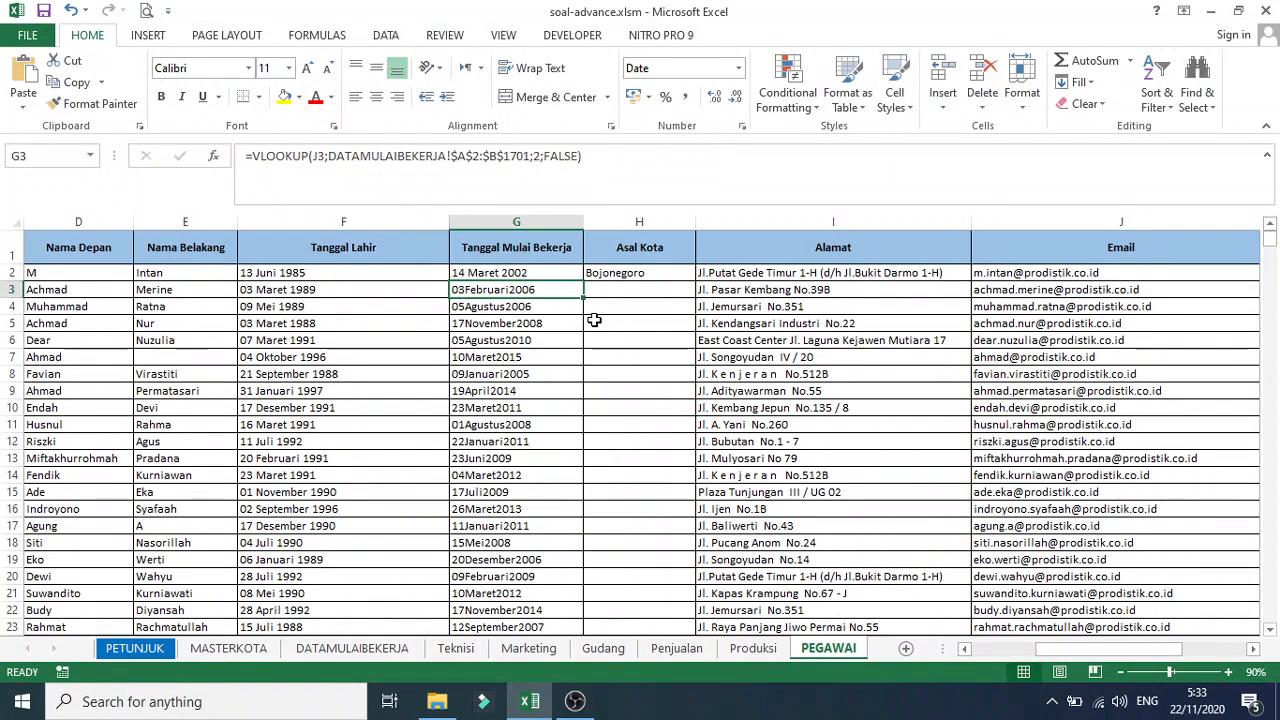
left_click(250, 157)
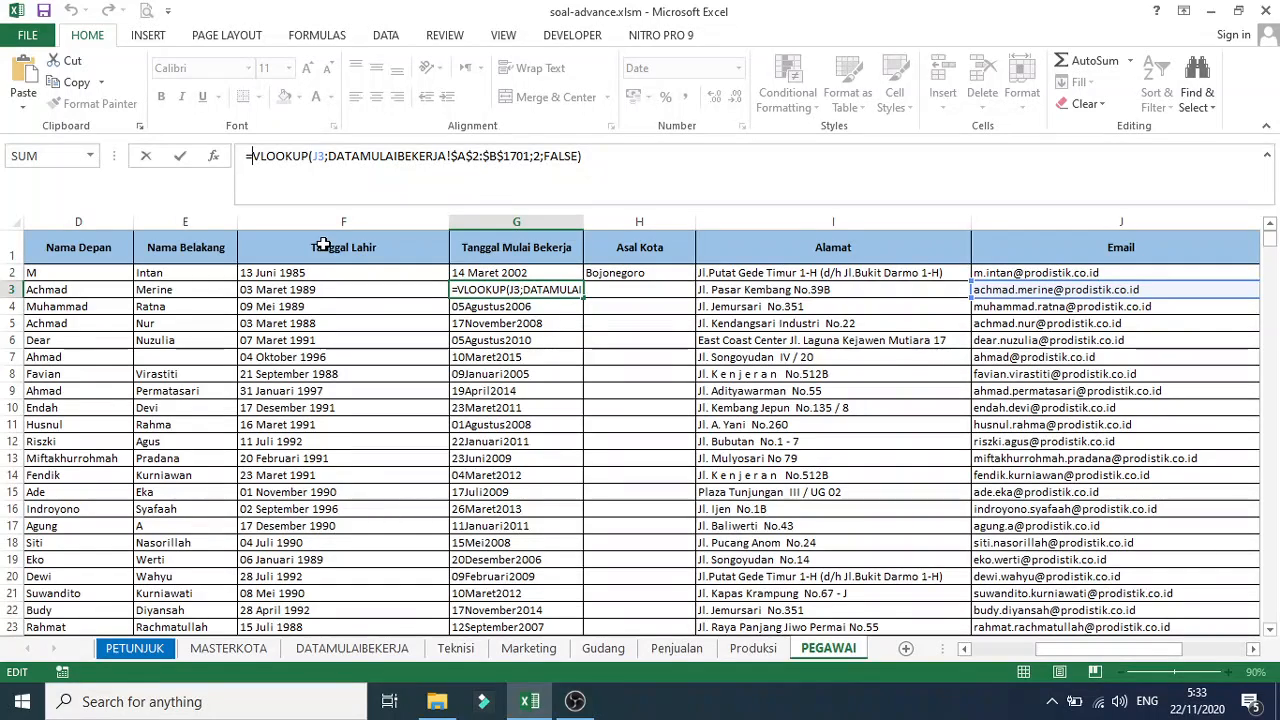
type("LE")
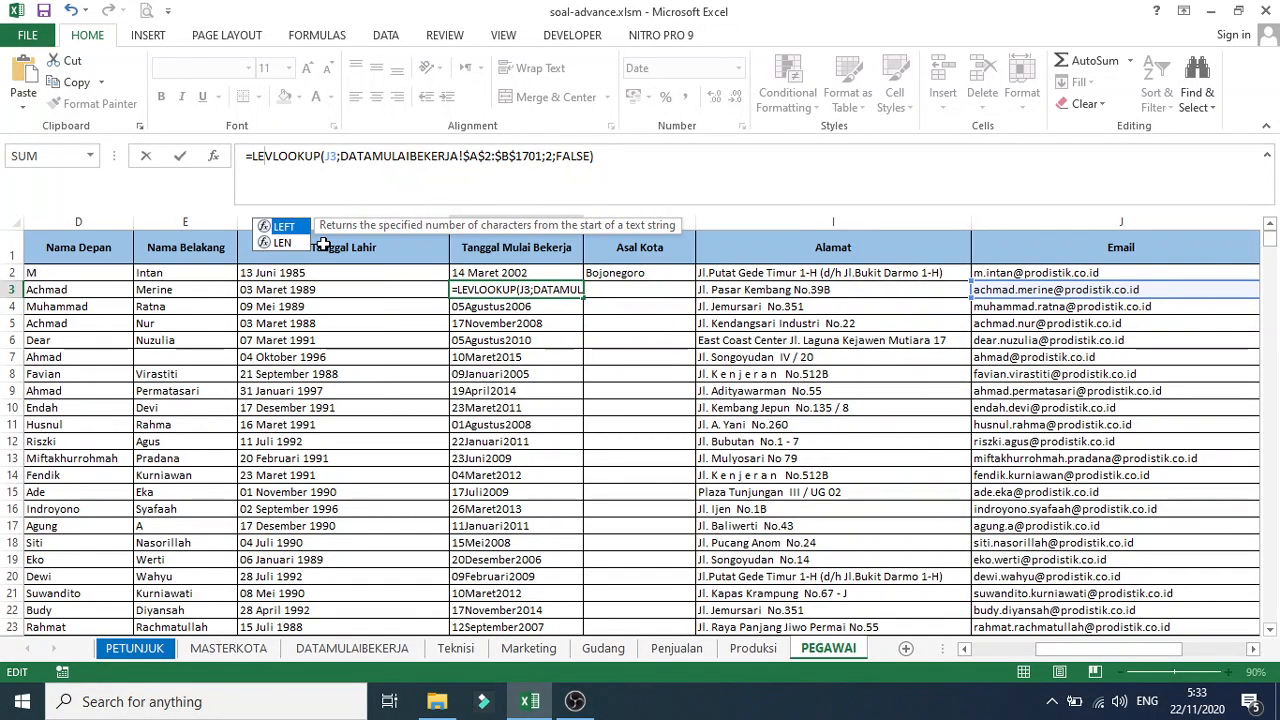
key("Tab")
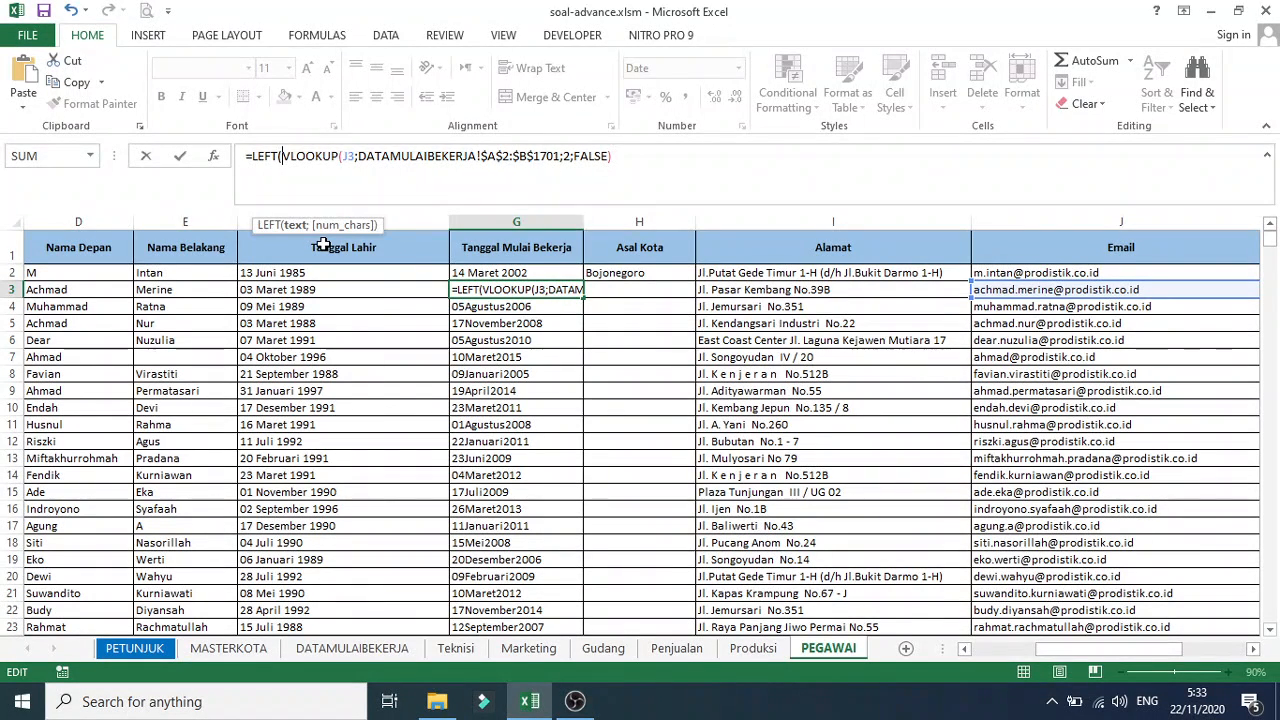
left_click(628, 158)
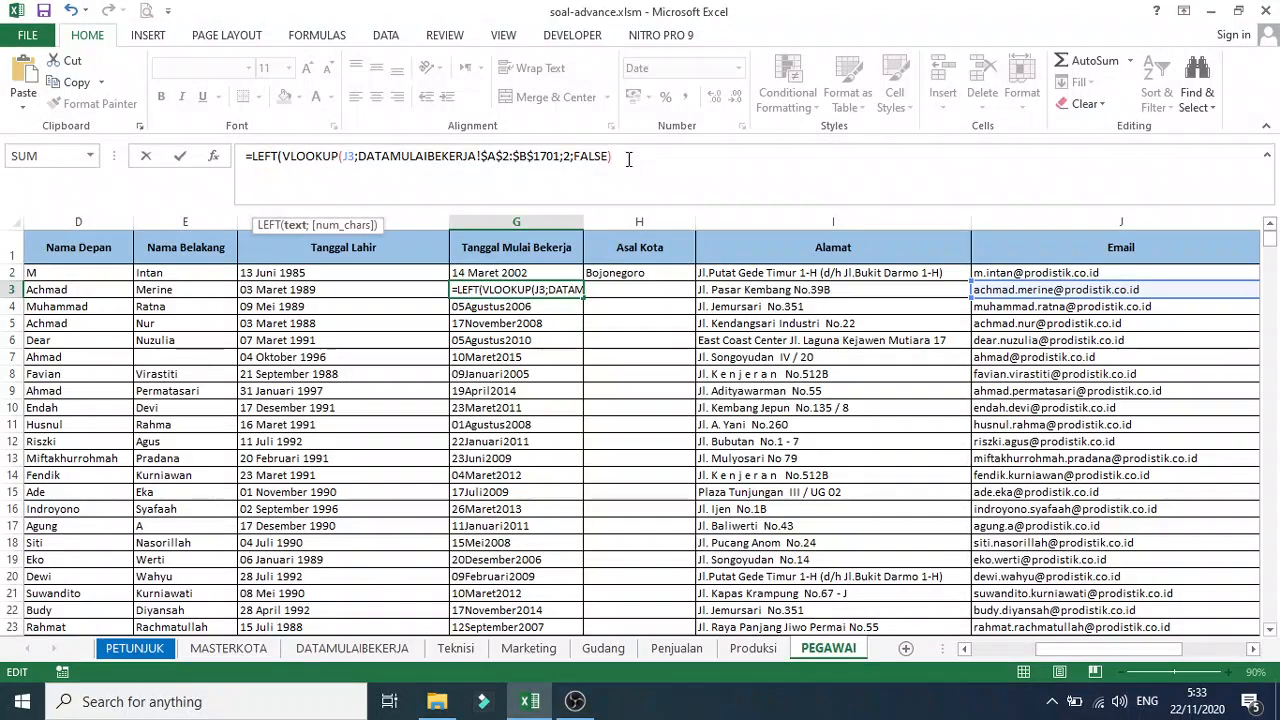
type(";2")
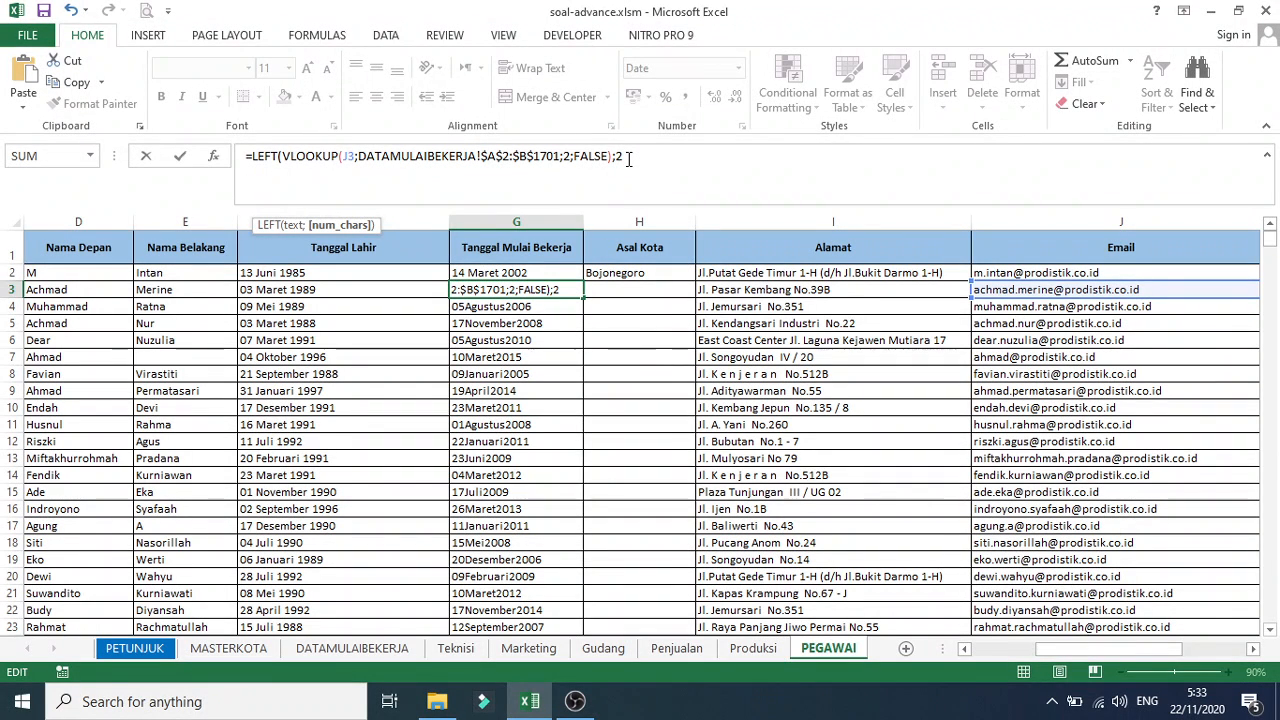
type(")")
key("Return")
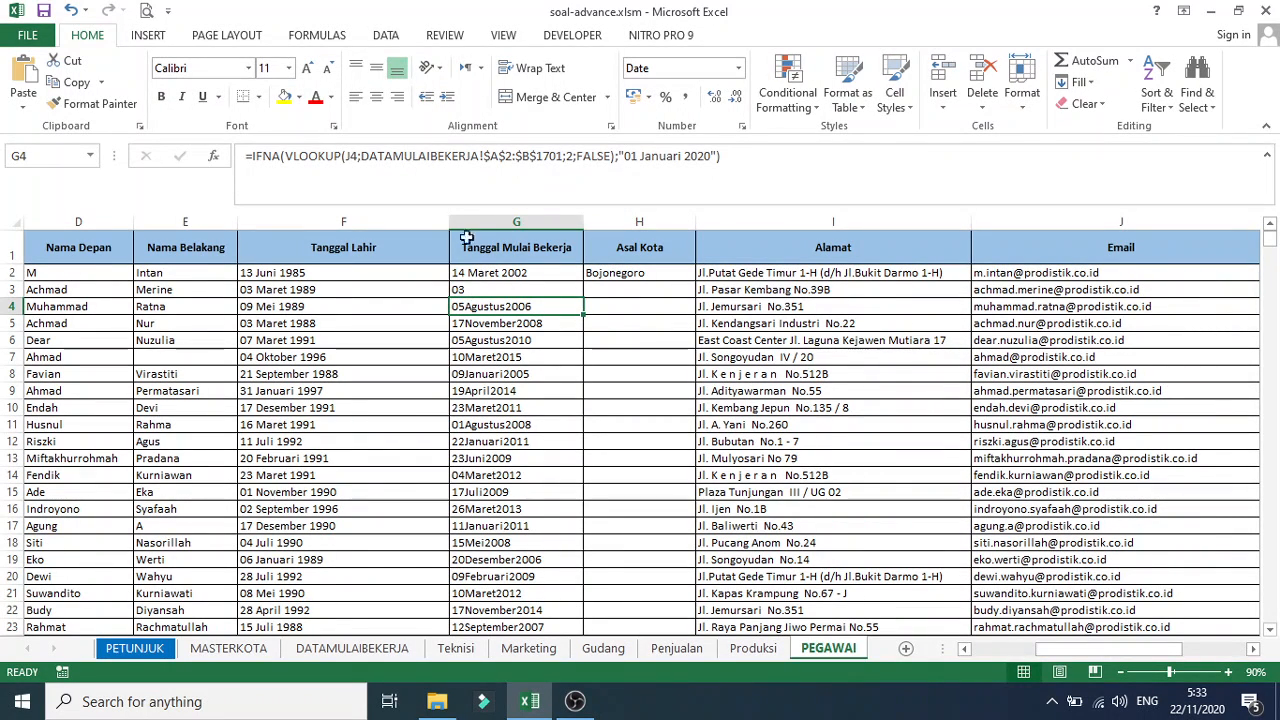
left_click(735, 157)
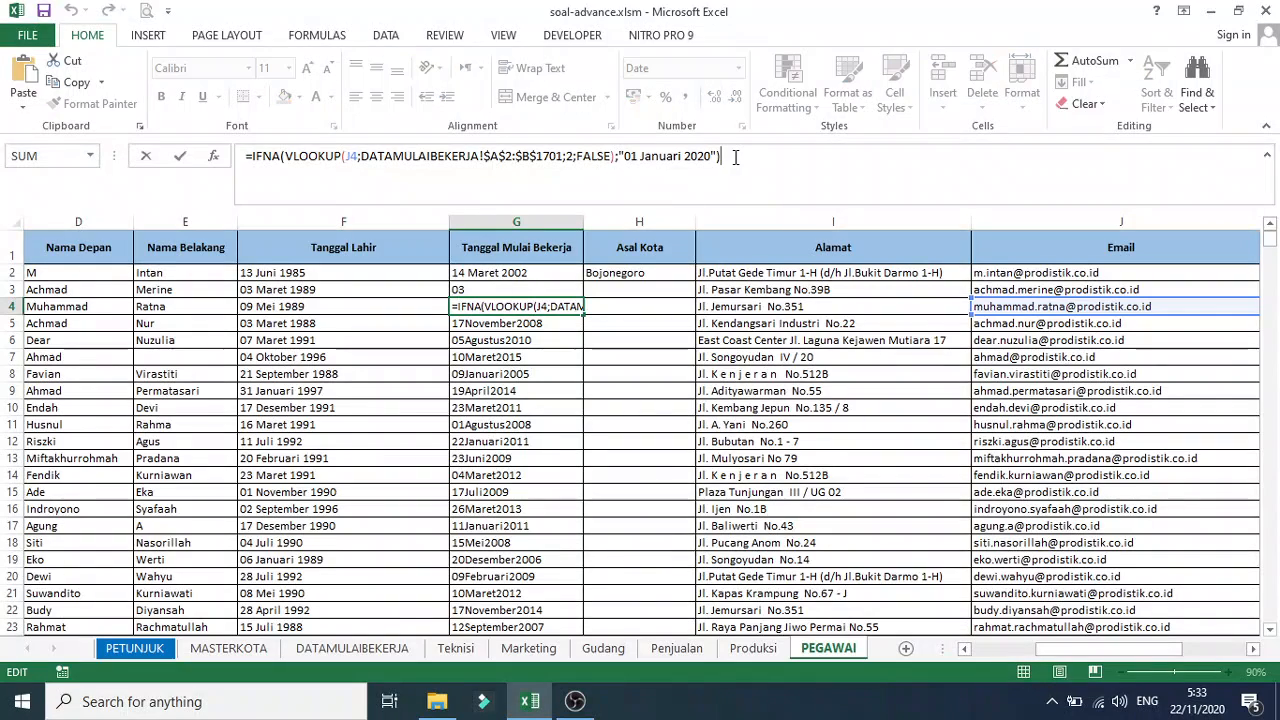
left_click(729, 160)
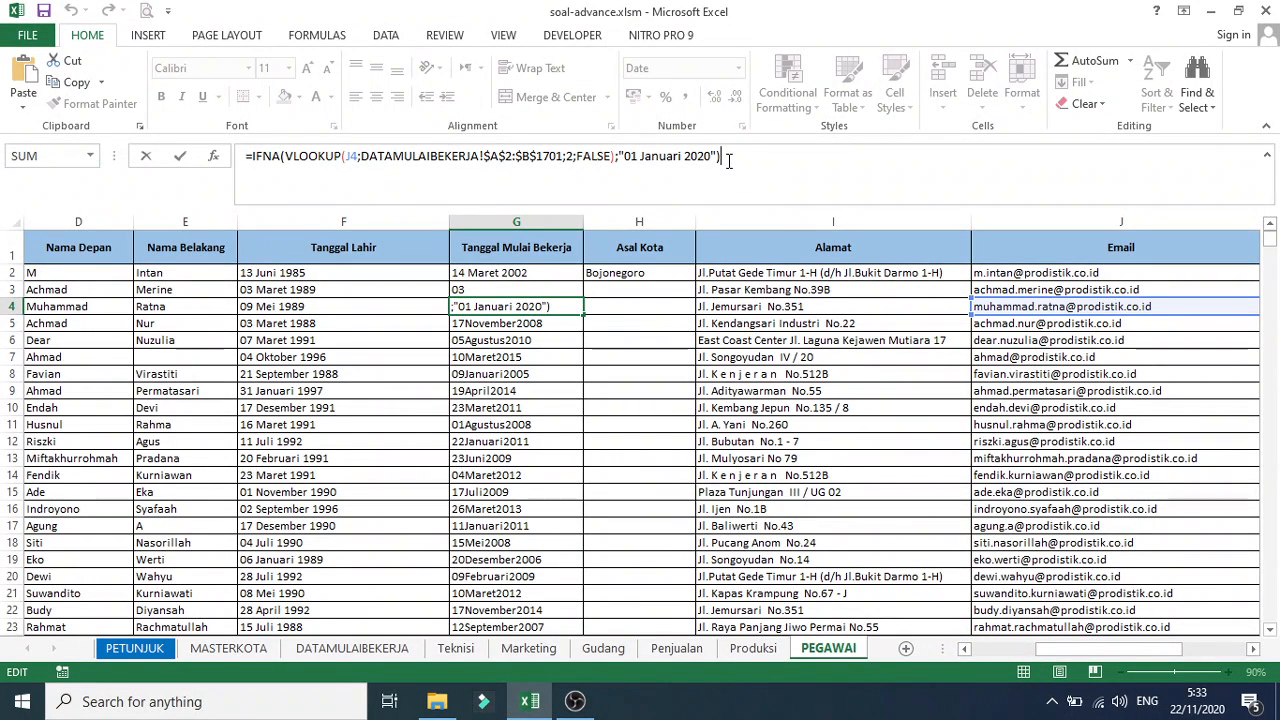
type("&")
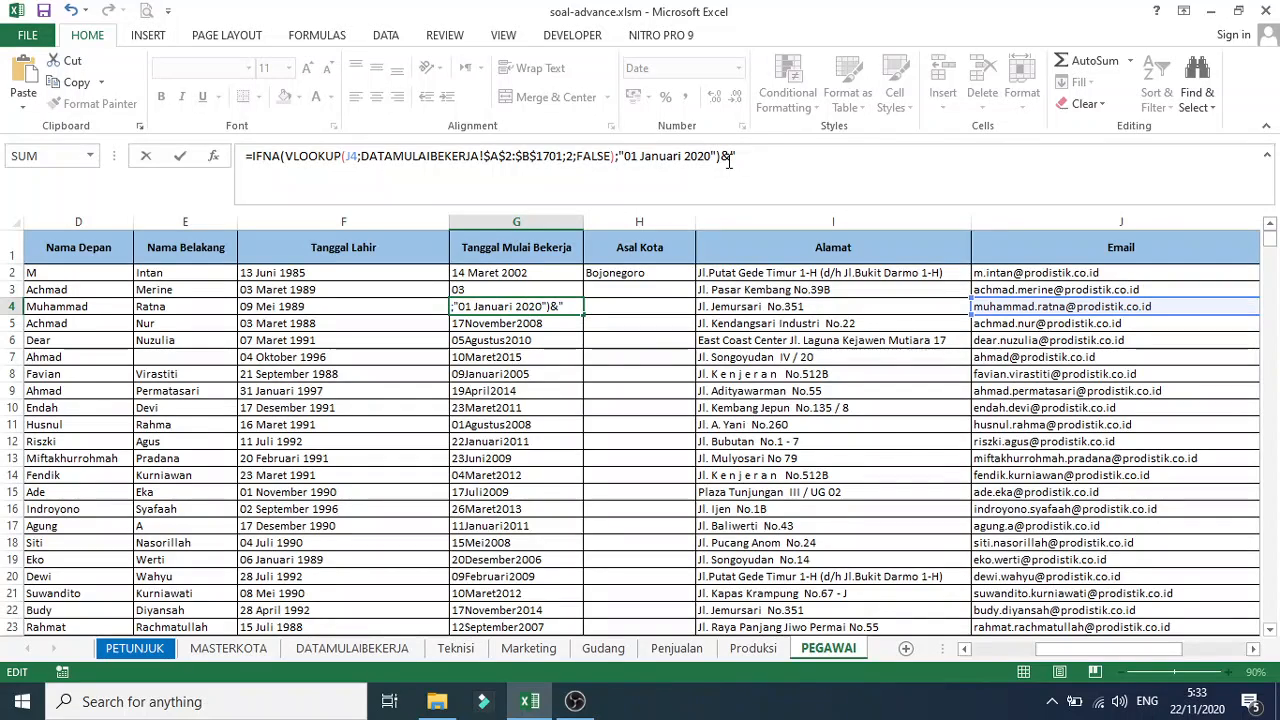
type("\" \"&")
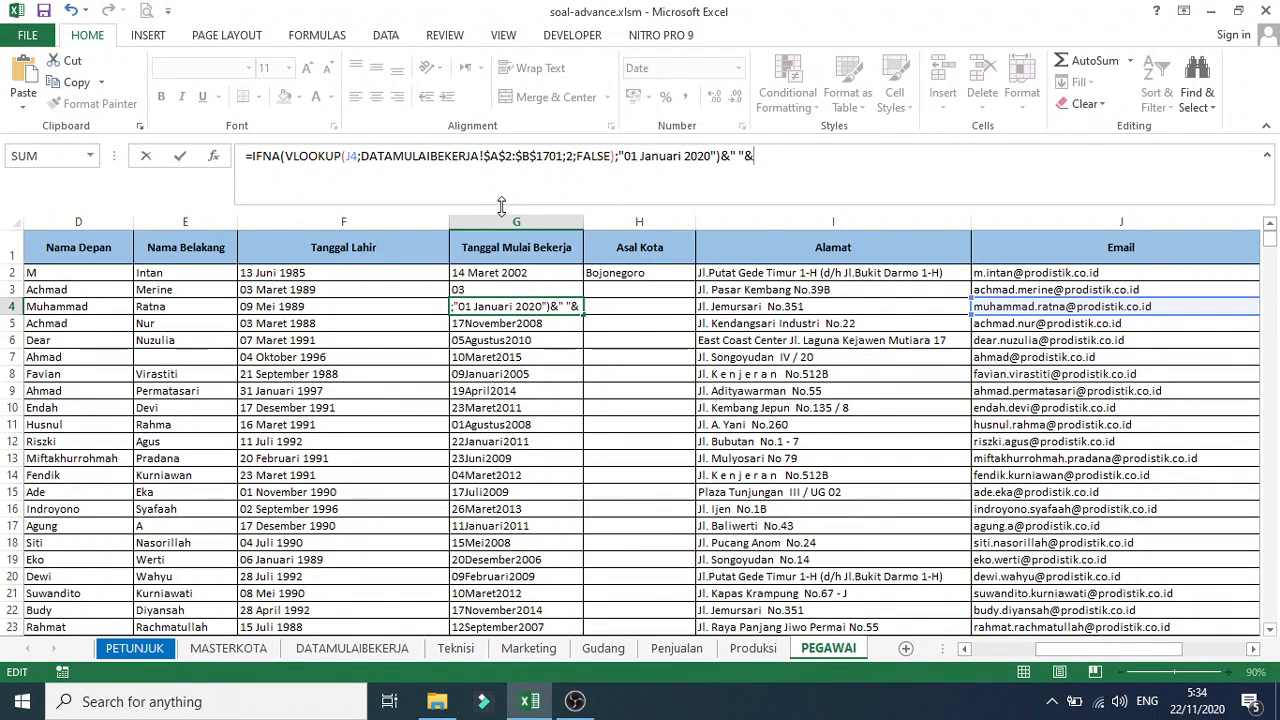
type("LEN(")
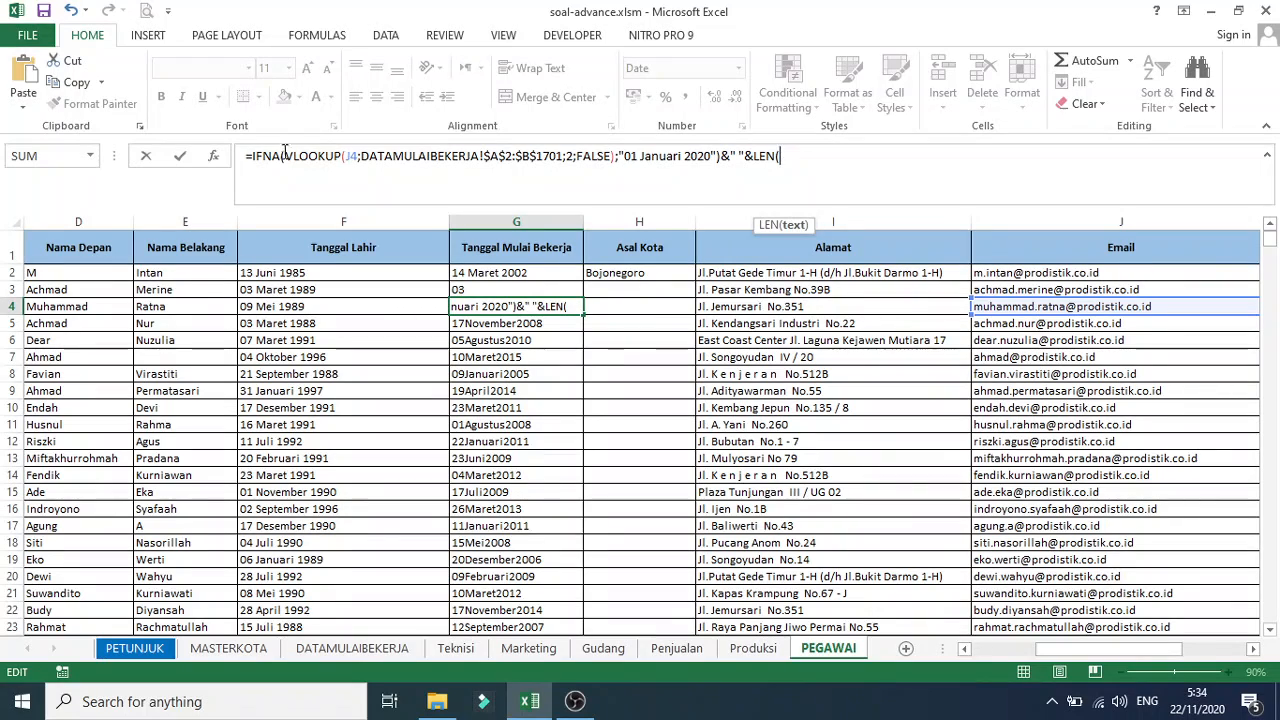
left_click_drag(287, 158, 609, 166)
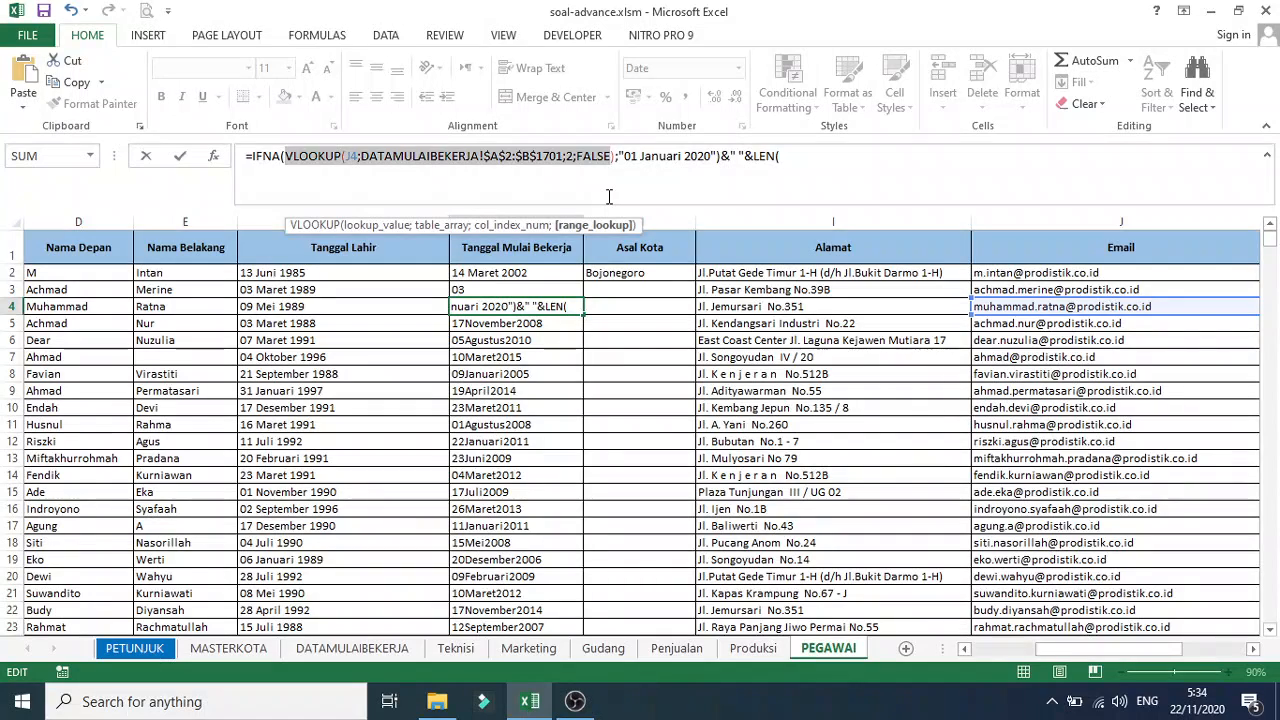
key("Escape")
Append &" "& and an opening LEN( to the LEFT formula in G3
left_click(566, 289)
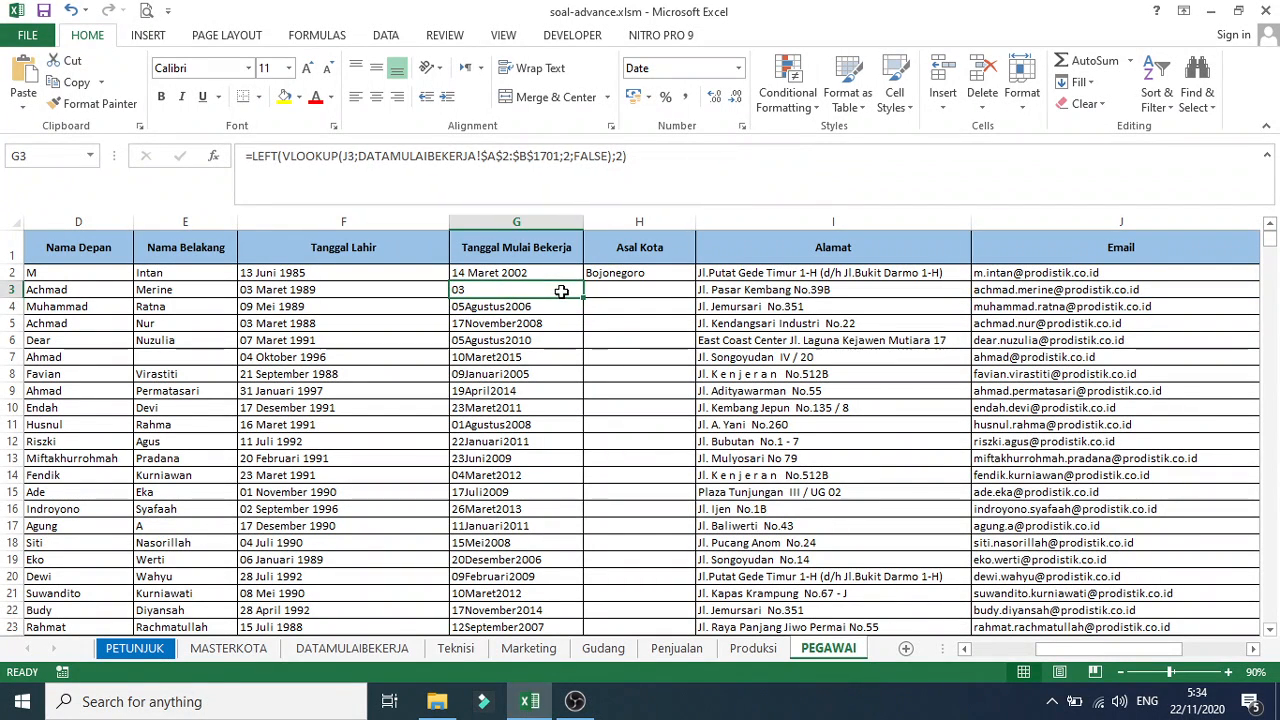
left_click(651, 163)
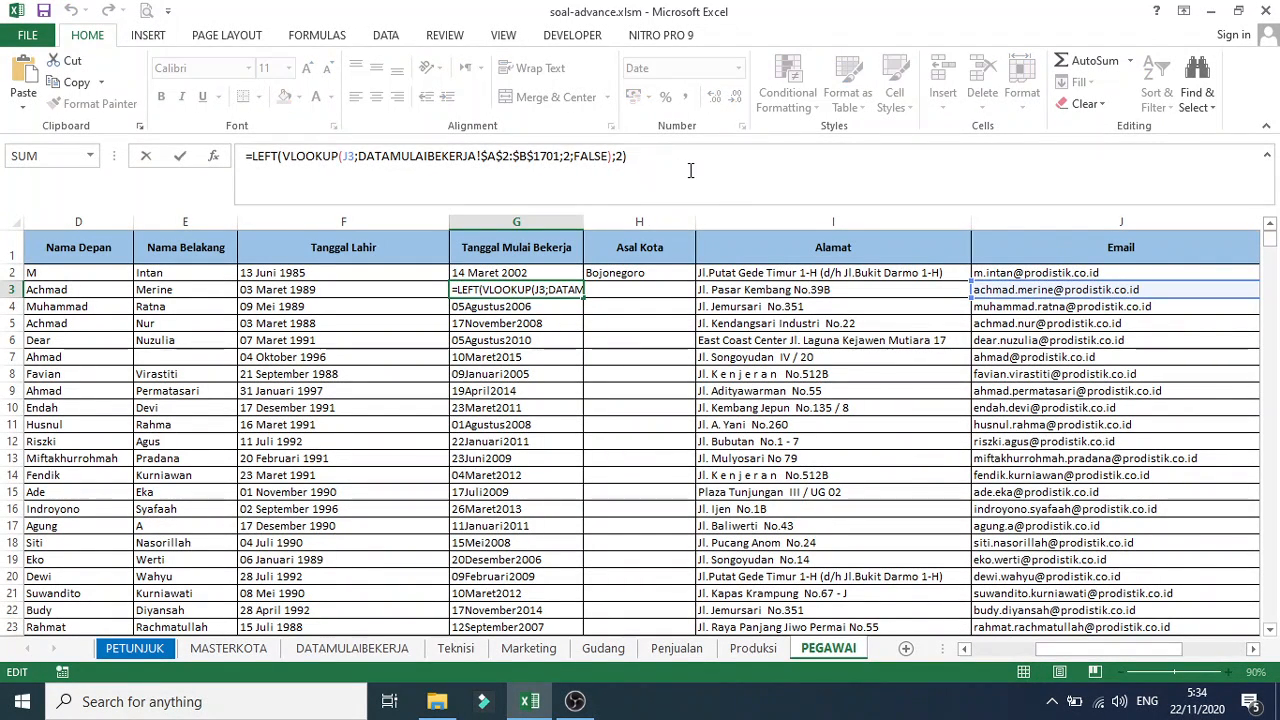
left_click(690, 171)
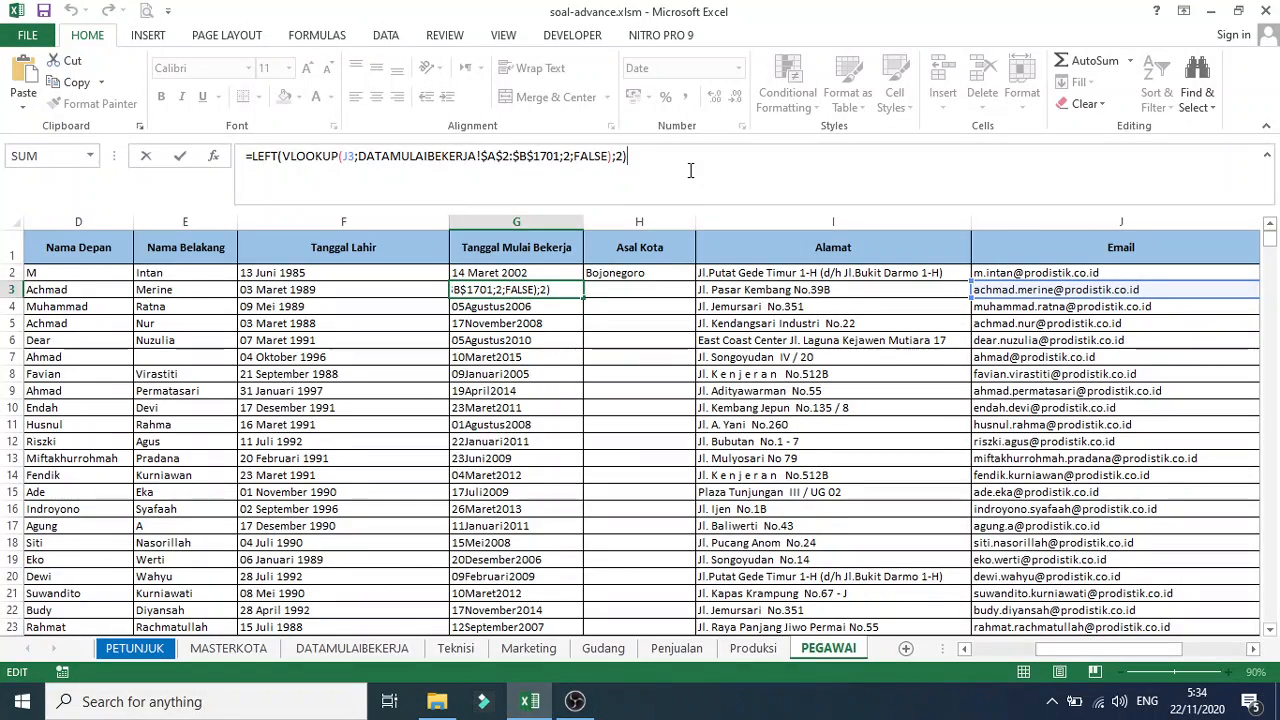
type("&\" ")
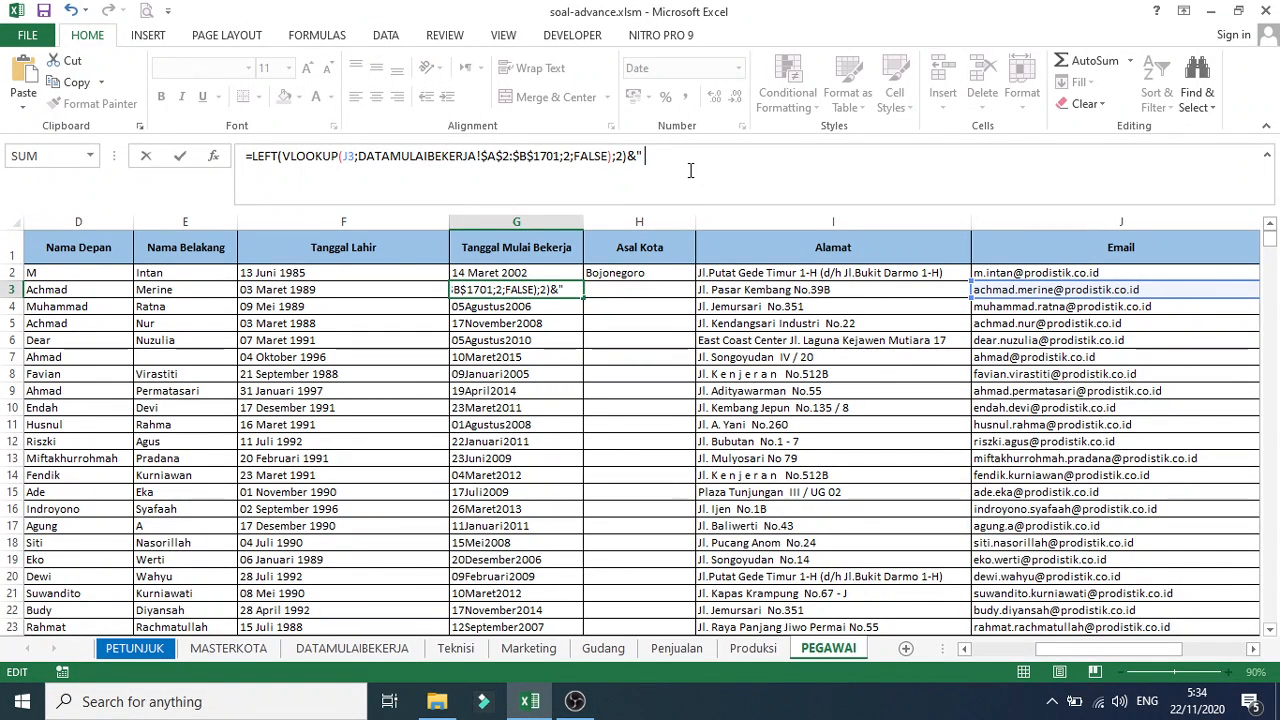
type("\"&")
type("l")
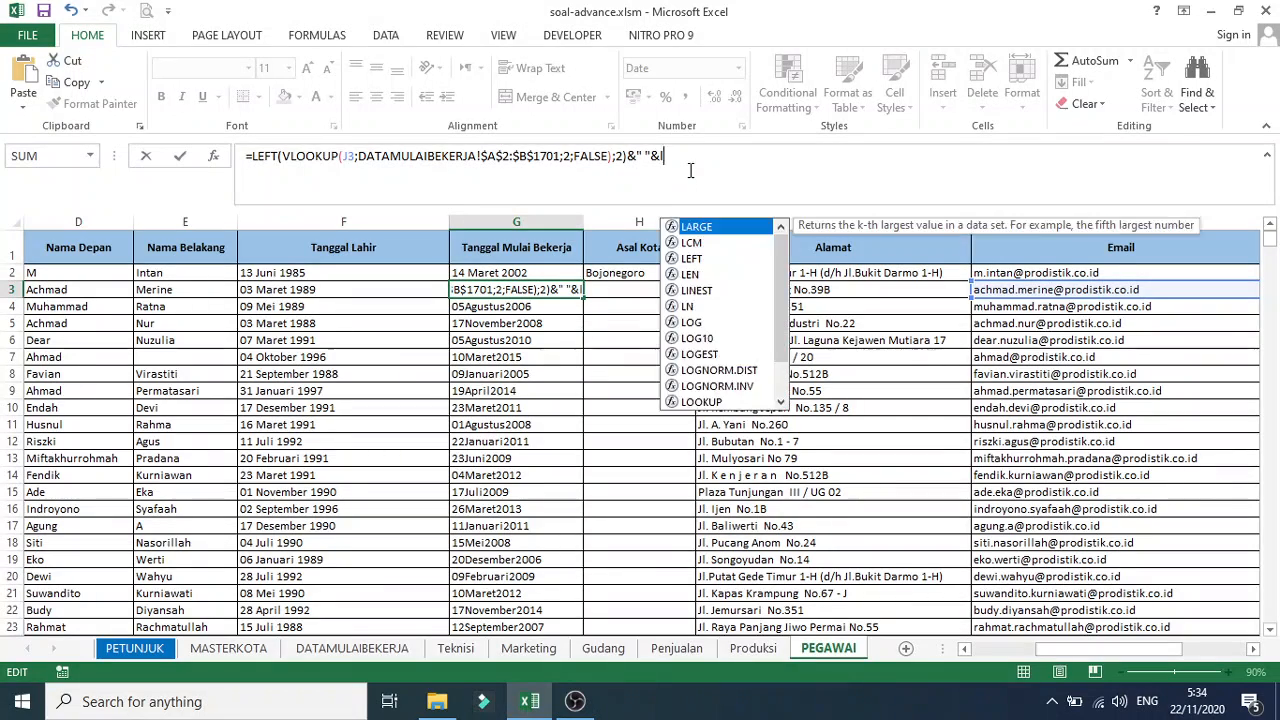
type("eft")
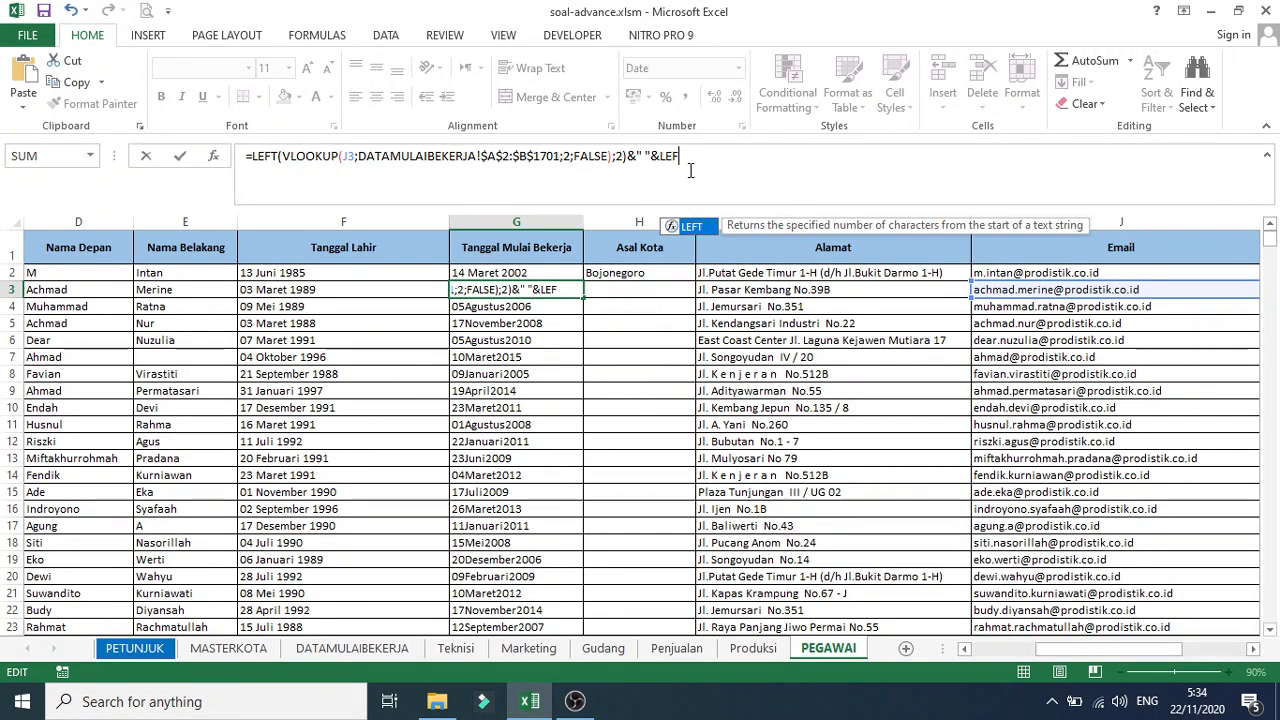
key("BackSpace")
type("N(")
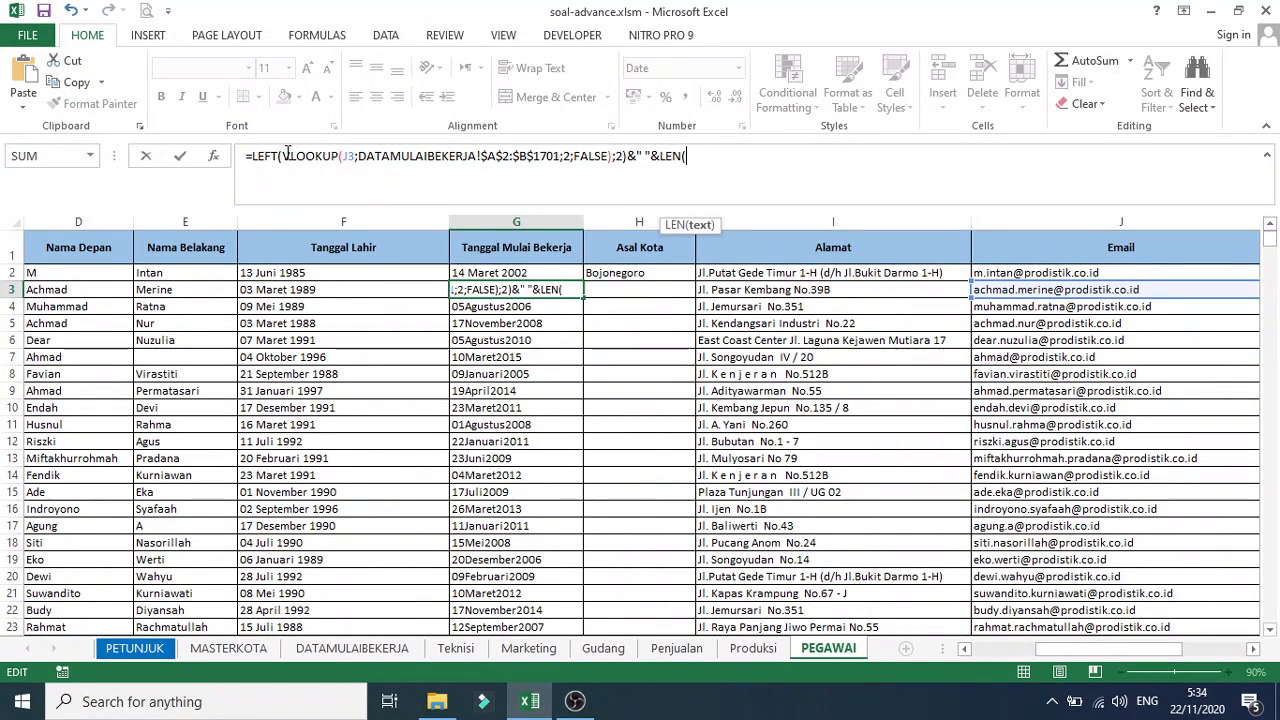
Copy the VLOOKUP expression from LEFT into LEN as its argument, and enter G3's formula
left_click_drag(284, 156, 612, 158)
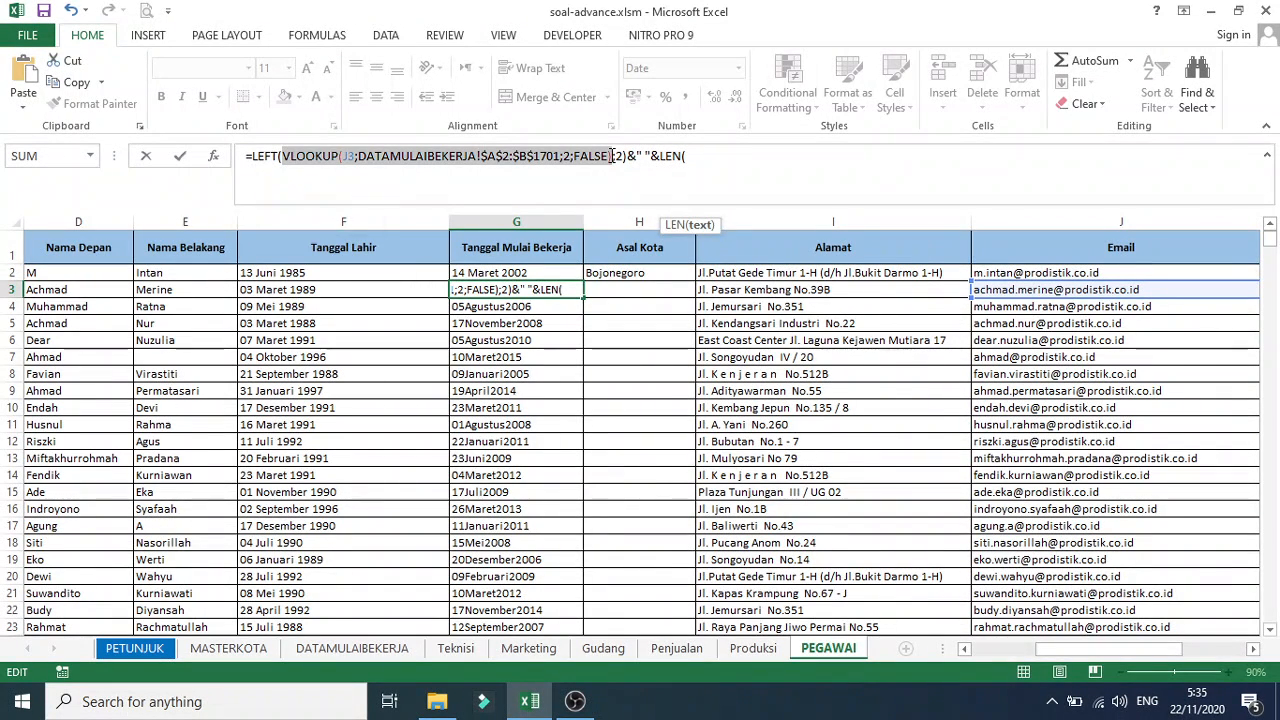
key("ctrl+c")
left_click(709, 173)
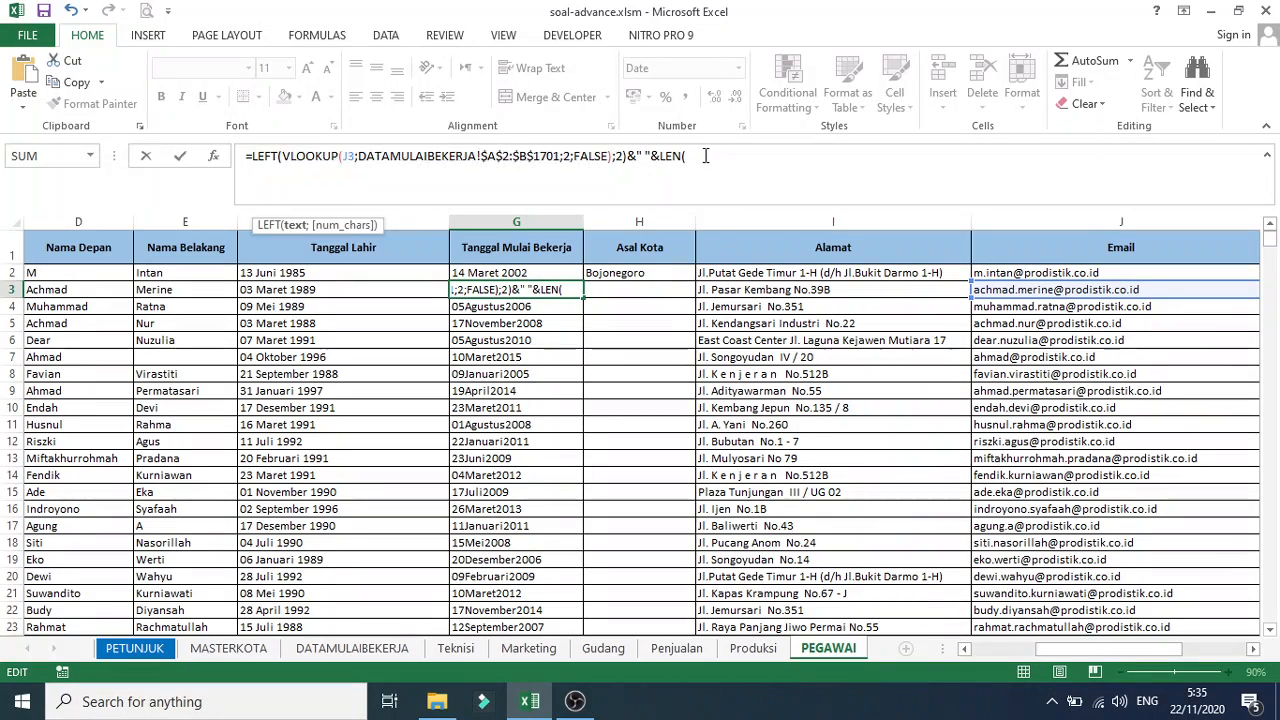
key("ctrl+v")
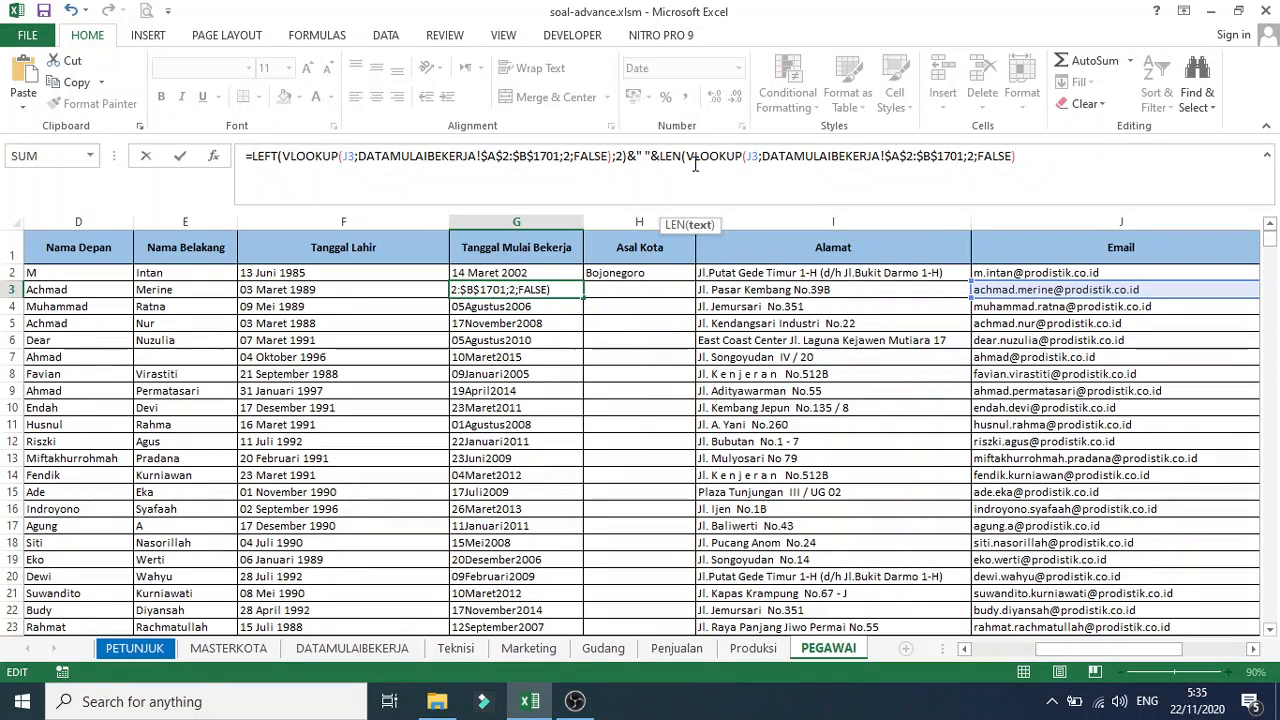
key("Return")
key("Return")
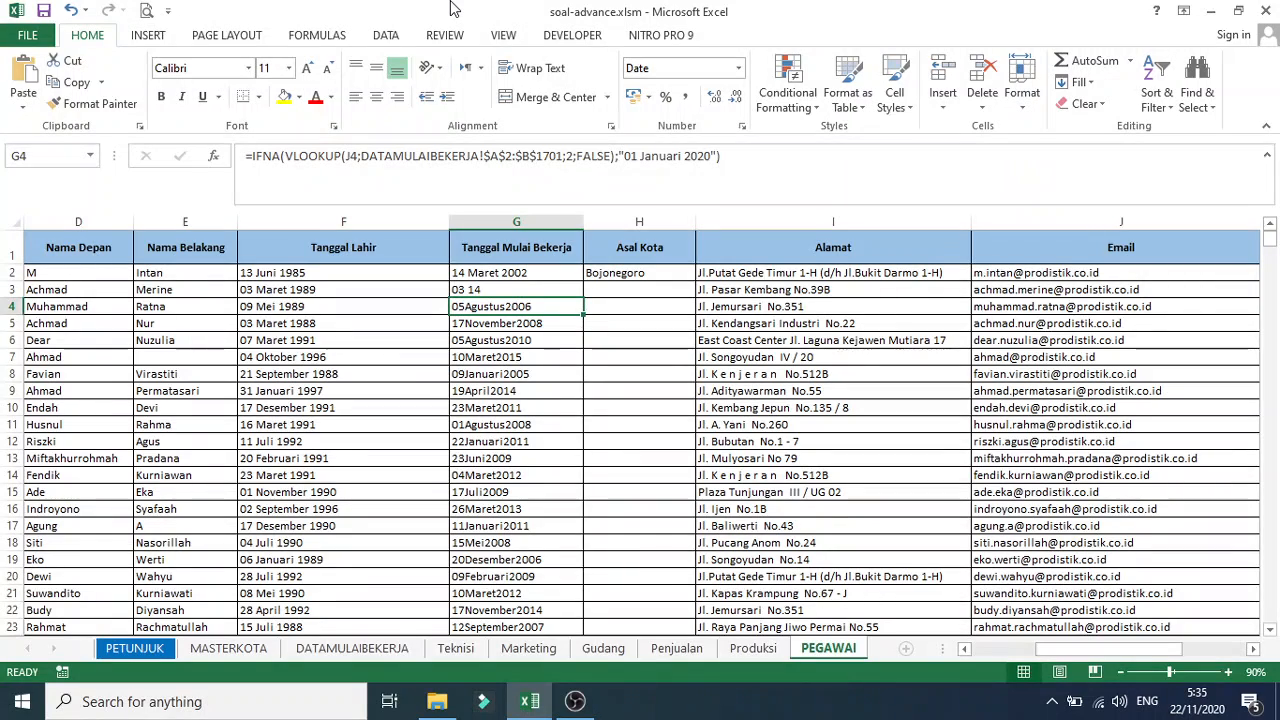
Subtract 6 from the LEN result at the end of G3's formula, and enter it
left_click(522, 289)
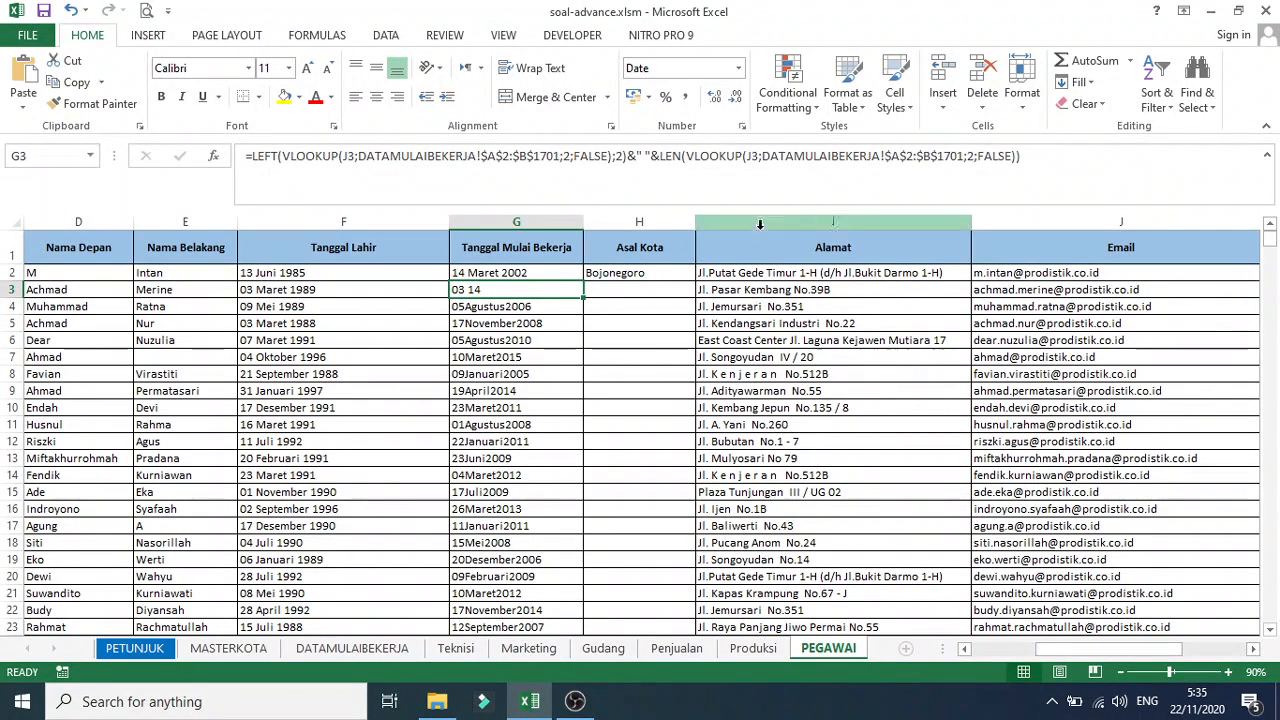
left_click(1054, 158)
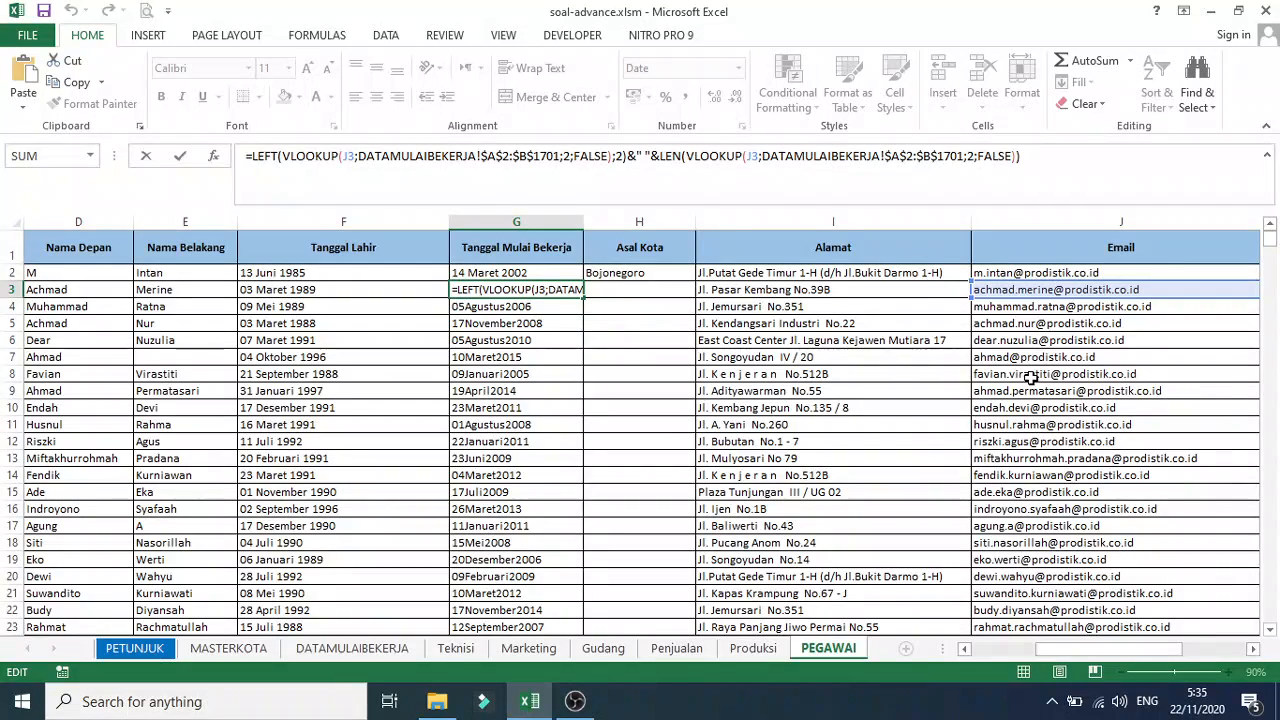
type("-6")
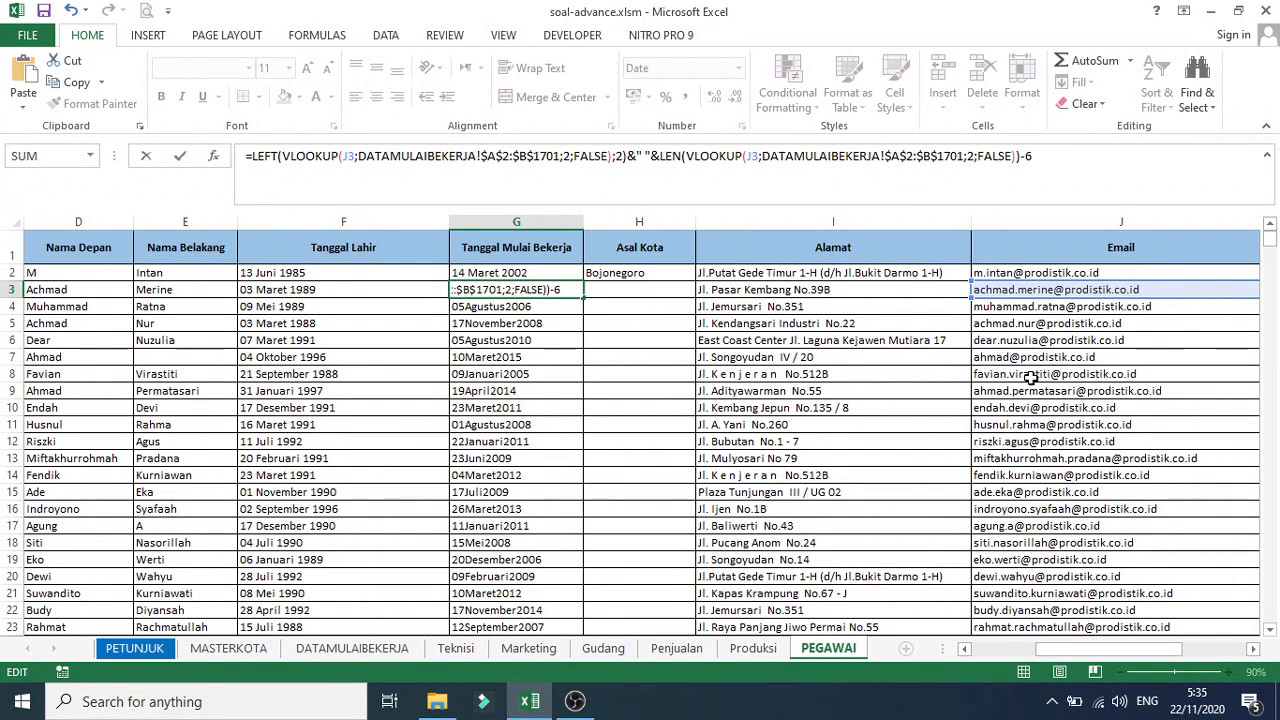
key("Return")
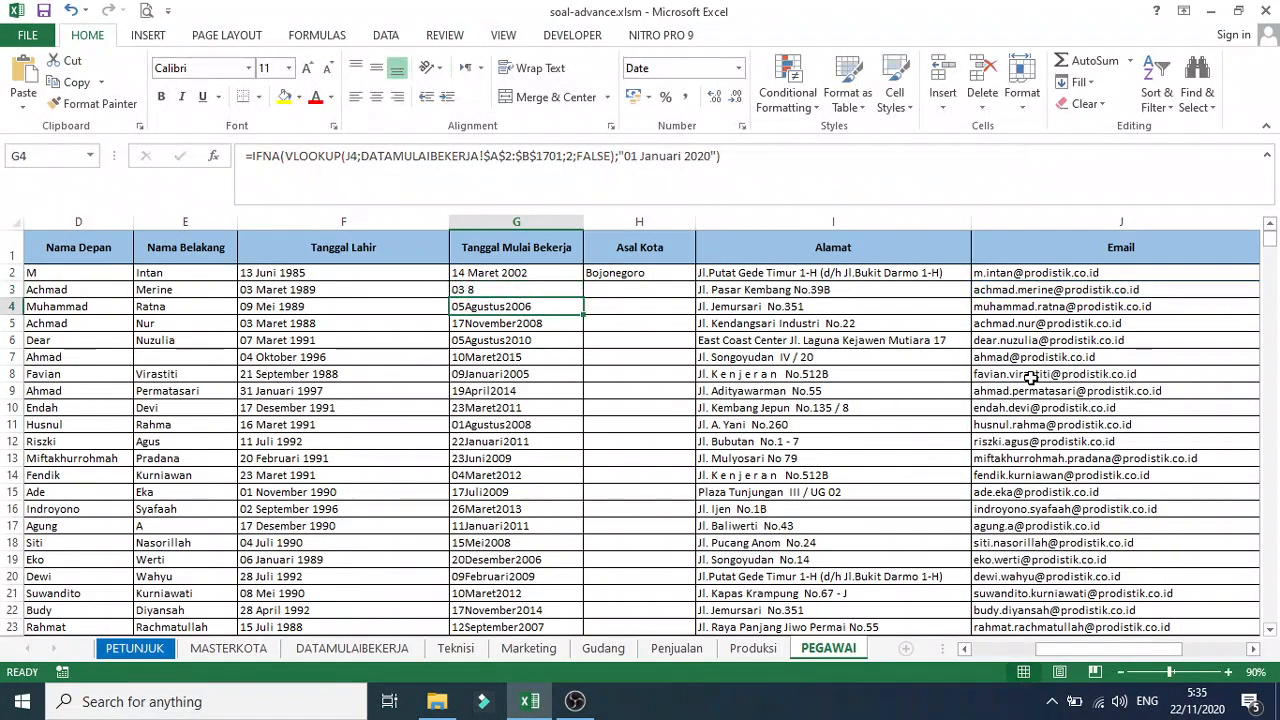
Insert MID( before LEN in G3's formula and copy the VLOOKUP expression from LEFT in as its text argument
left_click(479, 289)
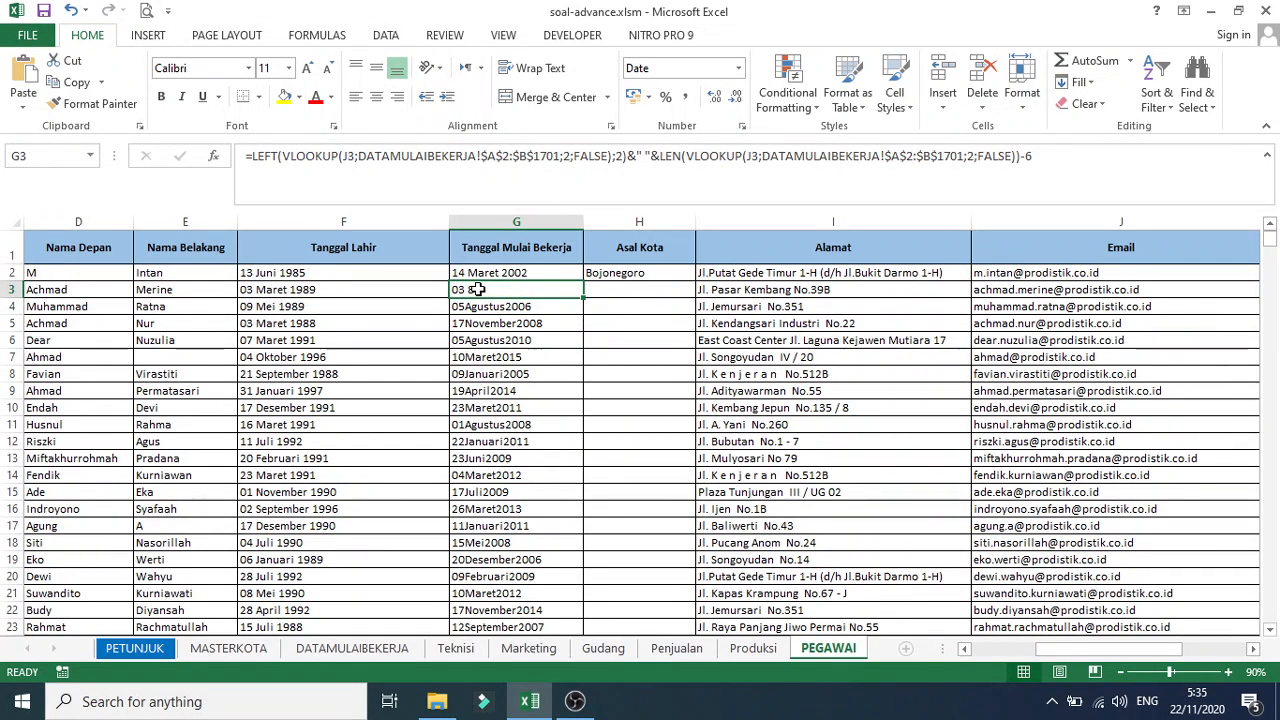
left_click(657, 156)
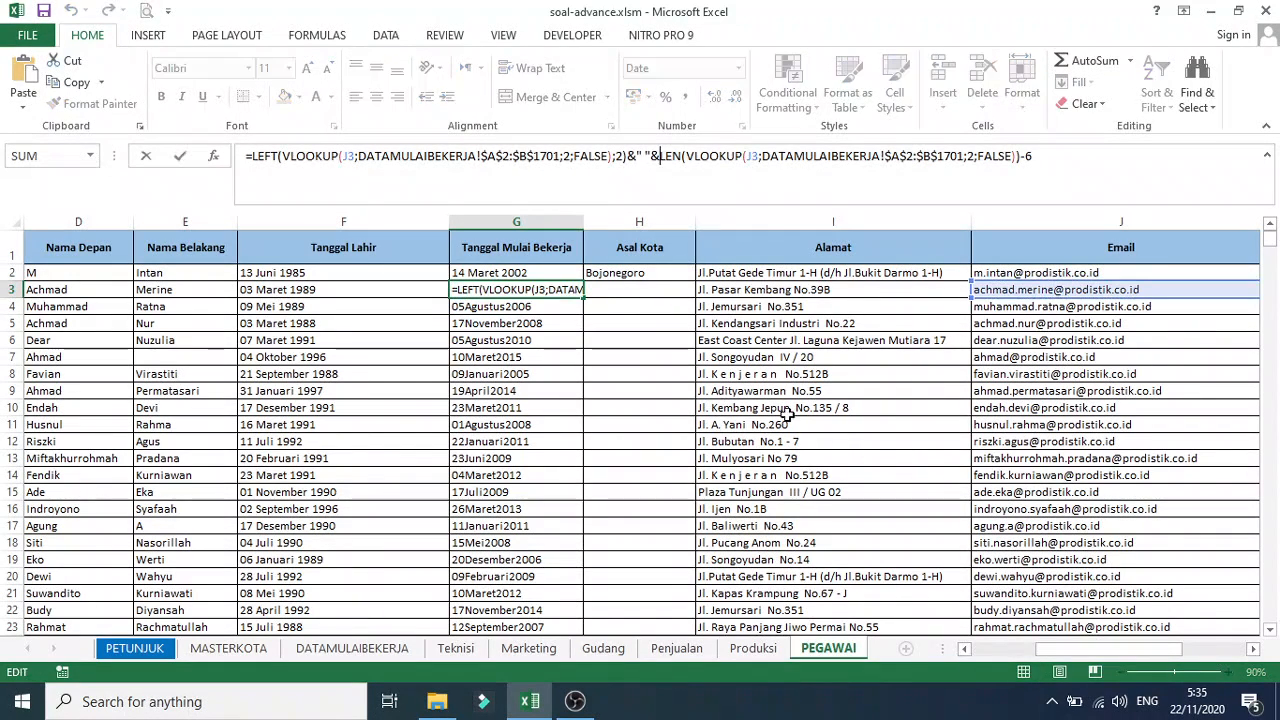
type("MID")
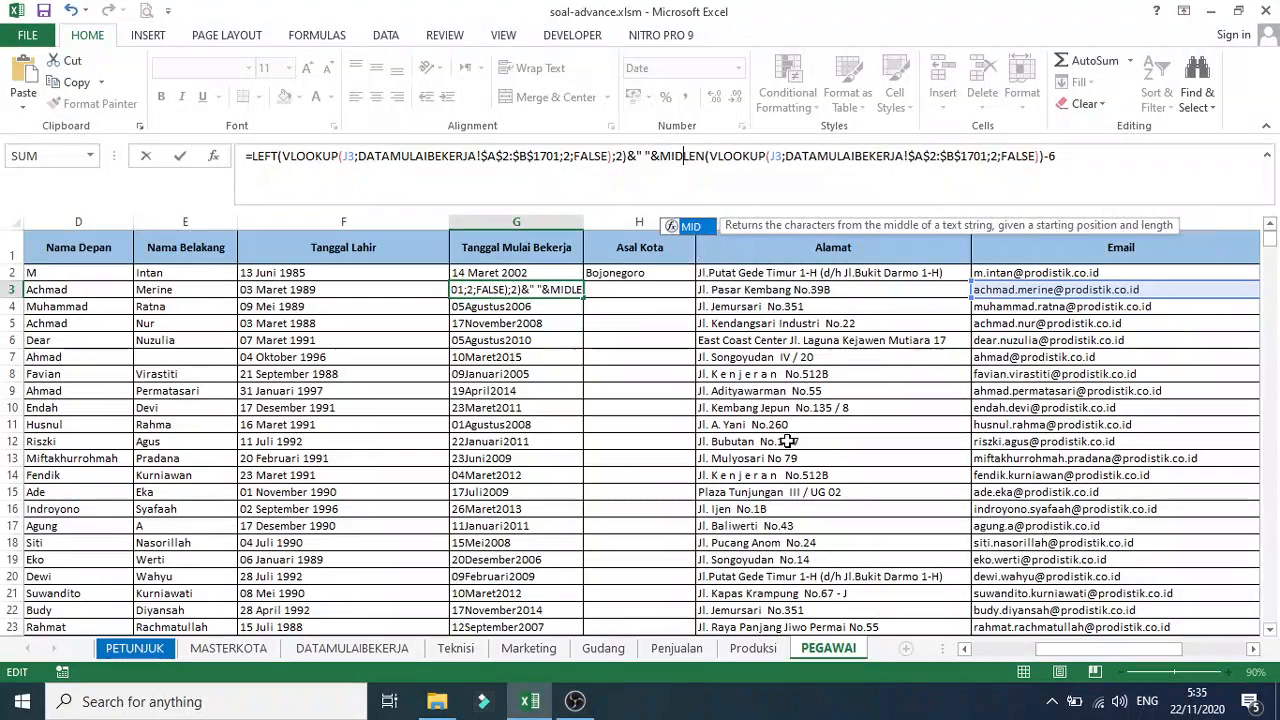
type("(")
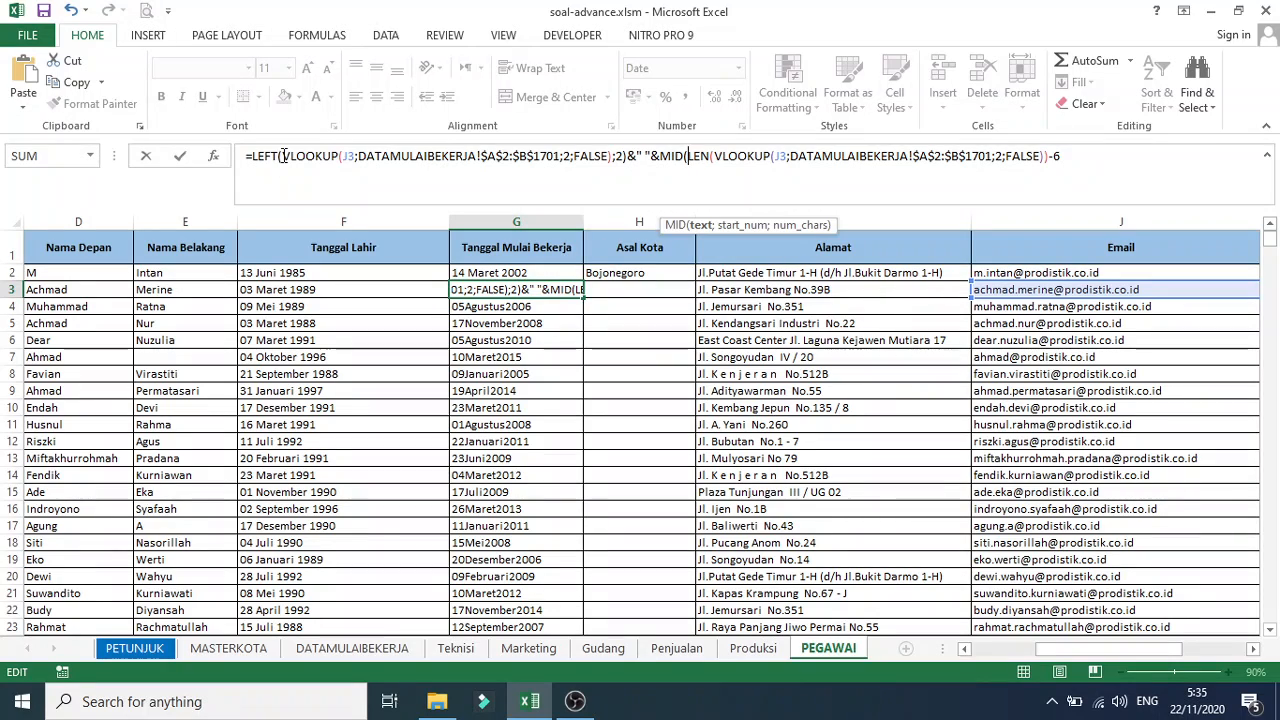
left_click_drag(284, 156, 612, 157)
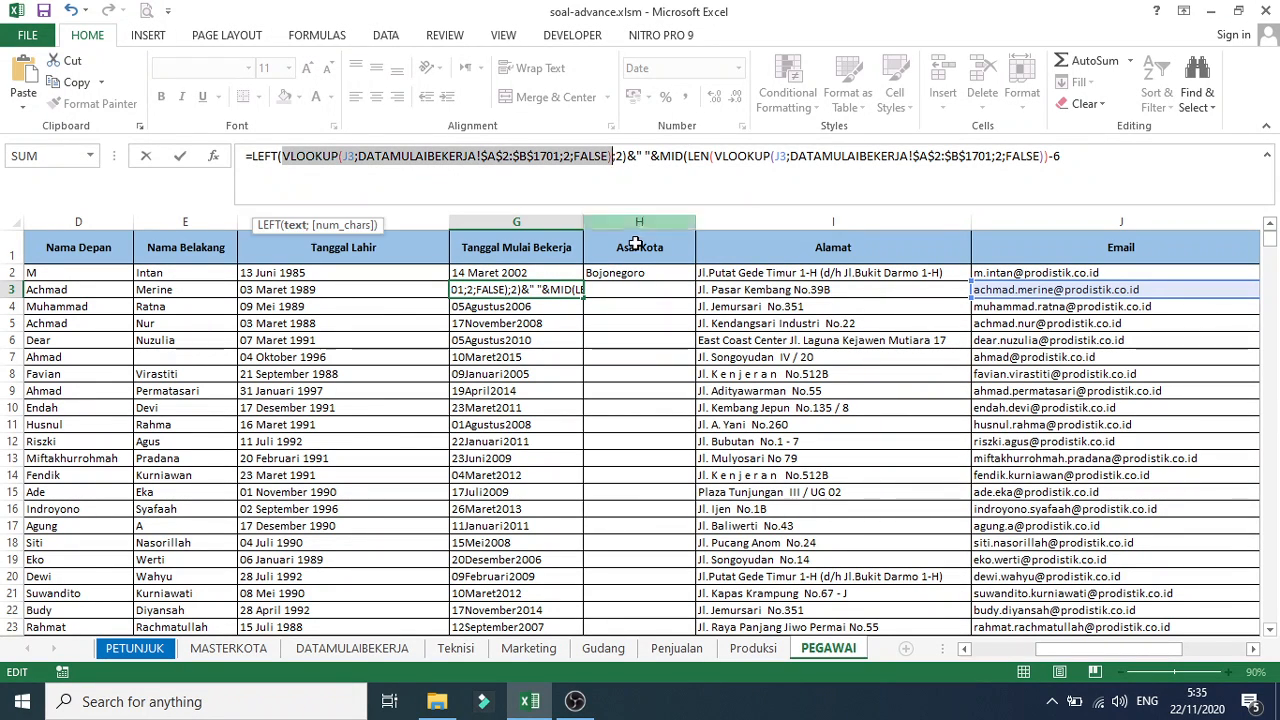
left_click(686, 157)
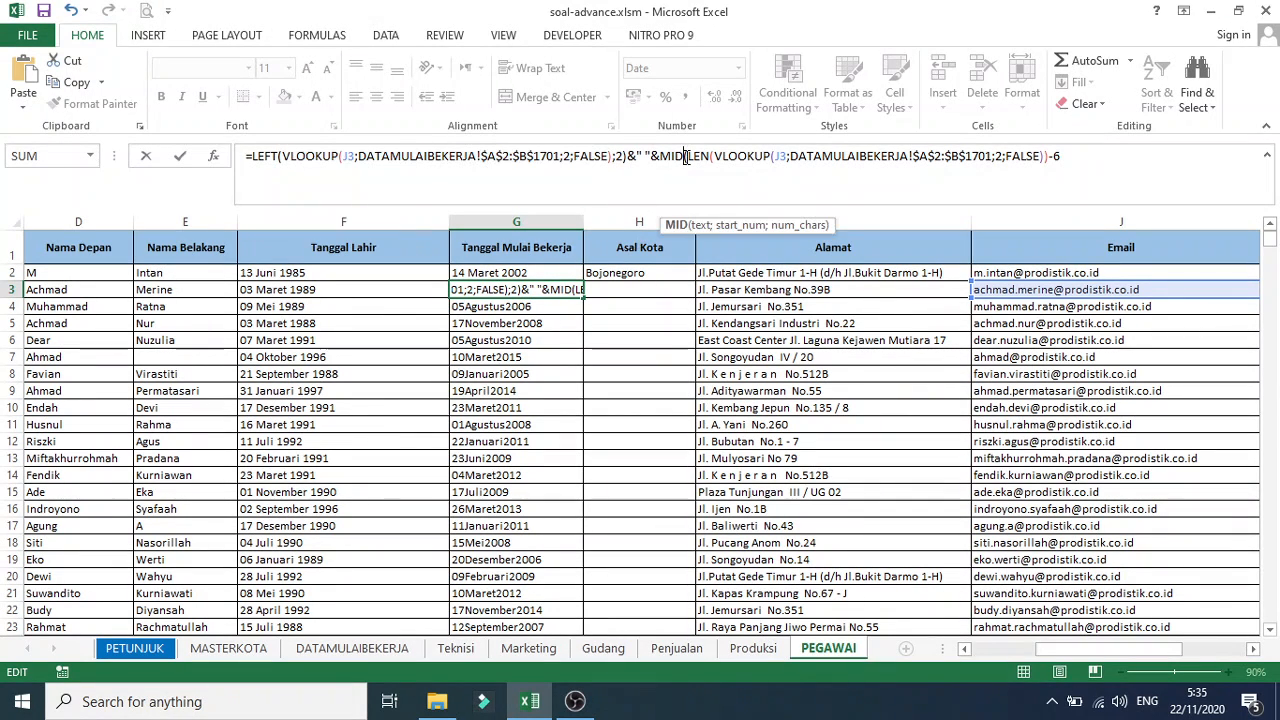
left_click(689, 156)
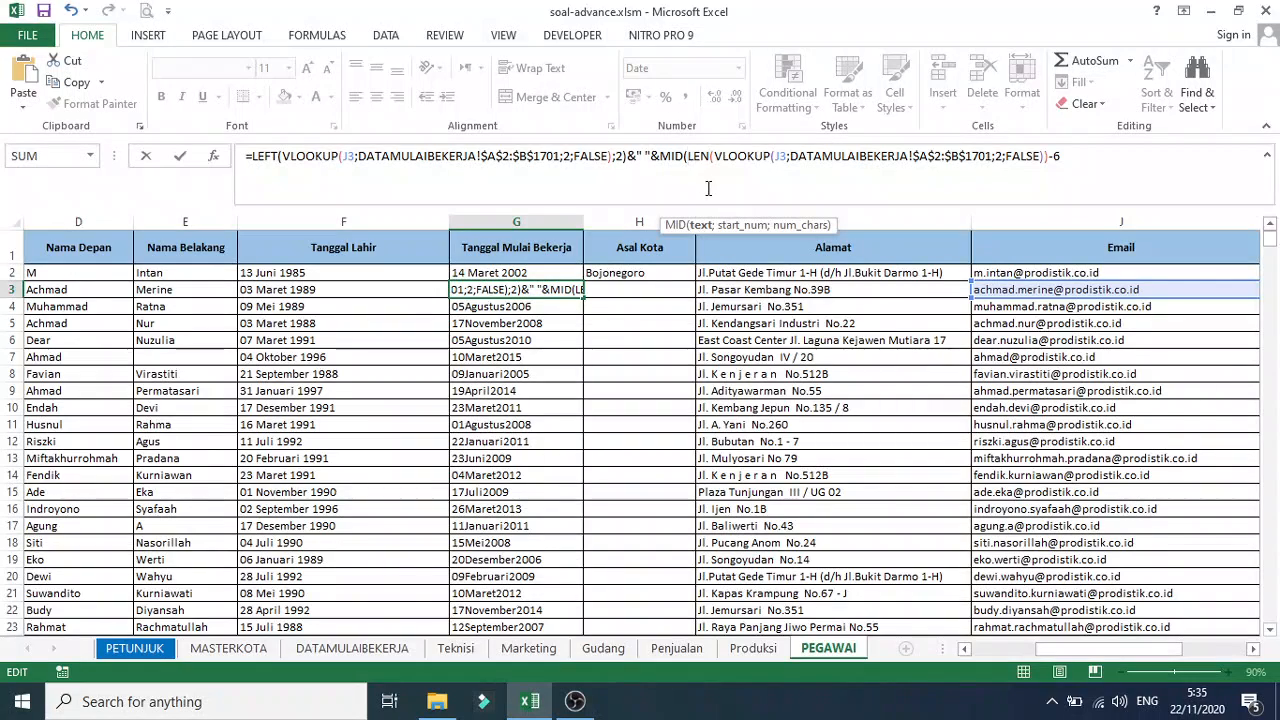
key("ctrl+v")
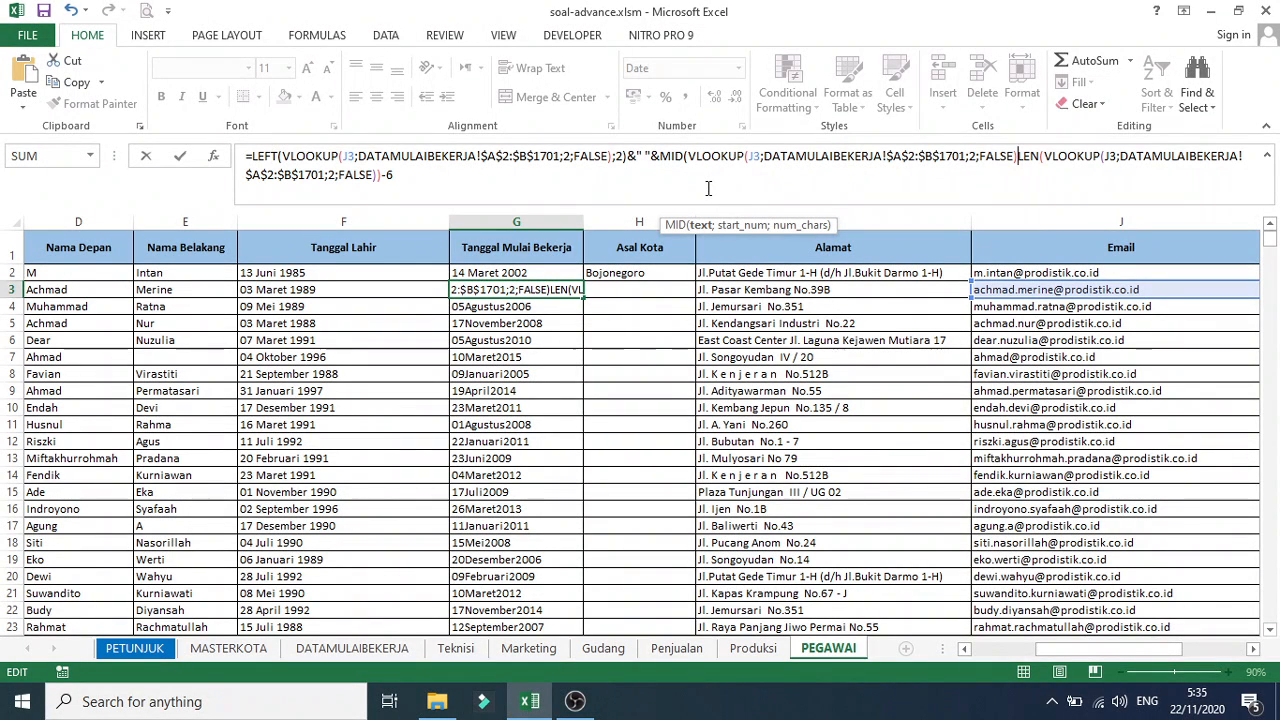
Set MID's start position to 3, use the LEN-6 expression as its character count, close the function and enter G3's formula
type(";")
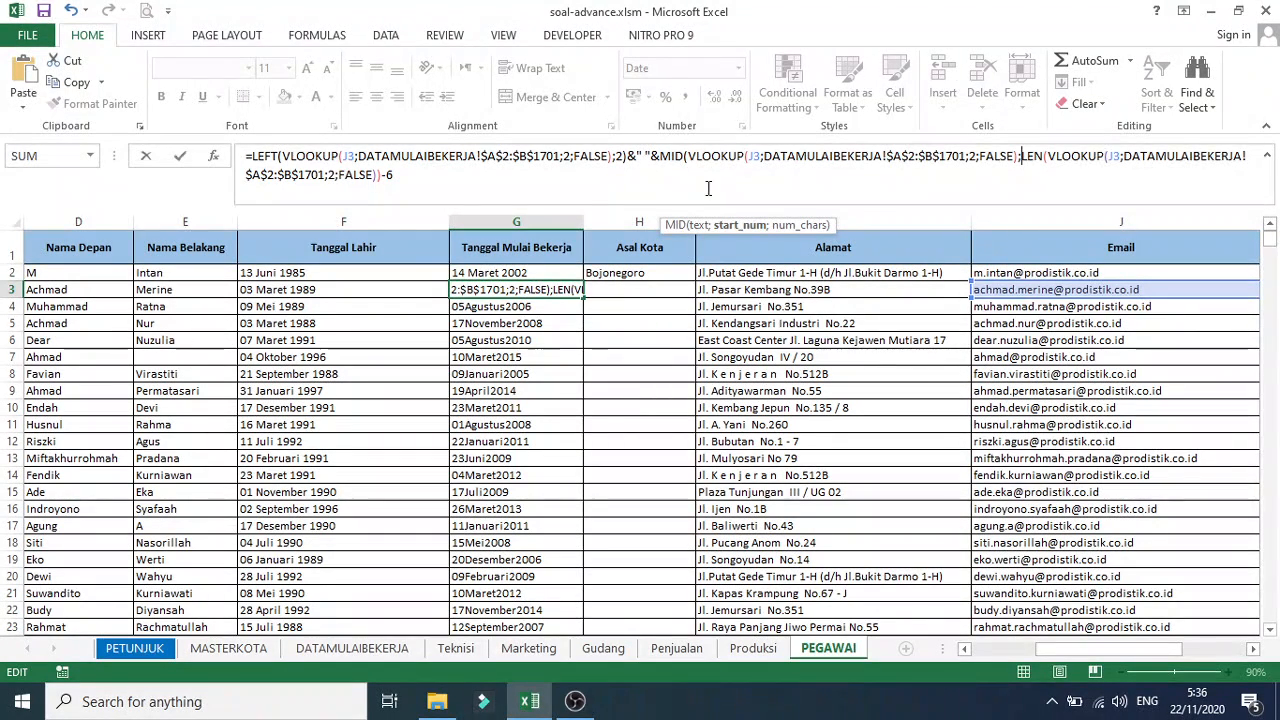
type("3")
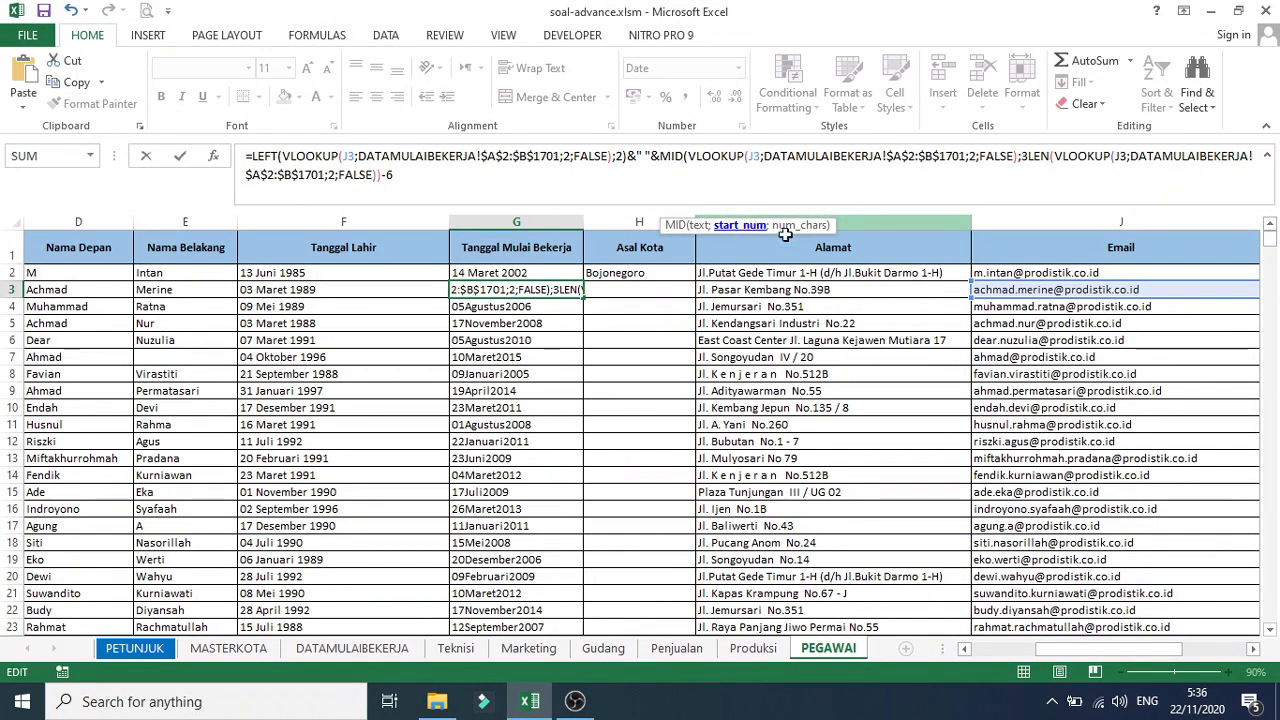
type(";")
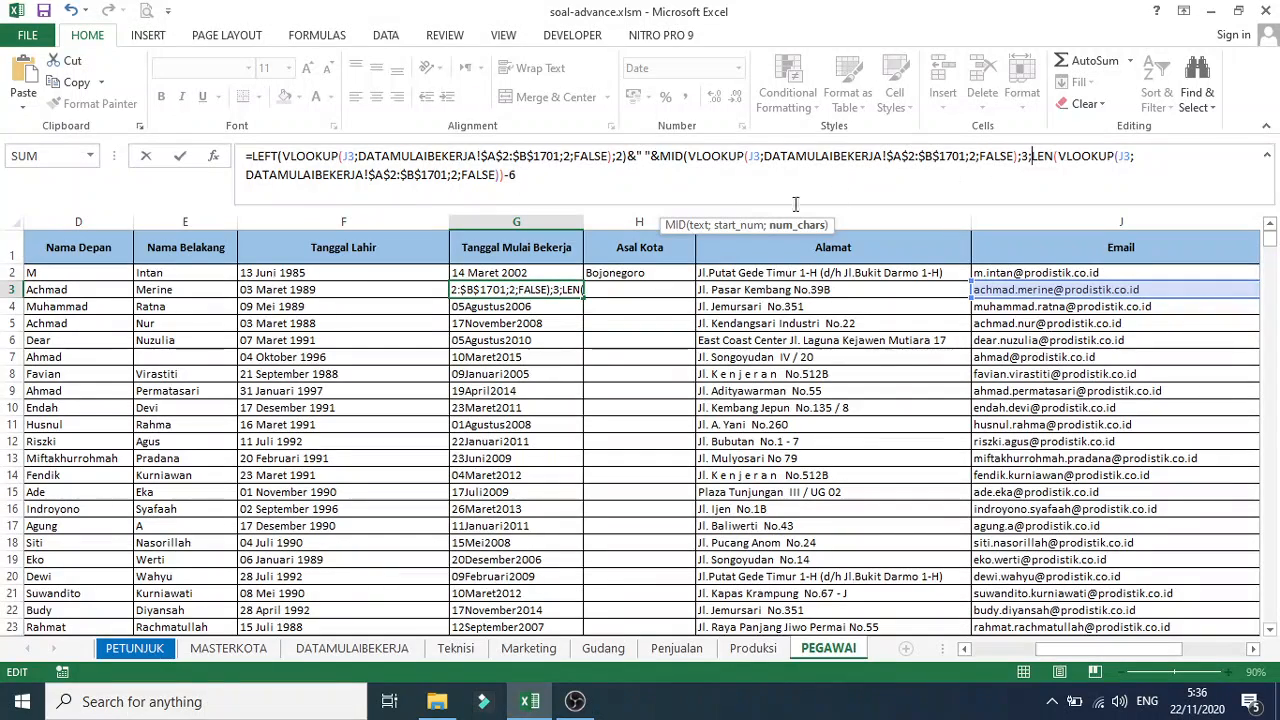
left_click(527, 175)
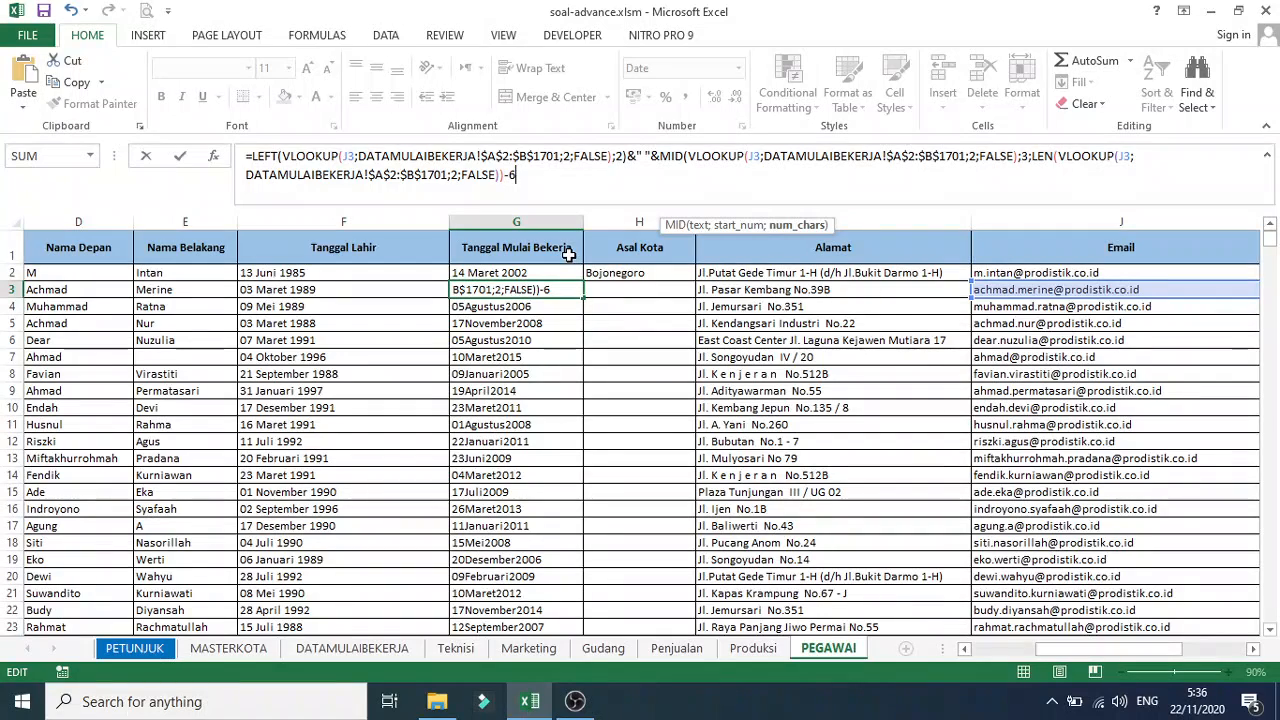
type(")")
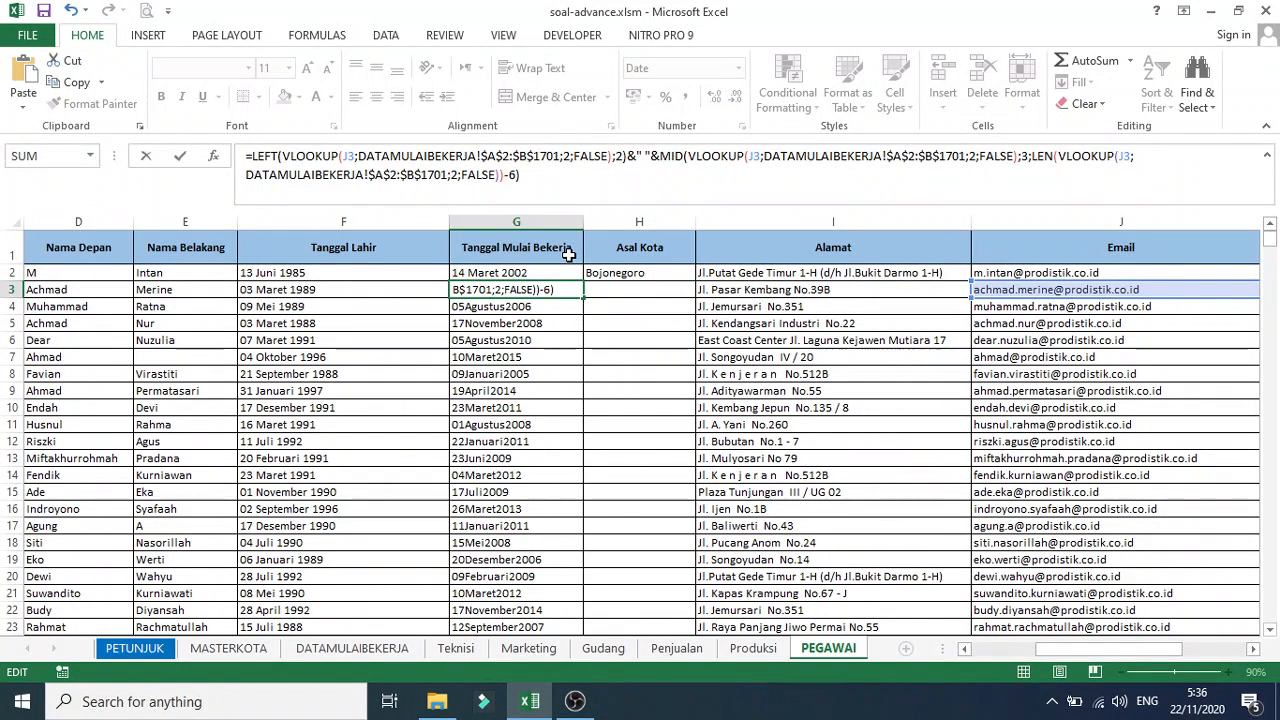
key("Return")
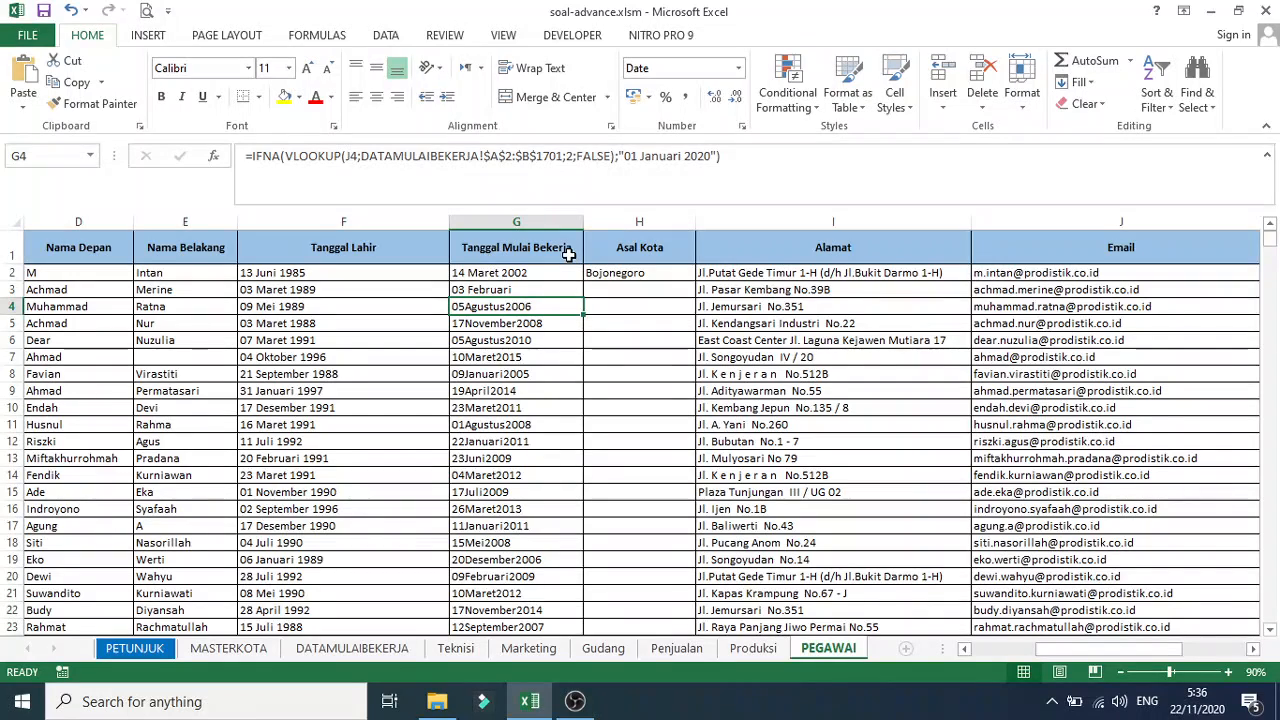
Append &" "& to the end of G3's formula to add a space after the month
left_click(524, 288)
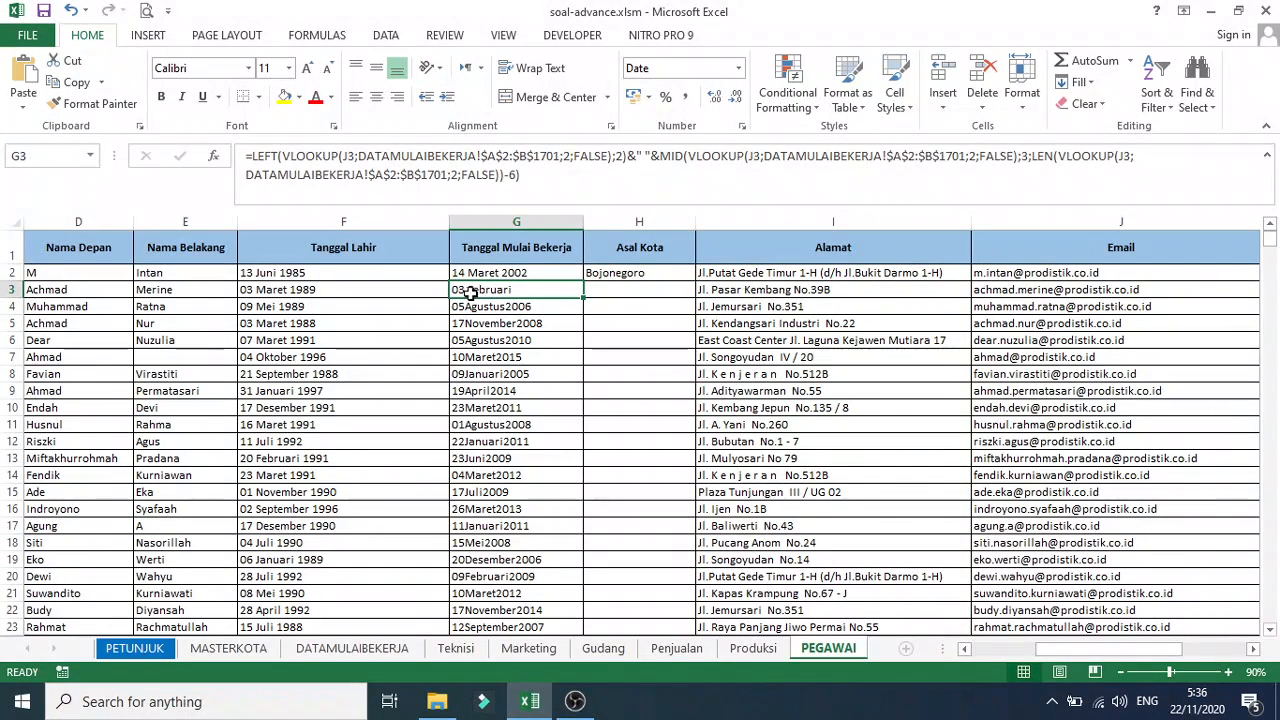
double_click(522, 290)
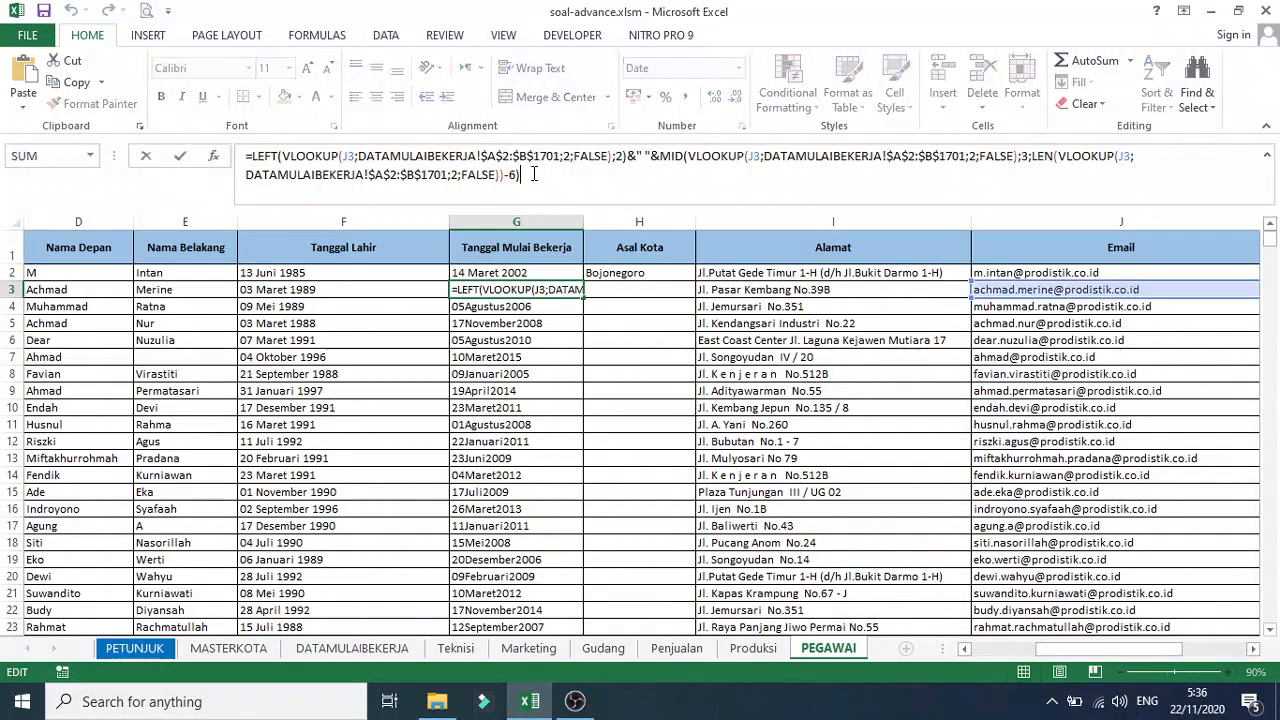
key("End")
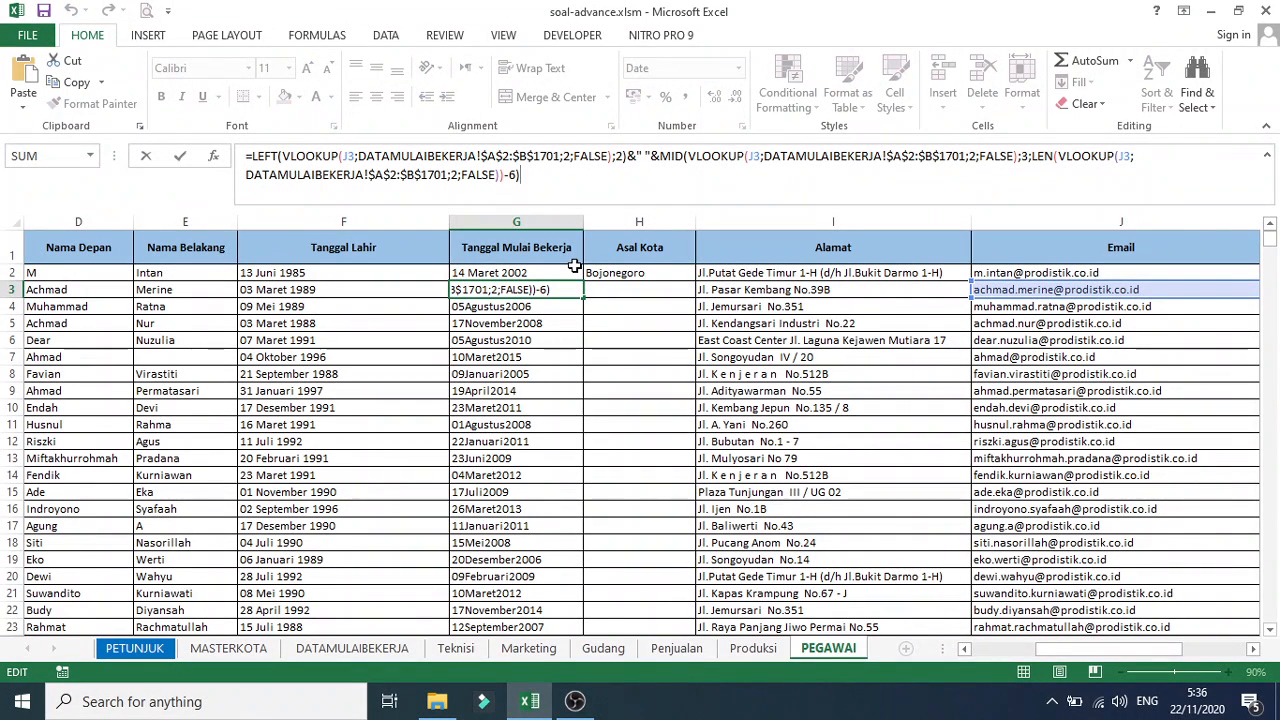
type("&")
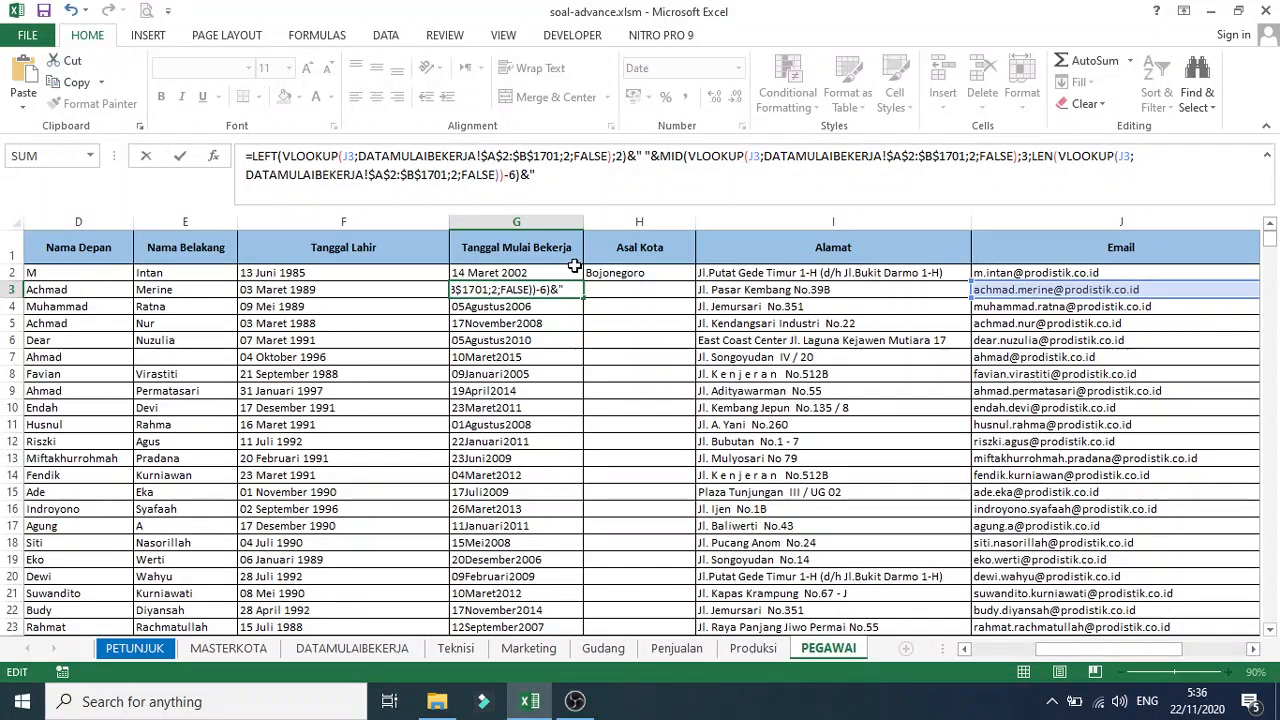
type("\" \"")
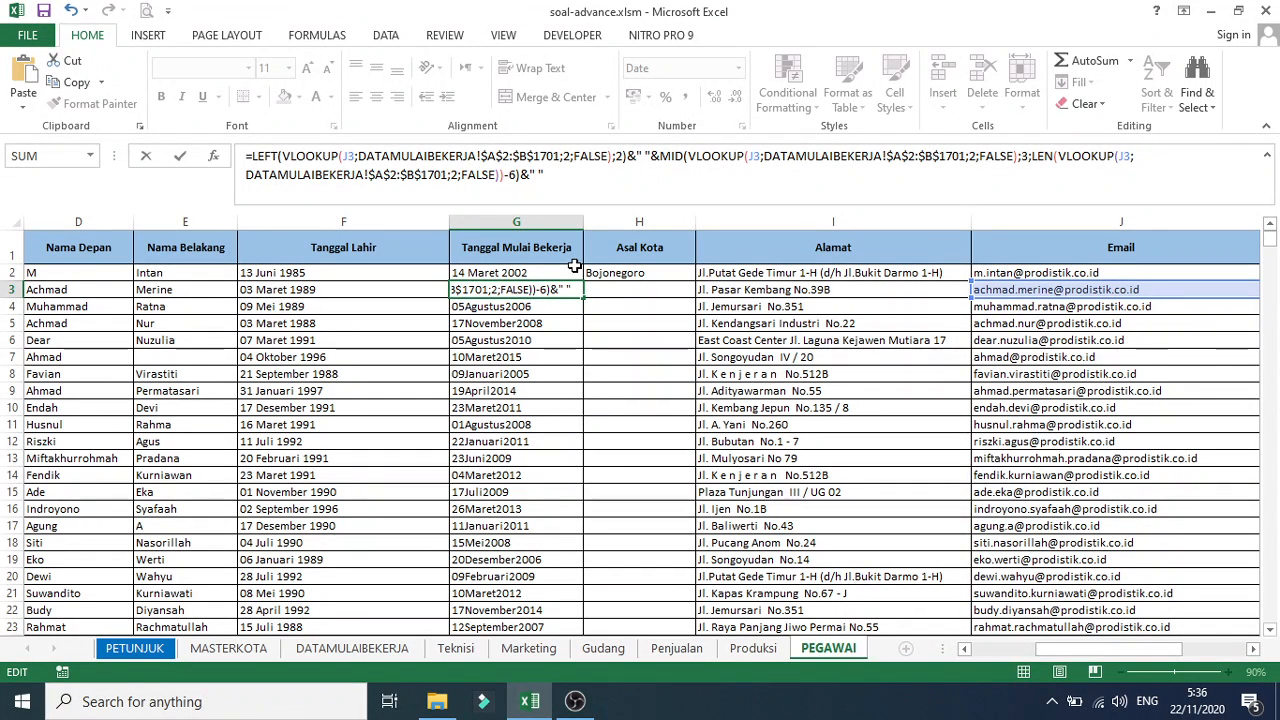
type("&")
Copy the VLOOKUP expression inside LEFT and return to the end of G3's formula
left_click_drag(253, 157, 629, 160)
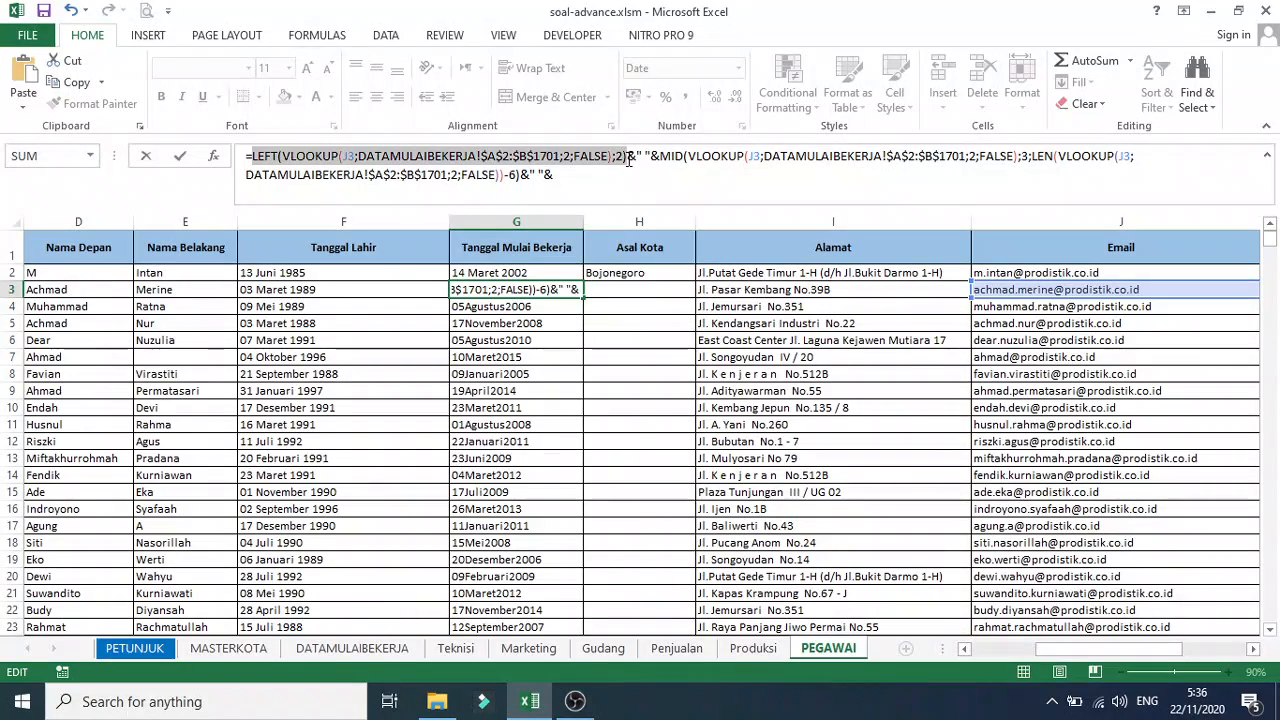
left_click(381, 157)
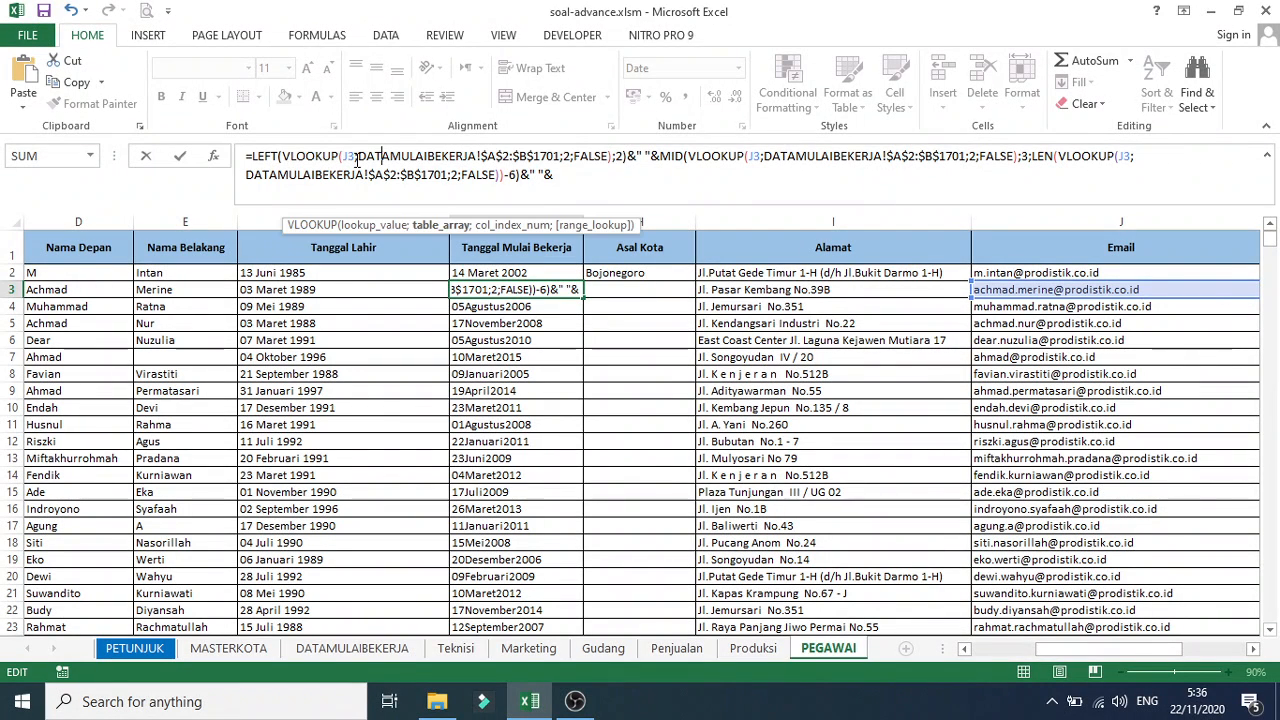
left_click_drag(284, 157, 610, 155)
key("ctrl+c")
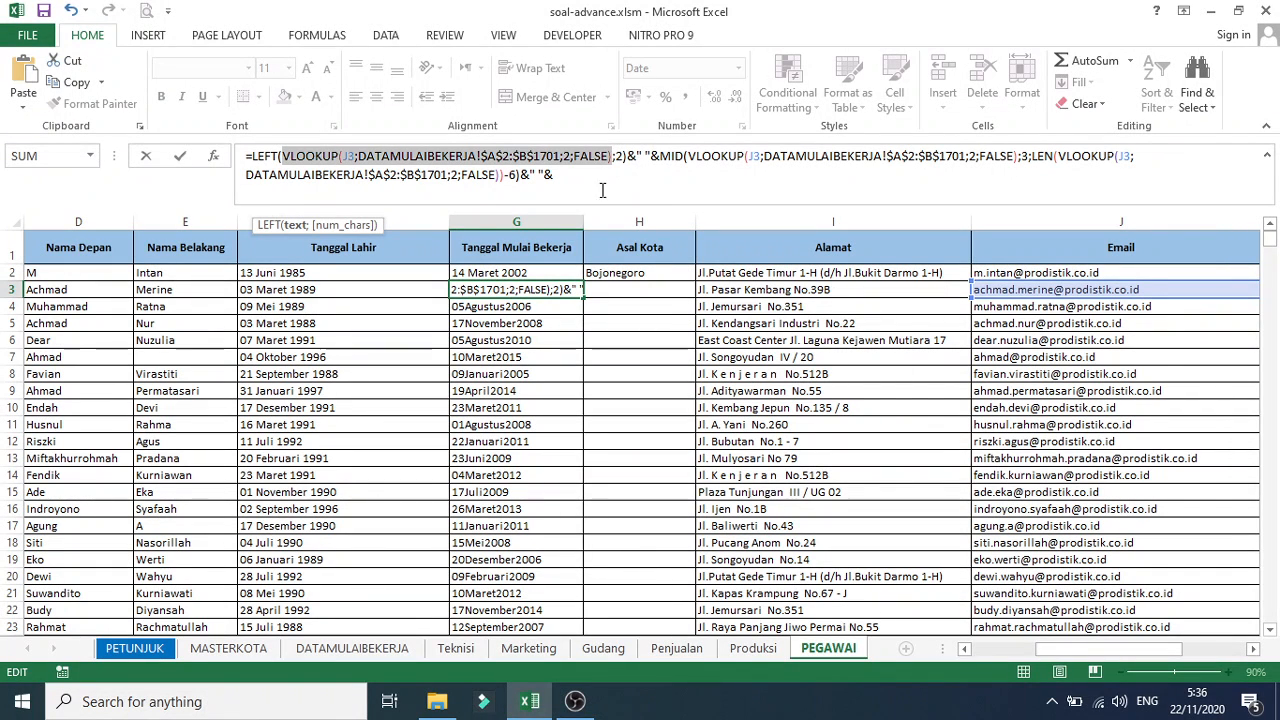
left_click(566, 177)
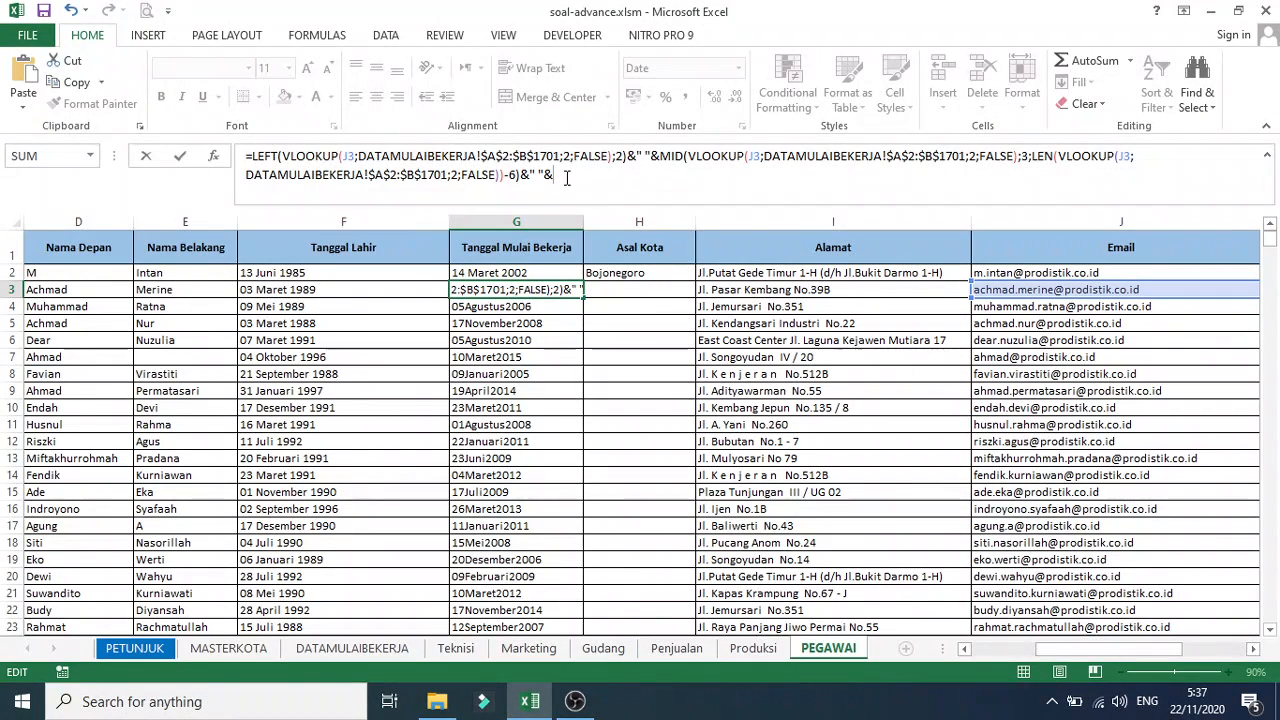
Add a RIGHT function at the end of G3's formula with the copied VLOOKUP as text and 4 characters for the year
type("r")
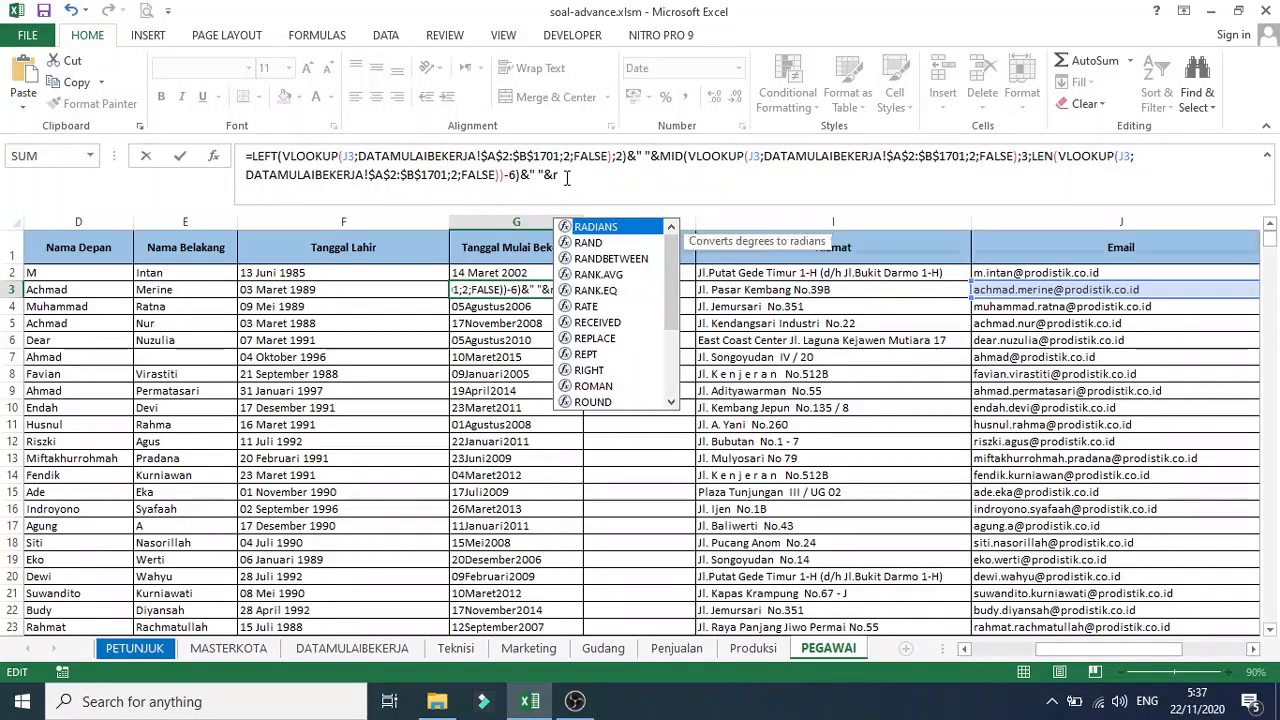
key("Down")
key("Down")
key("Up")
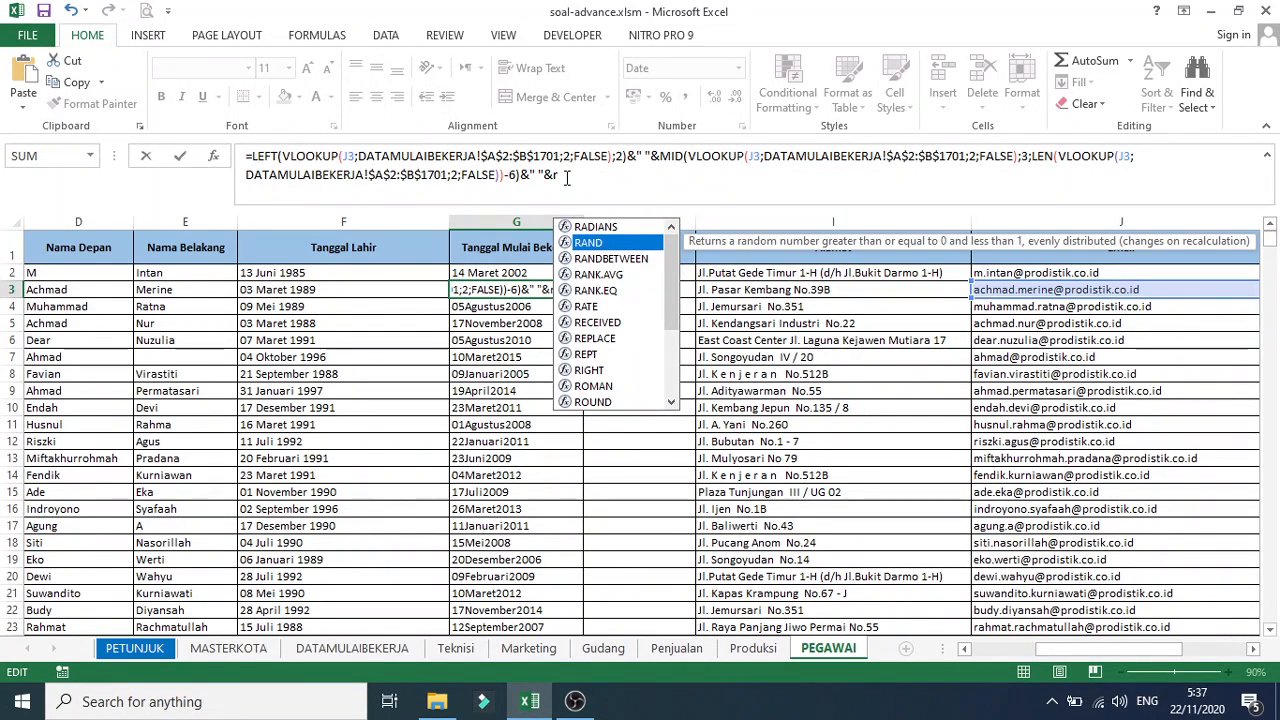
type("i")
key("Tab")
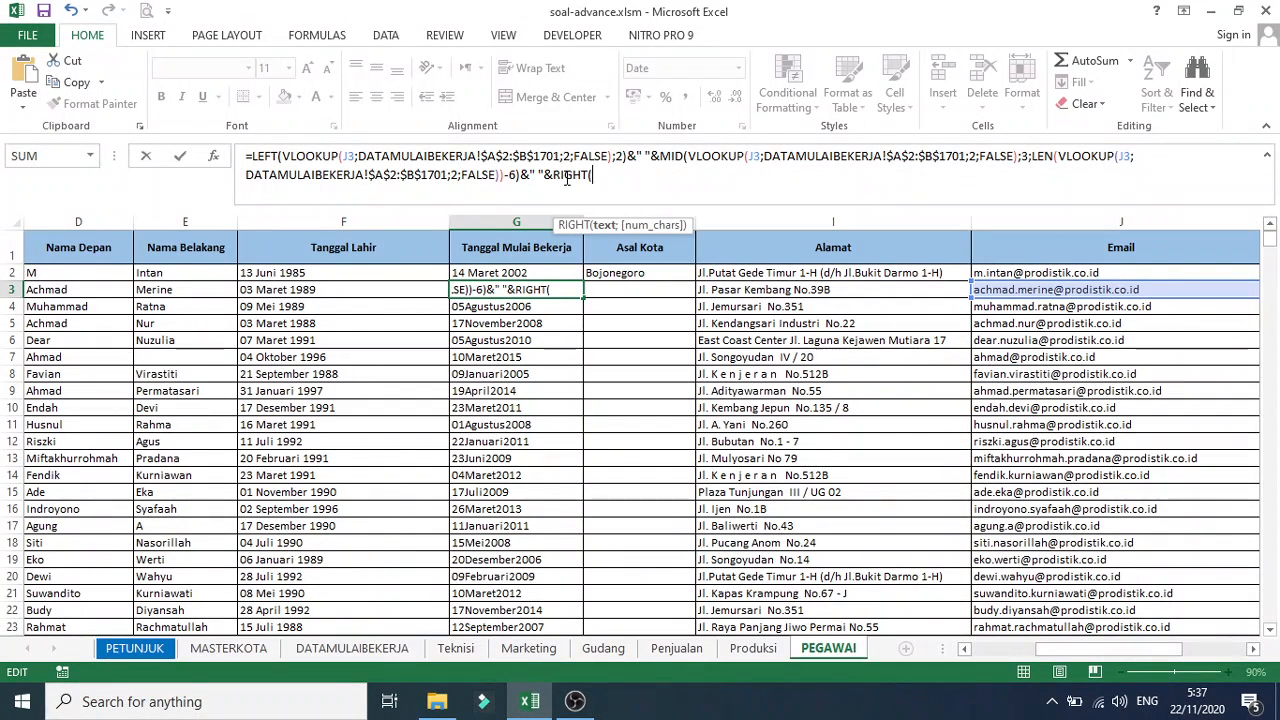
key("ctrl+v")
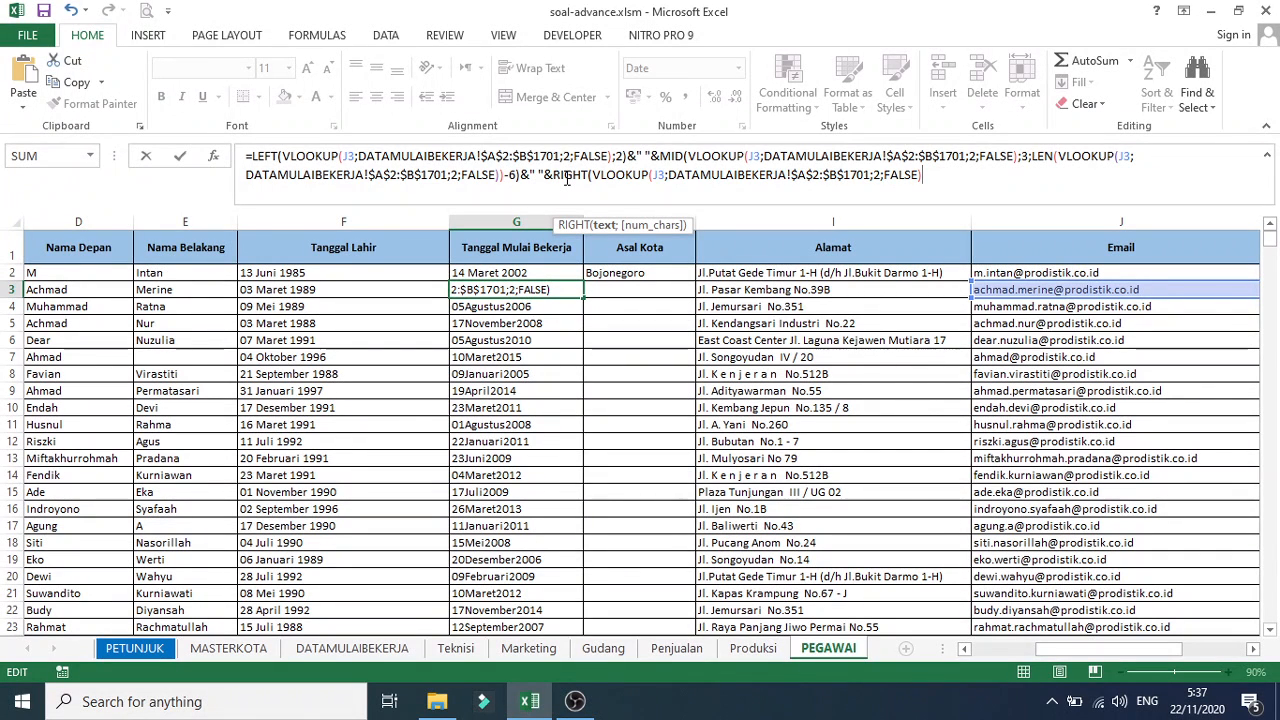
type(";")
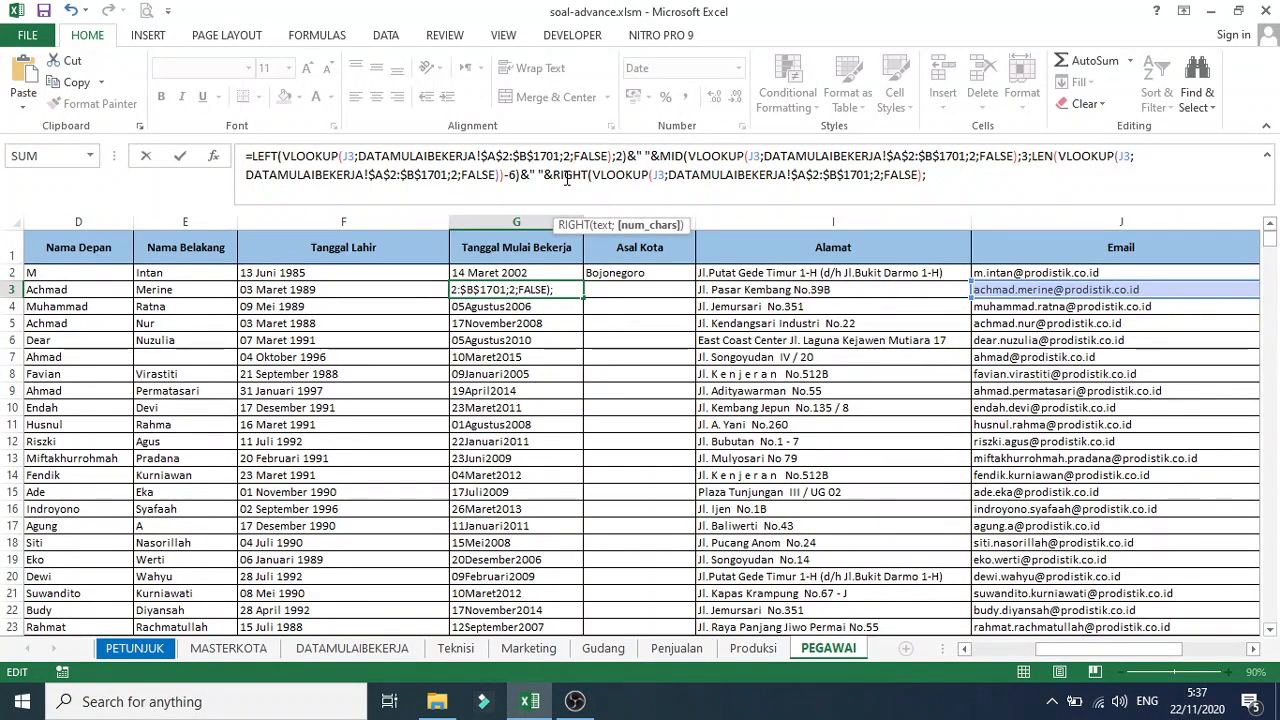
type("4)")
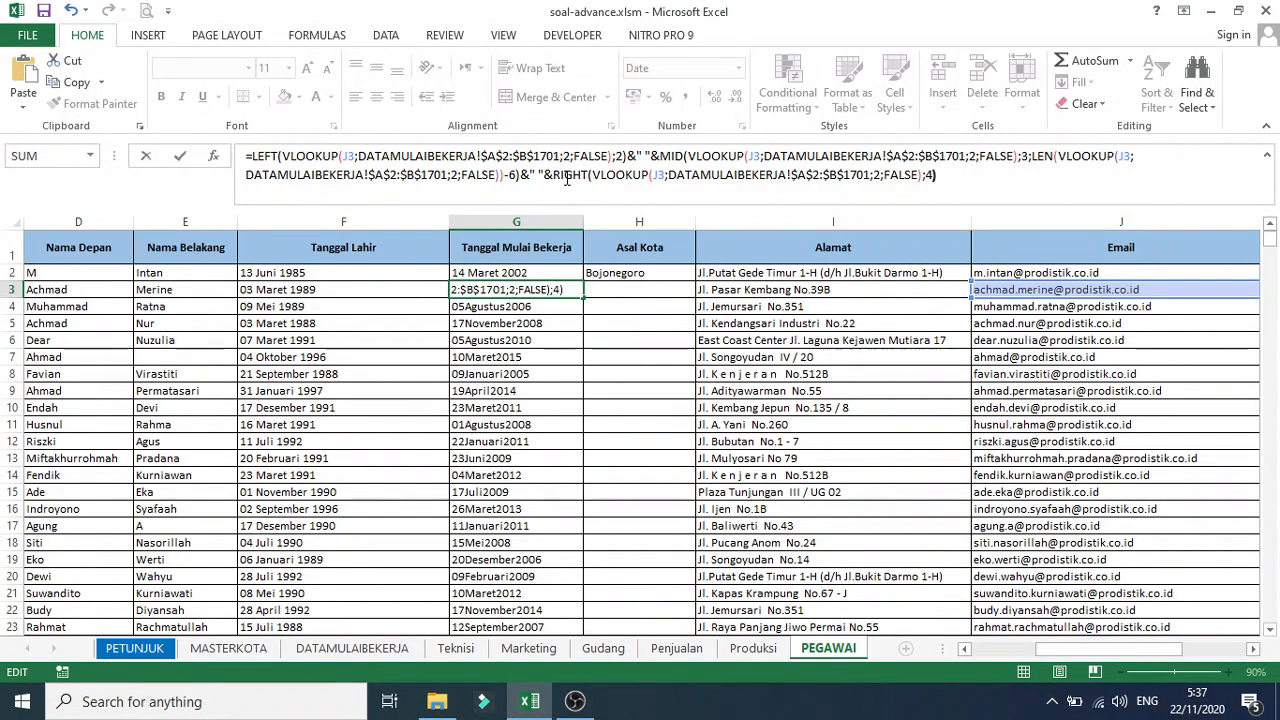
Commit the start-date formula in G3, and wrap it in IFNA with "01 Januari 2020" as the fallback value
key("Return")
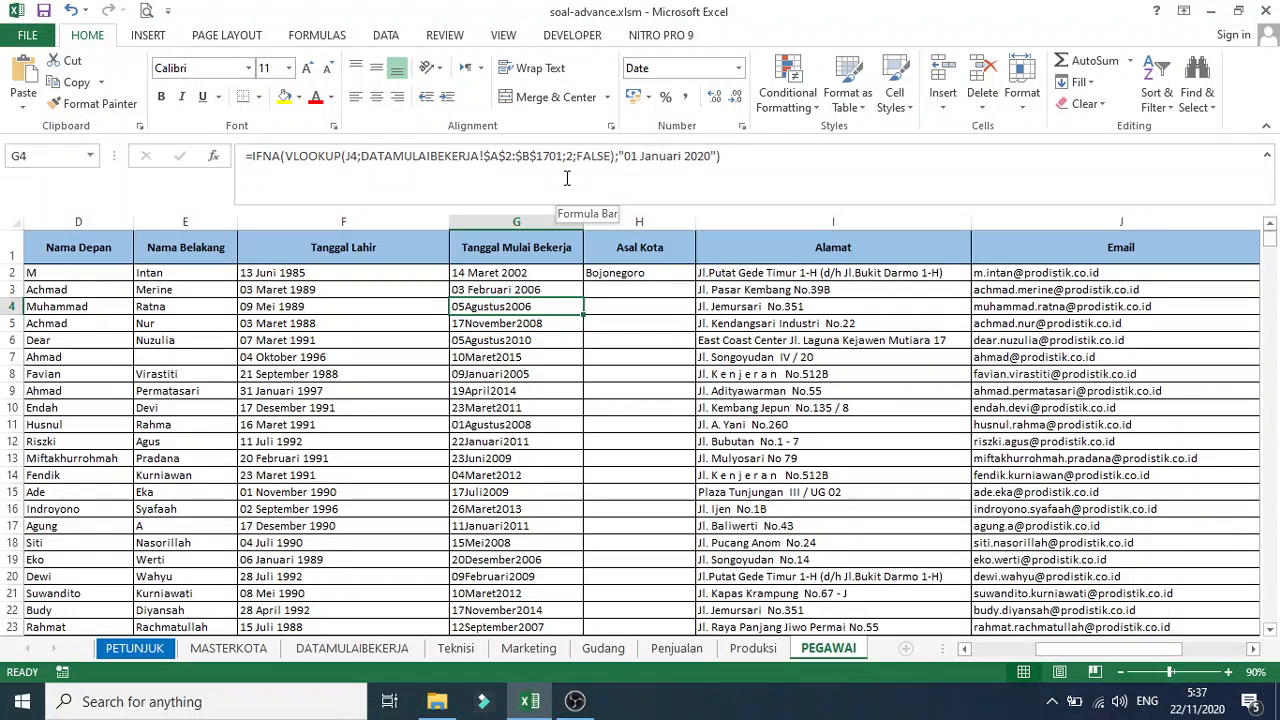
left_click(540, 285)
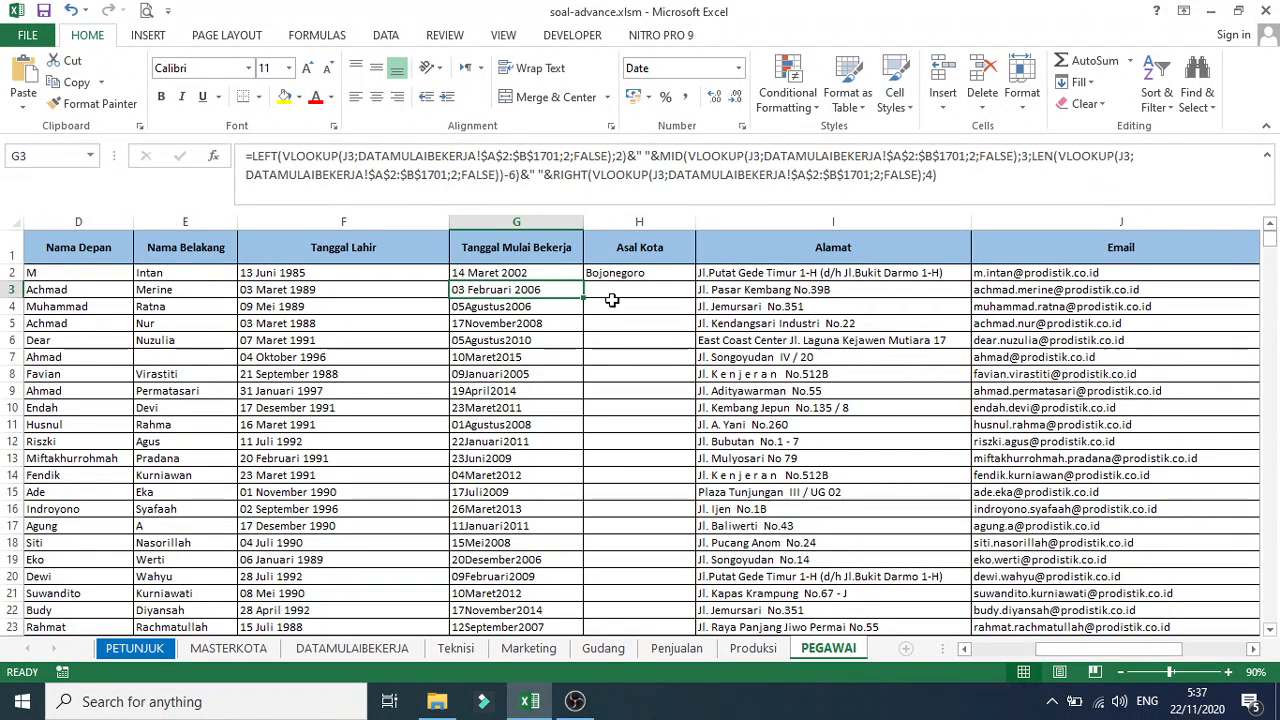
left_click(253, 160)
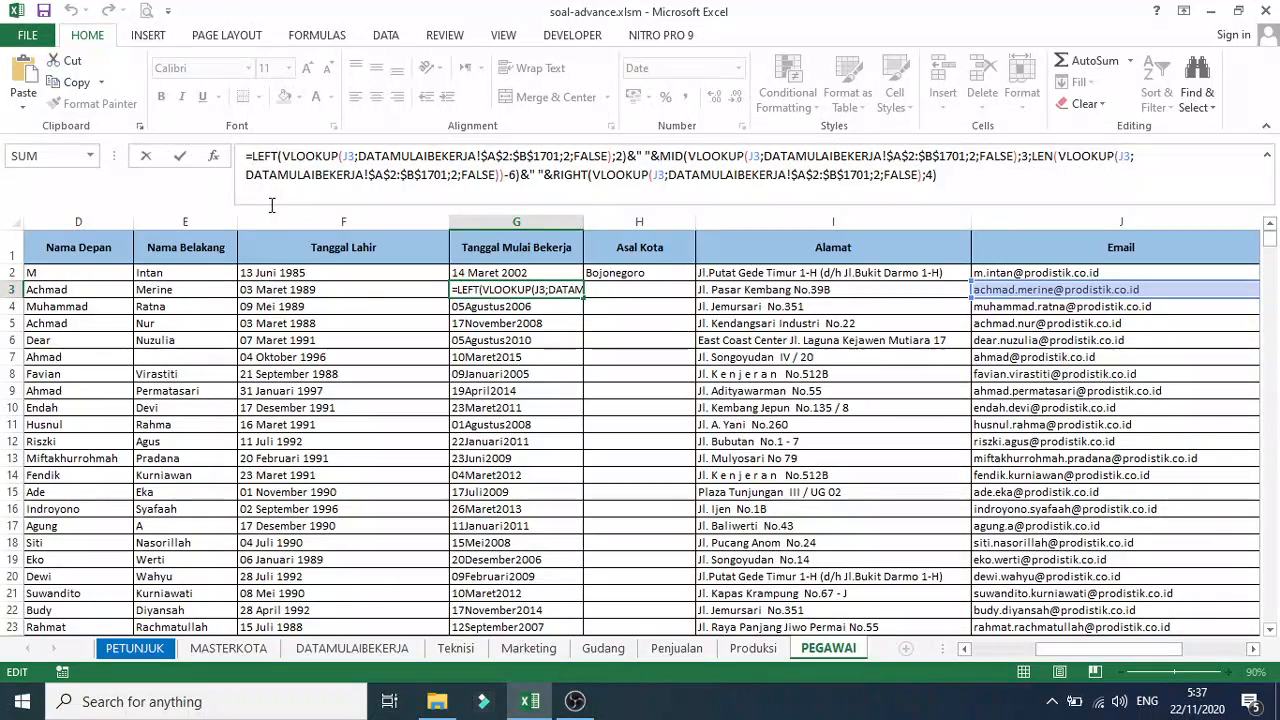
type("if")
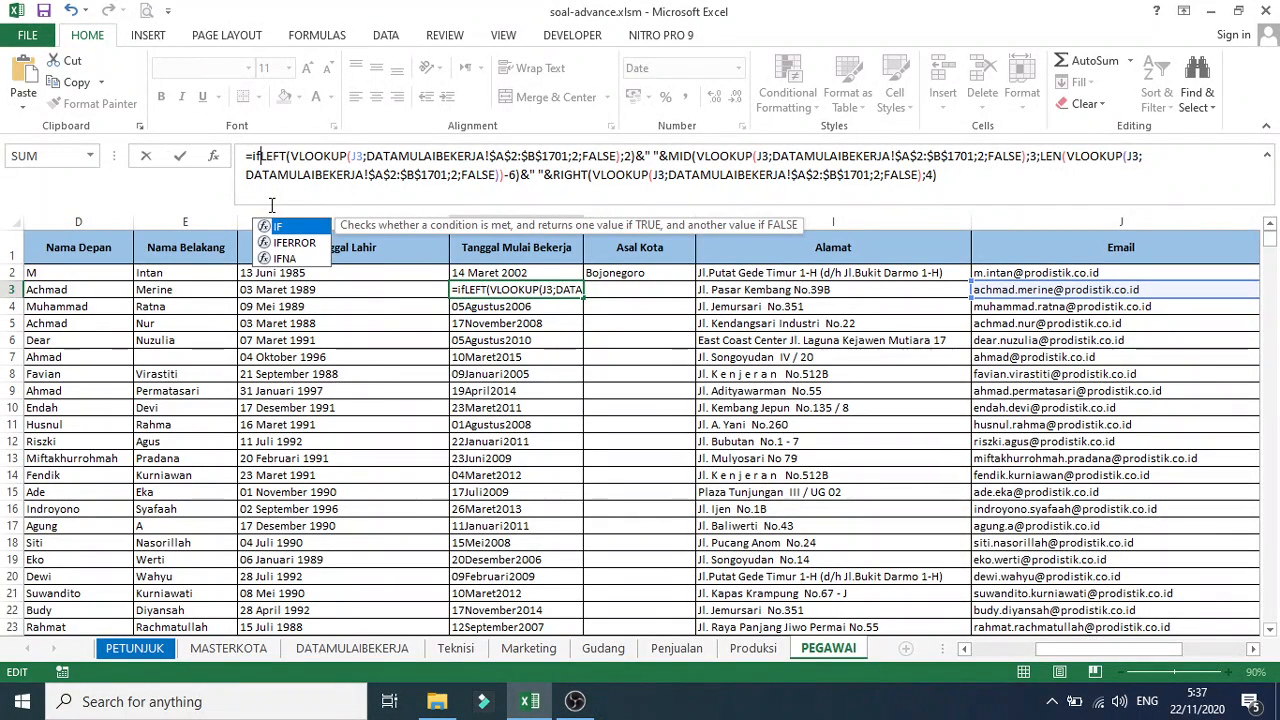
type("na")
key("Tab")
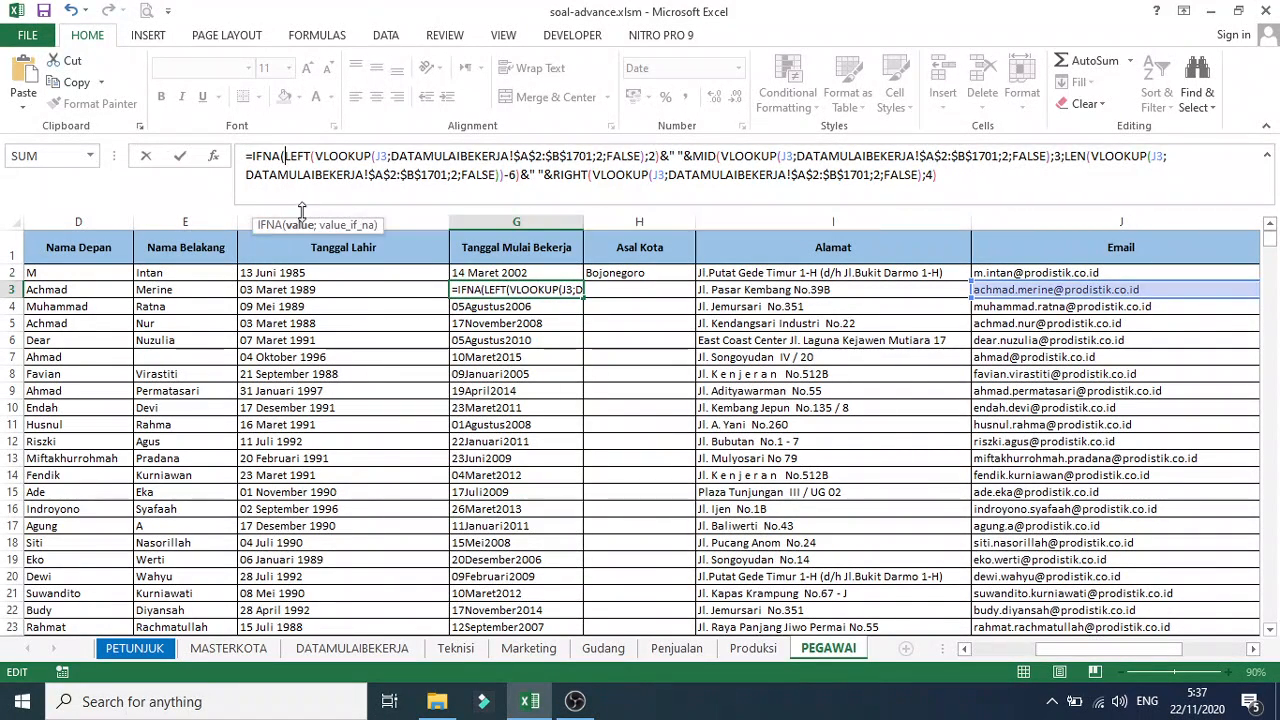
left_click(985, 174)
type(";")
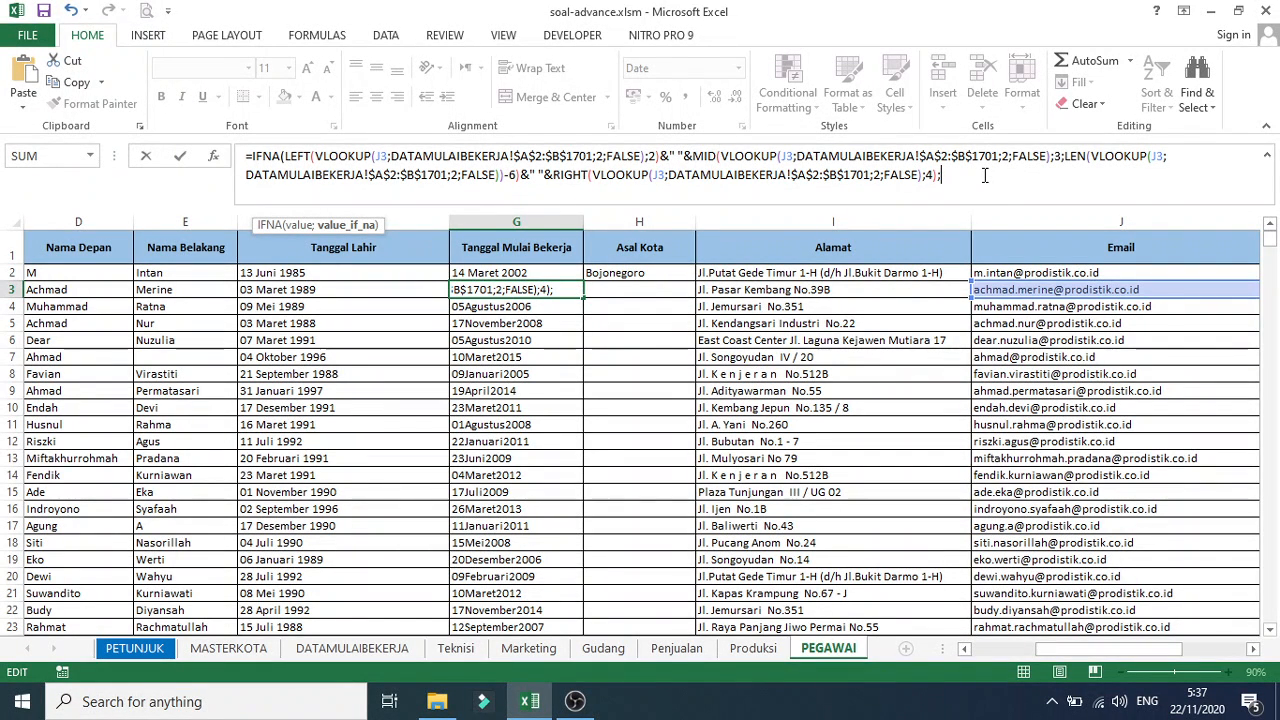
type("\"01 Januari ")
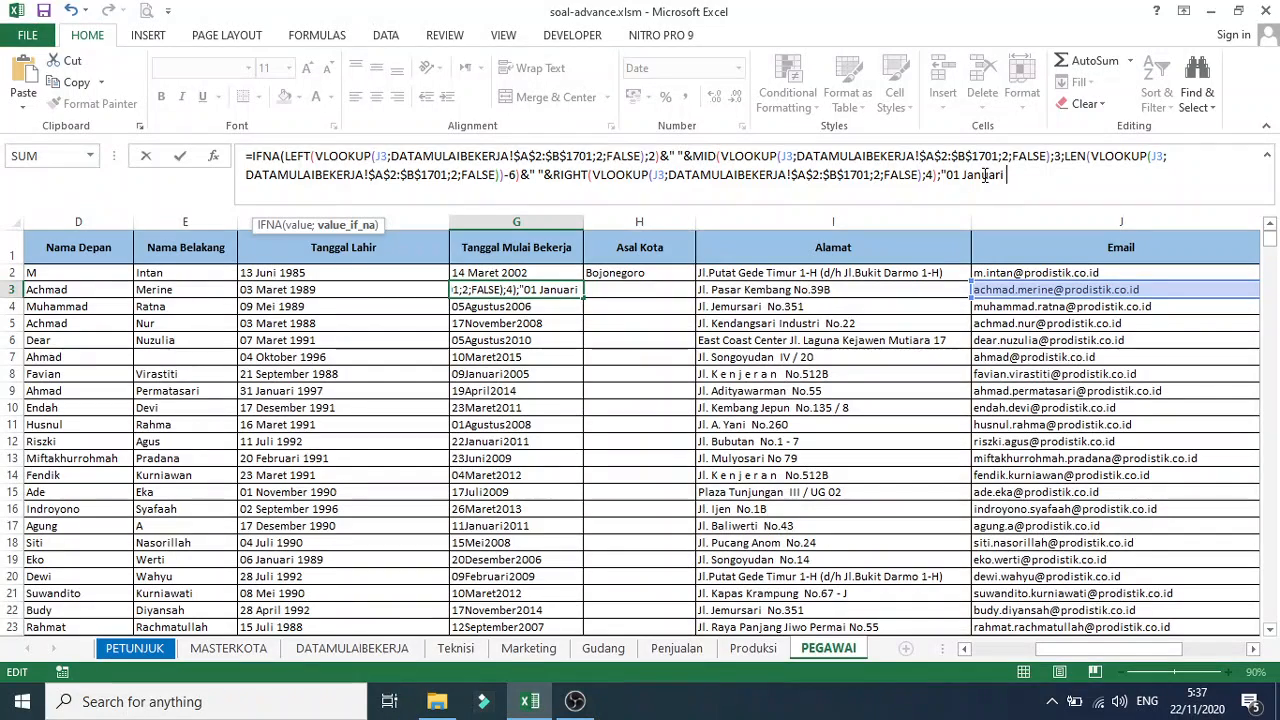
type("2020")
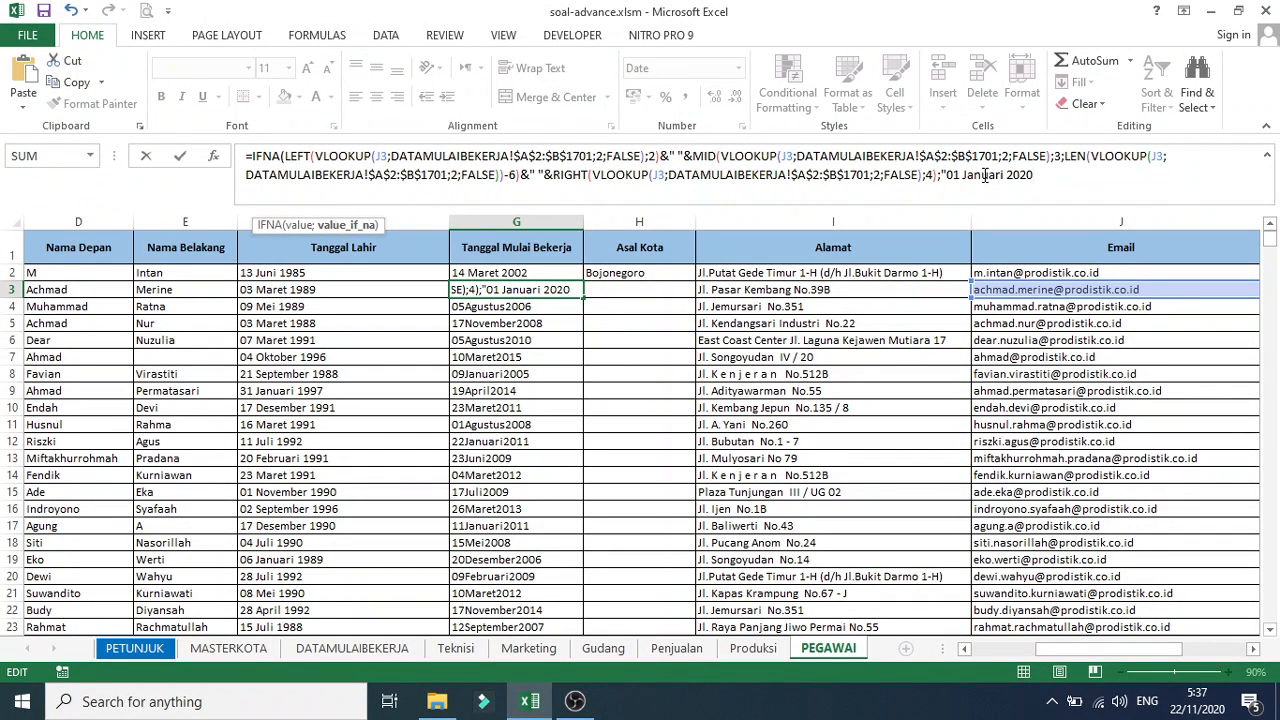
type("\")")
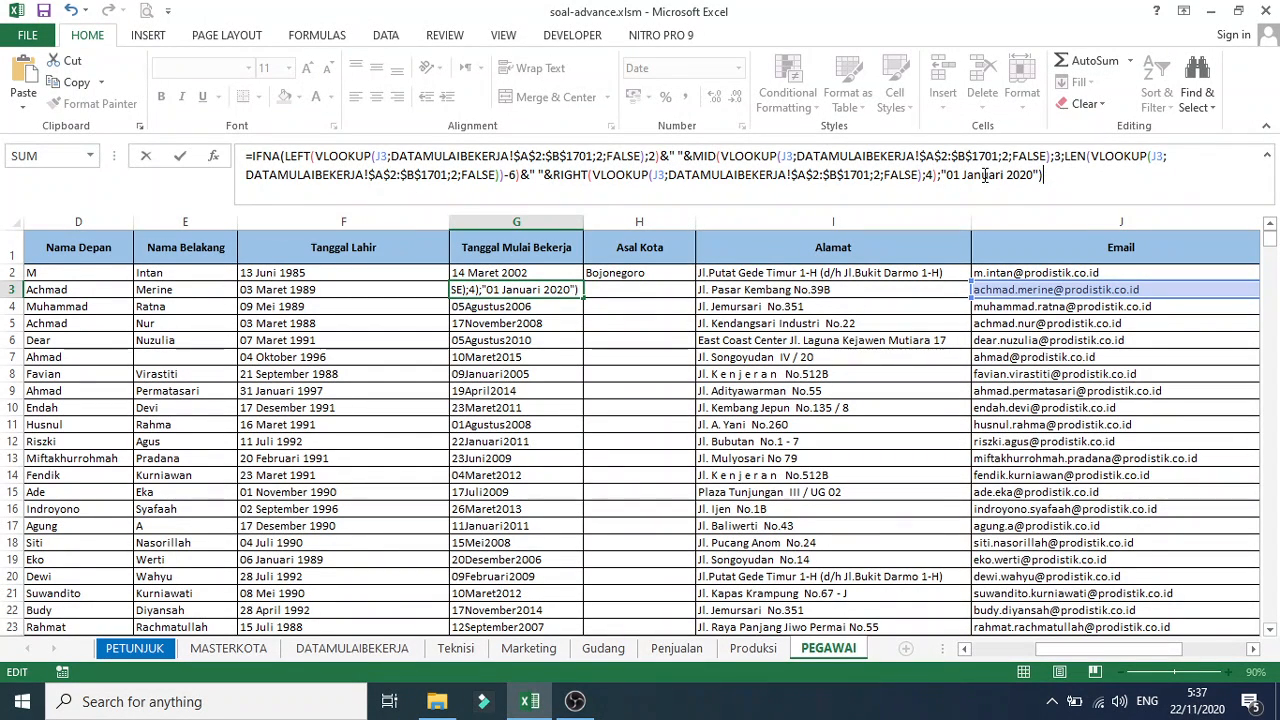
key("Return")
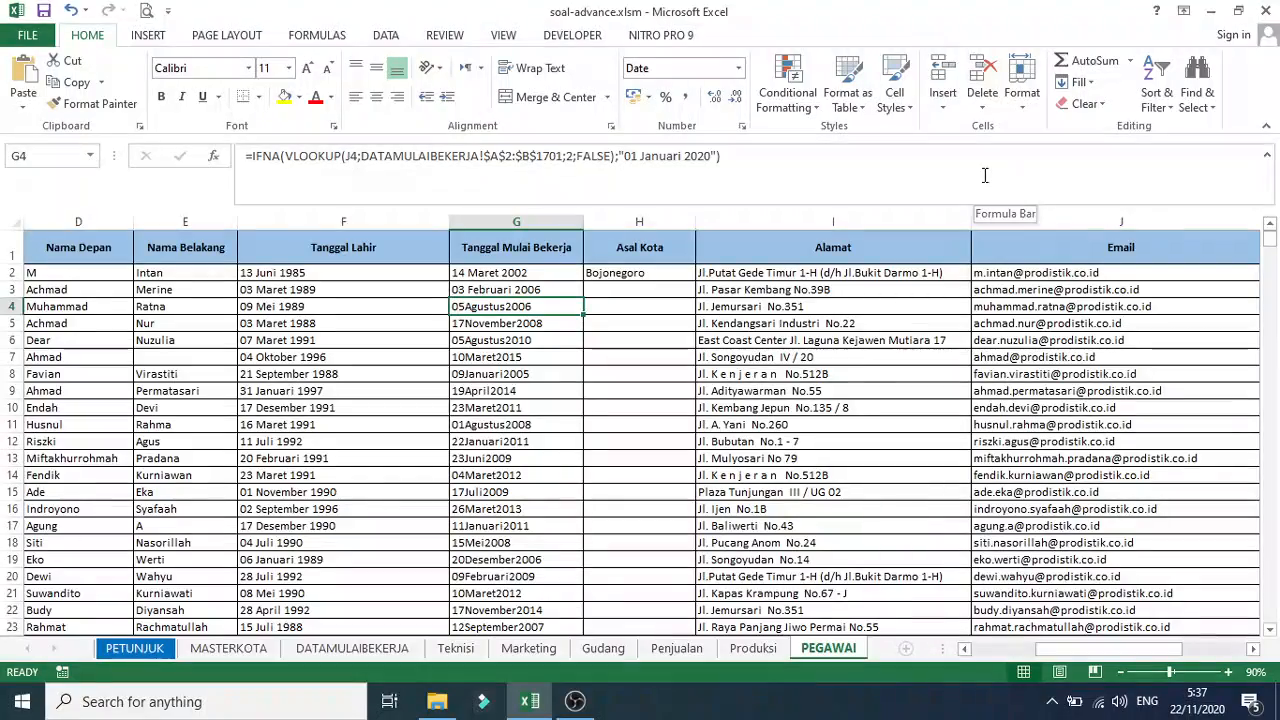
Fill the G3 formula down the whole Tanggal Mulai Bekerja column and check the dates
left_click(531, 287)
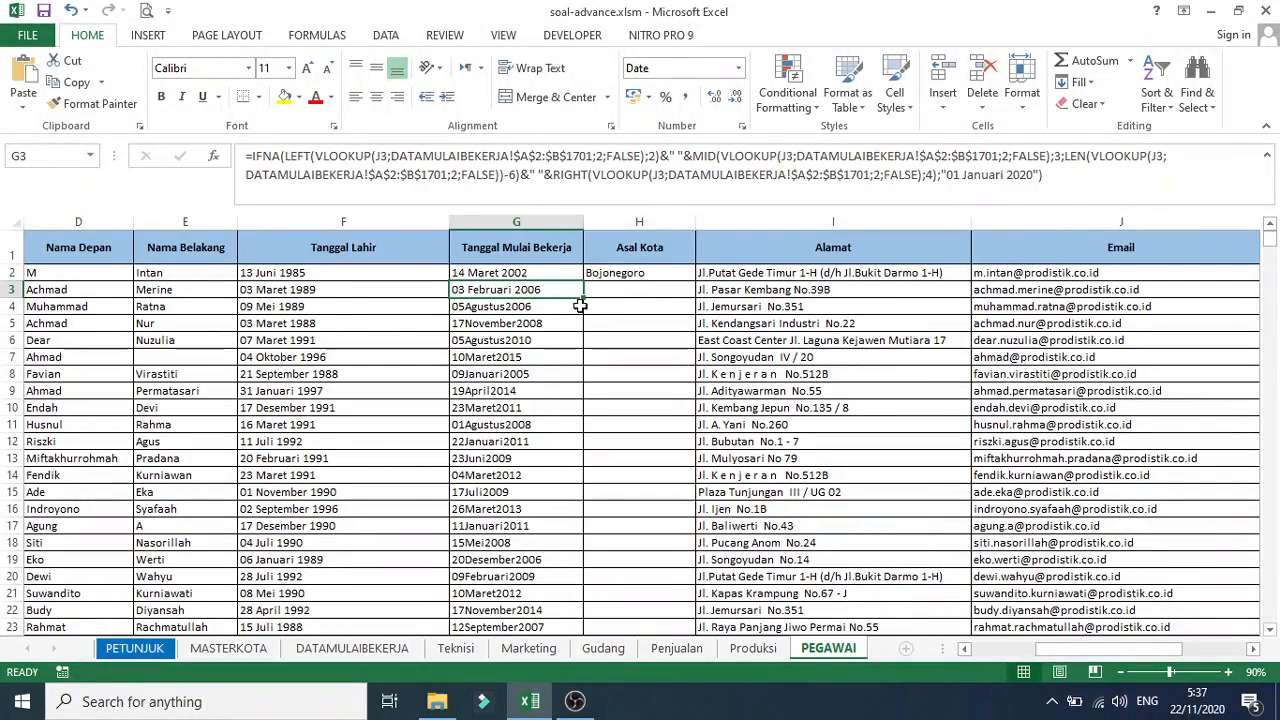
double_click(584, 298)
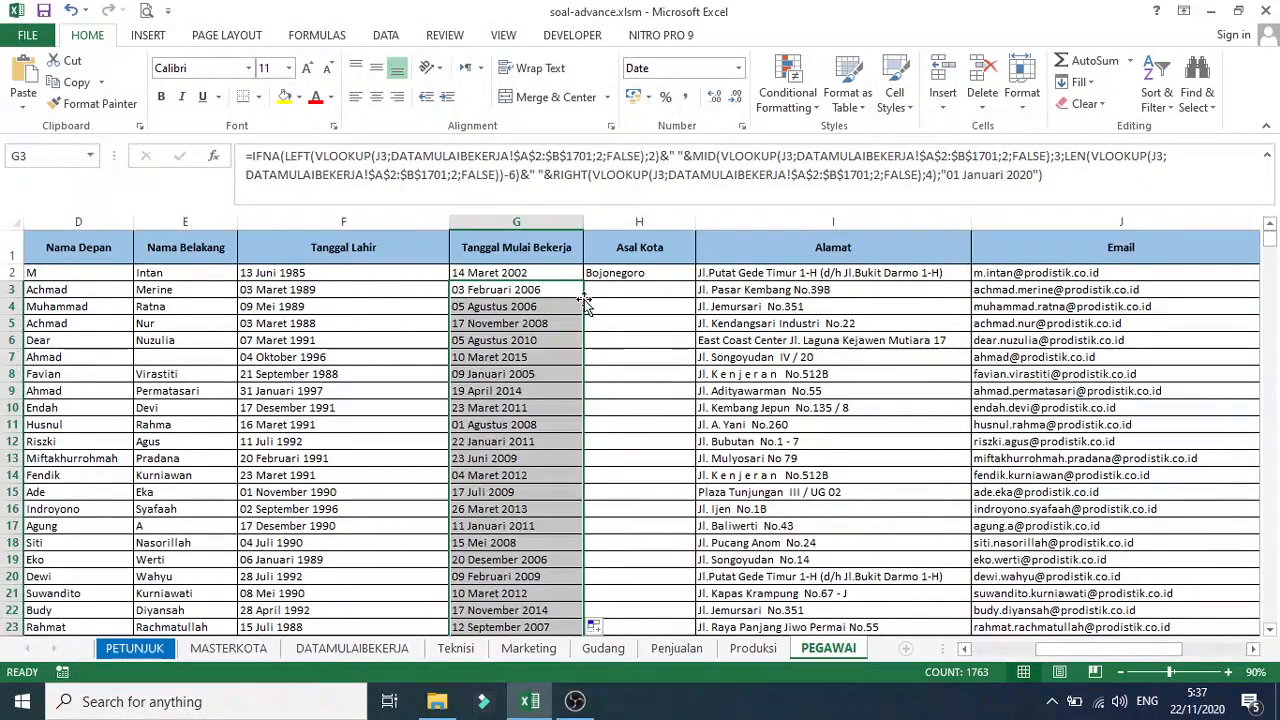
scroll(555, 431, "down", 1)
scroll(555, 431, "down", 20)
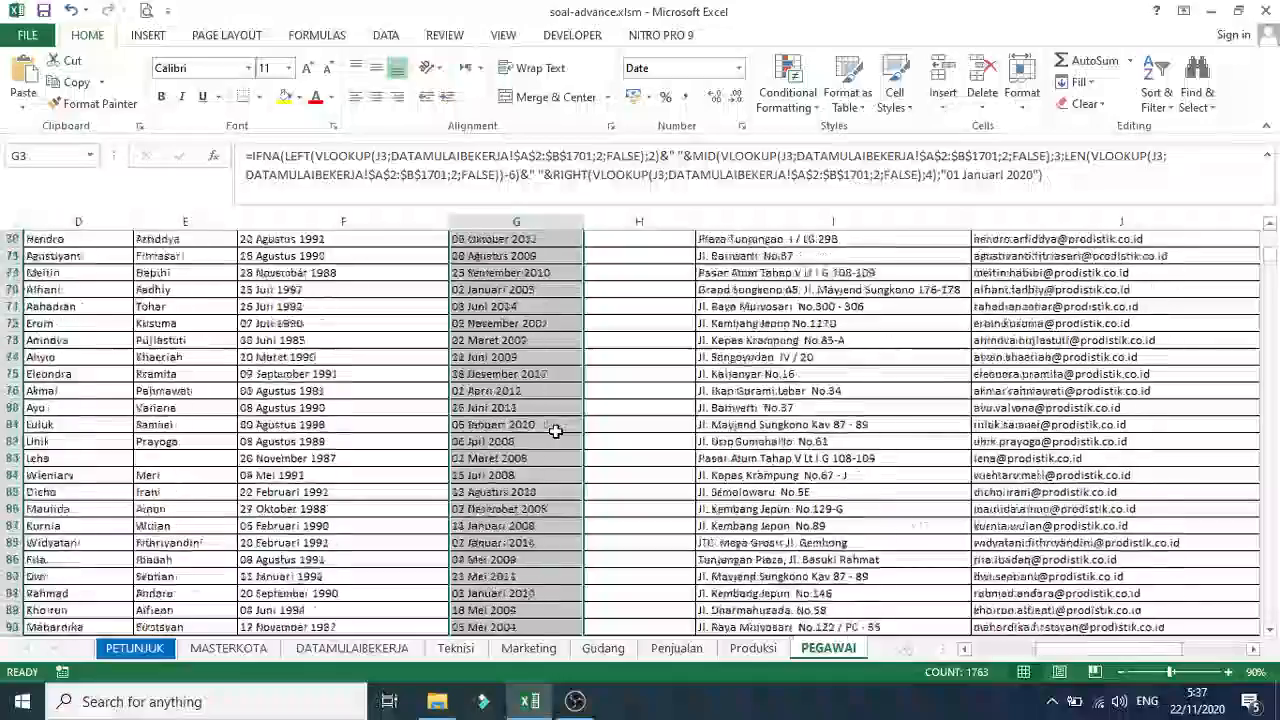
scroll(555, 431, "up", 20)
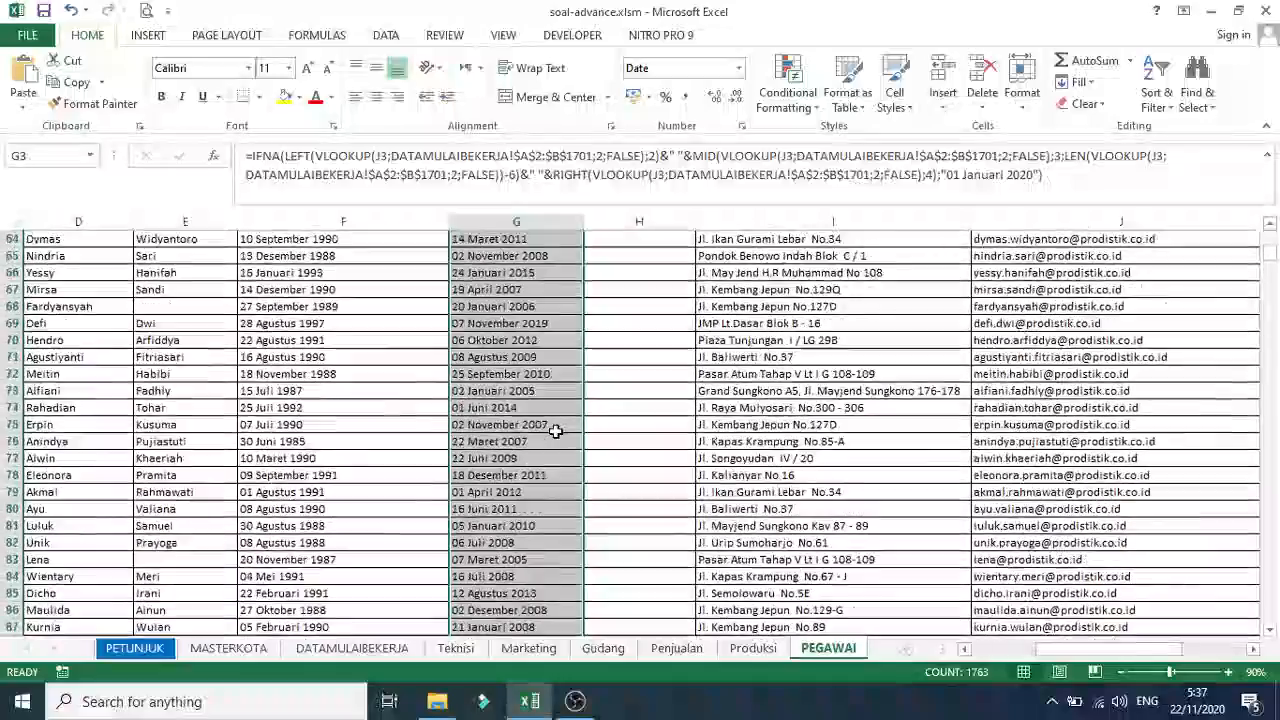
scroll(555, 431, "up", 15)
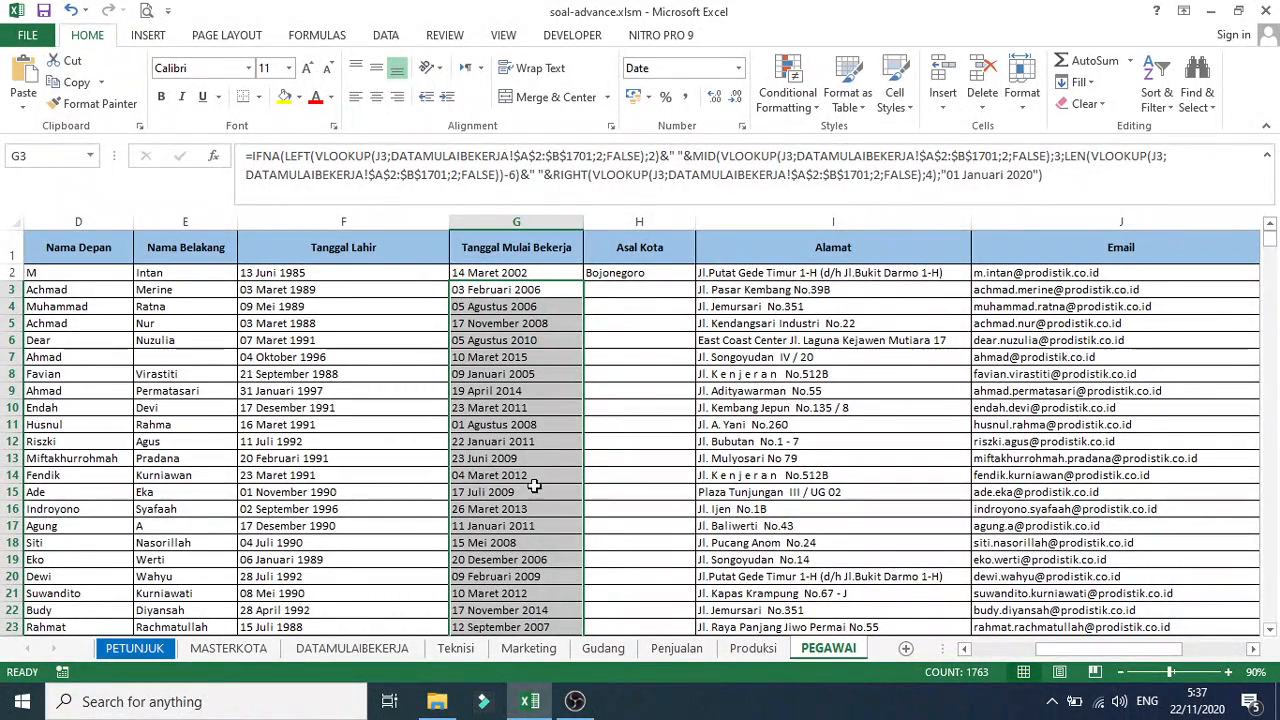
left_click(570, 340)
Review the Asal Kota instruction (number 4) in the PETUNJUK sheet and the city code table in MASTERKOTA
left_click(651, 290)
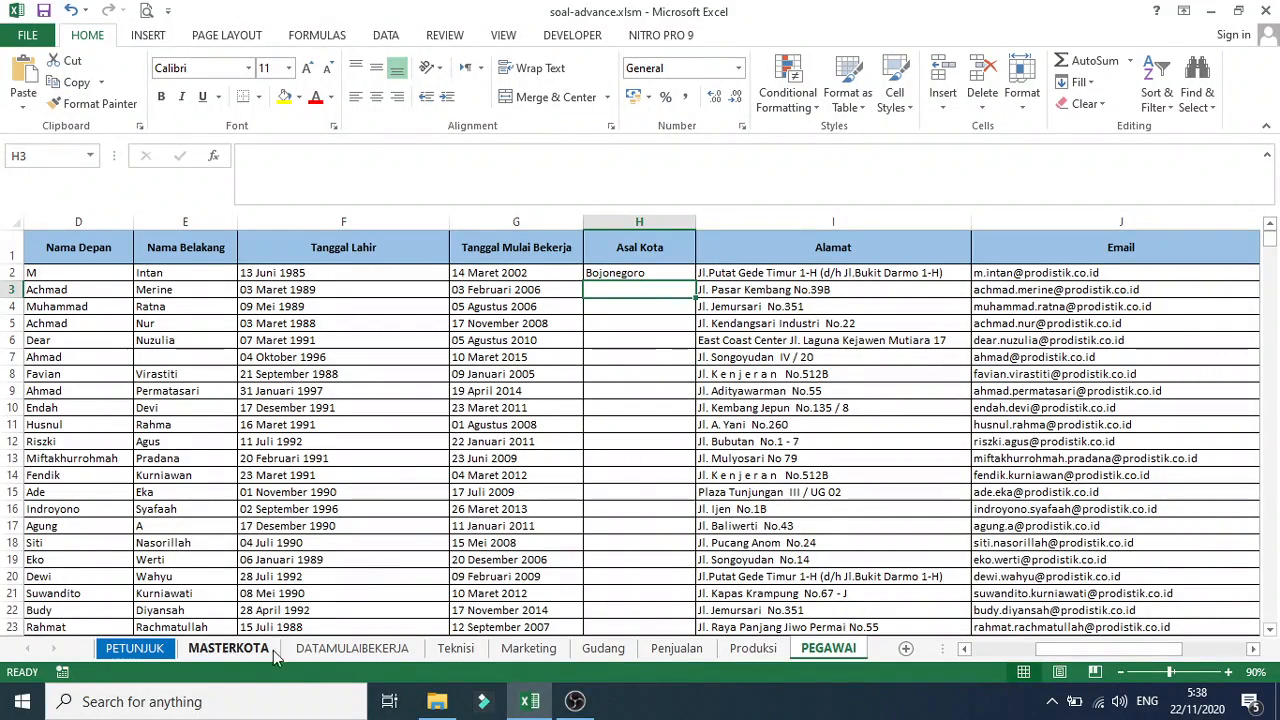
left_click(135, 649)
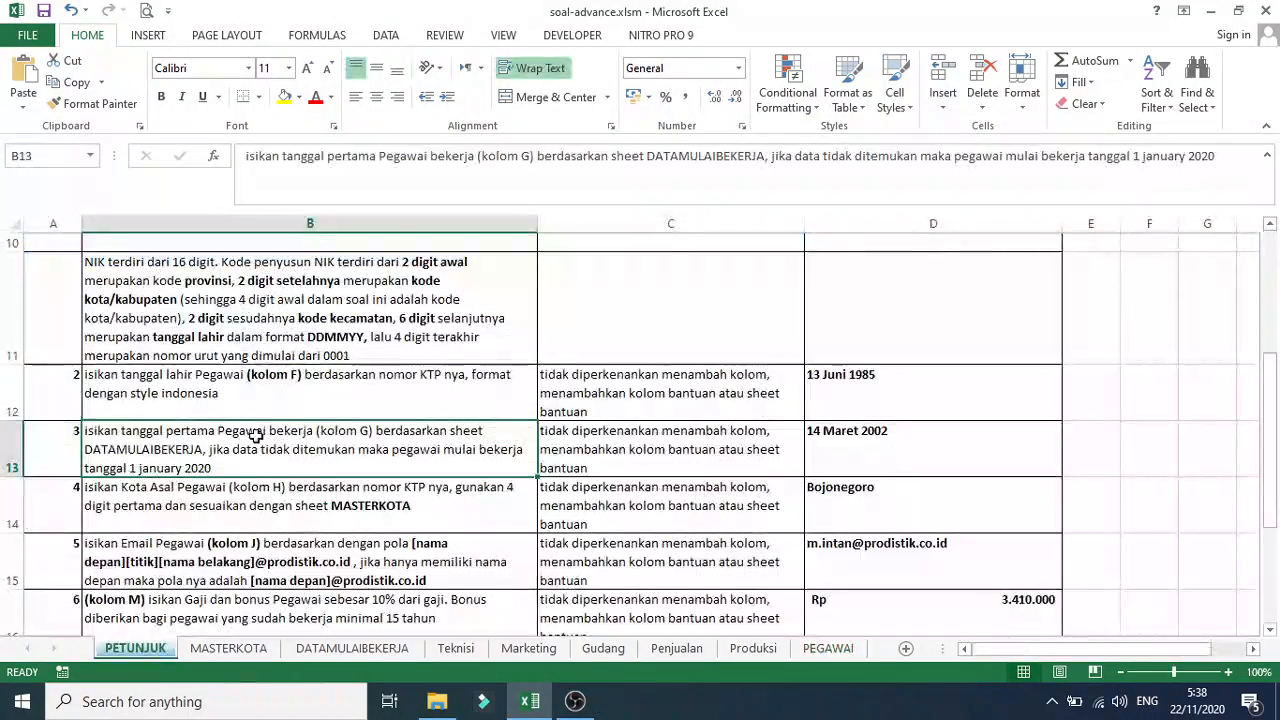
scroll(270, 455, "down", 1)
scroll(280, 458, "up", 1)
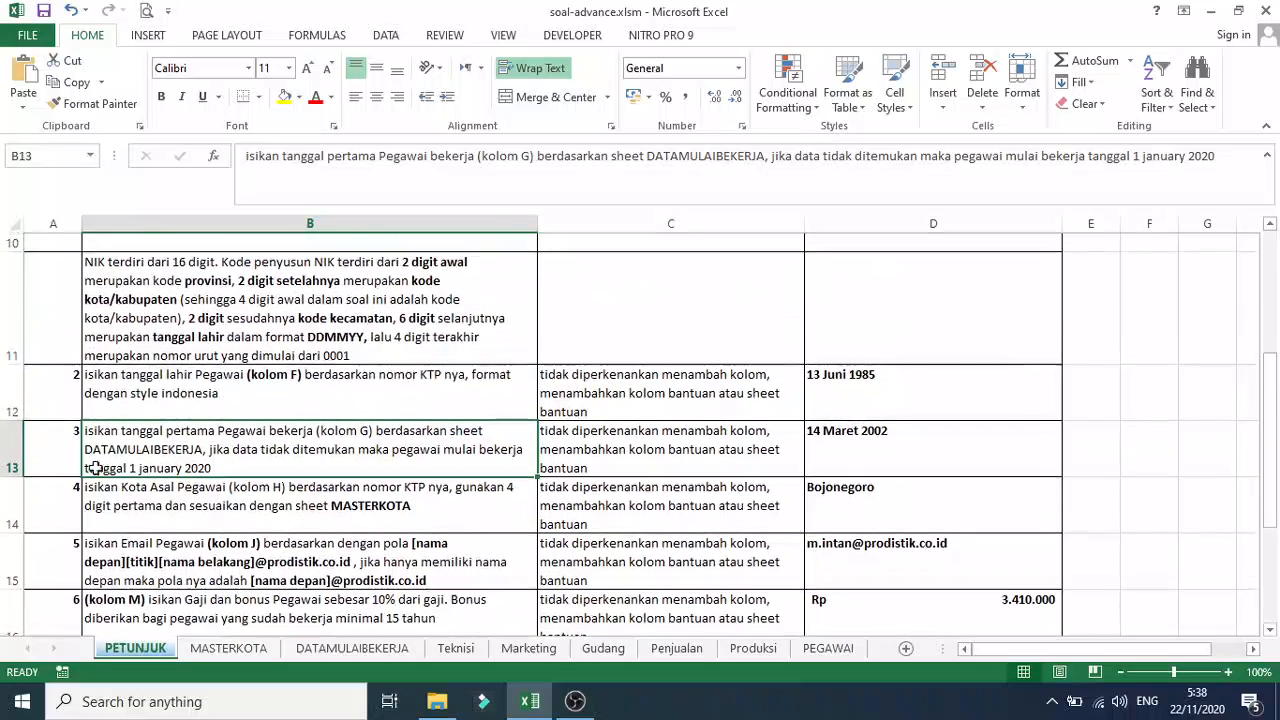
left_click(104, 496)
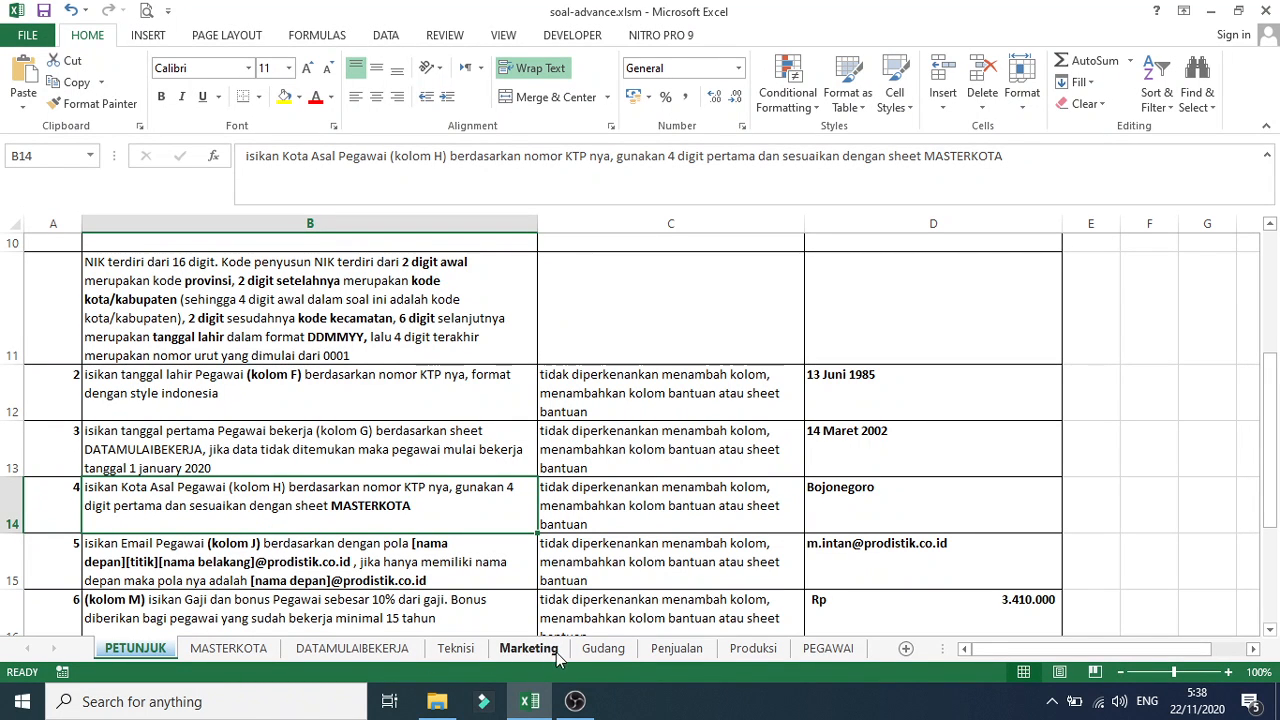
left_click(826, 648)
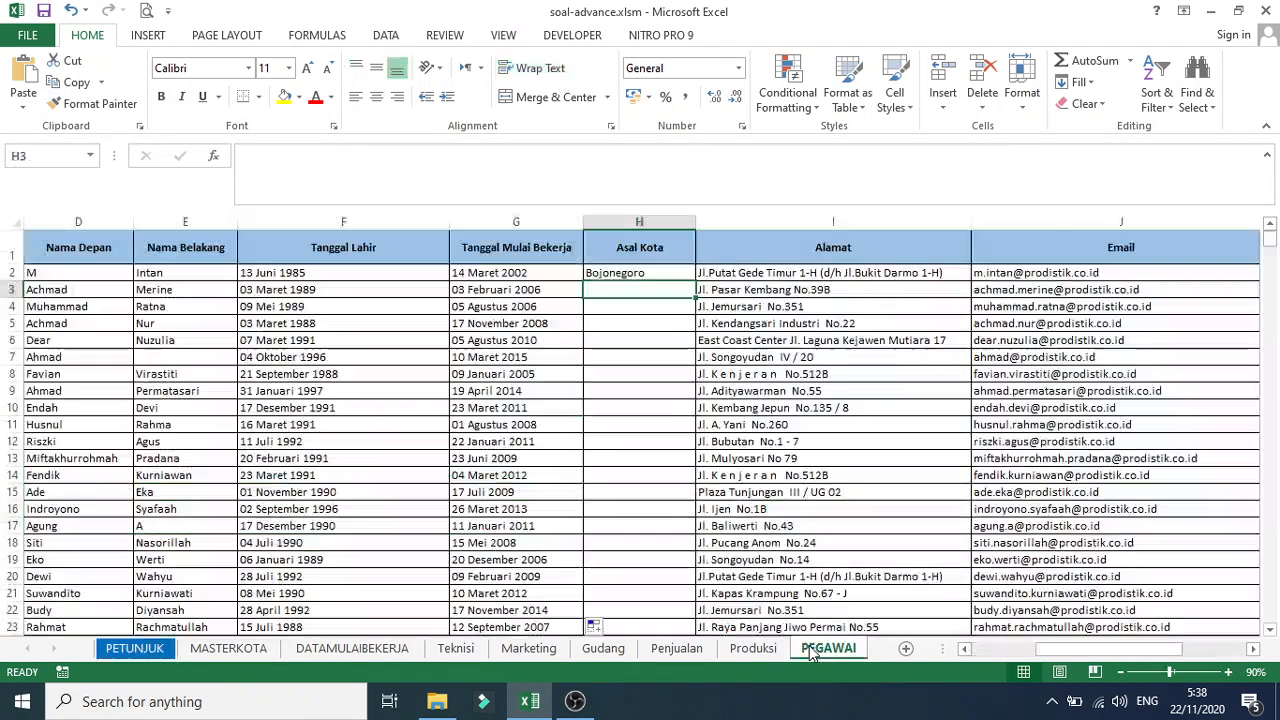
left_click(210, 650)
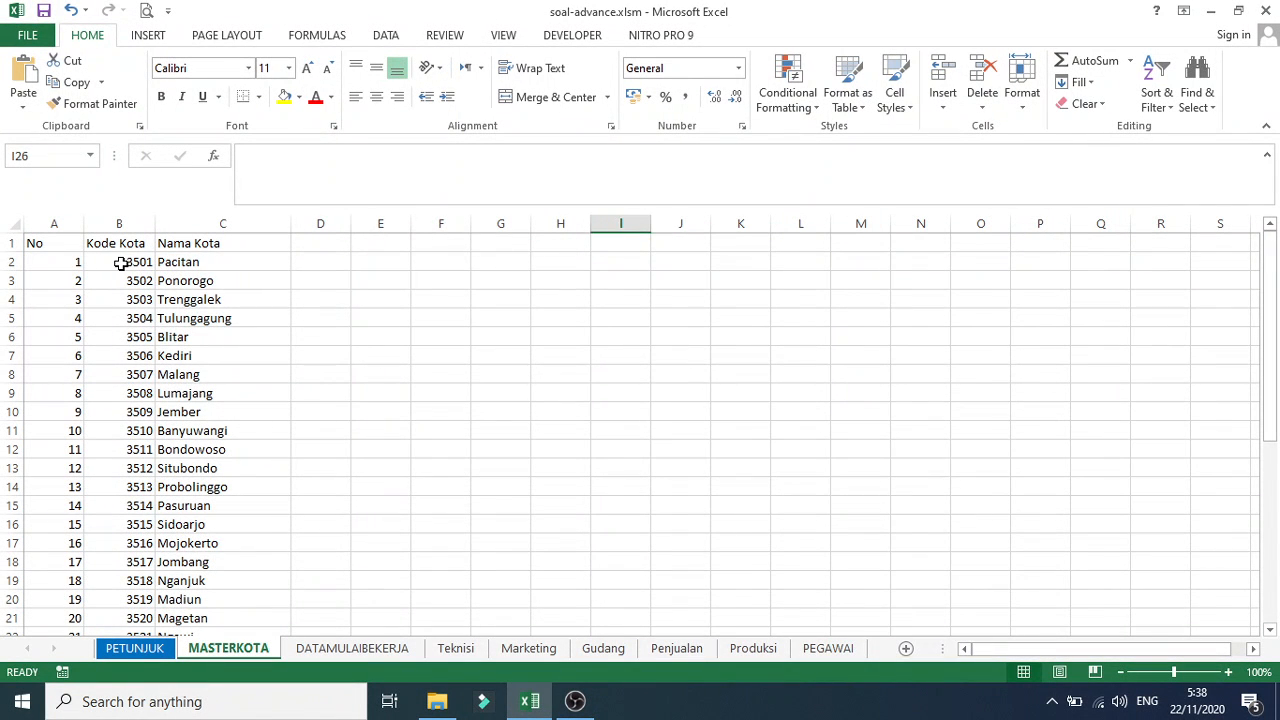
left_click_drag(120, 263, 180, 352)
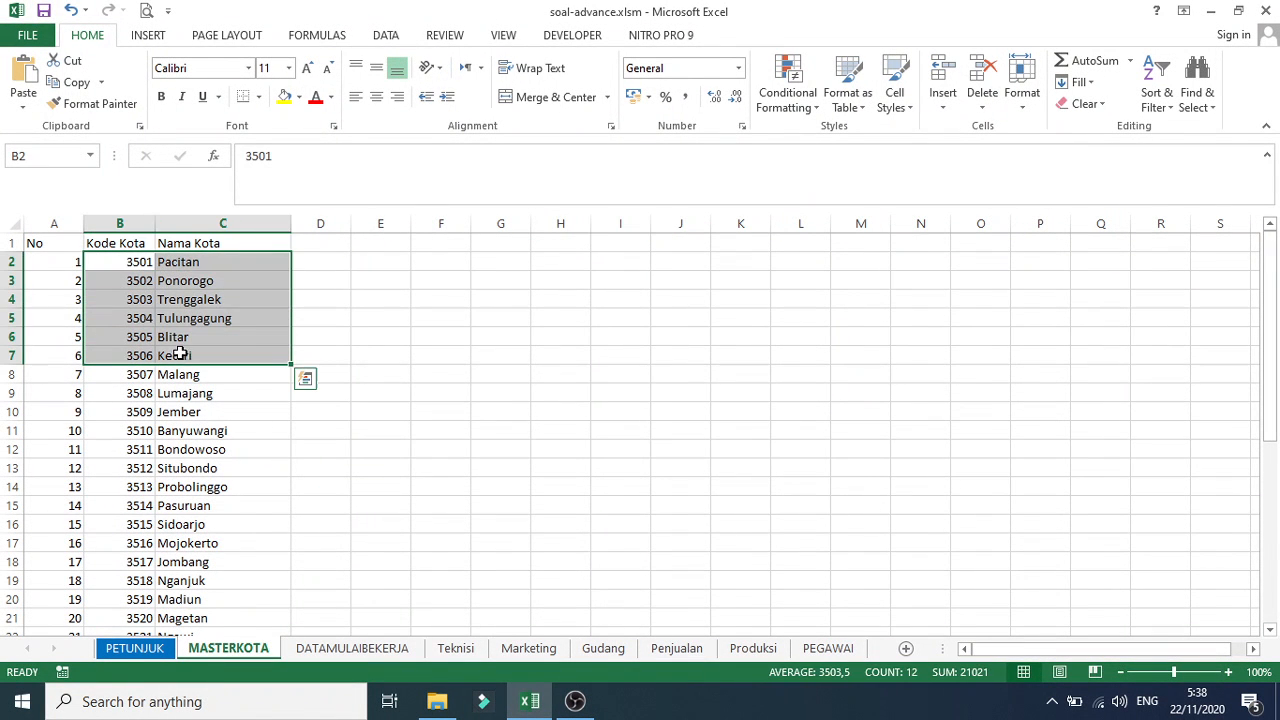
left_click(553, 355)
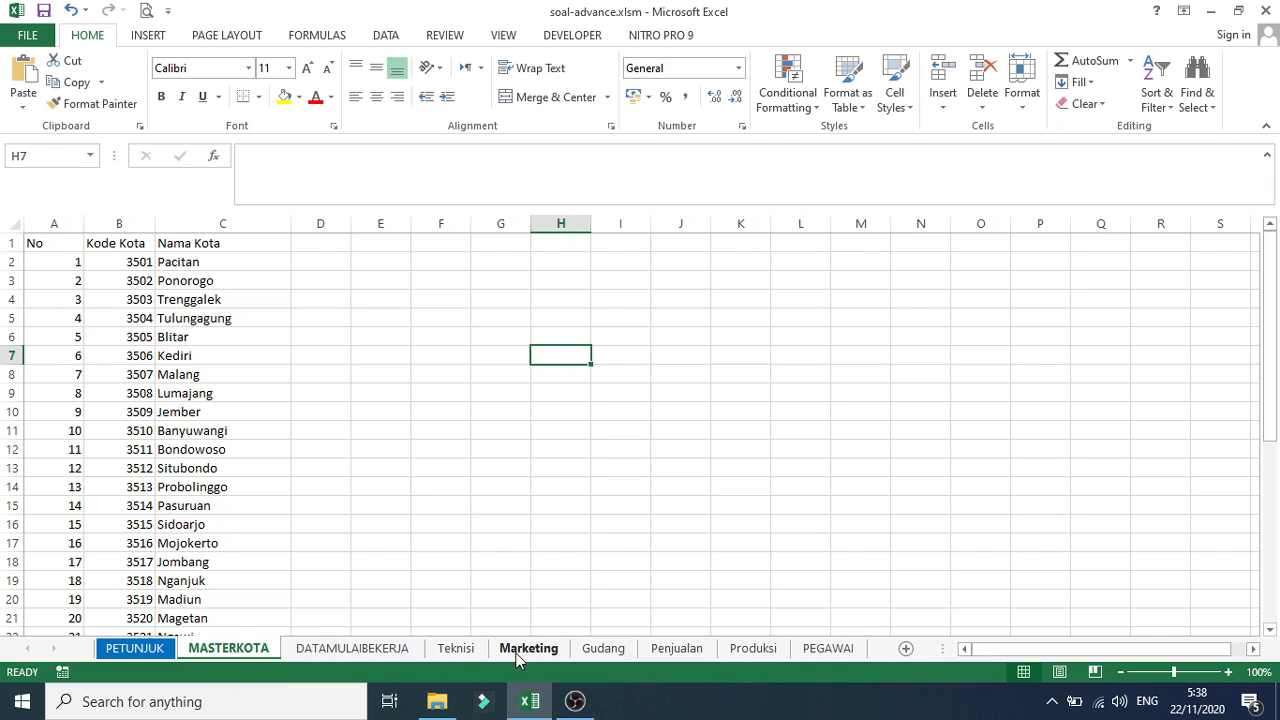
Start a VLOOKUP formula in PEGAWAI cell H3 with LEFT(B3;4) as the lookup value
left_click(828, 648)
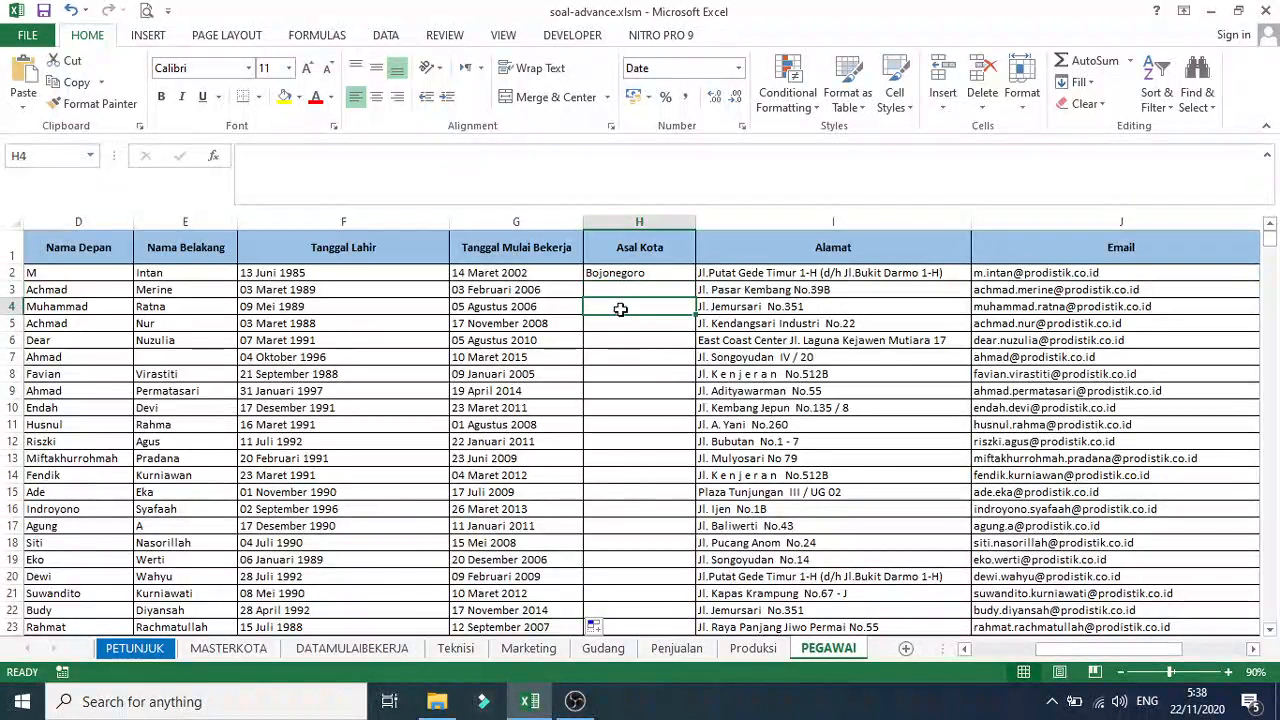
type("=")
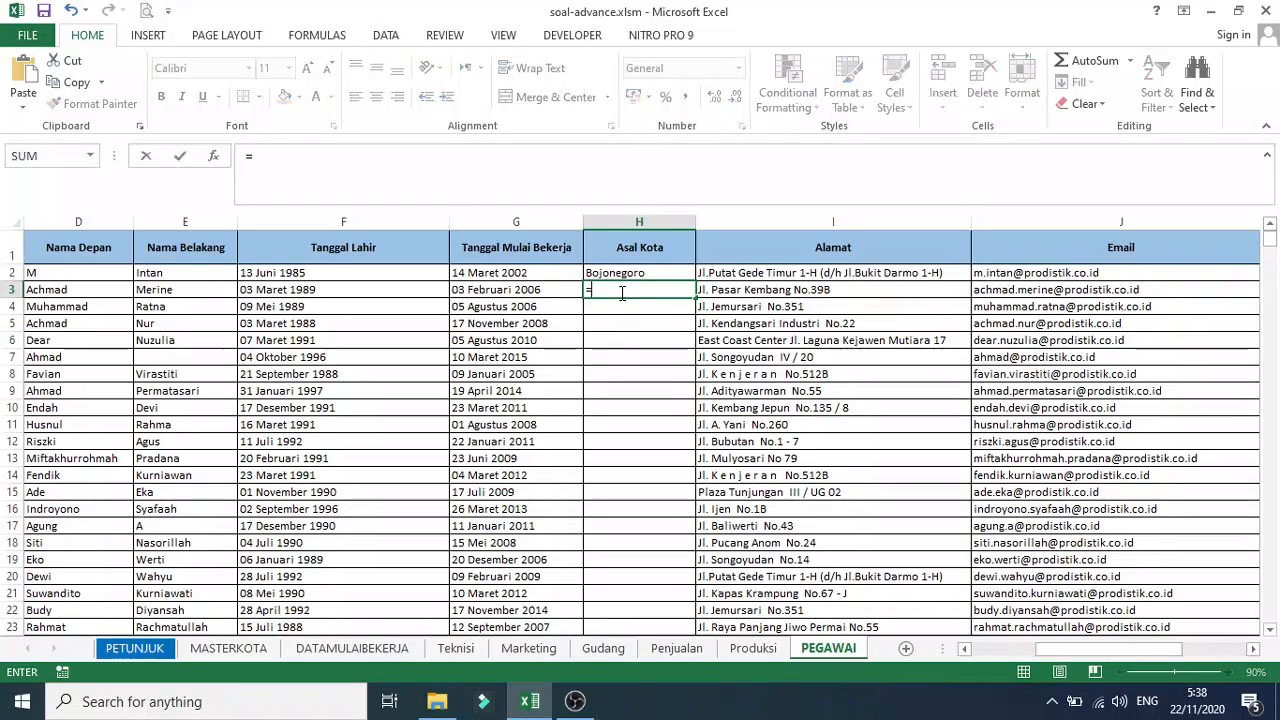
type("vl")
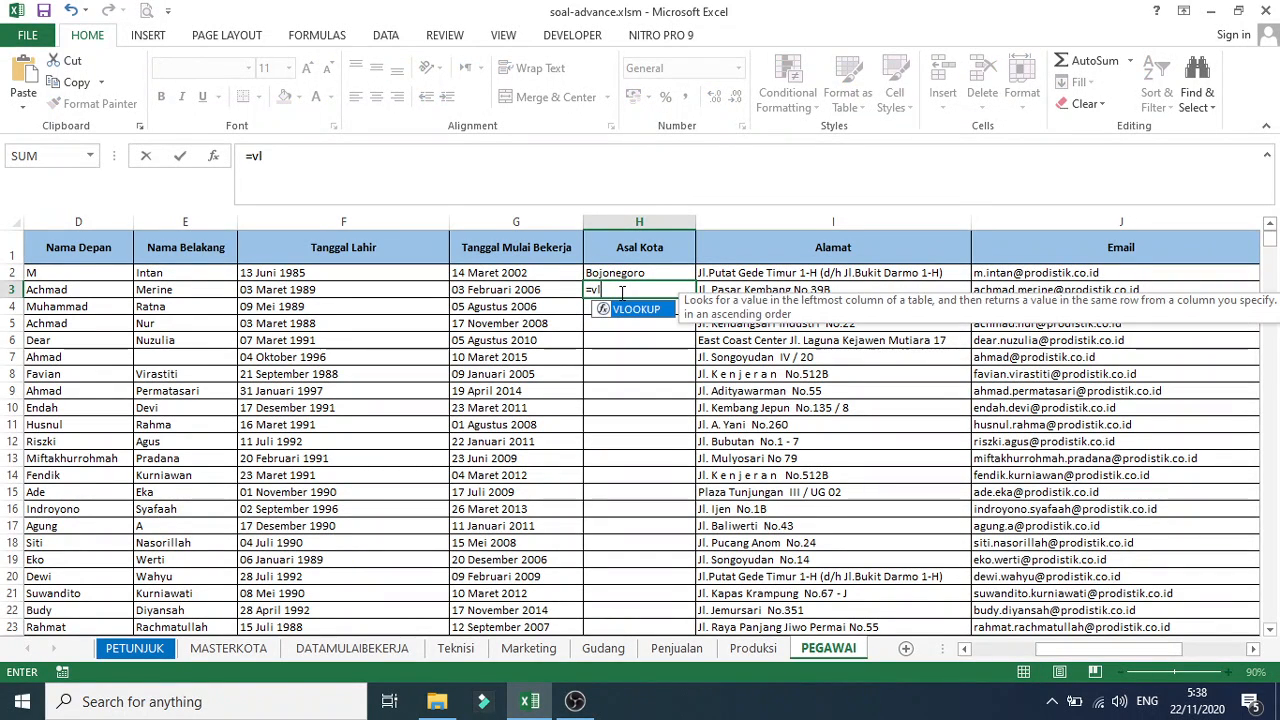
key("Tab")
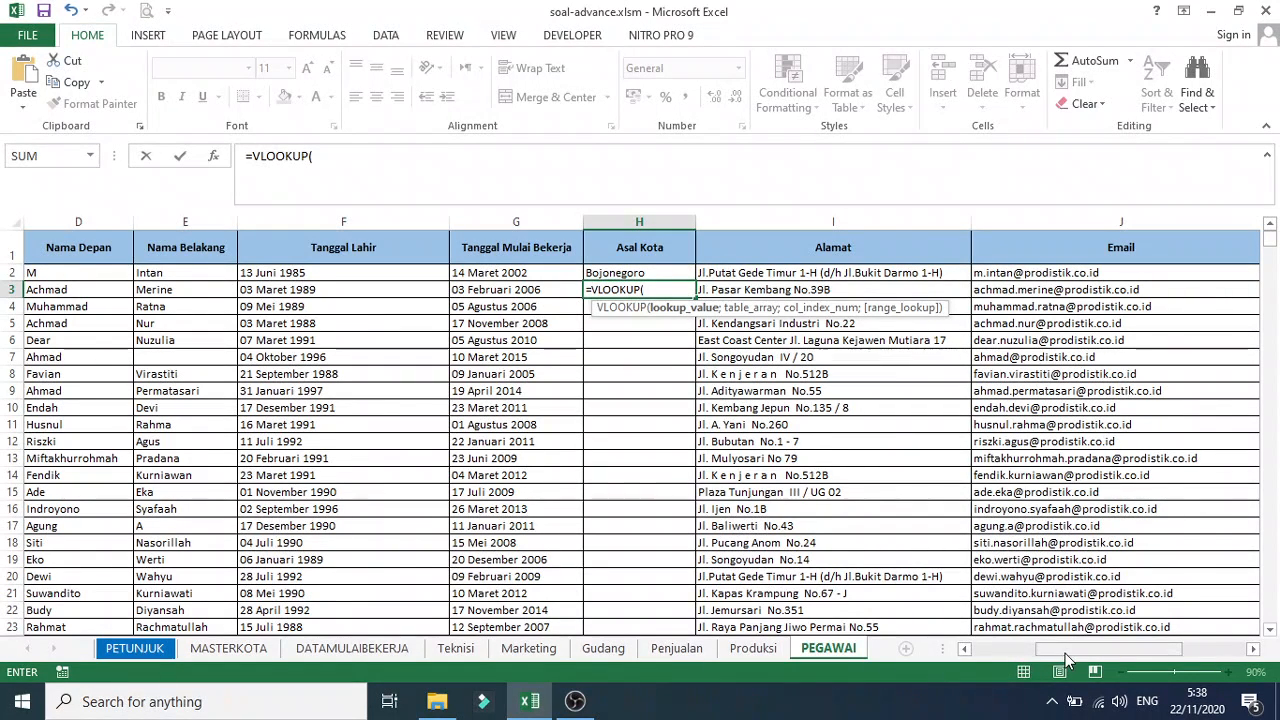
left_click_drag(1088, 656, 1118, 657)
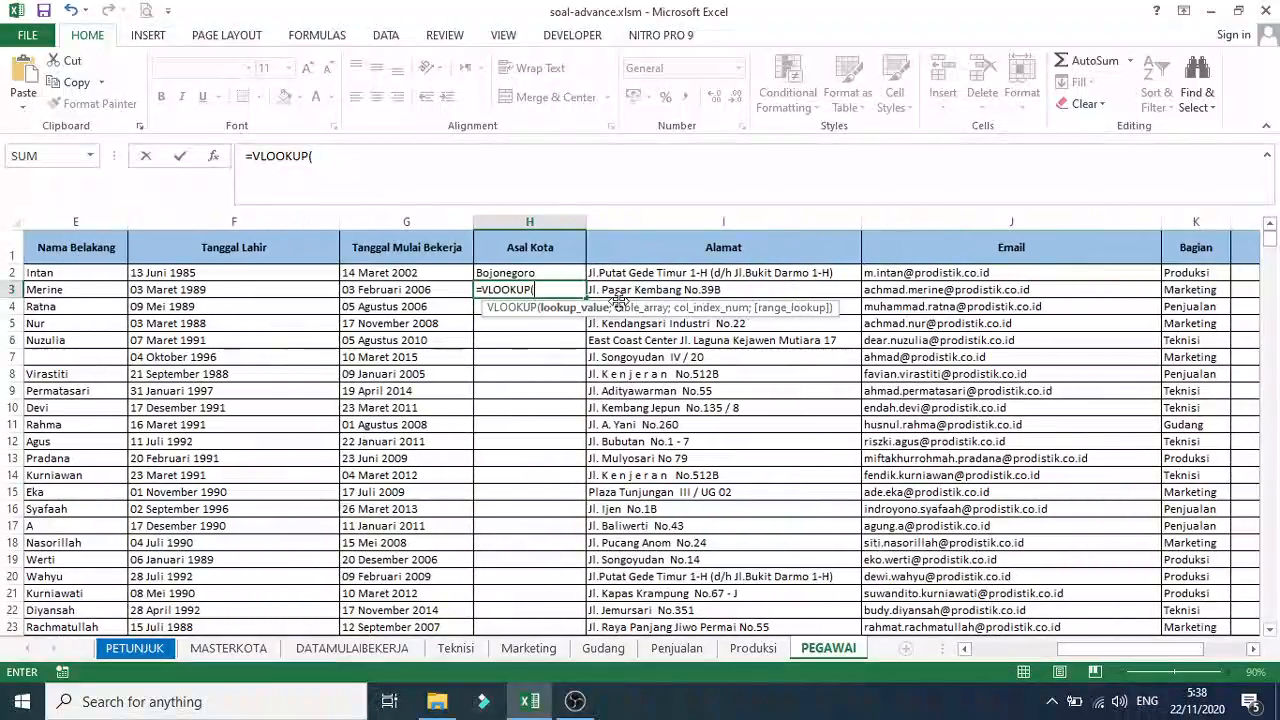
type("LEFT(")
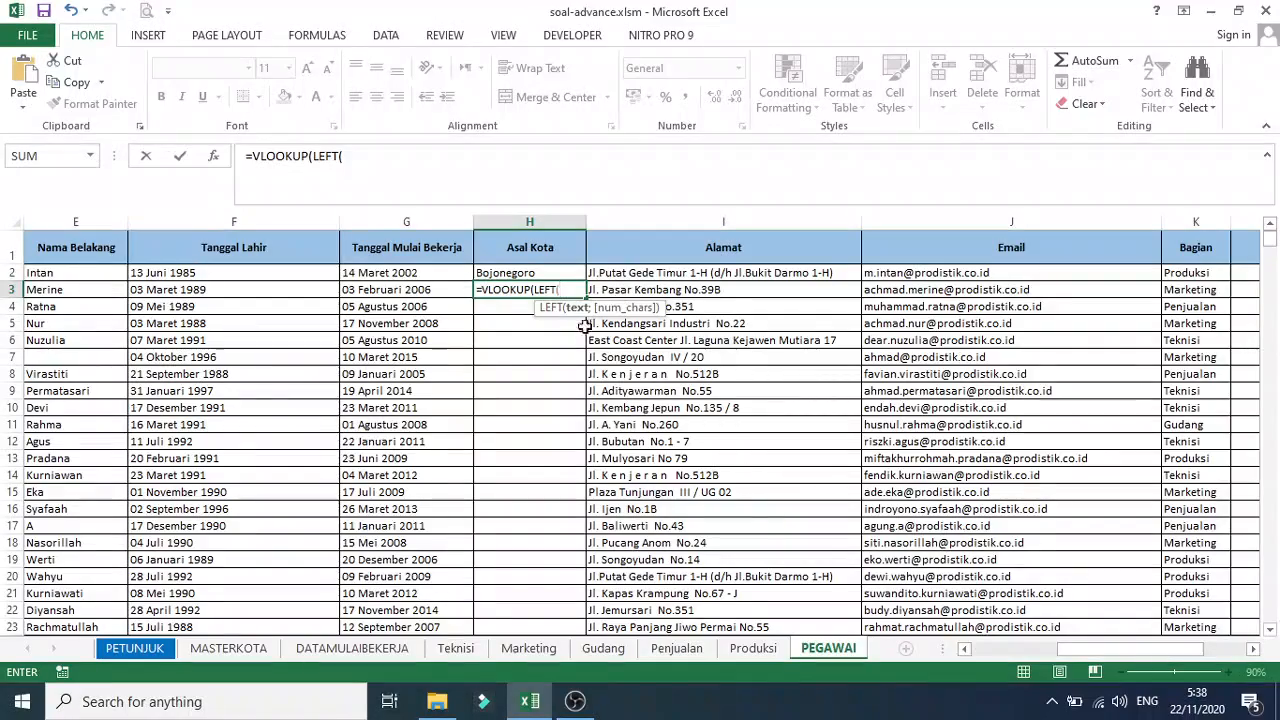
left_click_drag(1106, 648, 980, 652)
left_click(135, 290)
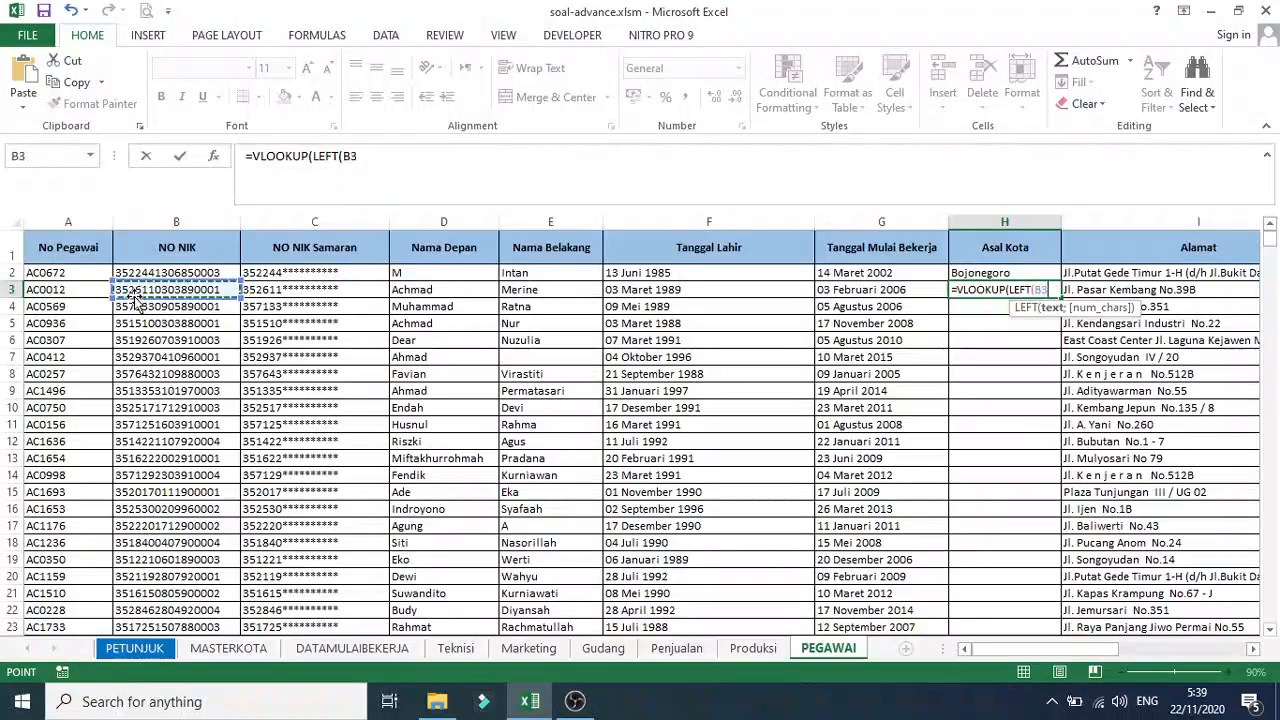
type(";")
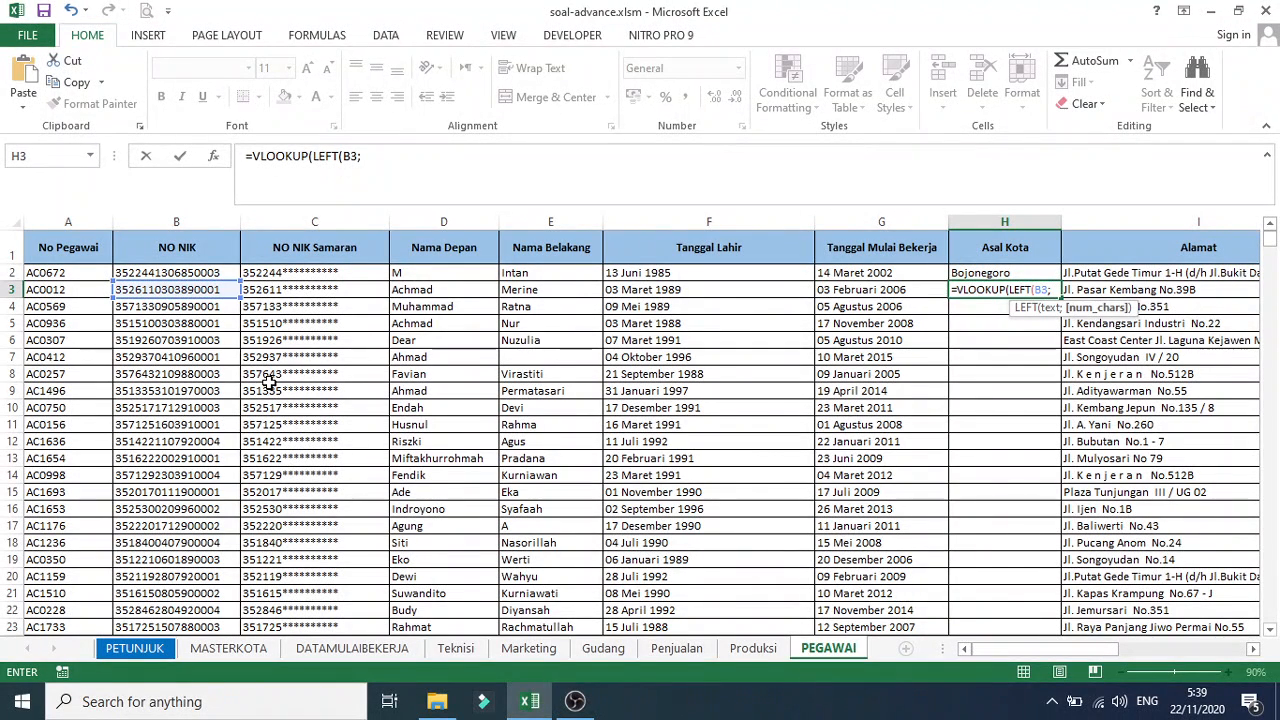
type("4)")
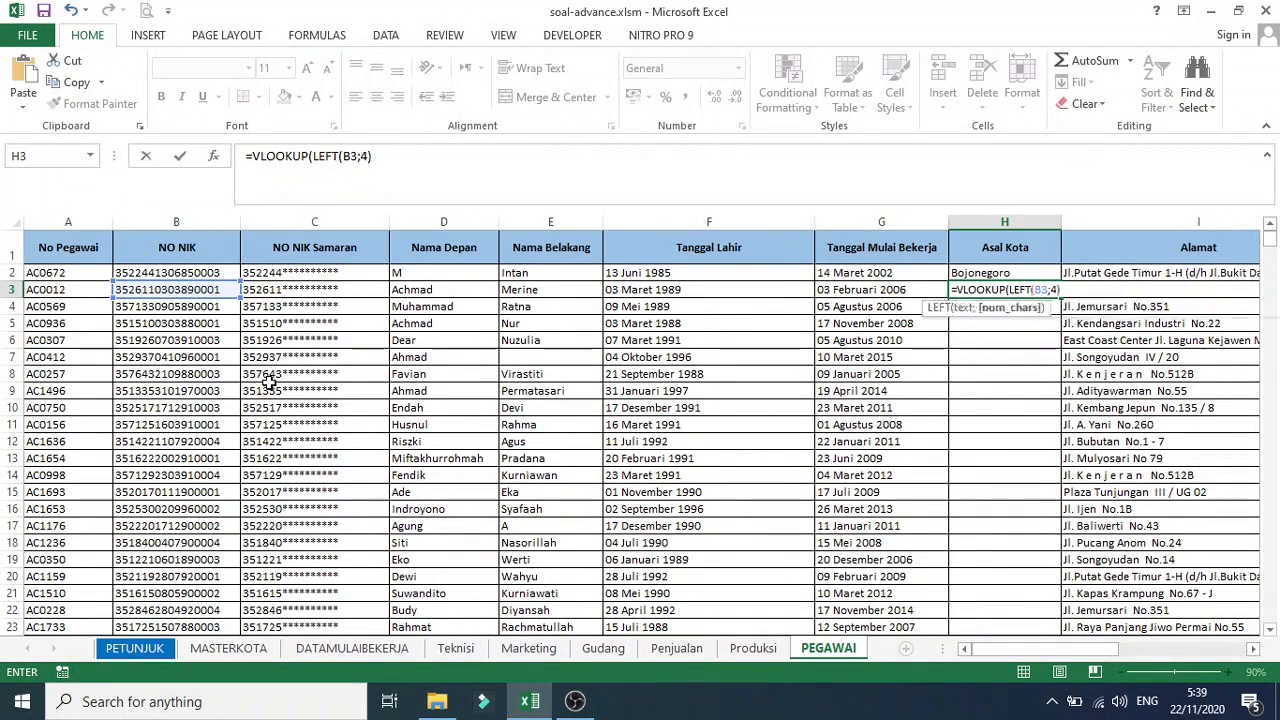
type(";")
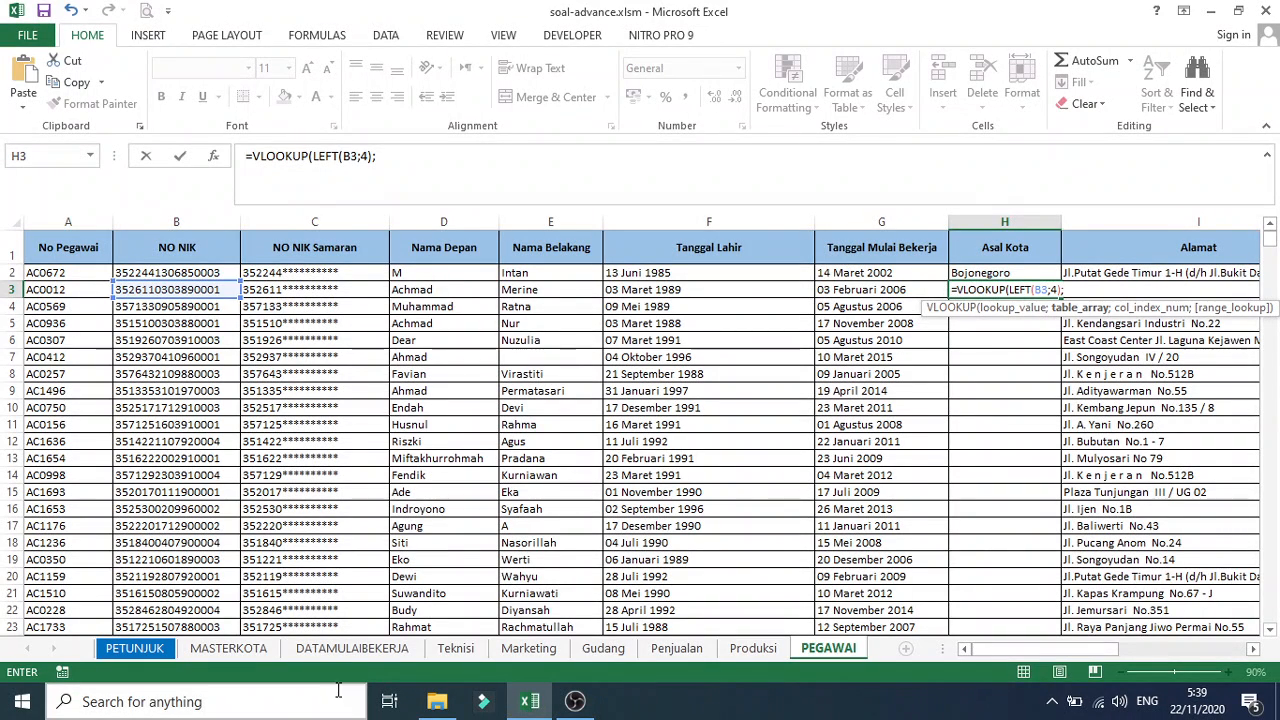
Set the H3 formula's lookup table to the absolute range MASTERKOTA!$B$2:$C$39, covering the Kode Kota and Nama Kota columns
left_click(228, 648)
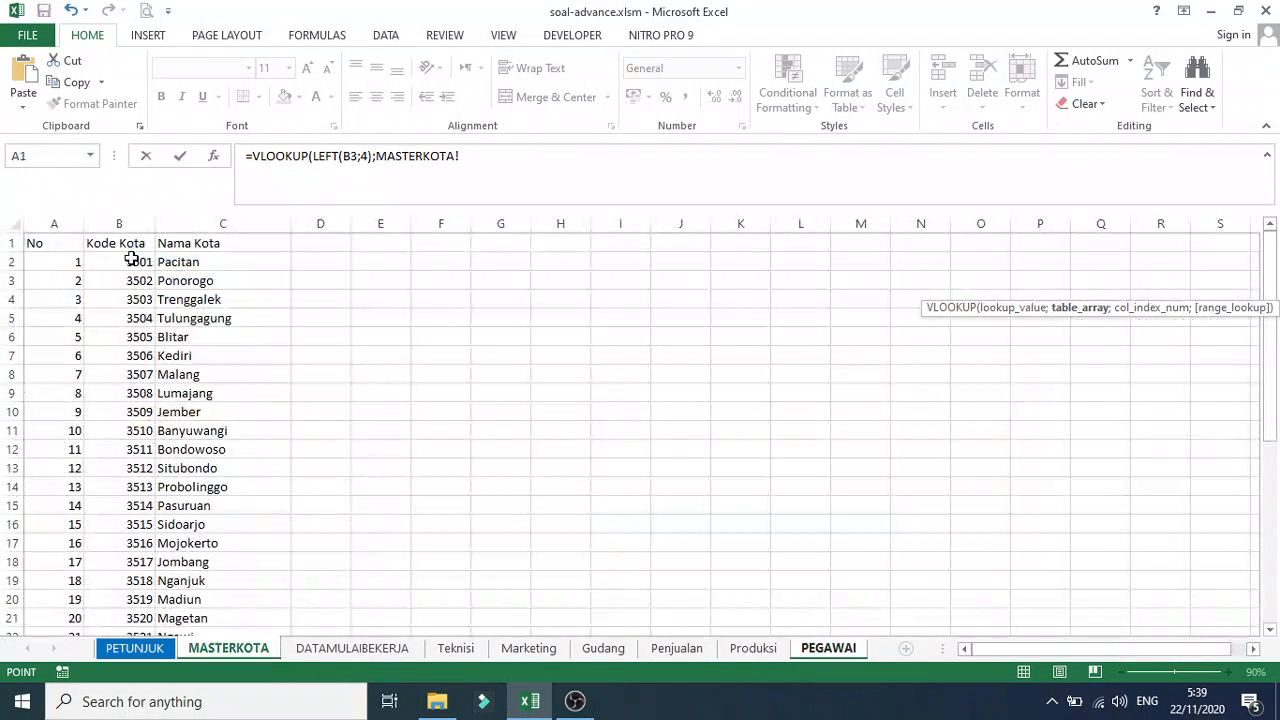
left_click_drag(128, 258, 222, 318)
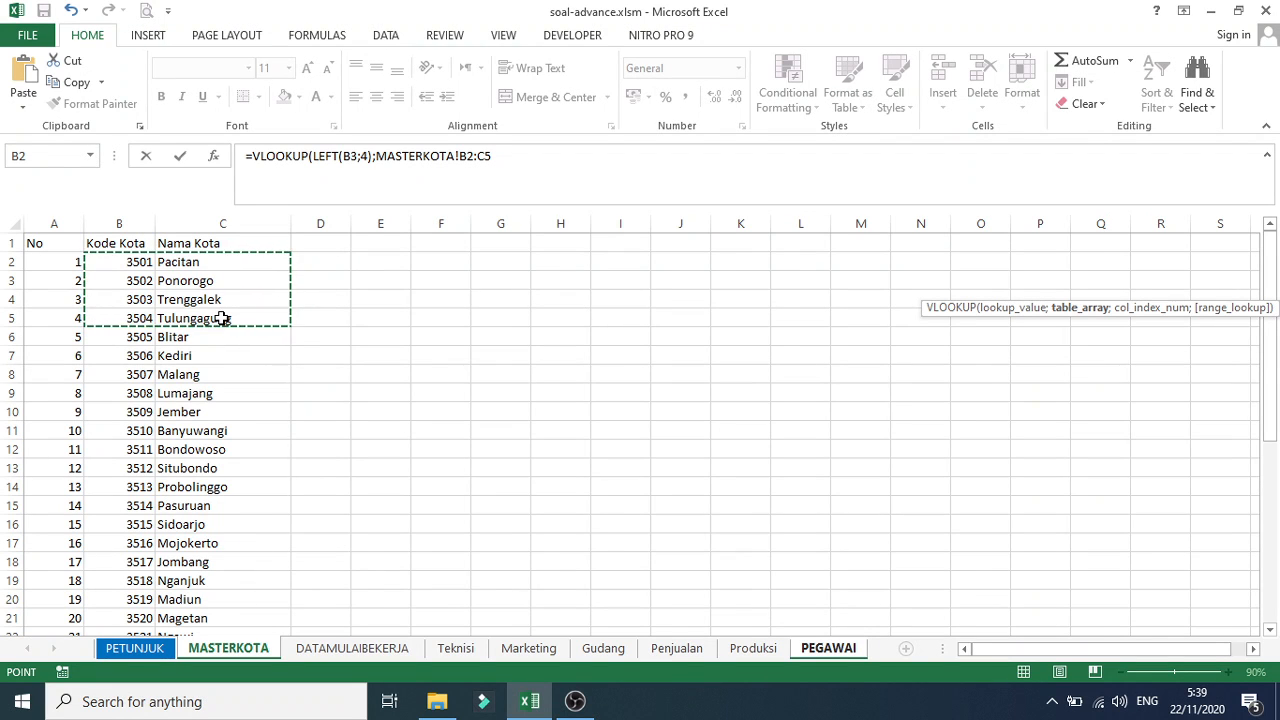
key("ctrl+shift+Down")
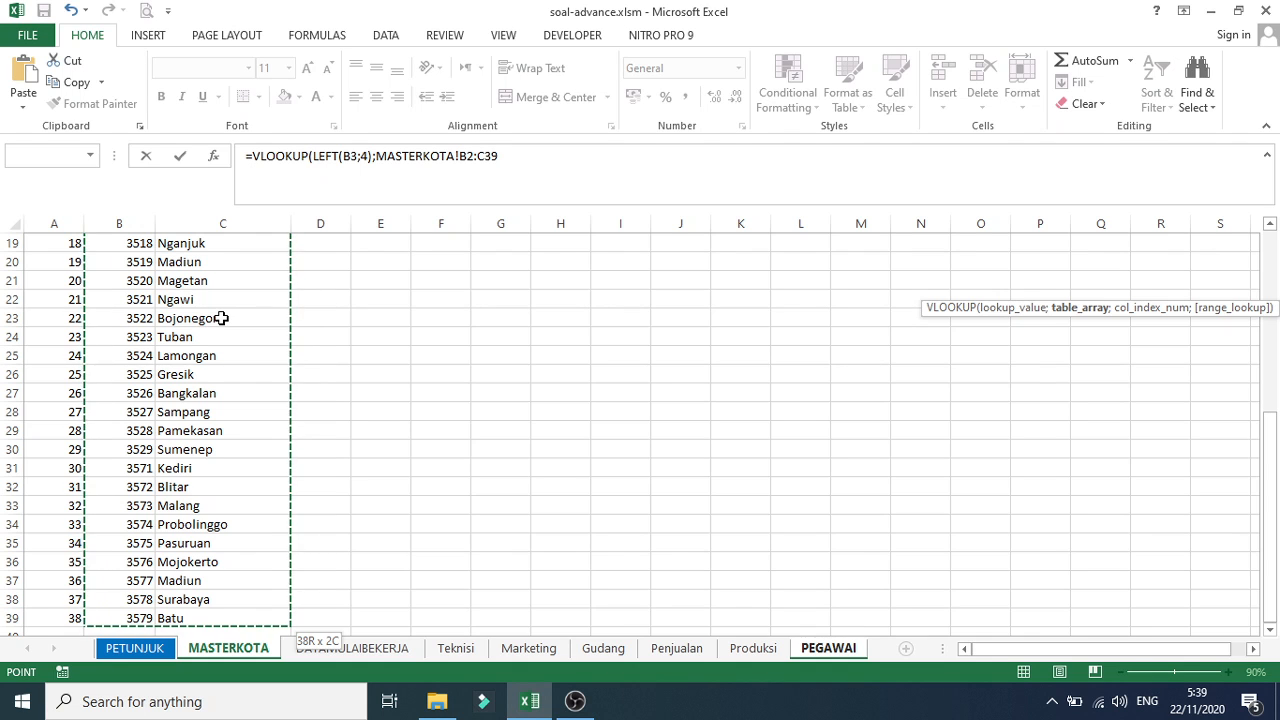
key("F4")
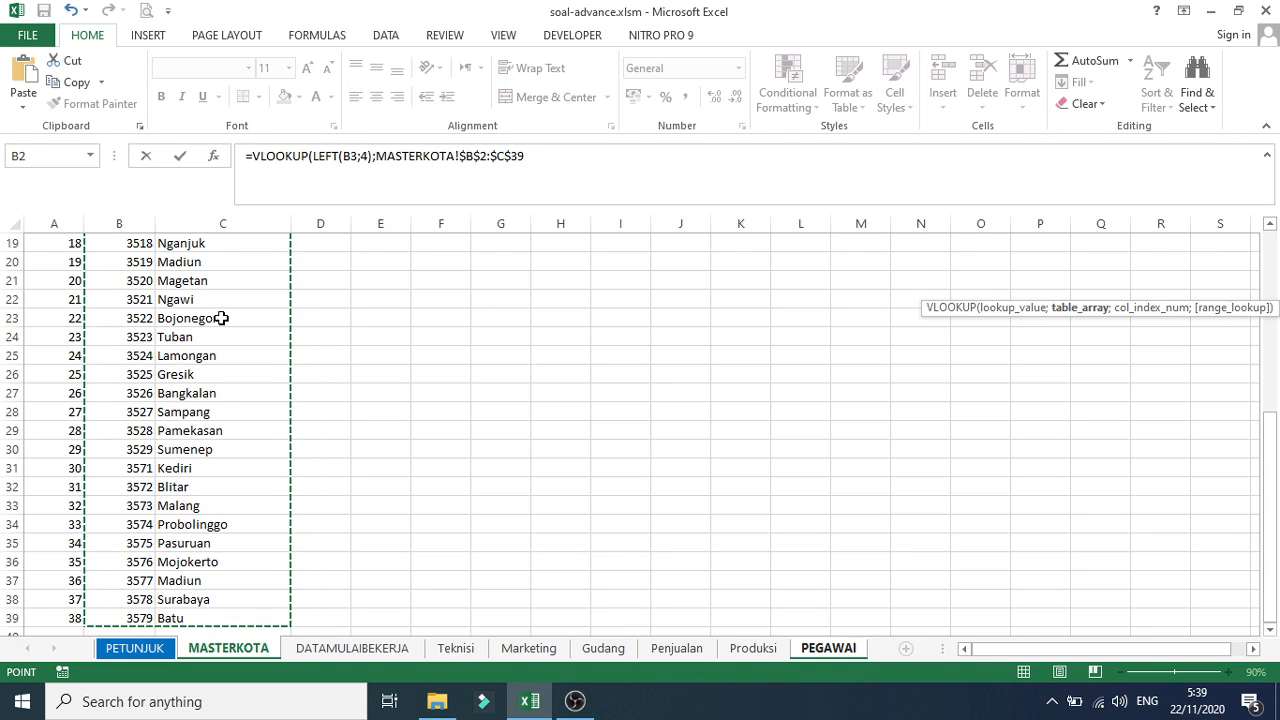
type(";")
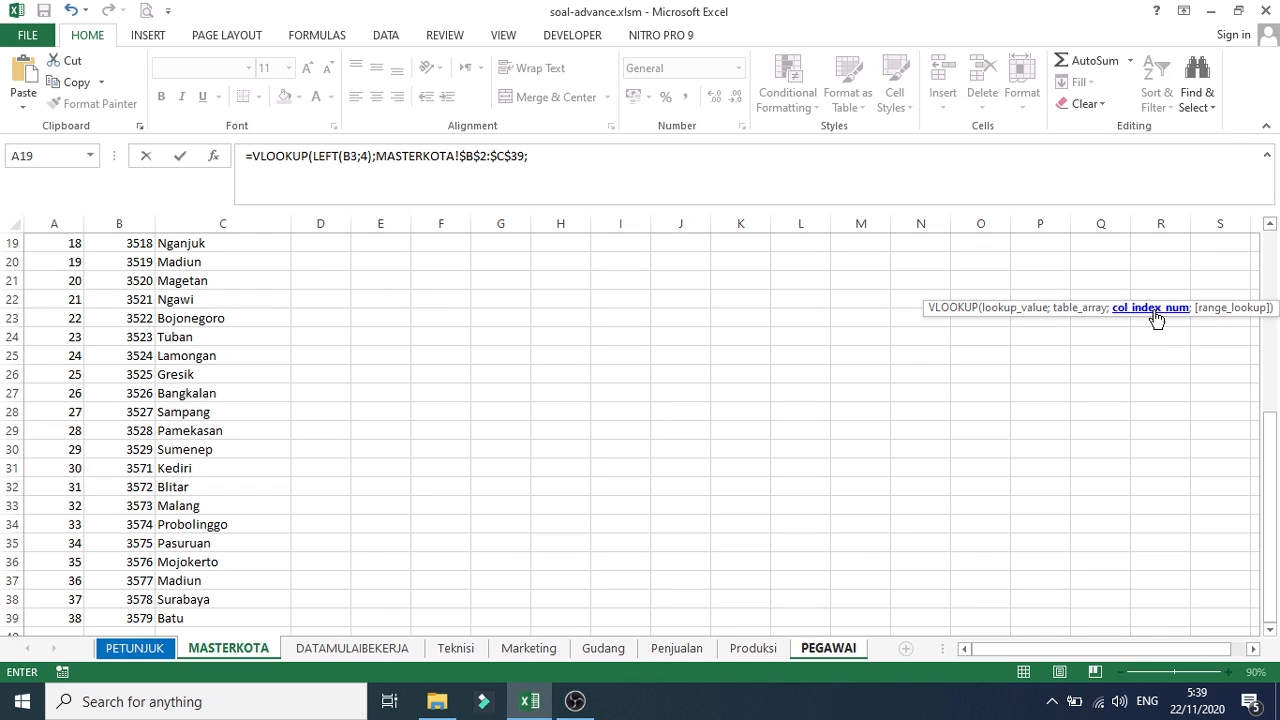
Complete the H3 VLOOKUP with column index 2 and exact match (FALSE), and commit the formula
type("2")
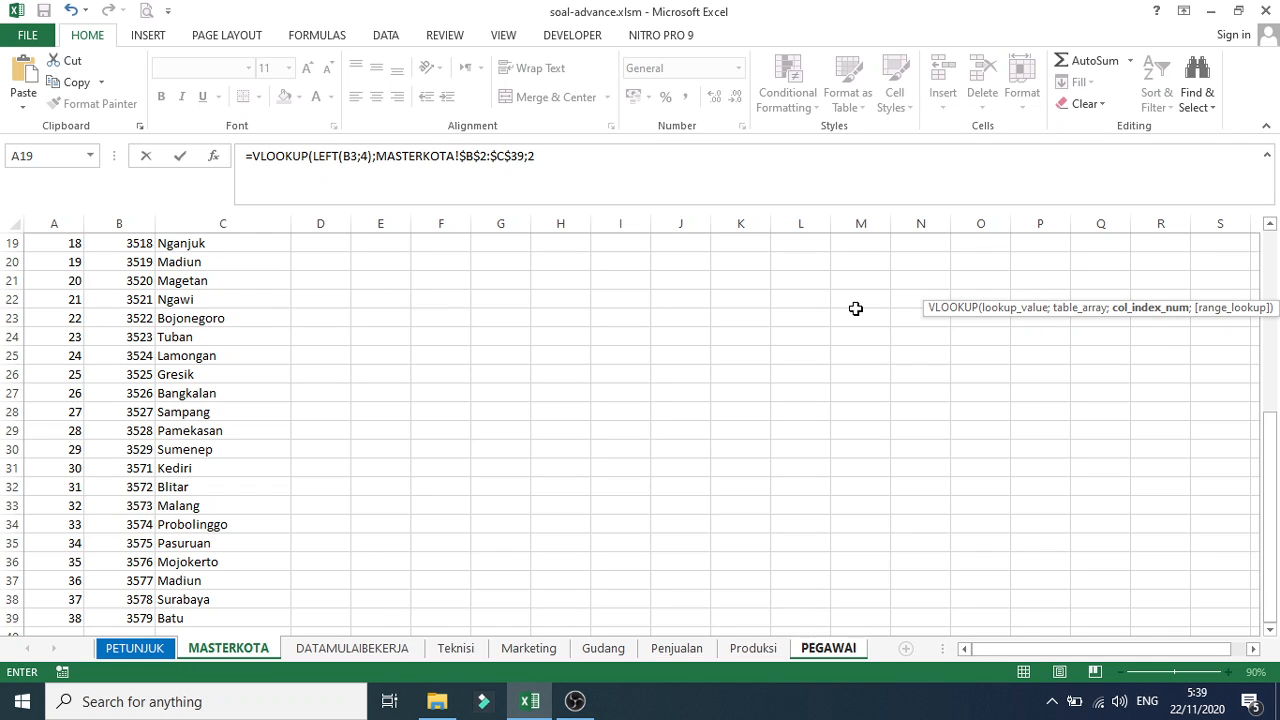
type(";")
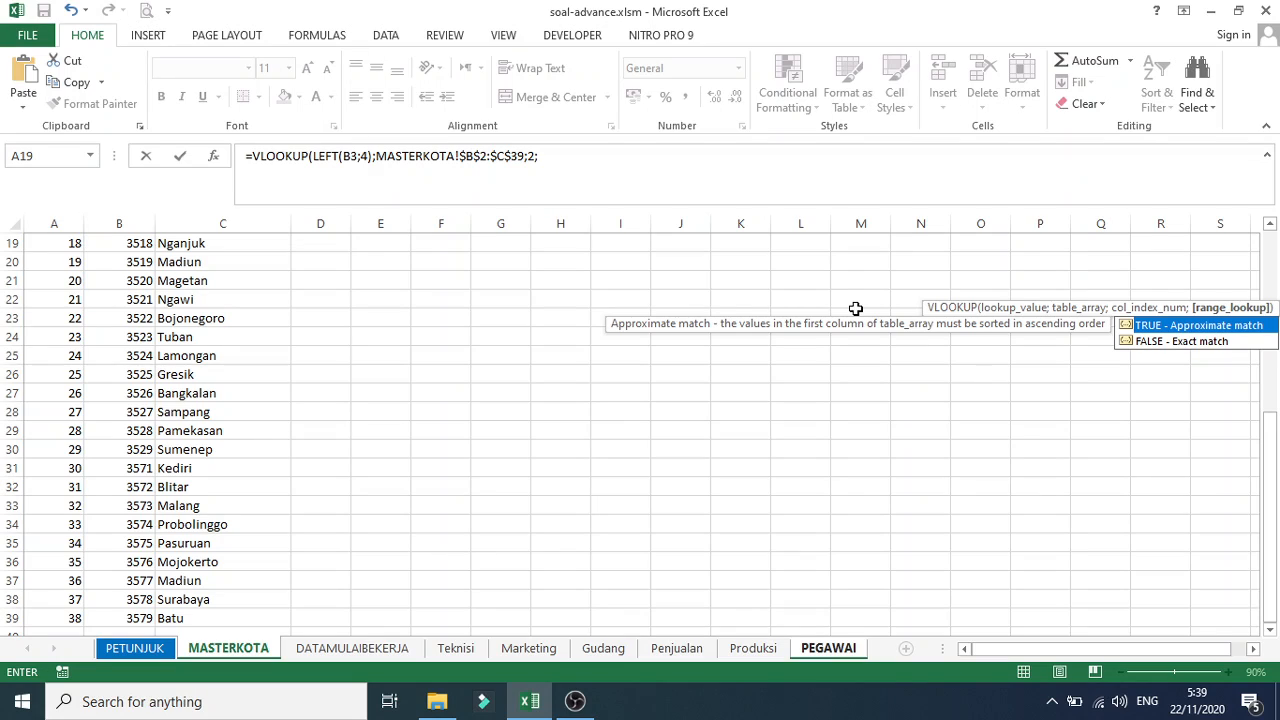
double_click(1170, 343)
left_click(647, 162)
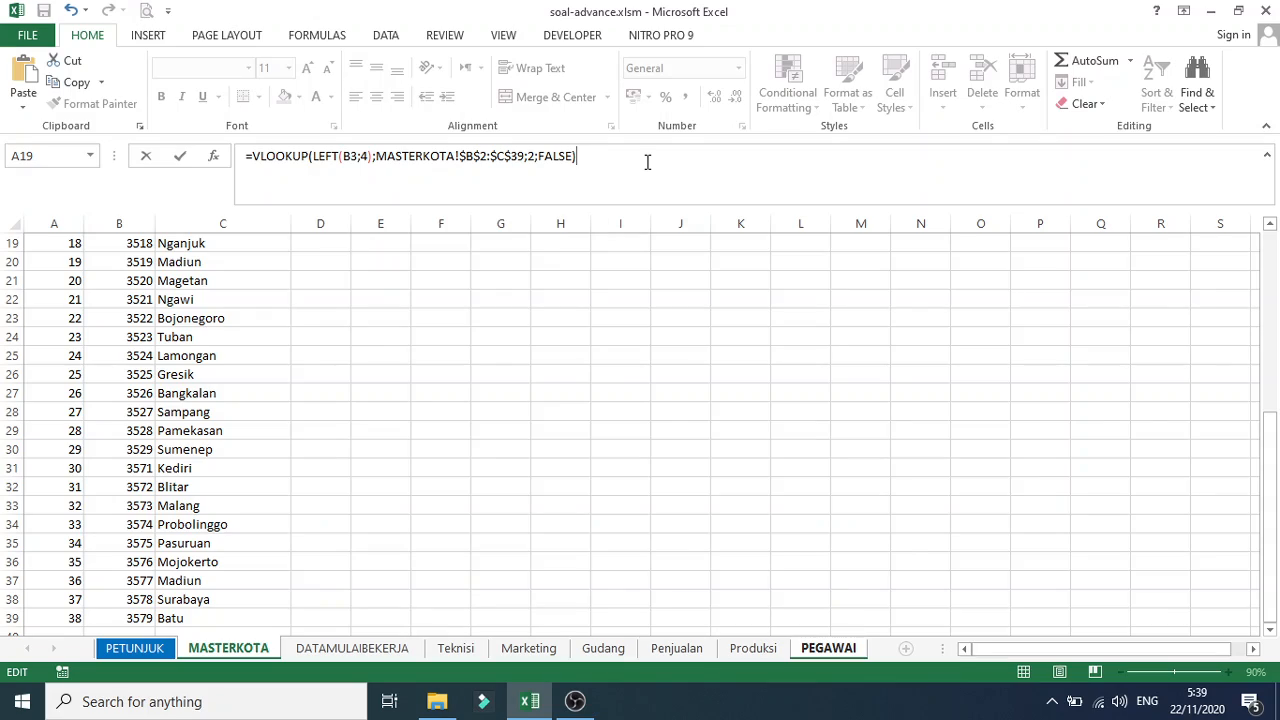
key("Return")
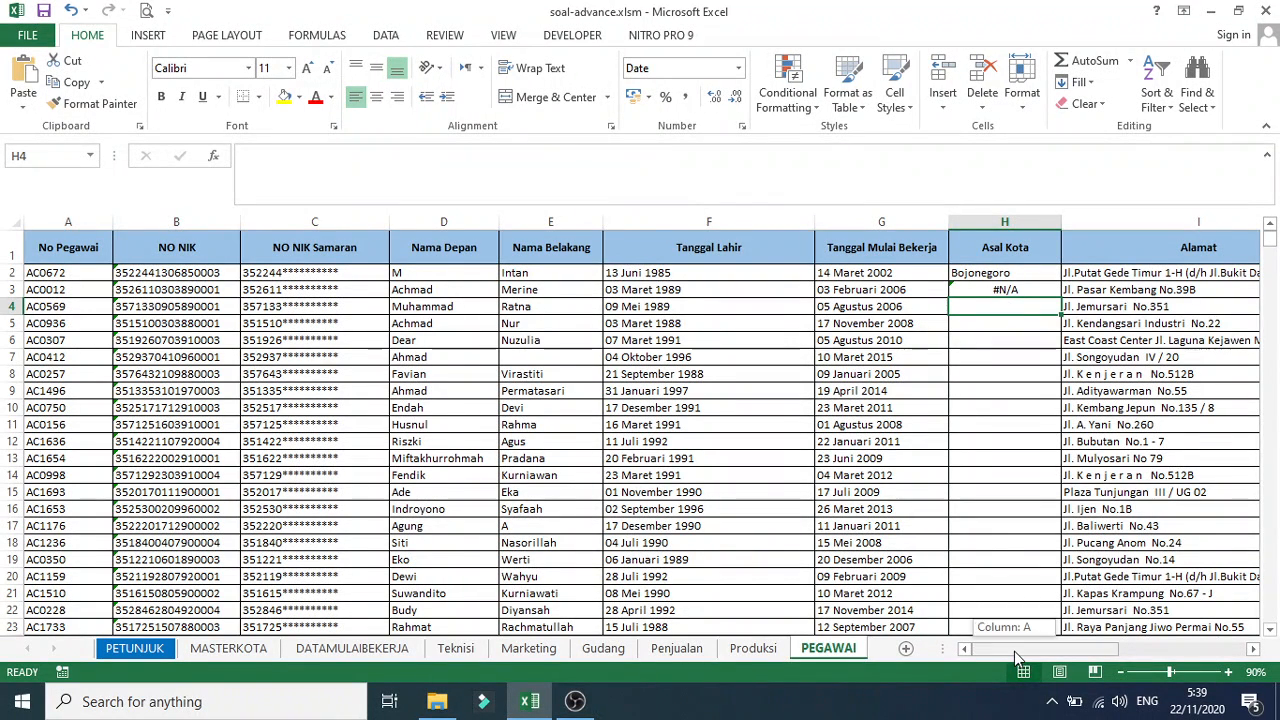
Compare the NO NIK entry in B3 with the Kode Kota values in MASTERKOTA to check their data types
left_click(161, 294)
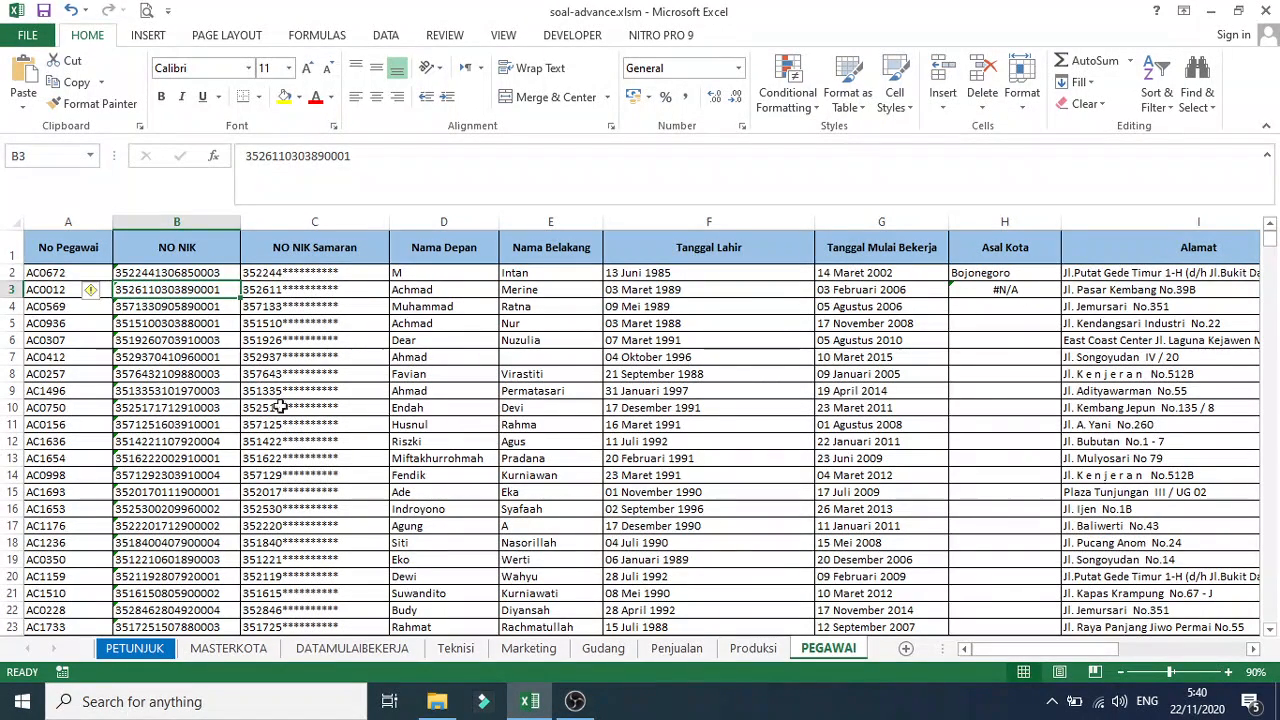
left_click(228, 648)
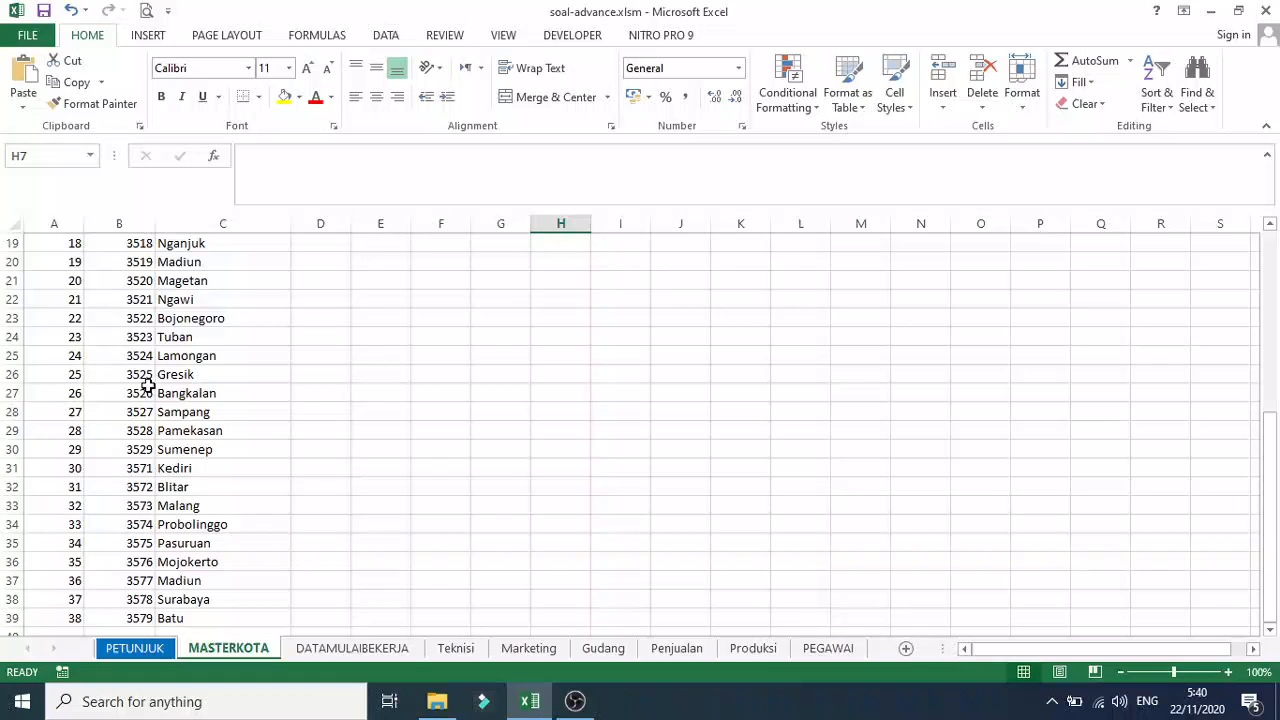
left_click(135, 282)
scroll(137, 325, "up", 2)
scroll(137, 335, "up", 4)
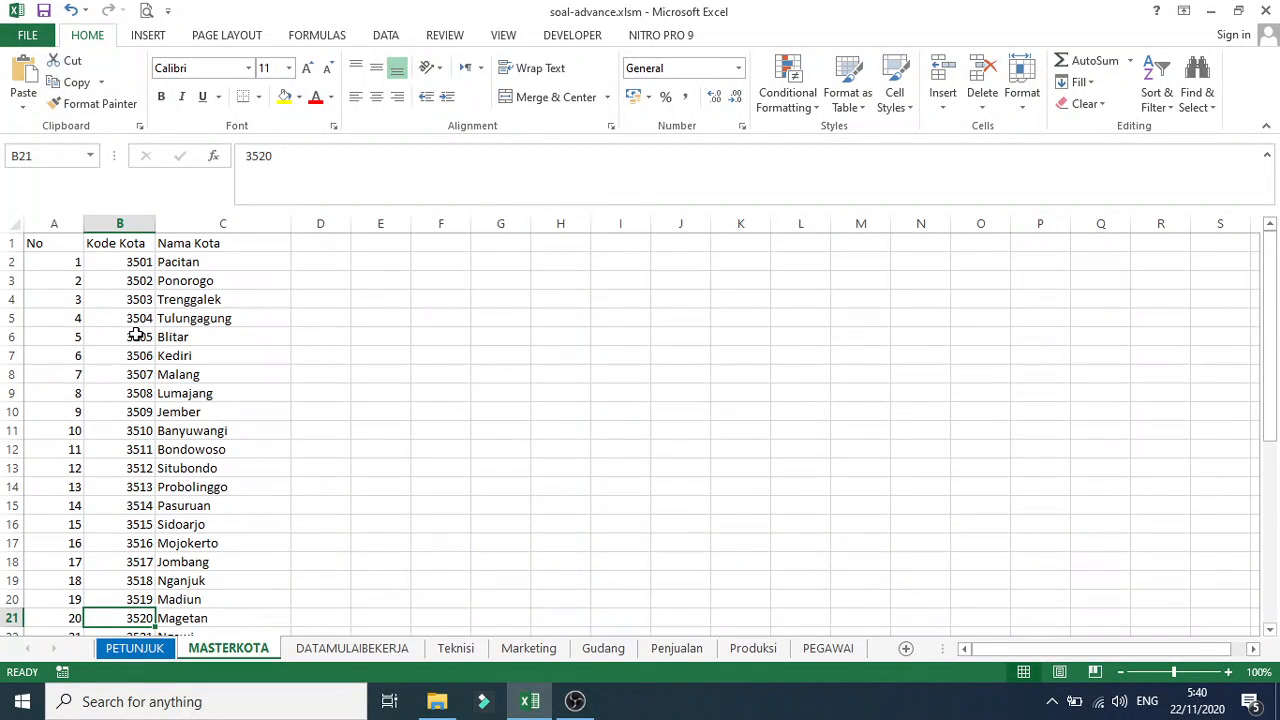
left_click(143, 262)
left_click(143, 299)
left_click(144, 355)
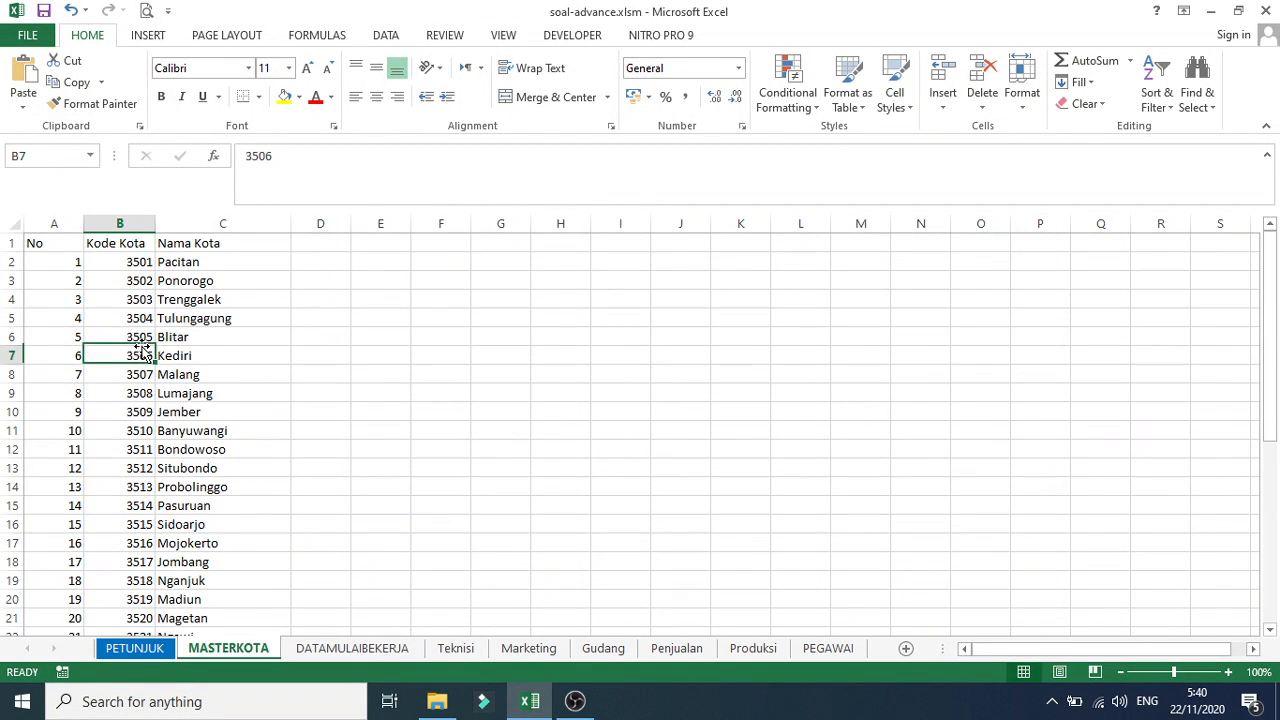
left_click(139, 452)
left_click(139, 487)
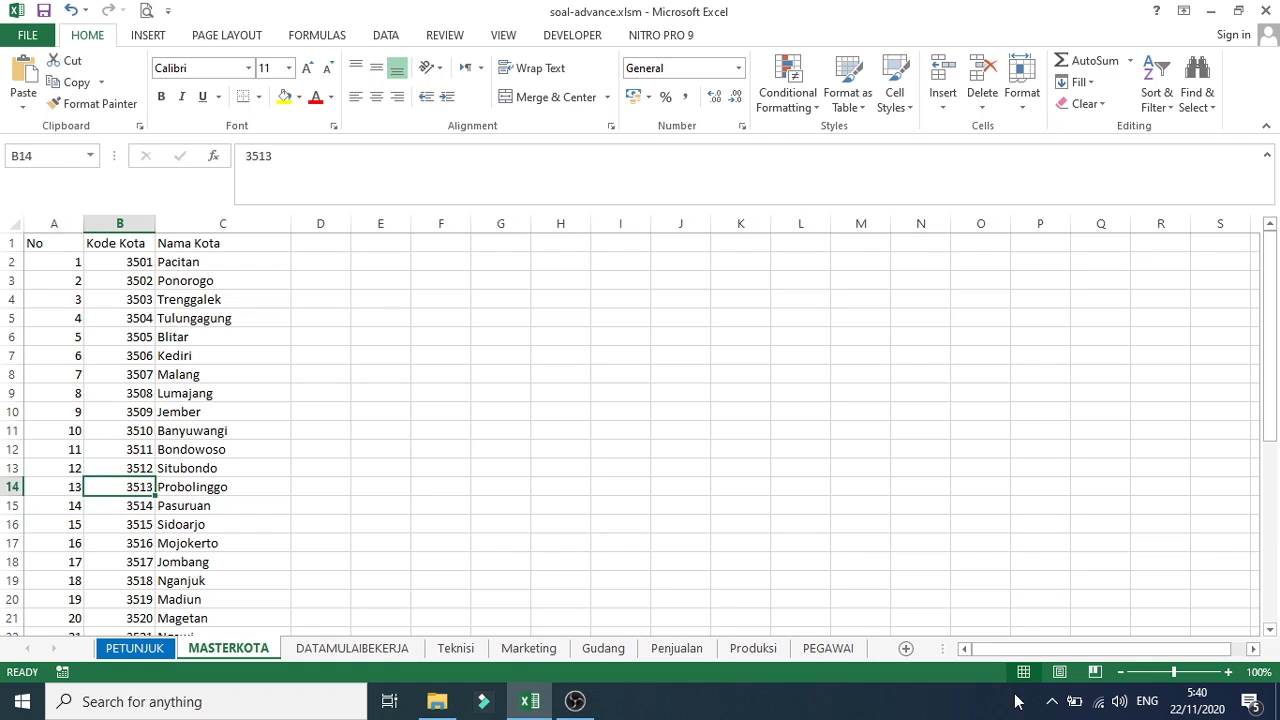
Wrap the LEFT(B3;4) lookup value of the PEGAWAI H3 formula in VALUE and commit the formula
left_click(828, 648)
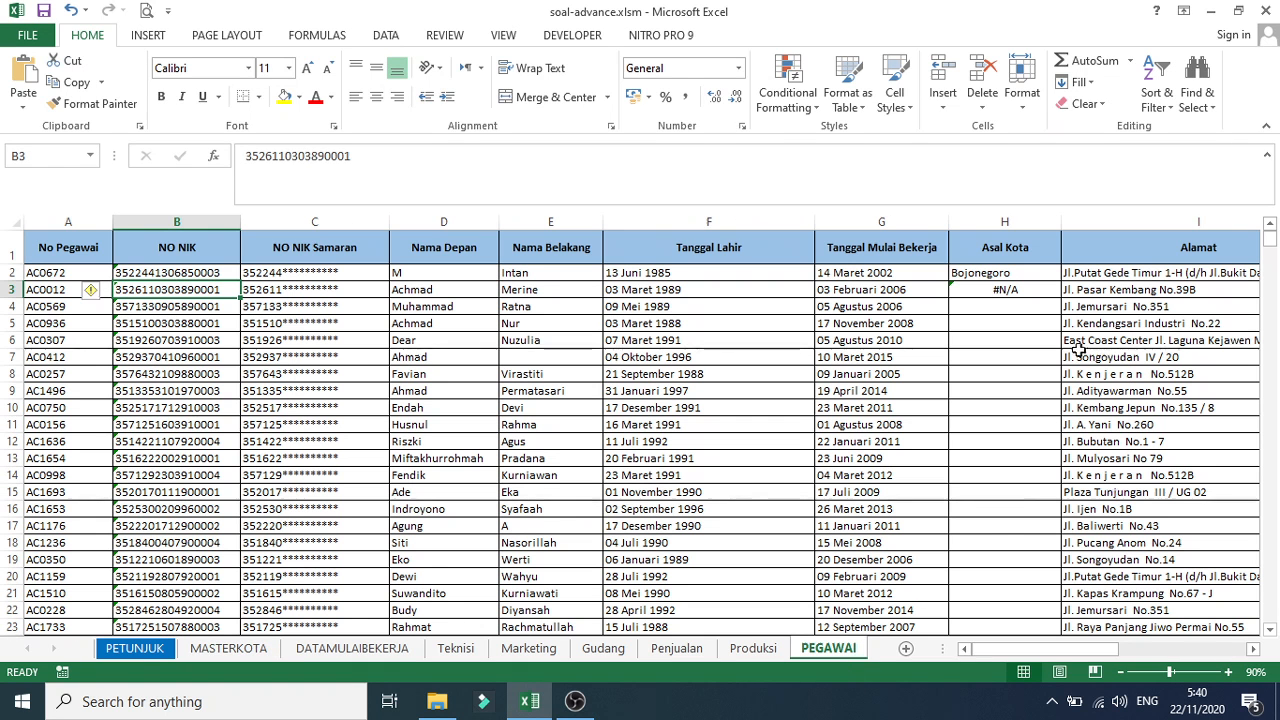
left_click(1010, 289)
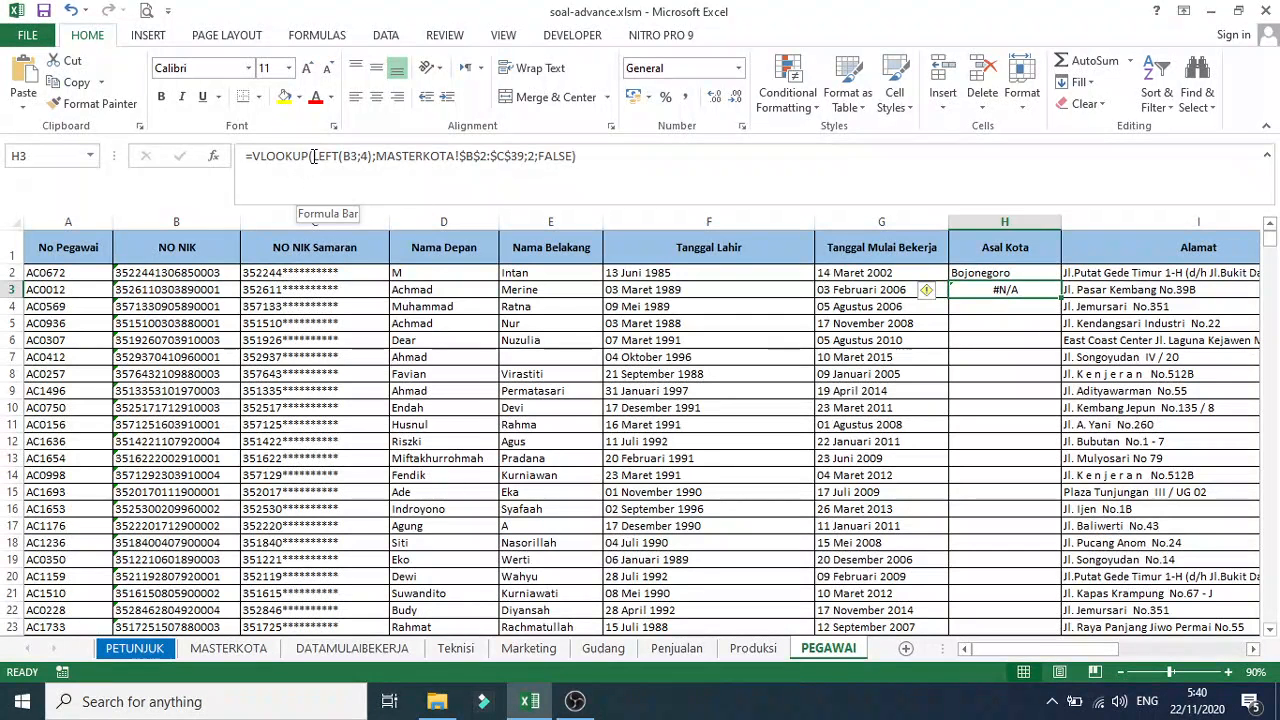
left_click(313, 157)
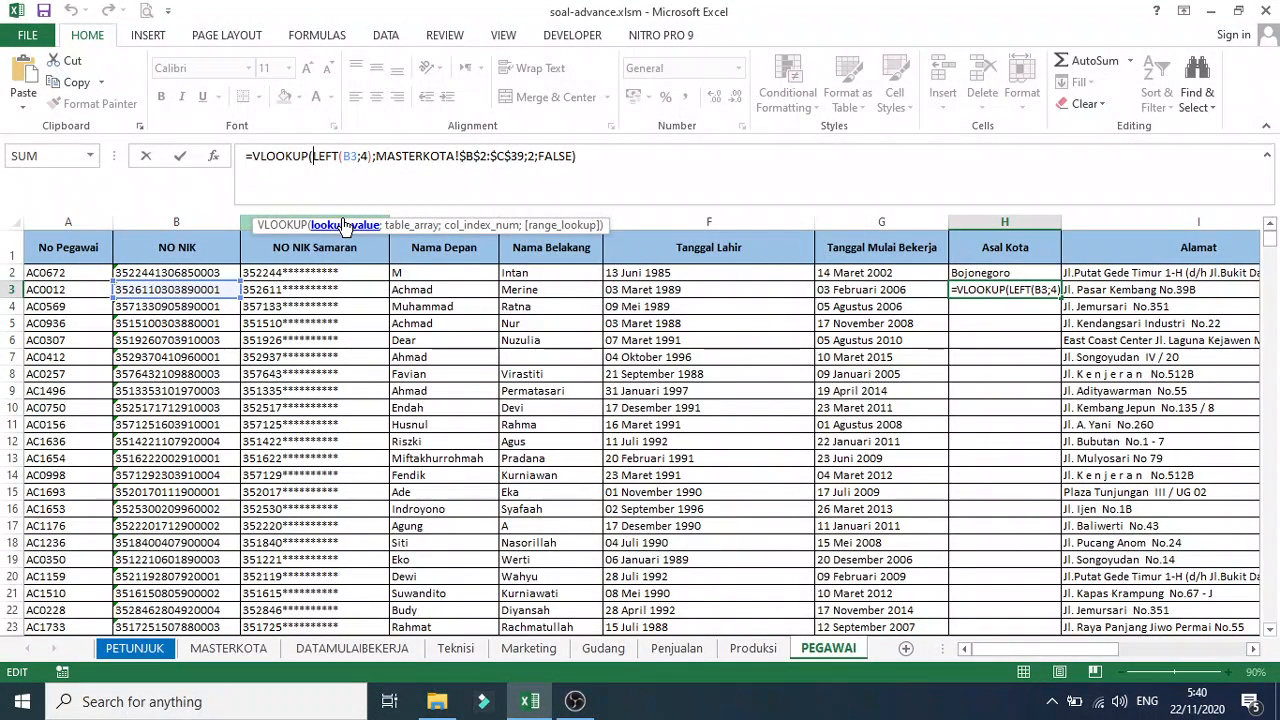
type("value")
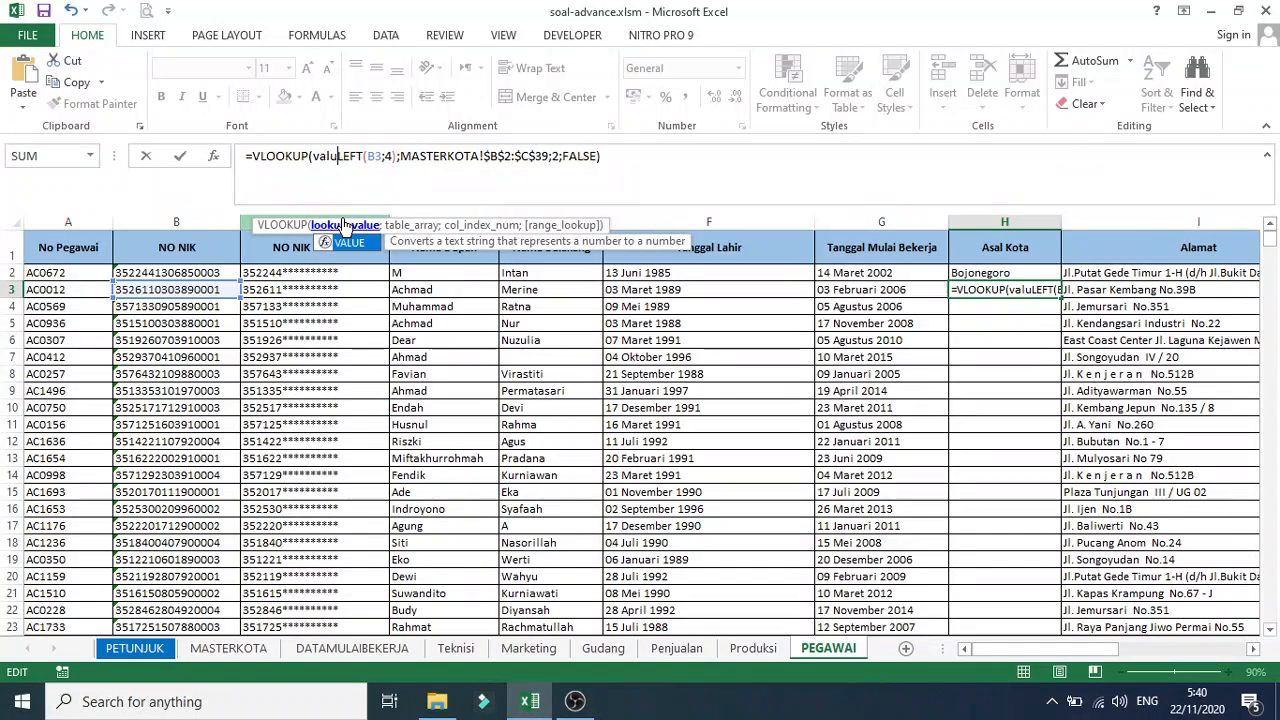
key("Tab")
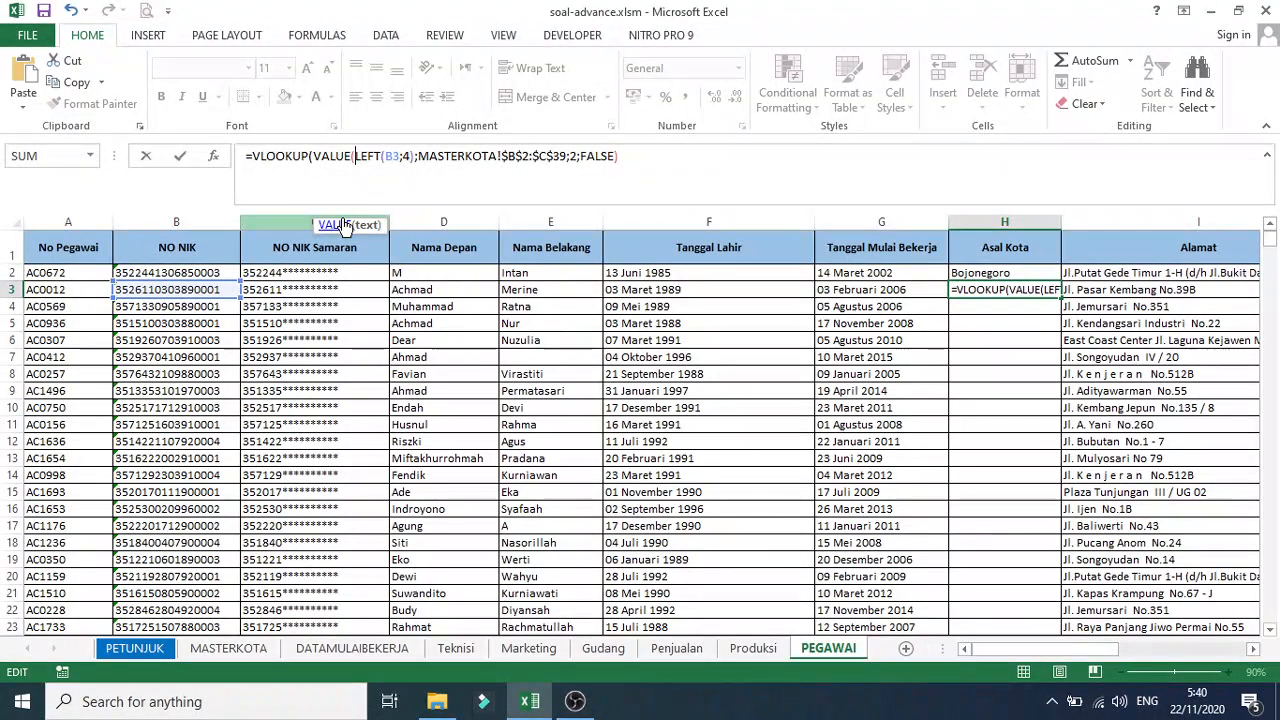
left_click(414, 161)
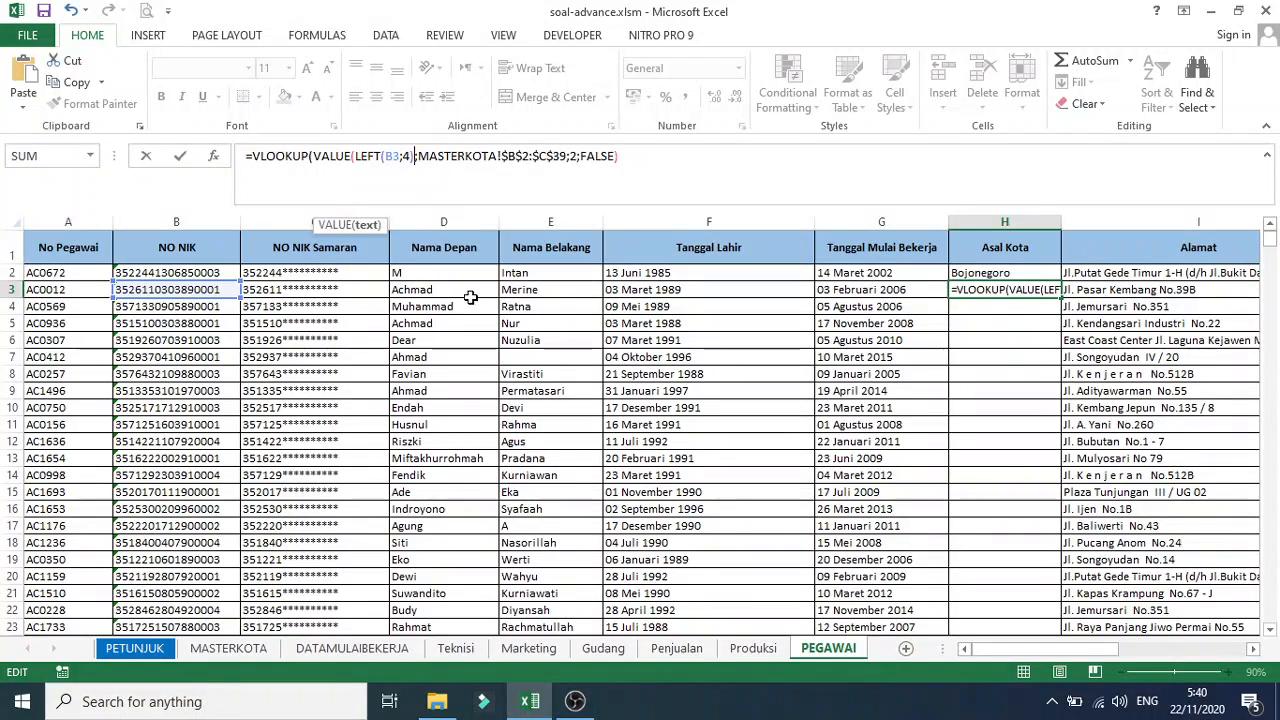
type(")")
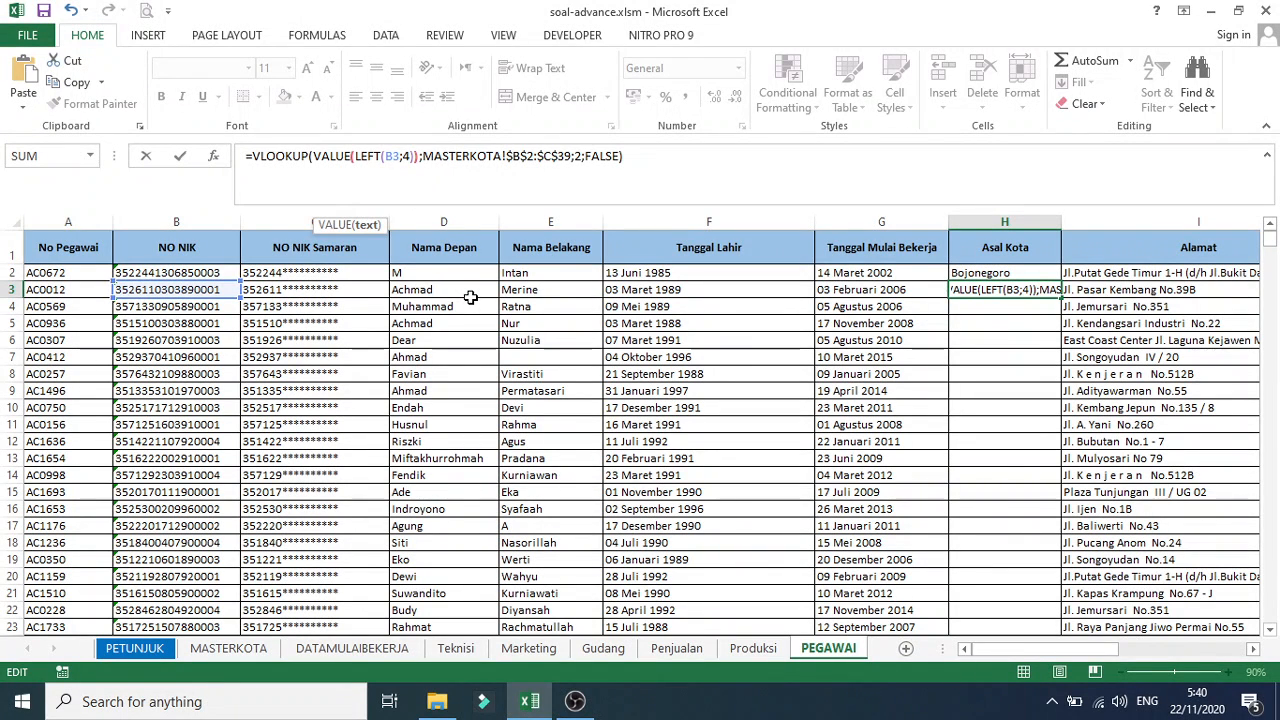
key("Return")
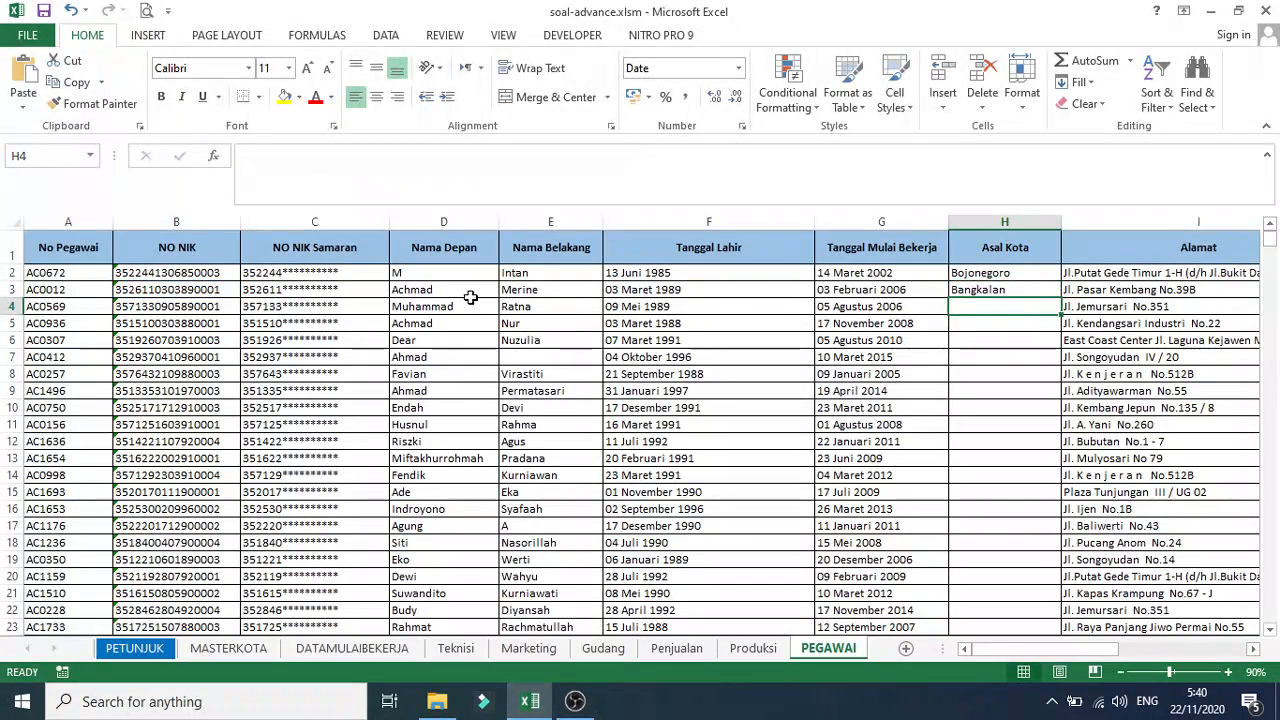
Fill the H3 formula down the whole Asal Kota column and check the city names
left_click(1020, 289)
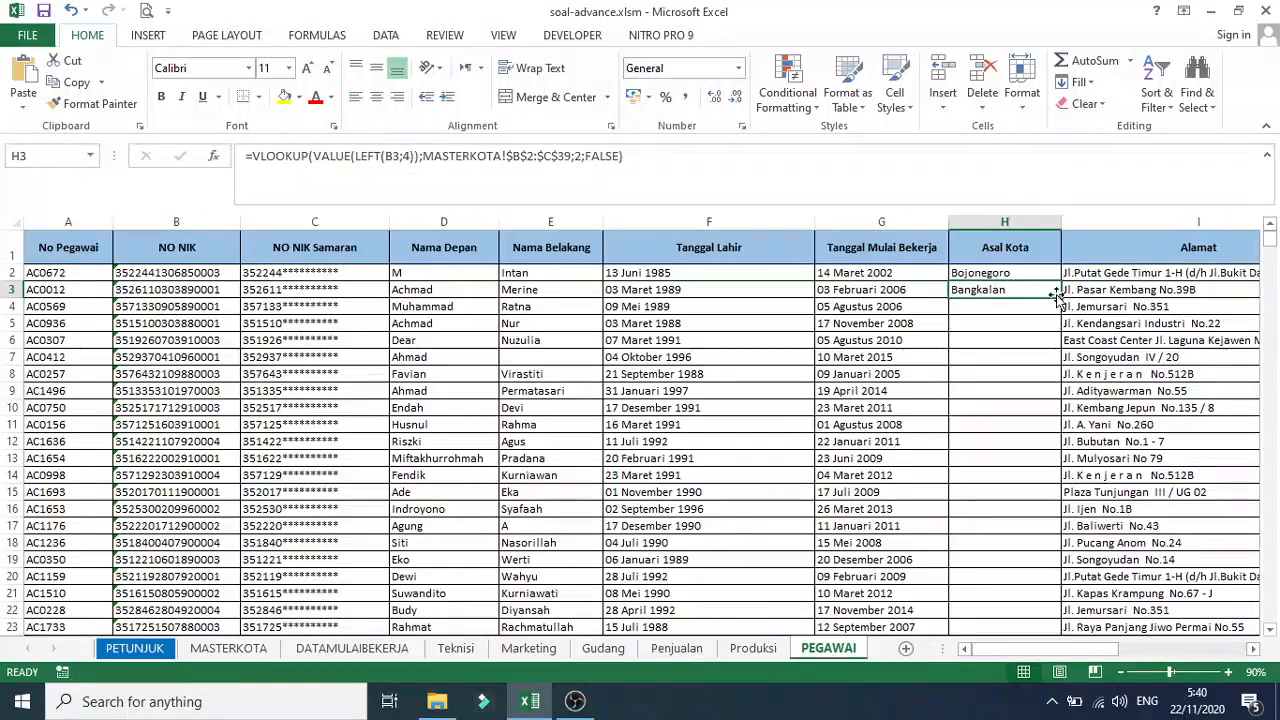
double_click(1059, 297)
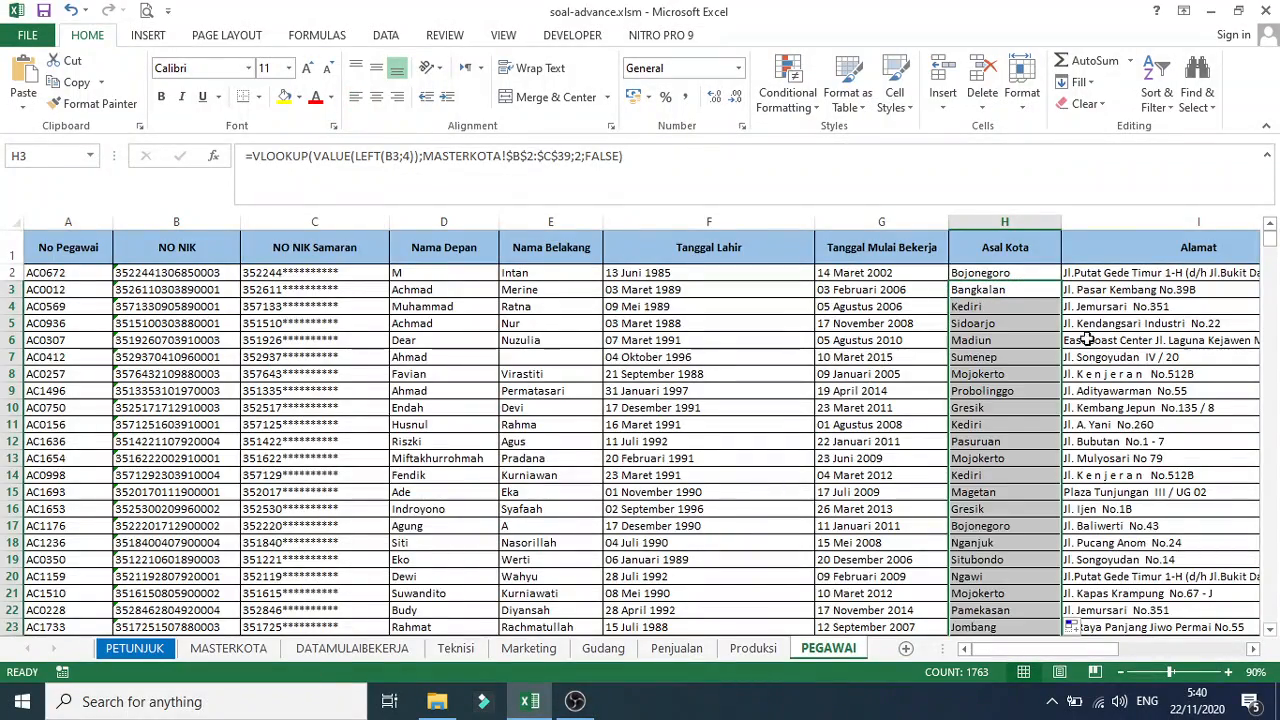
scroll(1088, 342, "down", 20)
scroll(1087, 343, "down", 20)
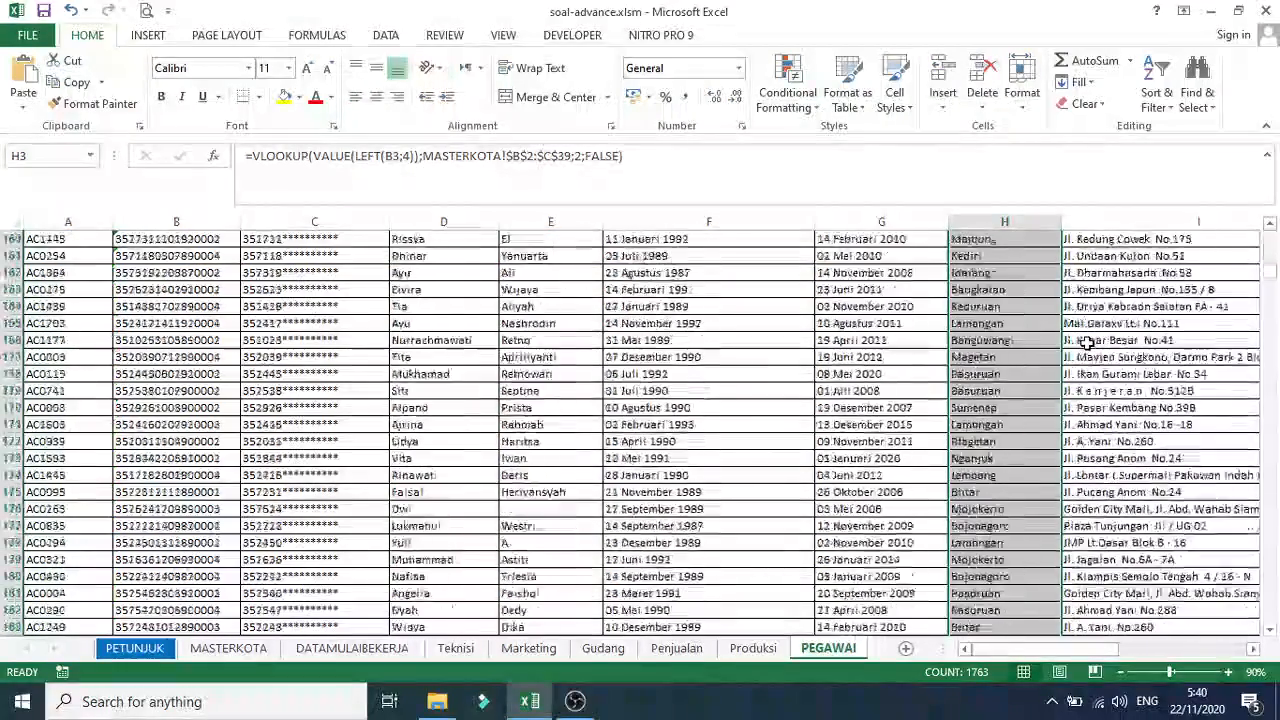
scroll(1087, 343, "up", 20)
scroll(1087, 343, "up", 20)
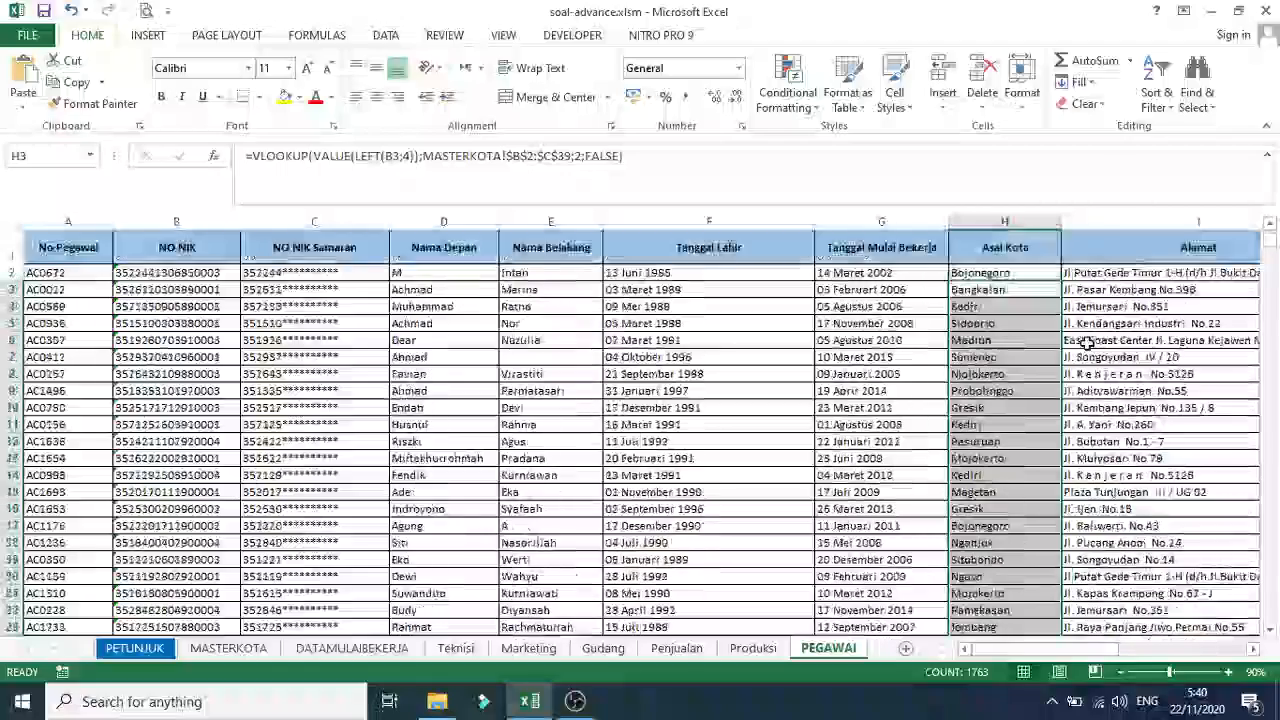
Select M3 in the Gaji + Bonus column and review instruction 6 and its sample result in the PETUNJUK sheet
left_click_drag(1012, 648, 1166, 662)
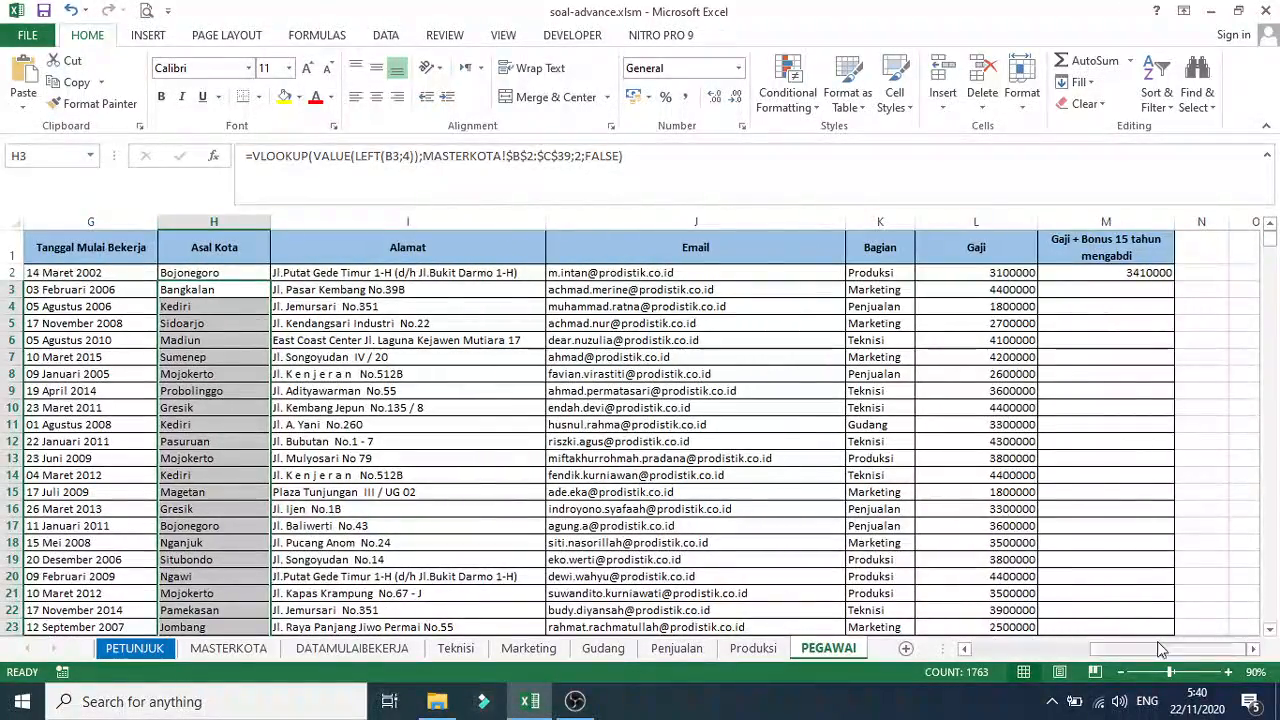
left_click(1128, 288)
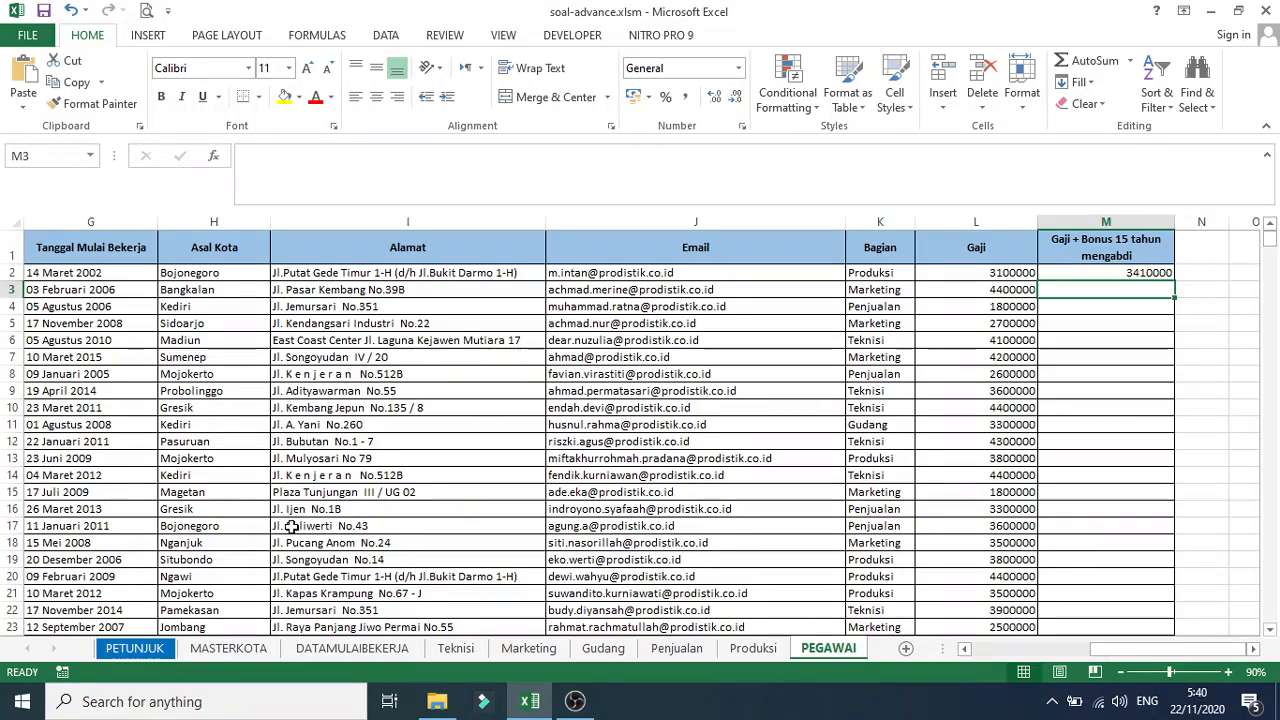
left_click(135, 649)
scroll(165, 405, "down", 3)
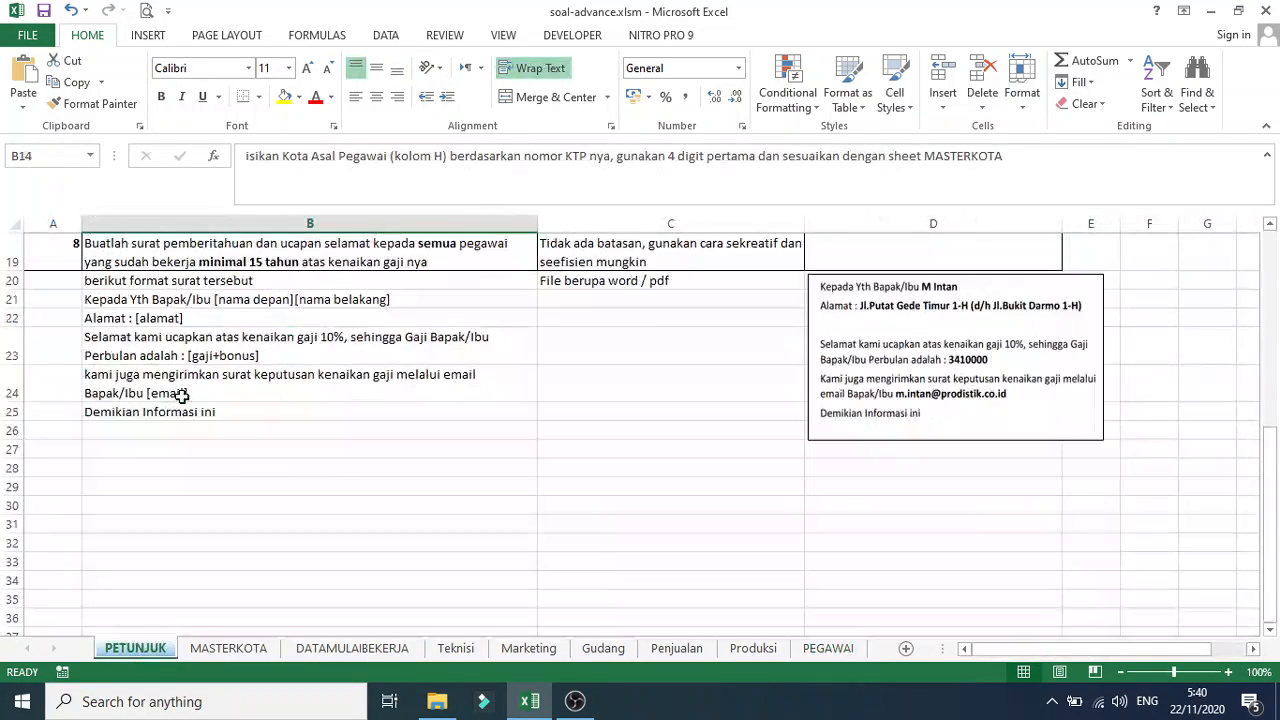
scroll(150, 403, "up", 2)
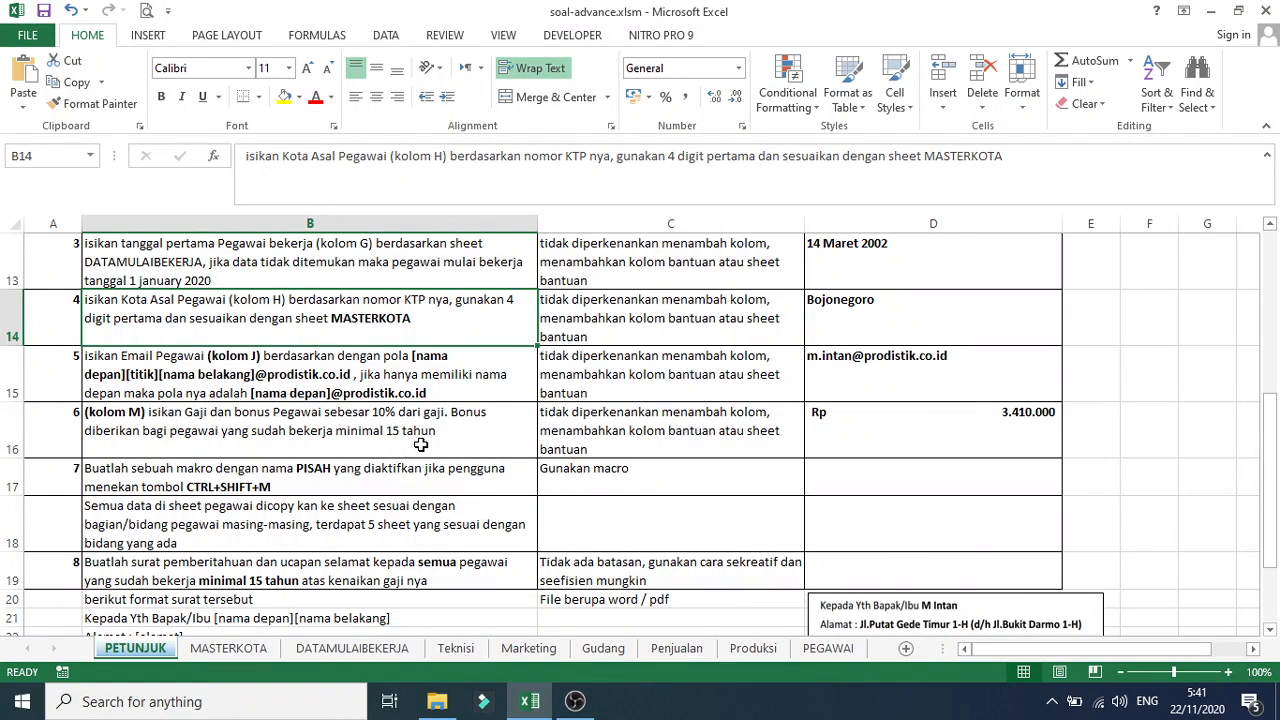
scroll(420, 444, "down", 1)
scroll(420, 444, "up", 1)
left_click(162, 436)
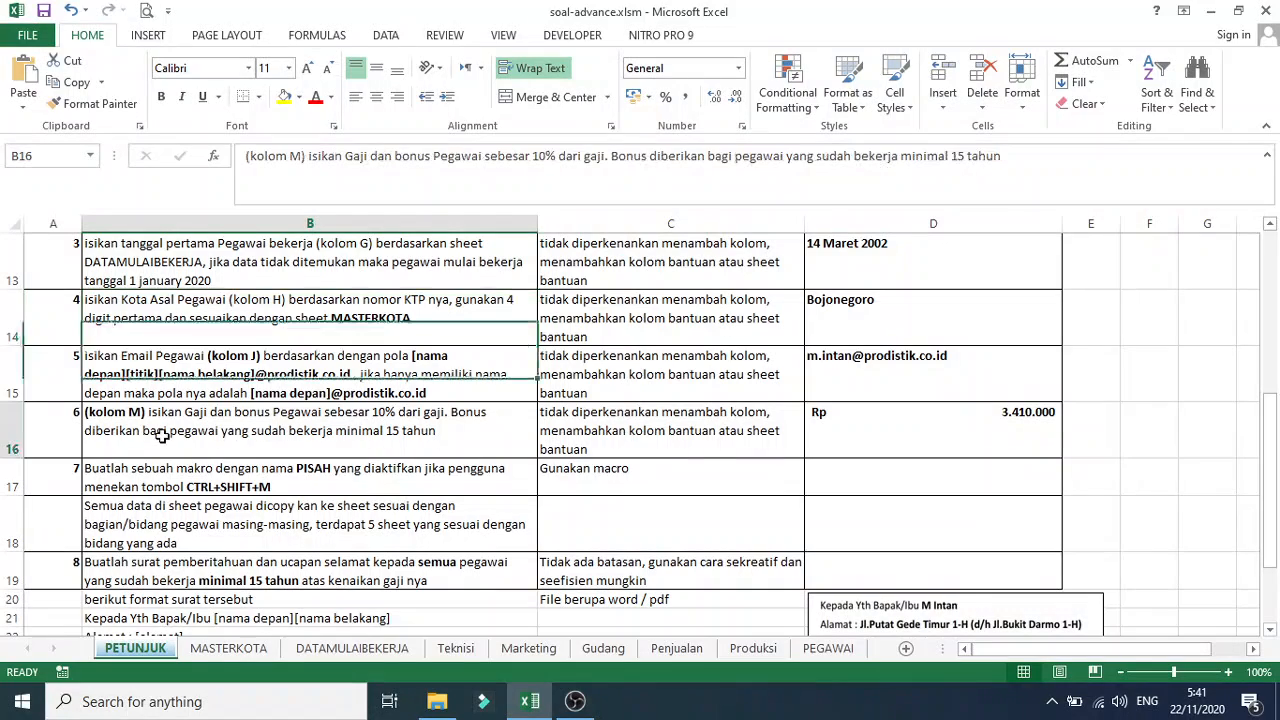
left_click(982, 430)
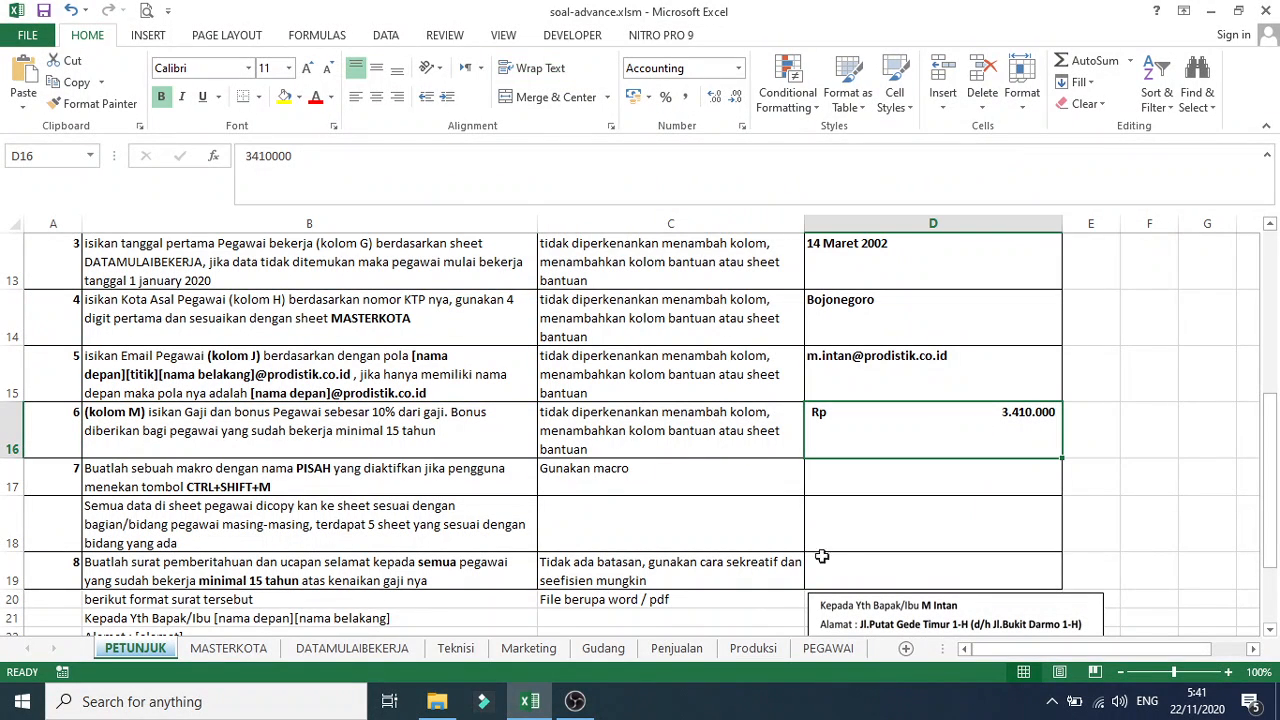
Return to the Gaji + Bonus column of the PEGAWAI sheet
left_click(830, 648)
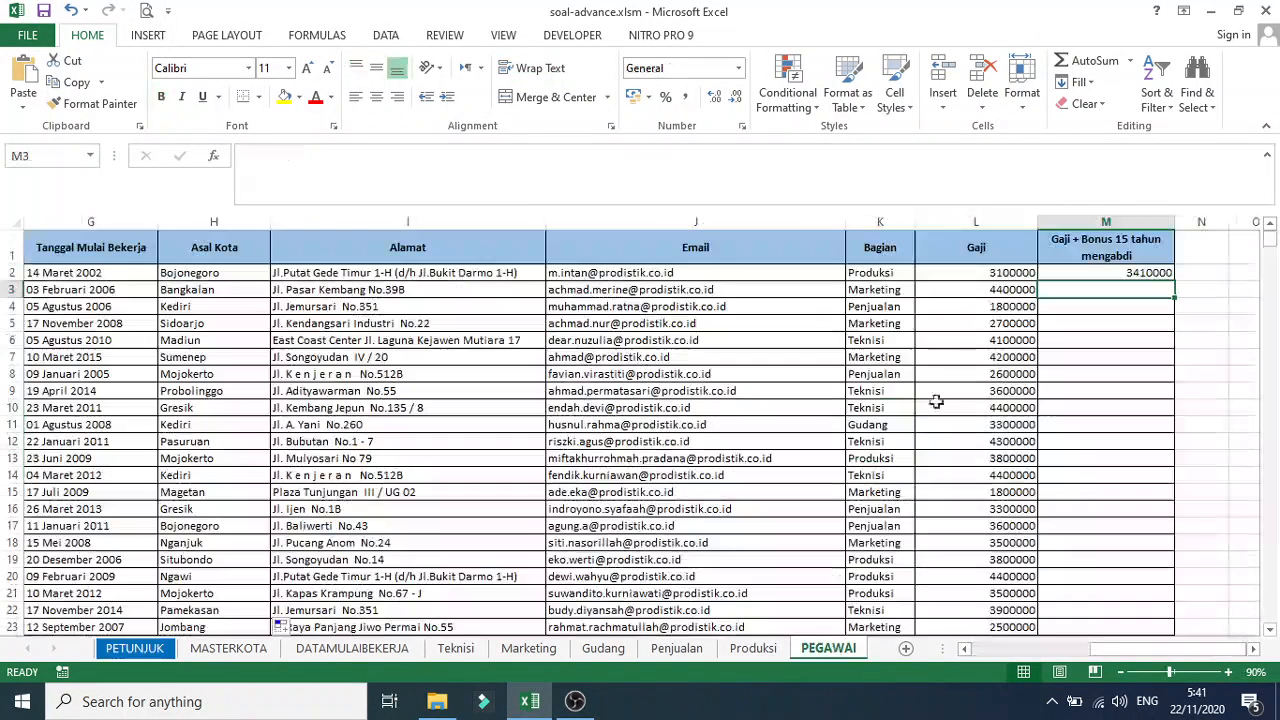
mouse_move(1098, 650)
left_mouse_down()
mouse_move(1066, 655)
mouse_move(1108, 653)
left_mouse_up()
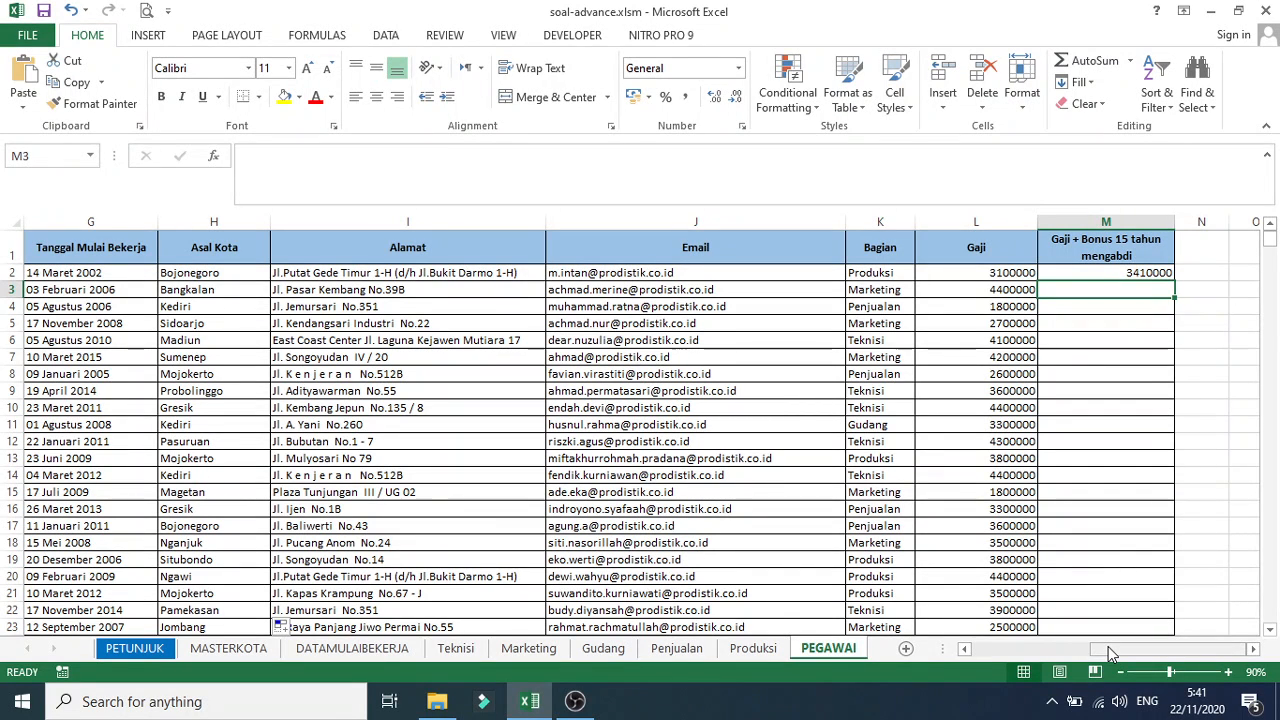
left_click(307, 160)
type("=d")
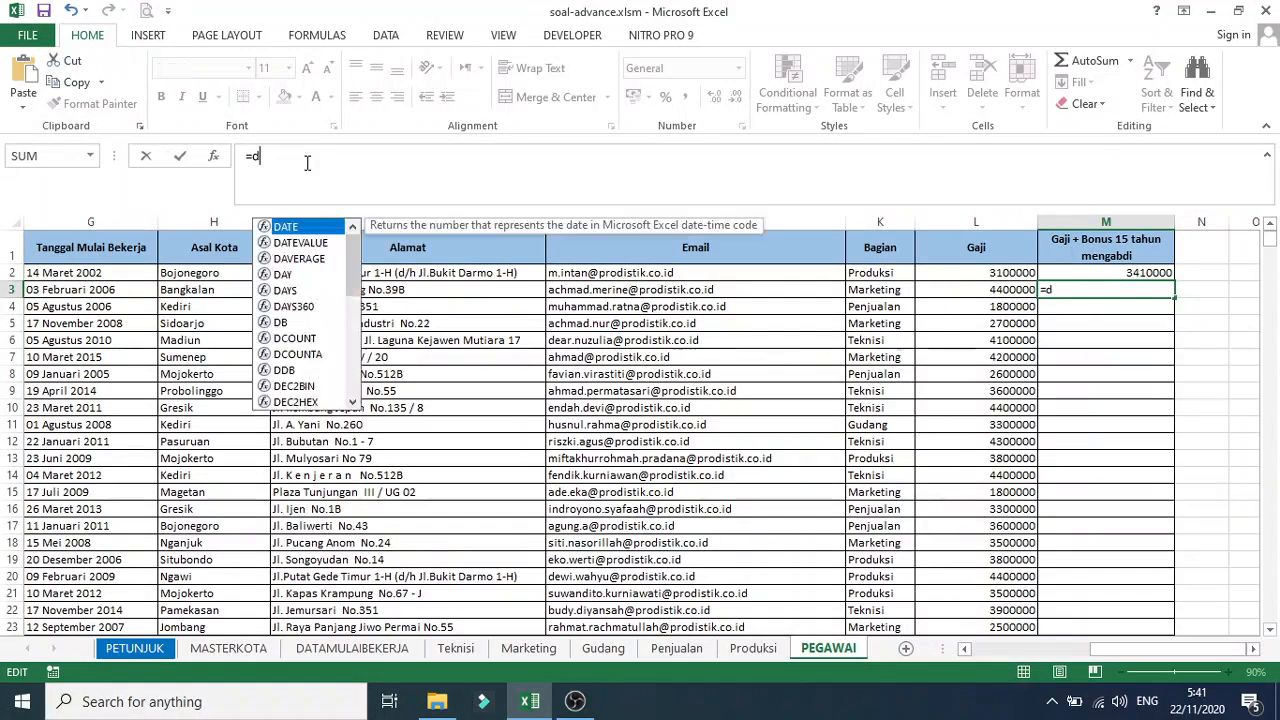
type("atei")
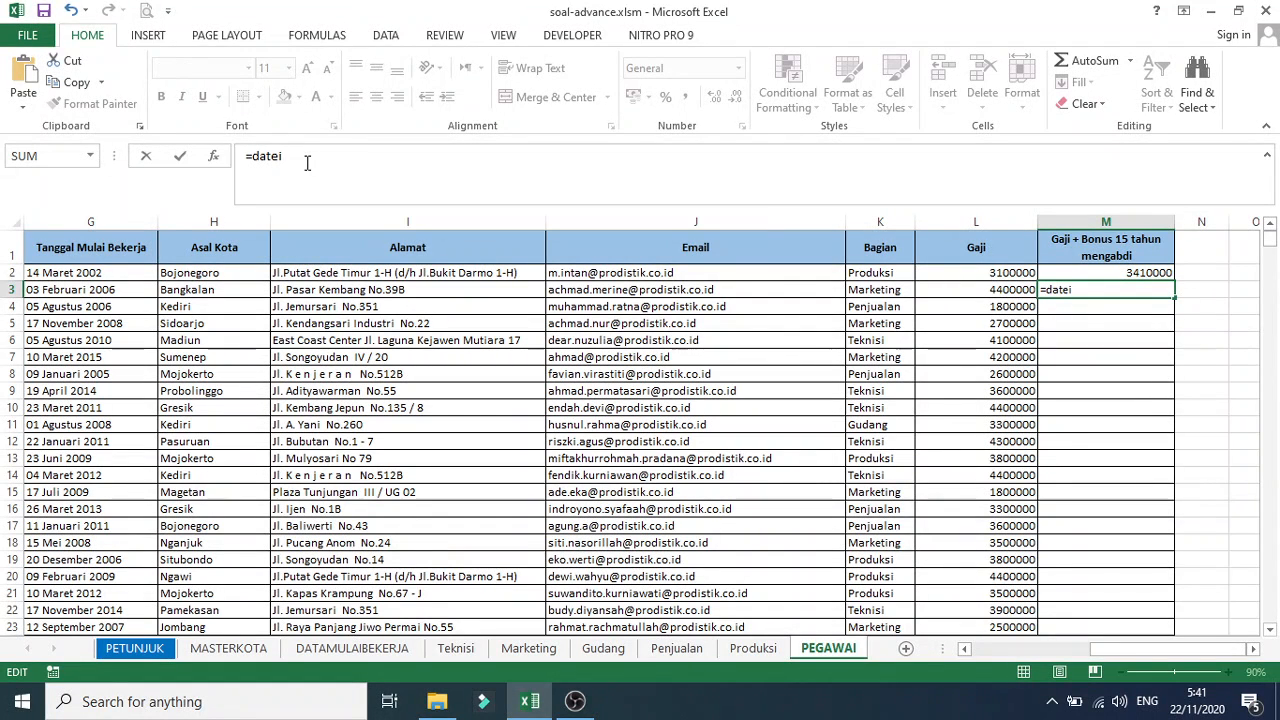
key("BackSpace")
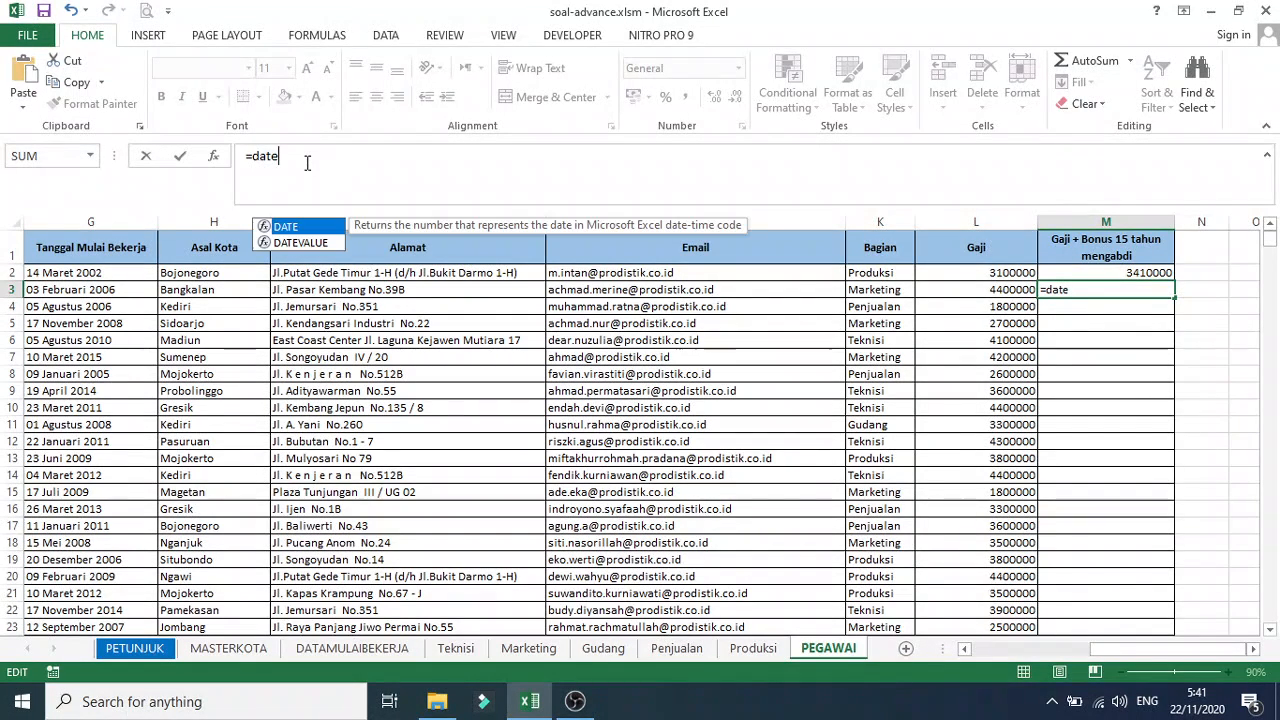
type("di")
key("BackSpace")
key("BackSpace")
type("i")
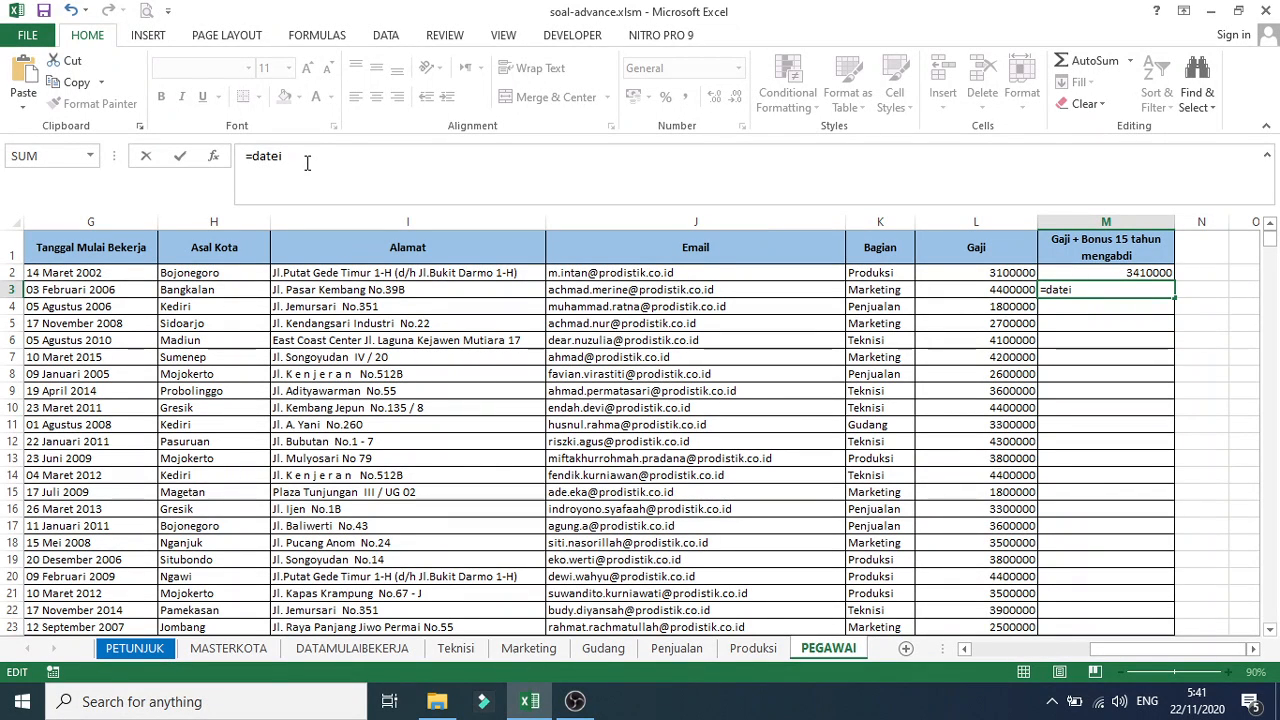
key("BackSpace")
key("BackSpace")
key("BackSpace")
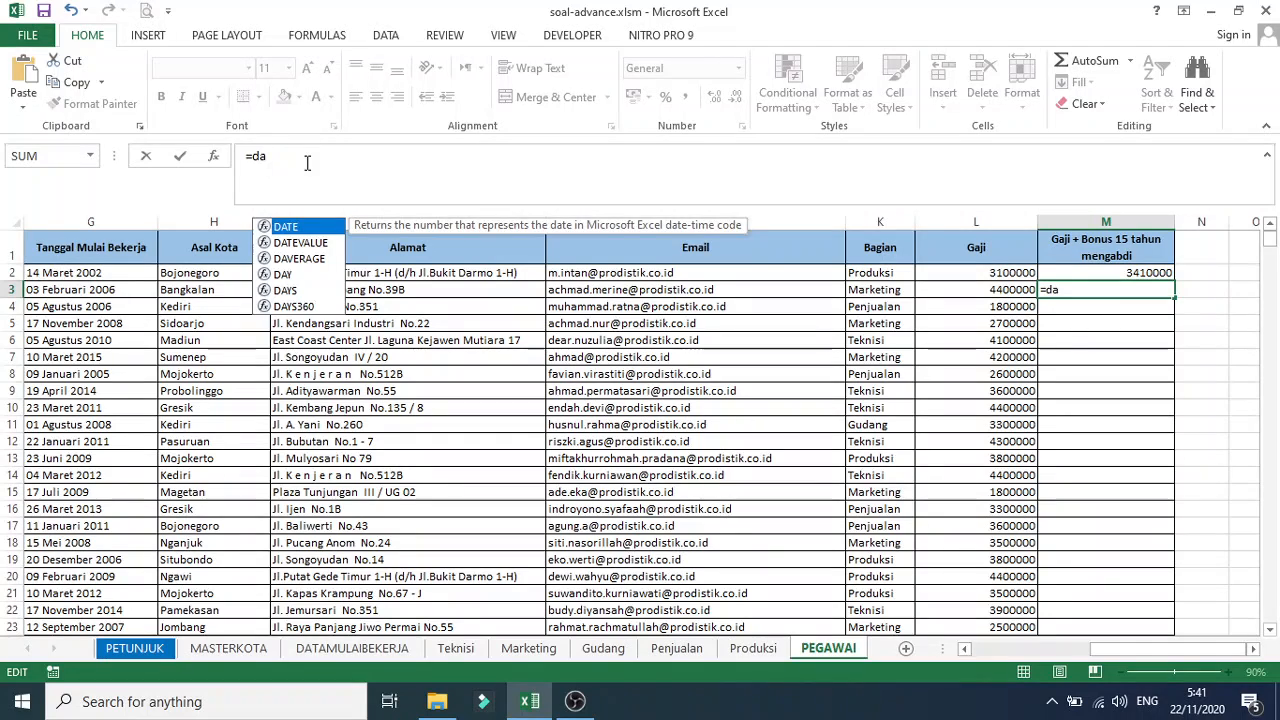
key("BackSpace")
key("BackSpace")
key("BackSpace")
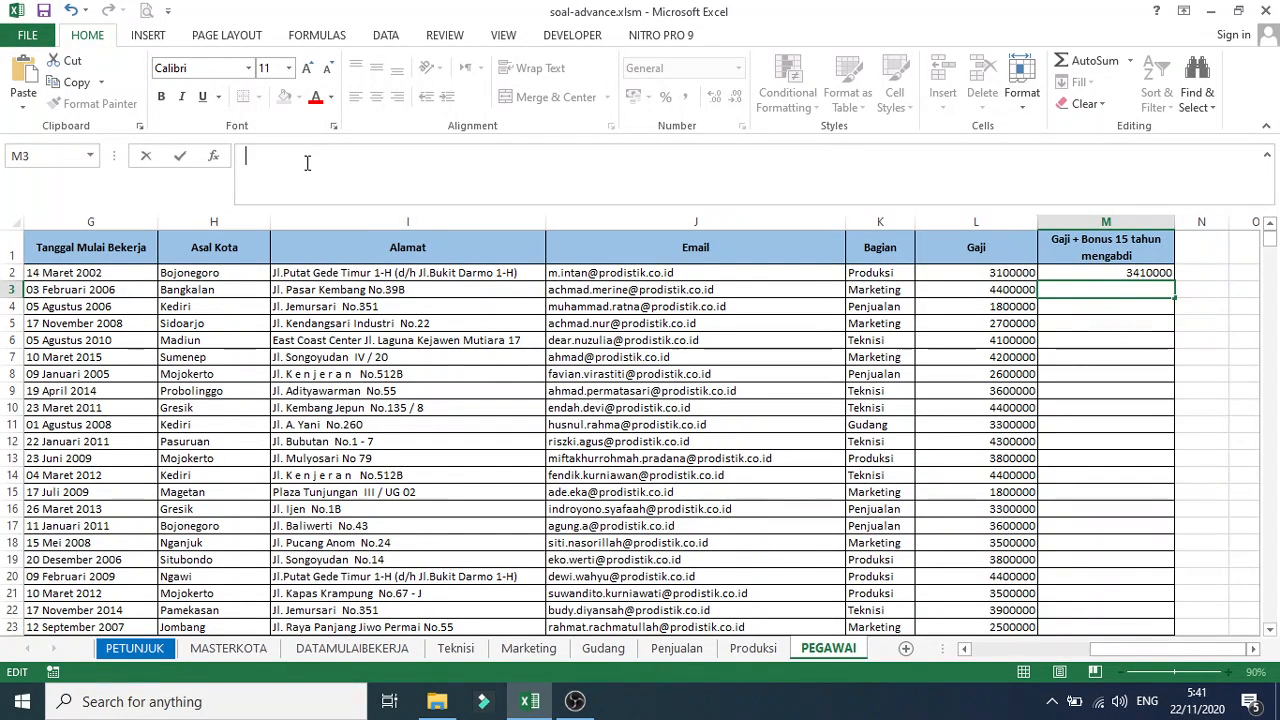
left_click(1150, 320)
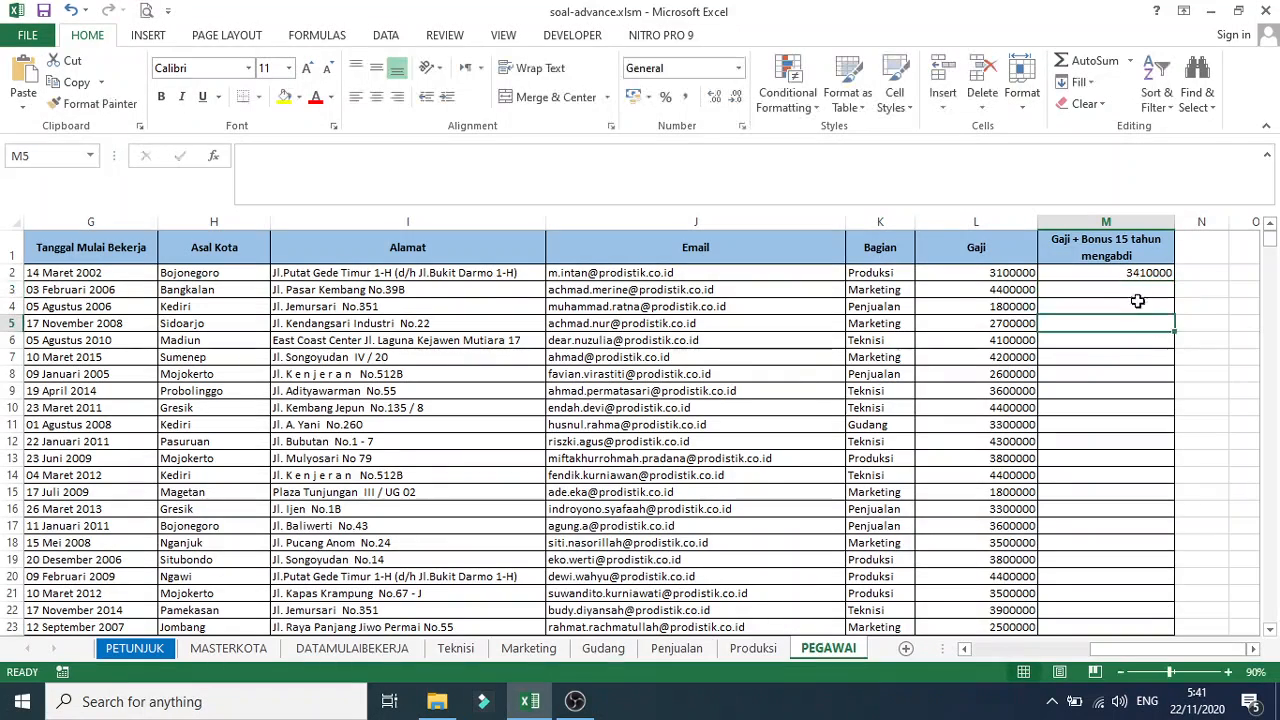
left_click(1137, 290)
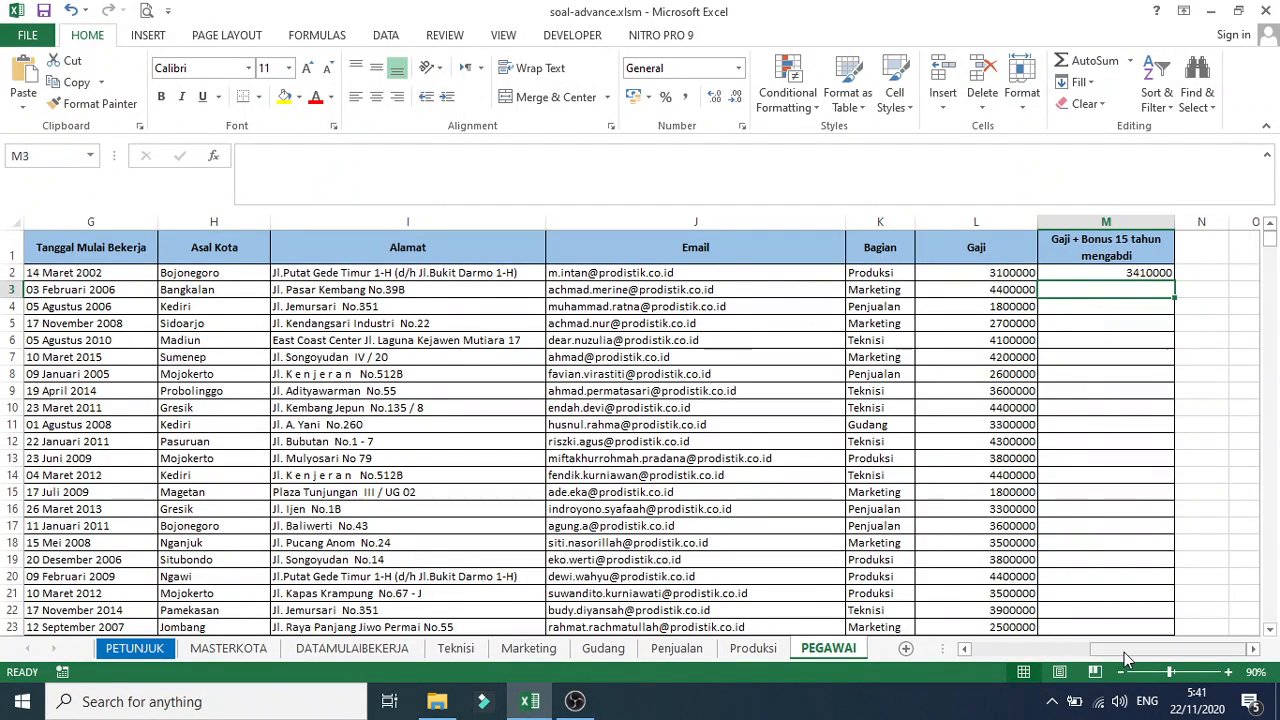
Compare the formulas behind Tanggal Lahir in F3 and Tanggal Mulai Bekerja in G3, and reselect M3 in the Gaji + Bonus column
left_click_drag(1124, 652, 1084, 657)
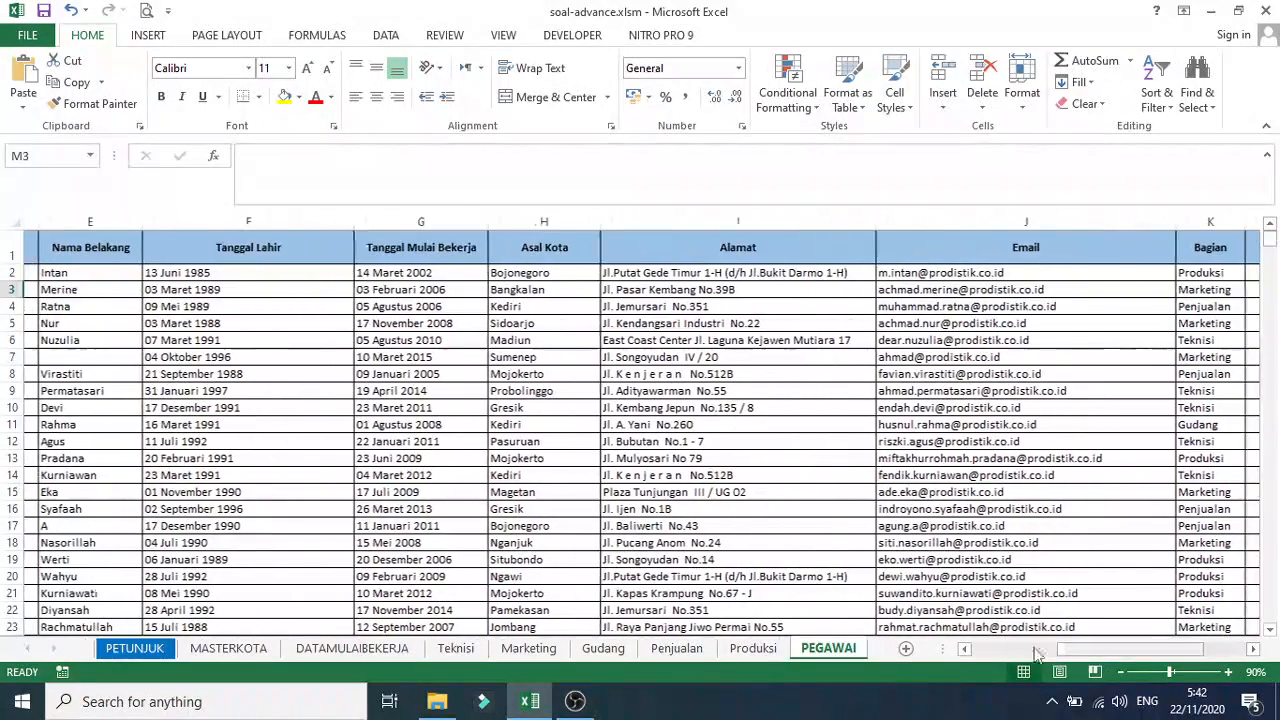
left_click(378, 289)
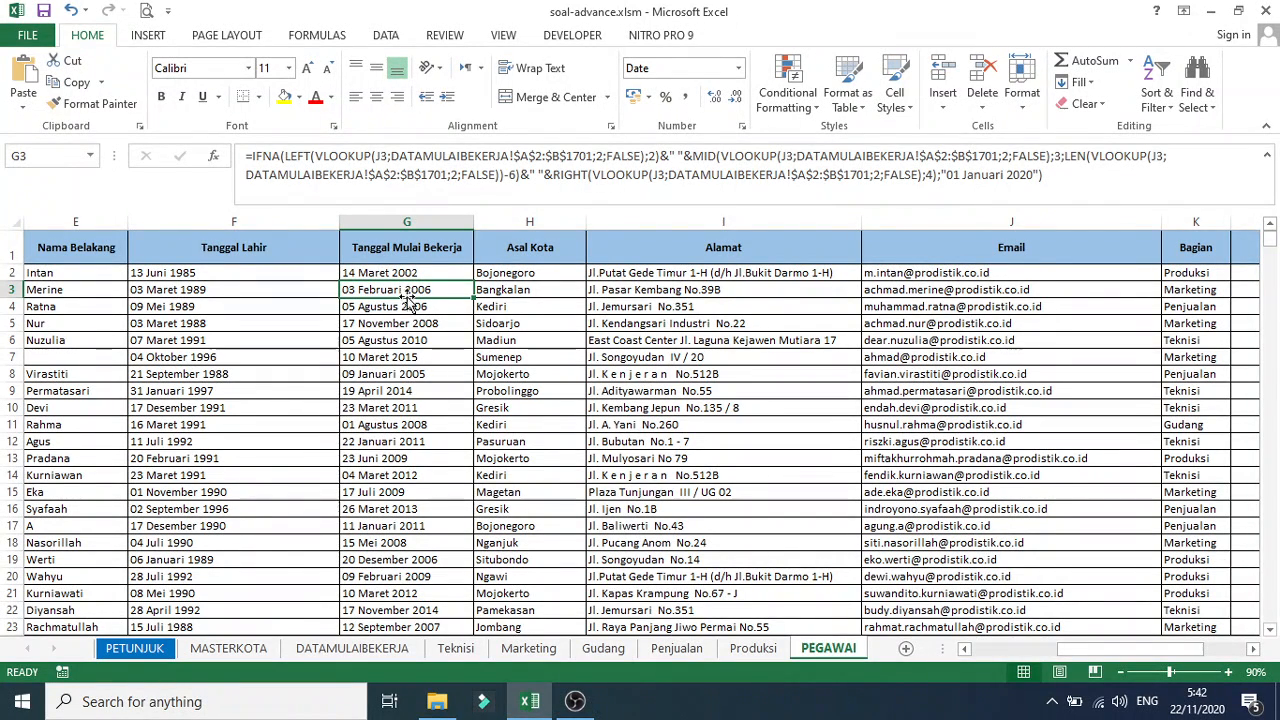
left_click(222, 291)
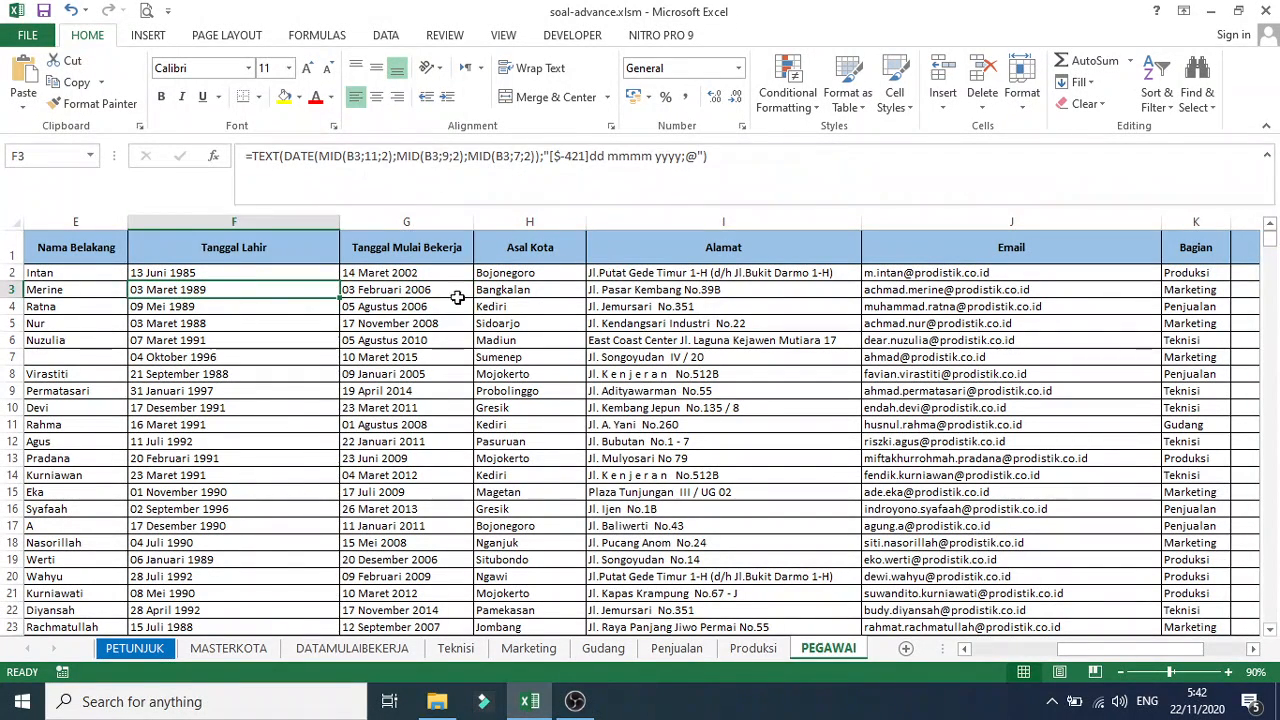
left_click(452, 290)
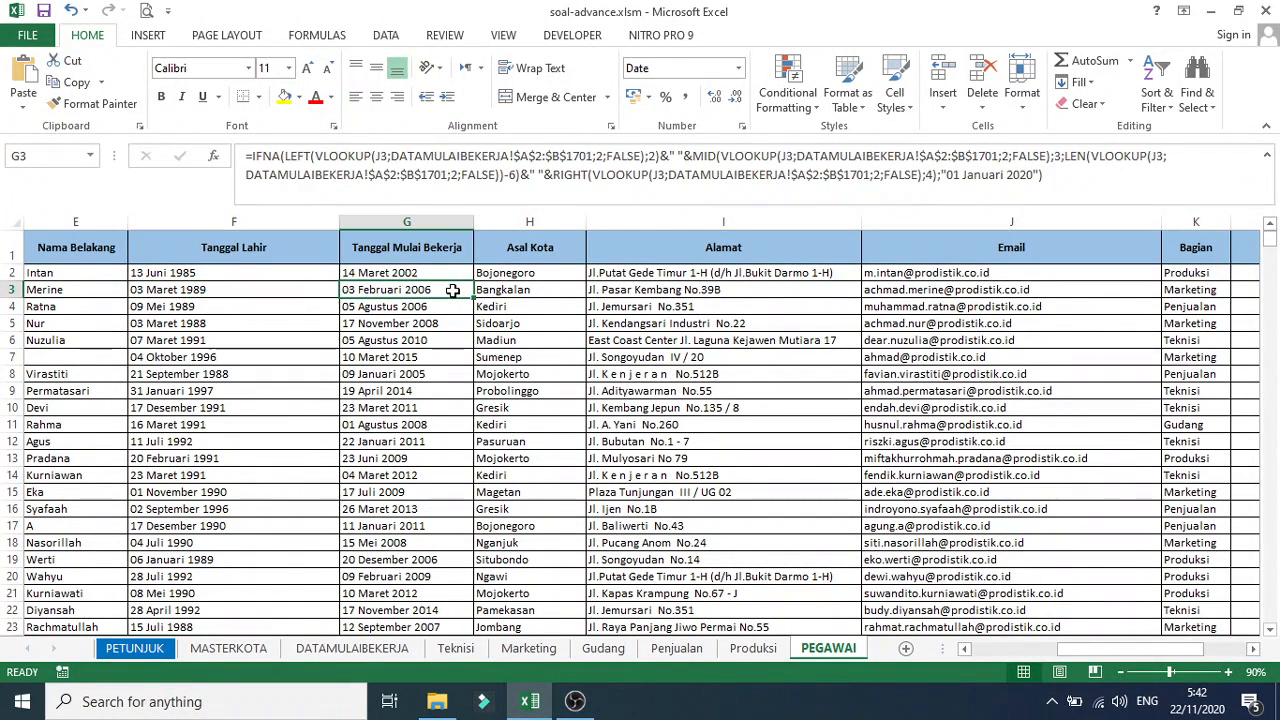
left_click(221, 291)
left_click(392, 290)
left_click_drag(1073, 653, 1090, 653)
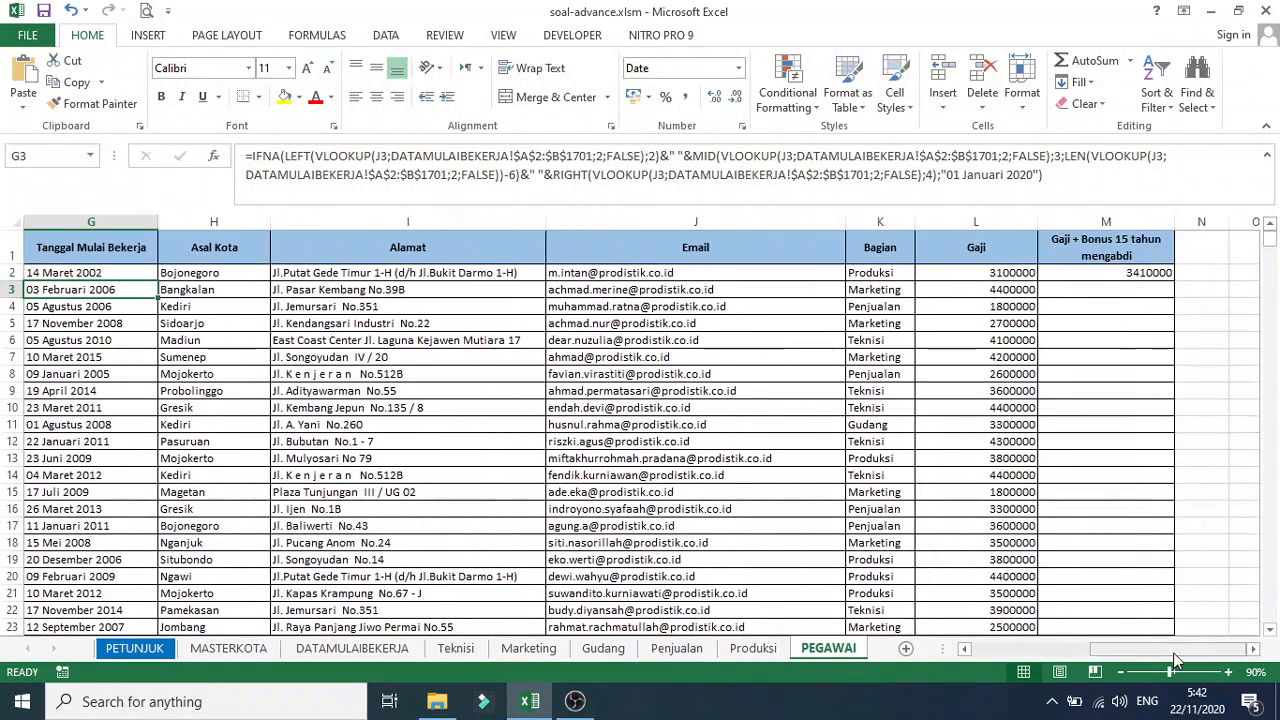
left_click(1084, 292)
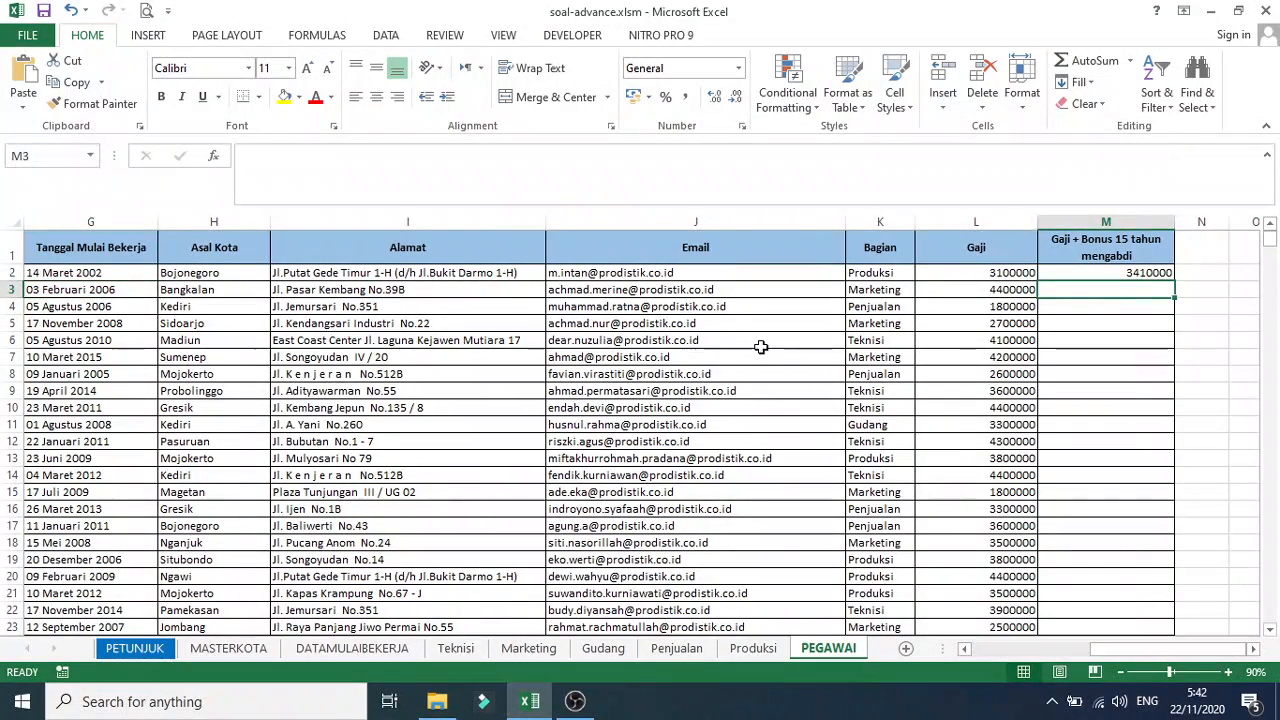
left_click_drag(1130, 648, 1066, 648)
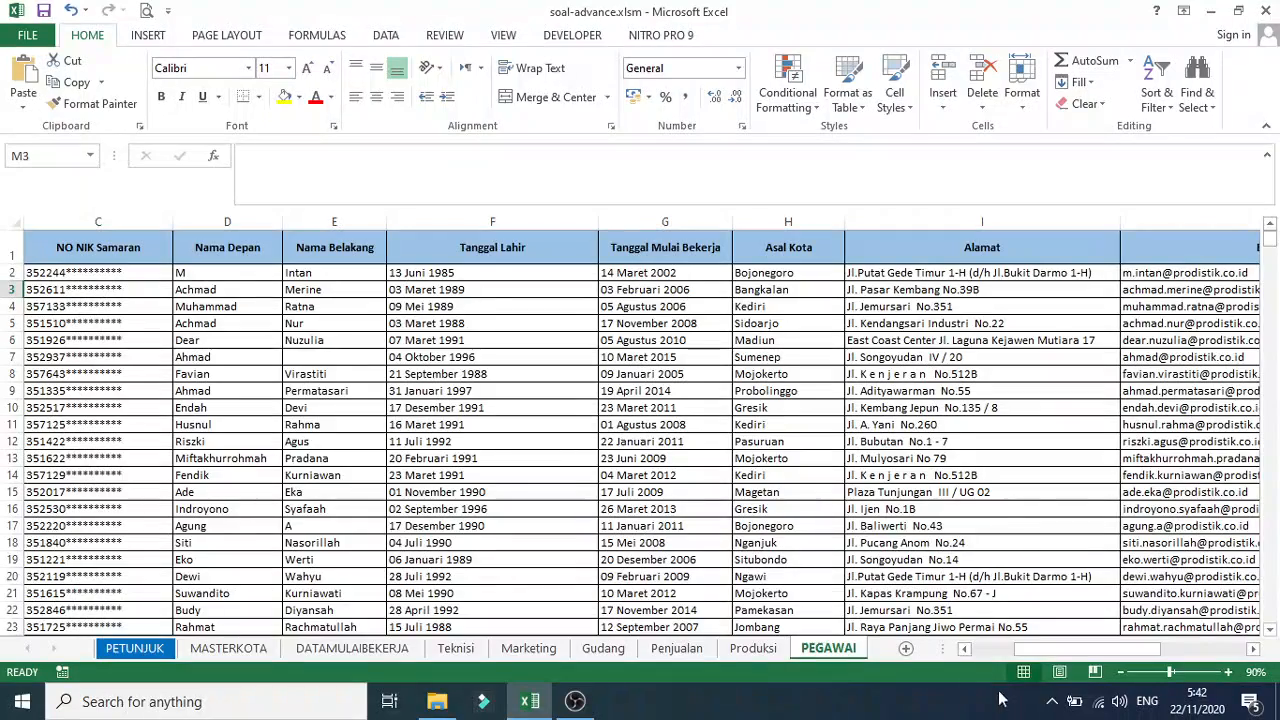
left_click_drag(1028, 651, 1110, 651)
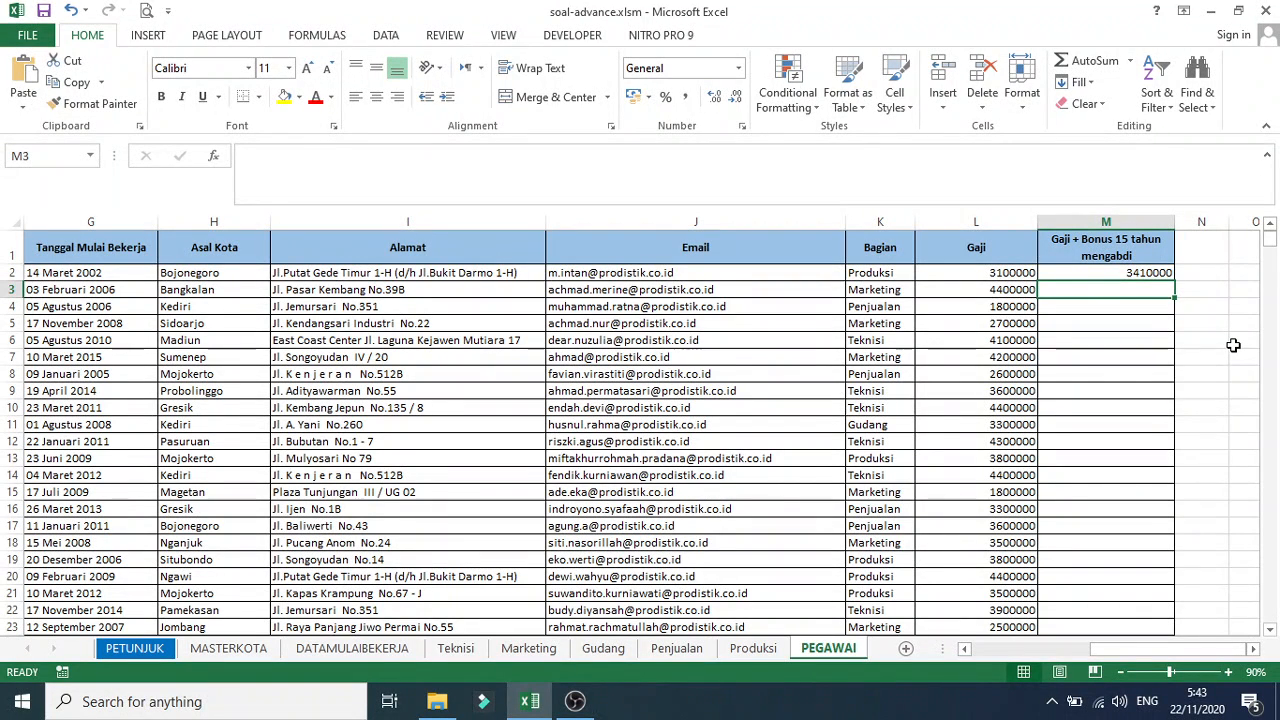
Enter =RIGHT(G3;4) in M3 to extract the starting year, and reopen the formula for editing in front of RIGHT
type("=")
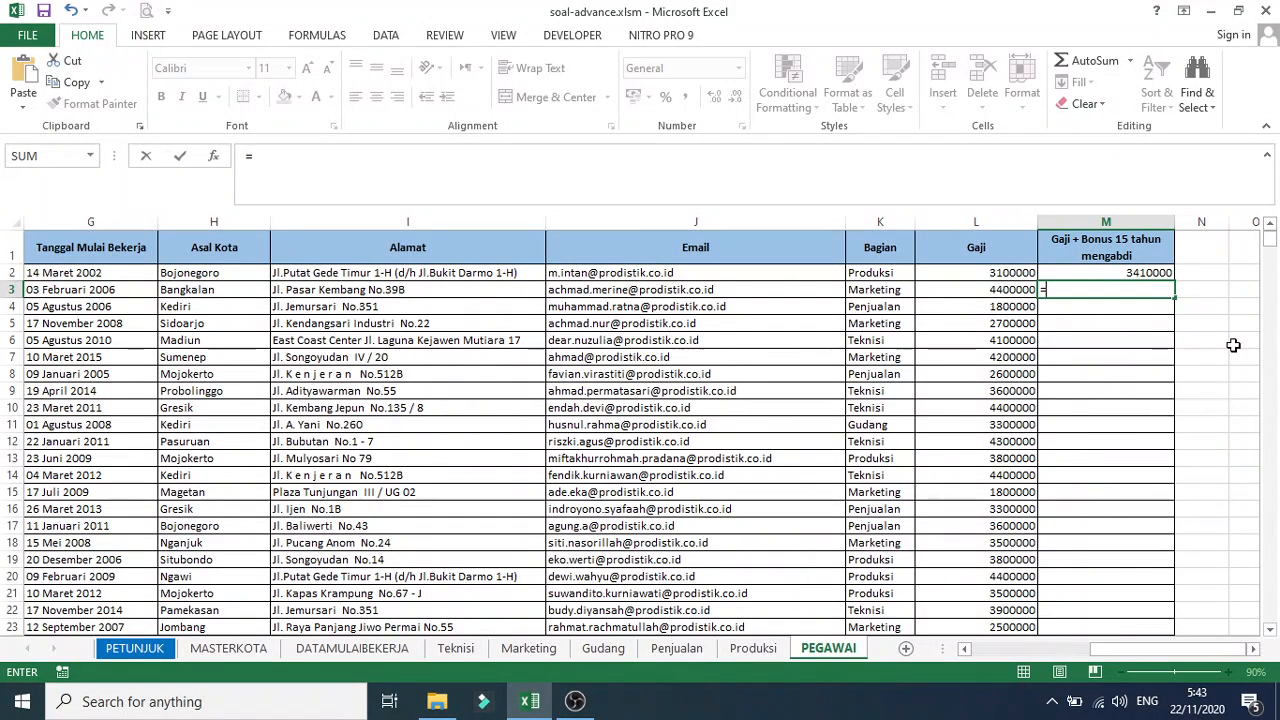
type("ri")
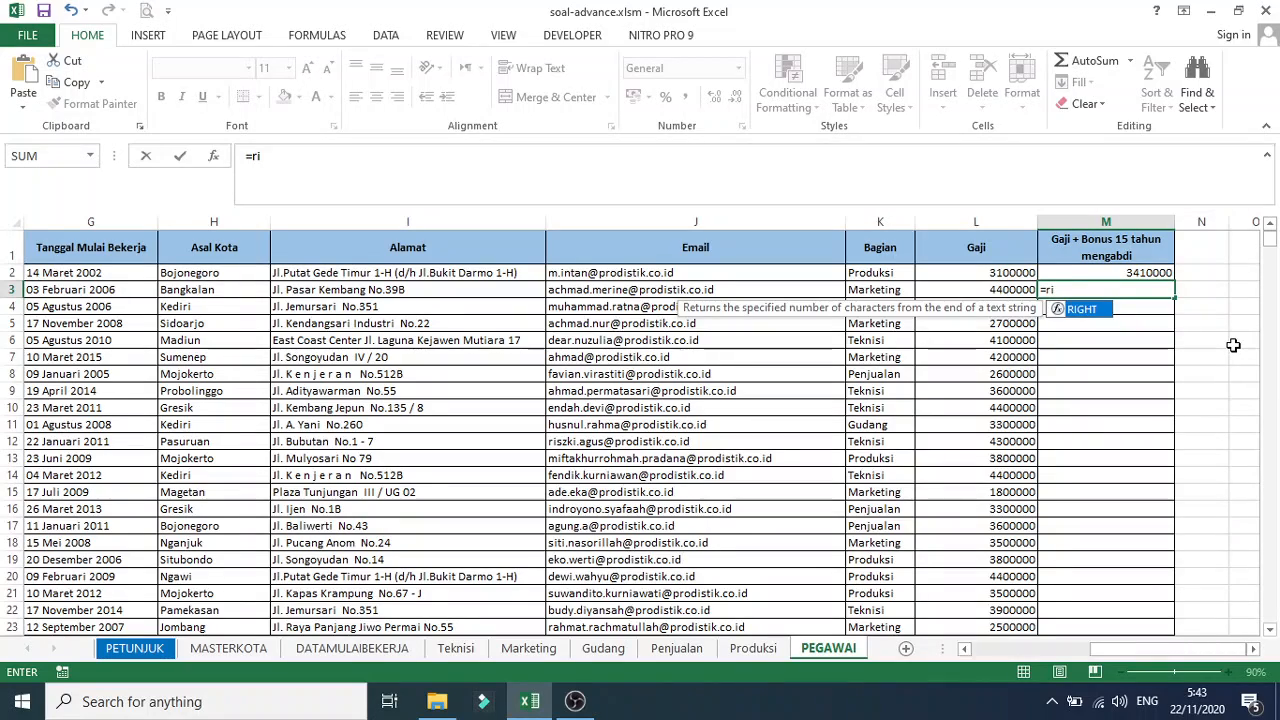
key("Tab")
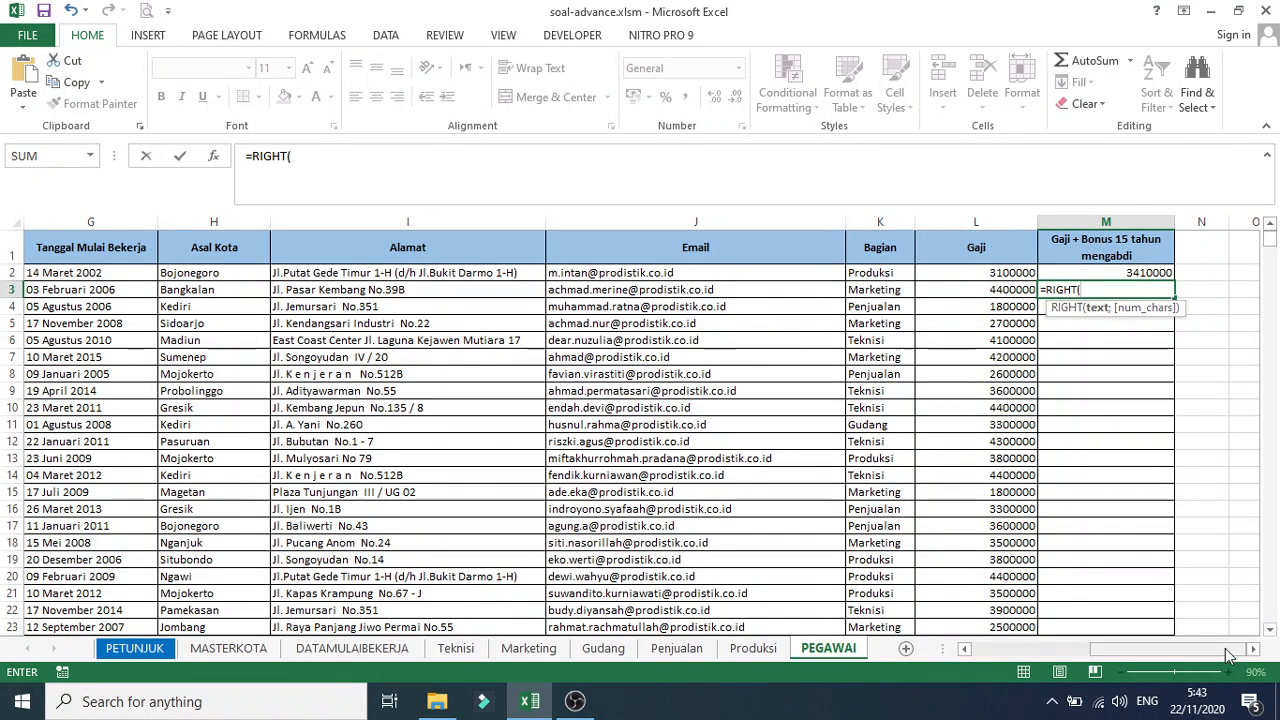
left_click_drag(1225, 648, 1187, 654)
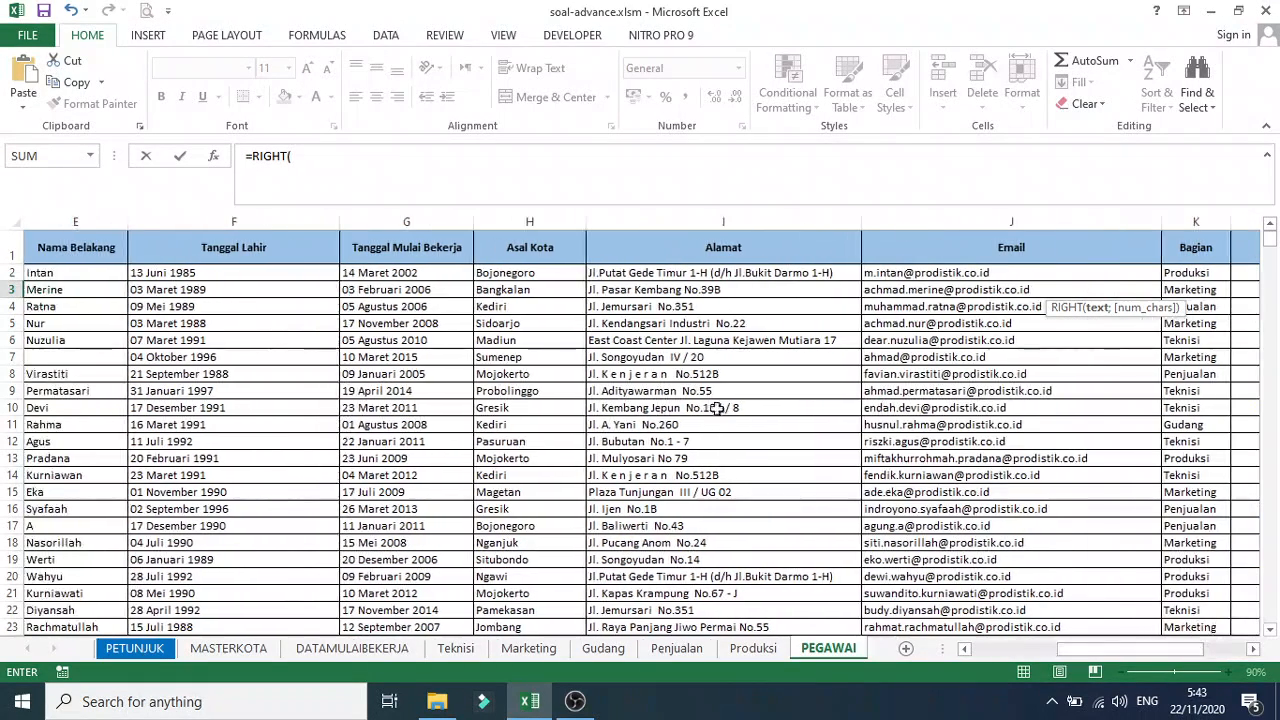
left_click(392, 289)
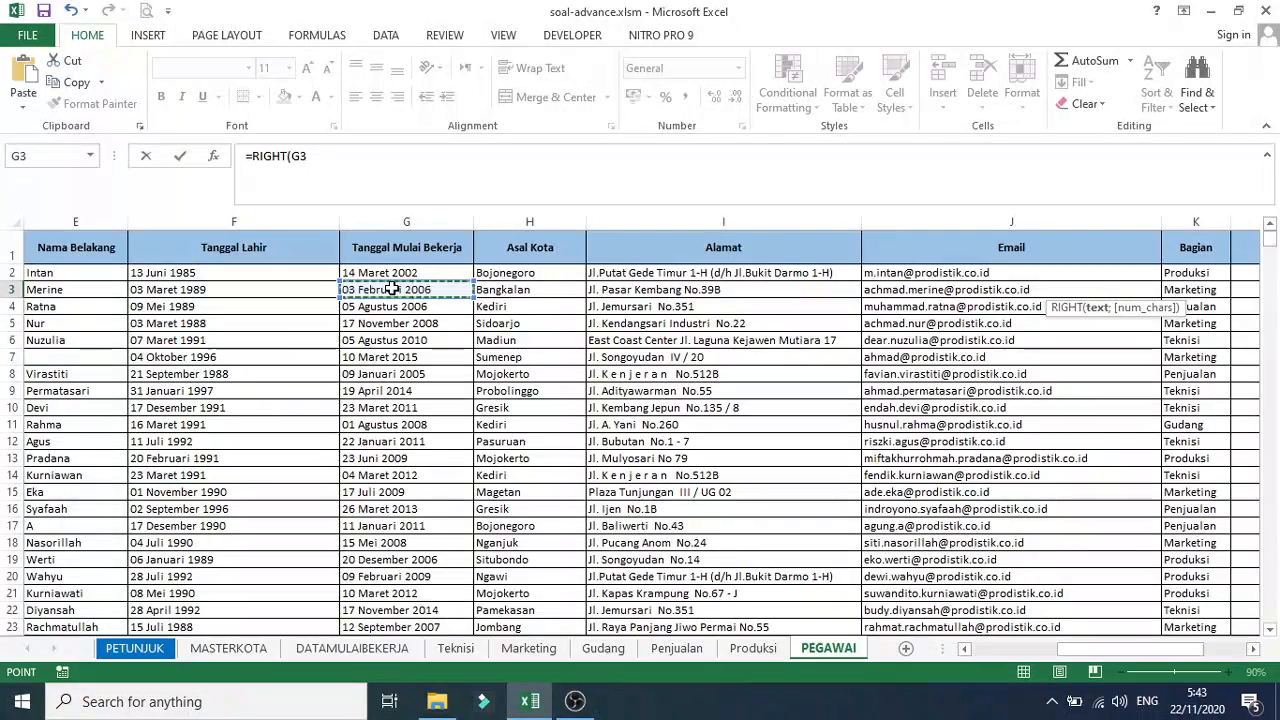
type(";4")
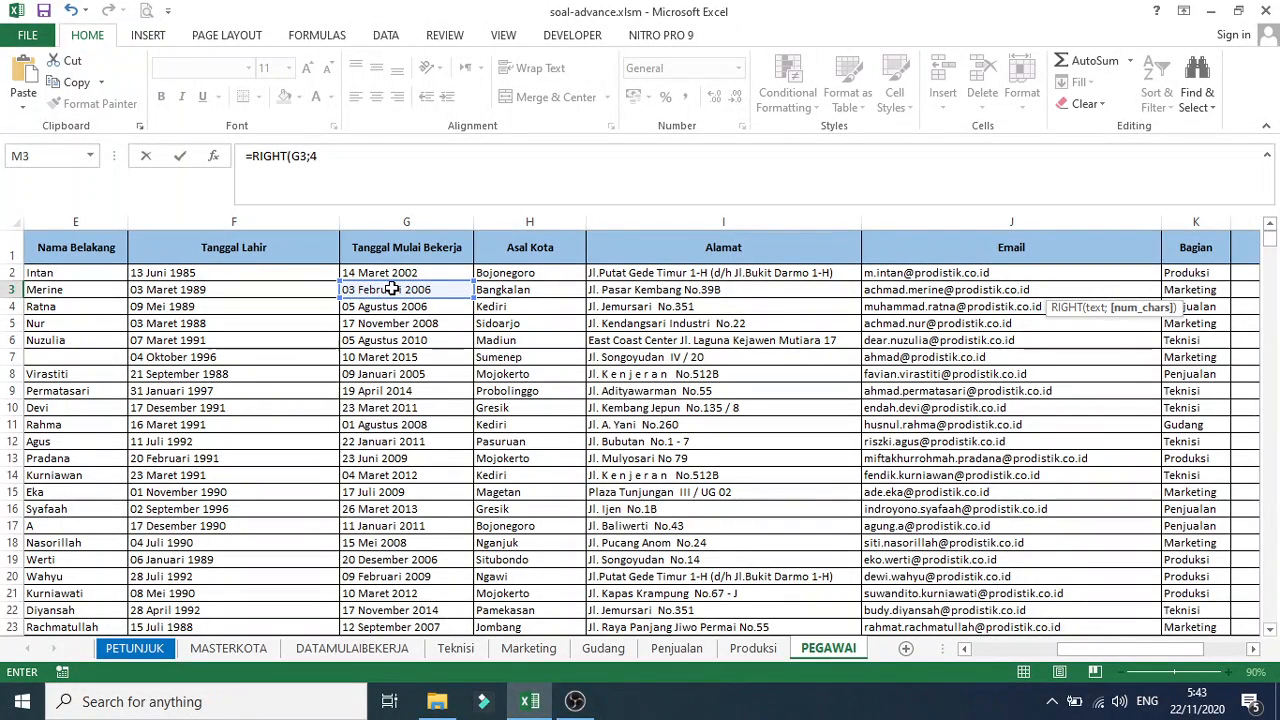
type(")")
key("Return")
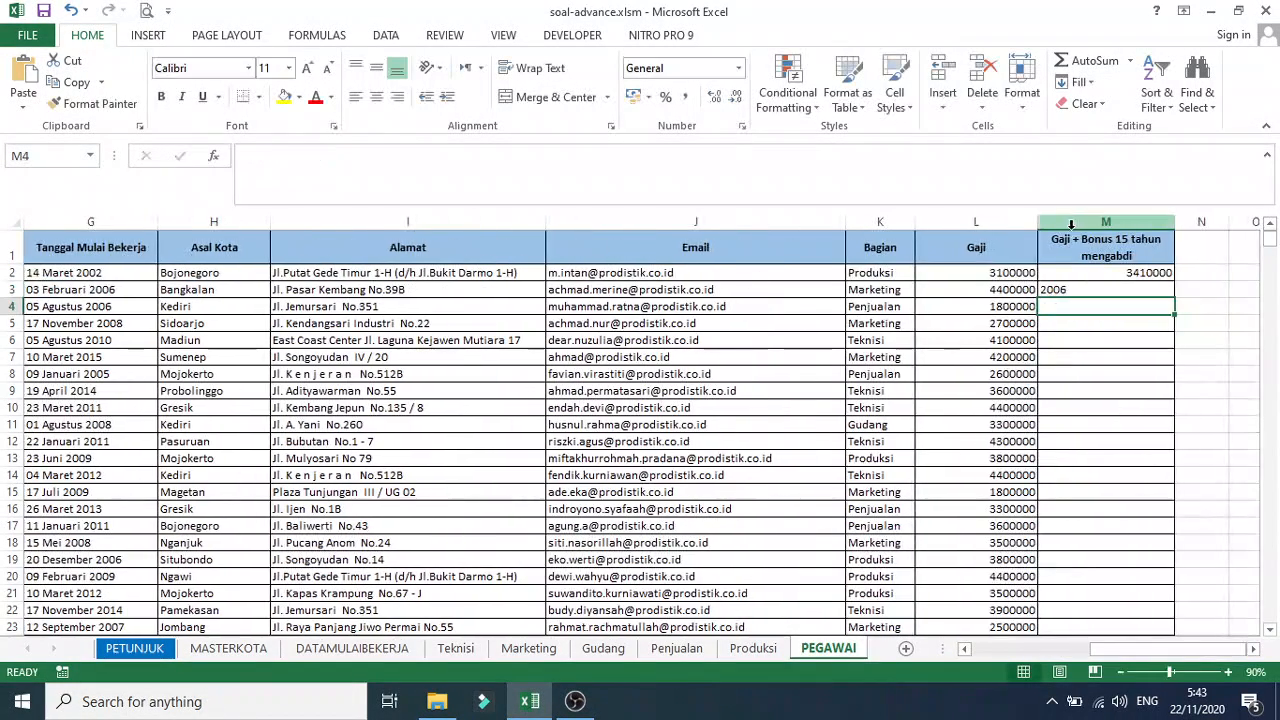
left_click(1078, 290)
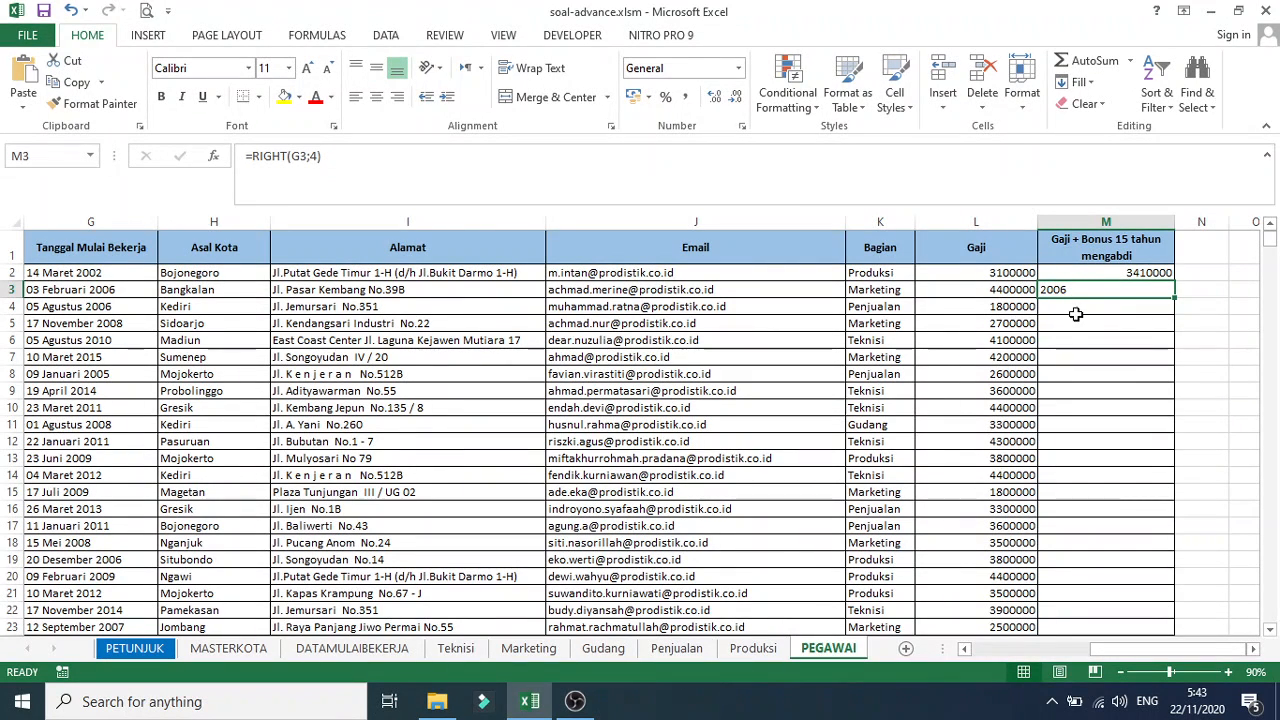
left_click(254, 157)
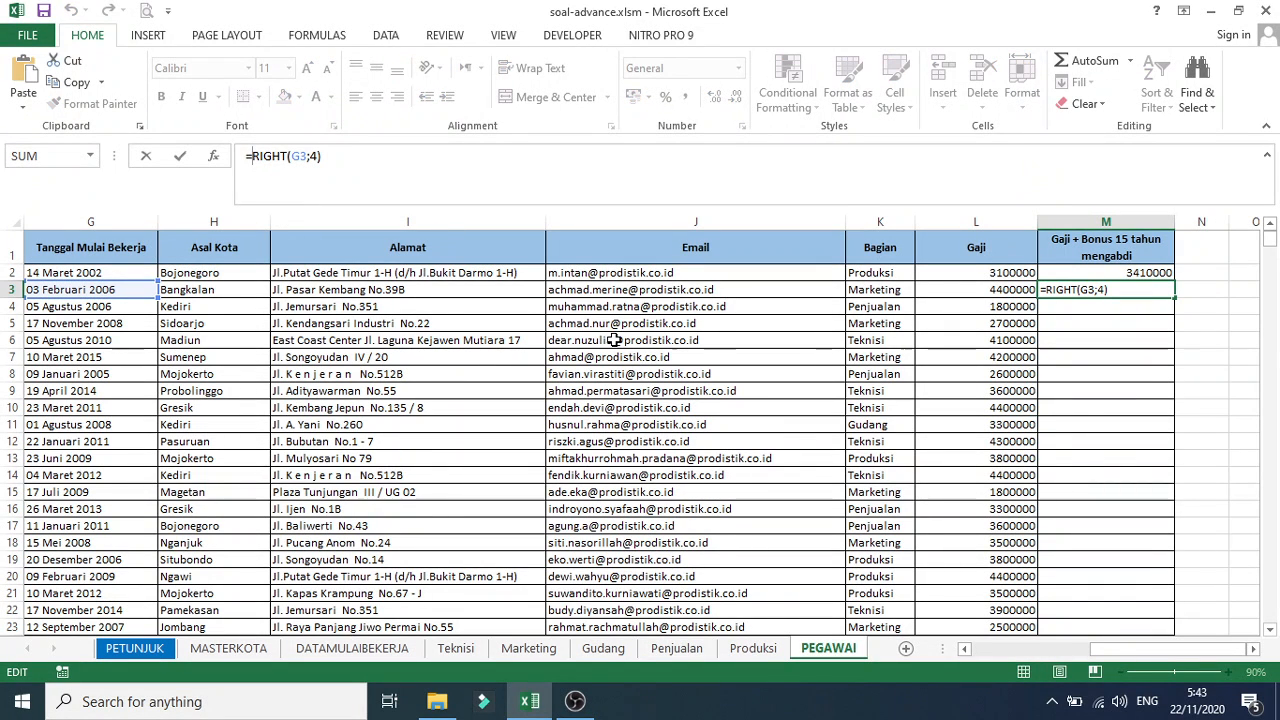
type("y")
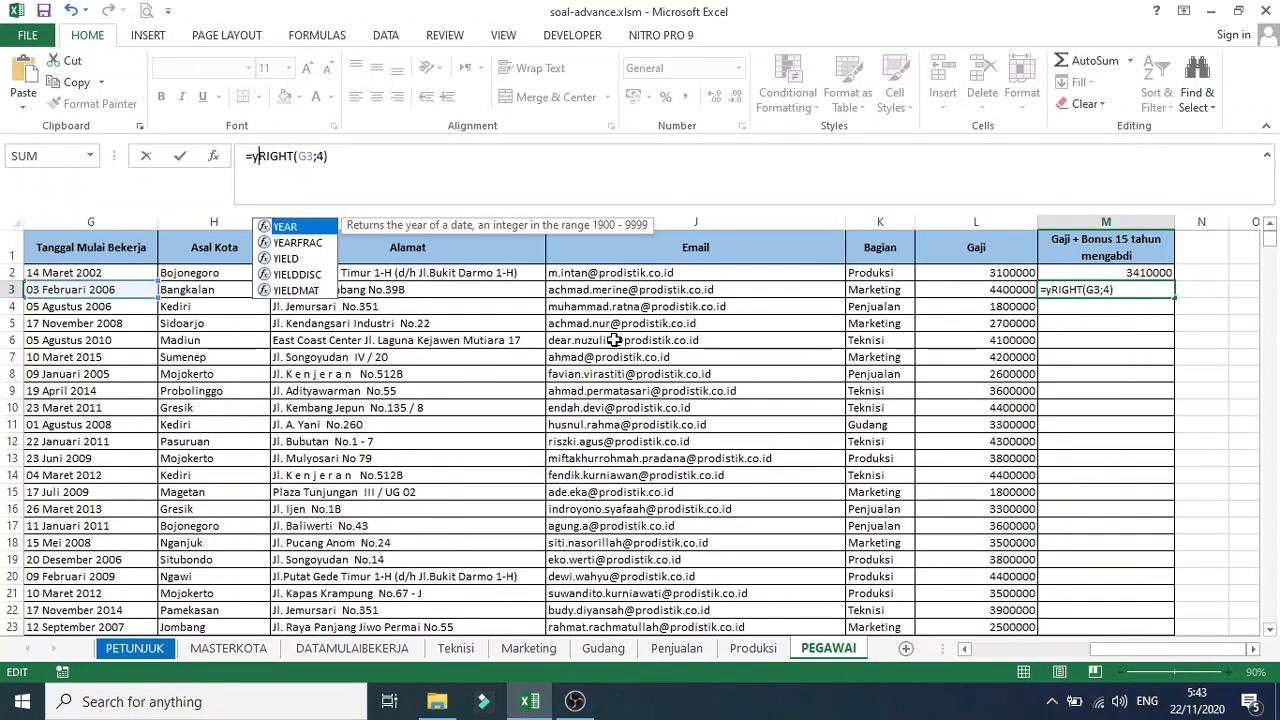
key("Tab")
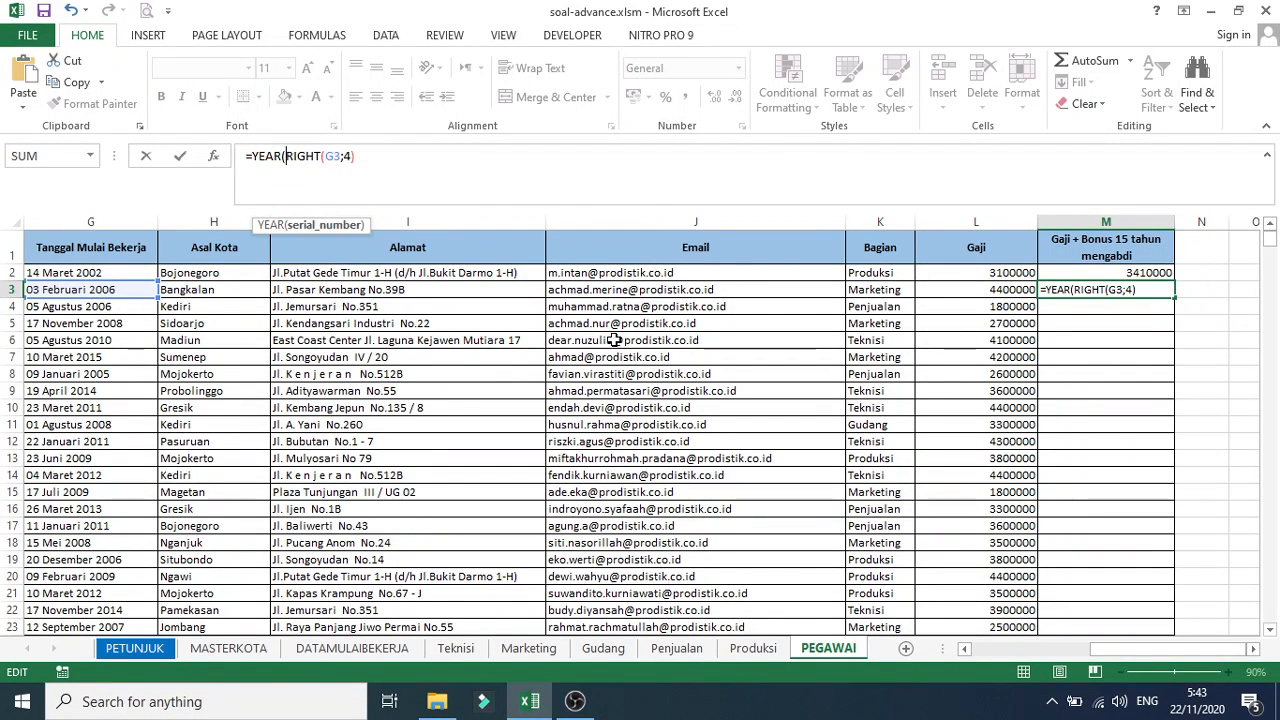
key("BackSpace")
key("BackSpace")
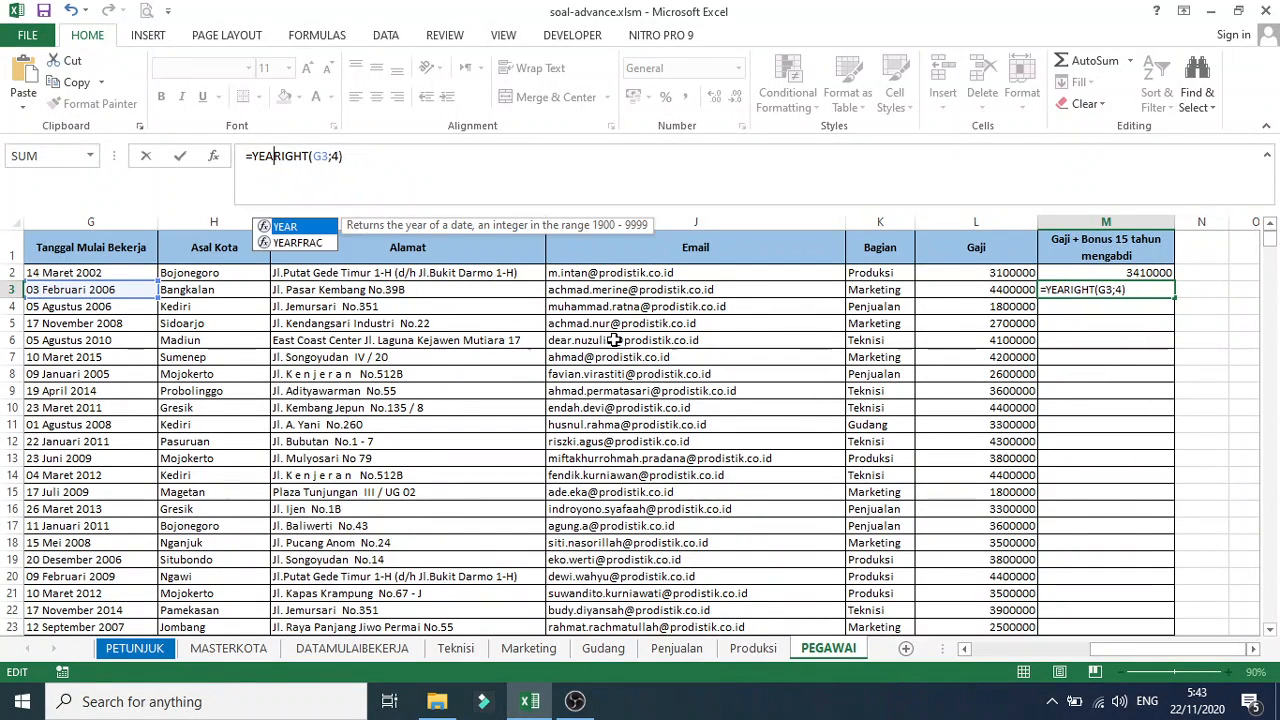
key("BackSpace")
key("BackSpace")
key("BackSpace")
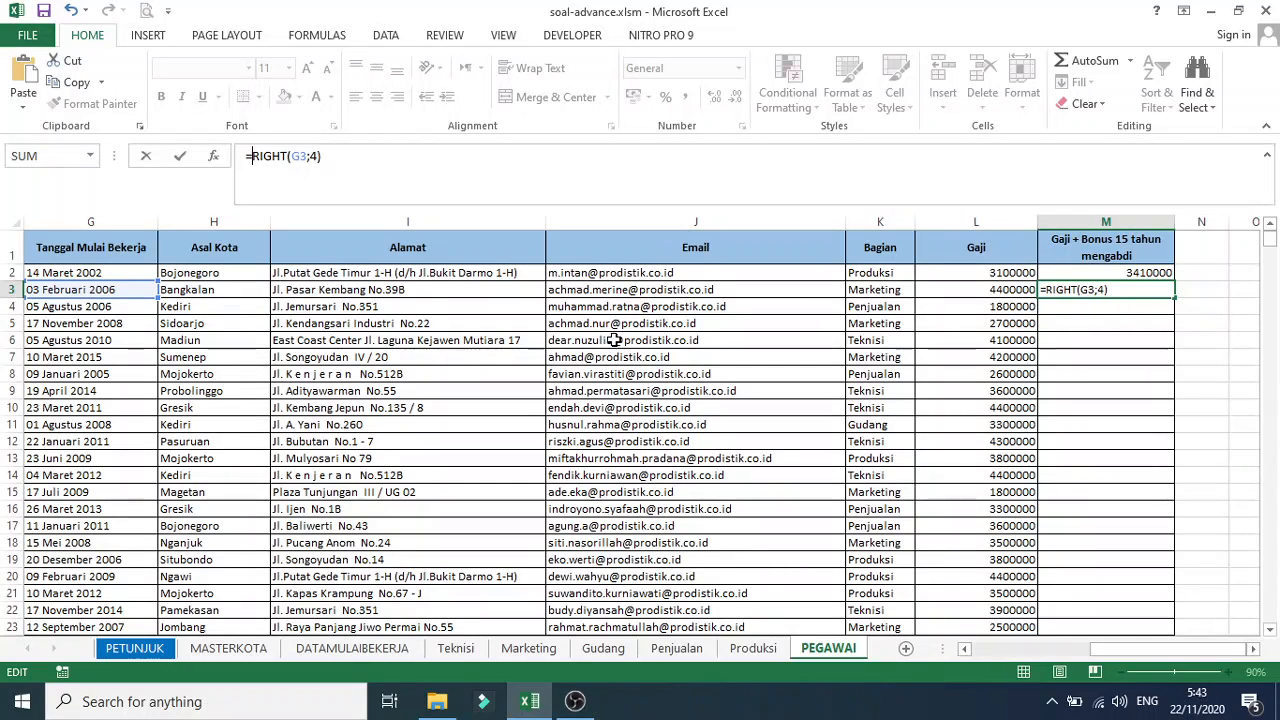
type("Y")
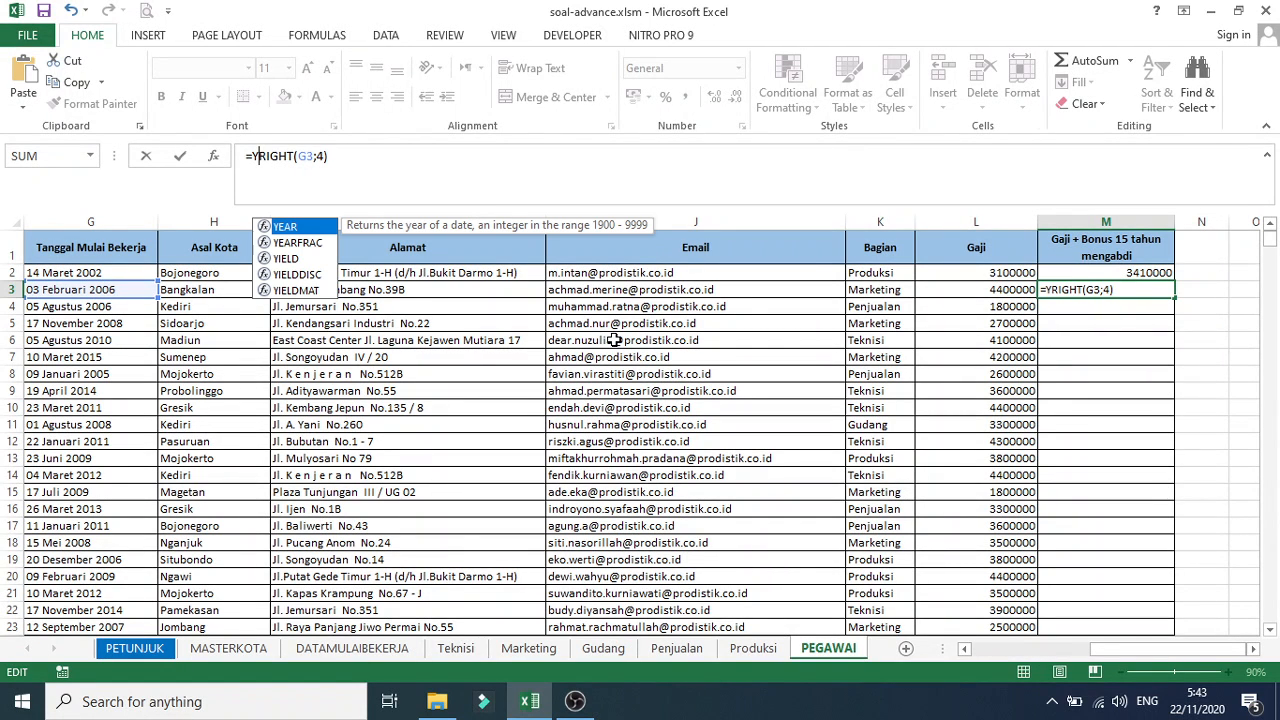
key("BackSpace")
type("2020")
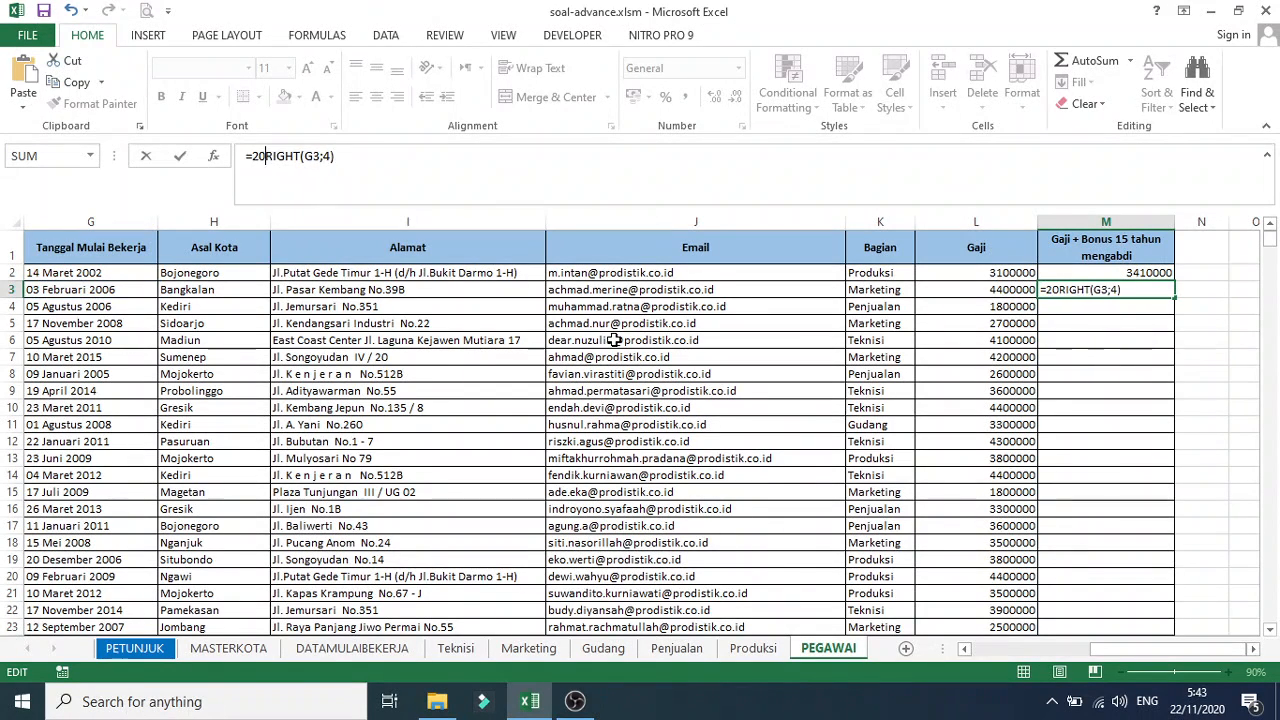
key("BackSpace")
key("BackSpace")
key("BackSpace")
key("BackSpace")
Change the formula in M3 to =YEAR(NOW())-RIGHT(G3;4) to calculate the years of service
type("y")
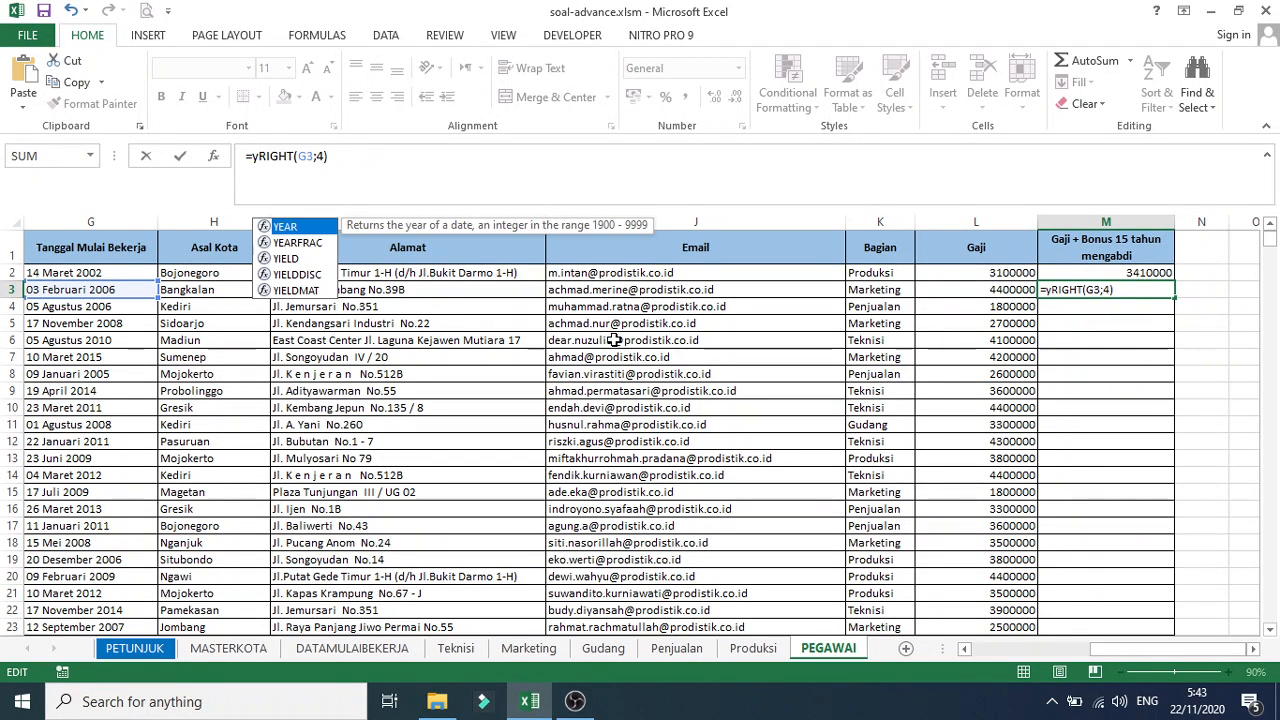
key("Tab")
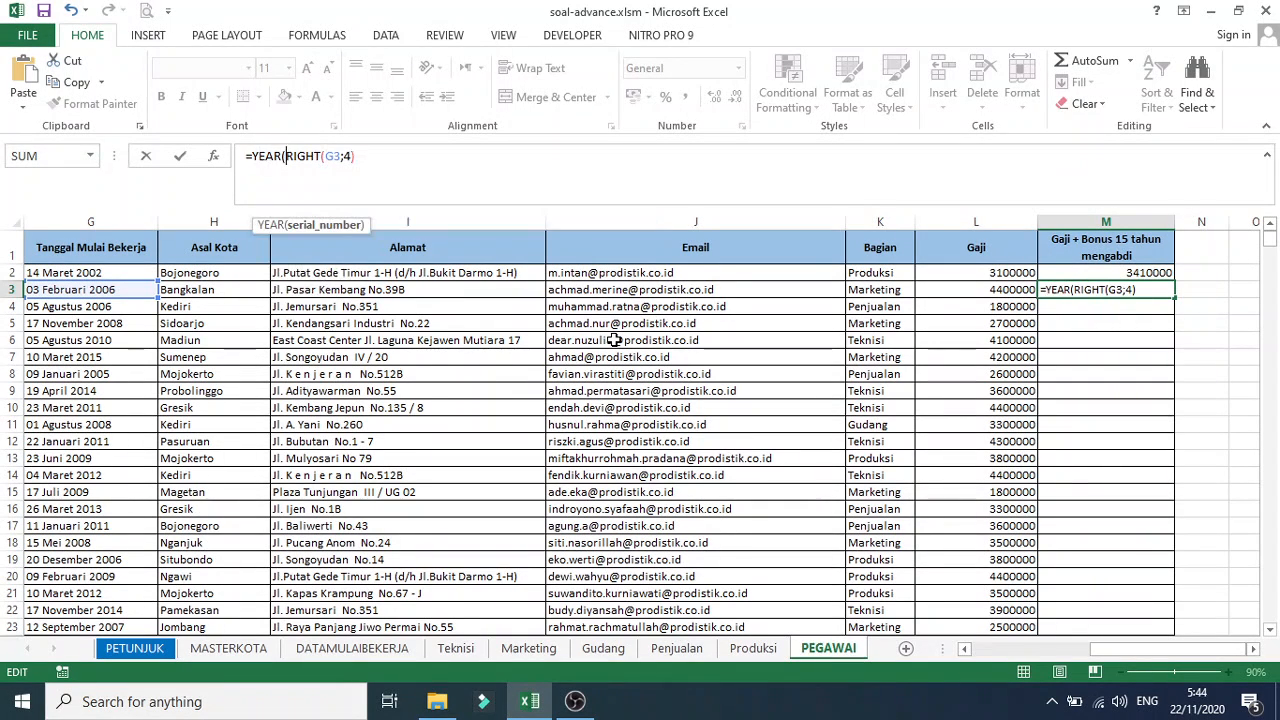
type("NO")
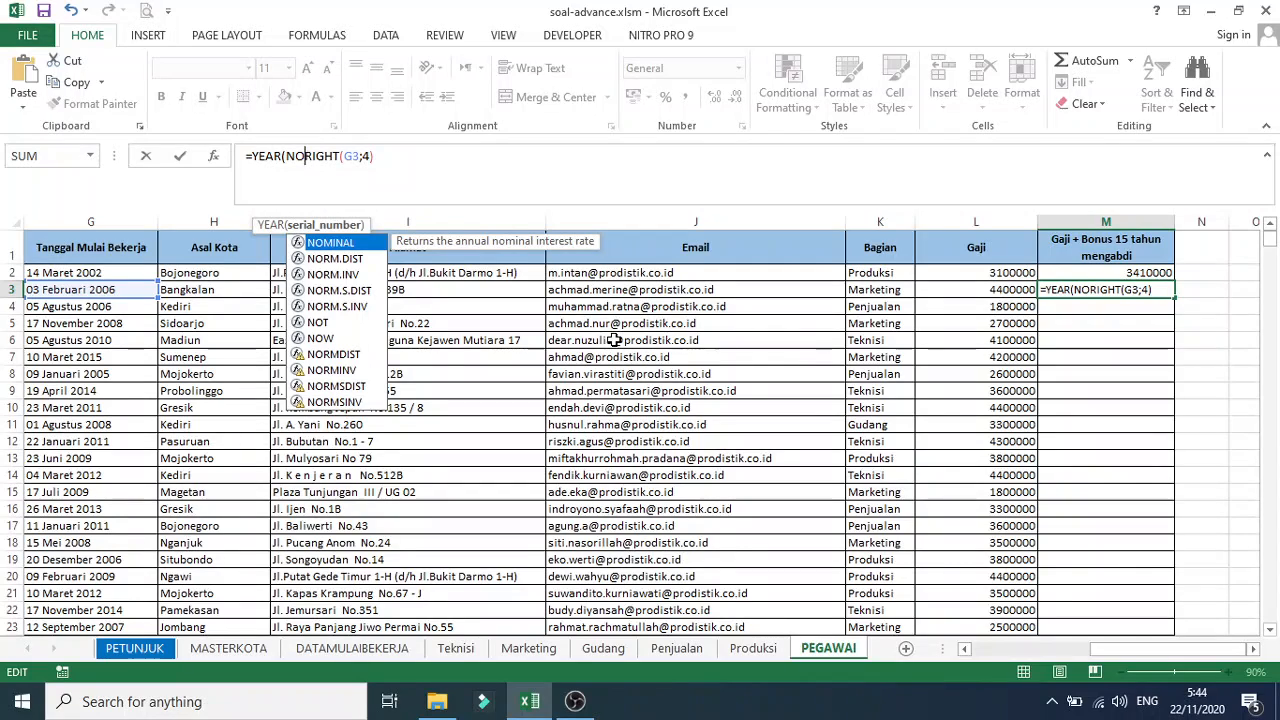
type("W")
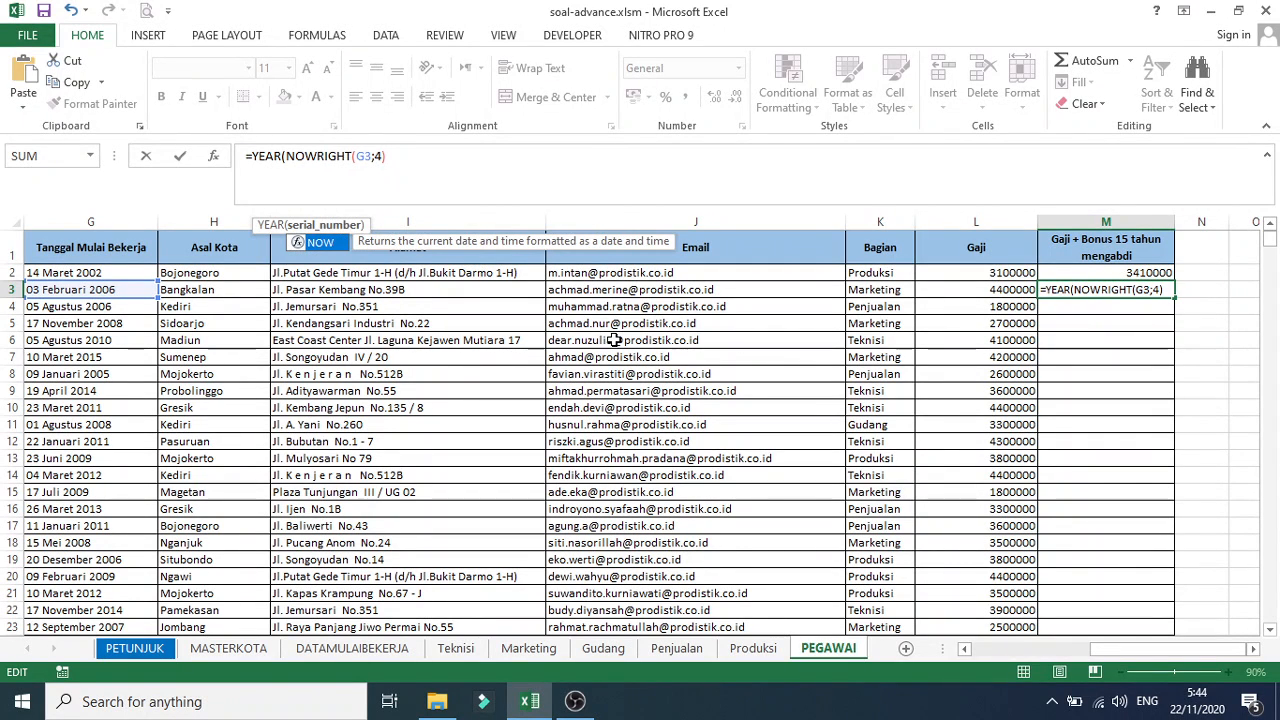
type("()")
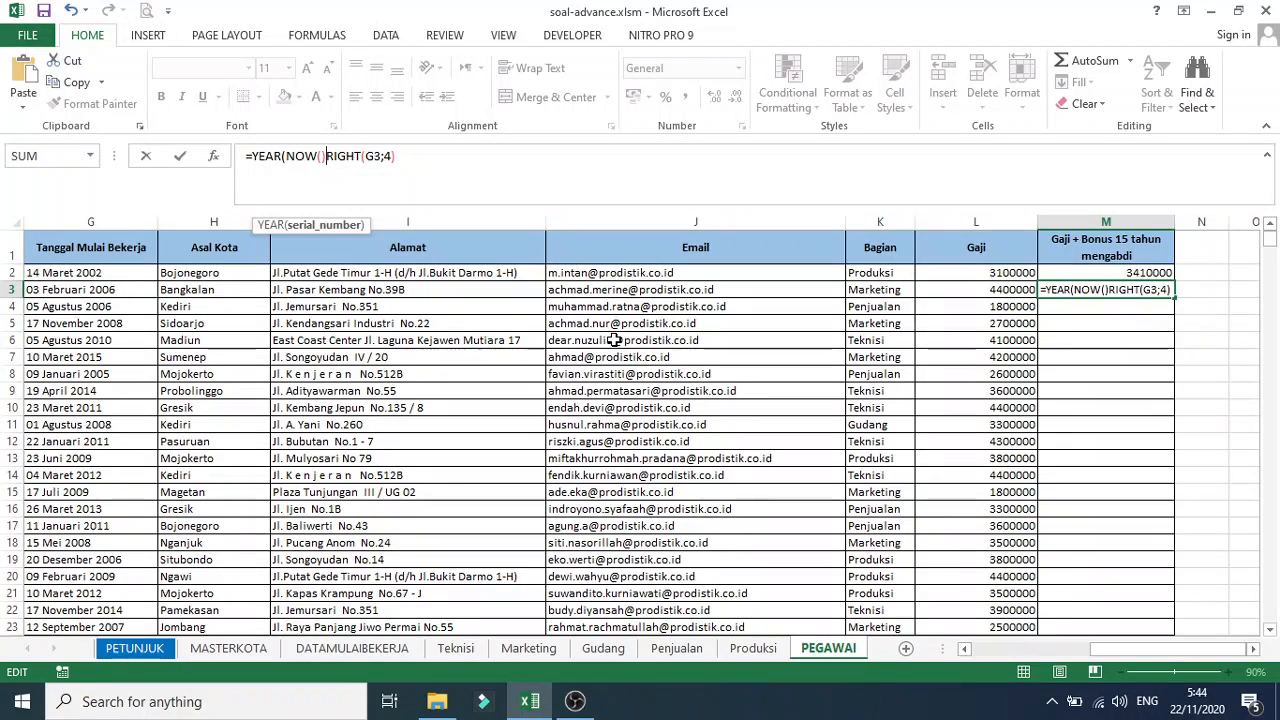
type(")-")
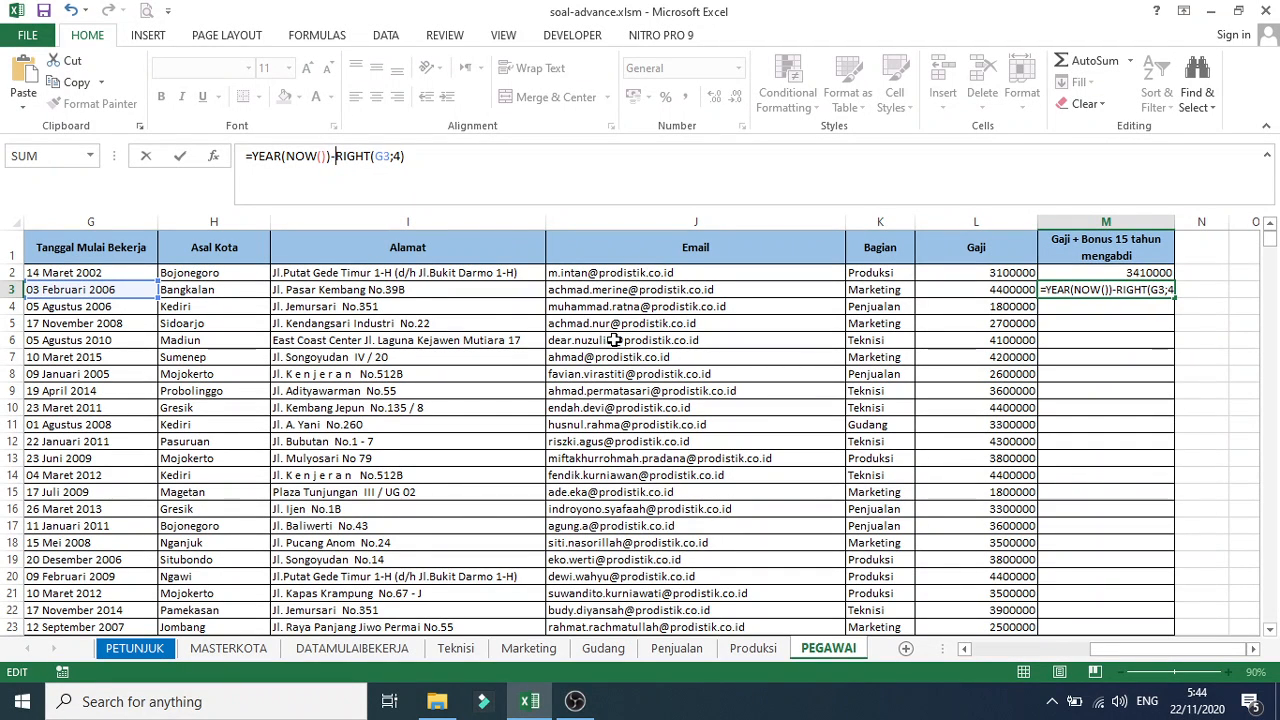
key("Return")
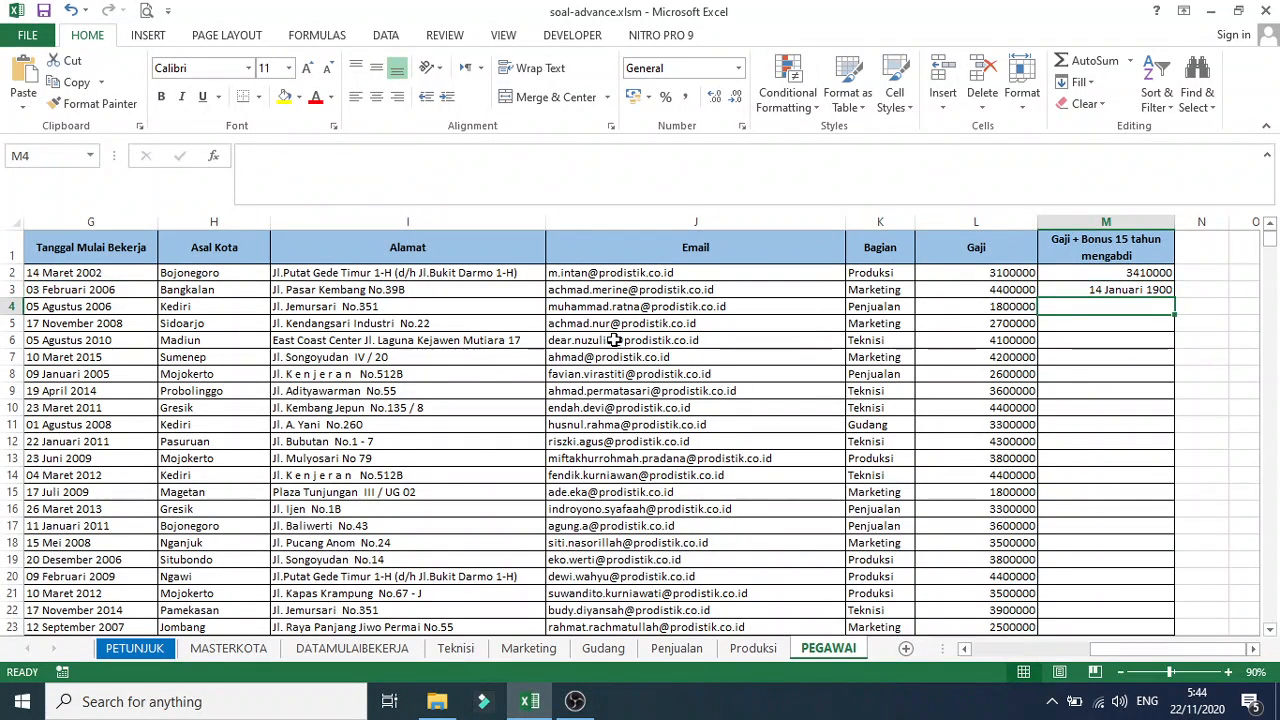
Replace YEAR(NOW()) in the M3 formula with the fixed year 2020, giving =2020-RIGHT(G3;4)
left_click(1085, 290)
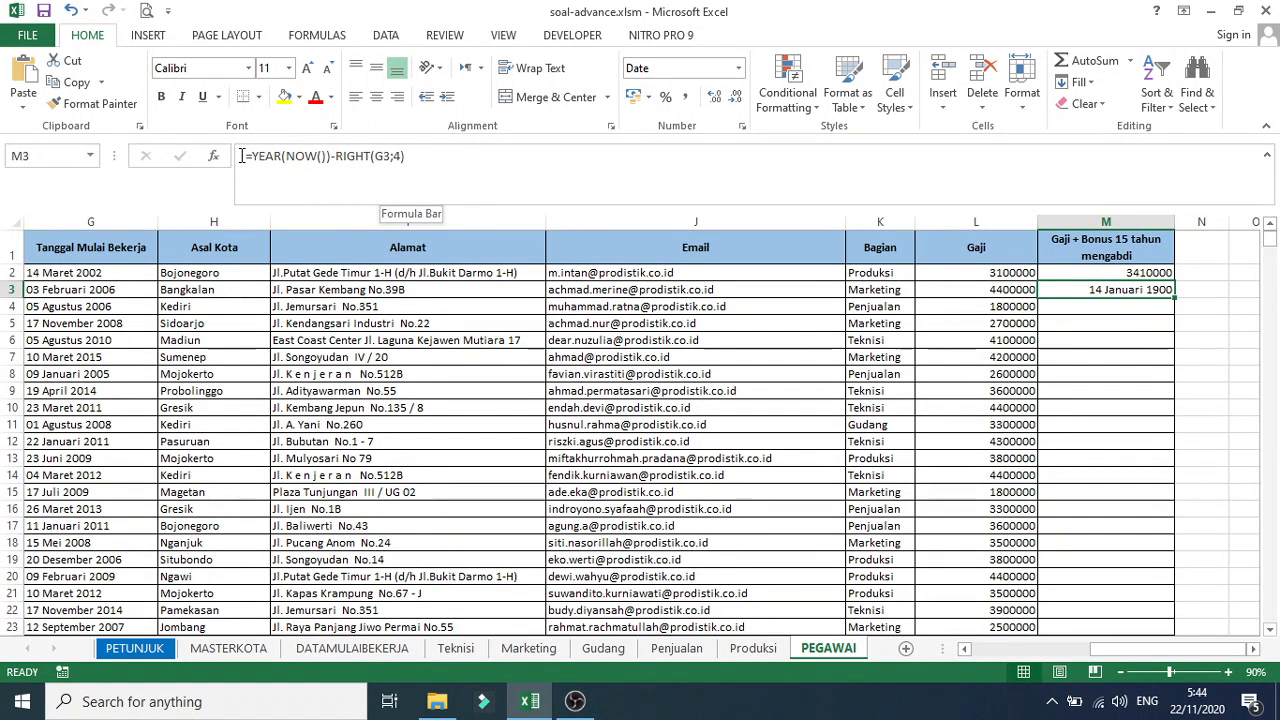
left_click_drag(252, 156, 330, 162)
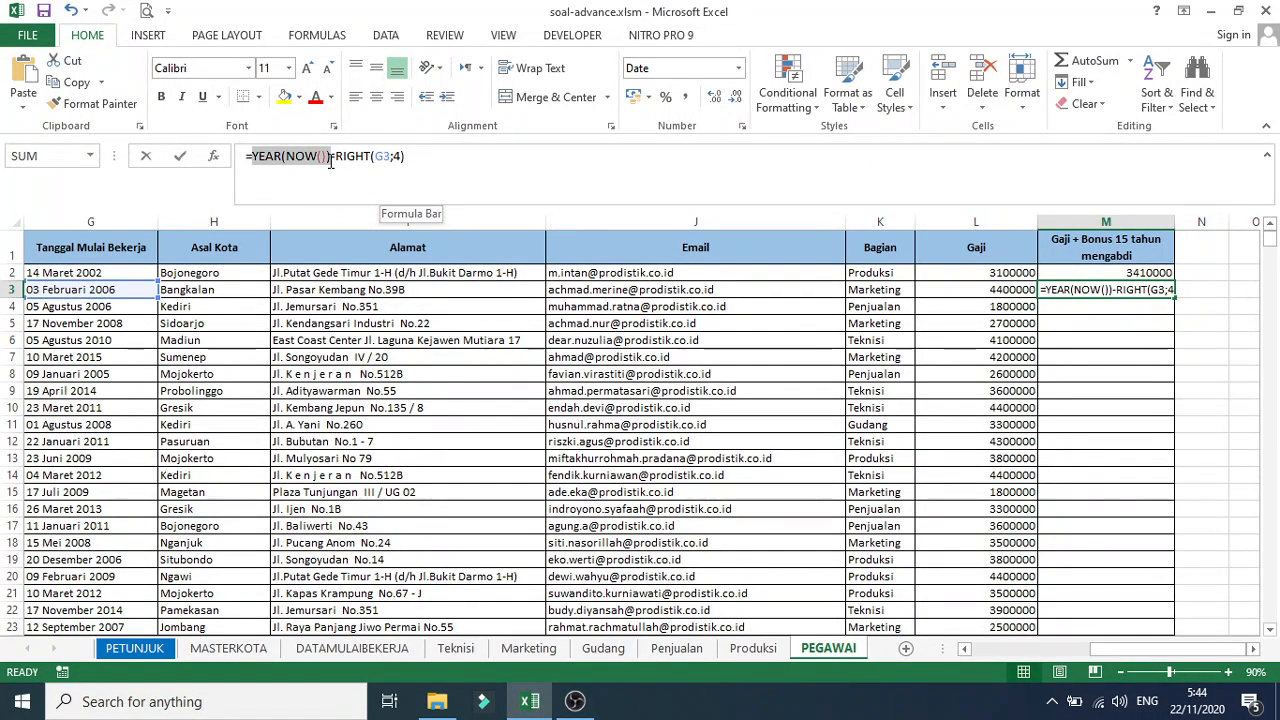
key("BackSpace")
type("2020")
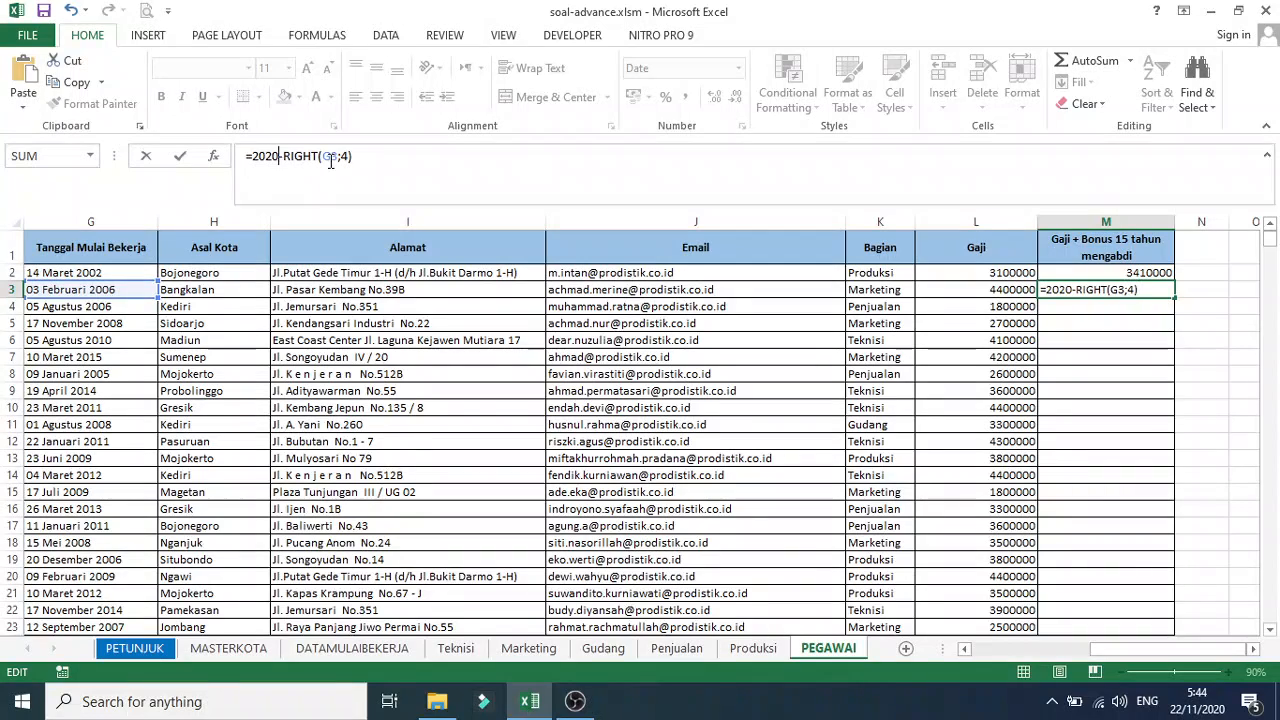
key("Return")
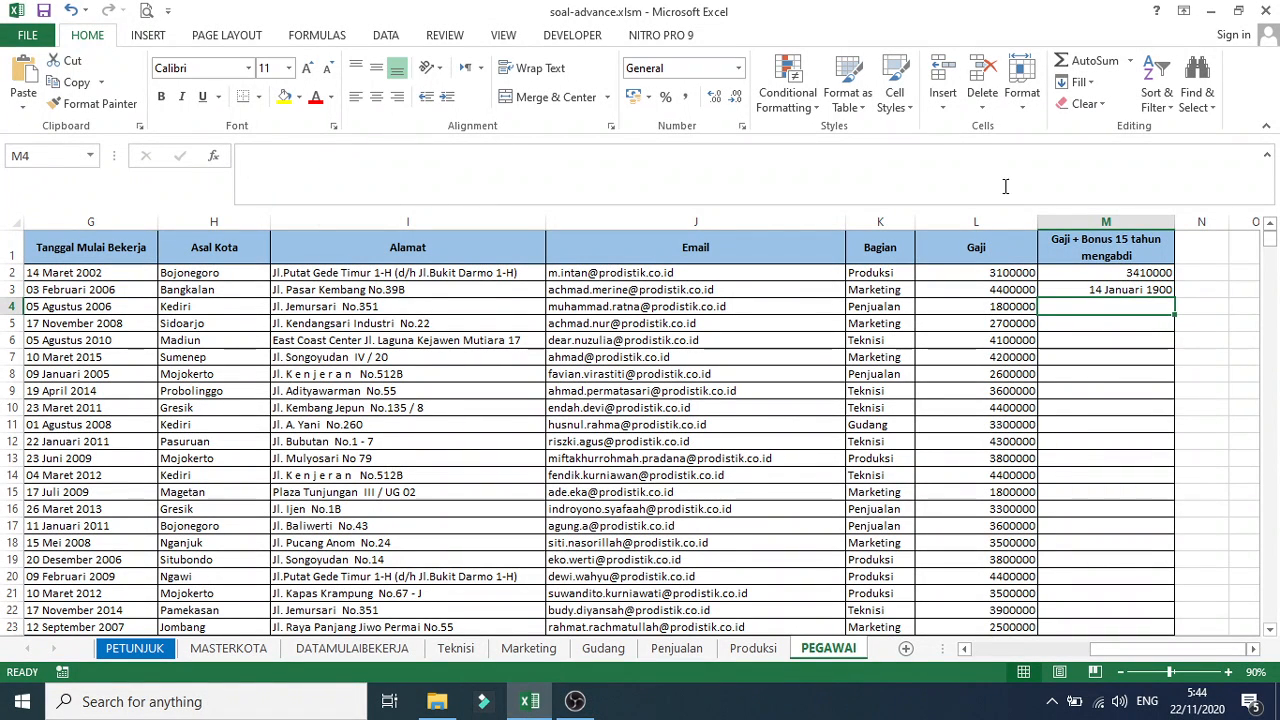
Set the number format of M3 to General
left_click(1104, 289)
left_click(738, 67)
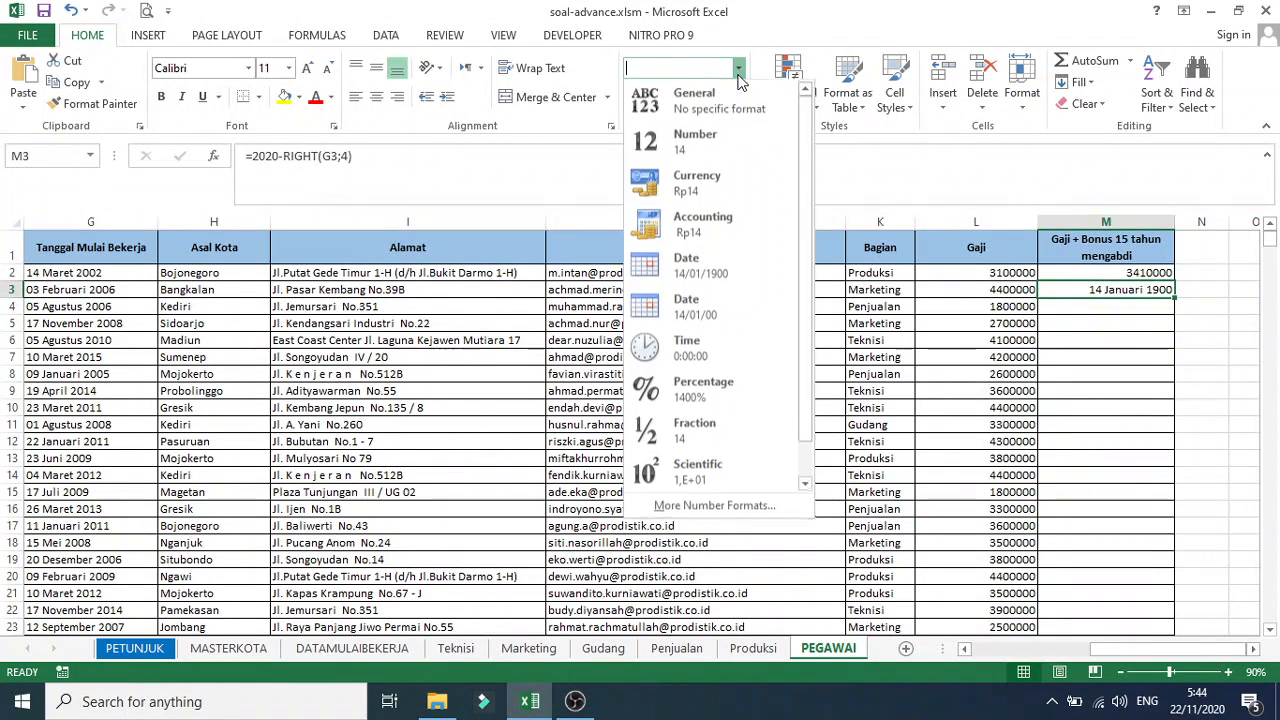
left_click(732, 100)
left_click(1072, 358)
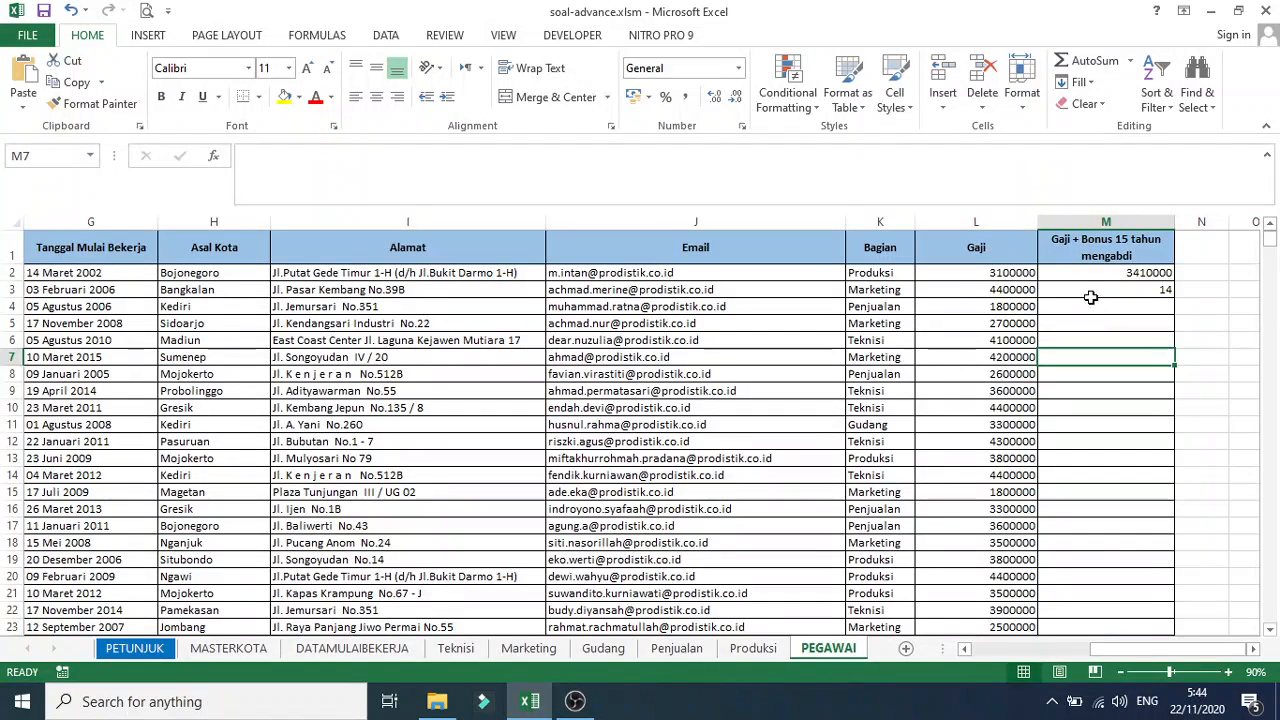
Wrap the M3 formula in an IF function with the logical test 2020-RIGHT(G3;4)>=15
left_click(1092, 288)
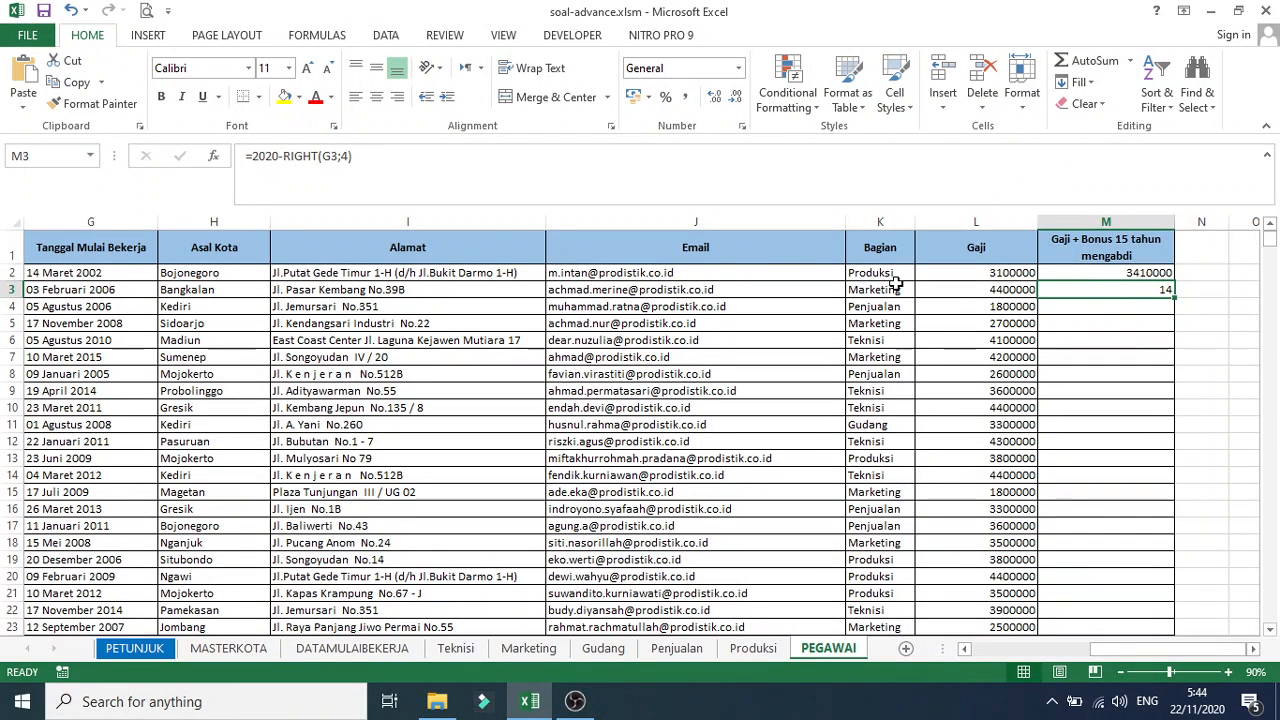
left_click(270, 157)
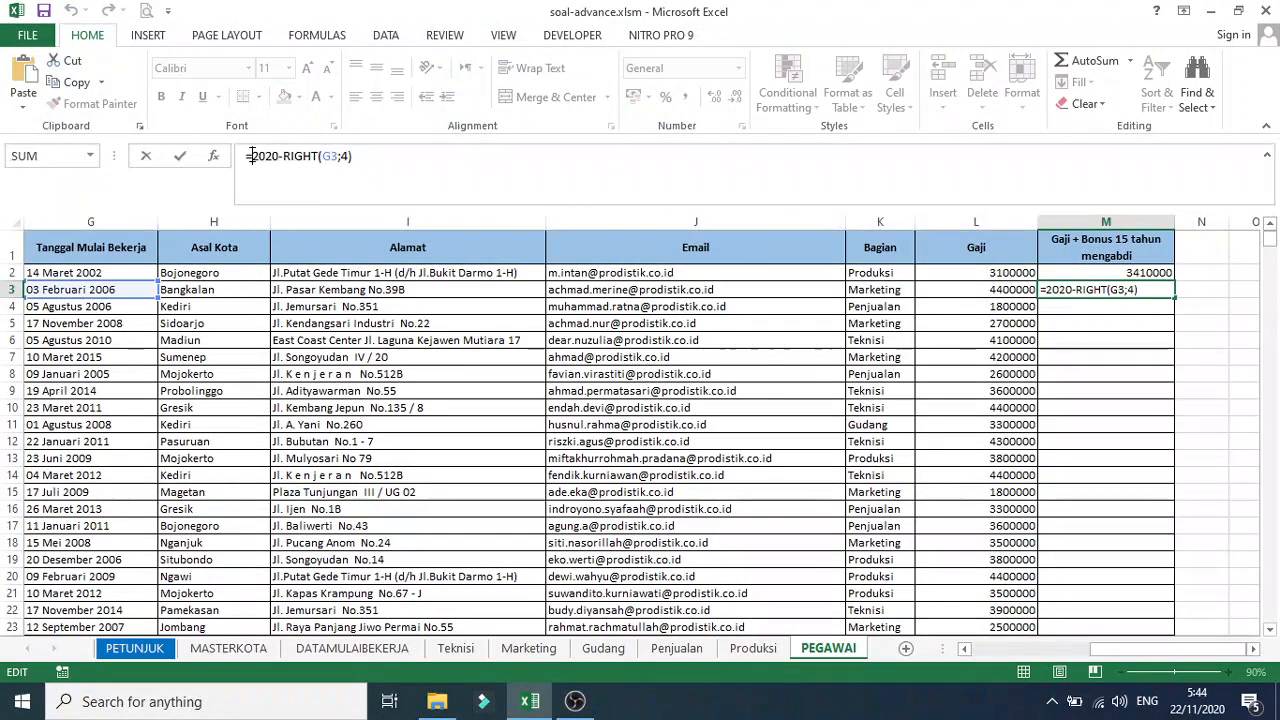
type("if")
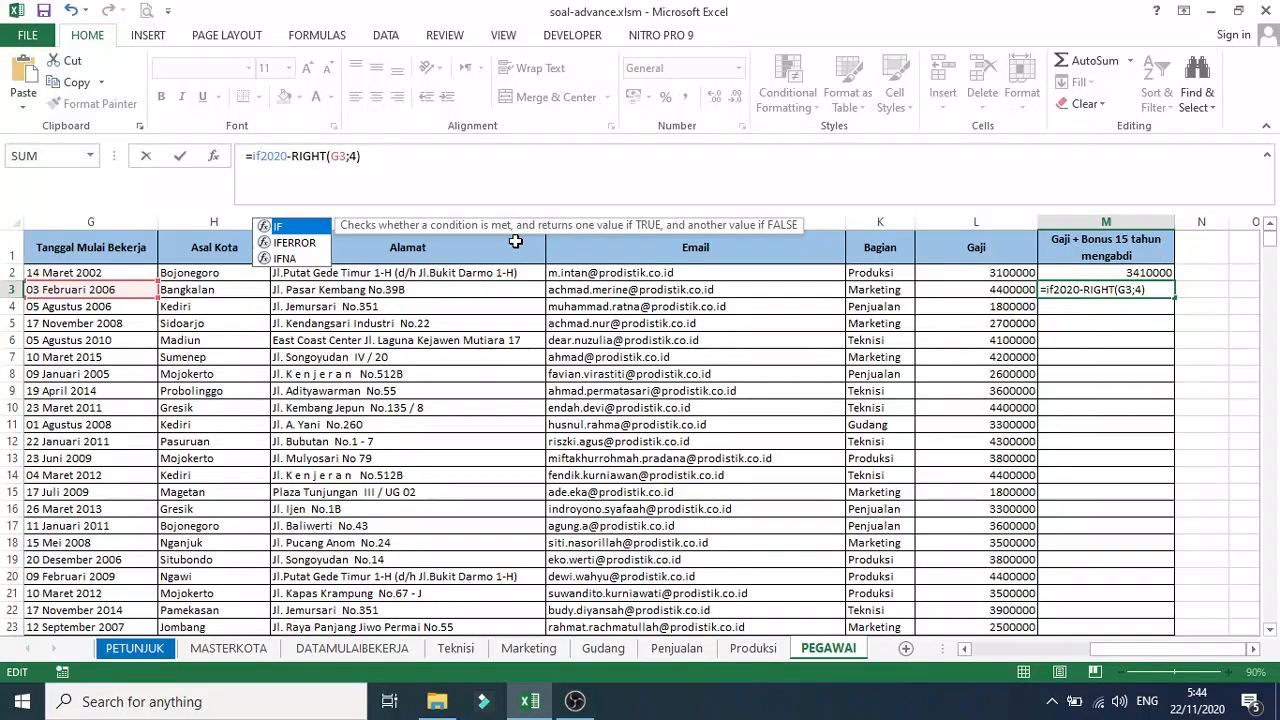
key("Tab")
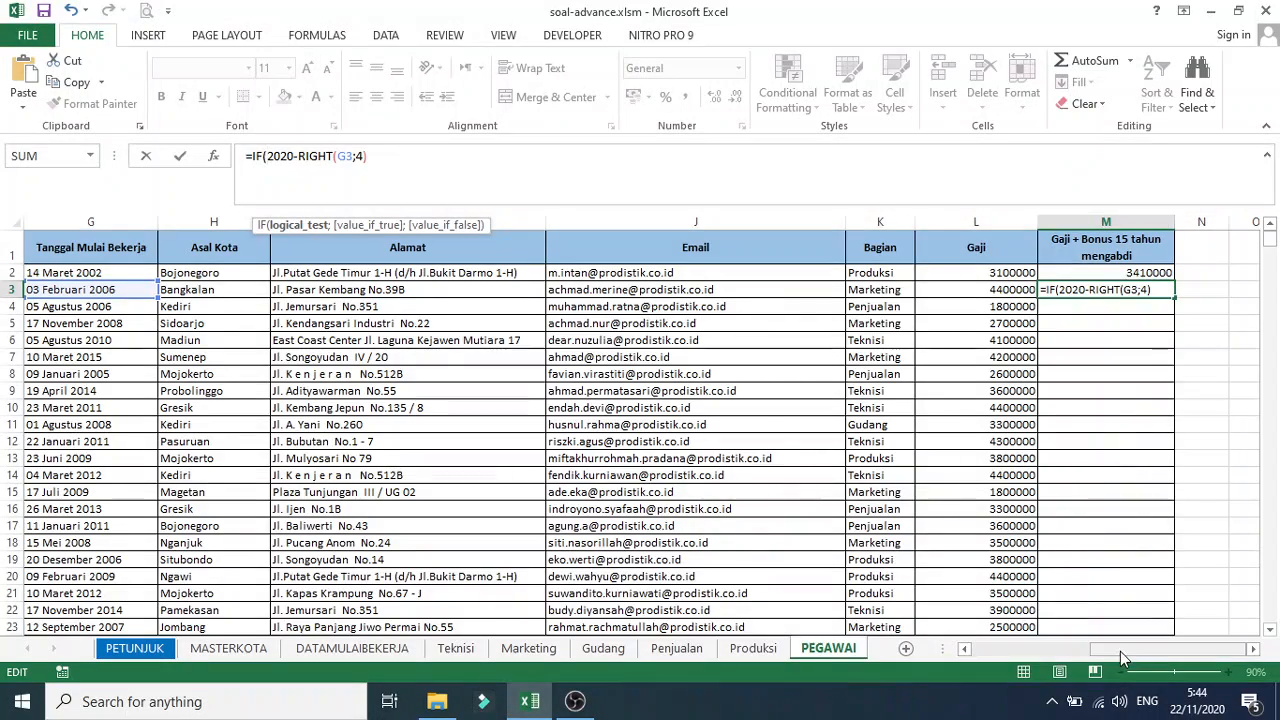
left_click_drag(1120, 651, 1118, 651)
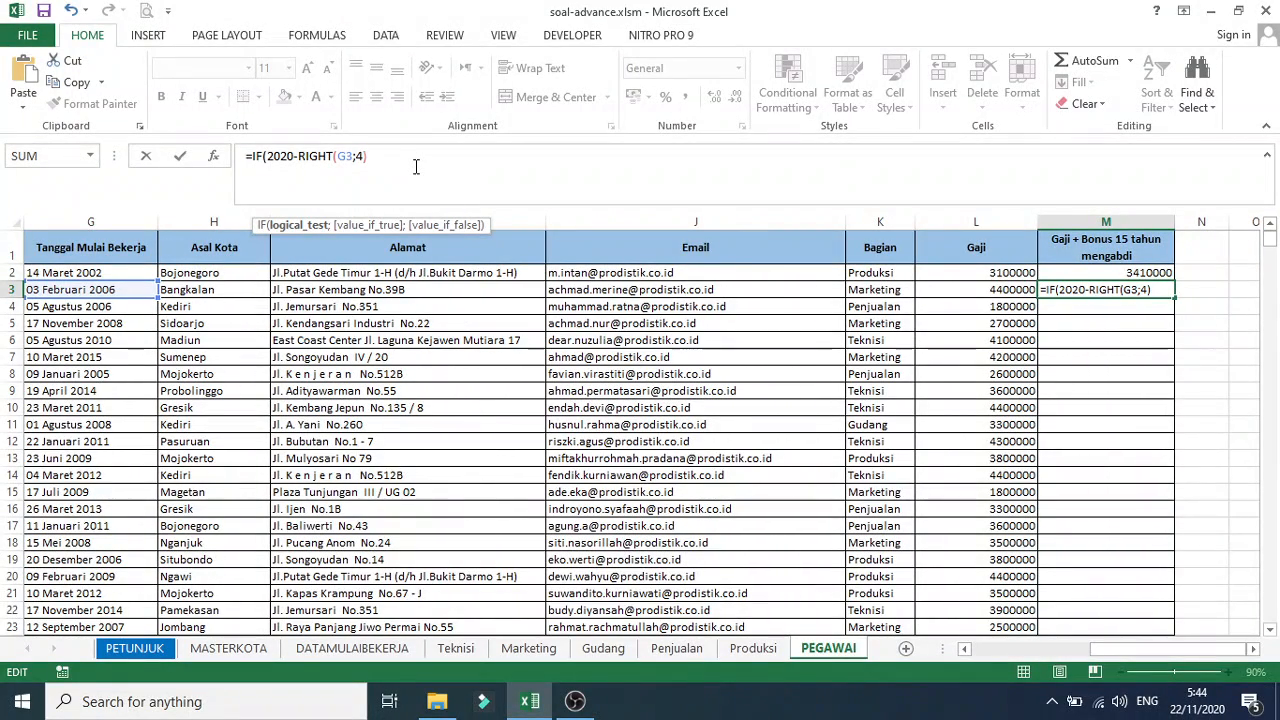
type(">=")
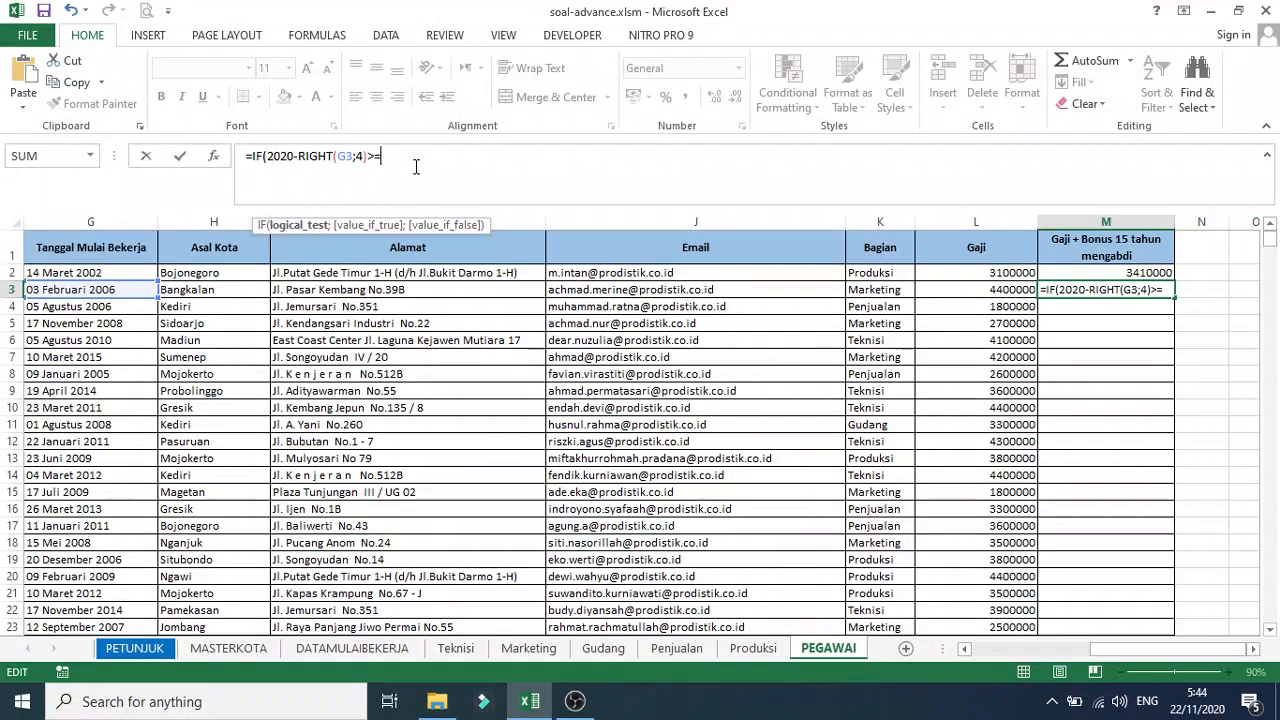
type("15")
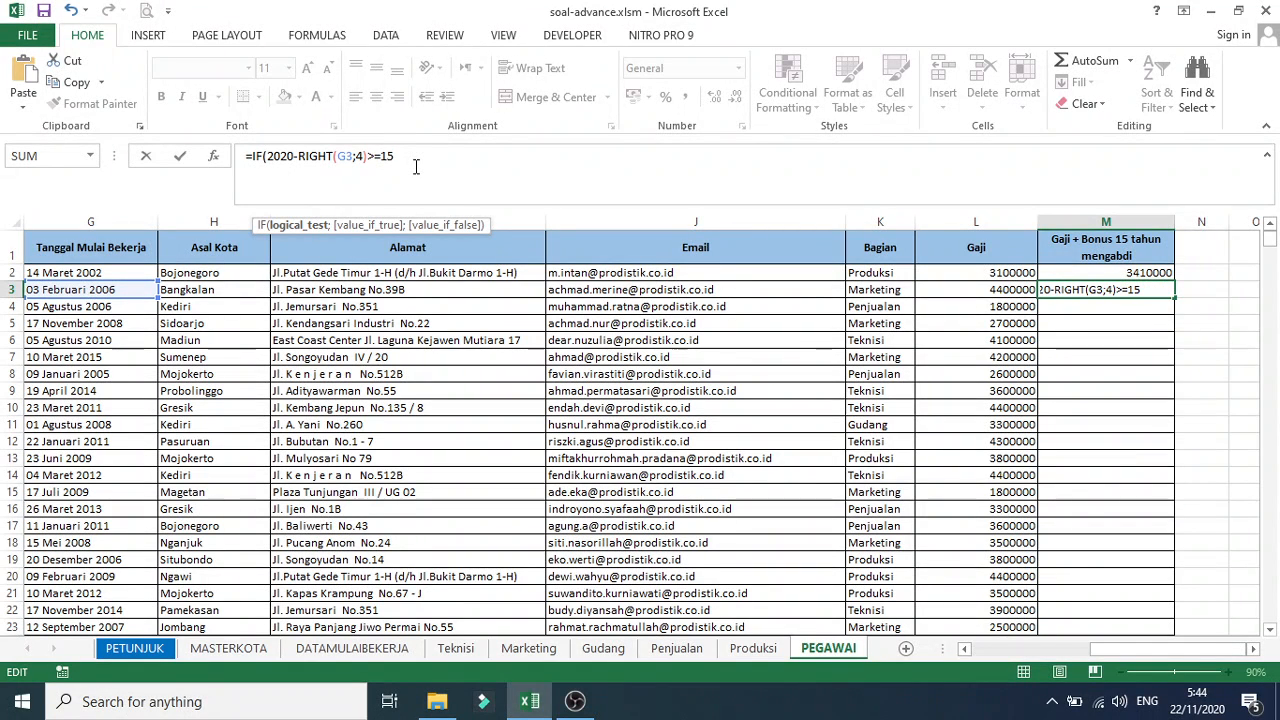
type(";")
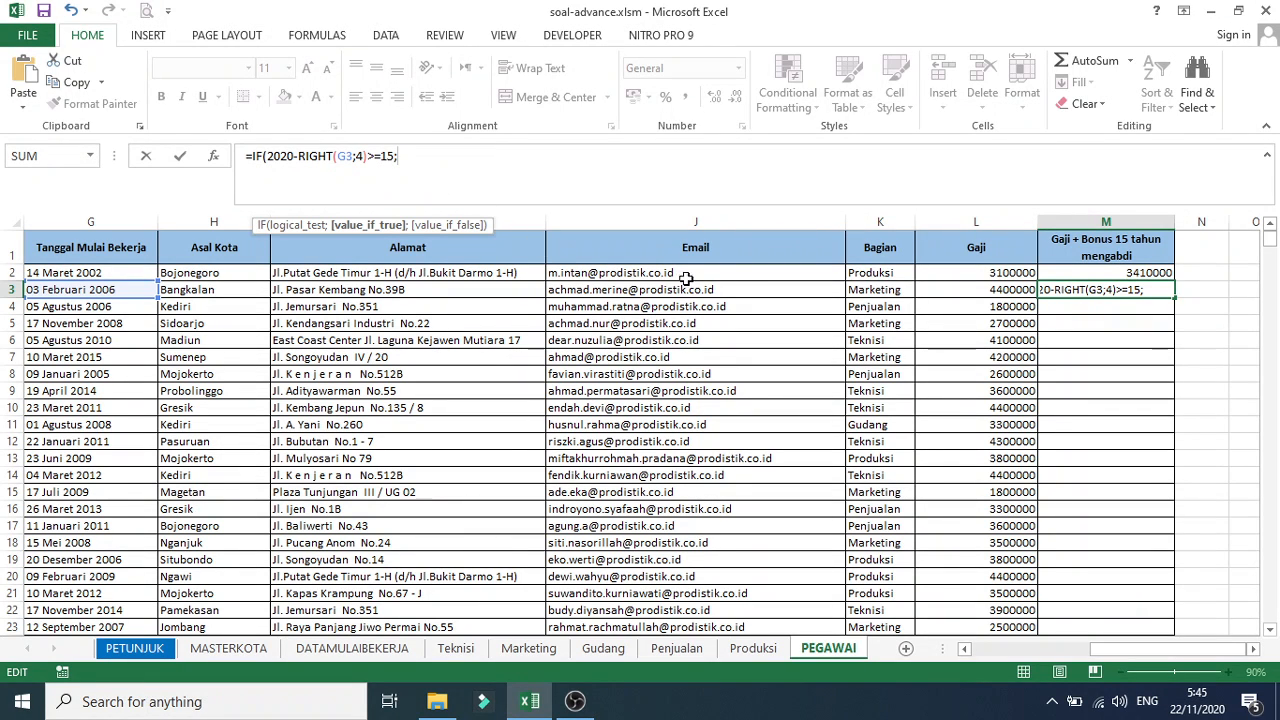
Complete the IF in M3 with L3+(L3*10%) if true and L3 if false, accepting the suggested formula correction
left_click(959, 295)
type("+")
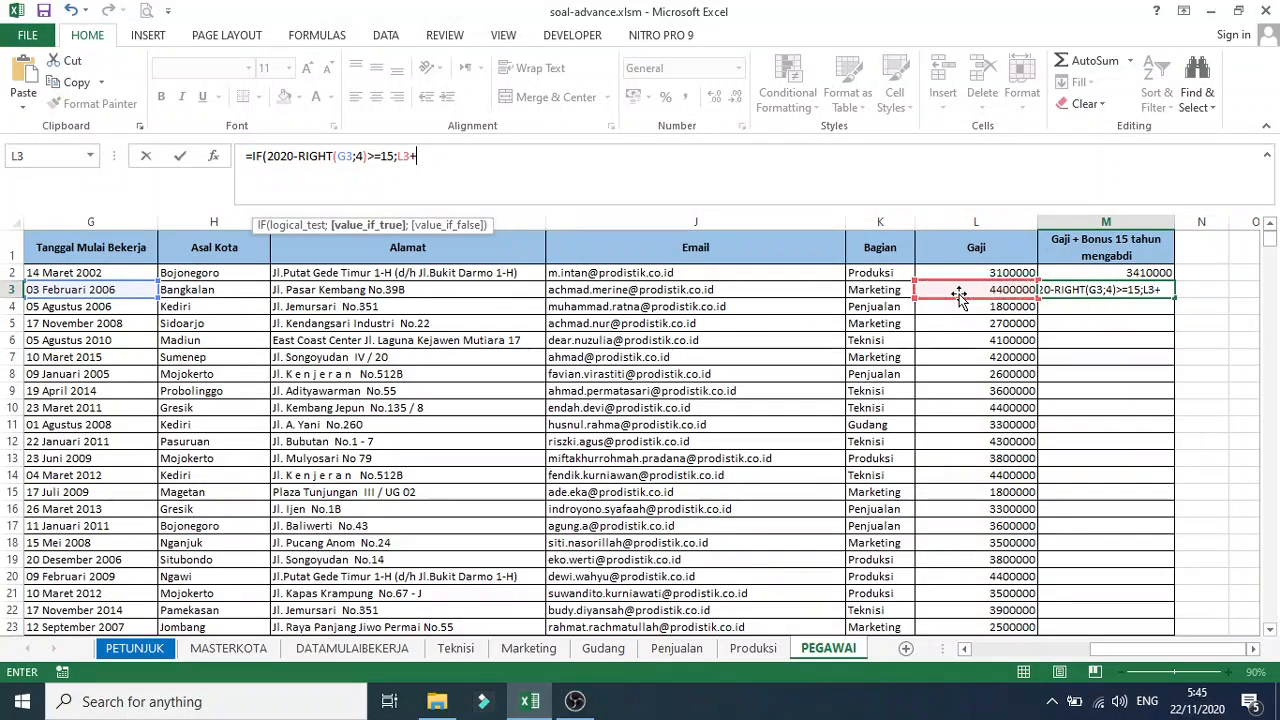
type("(")
left_click(1017, 289)
type("*10")
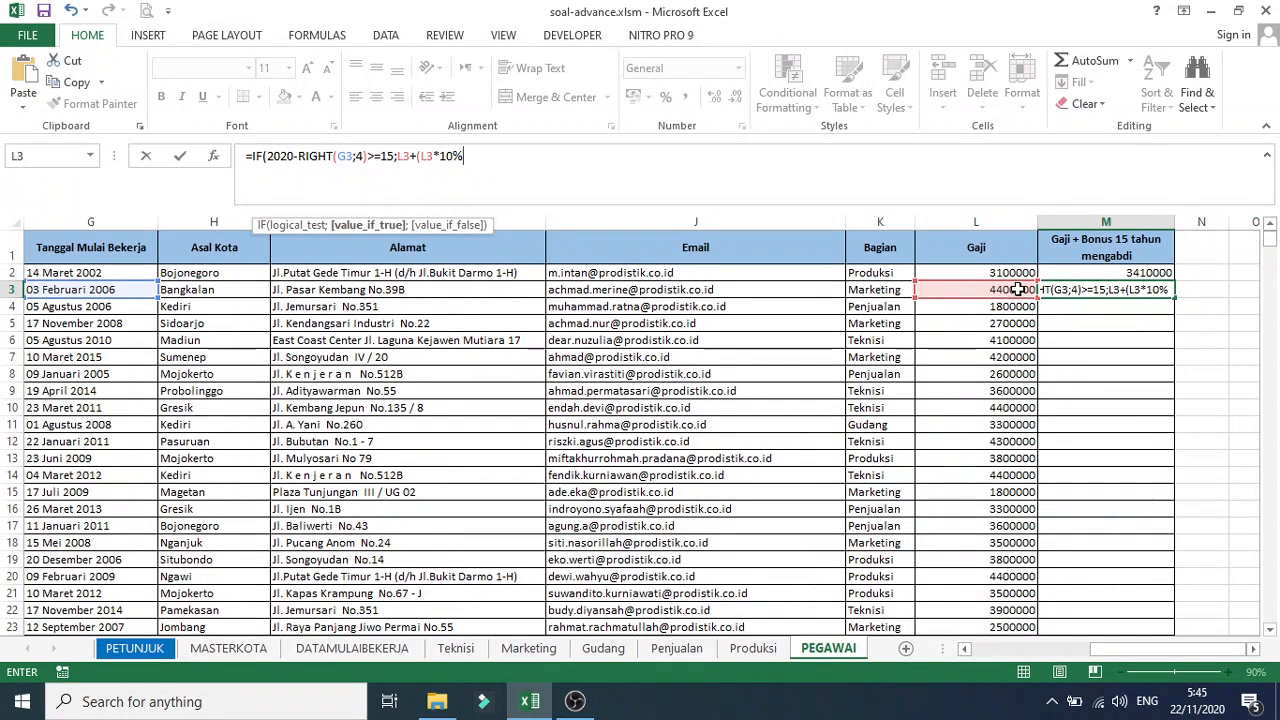
type("%);")
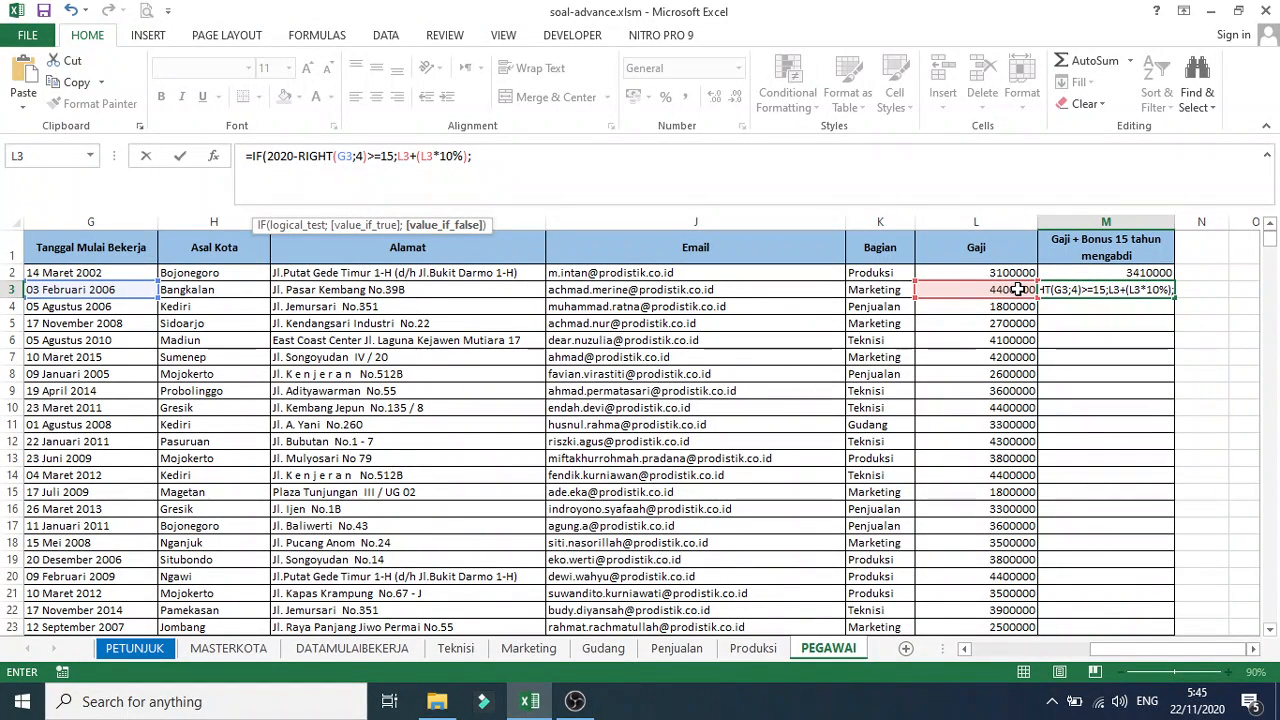
left_click(1018, 289)
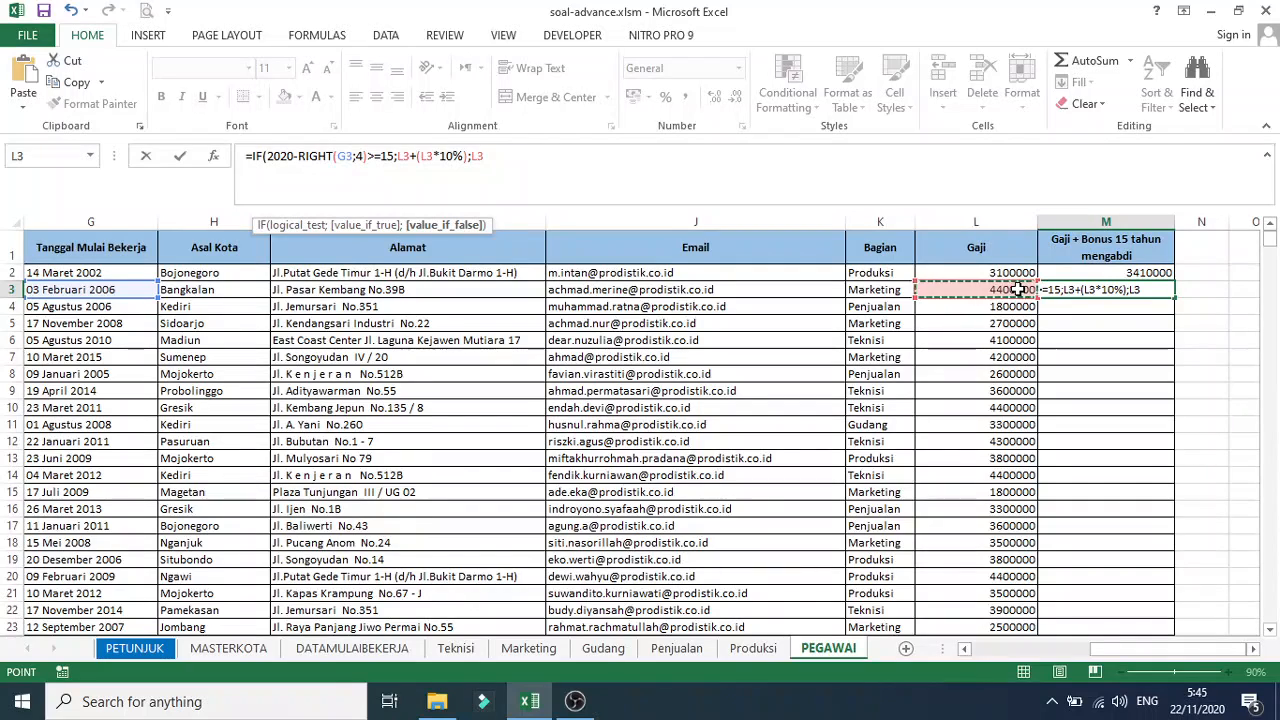
key("Return")
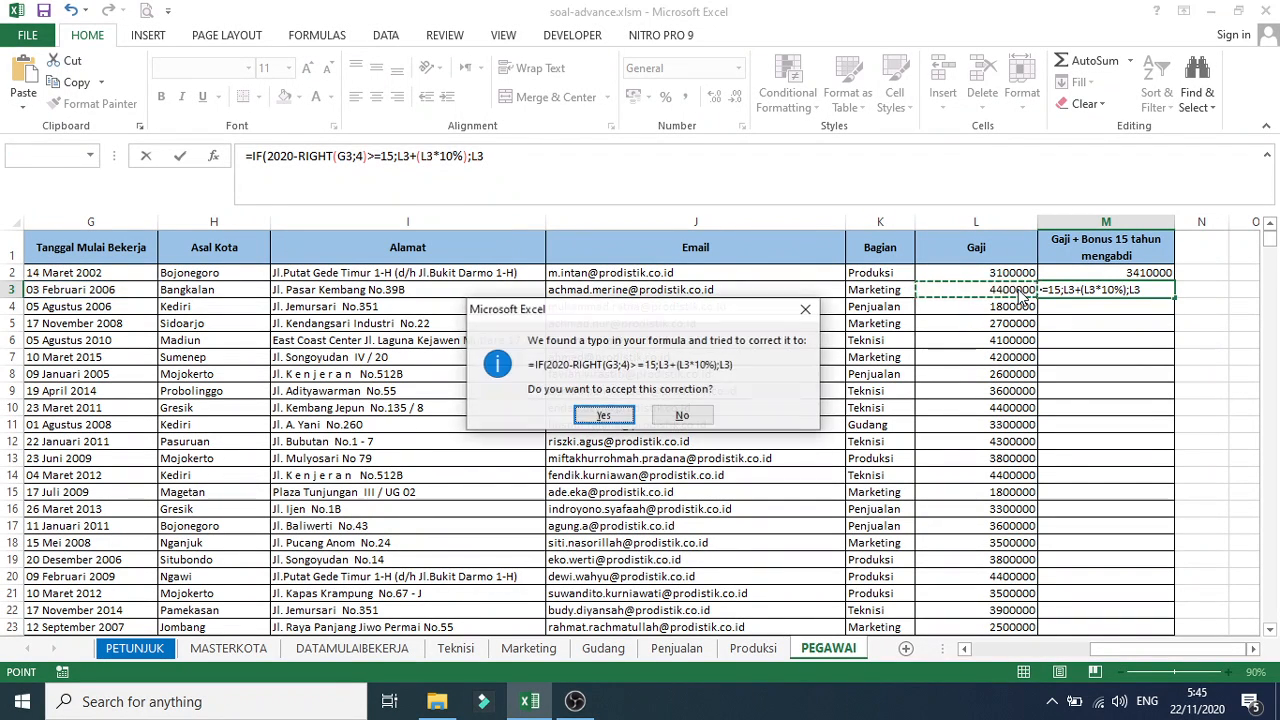
key("Return")
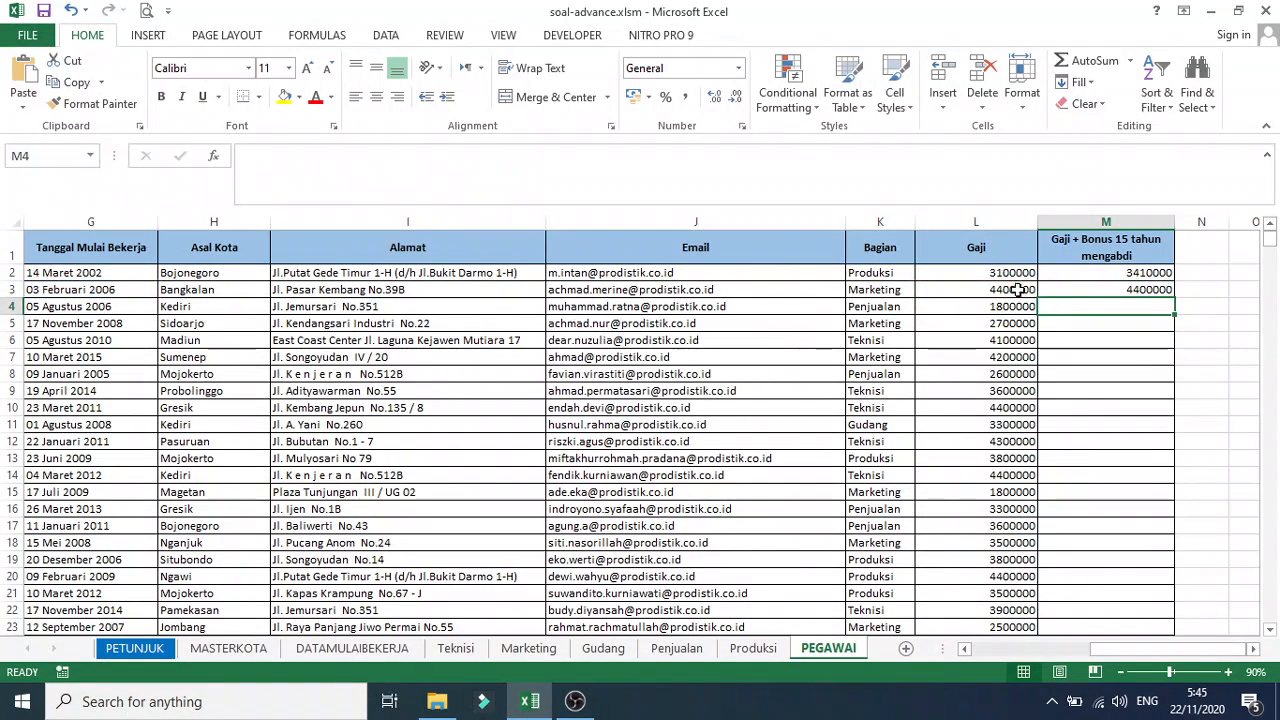
Fill the M3 formula down the whole Gaji + Bonus column and check the filled rows
left_click(1096, 292)
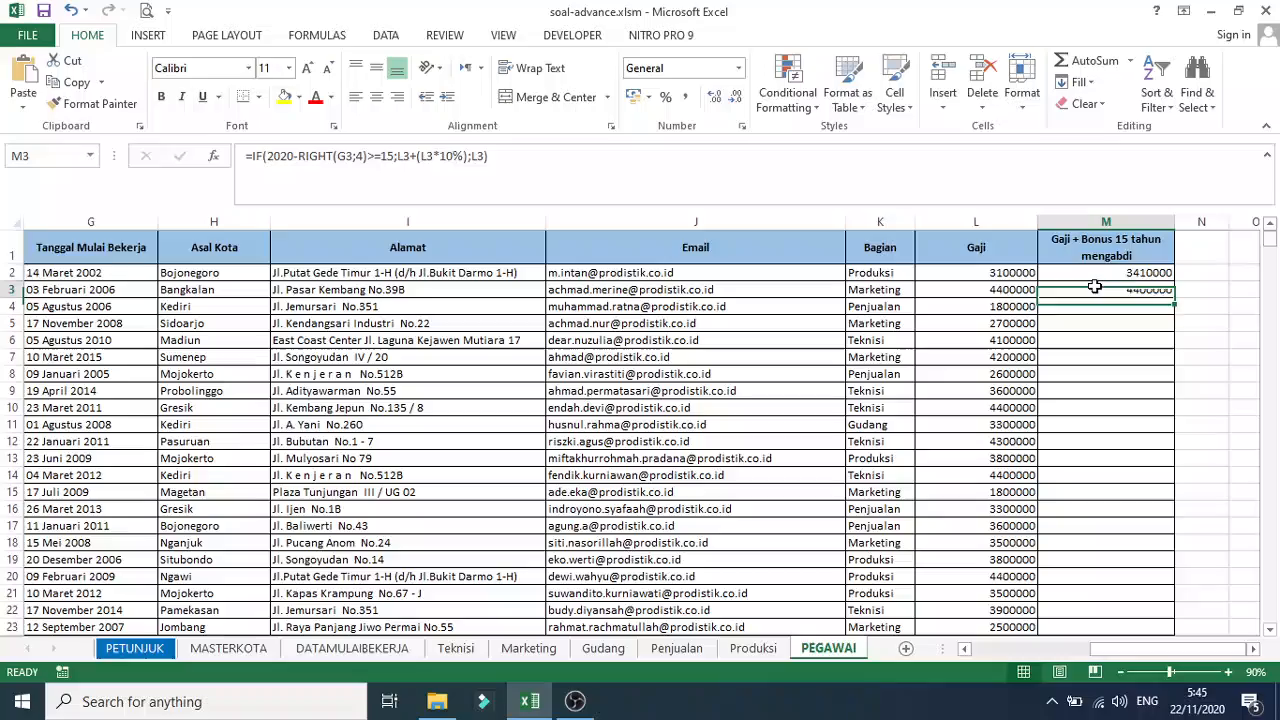
double_click(1178, 300)
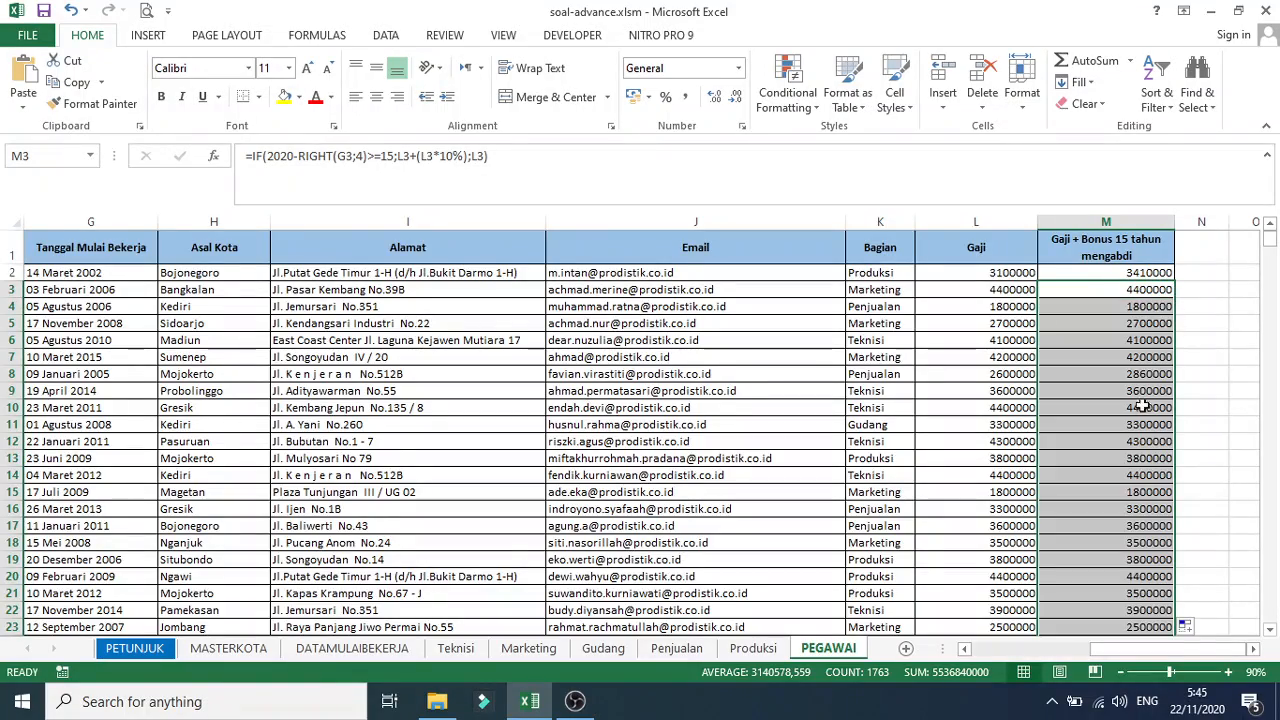
scroll(1142, 410, "down", 19)
scroll(1142, 410, "down", 20)
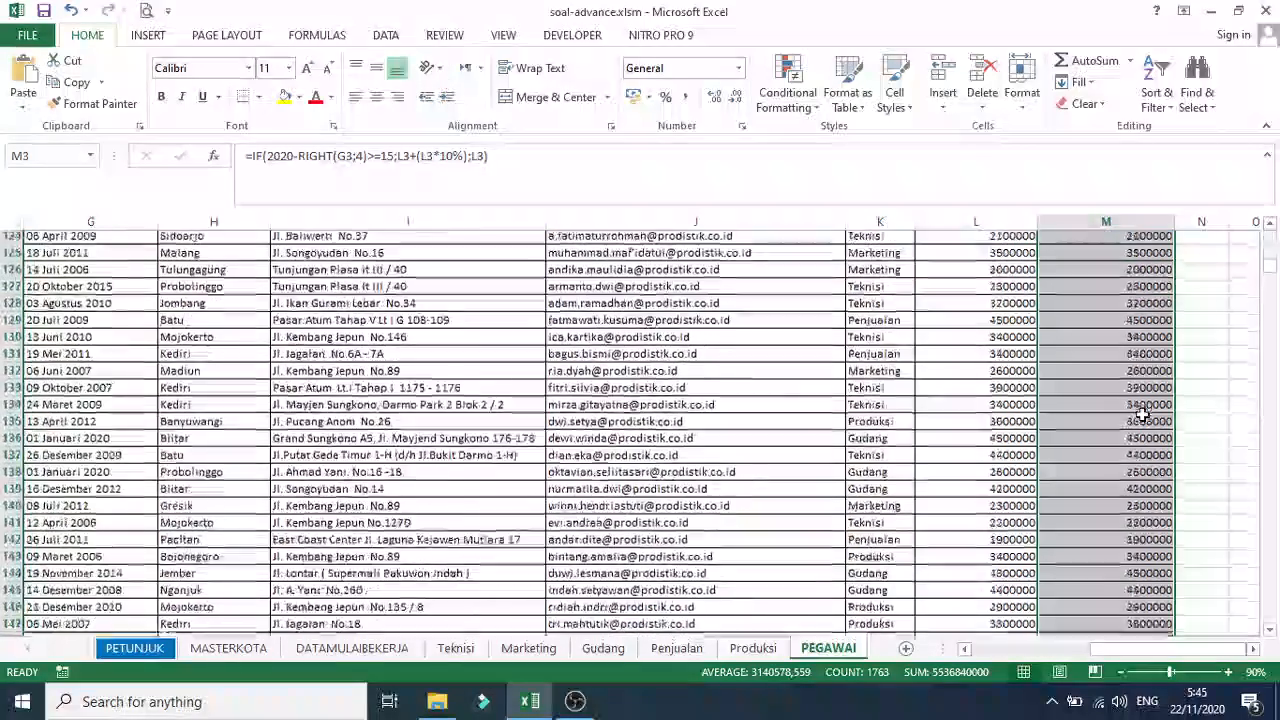
scroll(1142, 410, "up", 20)
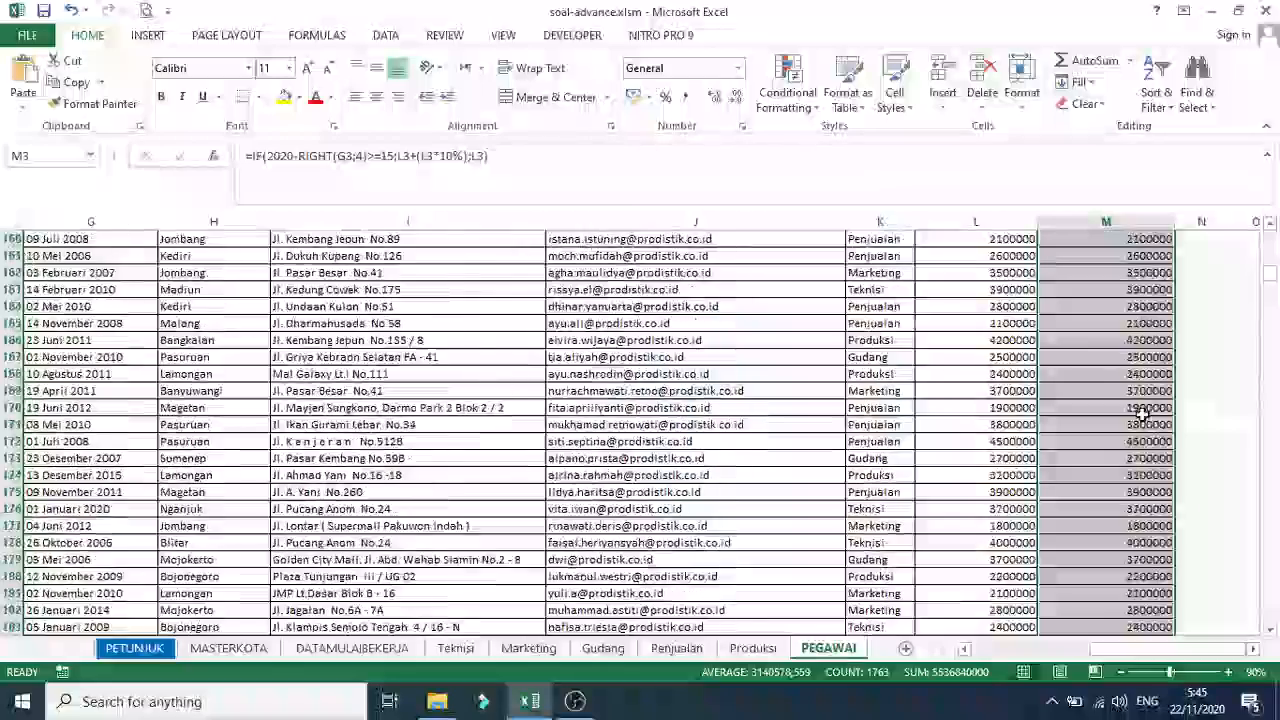
scroll(1142, 410, "up", 20)
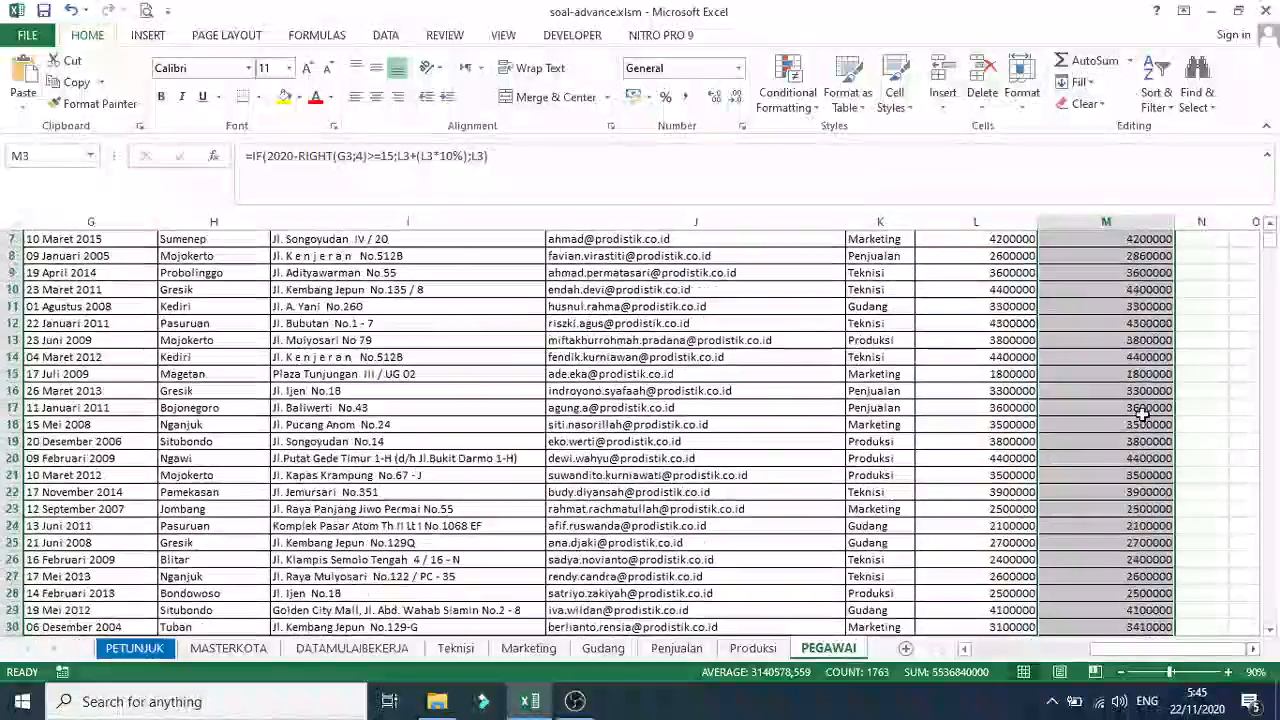
Go back to the first columns of PEGAWAI, and review the remaining instructions 7 and 8 in the PETUNJUK sheet
left_click_drag(1136, 650, 979, 653)
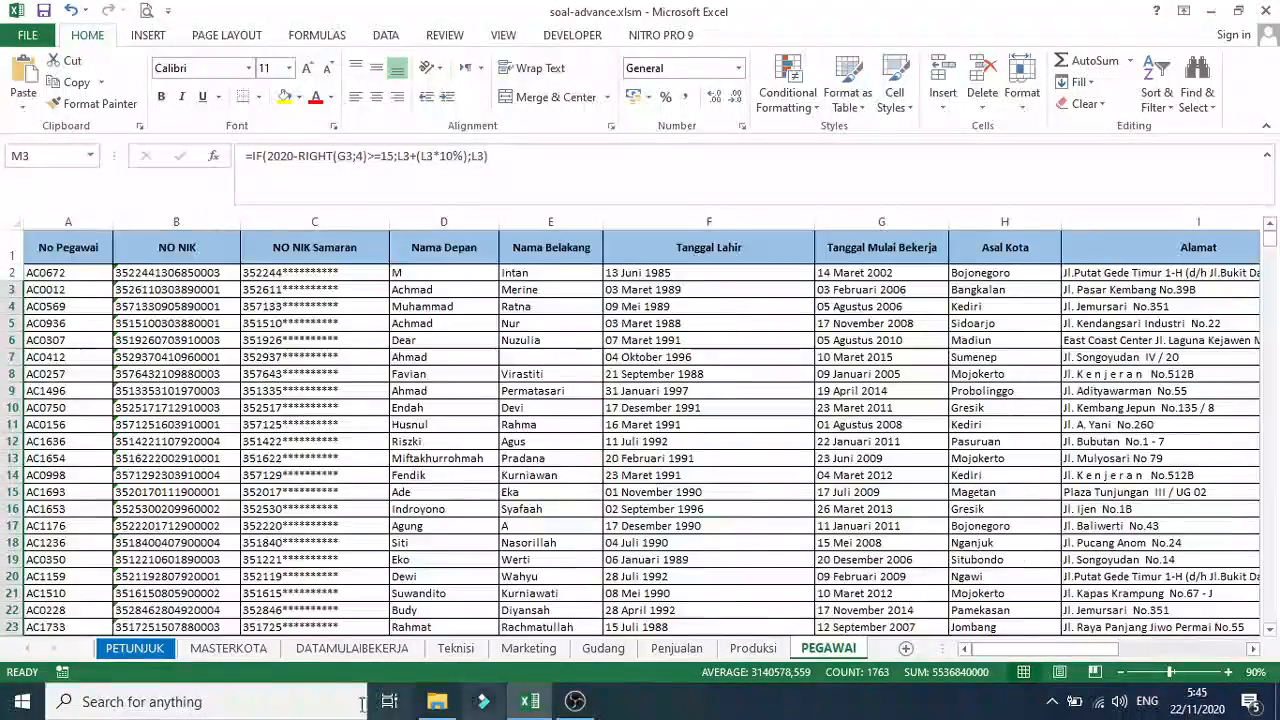
left_click(136, 648)
scroll(330, 415, "down", 2)
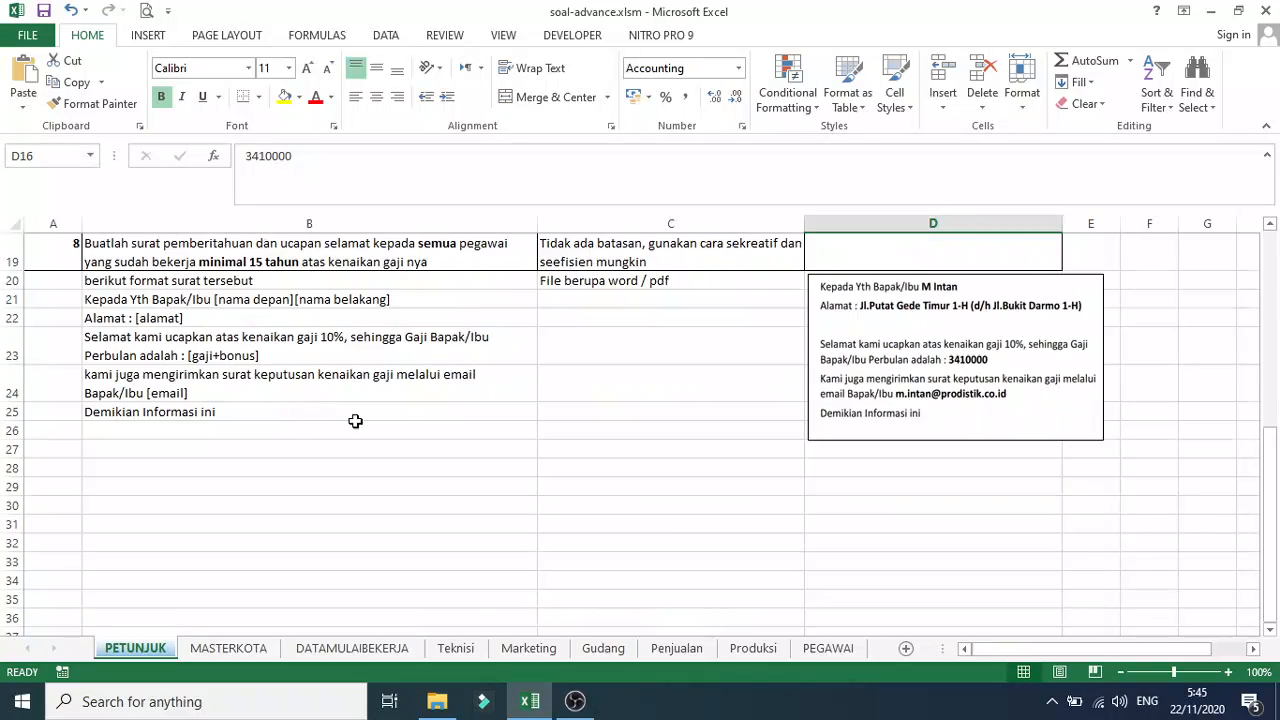
scroll(420, 406, "up", 2)
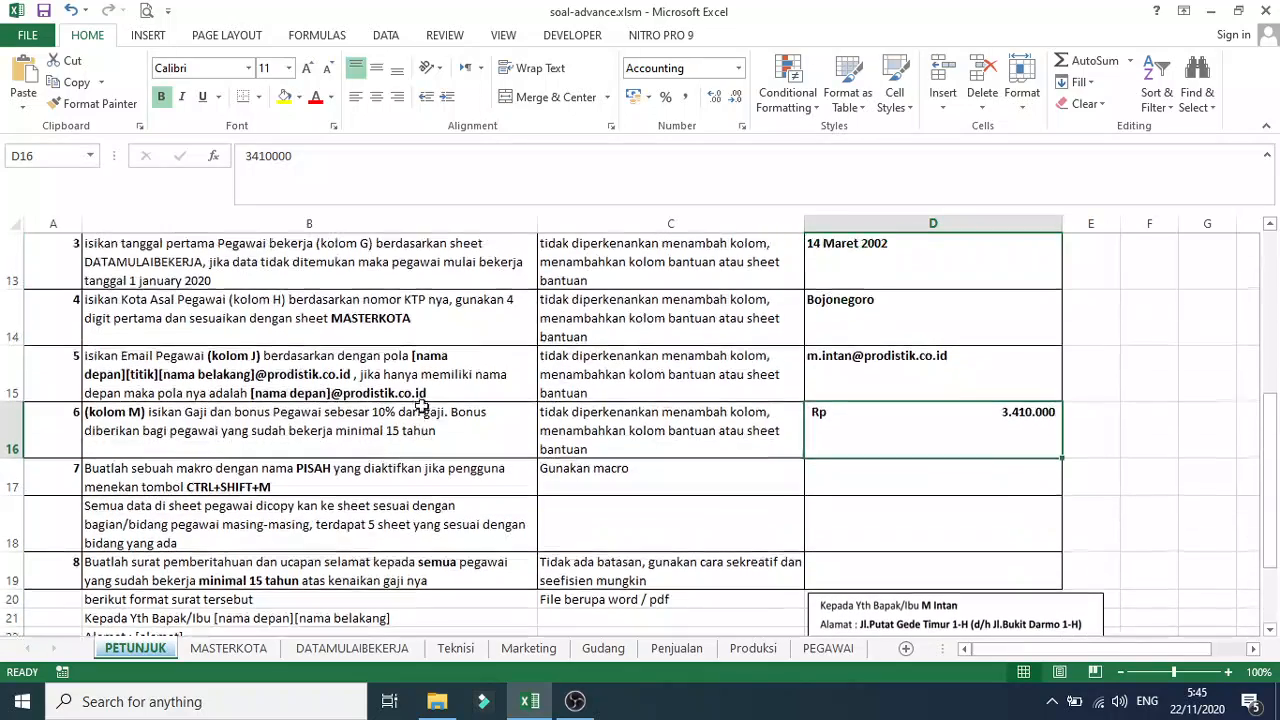
Review instruction 7 on the PISAH macro and the letter format in PETUNJUK, and check the columns of the PEGAWAI sheet
left_click(130, 484)
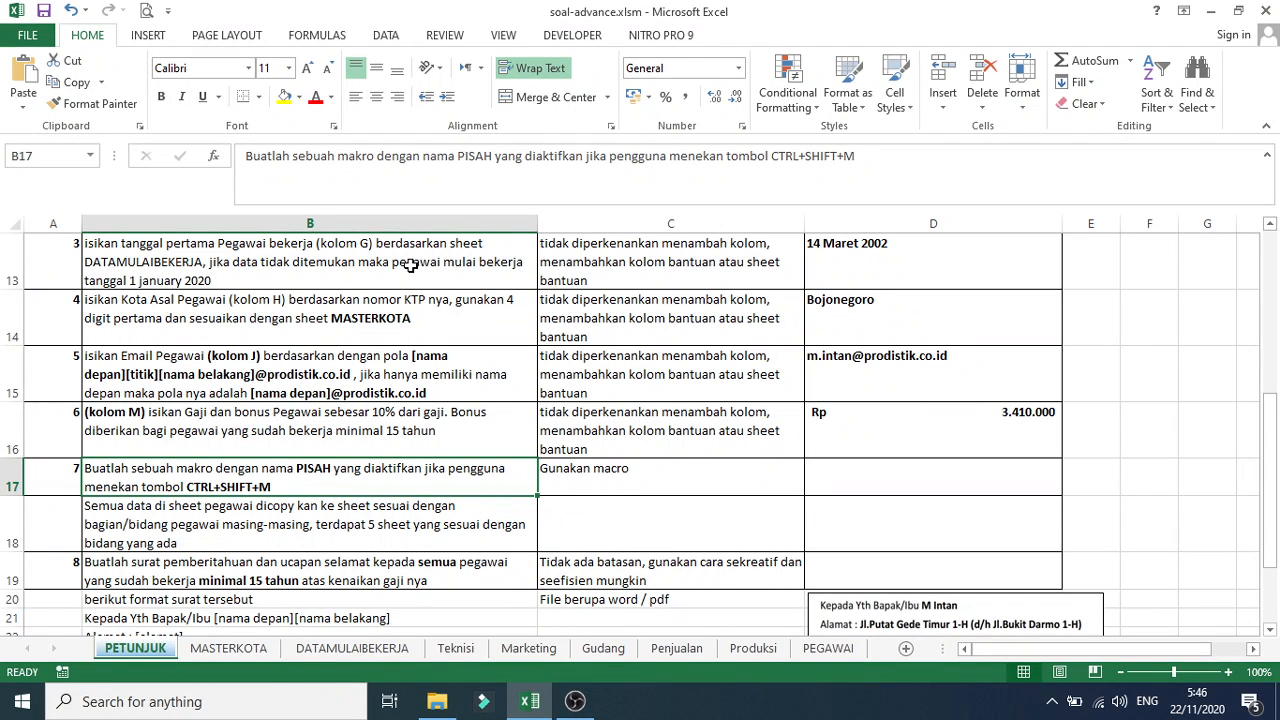
scroll(592, 574, "up", 4)
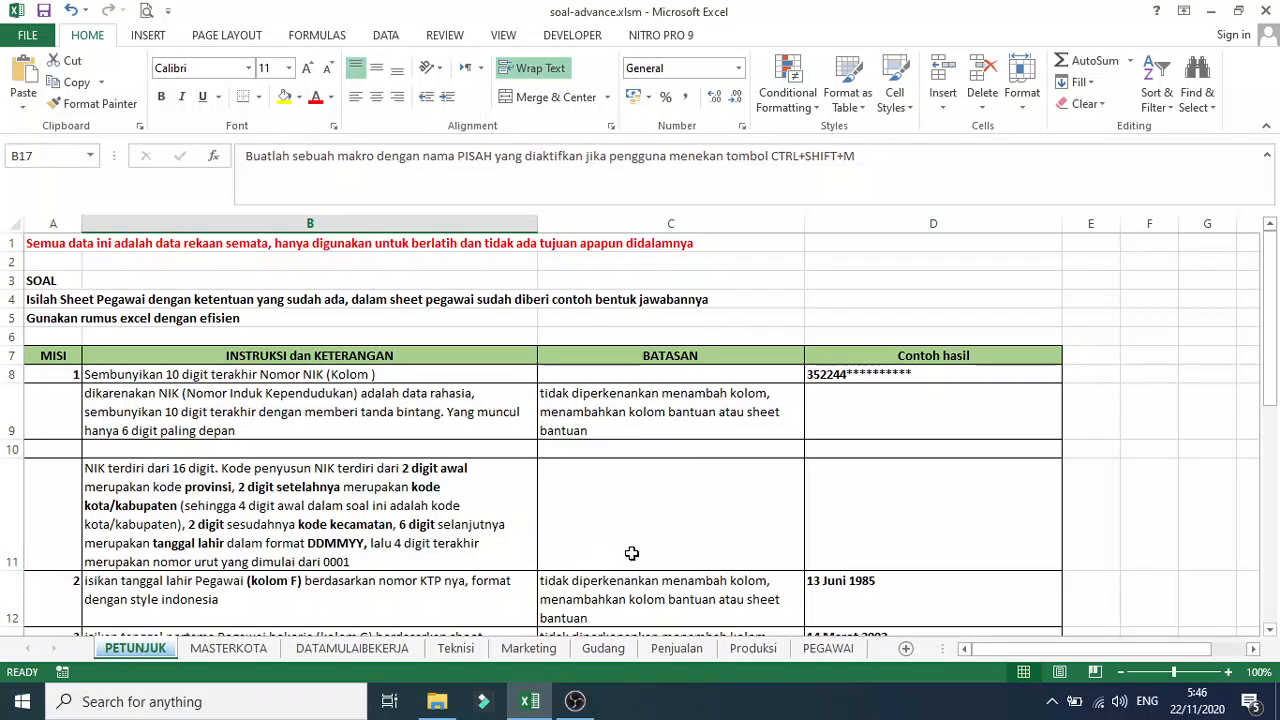
scroll(723, 503, "down", 1)
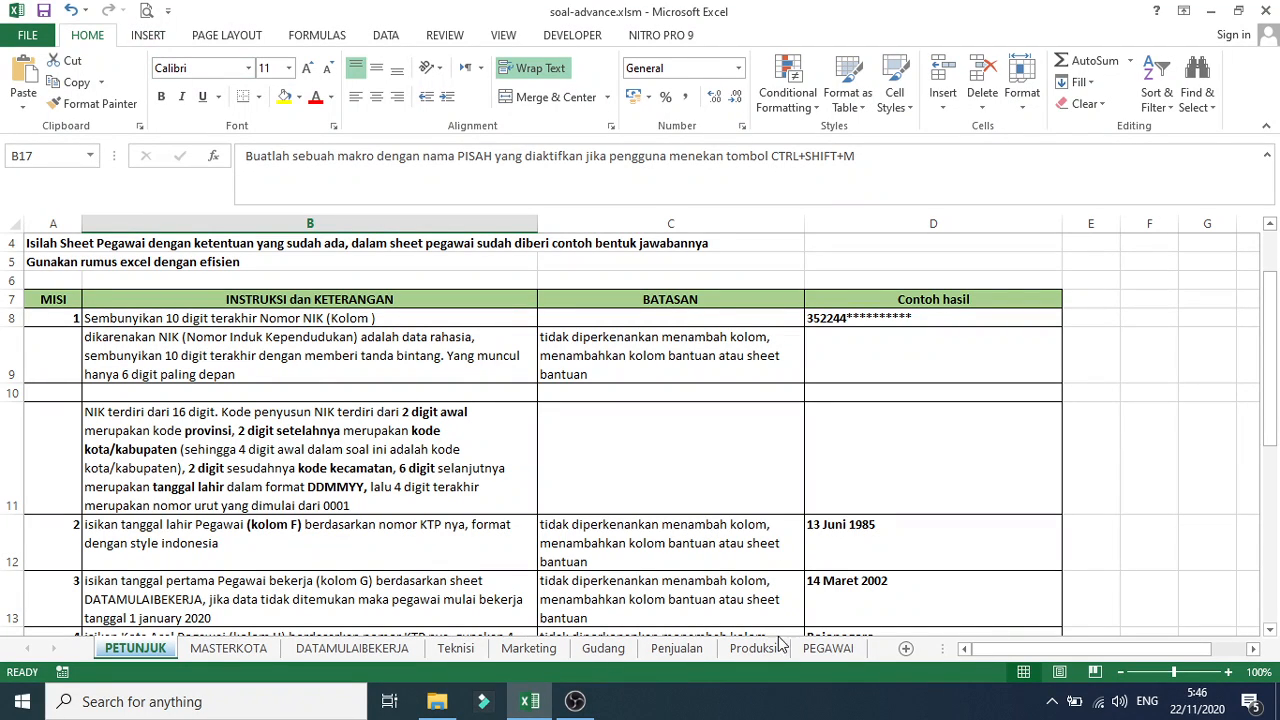
left_click(815, 652)
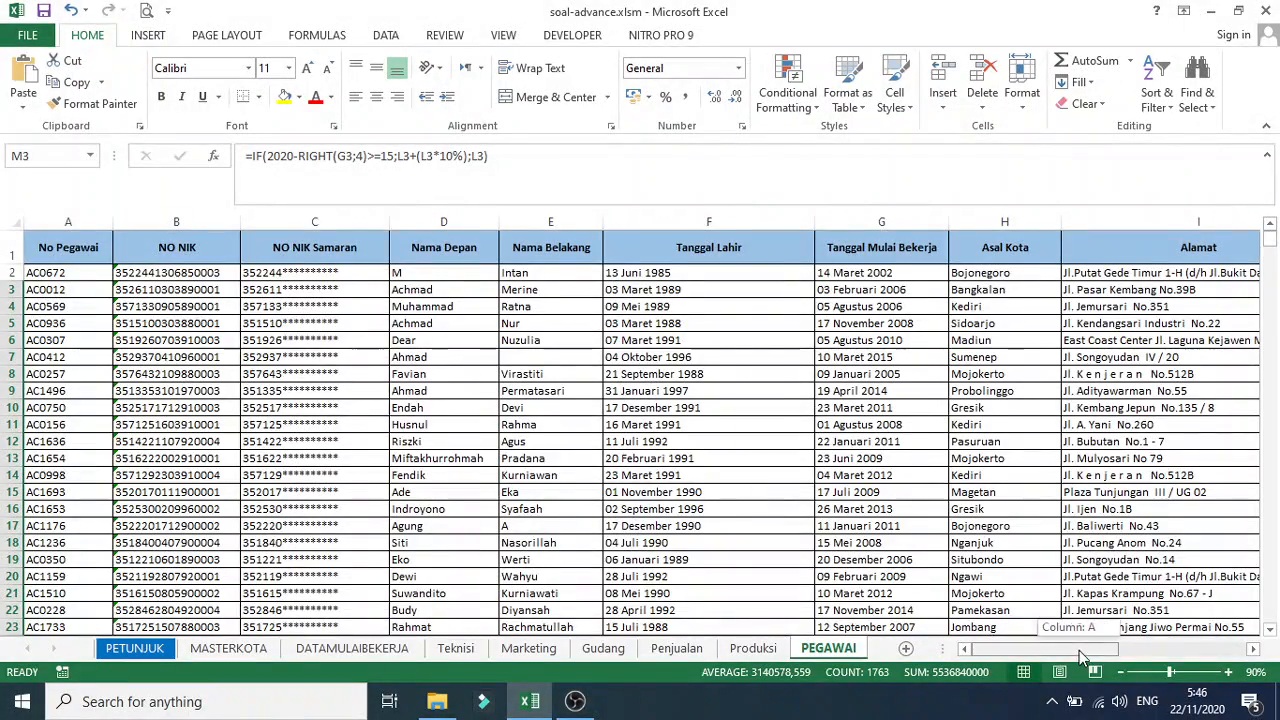
left_click_drag(1079, 650, 1212, 648)
left_click(1220, 272)
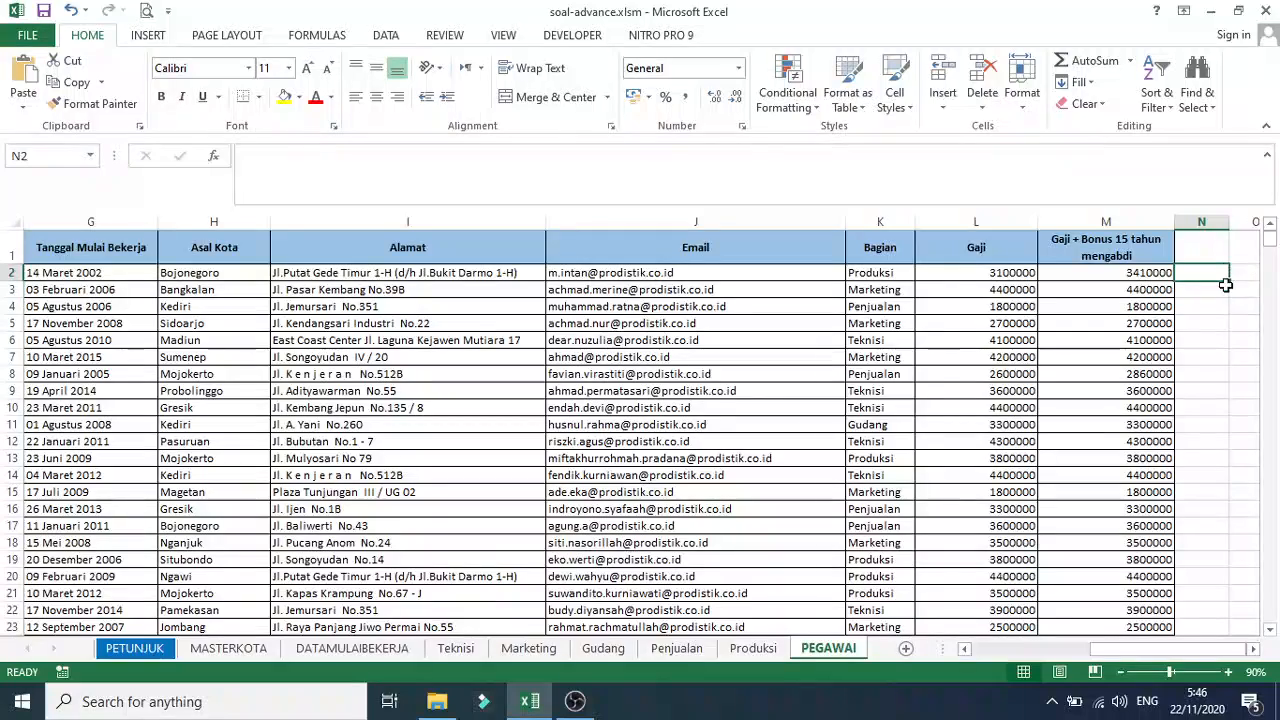
left_click(1242, 272)
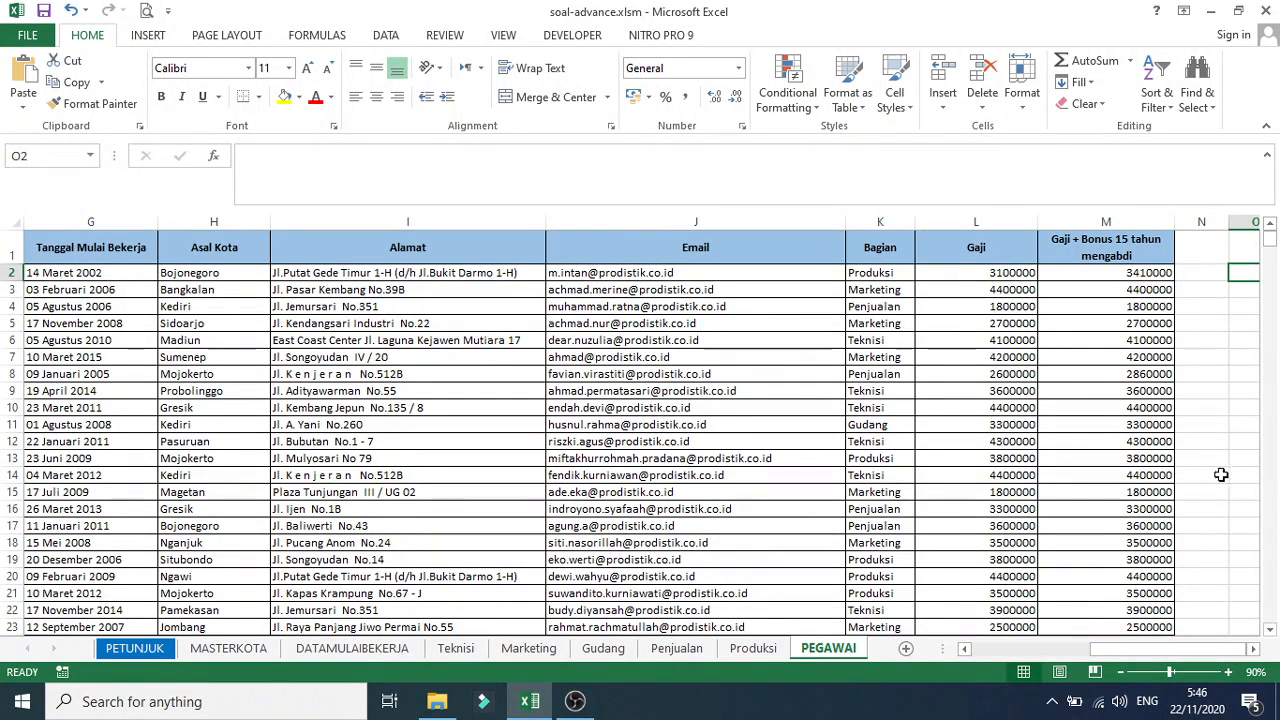
left_click(1251, 649)
left_click(1251, 649)
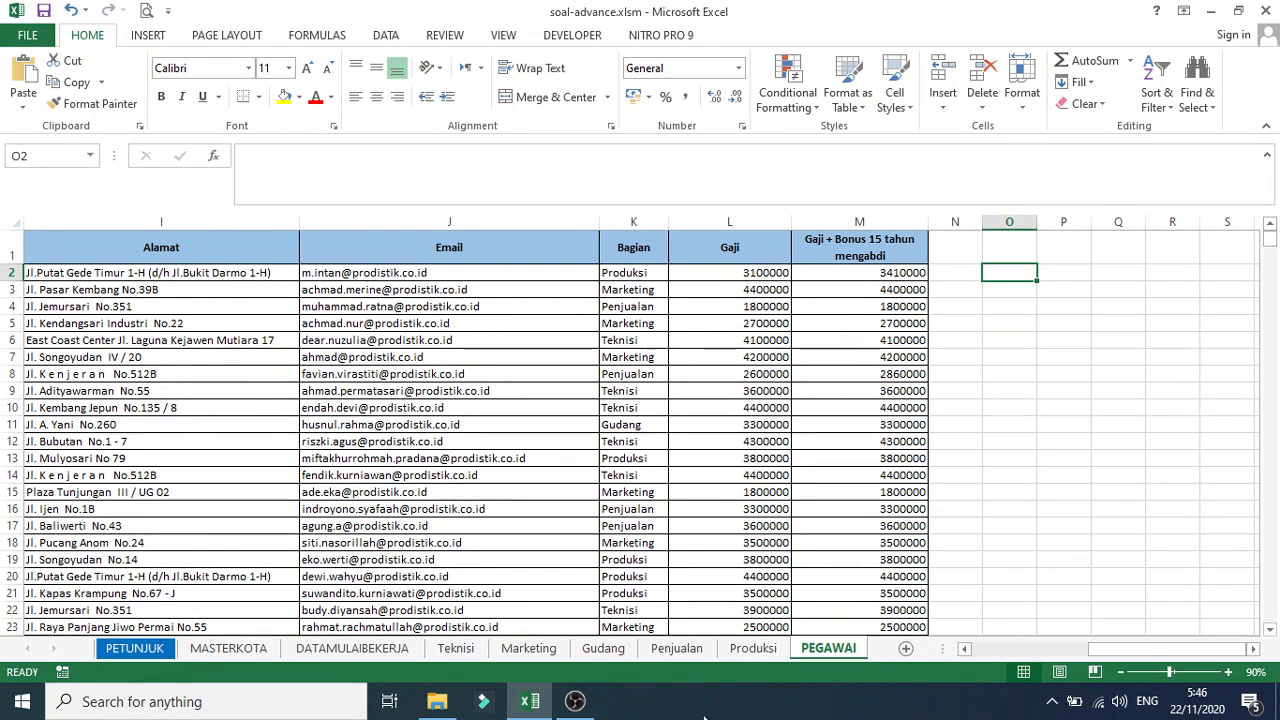
left_click(139, 652)
scroll(333, 553, "down", 4)
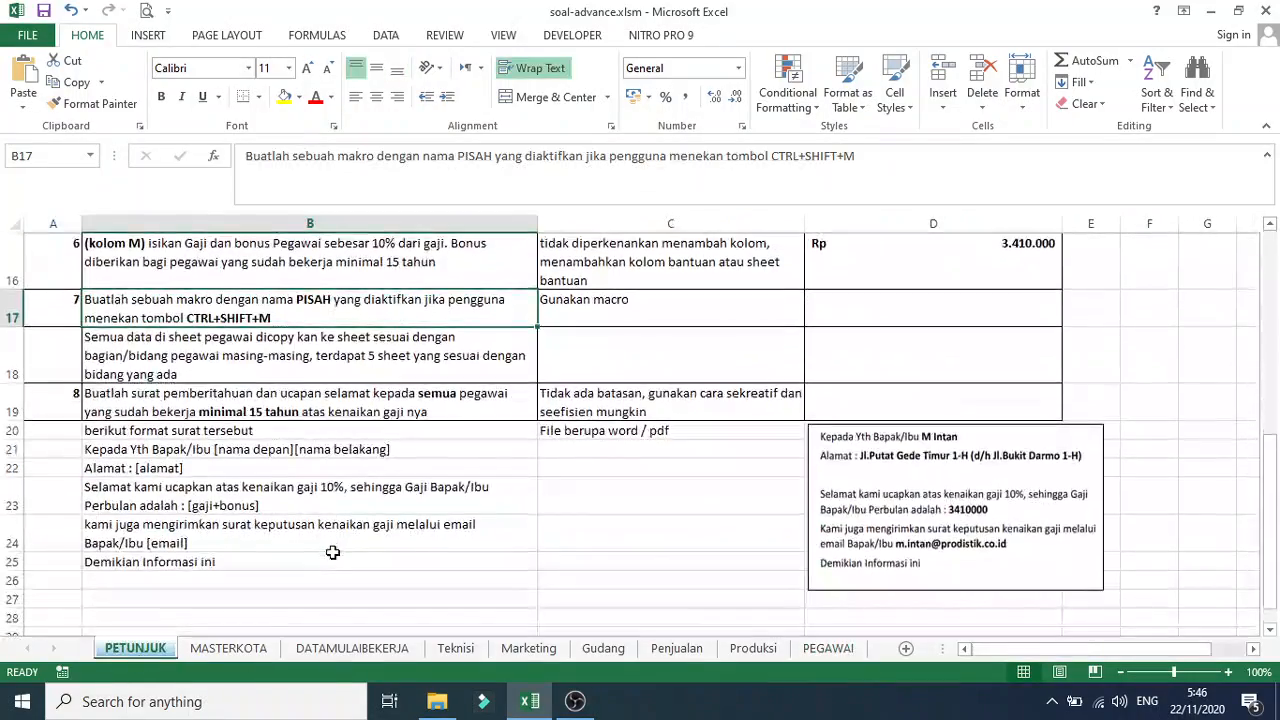
scroll(334, 551, "up", 1)
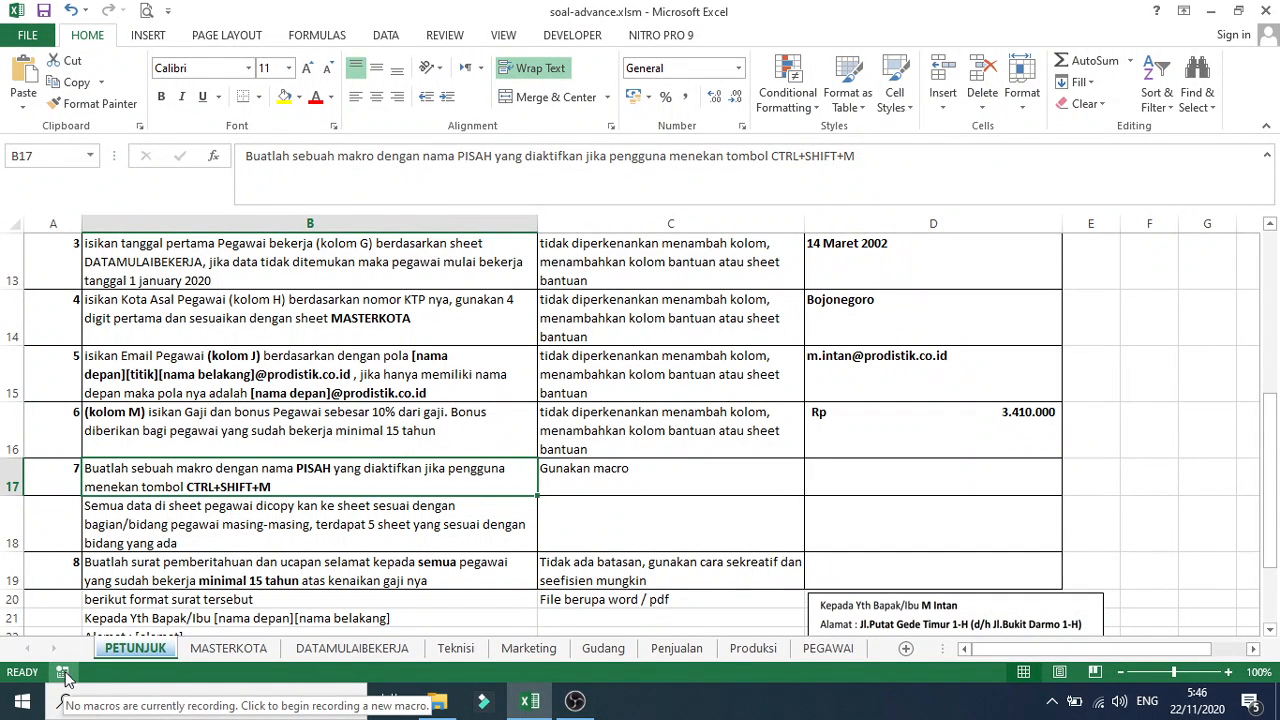
From the PEGAWAI sheet, start recording a macro named PISAH with the shortcut Ctrl+Shift+M, stored in this workbook
left_click(835, 655)
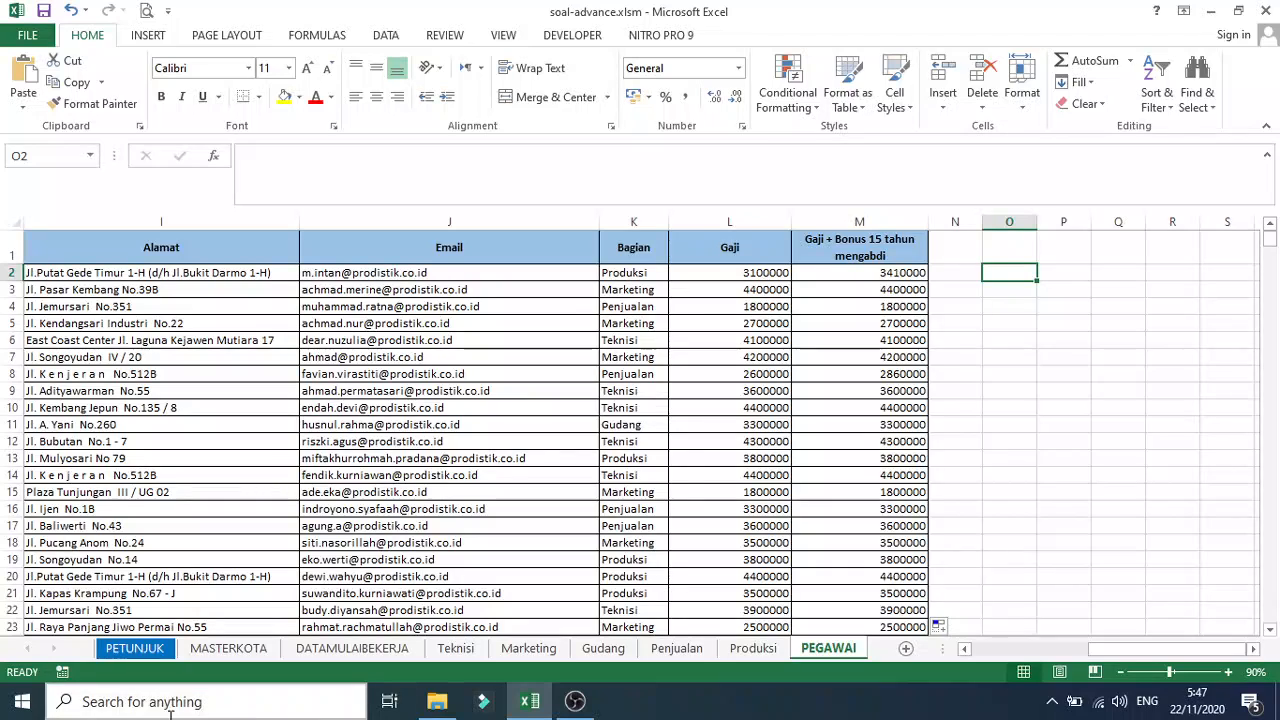
left_click(62, 676)
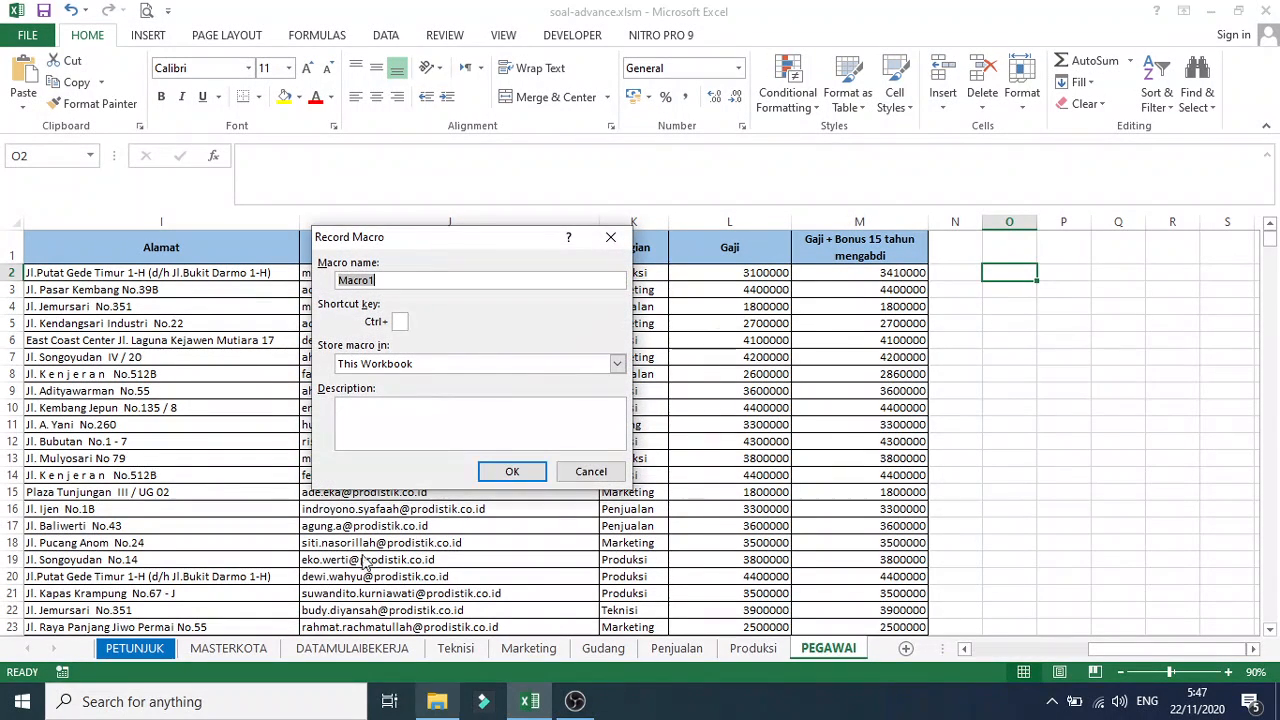
left_click(357, 279)
double_click(357, 279)
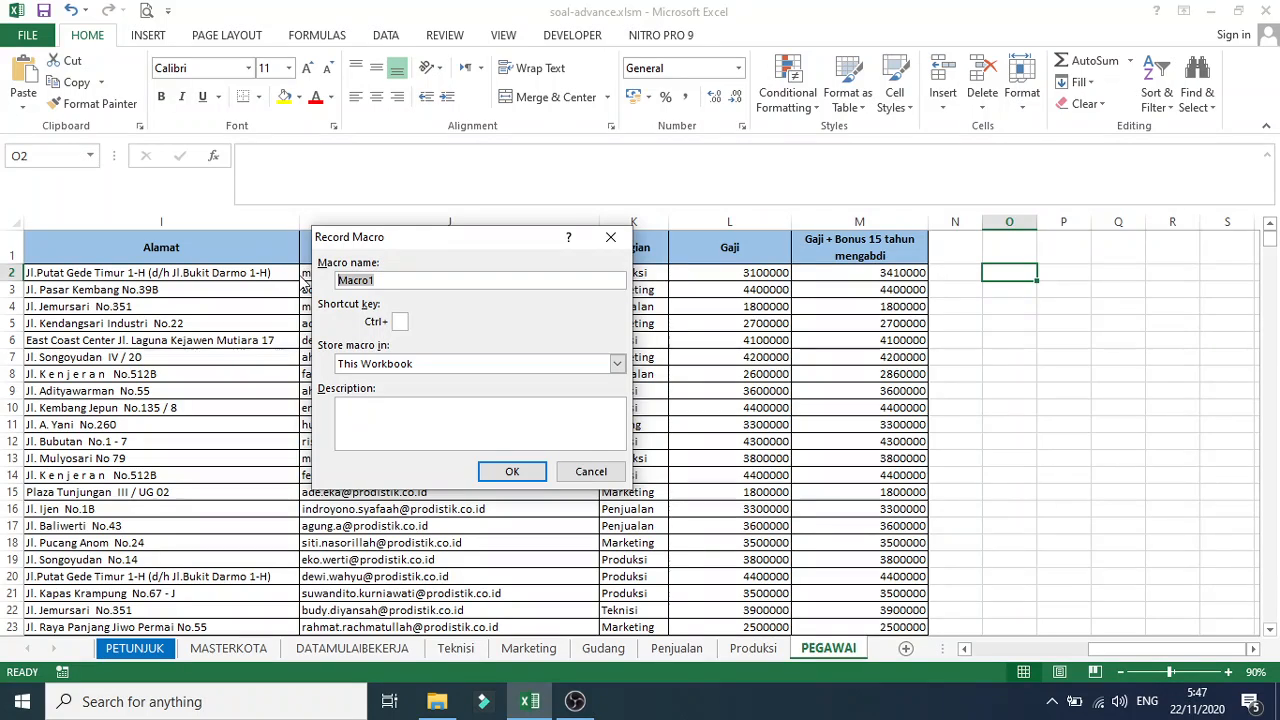
type("PISAH")
left_click(398, 322)
key("shift+m")
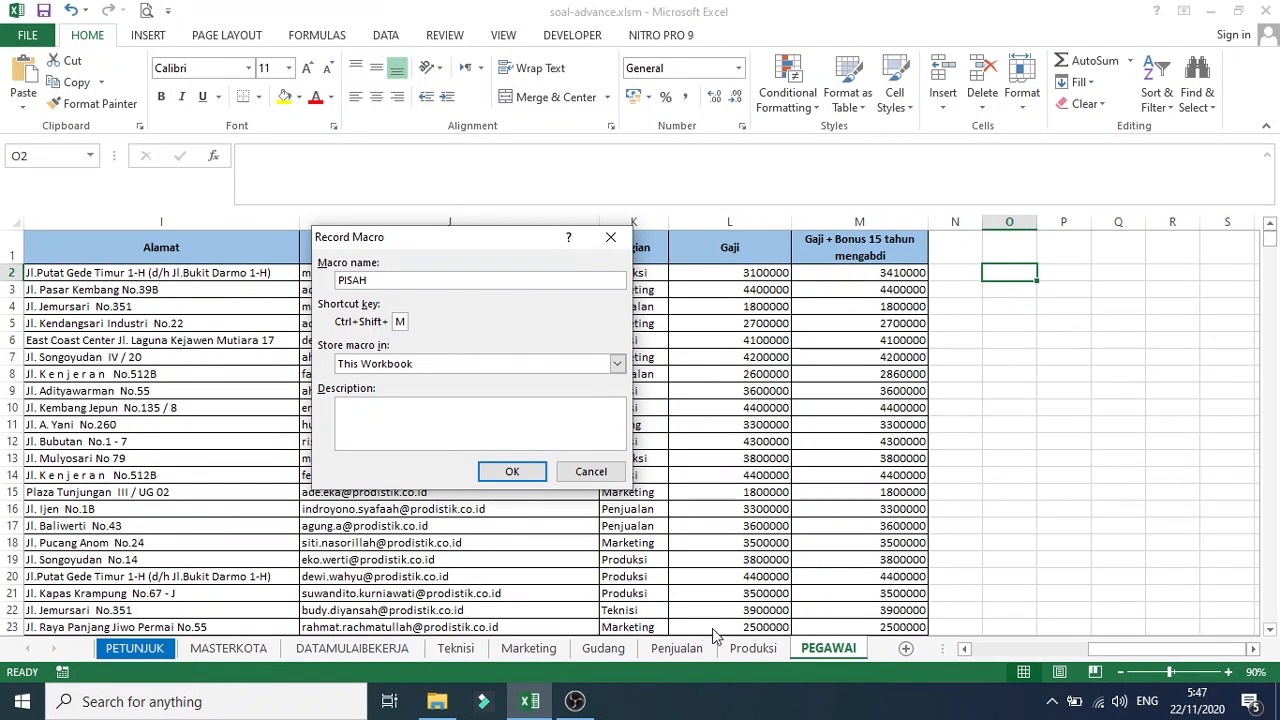
left_click(512, 472)
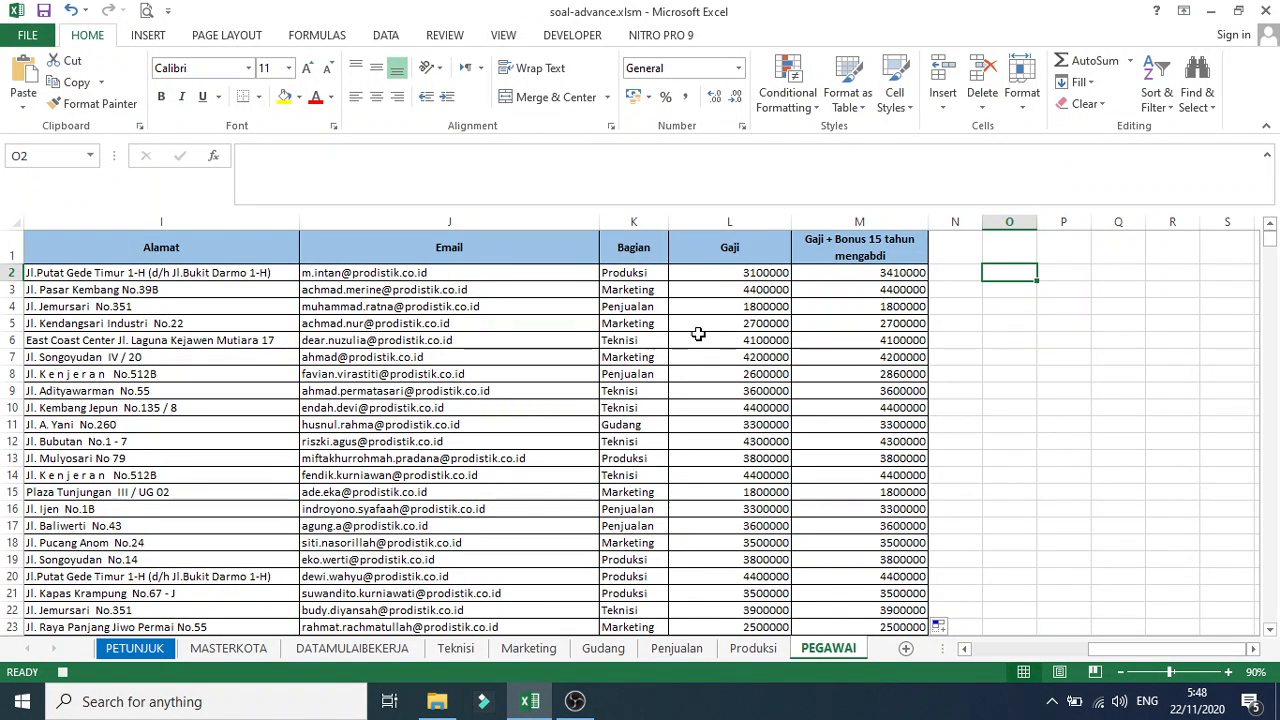
Convert the PEGAWAI data range $A$1:$M$1765 into a table with headers
left_click(570, 342)
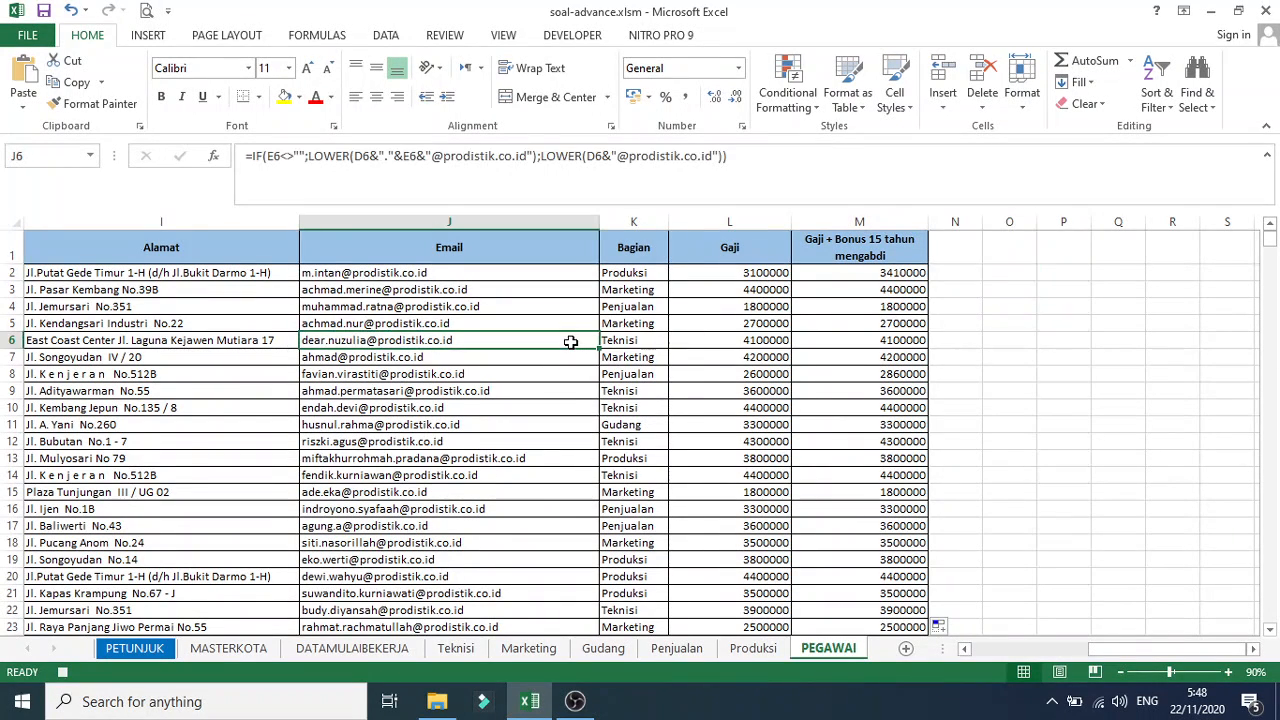
key("ctrl+t")
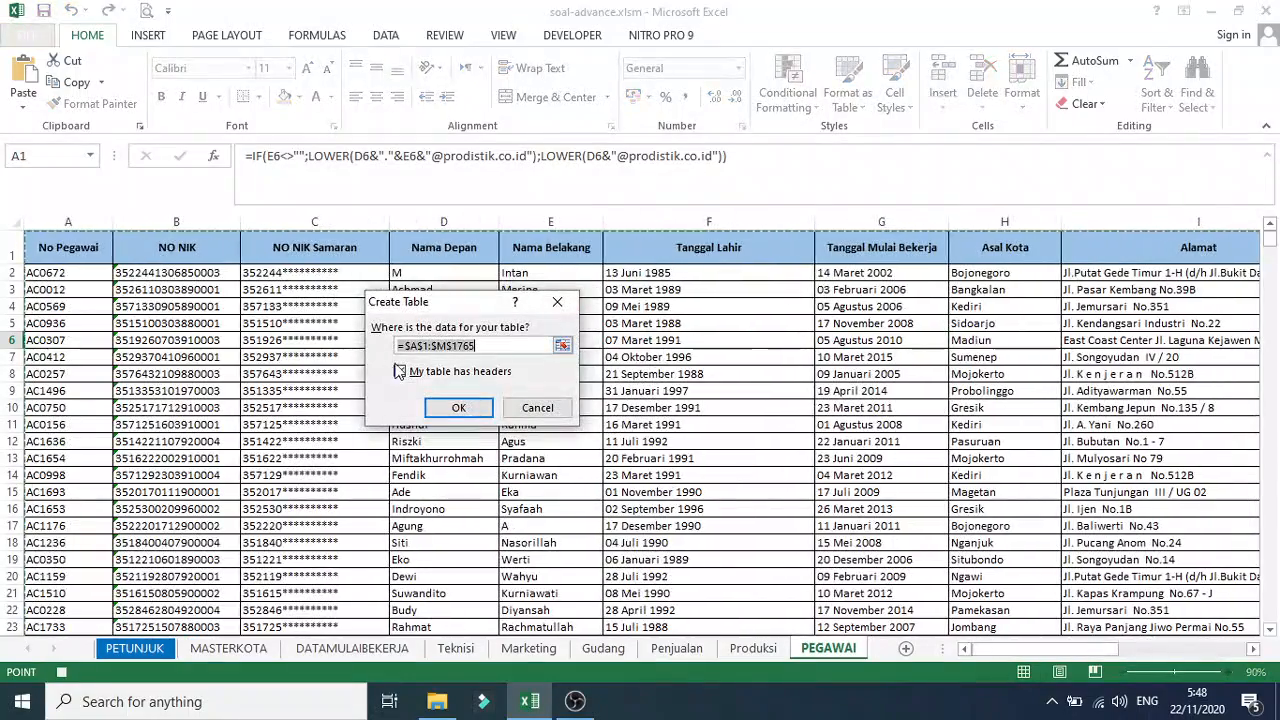
left_click(458, 407)
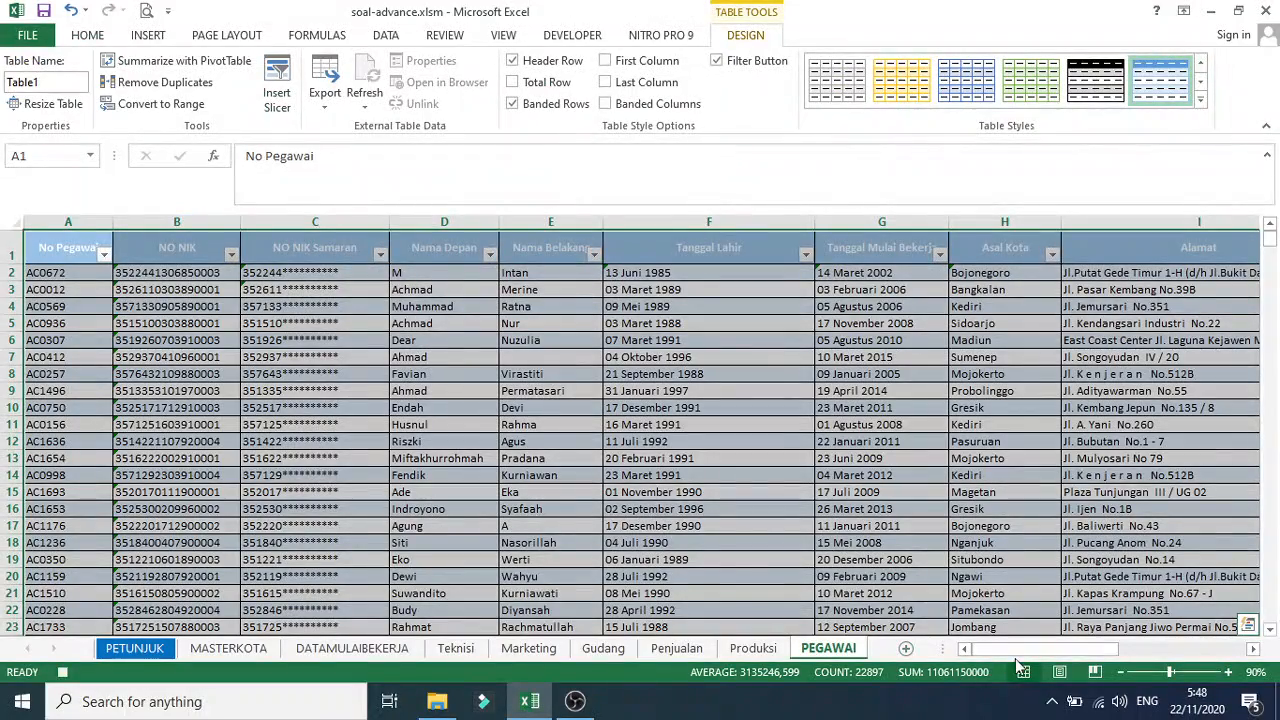
Filter the table's Bagian column to show only Teknisi
left_click_drag(1015, 655, 1165, 658)
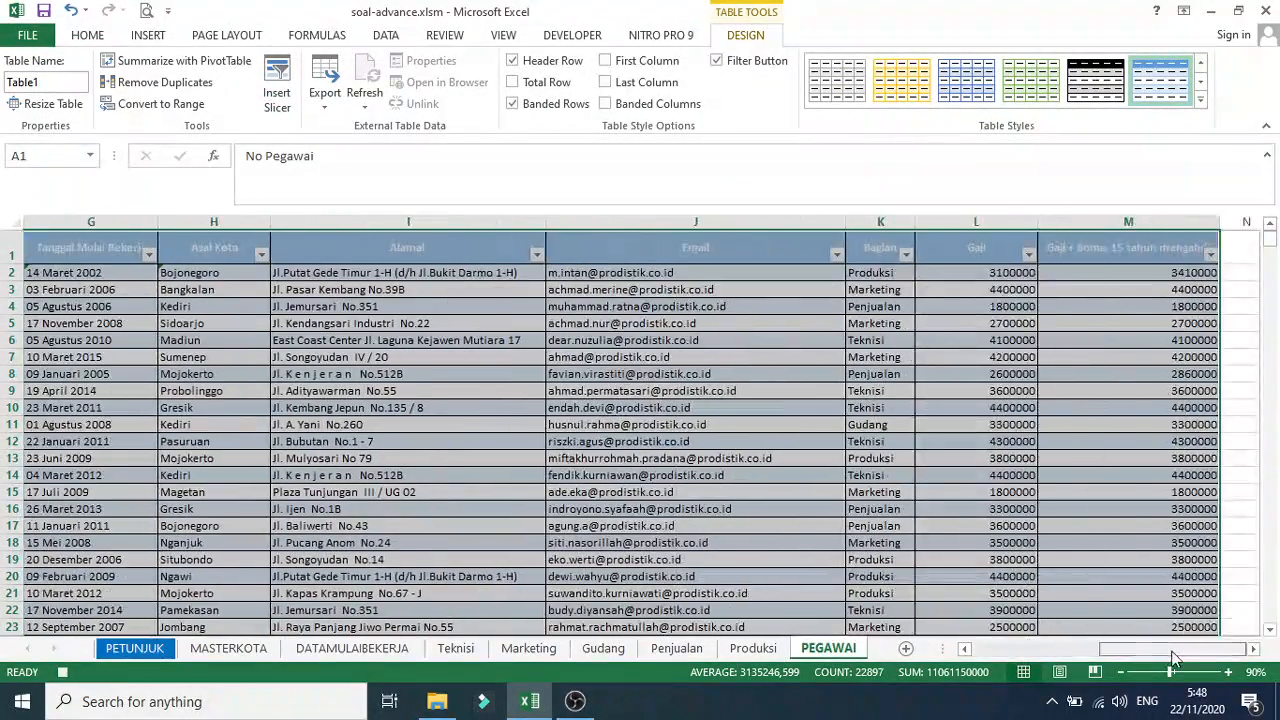
left_click(906, 254)
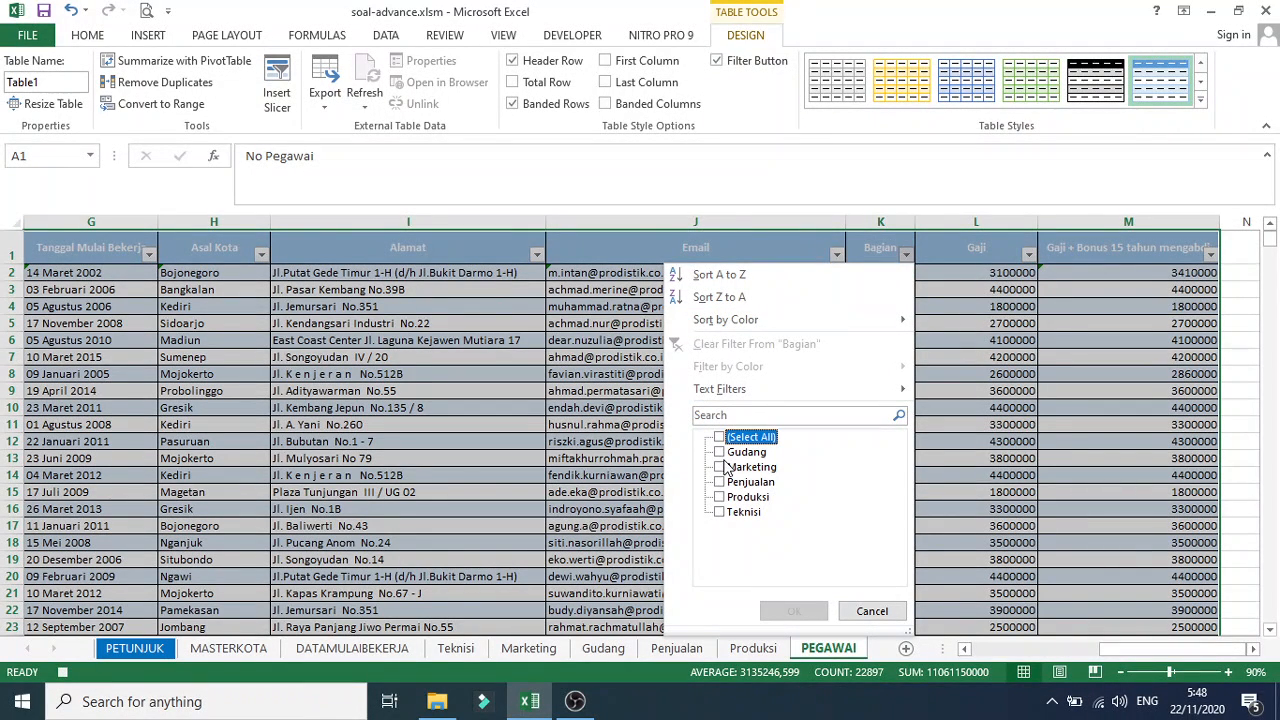
left_click(719, 512)
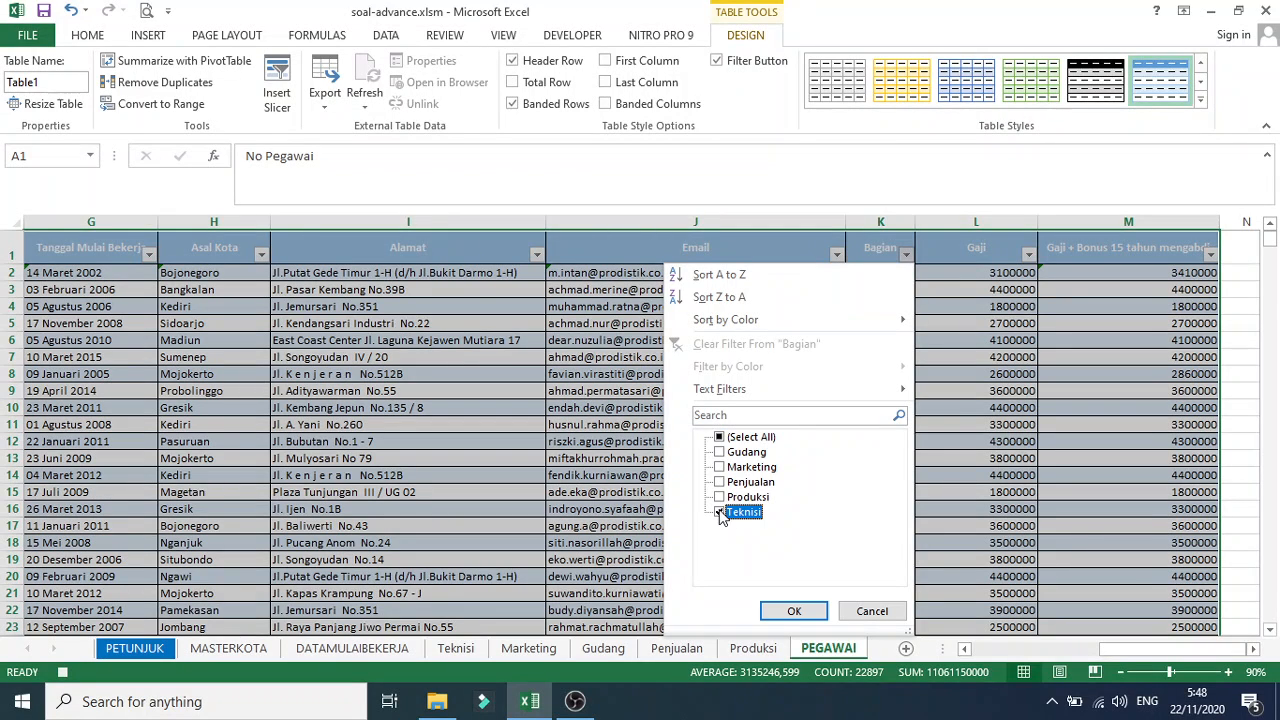
left_click(795, 611)
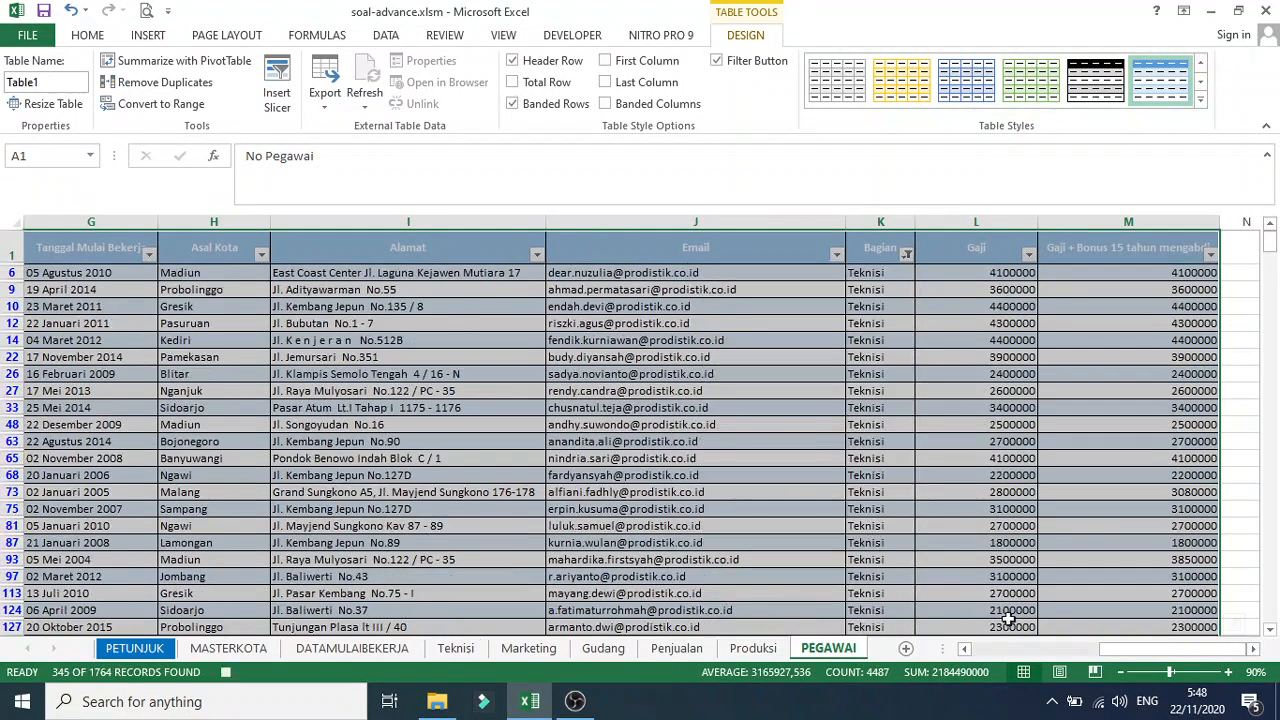
Copy all filtered Teknisi rows from No Pegawai through the Gaji + Bonus column, without the header row
left_click_drag(1121, 650, 990, 650)
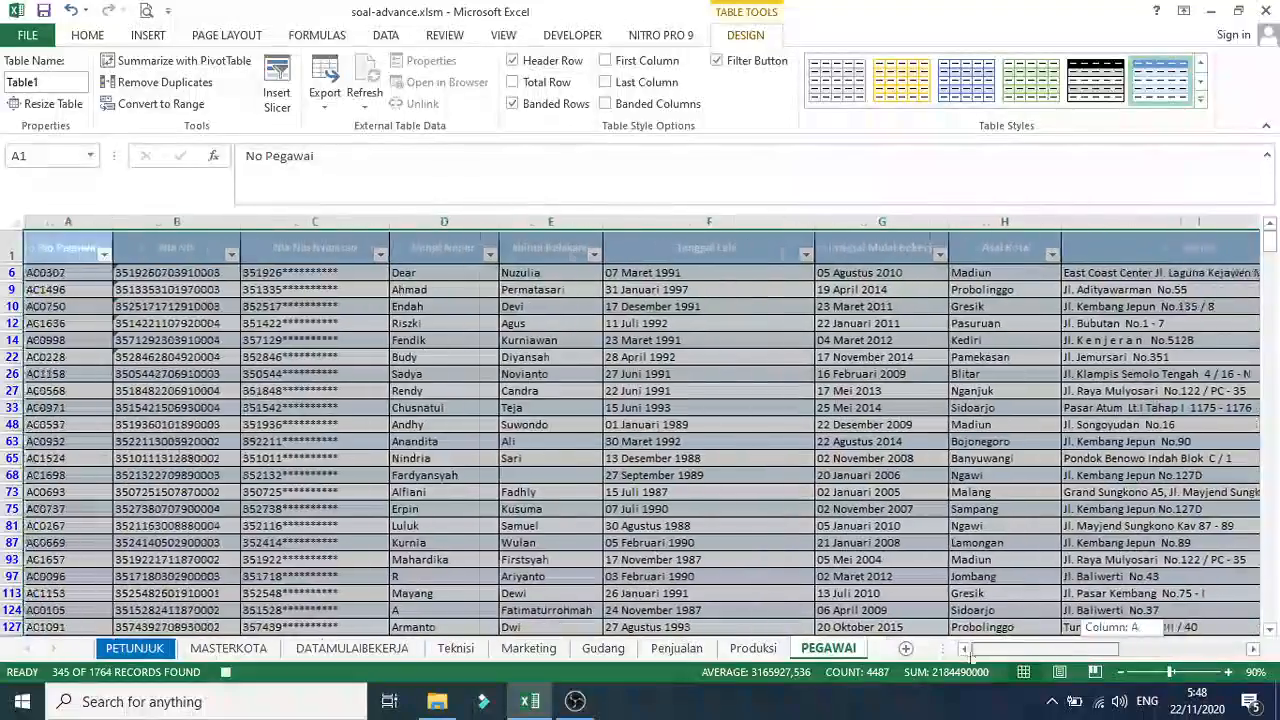
left_click_drag(60, 275, 1070, 590)
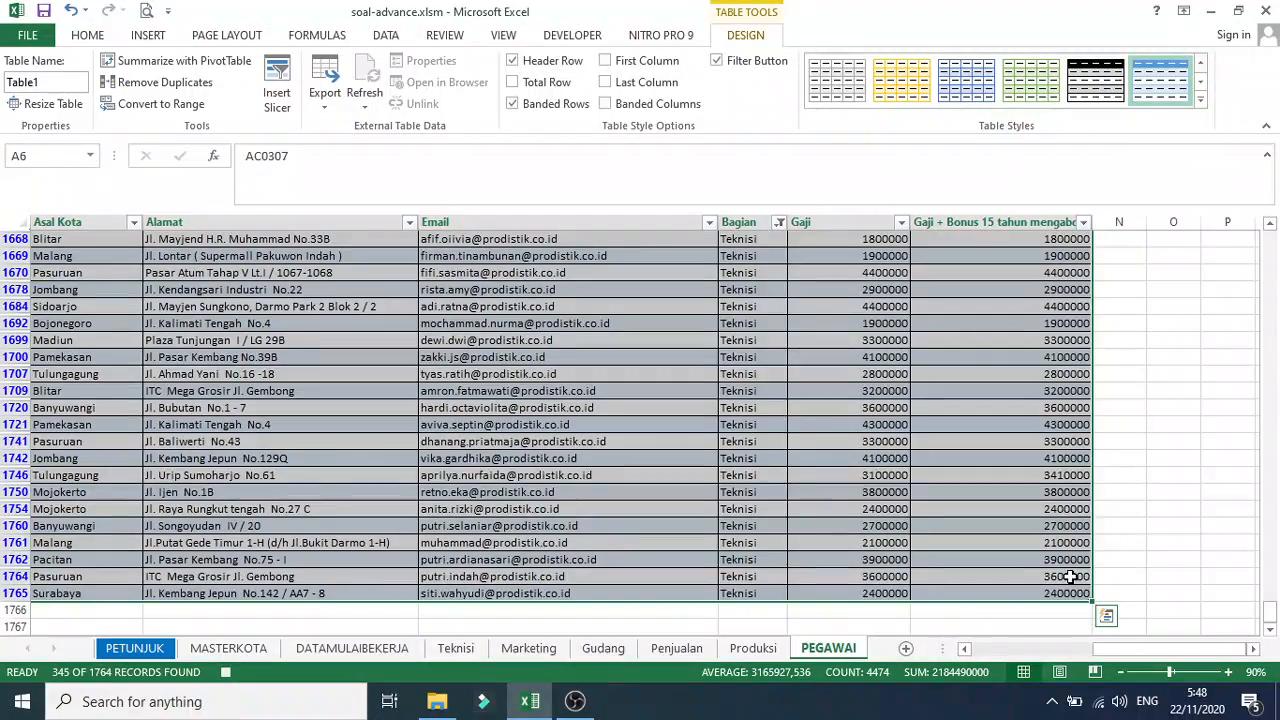
key("ctrl+c")
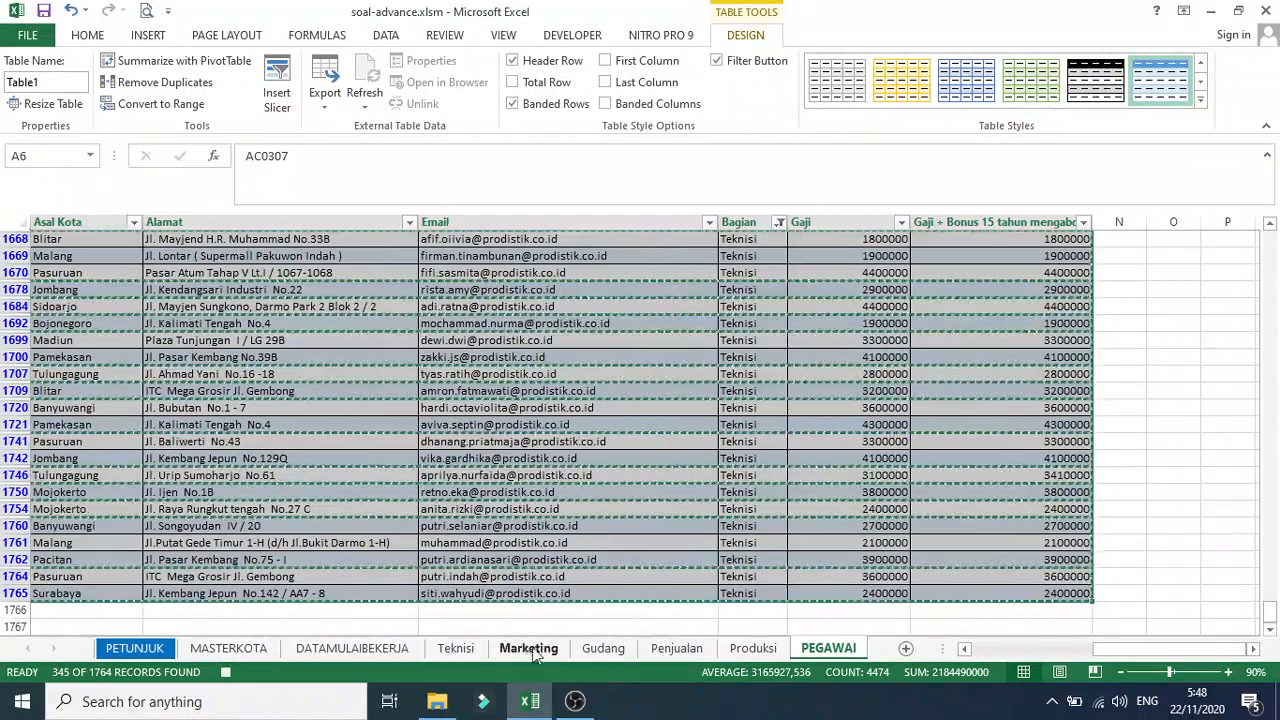
Paste the copied rows as values only into the Teknisi sheet, starting at cell A2
left_click(466, 650)
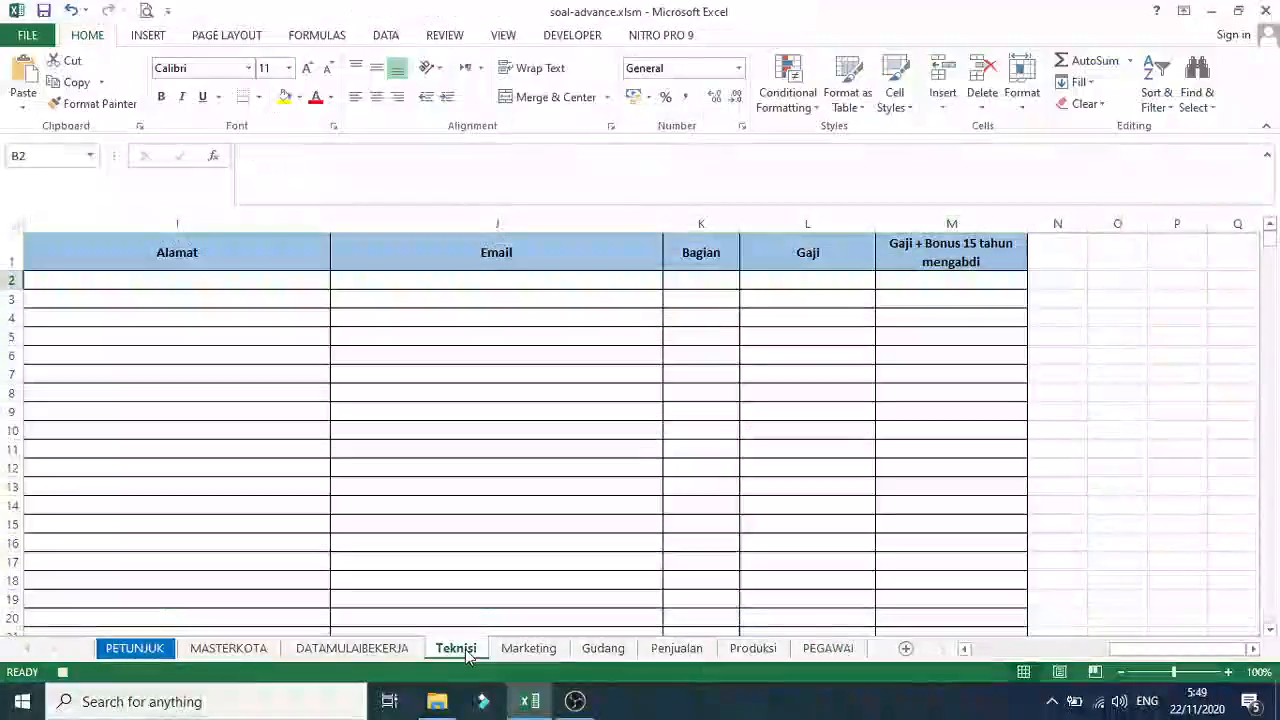
left_click_drag(1138, 658, 988, 657)
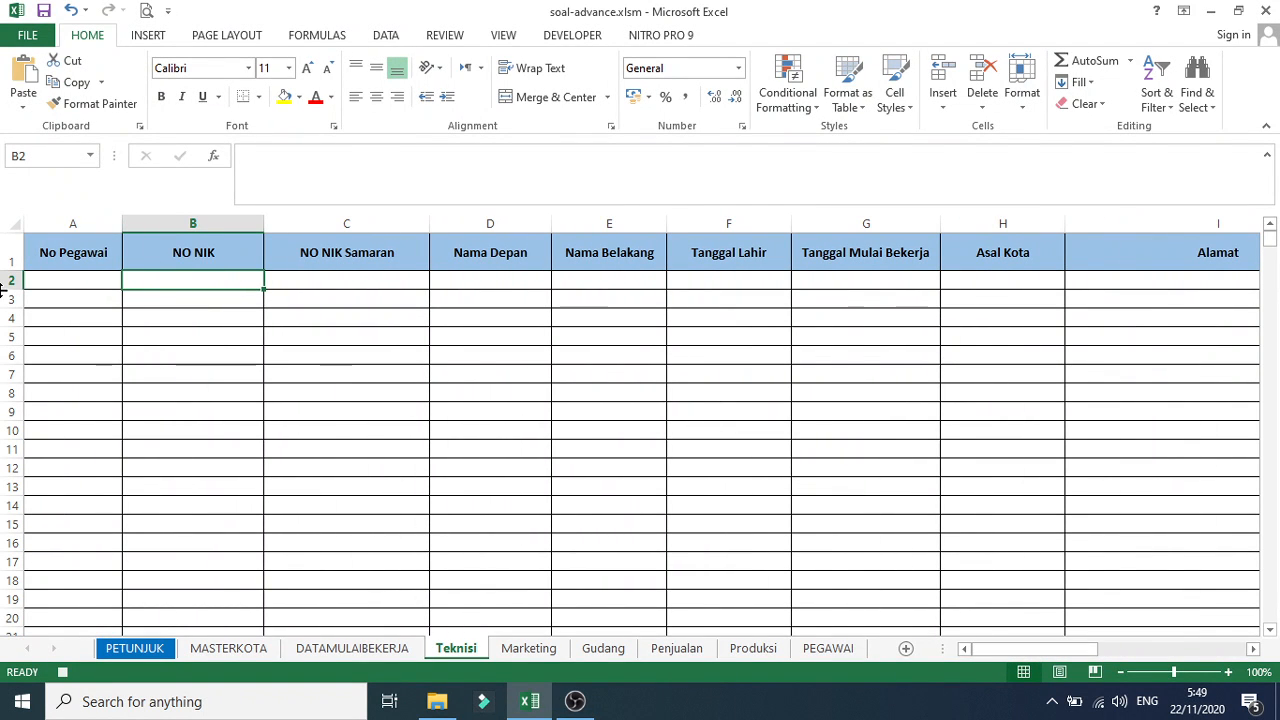
left_click(55, 282)
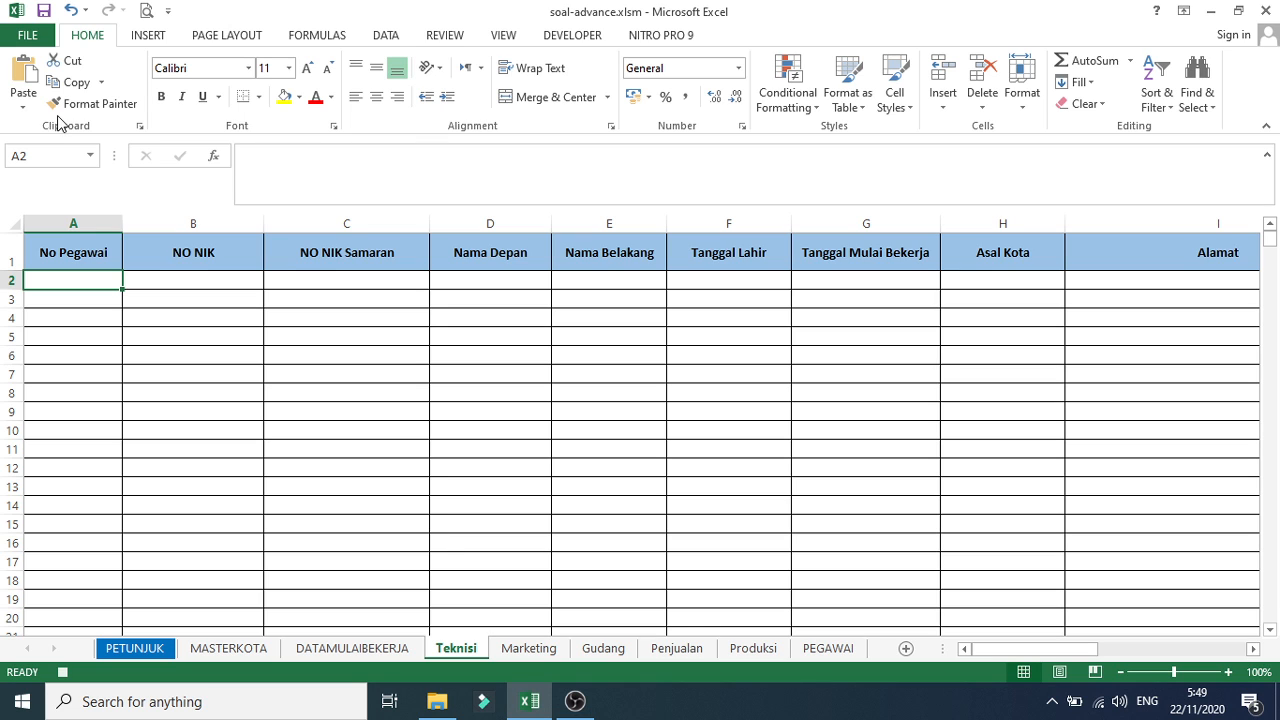
left_click(27, 106)
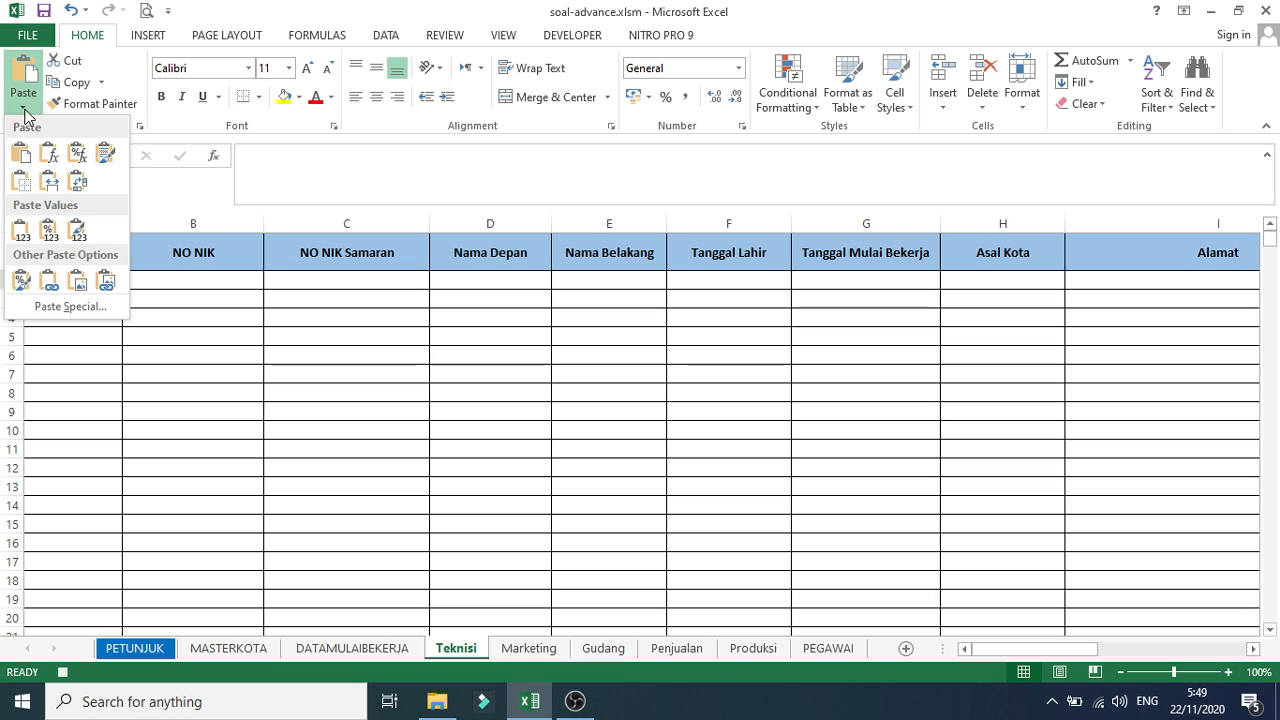
left_click(22, 230)
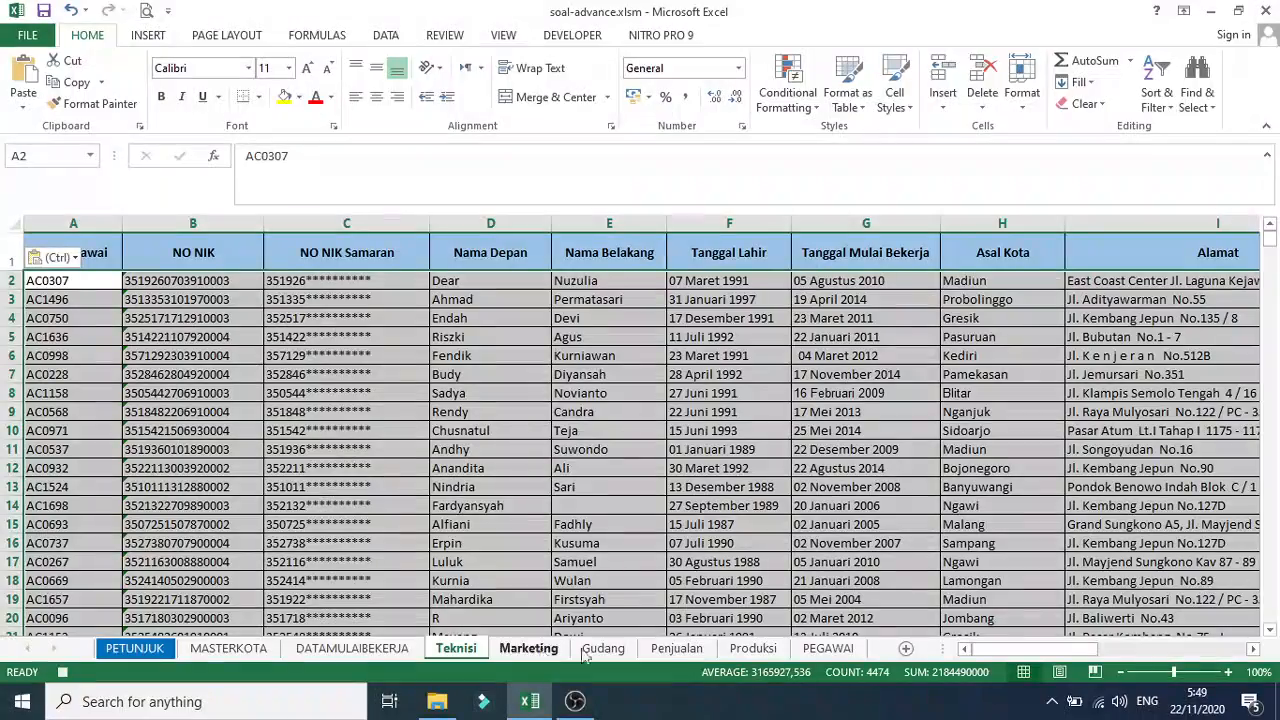
Change the Bagian filter in the PEGAWAI table to show only Marketing, and return to the table's first column
left_click(826, 649)
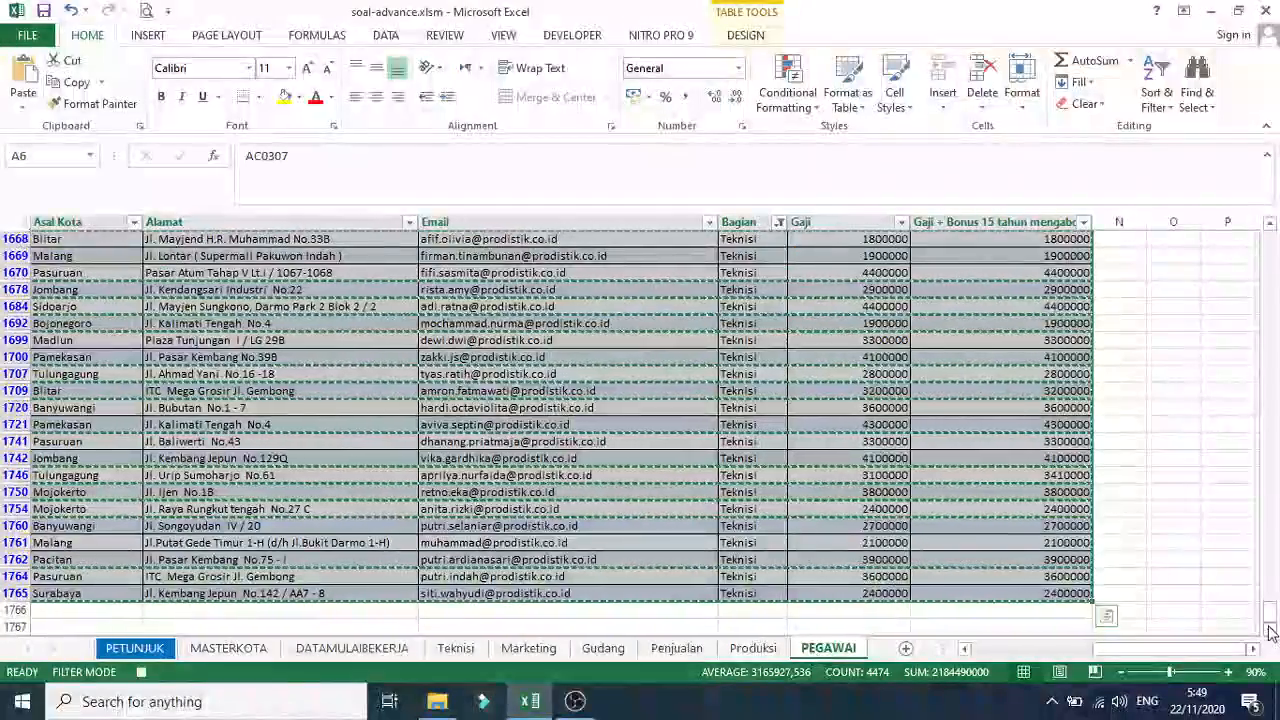
left_click_drag(1269, 612, 1273, 232)
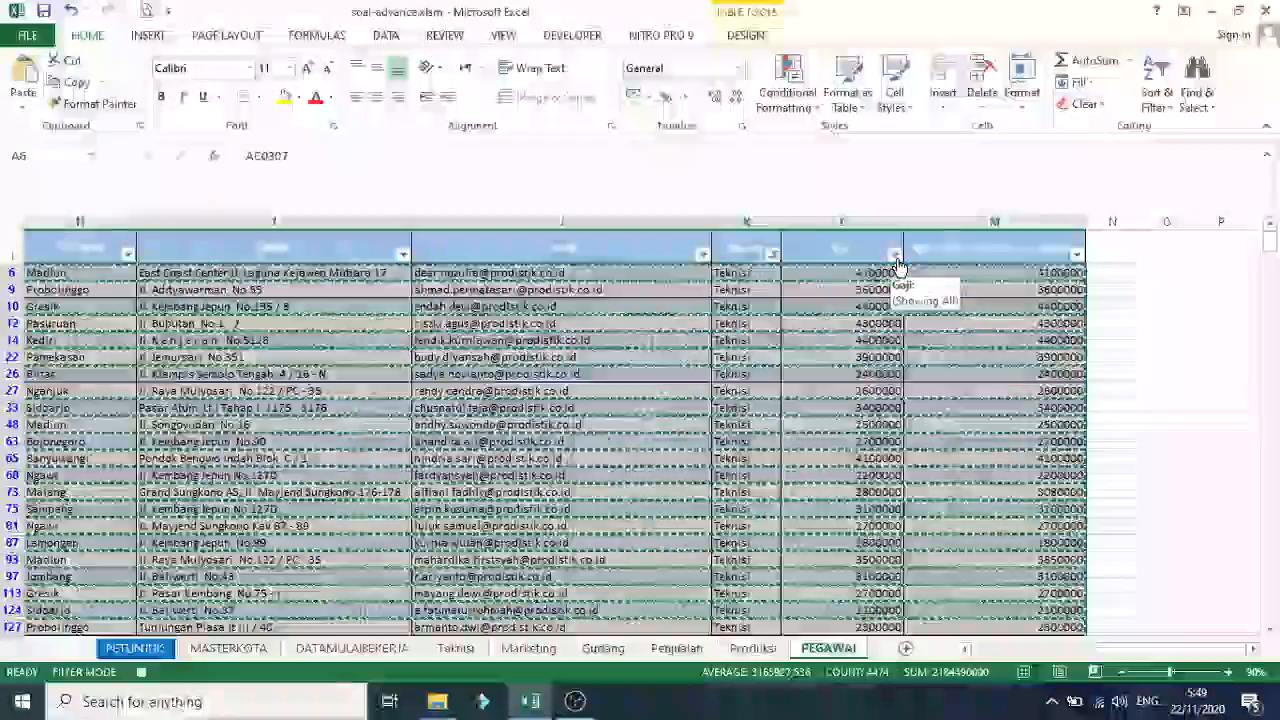
left_click(894, 255)
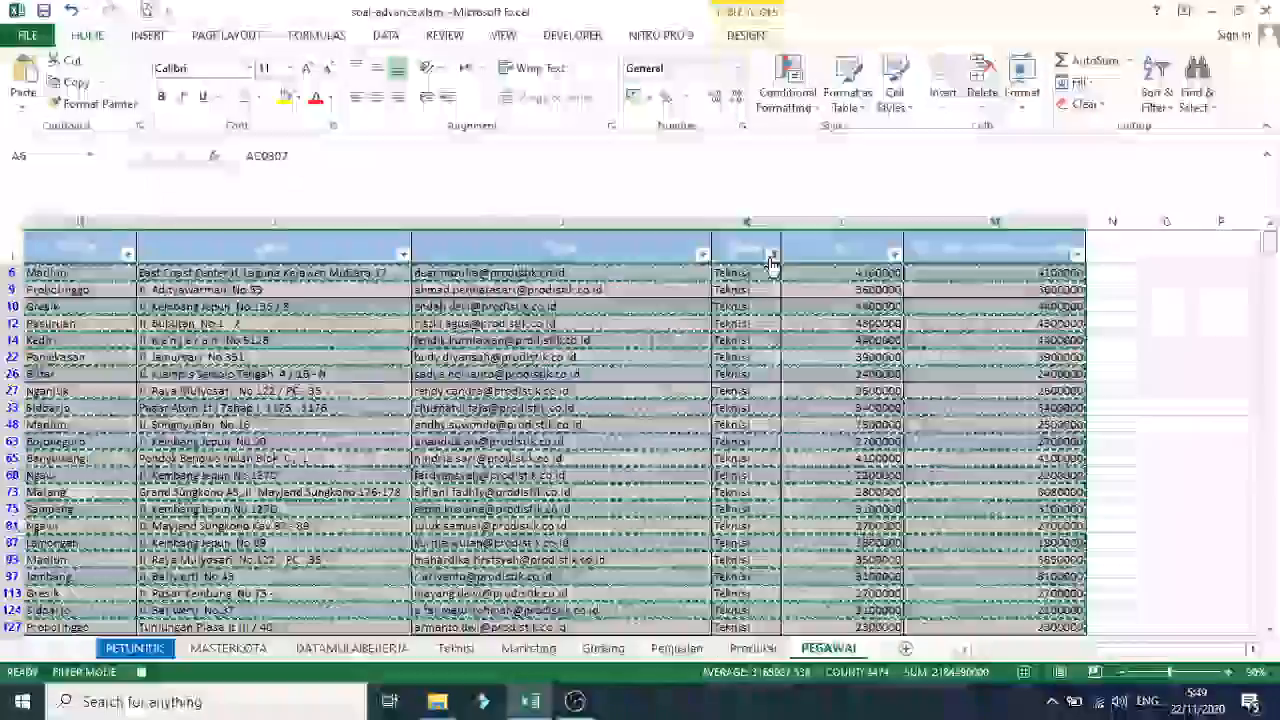
left_click(772, 256)
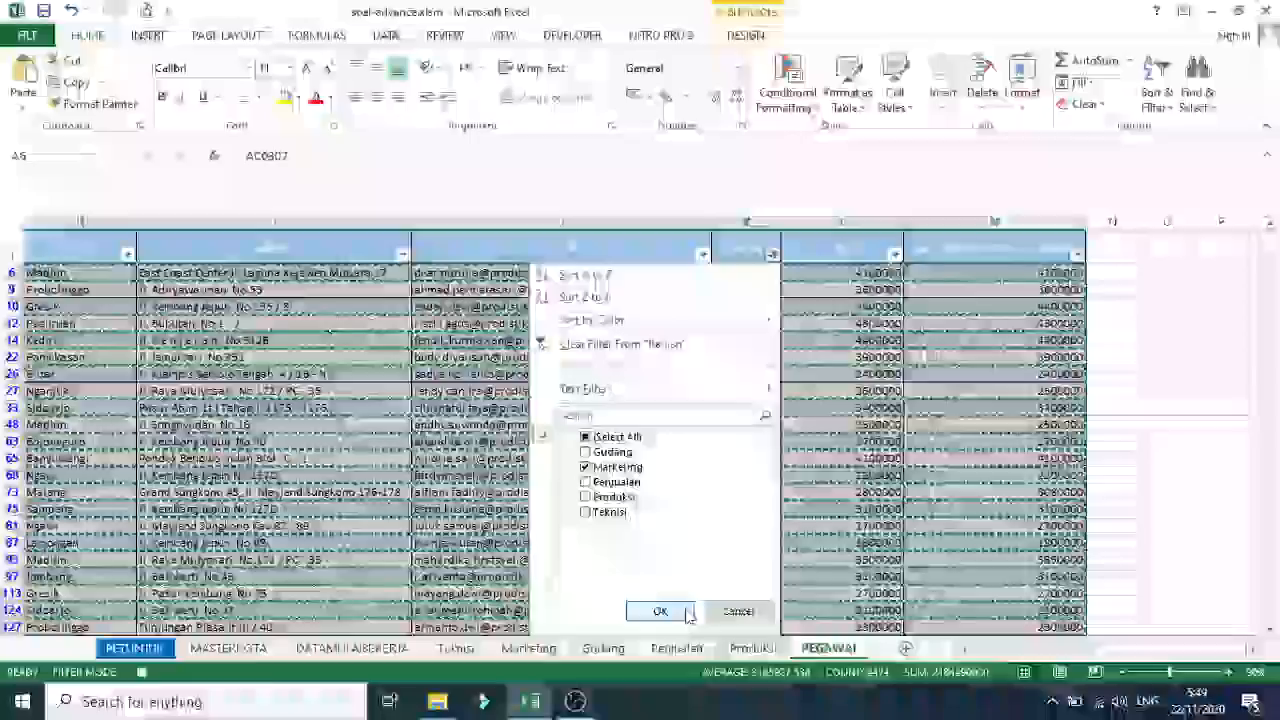
left_click(686, 612)
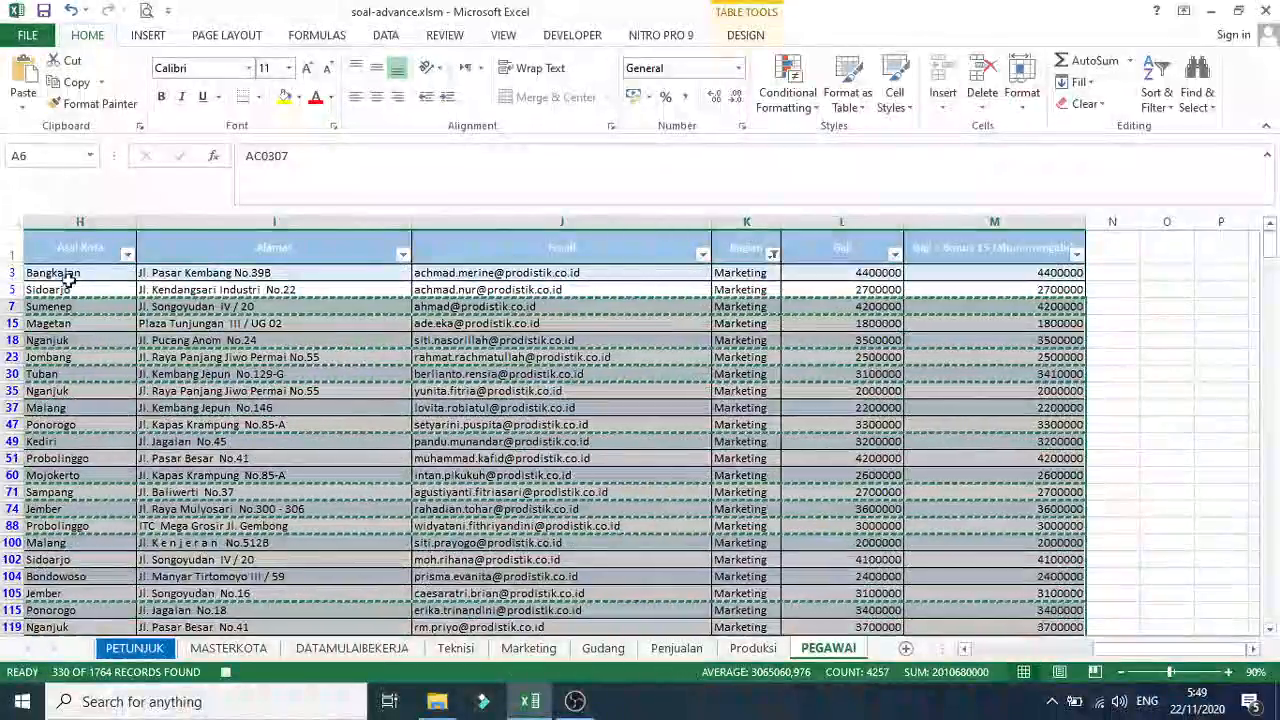
left_click_drag(1104, 655, 836, 651)
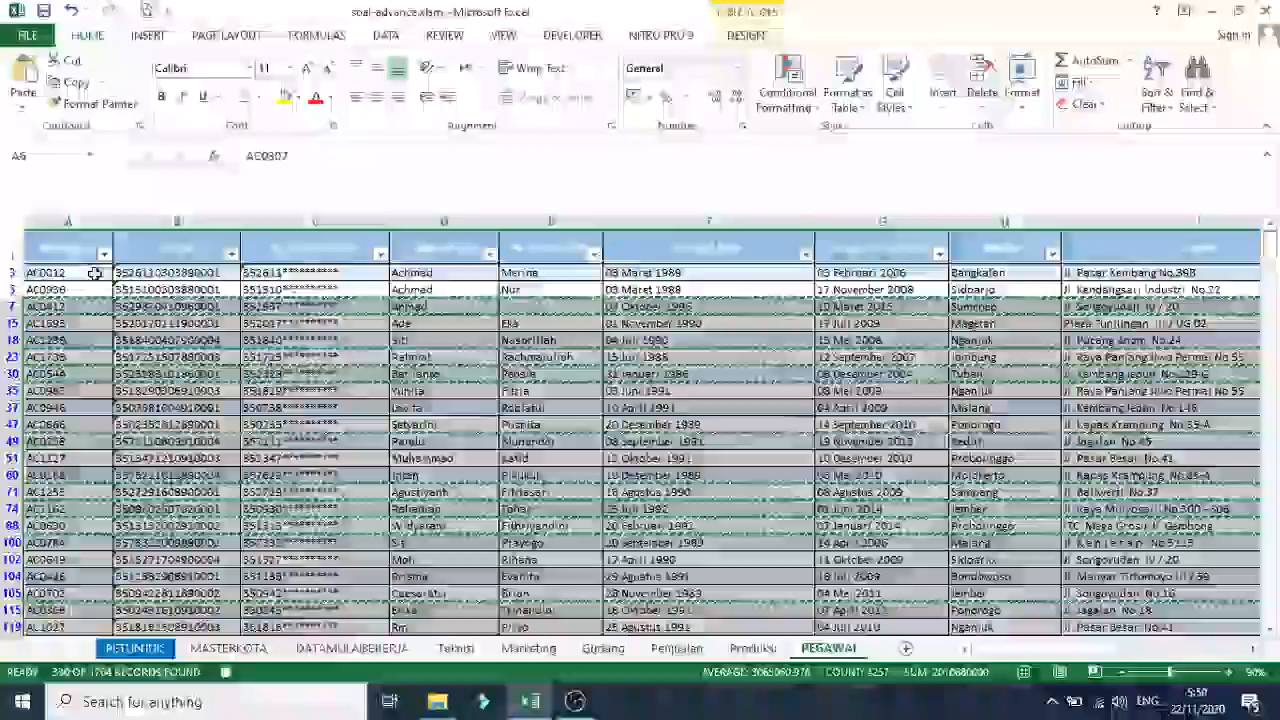
Copy all filtered Marketing rows from No Pegawai through Gaji + Bonus and paste them as values into the Marketing sheet at A2
left_click_drag(94, 272, 1197, 576)
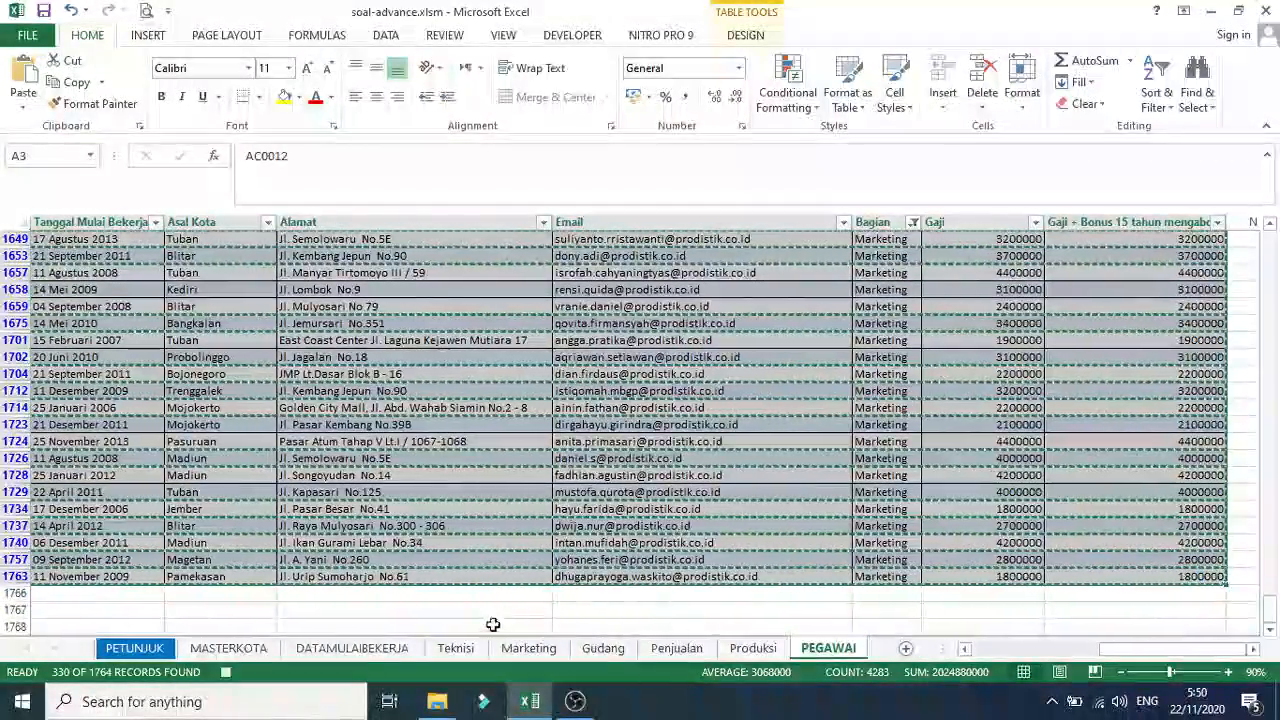
left_click(528, 648)
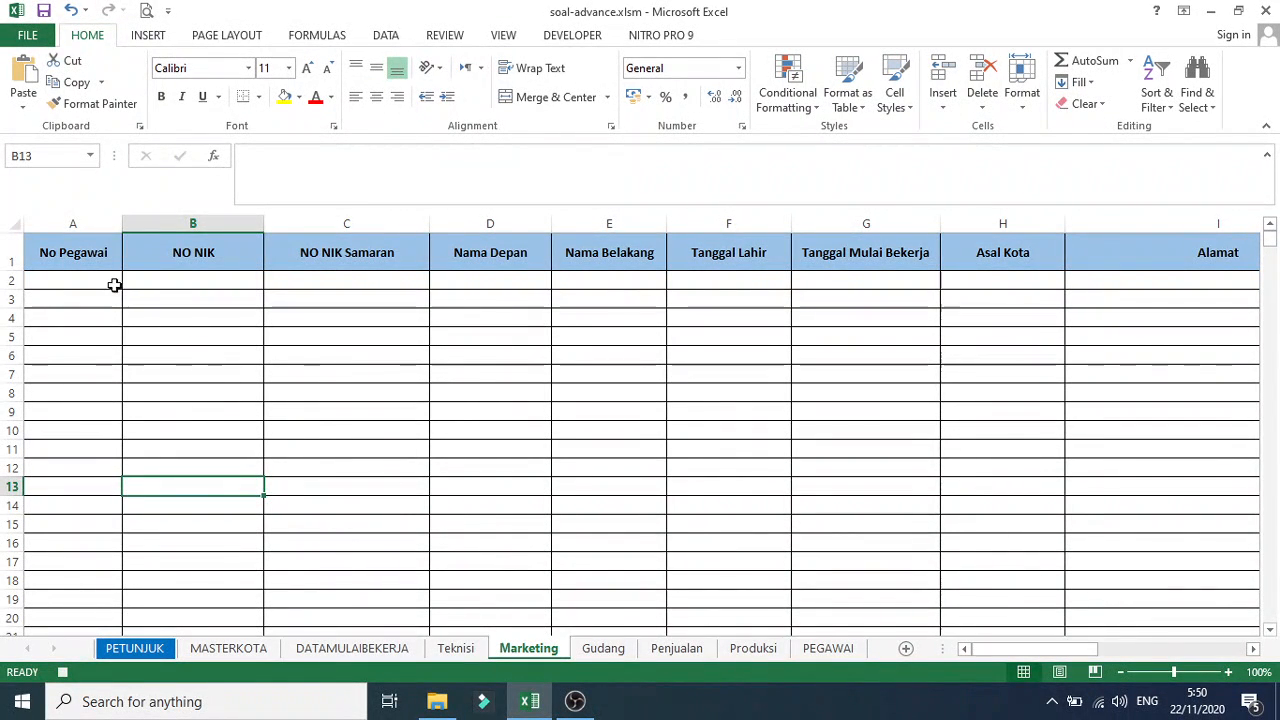
left_click(23, 104)
left_click(20, 232)
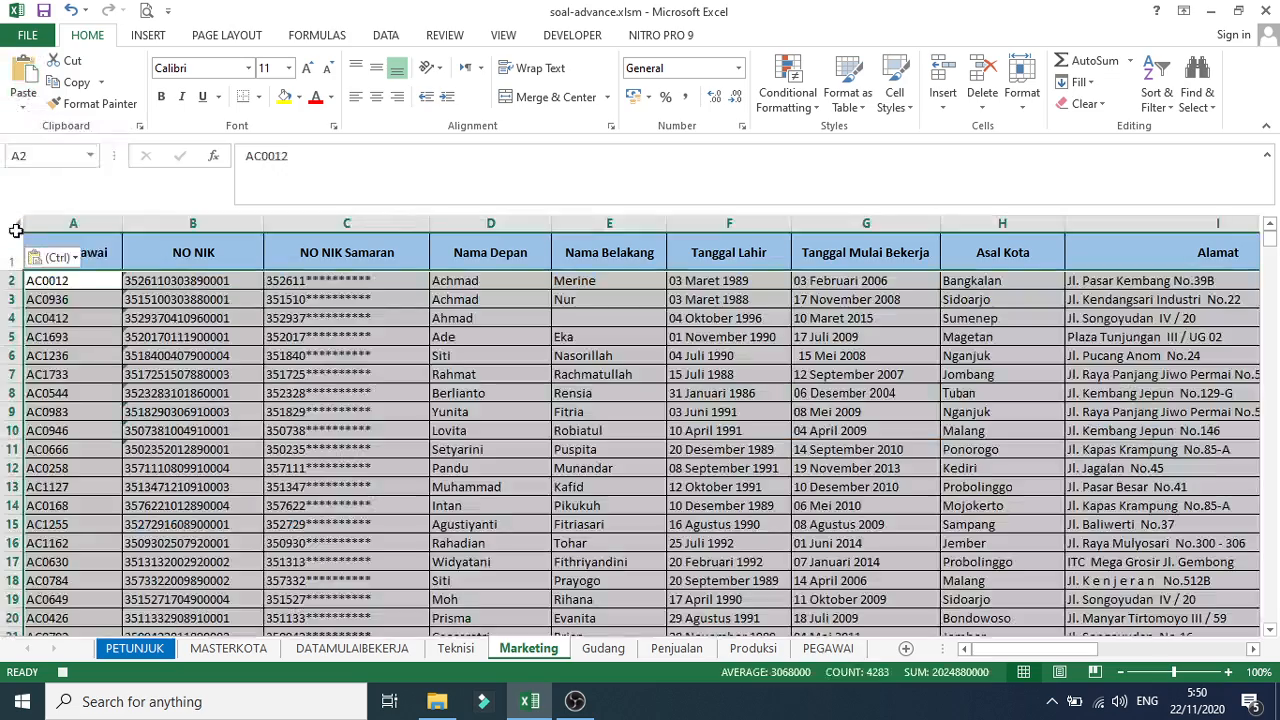
mouse_move(1012, 658)
left_mouse_down()
mouse_move(1147, 658)
mouse_move(1002, 652)
left_mouse_up()
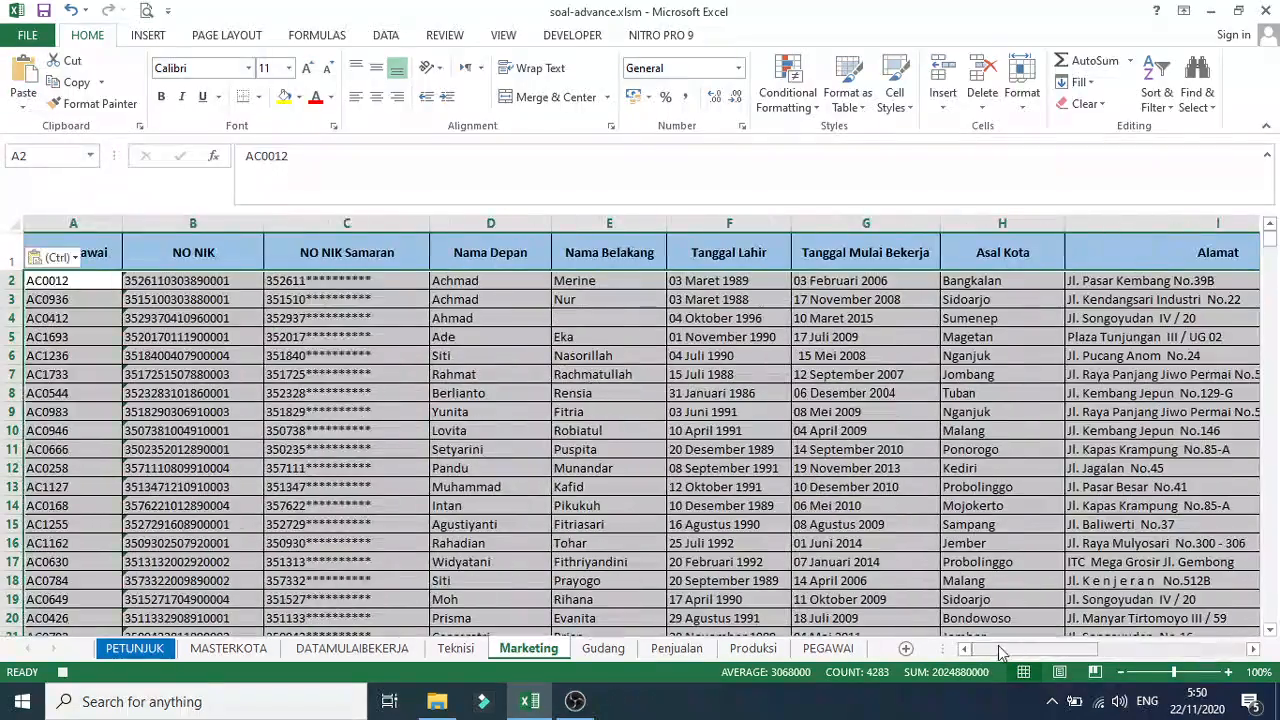
Change the Bagian filter in the PEGAWAI table to show only Gudang
left_click(842, 652)
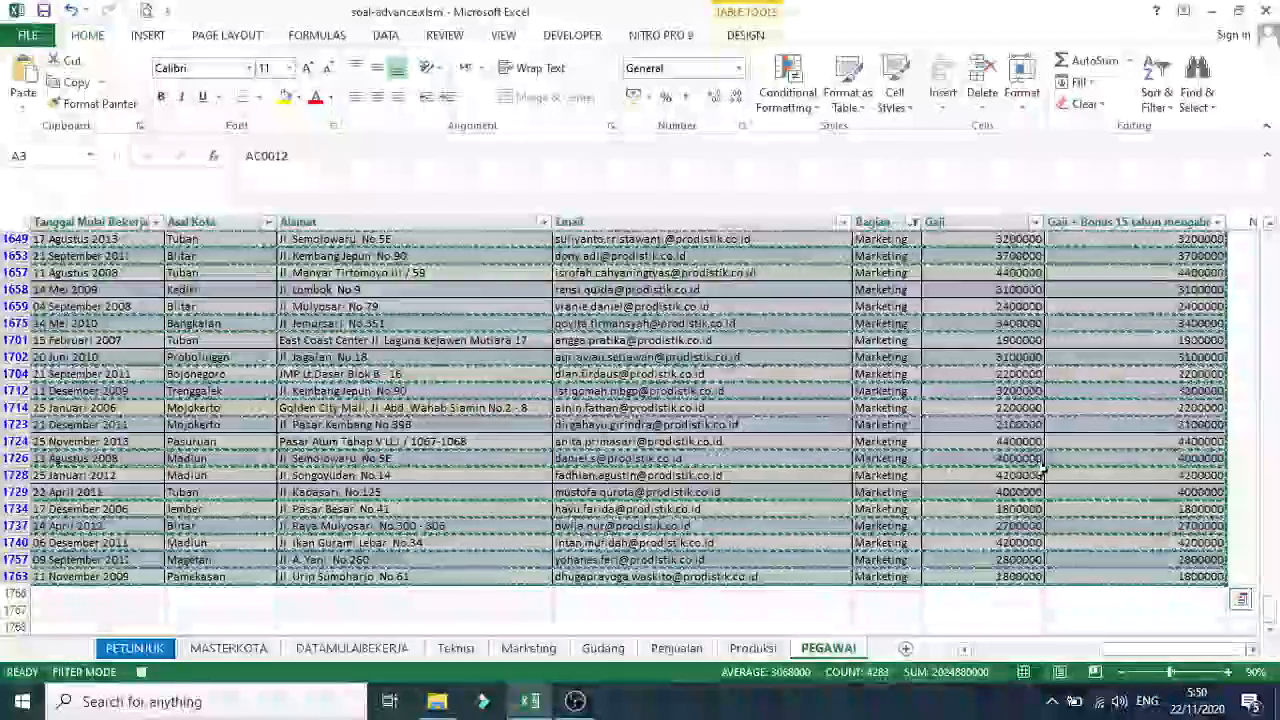
left_click(915, 223)
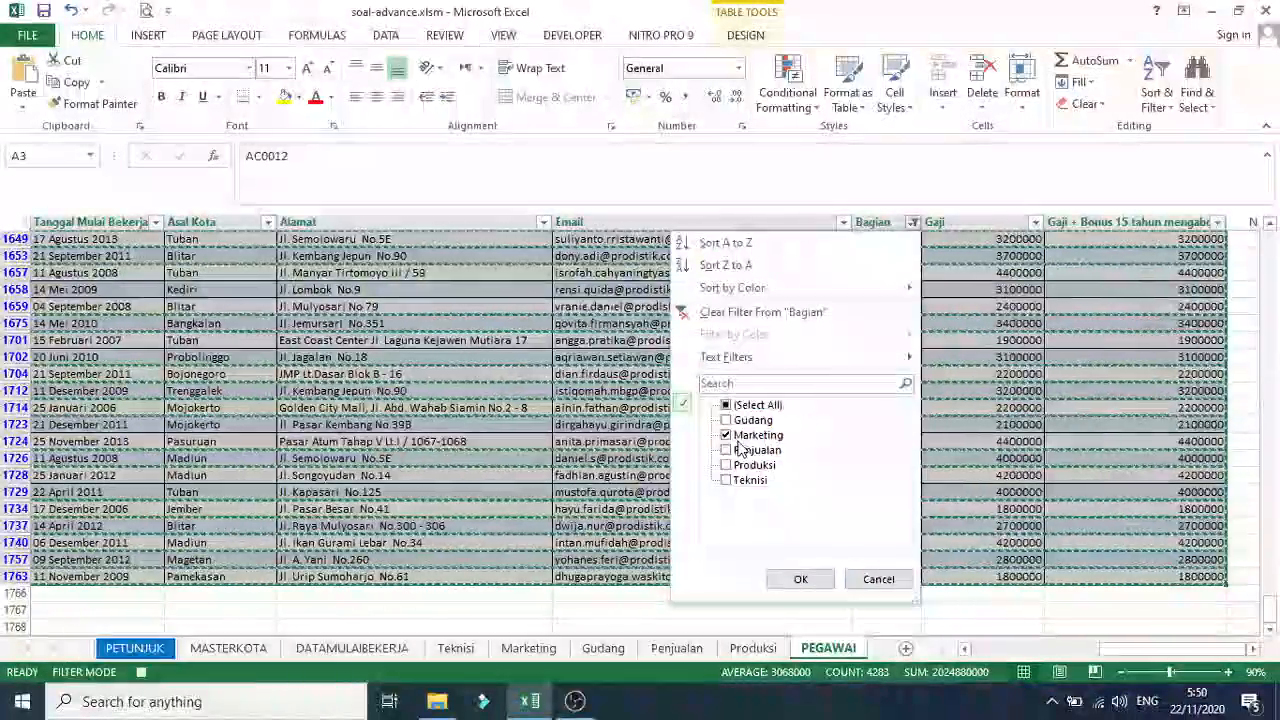
left_click(727, 434)
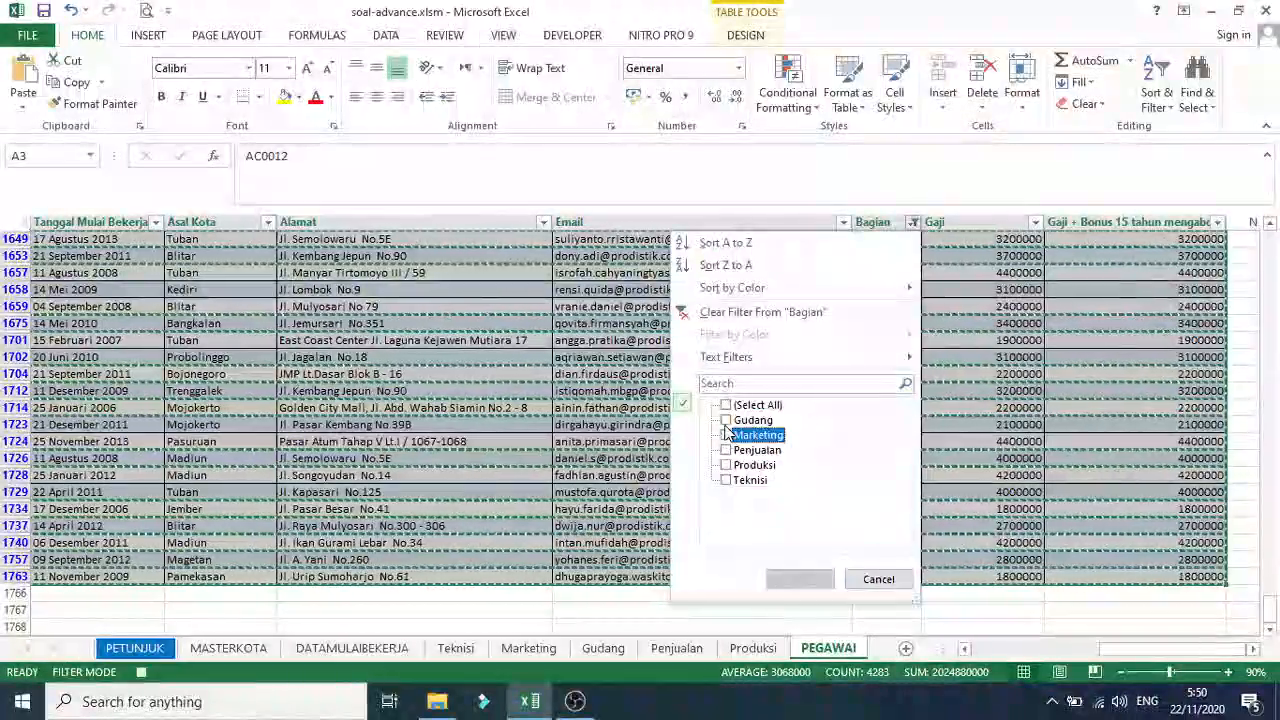
left_click(800, 580)
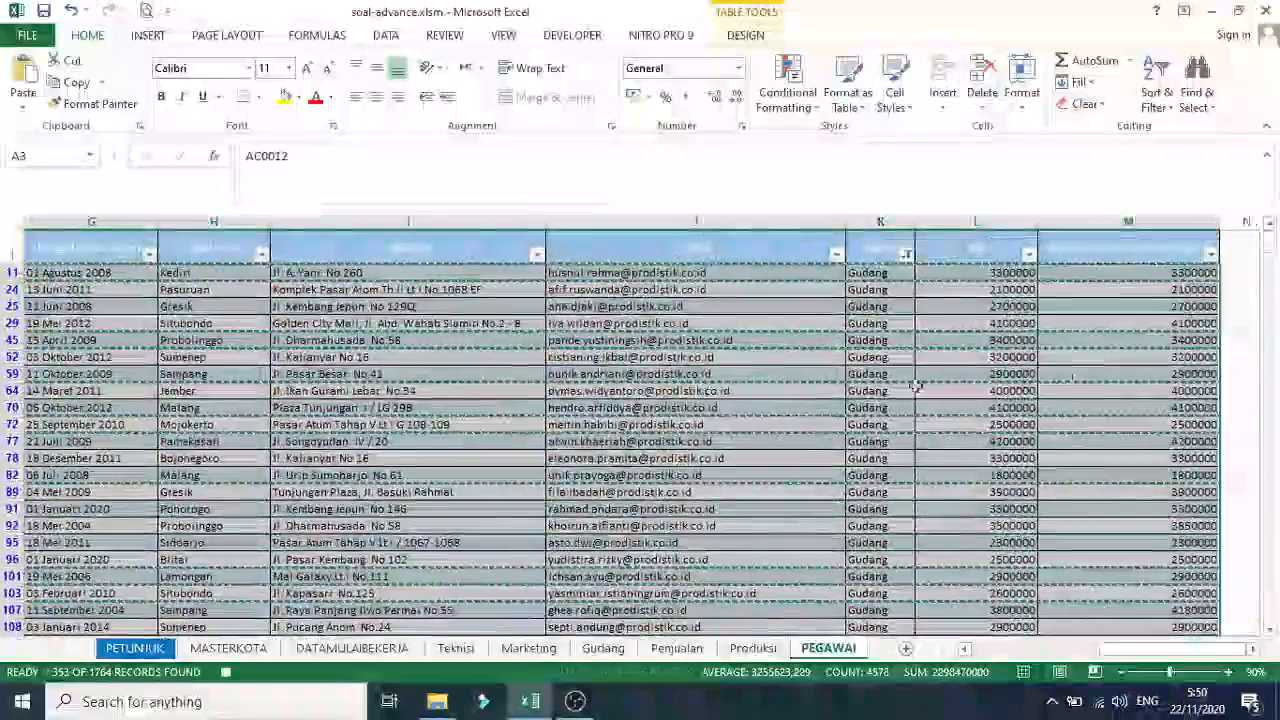
Try copying the Gudang rows from Tanggal Mulai Bekerja through Gaji + Bonus and pasting them as values into the Gudang sheet at A2
left_click(91, 323)
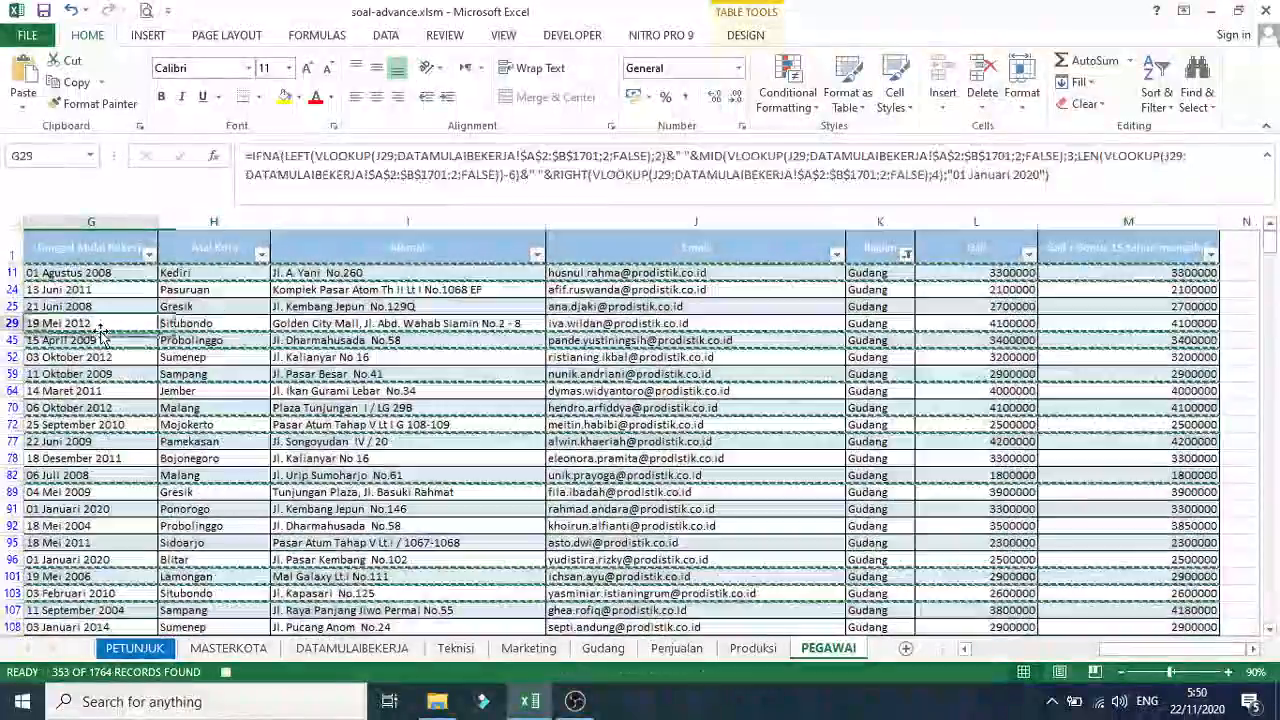
left_click_drag(47, 272, 1195, 580)
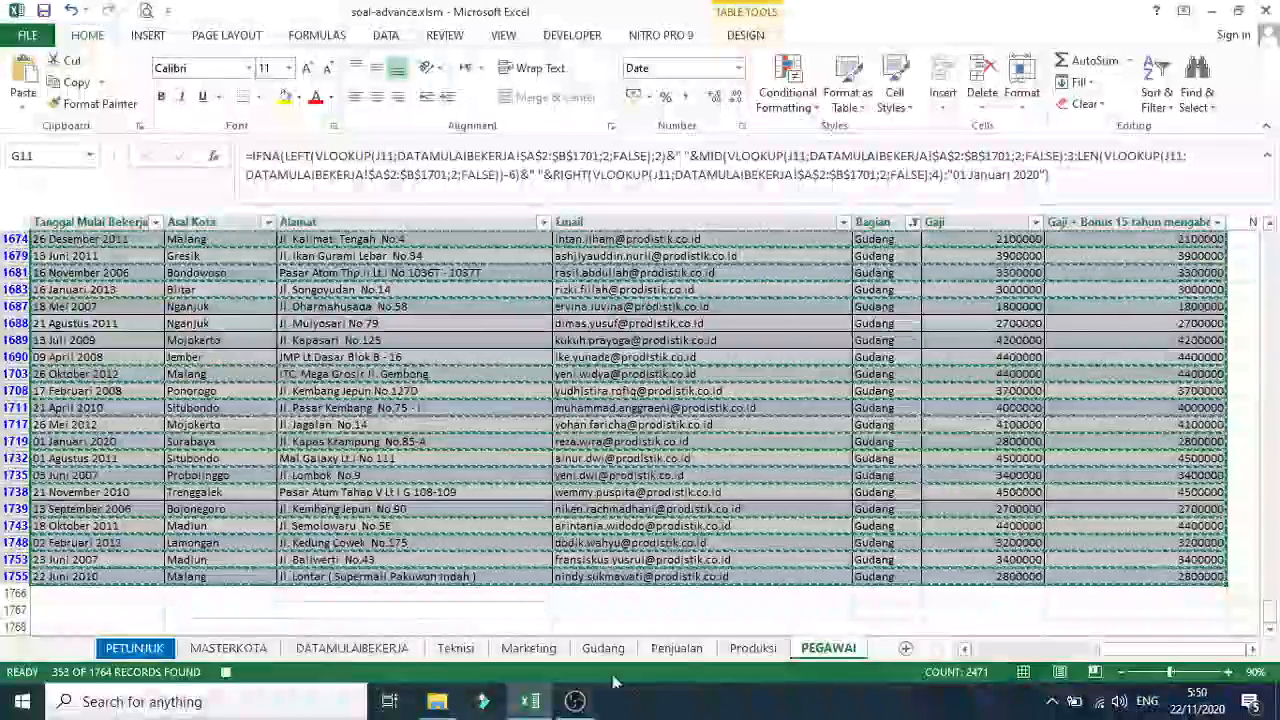
left_click(603, 648)
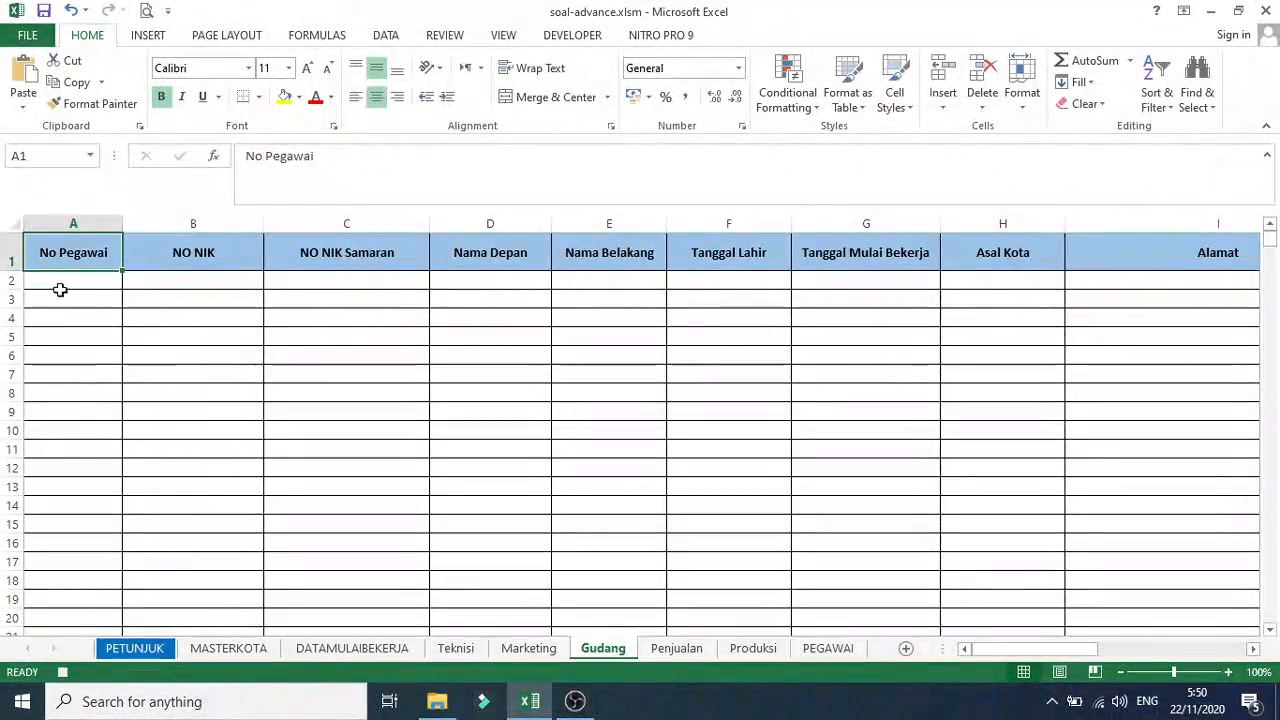
left_click(60, 288)
left_click(24, 107)
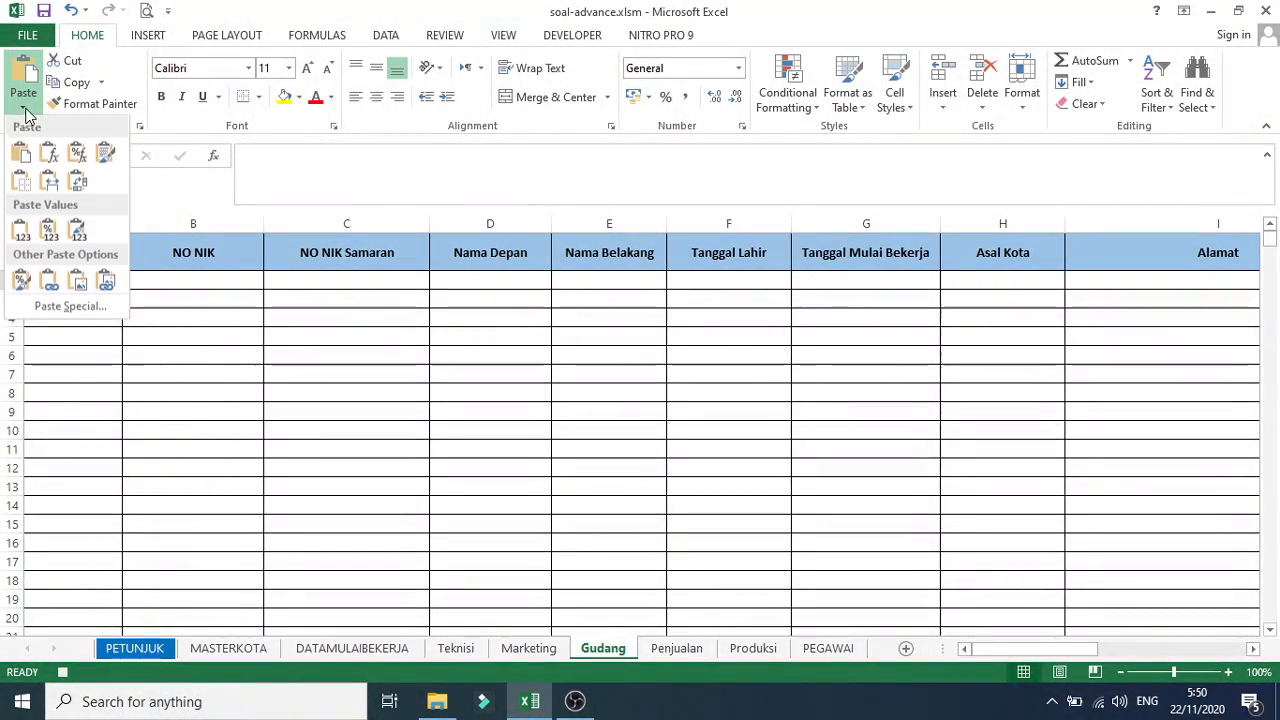
left_click(18, 232)
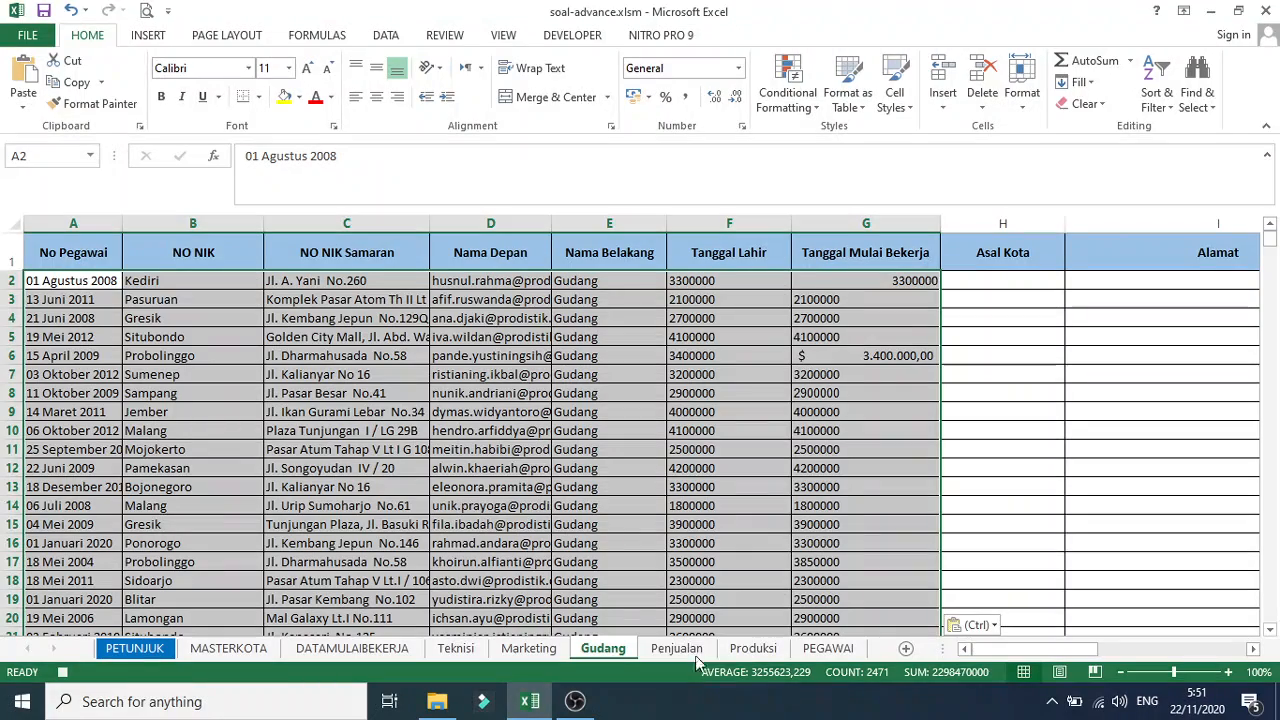
left_click_drag(1020, 651, 990, 656)
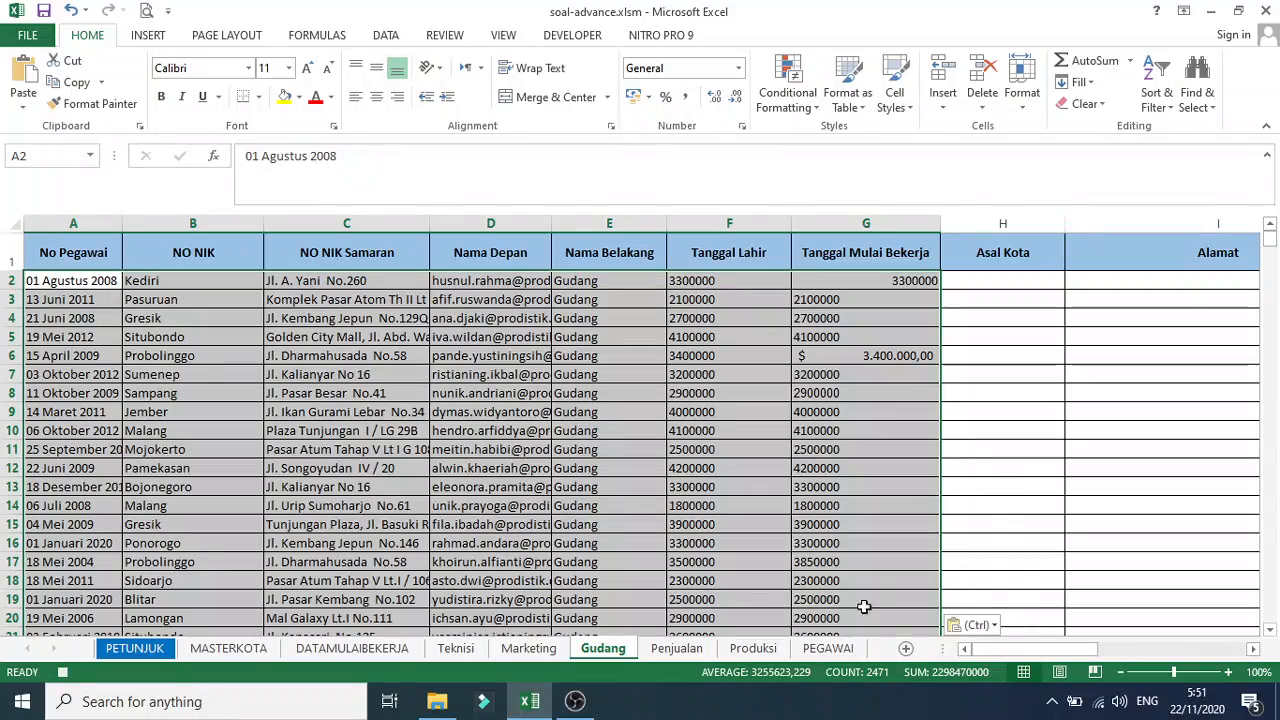
key("ctrl")
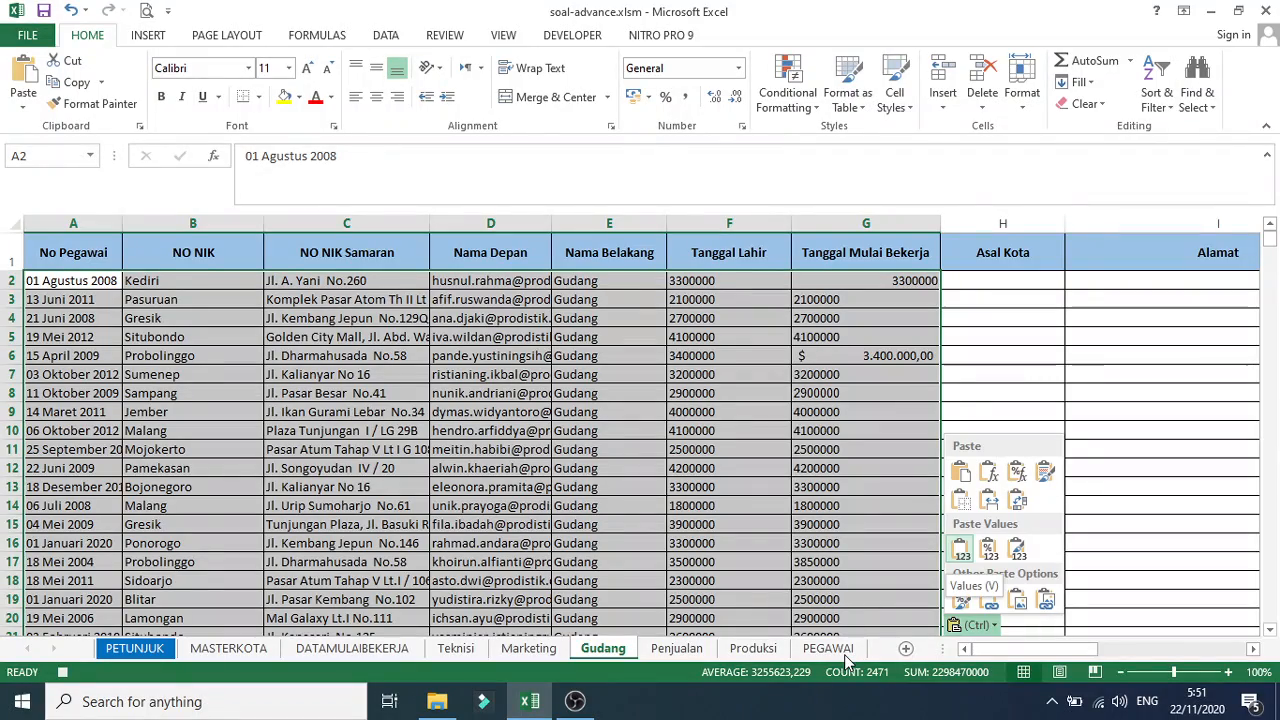
Copy all filtered Gudang rows in the PEGAWAI table from No Pegawai through the Gaji + Bonus column, without the header row
left_click(844, 654)
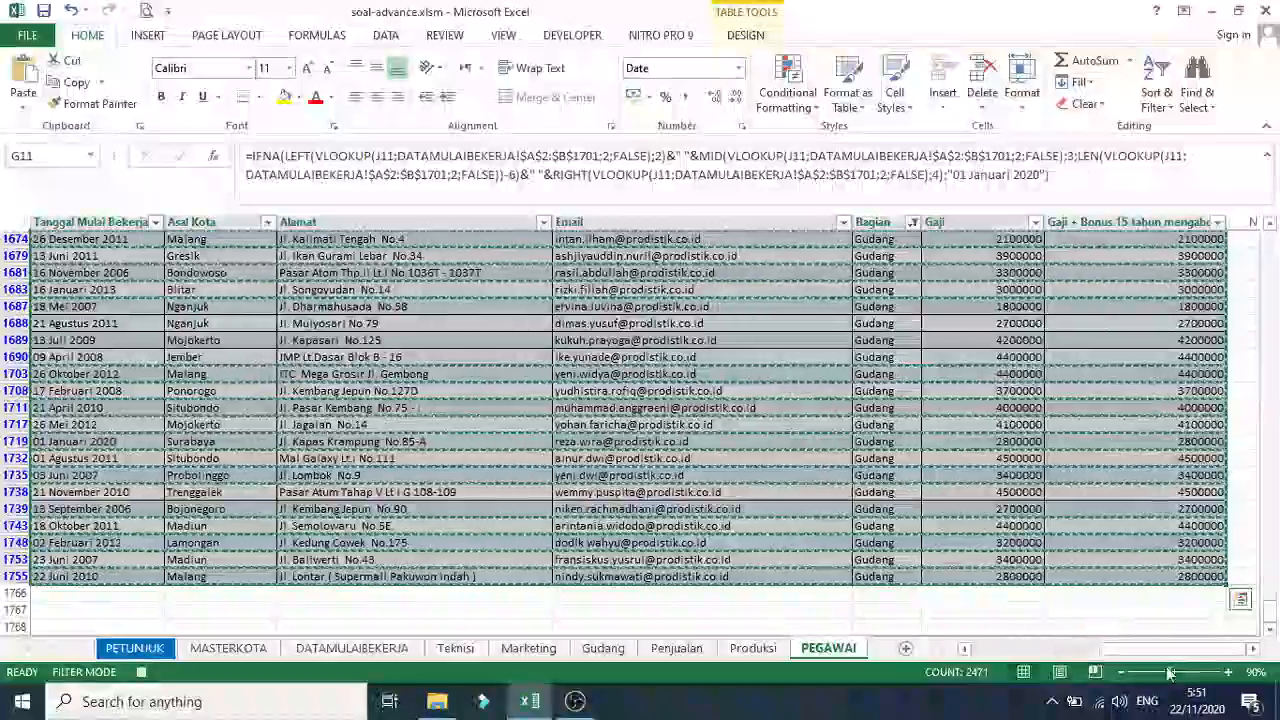
left_click_drag(1104, 650, 965, 648)
scroll(300, 388, "up", 18)
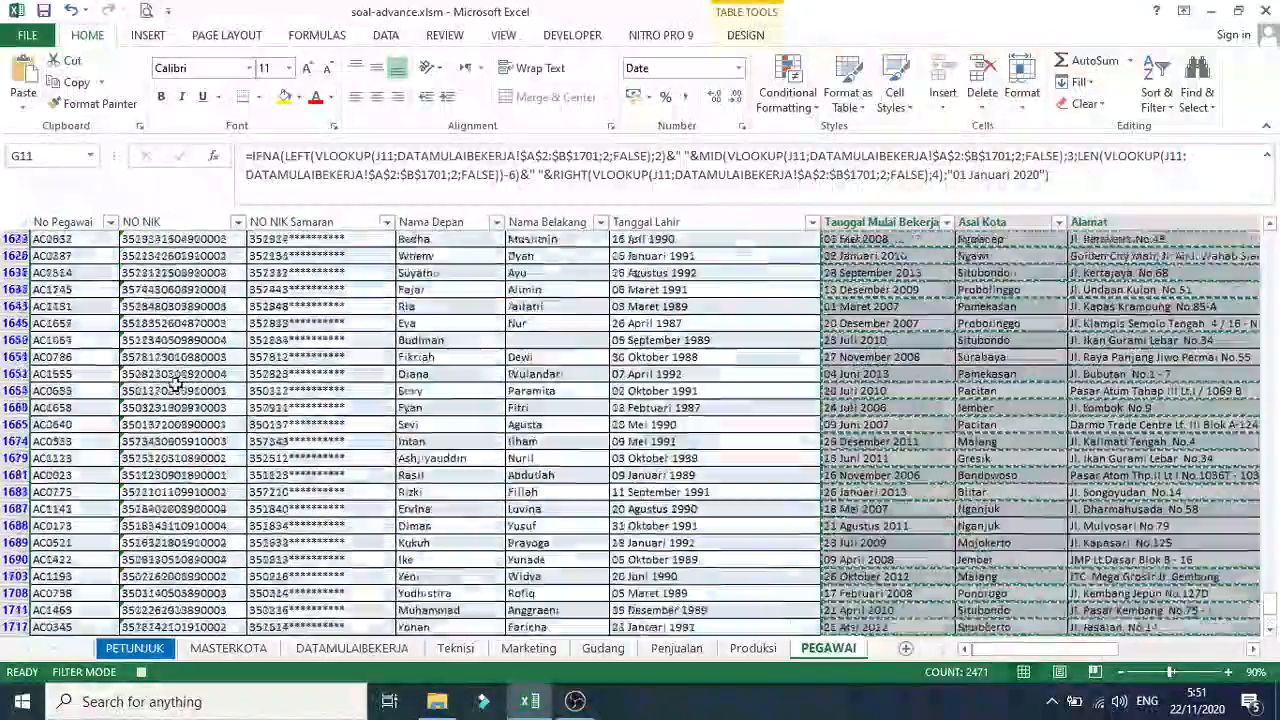
scroll(1225, 372, "up", 20)
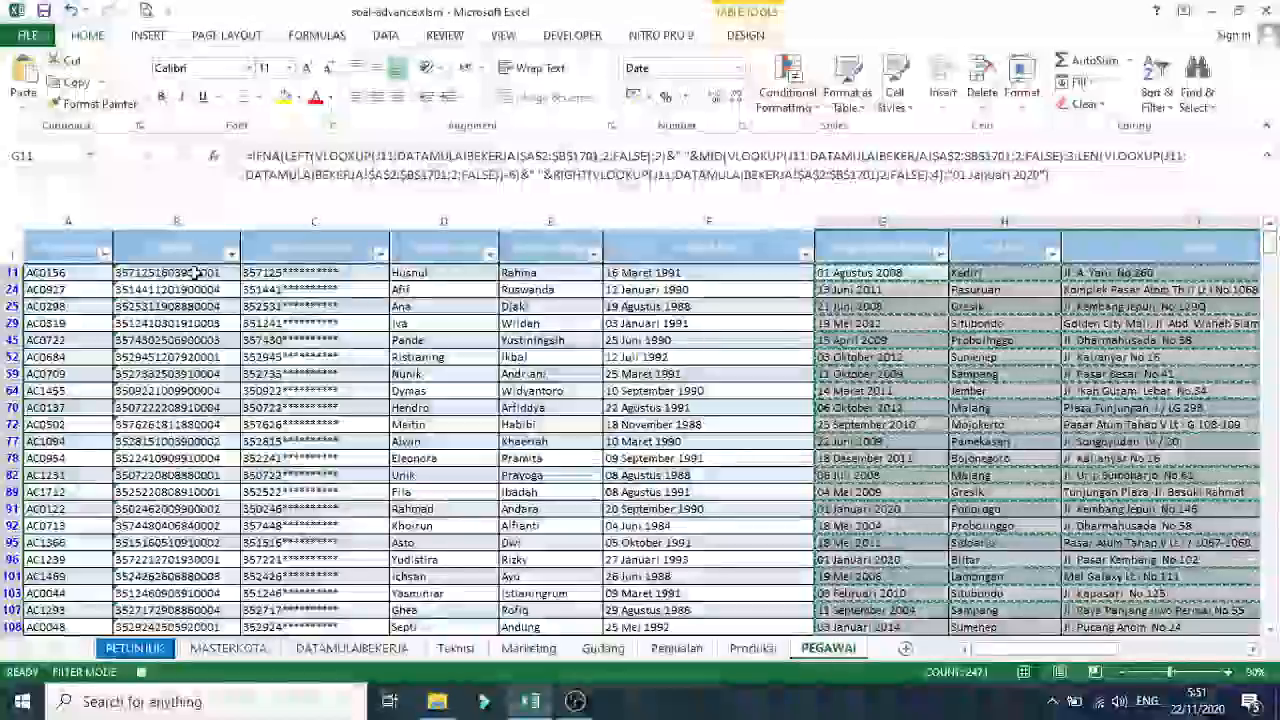
left_click_drag(60, 272, 1215, 643)
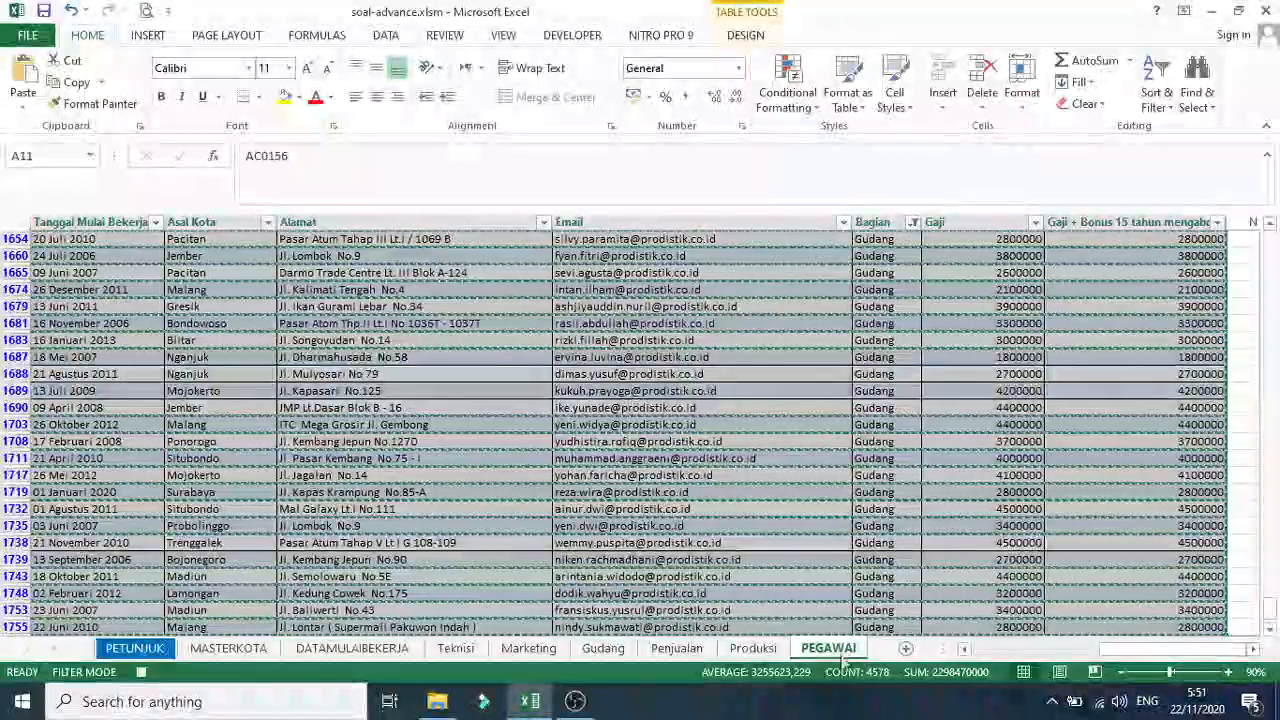
Paste the copied rows as values only into the Gudang sheet from cell A2, overwriting the misplaced data
left_click(612, 651)
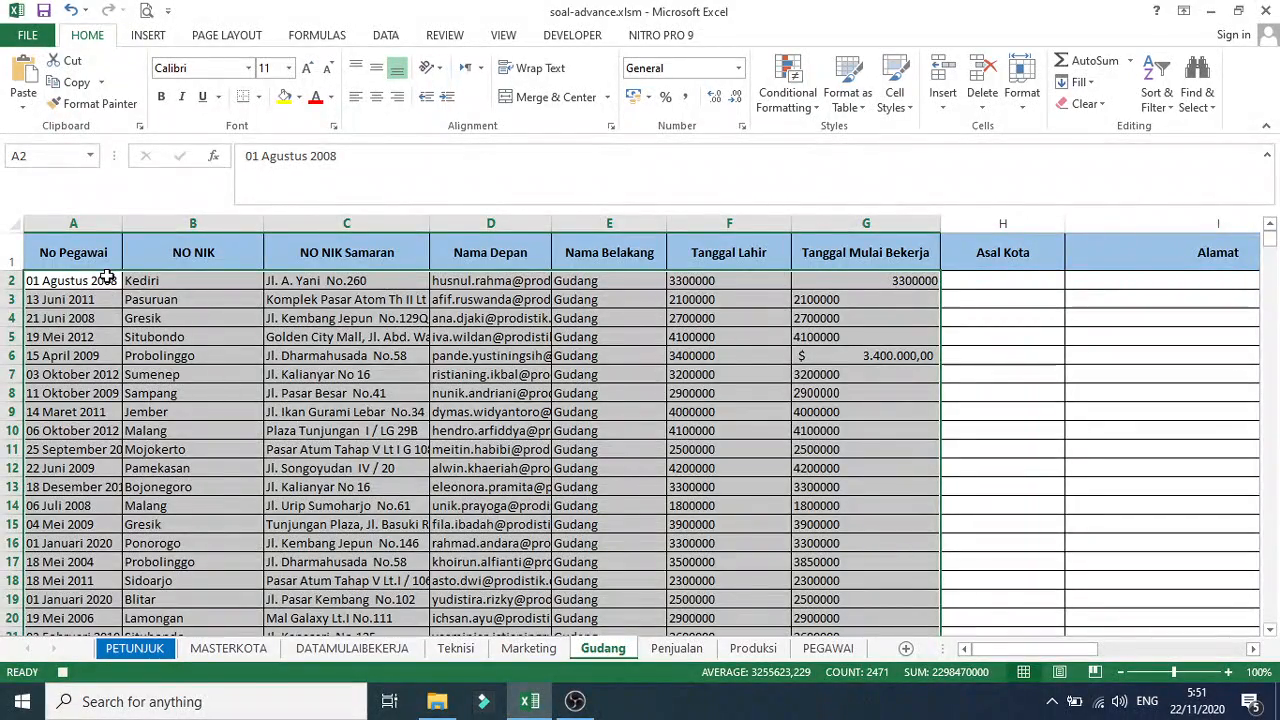
left_click(107, 279)
left_click(23, 101)
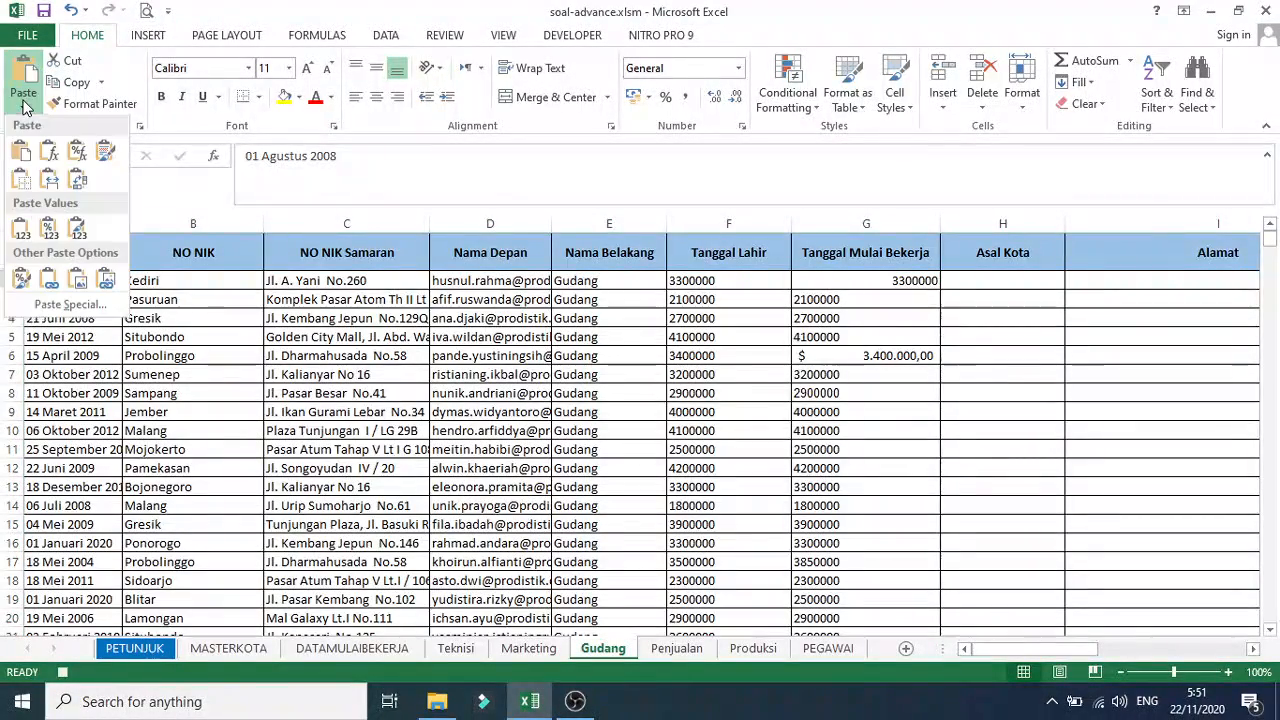
left_click(23, 234)
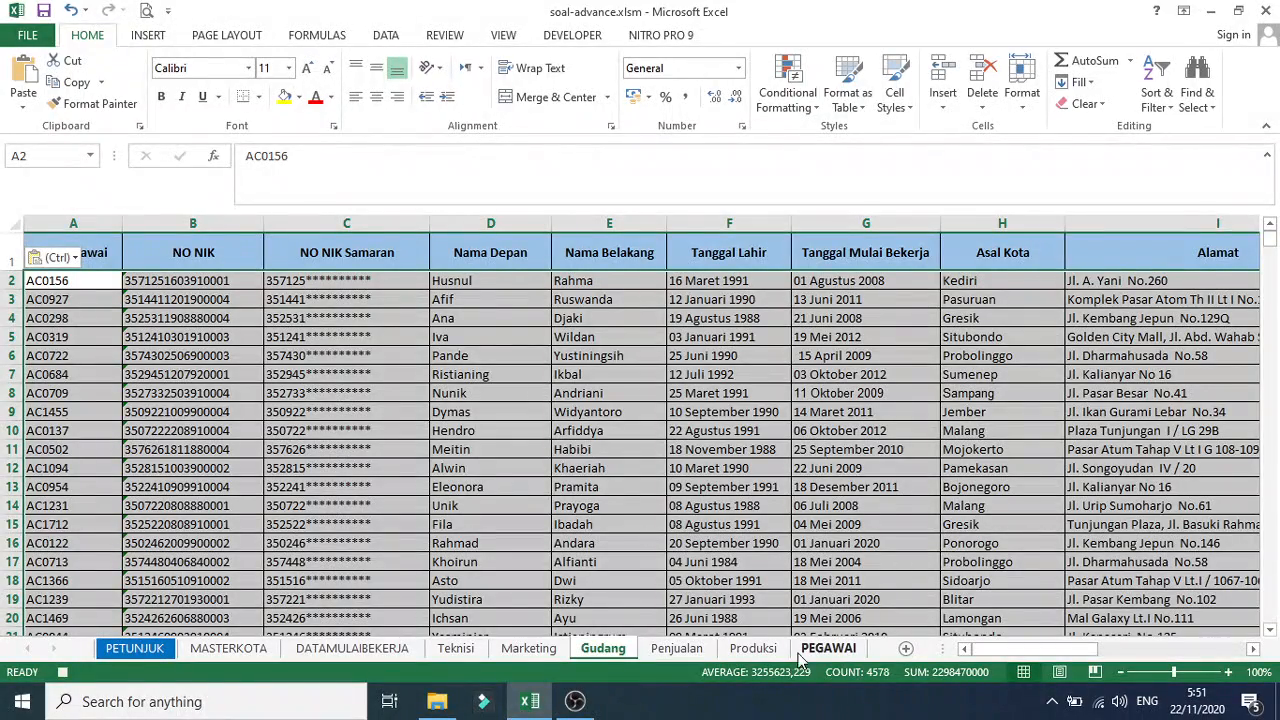
Change the Bagian filter in the PEGAWAI table to show only Penjualan, and return to the table's first column
left_click(839, 656)
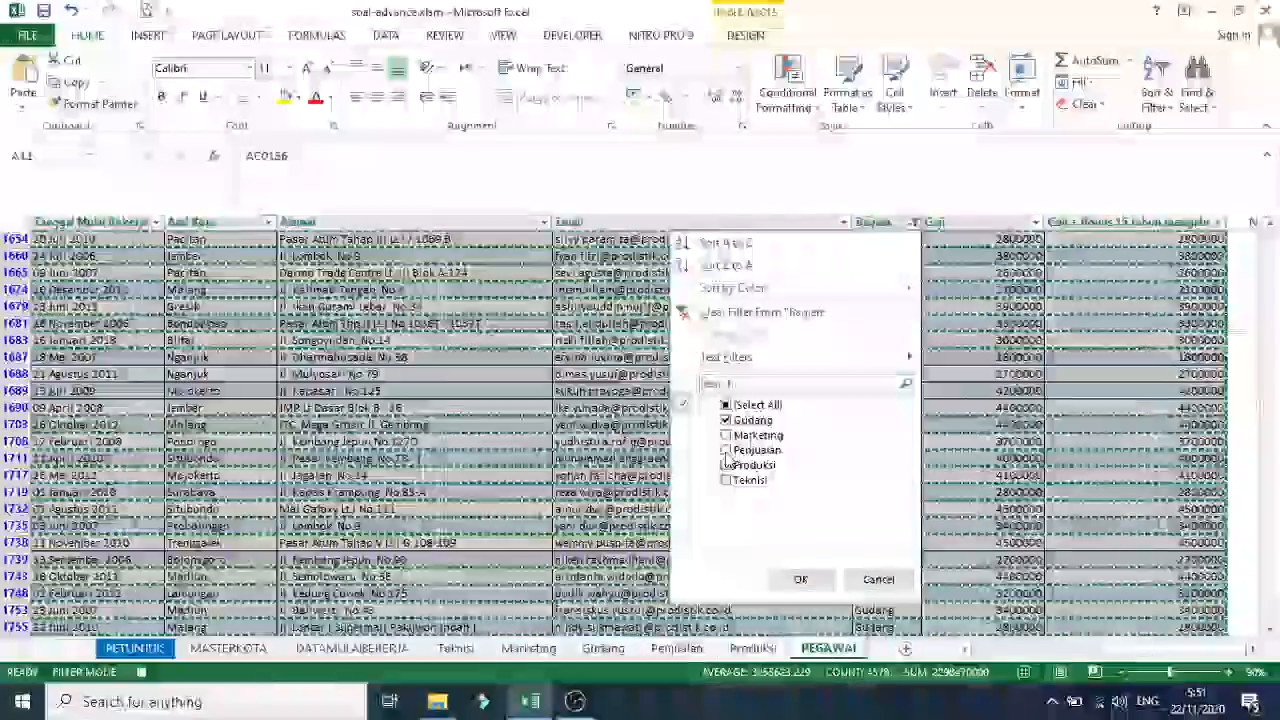
left_click(727, 451)
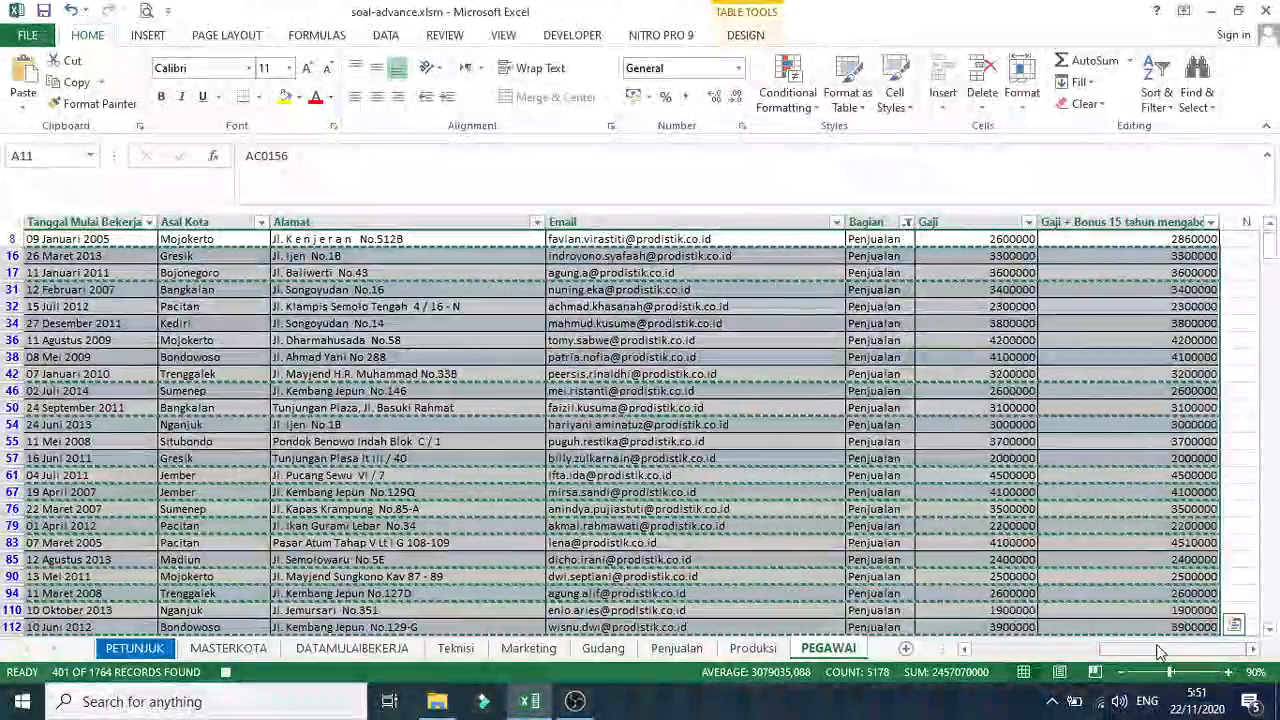
left_click_drag(1158, 652, 933, 649)
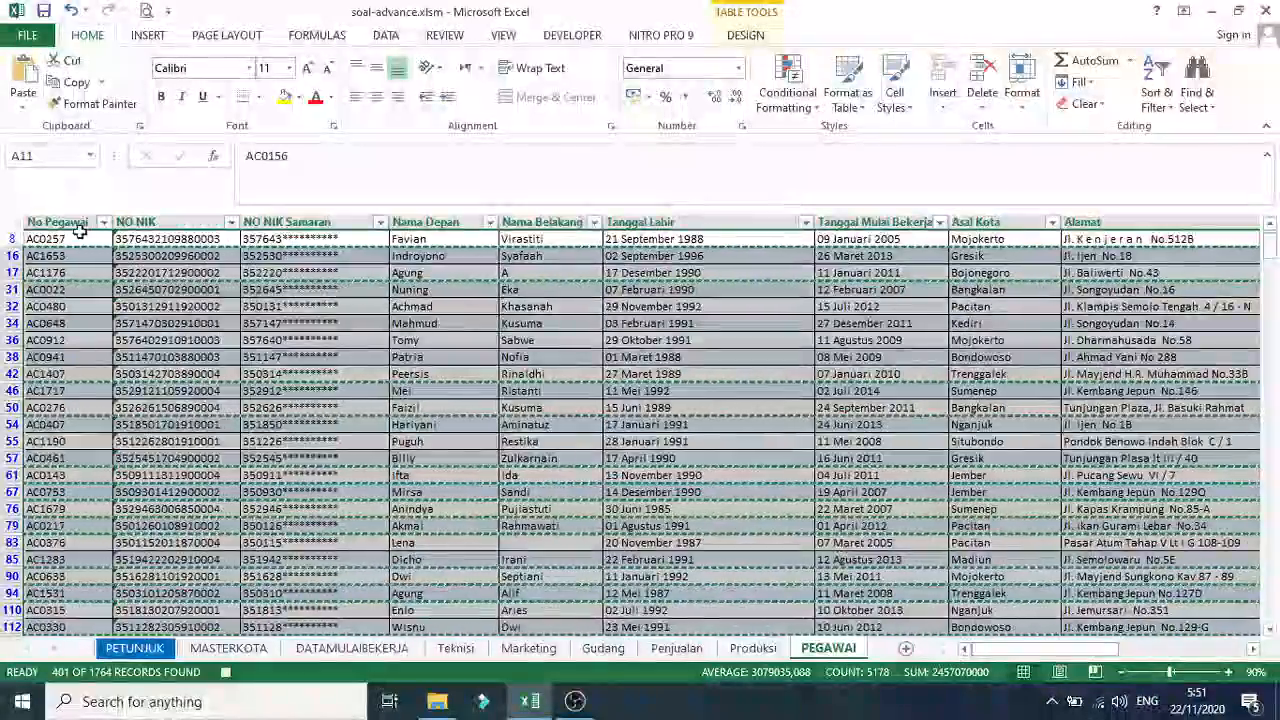
scroll(70, 260, "up", 1)
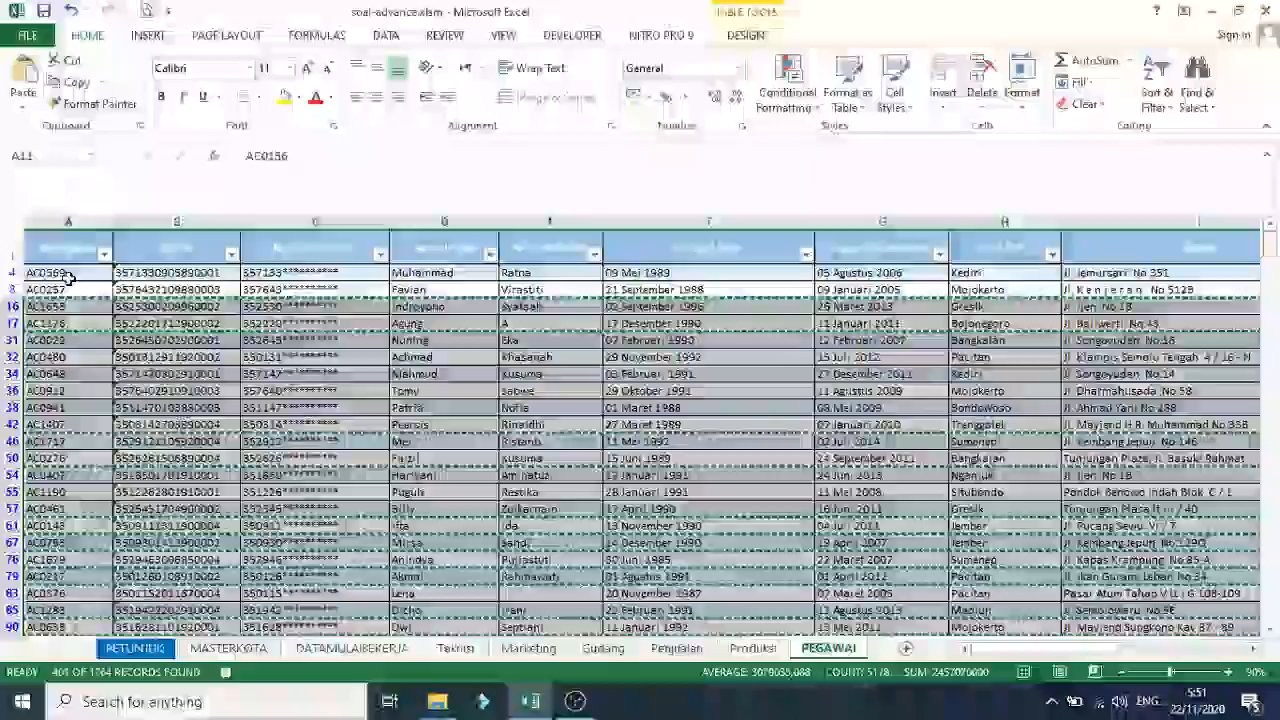
Copy all filtered Penjualan rows from No Pegawai through Gaji + Bonus and paste them as values into the Penjualan sheet at A2
left_click_drag(69, 276, 1068, 612)
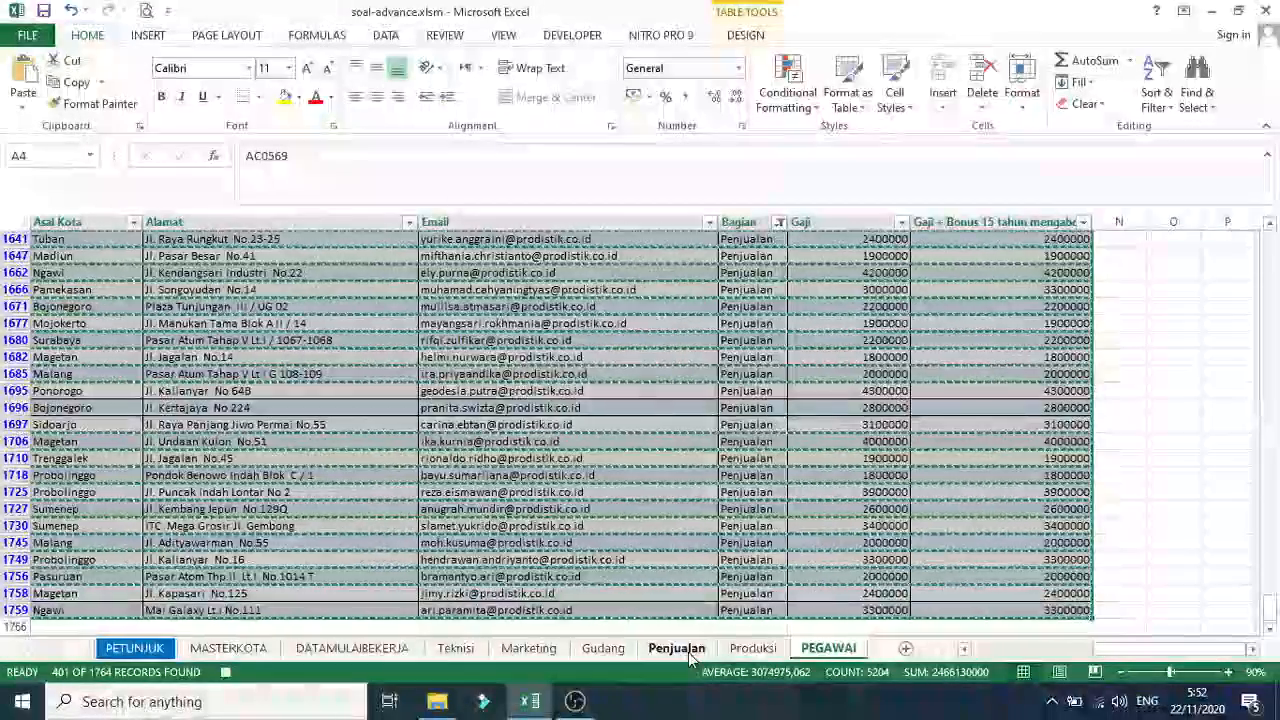
left_click(688, 650)
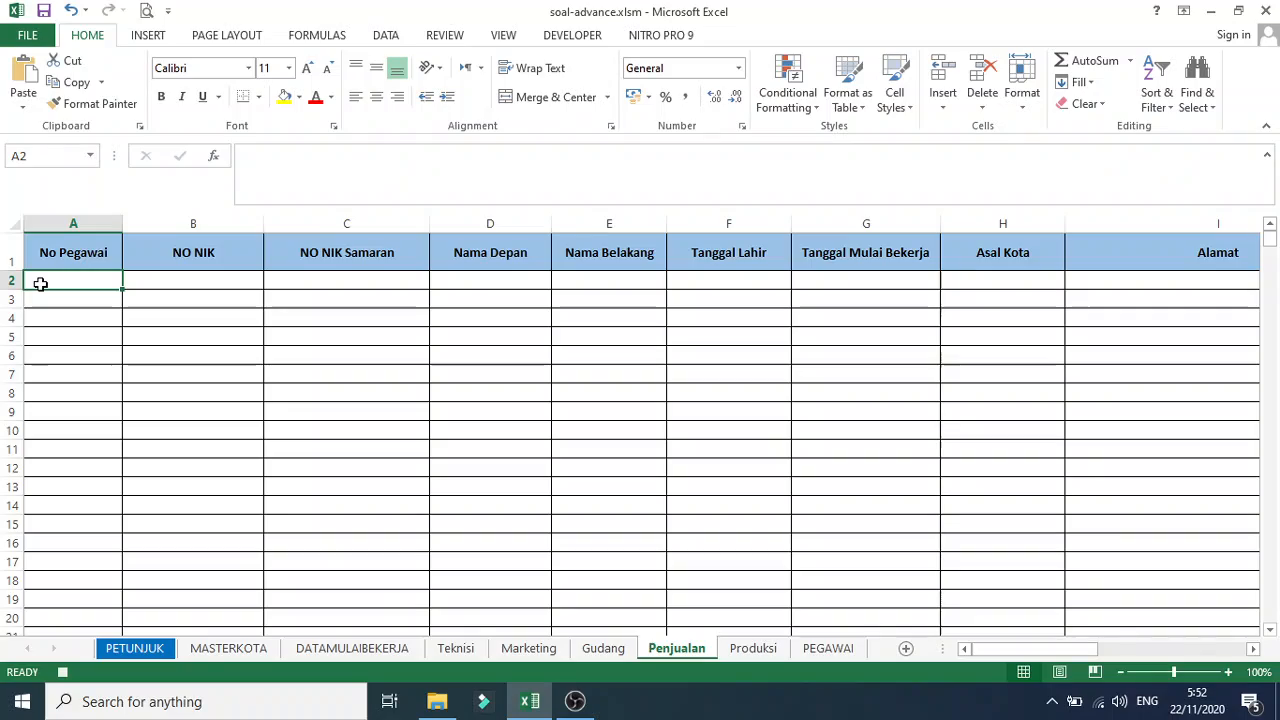
left_click(22, 110)
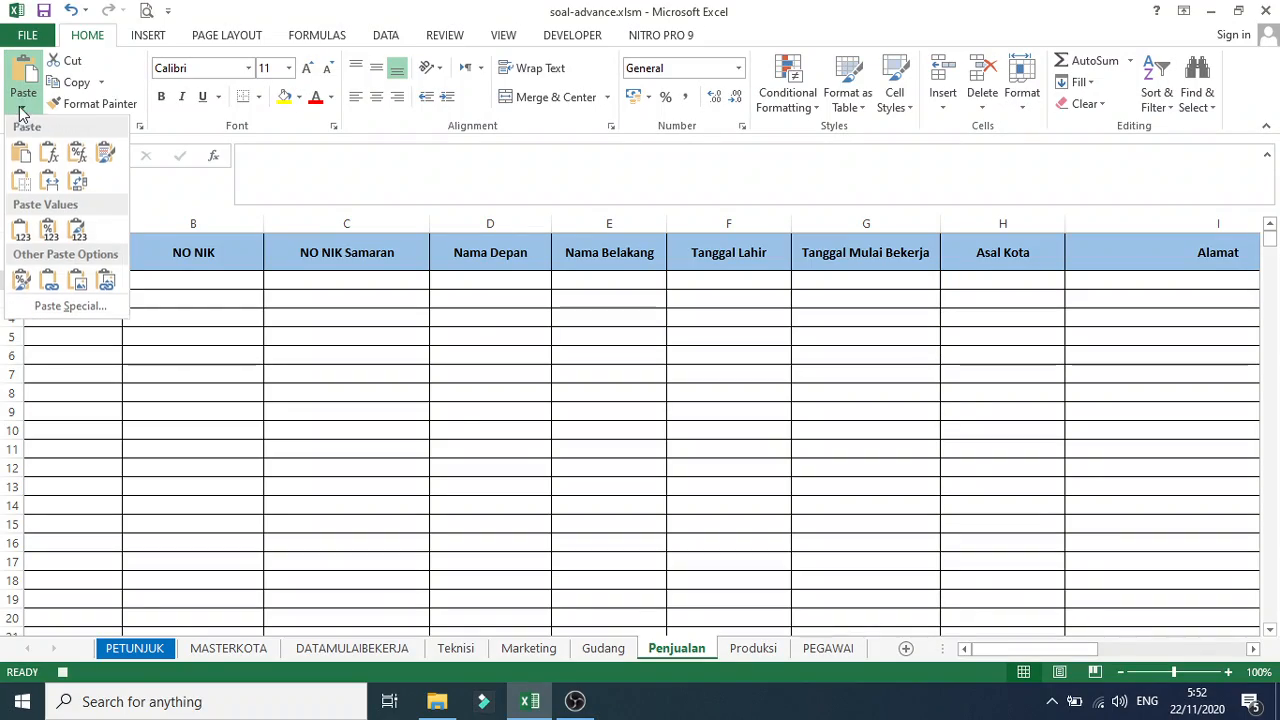
left_click(20, 231)
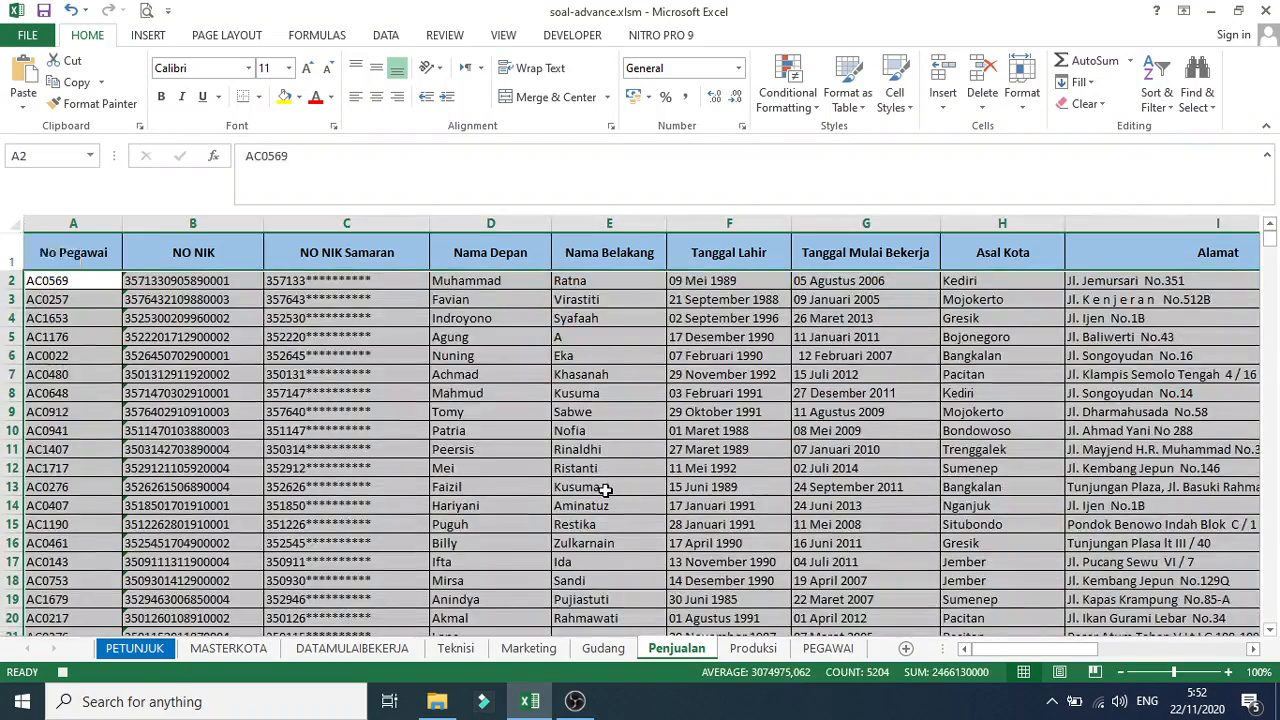
scroll(605, 490, "down", 2)
Change the Bagian filter in the PEGAWAI table to show only Produksi, and return to the table's first column
left_click(840, 650)
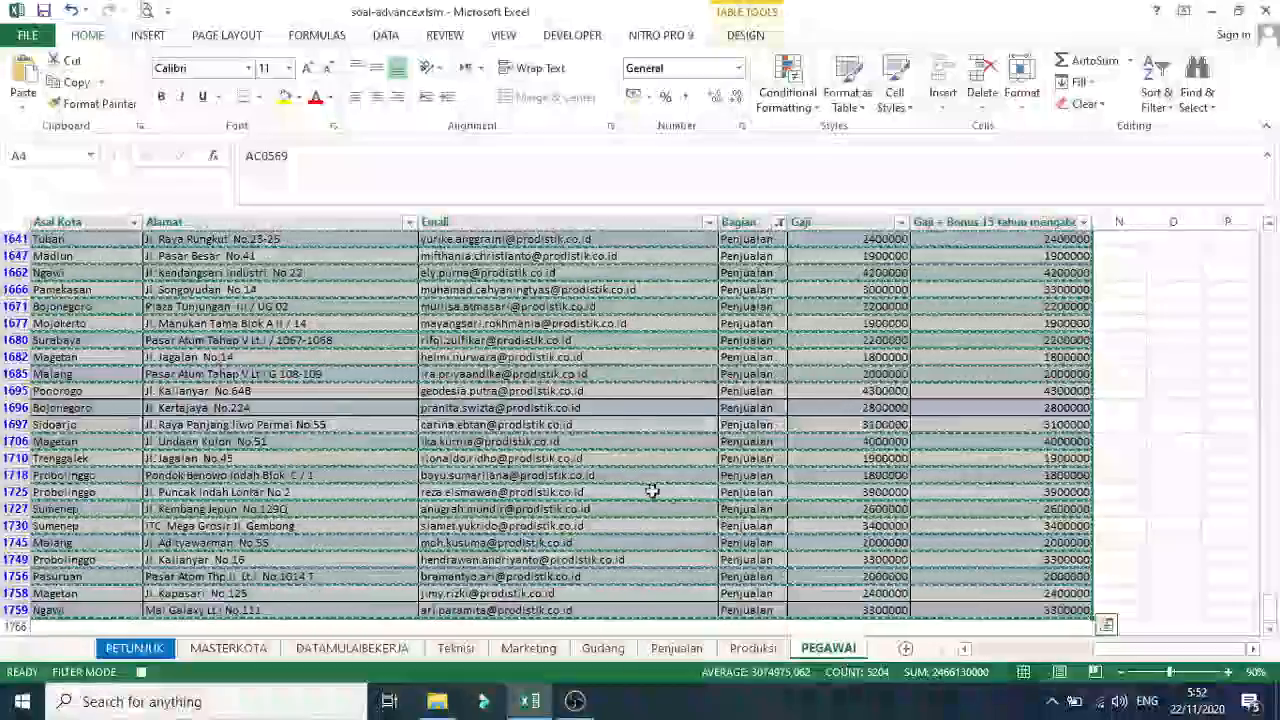
left_click(779, 223)
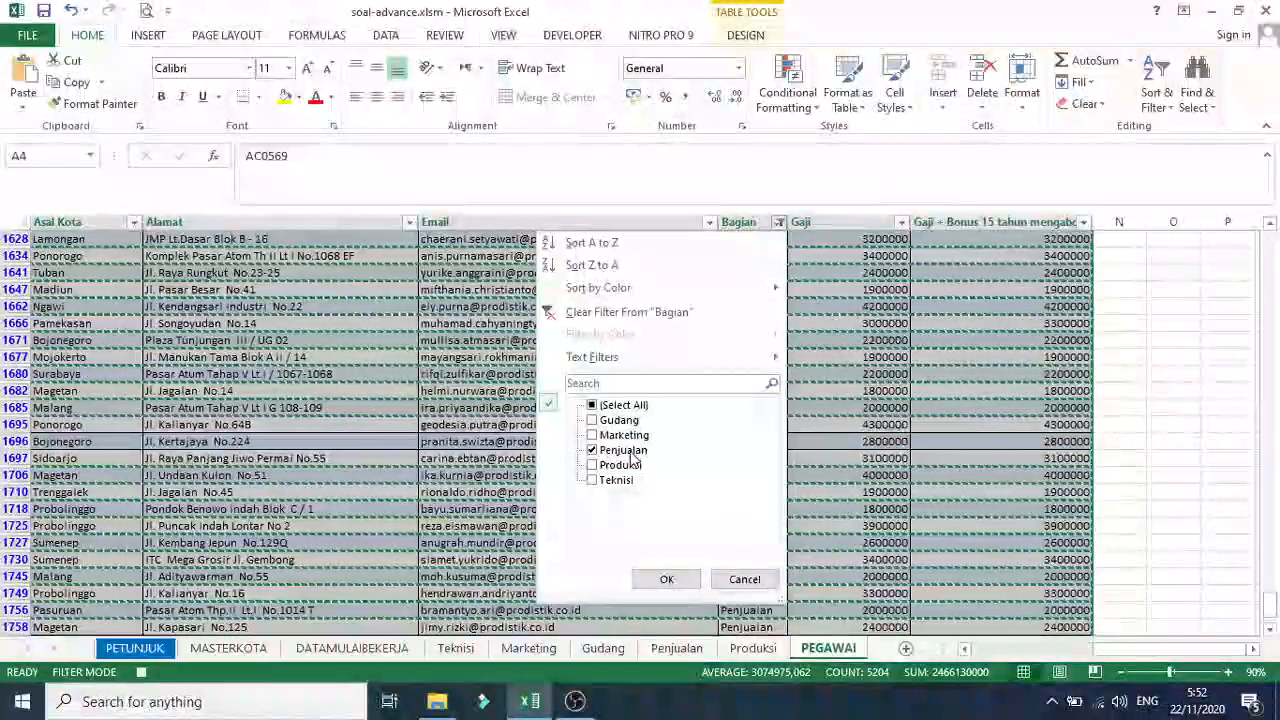
left_click(592, 465)
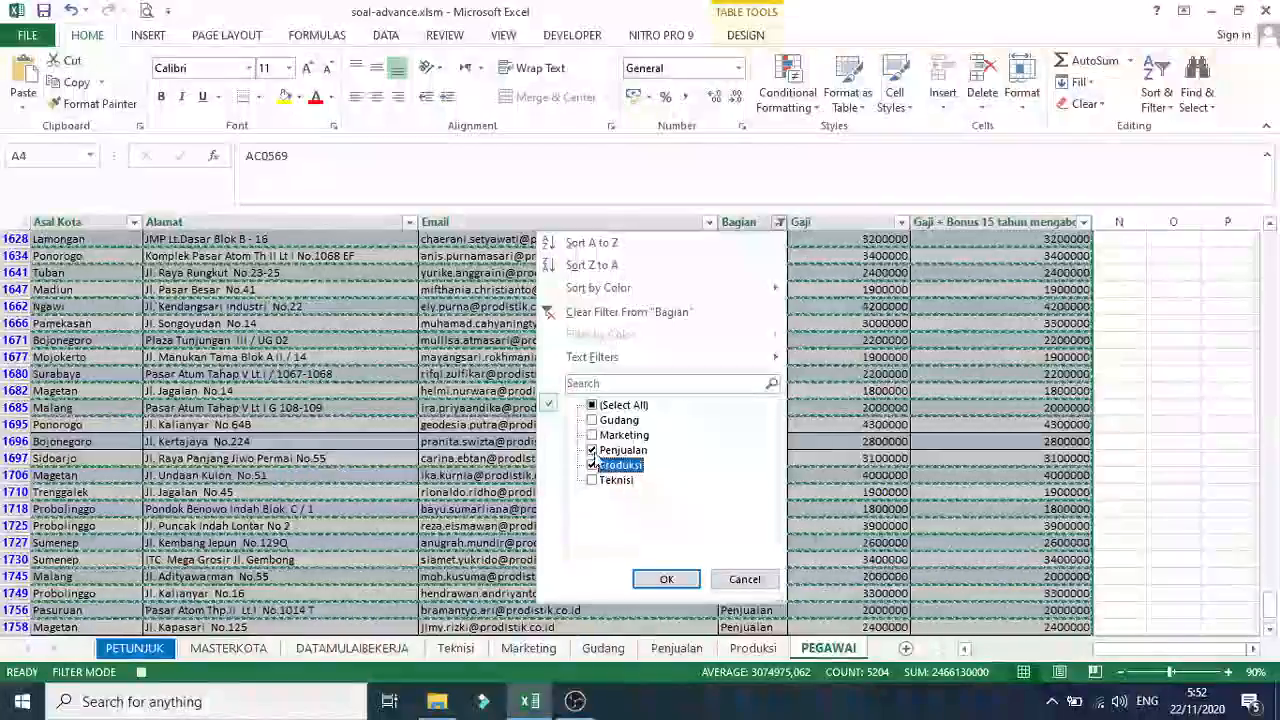
left_click(683, 583)
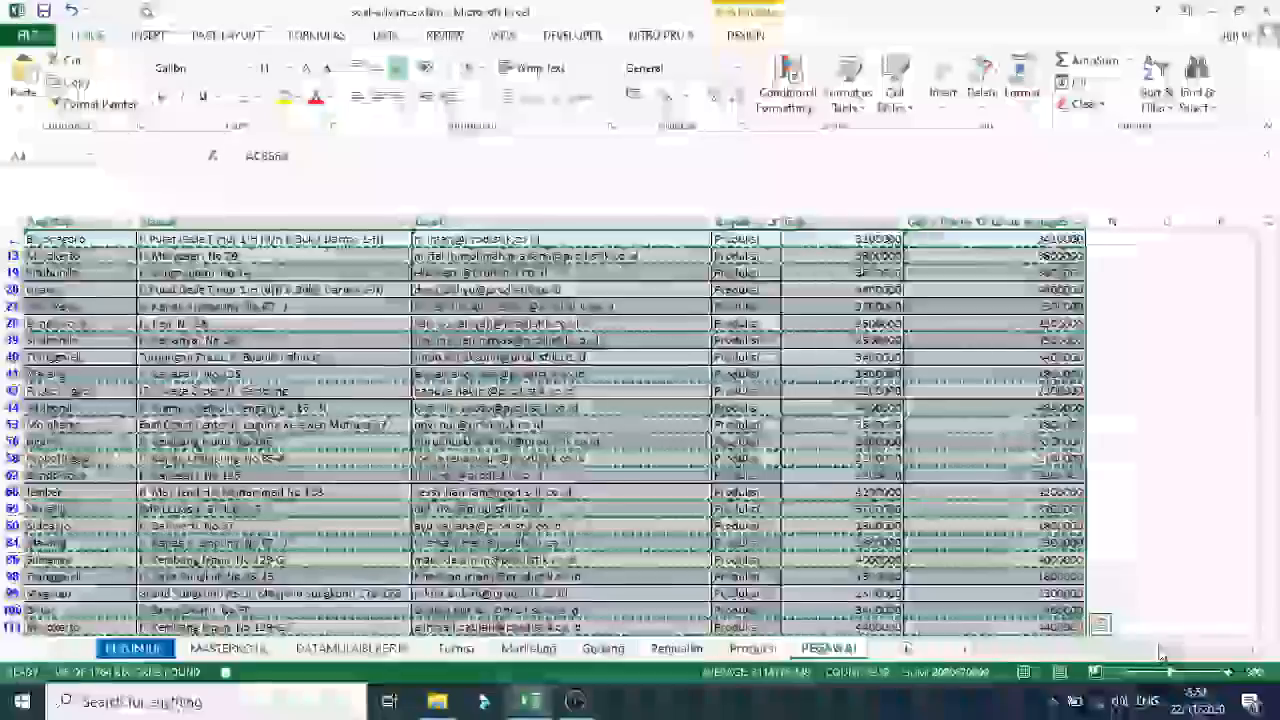
left_click_drag(1150, 649, 1030, 649)
scroll(563, 428, "up", 1)
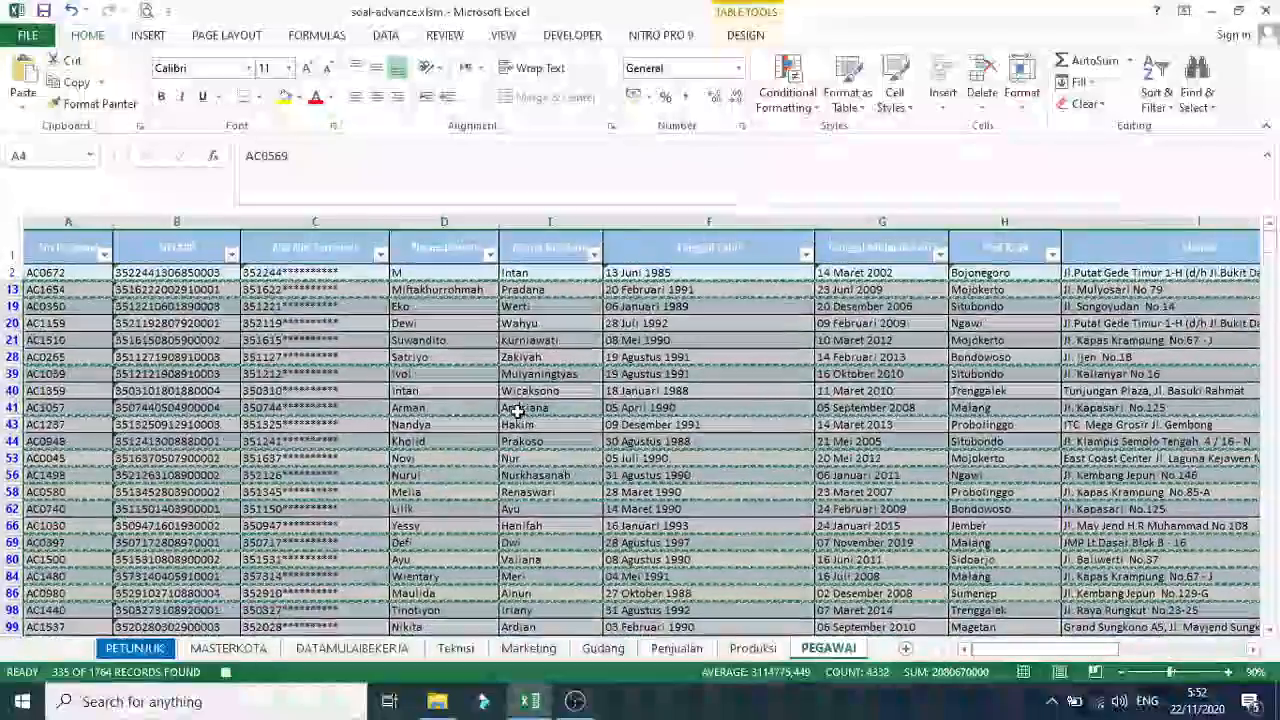
Copy the filtered Produksi rows from No Pegawai through Alamat and paste them as values into the Produksi sheet at A2
left_click_drag(60, 272, 1190, 577)
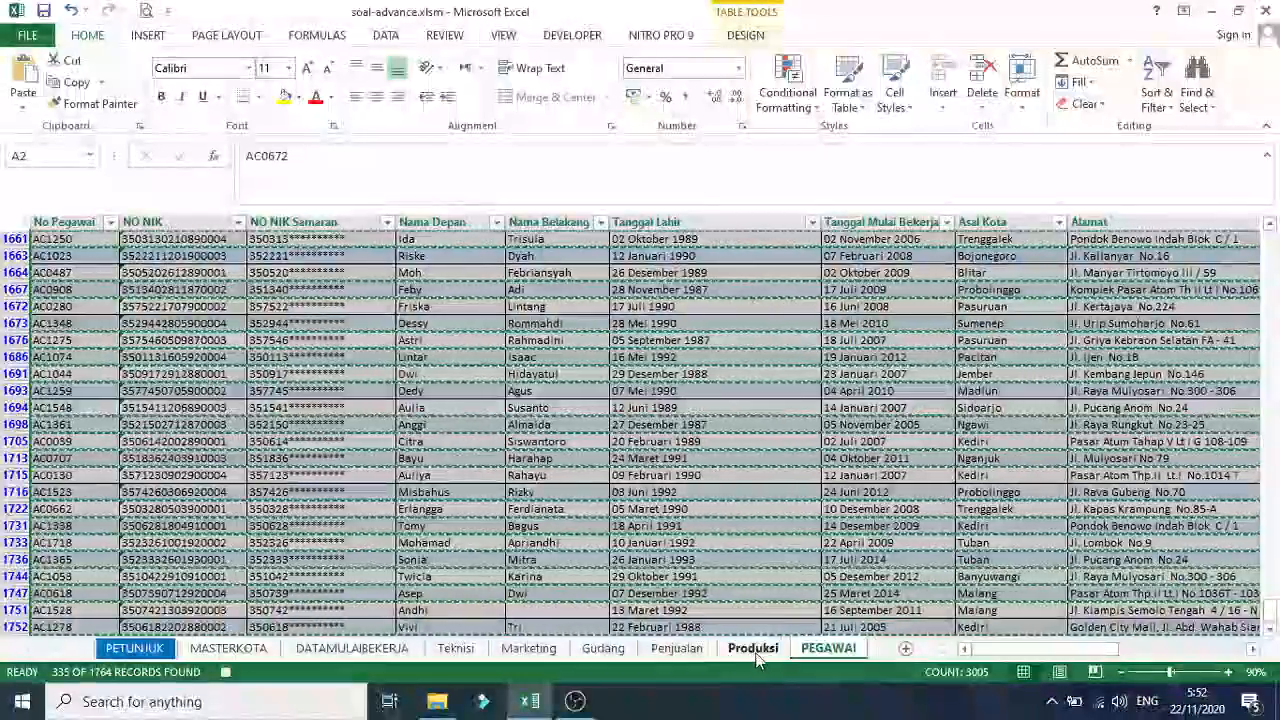
left_click(744, 657)
left_click(59, 289)
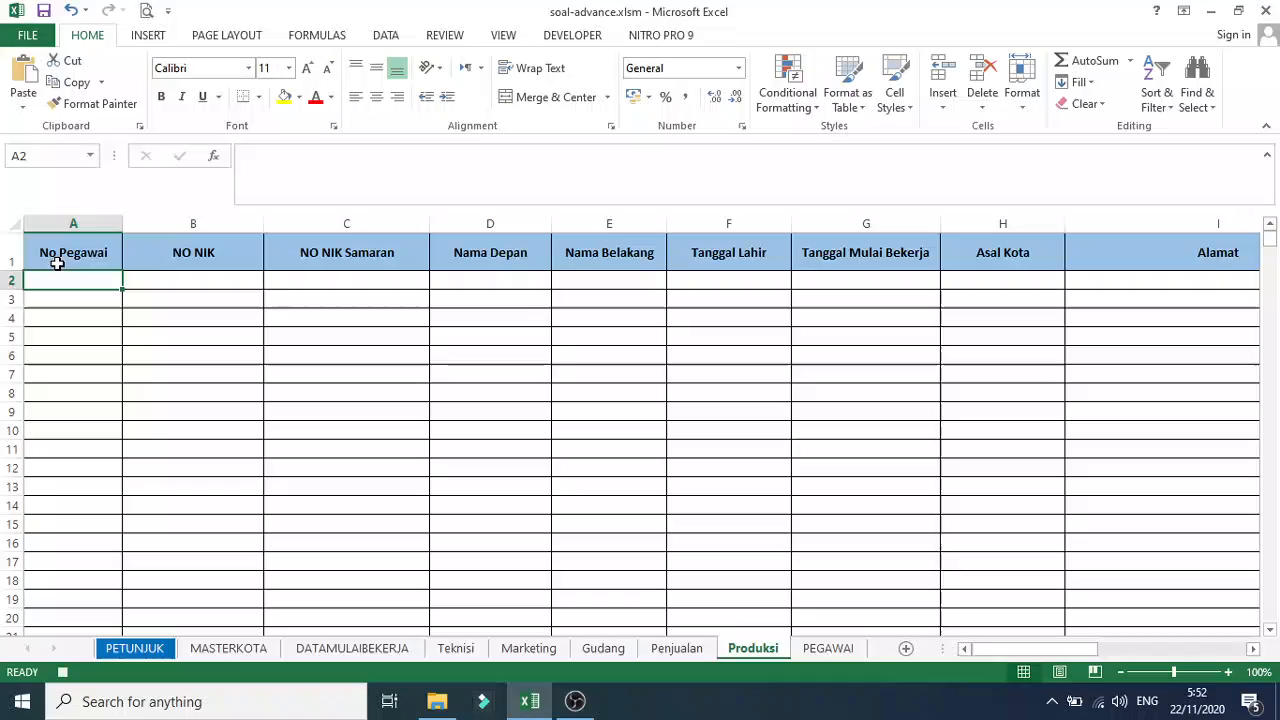
left_click(24, 106)
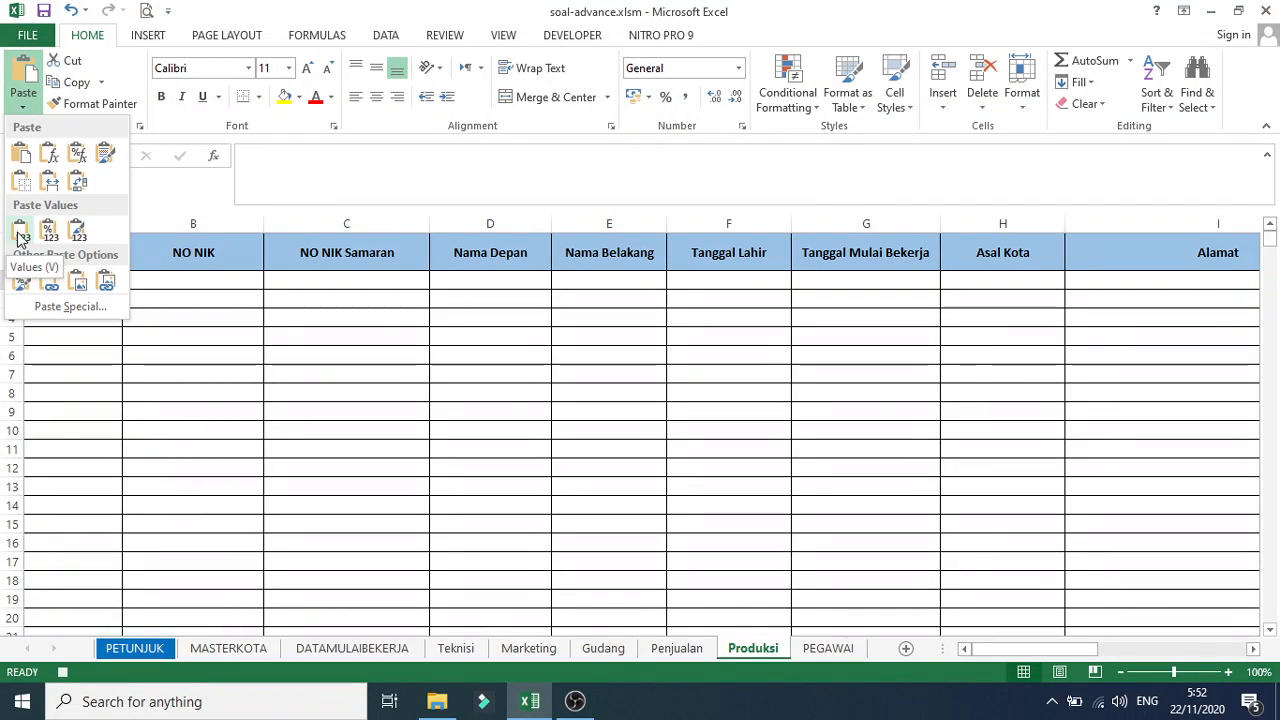
left_click(18, 235)
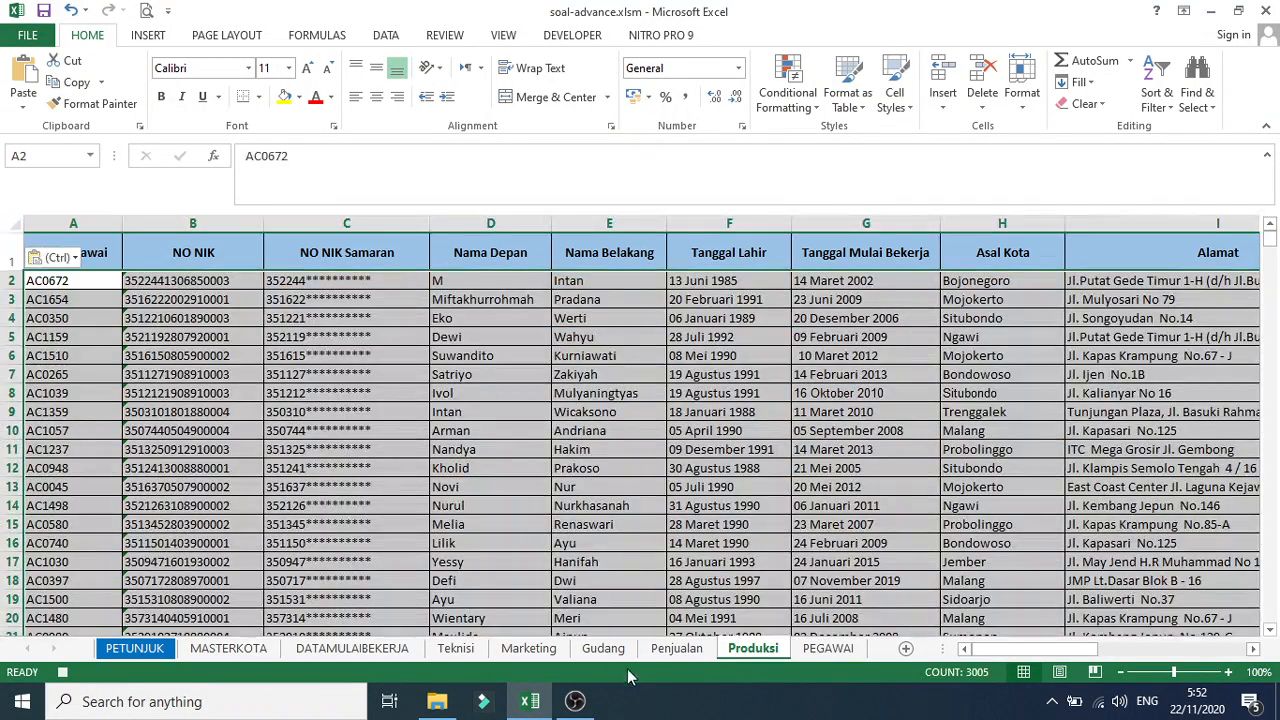
Copy all filtered Produksi rows in PEGAWAI again, this time from No Pegawai through Gaji + Bonus 15 tahun mengabdi
left_click(826, 649)
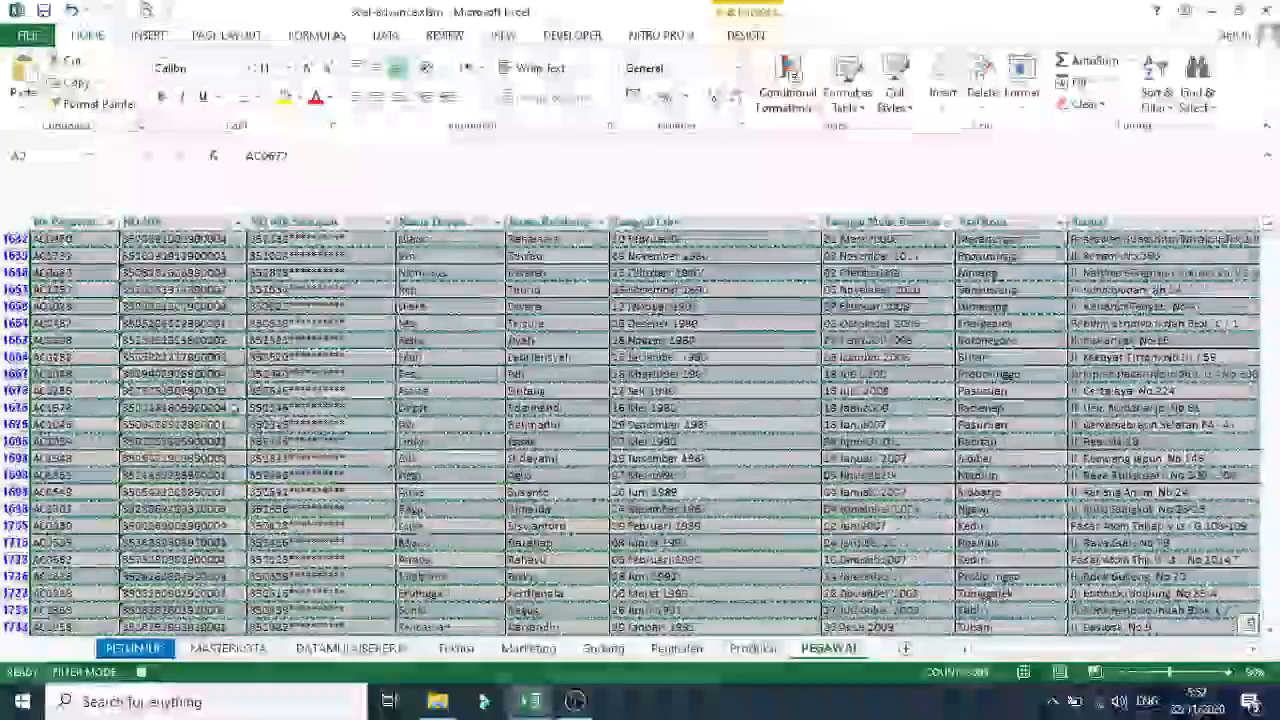
scroll(140, 362, "up", 3)
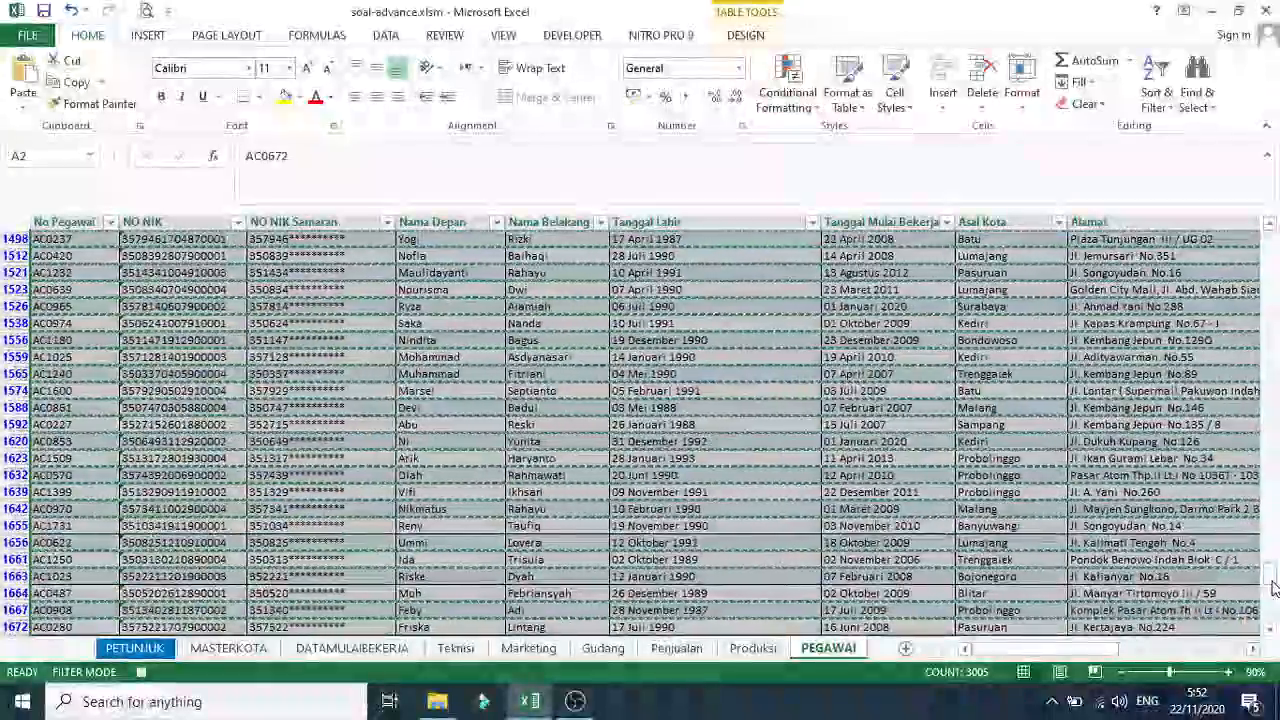
left_click_drag(1272, 586, 1273, 240)
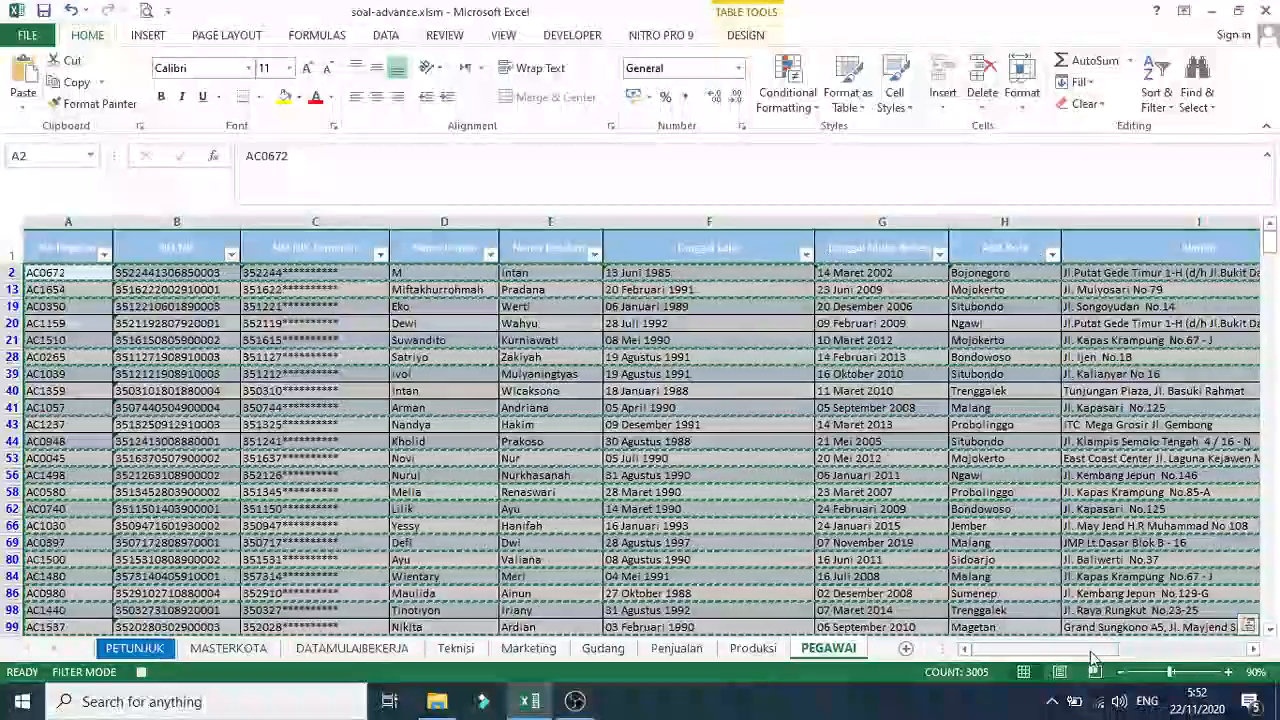
left_click_drag(1100, 649, 1184, 655)
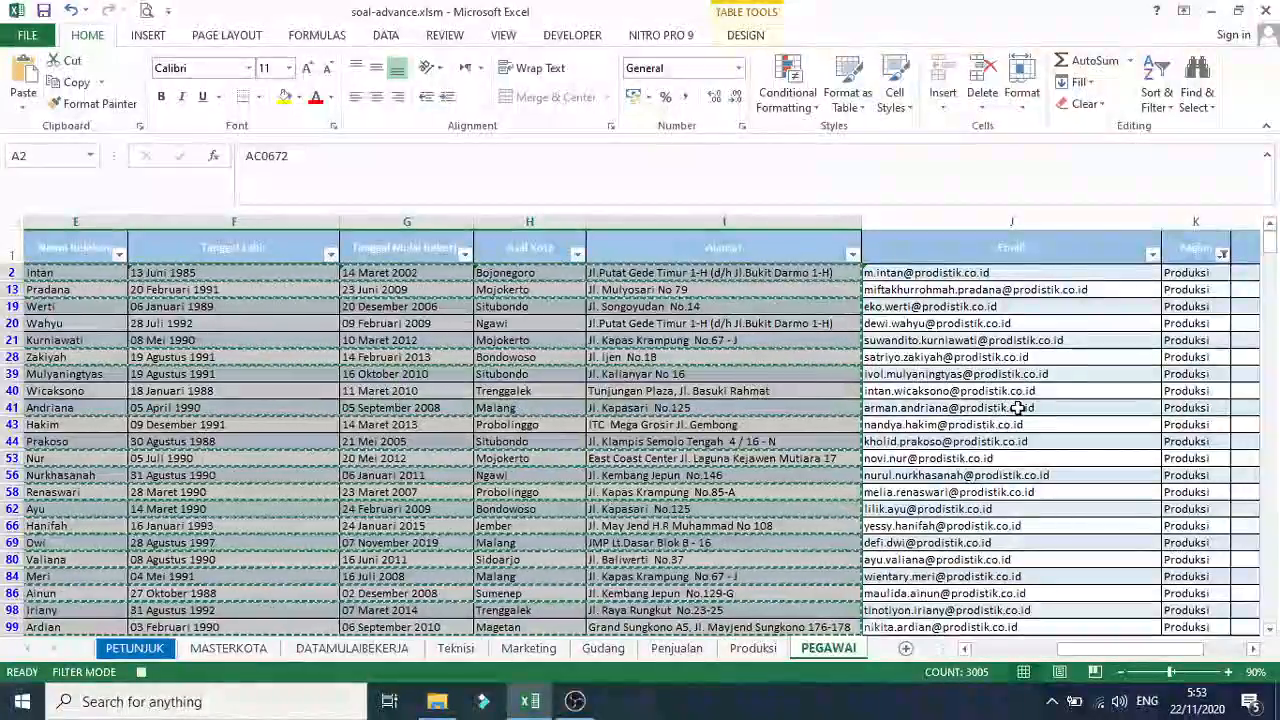
key("ctrl+v")
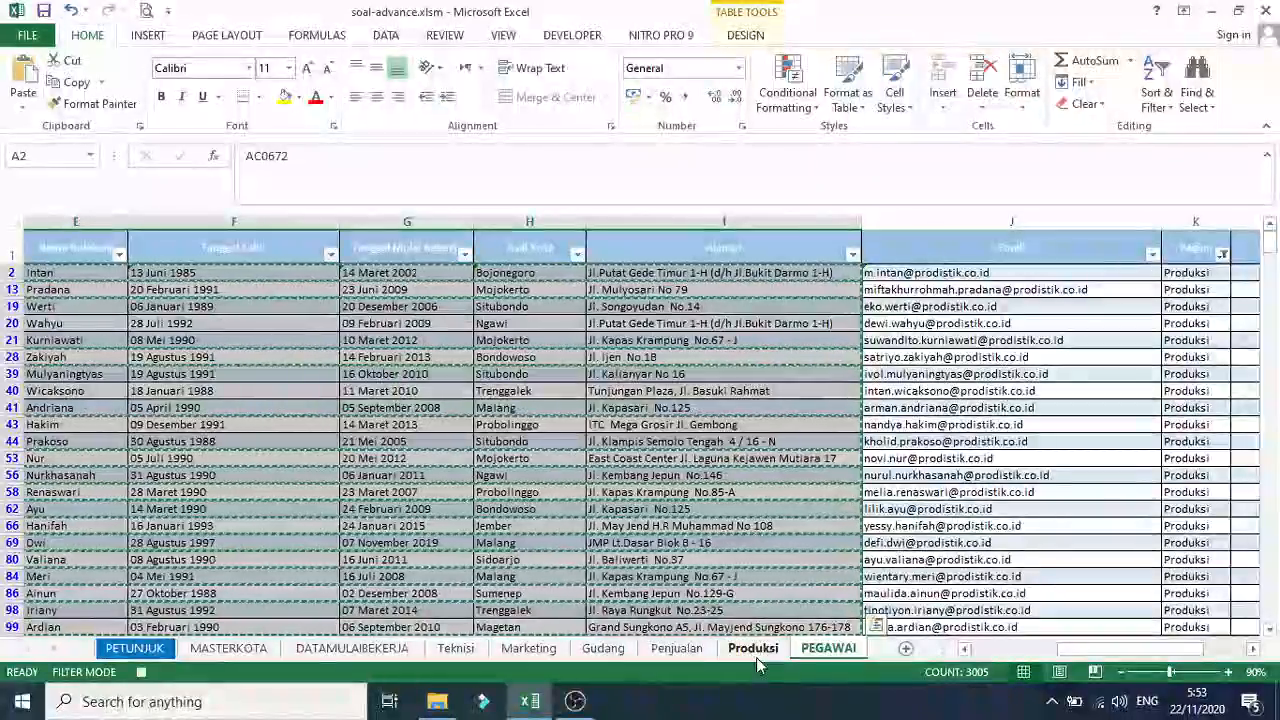
left_click(828, 648)
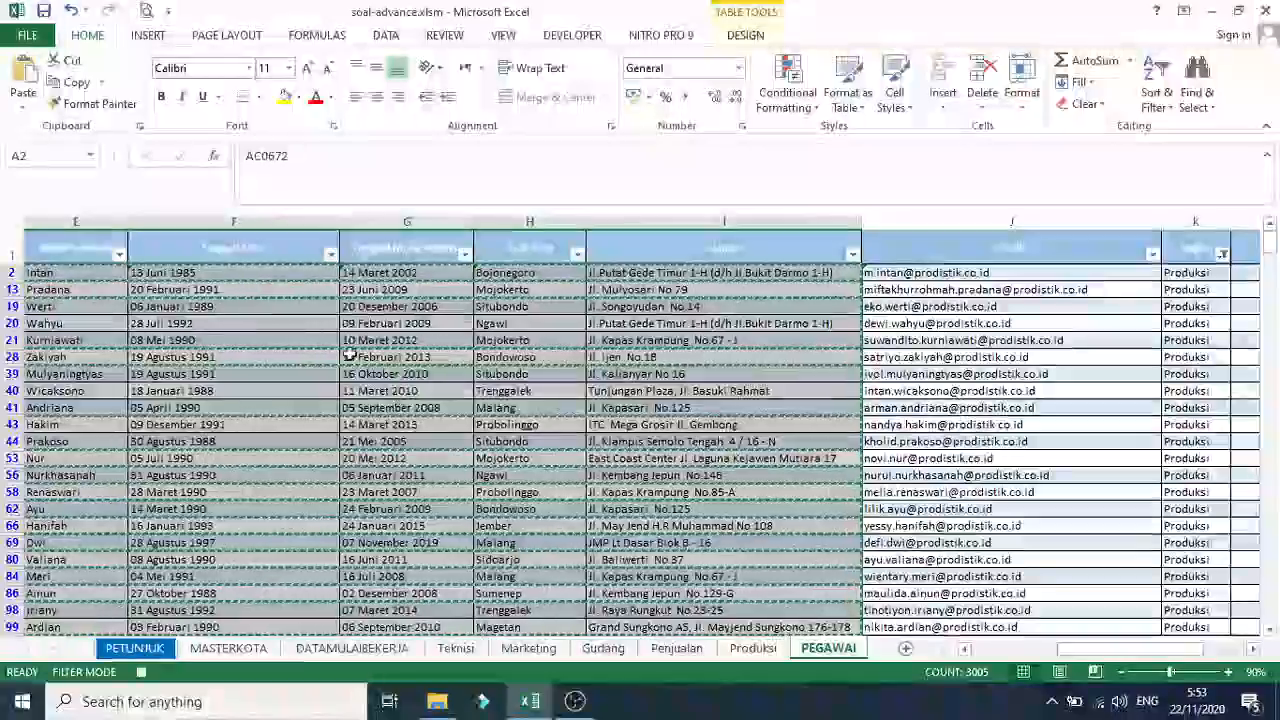
scroll(928, 632, "left", 4)
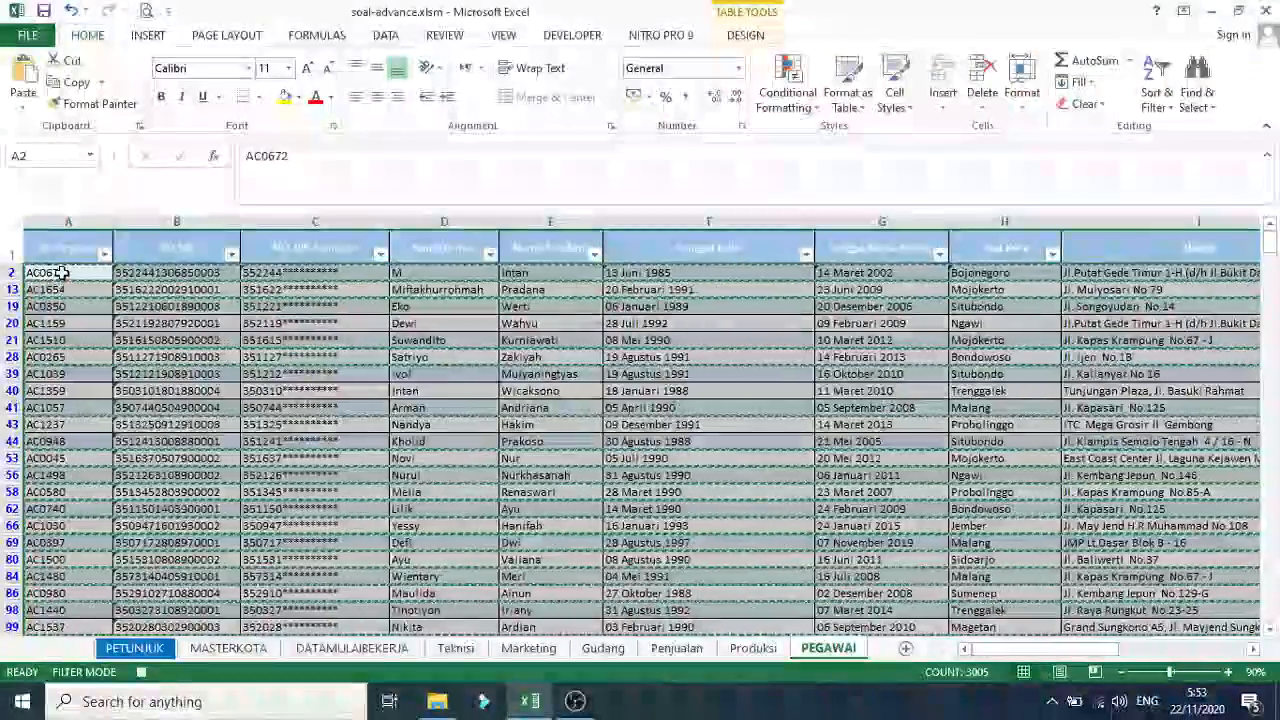
mouse_move(63, 274)
left_mouse_down()
mouse_move(591, 424)
mouse_move(1260, 430)
mouse_move(1200, 600)
mouse_move(1075, 712)
left_mouse_up()
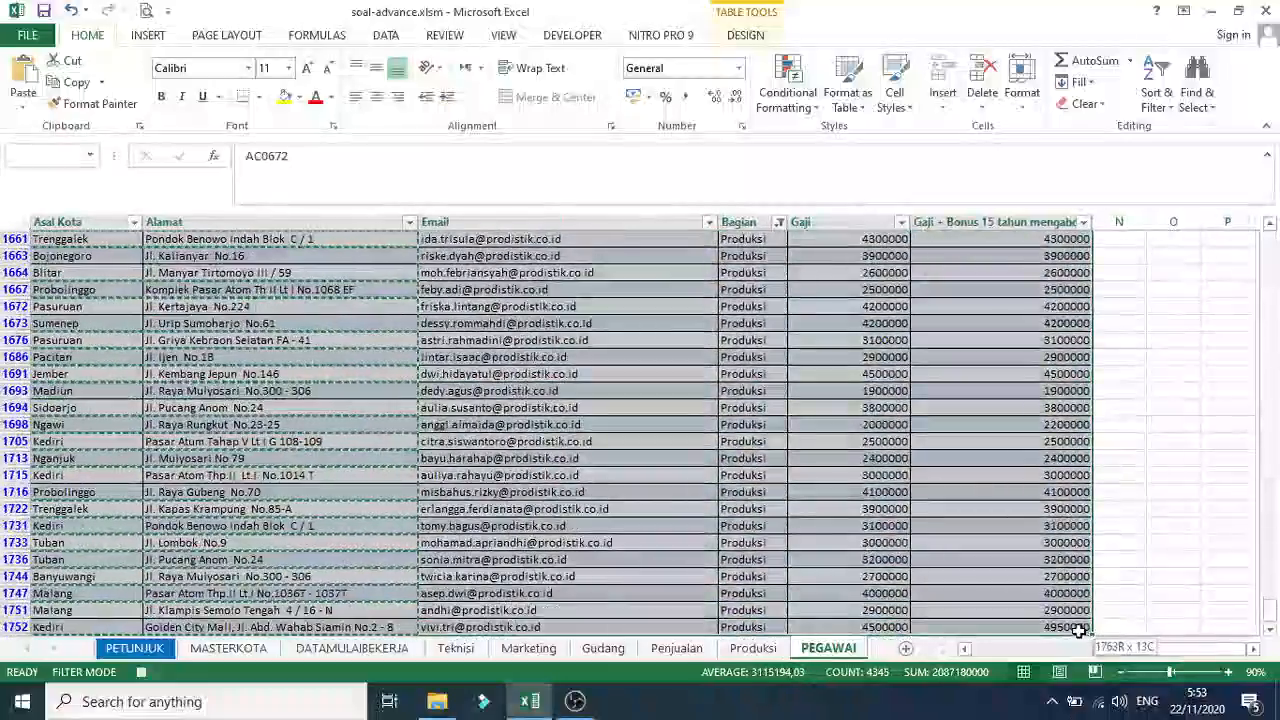
left_click_drag(1080, 630, 1080, 522)
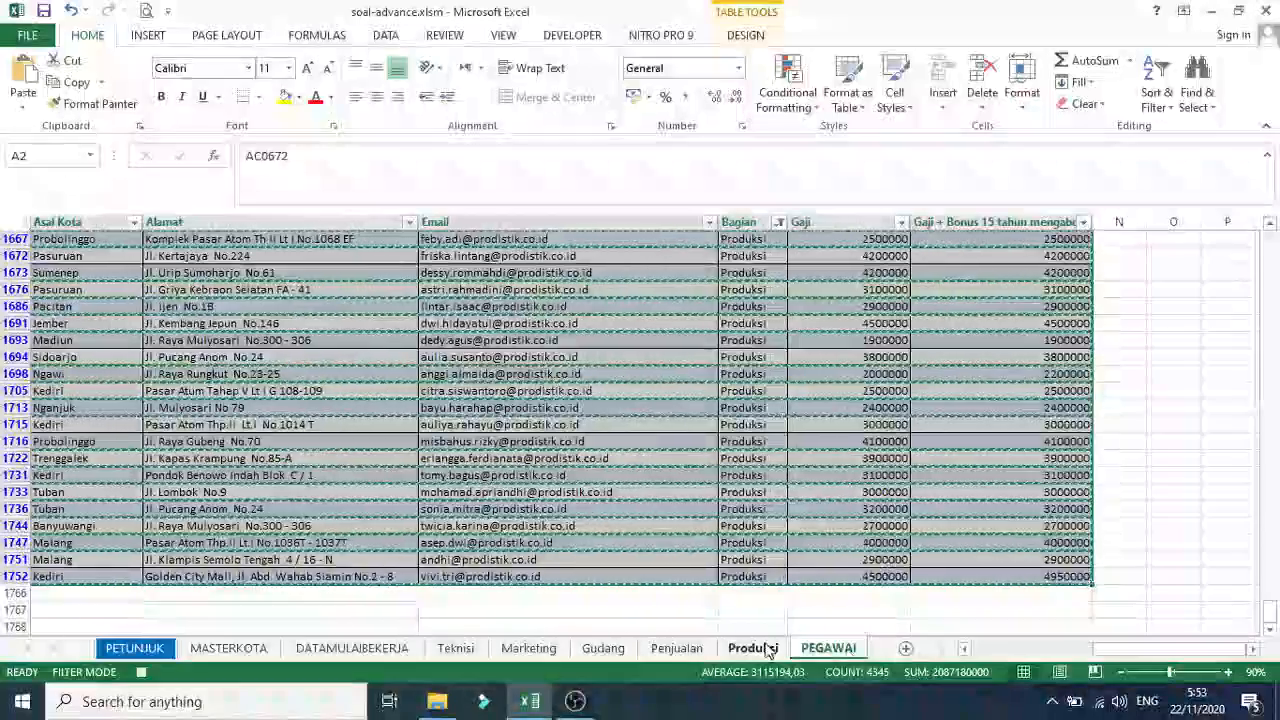
Paste the copied rows as values only into the Produksi sheet from cell A2, overwriting the incomplete data
left_click(753, 648)
mouse_move(1003, 650)
left_mouse_down()
mouse_move(1045, 650)
mouse_move(1003, 650)
left_mouse_up()
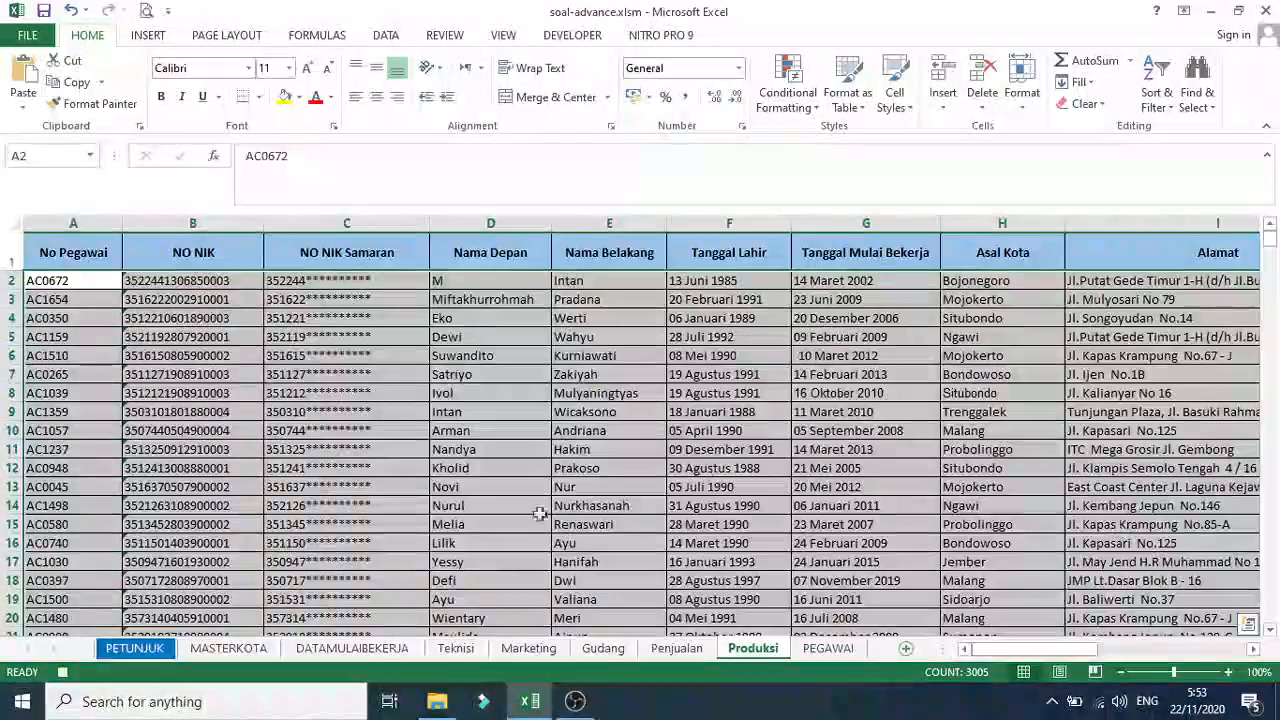
left_click(75, 287)
left_click(23, 108)
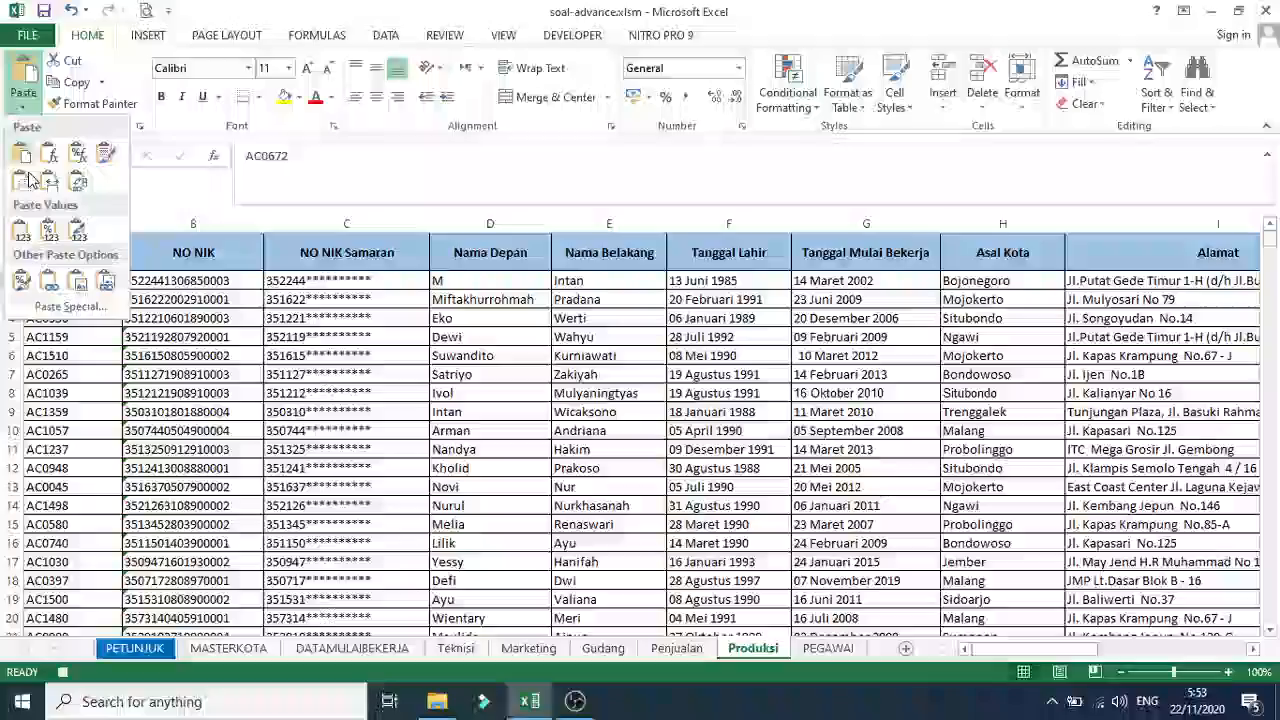
left_click(22, 222)
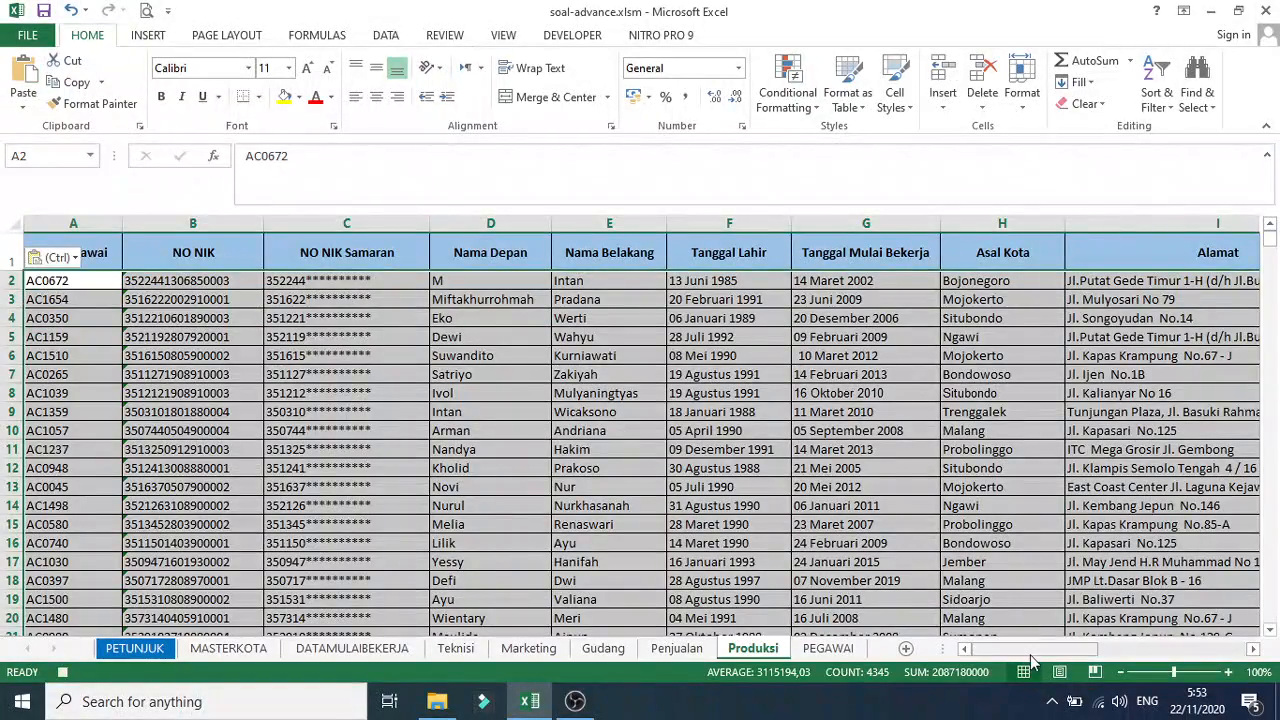
Check the pasted data through the last columns on the Produksi, Penjualan, Gudang, Marketing and Teknisi sheets
left_click_drag(1031, 656, 1140, 653)
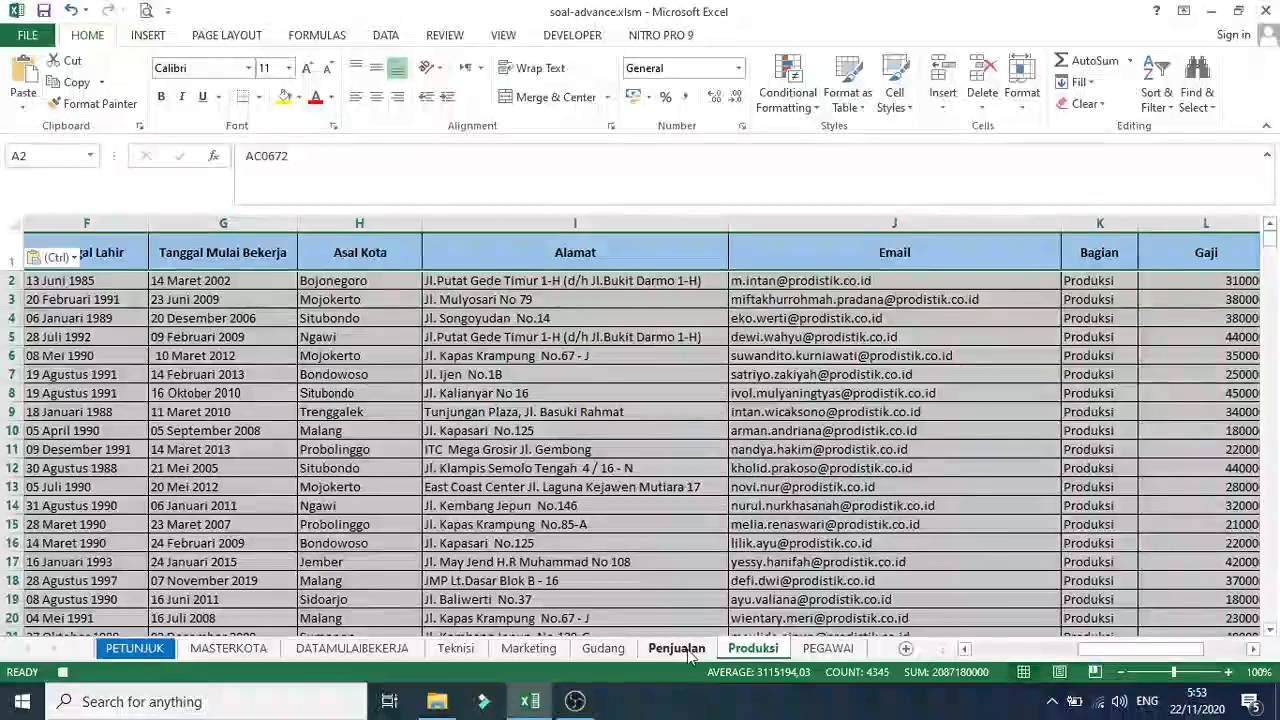
left_click(677, 648)
left_click_drag(1049, 652, 1232, 655)
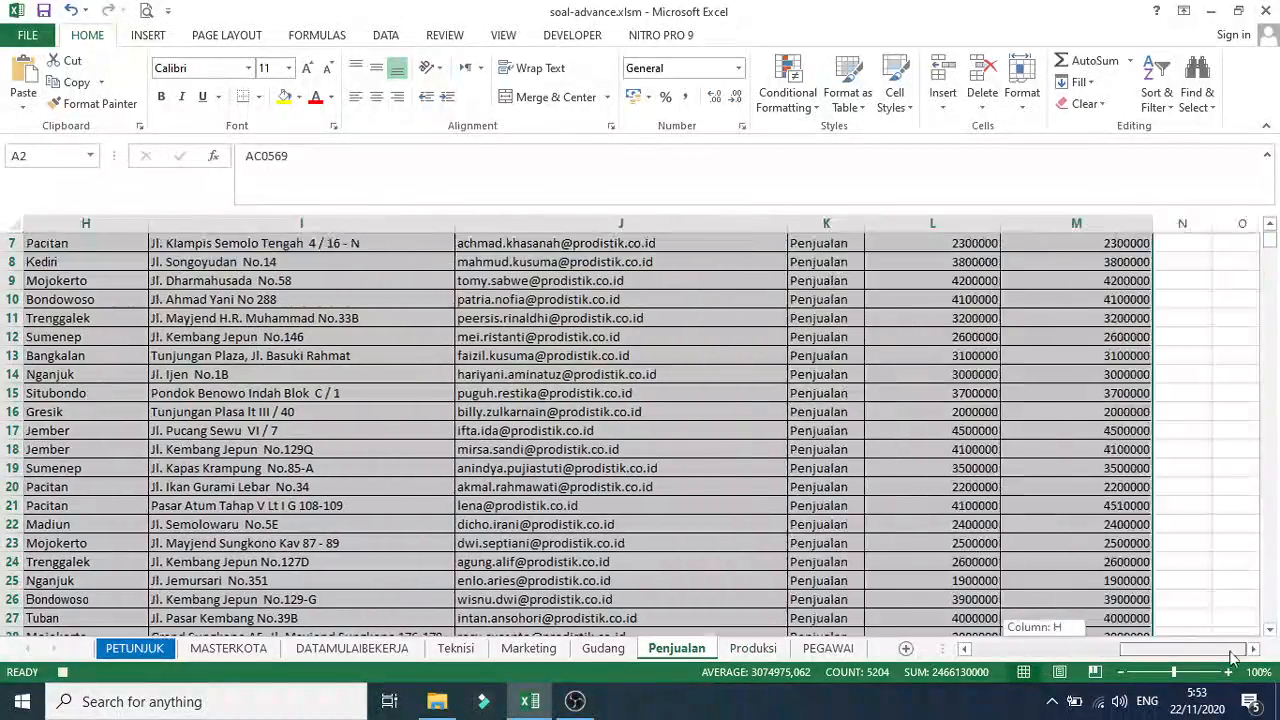
left_click(603, 648)
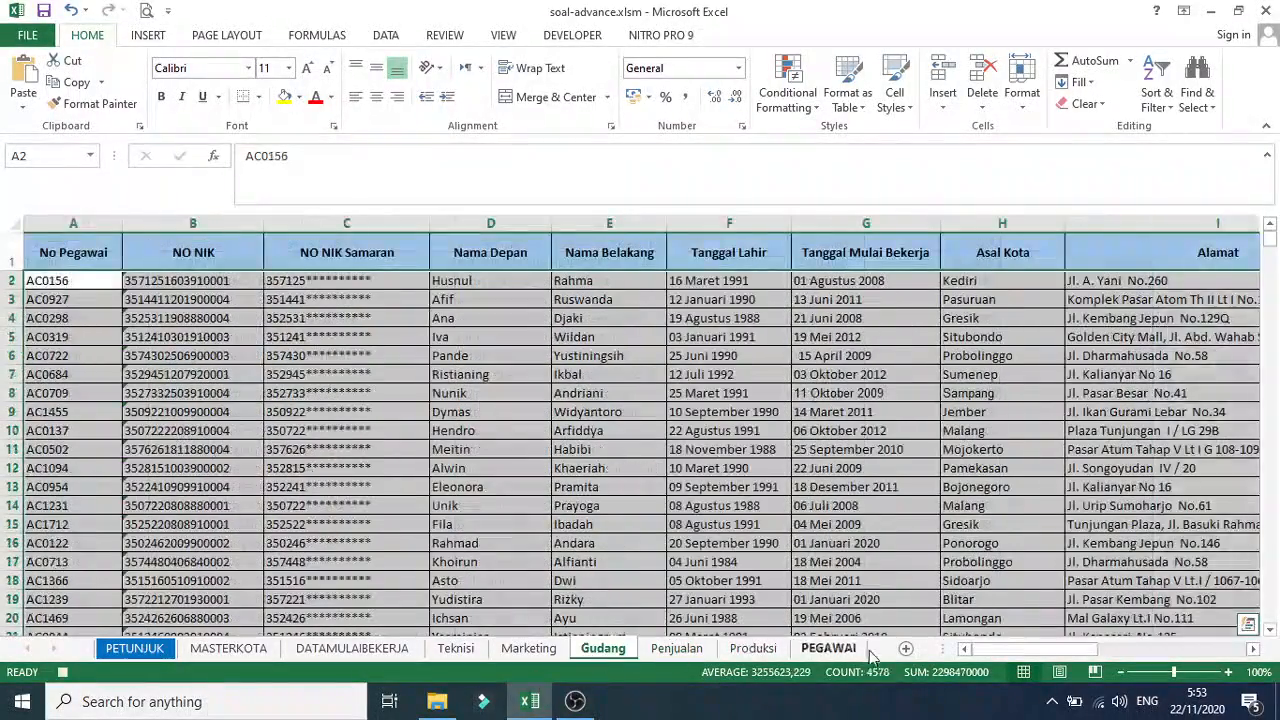
left_click_drag(963, 650, 1175, 647)
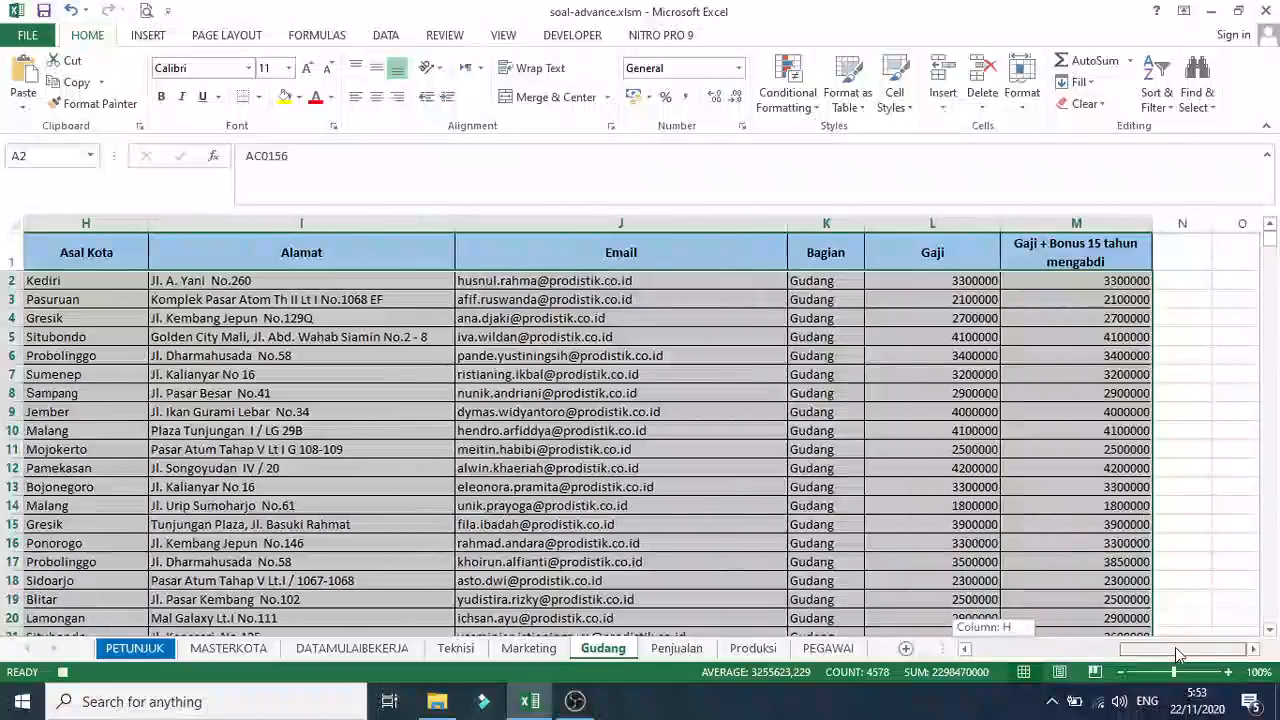
left_click(529, 649)
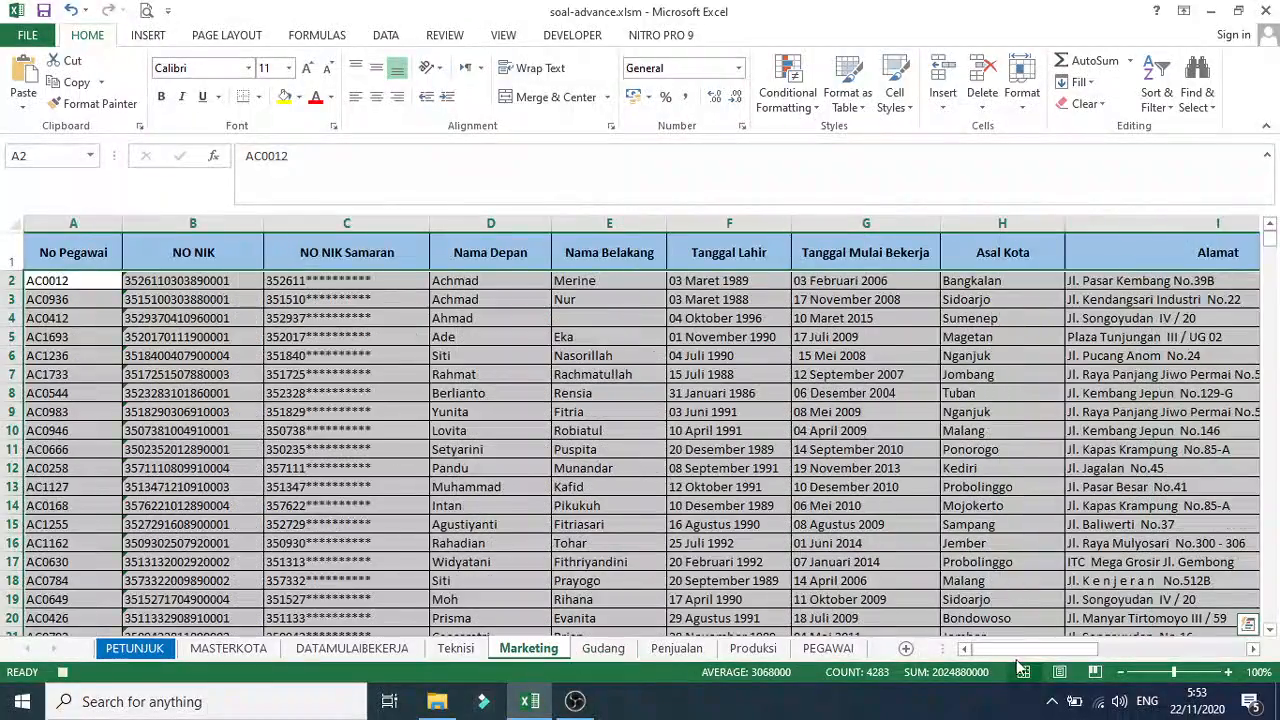
left_click_drag(1016, 652, 1191, 648)
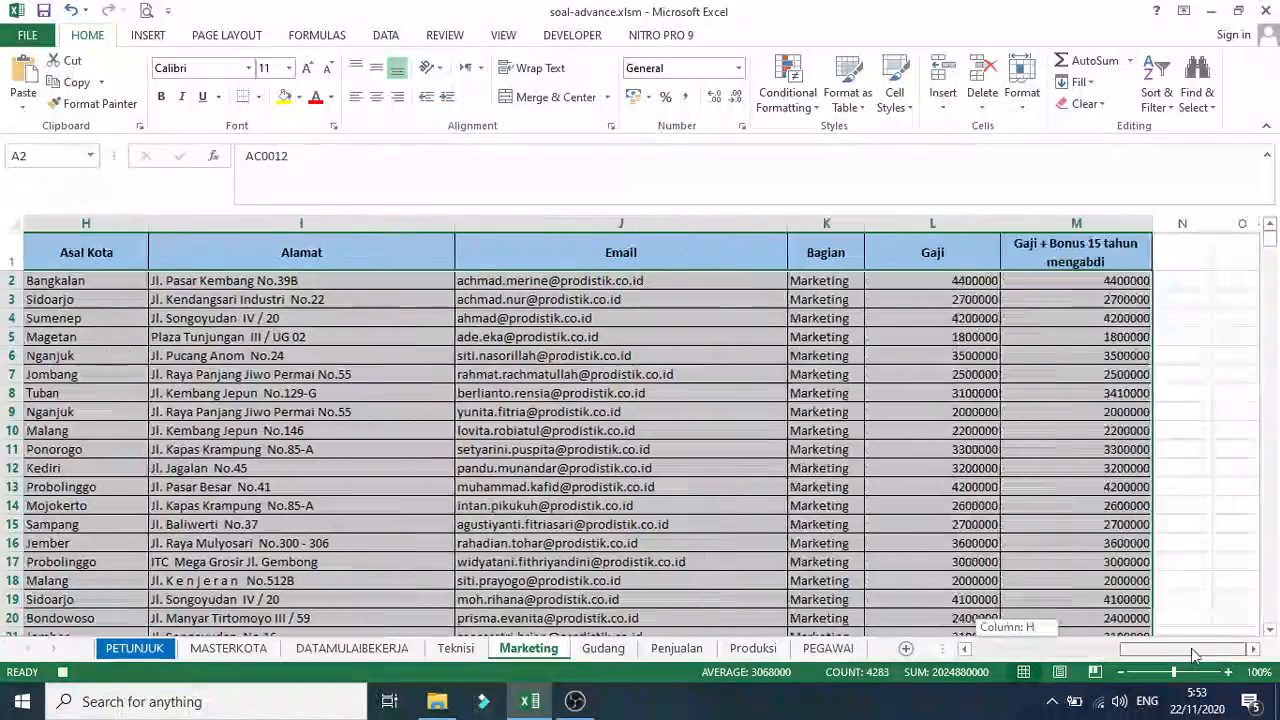
left_click(478, 650)
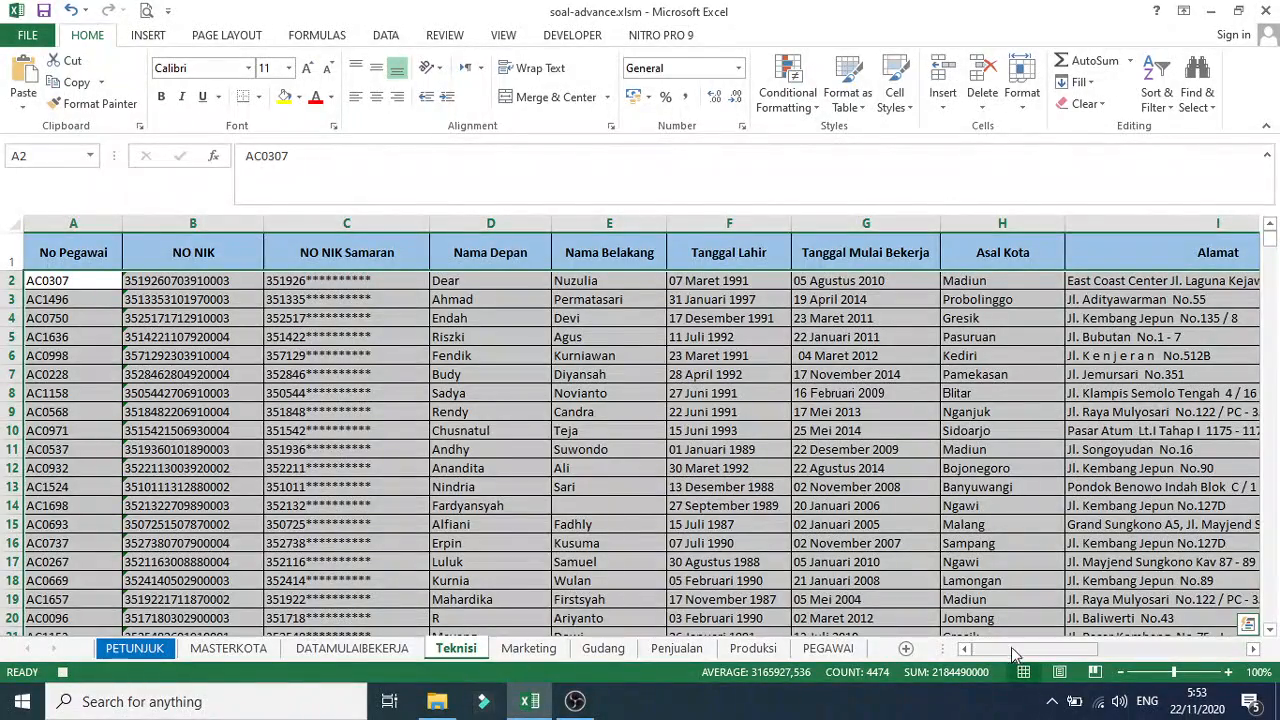
left_click_drag(1016, 655, 880, 658)
Clear the Bagian filter in the PEGAWAI table so that all departments are shown
left_click(830, 649)
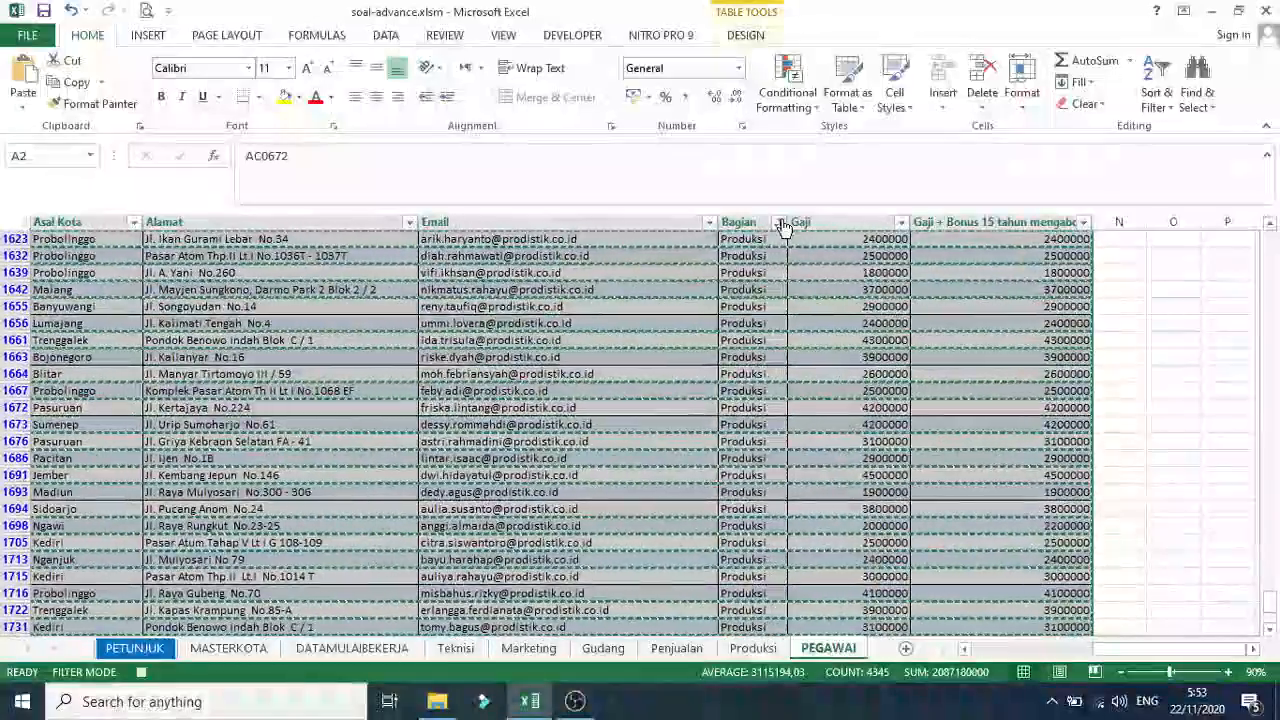
left_click(779, 222)
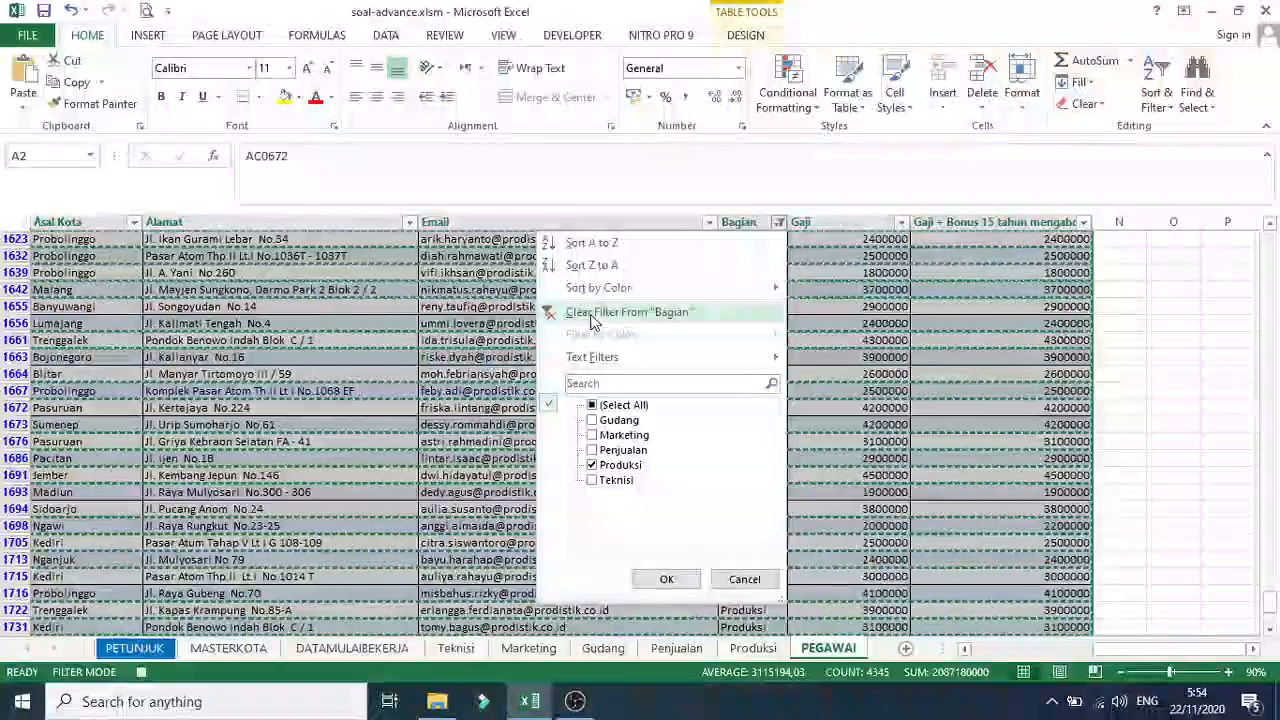
left_click(591, 316)
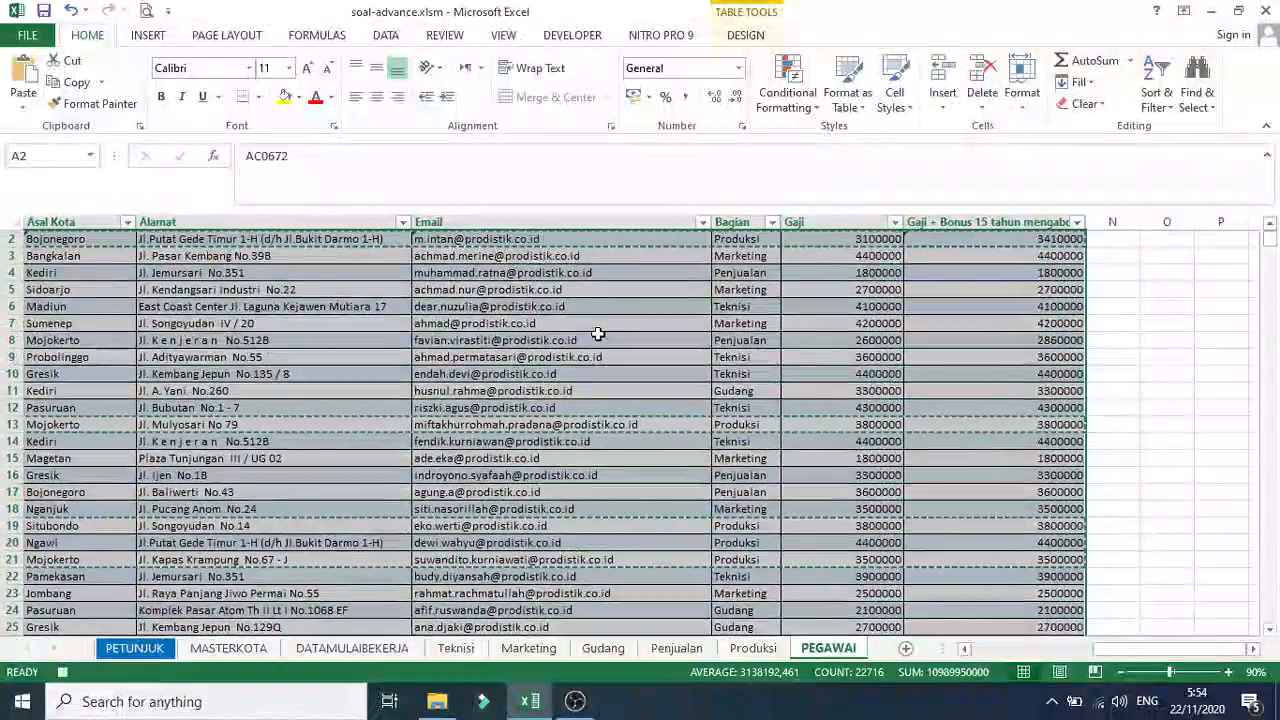
Return to cell A2 of the PEGAWAI sheet with the copy selection dismissed, and stop the macro recording
left_click(1106, 346)
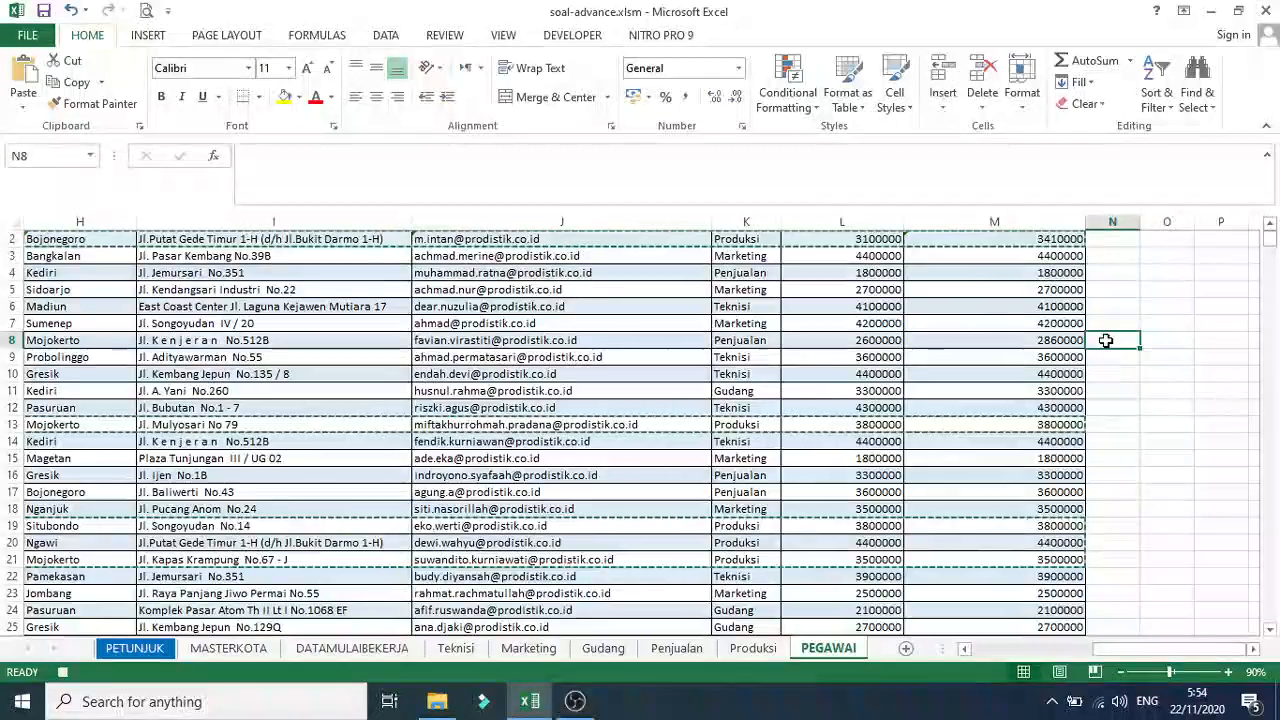
double_click(1106, 341)
scroll(702, 367, "up", 1)
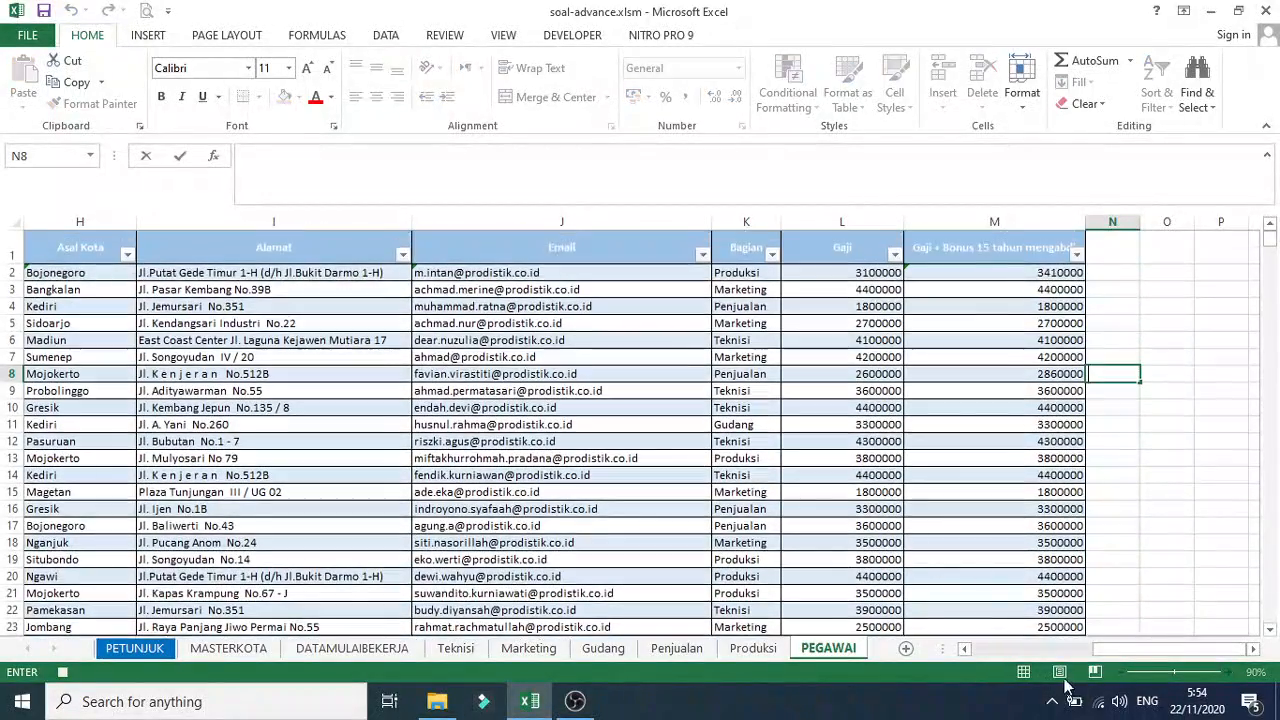
left_click_drag(1119, 655, 1046, 656)
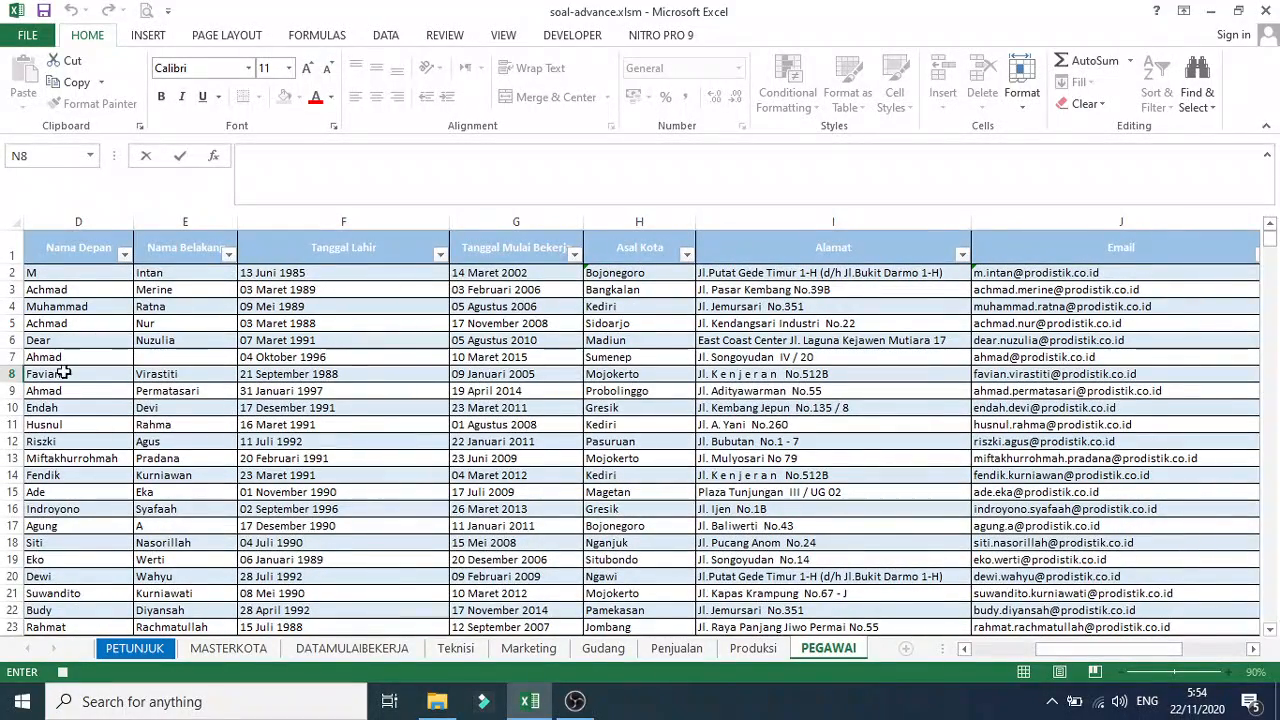
left_click_drag(1170, 648, 1104, 648)
left_click(91, 277)
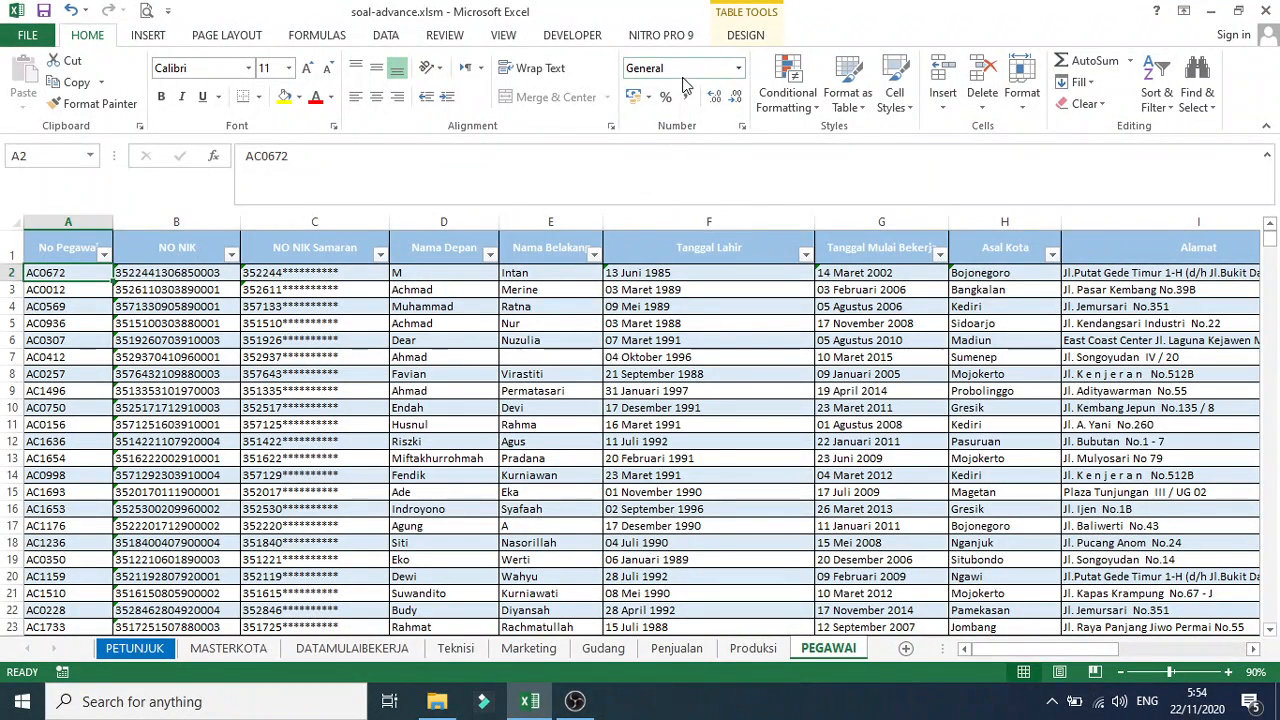
Open the PEGAWAI sheet's code window in the Visual Basic editor, check its declarations list, and close the code window
left_click(573, 37)
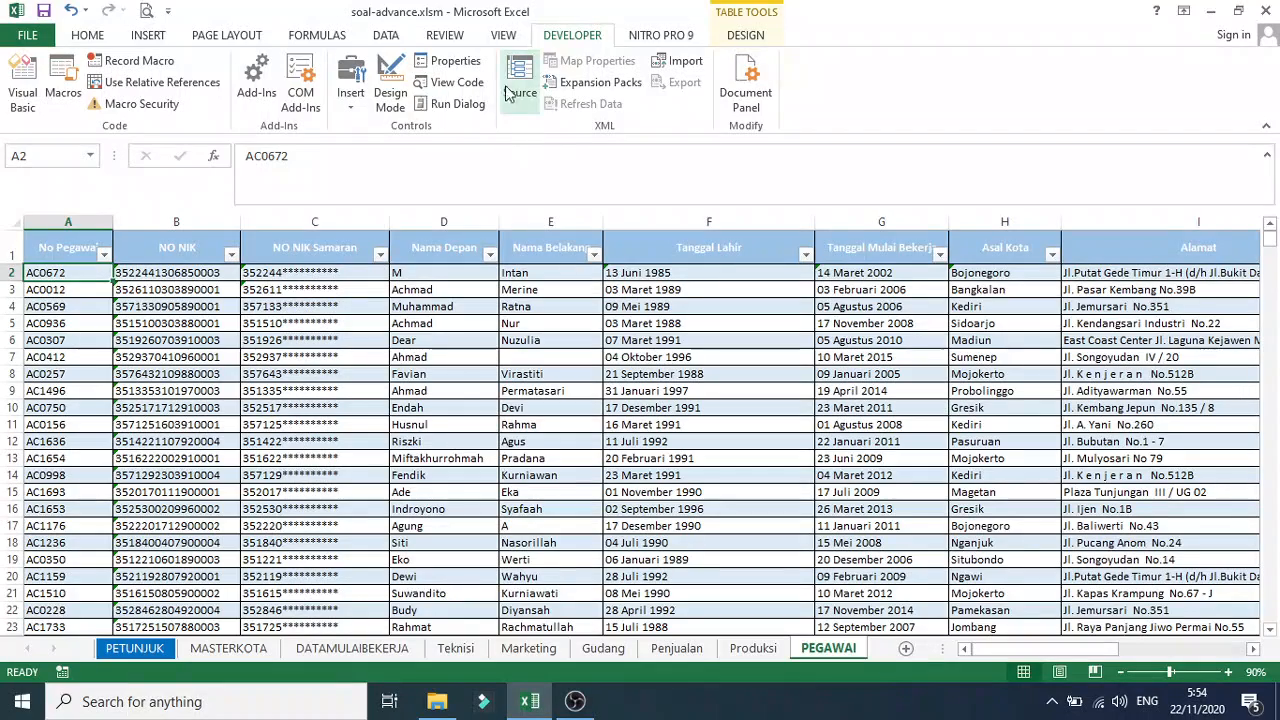
left_click(437, 88)
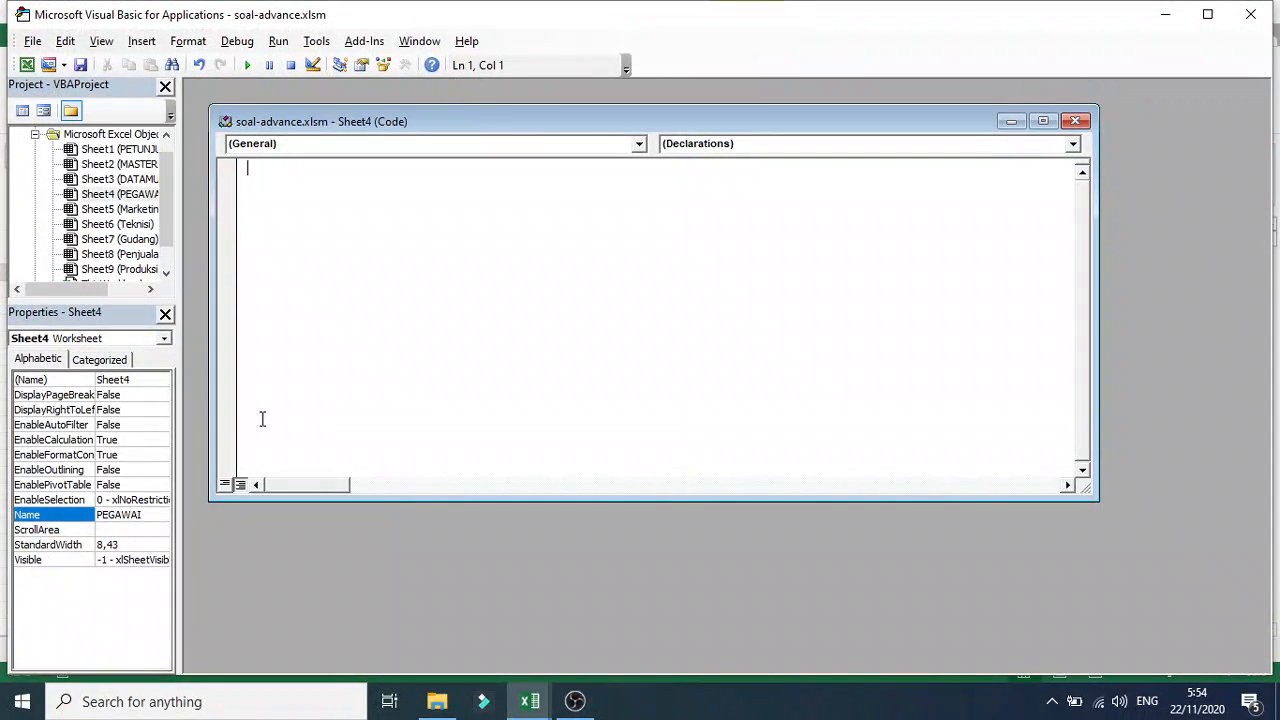
left_click(1072, 145)
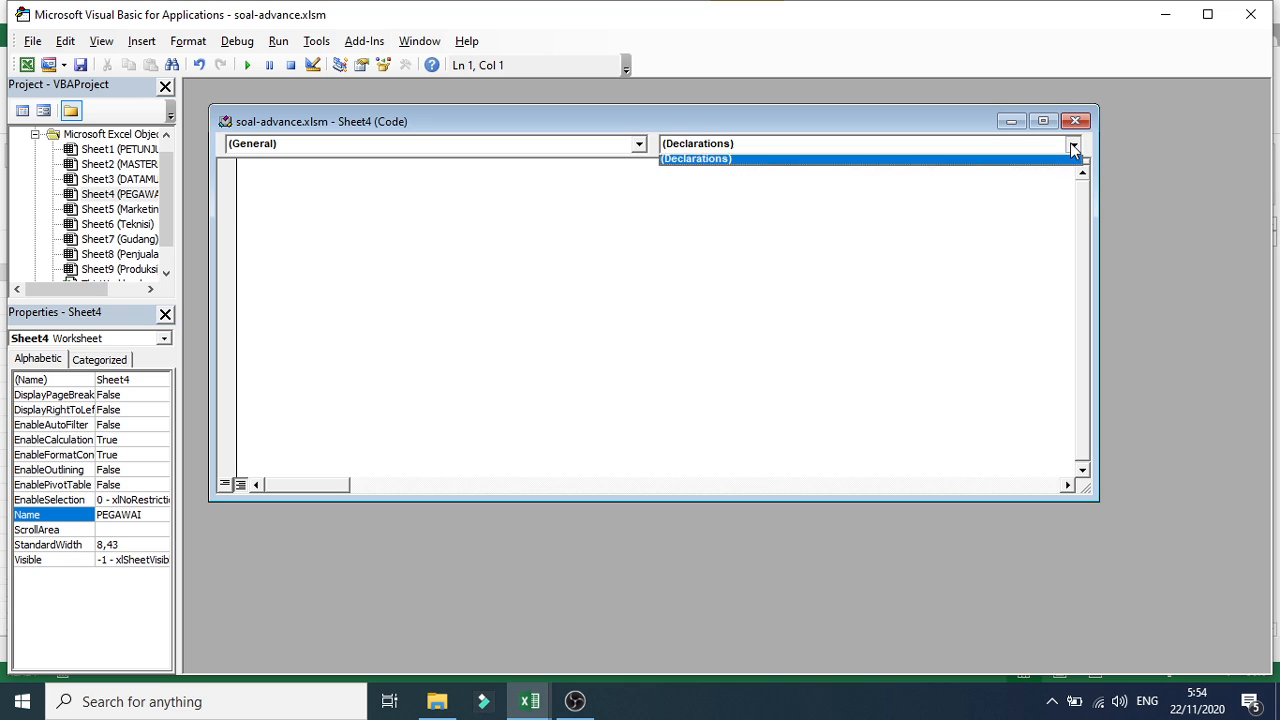
left_click(1077, 122)
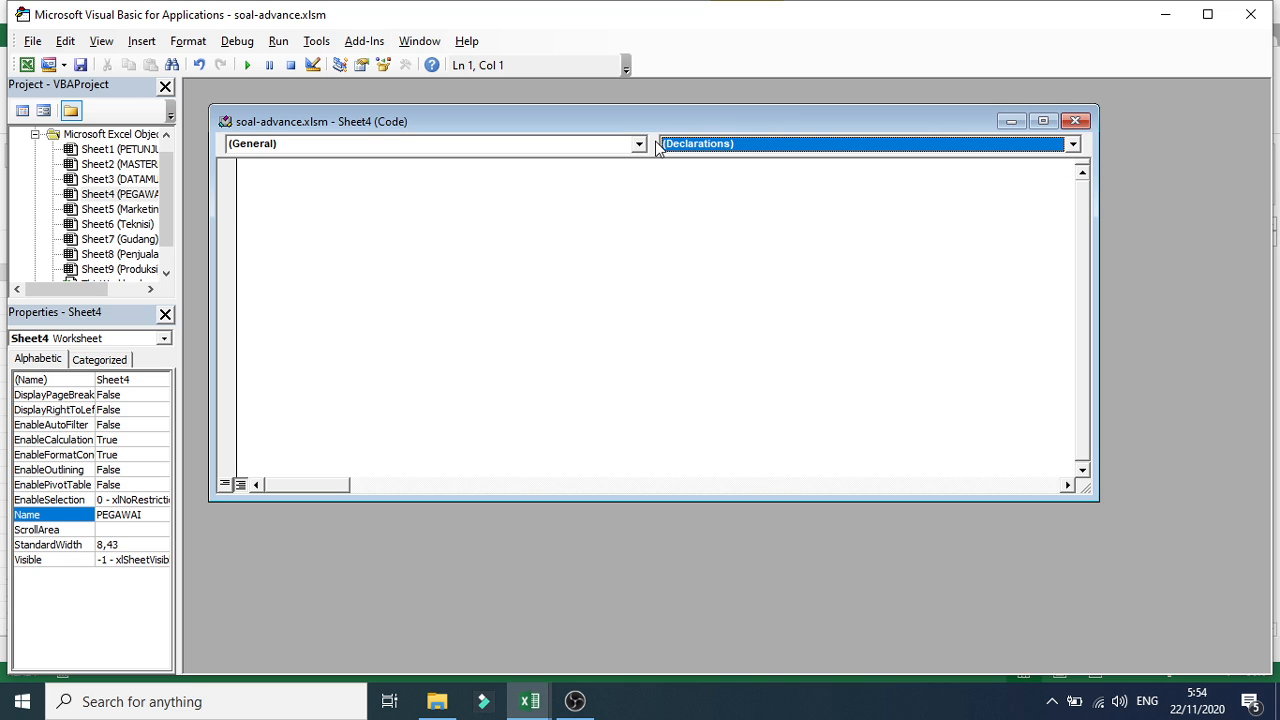
left_click(1077, 122)
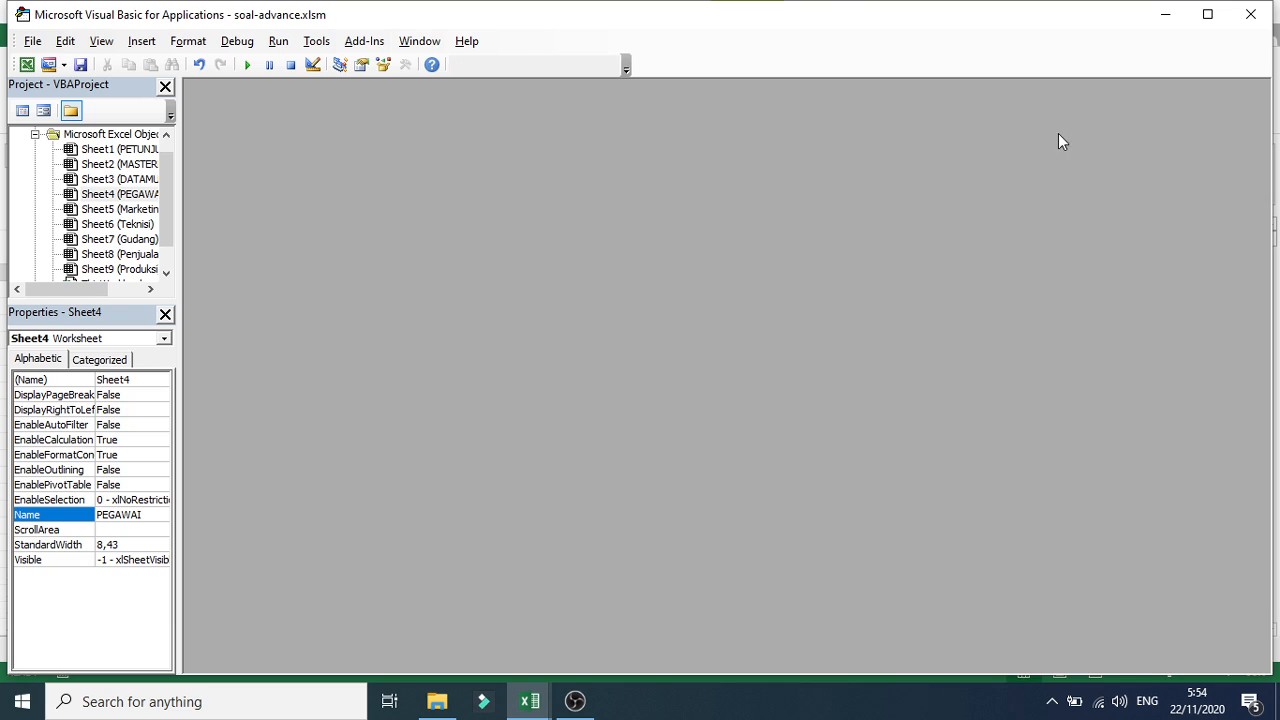
Close the Visual Basic editor and view the last columns of the PEGAWAI sheet
left_click(1251, 15)
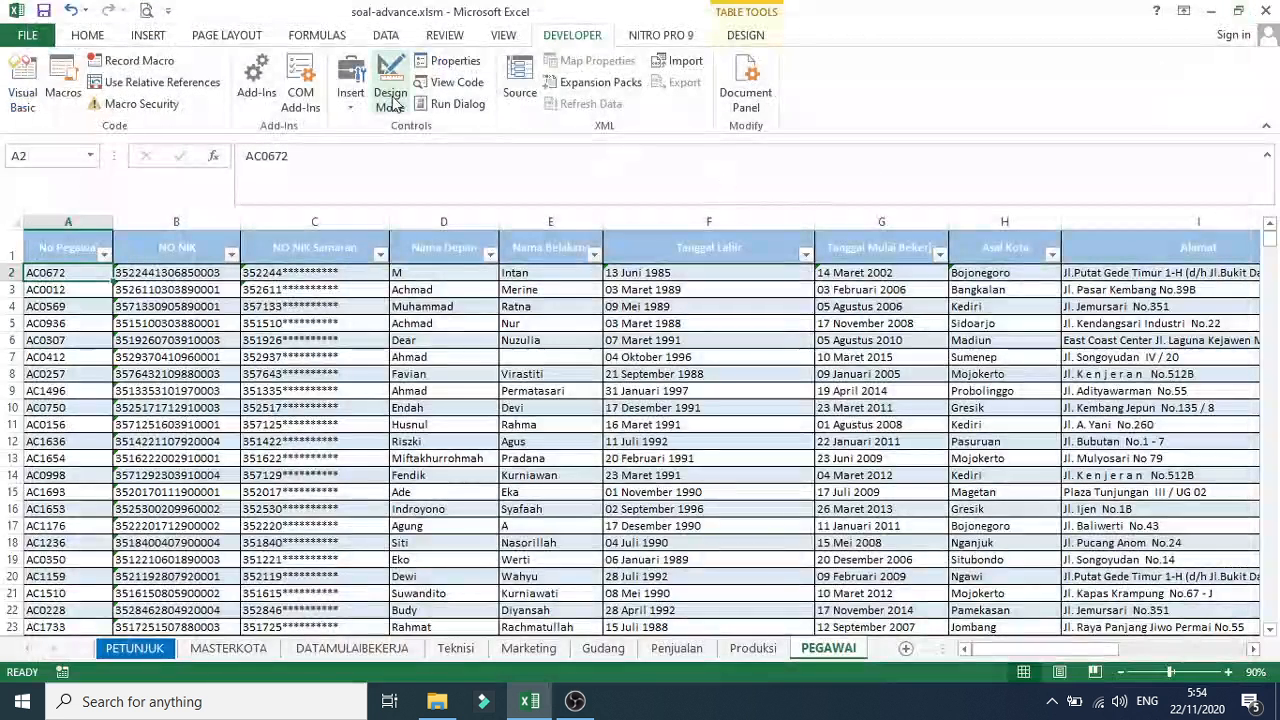
left_click(488, 390)
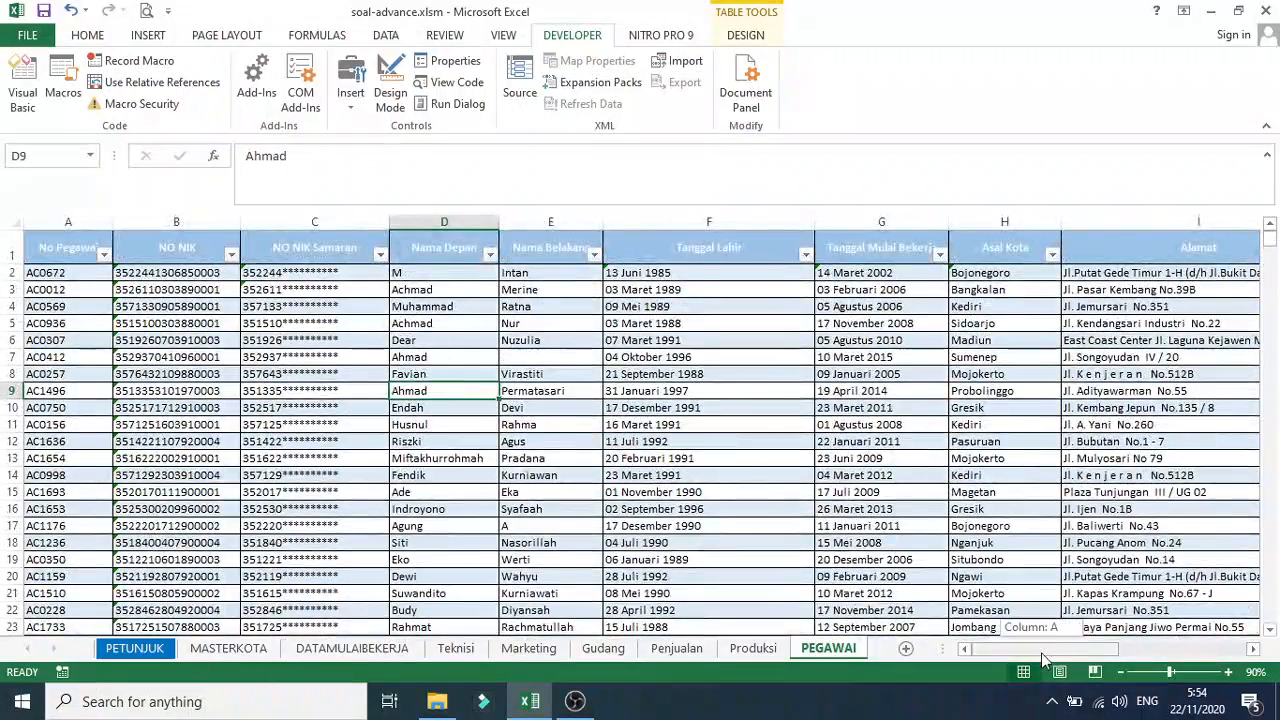
left_click_drag(1043, 660, 1271, 651)
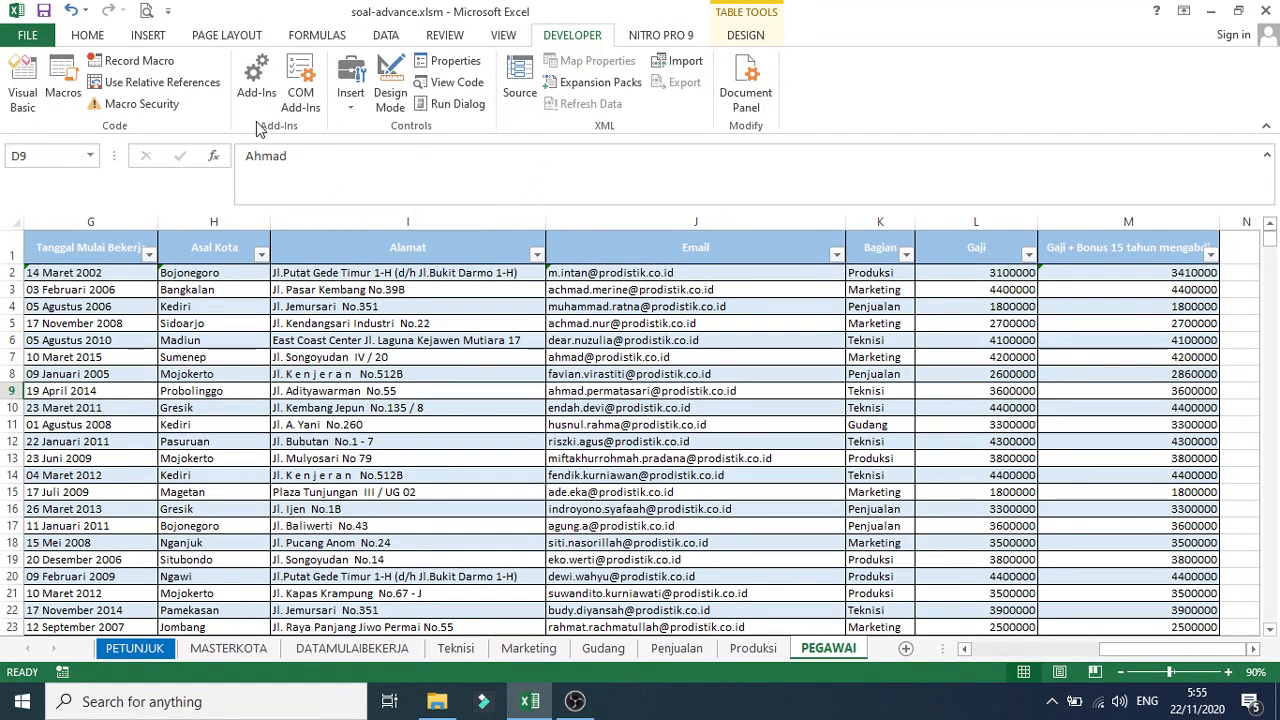
Open the PISAH macro's code for editing, maximize its code window and look through the recorded lines
left_click(66, 77)
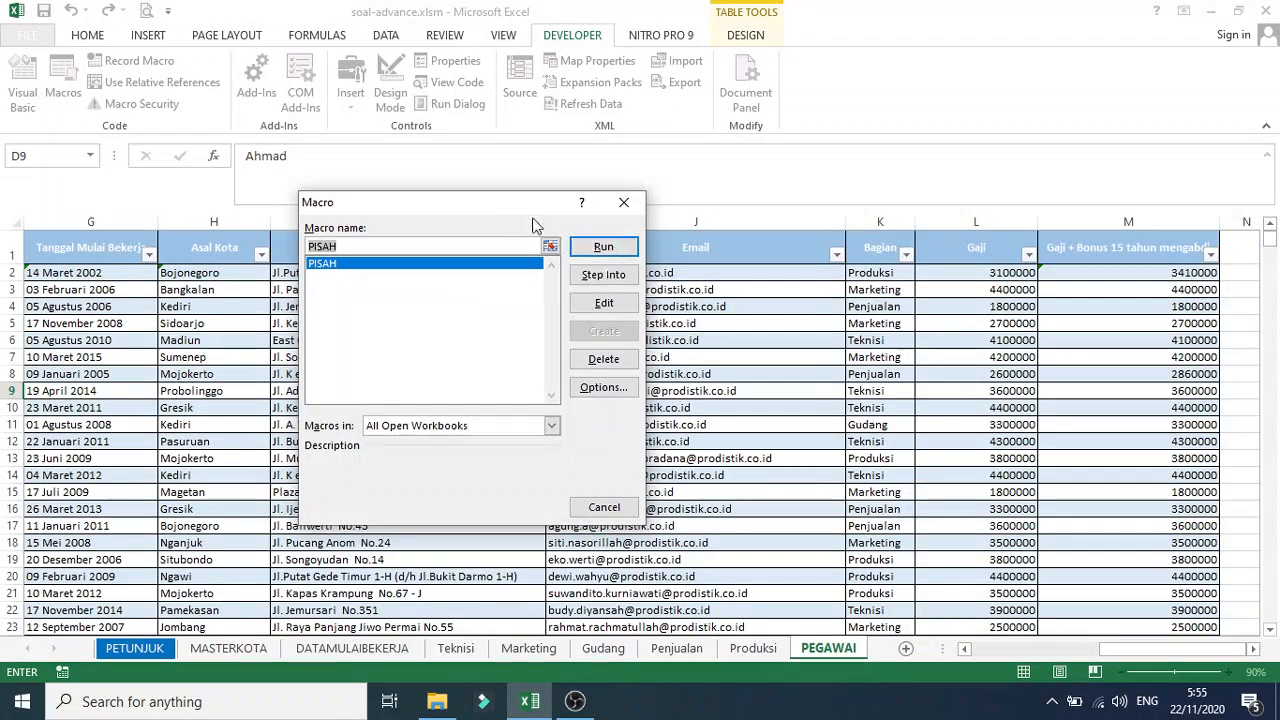
left_click_drag(513, 207, 896, 156)
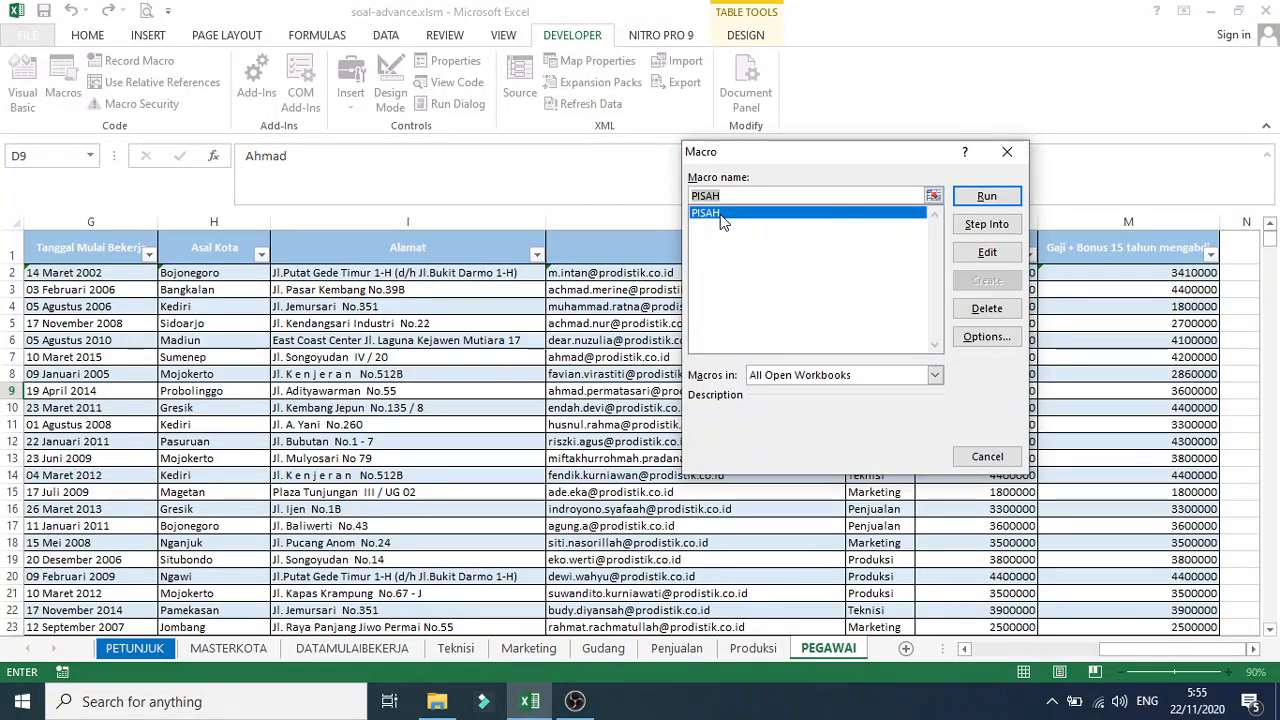
left_click(967, 254)
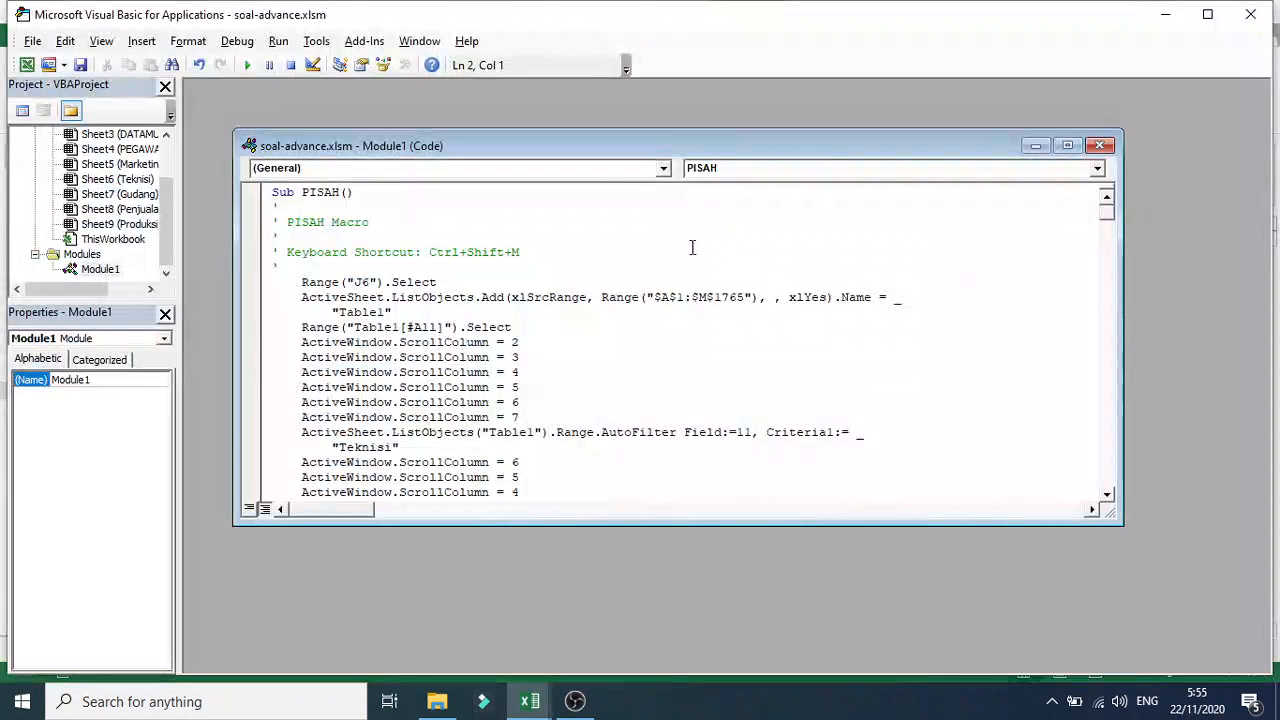
left_click(1066, 148)
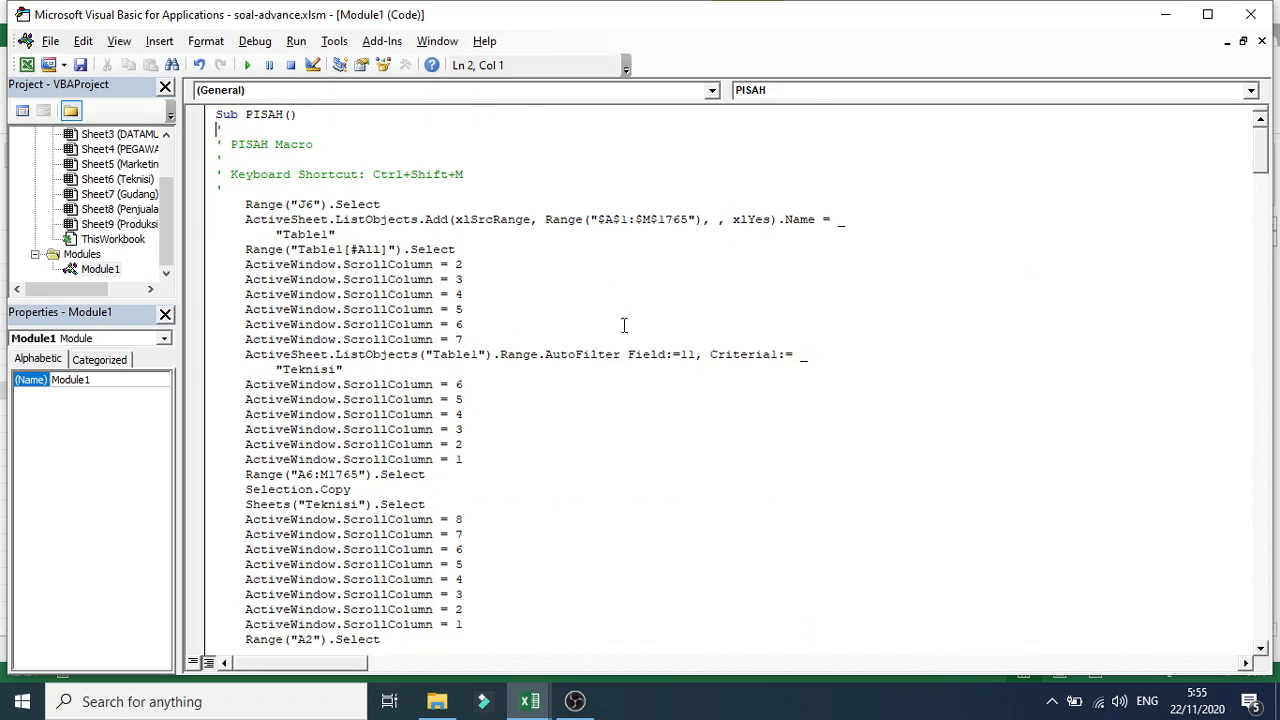
scroll(620, 325, "down", 20)
scroll(614, 331, "up", 20)
Delete the ActiveWindow.ScrollColumn lines directly before and after the Teknisi filter in the PISAH macro
left_click_drag(483, 345, 212, 268)
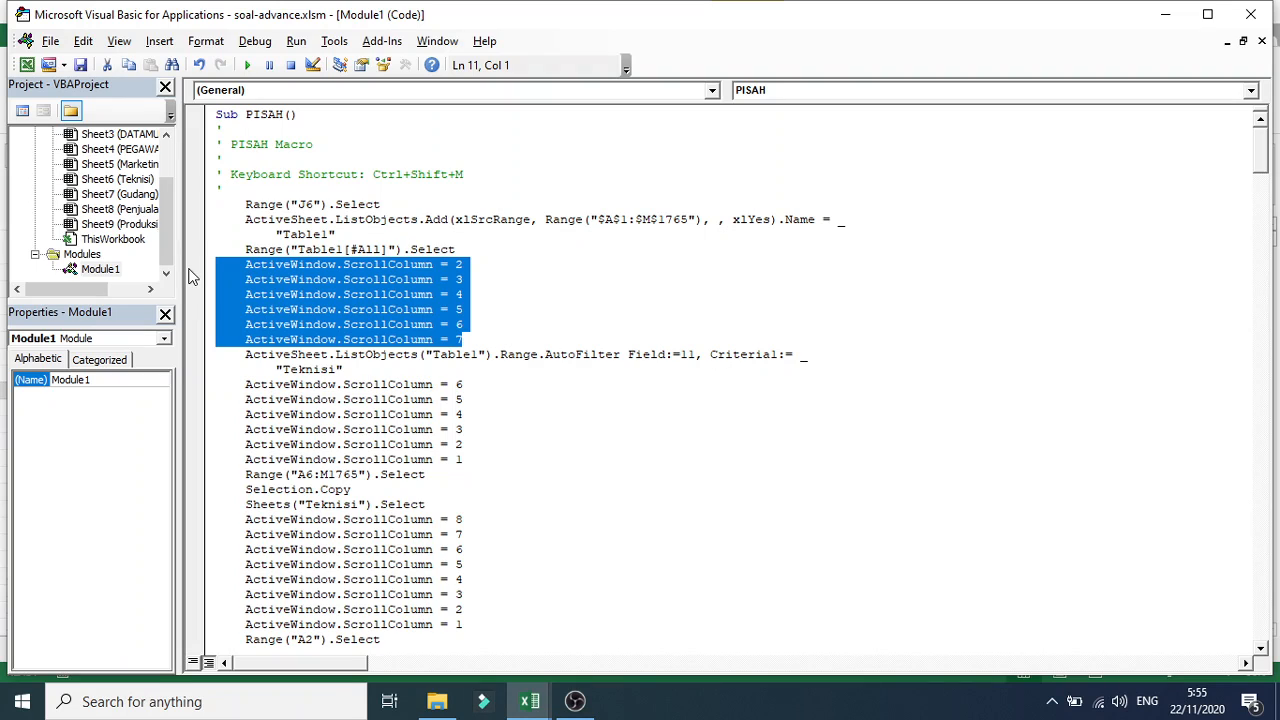
key("Delete")
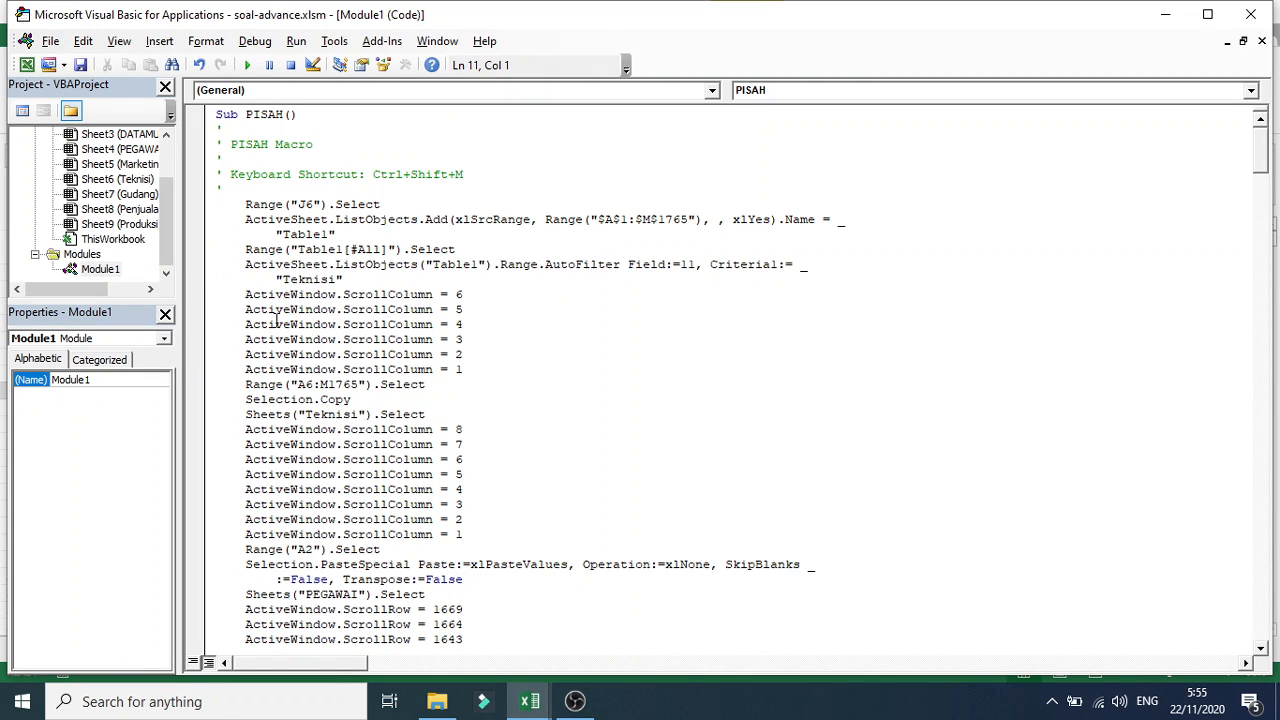
left_click_drag(477, 369, 178, 300)
key("Delete")
key("Delete")
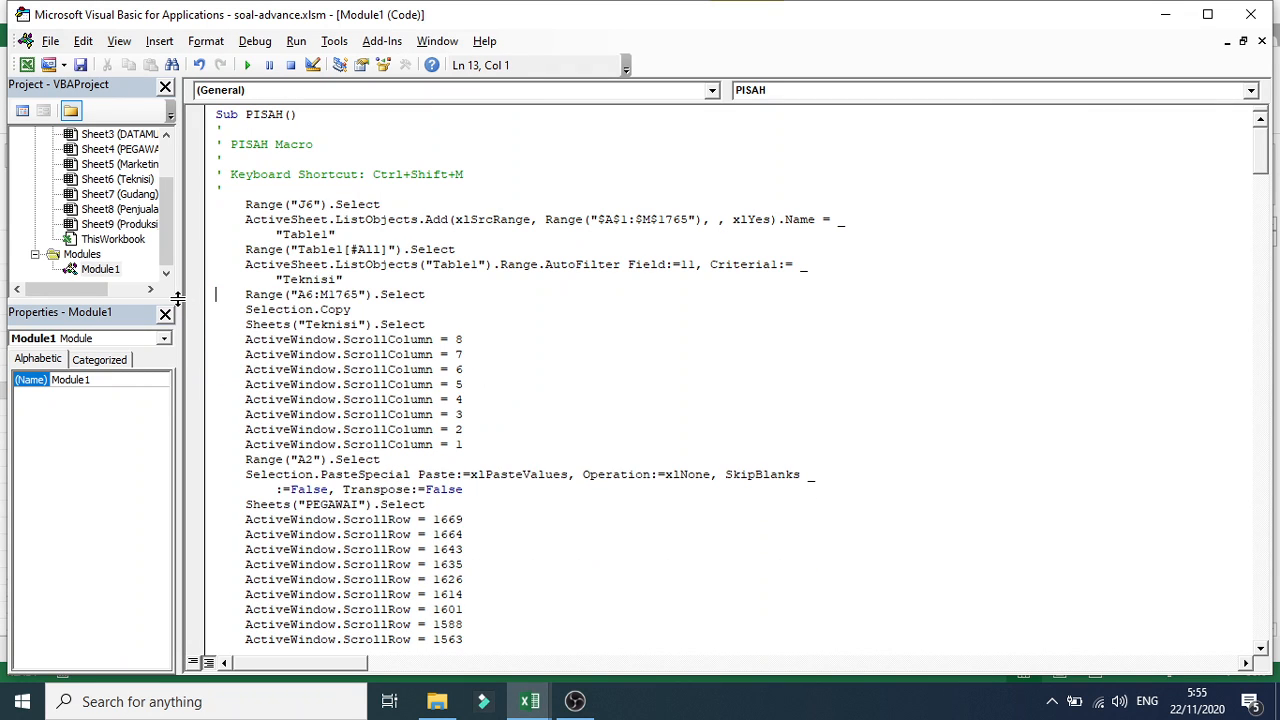
Delete the ScrollColumn lines between the Teknisi sheet selection and its Range("A2").Select line
scroll(364, 418, "down", 1)
left_click_drag(478, 402, 196, 296)
key("Delete")
key("Delete")
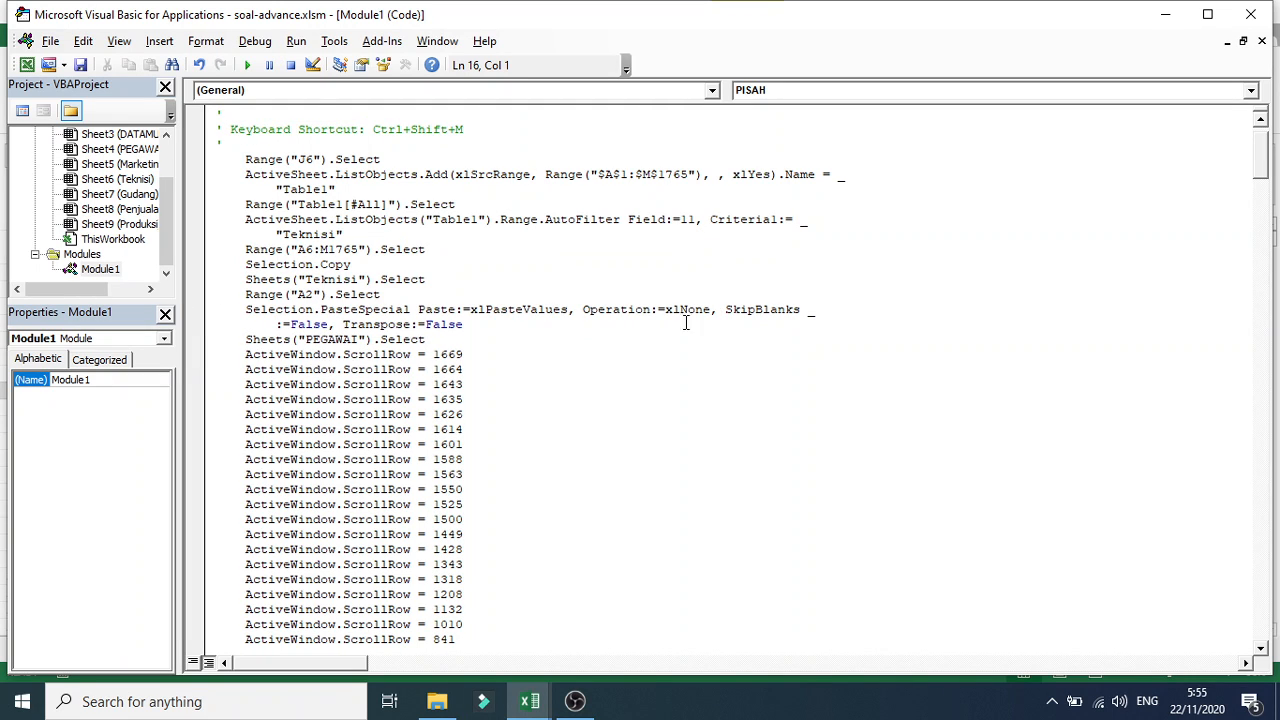
Delete the long run of ActiveWindow.ScrollRow lines between the PEGAWAI sheet selection and the Marketing filter
scroll(332, 352, "down", 1)
scroll(286, 318, "down", 18)
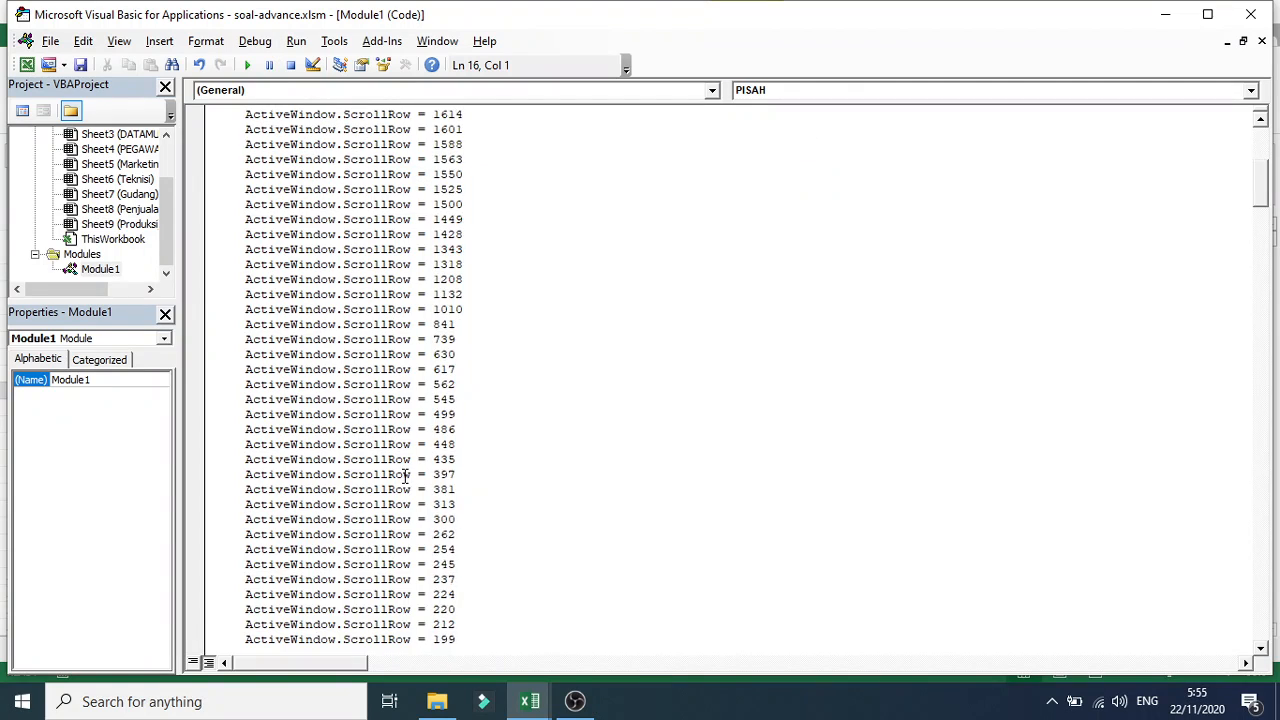
left_click_drag(461, 381, 124, 401)
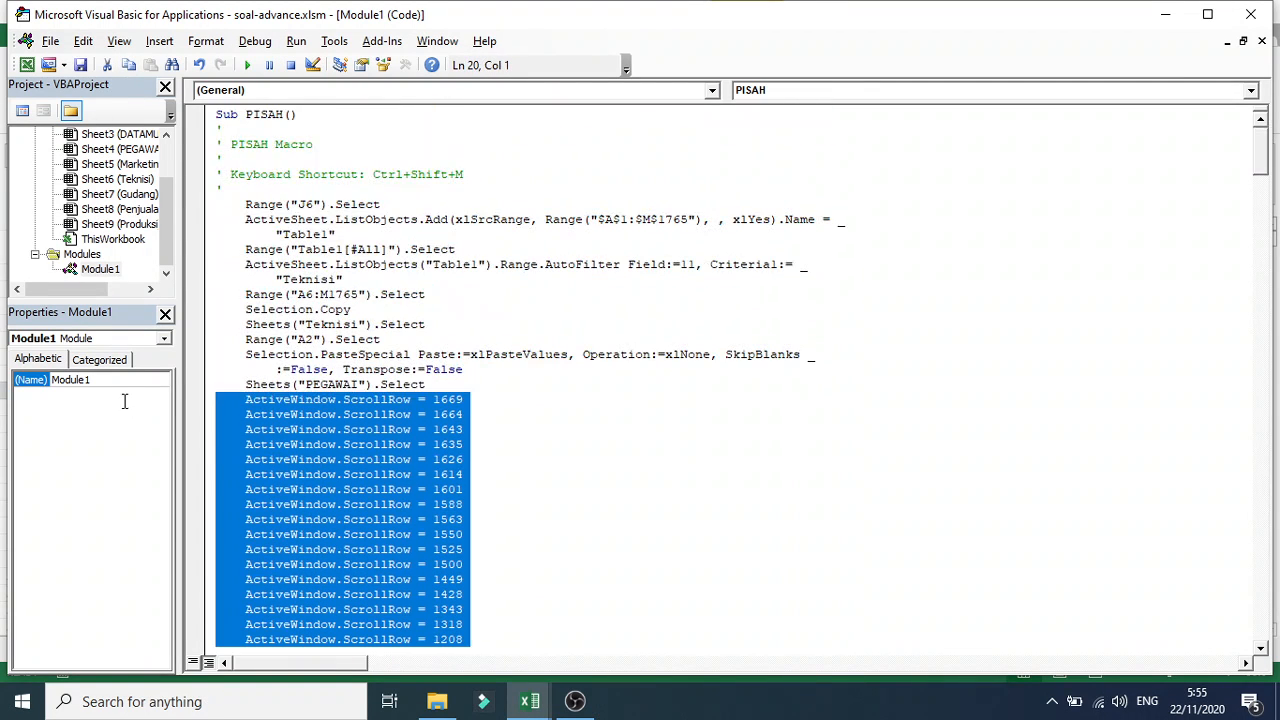
key("Delete")
key("Delete")
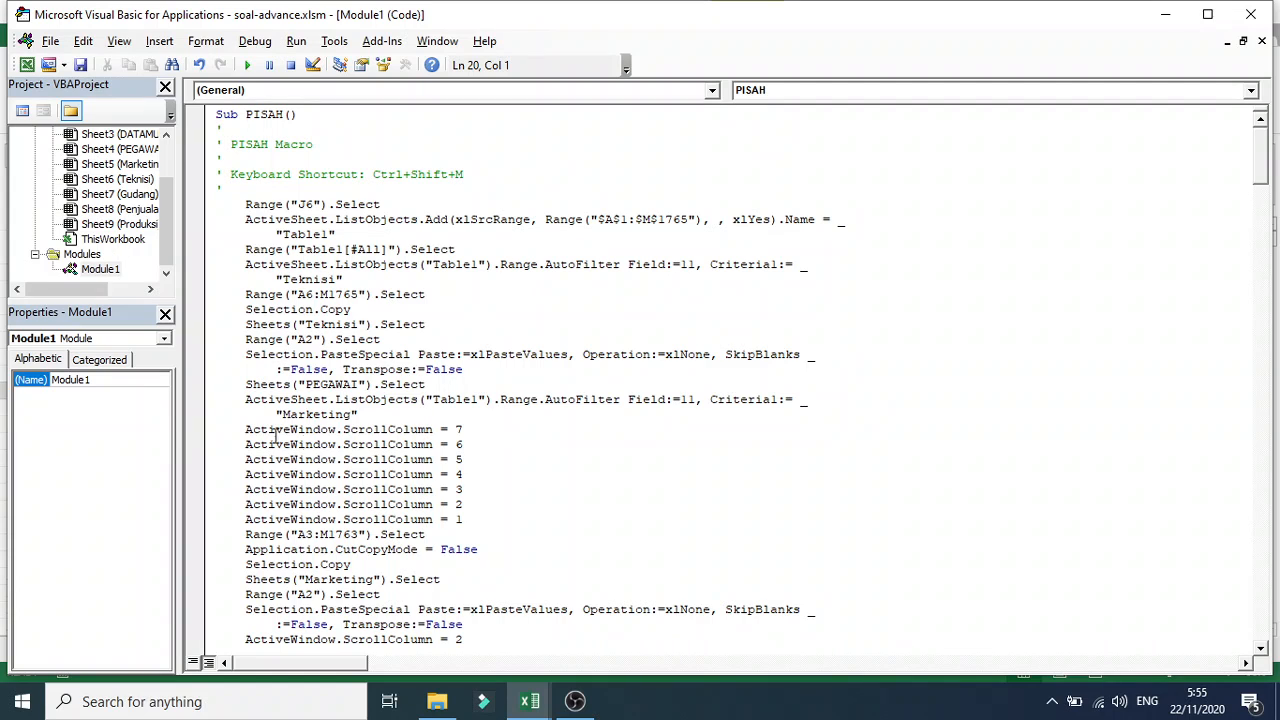
Delete the ScrollColumn lines after the Marketing filter and those following the paste into the Marketing sheet
left_click_drag(479, 523, 218, 430)
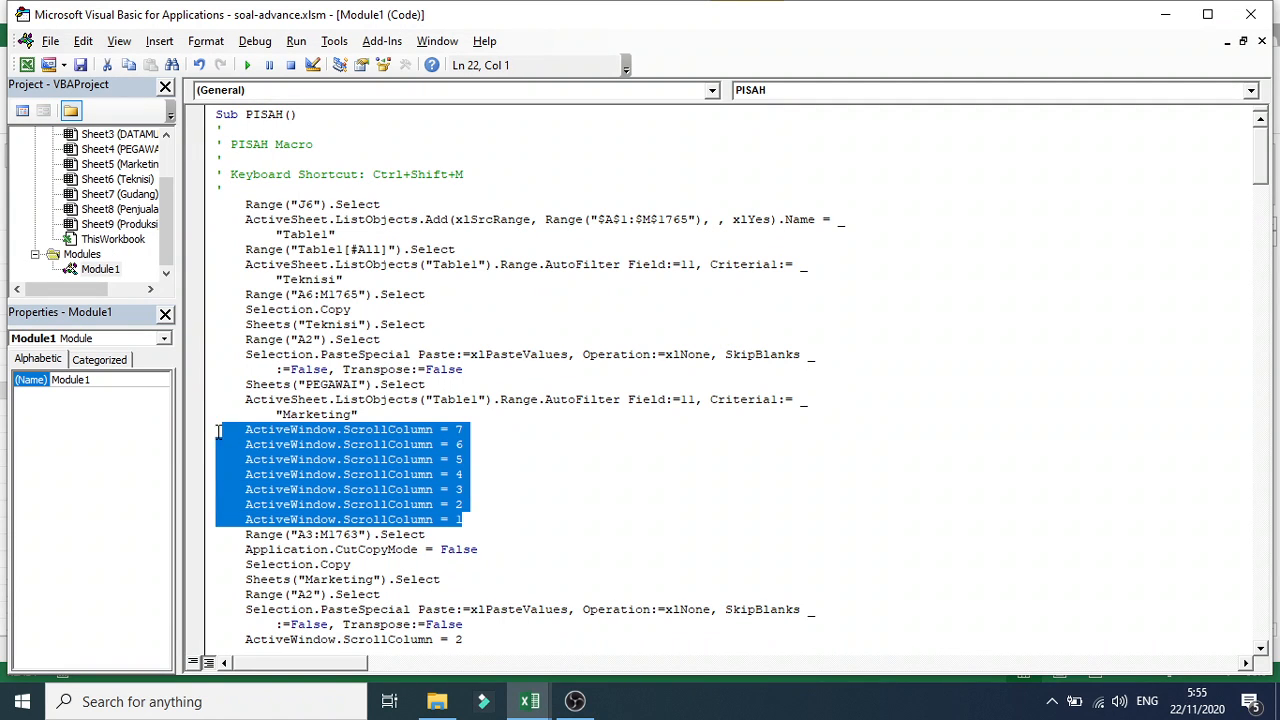
key("Delete")
key("Delete")
scroll(420, 560, "down", 2)
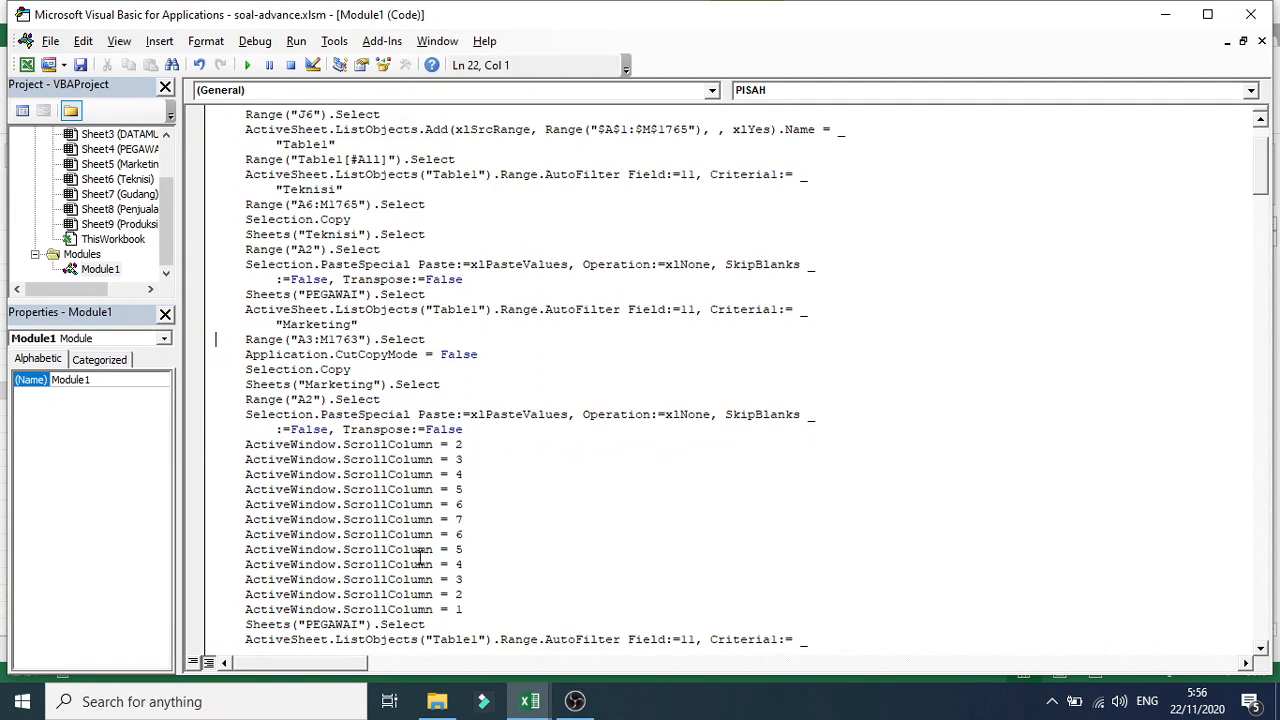
scroll(417, 550, "down", 2)
left_click_drag(479, 521, 209, 357)
key("Delete")
key("Delete")
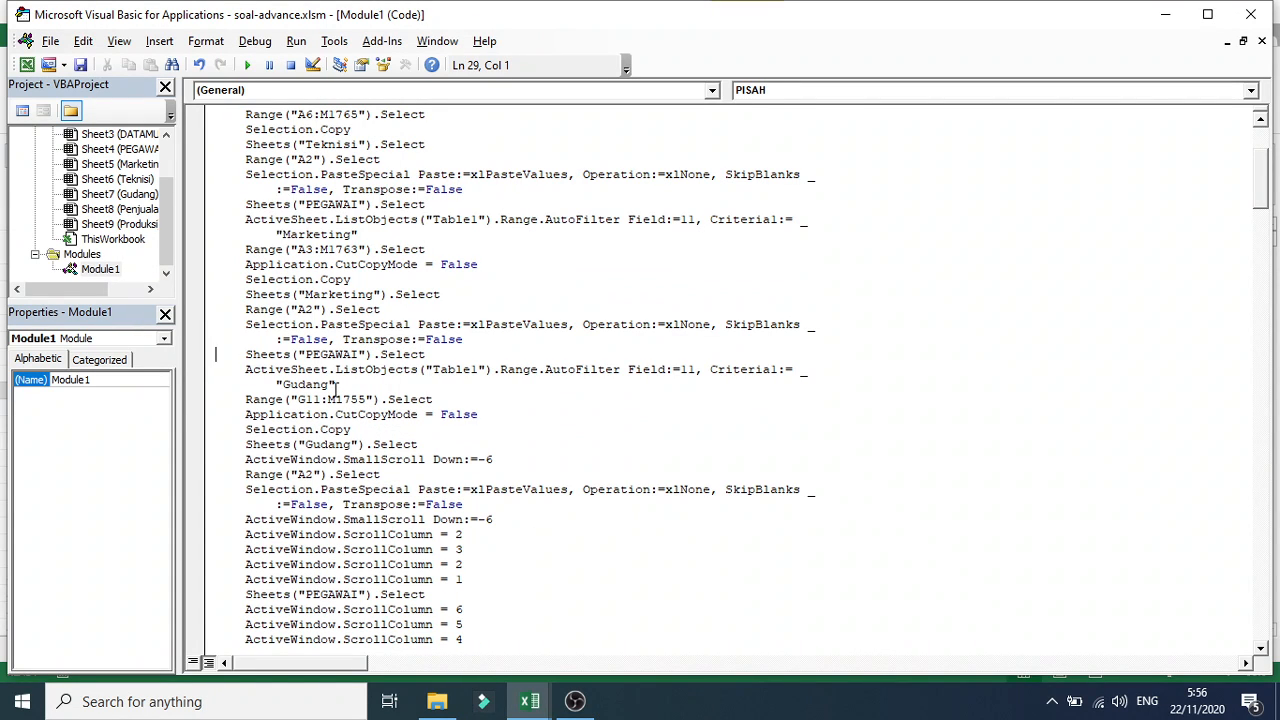
Delete the SmallScroll and ScrollColumn lines following the first paste into the Gudang sheet
scroll(337, 384, "up", 1)
scroll(341, 443, "down", 1)
scroll(337, 449, "down", 1)
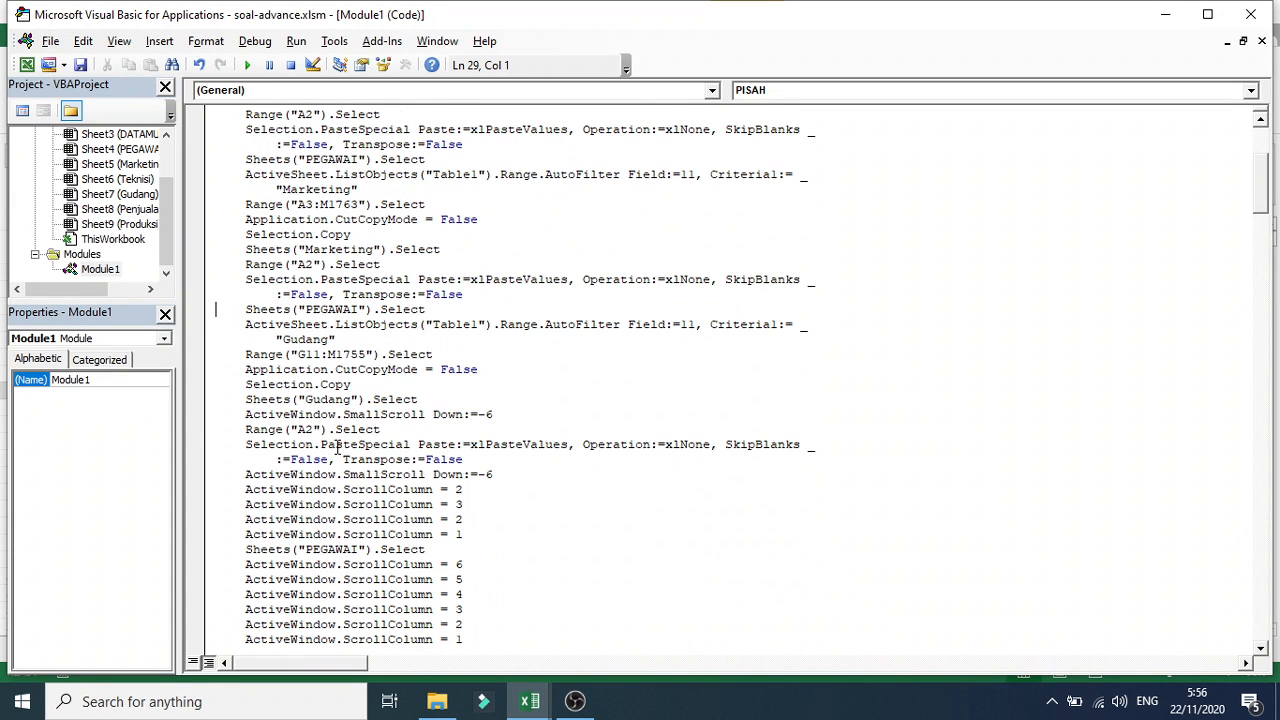
scroll(445, 474, "down", 1)
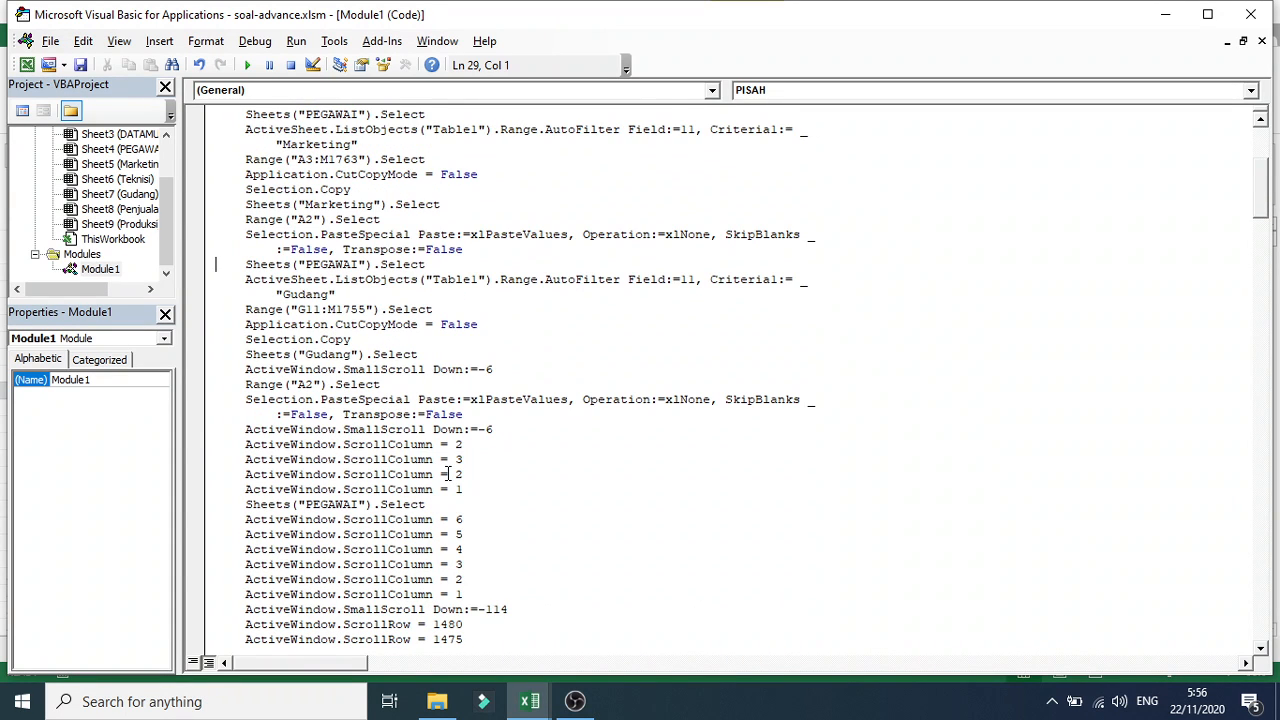
scroll(448, 474, "down", 3)
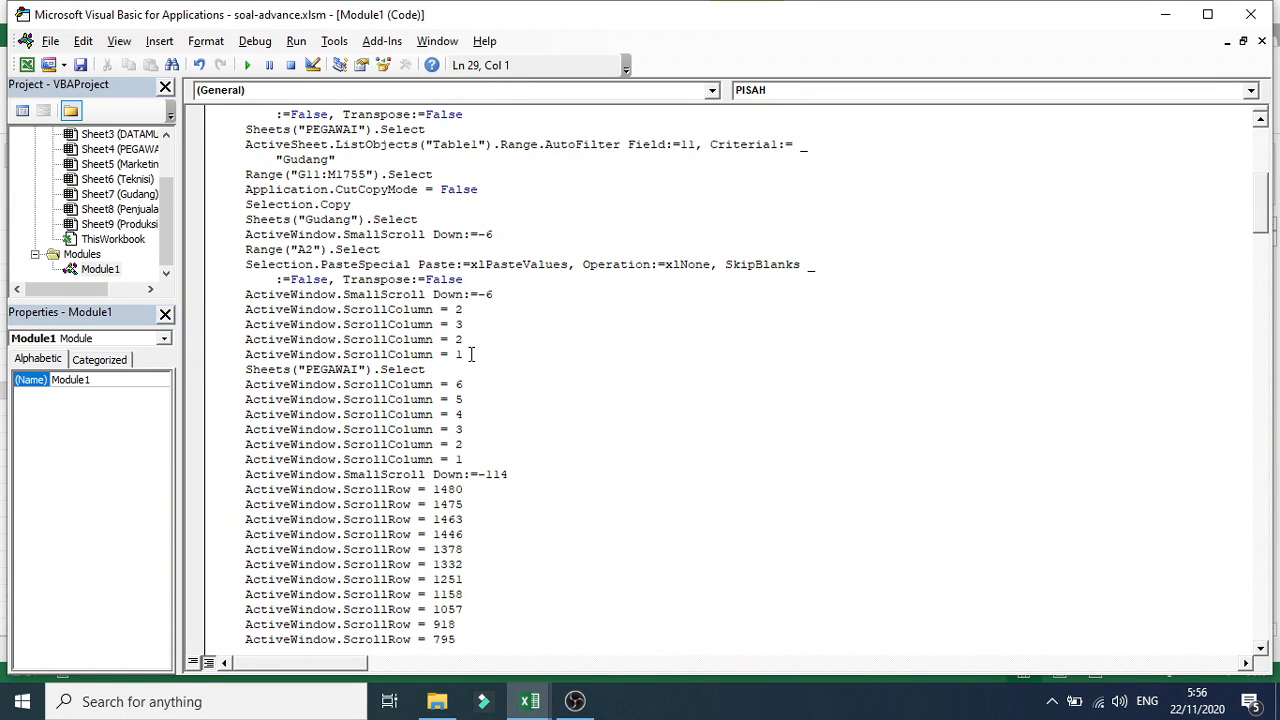
left_click_drag(471, 354, 196, 298)
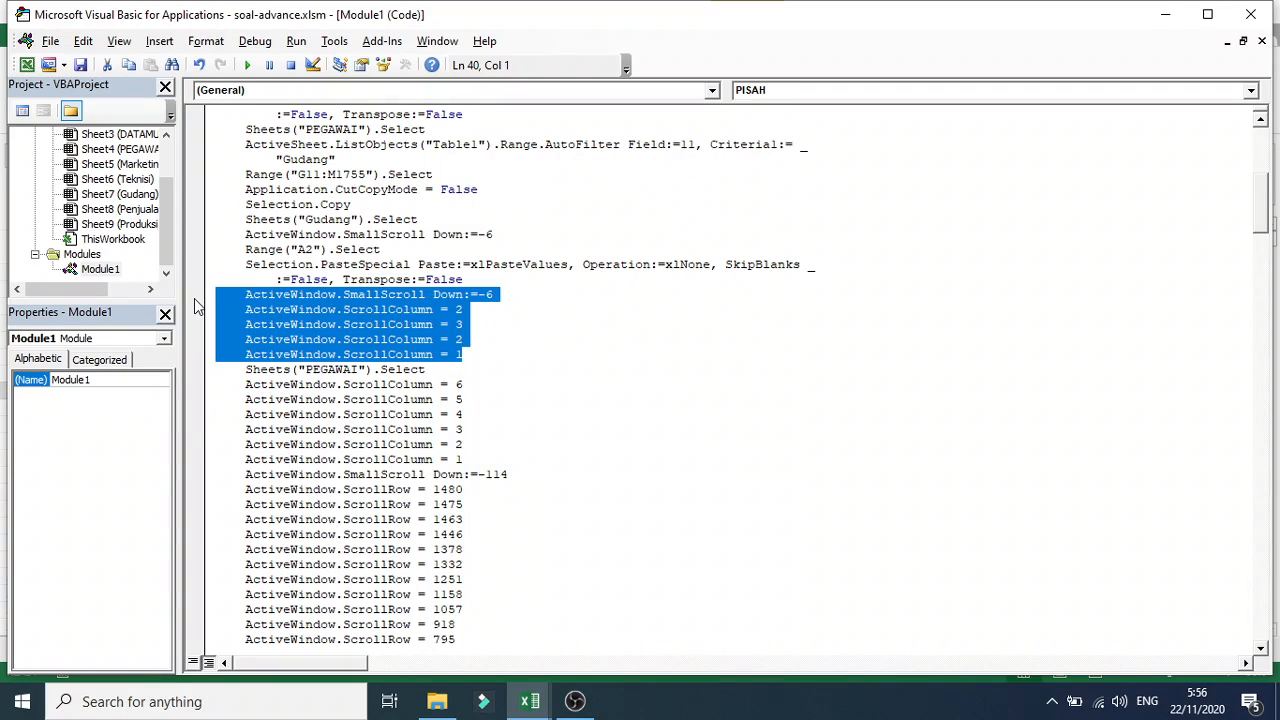
key("Delete")
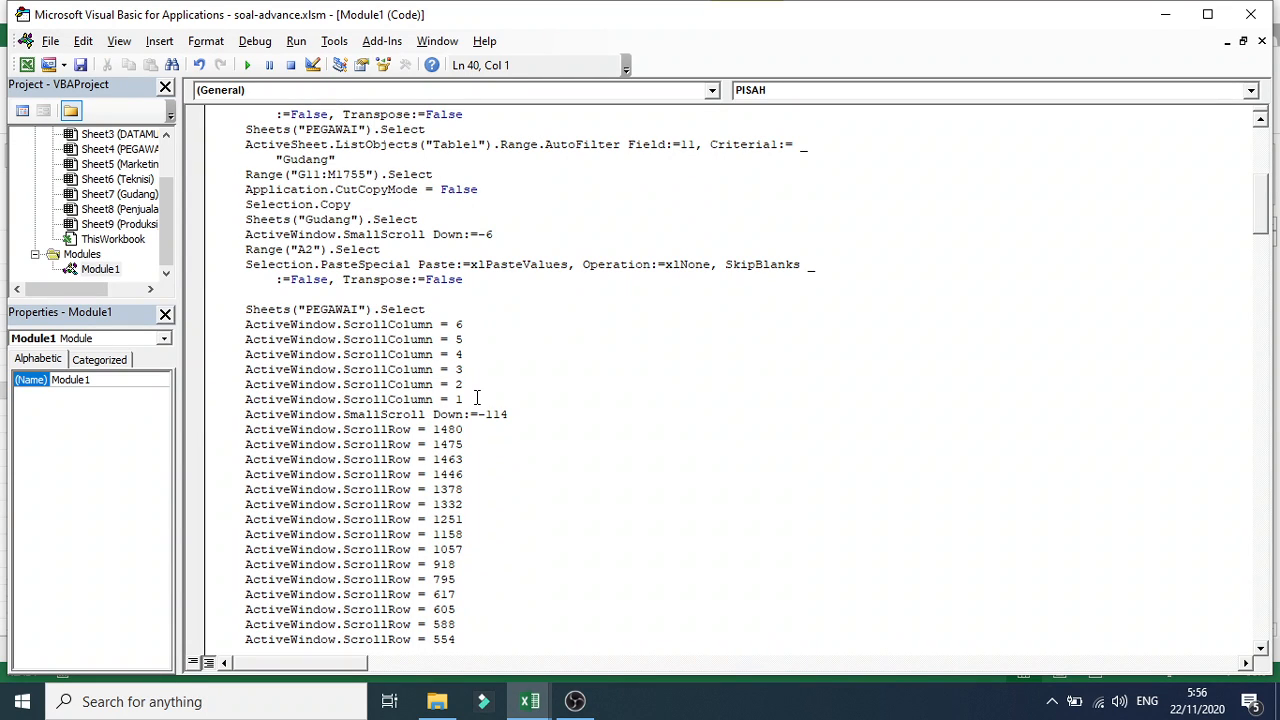
Delete all ScrollColumn, SmallScroll and ScrollRow lines between the PEGAWAI sheet selection and Range("A11:M1764").Select
scroll(472, 399, "down", 12)
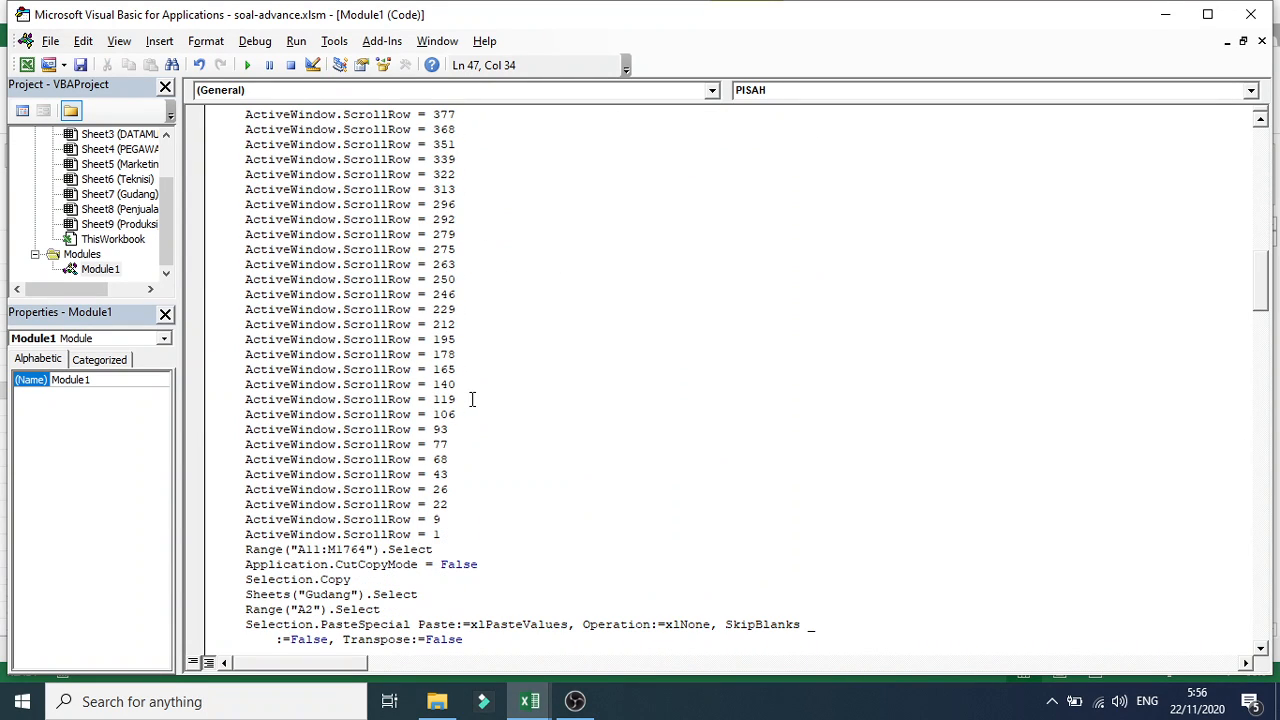
left_click_drag(454, 538, 150, 310)
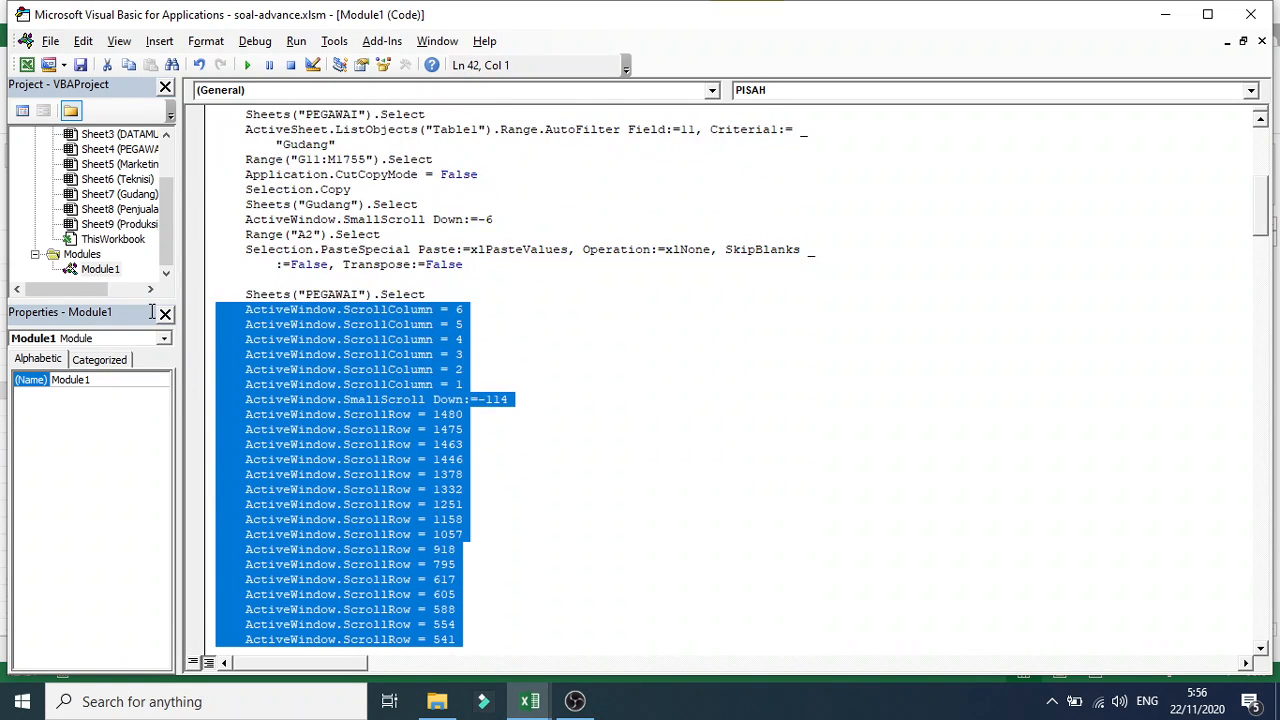
key("Delete")
Delete the ScrollColumn and SmallScroll lines that directly follow the Penjualan filter and the Produksi filter
scroll(307, 425, "down", 3)
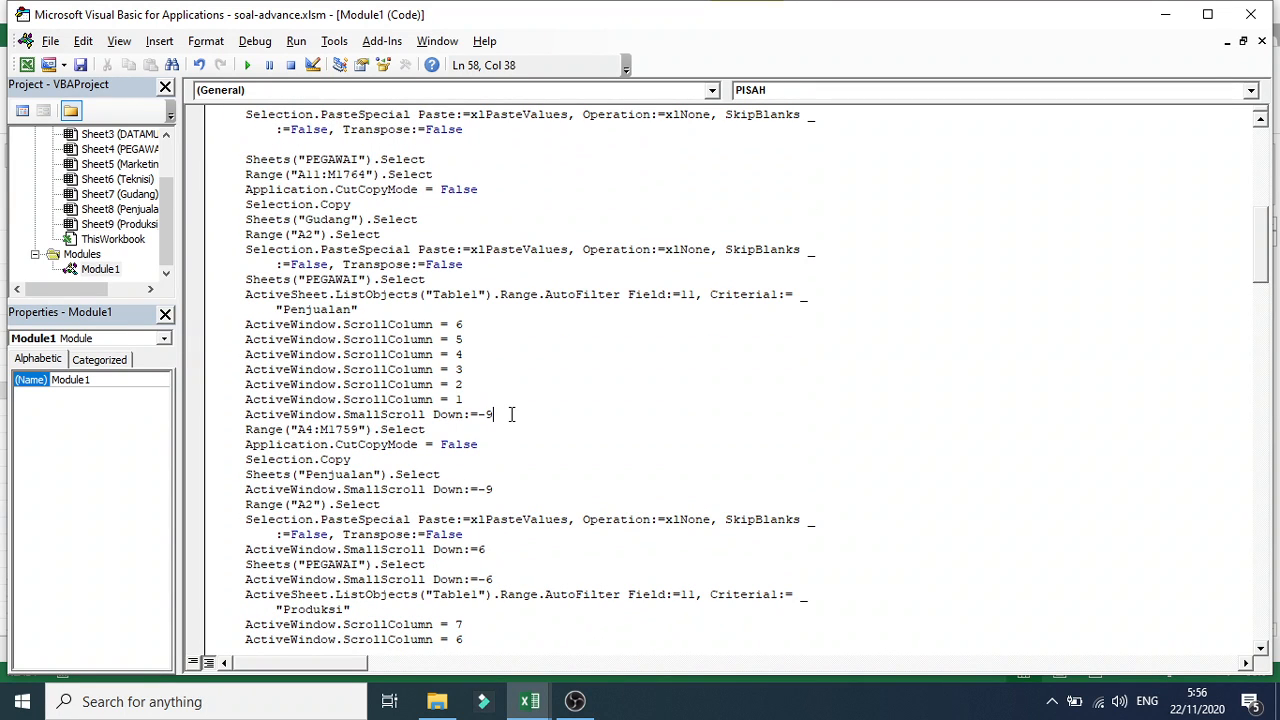
left_click_drag(511, 414, 194, 322)
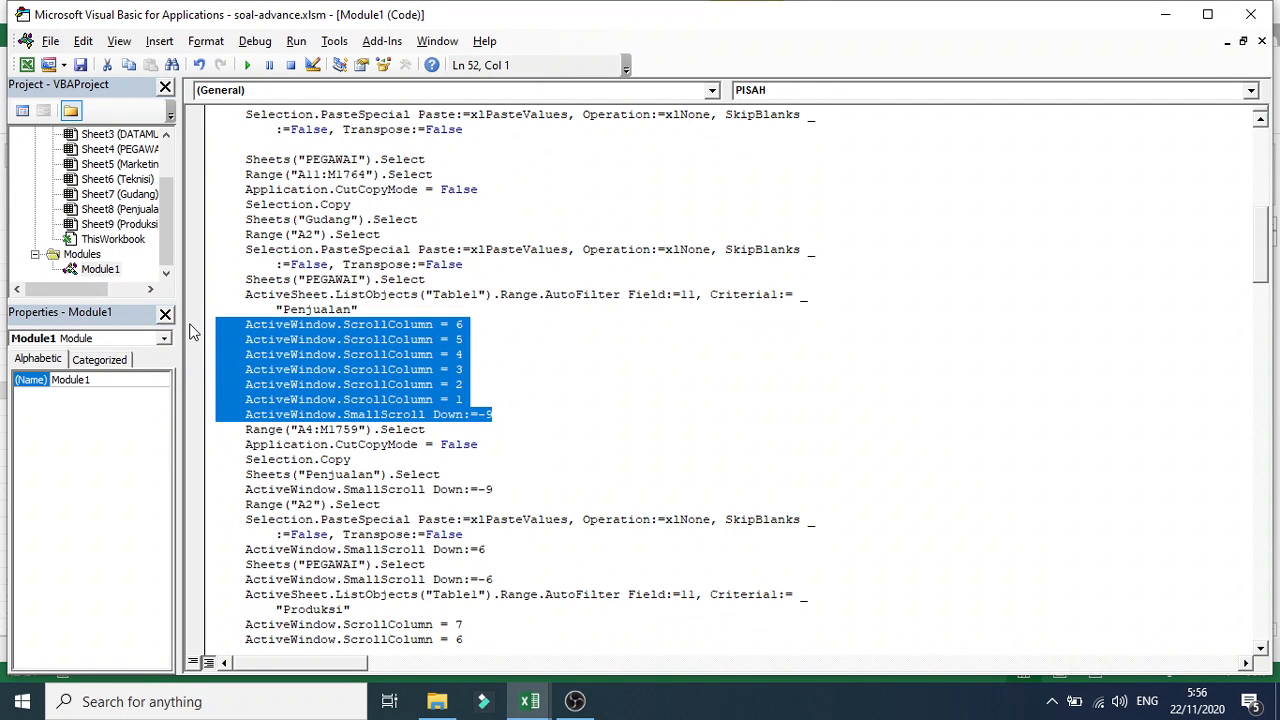
key("Delete")
key("Delete")
scroll(362, 482, "down", 4)
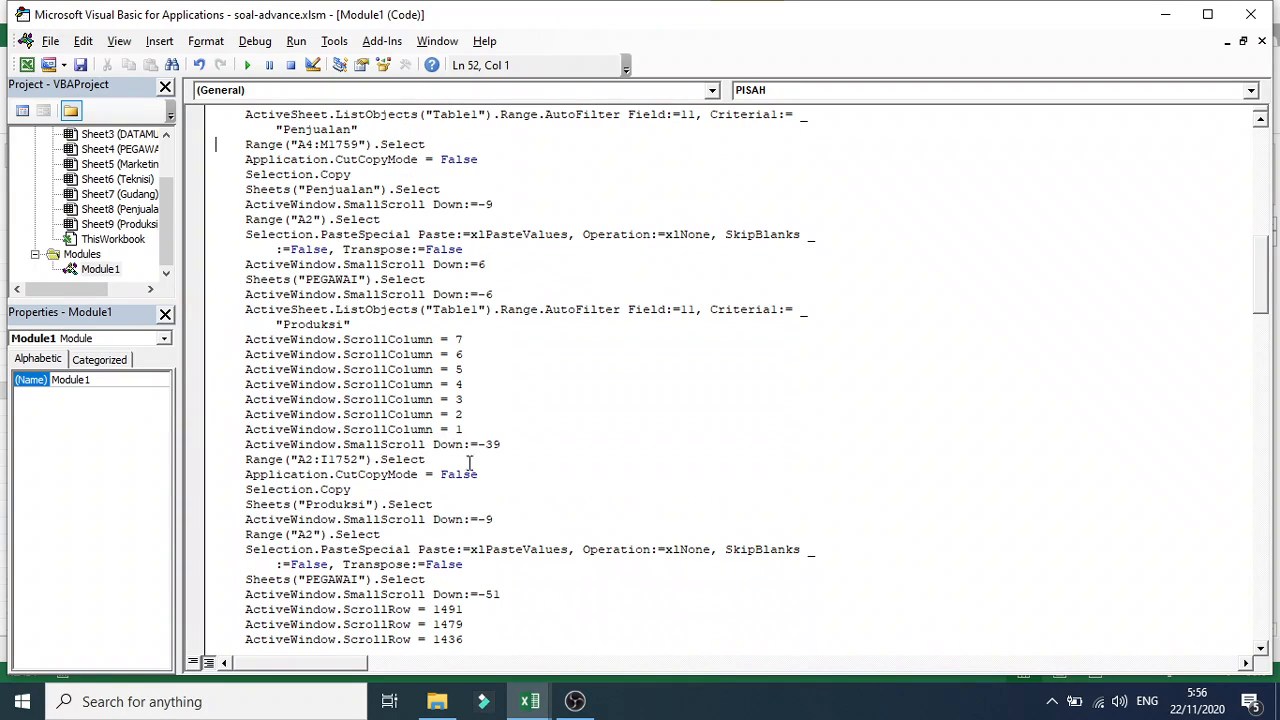
left_click_drag(516, 444, 172, 337)
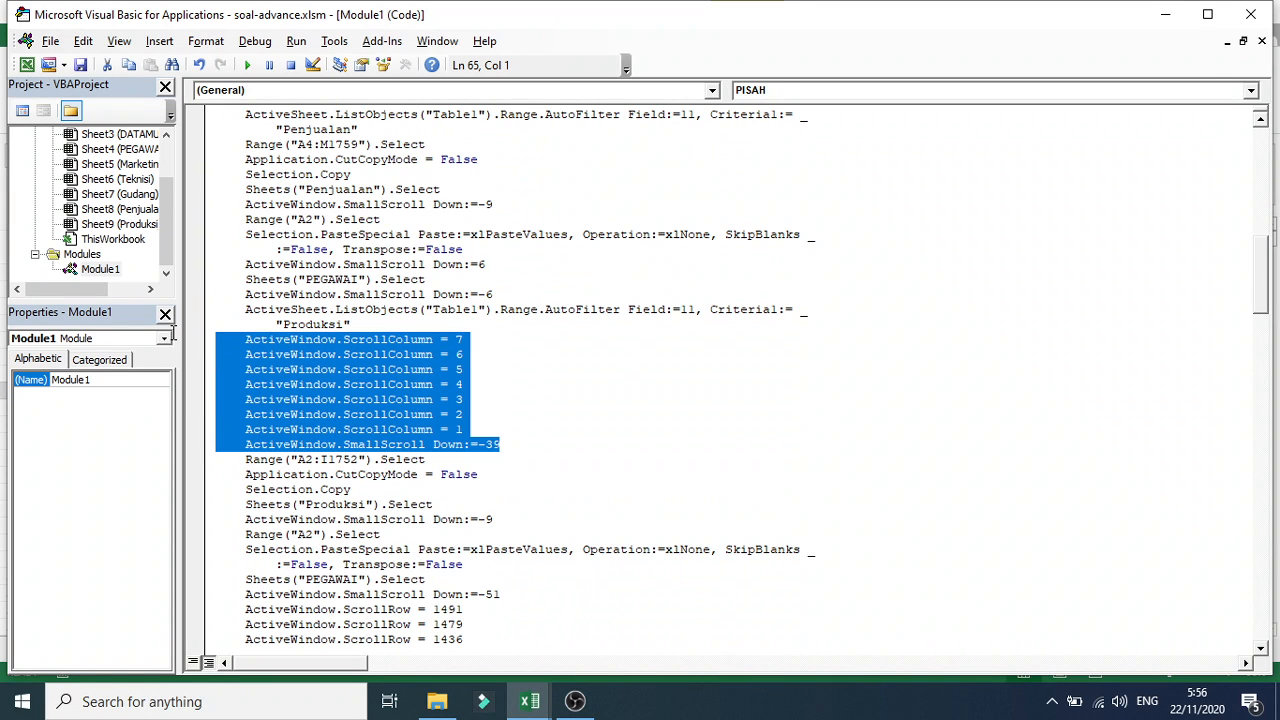
key("Delete")
key("Delete")
Delete all scroll lines between the PEGAWAI sheet selection and Range("A2:M1752").Select in the Produksi part
scroll(413, 511, "down", 17)
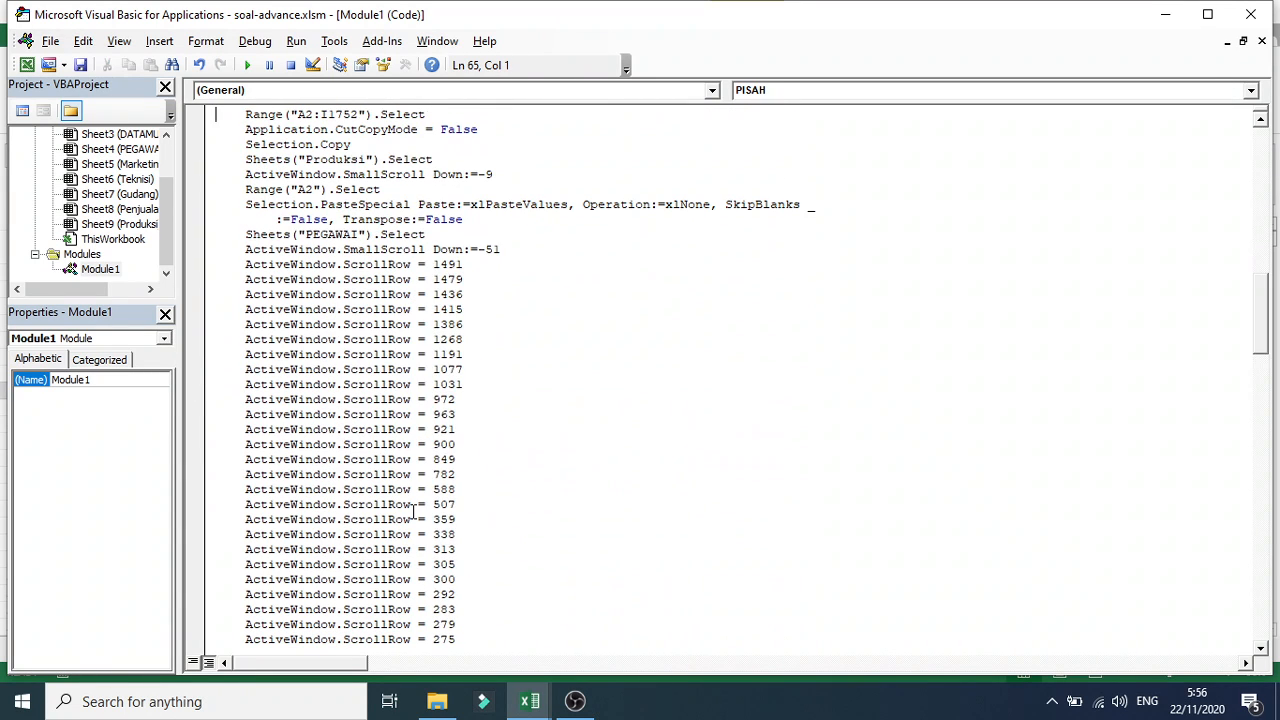
scroll(413, 511, "down", 6)
scroll(413, 511, "up", 4)
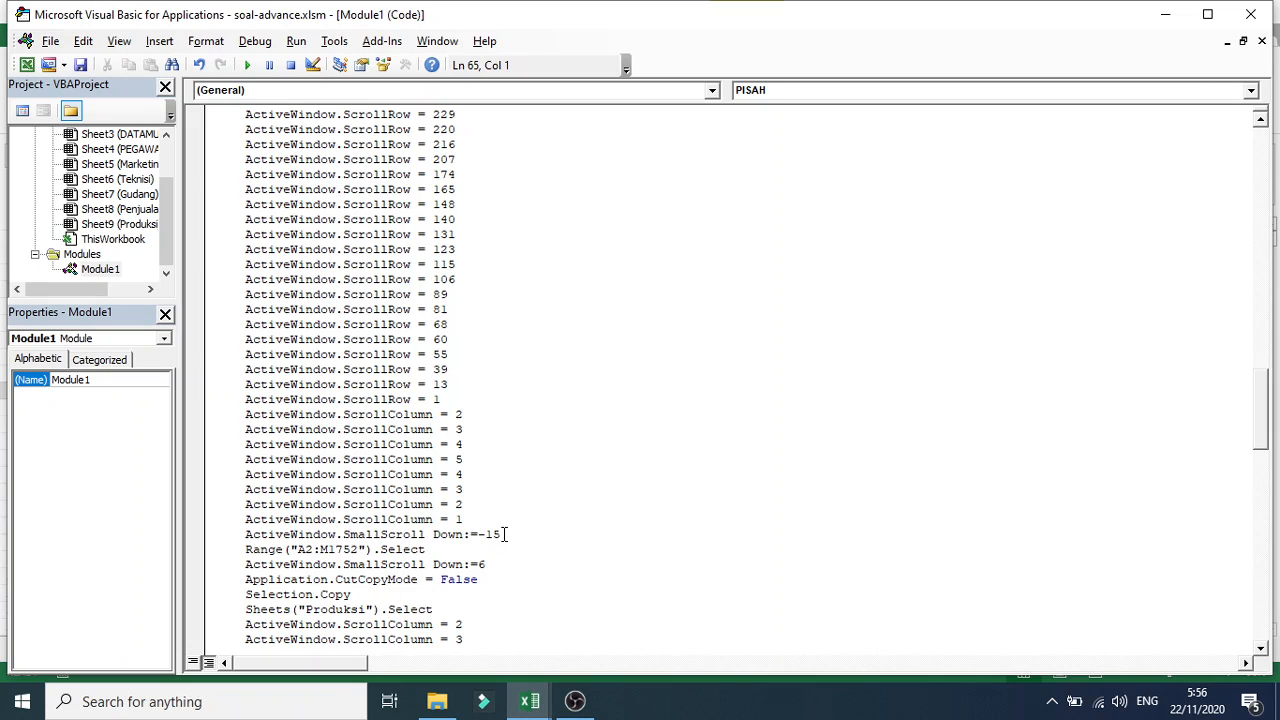
left_click_drag(501, 535, 105, 461)
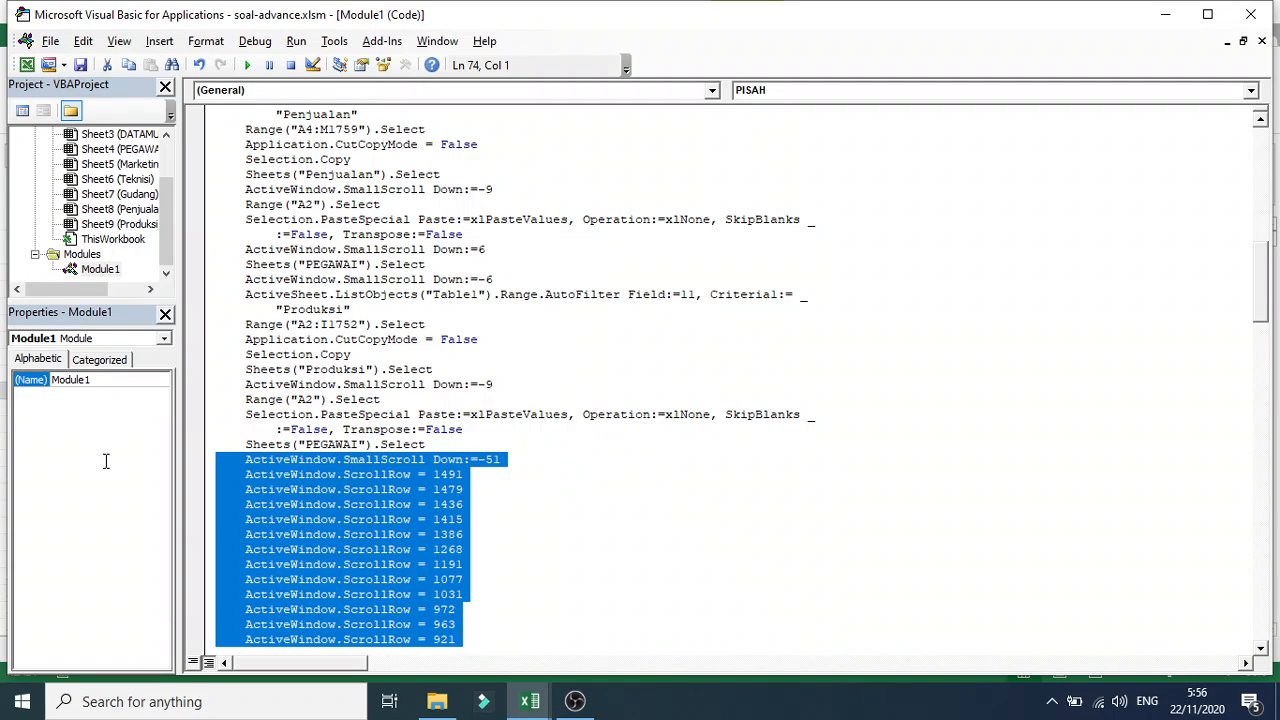
key("Delete")
key("Delete")
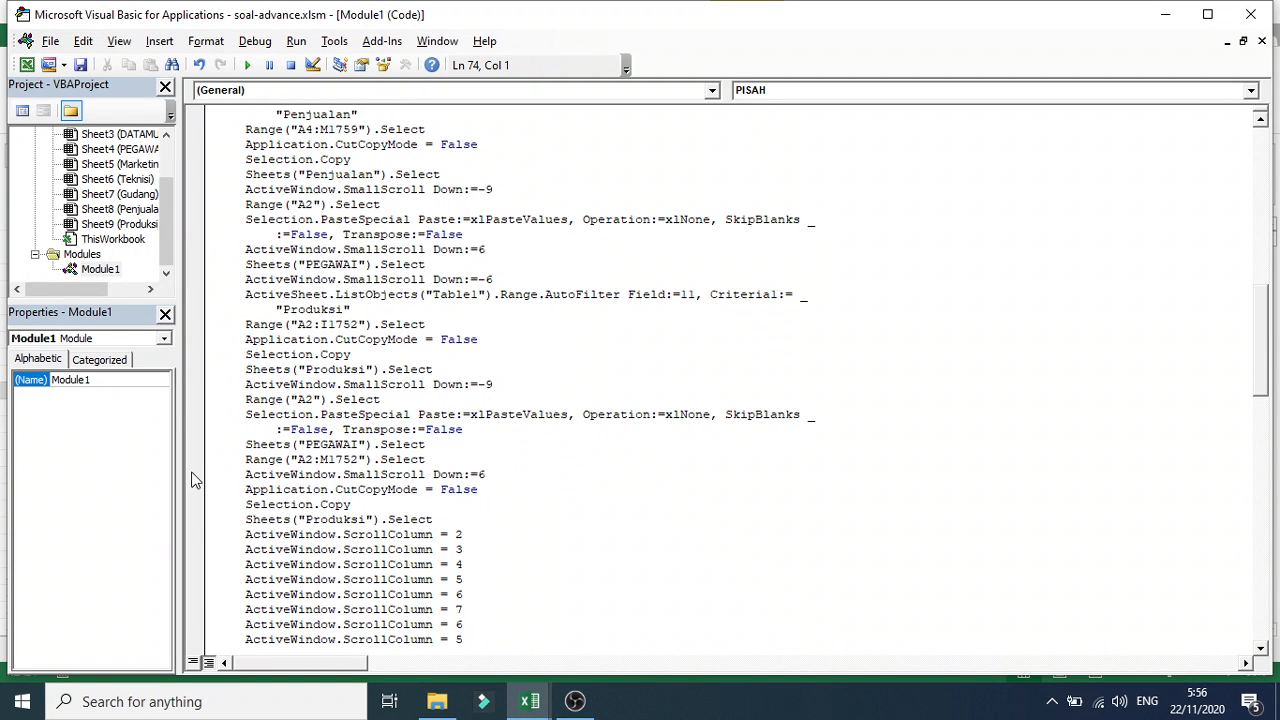
Delete the ScrollColumn lines between the second Produksi sheet selection and its Range("A2").Select line
scroll(262, 497, "down", 7)
left_click_drag(493, 384, 155, 226)
key("Delete")
key("Delete")
Delete the recorded scrolling and sheet-checking lines between the last Produksi paste and the final PEGAWAI sheet selection
scroll(349, 452, "down", 4)
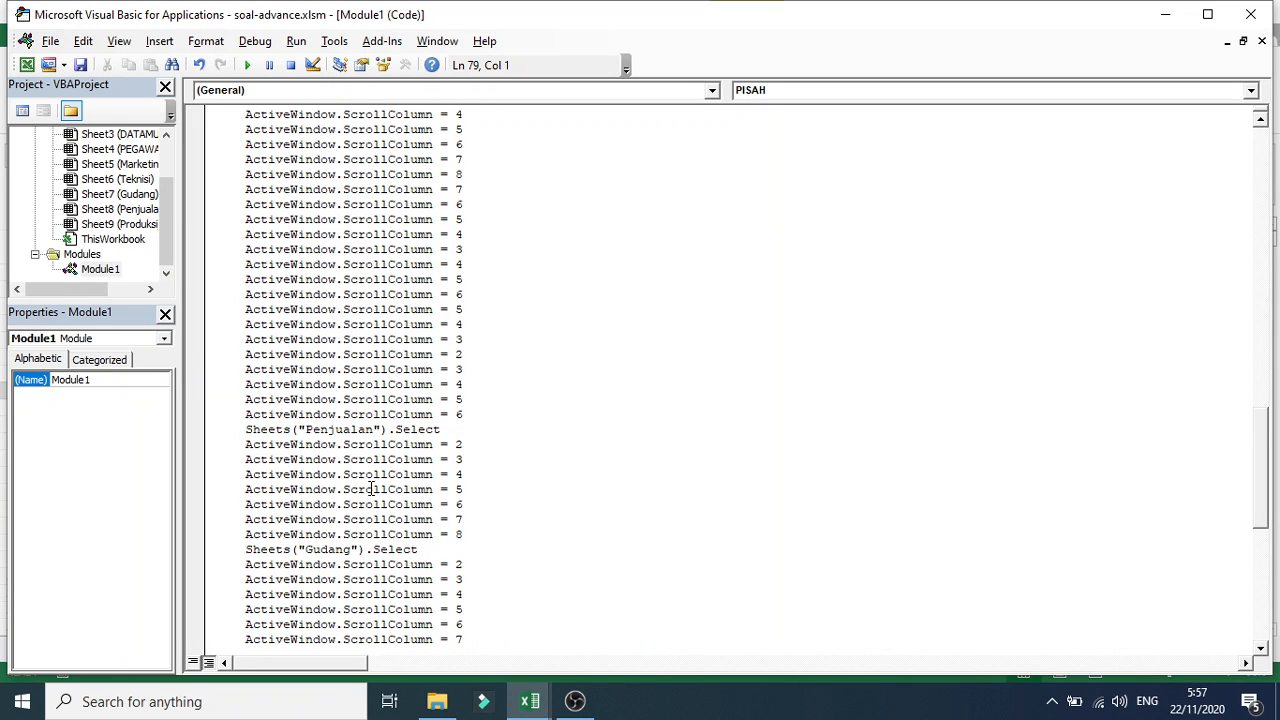
scroll(372, 489, "down", 3)
scroll(372, 489, "down", 8)
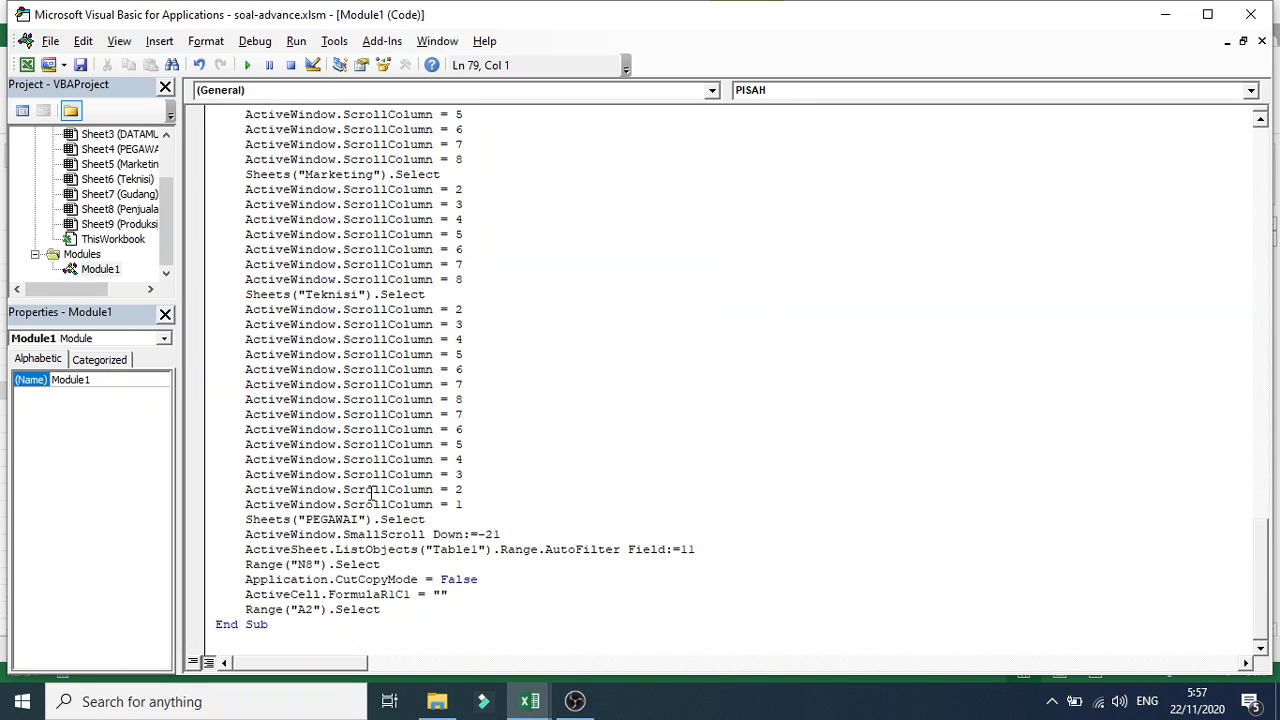
left_click_drag(480, 500, 57, 620)
key("Delete")
key("Delete")
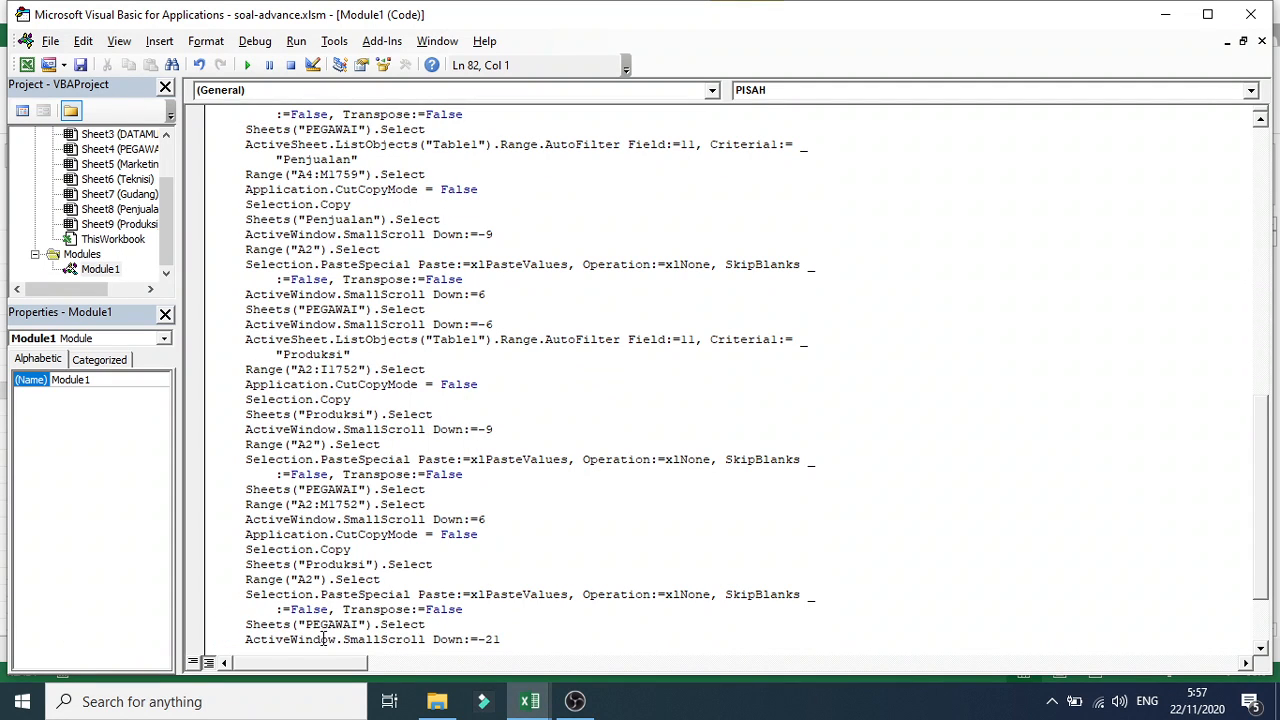
Check the cleaned-up PISAH macro from start to end, save the workbook and close the code editor
scroll(325, 637, "down", 2)
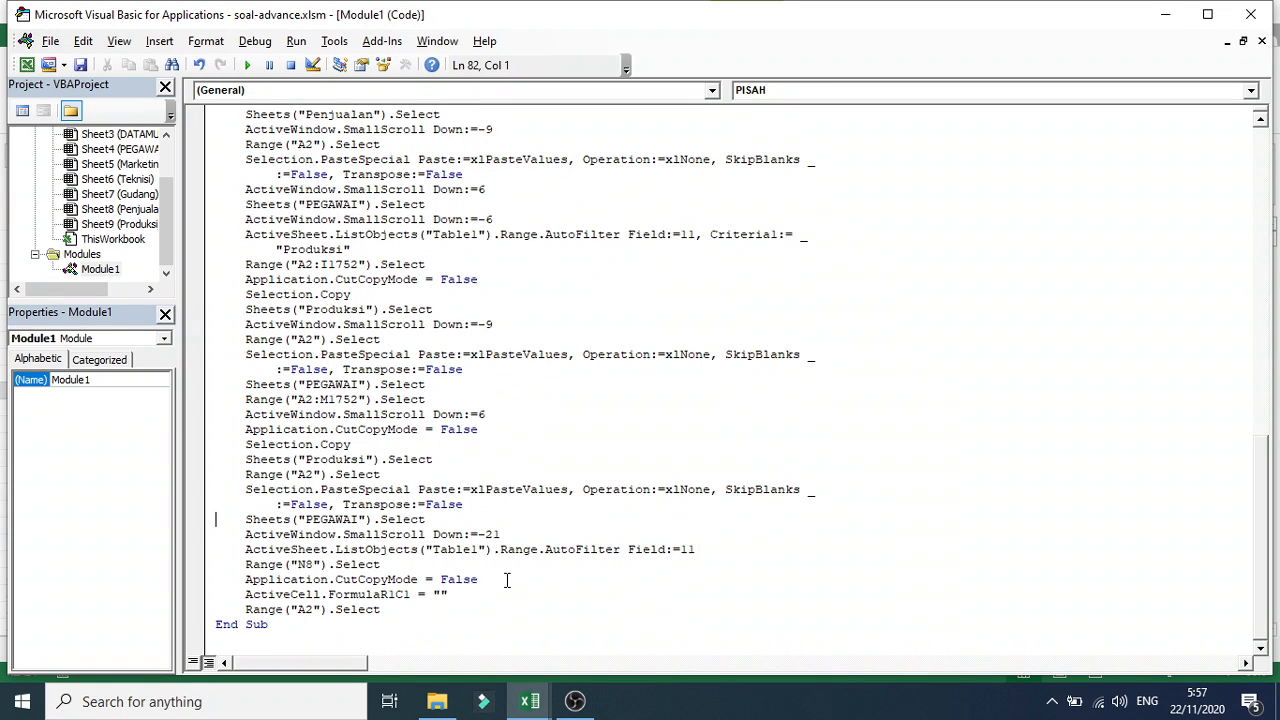
scroll(507, 580, "up", 15)
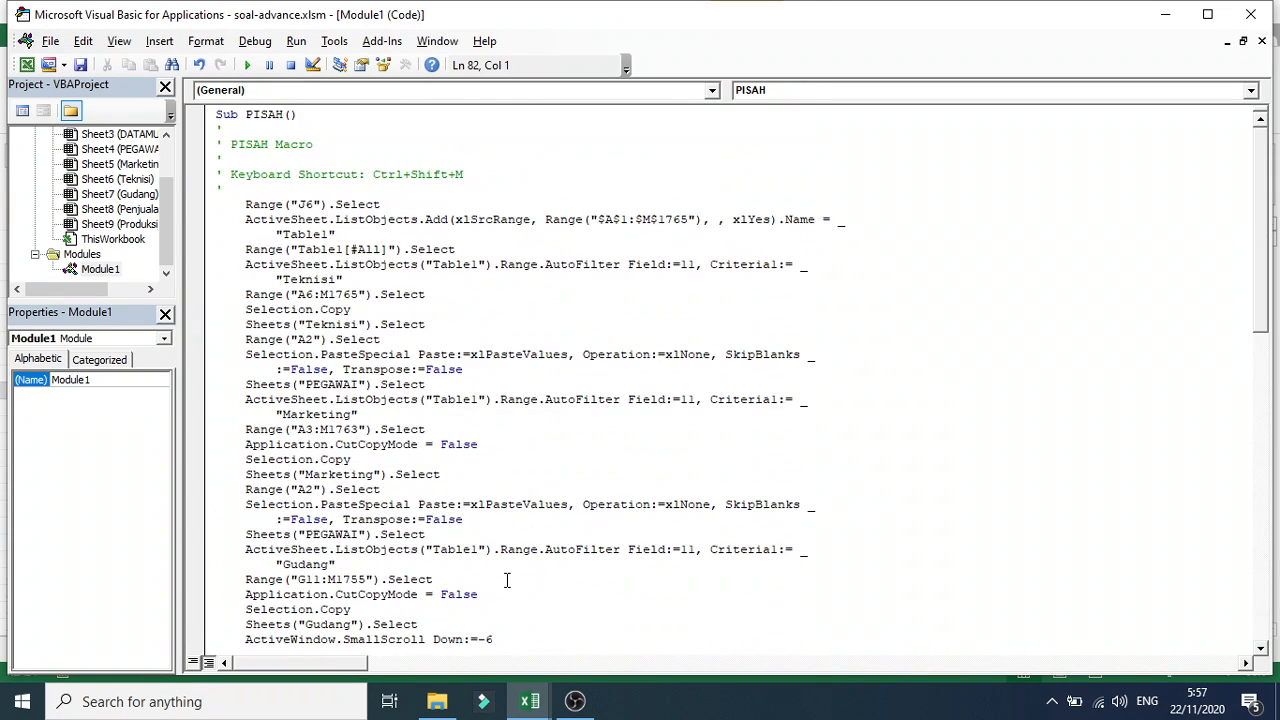
scroll(507, 580, "down", 15)
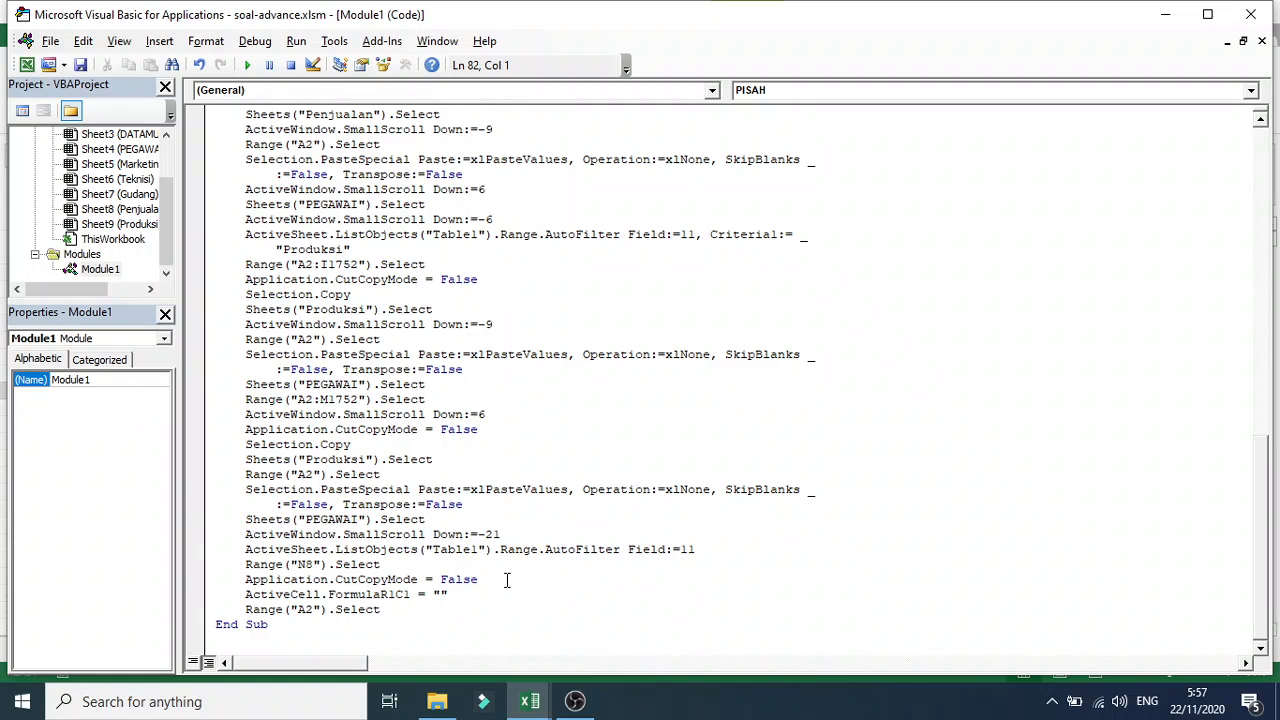
key("ctrl+s")
left_click(1250, 15)
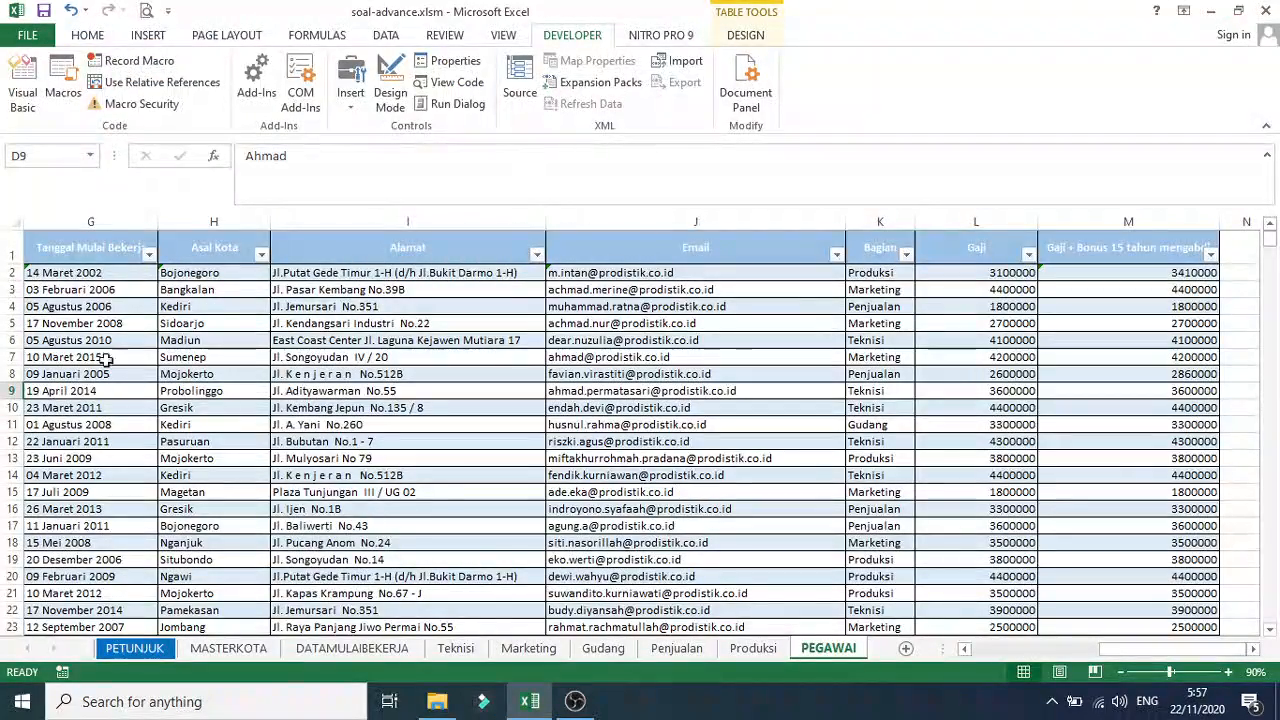
Convert Table1 on the PEGAWAI sheet back to a normal range and select the Tanggal Mulai Bekerja header cell
left_click_drag(70, 247, 1222, 626)
left_click_drag(1141, 716, 1141, 717)
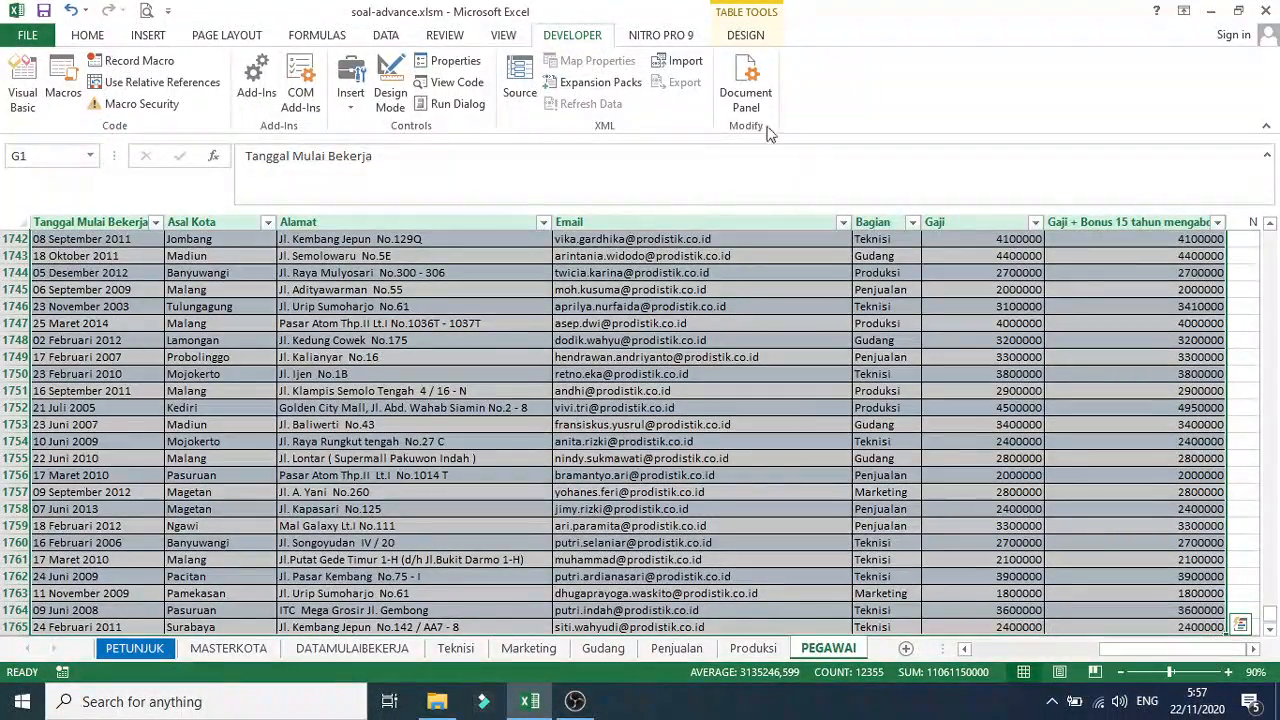
left_click(745, 36)
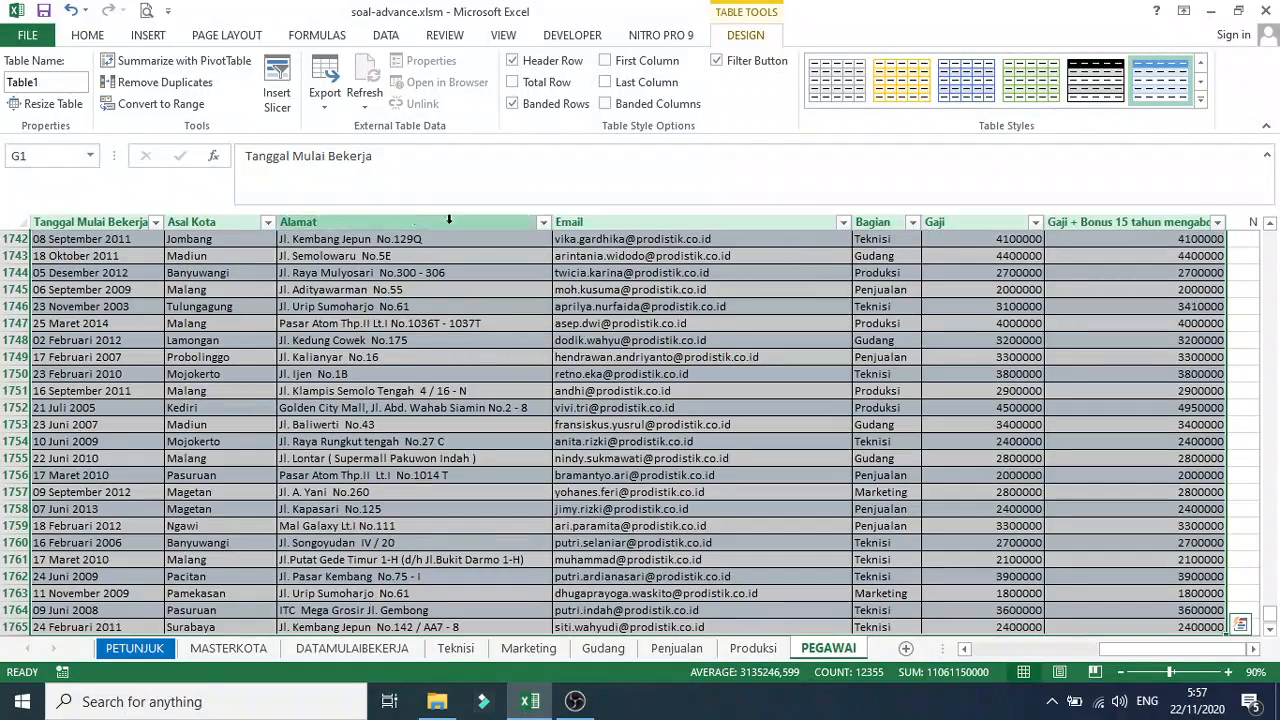
left_click(136, 105)
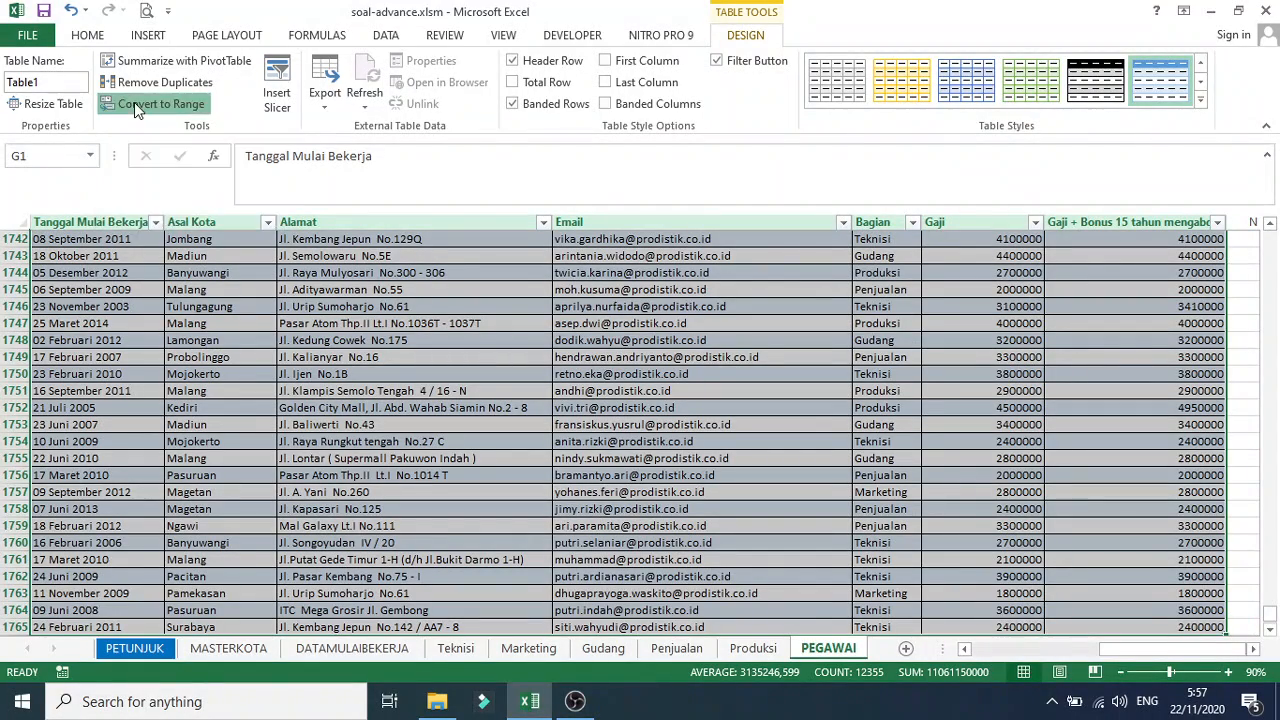
left_click(604, 399)
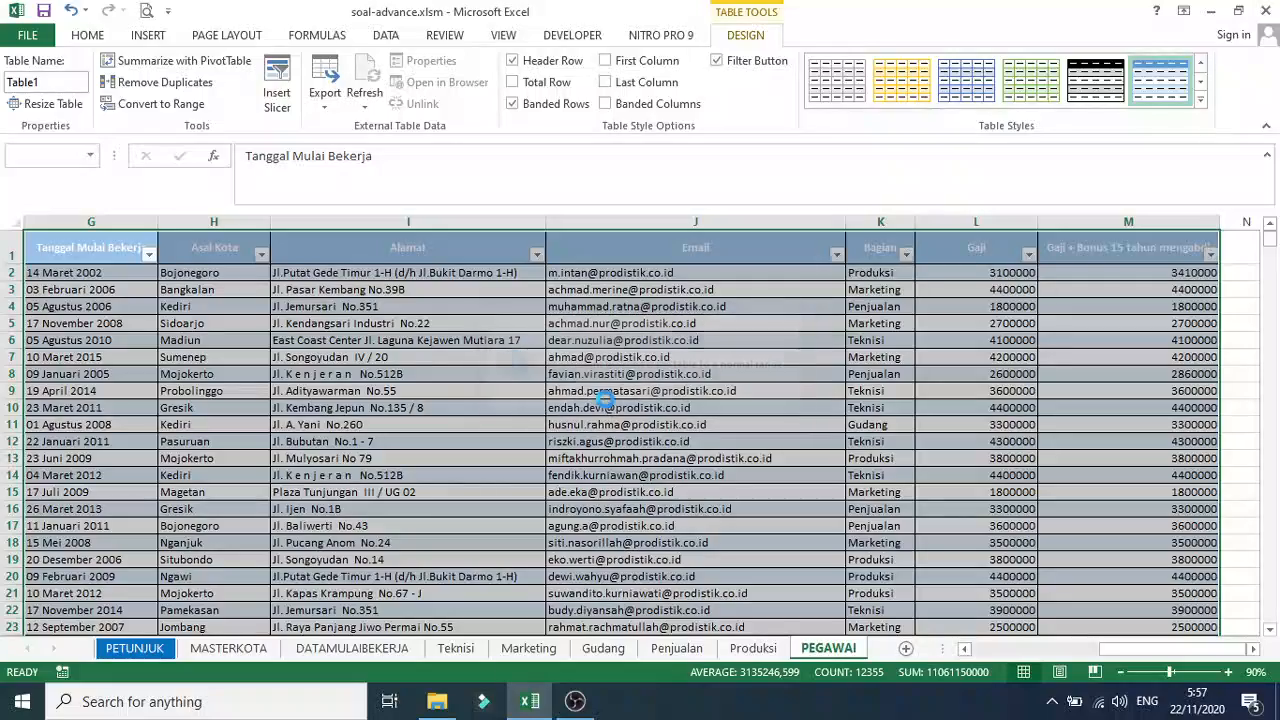
left_click(527, 250)
left_click(664, 250)
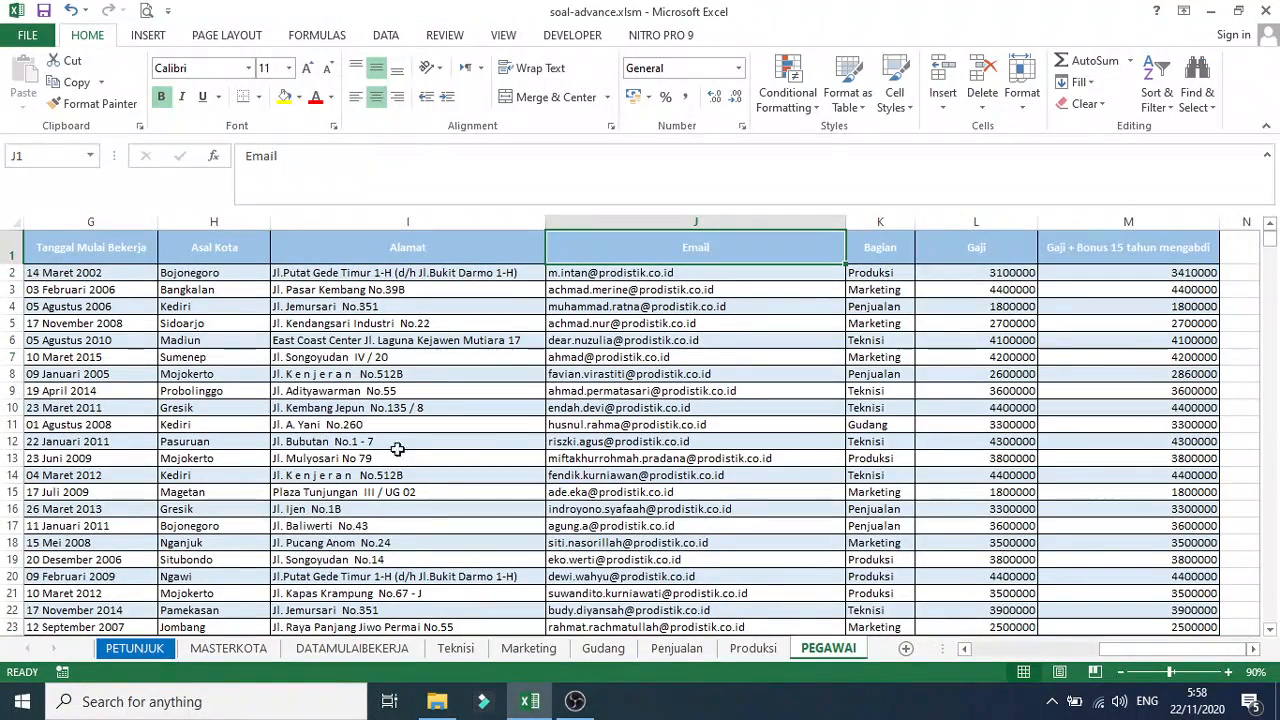
scroll(463, 457, "down", 1)
scroll(419, 403, "up", 1)
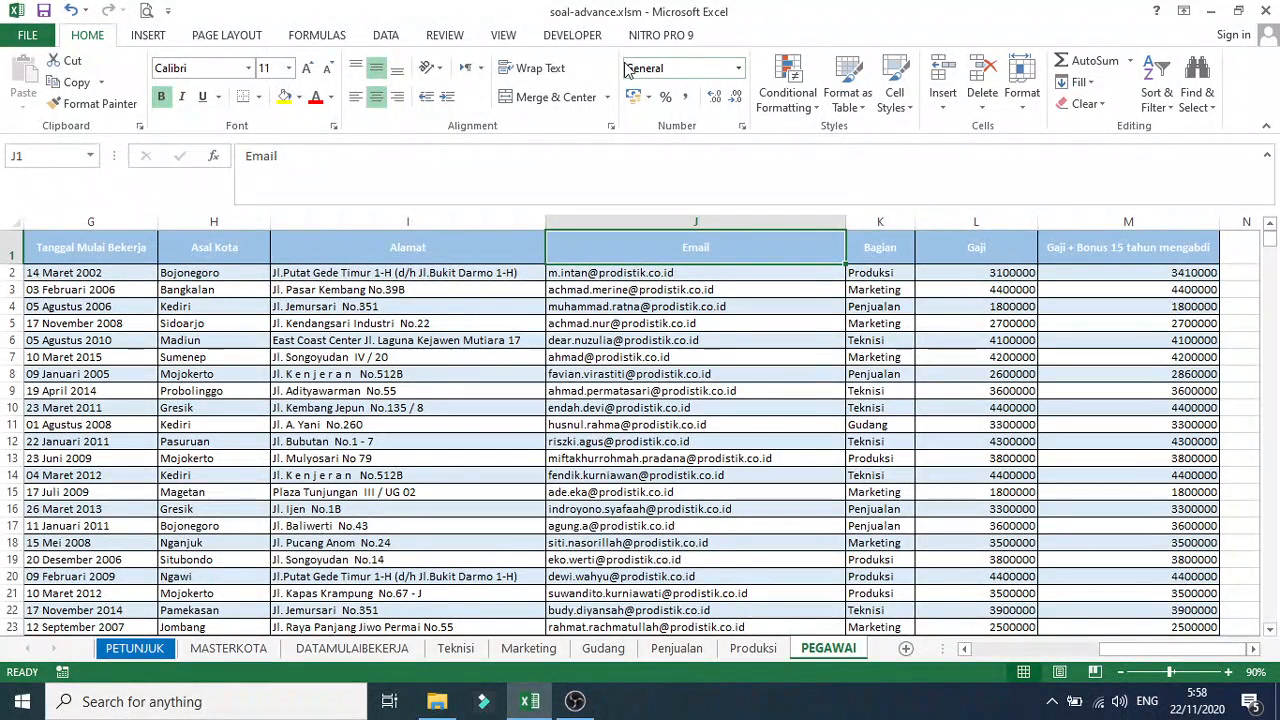
left_click(97, 255)
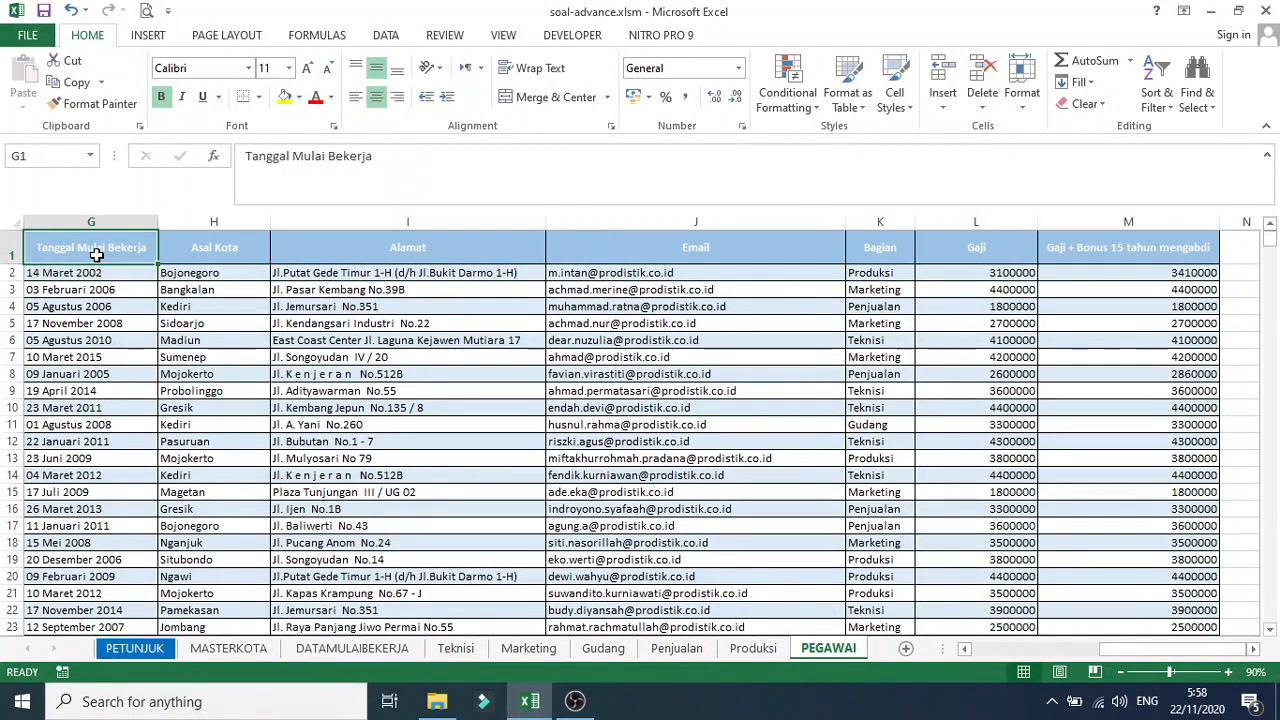
Remove the fill colour from the PEGAWAI table range G1:M1765, including the header row
key("ctrl+shift+Right")
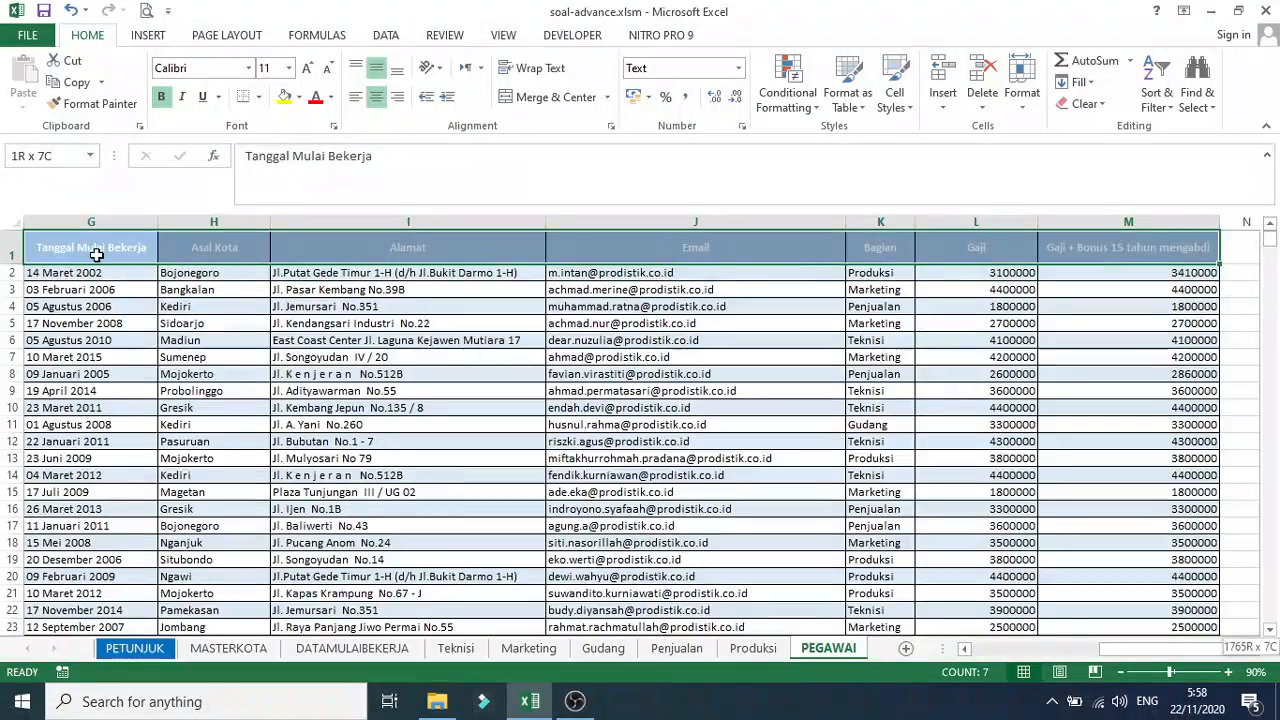
key("ctrl+shift+Down")
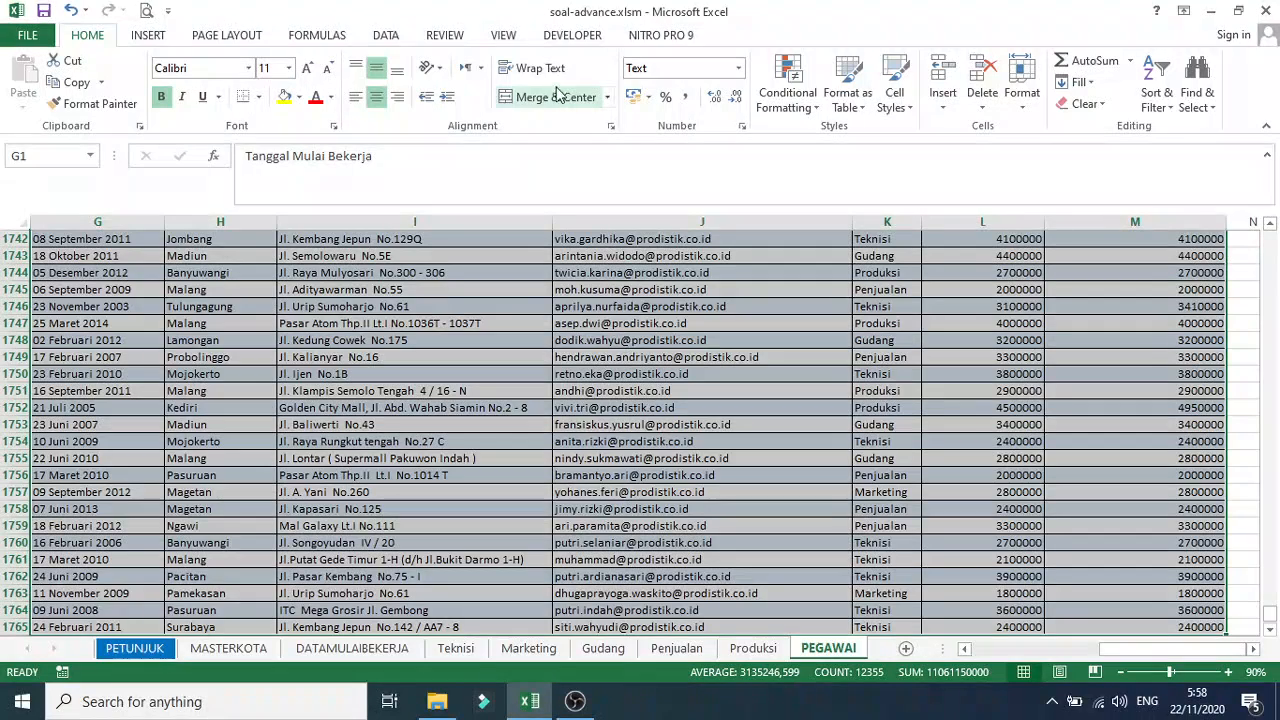
left_click(168, 40)
left_click(224, 38)
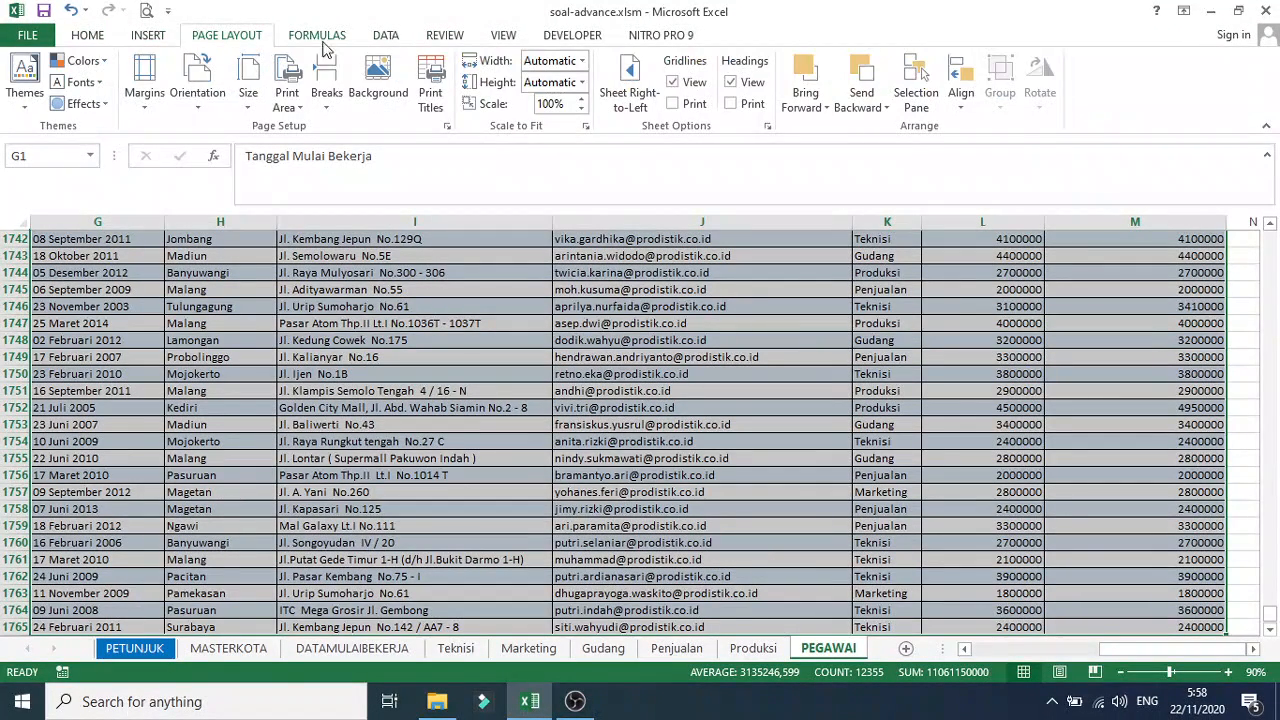
left_click(98, 38)
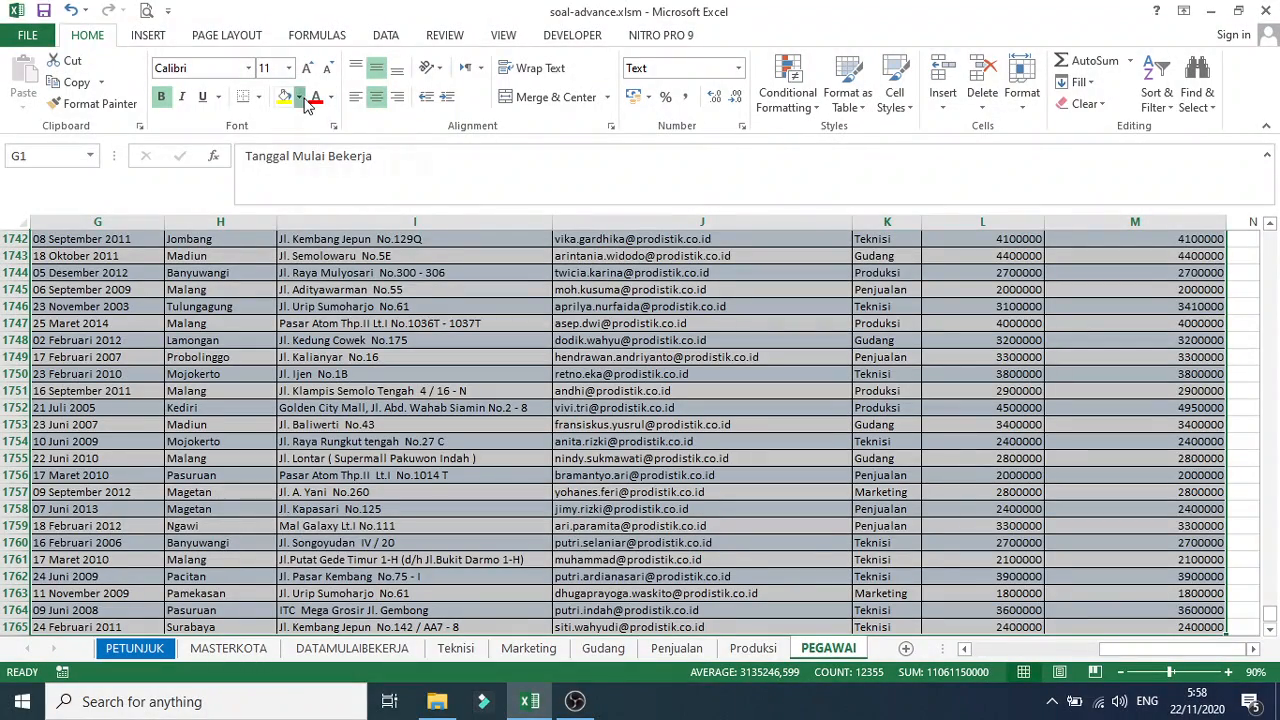
left_click(298, 97)
left_click(295, 260)
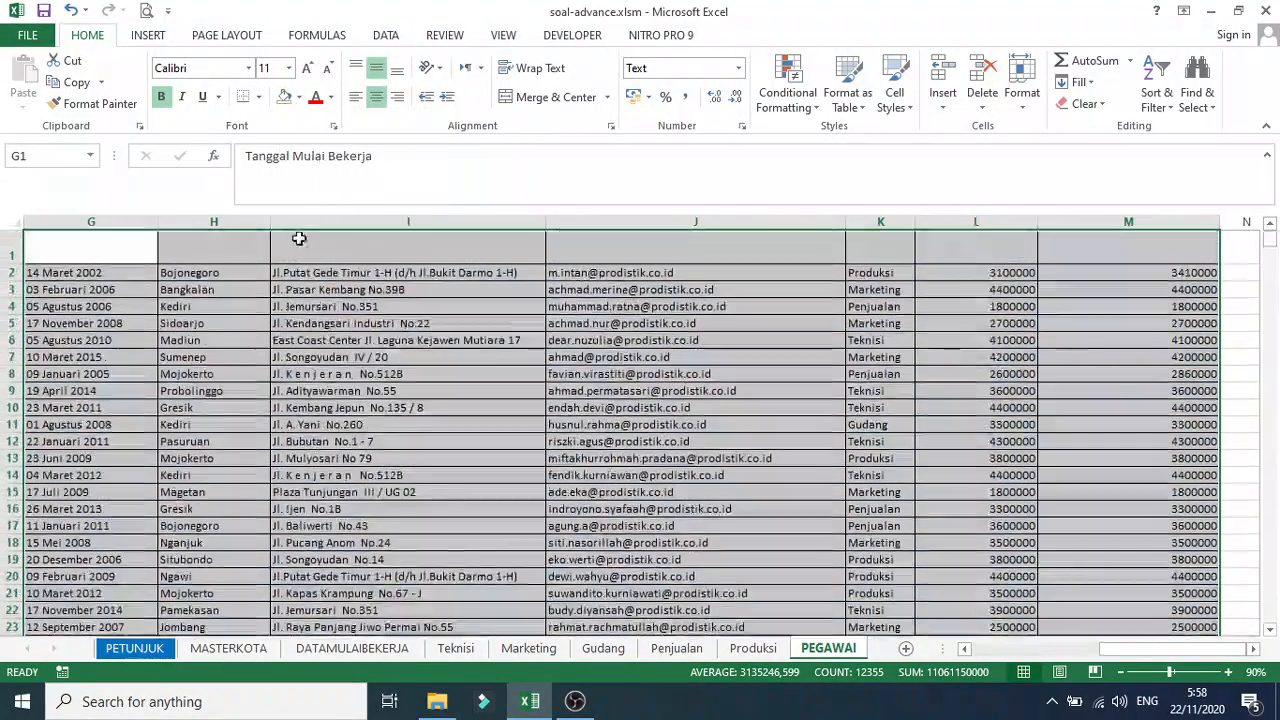
Set the font colour of the PEGAWAI range G1:M1765 to Automatic and check the rows below the header
left_click(333, 103)
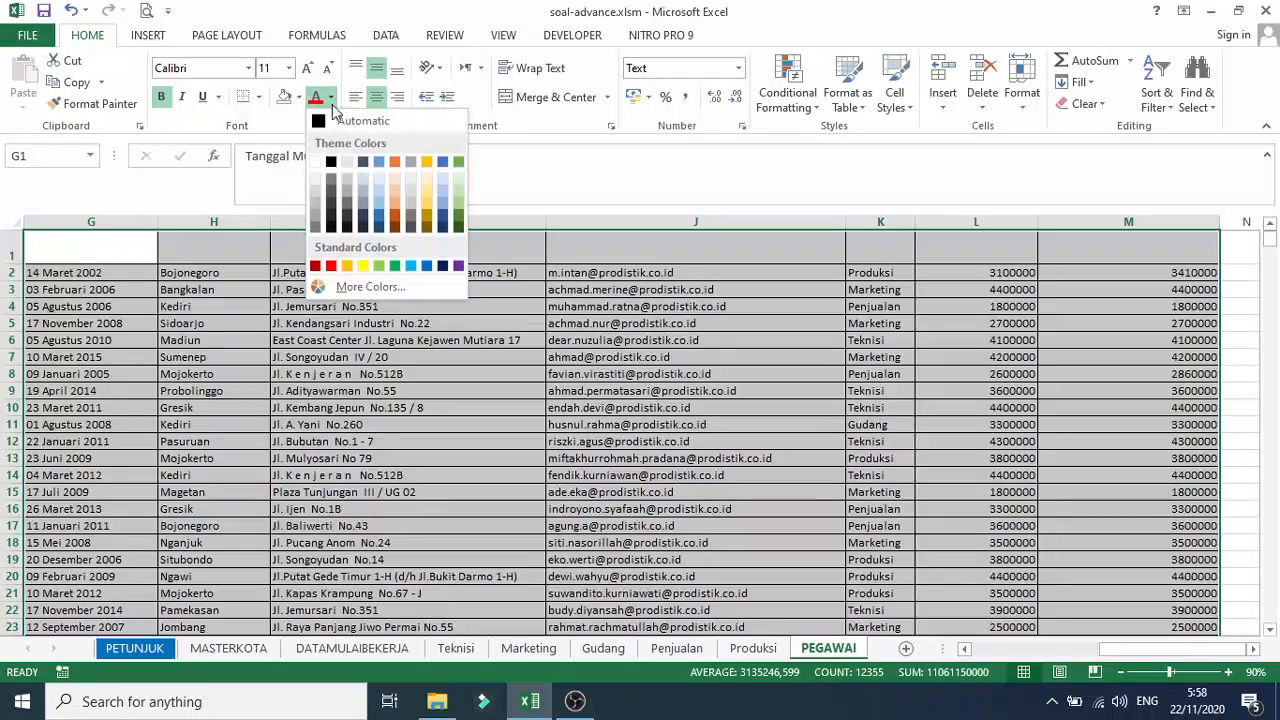
left_click(322, 117)
left_click(320, 289)
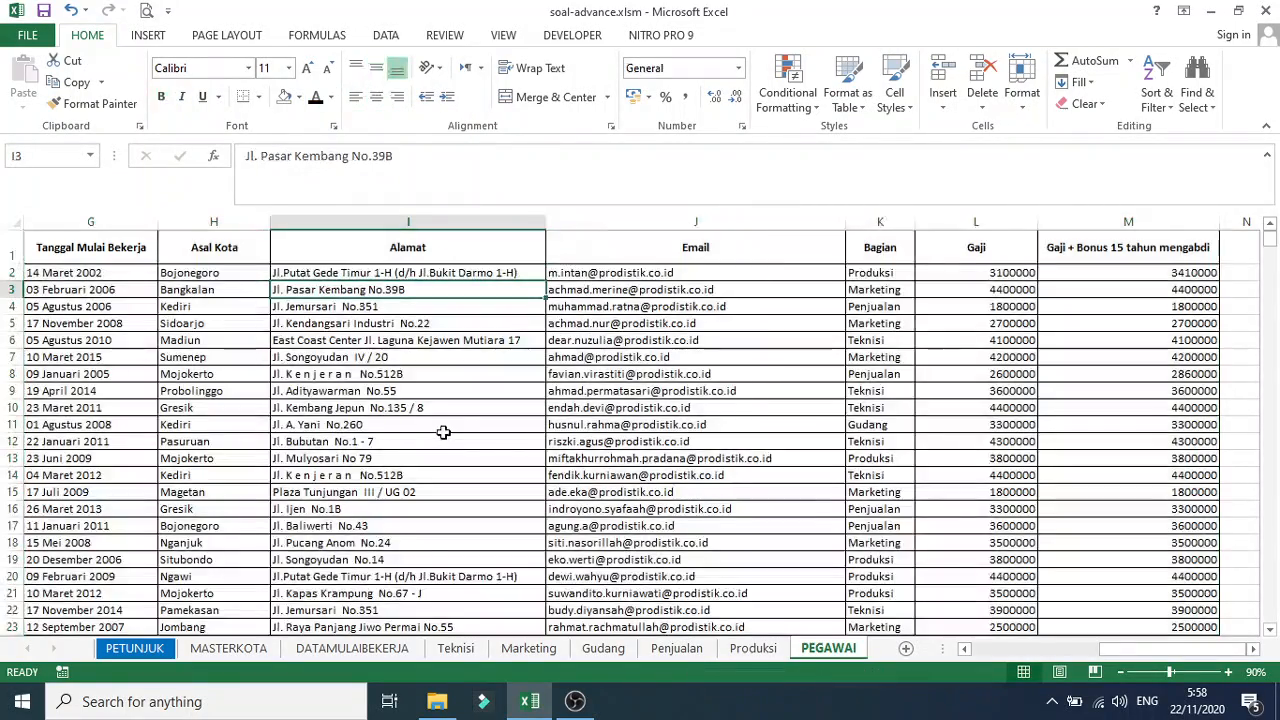
scroll(769, 468, "down", 16)
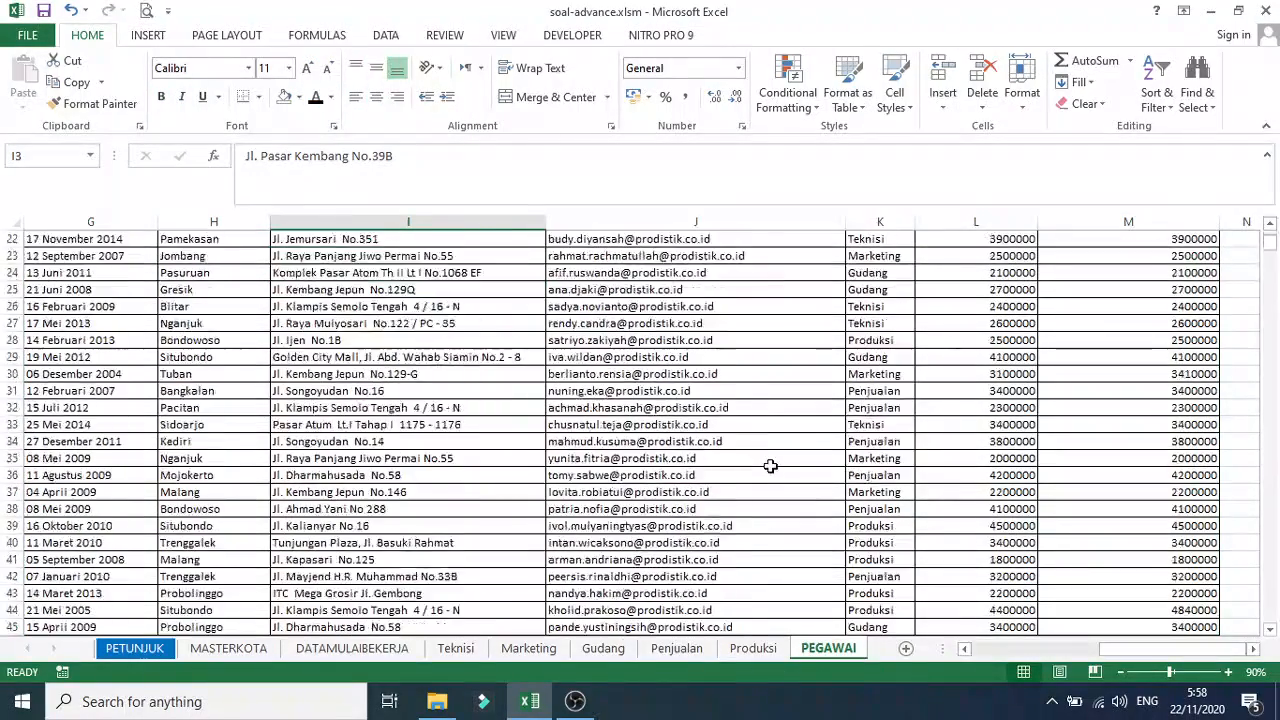
Clear the contents of F2:M336 on the Produksi sheet, from Tanggal Lahir through Gaji + Bonus 15 tahun mengabdi
left_click(760, 650)
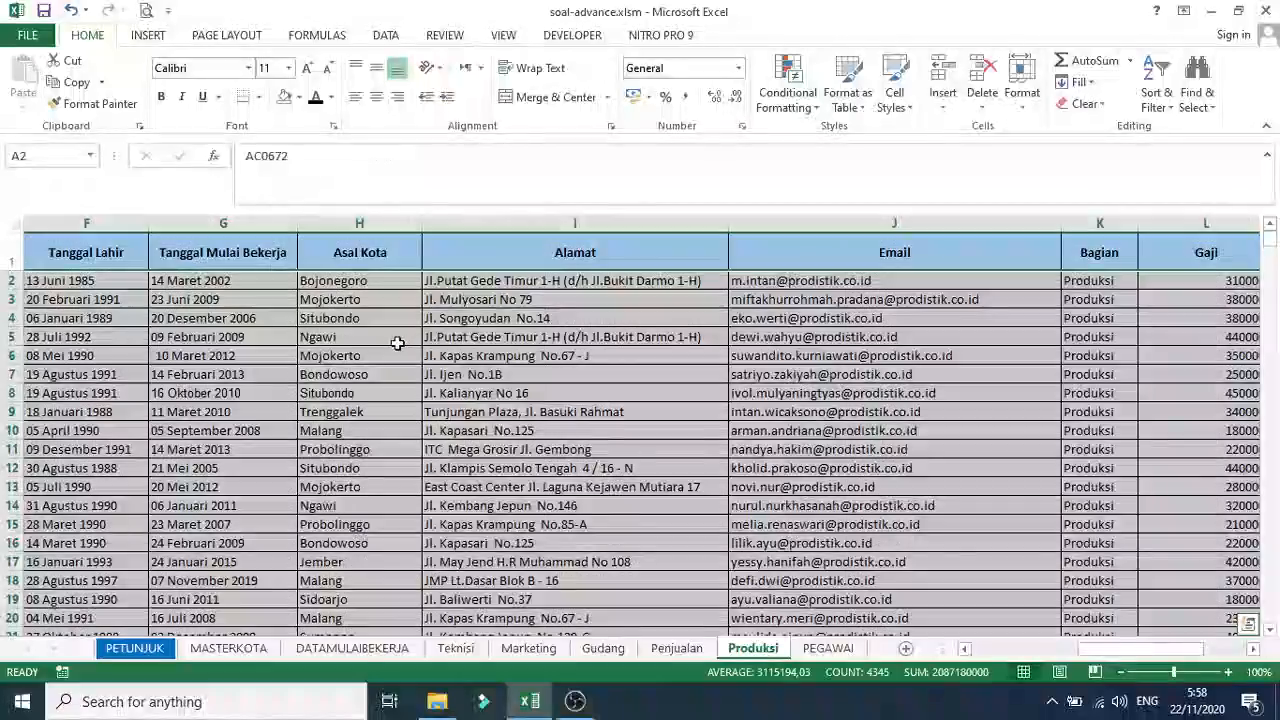
left_click(430, 337)
left_click_drag(32, 285, 1143, 599)
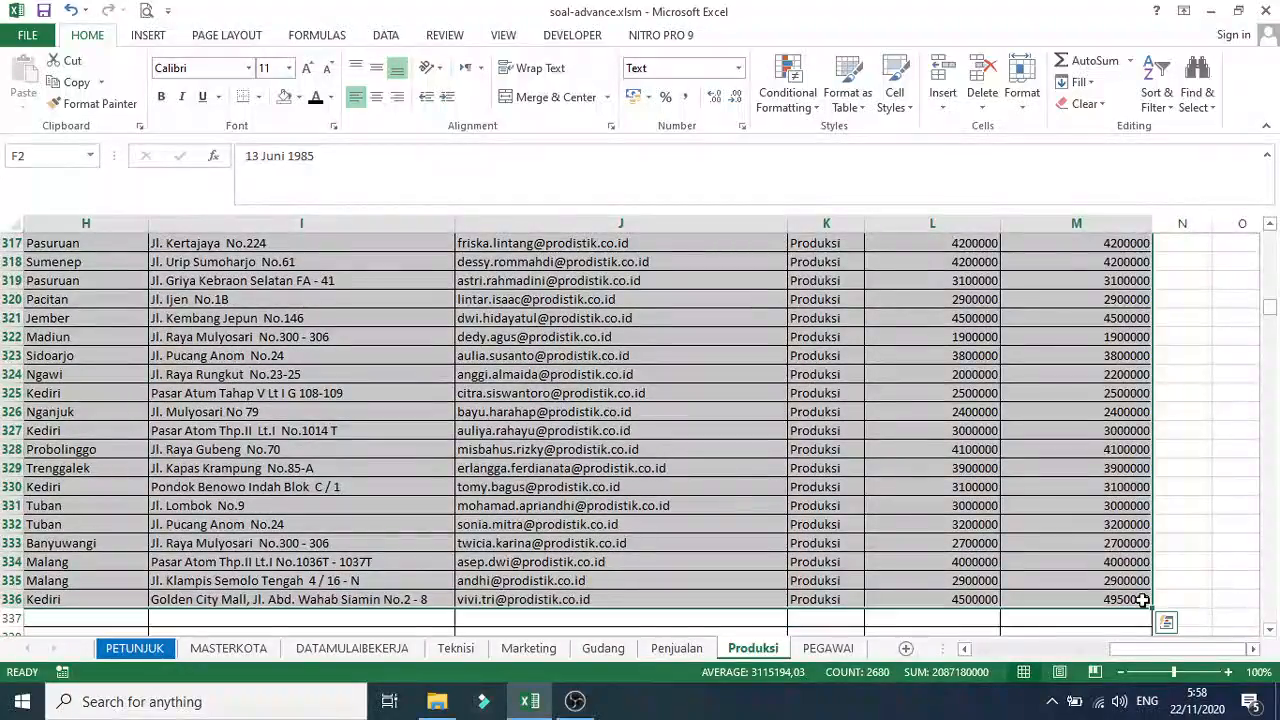
key("ctrl+BackSpace")
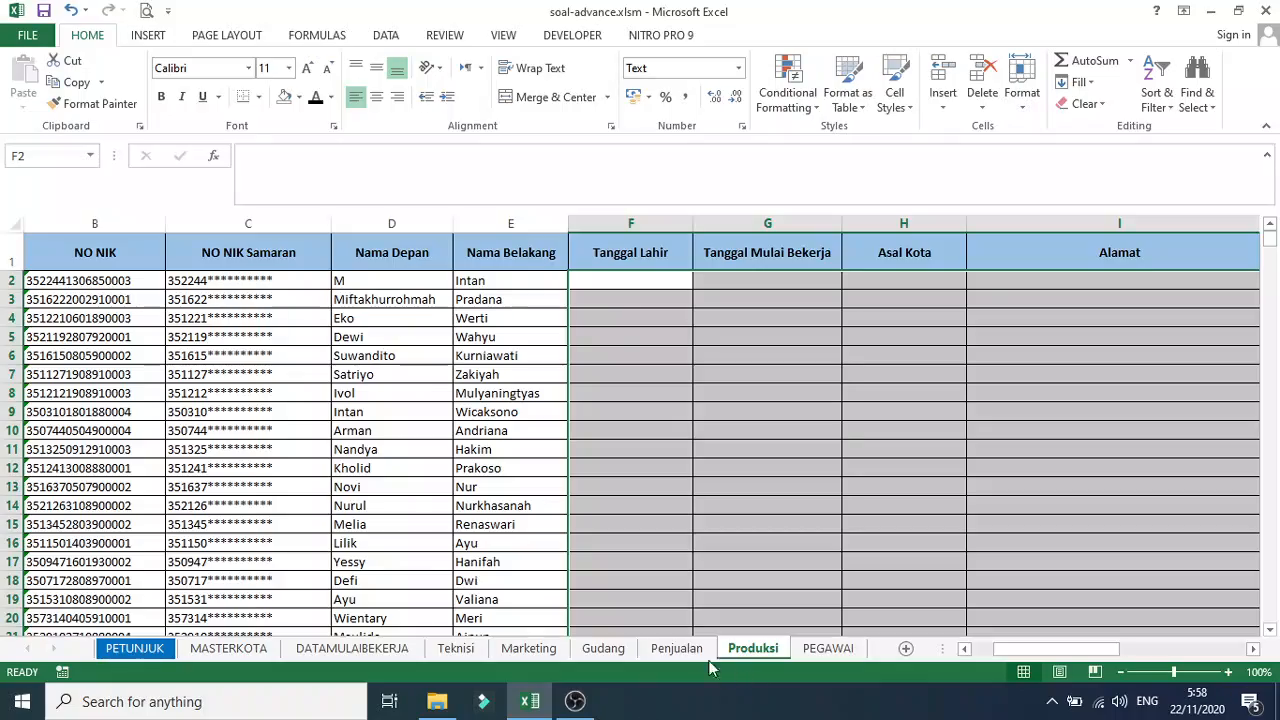
Clear the Penjualan sheet's data below the headers from Asal Kota through Gaji + Bonus 15 tahun mengabdi
left_click(676, 648)
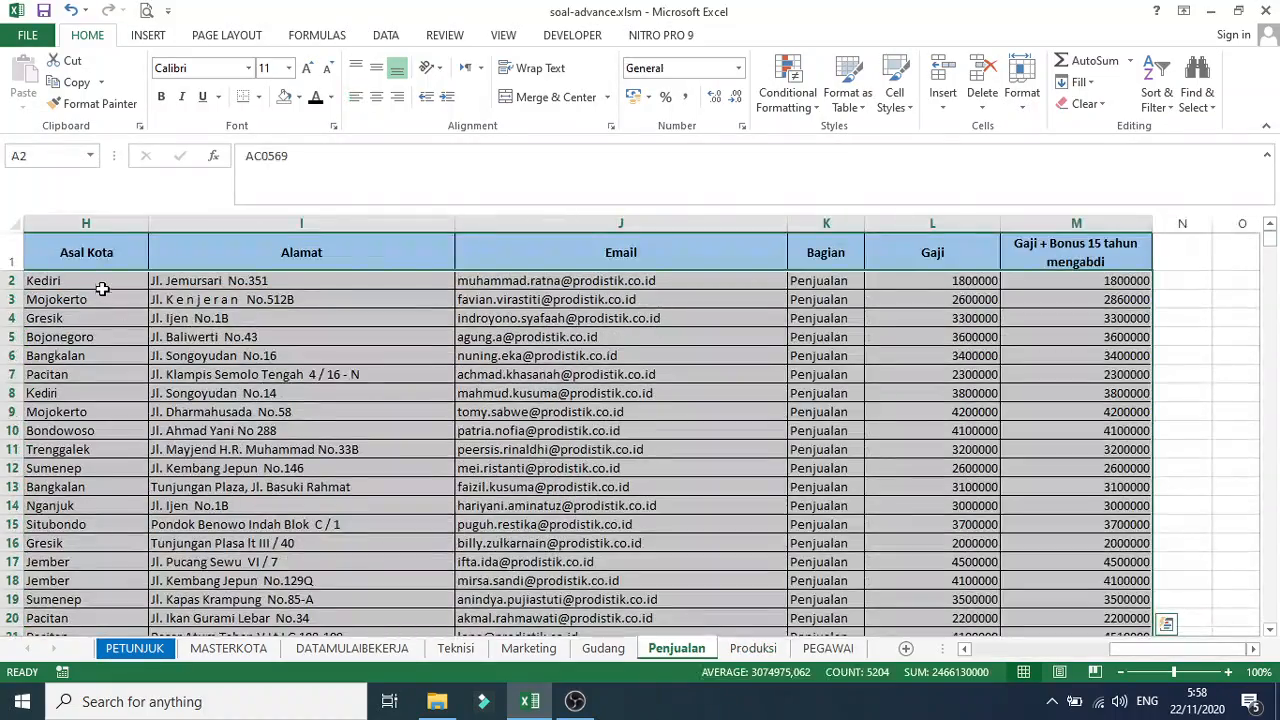
left_click_drag(102, 289, 1115, 594)
key("Delete")
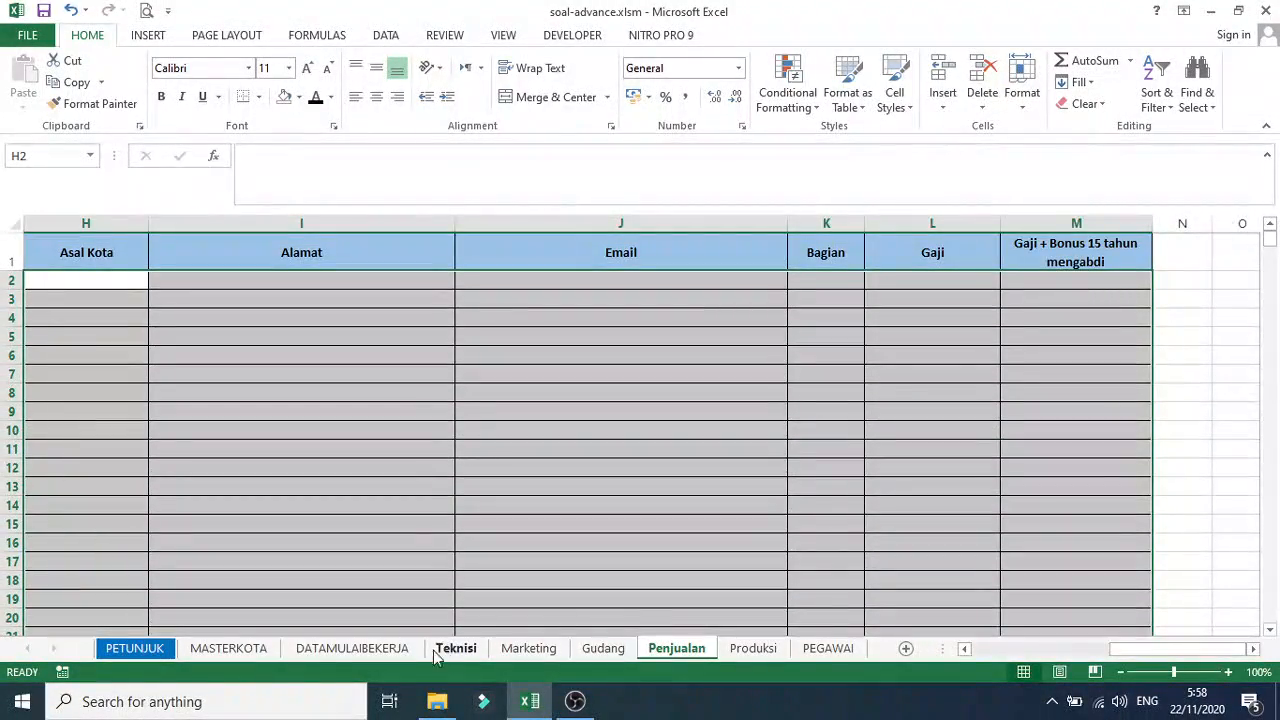
Clear the contents of all data rows on the Gudang sheet, rows 2 to 354, keeping the header row
left_click(620, 650)
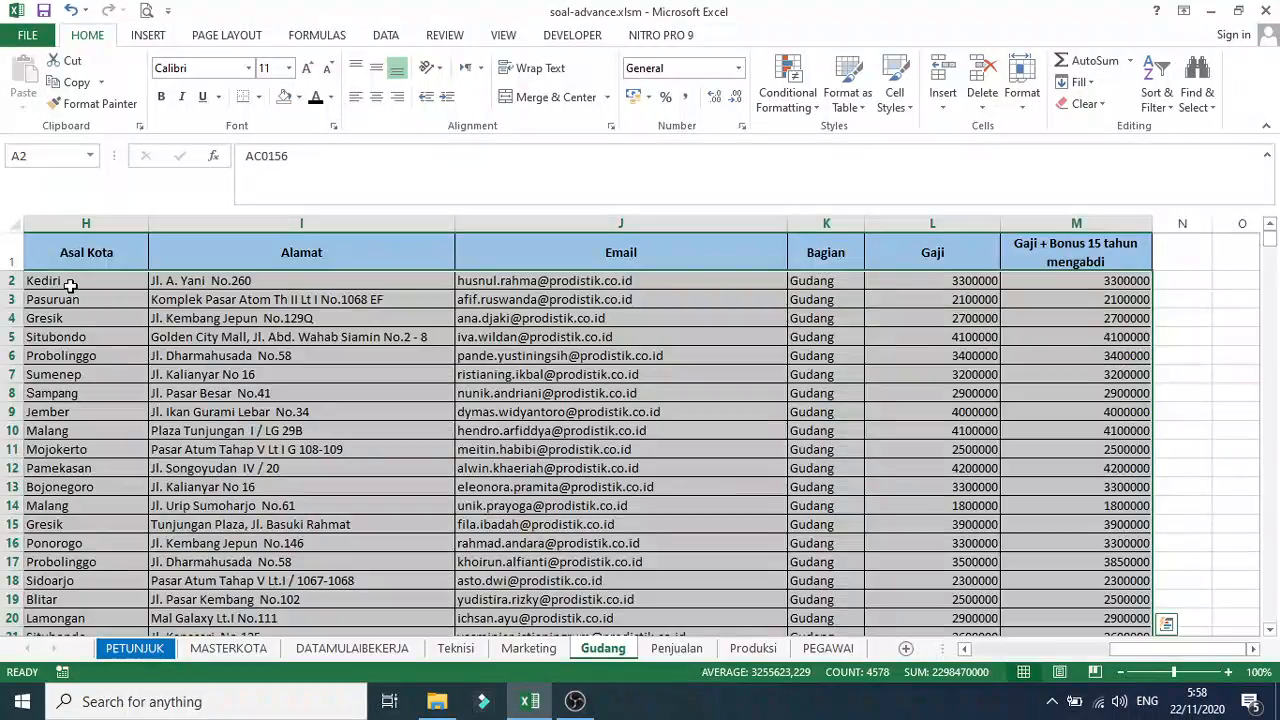
left_click_drag(69, 281, 405, 369)
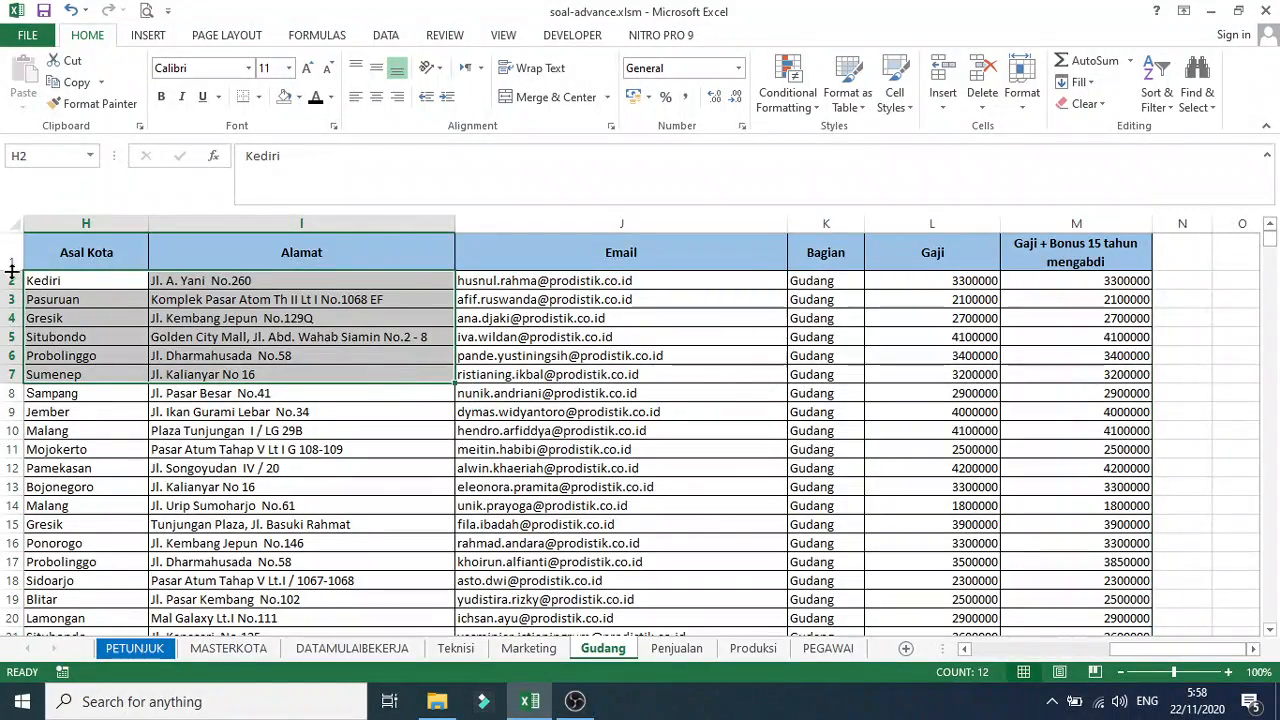
left_click_drag(11, 280, 8, 598)
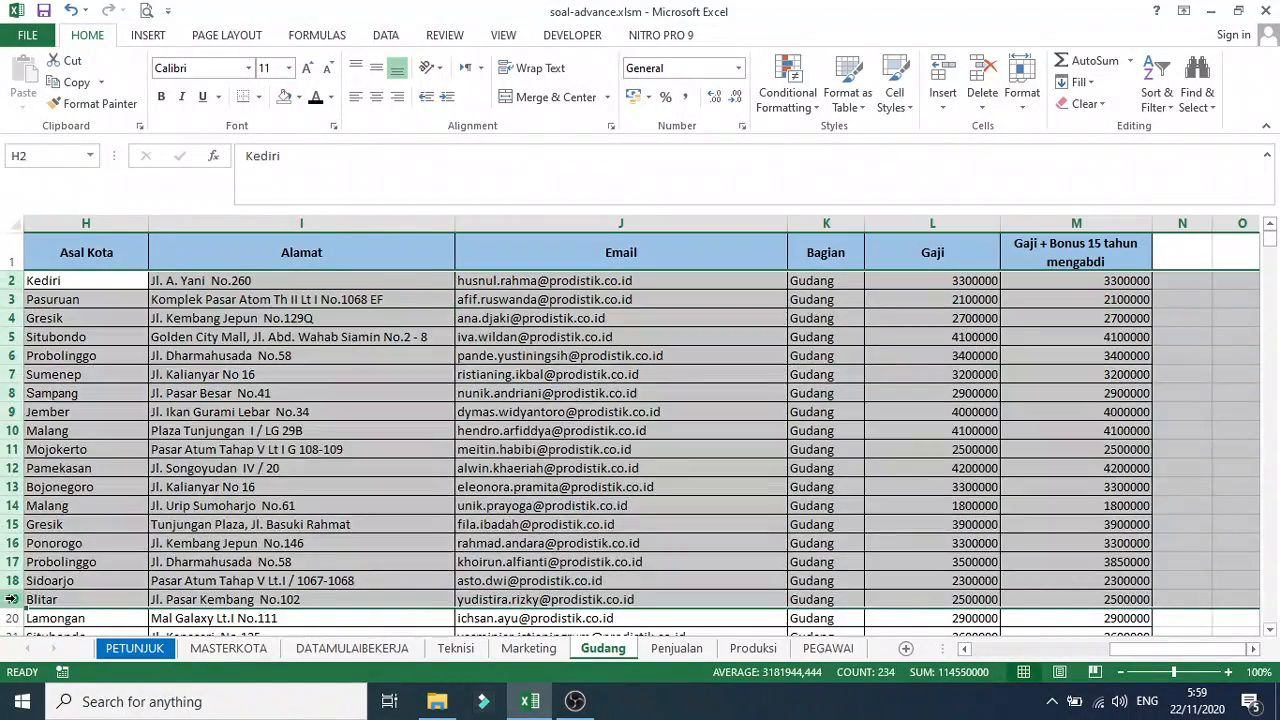
key("ctrl+shift+Down")
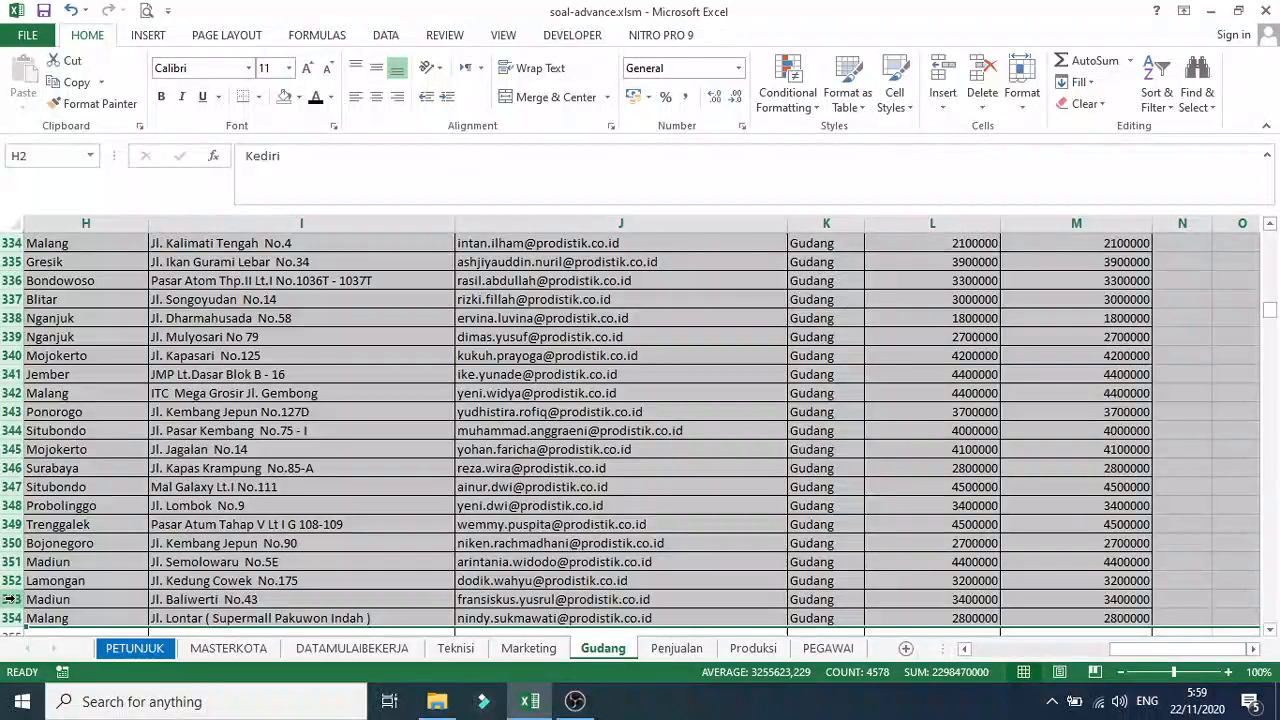
key("Delete")
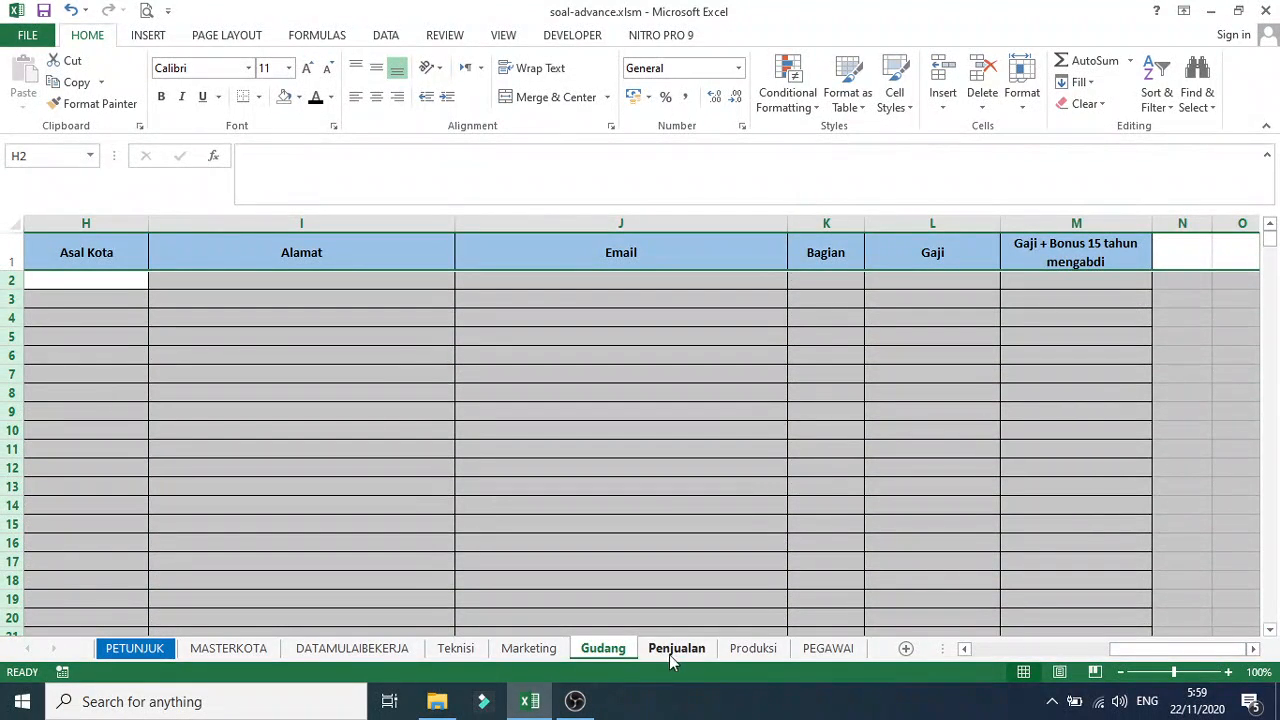
Clear the remaining contents of the Penjualan sheet in all entire rows from row 2 down to the sheet's end
left_click(672, 649)
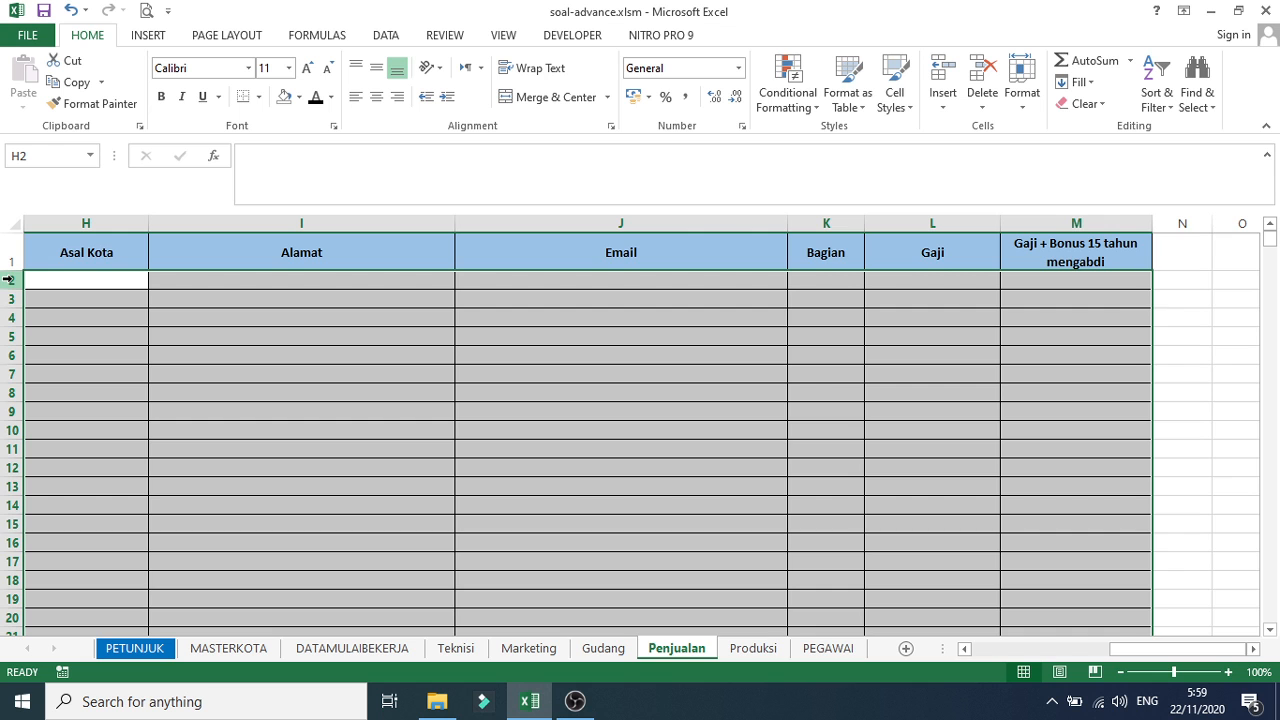
left_click_drag(8, 280, 25, 706)
key("ctrl+shift+Down")
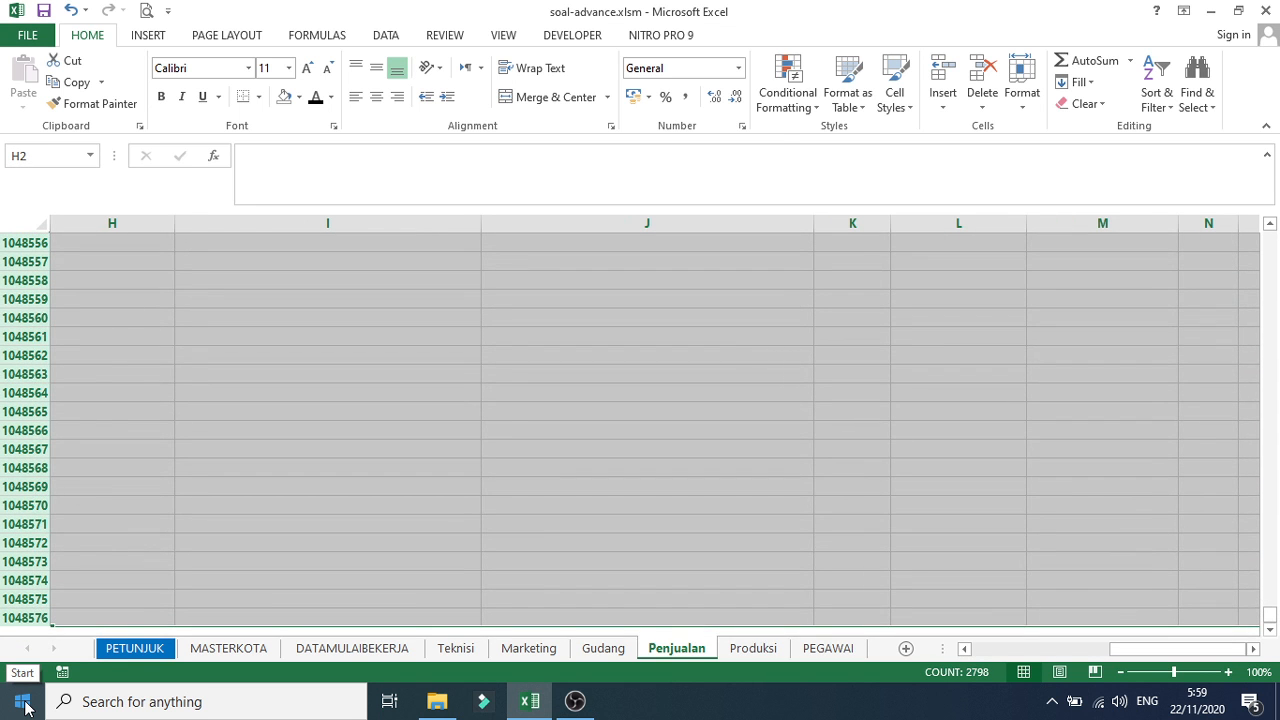
key("ctrl+BackSpace")
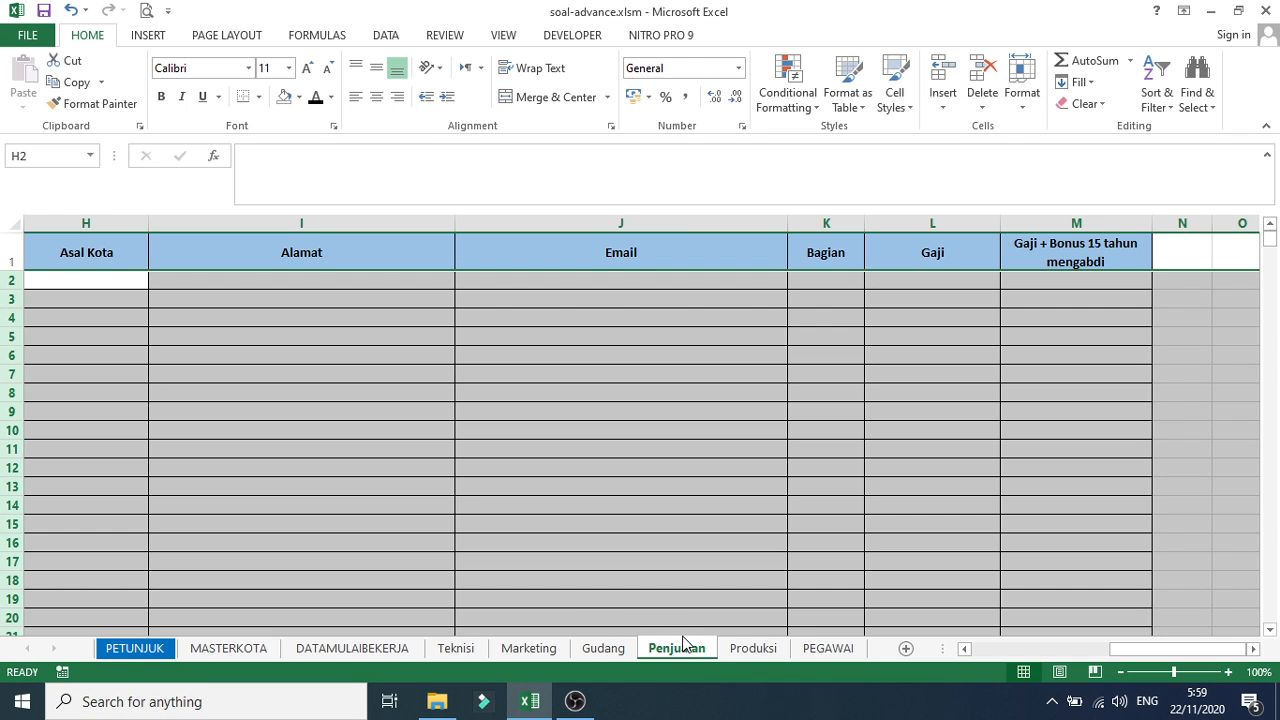
Clear the remaining contents of entire rows 2 to 336 on the Produksi sheet, keeping the header row
left_click(786, 649)
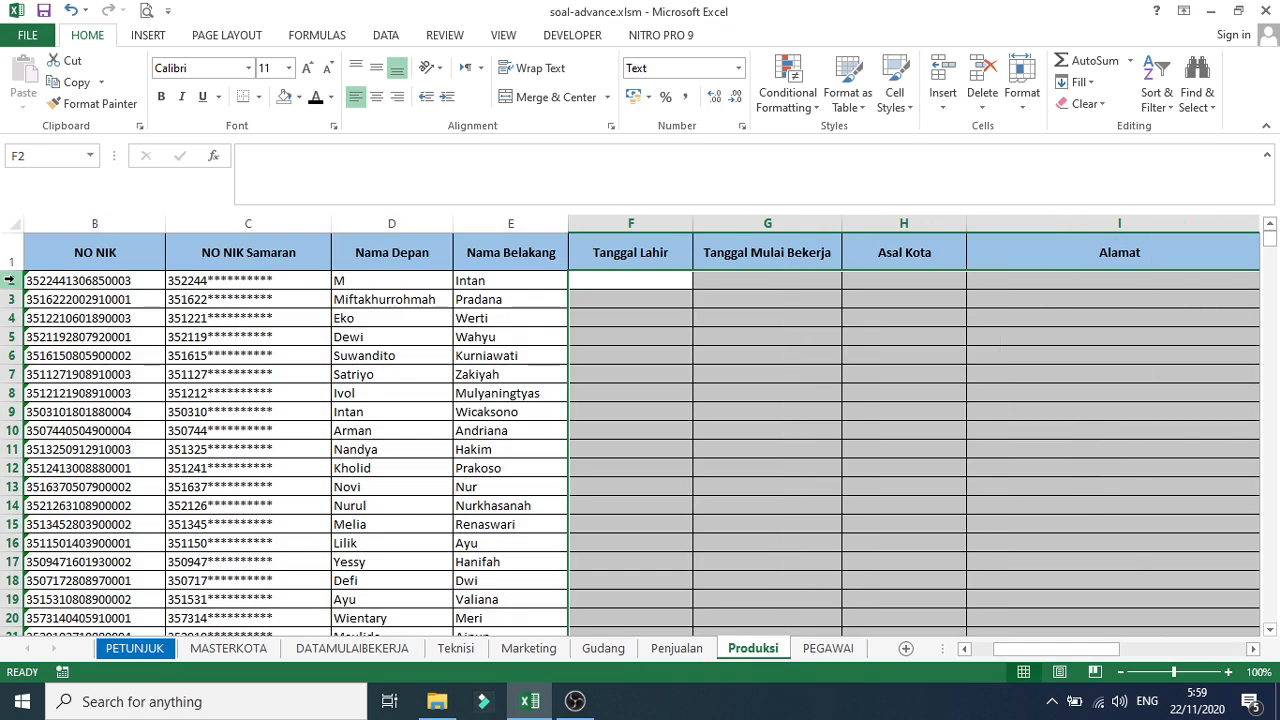
left_click_drag(9, 281, 22, 708)
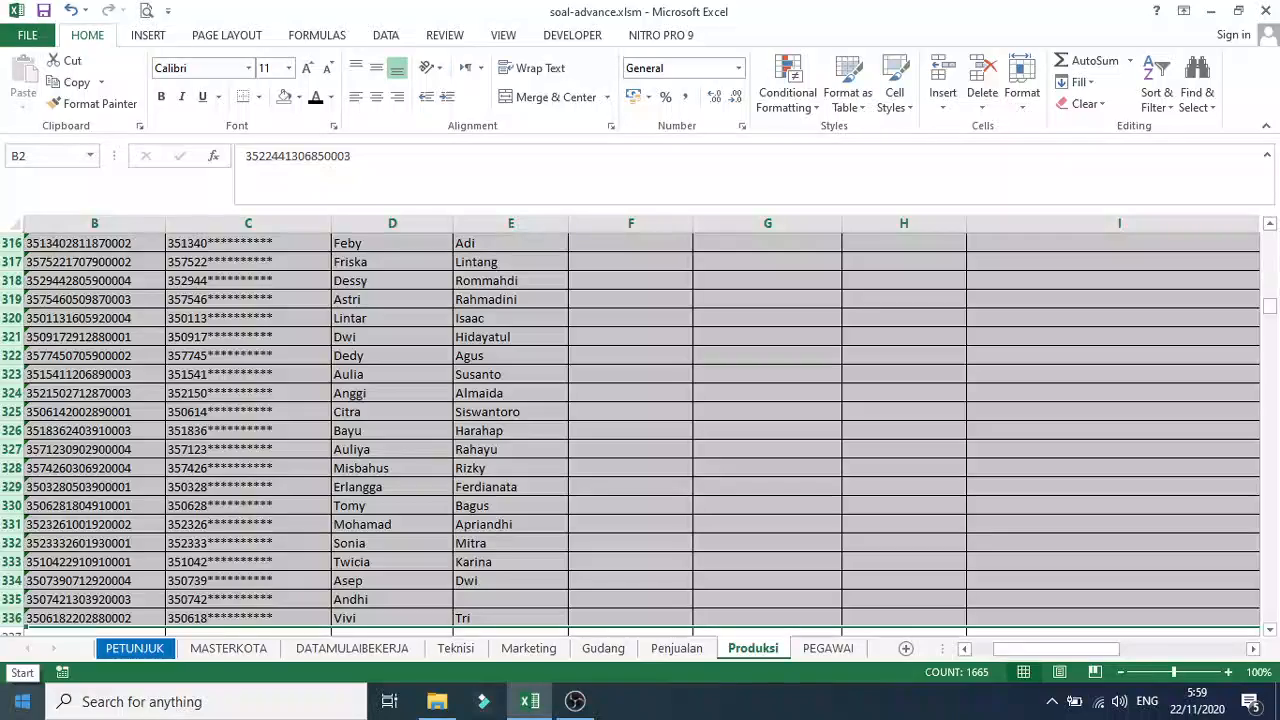
key("Delete")
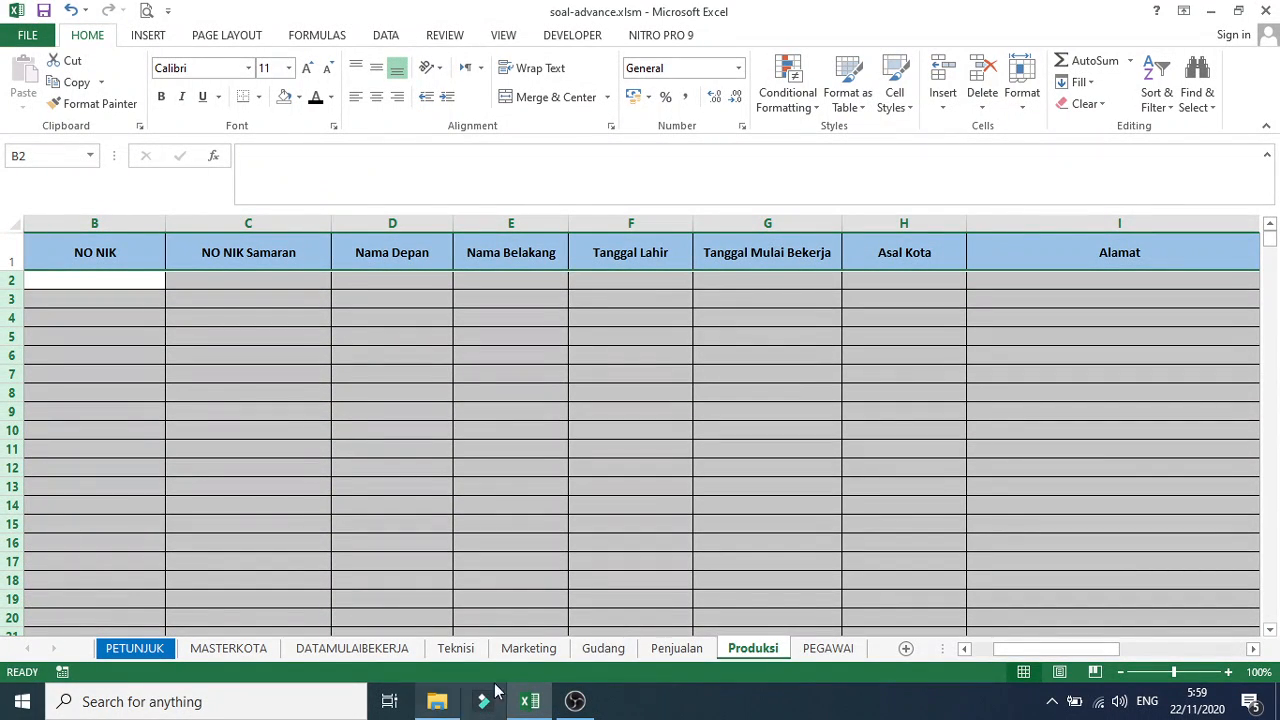
Clear the contents of all data rows below the header on the Marketing sheet
left_click(507, 649)
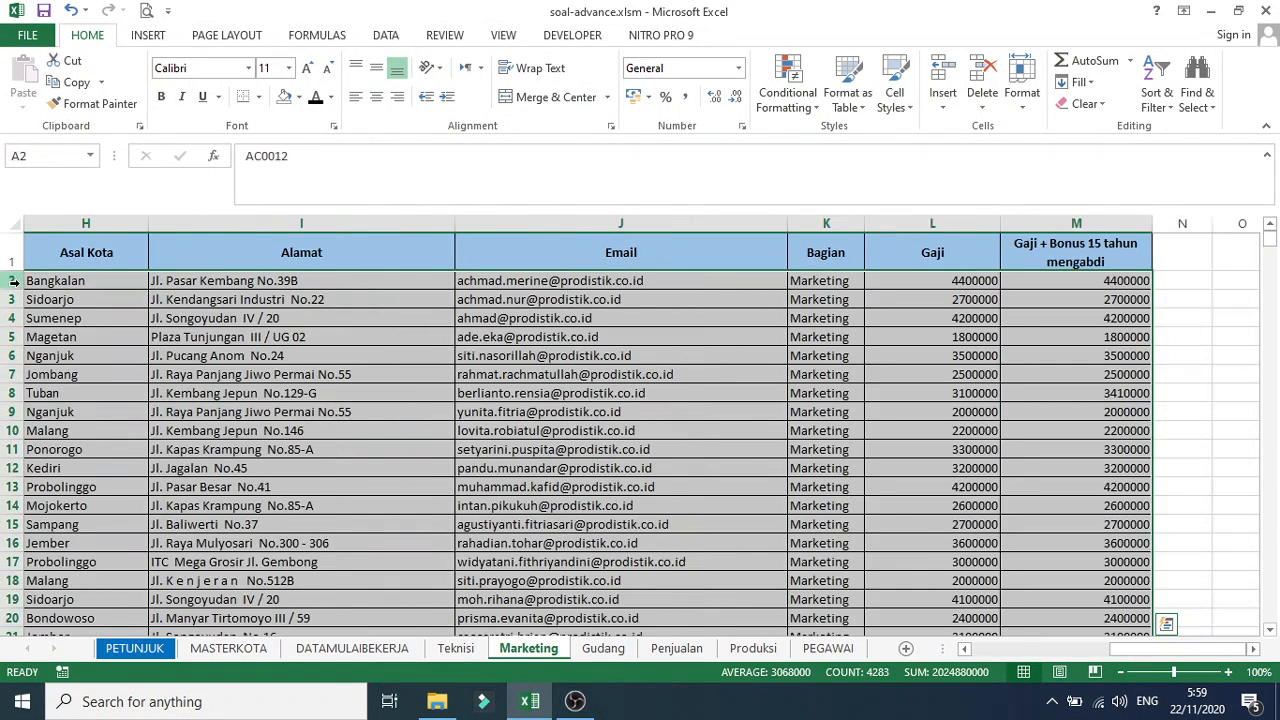
left_click_drag(14, 283, 14, 401)
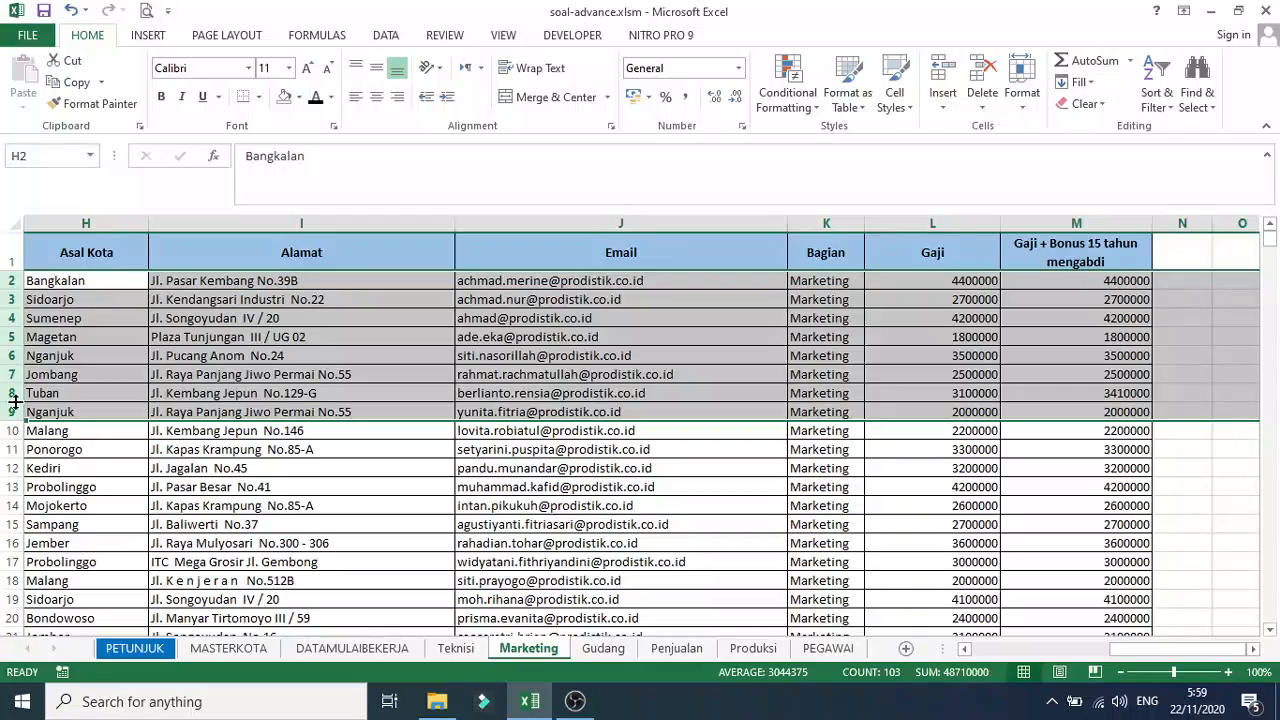
key("ctrl+shift+Down")
key("Delete")
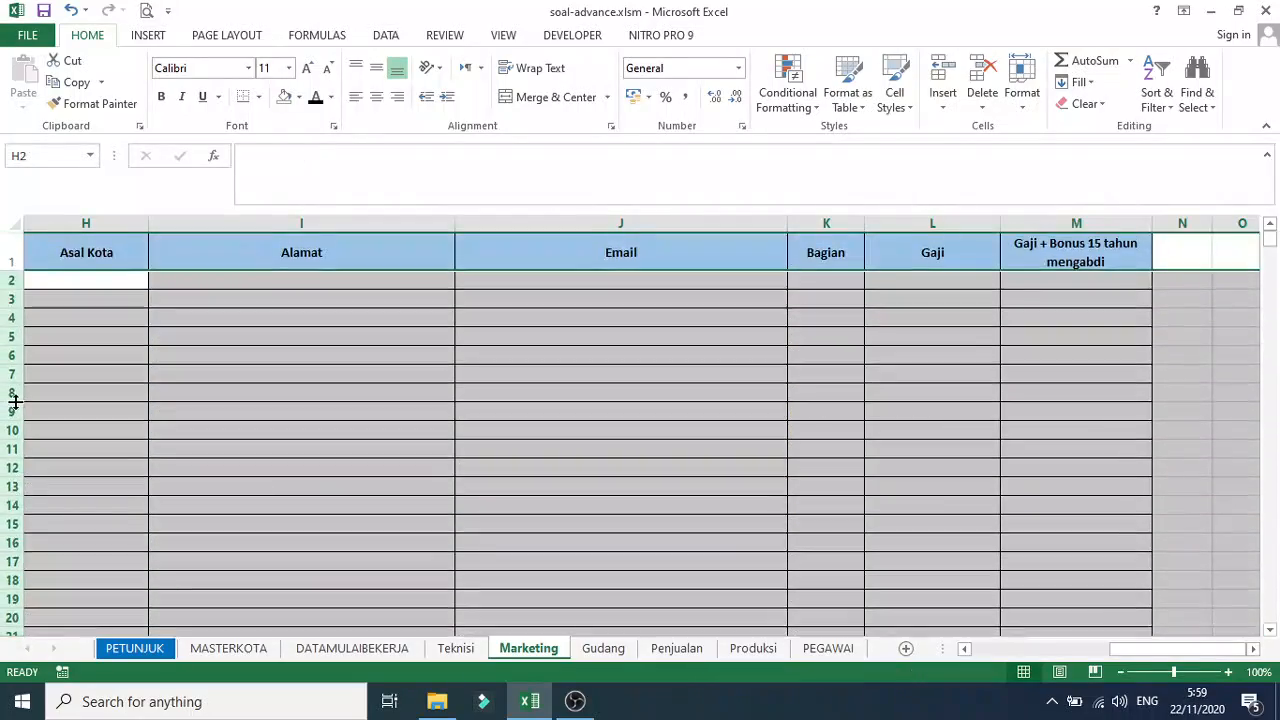
Clear the contents of all data rows on the Teknisi sheet, rows 2 to 346, keeping the header row
left_click(455, 648)
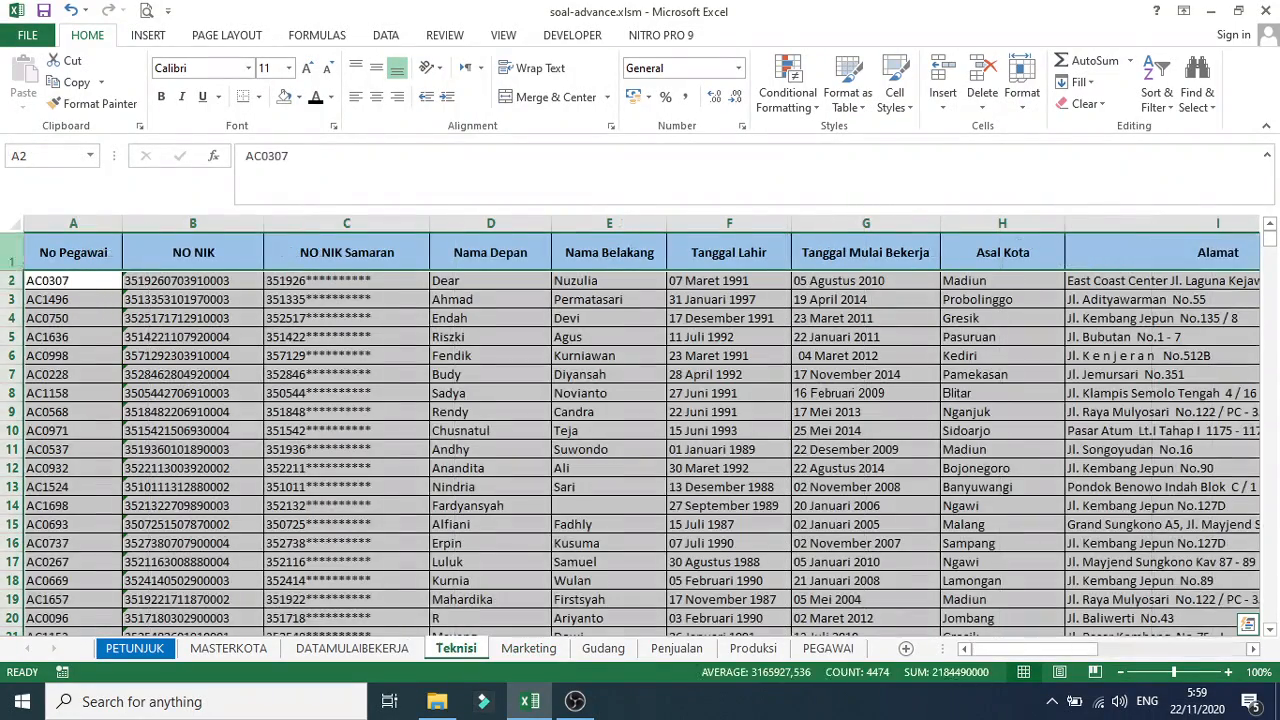
left_click_drag(12, 280, 15, 327)
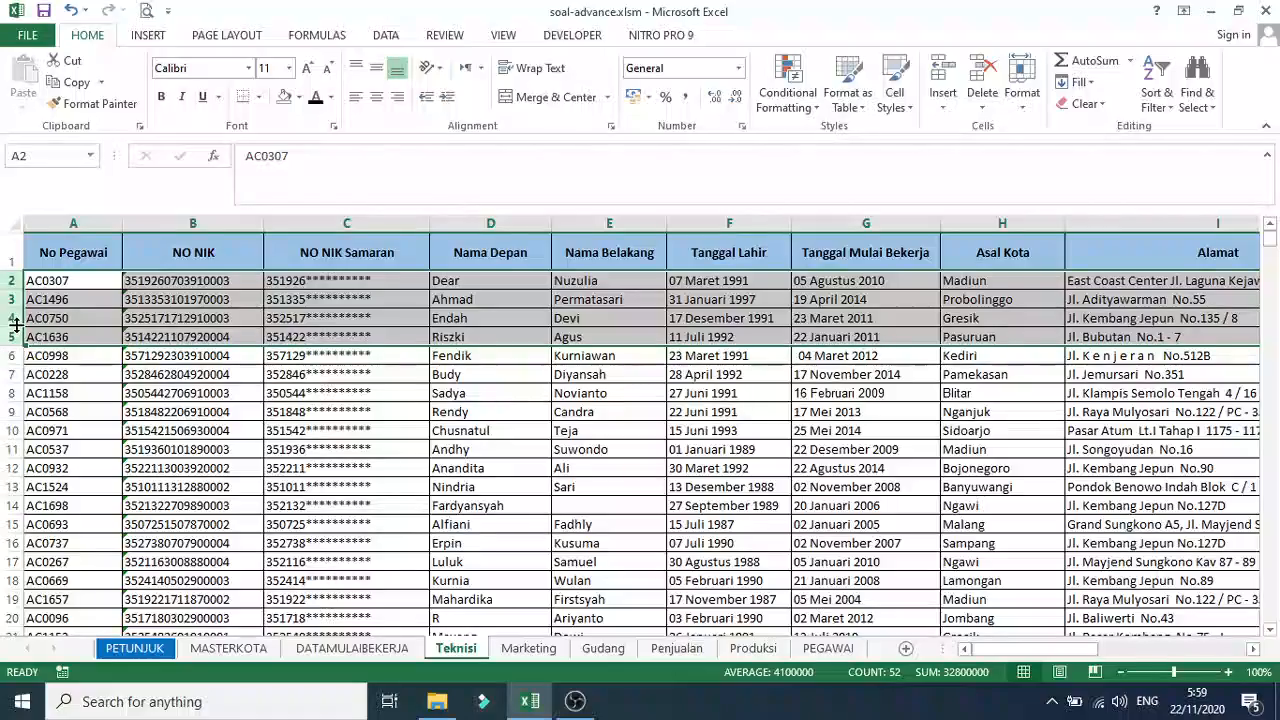
key("ctrl+shift+Down")
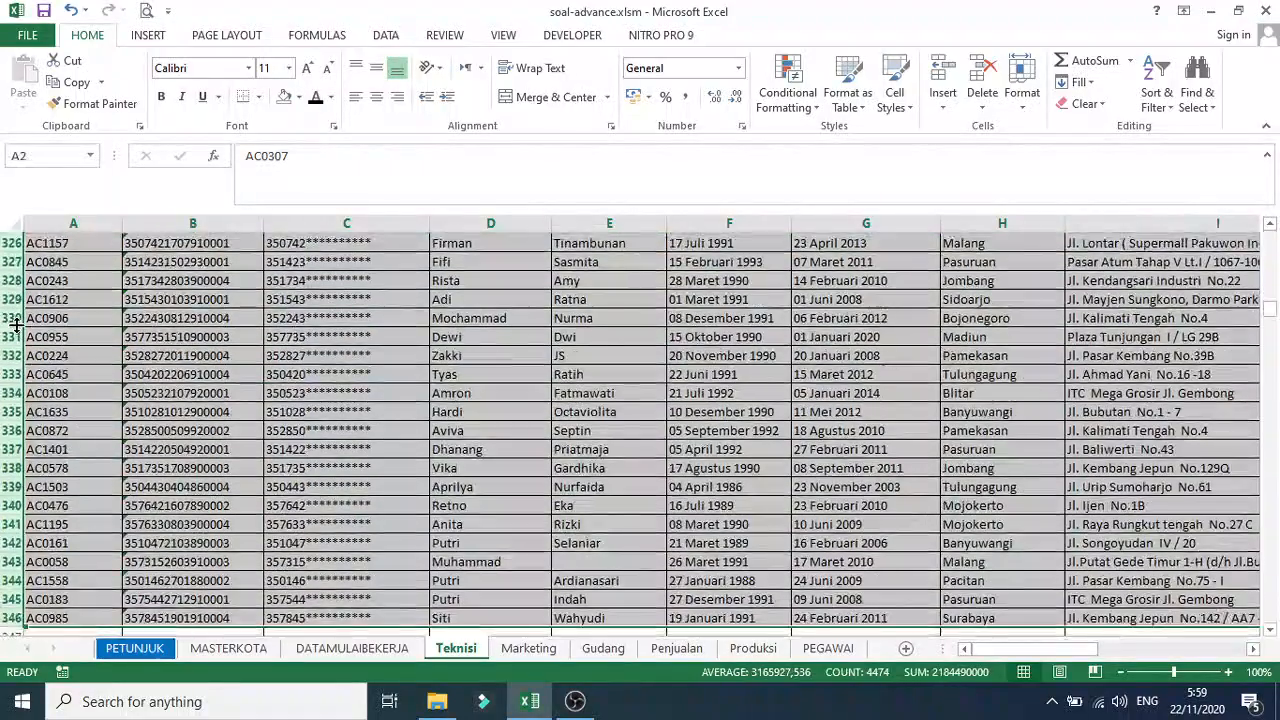
key("Delete")
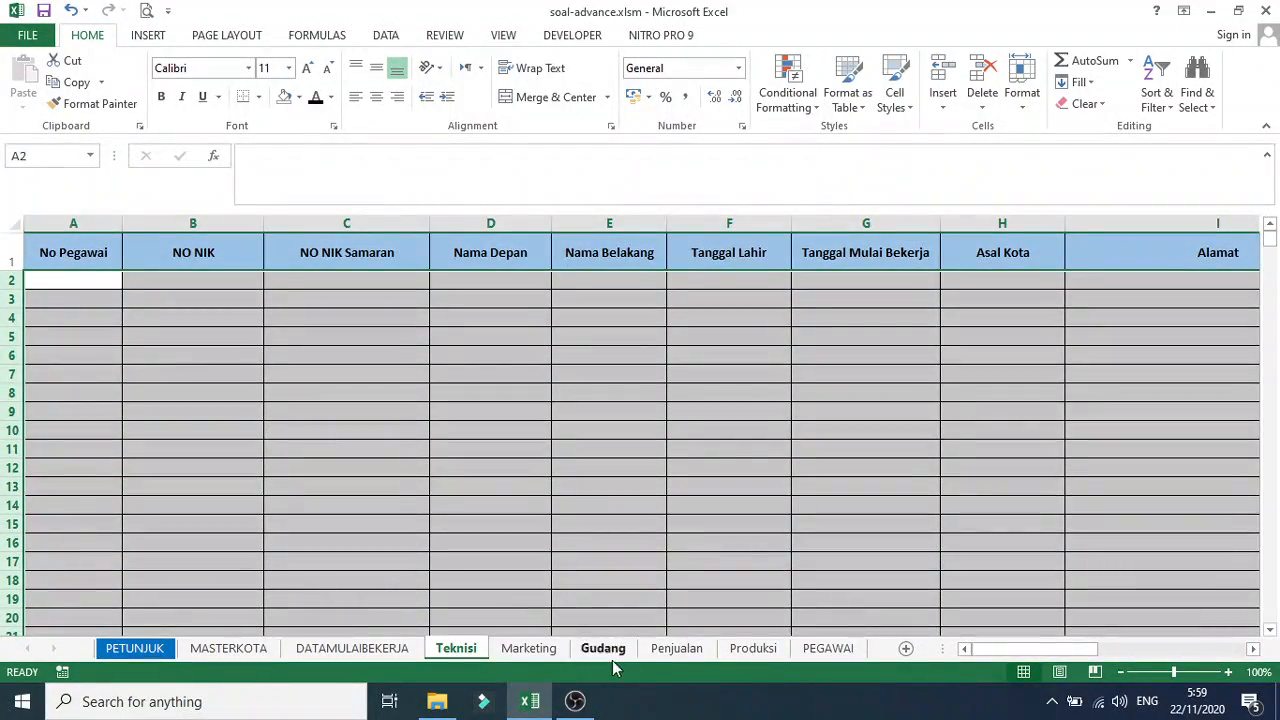
Check the Marketing sheet's first columns, starting at No Pegawai, for leftover data
left_click(524, 648)
left_click_drag(1152, 657, 1020, 655)
left_click(756, 560)
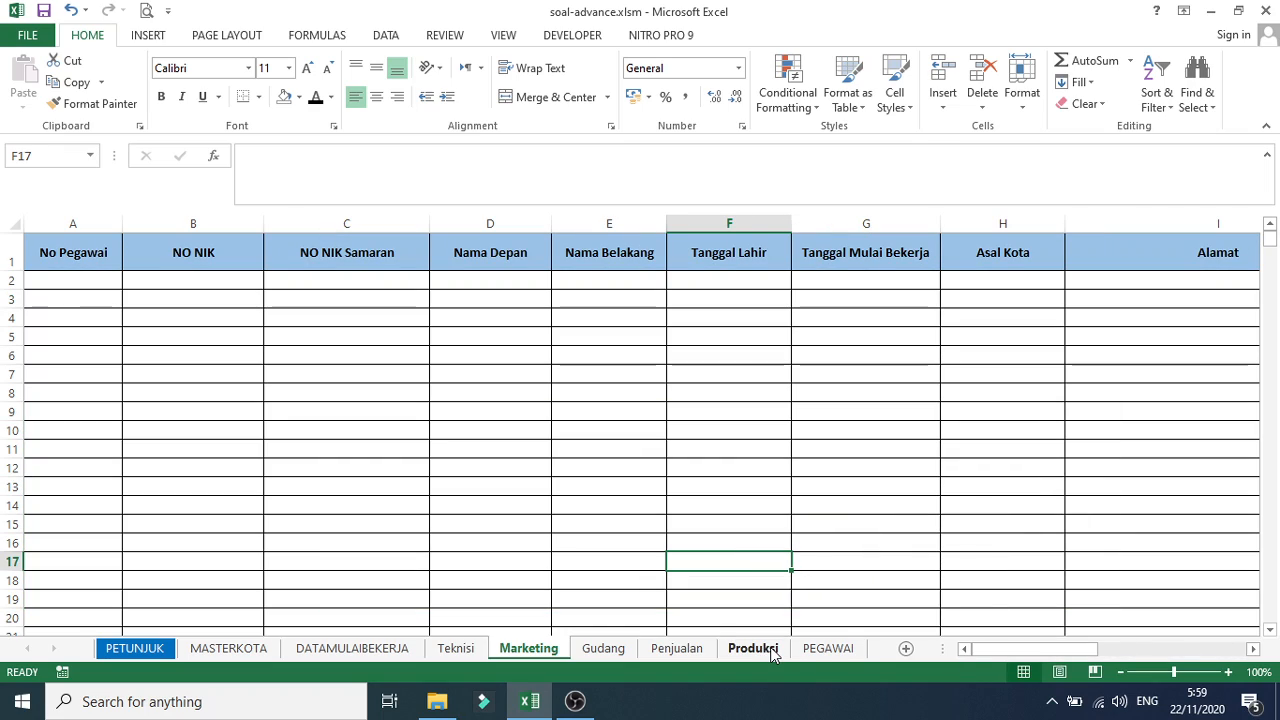
Remove the fill colour from the entire PEGAWAI table, header row included, and make the header text black
left_click(828, 648)
scroll(427, 420, "up", 6)
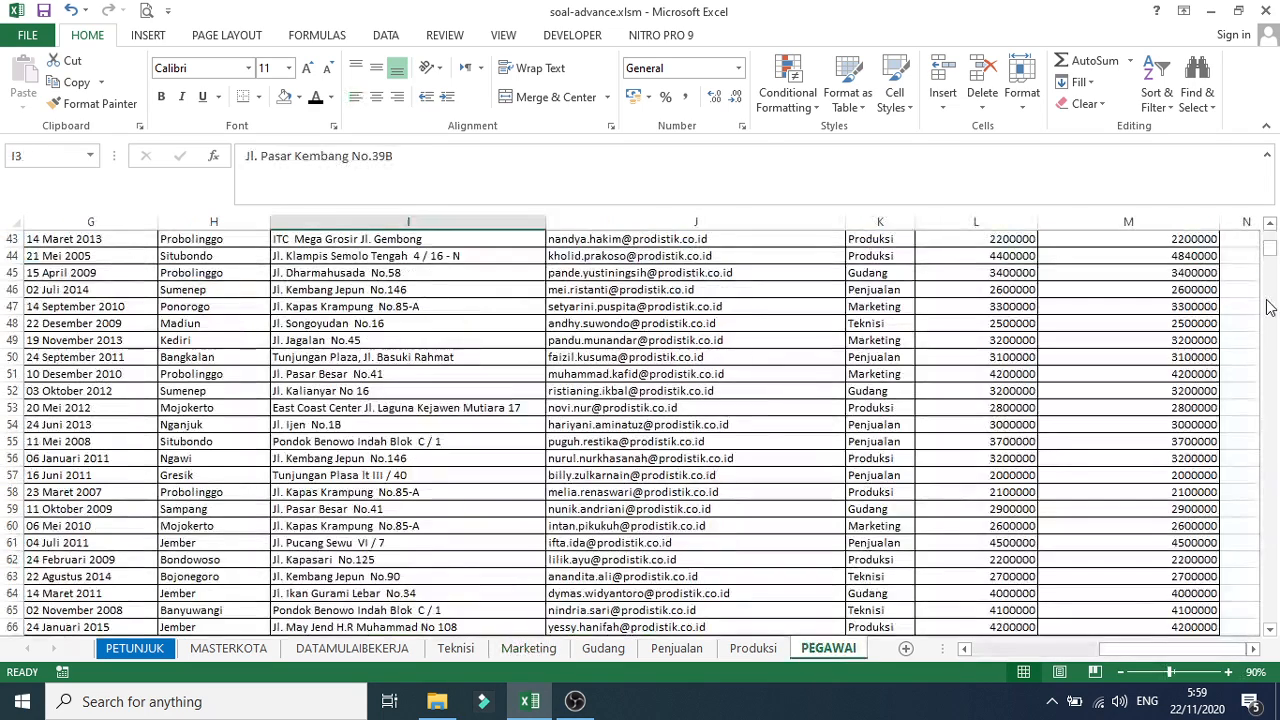
left_click_drag(1269, 245, 1269, 232)
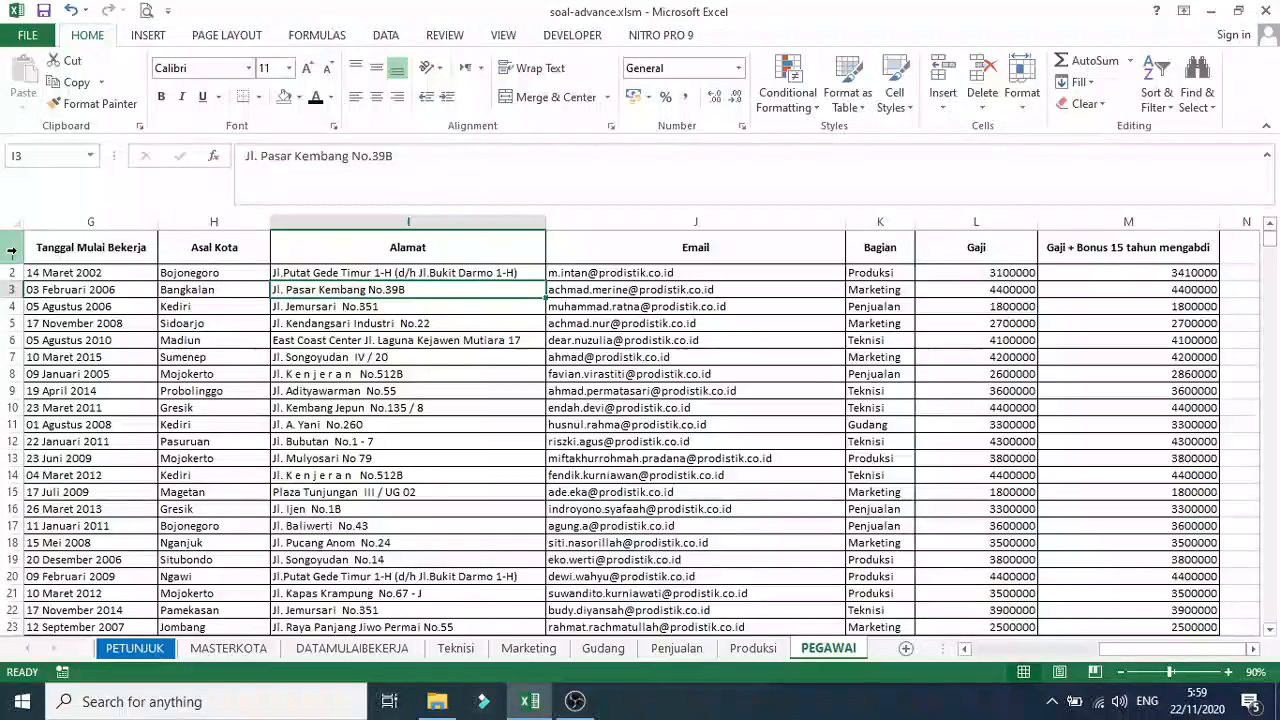
left_click_drag(30, 250, 1097, 271)
scroll(943, 271, "right", 2)
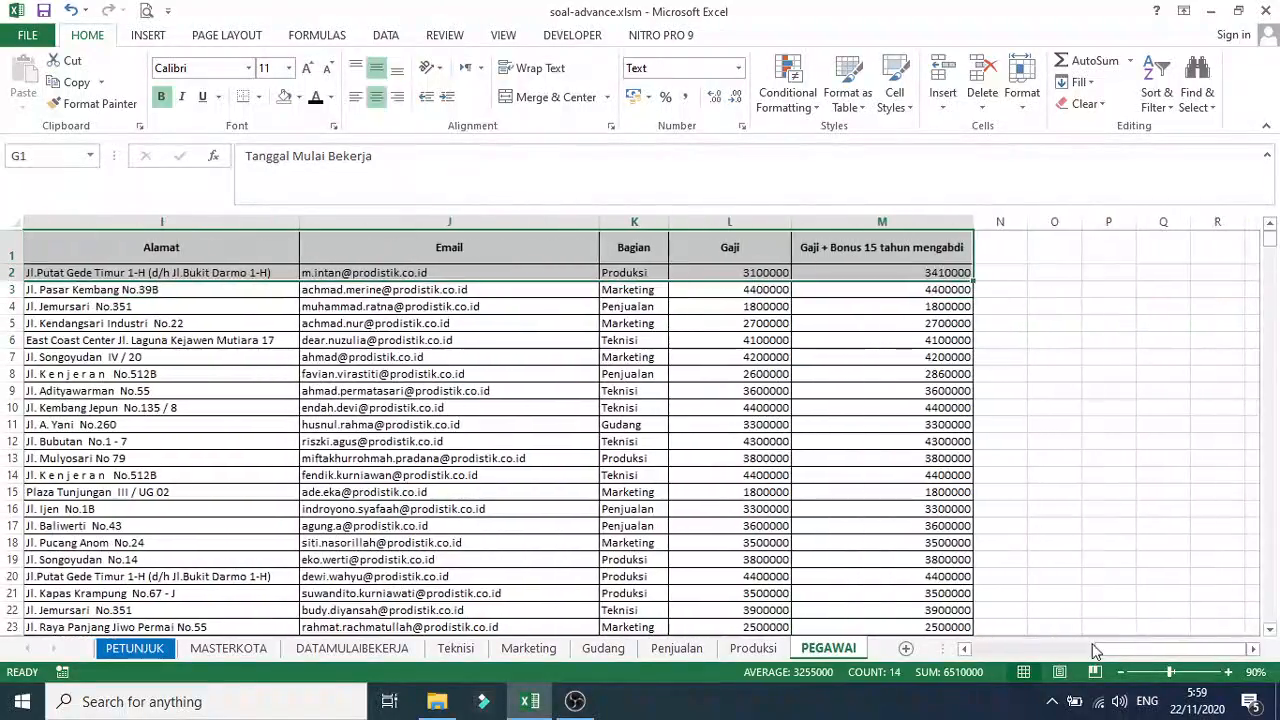
left_click_drag(1095, 651, 975, 651)
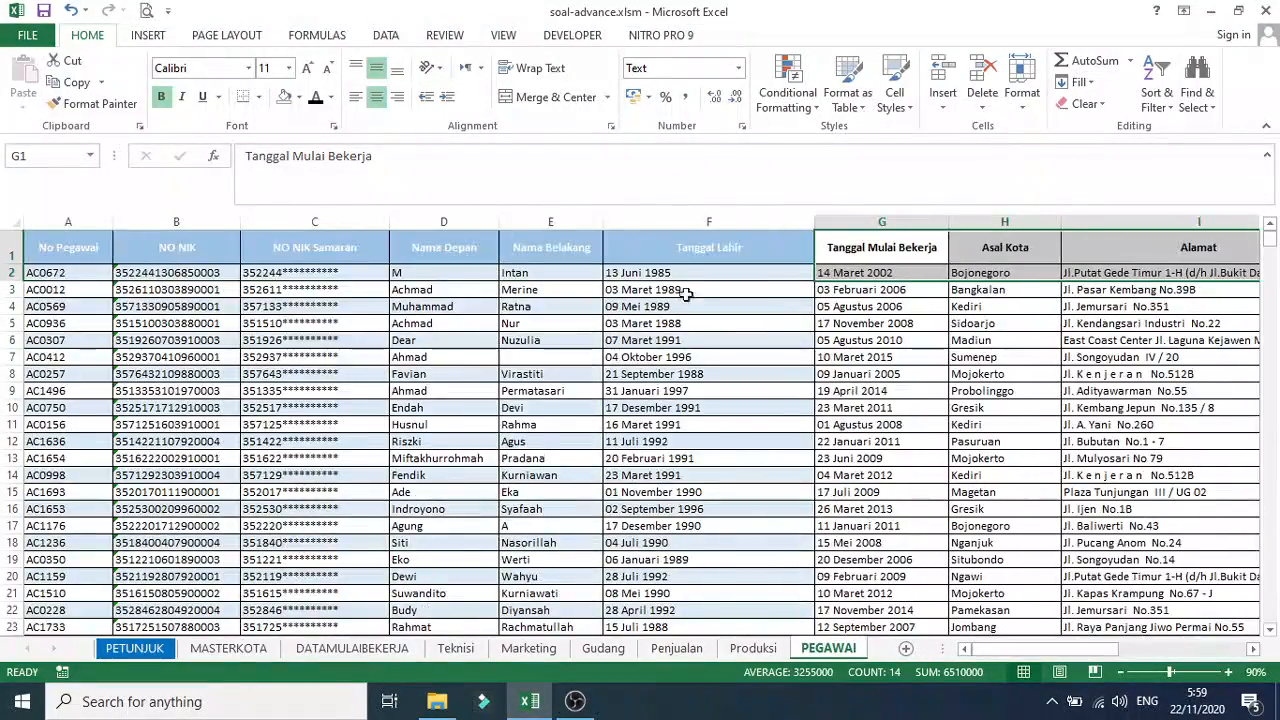
left_click(862, 289)
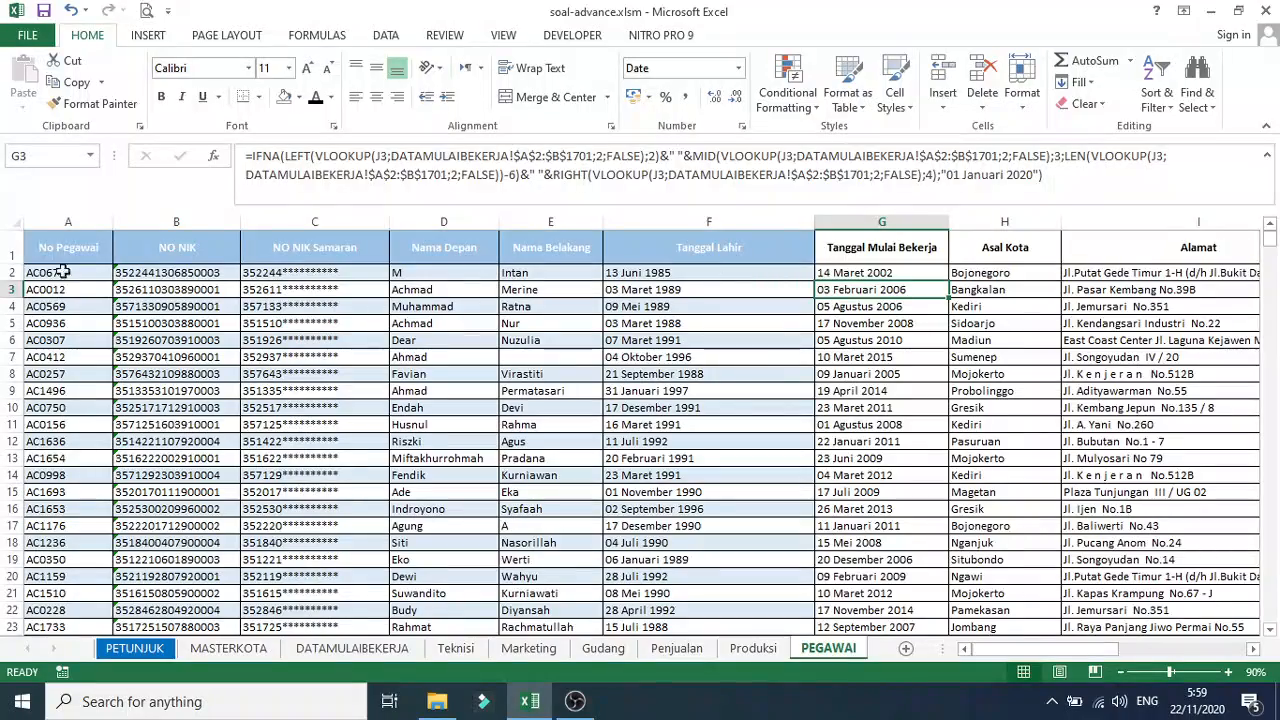
left_click(66, 257)
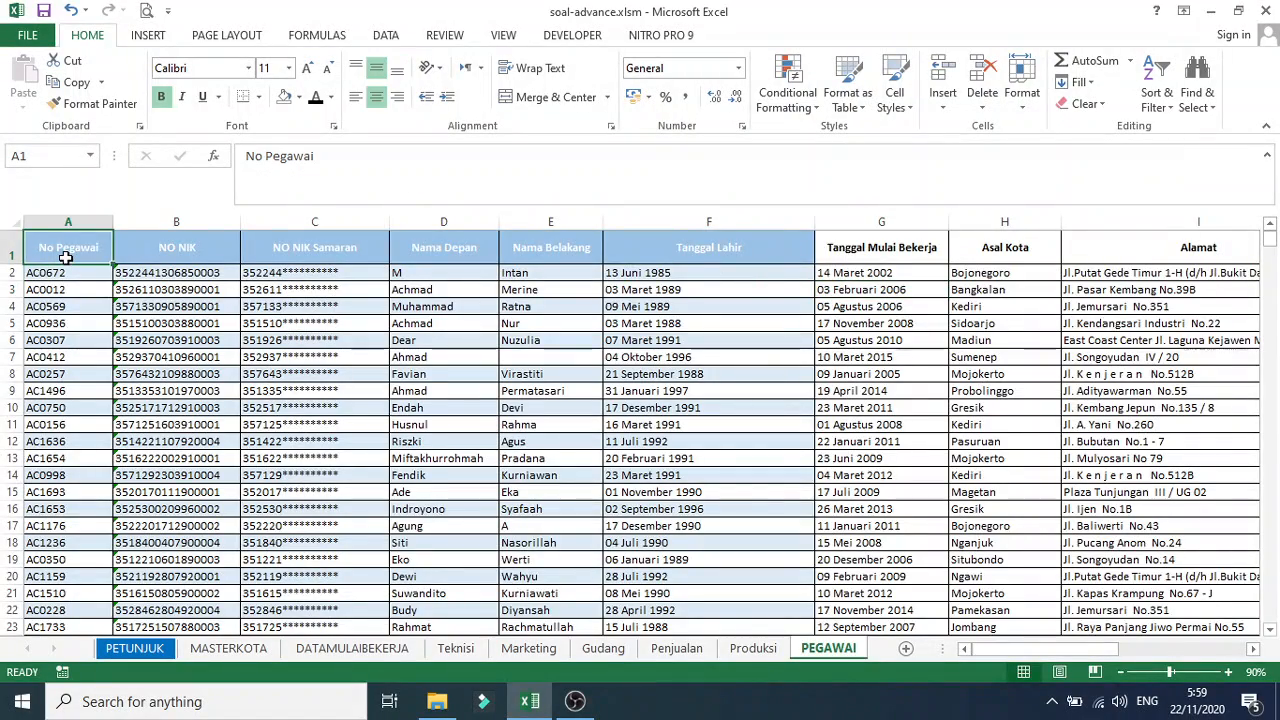
key("ctrl+shift+End")
key("ctrl+BackSpace")
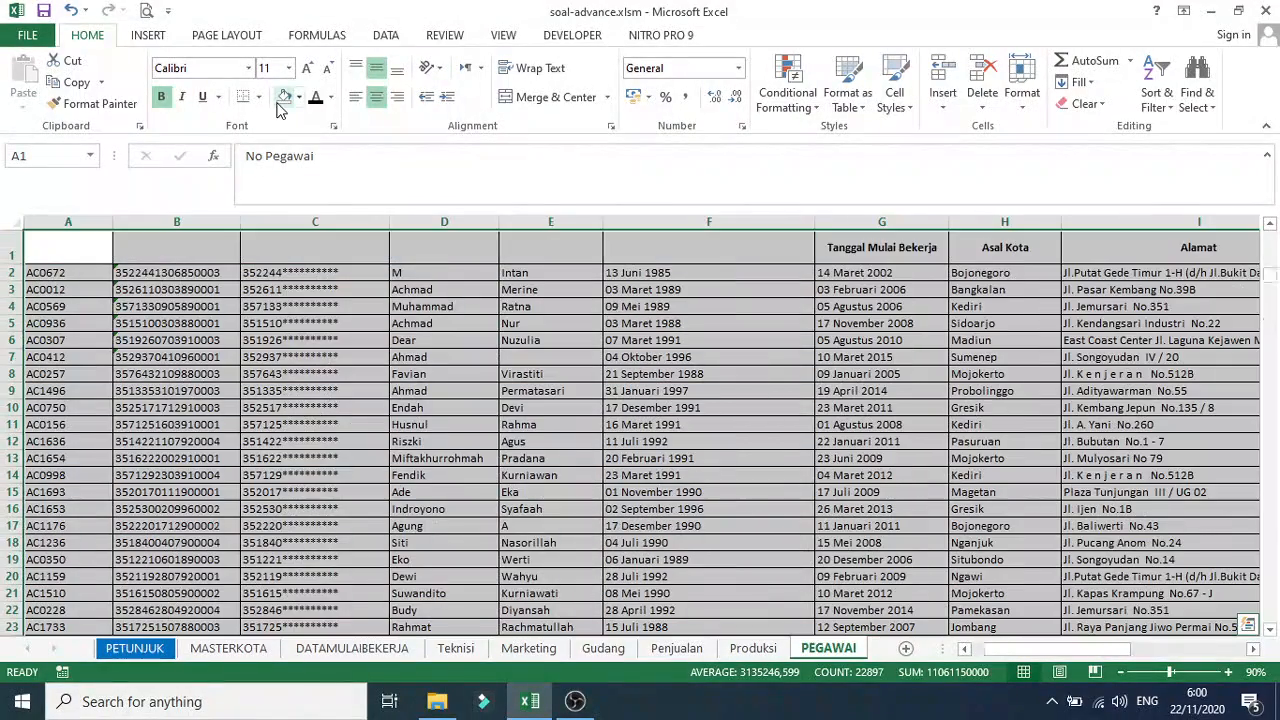
left_click(300, 335)
Fill the PEGAWAI header row, from No Pegawai to Gaji + Bonus 15 tahun mengabdi, with a light blue theme colour
left_click_drag(71, 261, 1035, 236)
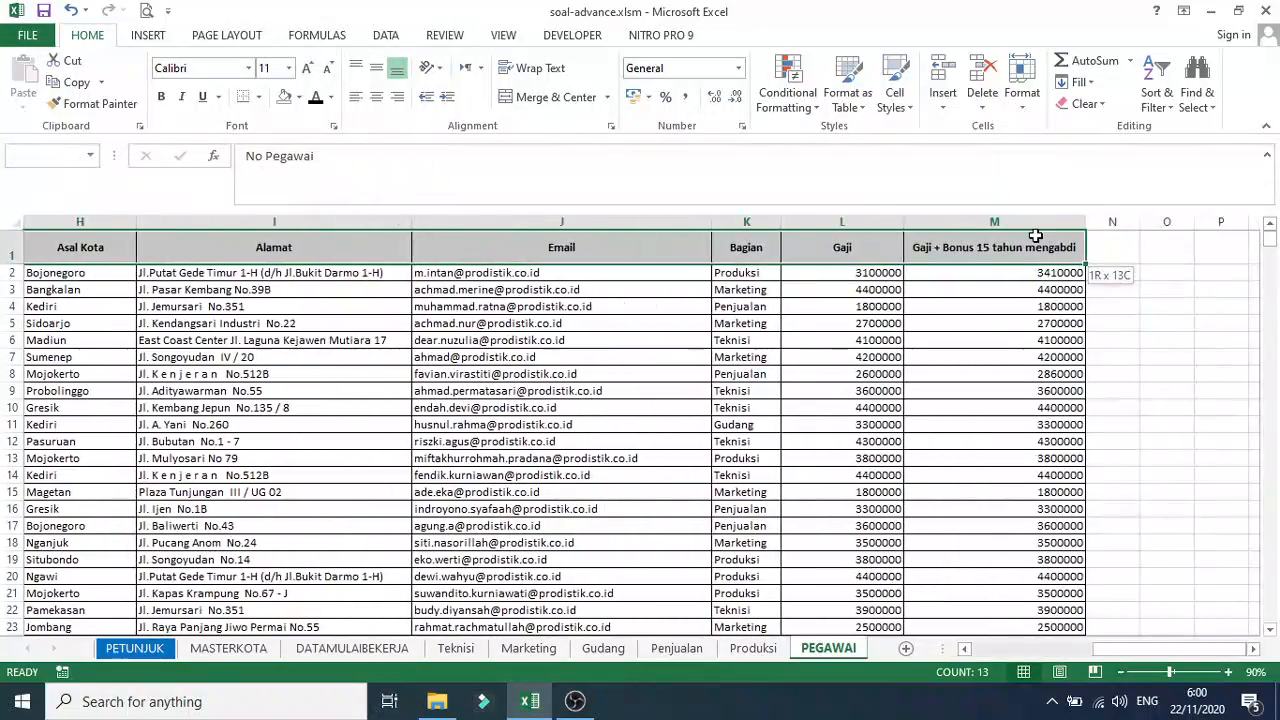
key("ctrl+BackSpace")
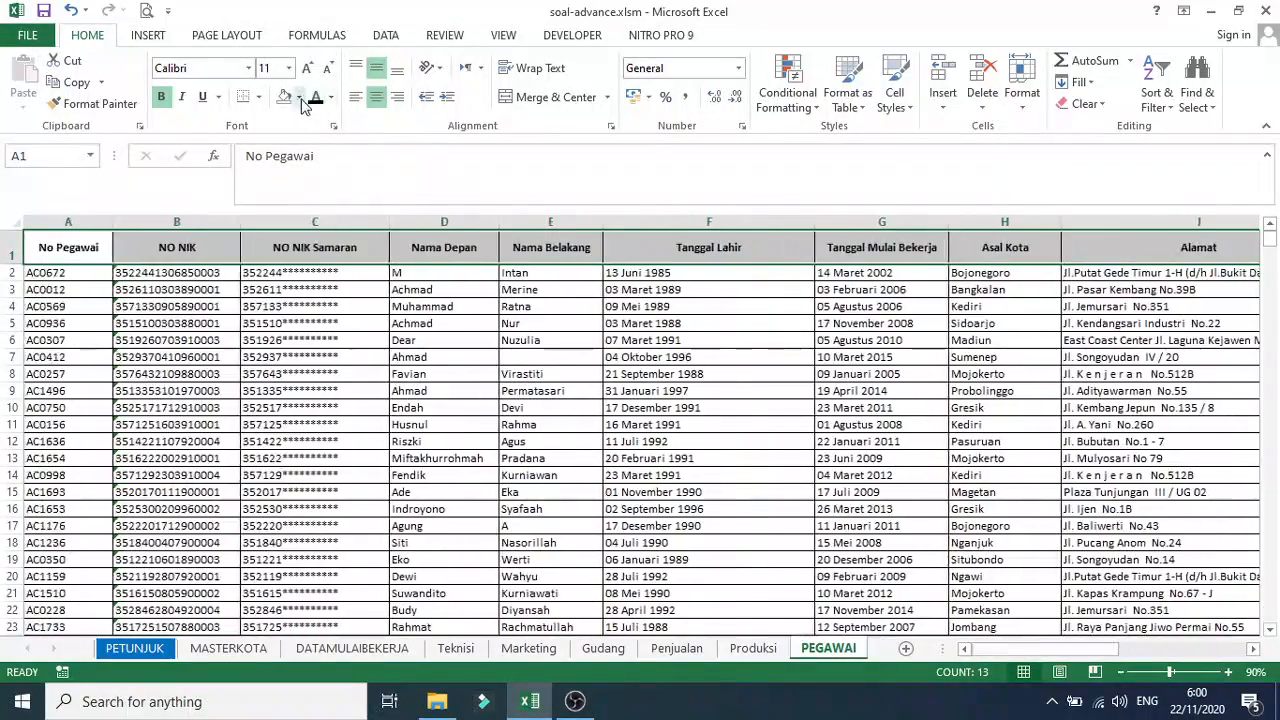
left_click(300, 98)
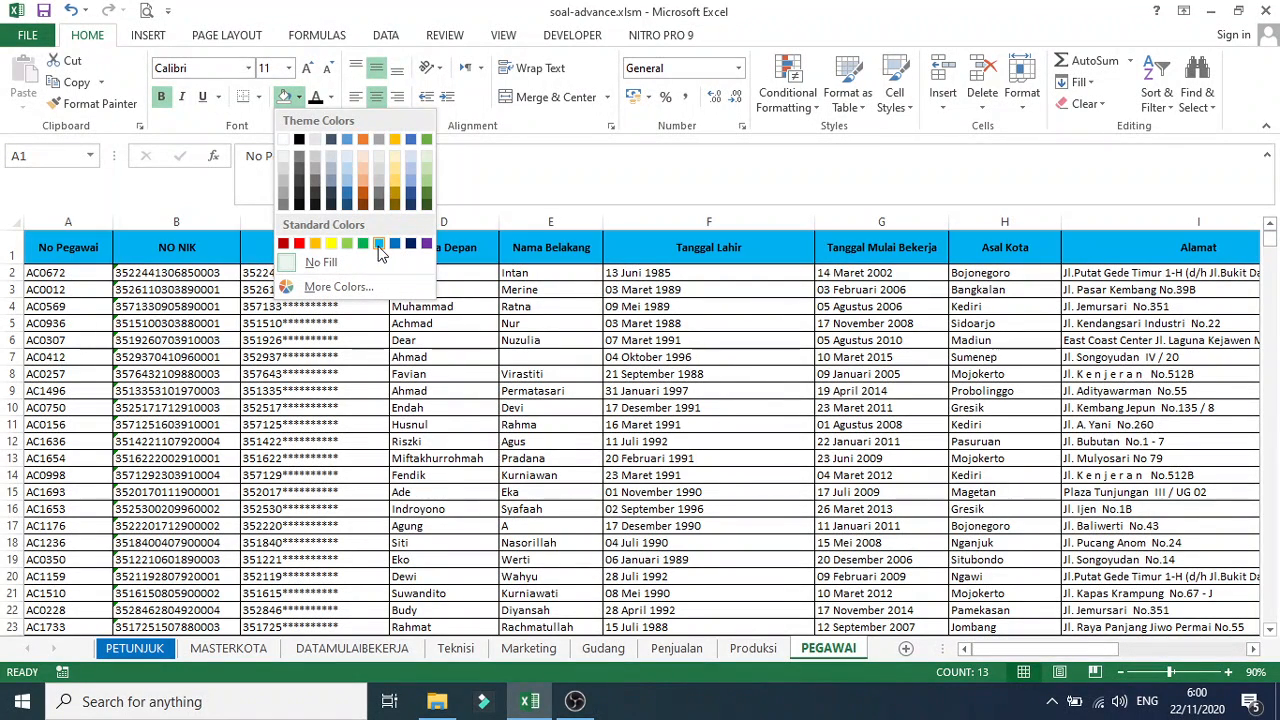
left_click(347, 171)
left_click(540, 424)
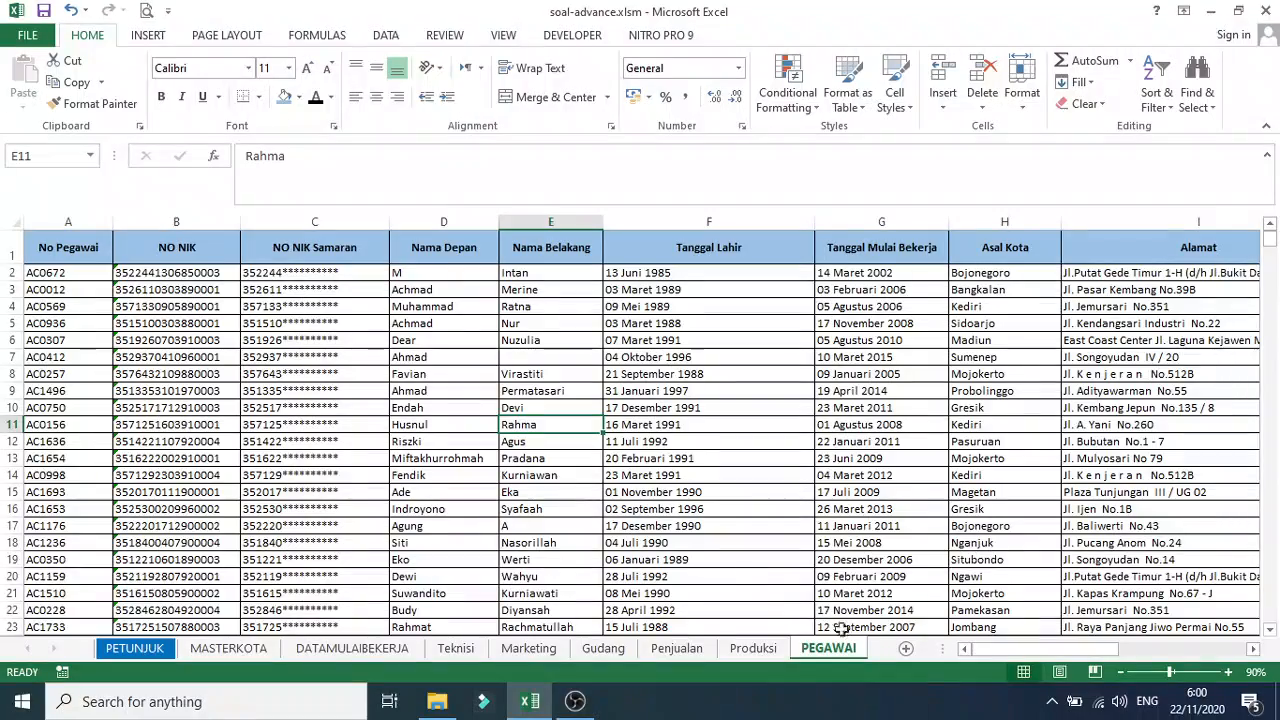
Check the recoloured PEGAWAI table across its columns and rows, and the Produksi, Teknisi and Marketing sheets for leftover data
scroll(1003, 649, "right", 3)
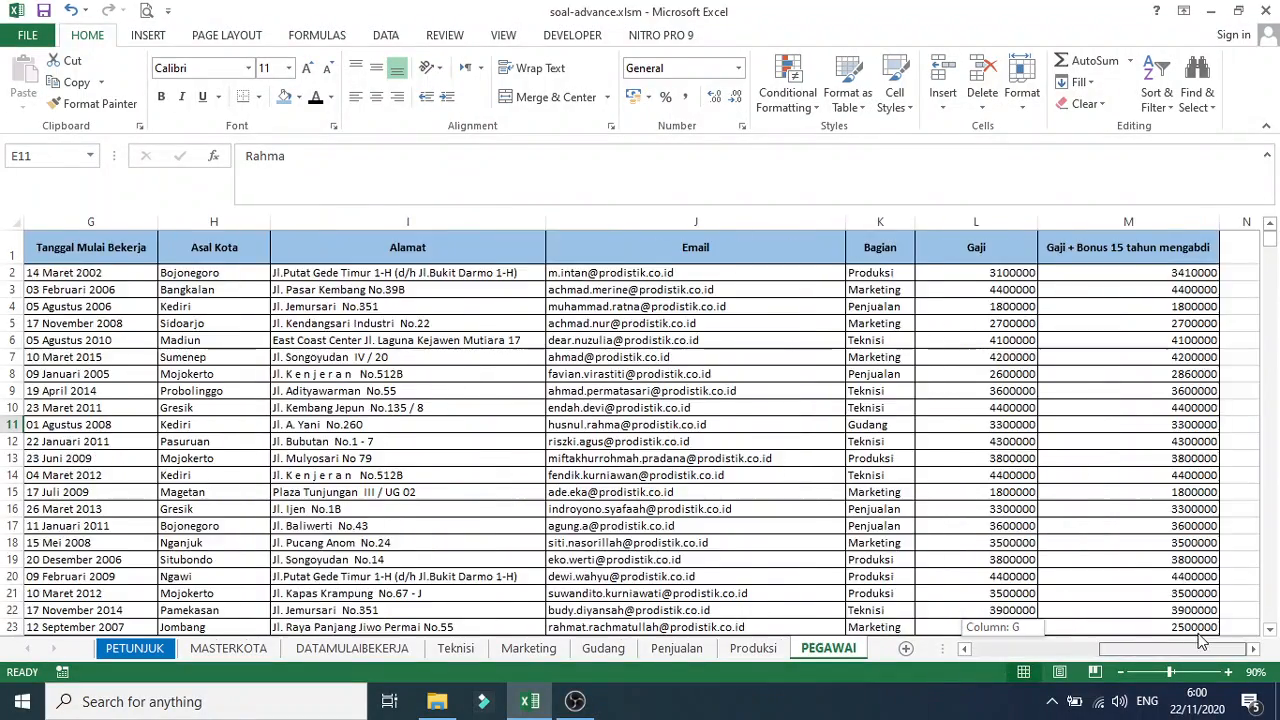
scroll(1003, 649, "left", 3)
scroll(765, 594, "down", 7)
scroll(765, 594, "down", 5)
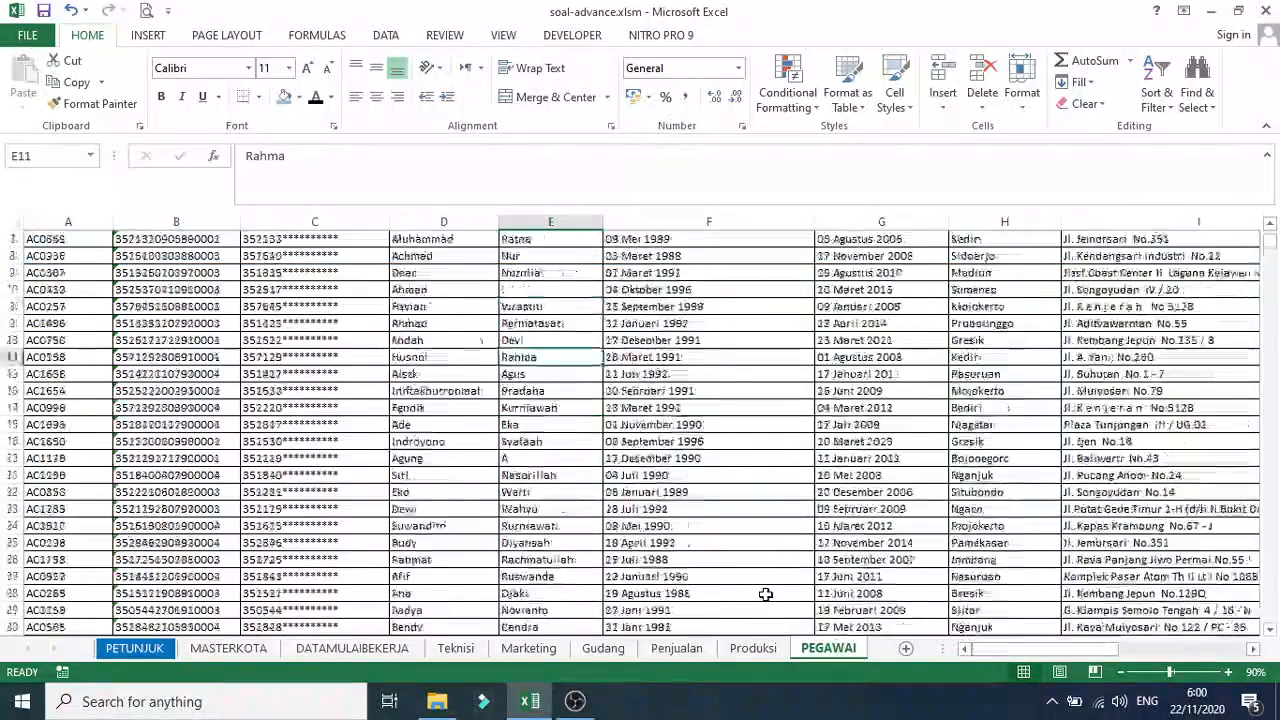
left_click(758, 648)
left_click(685, 578)
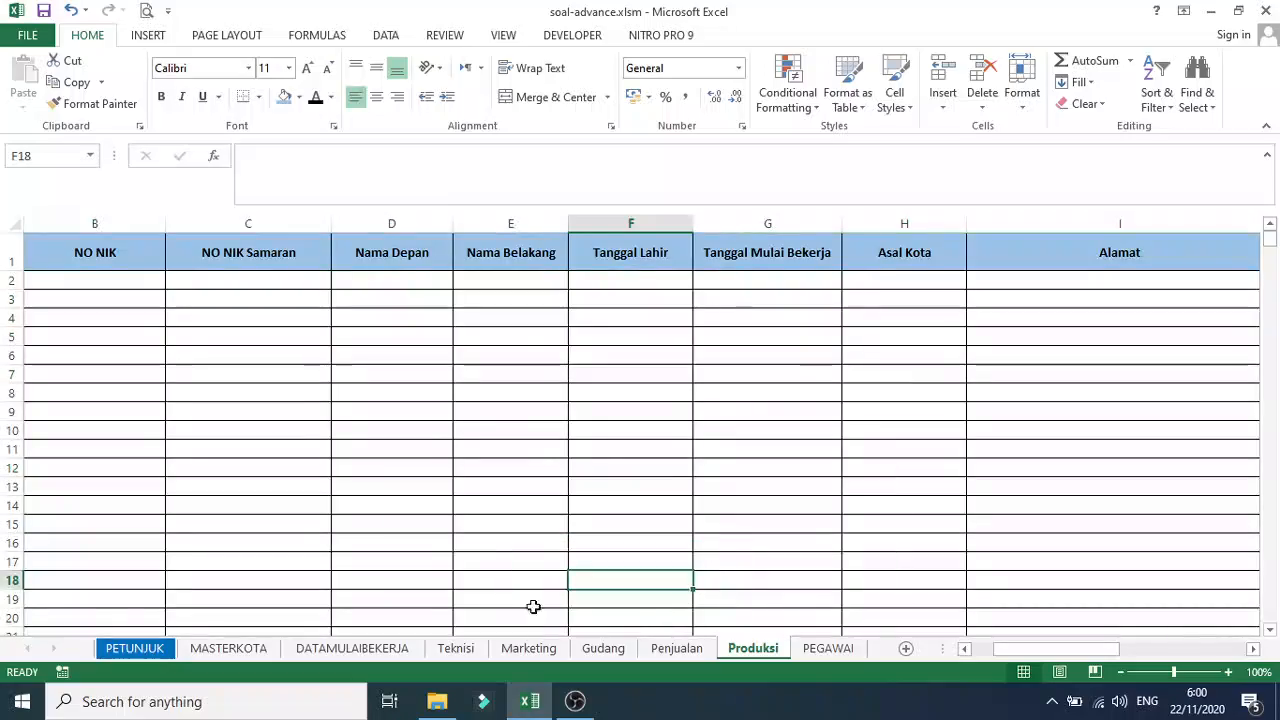
left_click(534, 603)
left_click(456, 648)
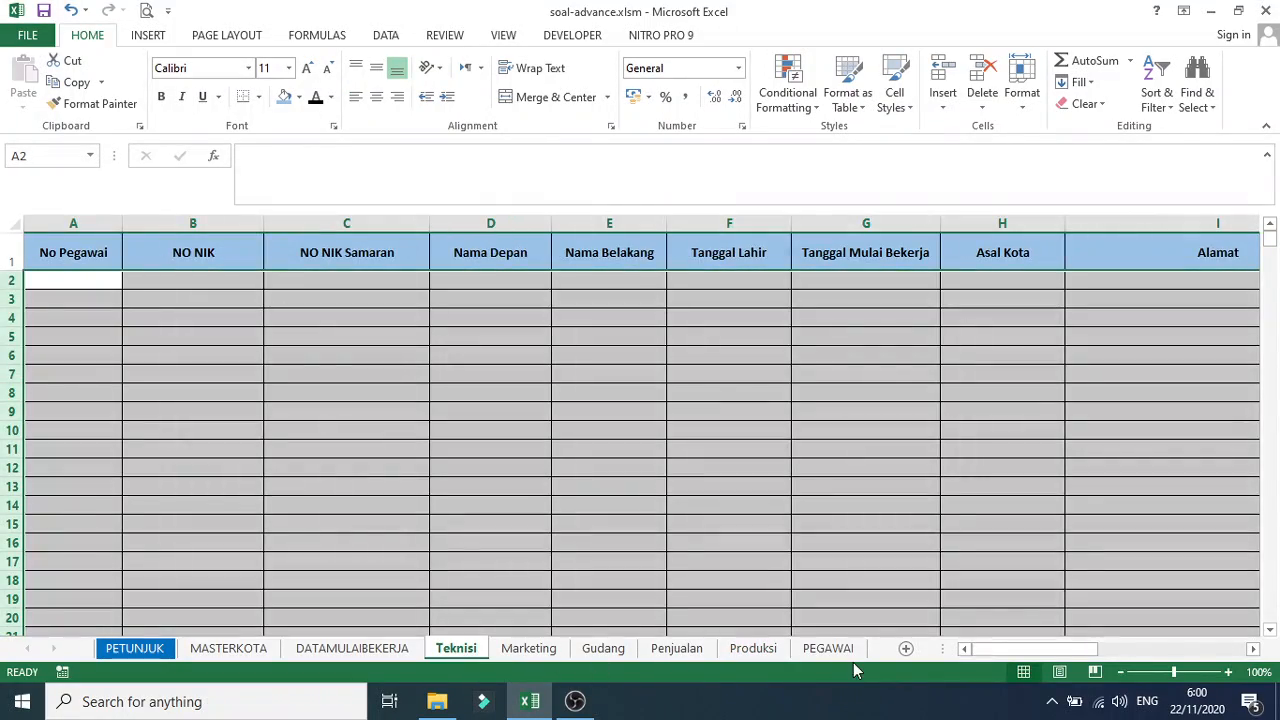
left_click(849, 655)
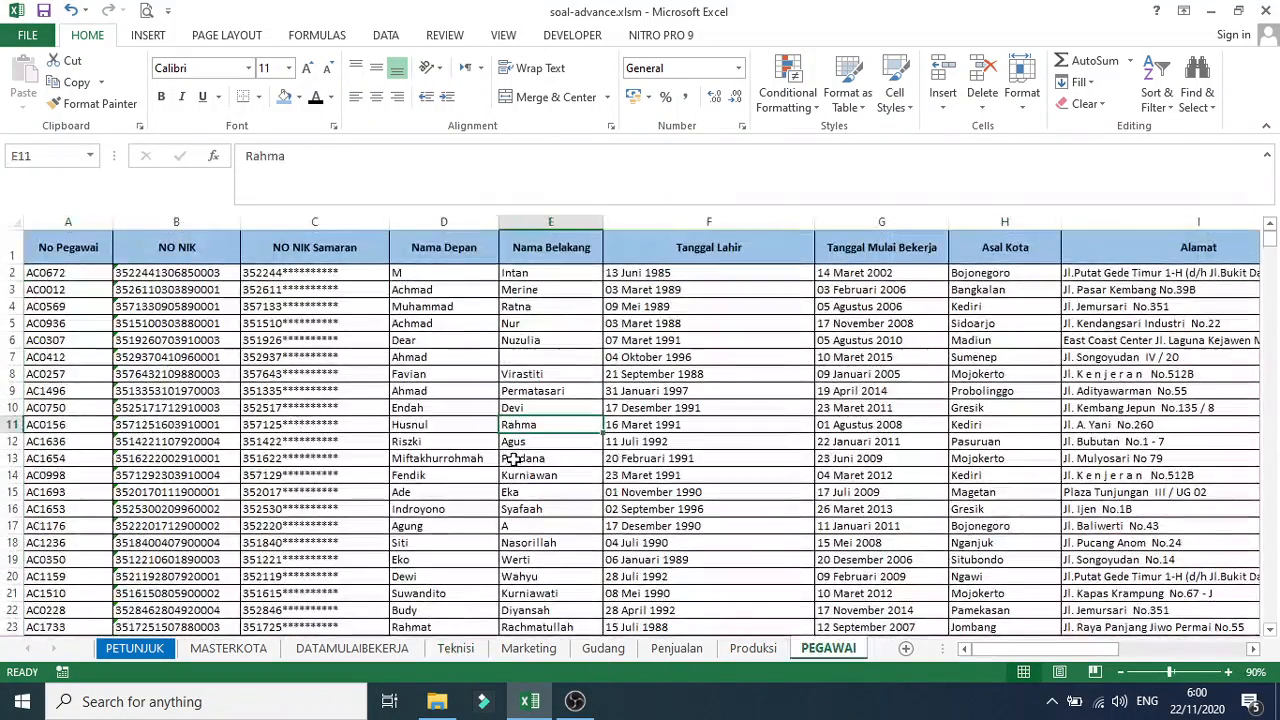
left_click(522, 652)
left_click(465, 652)
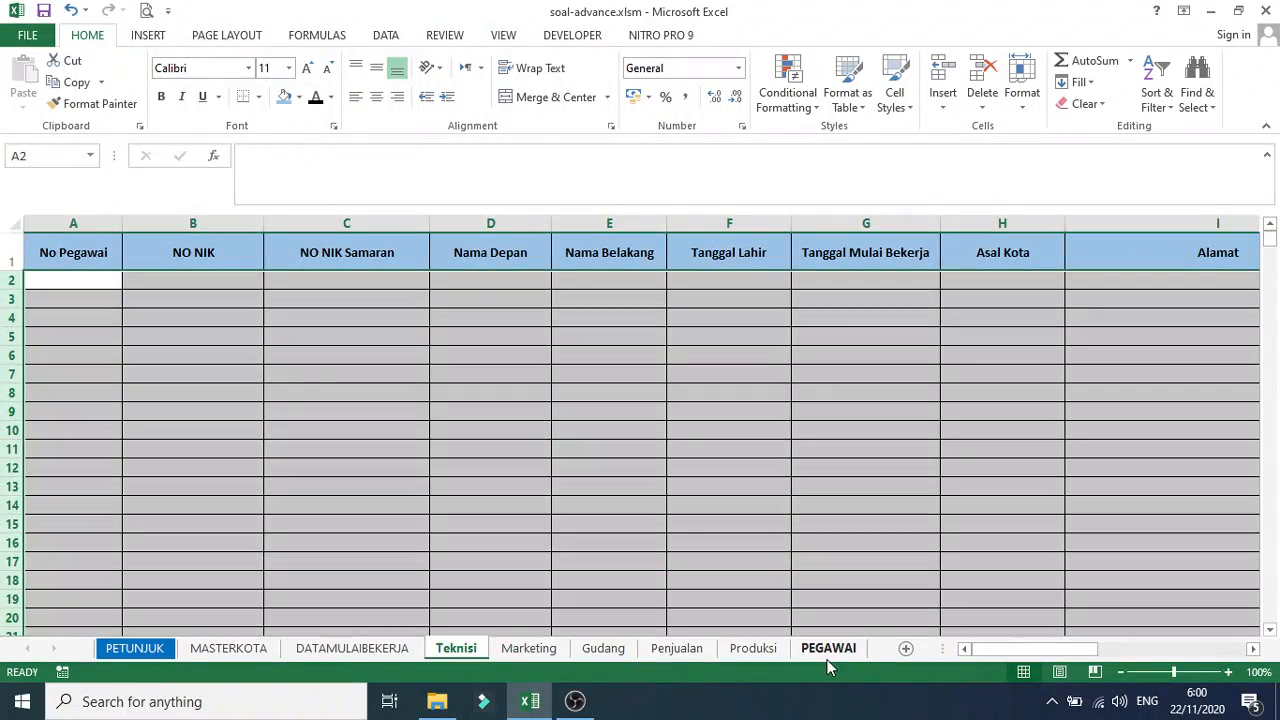
left_click(828, 652)
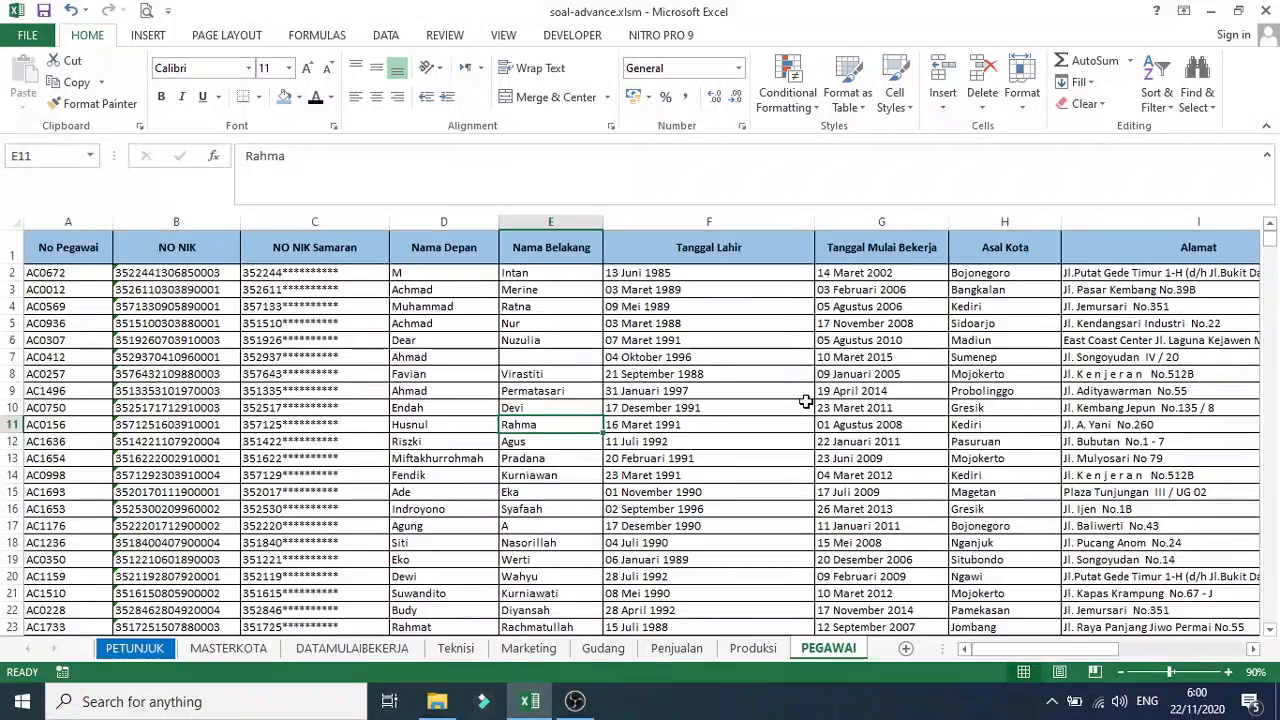
Run the macro that copies the PEGAWAI data into the department sheets, and check each sheet from Teknisi to Produksi
key("ctrl+q")
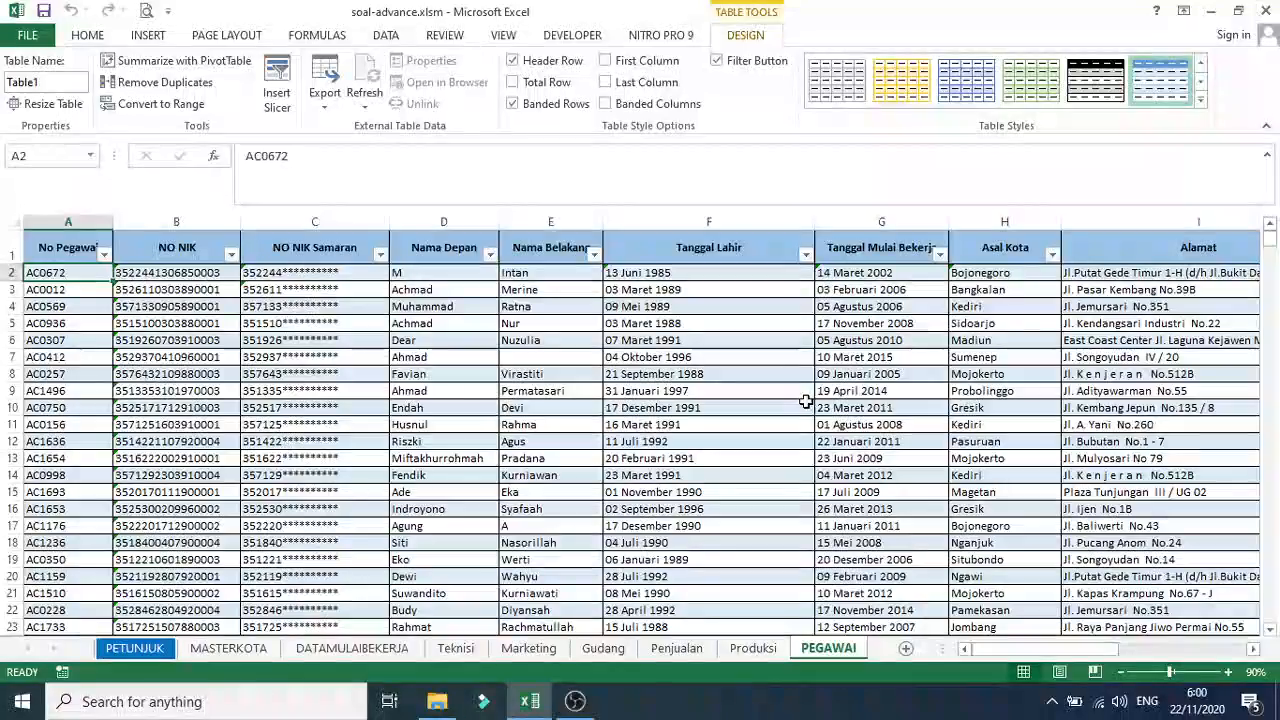
left_click(458, 648)
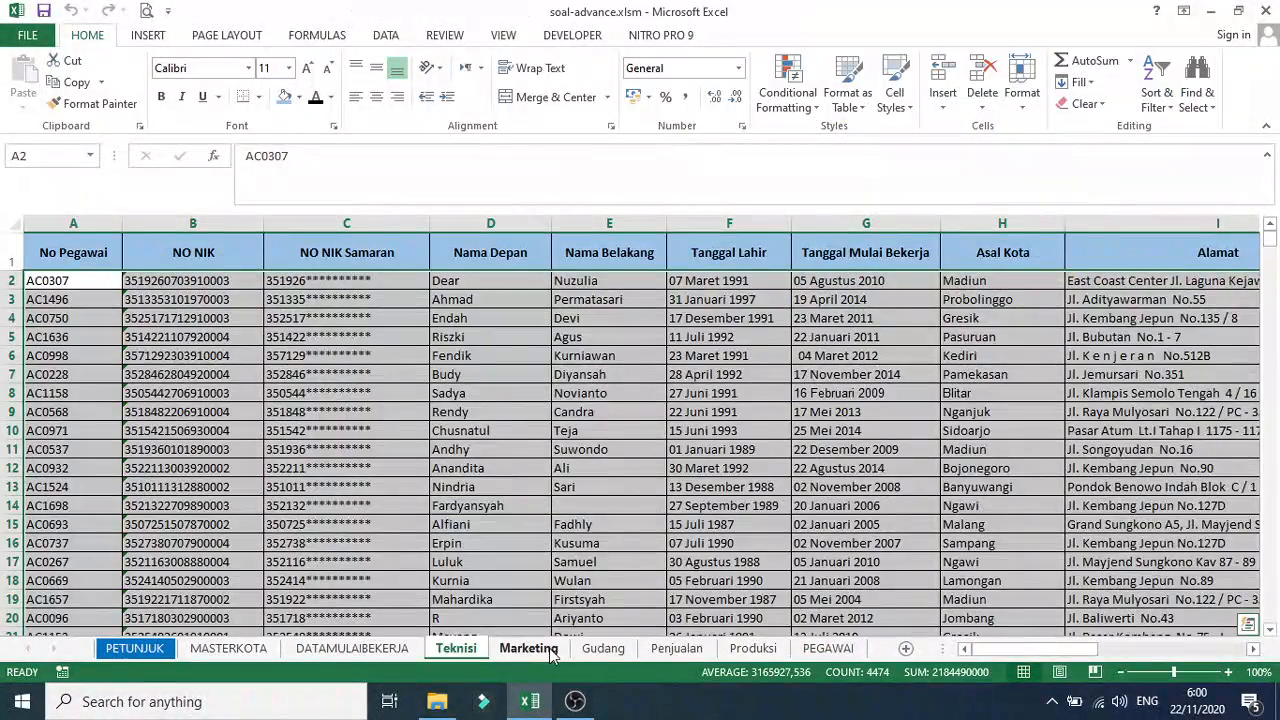
left_click(529, 648)
left_click(610, 650)
left_click(680, 649)
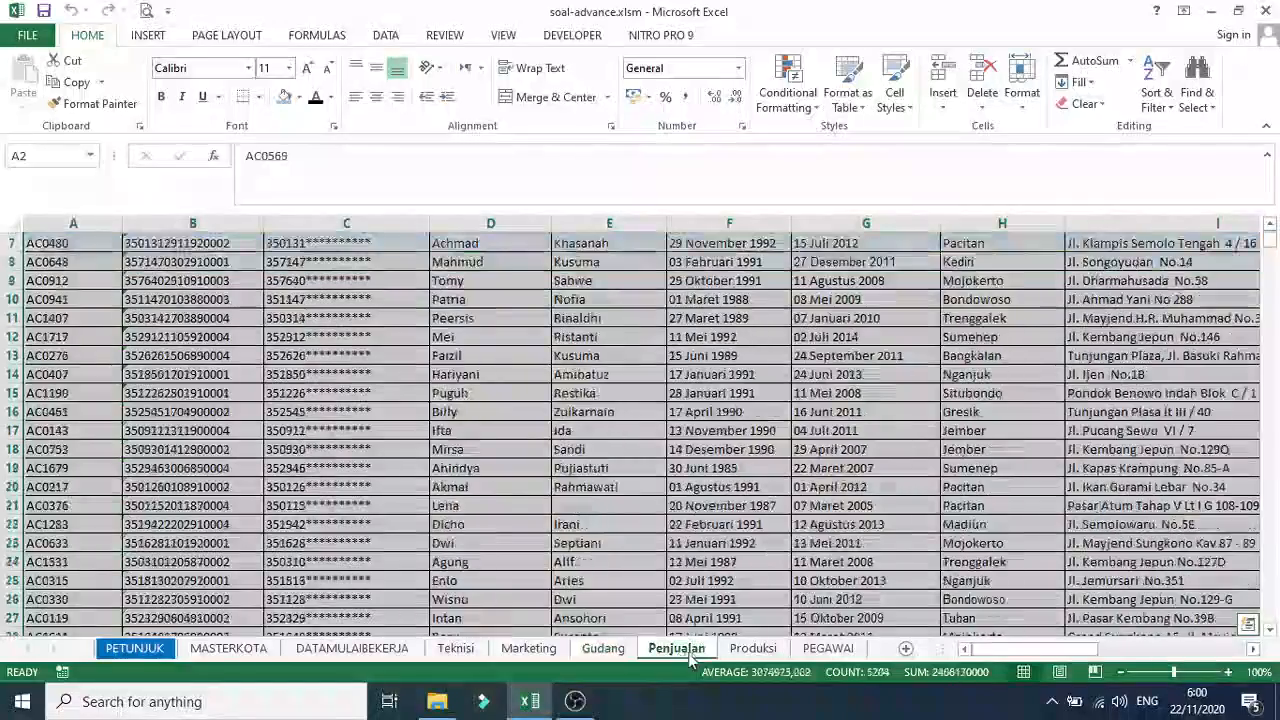
left_click(756, 656)
left_click(817, 656)
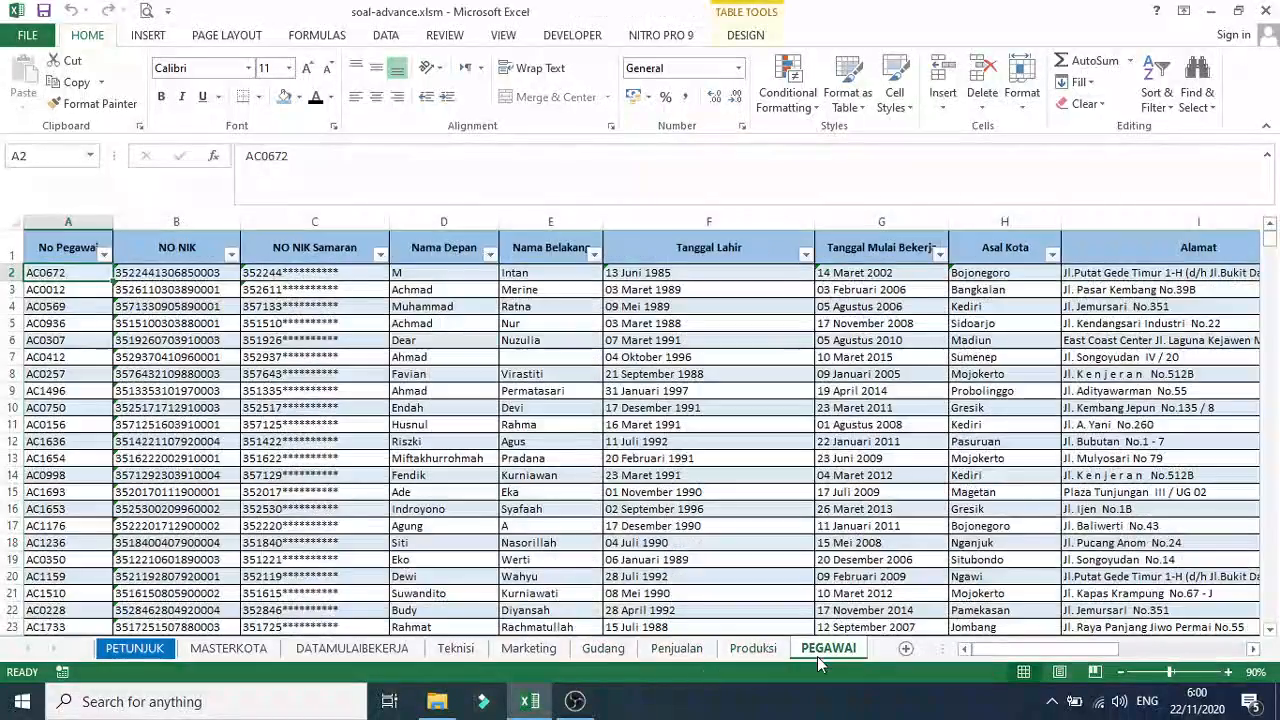
Compare the PEGAWAI table with the data copied to the Marketing, Gudang, Penjualan and Produksi sheets once more
left_click(275, 424)
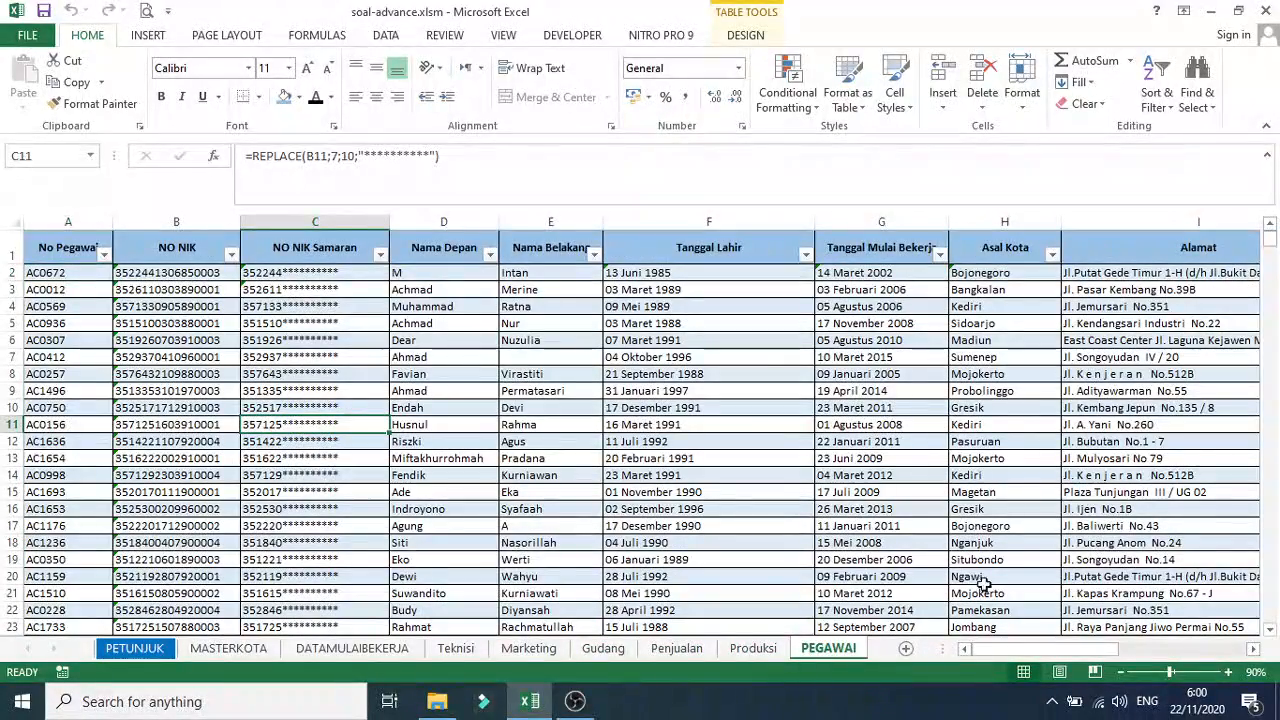
left_click(462, 655)
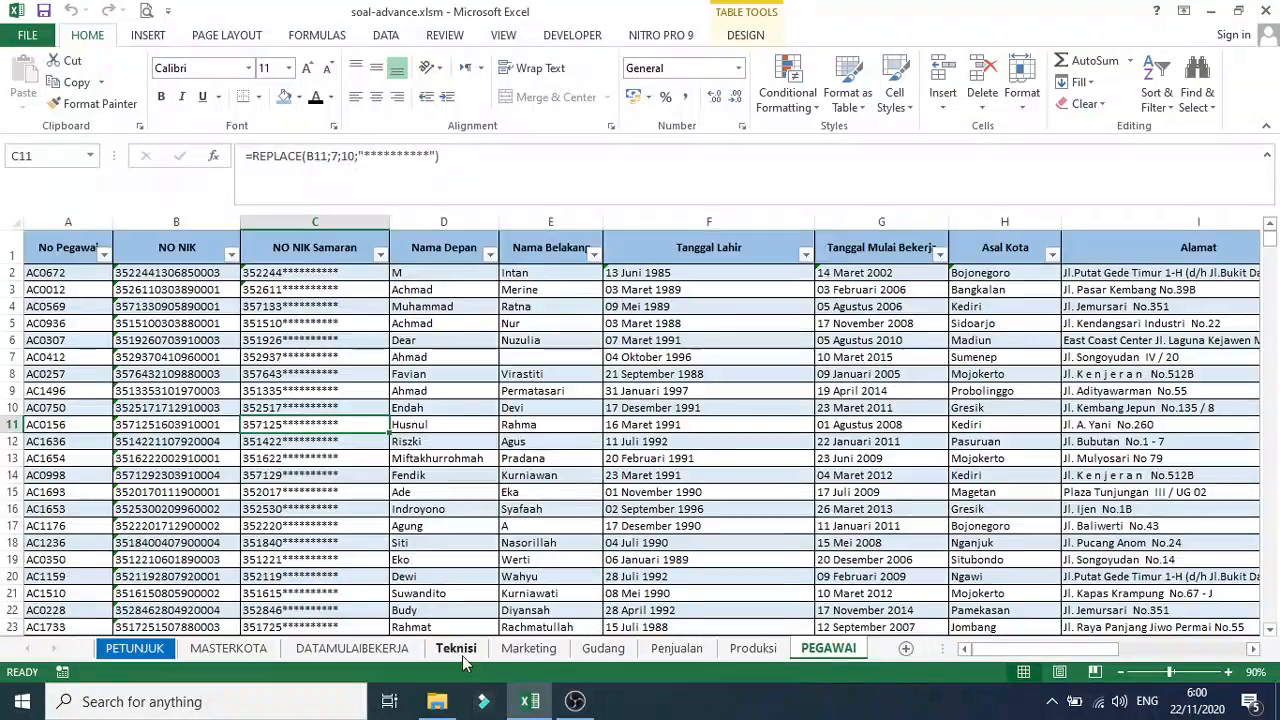
left_click(538, 651)
left_click(603, 650)
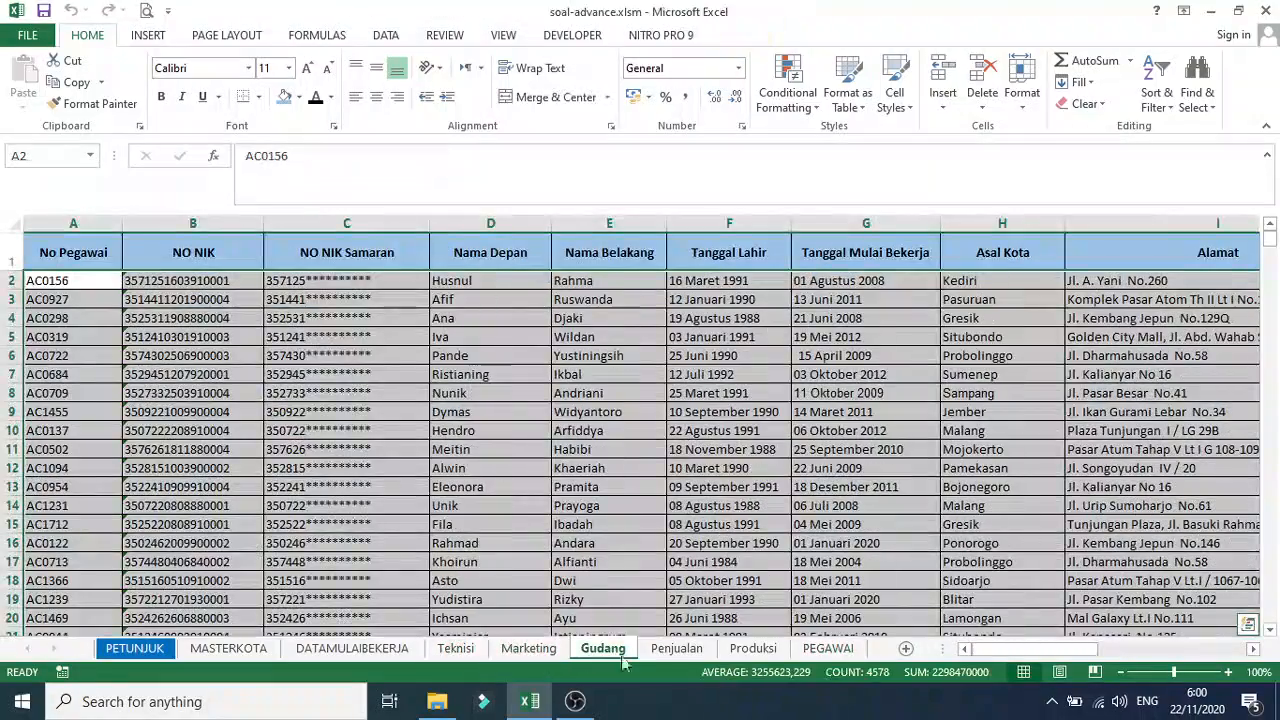
left_click(676, 650)
left_click(752, 650)
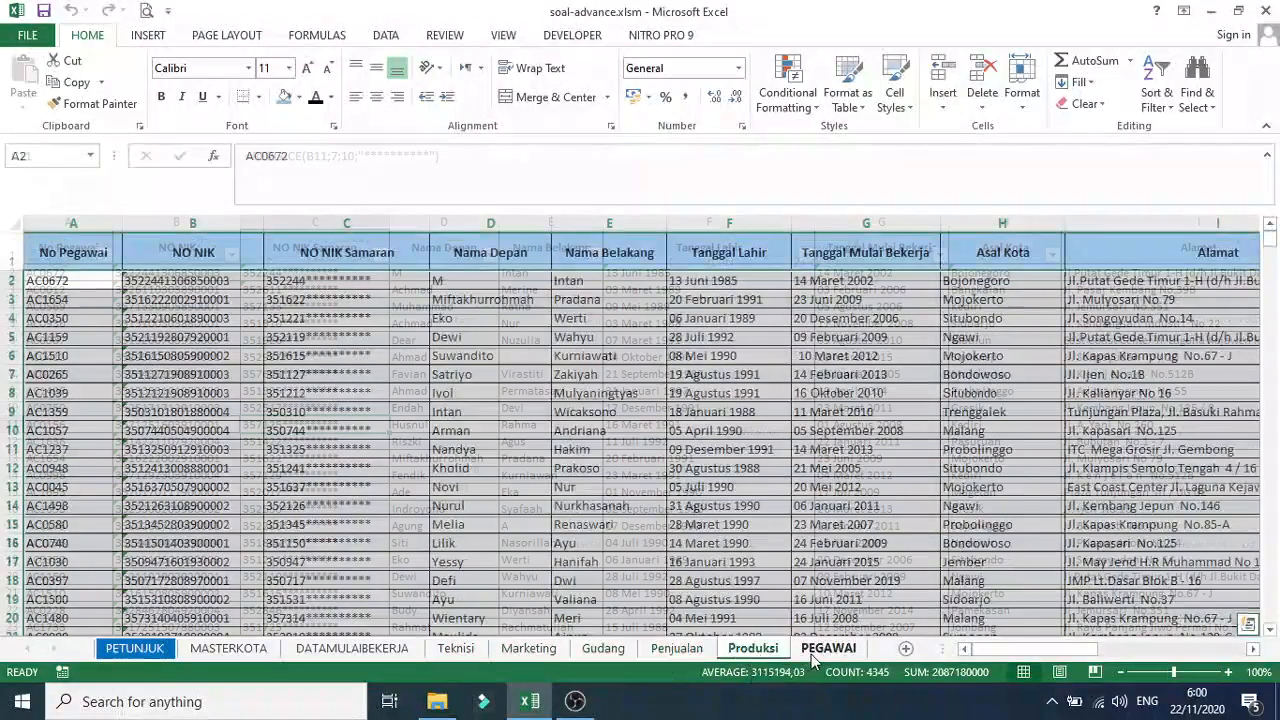
left_click(813, 650)
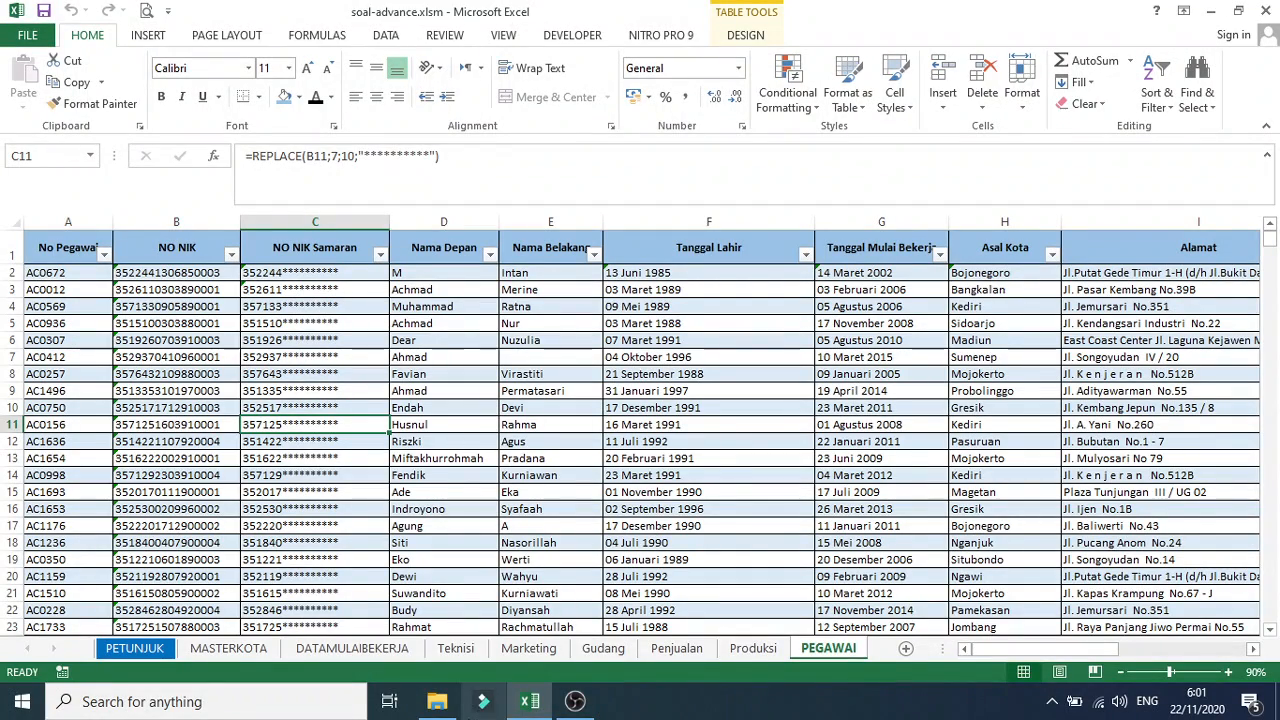
Read task 8 on the PETUNJUK sheet, covering the salary-increase letter's requirements, notes, format in rows 20 to 25 and sample
left_click(117, 648)
scroll(160, 458, "down", 2)
scroll(160, 458, "up", 2)
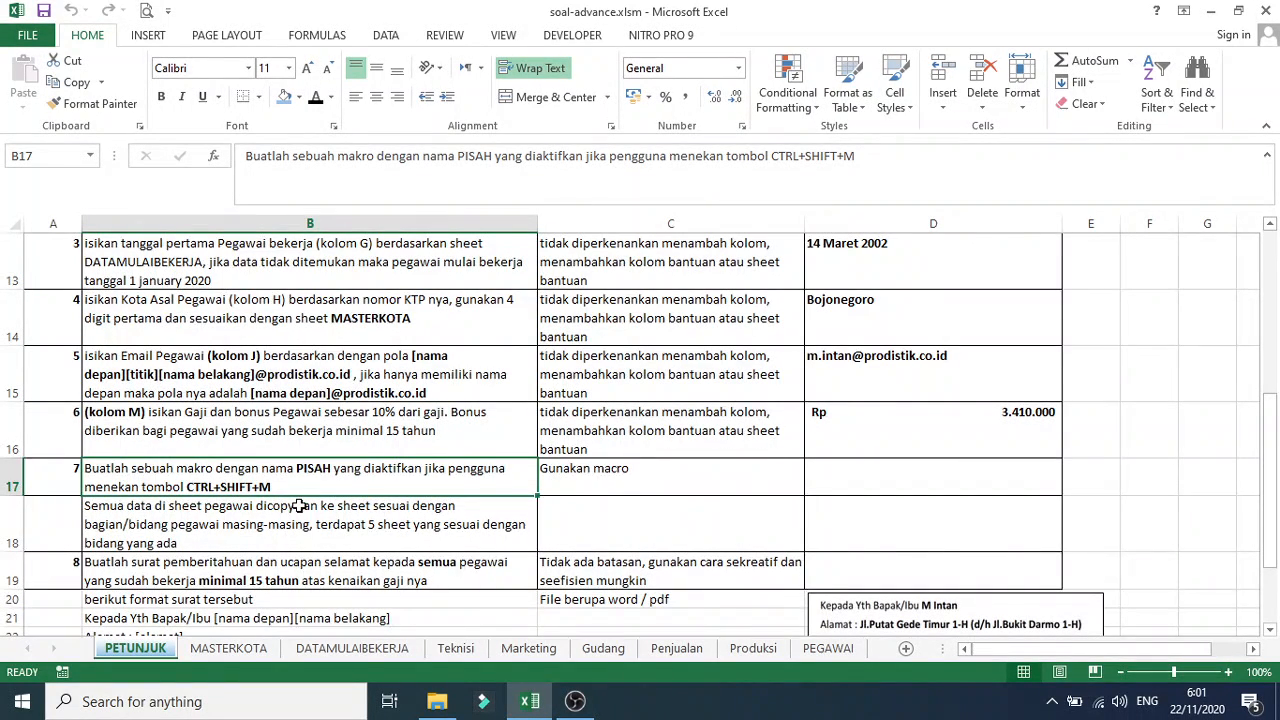
scroll(299, 506, "down", 1)
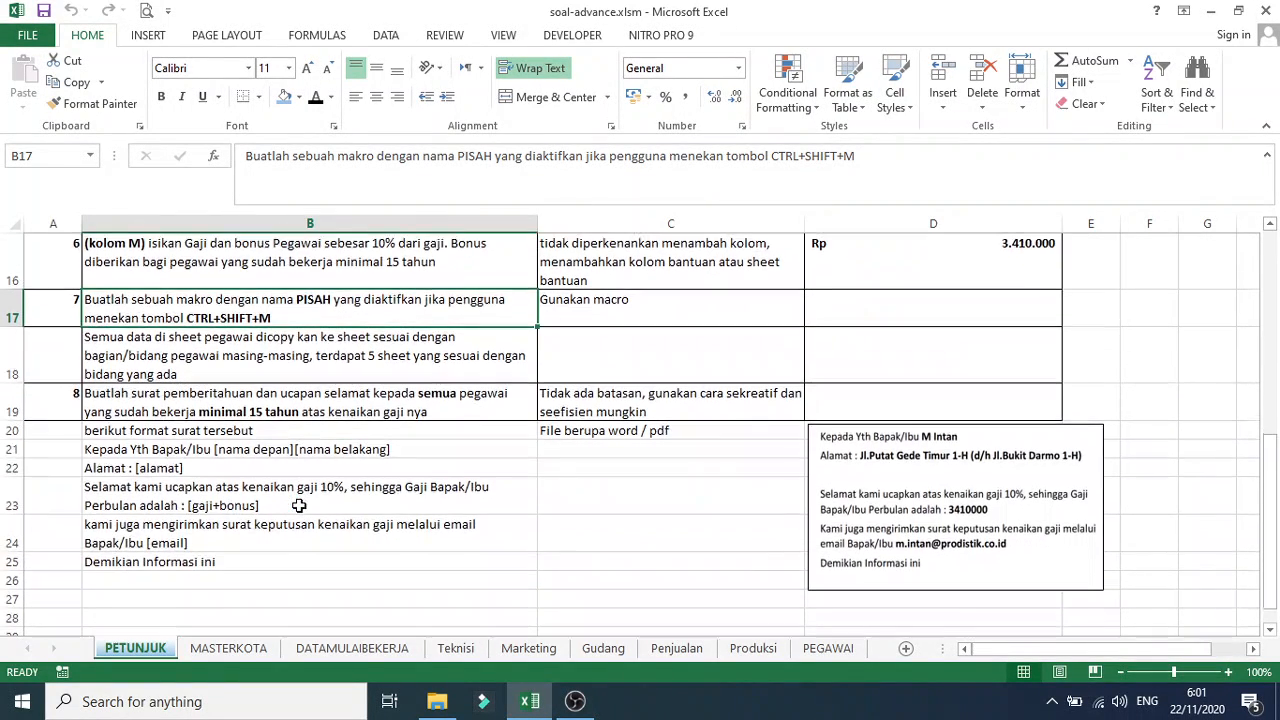
left_click(181, 403)
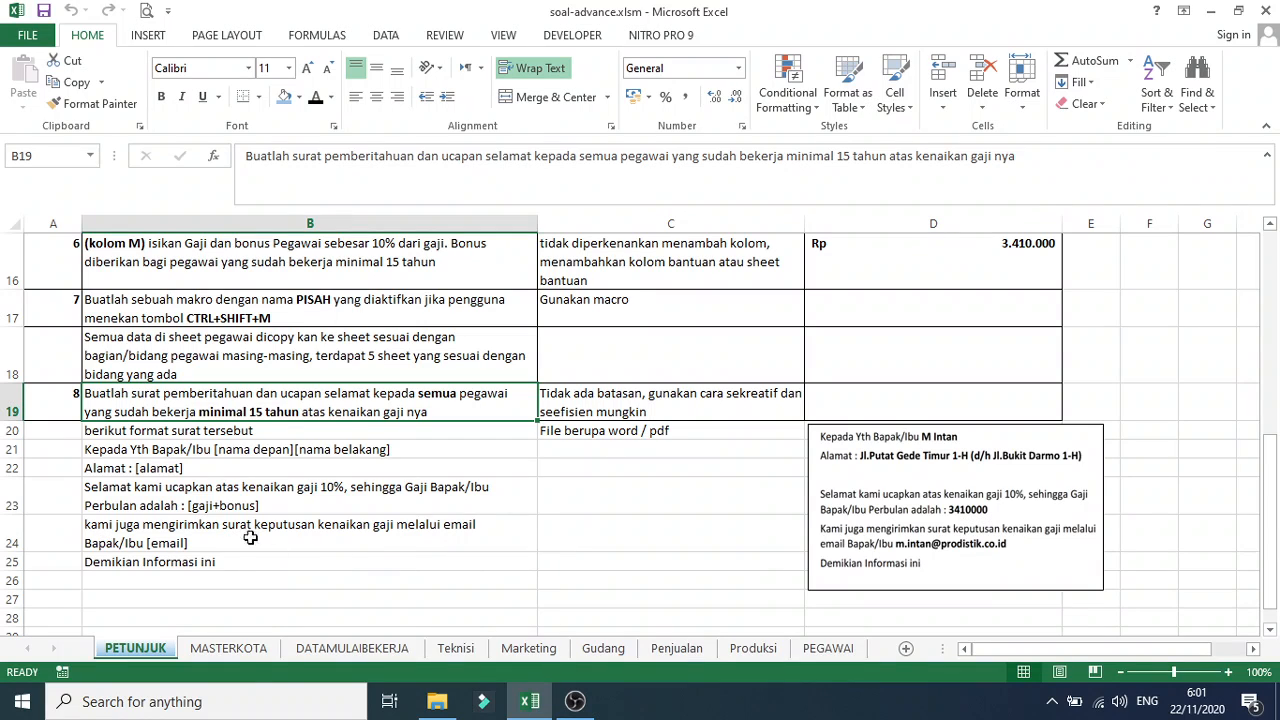
scroll(180, 431, "down", 2)
scroll(186, 430, "up", 2)
left_click(630, 402)
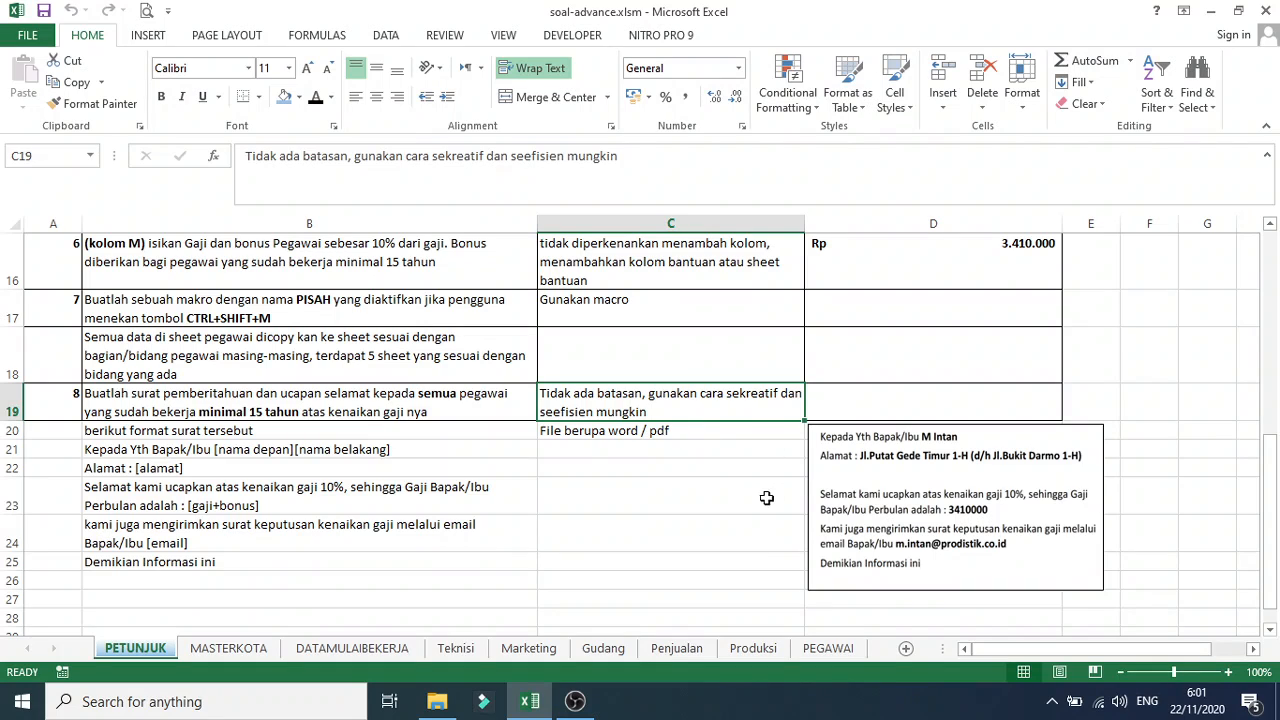
left_click(760, 500)
left_click(386, 444)
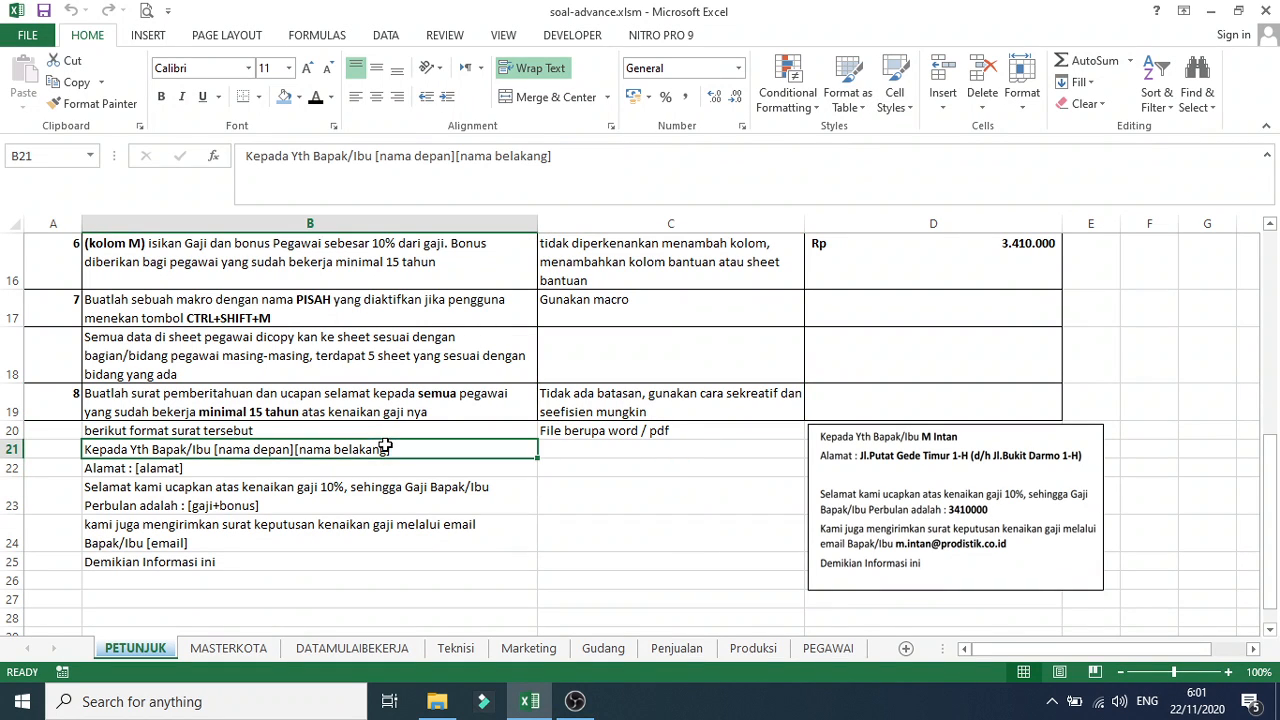
left_click(812, 530)
left_click(712, 594)
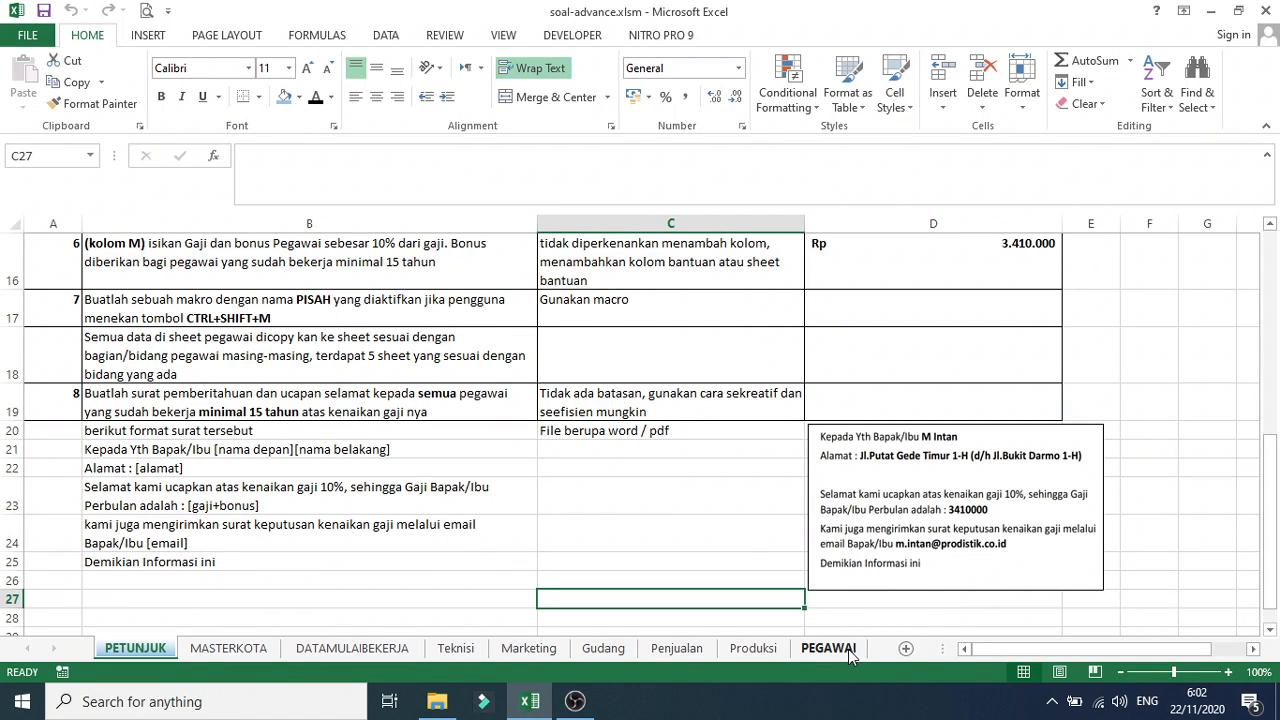
left_click(615, 409)
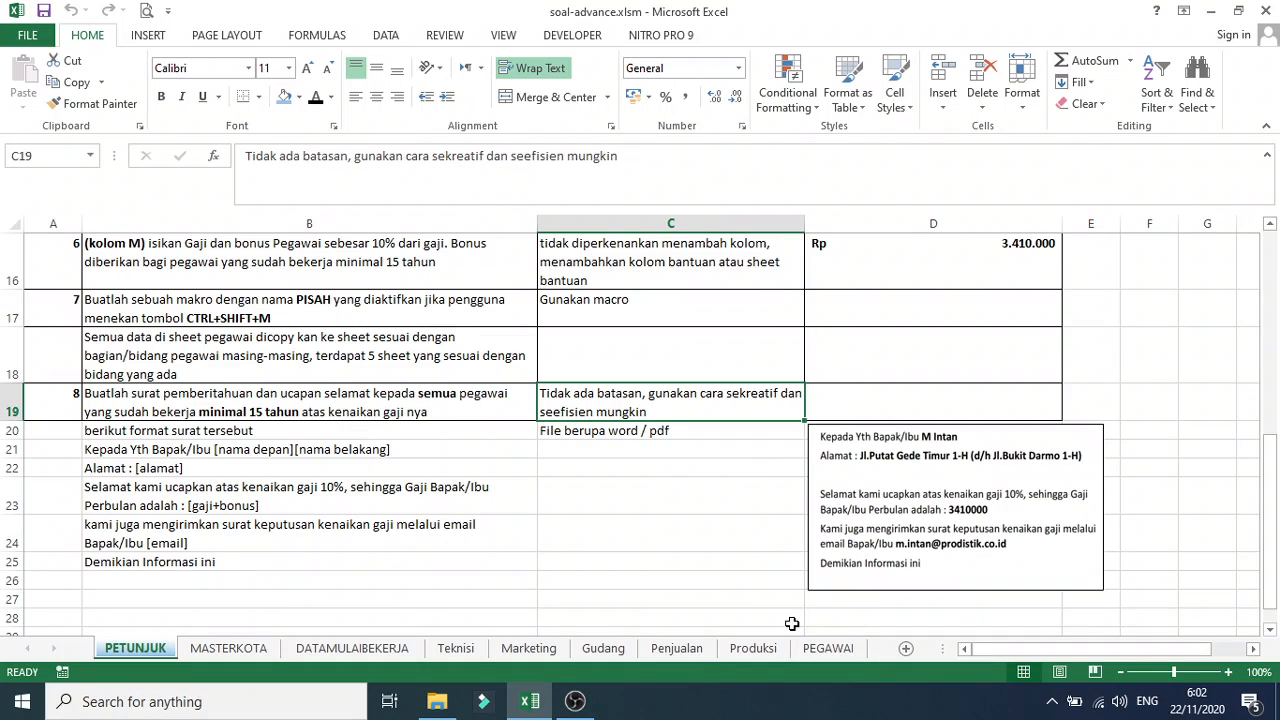
left_click(741, 586)
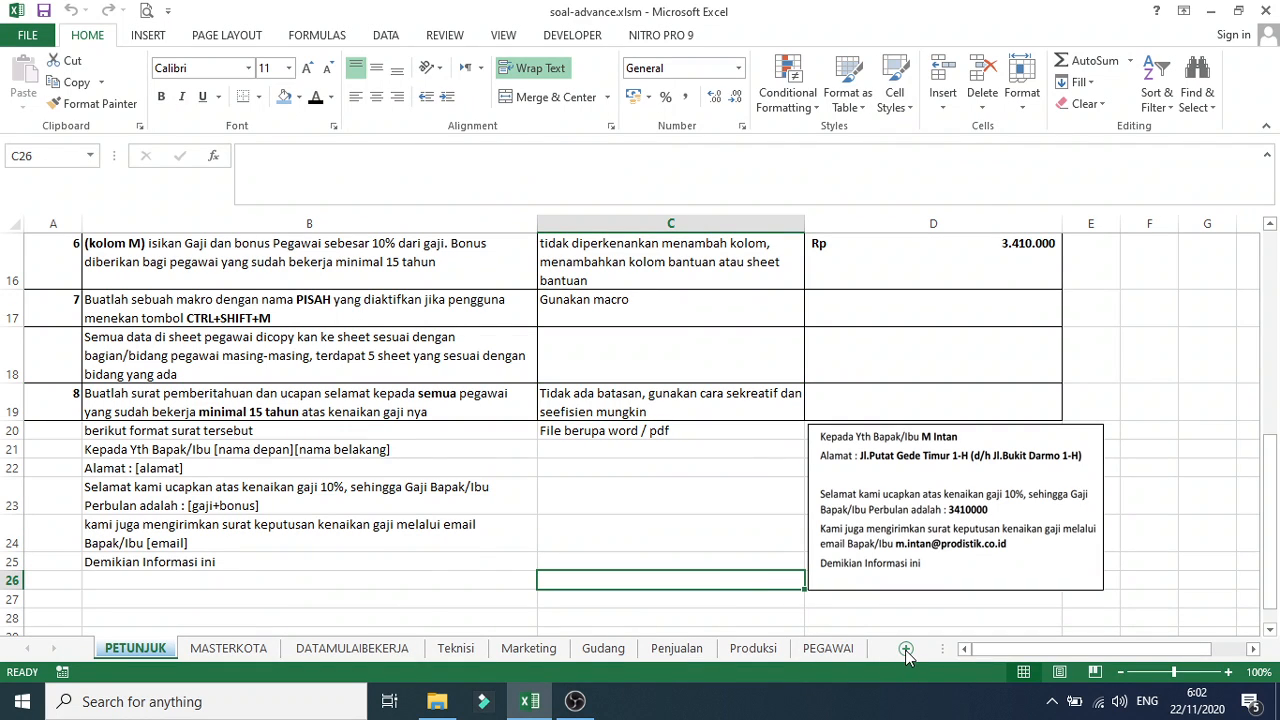
Add a new sheet after PEGAWAI and name it Ucapan
left_click(852, 649)
left_click(908, 649)
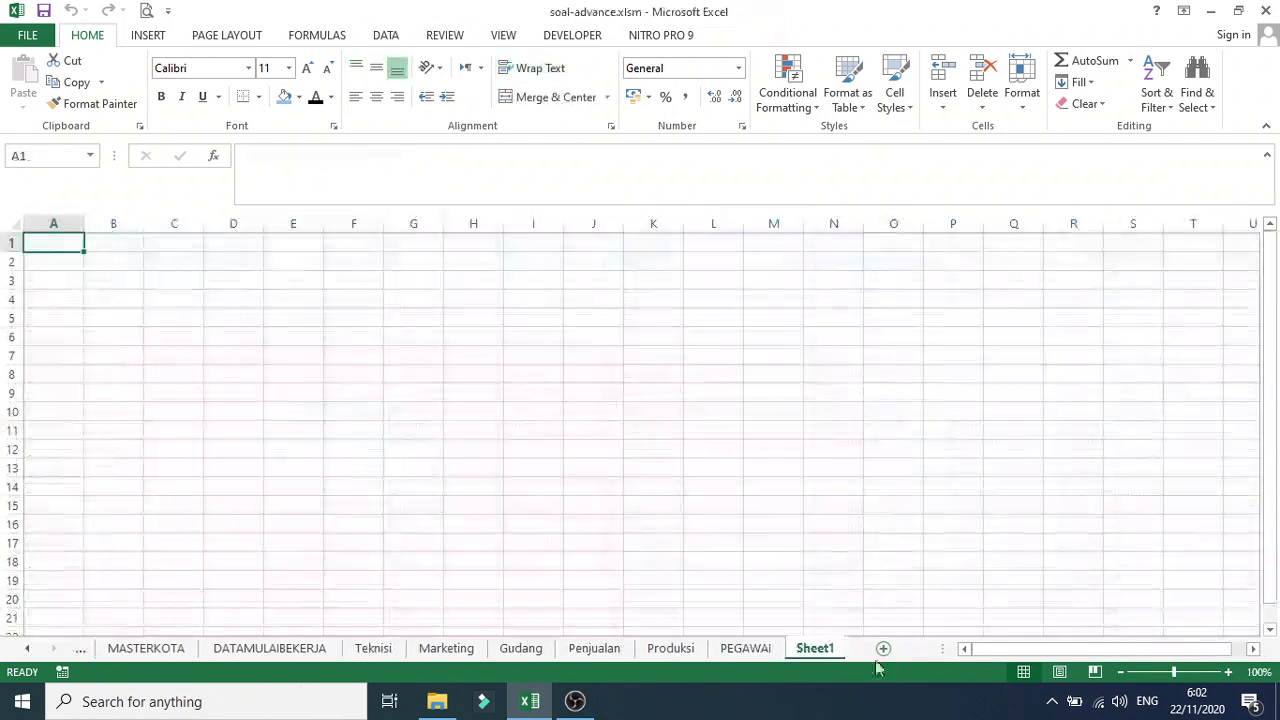
double_click(807, 649)
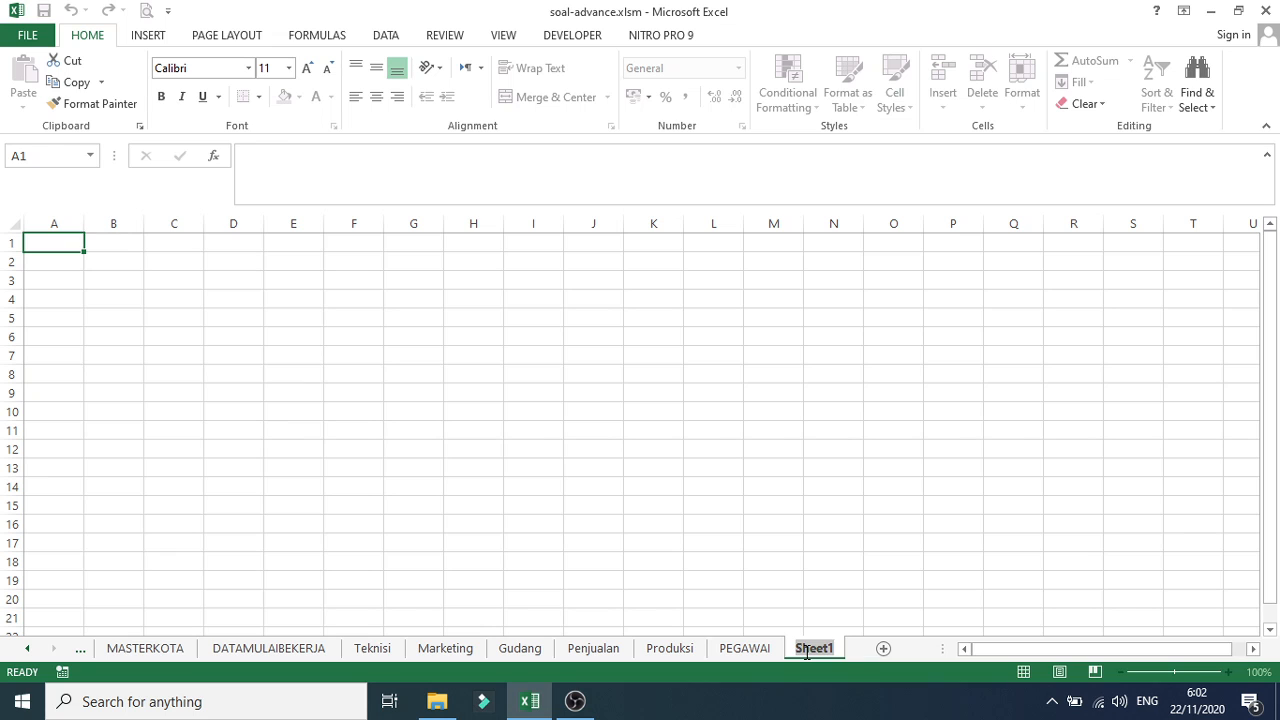
type("Ucapan")
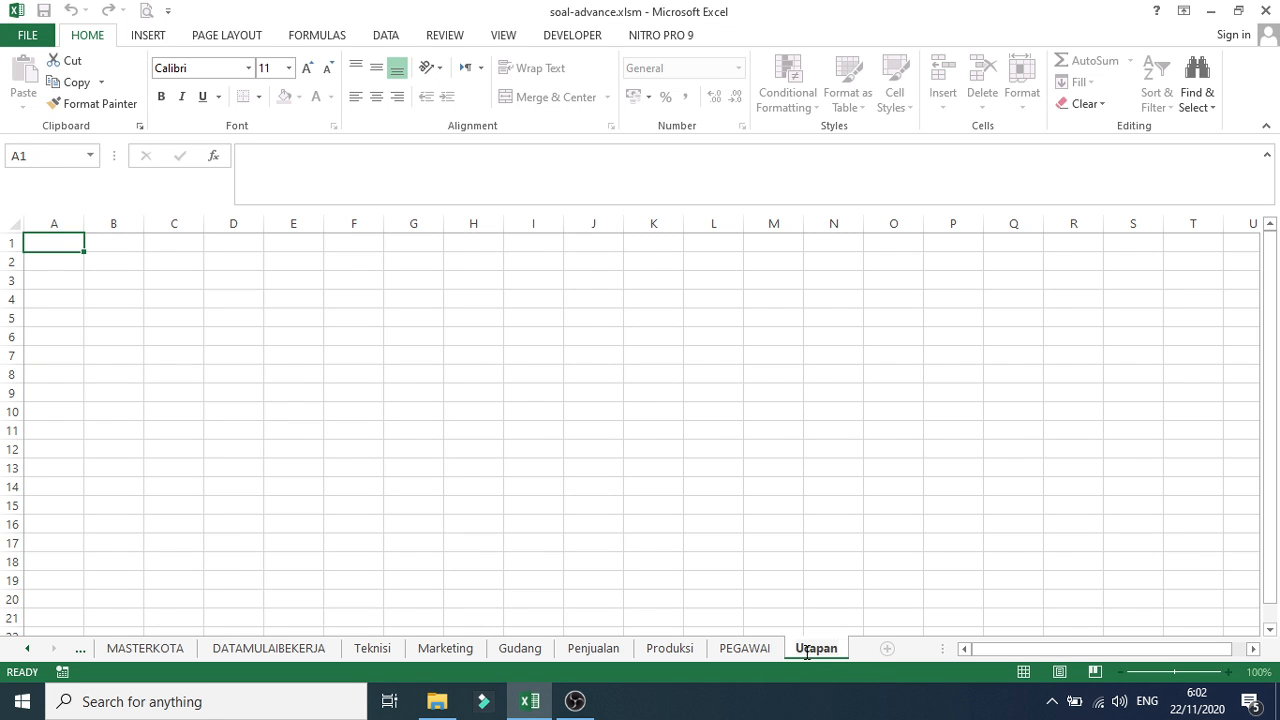
key("Return")
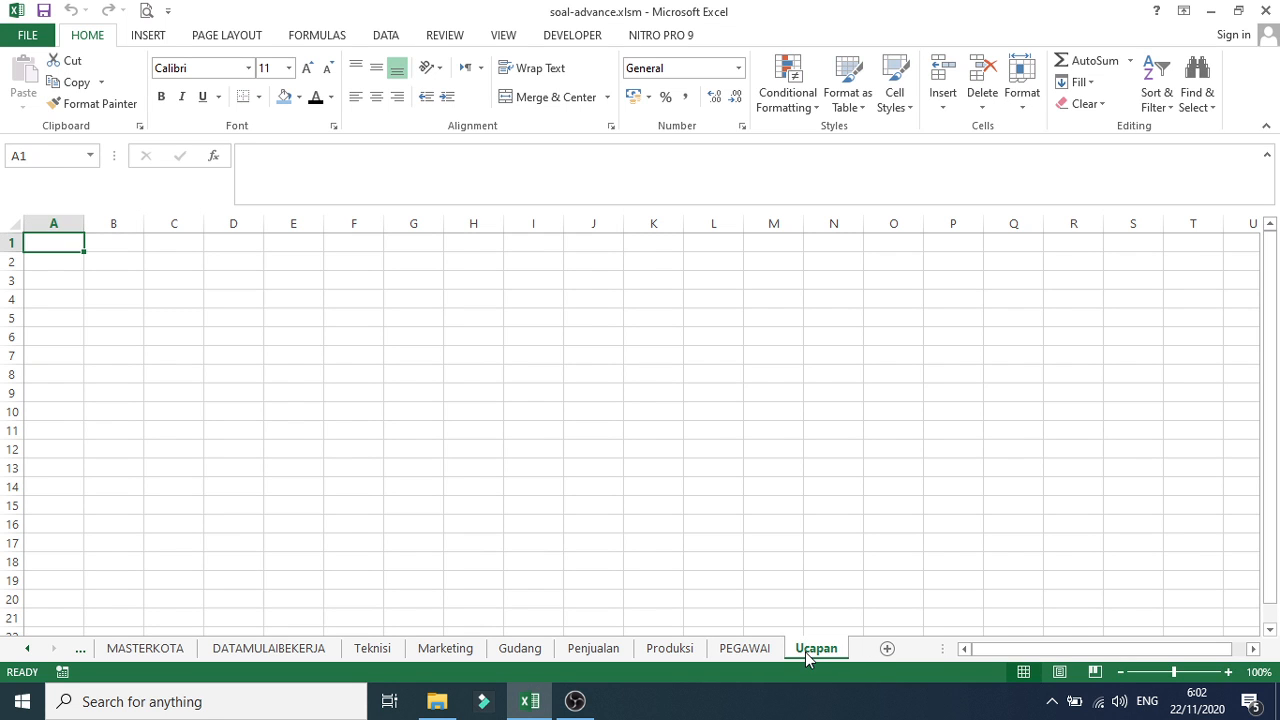
Widen the sheet-tab area so that all tabs from PETUNJUK to Ucapan fit
left_click(1015, 652)
left_click(752, 652)
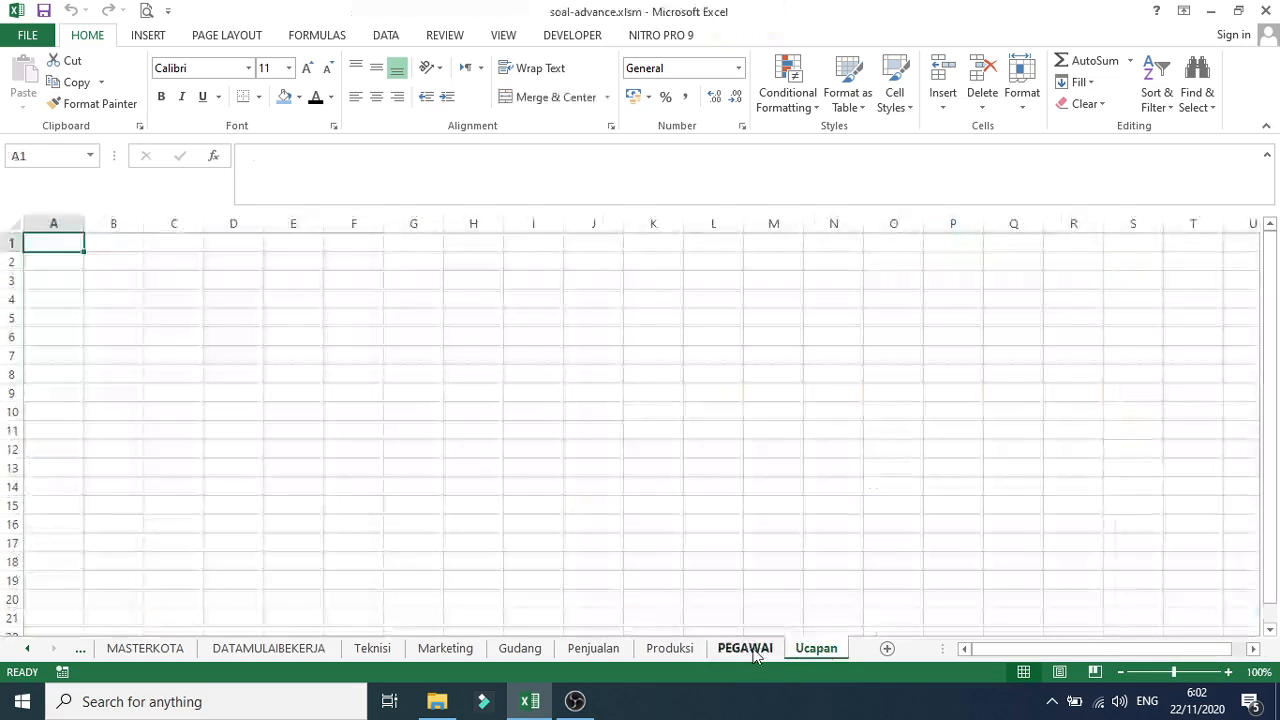
left_click(750, 650)
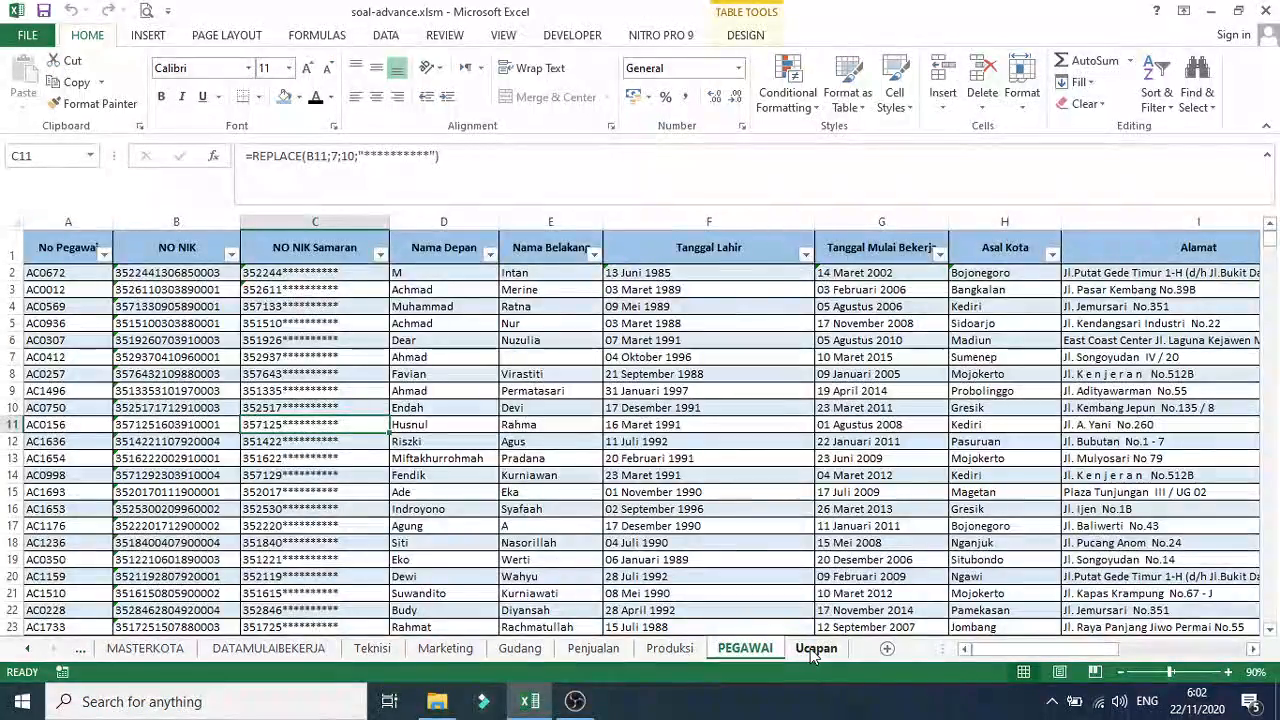
left_click(815, 650)
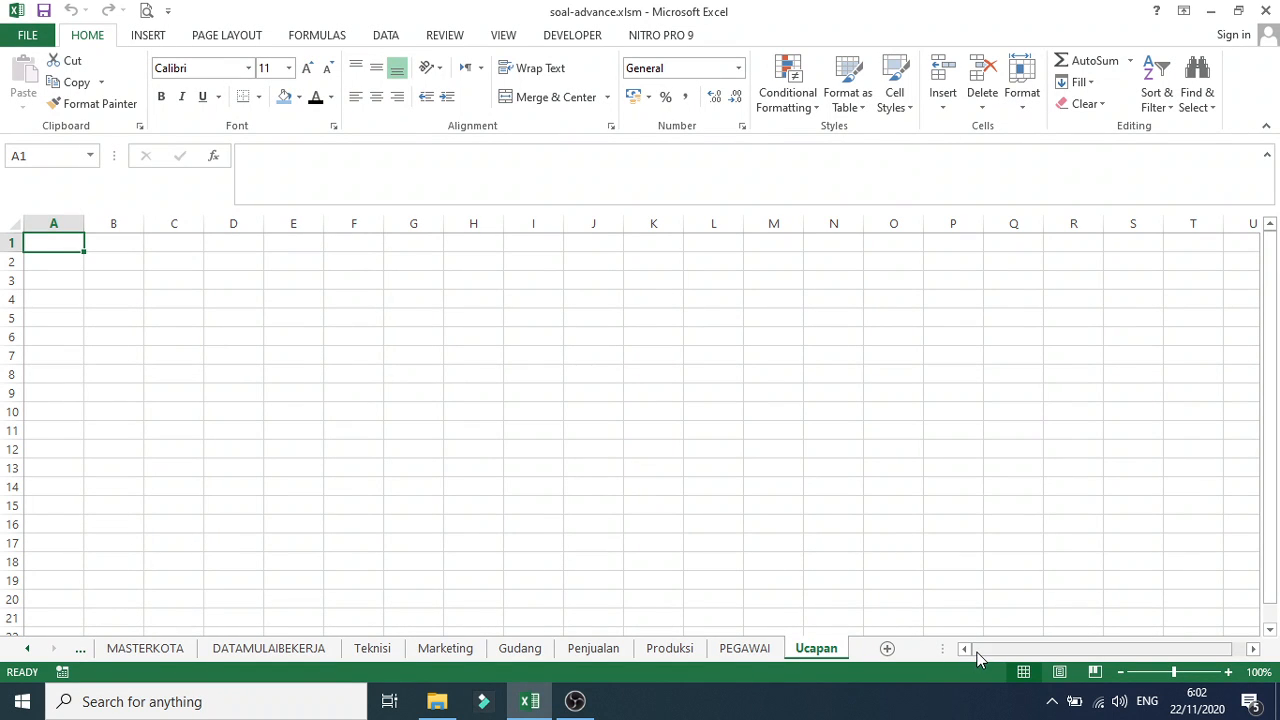
left_click_drag(976, 652, 958, 652)
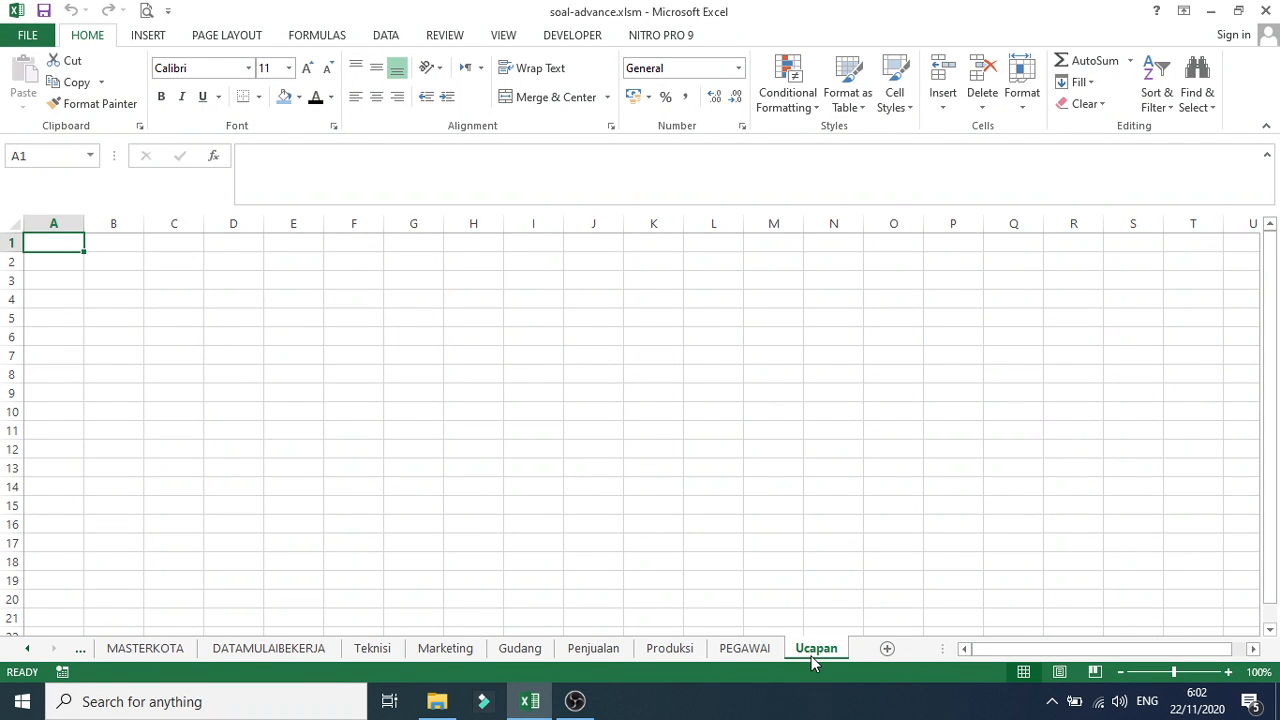
left_click(729, 654)
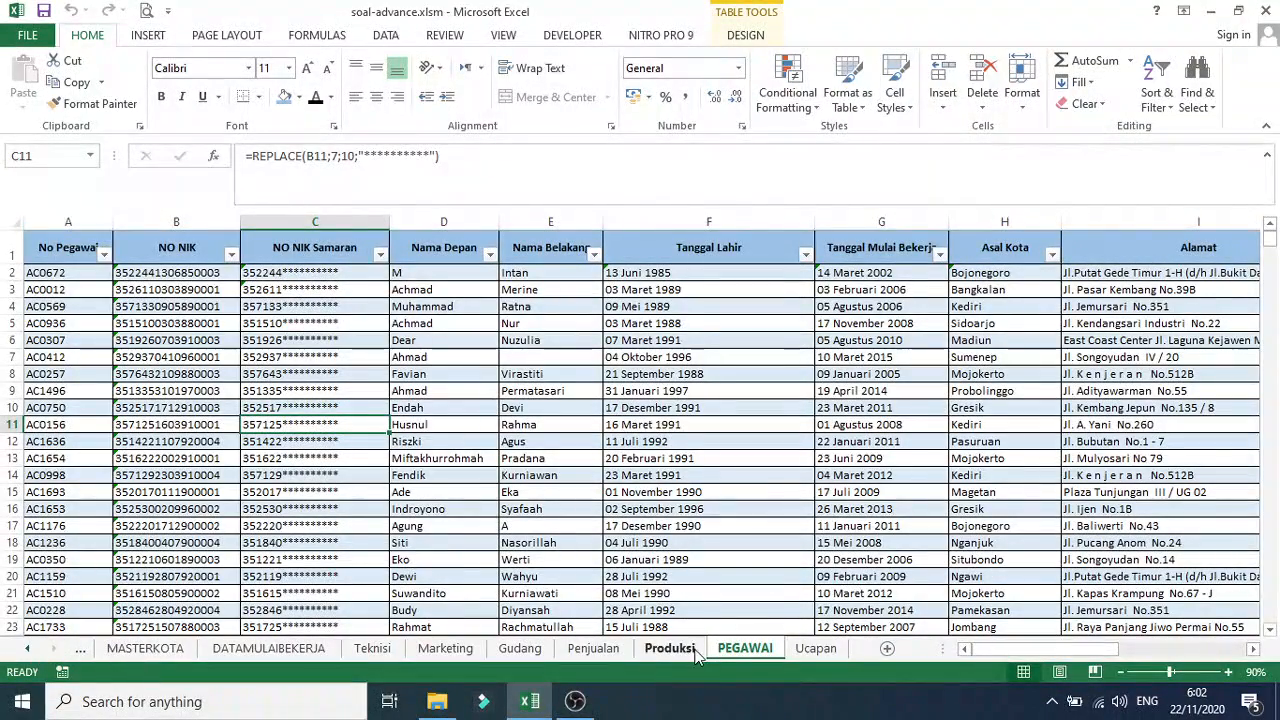
left_click_drag(938, 650, 1024, 648)
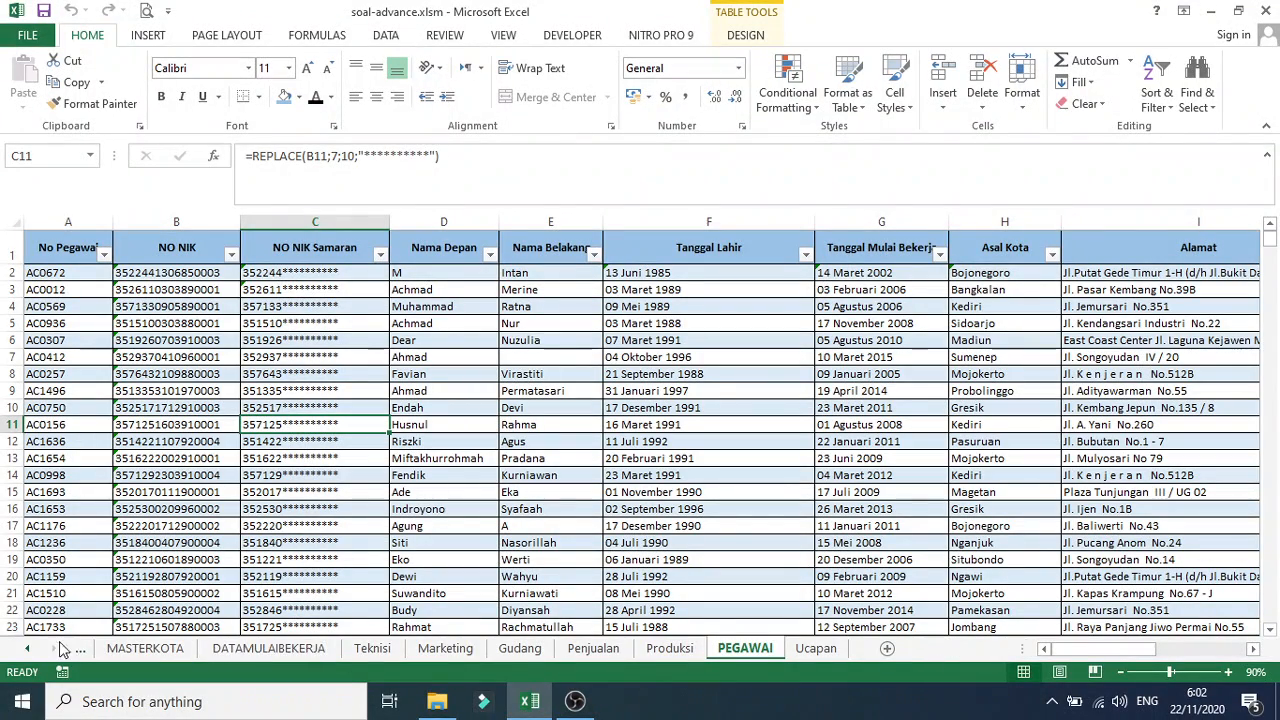
left_click(25, 655)
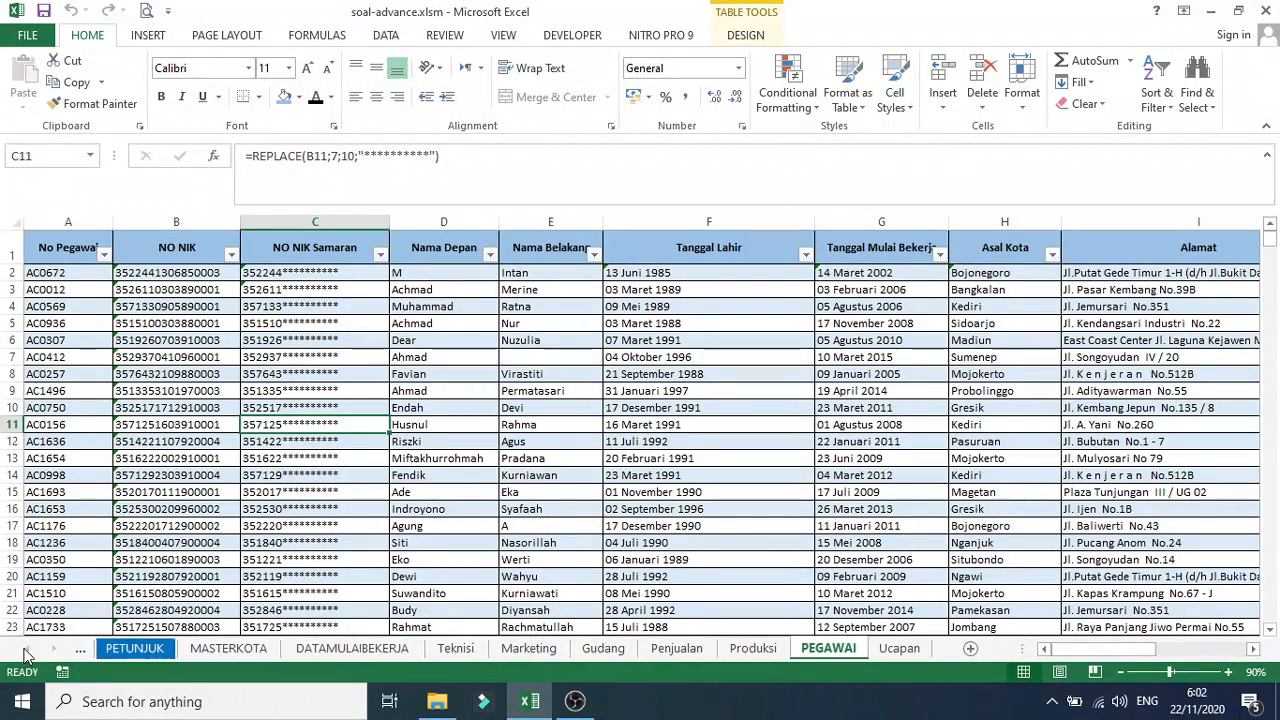
Reread task 8 on the PETUNJUK sheet, including the letter format in rows 20 to 25 and the sample picture
left_click(165, 650)
scroll(272, 428, "up", 5)
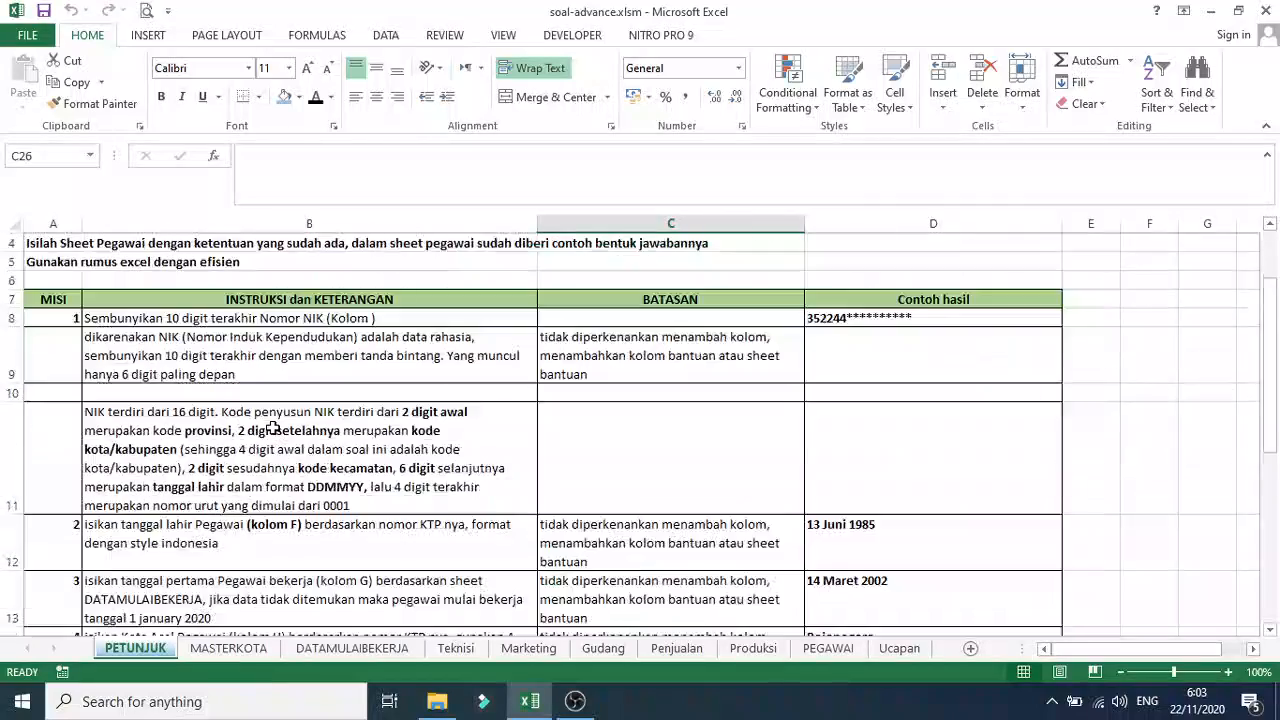
scroll(272, 428, "down", 13)
scroll(272, 428, "up", 7)
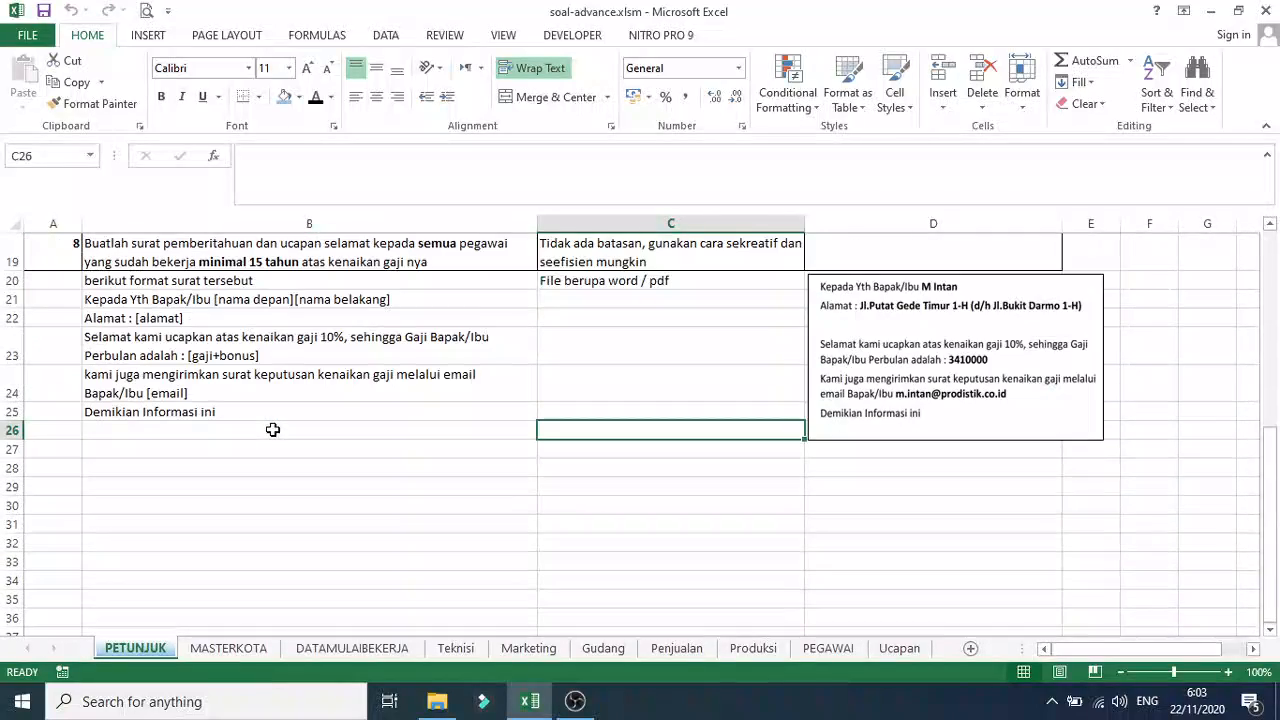
scroll(272, 429, "up", 1)
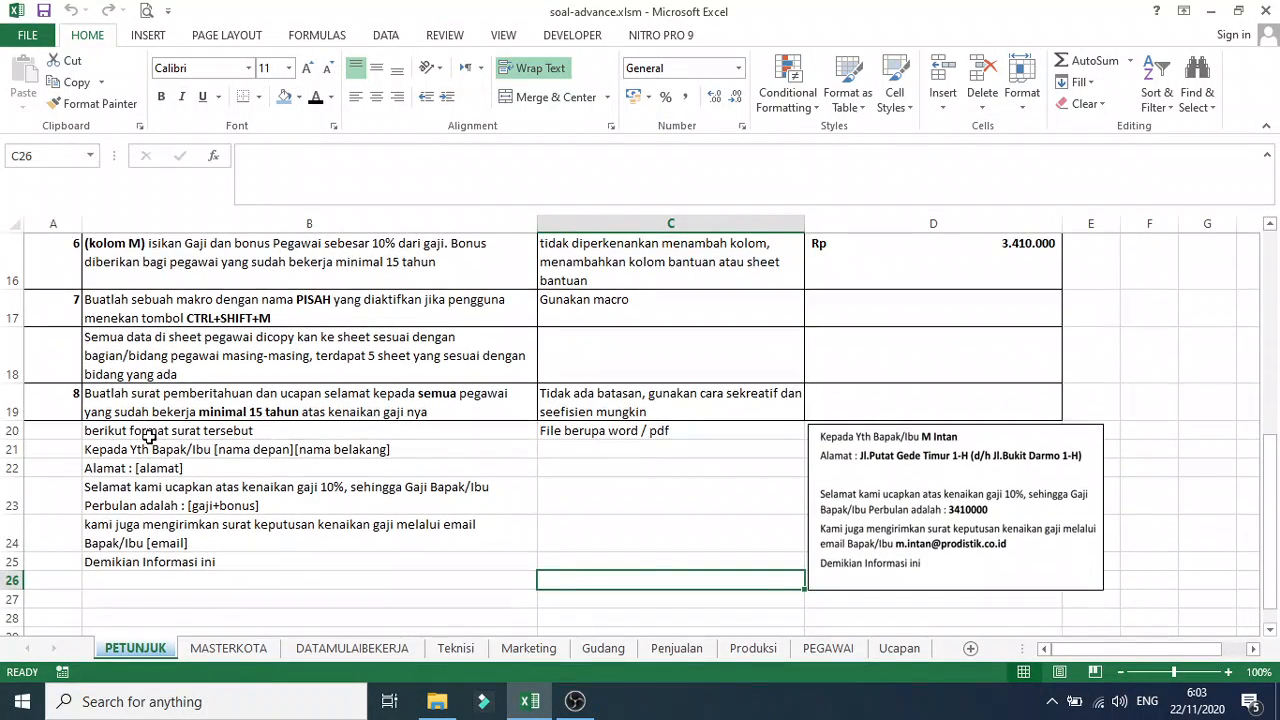
left_click(899, 476)
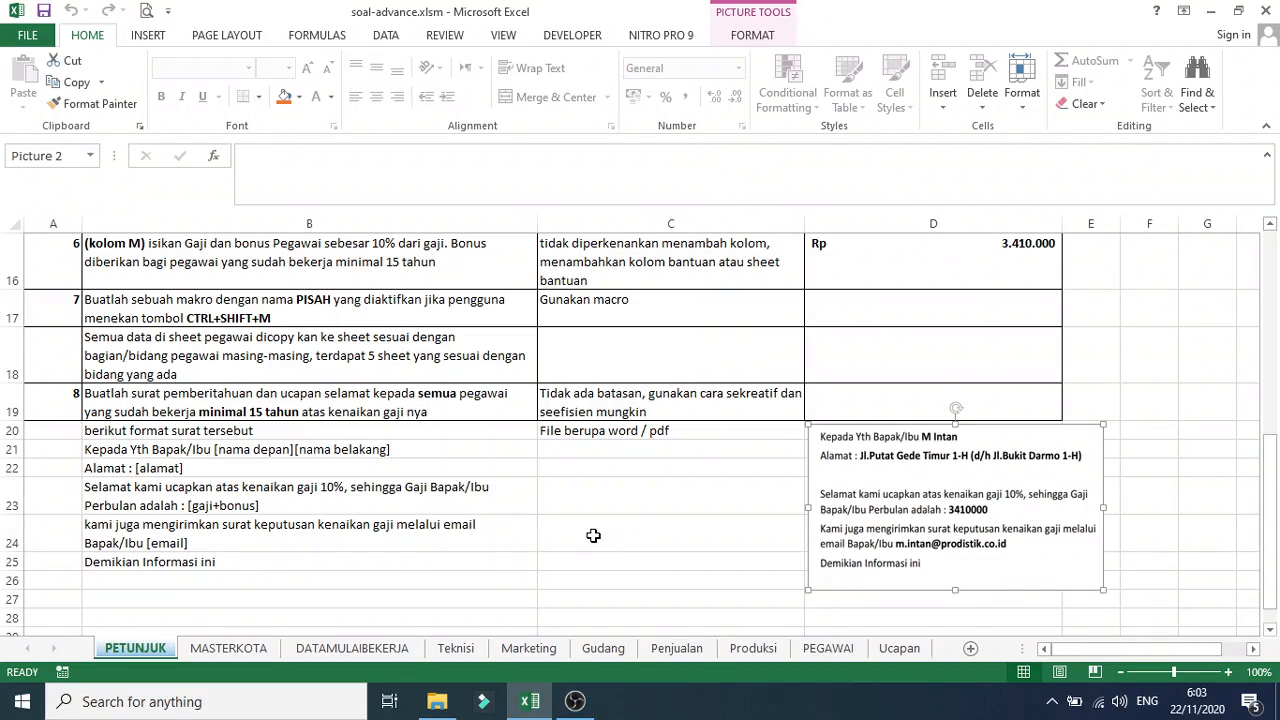
Widen the empty column N beside the employee table on the PEGAWAI sheet
left_click(899, 649)
left_click(836, 650)
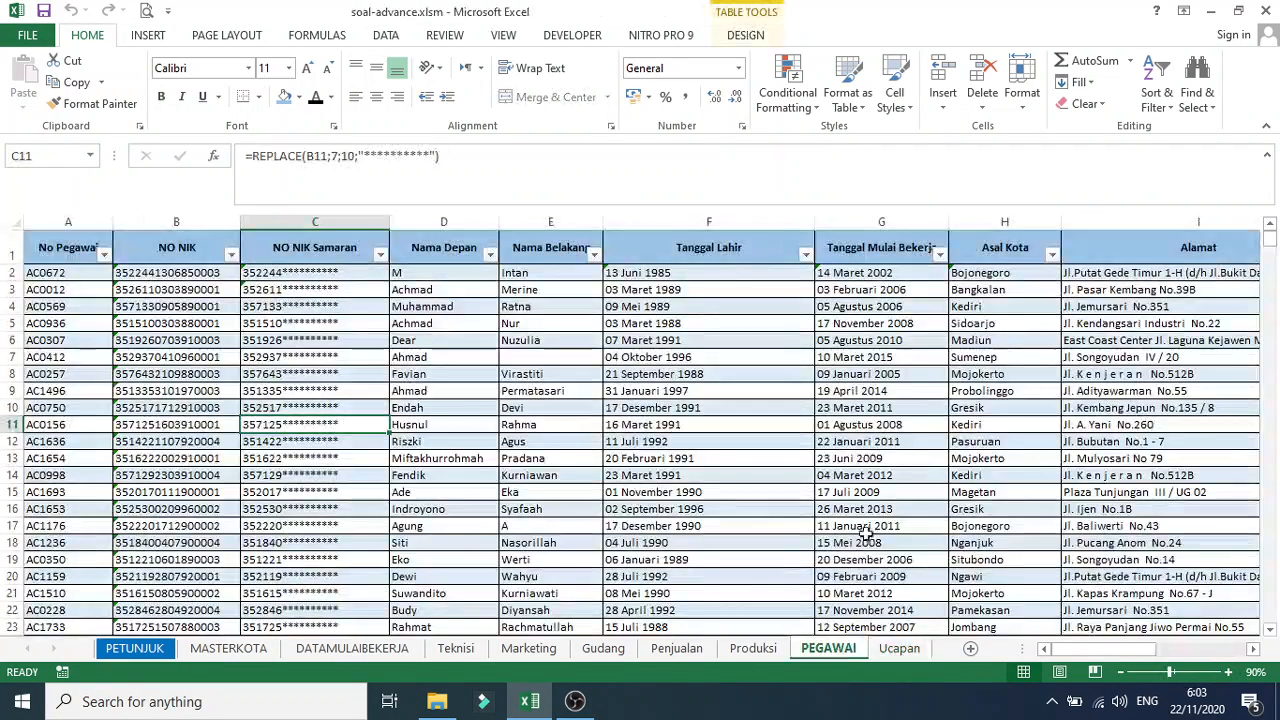
left_click_drag(1087, 651, 1182, 651)
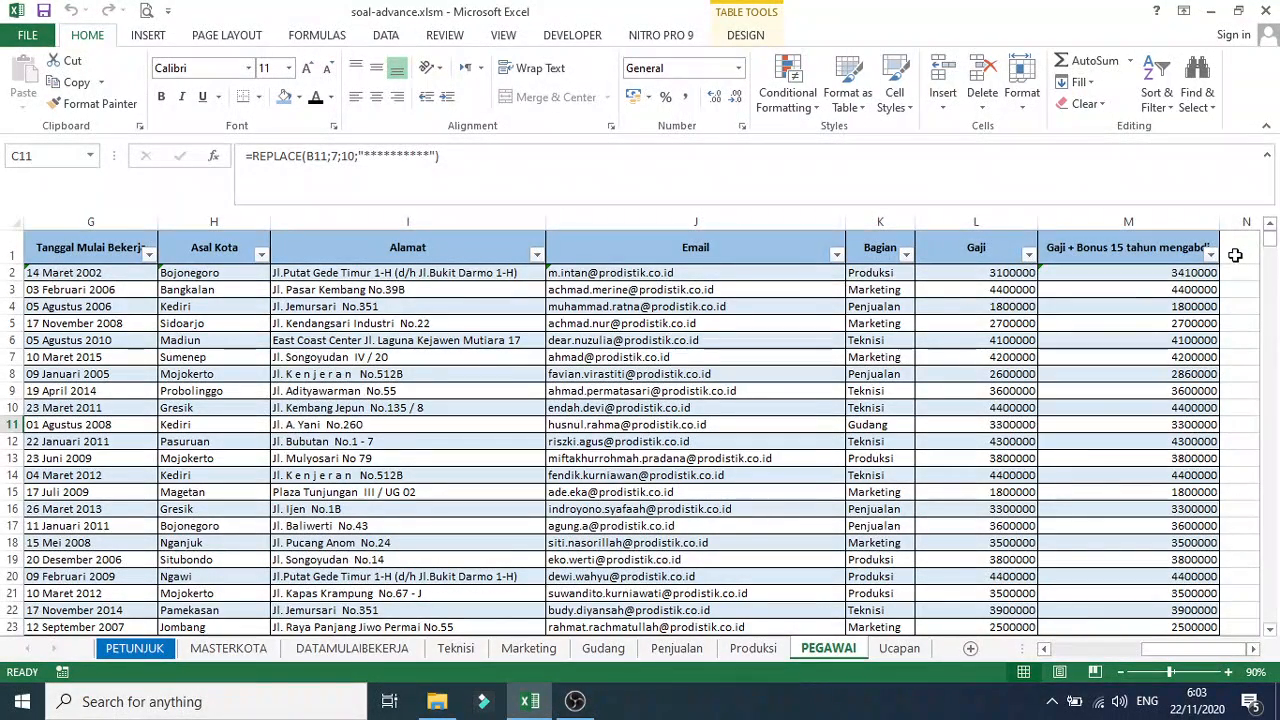
left_click(1253, 650)
left_click(1253, 650)
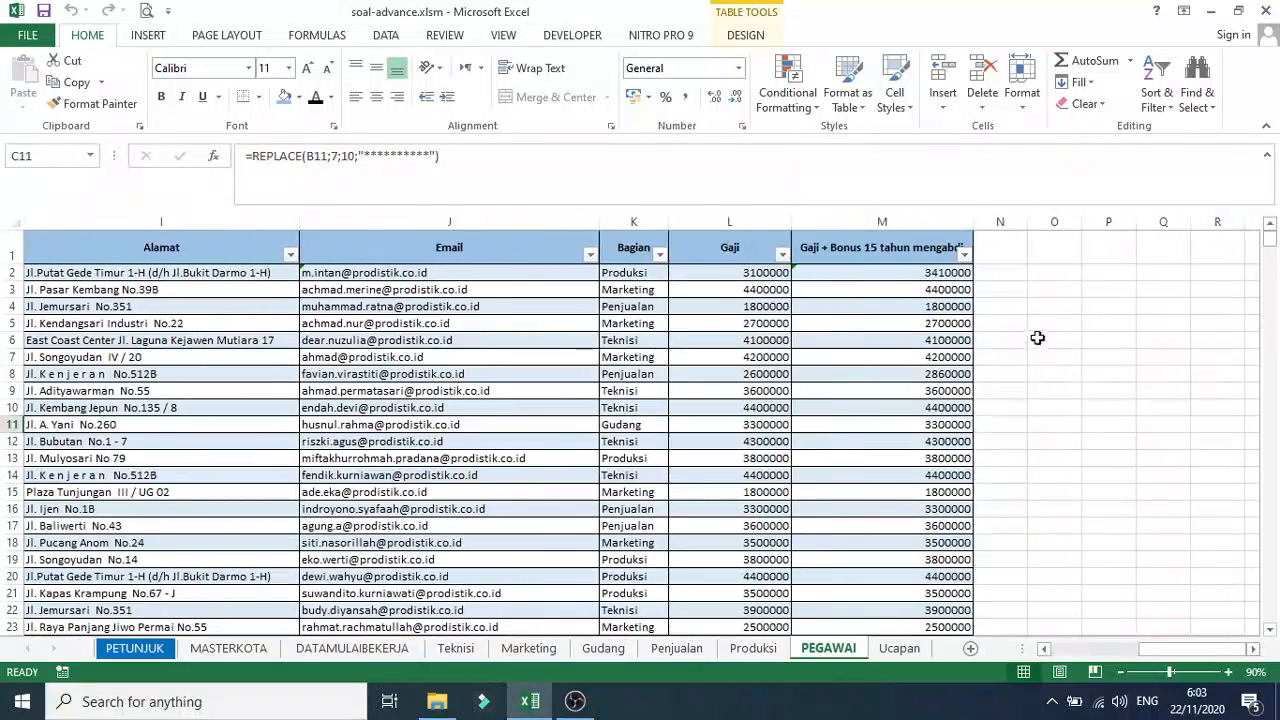
left_click_drag(1027, 221, 1082, 221)
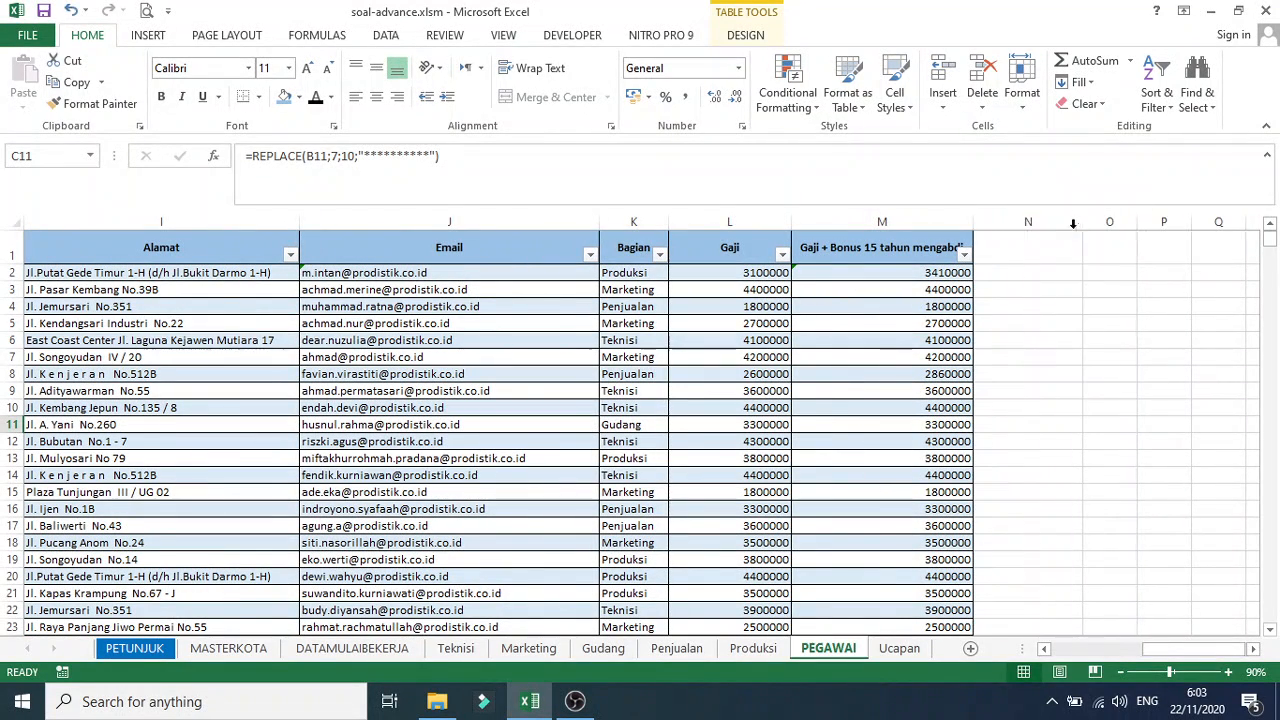
left_click(1023, 246)
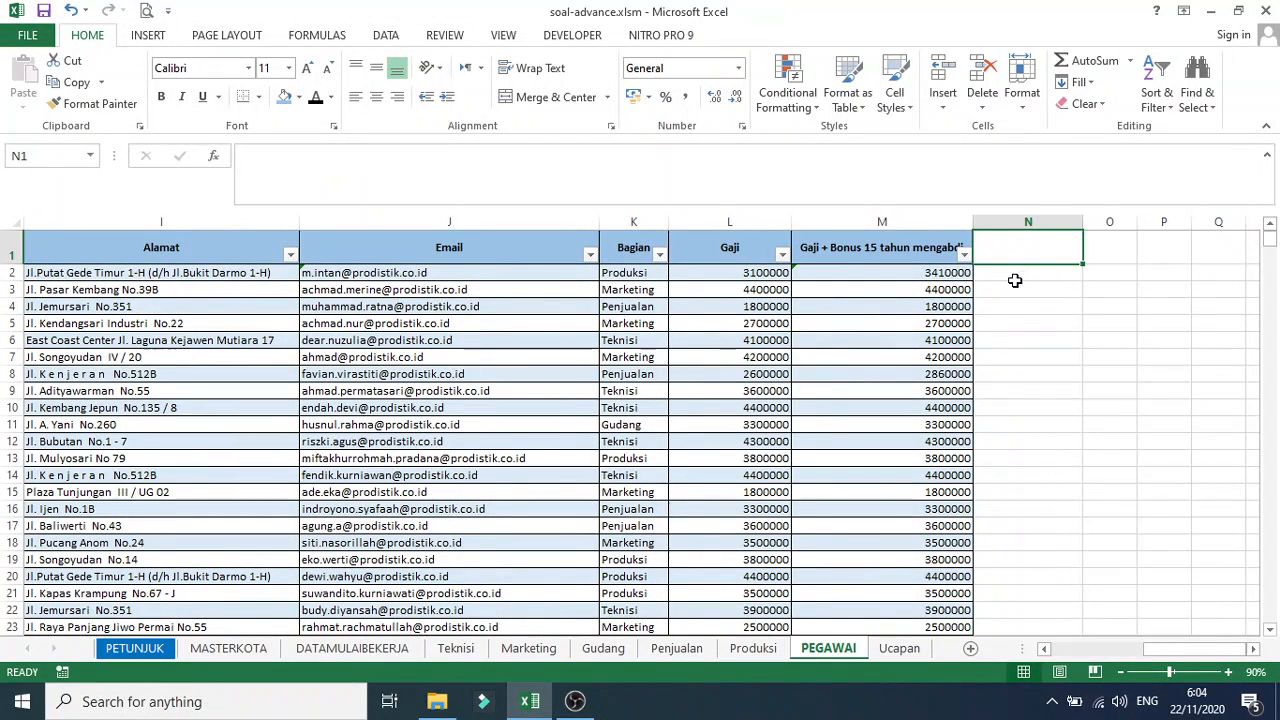
Insert a blank table column between the Gaji and Gaji + Bonus columns of the PEGAWAI table
right_click(922, 222)
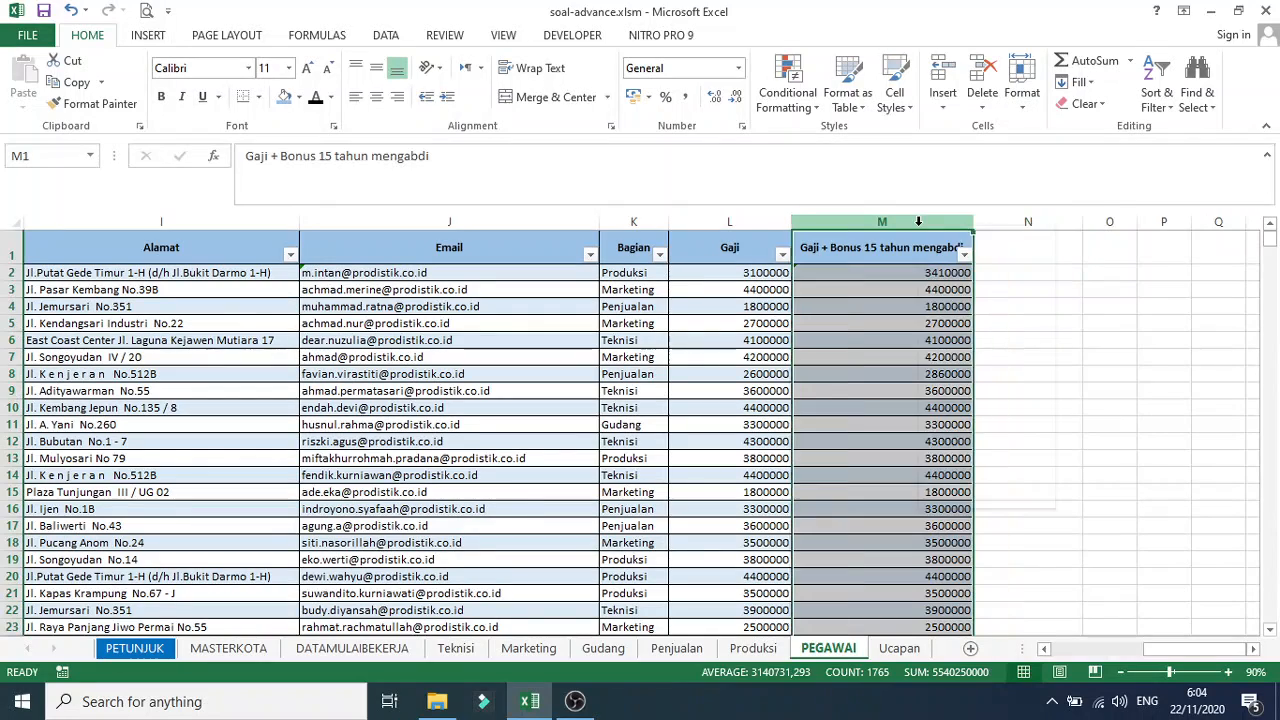
left_click(955, 357)
left_click(892, 372)
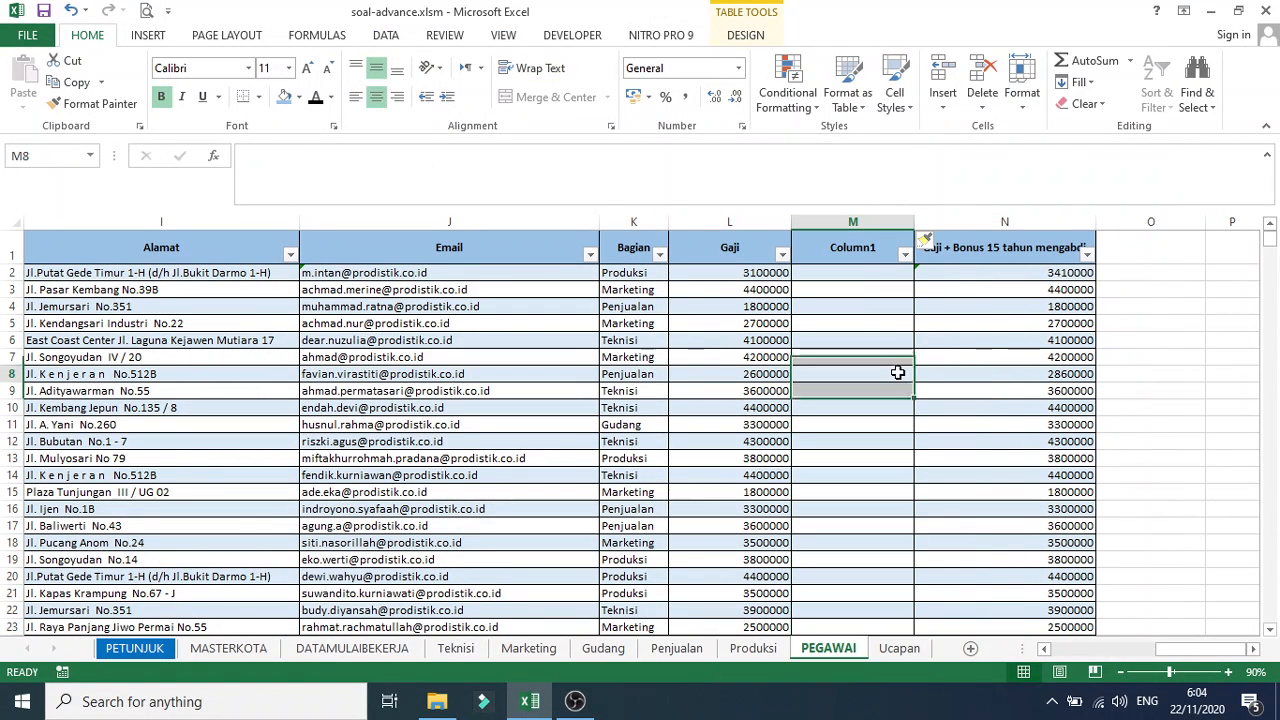
left_click(853, 253)
left_click(854, 274)
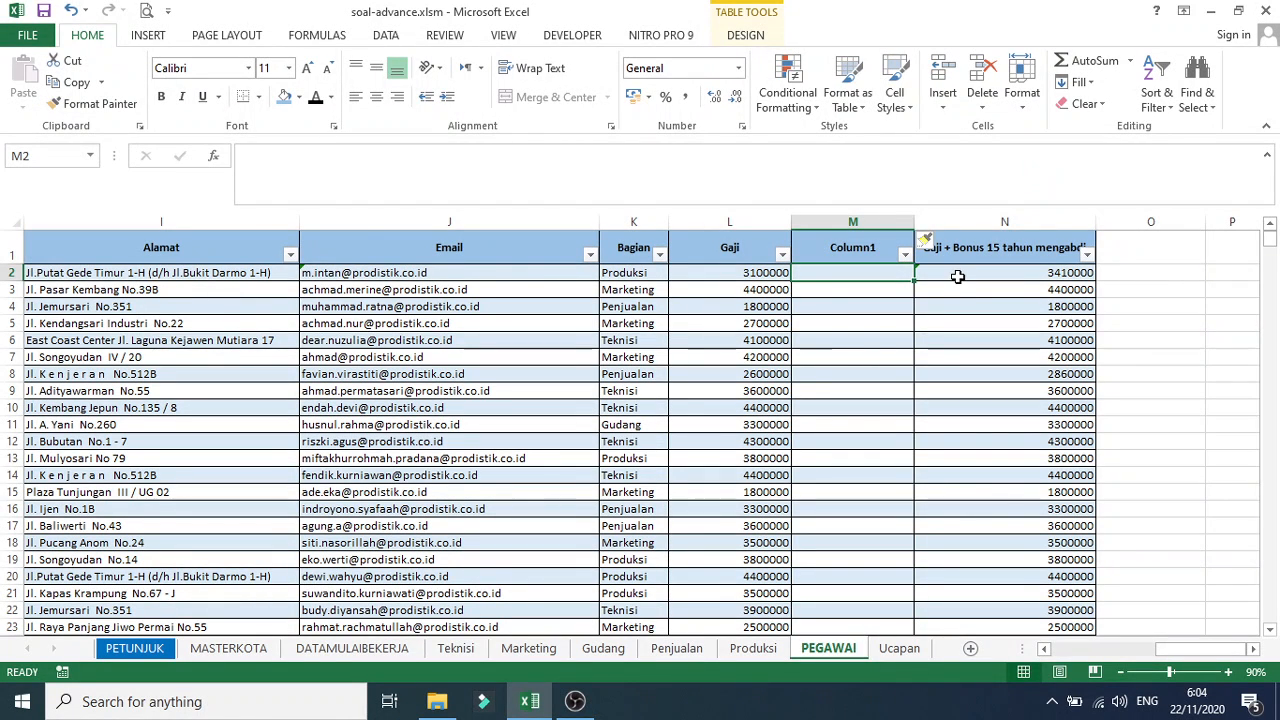
Copy the bonus IF formula from N3 and paste it into M3 of the blank column
left_click(957, 276)
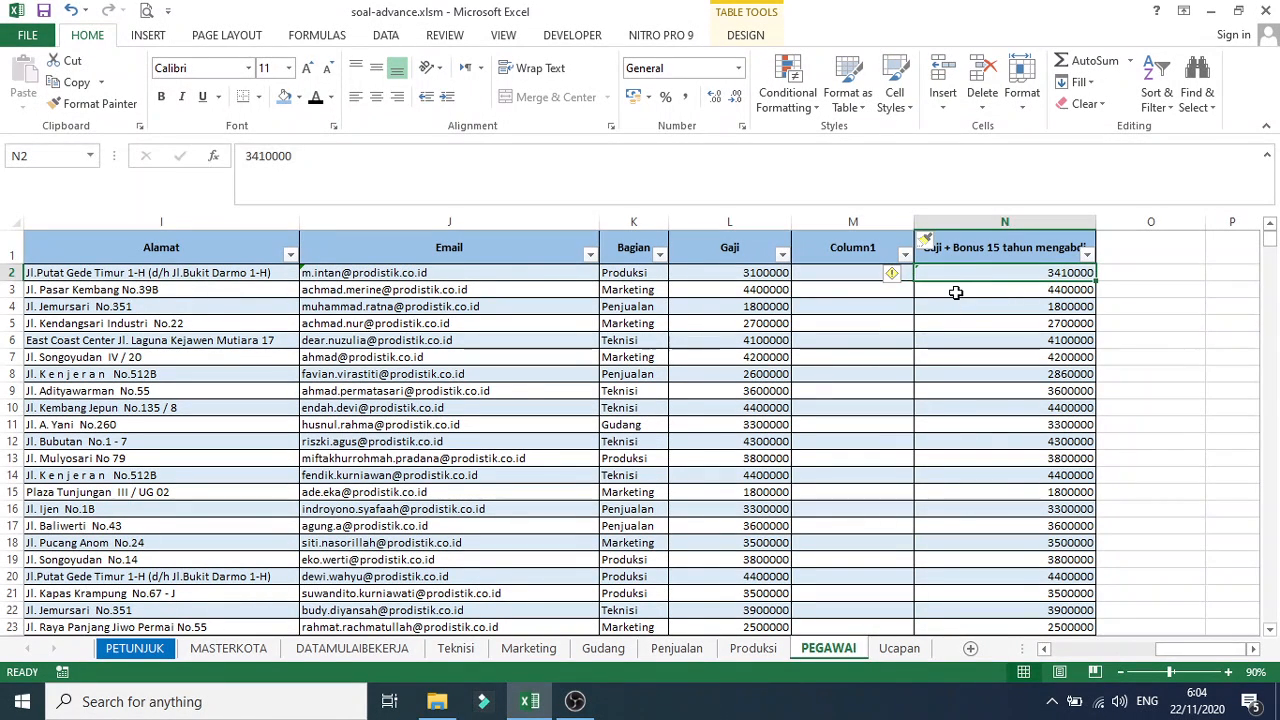
left_click(955, 292)
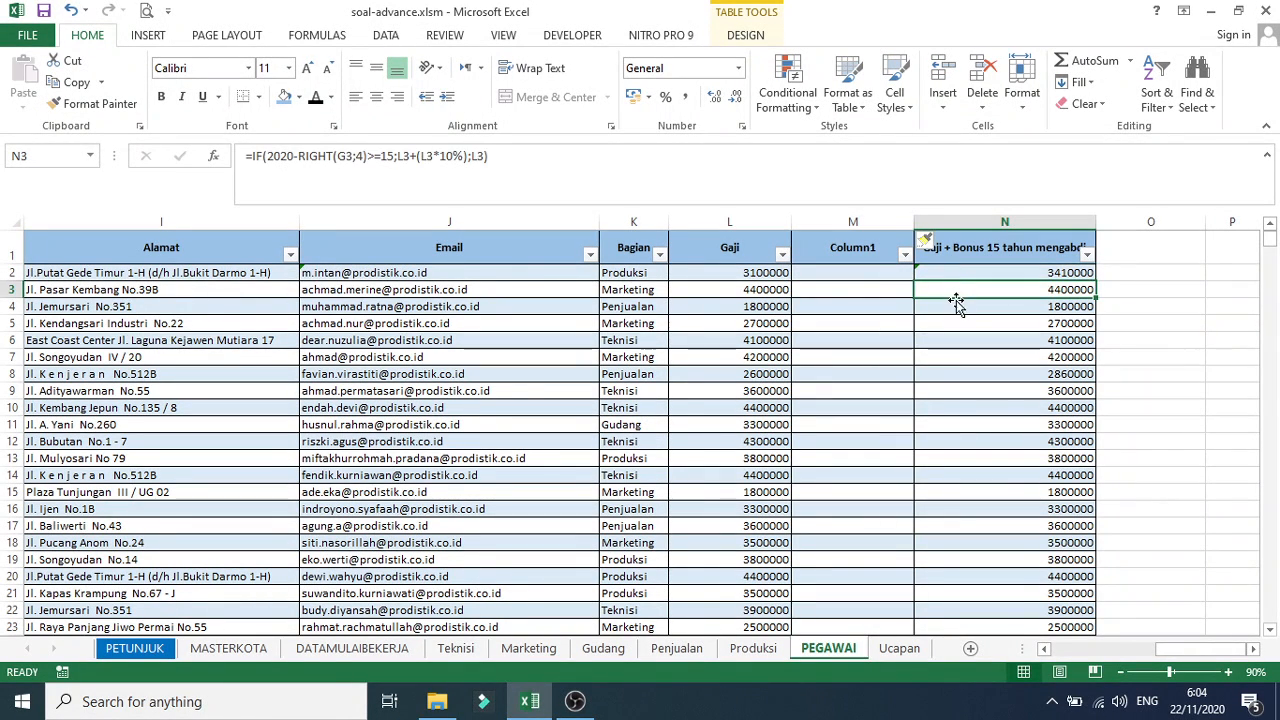
left_click(521, 158)
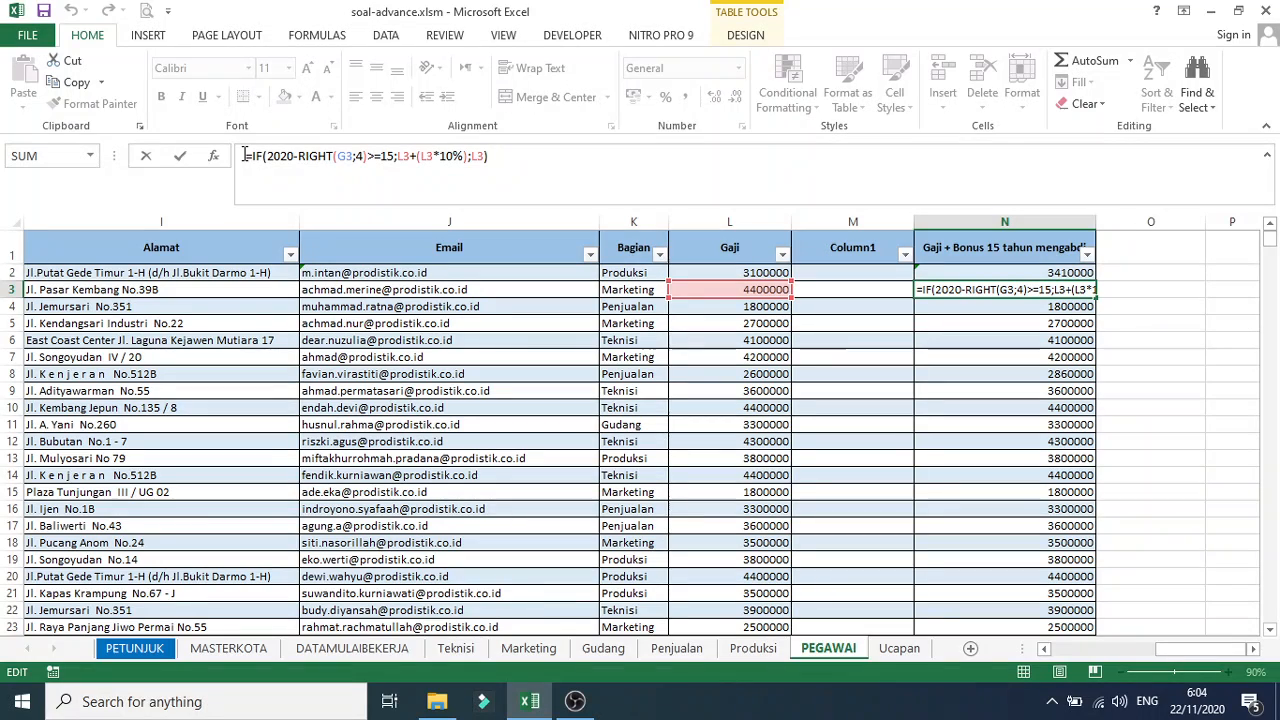
left_click(246, 156, "shift")
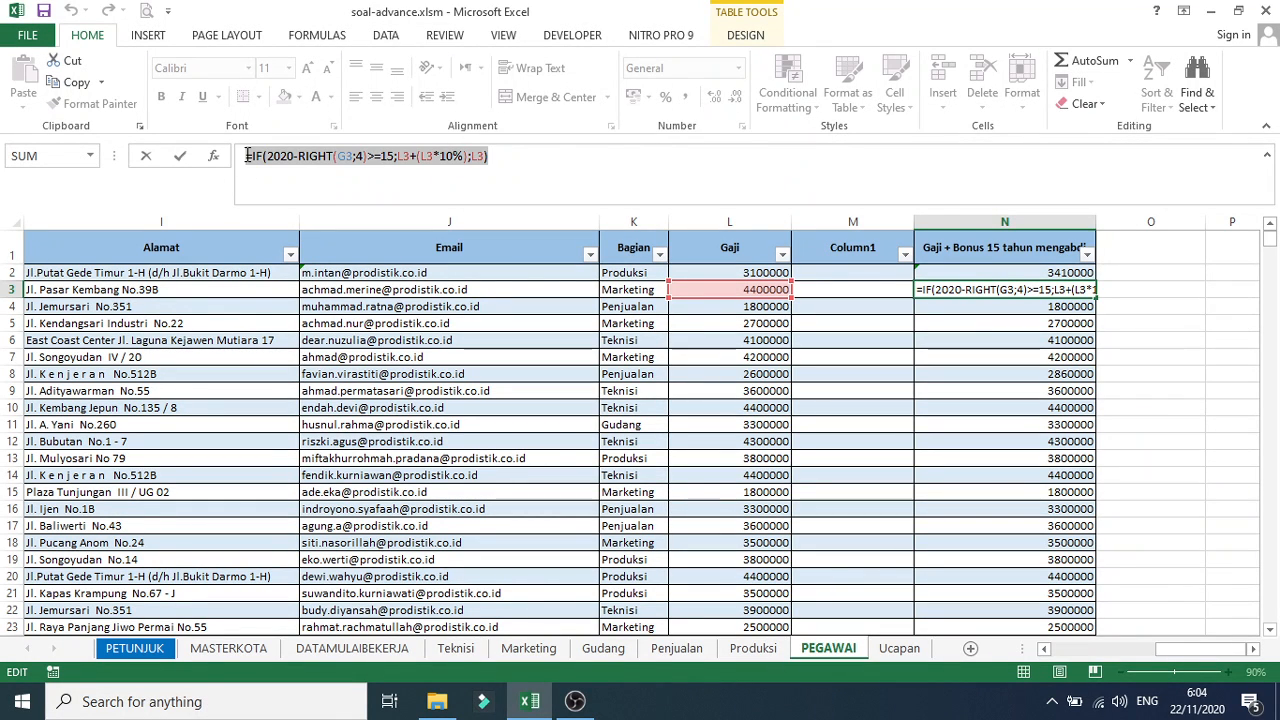
key("ctrl+c")
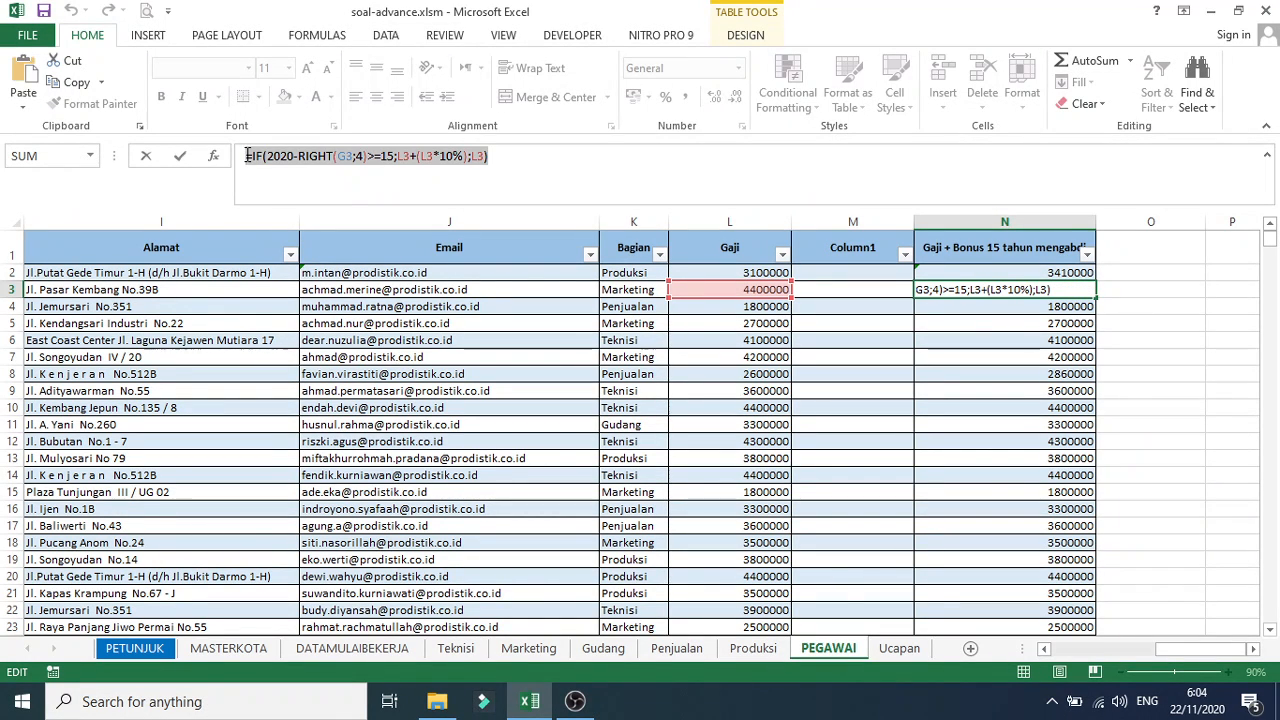
key("Return")
left_click(810, 290)
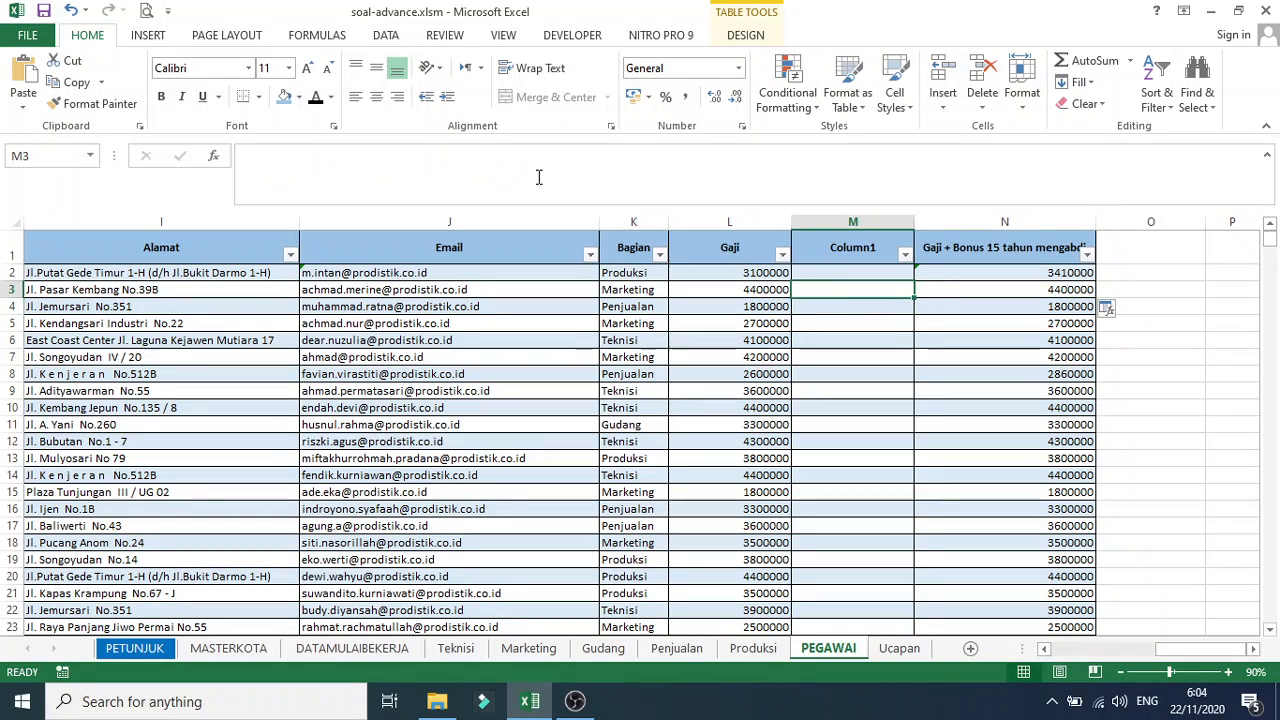
left_click(538, 177)
key("ctrl+v")
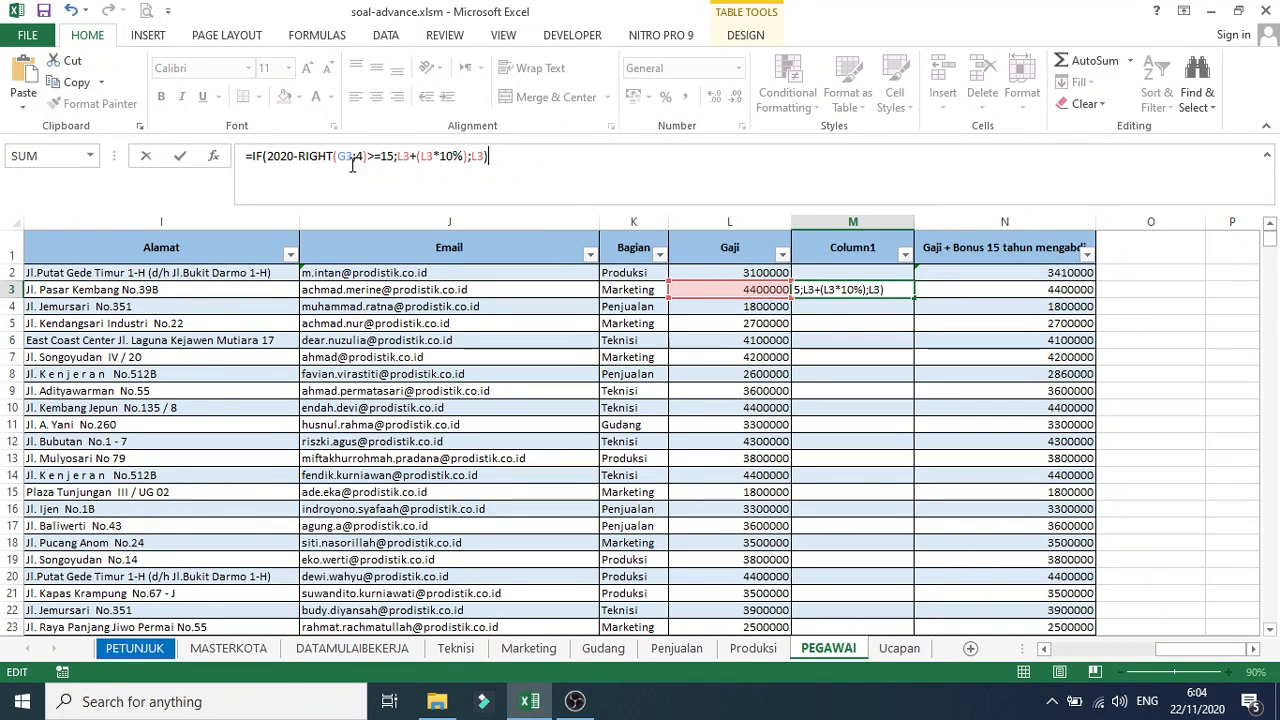
Replace the value-if-true part of the IF formula in M3 with "YA"
left_click_drag(397, 158, 469, 158)
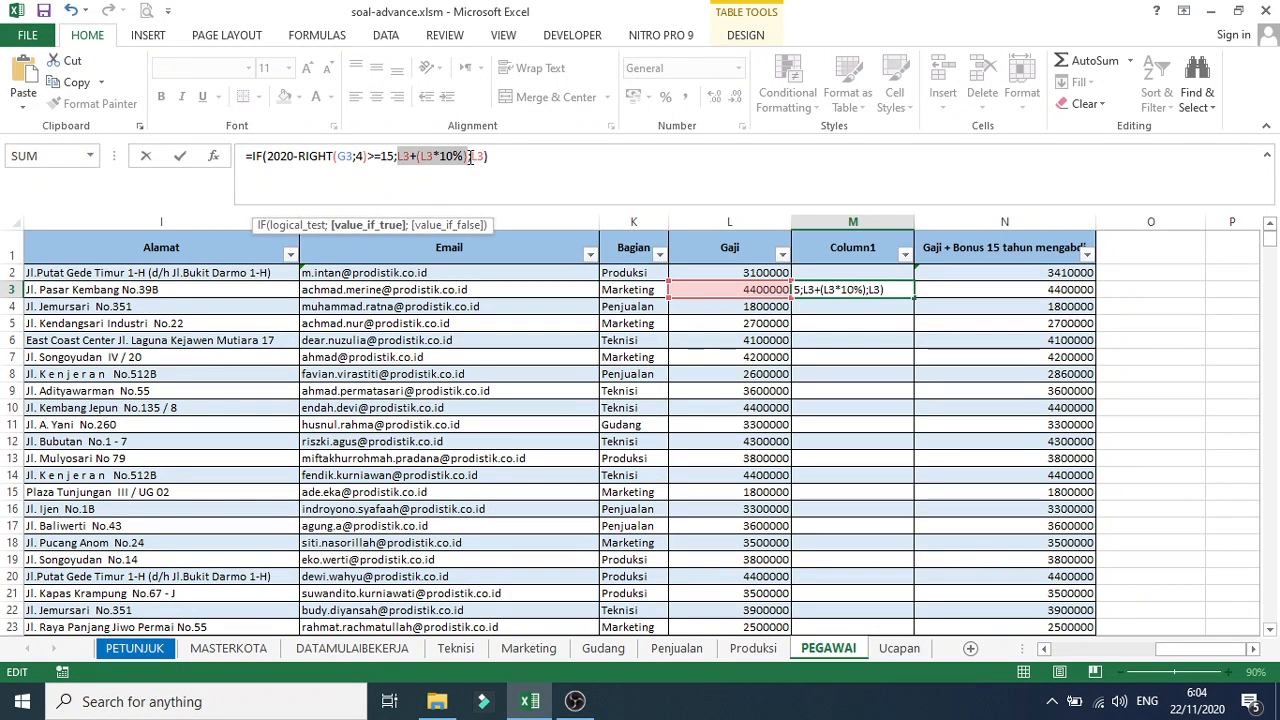
type("YA")
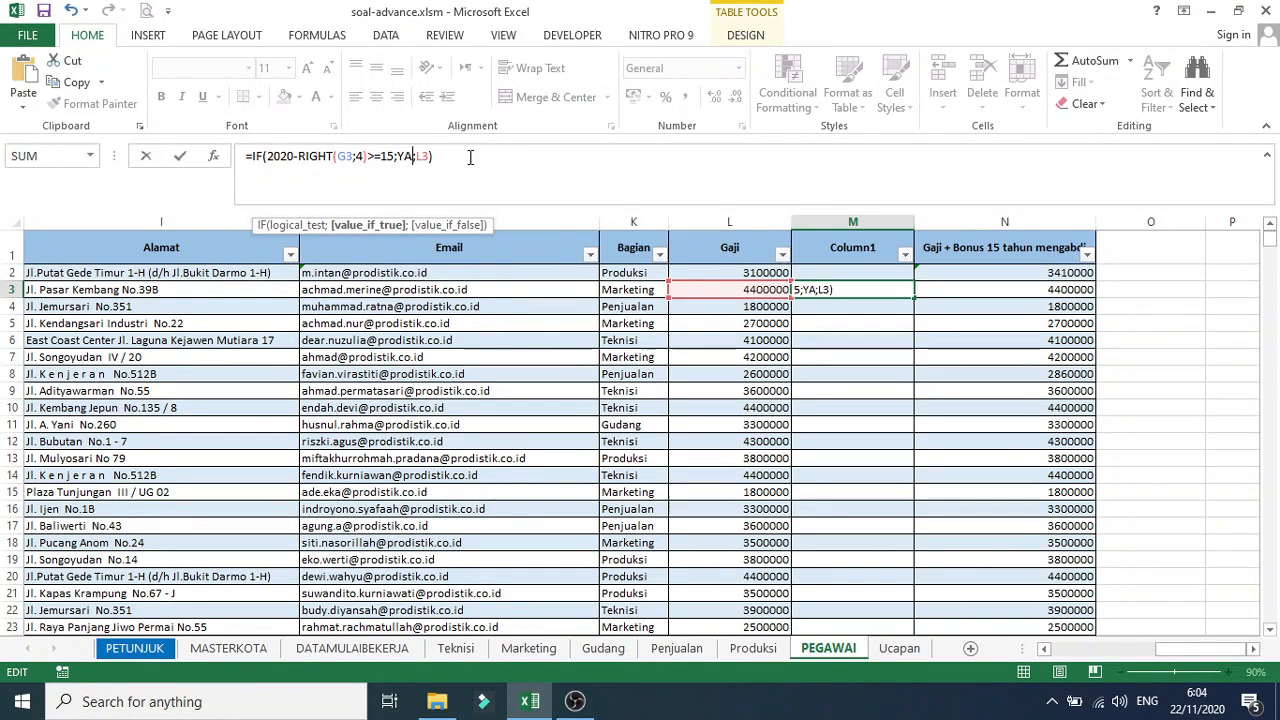
key("BackSpace")
key("BackSpace")
type("\"")
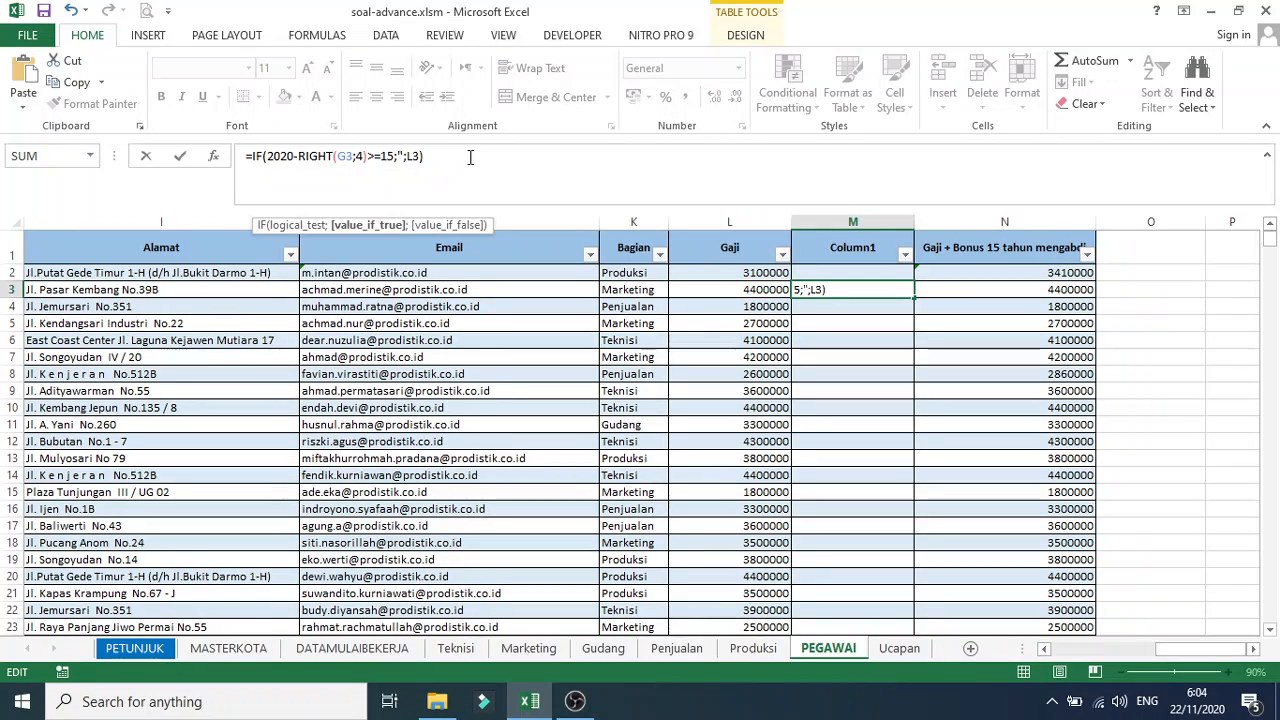
type("YA\"")
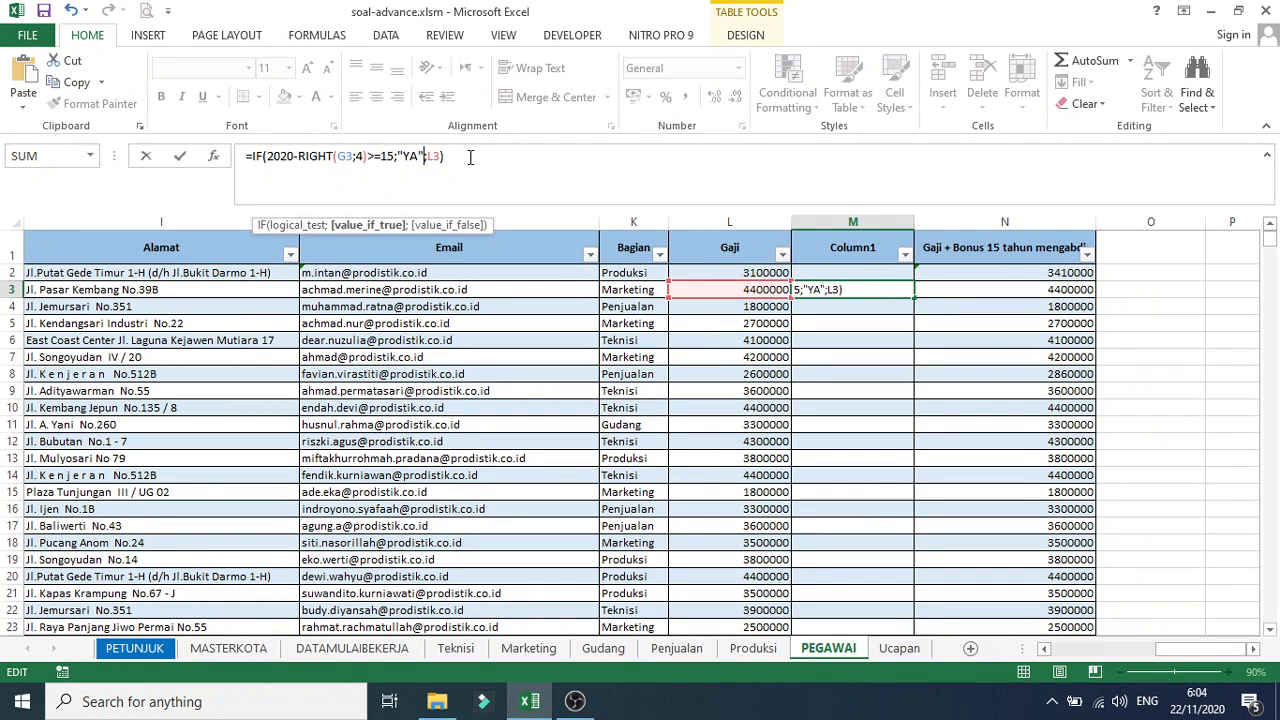
Replace the value-if-false part of the M3 formula with "TIDAK" and enter it for the column
key("Right")
key("BackSpace")
key("BackSpace")
key("BackSpace")
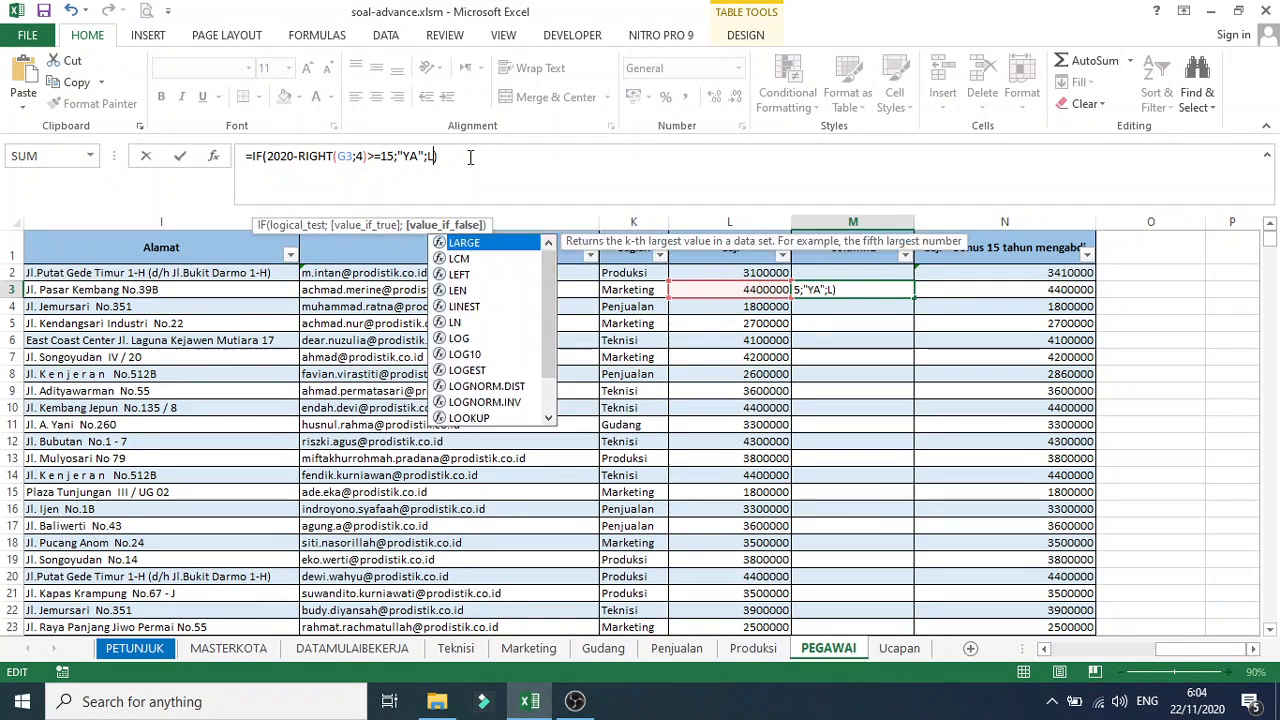
type(";")
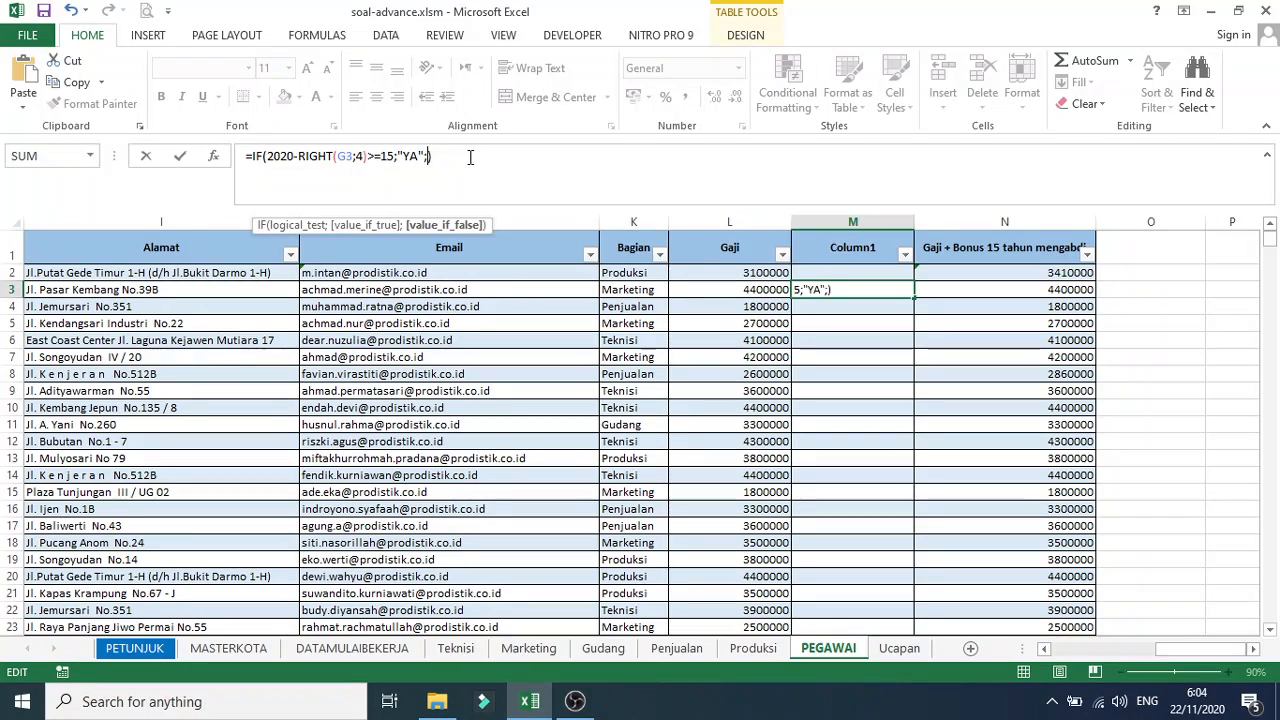
type("\"")
type("TIDAK")
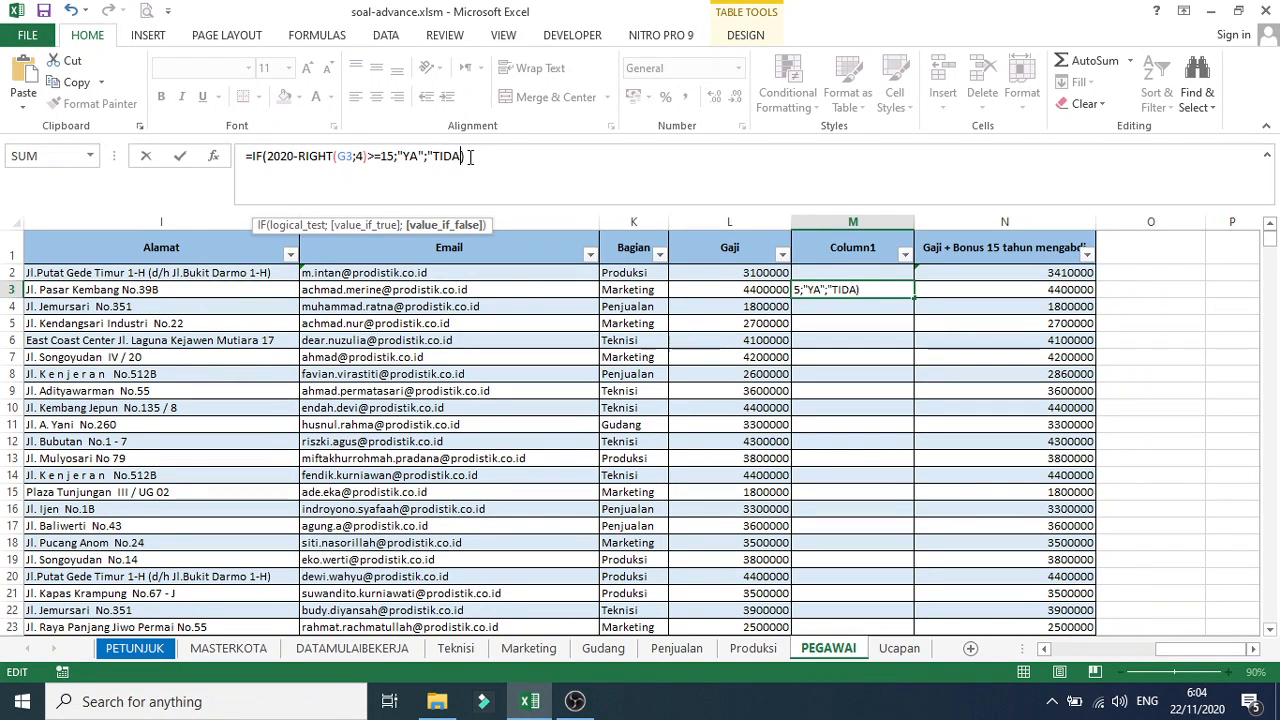
type("\"")
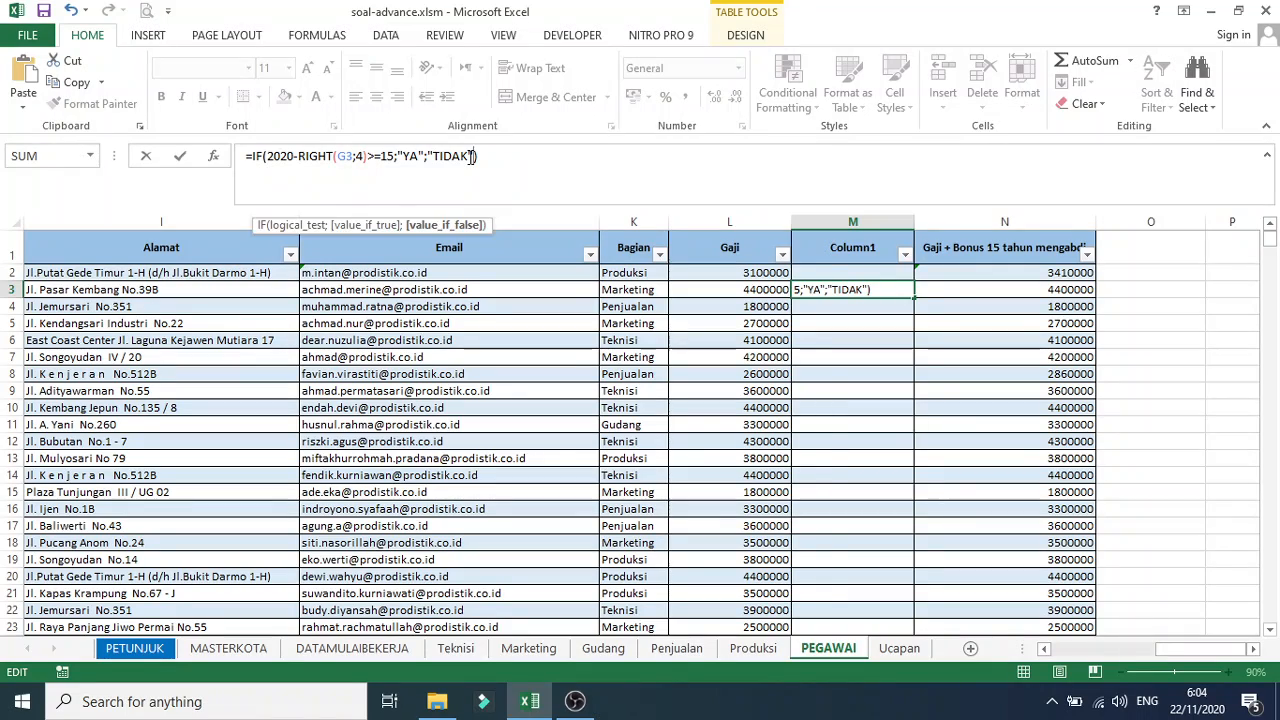
key("Return")
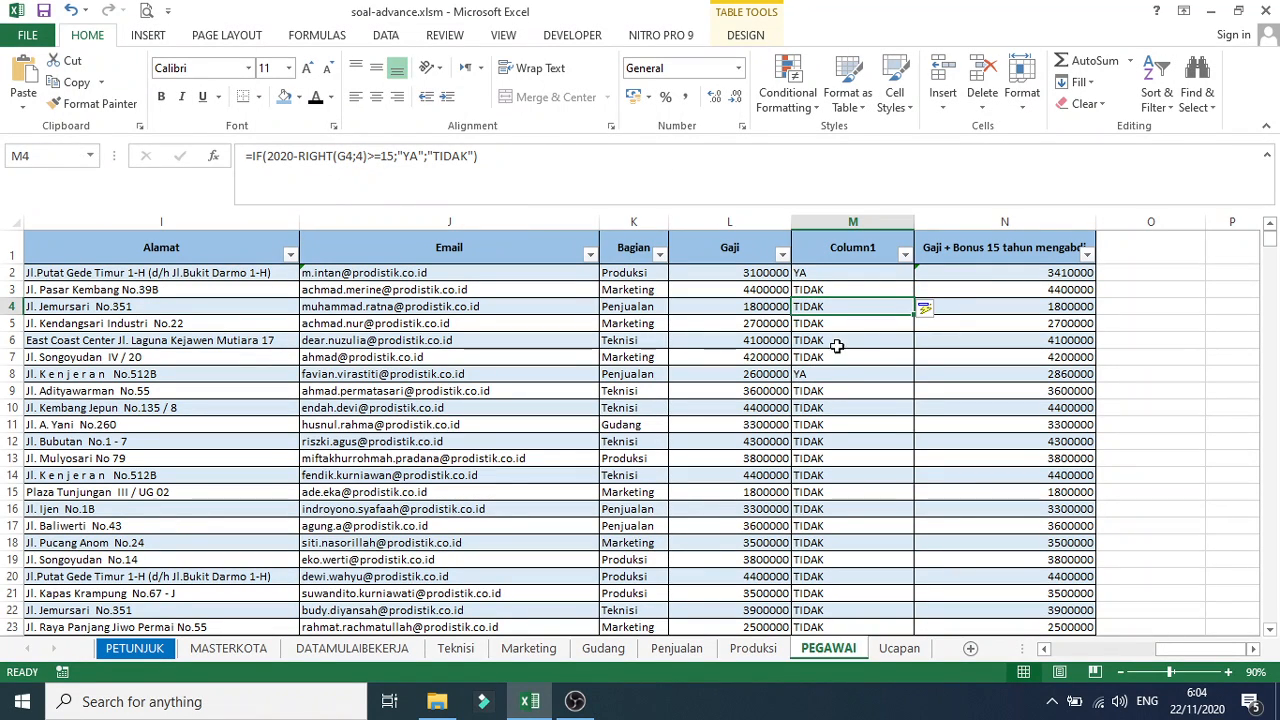
left_click(838, 274)
left_click(838, 323)
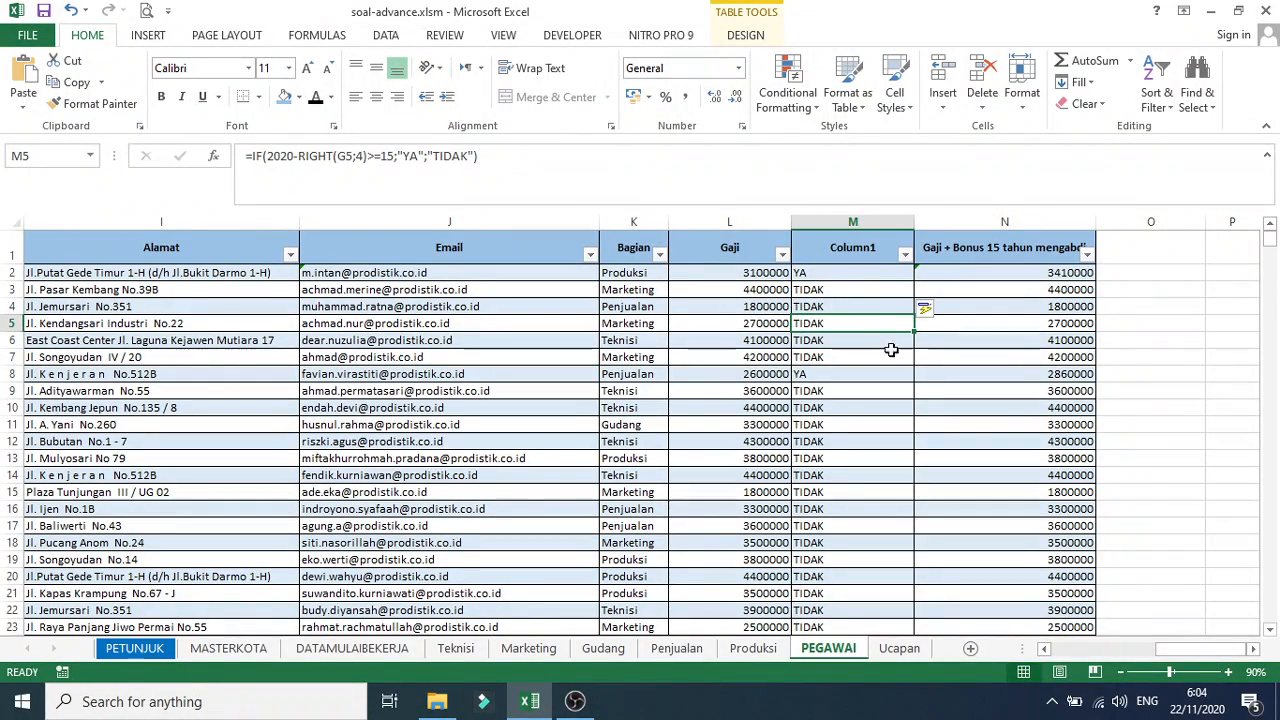
Copy the whole PEGAWAI table with headers and paste it as values into the Ucapan sheet
left_click_drag(1229, 655, 1100, 654)
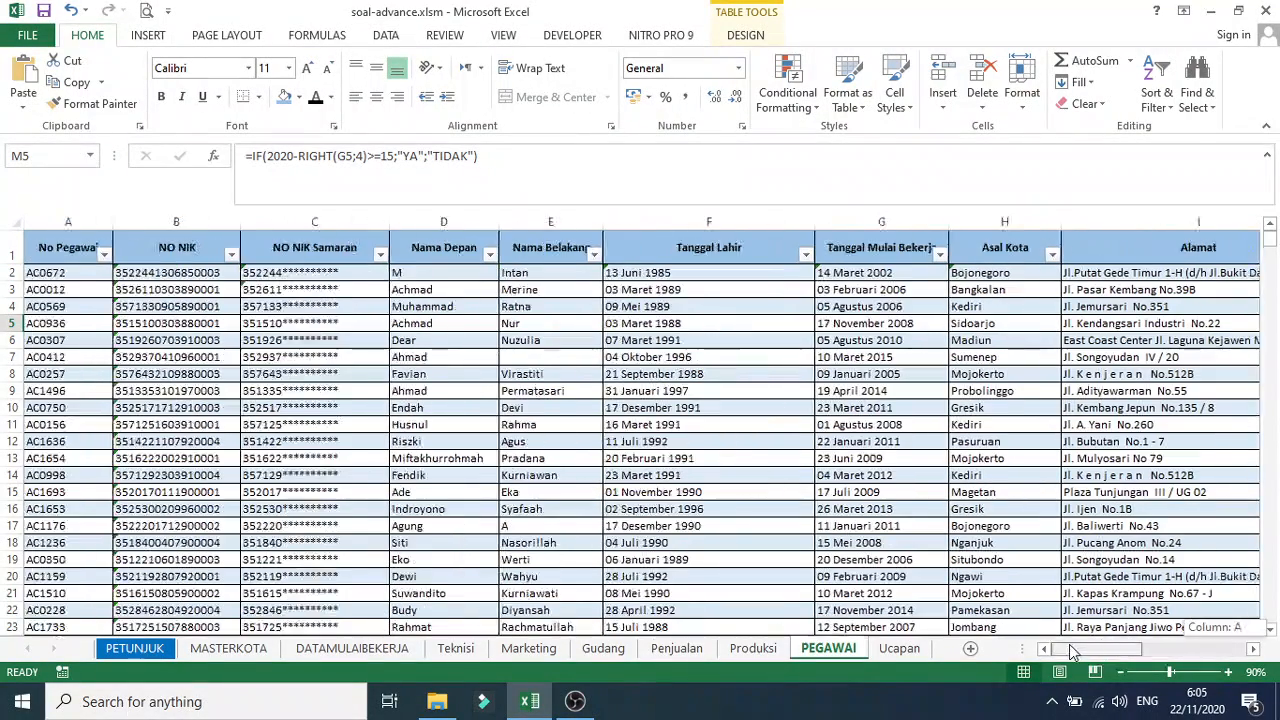
left_click(189, 360)
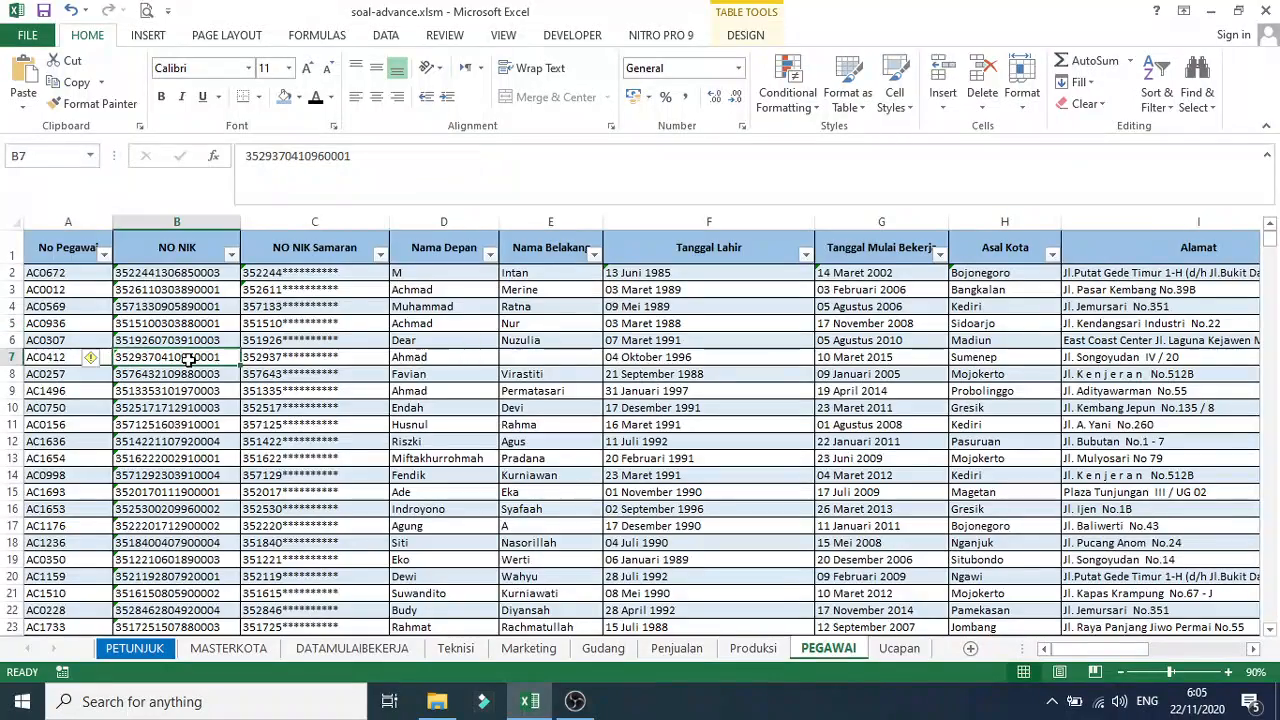
key("ctrl+a")
key("ctrl+a")
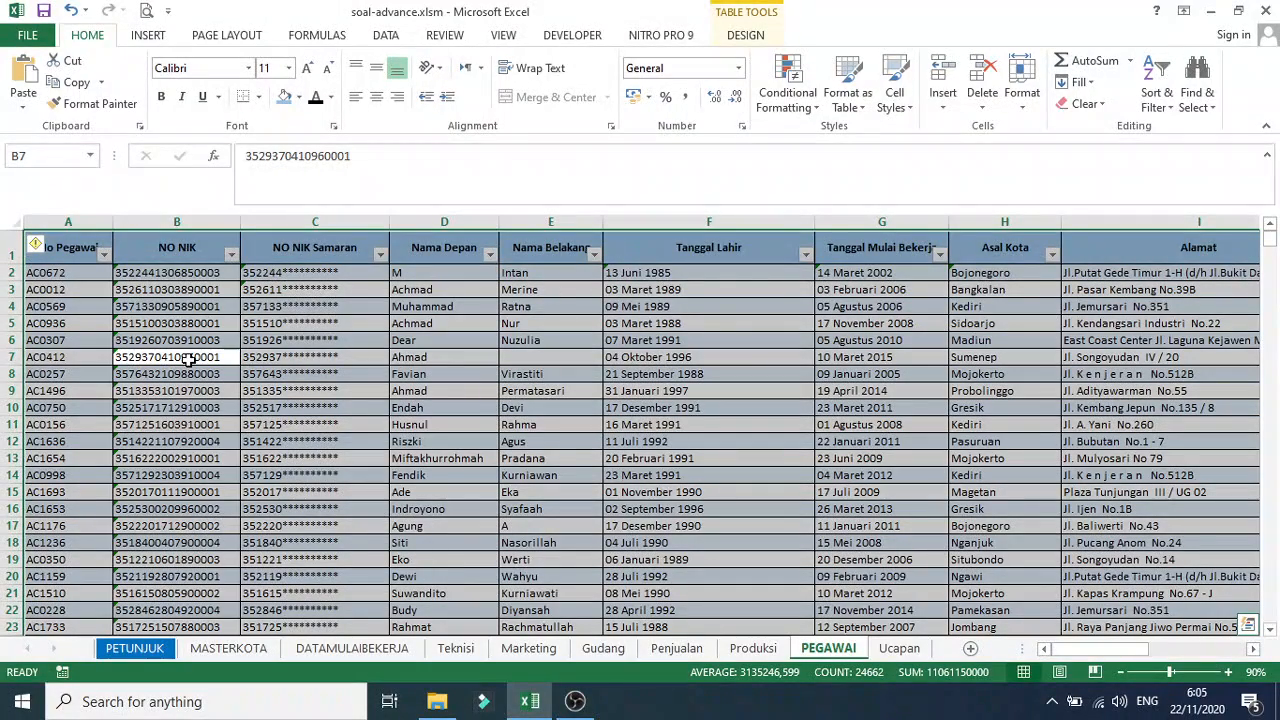
key("ctrl+c")
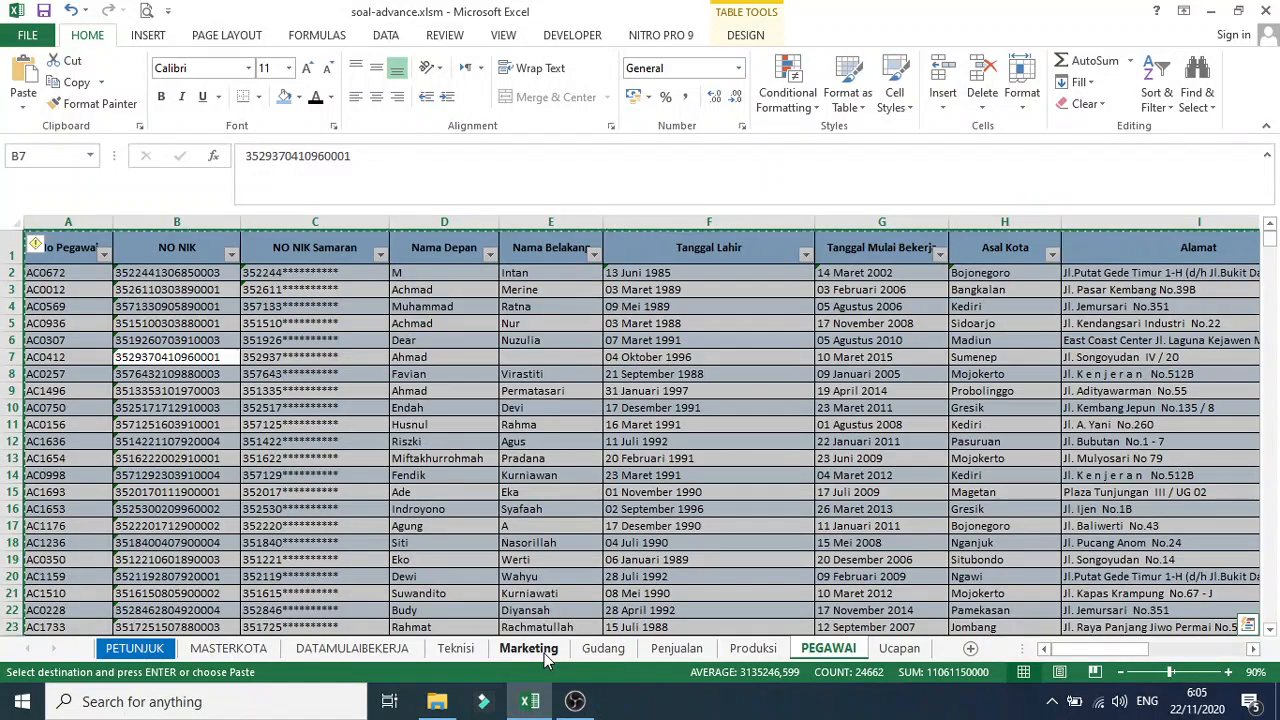
left_click(890, 650)
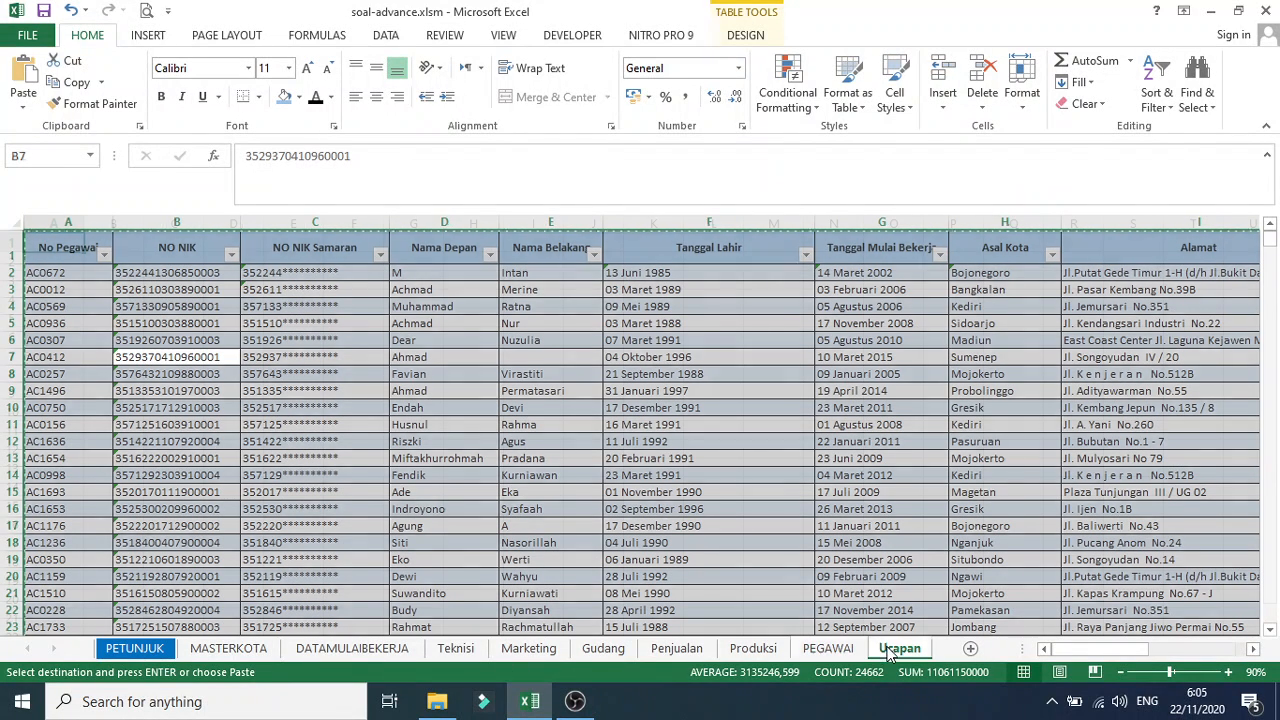
left_click(23, 100)
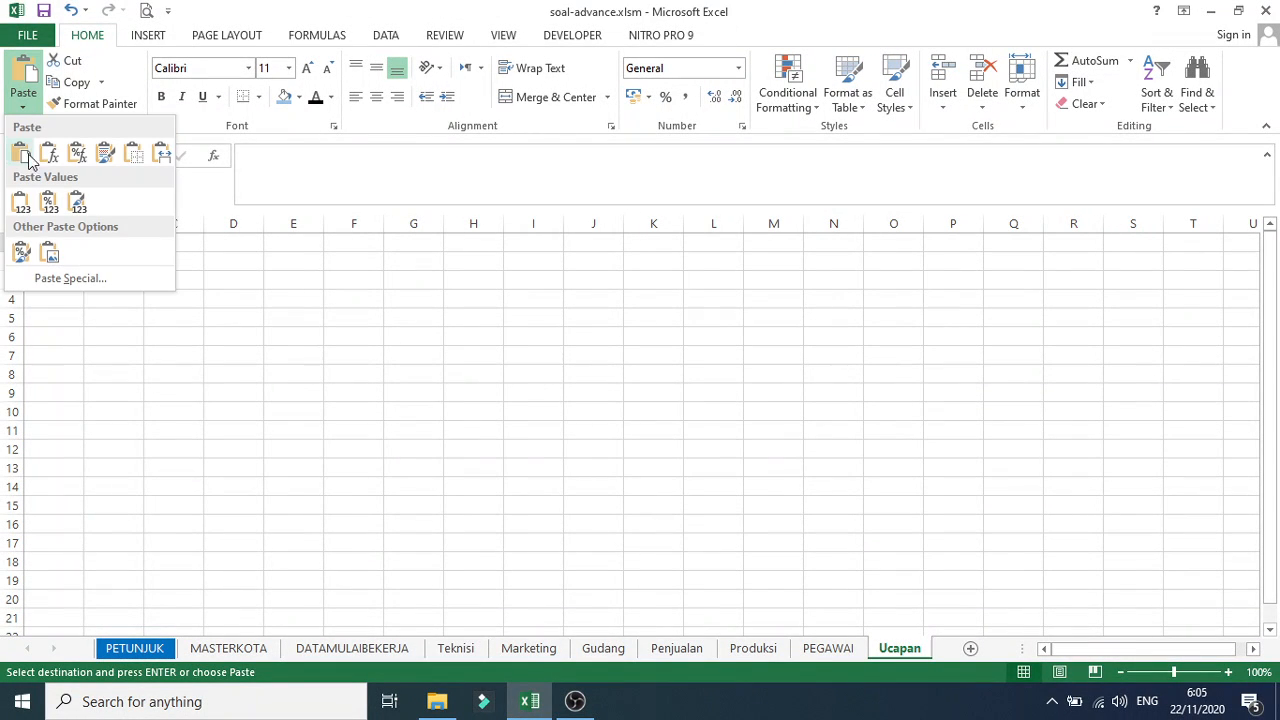
left_click(21, 203)
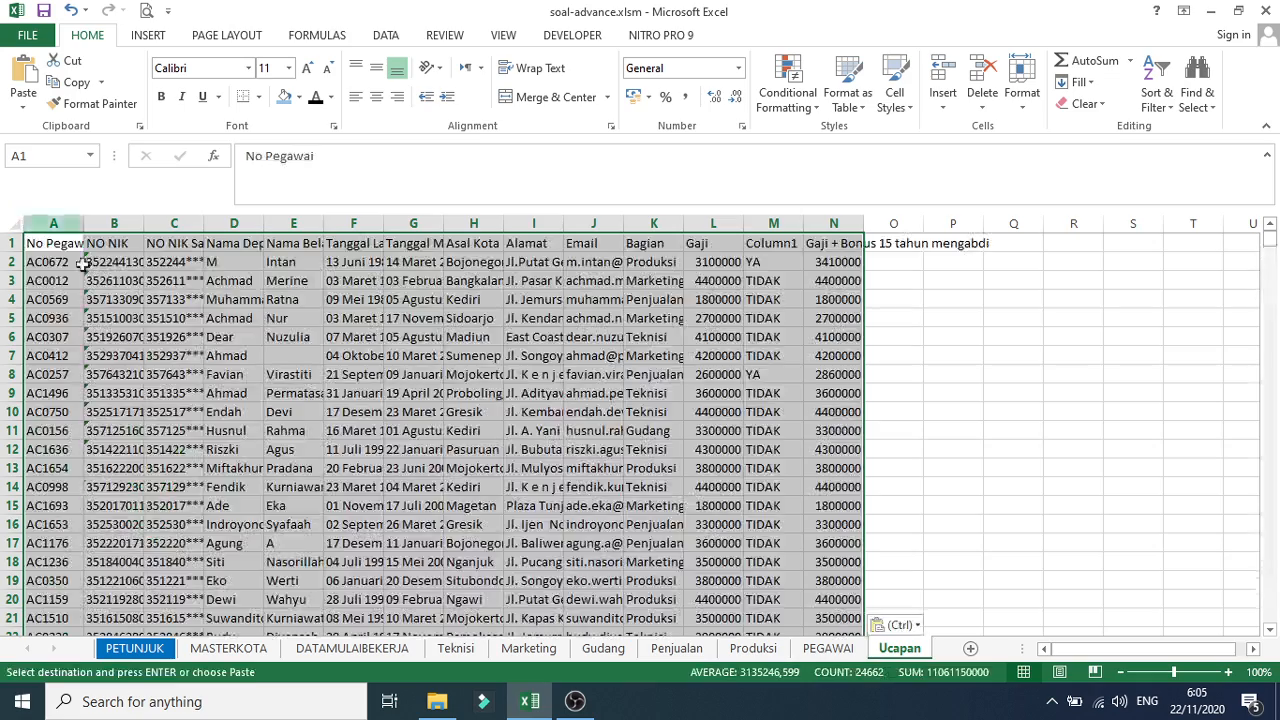
Autofit the widths of all columns on the Ucapan sheet to their contents
left_click(570, 446)
double_click(85, 224)
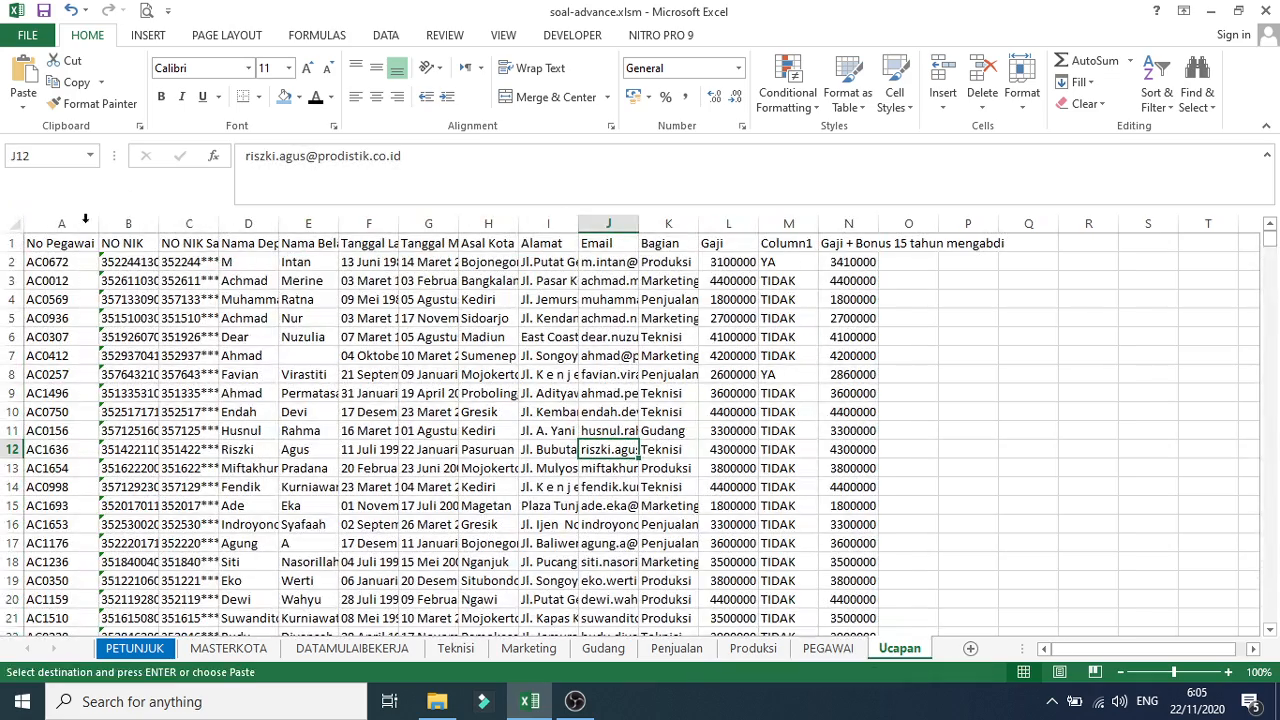
left_click(14, 224)
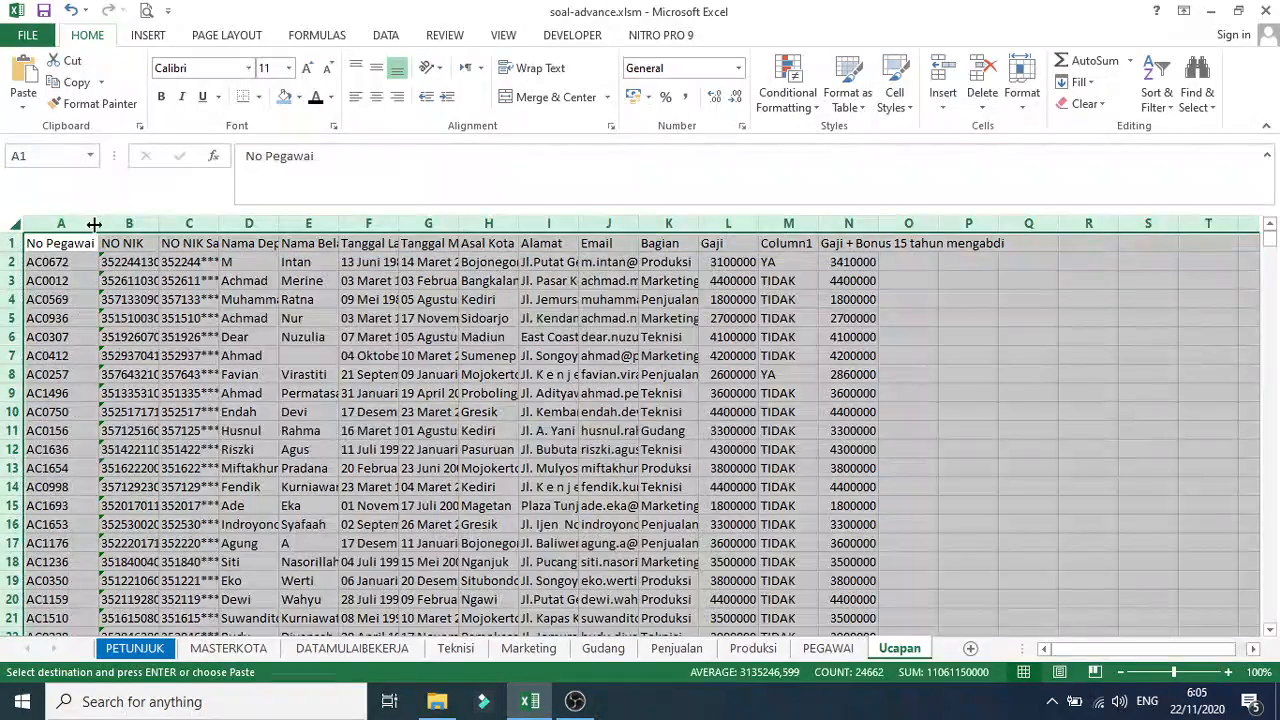
double_click(99, 224)
left_click(543, 371)
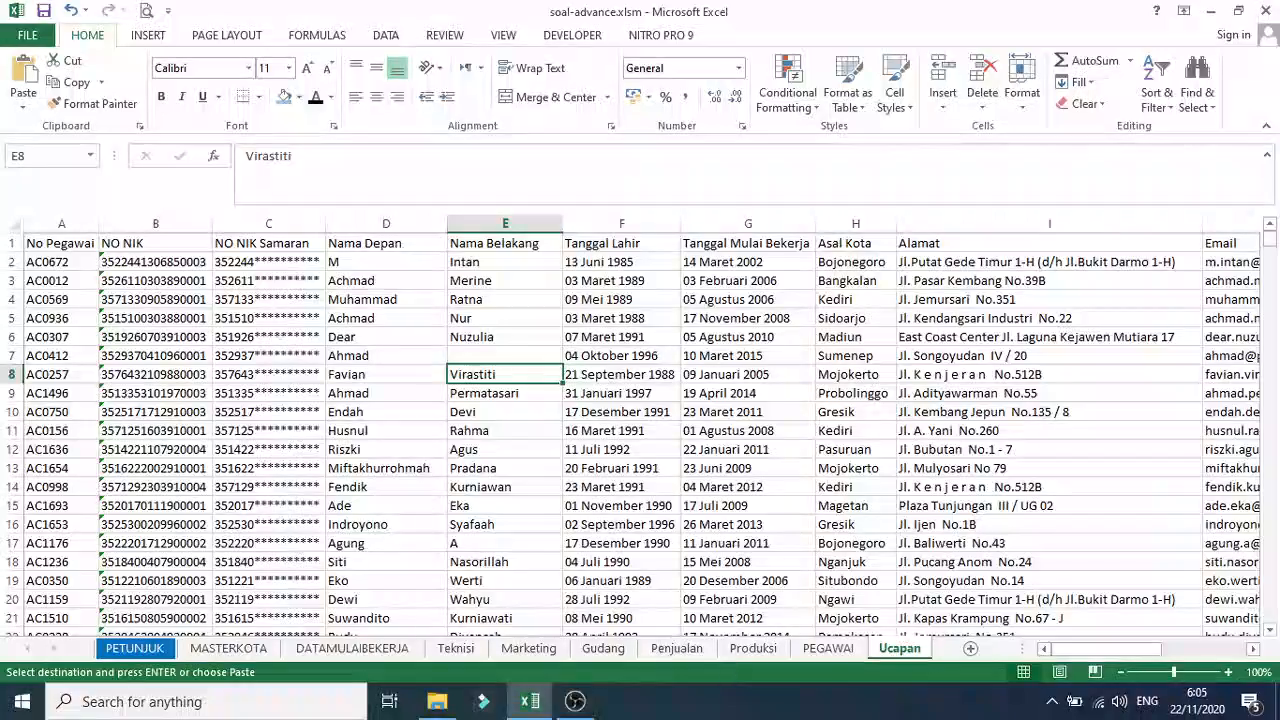
left_click(1036, 437)
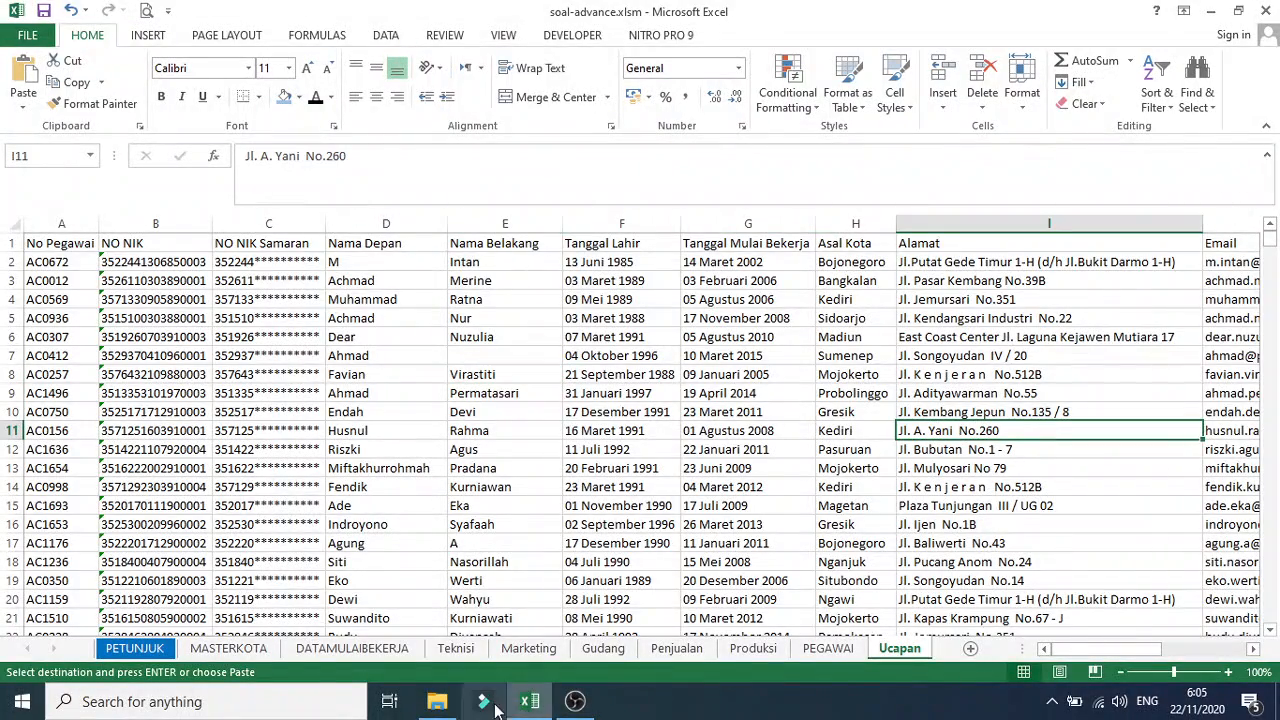
Recheck the task 8 letter instructions on the PETUNJUK sheet and clear all data from the Ucapan sheet
left_click(139, 649)
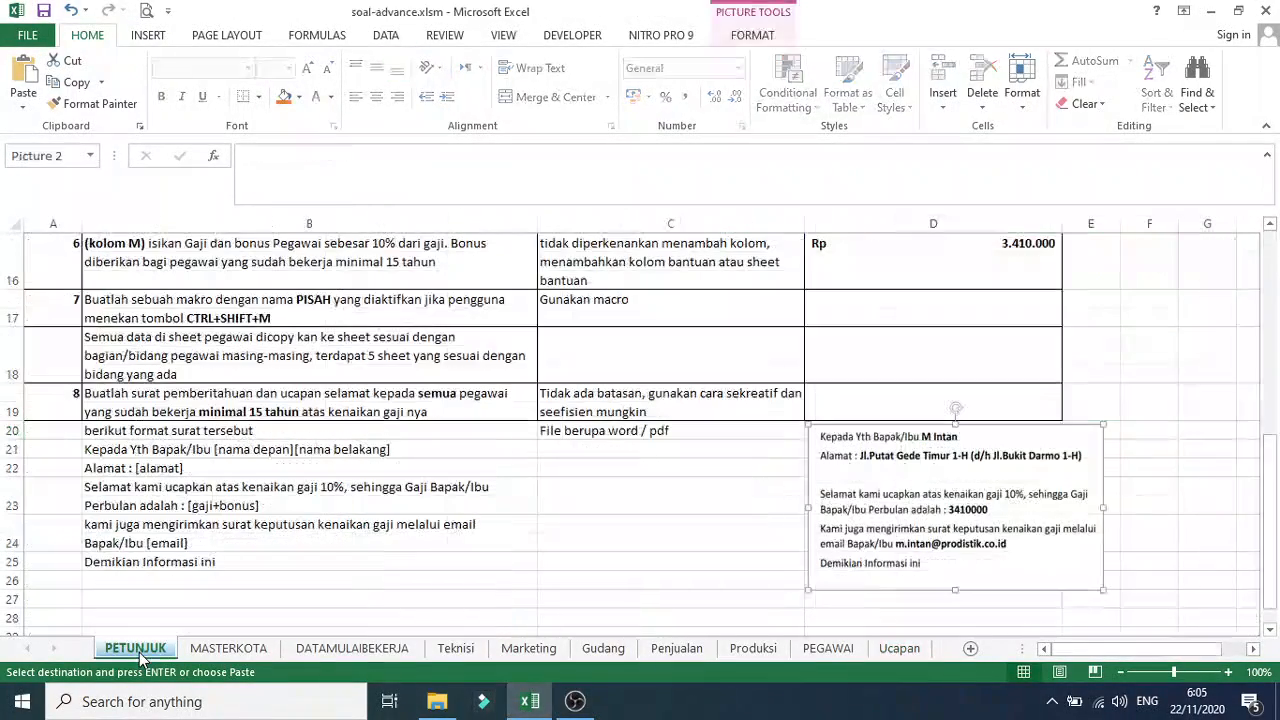
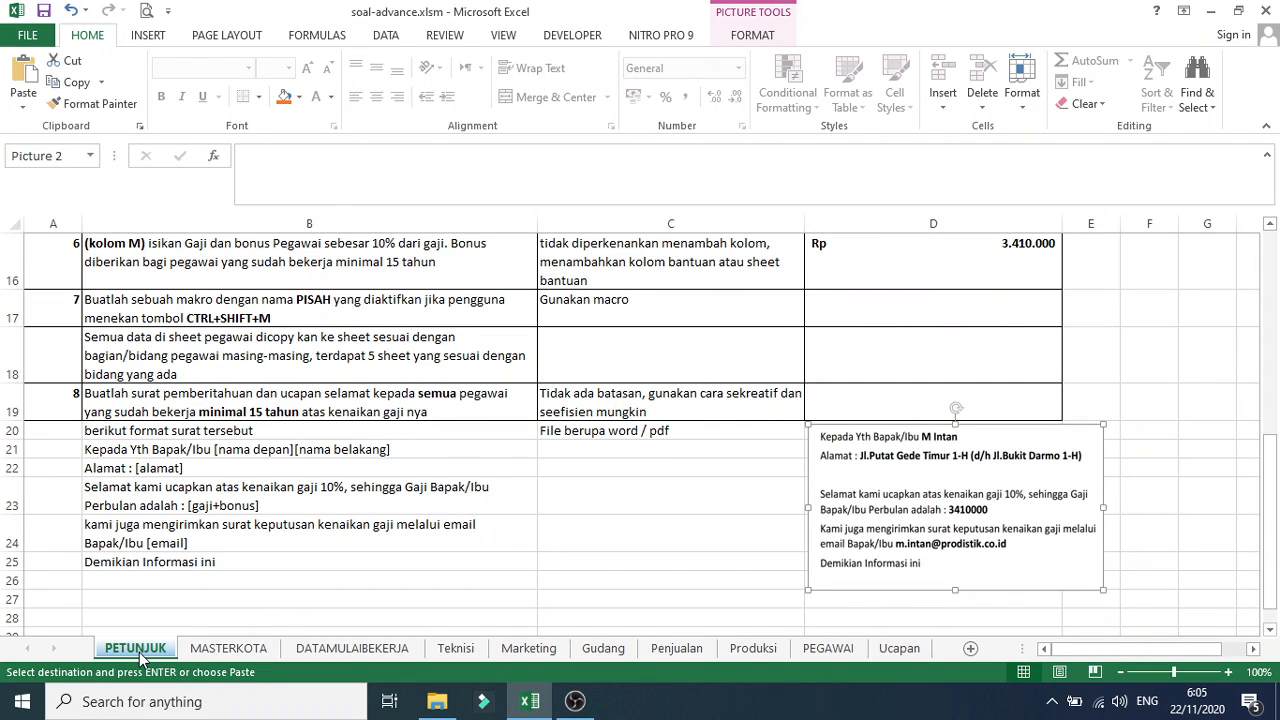
left_click(897, 648)
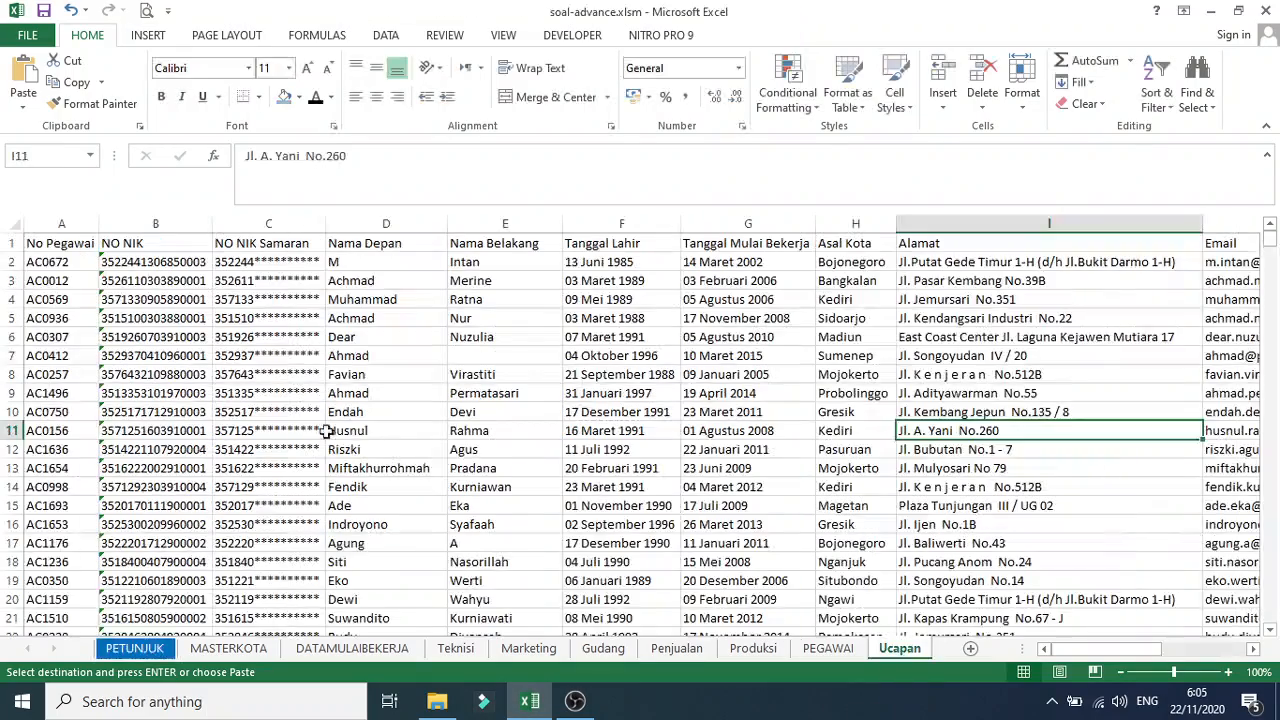
left_click(20, 230)
key("Delete")
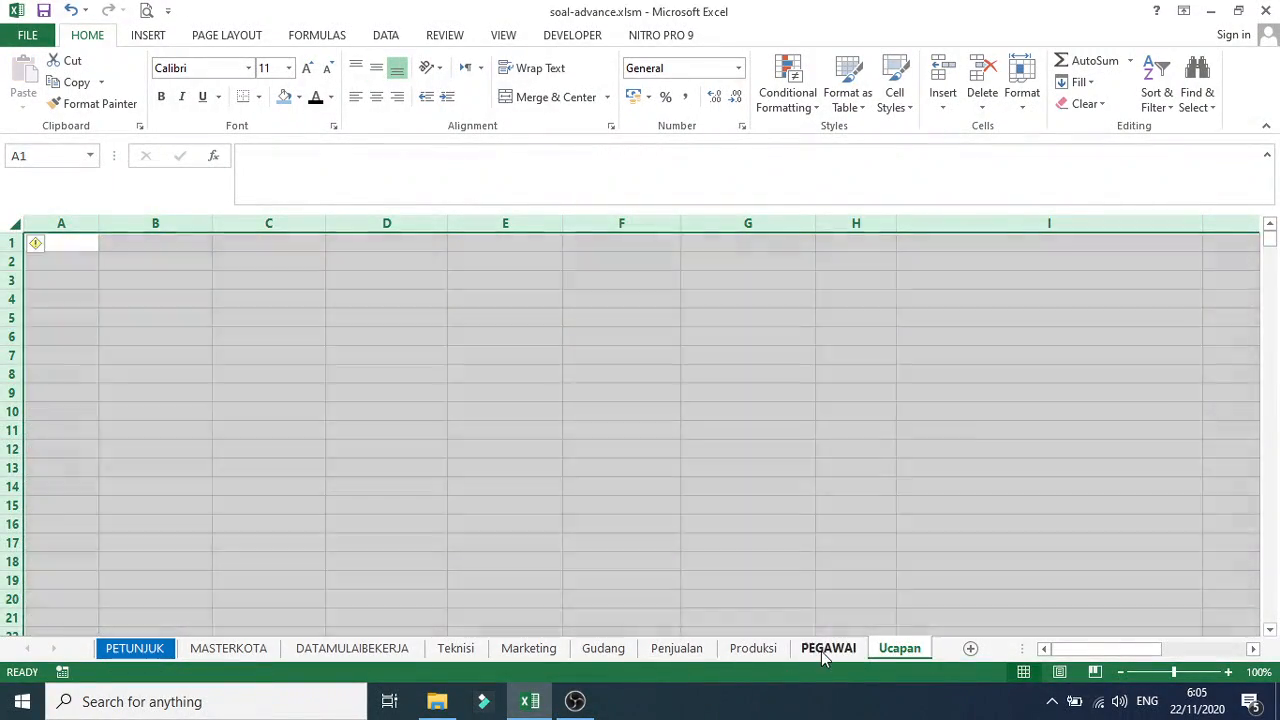
Filter Column1 of the PEGAWAI table to show only the YA rows
left_click(826, 648)
left_click(791, 477)
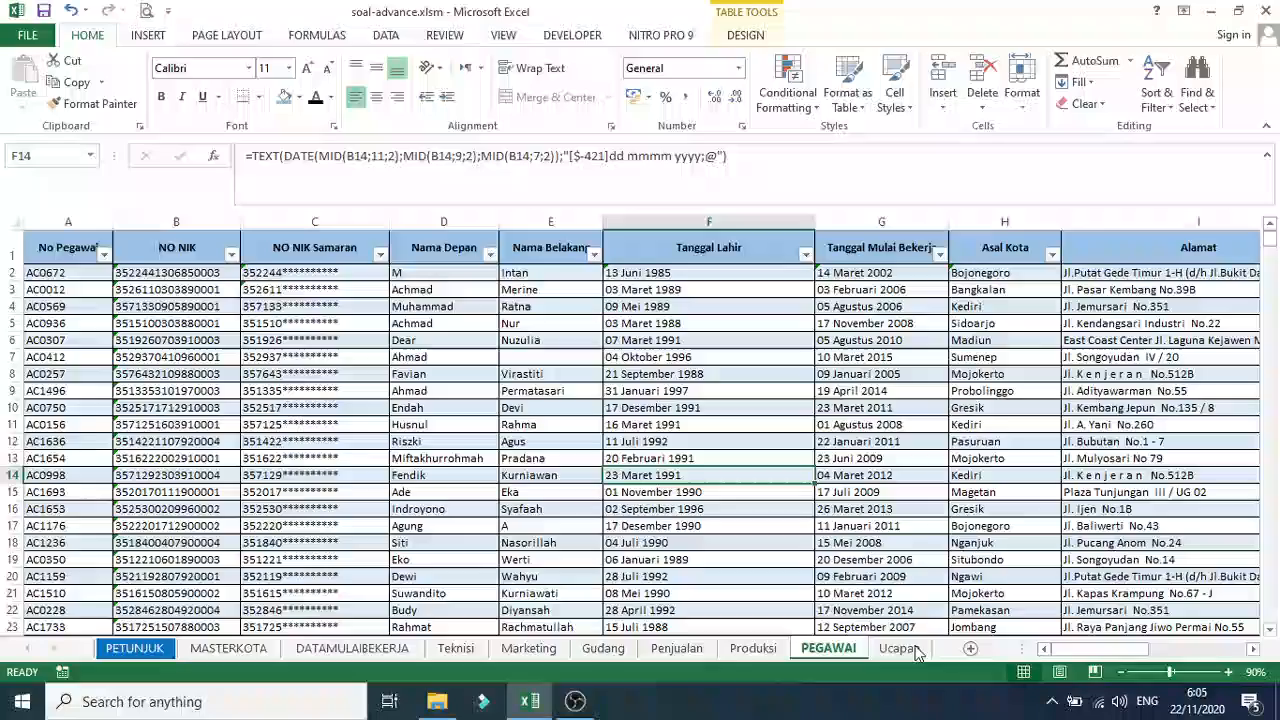
left_click(1183, 652)
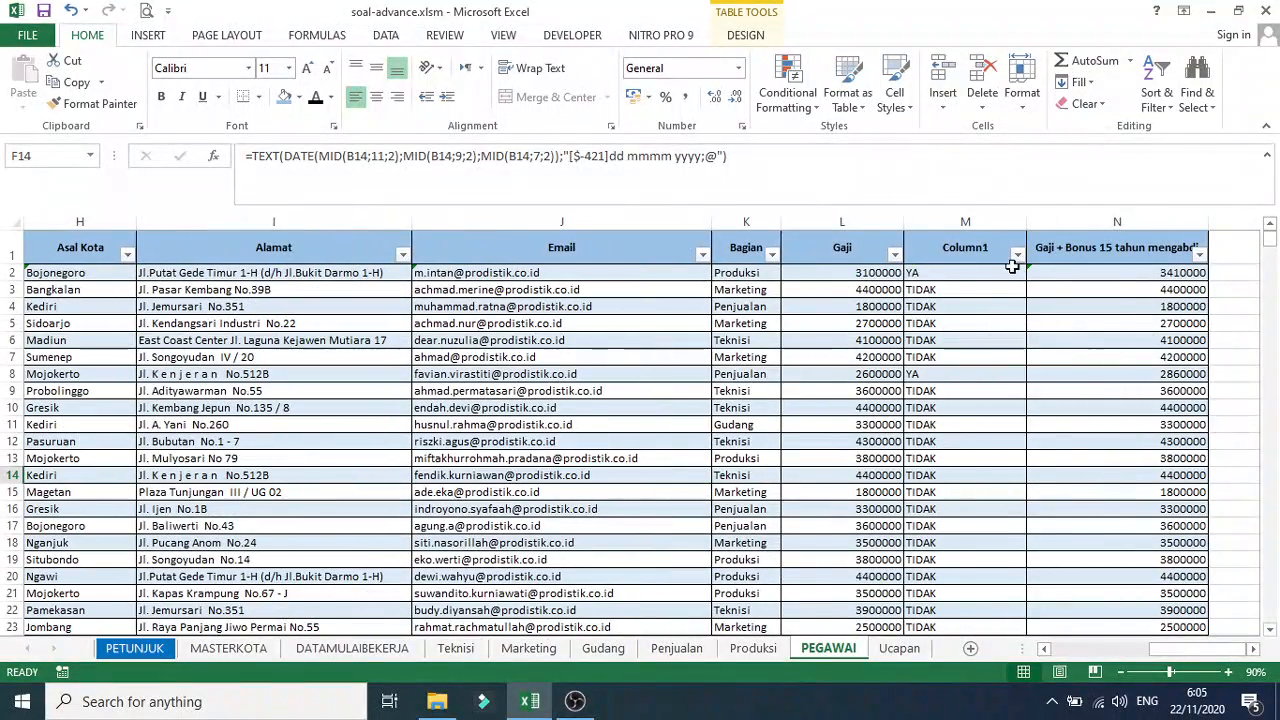
left_click(1017, 254)
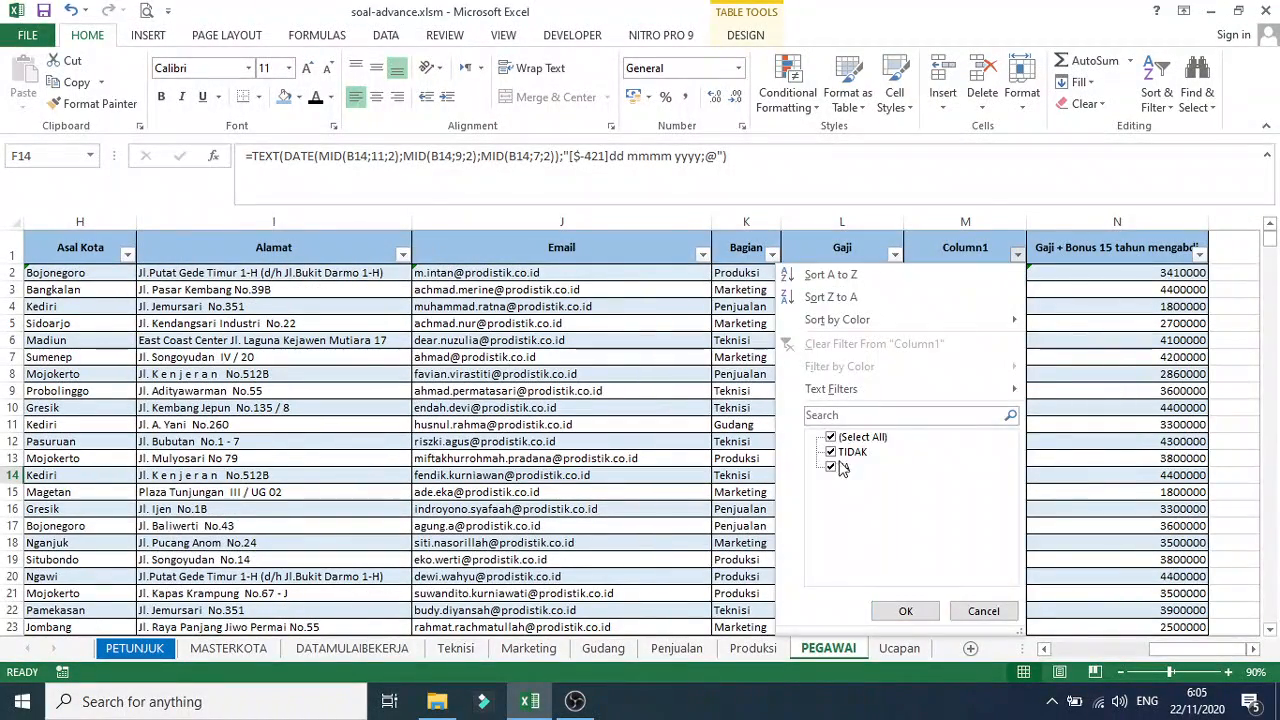
left_click(903, 610)
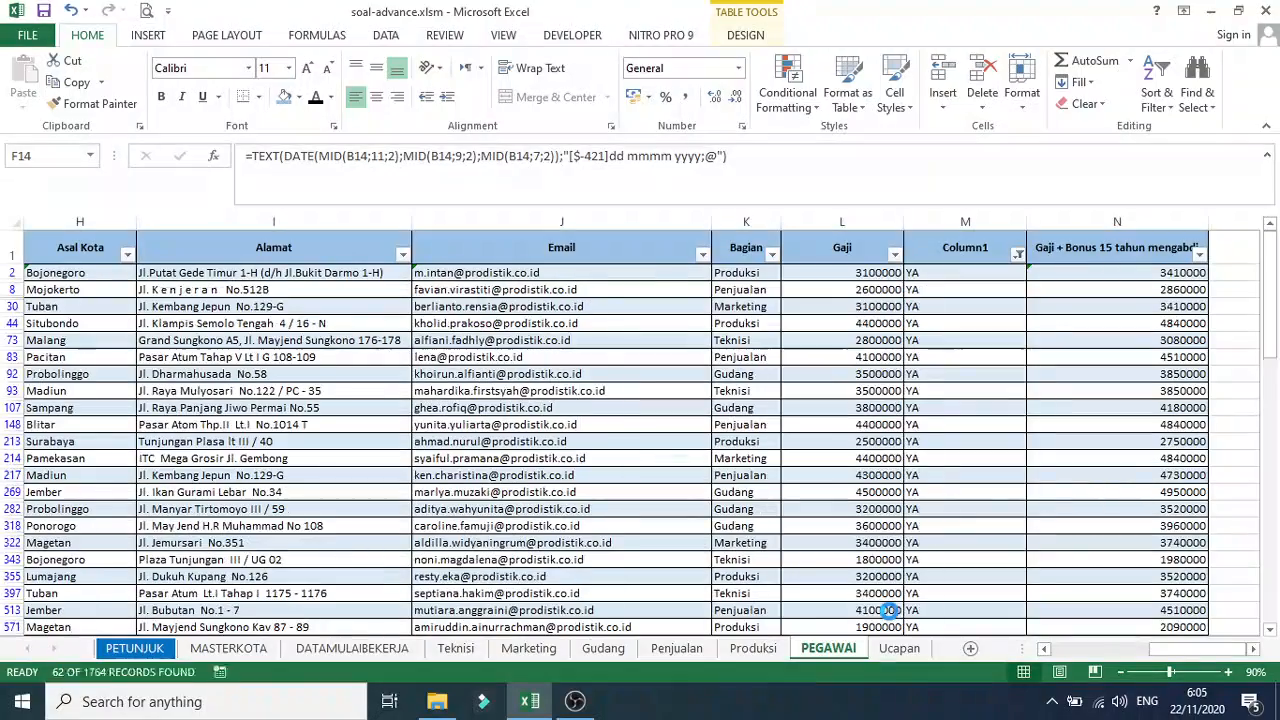
Copy the filtered YA rows of the PEGAWAI table and paste them as values into the Ucapan sheet from A1
left_click(755, 540)
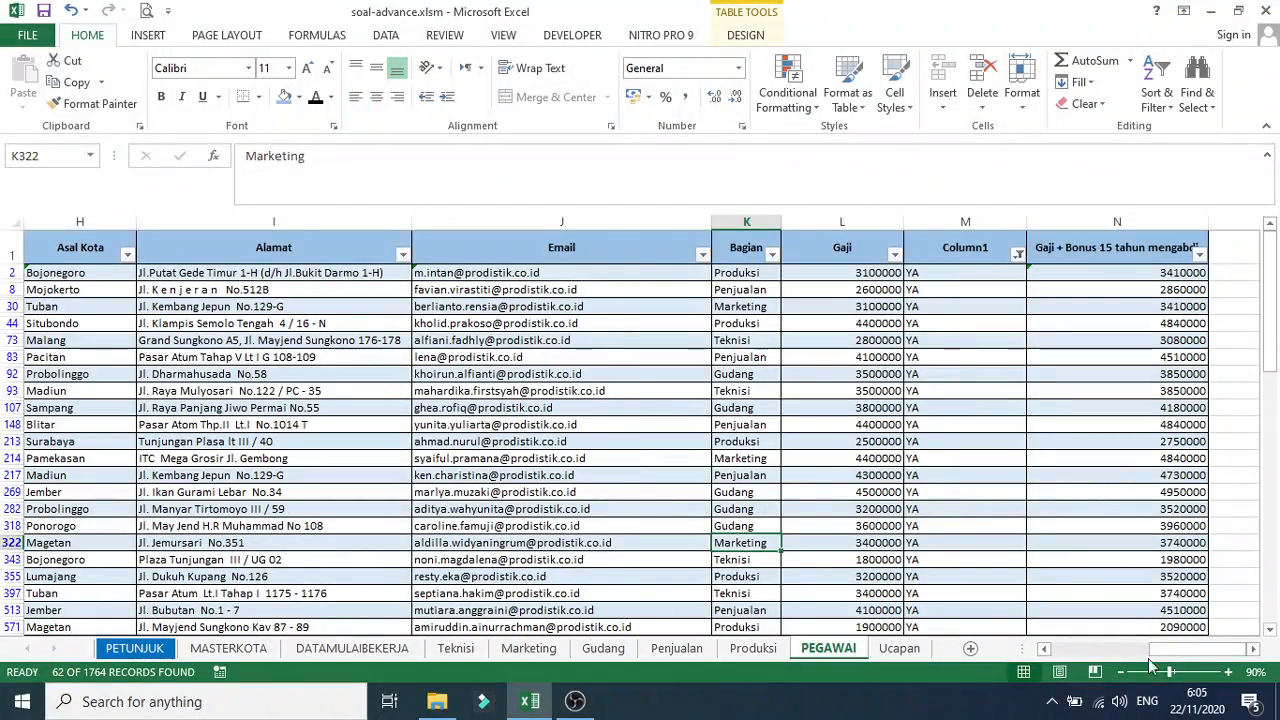
left_click_drag(1190, 648, 950, 652)
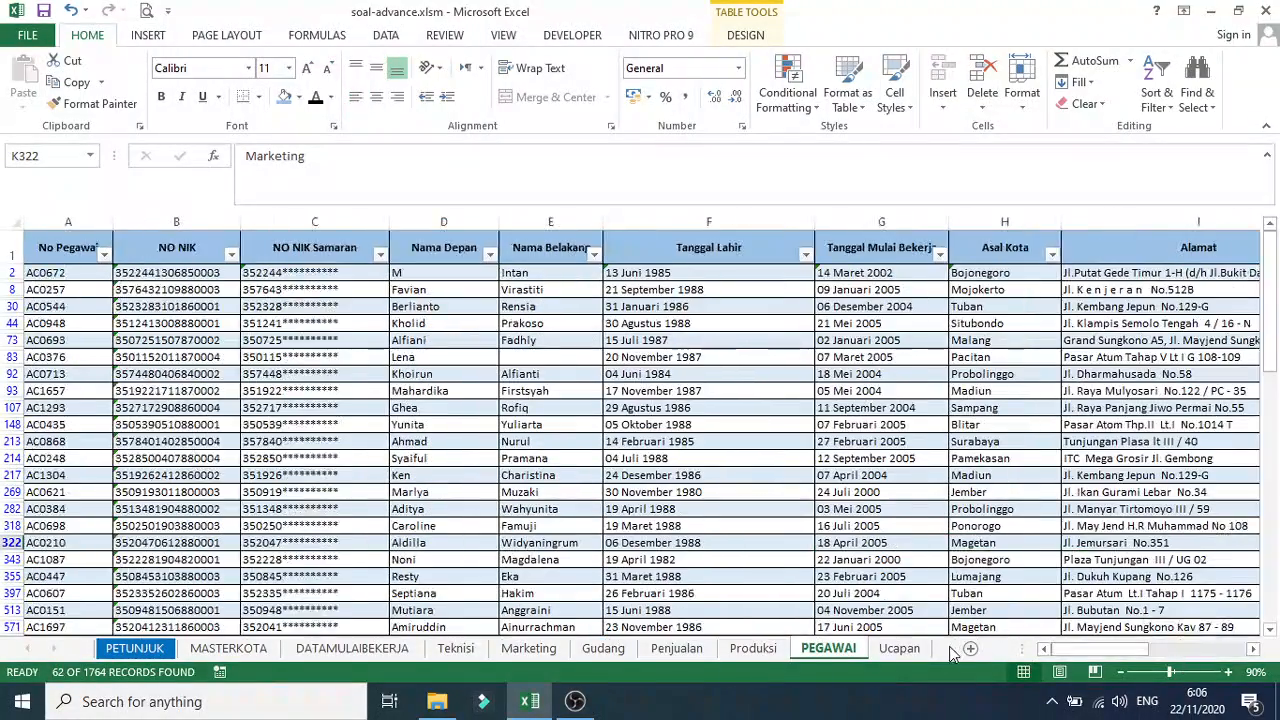
key("ctrl+a")
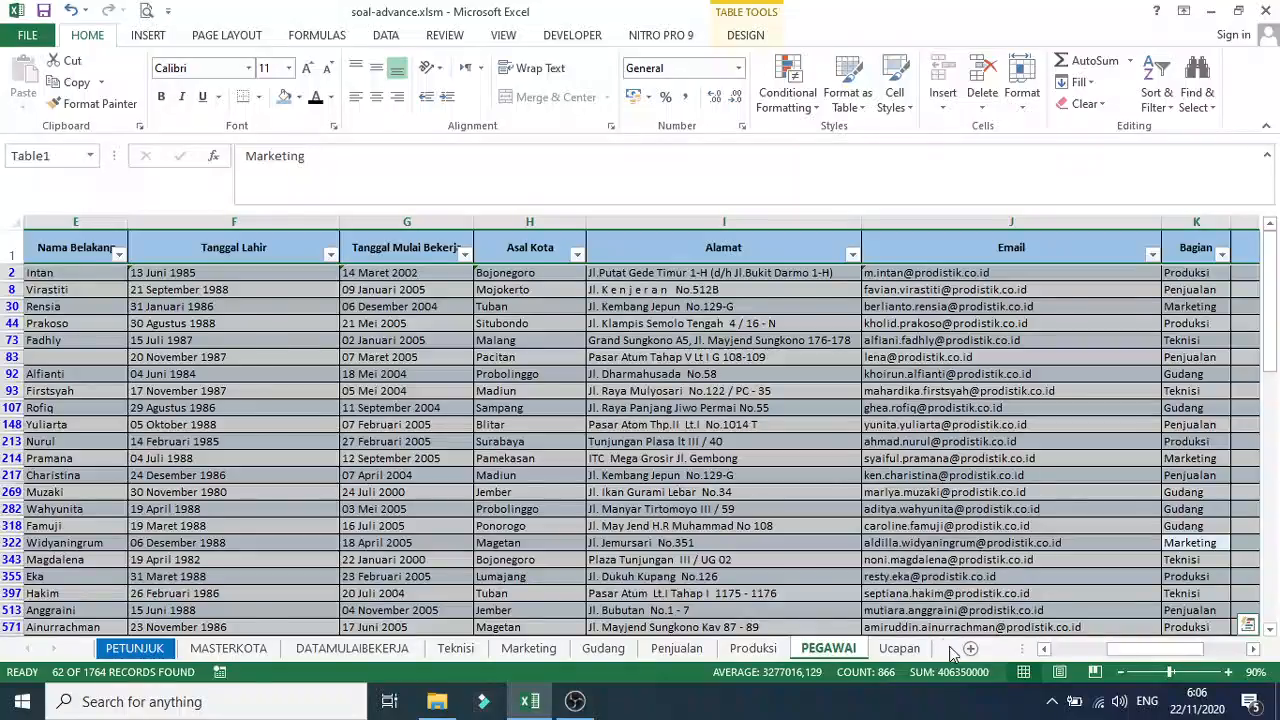
key("ctrl+c")
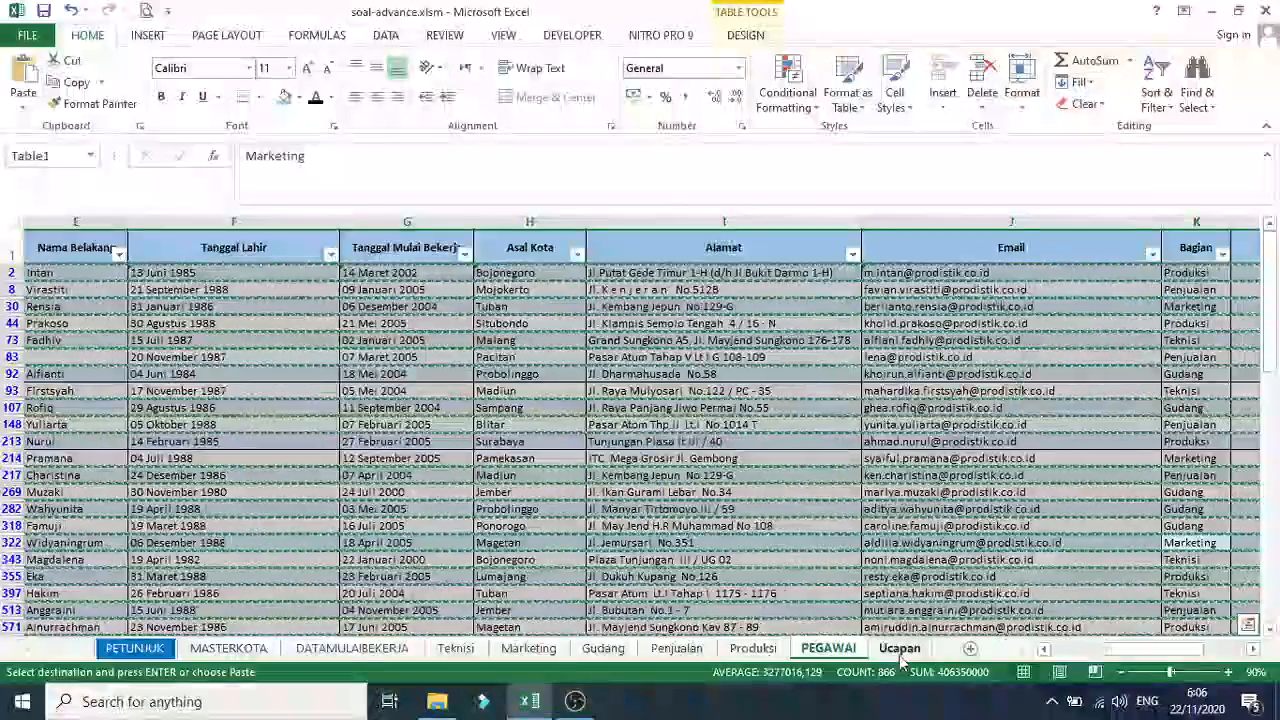
left_click(899, 648)
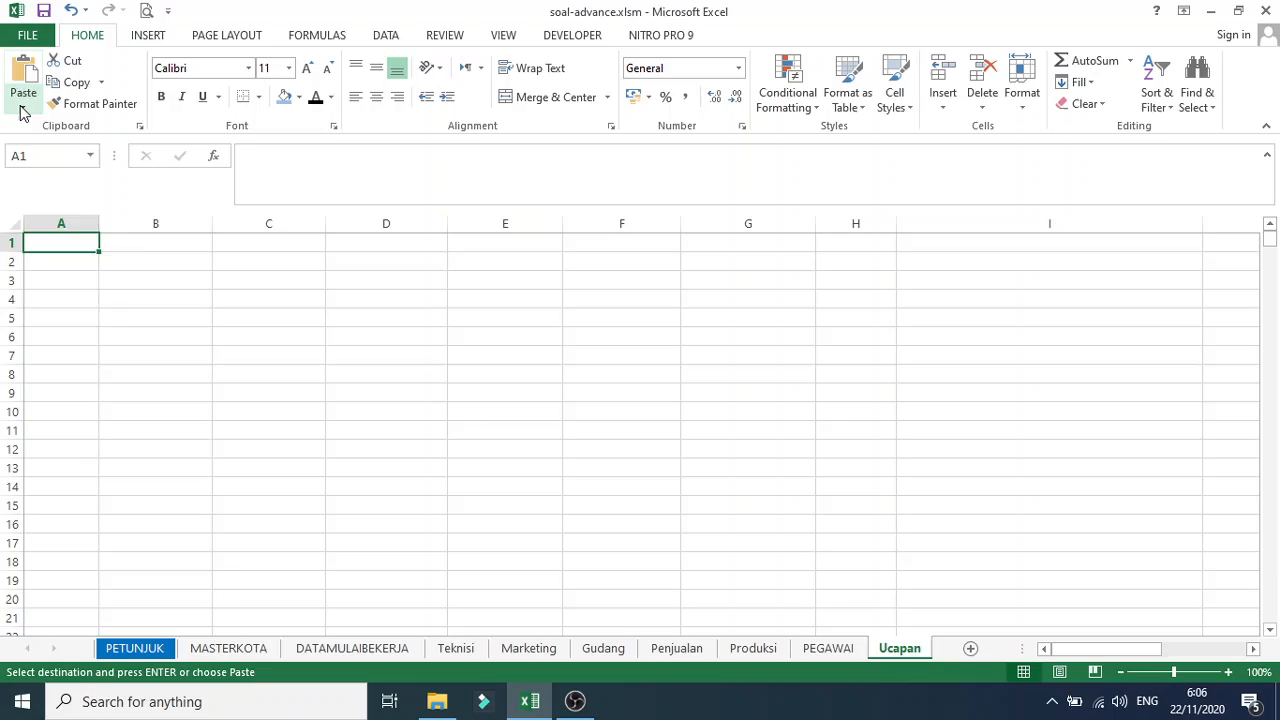
left_click(23, 105)
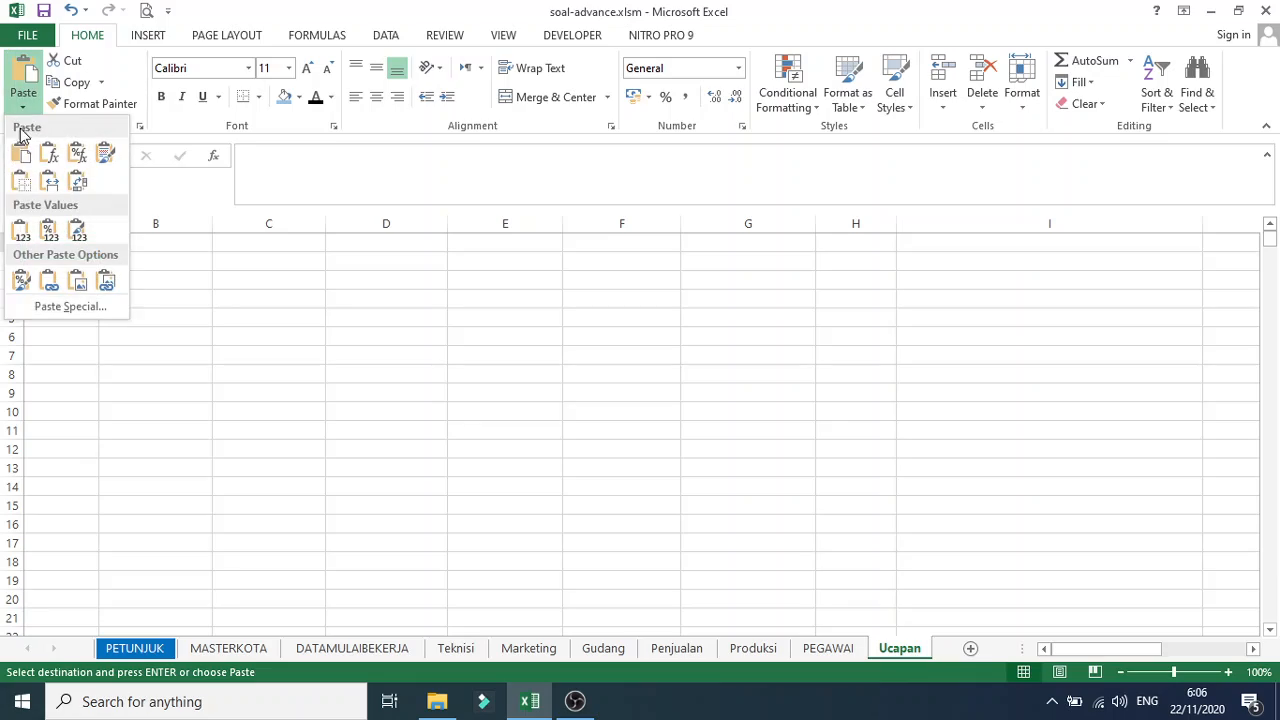
left_click(18, 228)
left_click(122, 393)
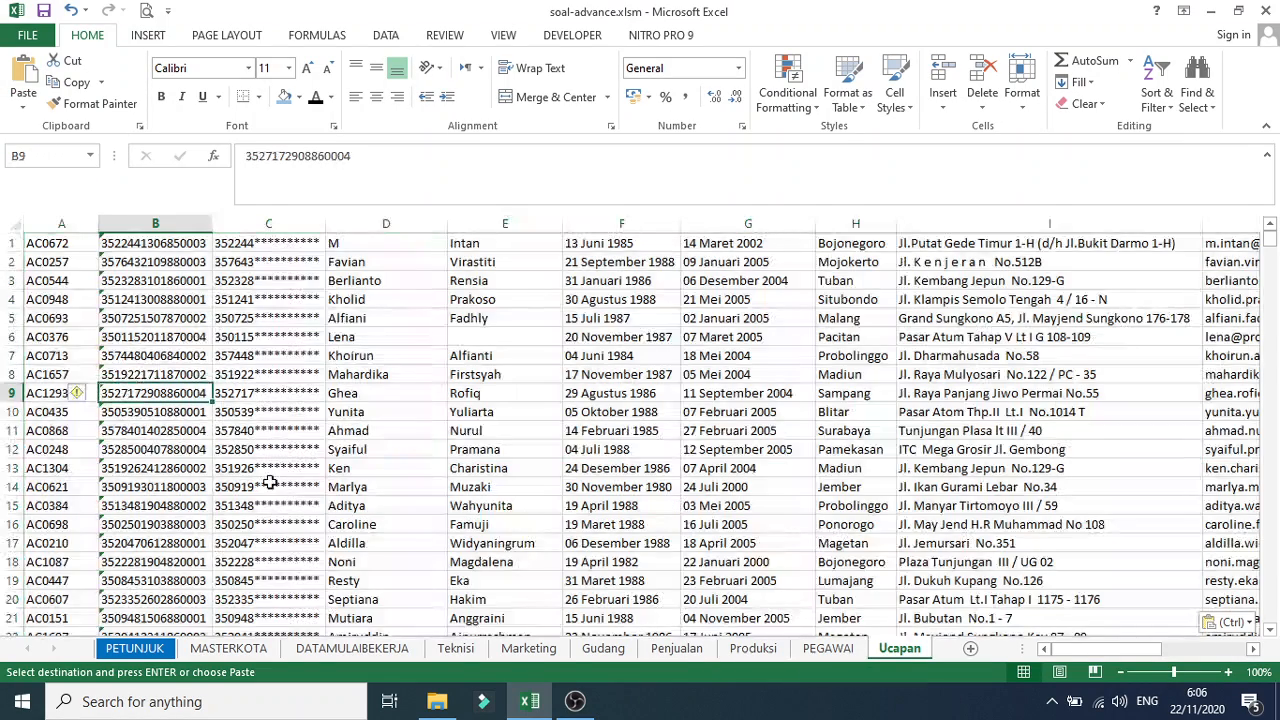
Insert an empty row above the first employee record on the Ucapan sheet
left_click(12, 243)
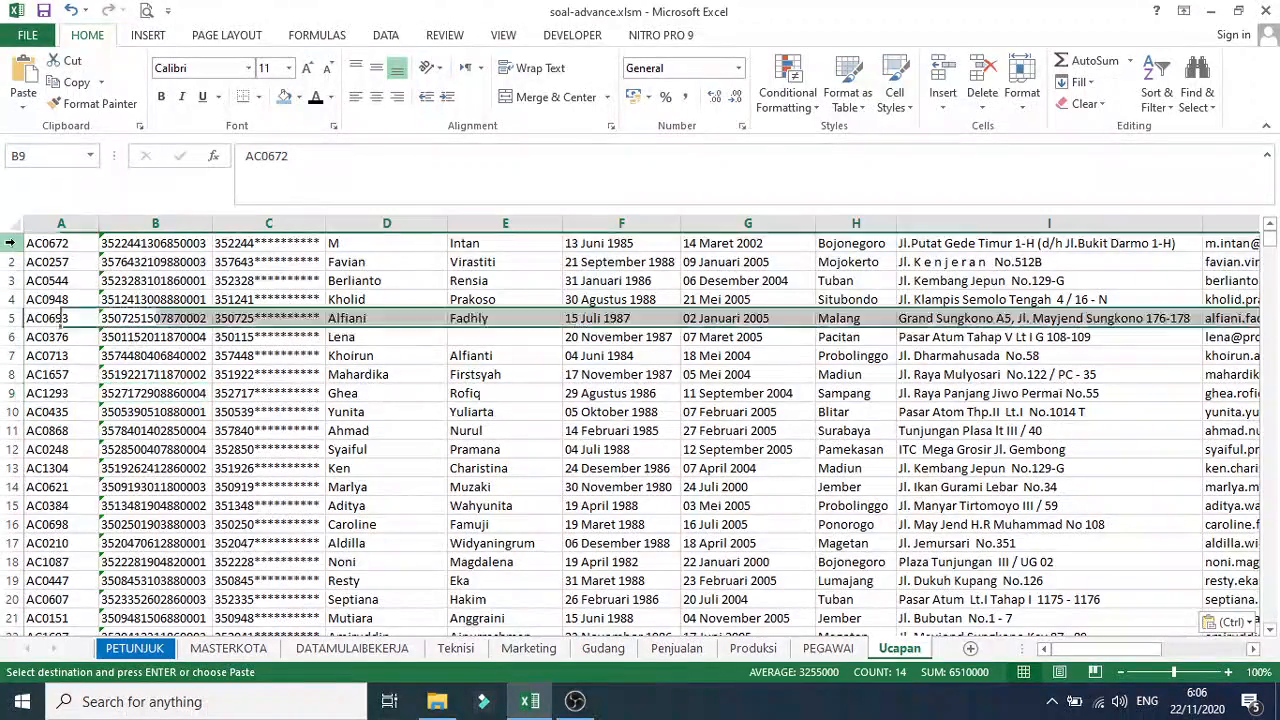
right_click(14, 245)
left_click(60, 374)
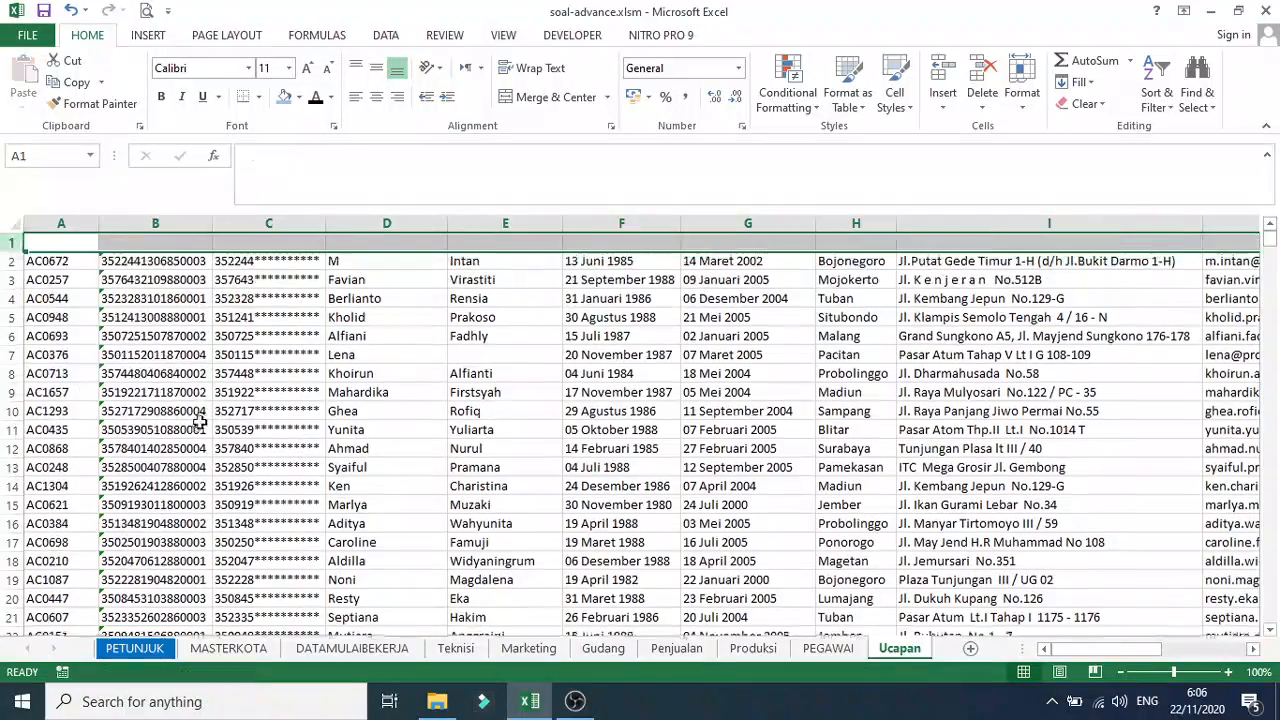
left_click(155, 430)
Copy the PEGAWAI header row from No Pegawai through Gaji + Bonus 15 tahun mengabdi and paste it as values into row 1 of Ucapan
left_click(835, 650)
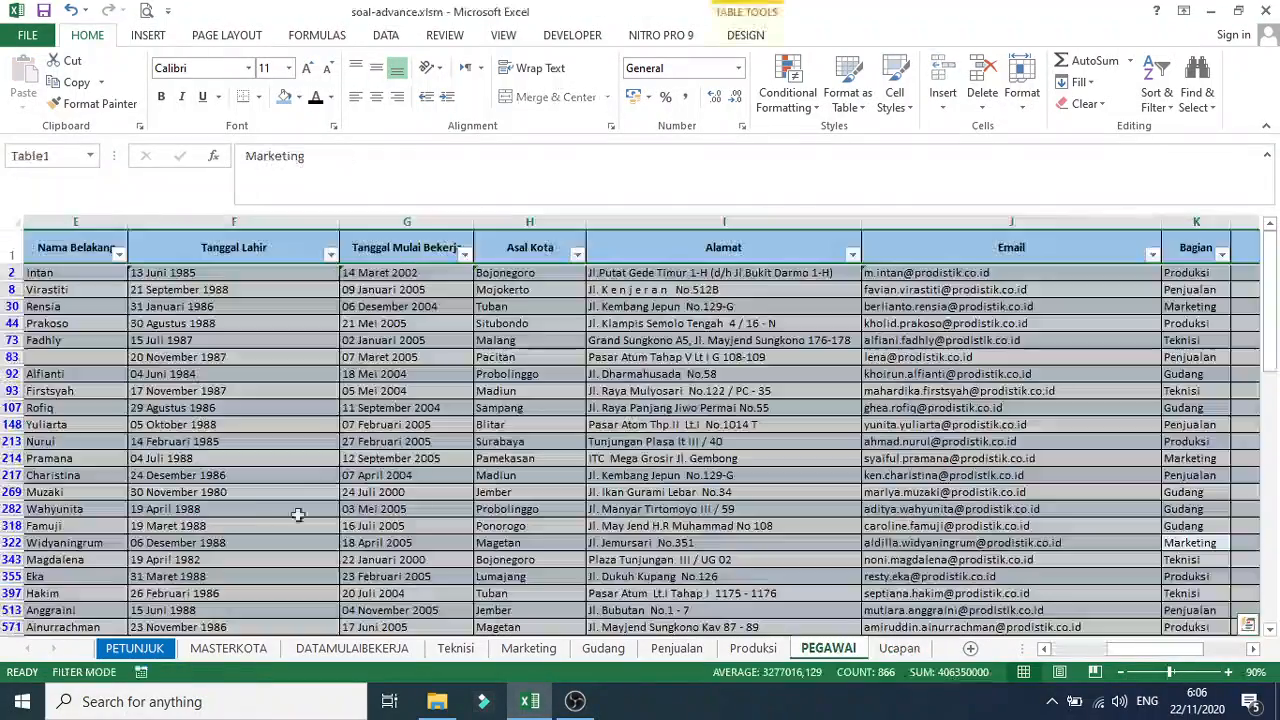
left_click_drag(1180, 652, 1125, 652)
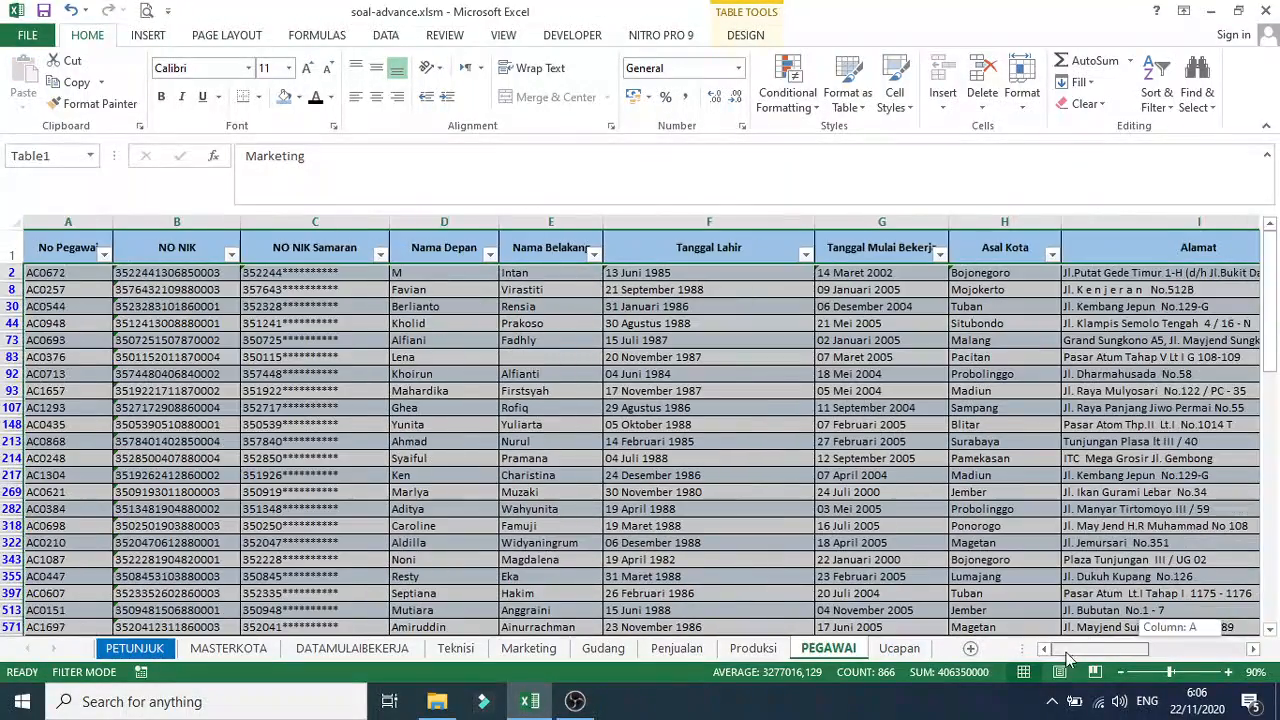
left_click_drag(60, 242, 1068, 248)
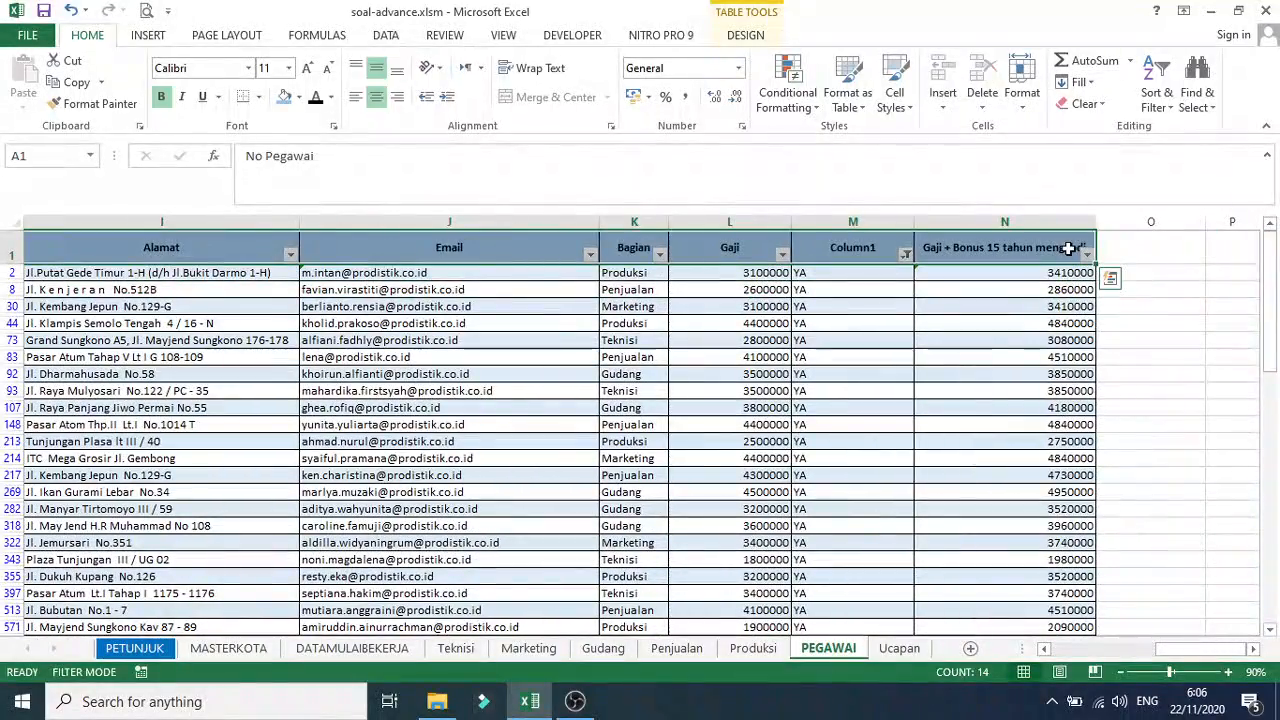
key("ctrl+c")
left_click(885, 650)
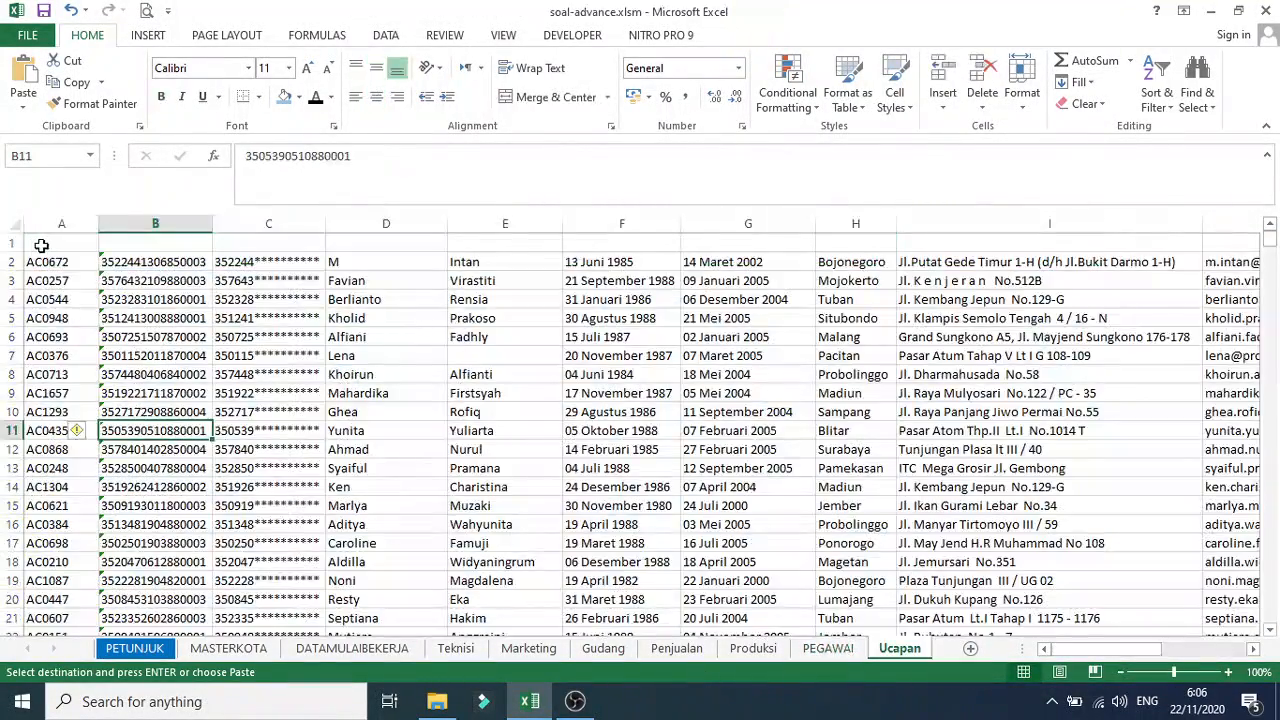
left_click(41, 245)
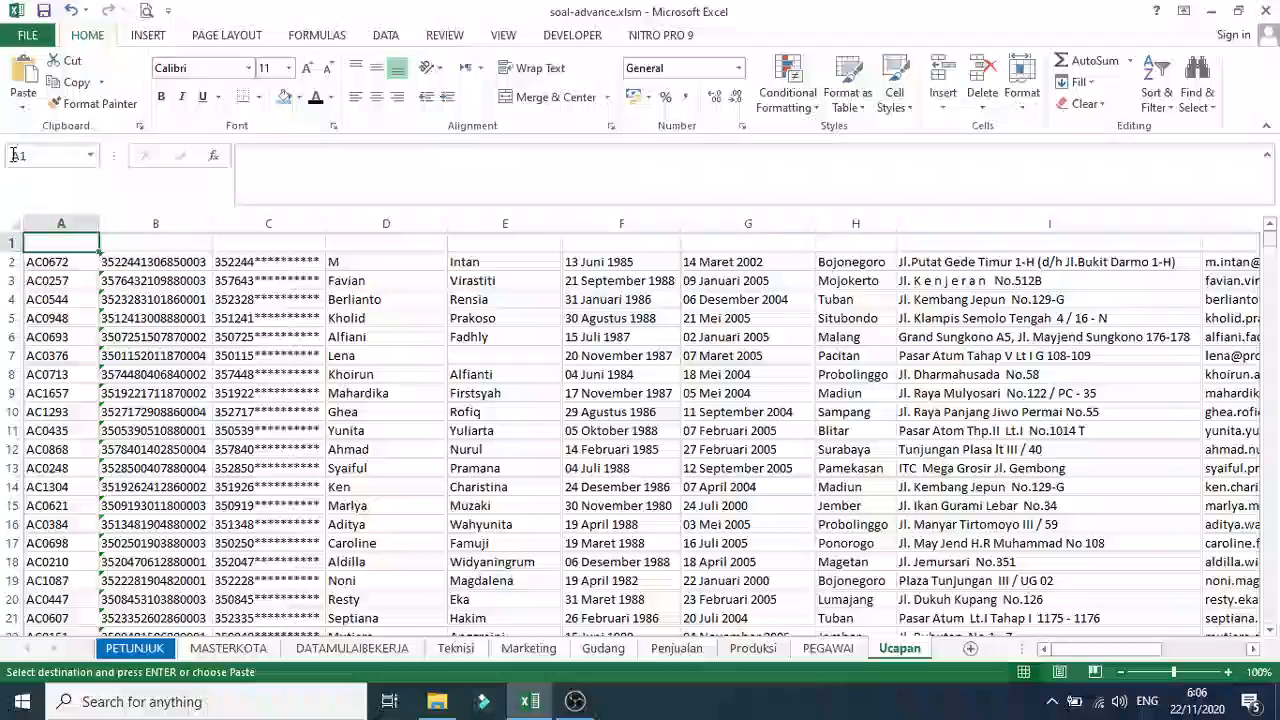
left_click(23, 100)
left_click(20, 230)
left_click(290, 470)
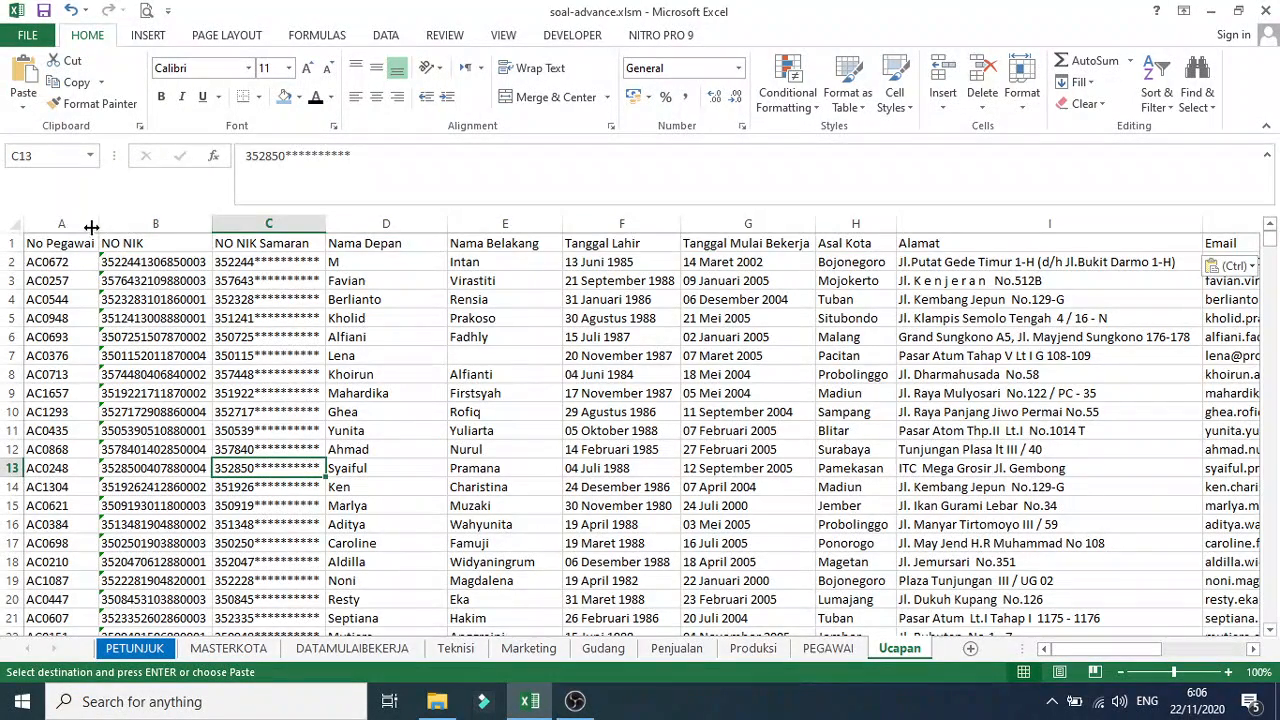
Delete the No Pegawai, NO NIK and NO NIK Samaran columns from the Ucapan sheet
left_click_drag(86, 223, 263, 218)
right_click(263, 220)
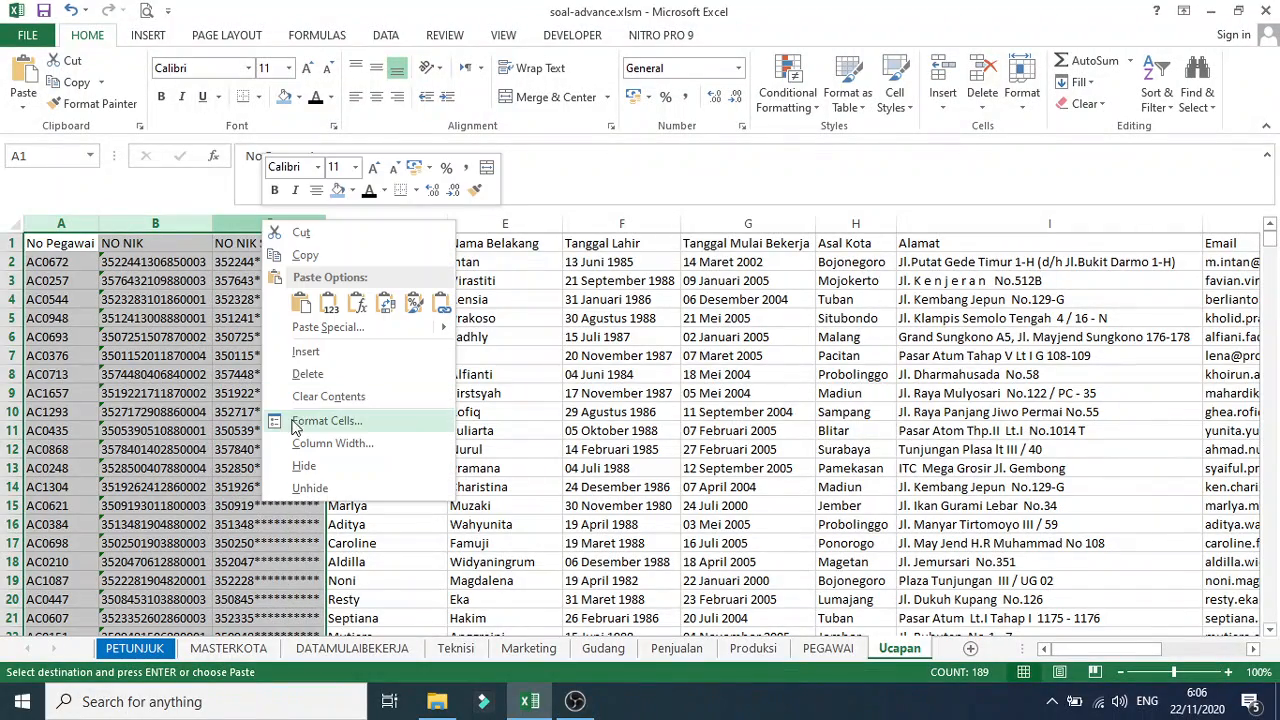
left_click(305, 373)
left_click(318, 467)
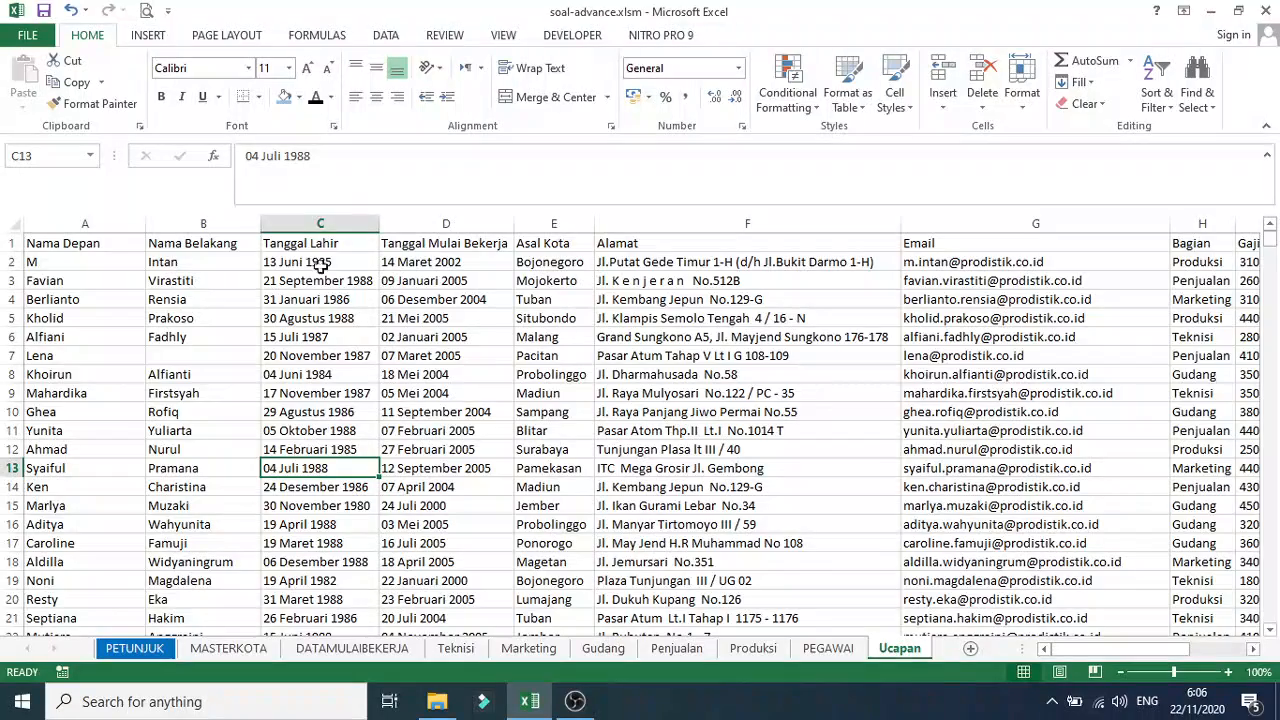
Delete the Tanggal Lahir, Tanggal Mulai Bekerja and Asal Kota columns from the Ucapan sheet
left_click_drag(311, 212, 547, 222)
right_click(547, 222)
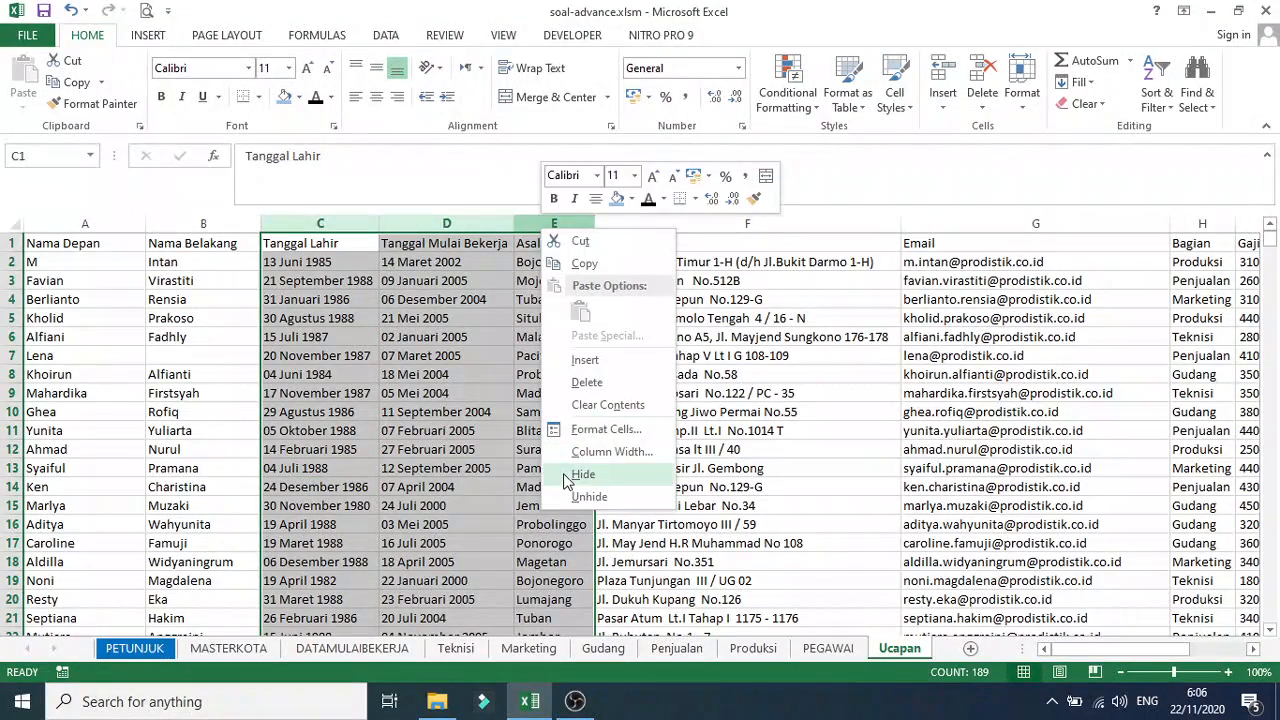
left_click(587, 382)
left_click(427, 445)
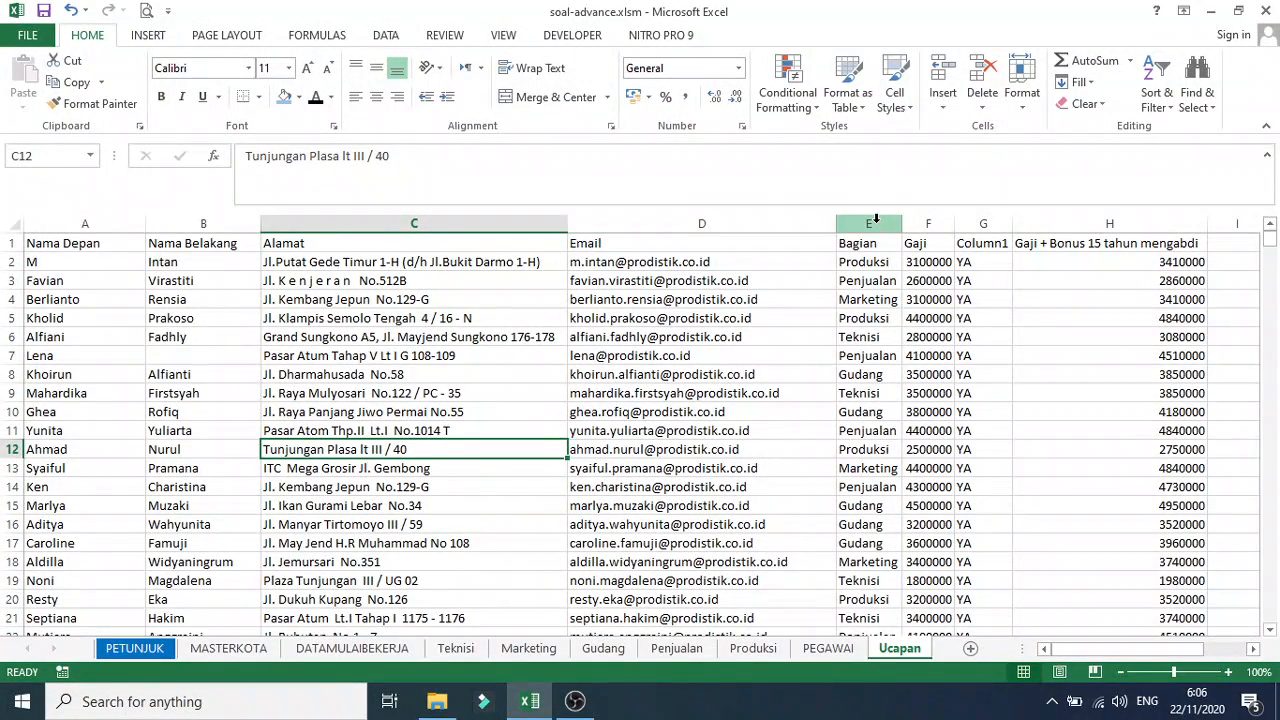
Check the letter format on the PETUNJUK sheet and delete the Bagian, Gaji and Column1 columns from the Ucapan sheet
left_click(163, 654)
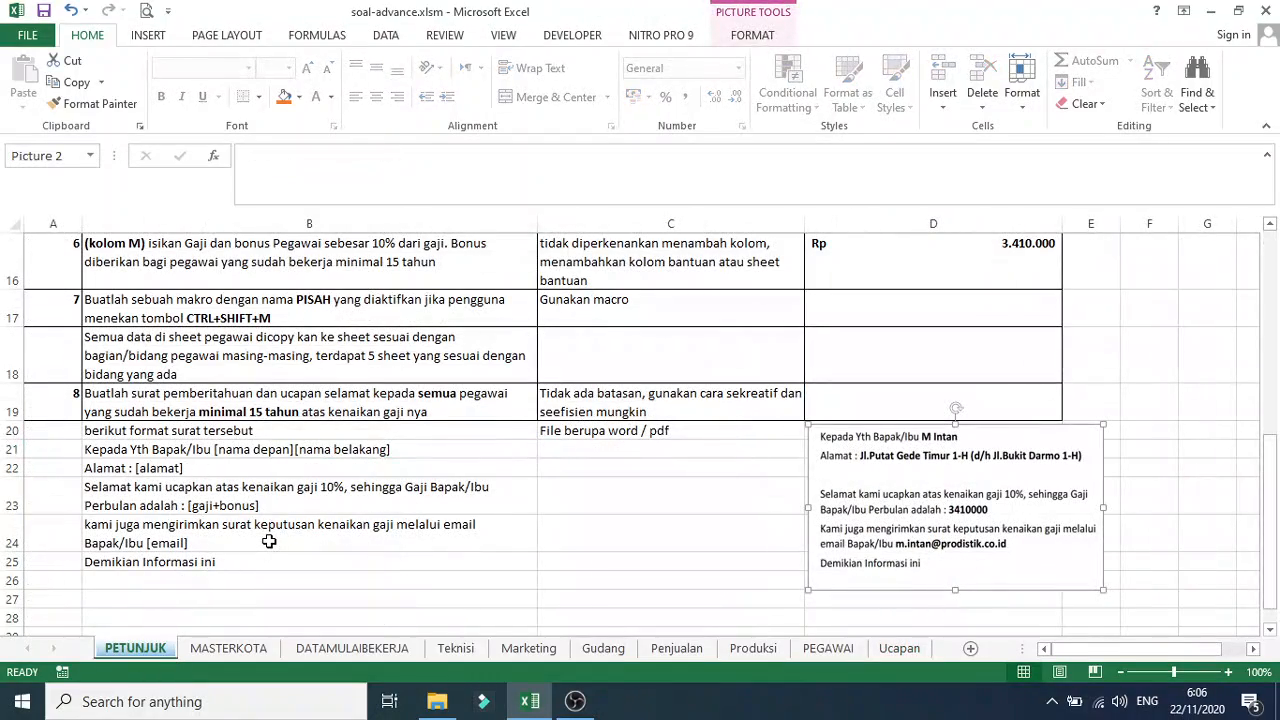
left_click(900, 649)
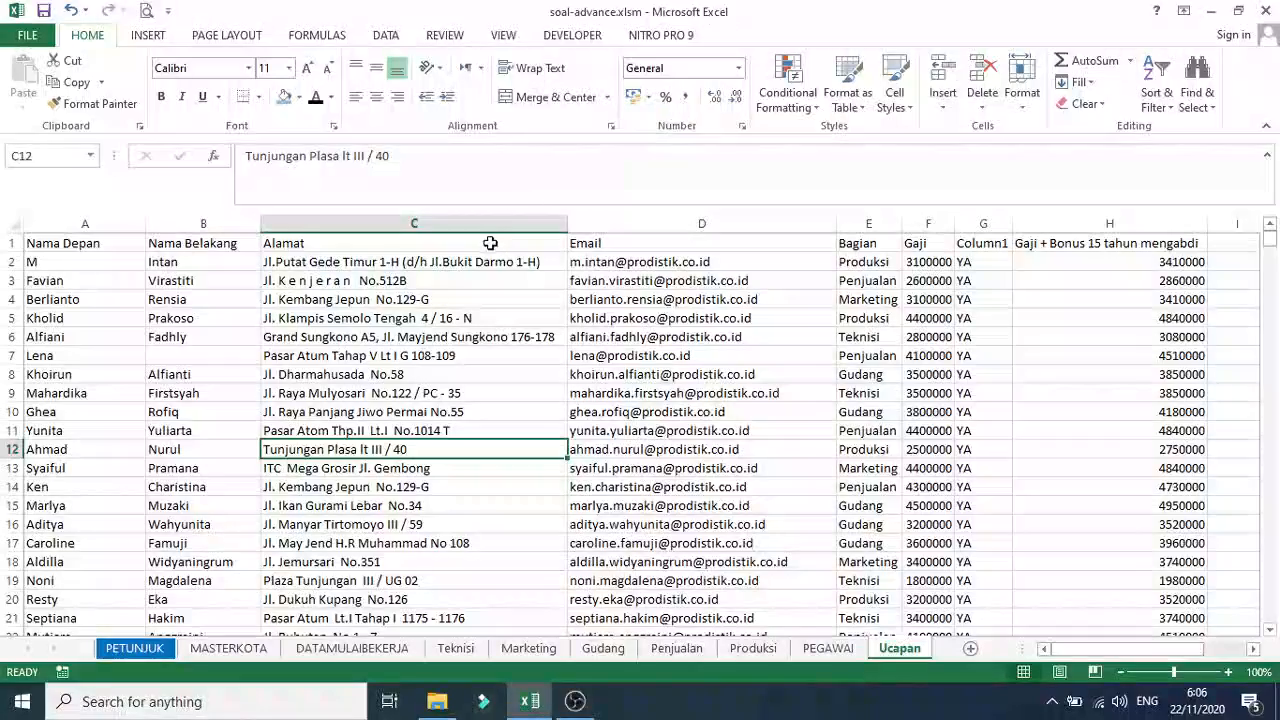
left_click_drag(857, 224, 917, 228)
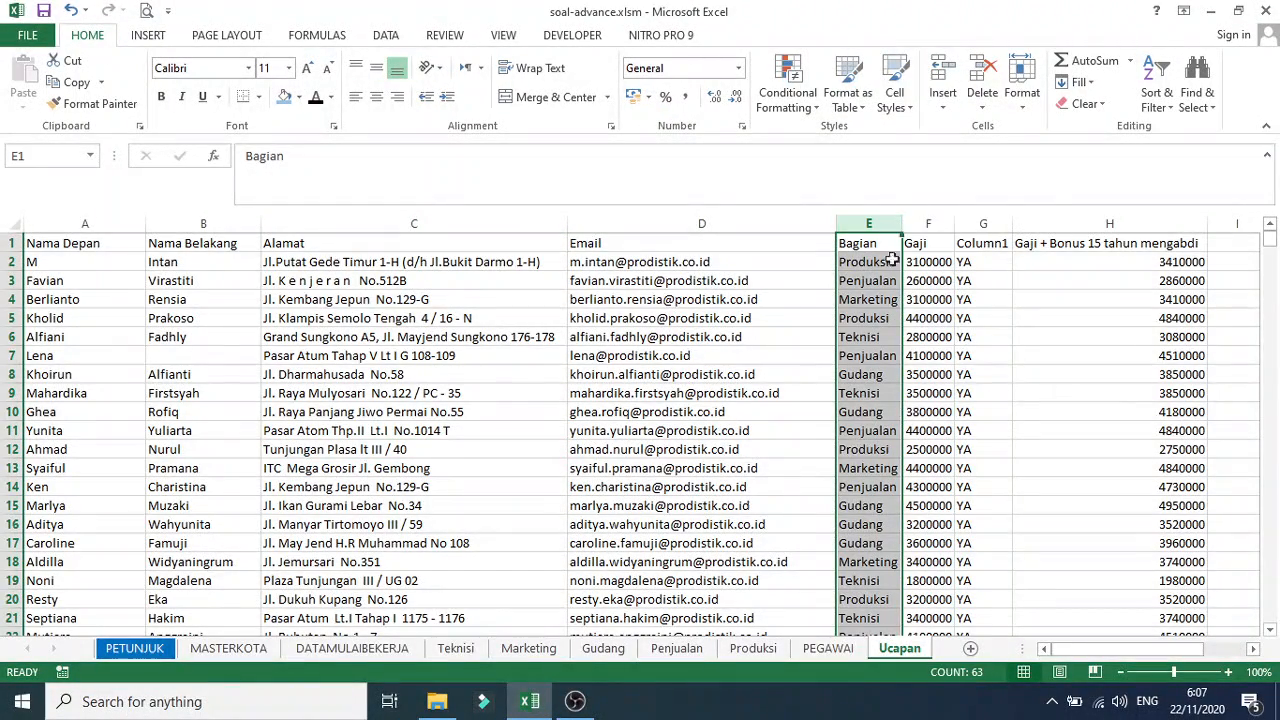
left_click(165, 651)
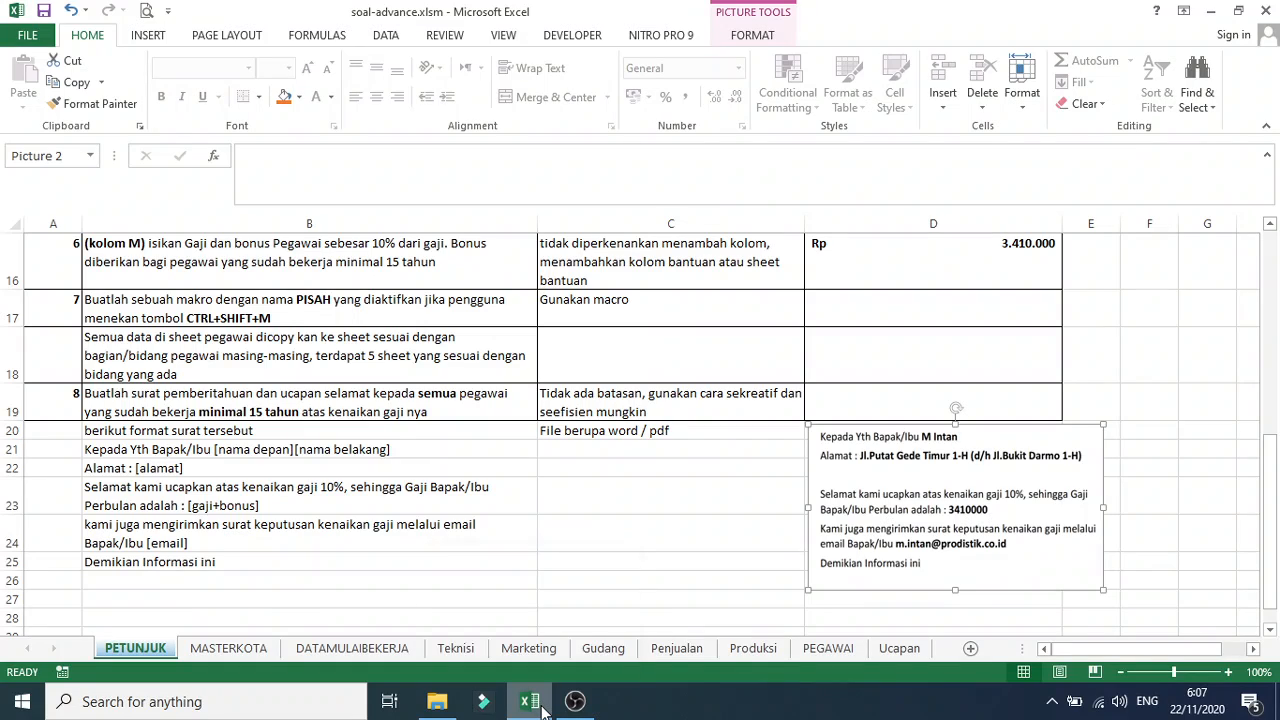
left_click(886, 650)
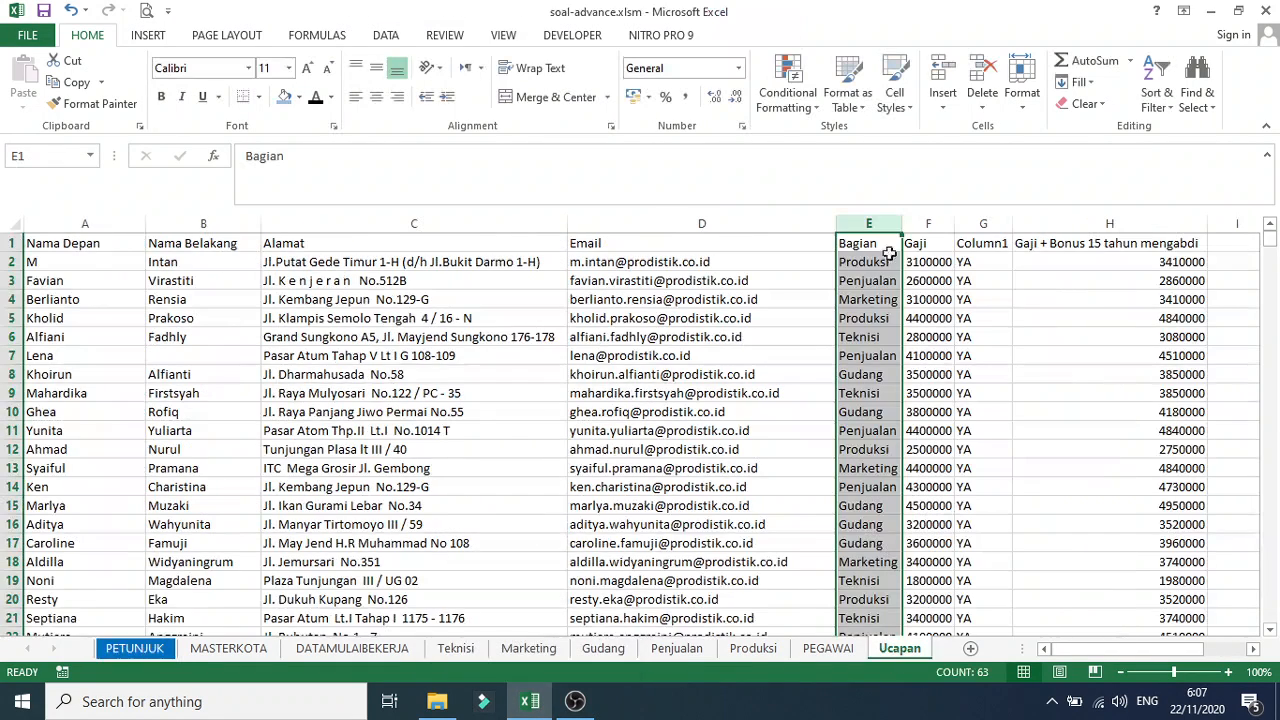
left_click_drag(889, 211, 971, 213)
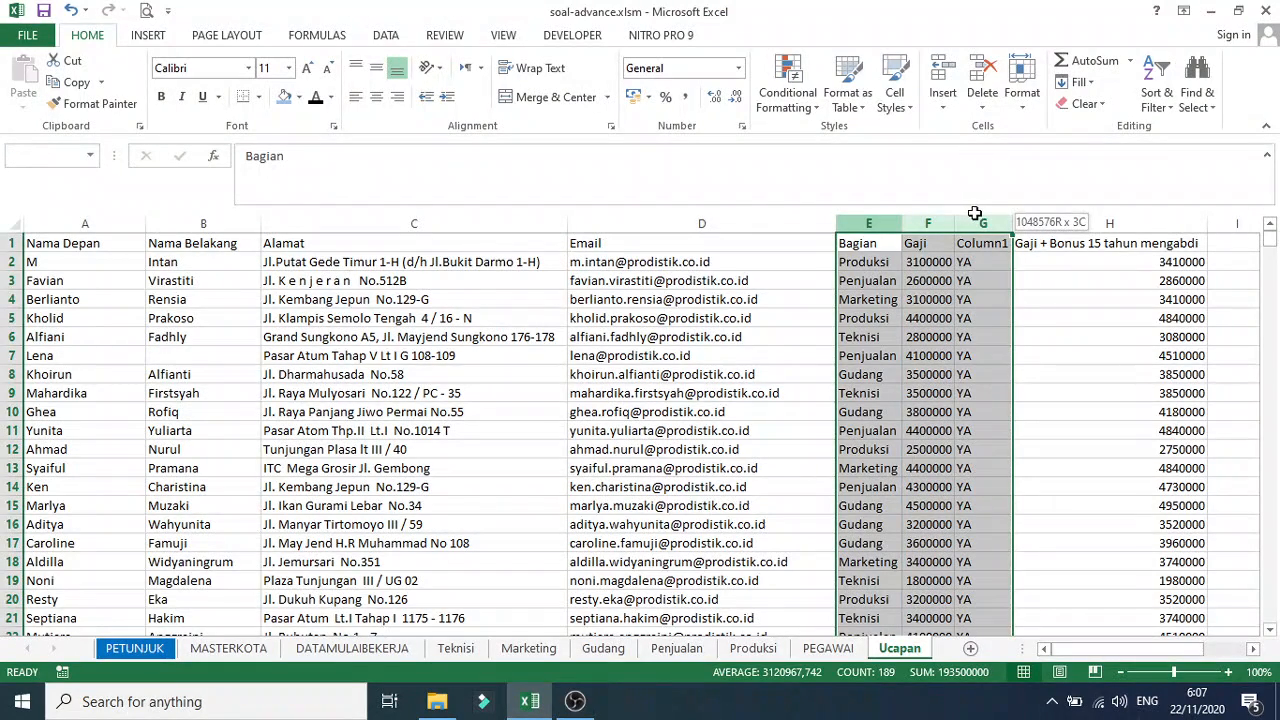
right_click(980, 219)
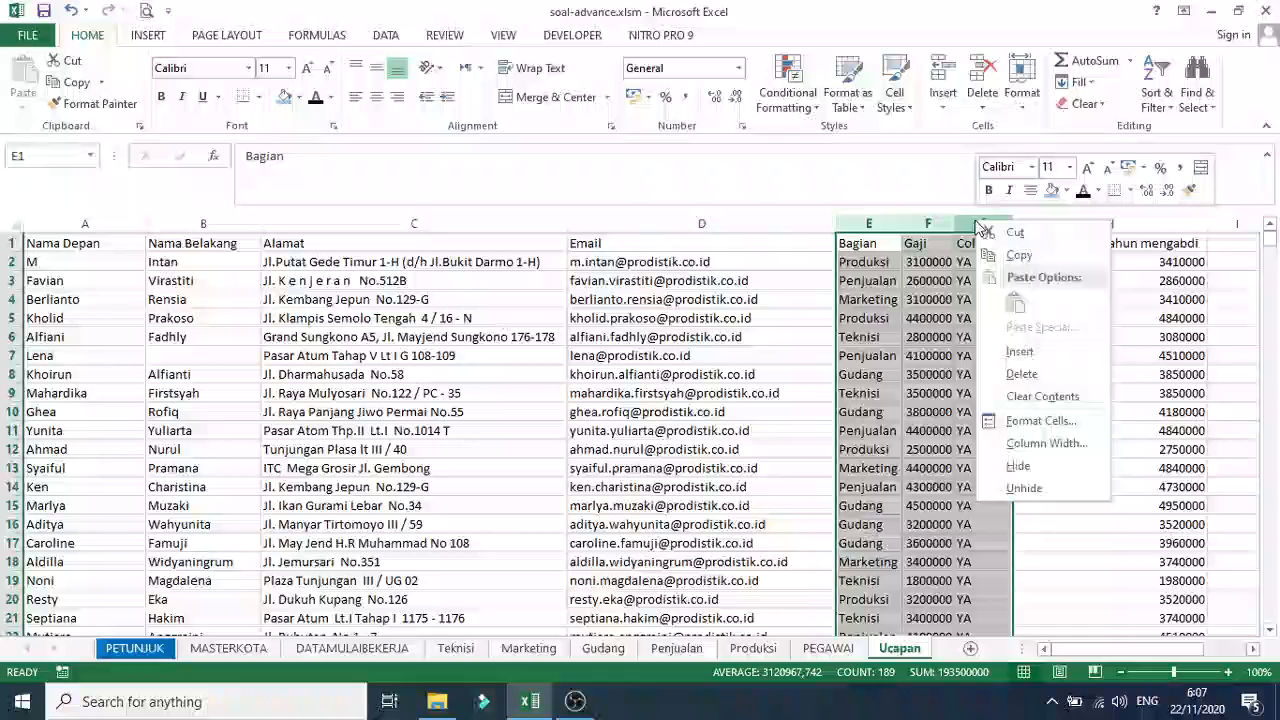
left_click(1000, 373)
left_click(926, 488)
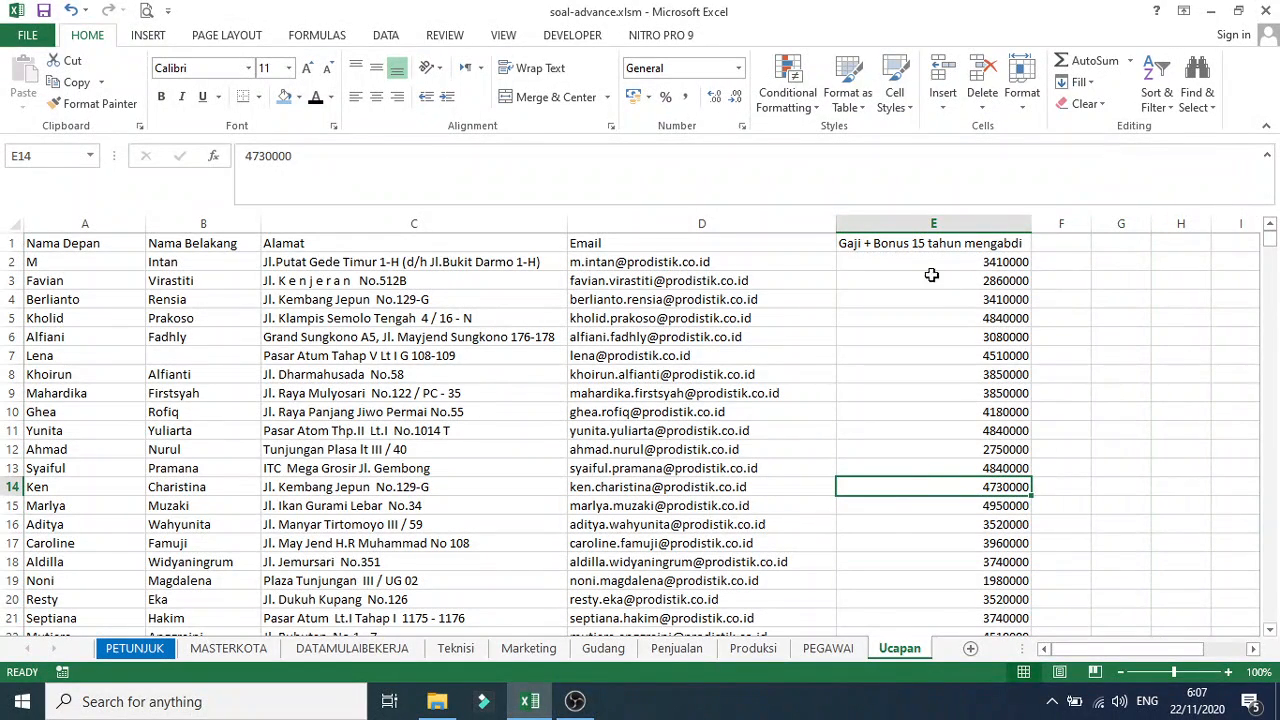
Rename the header in E1 of the Ucapan sheet to Gajibonus and narrow column E
left_click(885, 244)
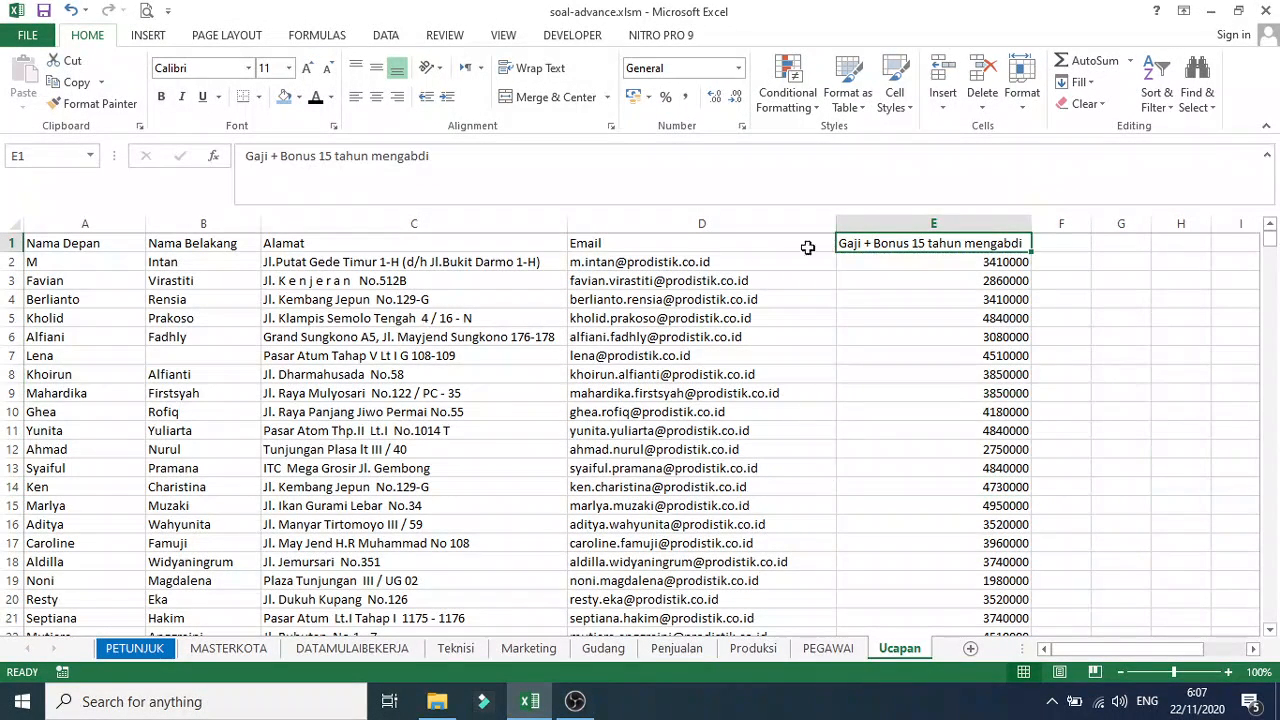
left_click(270, 157)
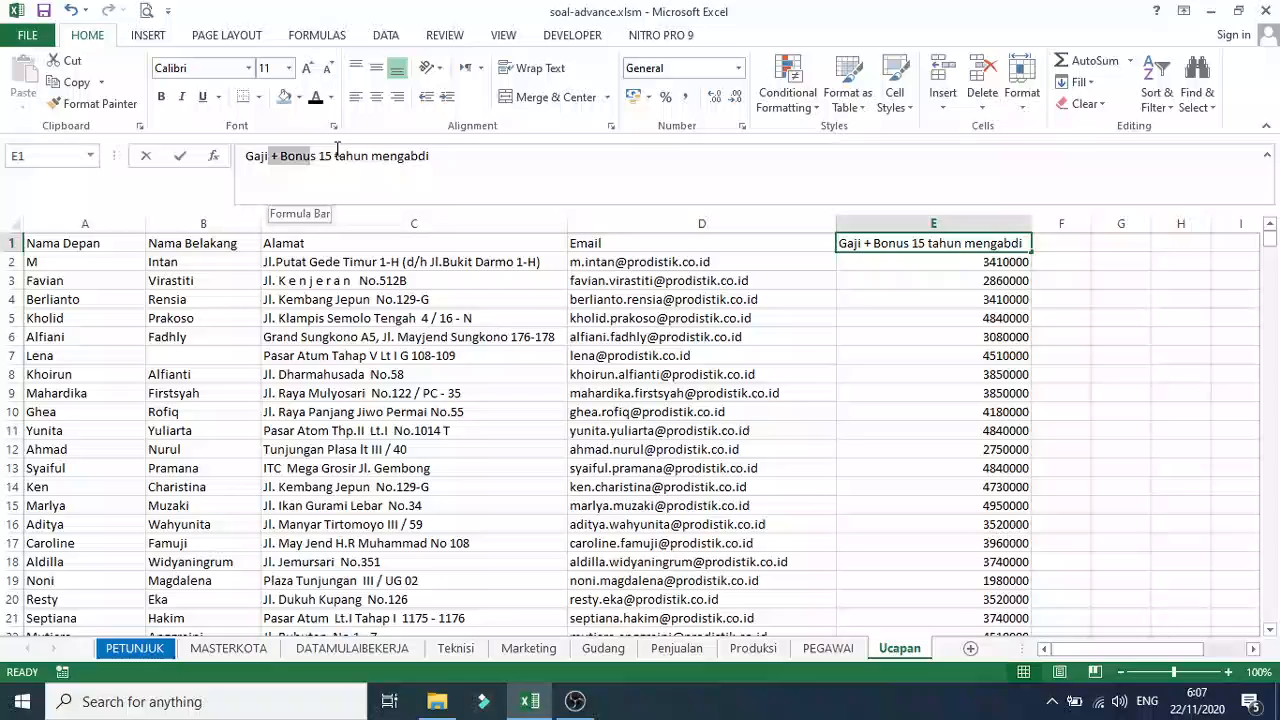
left_click(455, 161, "shift")
key("BackSpace")
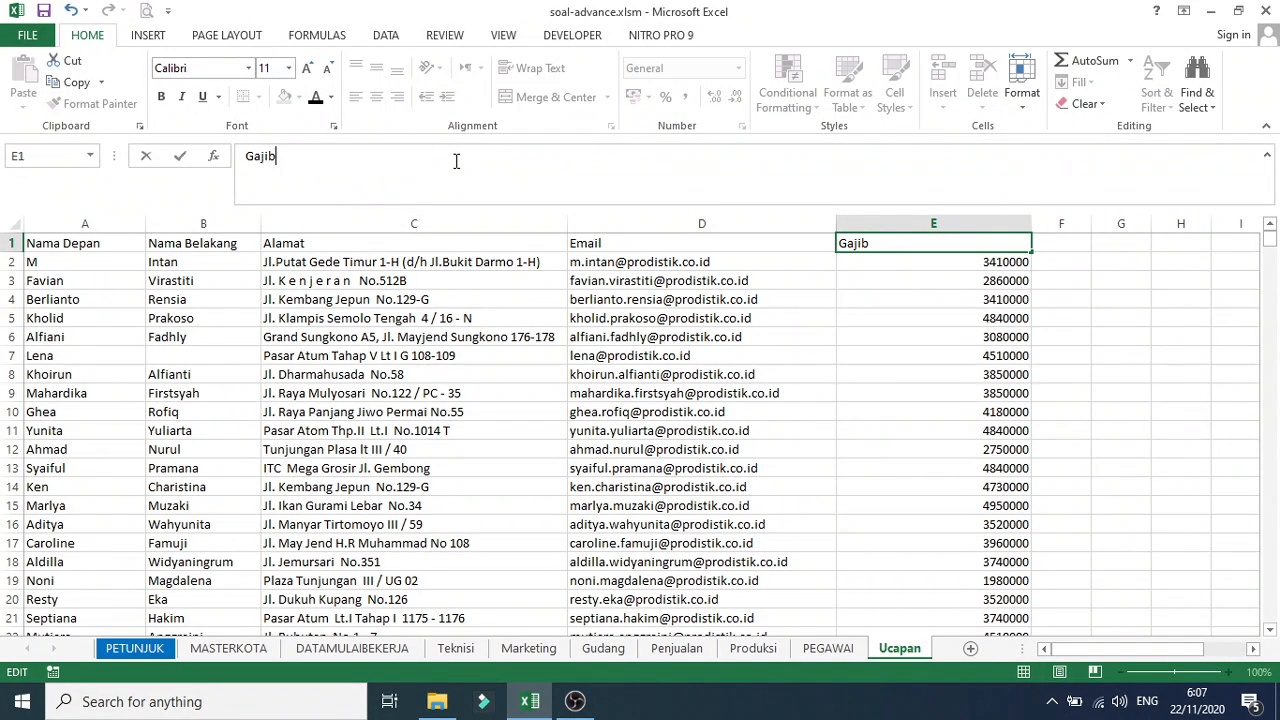
type("bonus")
key("Return")
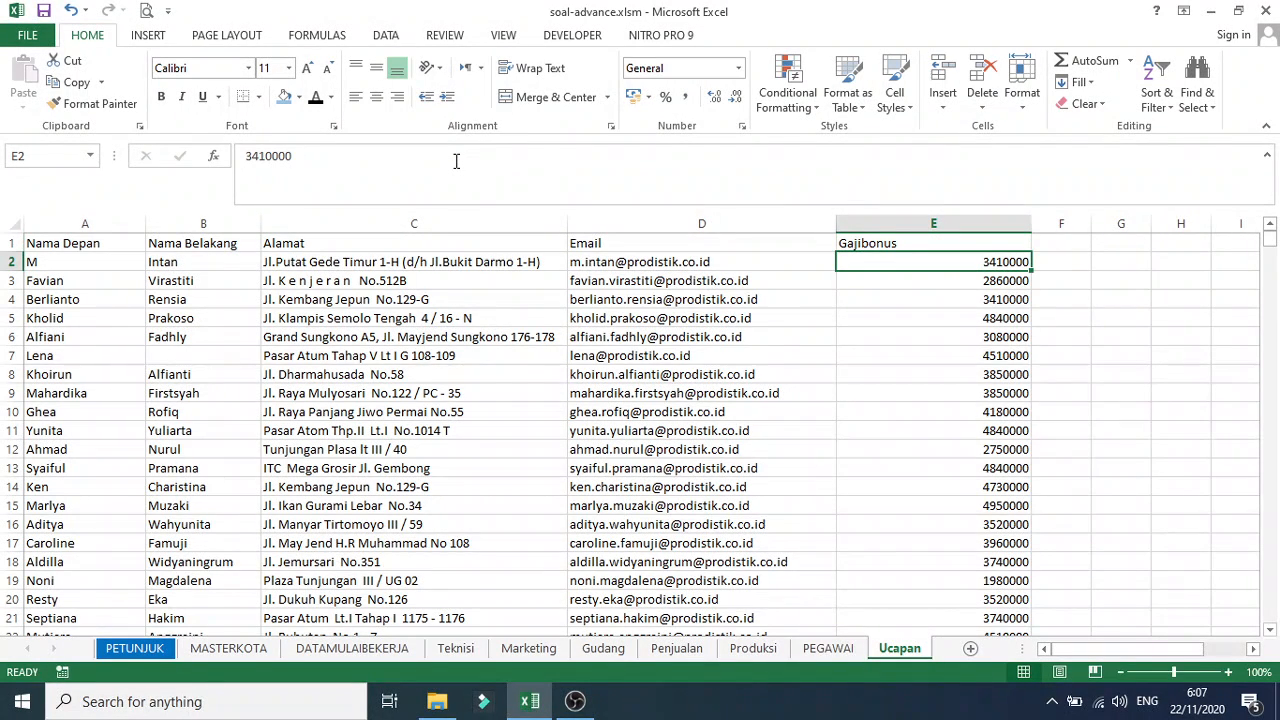
left_click_drag(1041, 215, 928, 218)
left_click(905, 372)
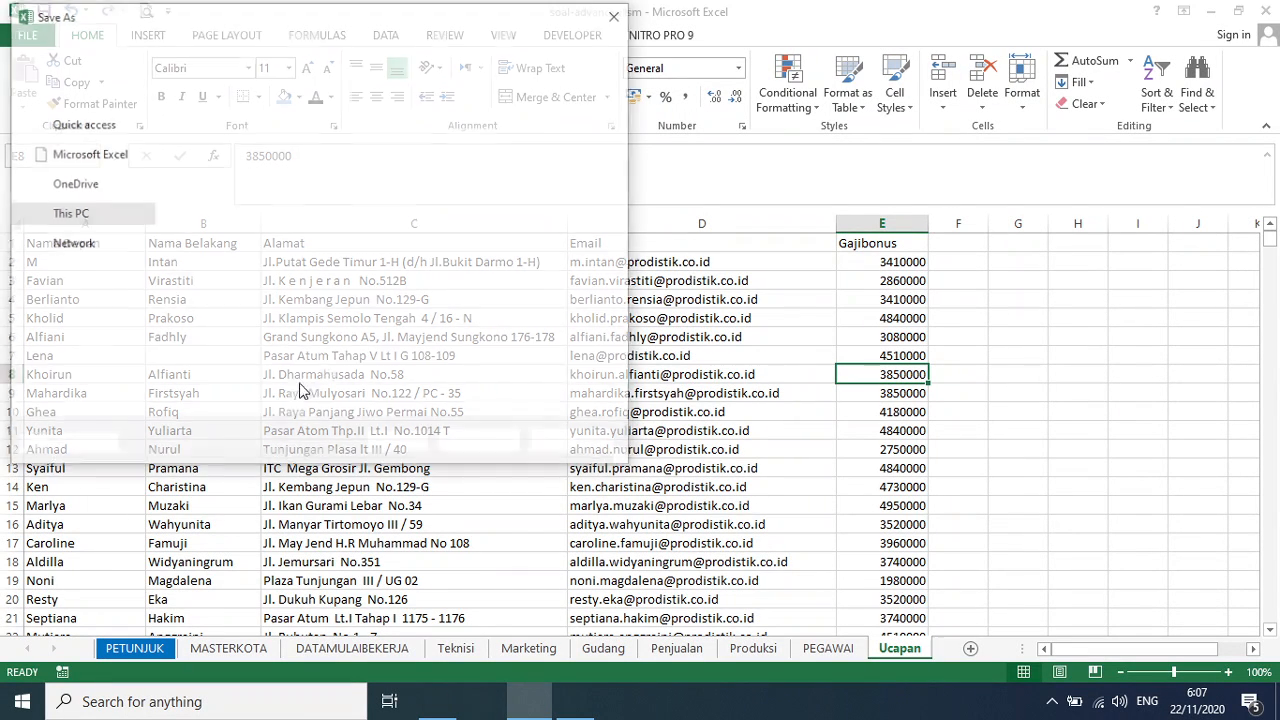
Save the workbook to the Desktop as the macro-enabled file soal-advance-fix.xlsm
left_click_drag(149, 191, 148, 210)
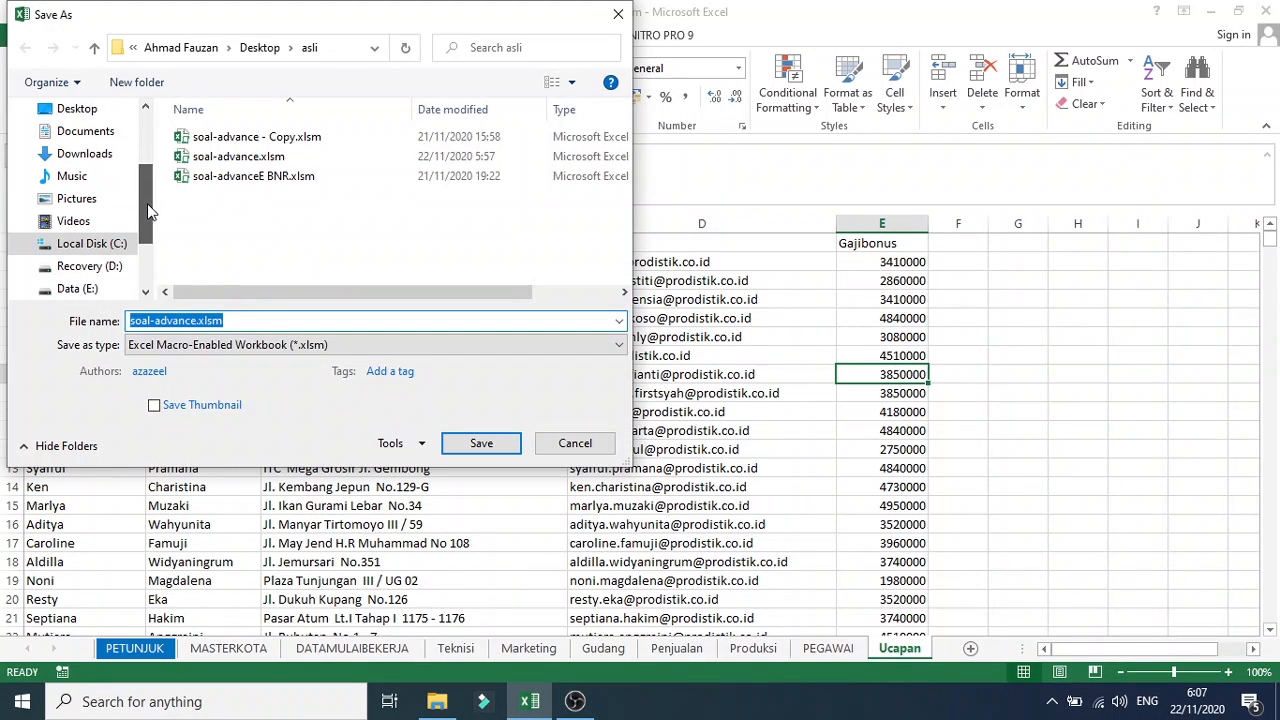
left_click(77, 108)
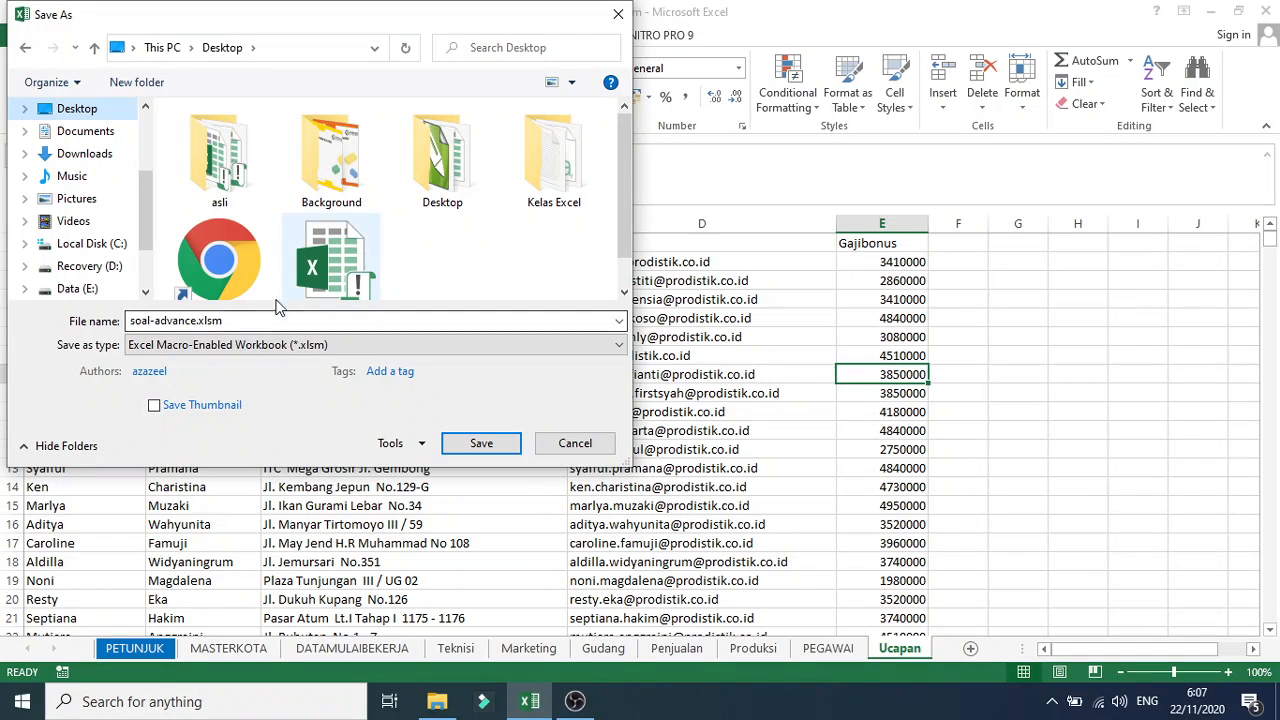
left_click(196, 320)
left_click(196, 320)
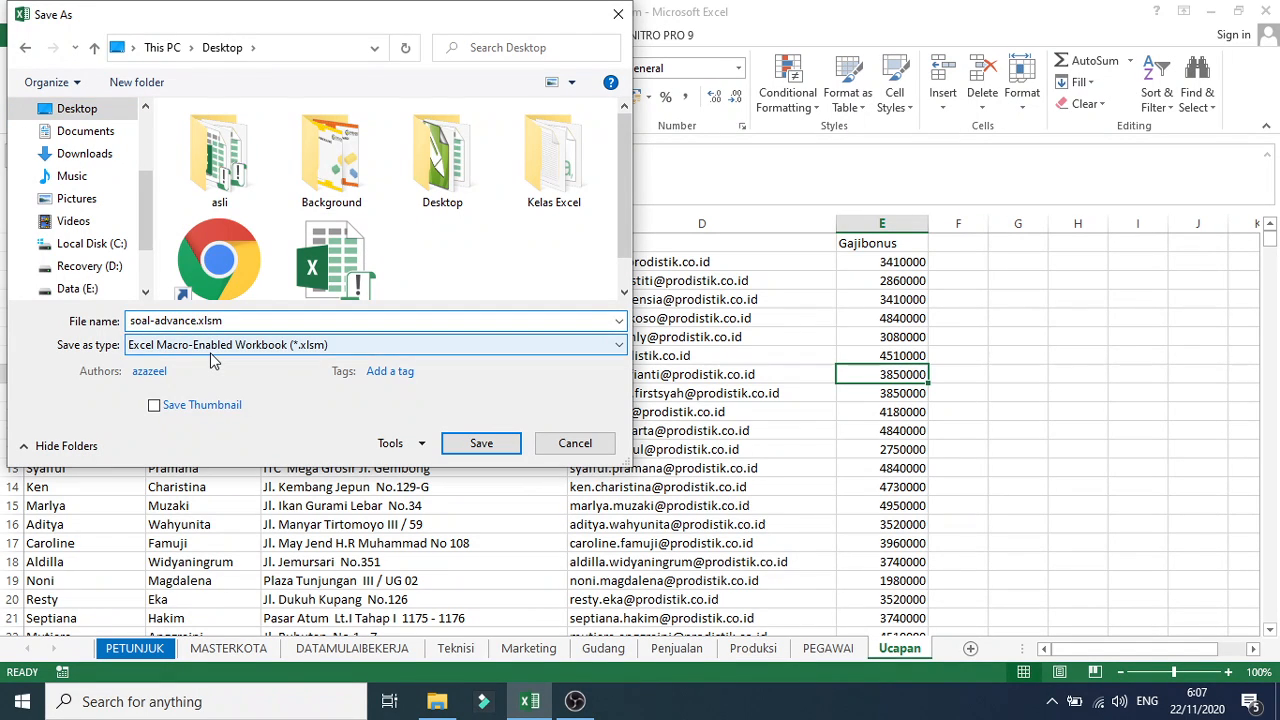
type("-fix")
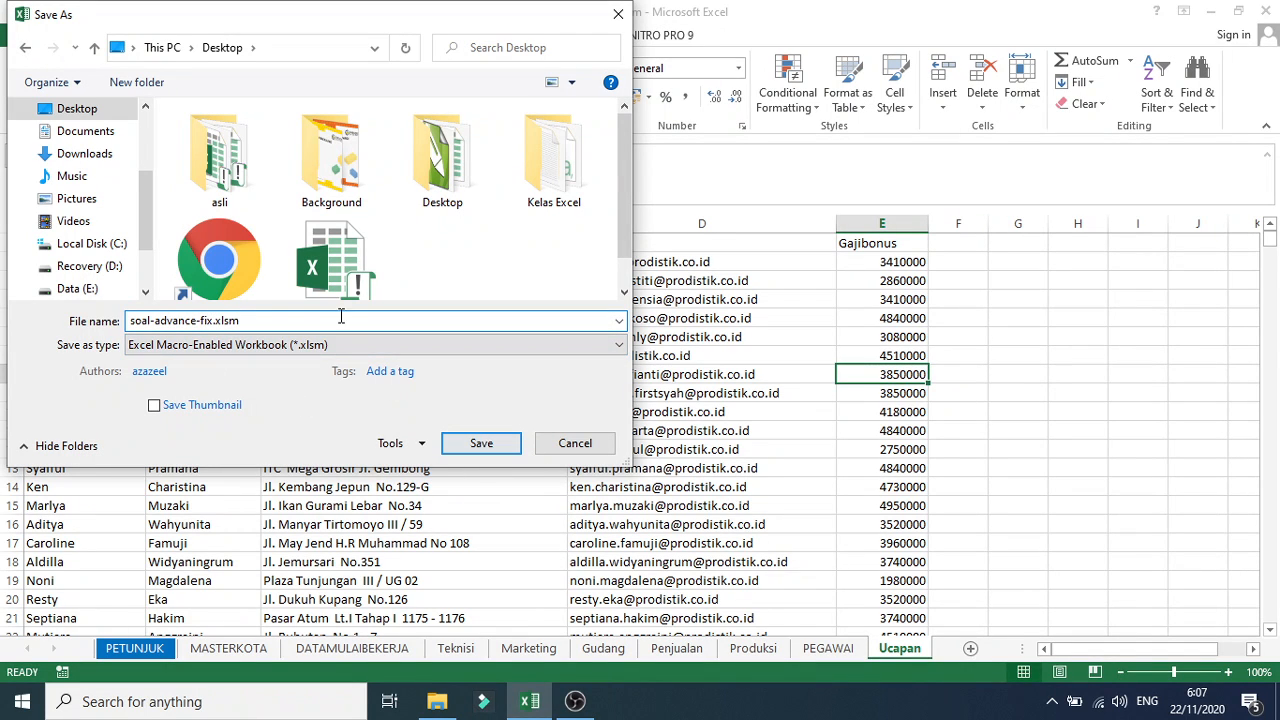
scroll(628, 225, "down", 1)
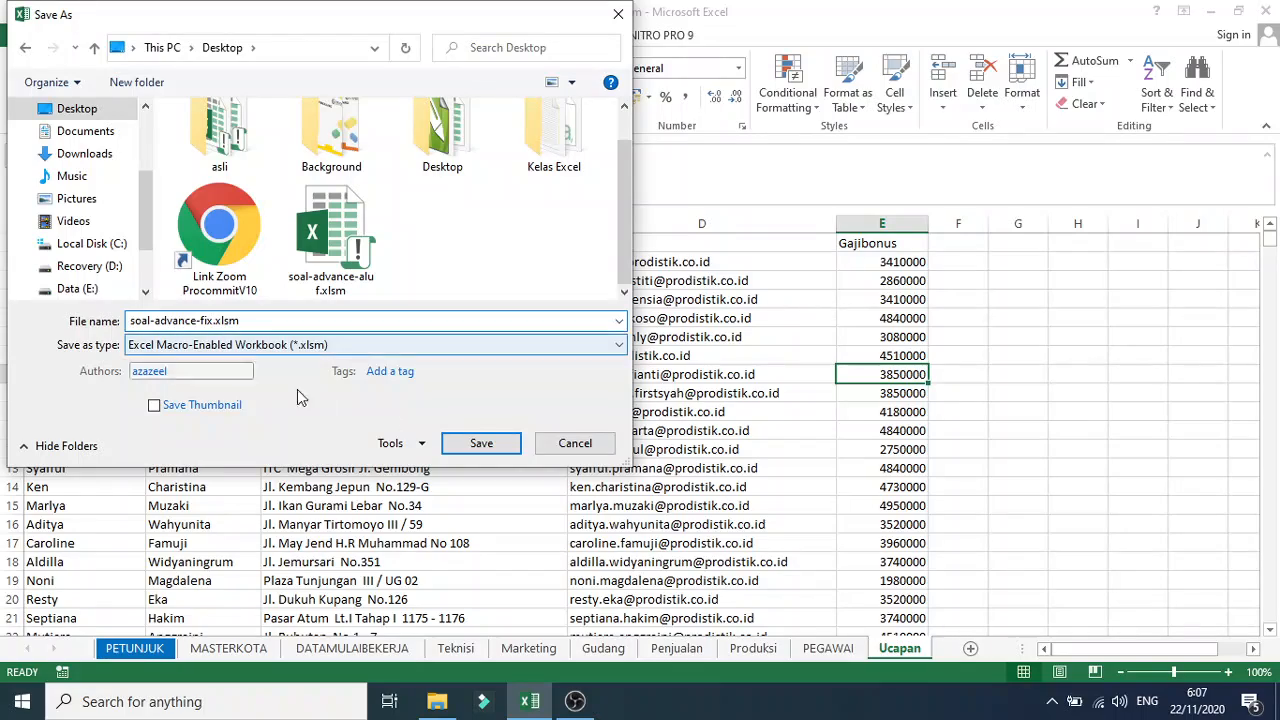
left_click(481, 445)
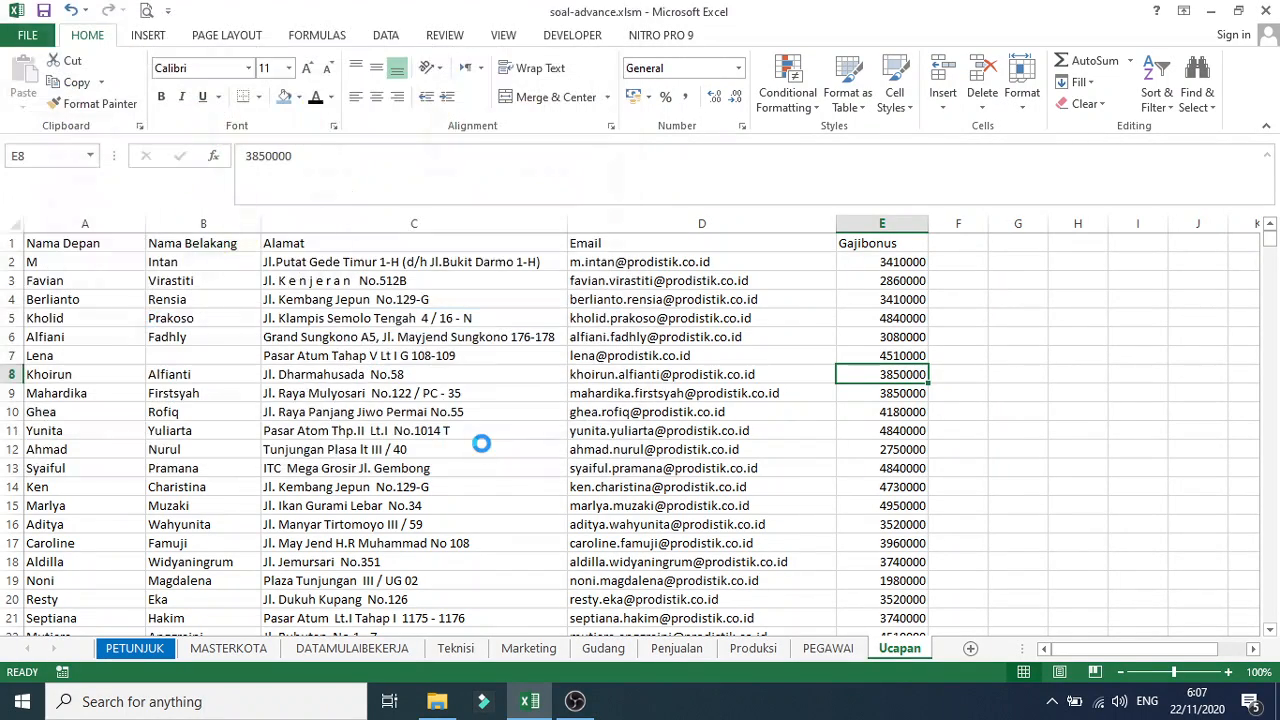
left_click(524, 437)
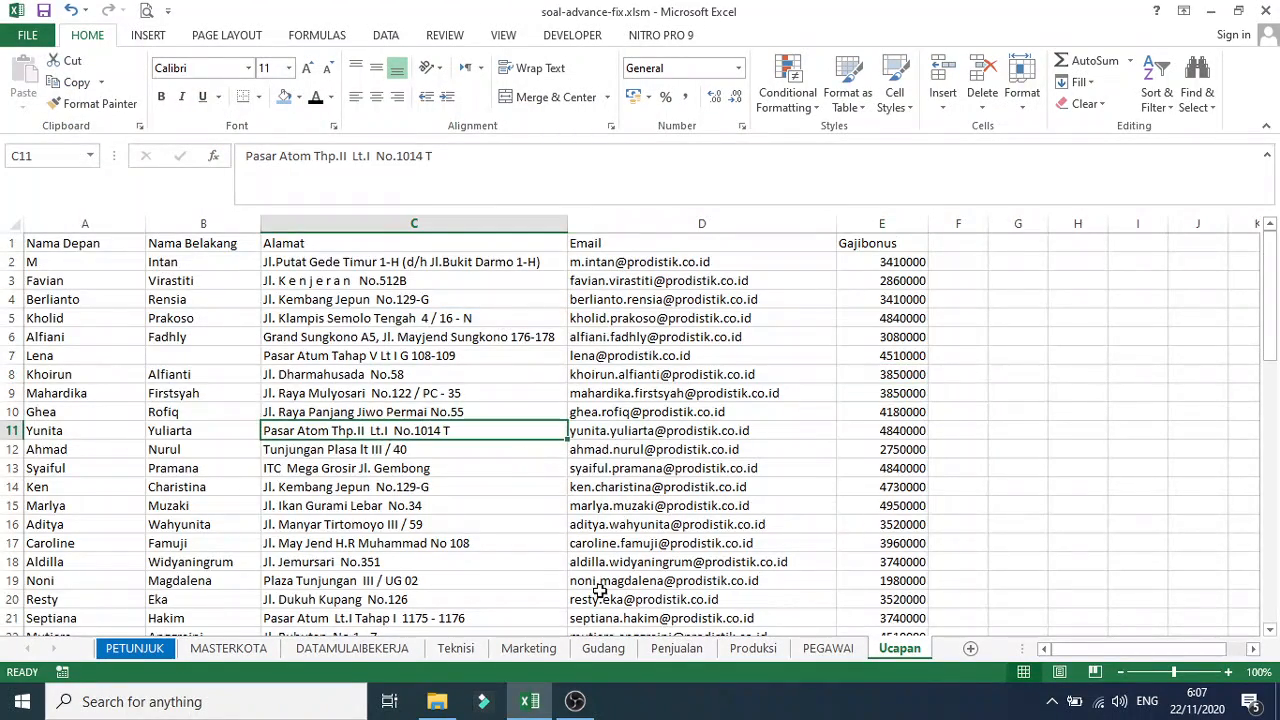
scroll(600, 590, "down", 7)
scroll(600, 590, "up", 7)
Open Microsoft Word and create a blank document
left_click(262, 708)
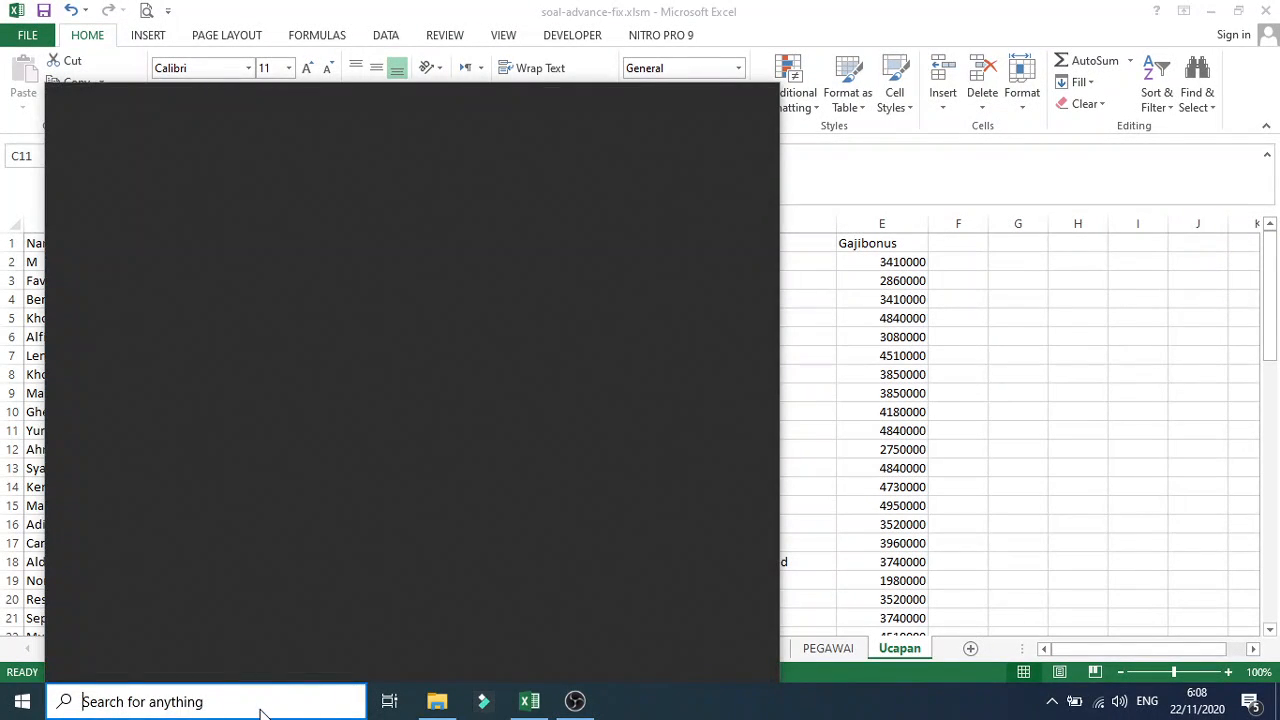
type("wo")
key("BackSpace")
type("o")
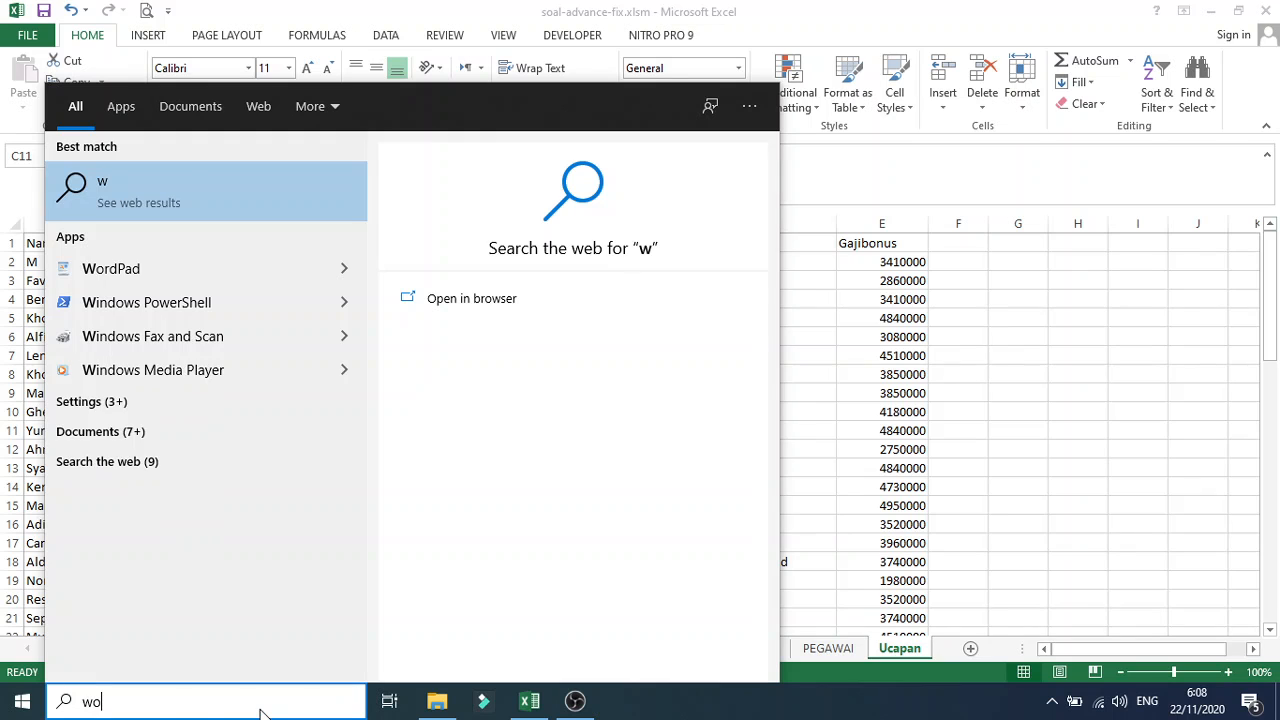
left_click(202, 258)
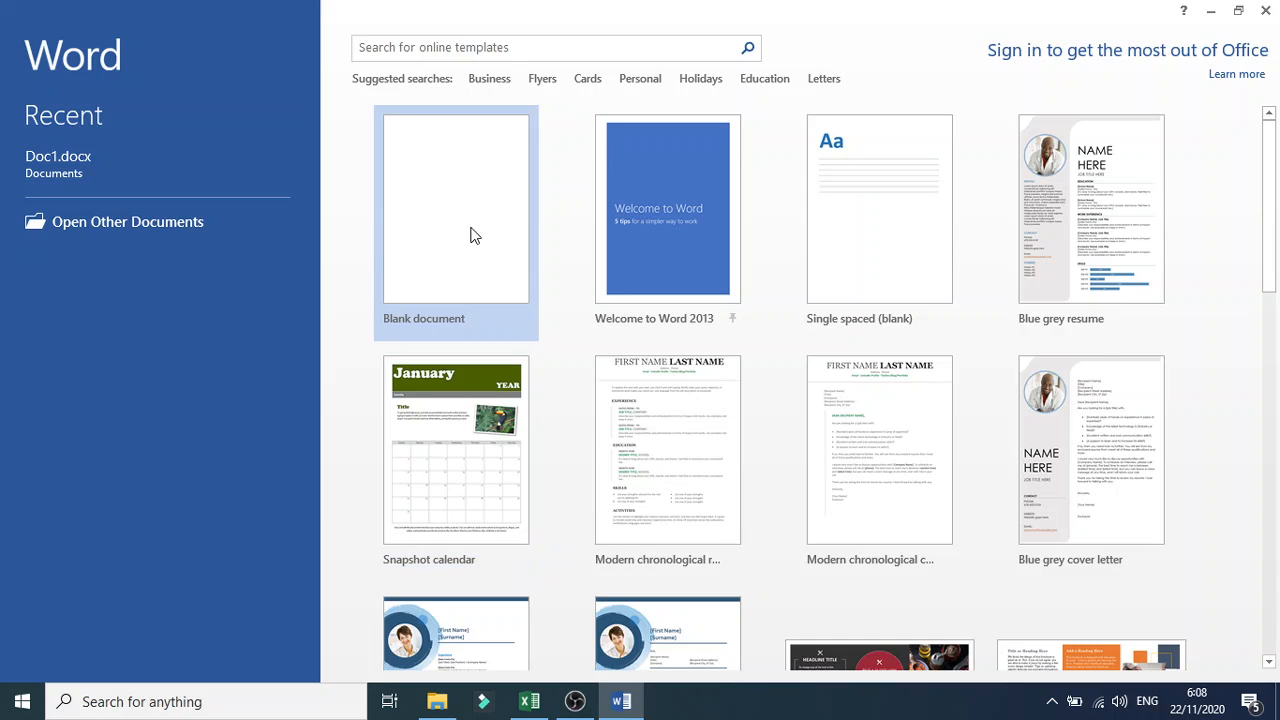
left_click(475, 236)
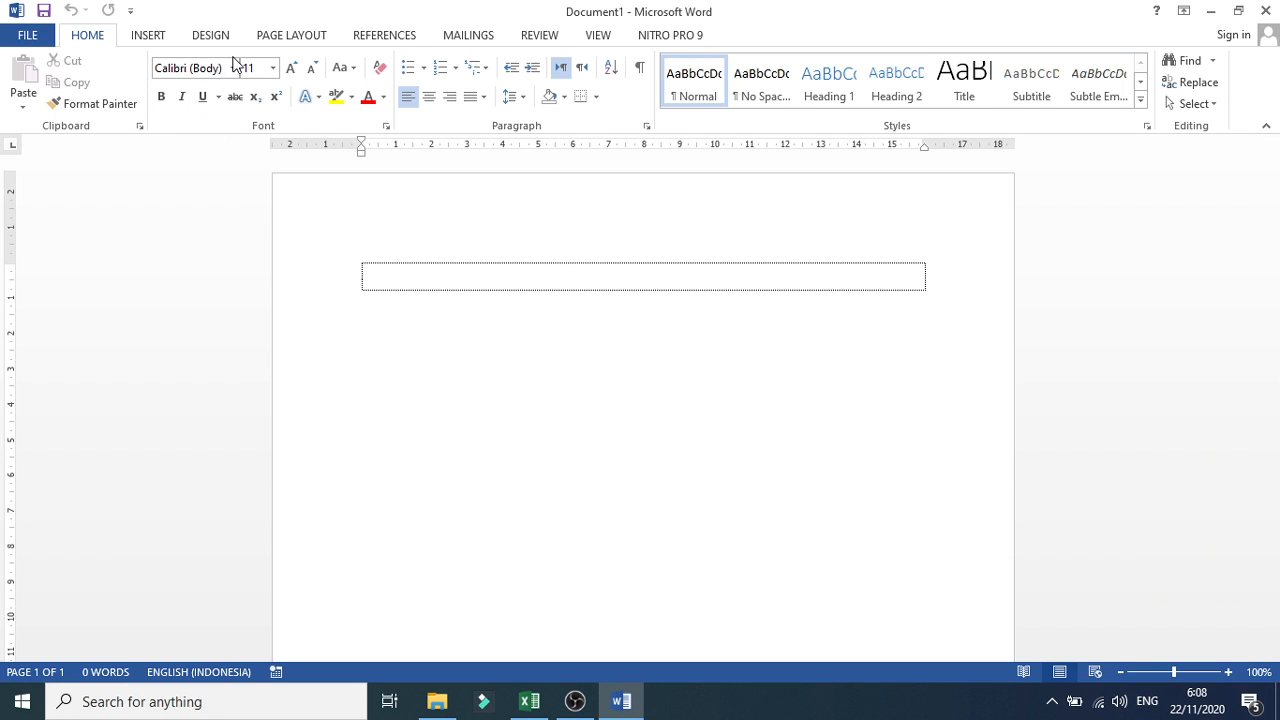
Review the sample letter on the PETUNJUK sheet in Excel and return to the blank Word document
left_click(529, 701)
left_click(112, 648)
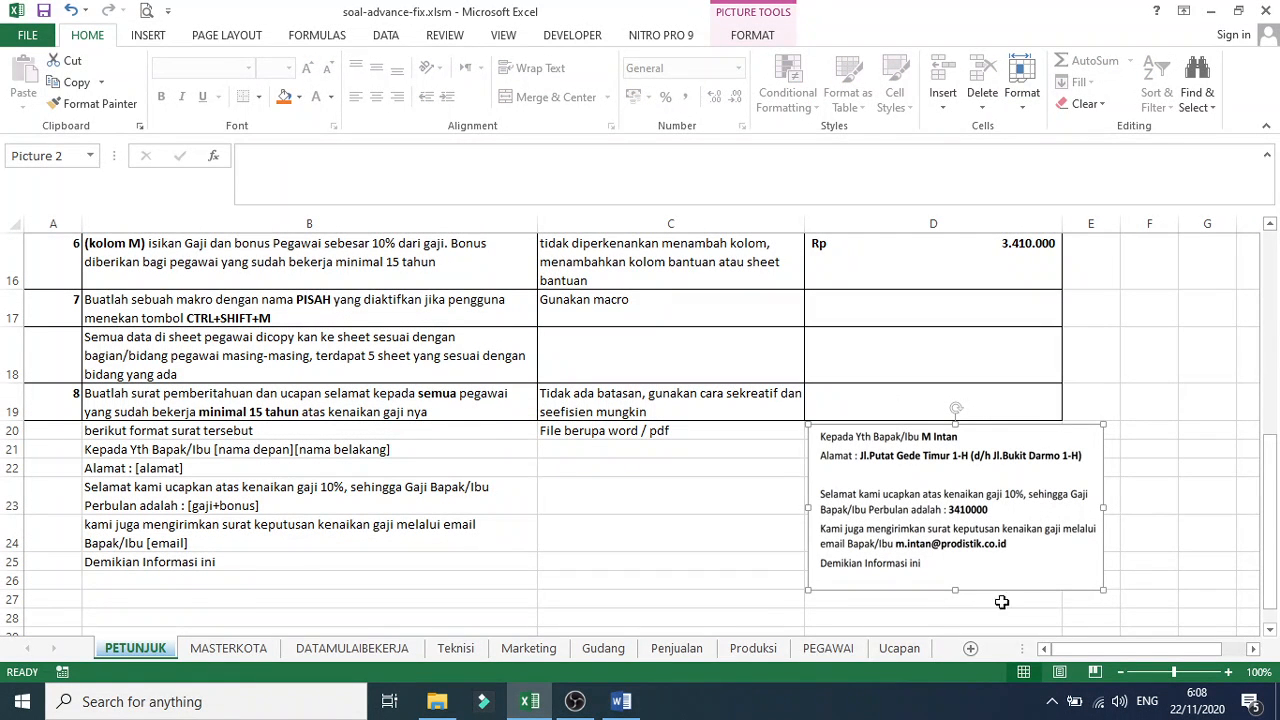
mouse_move(643, 702)
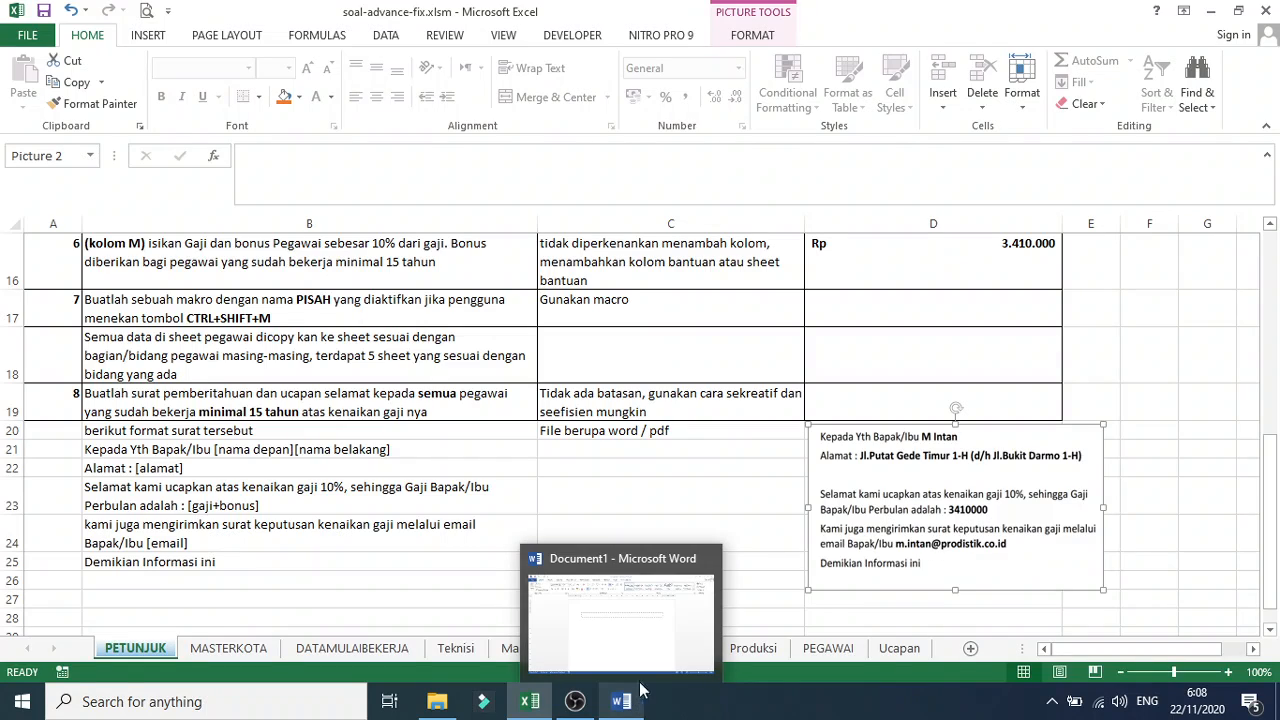
left_click(639, 634)
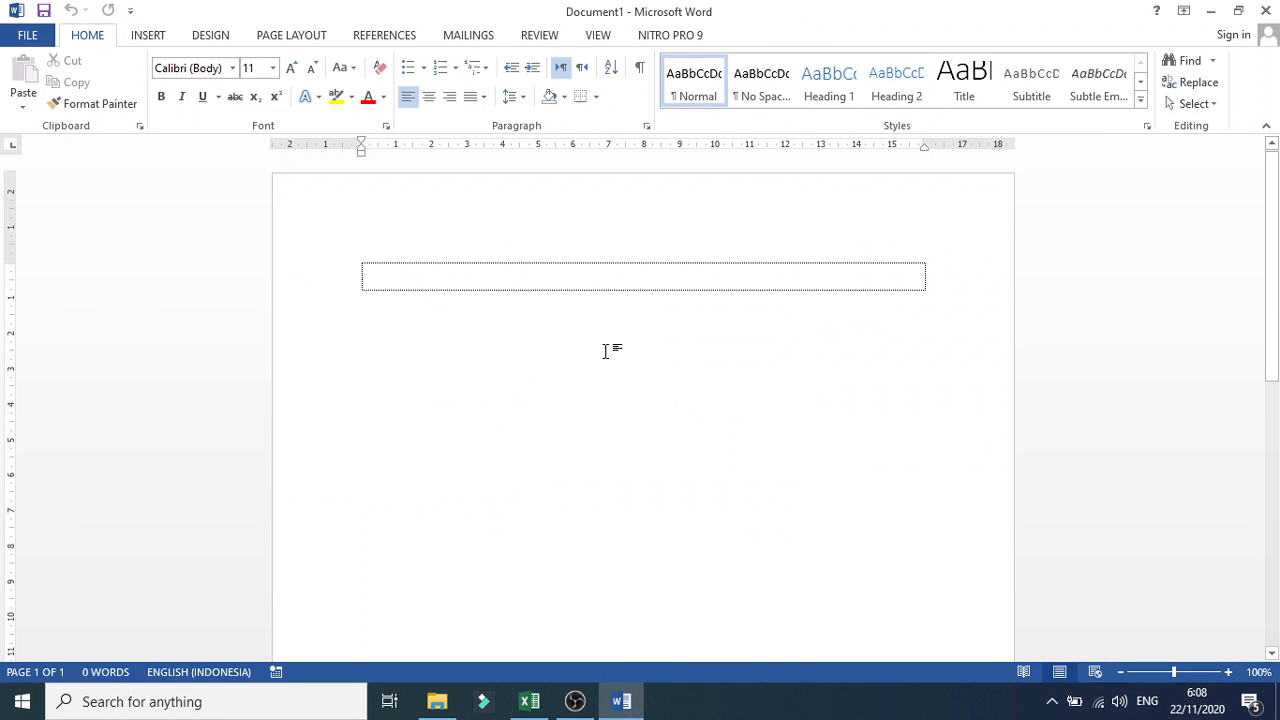
Insert a table with one column and three rows in the document and stretch its rows down the page
scroll(620, 400, "down", 1)
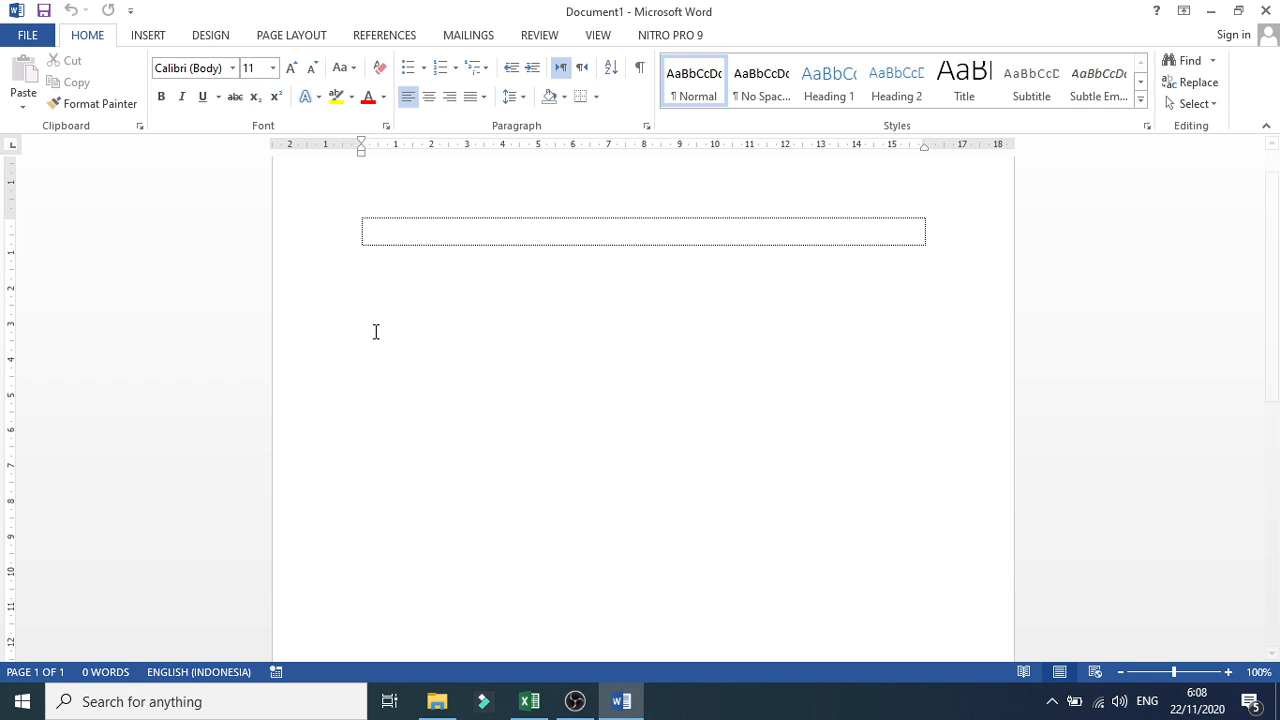
scroll(546, 383, "down", 3, "ctrl")
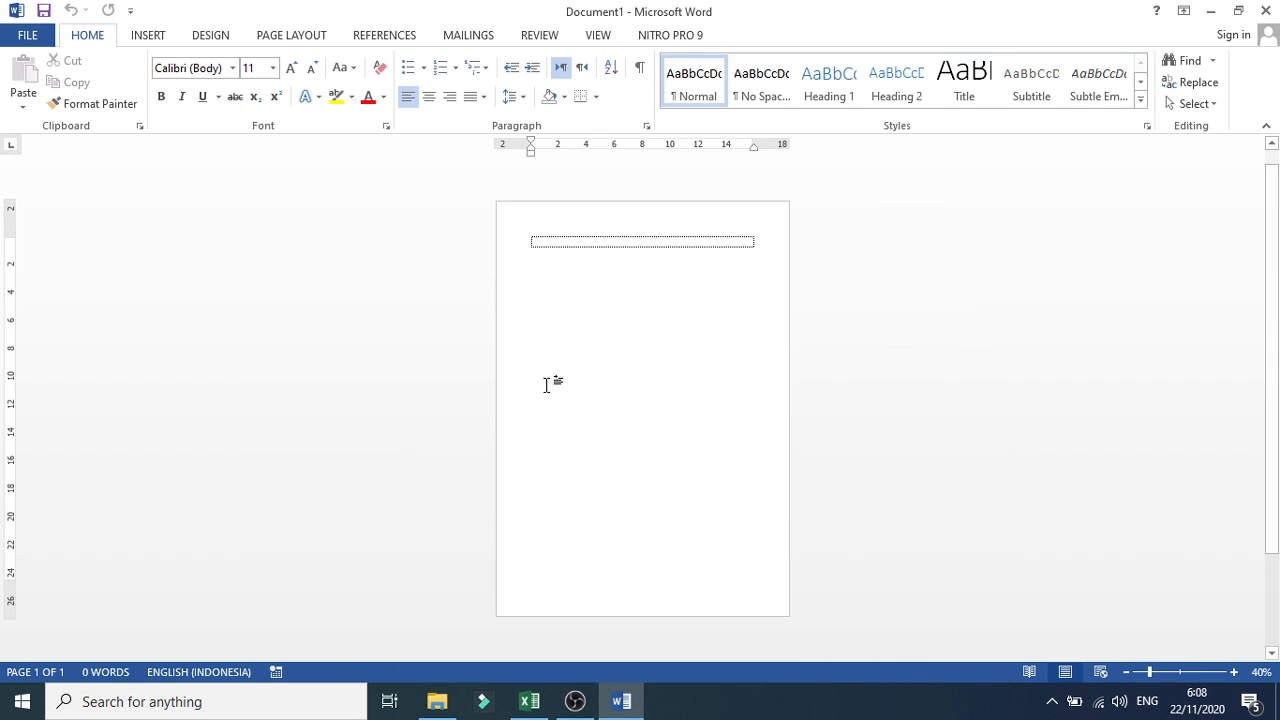
left_click(160, 38)
left_click(123, 108)
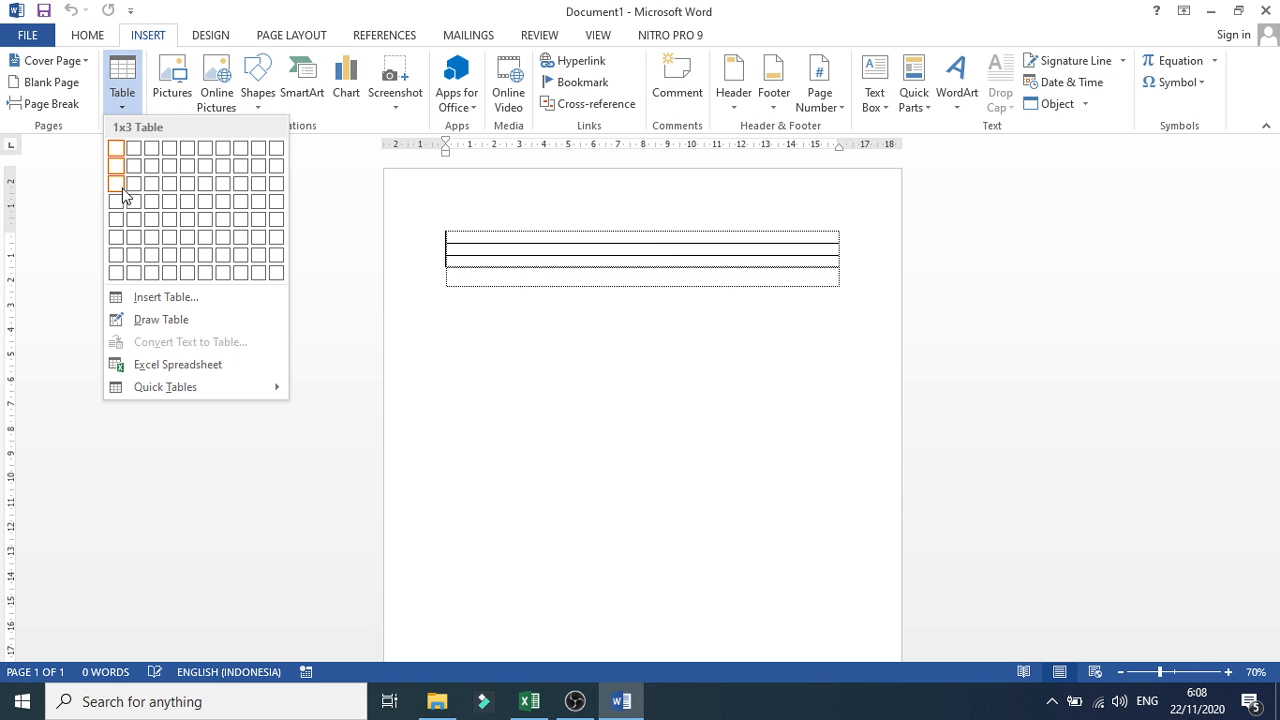
left_click(121, 184)
left_click_drag(843, 284, 831, 614)
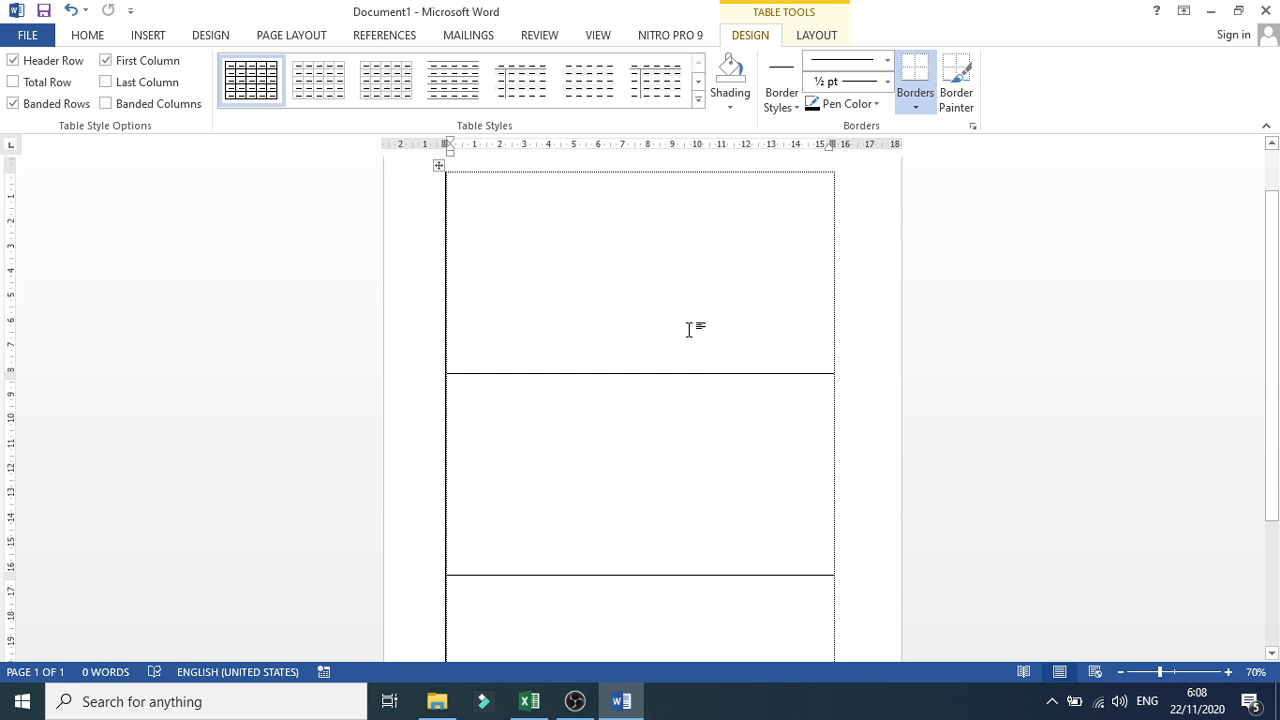
Consult the letter format on Excel's PETUNJUK sheet and write "Kepada Yth. Bapak/Ibu" in the first table row in Word
left_click(624, 716)
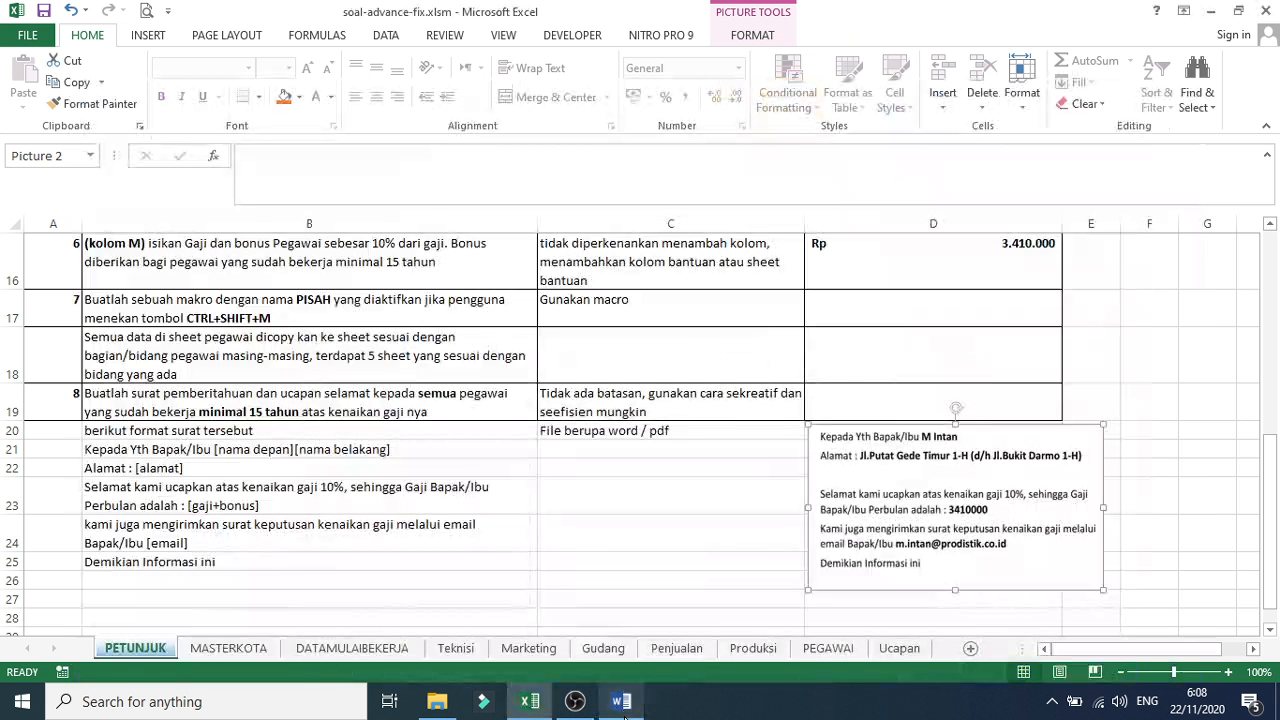
left_click_drag(155, 432, 172, 545)
left_click(214, 538)
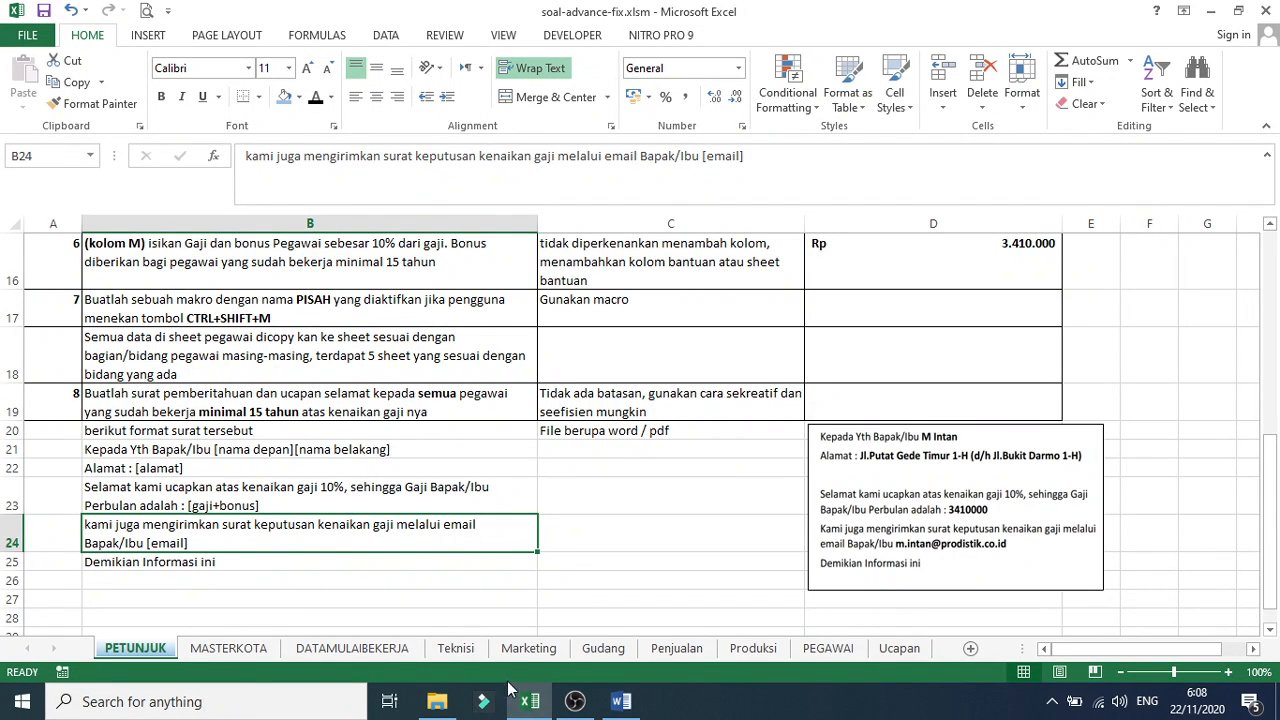
left_click(619, 706)
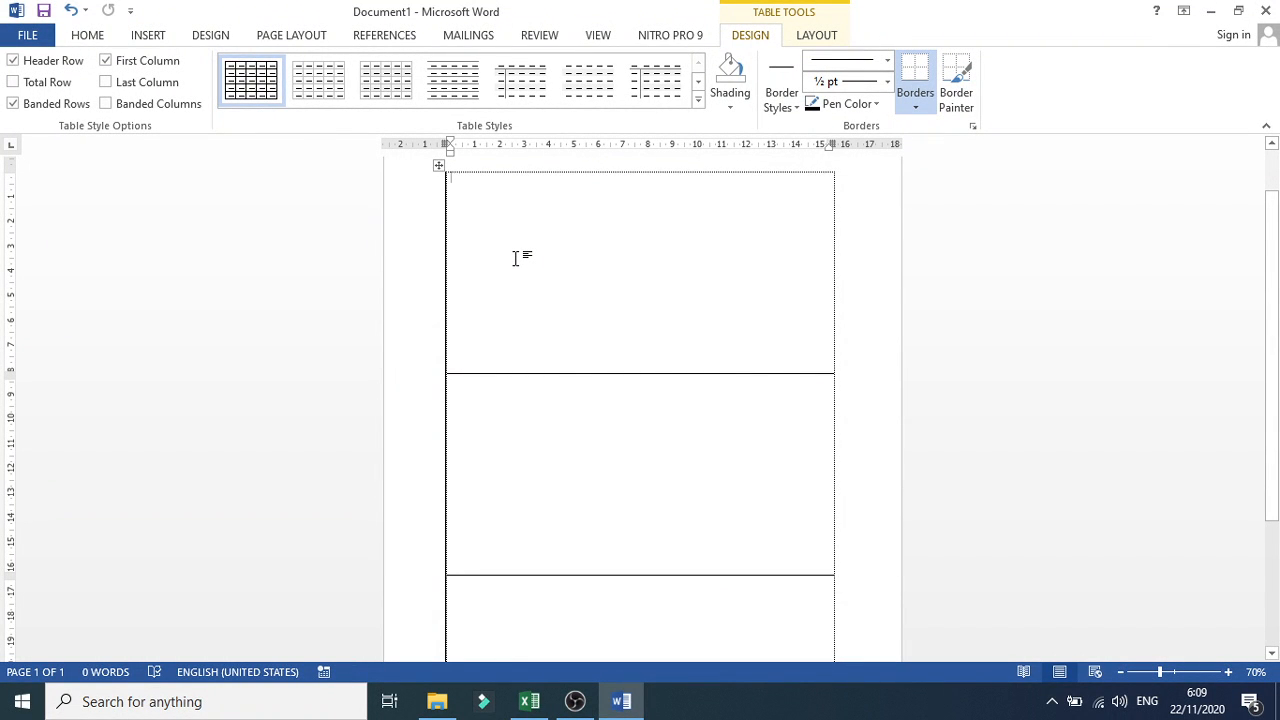
type("Kepada")
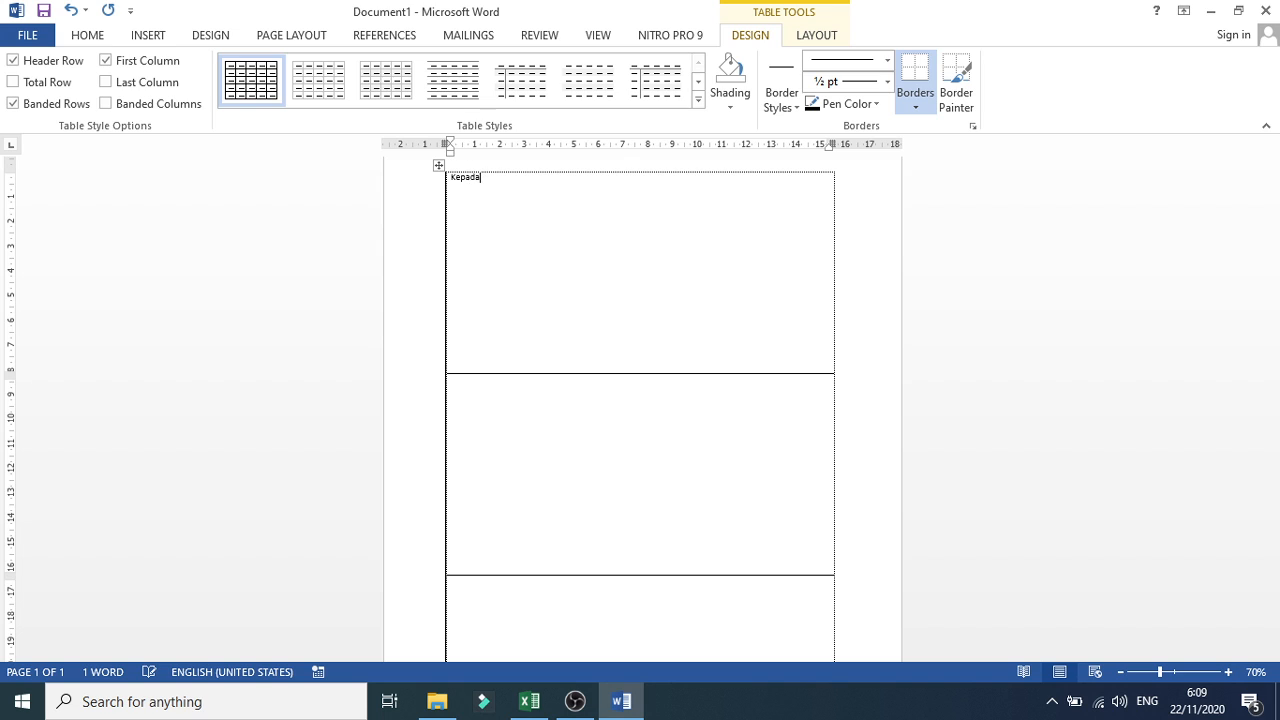
type(" Yth")
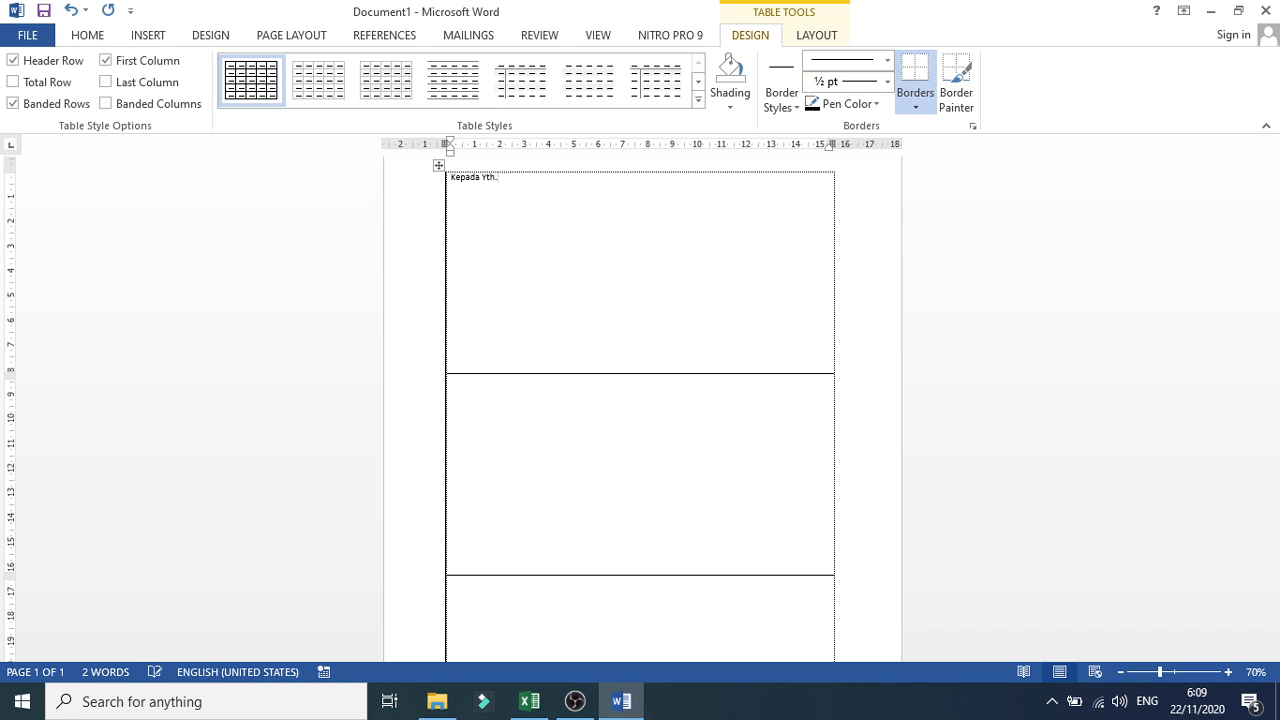
type(". Bapak/Ibu")
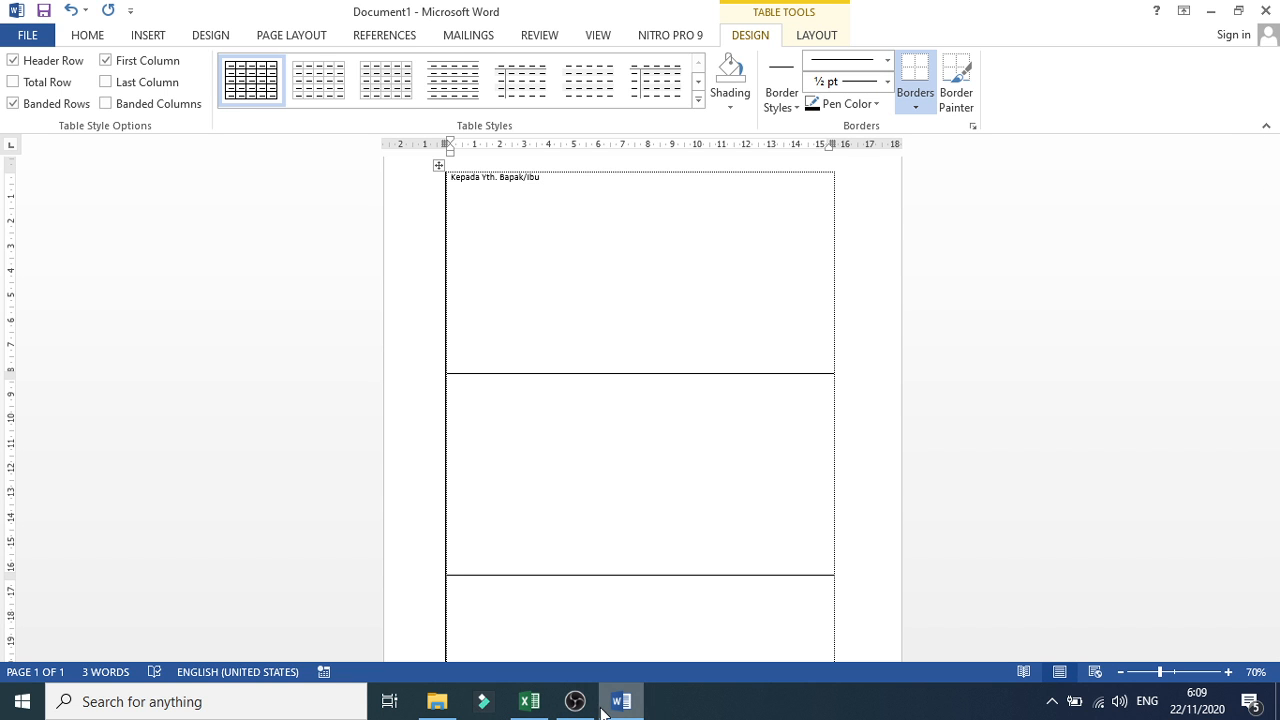
Copy the greeting text from B21 of Excel's PETUNJUK sheet and paste it over the greeting in the Word table's first row
left_click(533, 703)
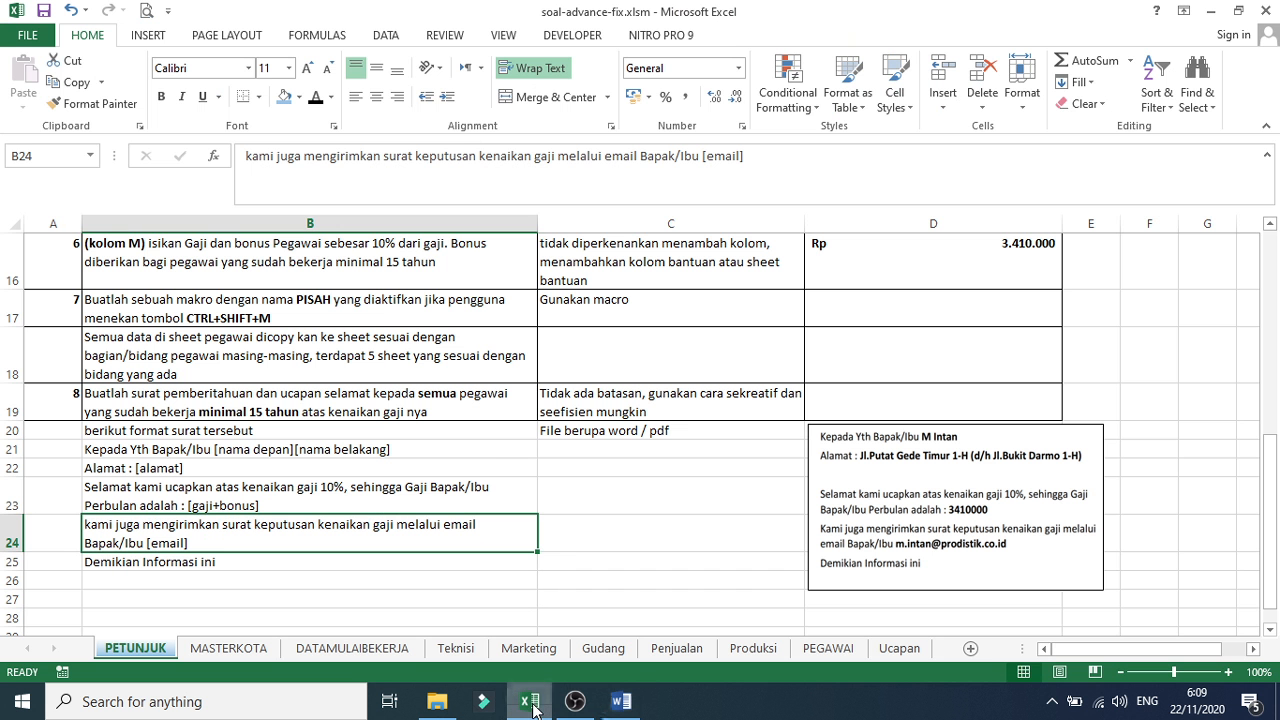
left_click(820, 534)
double_click(842, 500)
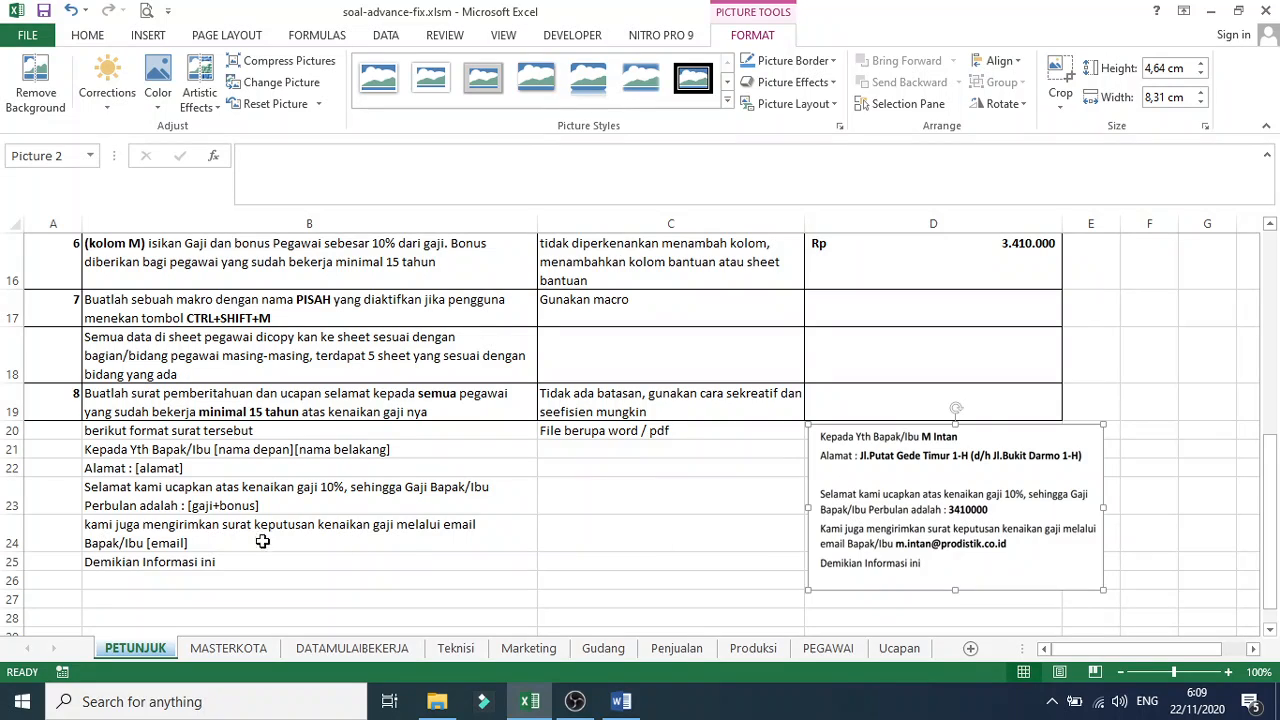
left_click(182, 449)
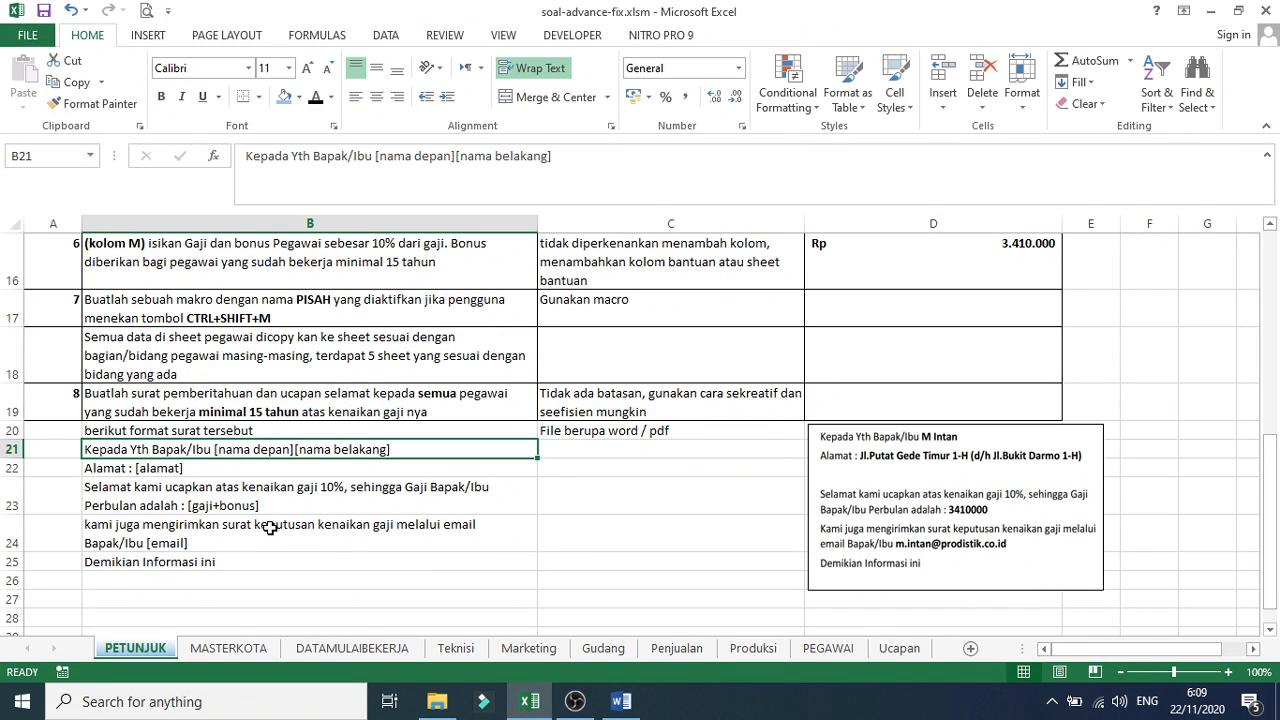
left_click_drag(578, 155, 200, 158)
key("ctrl+c")
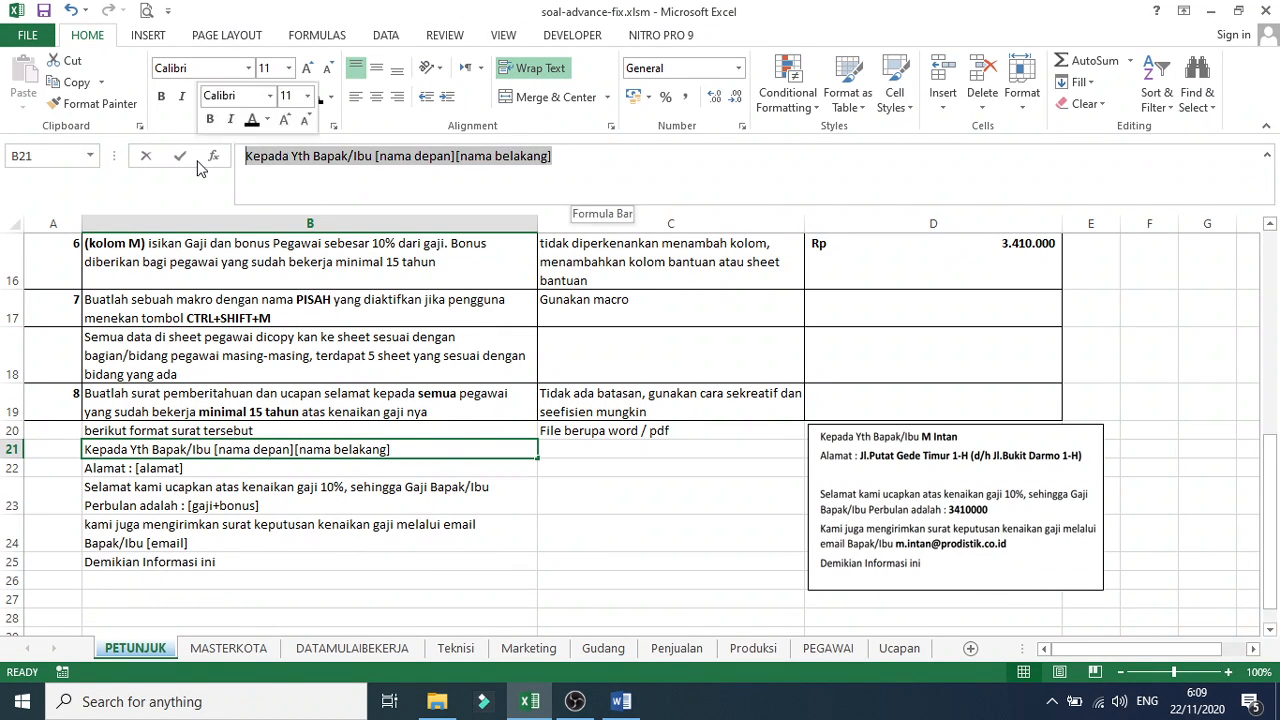
left_click(620, 701)
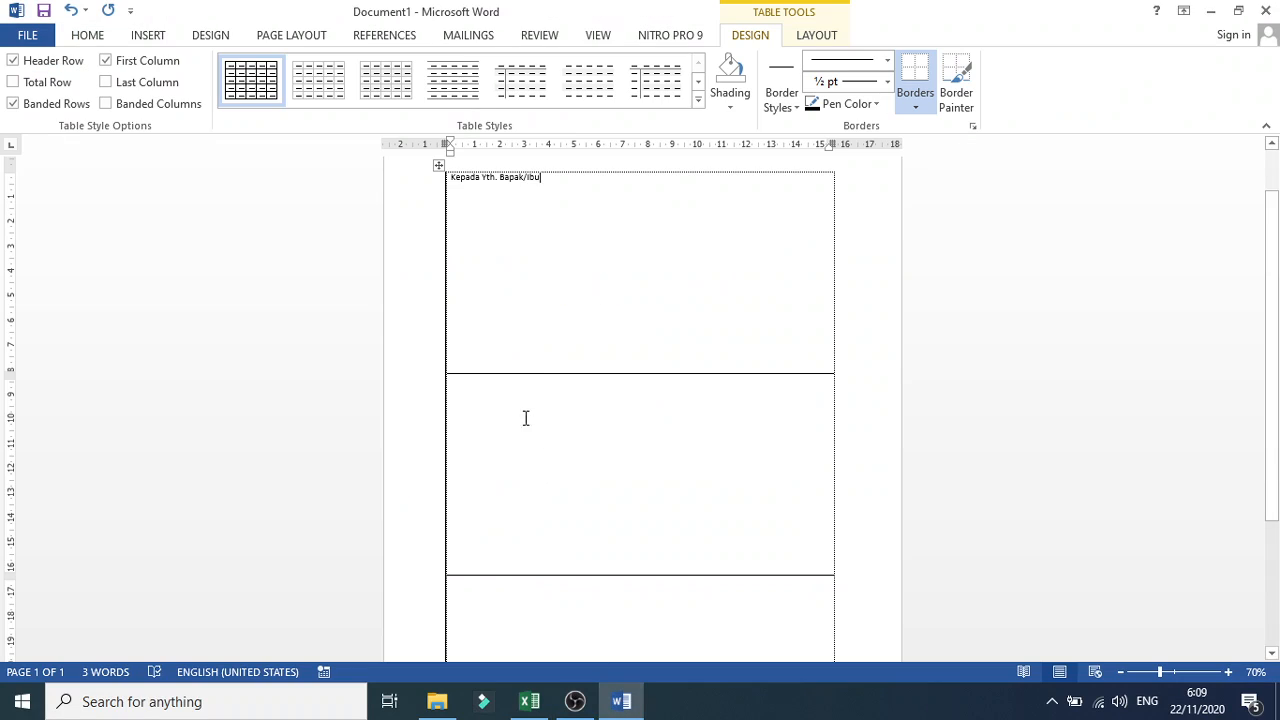
left_click_drag(550, 177, 417, 174)
key("ctrl+v")
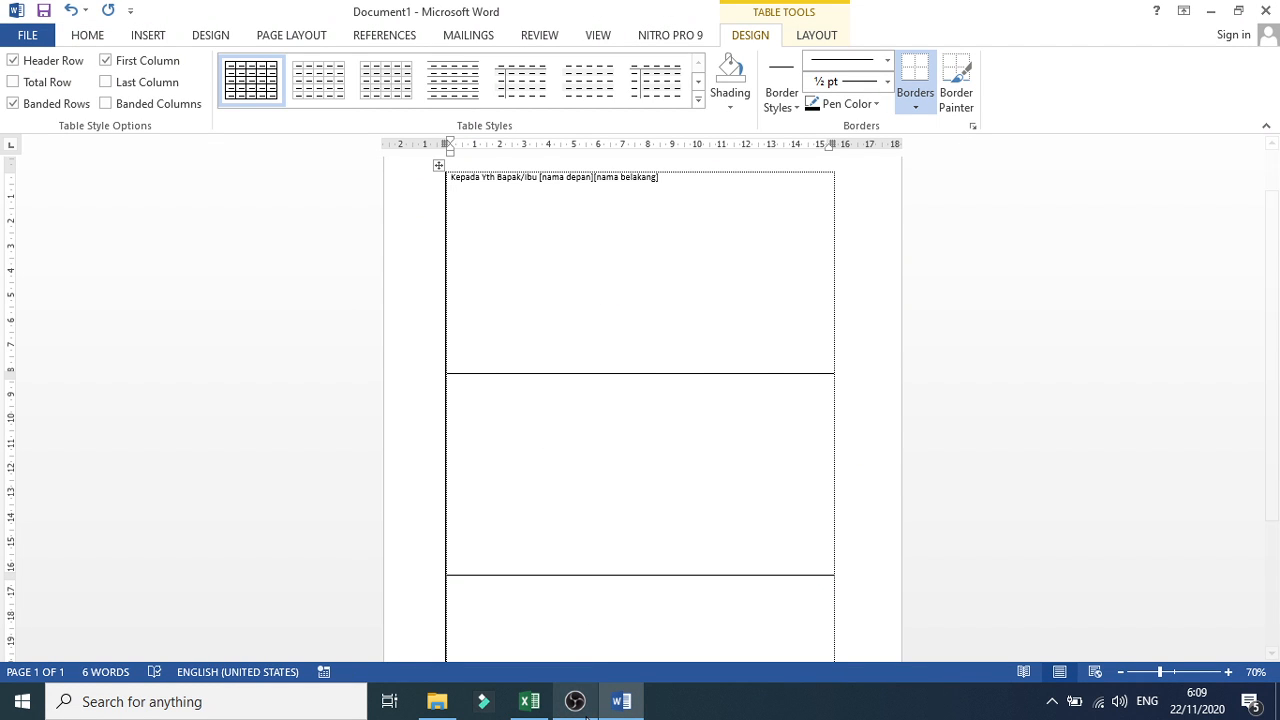
Copy "Alamat : [alamat]" from B22 of Excel's PETUNJUK sheet and paste it below the greeting in the Word table
left_click(530, 703)
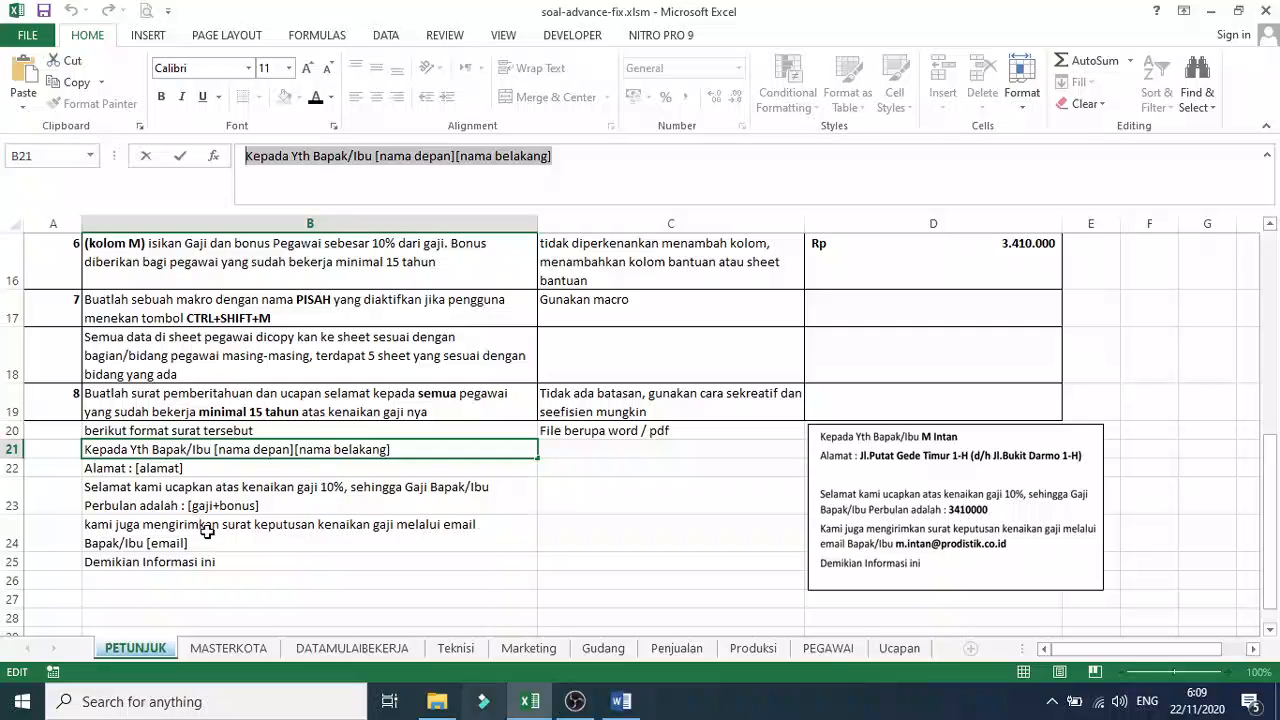
left_click(130, 468)
left_click_drag(371, 160, 218, 158)
key("ctrl+c")
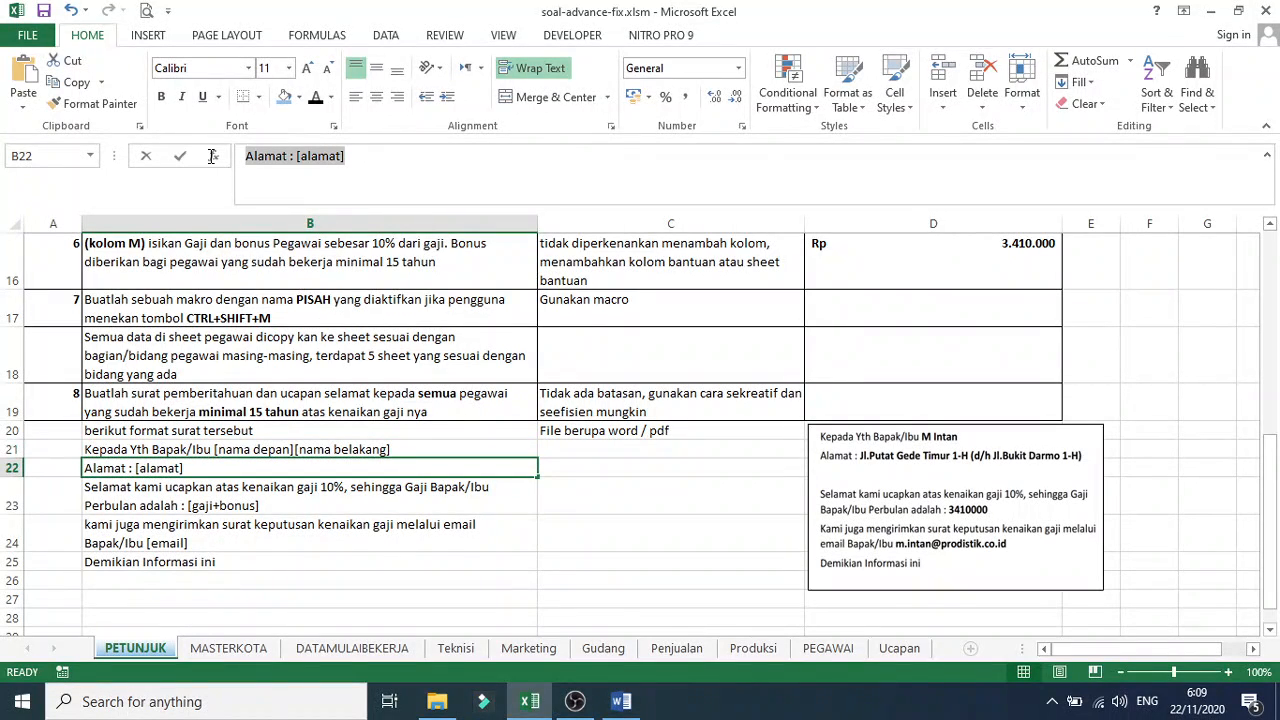
left_click(620, 703)
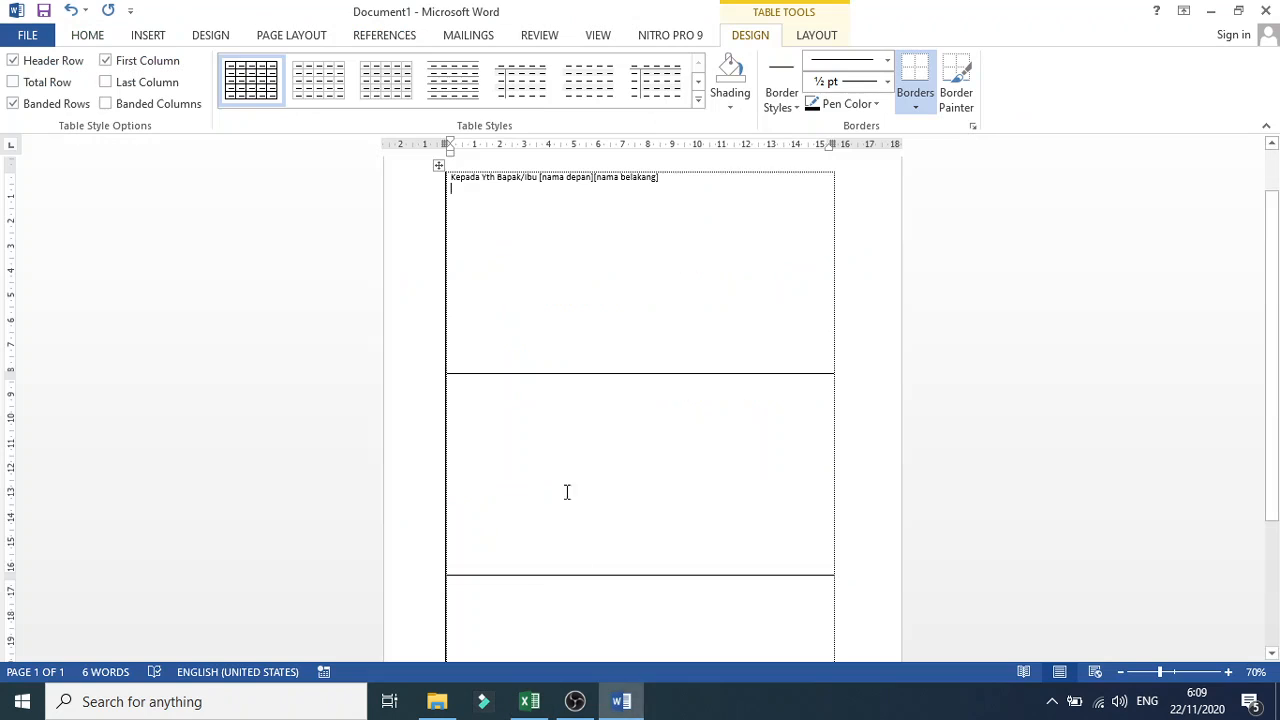
key("ctrl+v")
Copy the salary-increase sentence ending in [gaji+bonus] from B23 of Excel's PETUNJUK sheet and paste it below the address line in Word
left_click(530, 703)
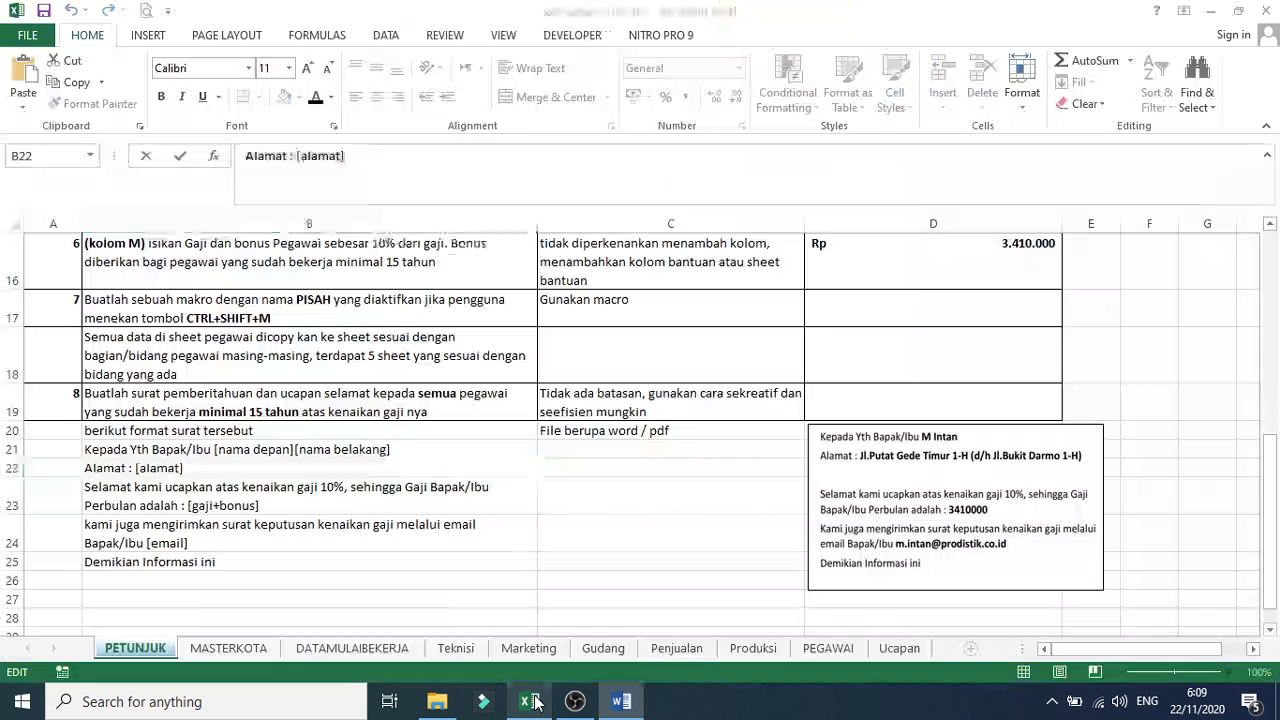
left_click(100, 495)
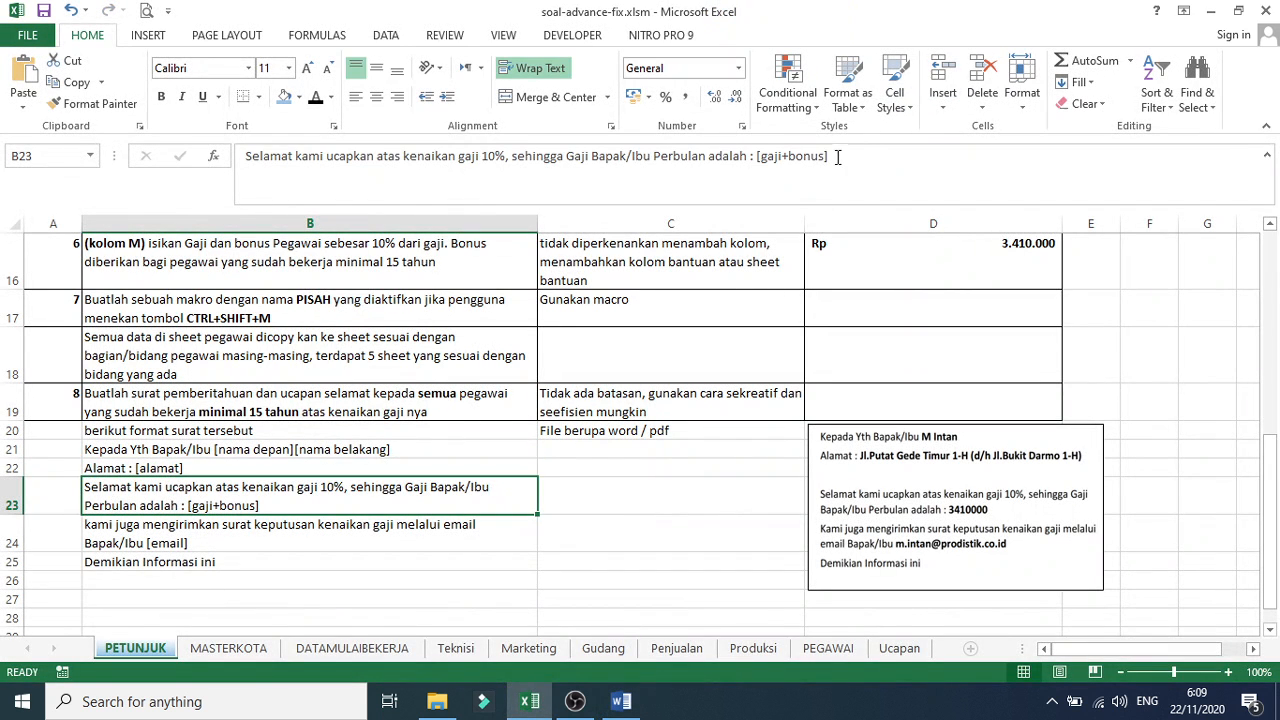
left_click_drag(836, 156, 246, 152)
key("ctrl+c")
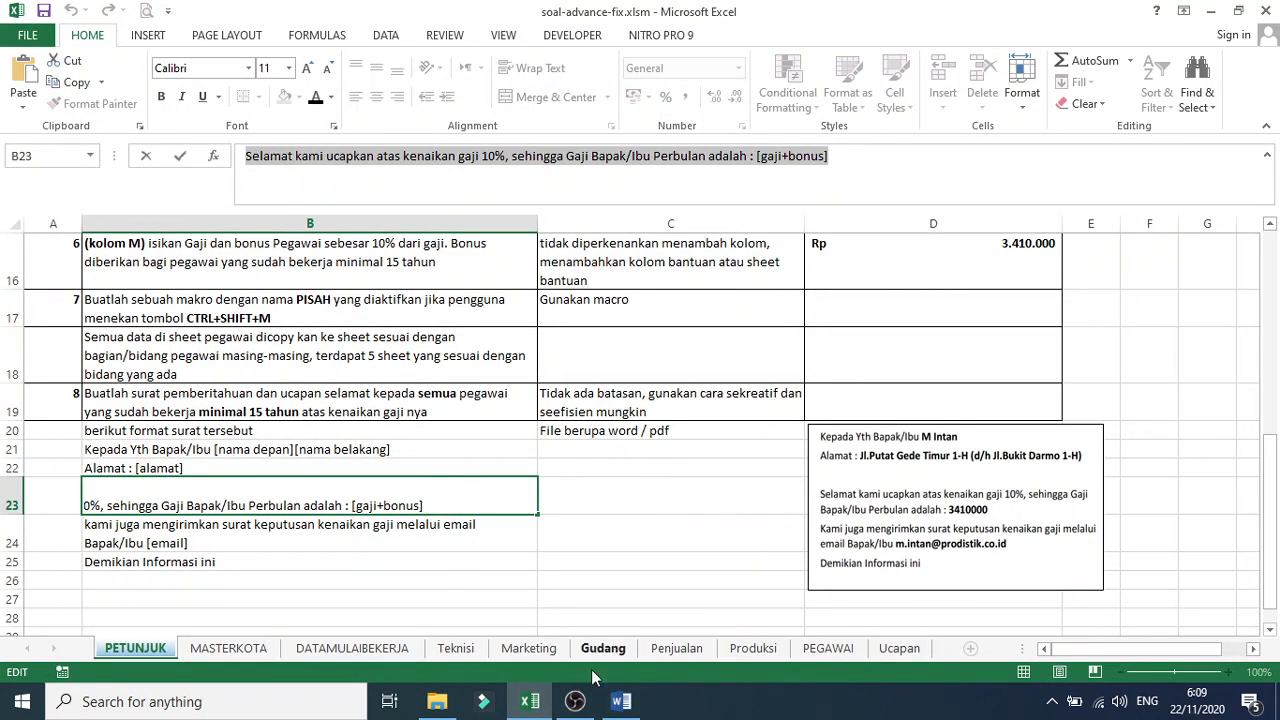
left_click(618, 703)
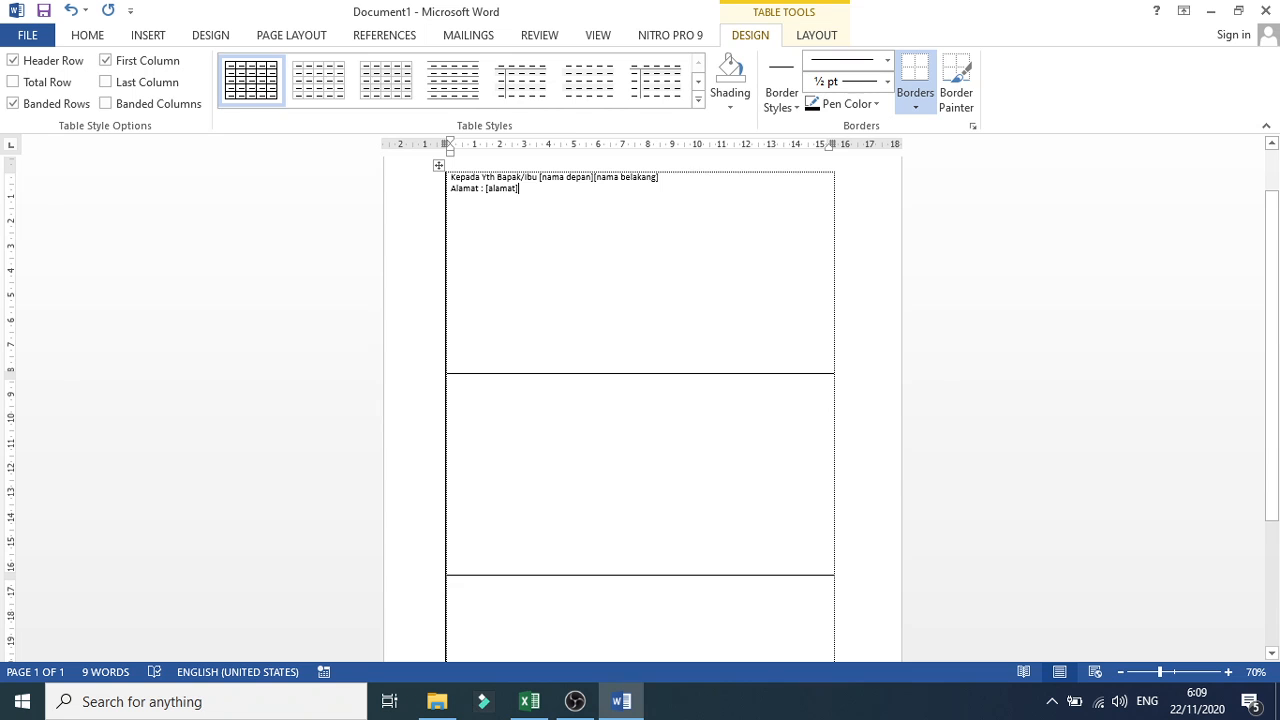
key("ctrl+v")
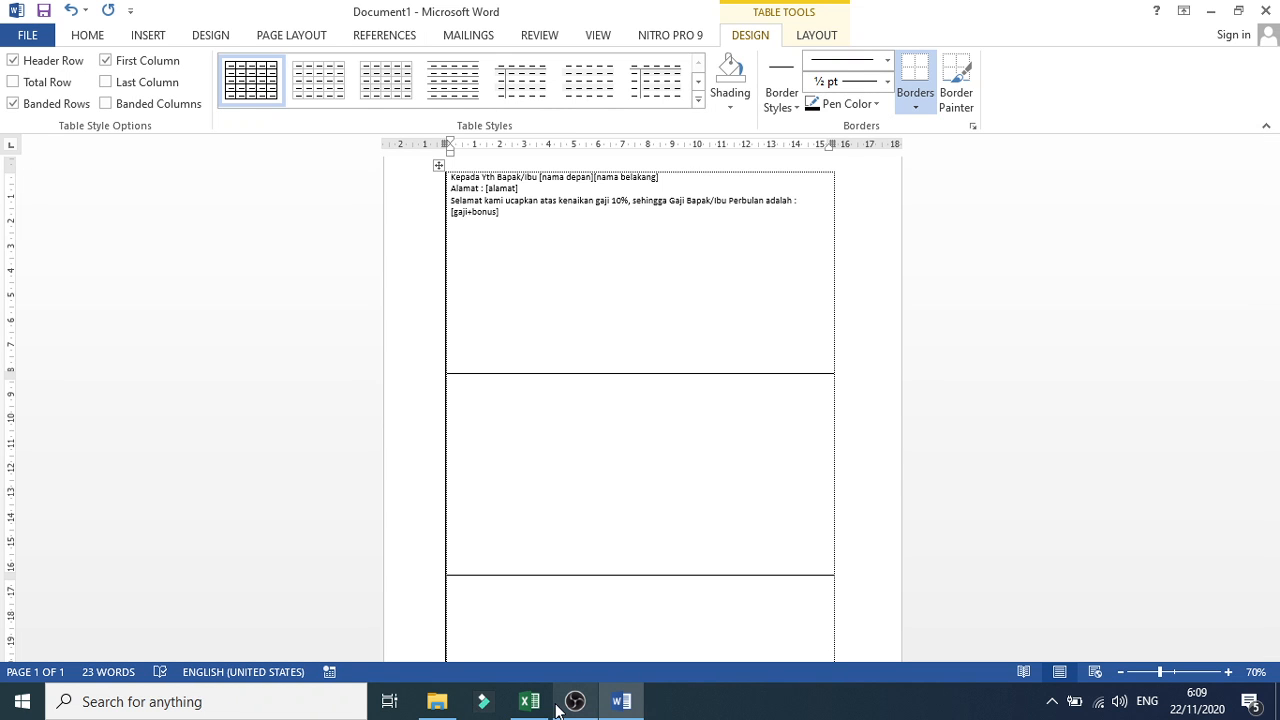
Copy the sentence ending in "Bapak/Ibu [email]" from B24 of Excel's PETUNJUK sheet and paste it below the salary sentence in Word
left_click(529, 703)
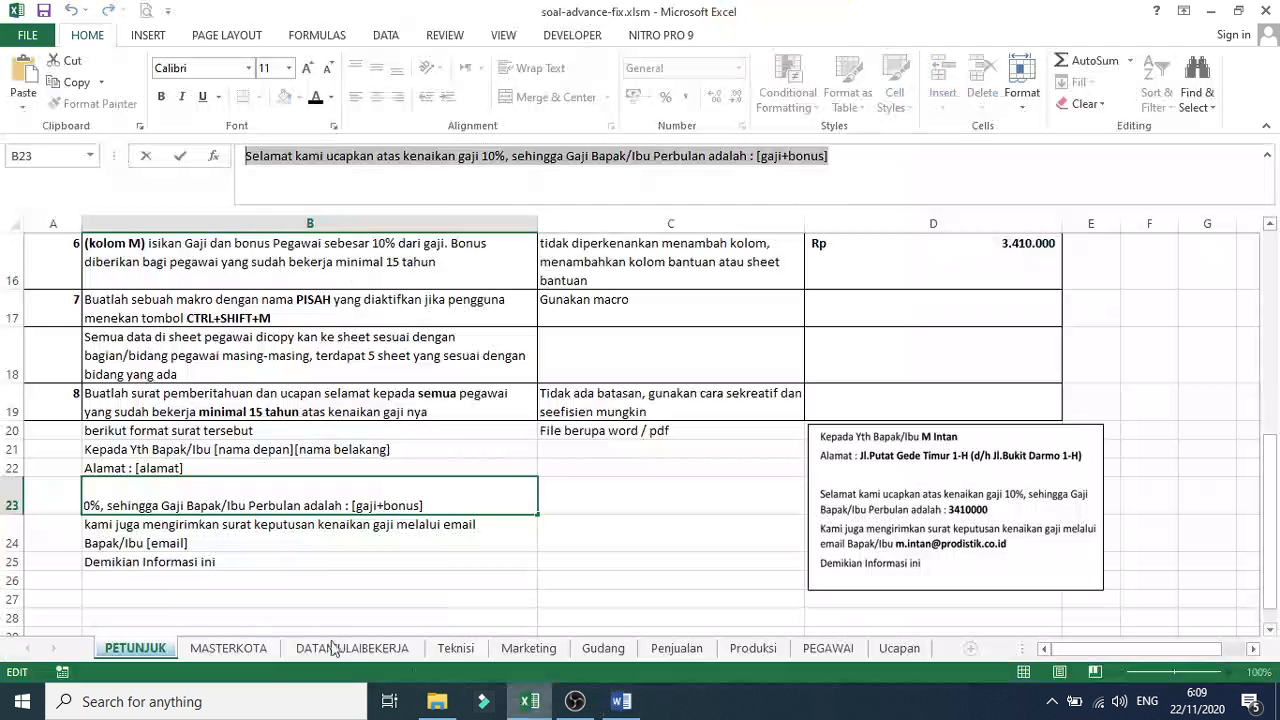
left_click(195, 537)
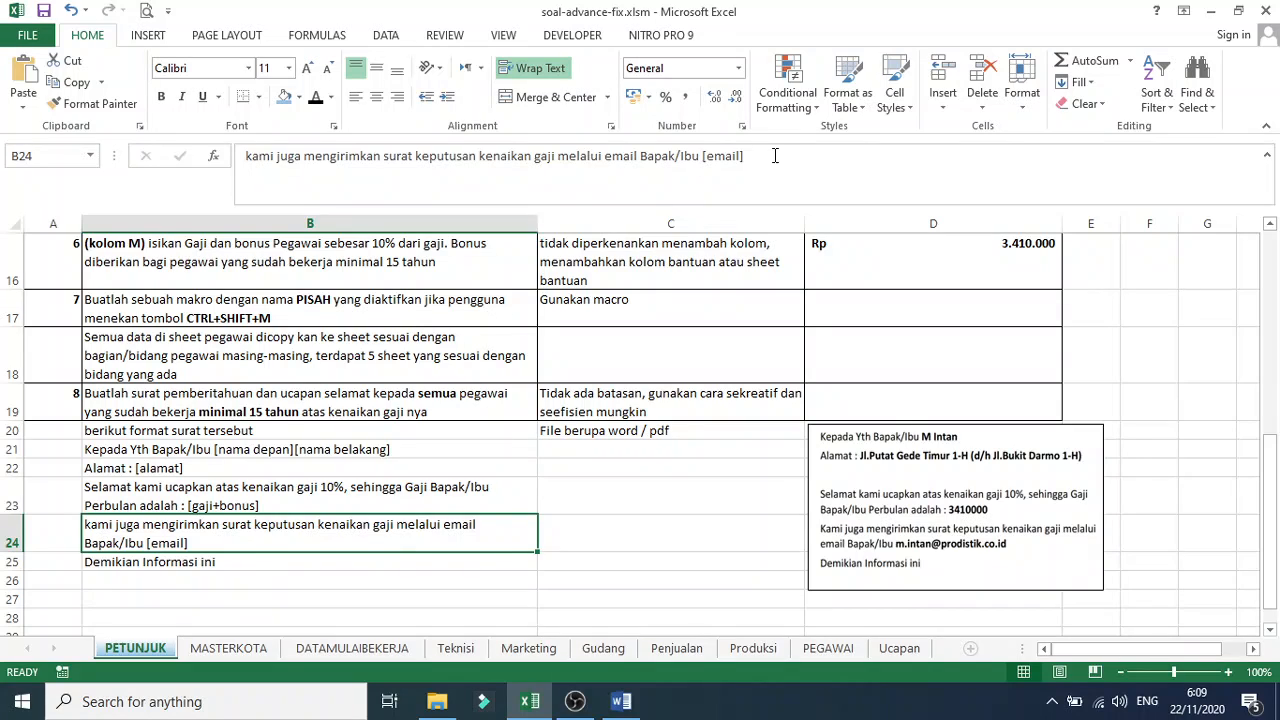
left_click_drag(775, 155, 244, 156)
left_click_drag(300, 350, 640, 645)
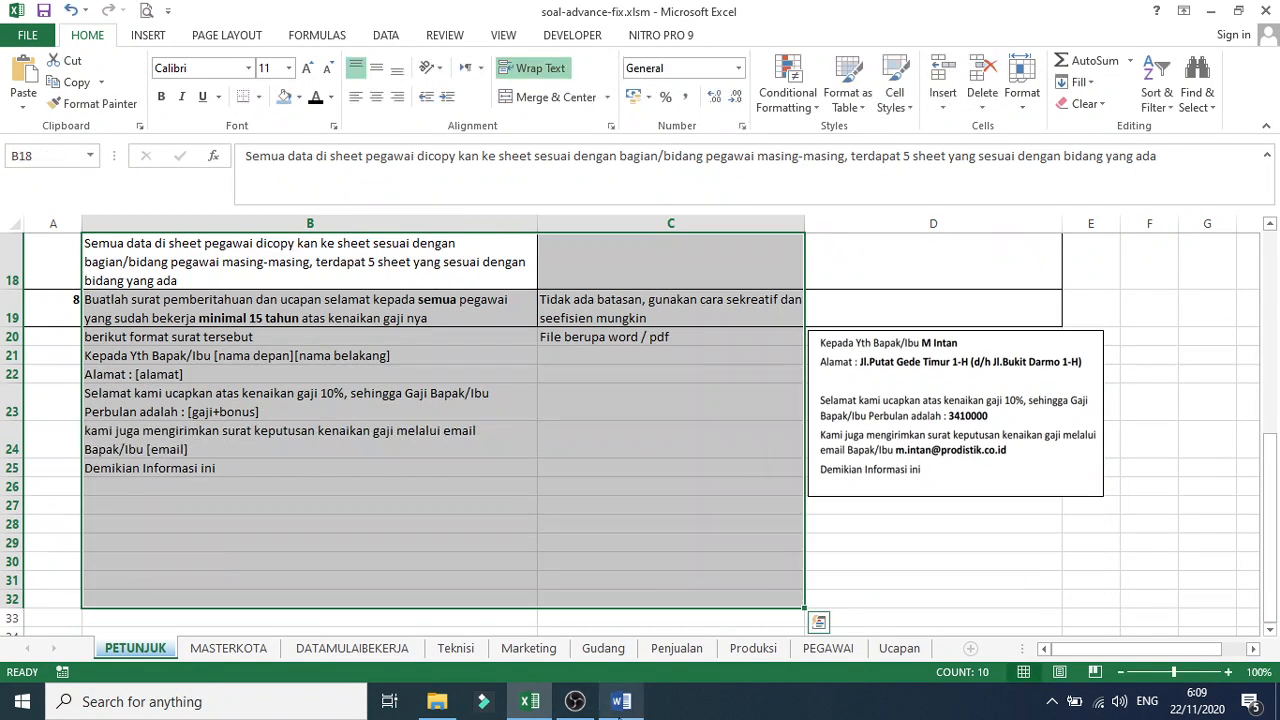
left_click(260, 443)
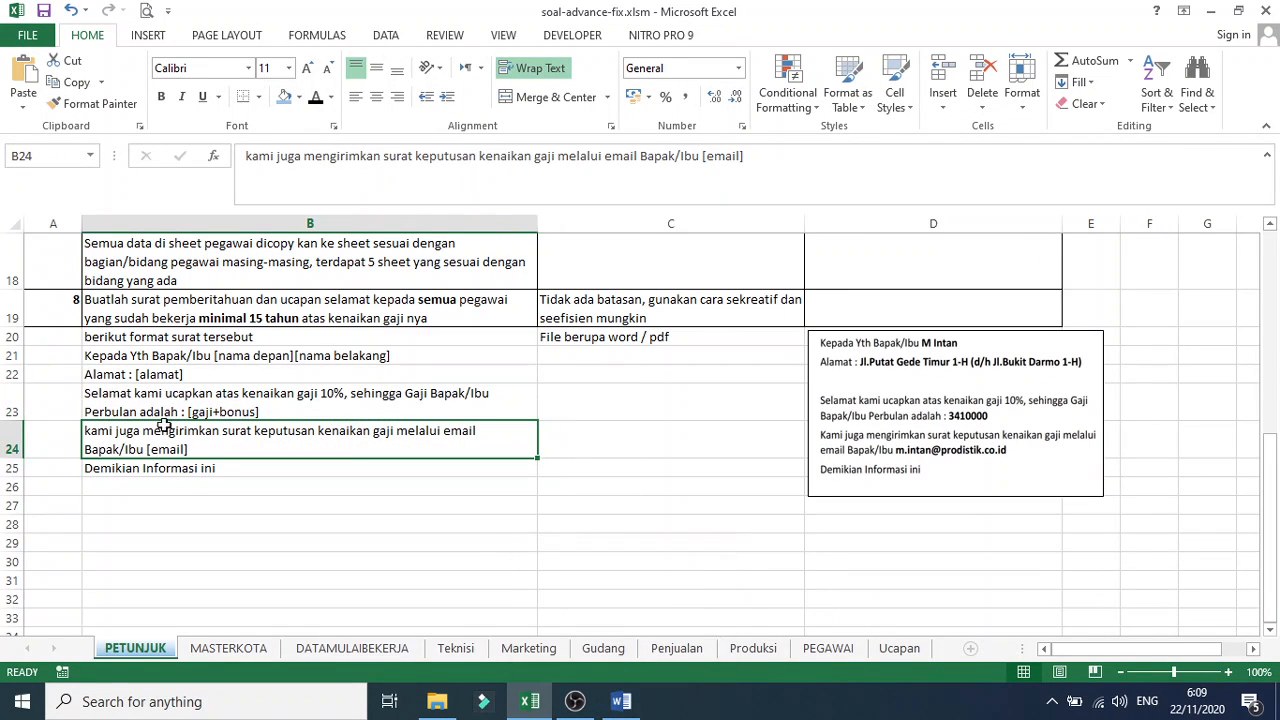
left_click_drag(786, 157, 244, 156)
key("ctrl+c")
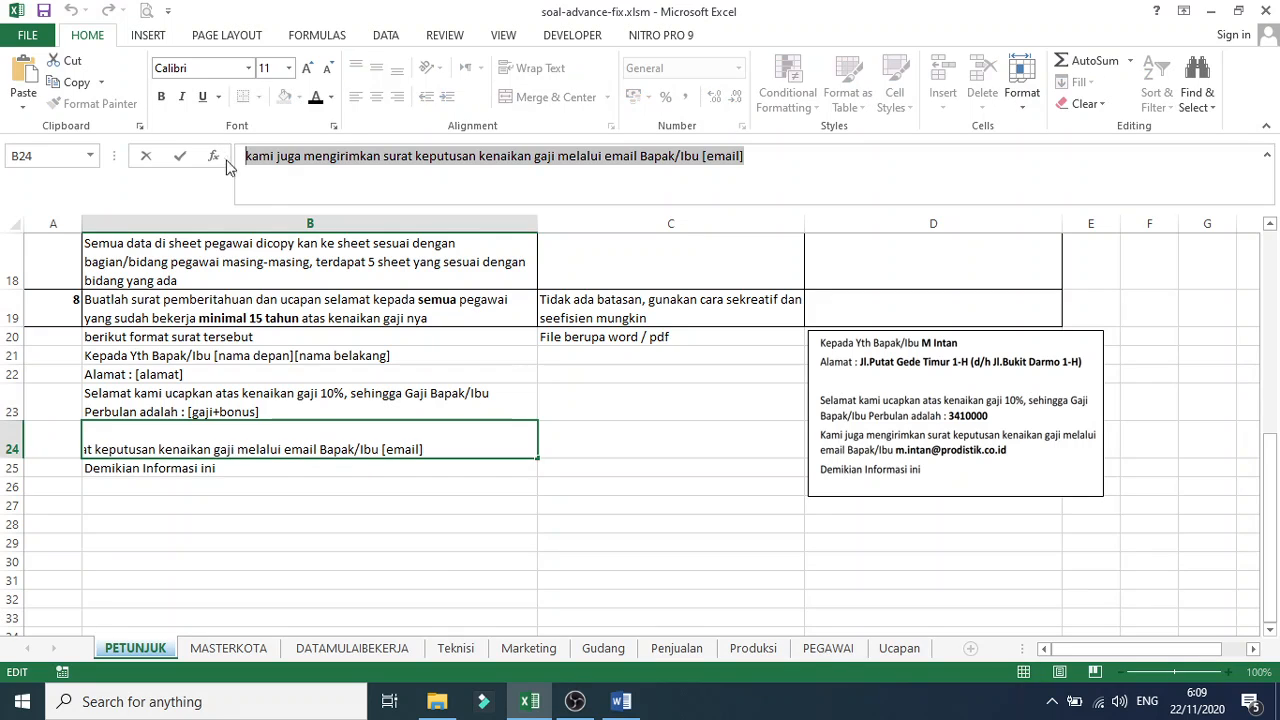
left_click(621, 701)
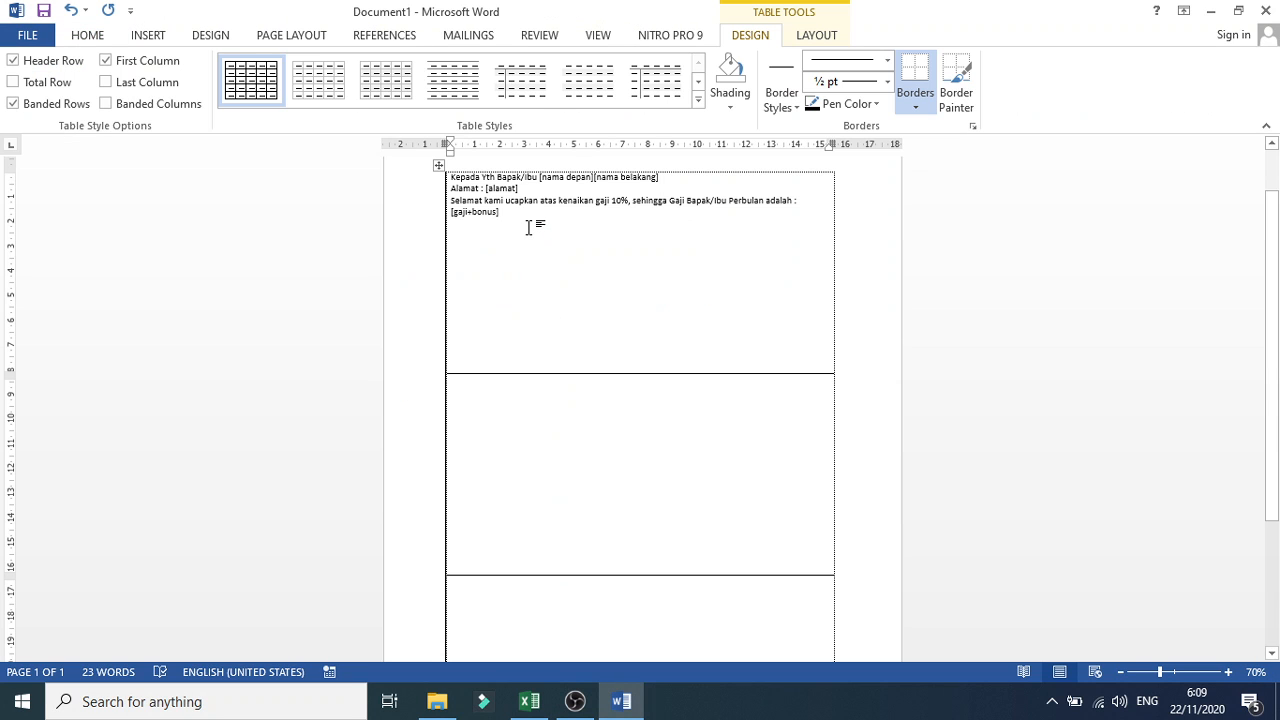
key("ctrl+v")
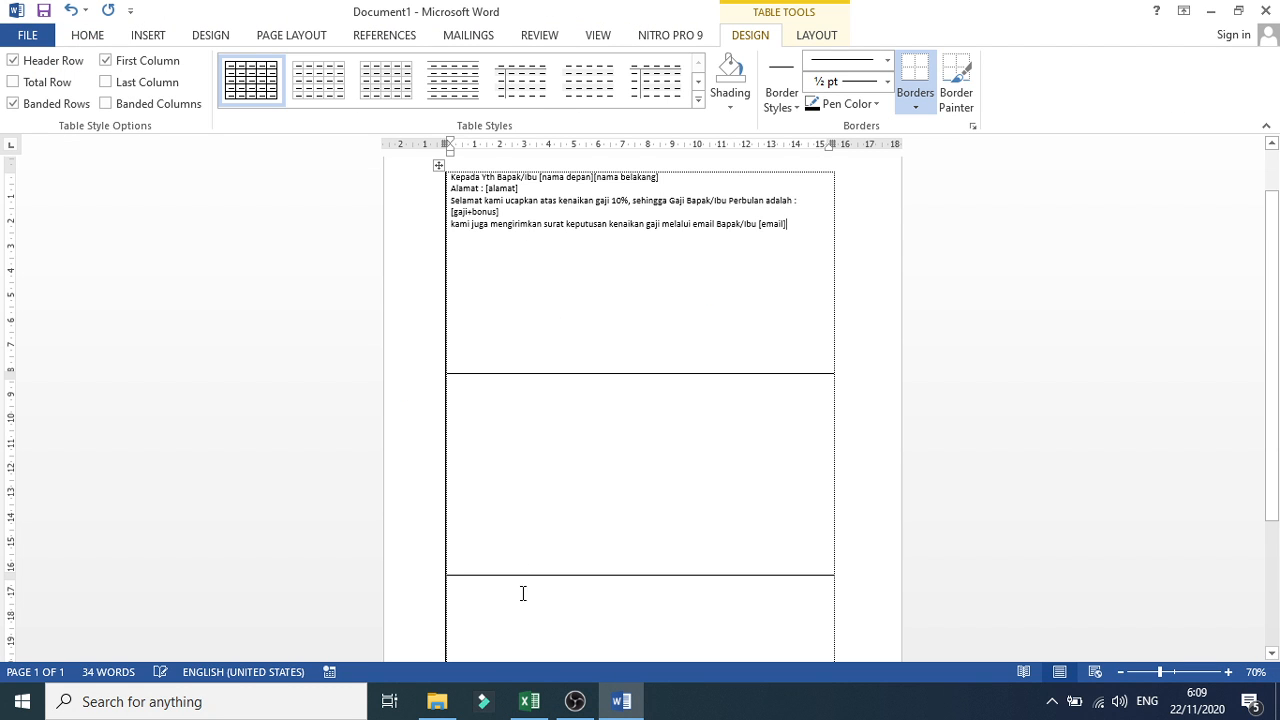
Take the closing line from B25 of Excel's PETUNJUK sheet and add "Demikian Informasi ini" below the email sentence in Word
left_click(529, 701)
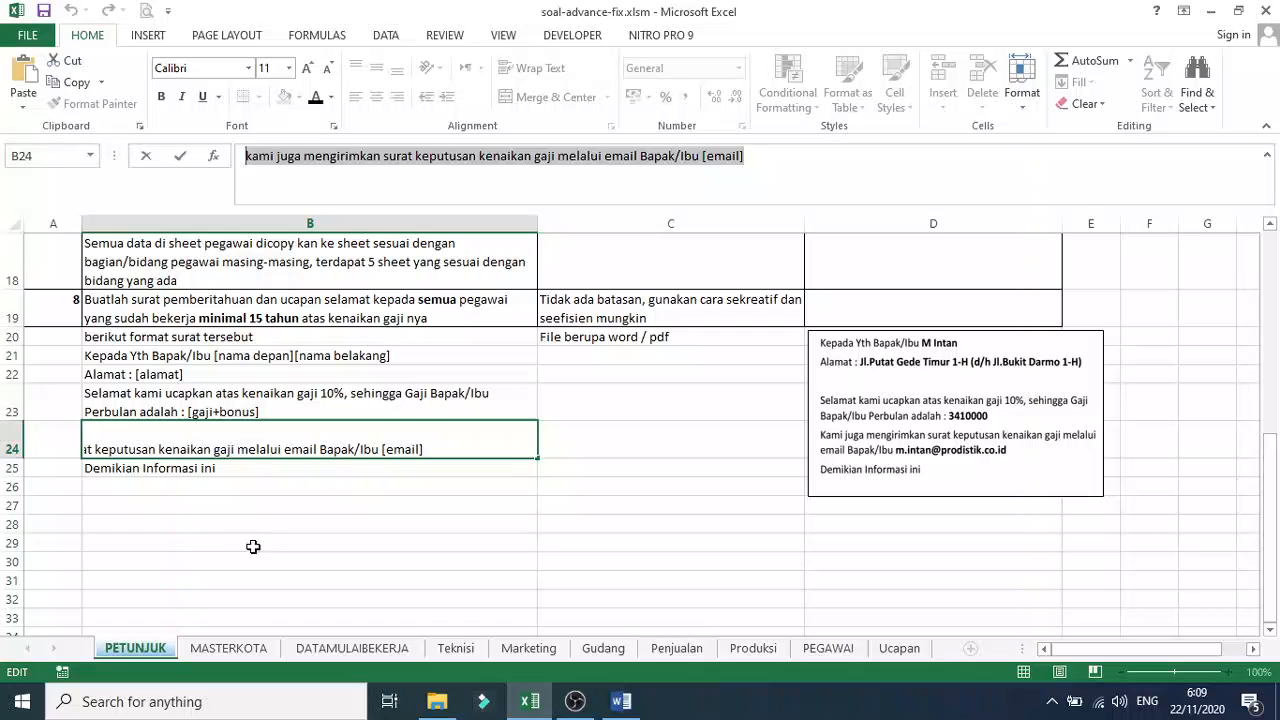
left_click(227, 472)
left_click_drag(416, 160, 243, 160)
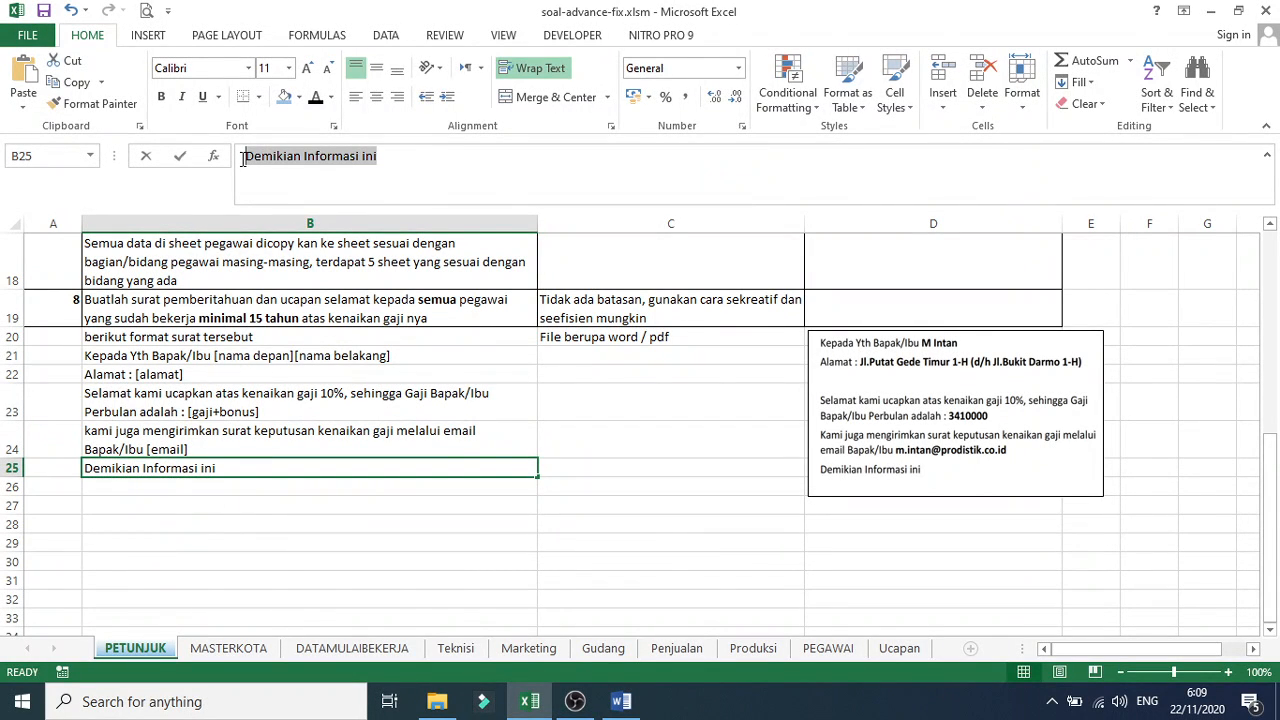
left_click(621, 701)
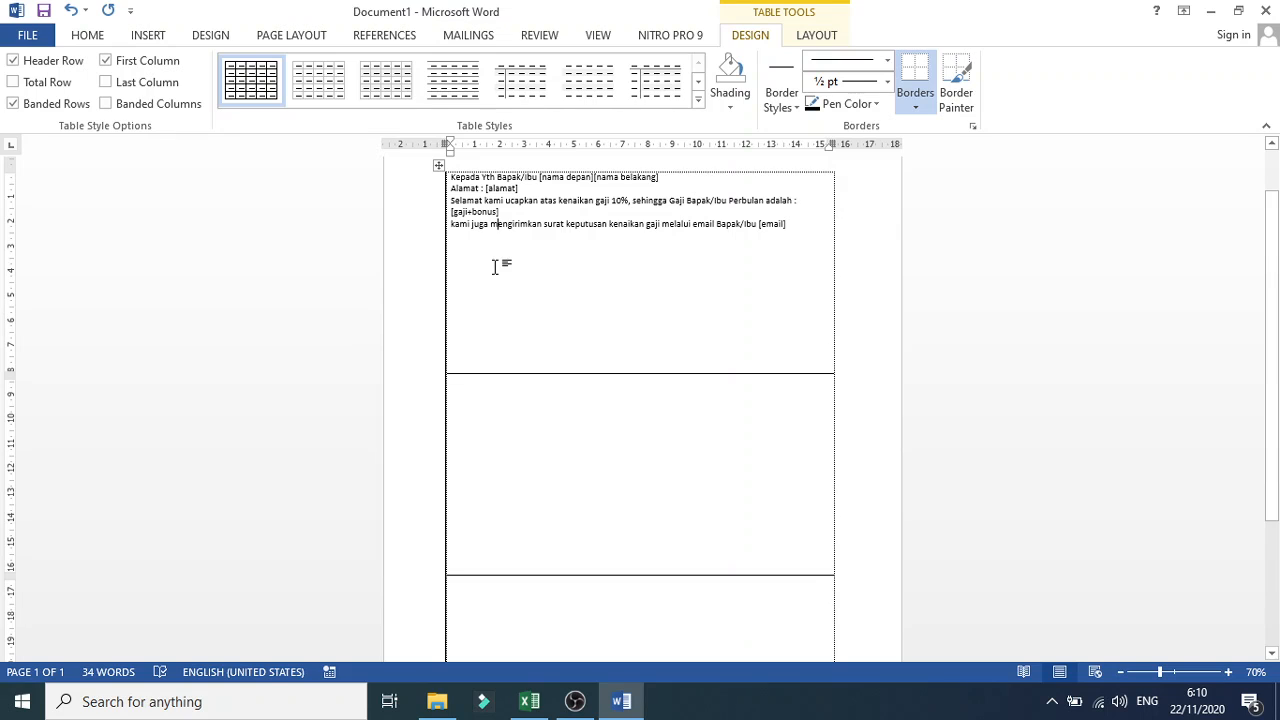
left_click(787, 224)
key("Return")
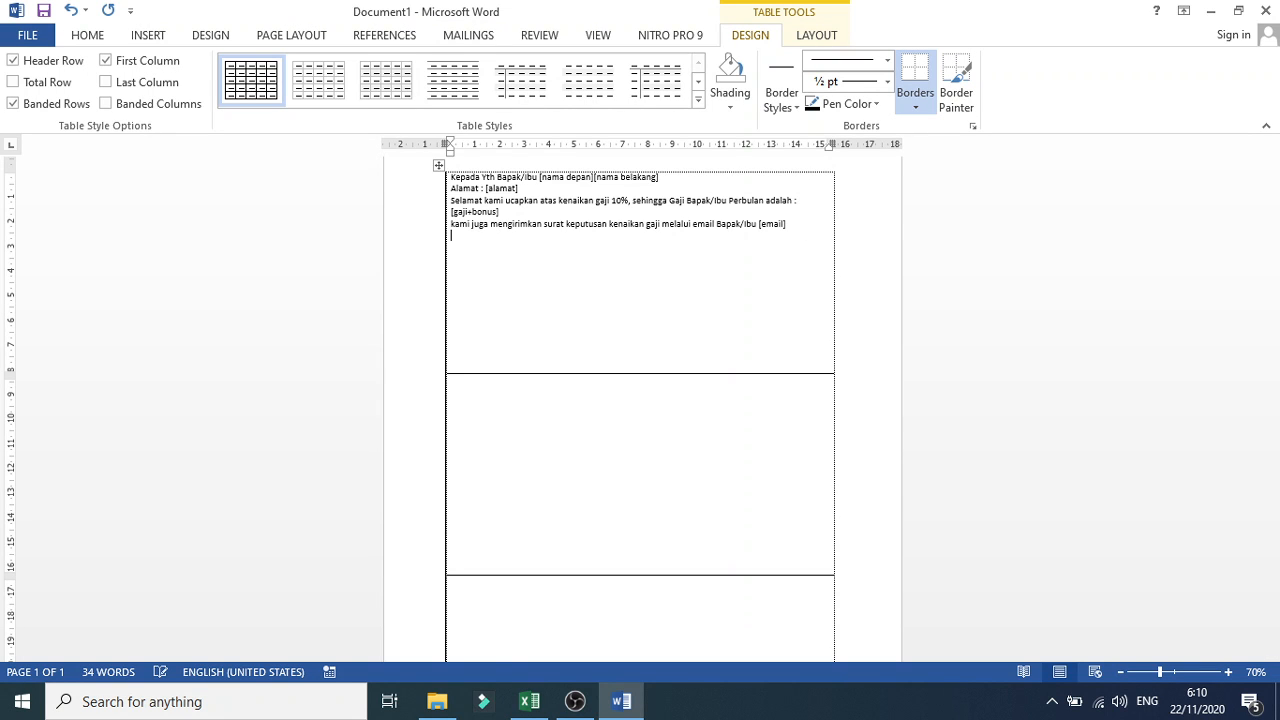
type("Demikian Informasi ini")
Set the vertical alignment of the first table cell to Center in the table properties
scroll(681, 320, "up", 2, "ctrl")
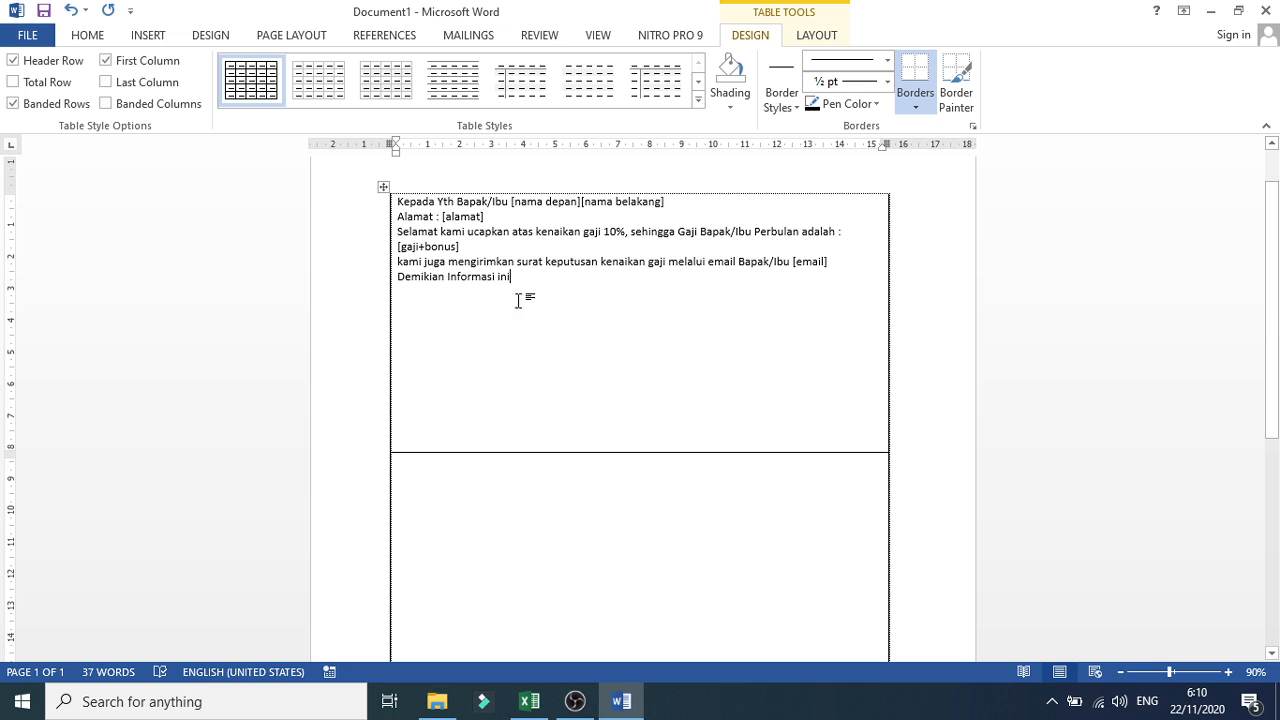
left_click(393, 298)
right_click(396, 297)
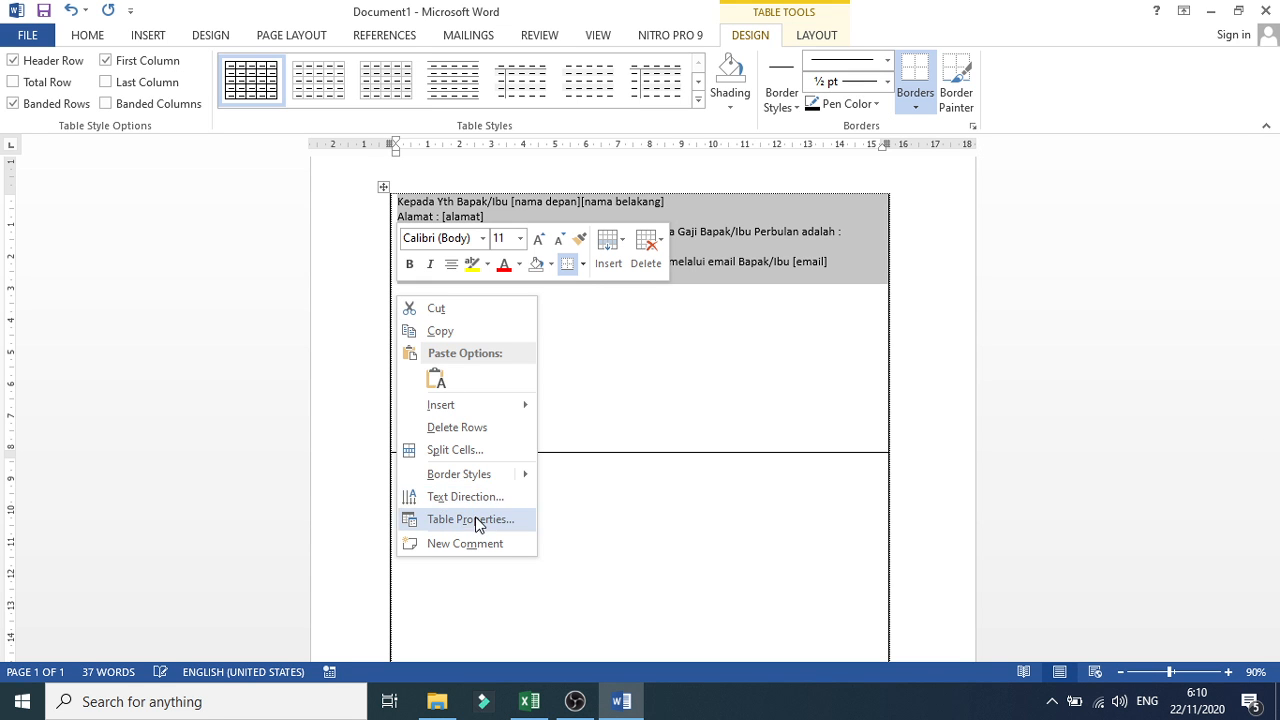
mouse_move(488, 485)
left_click(483, 520)
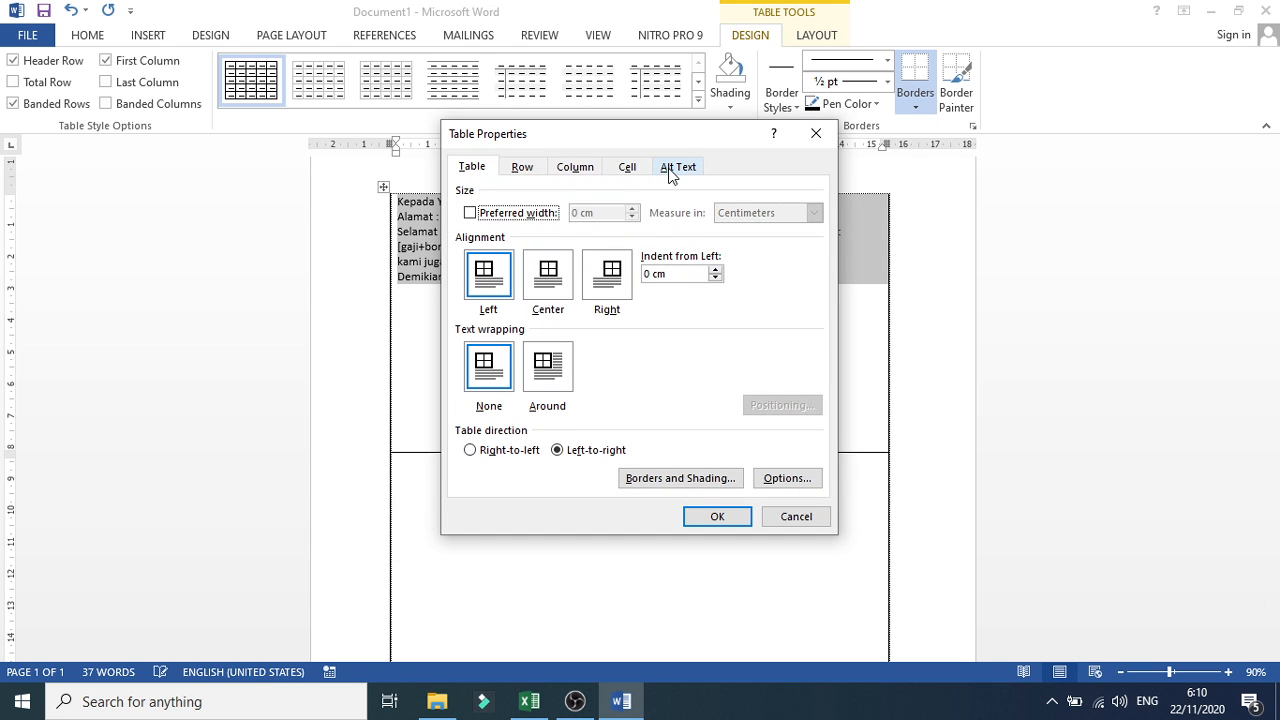
left_click(625, 170)
left_click(546, 288)
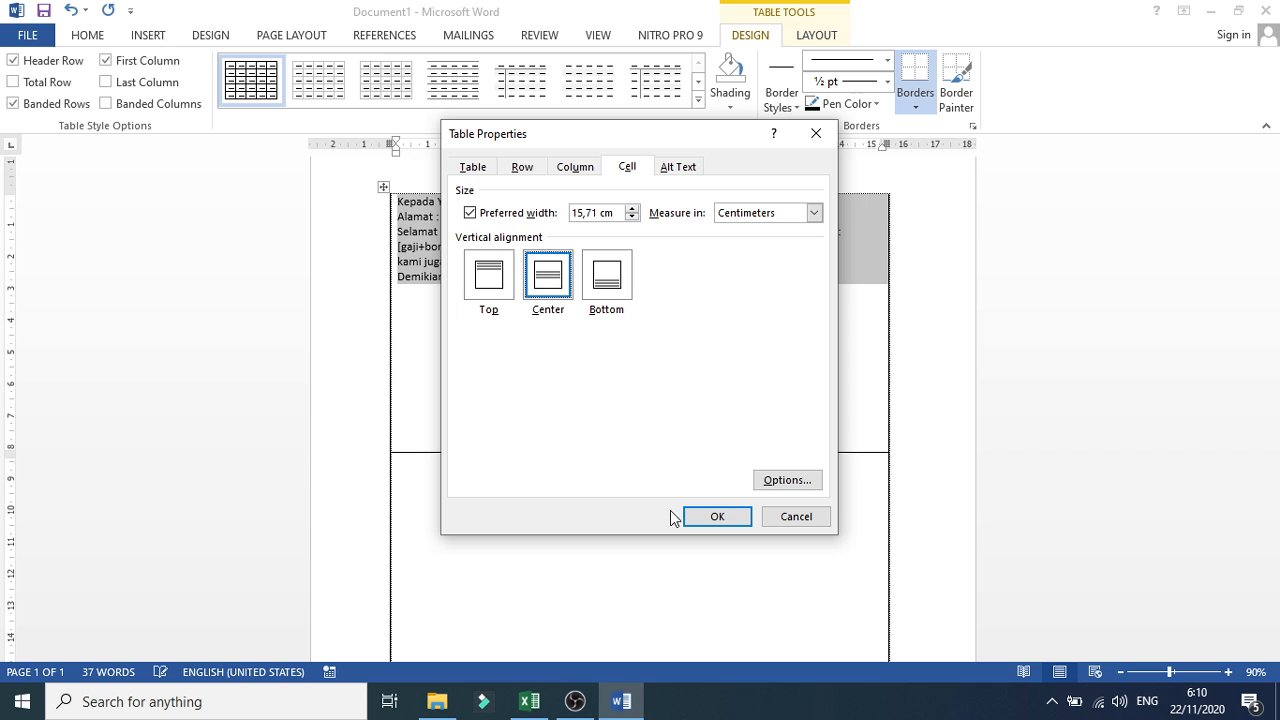
left_click(717, 516)
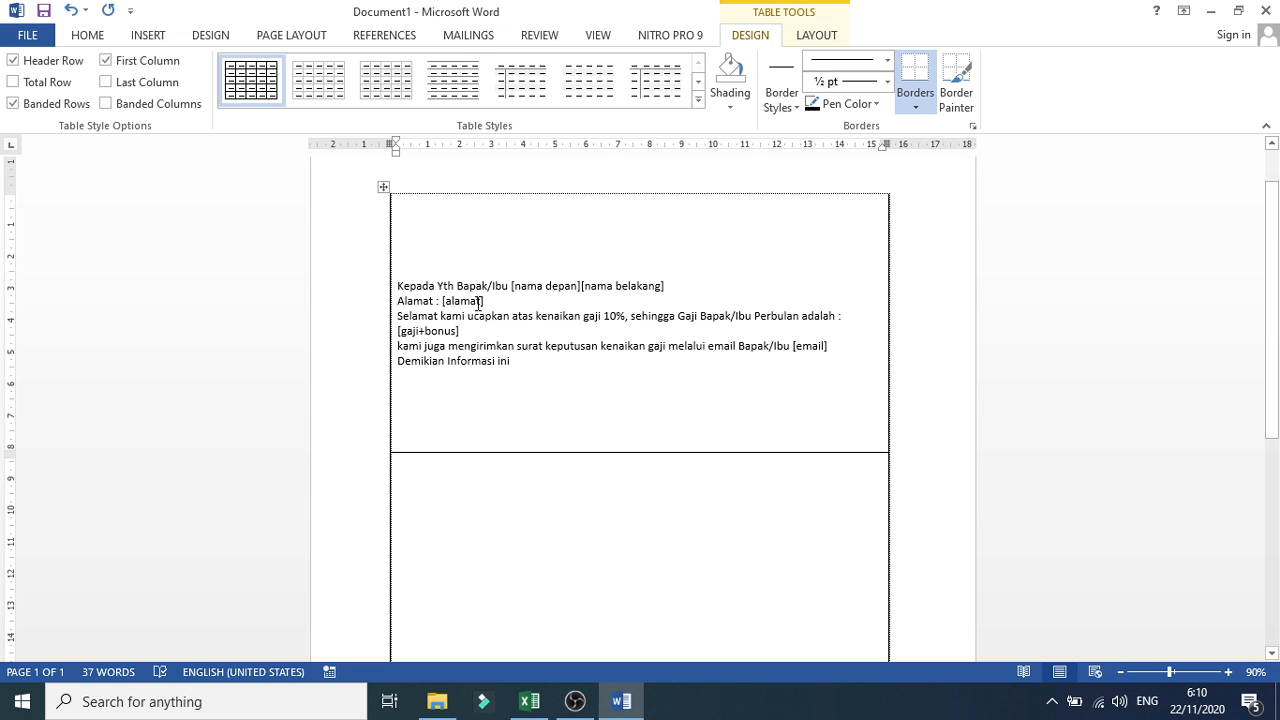
Increase the font size of all the letter text in the first table row to 14
left_click_drag(399, 286, 520, 363)
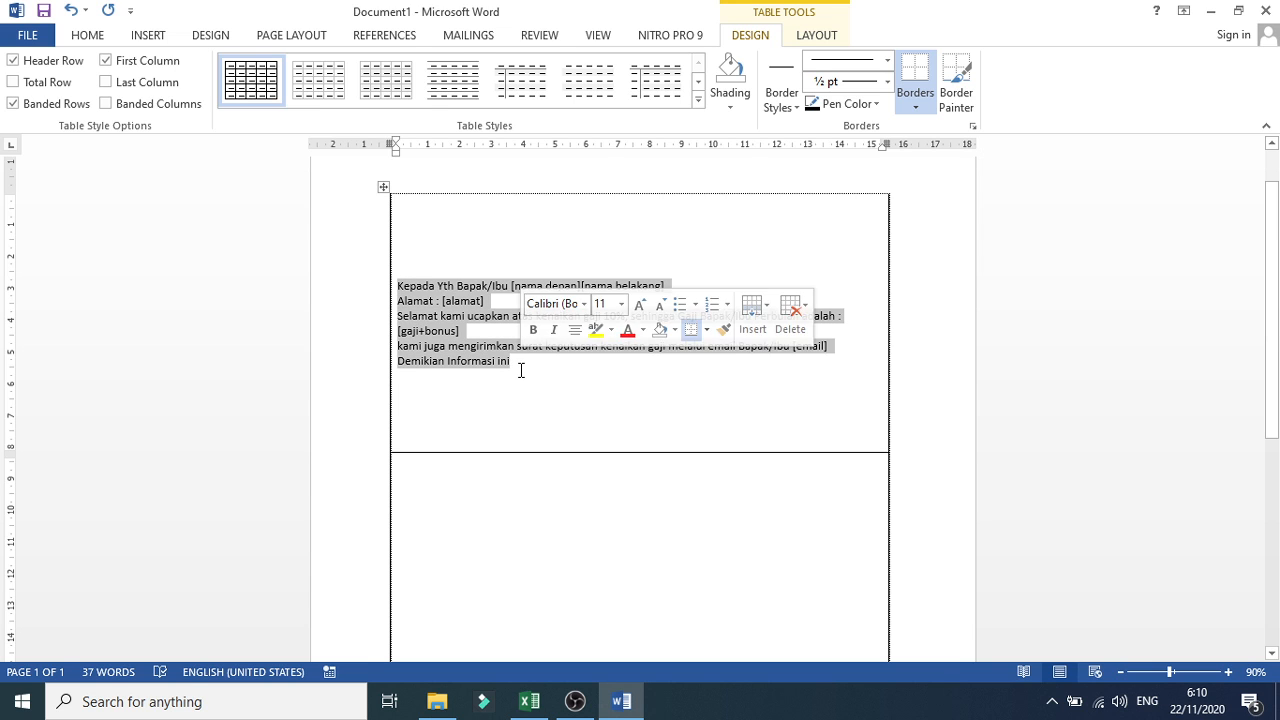
left_click(103, 40)
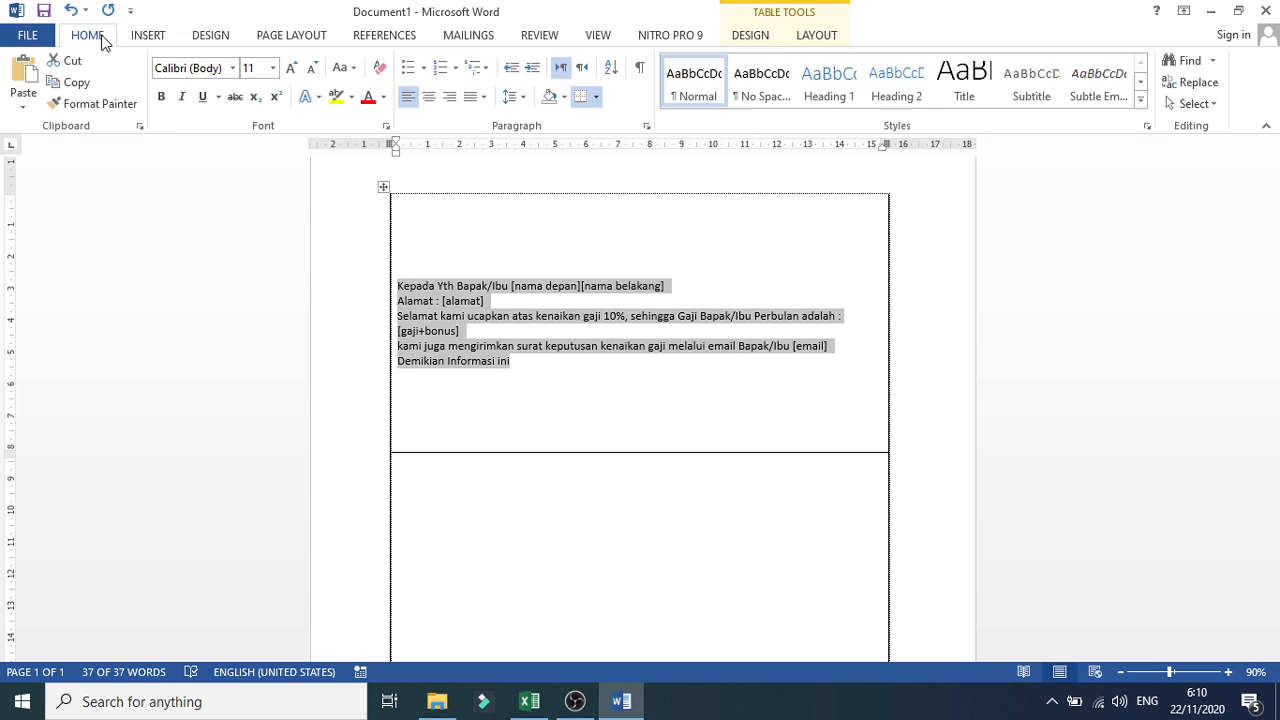
left_click(291, 68)
left_click(291, 68)
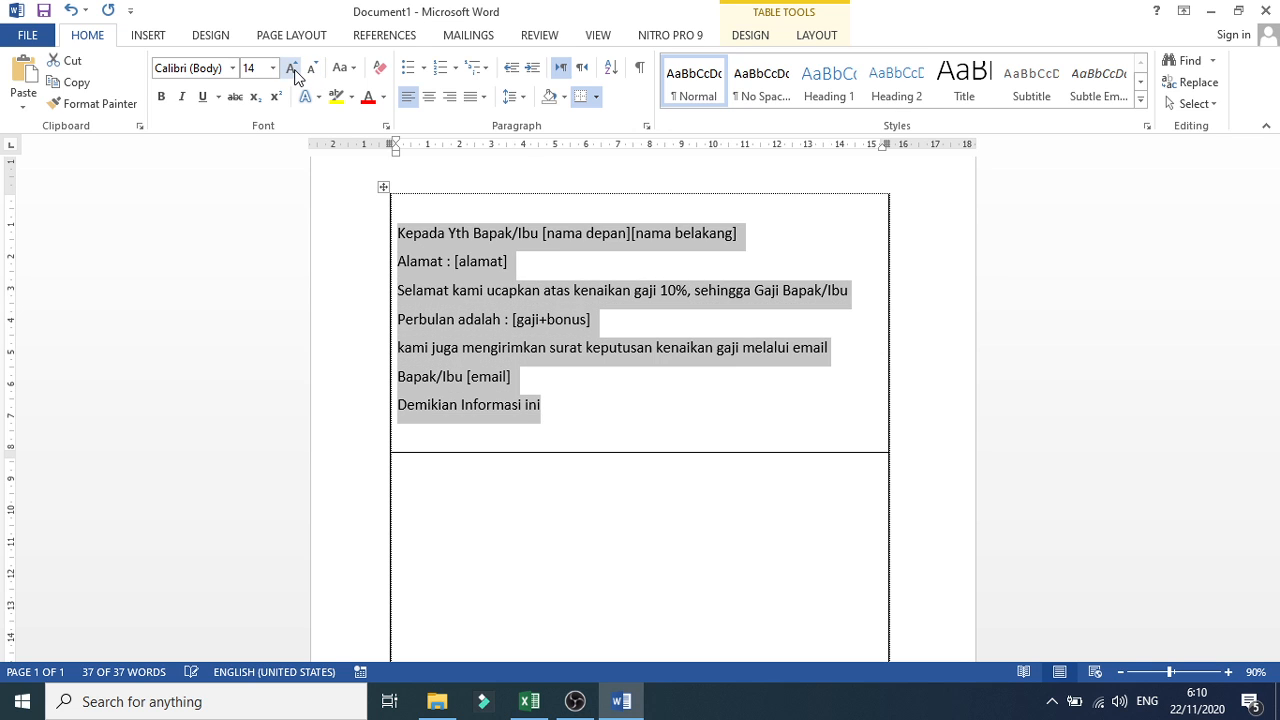
left_click(572, 272)
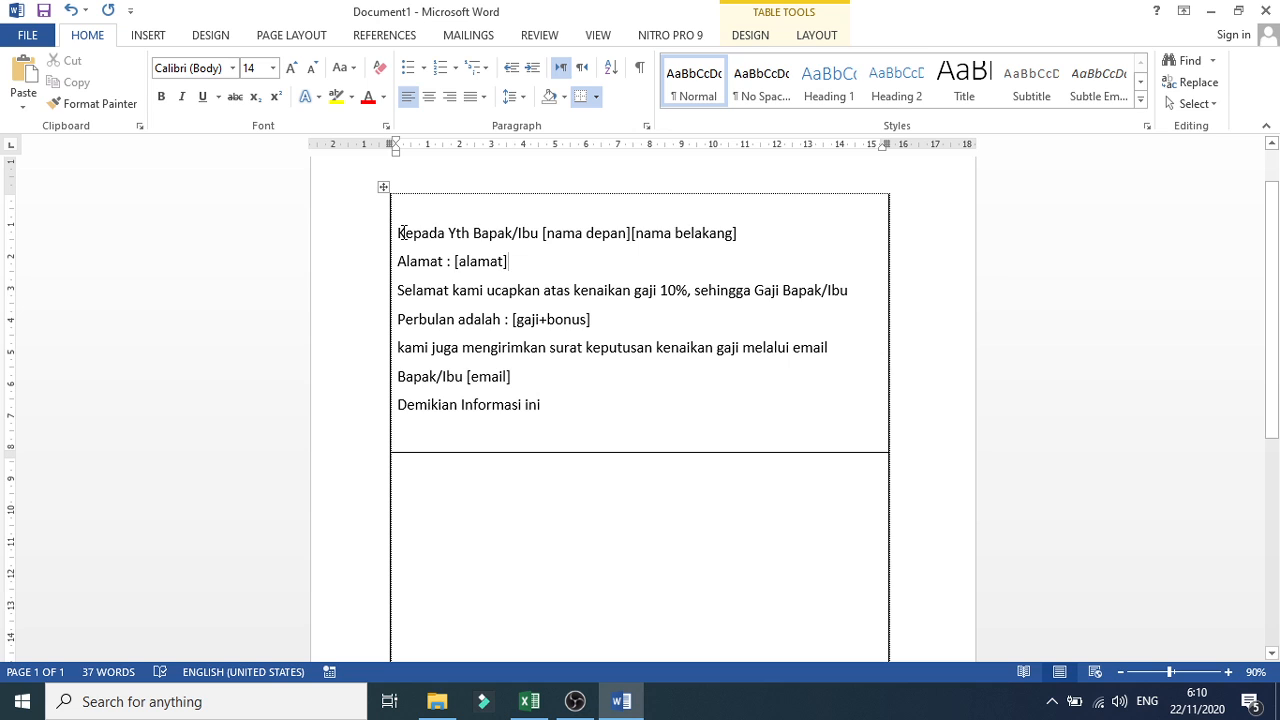
Indent all the letter text by about 0.8 cm from both the left and right edges of the cell
left_click_drag(400, 234, 541, 405)
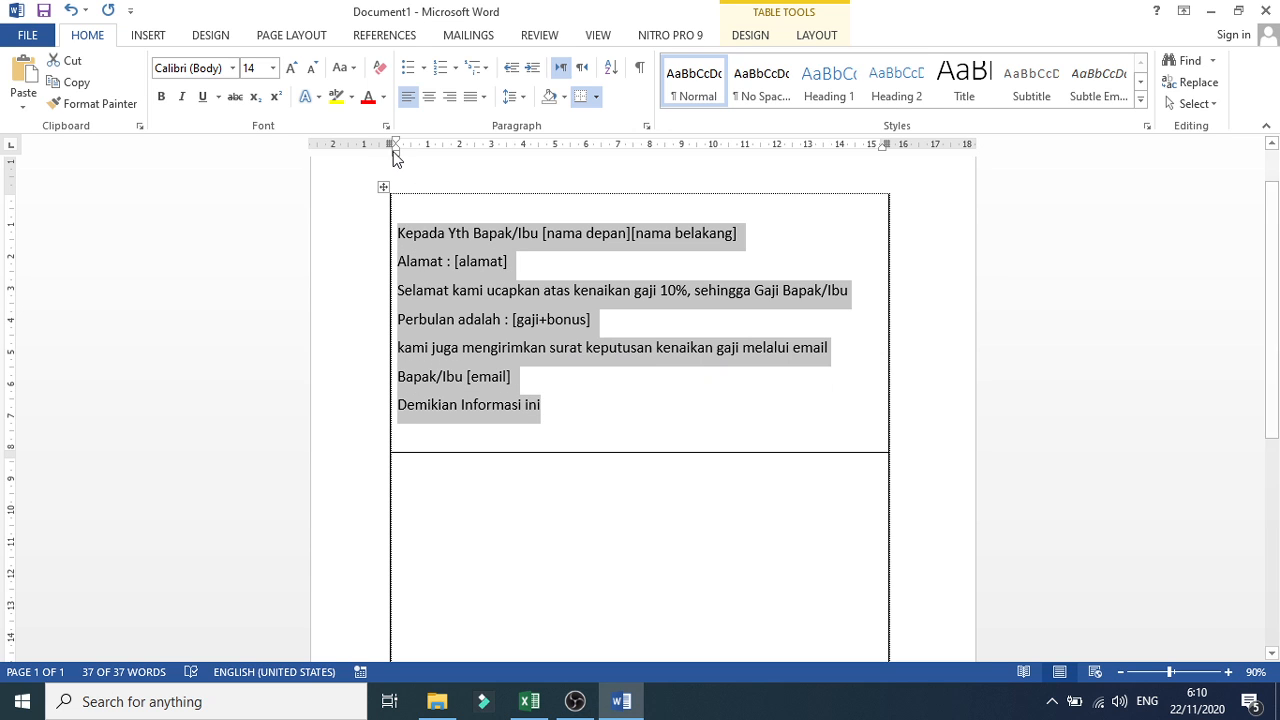
left_click_drag(396, 151, 421, 157)
left_click_drag(884, 152, 864, 158)
left_click(713, 377)
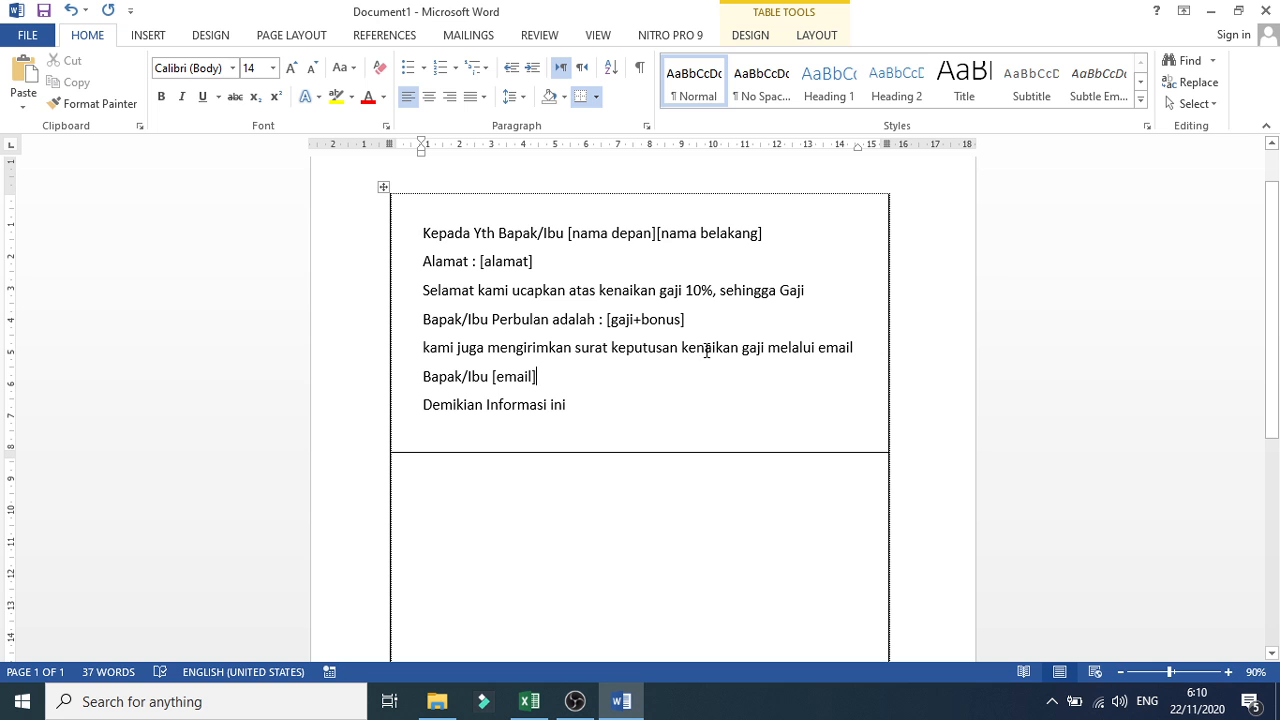
Try to use the existing Desktop workbook soal-advance-fix.xlsm as the mail merge recipient list, checking the workbook open in Excel
scroll(780, 371, "down", 1)
scroll(780, 377, "up", 2)
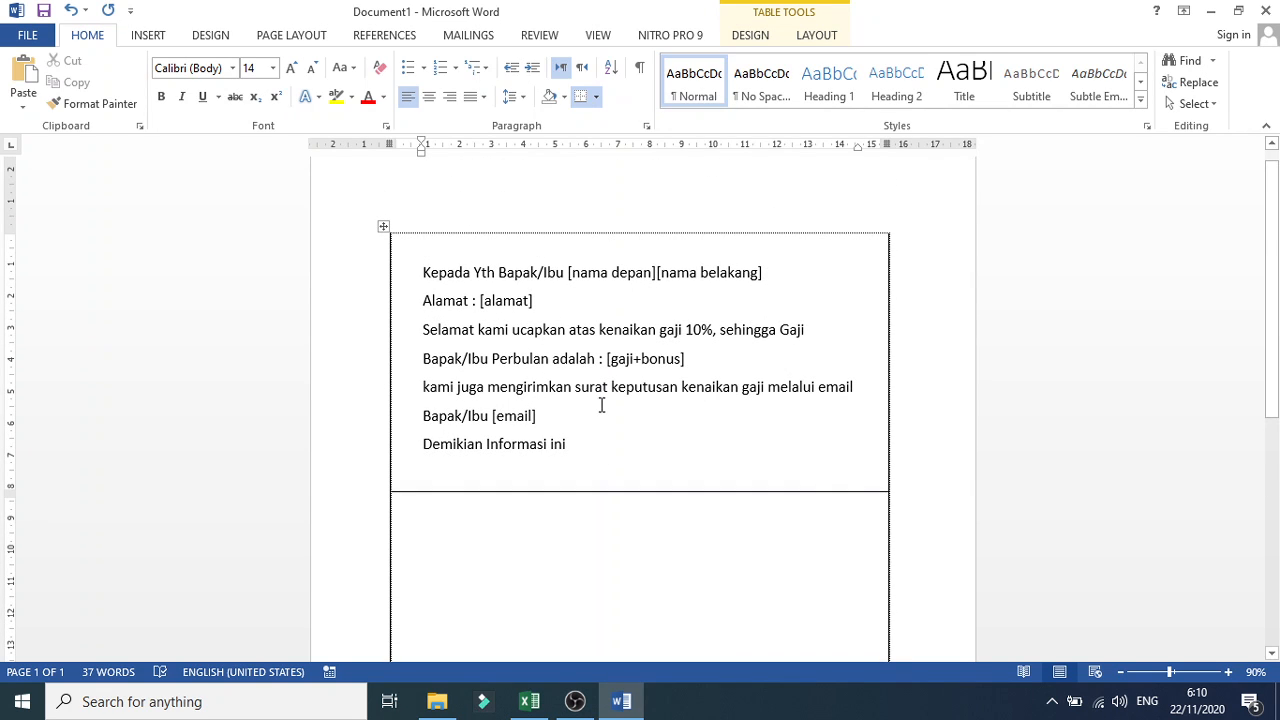
left_click(468, 35)
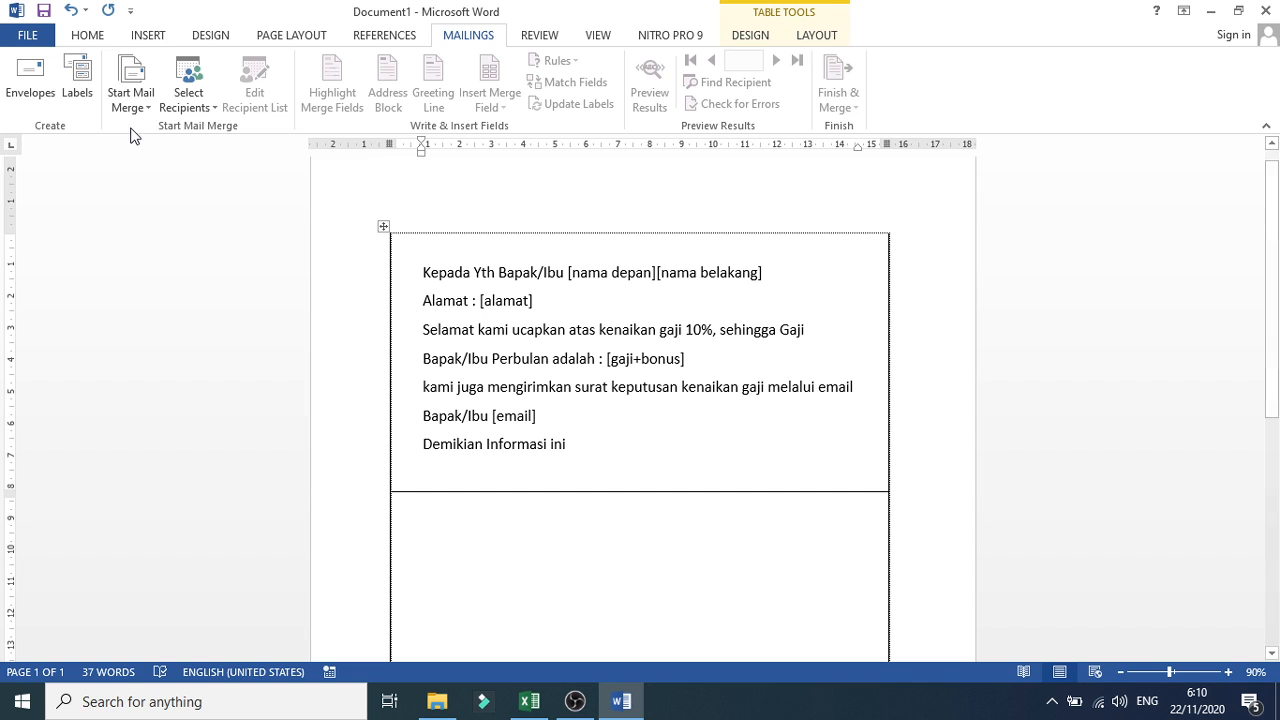
left_click(212, 108)
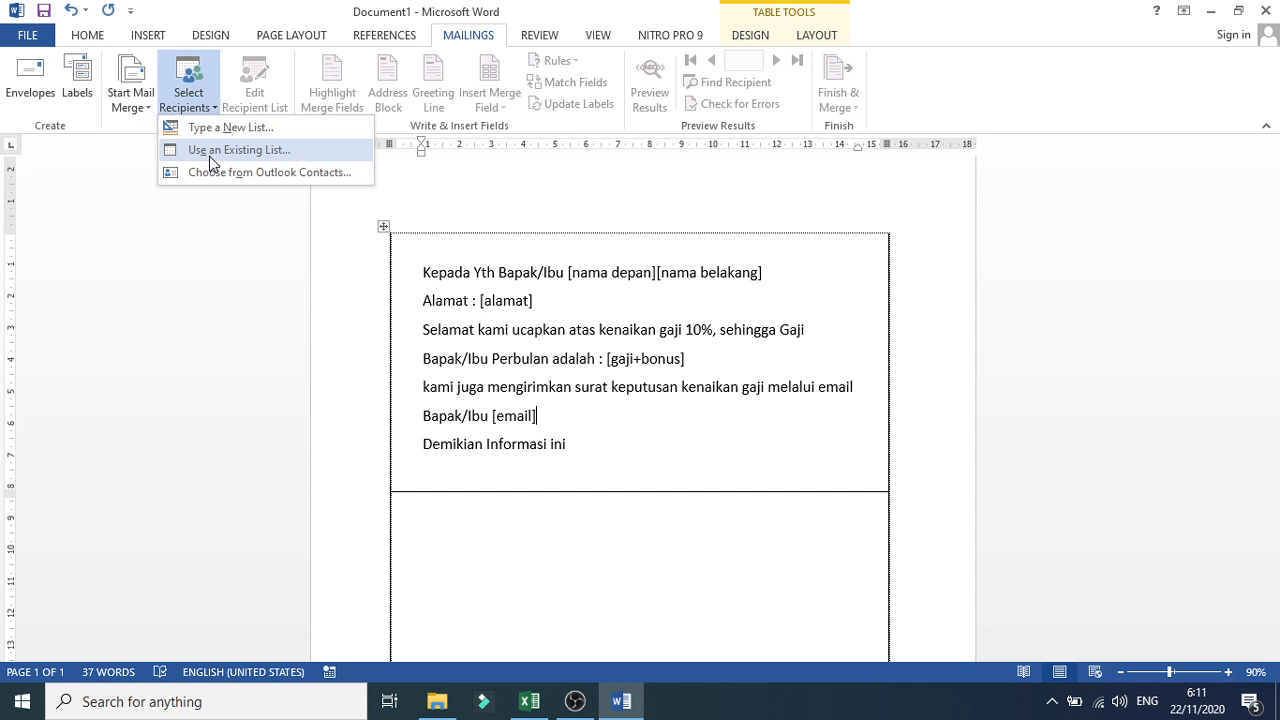
left_click(209, 156)
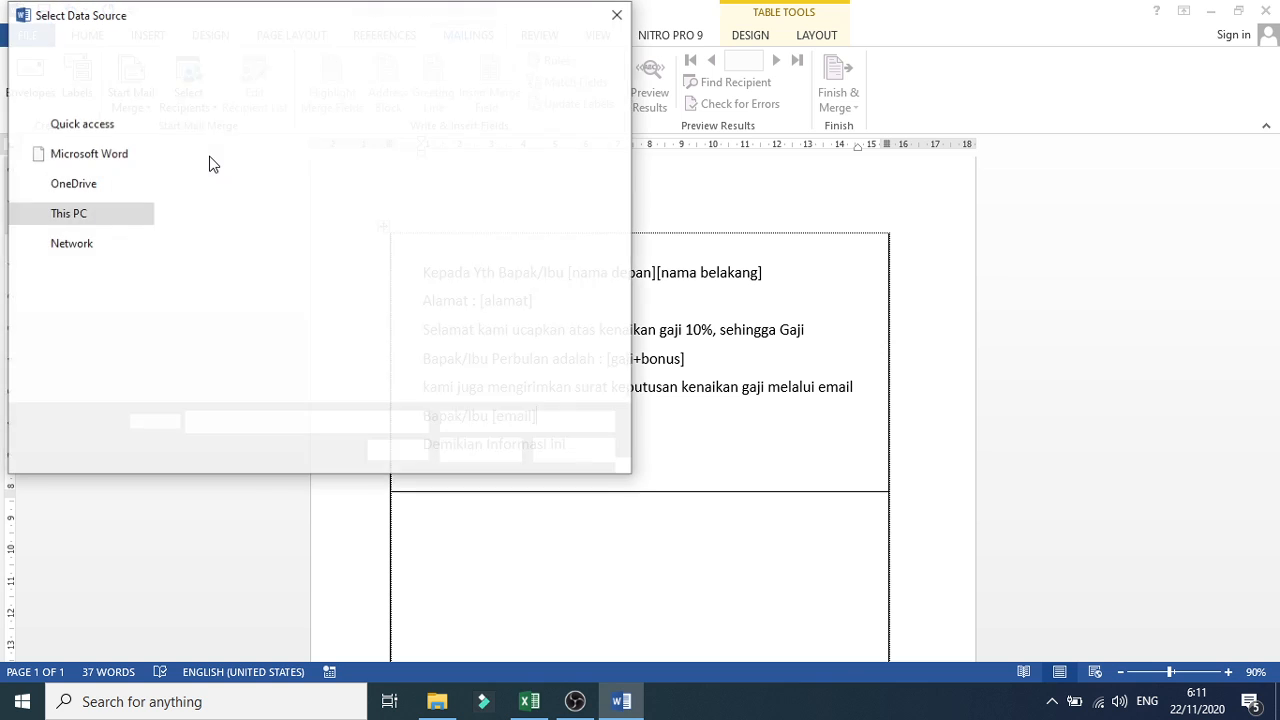
left_click(100, 163)
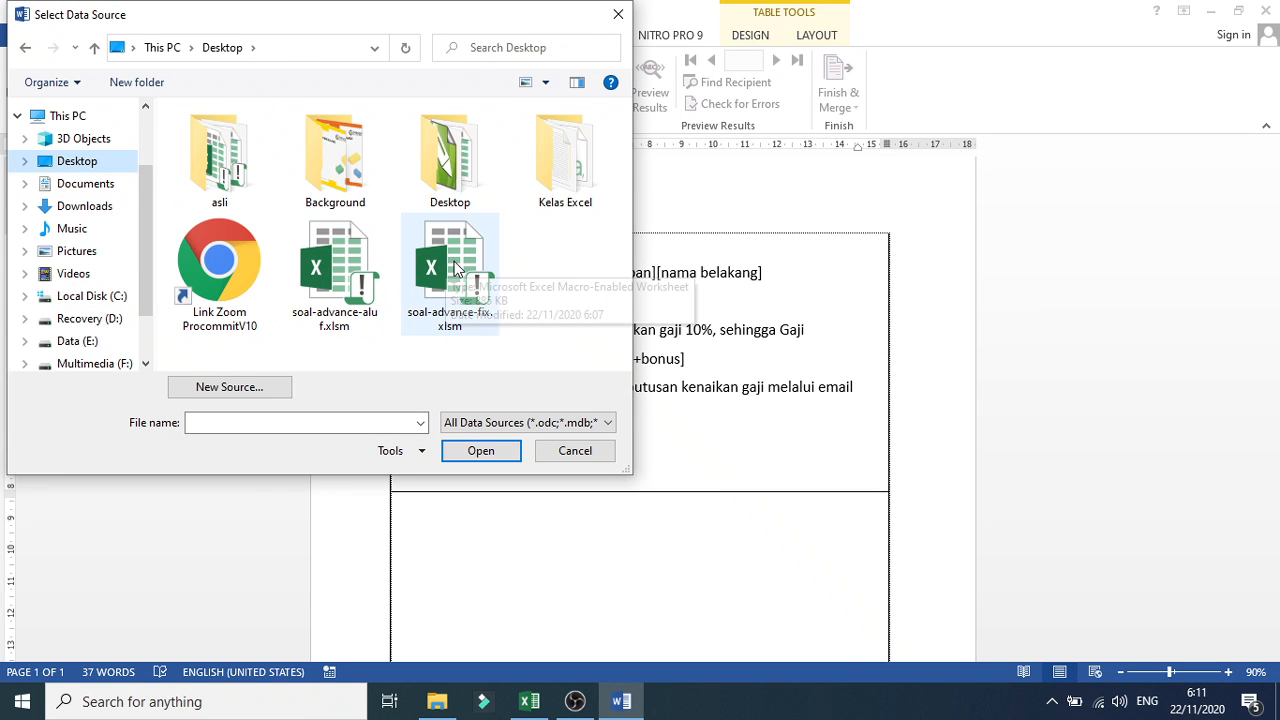
left_click(455, 268)
double_click(454, 268)
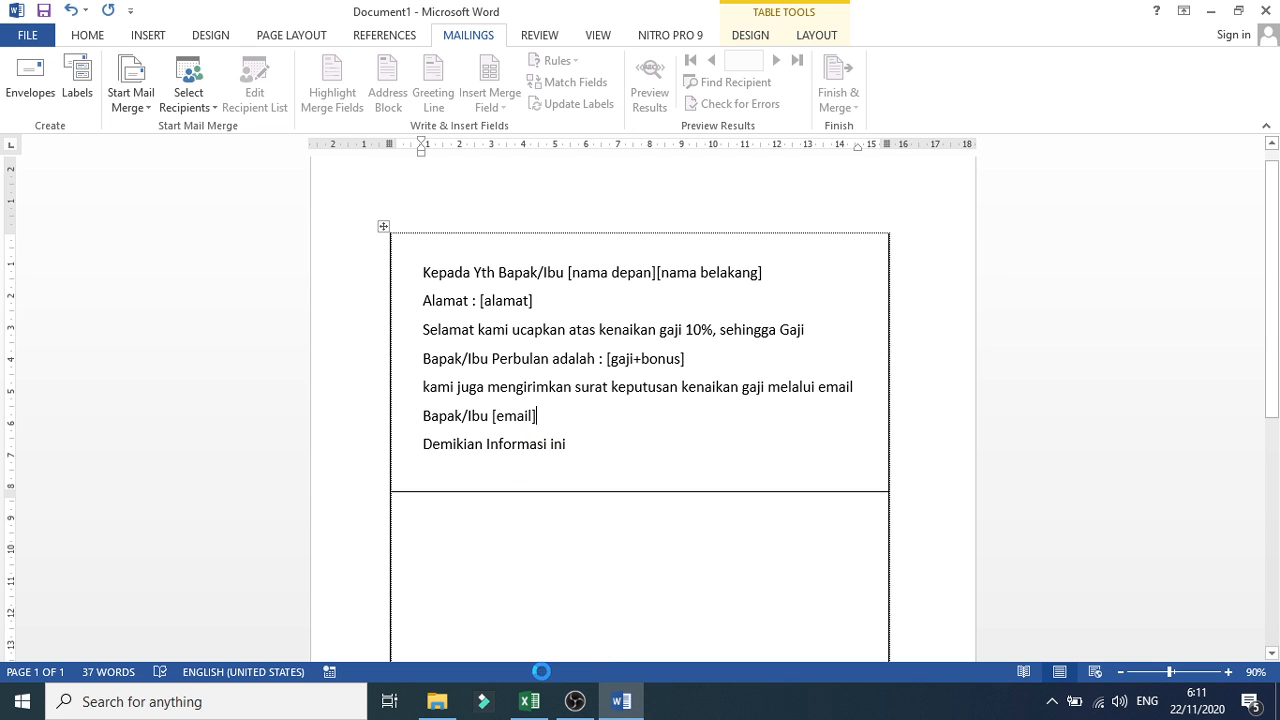
left_click(531, 703)
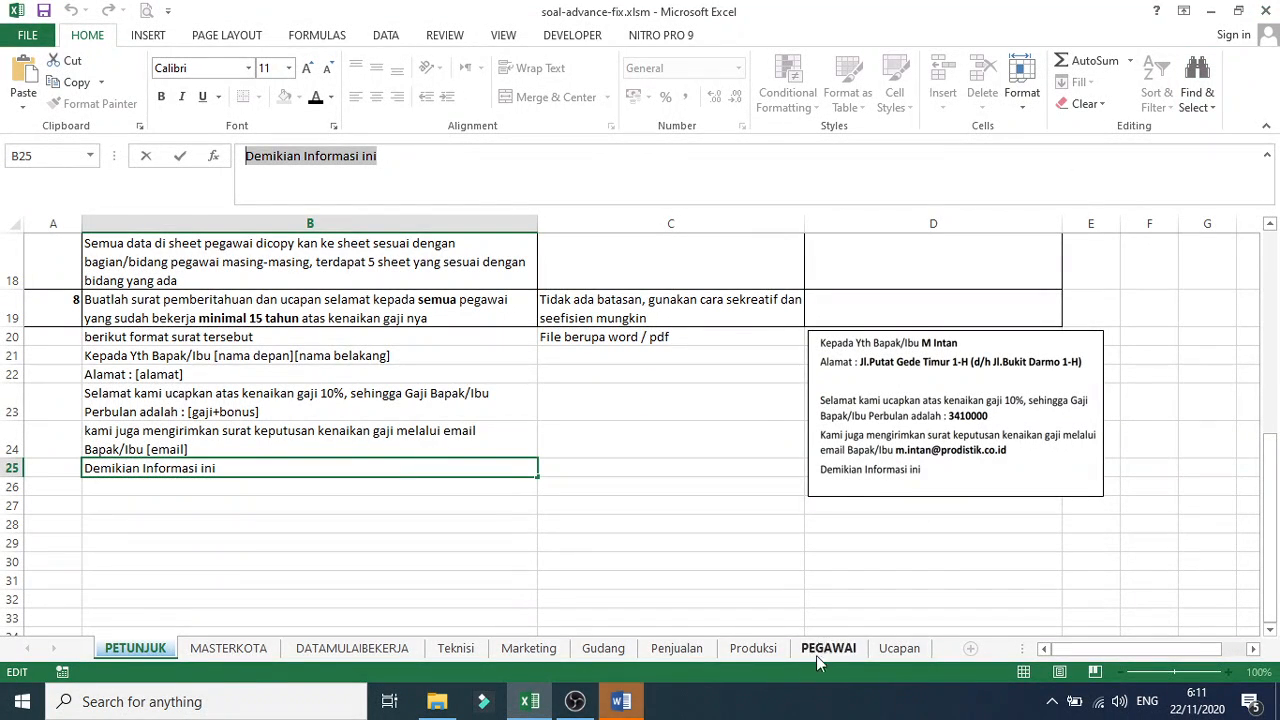
left_click(621, 703)
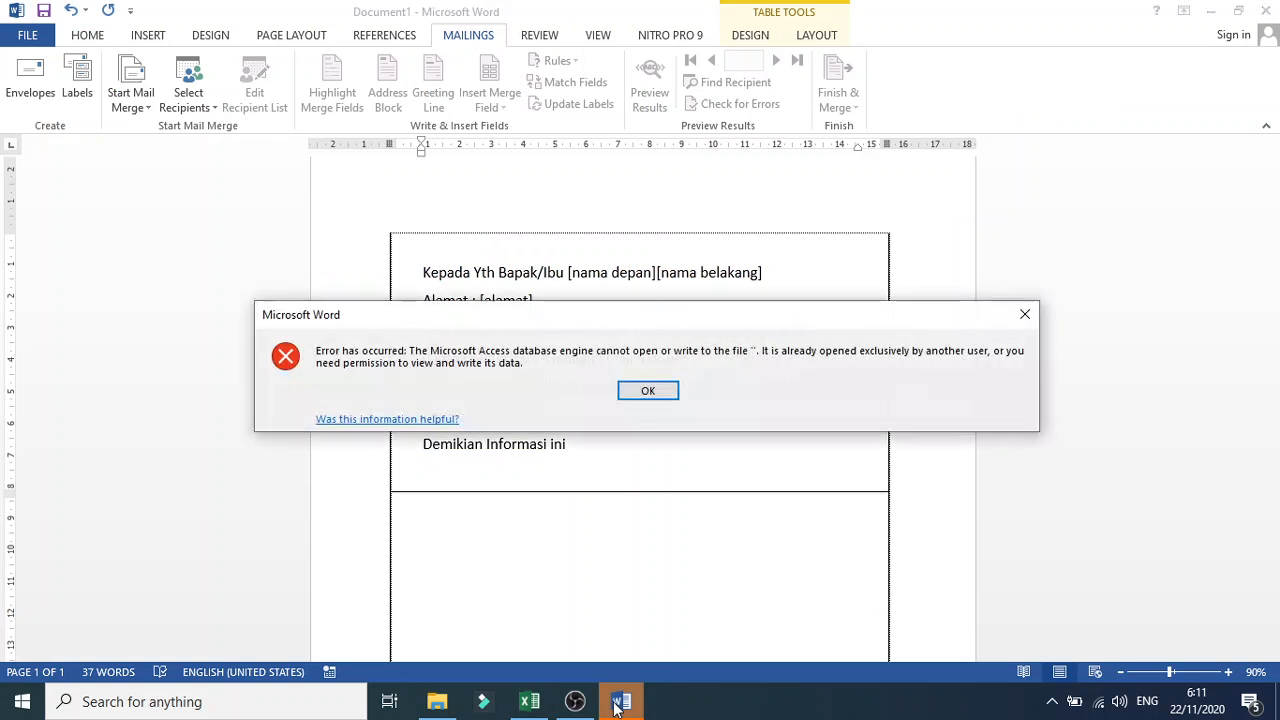
Save and close soal-advance-fix.xlsm in Excel, then cancel the pending data link and table selection in Word
left_click(648, 391)
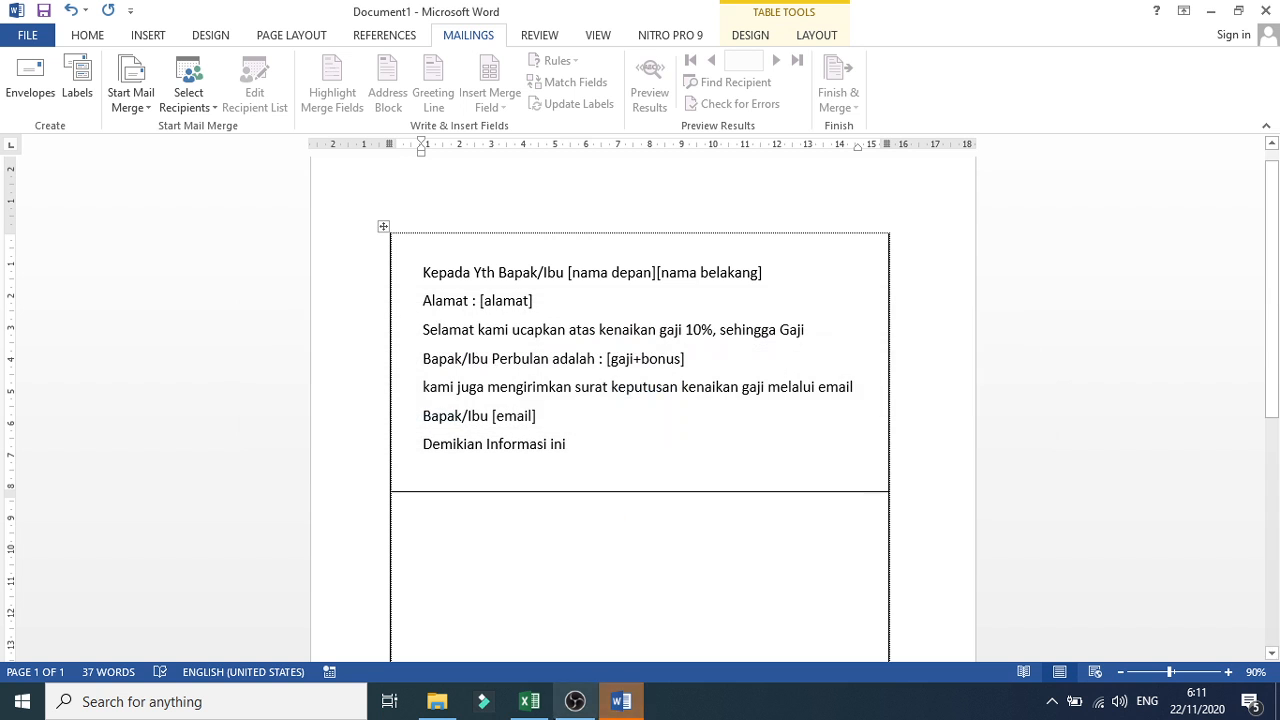
left_click(529, 701)
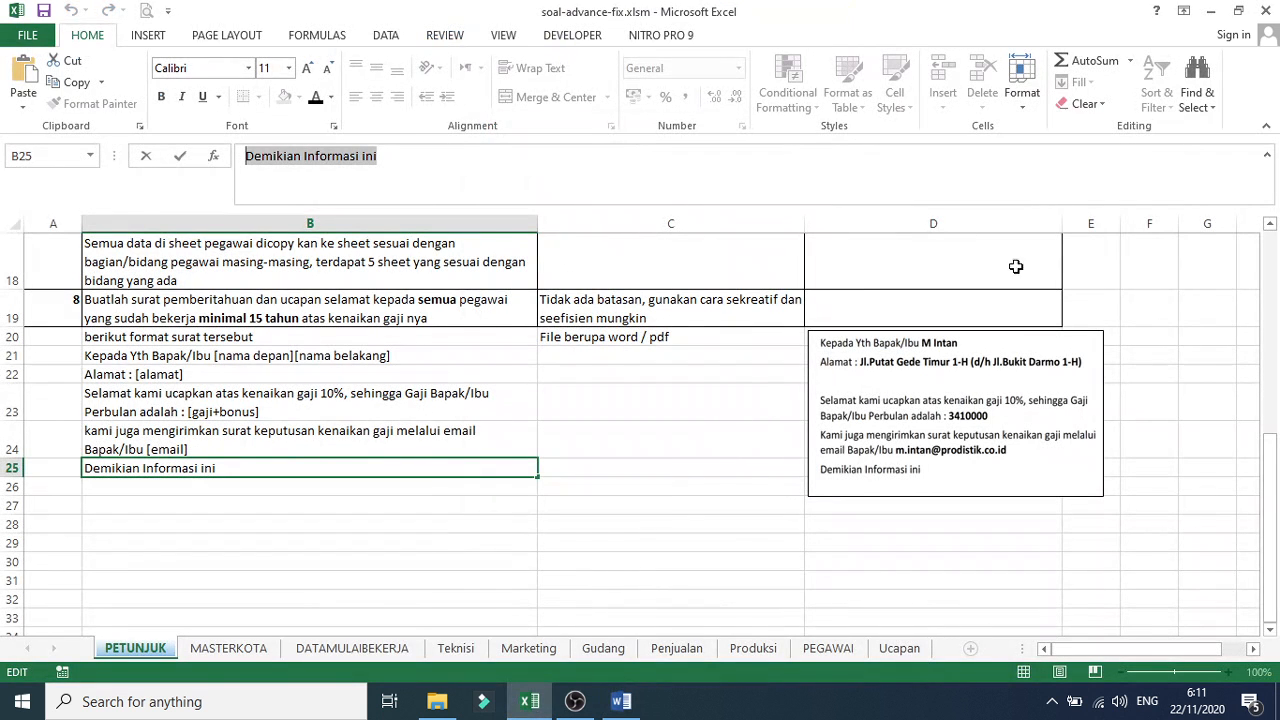
left_click(1270, 10)
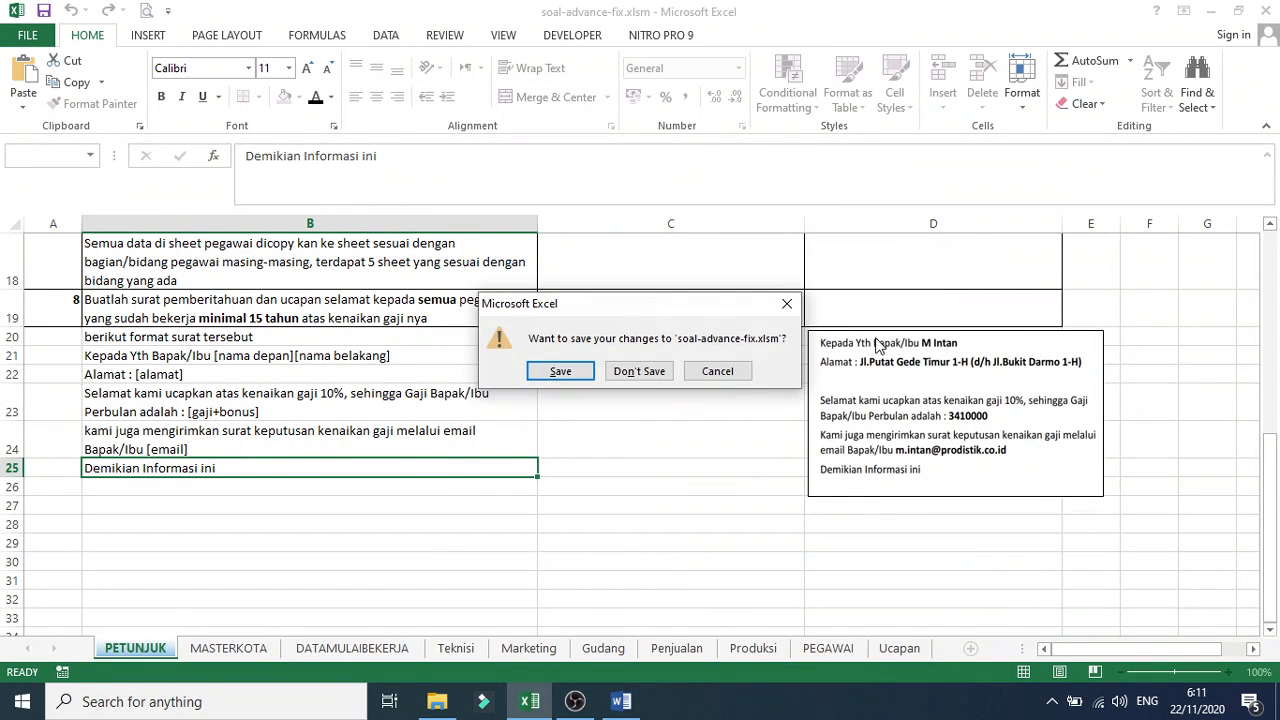
left_click(560, 371)
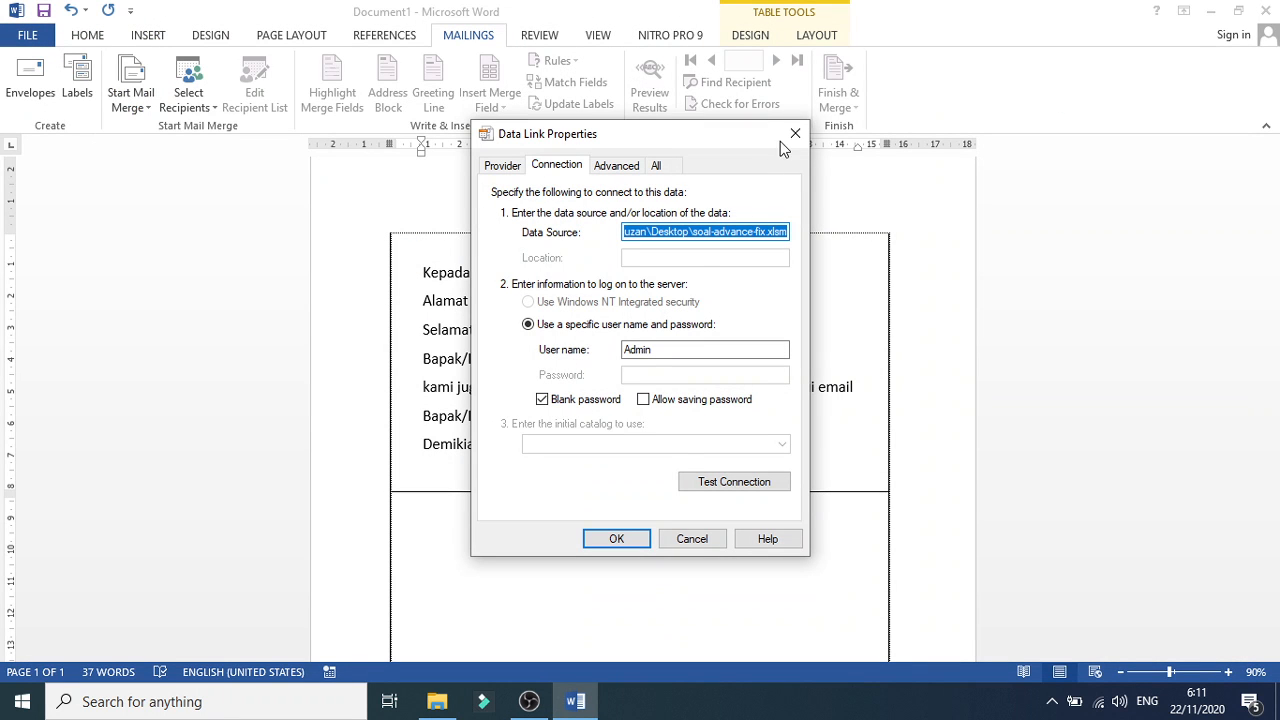
left_click(795, 133)
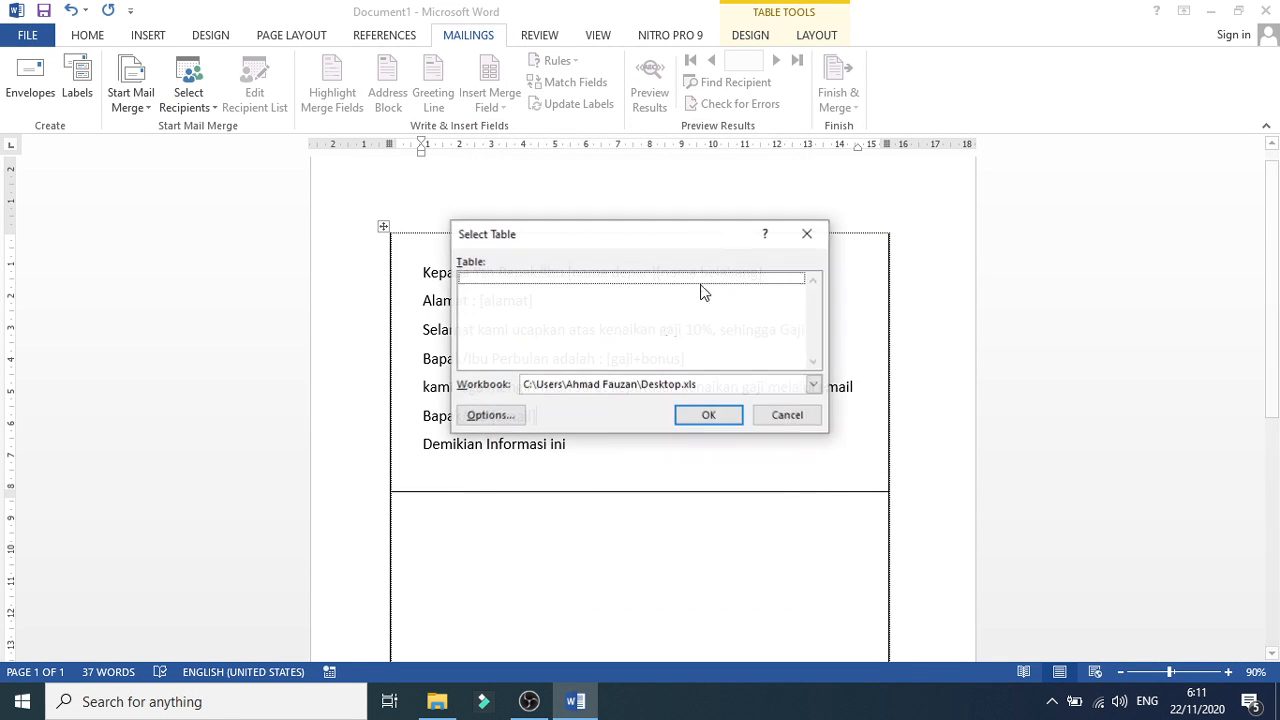
left_click(808, 233)
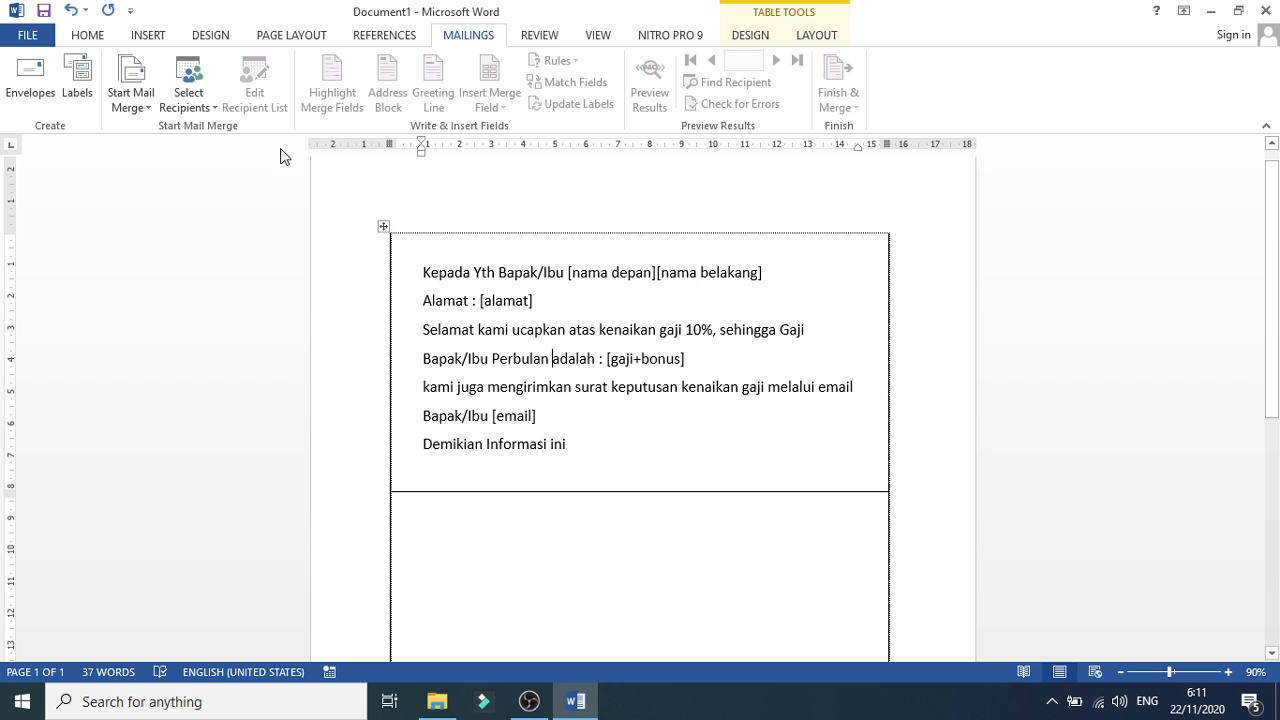
Use the Ucapan$ sheet of the existing Desktop workbook soal-advance-fix.xlsm as the recipient list, with the first row as column headers
left_click(187, 86)
left_click(192, 150)
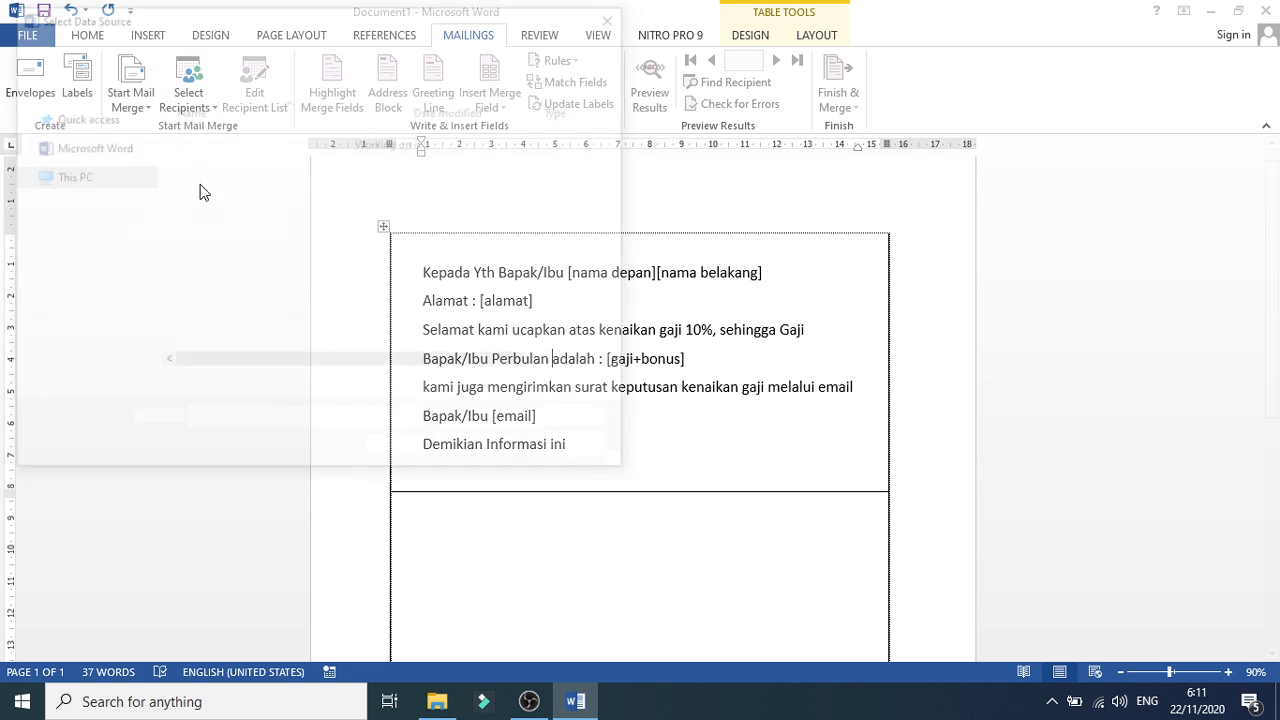
left_click(86, 161)
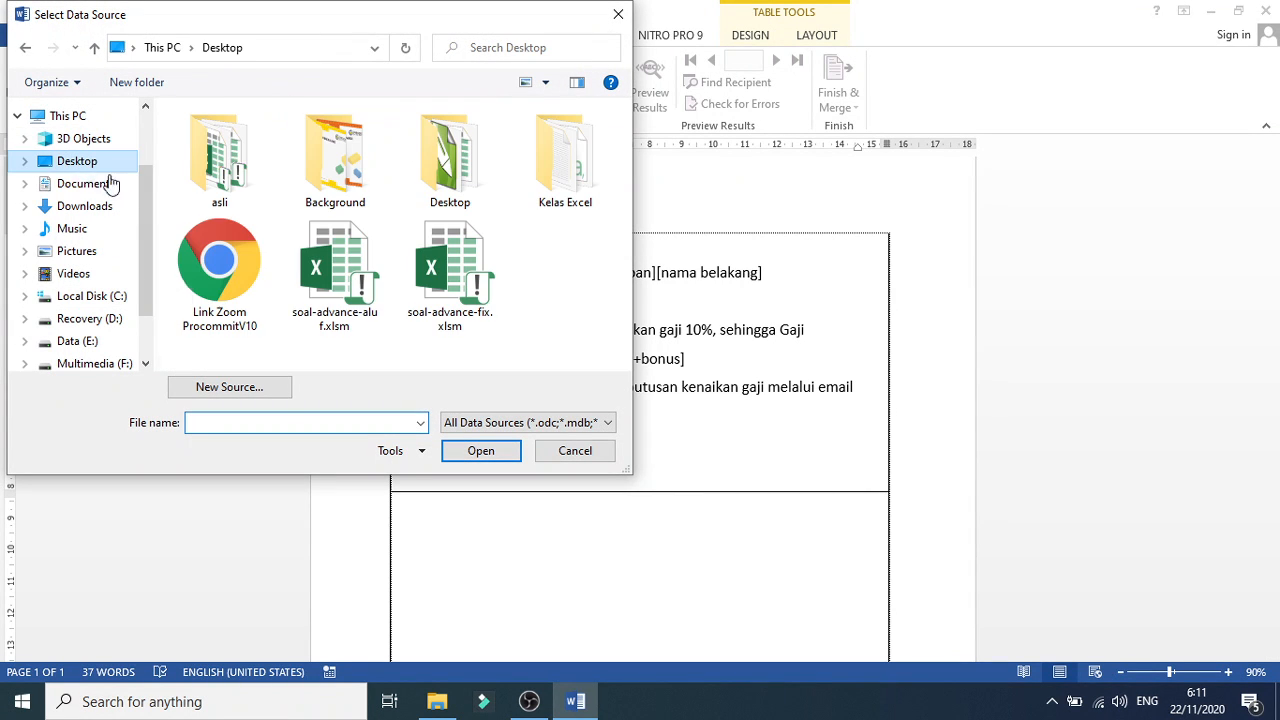
double_click(450, 270)
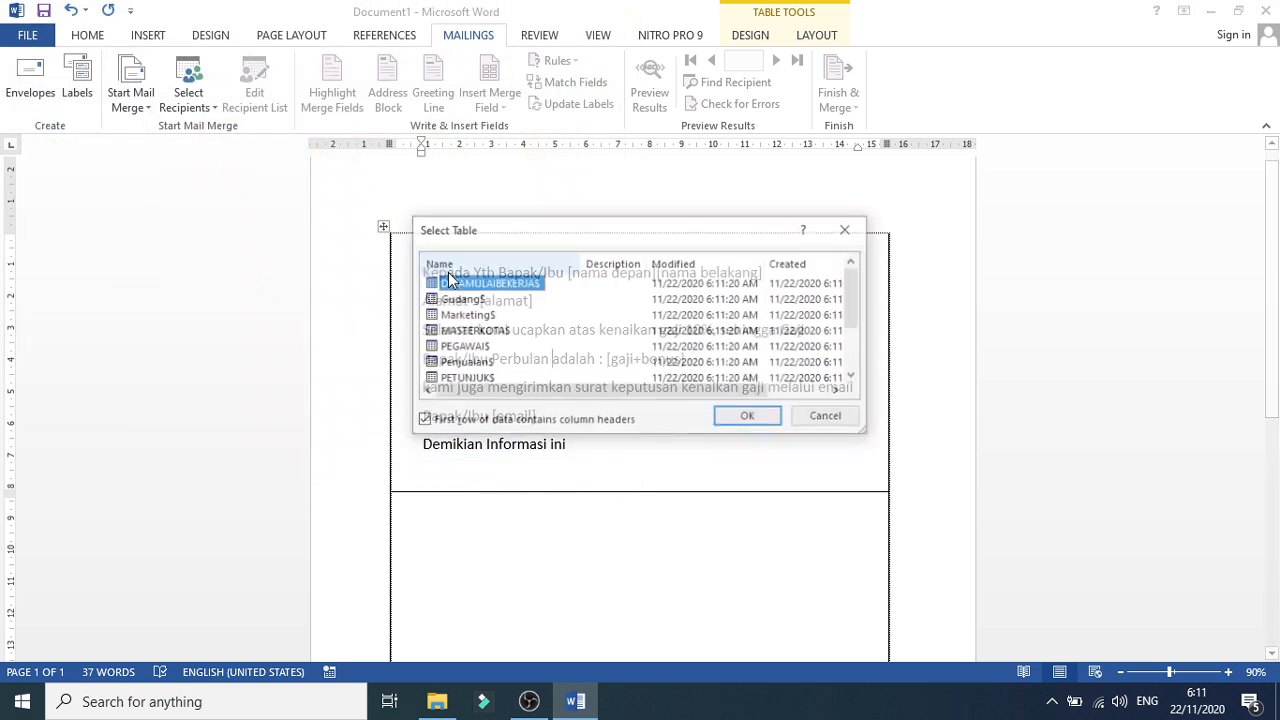
left_click_drag(854, 330, 855, 377)
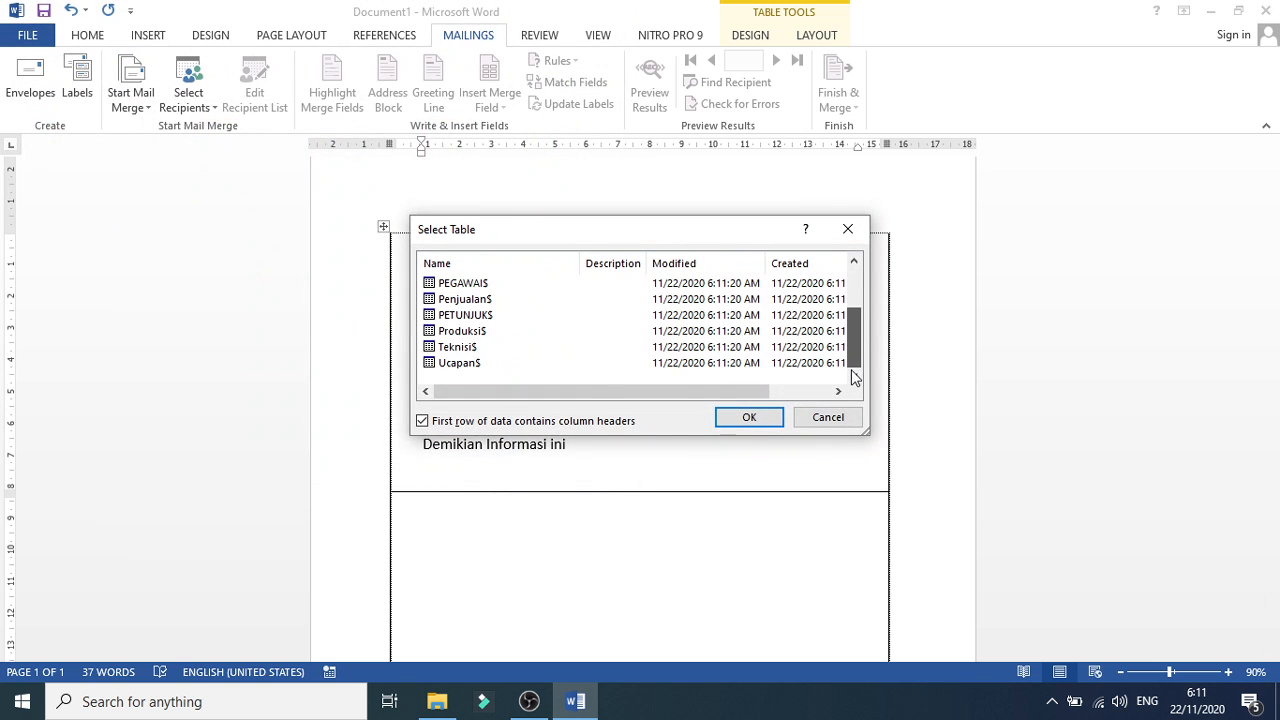
left_click(452, 364)
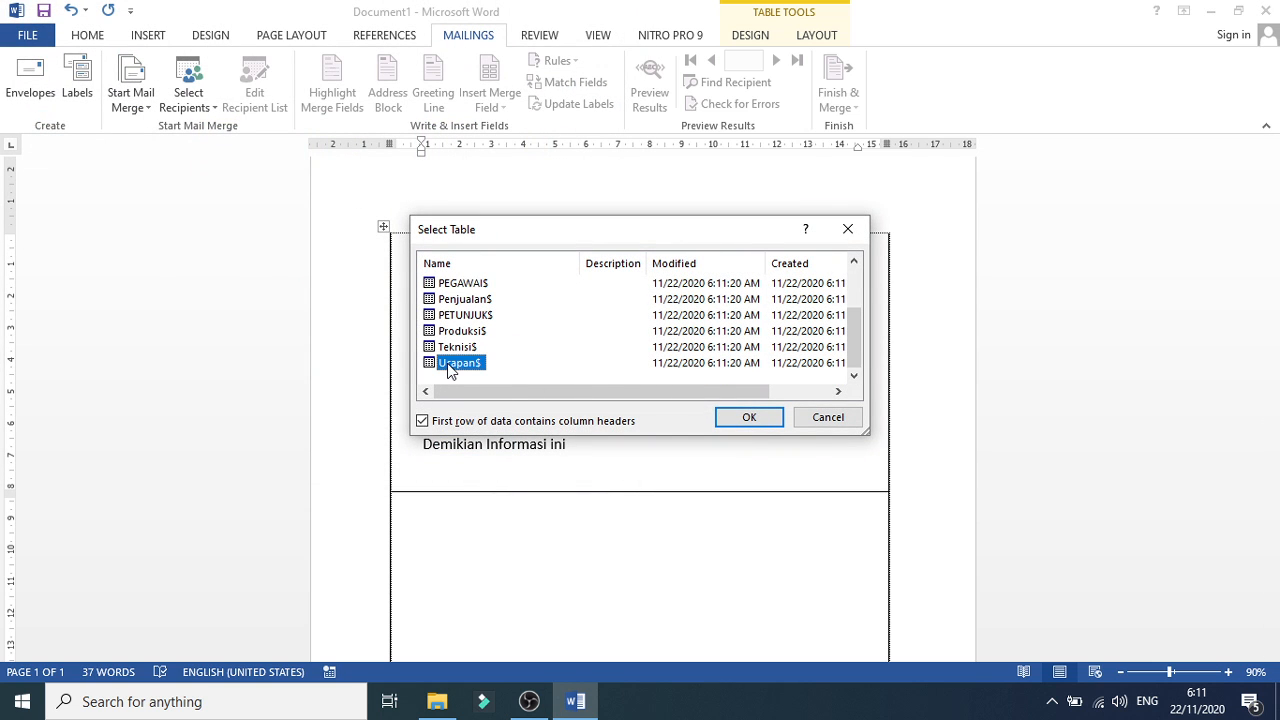
left_click(750, 420)
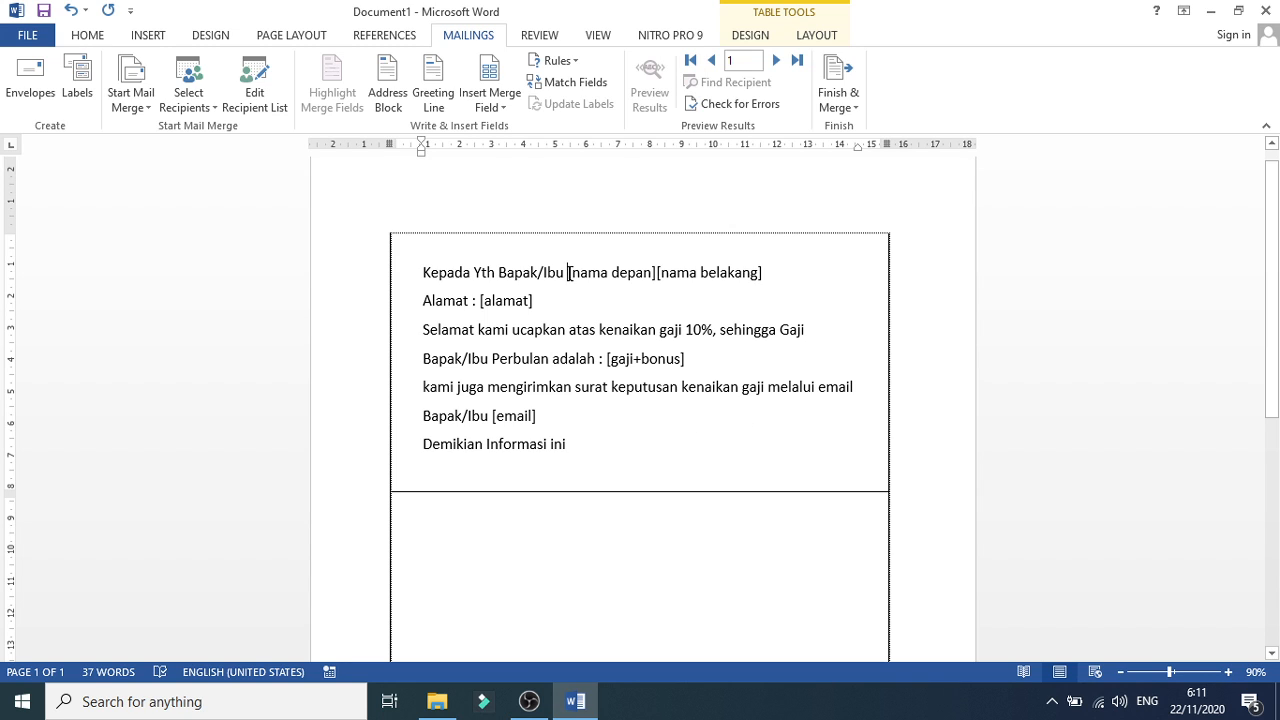
Replace the [nama depan] and [nama belakang] placeholders with the merge fields Nama_Depan and Nama_Belakang
left_click_drag(568, 273, 658, 273)
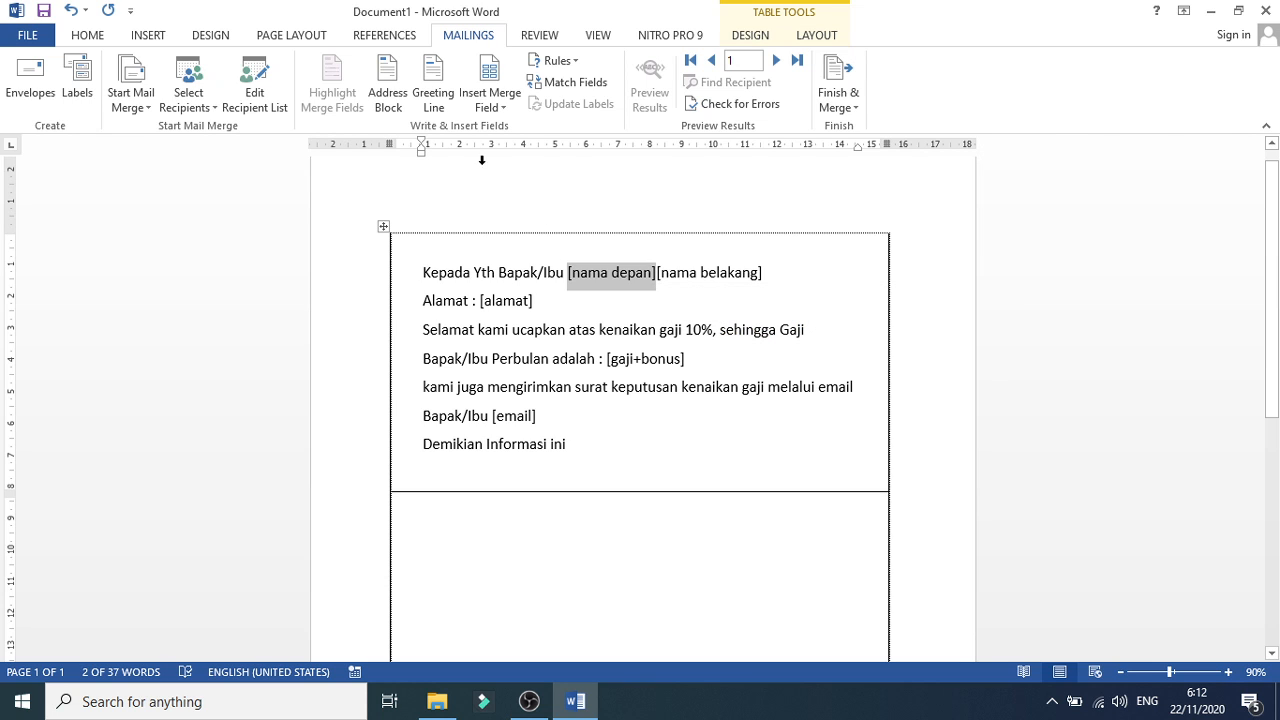
left_click(491, 113)
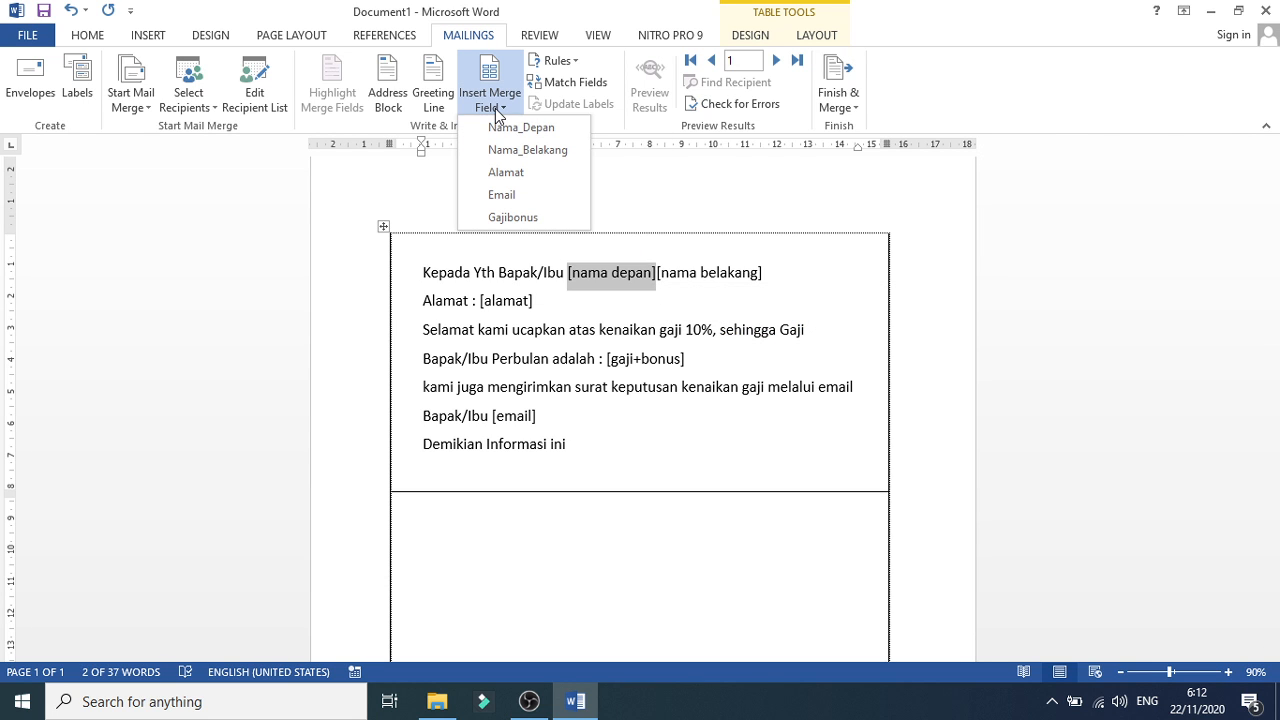
left_click(503, 128)
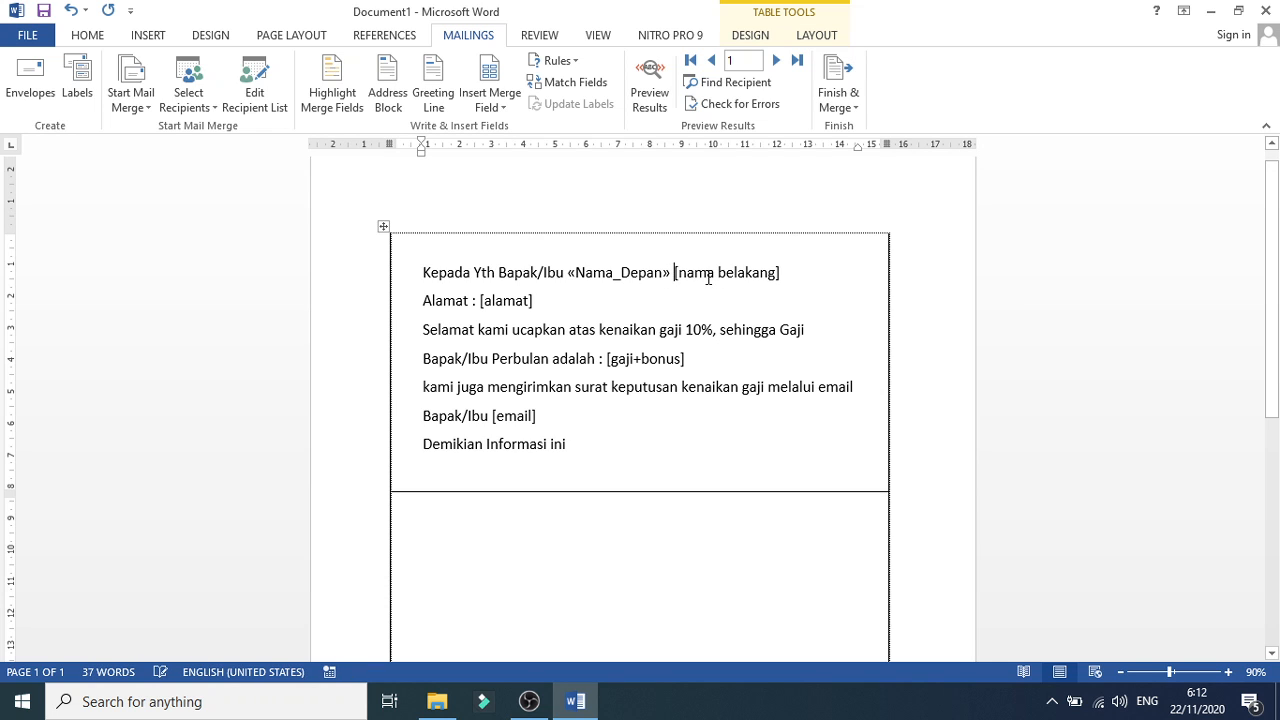
double_click(673, 271)
left_click(706, 274)
left_click_drag(674, 272, 783, 273)
left_click(490, 108)
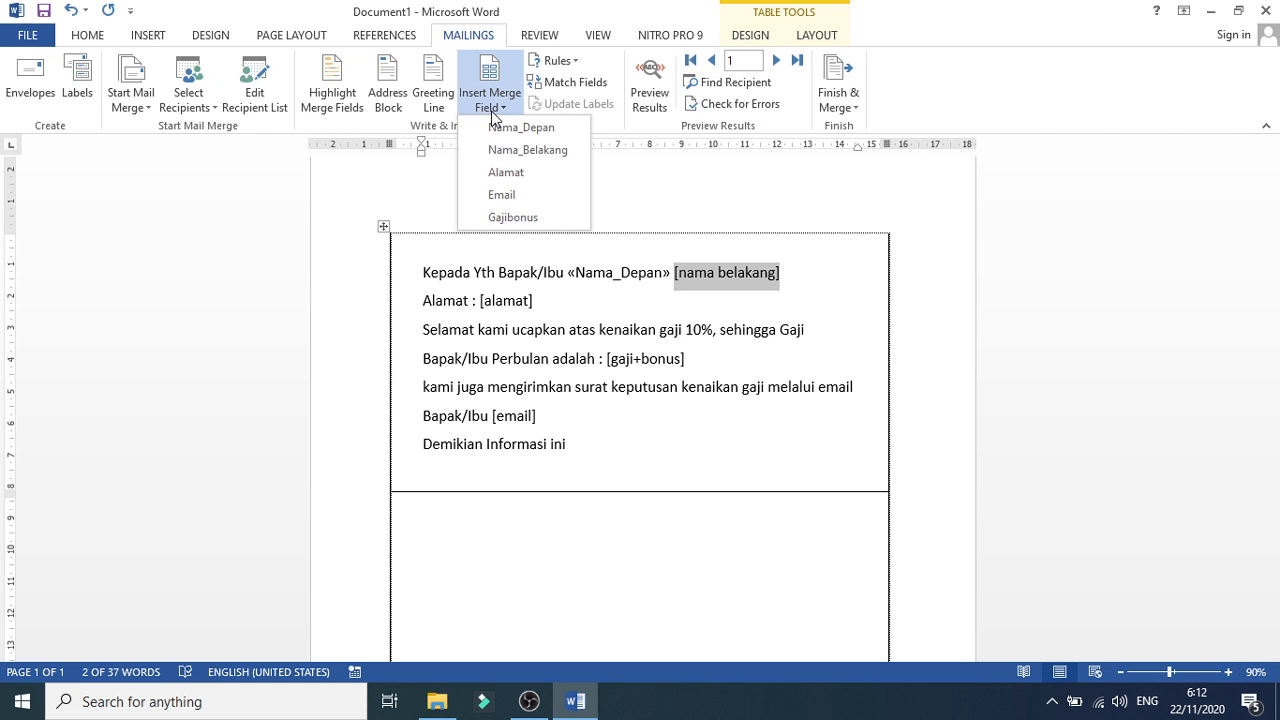
left_click(492, 149)
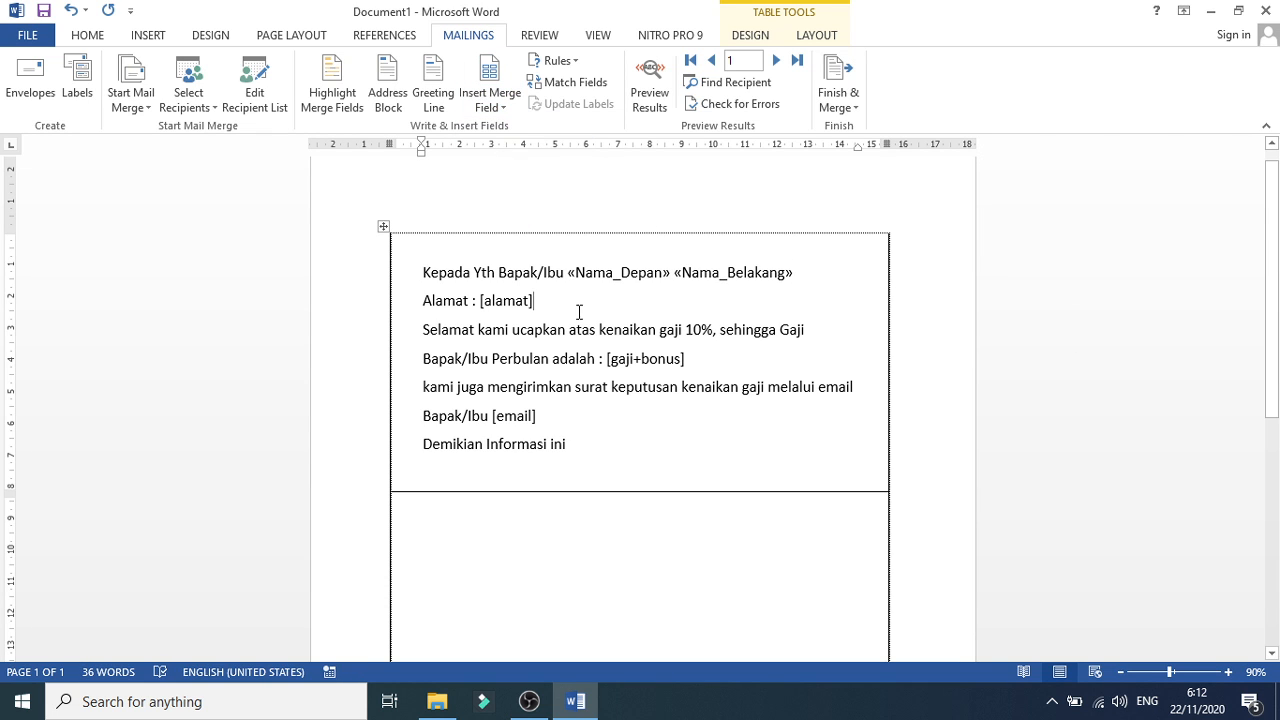
Make the Nama_Depan and Nama_Belakang merge fields in the greeting line bold
left_click_drag(568, 277, 786, 282)
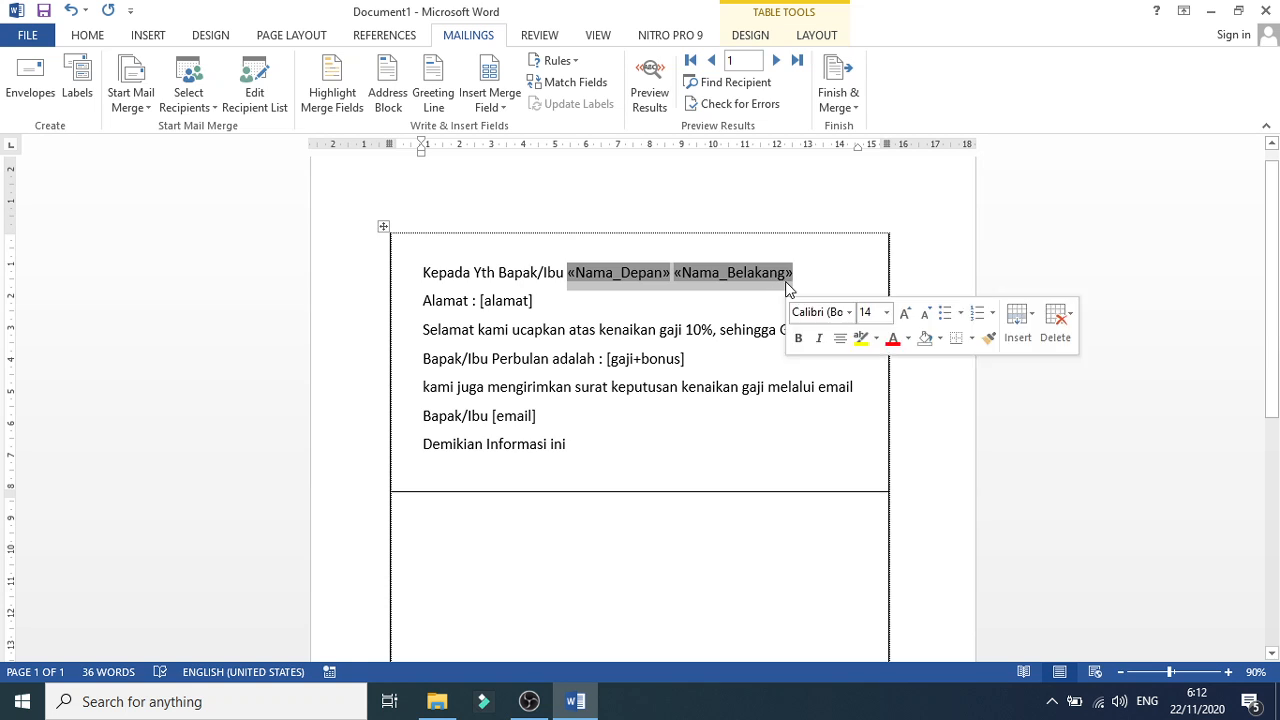
key("ctrl+b")
left_click(761, 304)
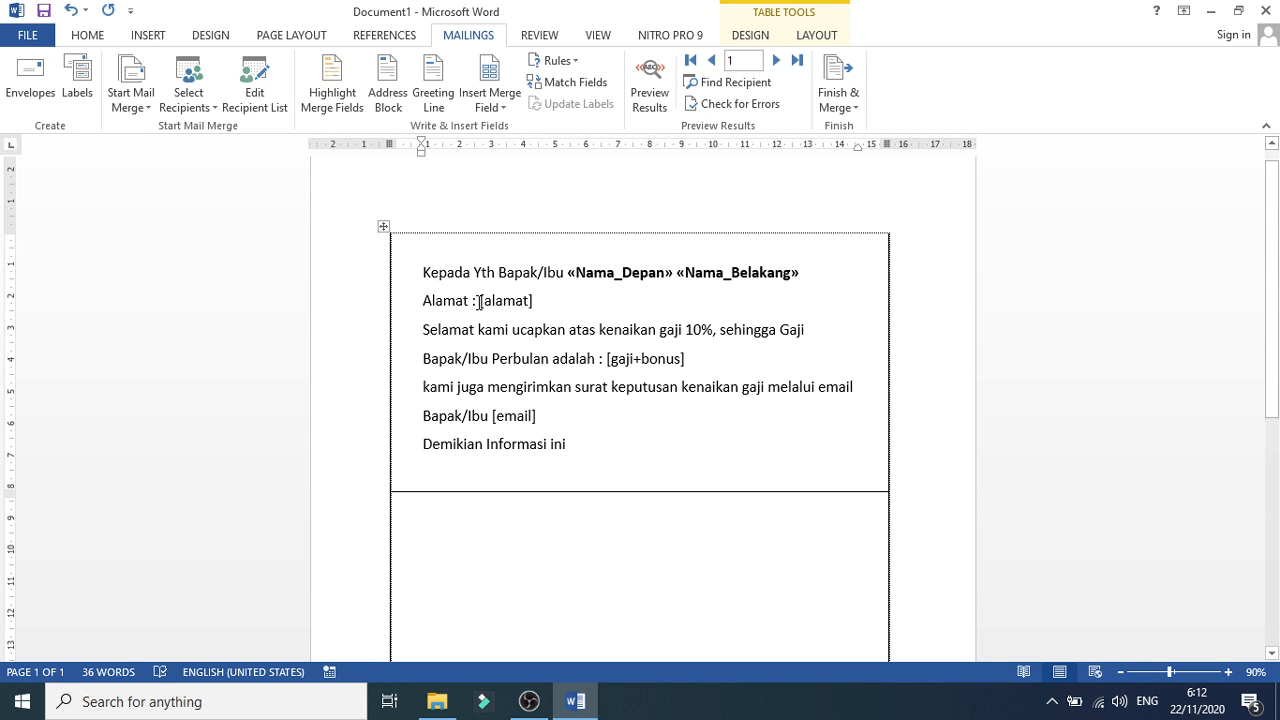
Replace the [alamat] placeholder with the Alamat merge field and make the field bold
left_click_drag(479, 301, 538, 303)
left_click(487, 303)
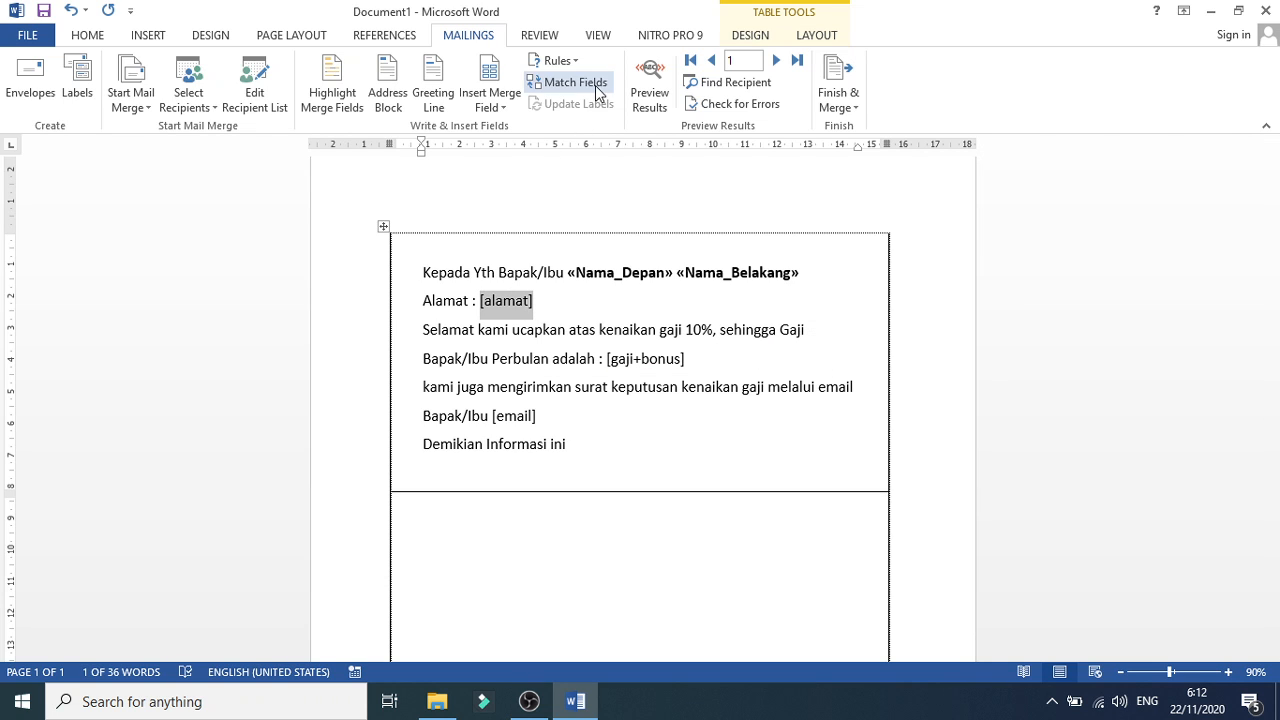
left_click(506, 103)
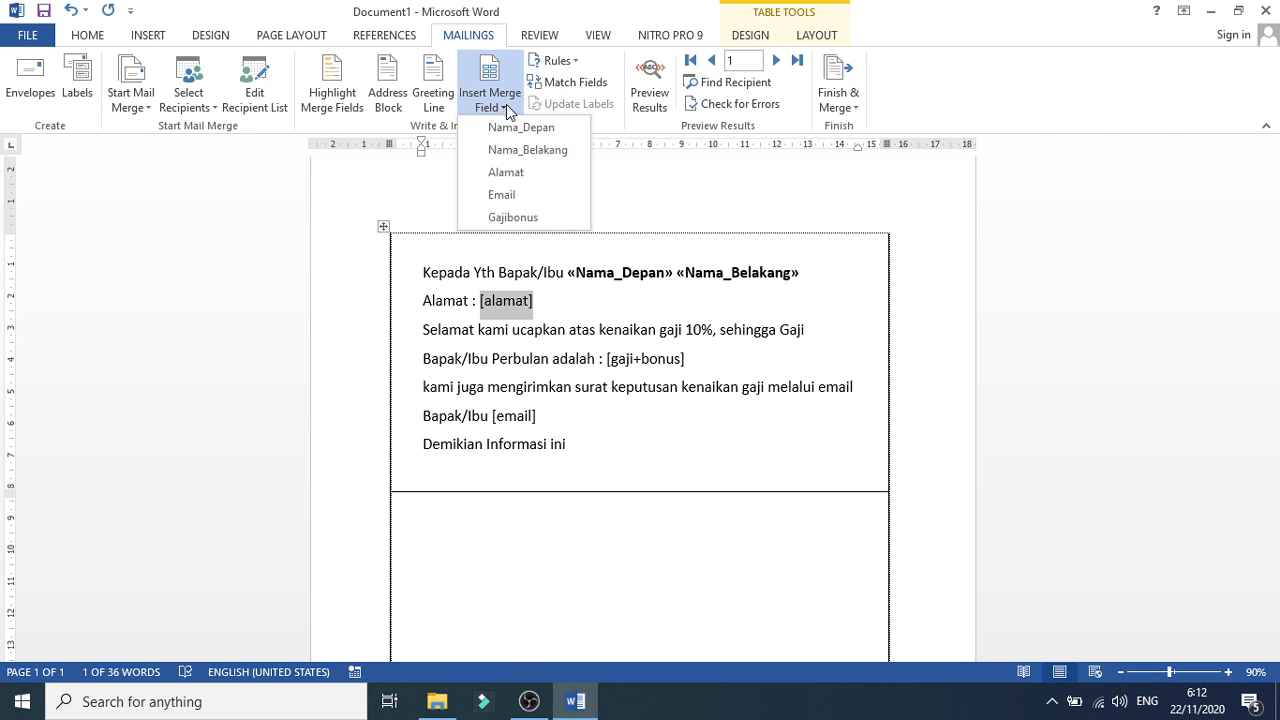
left_click(506, 164)
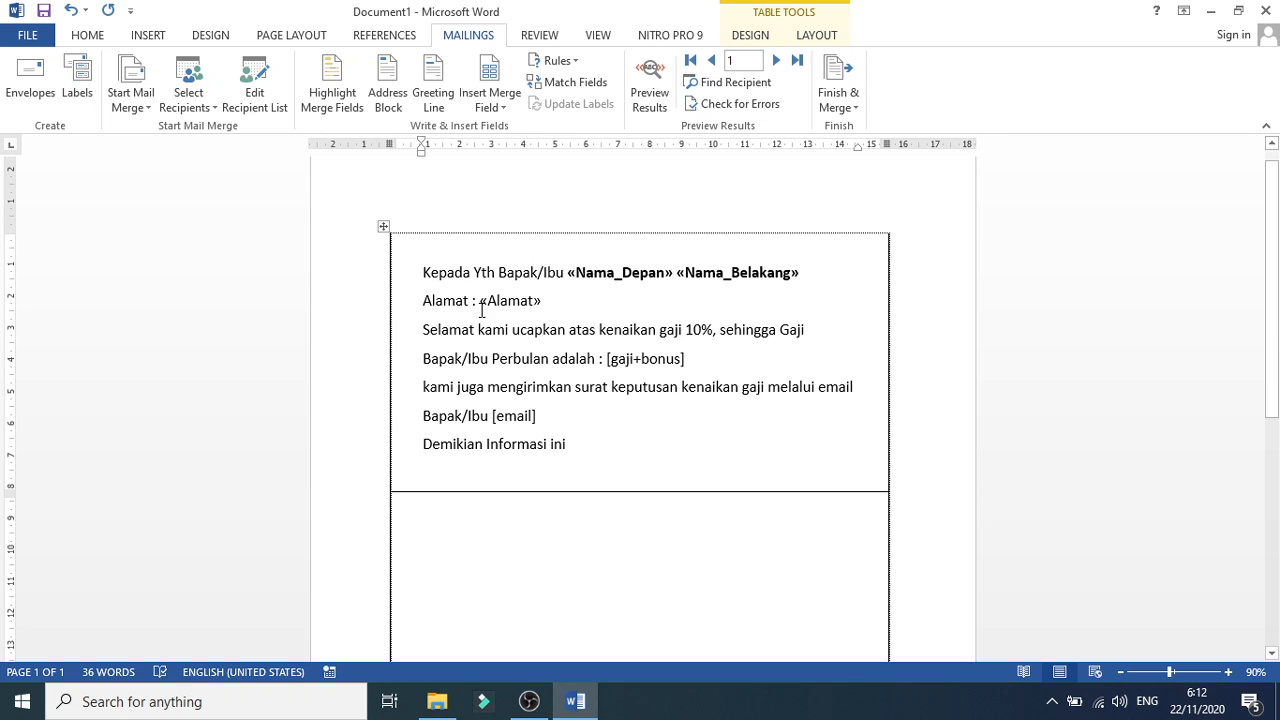
left_click_drag(480, 302, 554, 303)
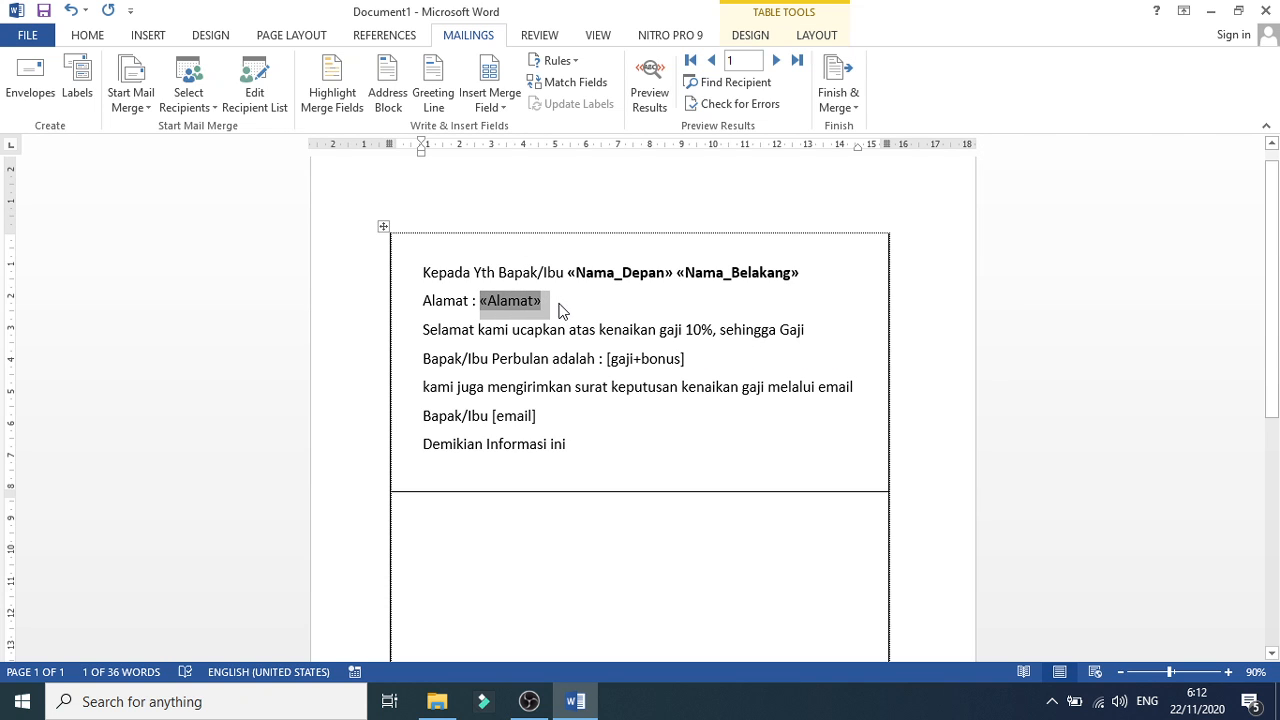
key("ctrl+b")
left_click(618, 314)
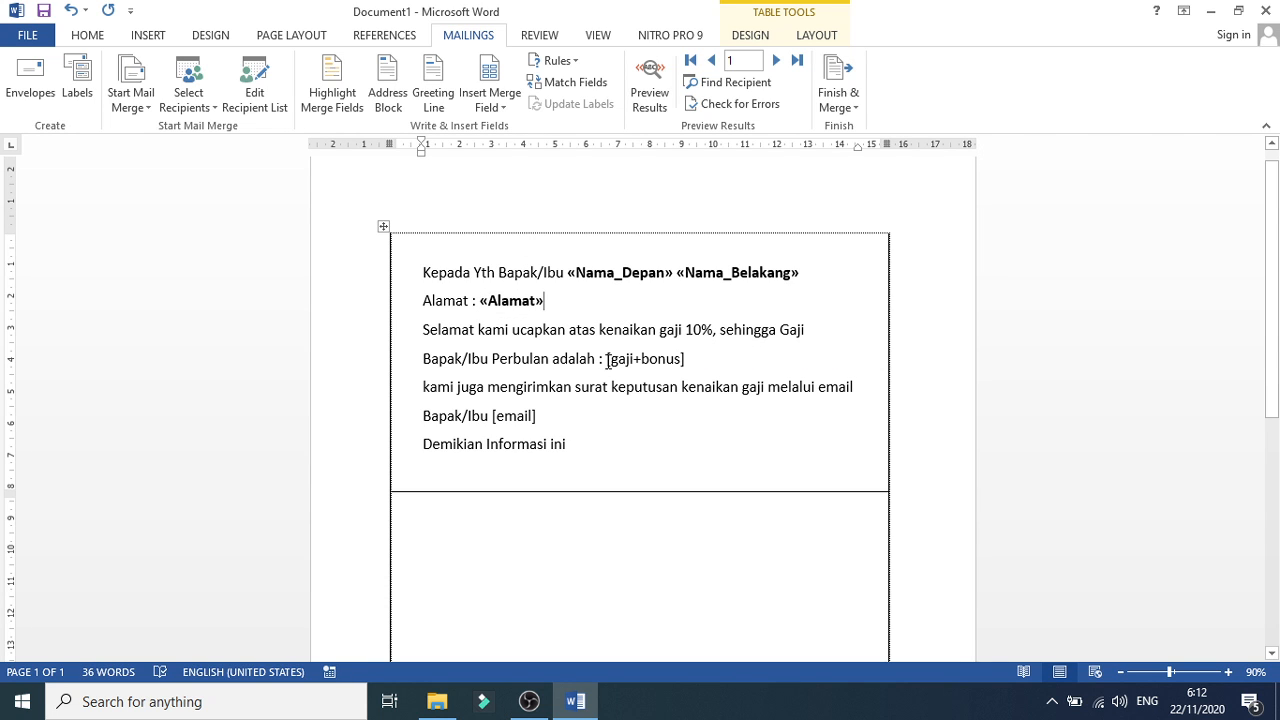
Replace the [gaji+bonus] placeholder with the Gajibonus merge field and make the field bold
left_click_drag(607, 361, 686, 360)
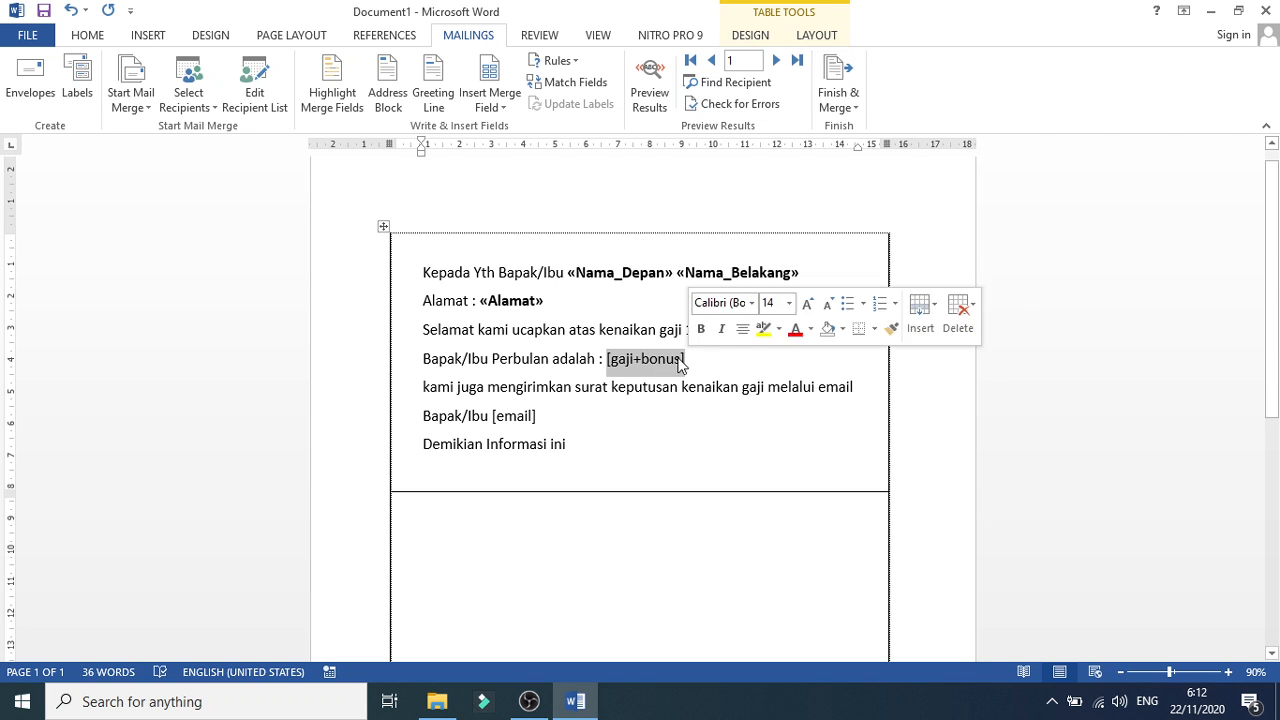
left_click(490, 103)
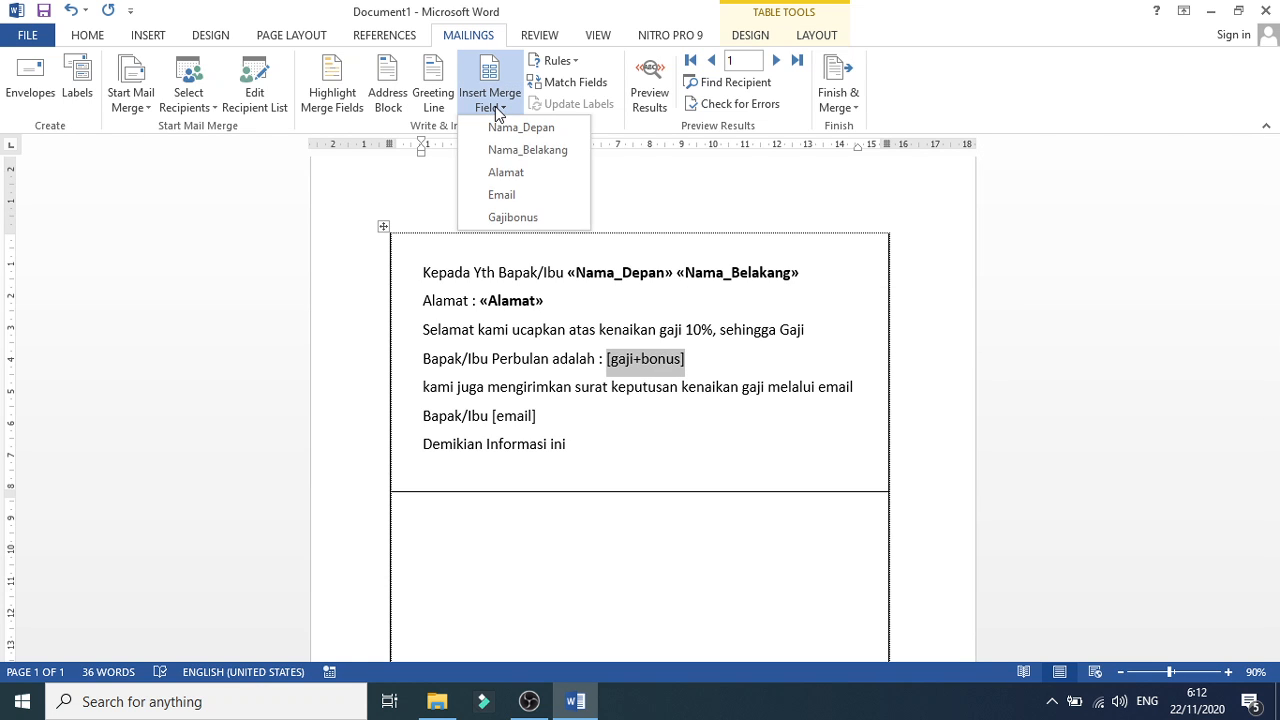
left_click(506, 218)
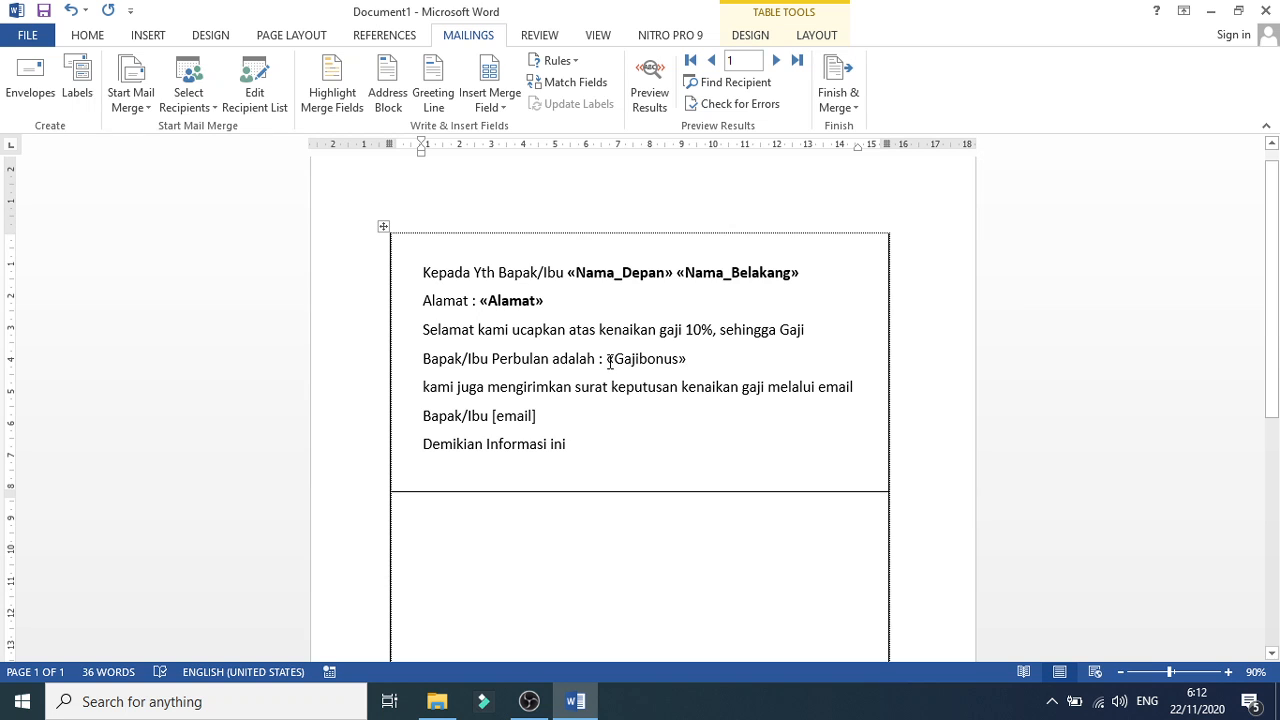
left_click_drag(609, 362, 696, 370)
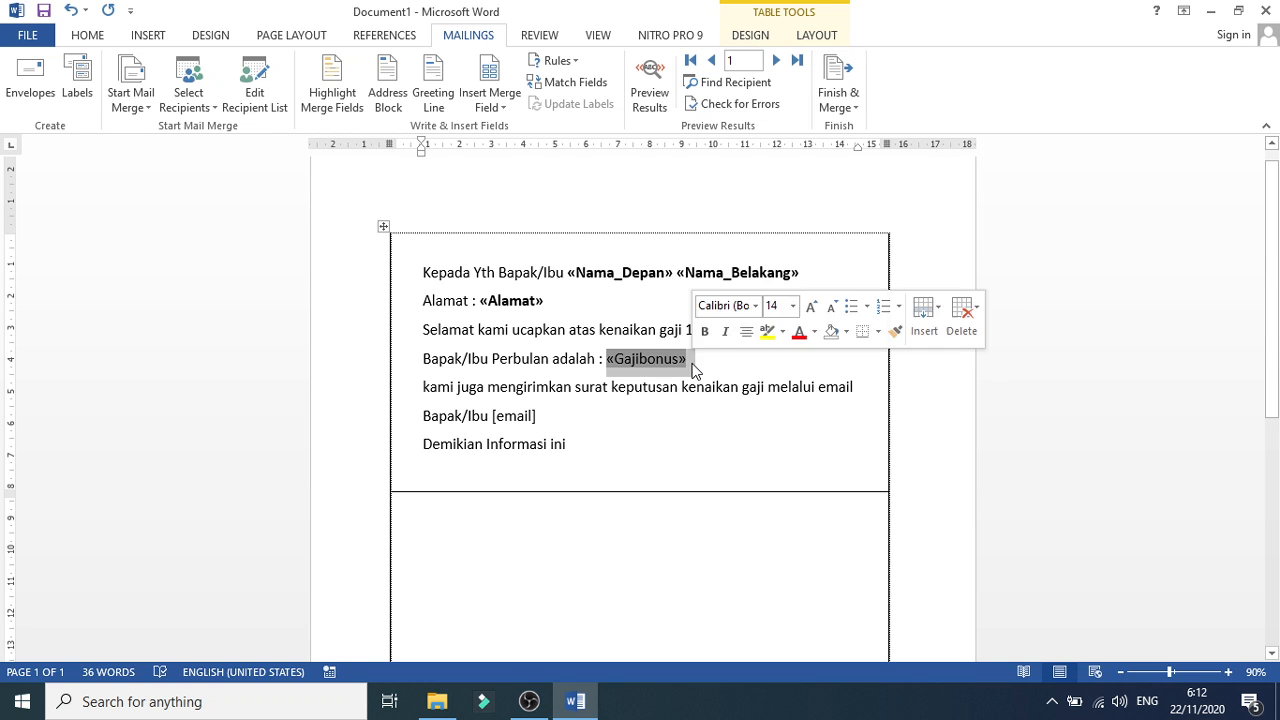
key("ctrl+b")
Replace the [email] placeholder with the Email merge field and make the field bold
scroll(643, 380, "down", 1)
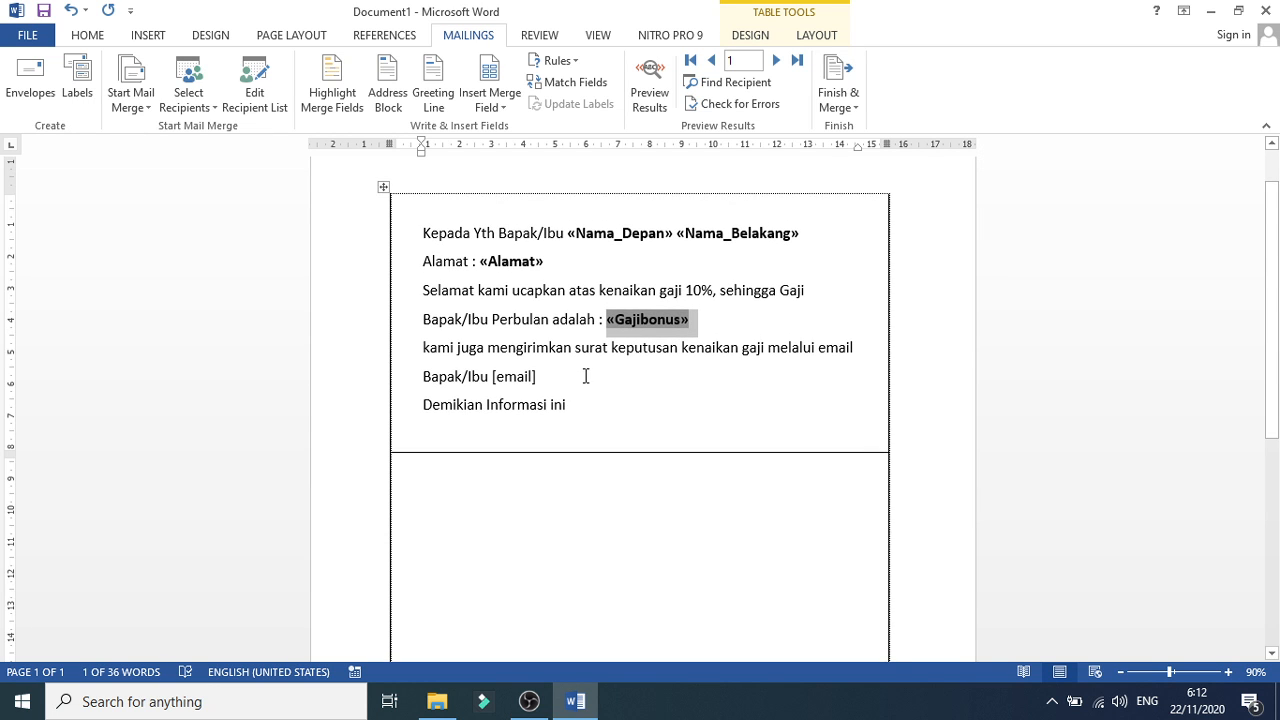
left_click_drag(491, 376, 536, 378)
left_click(530, 380)
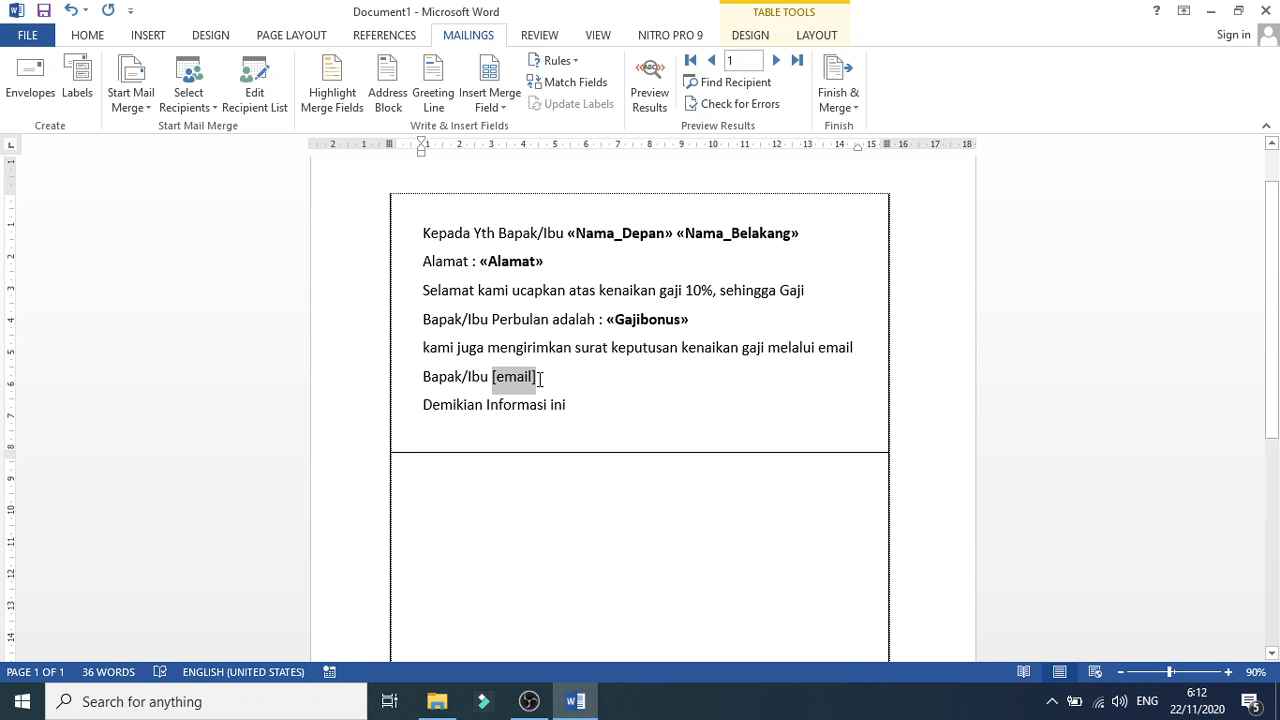
left_click(499, 108)
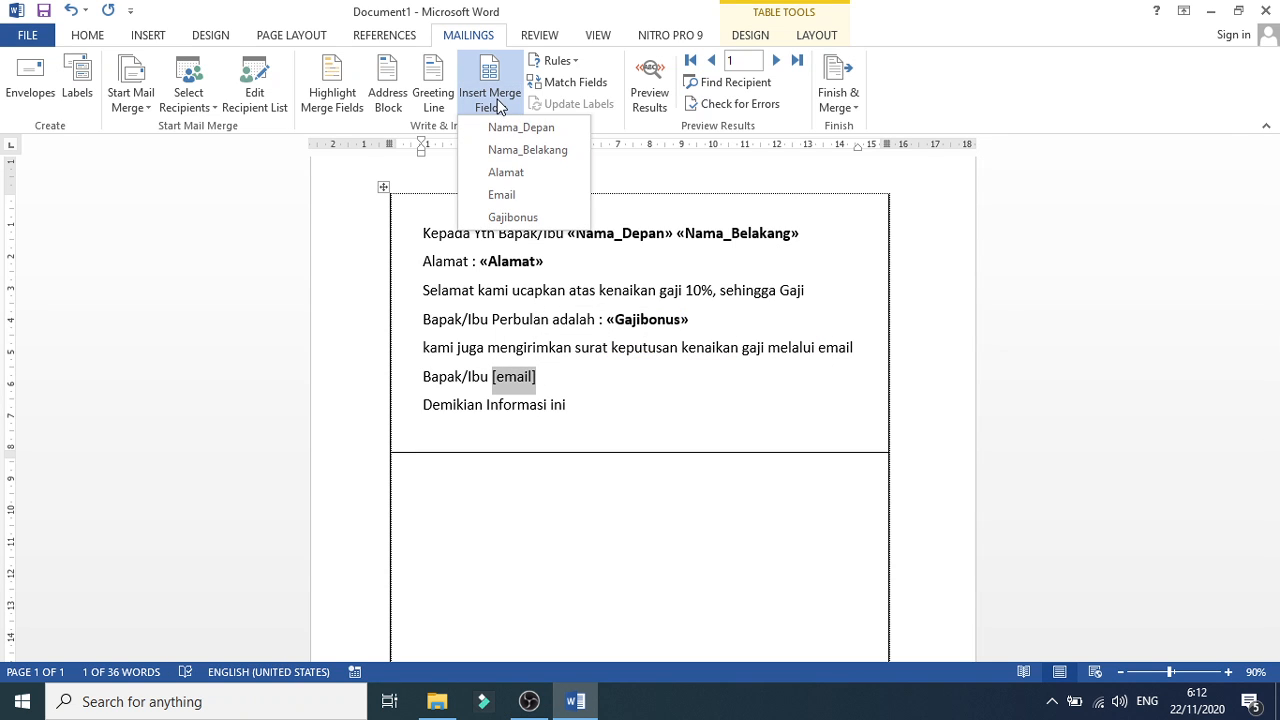
left_click(501, 204)
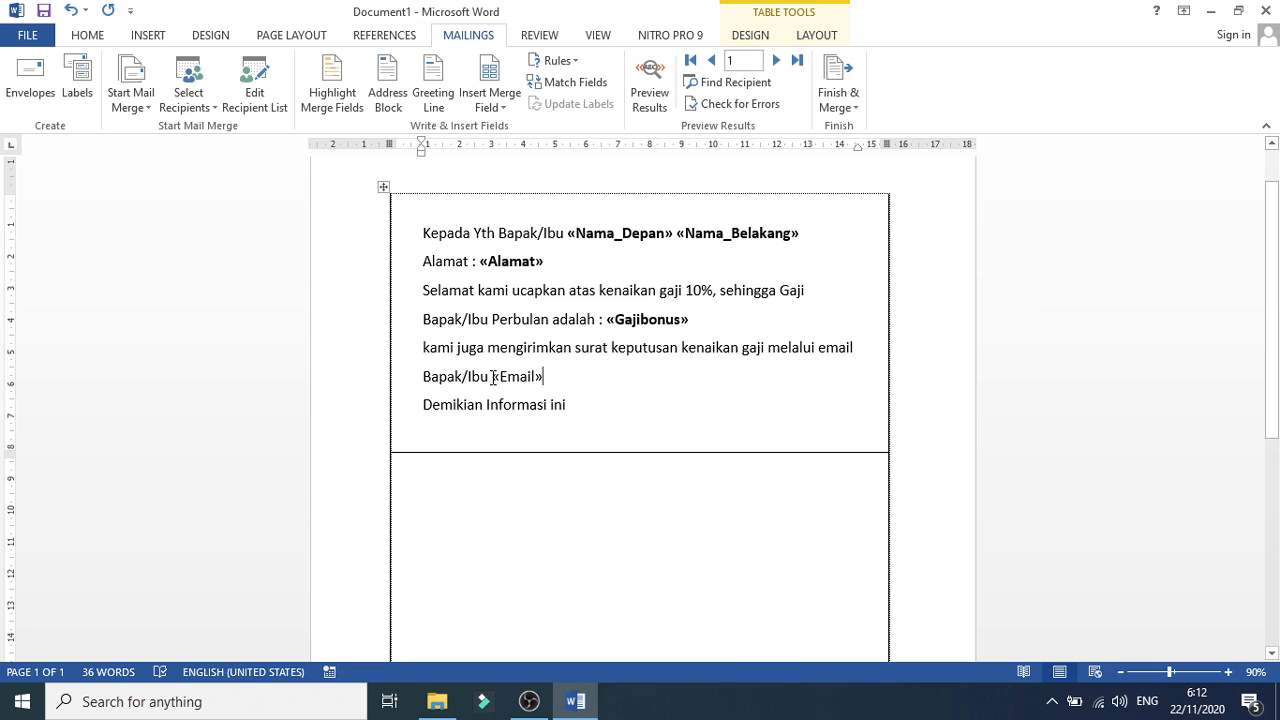
left_click_drag(493, 378, 548, 378)
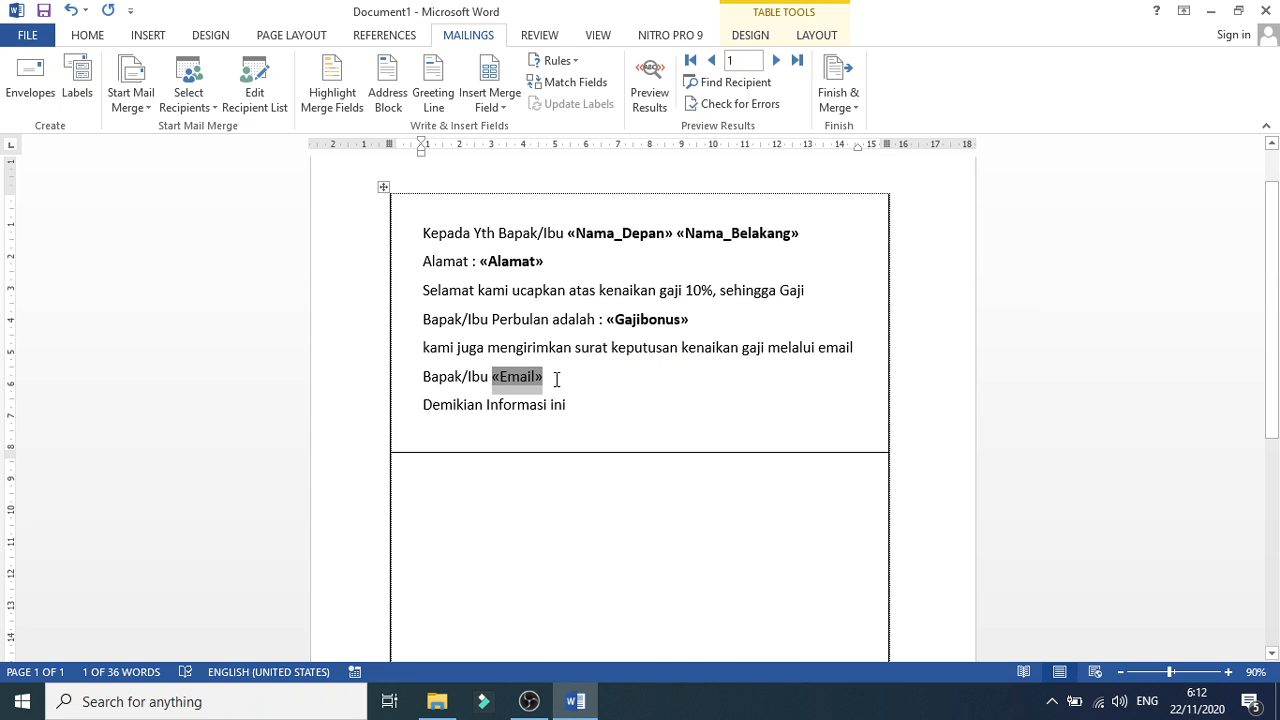
key("ctrl+b")
key("Right")
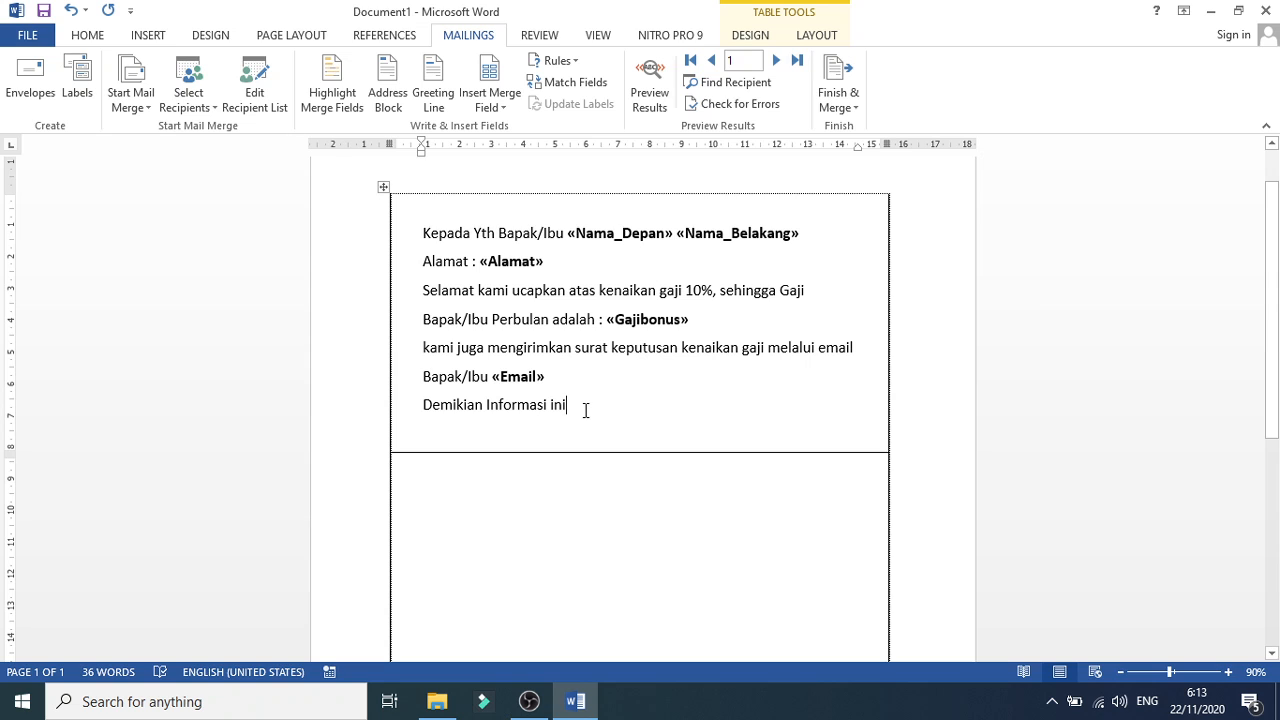
Insert a Next Record rule at the end of the "Demikian Informasi ini" line in the first table cell
left_click(572, 64)
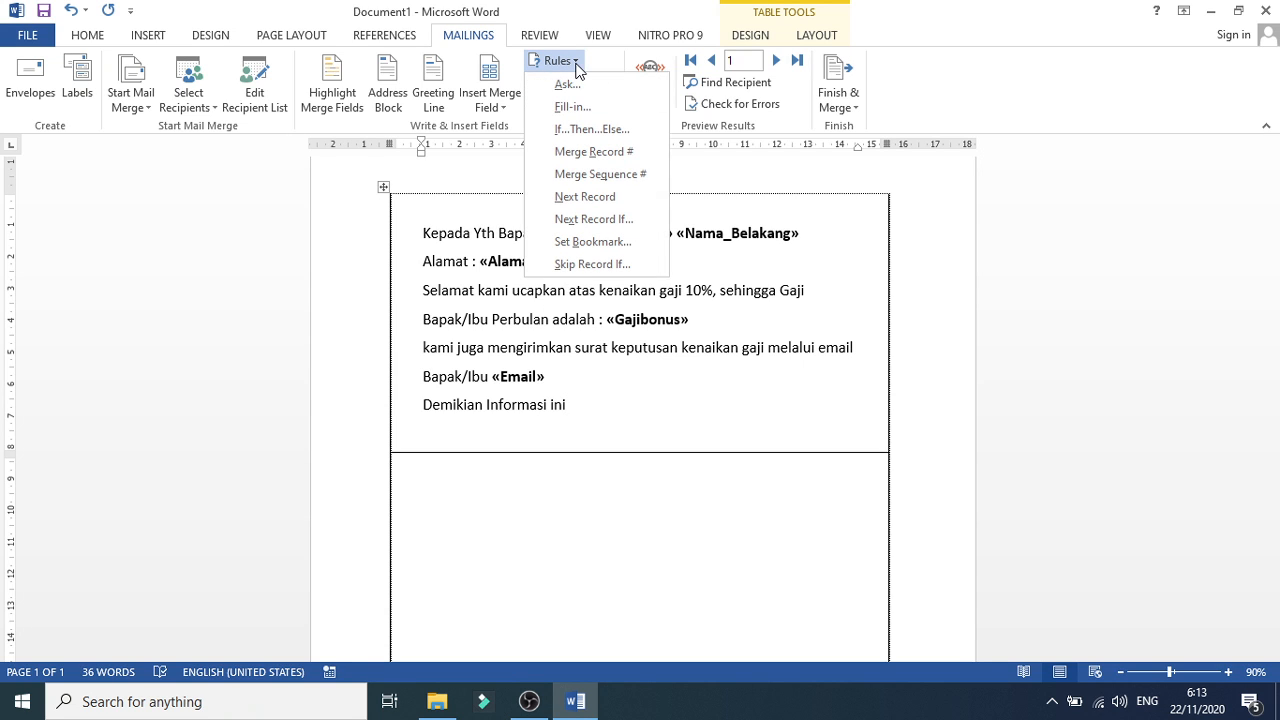
left_click(585, 197)
scroll(583, 551, "down", 6)
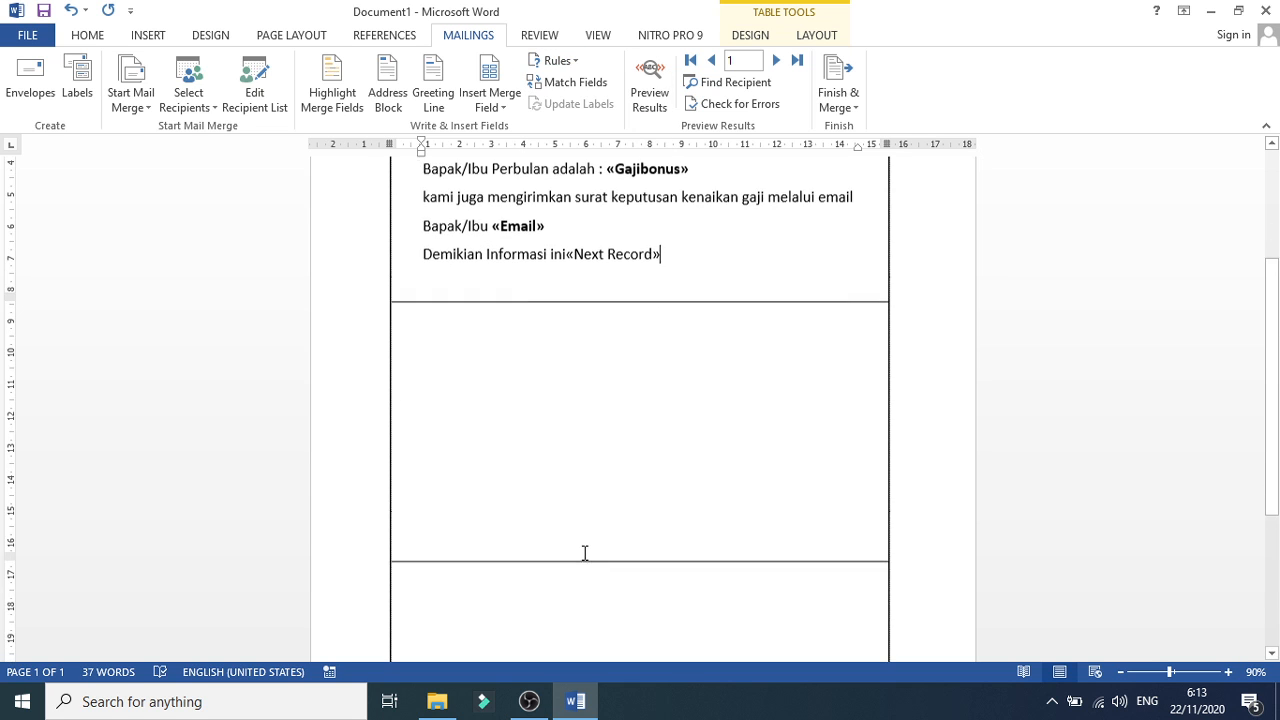
scroll(577, 531, "up", 5)
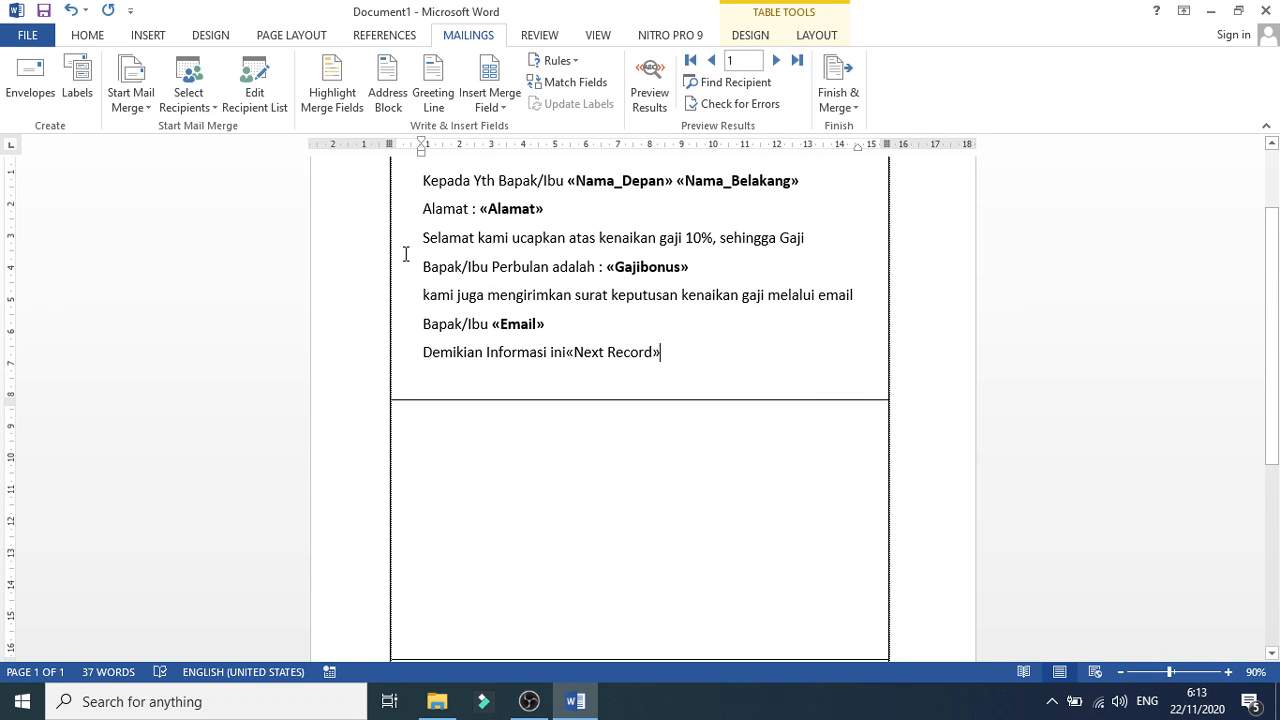
Copy the first cell's complete letter, including its merge fields and Next Record rule, into the two empty cells below
left_click(390, 249)
key("ctrl+c")
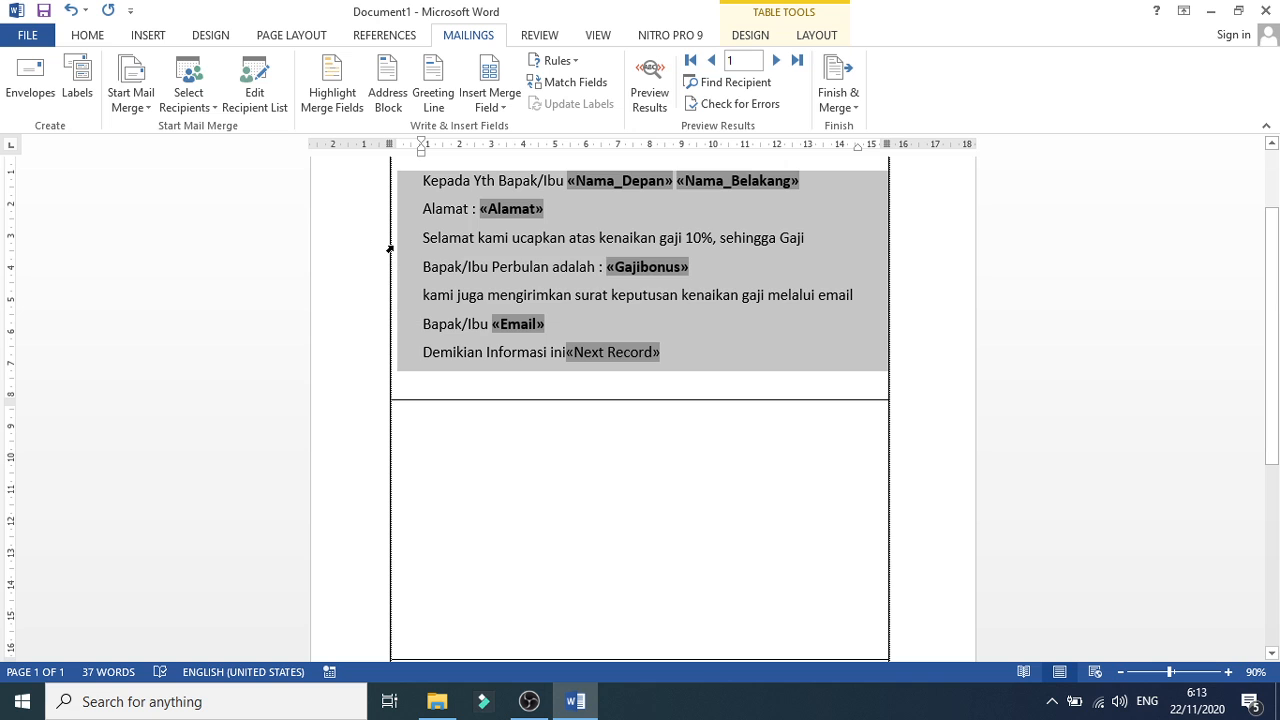
scroll(434, 357, "down", 3)
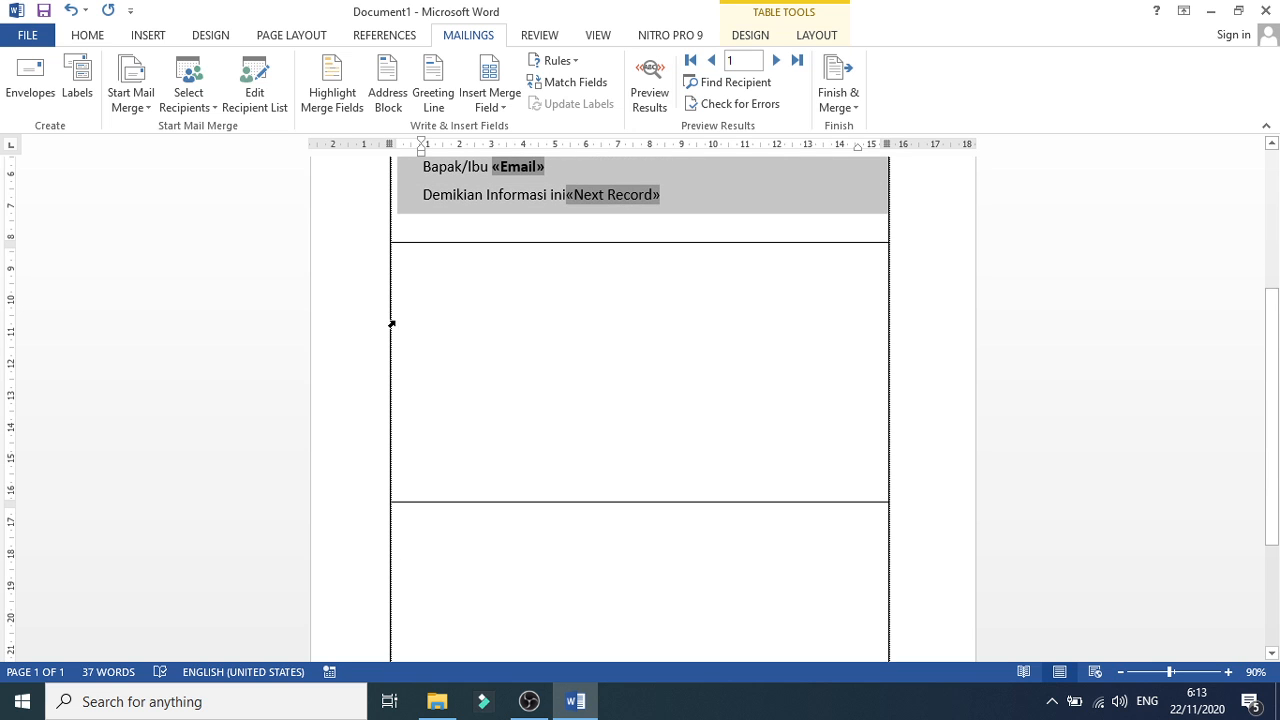
left_click(430, 435)
left_click_drag(430, 435, 455, 632)
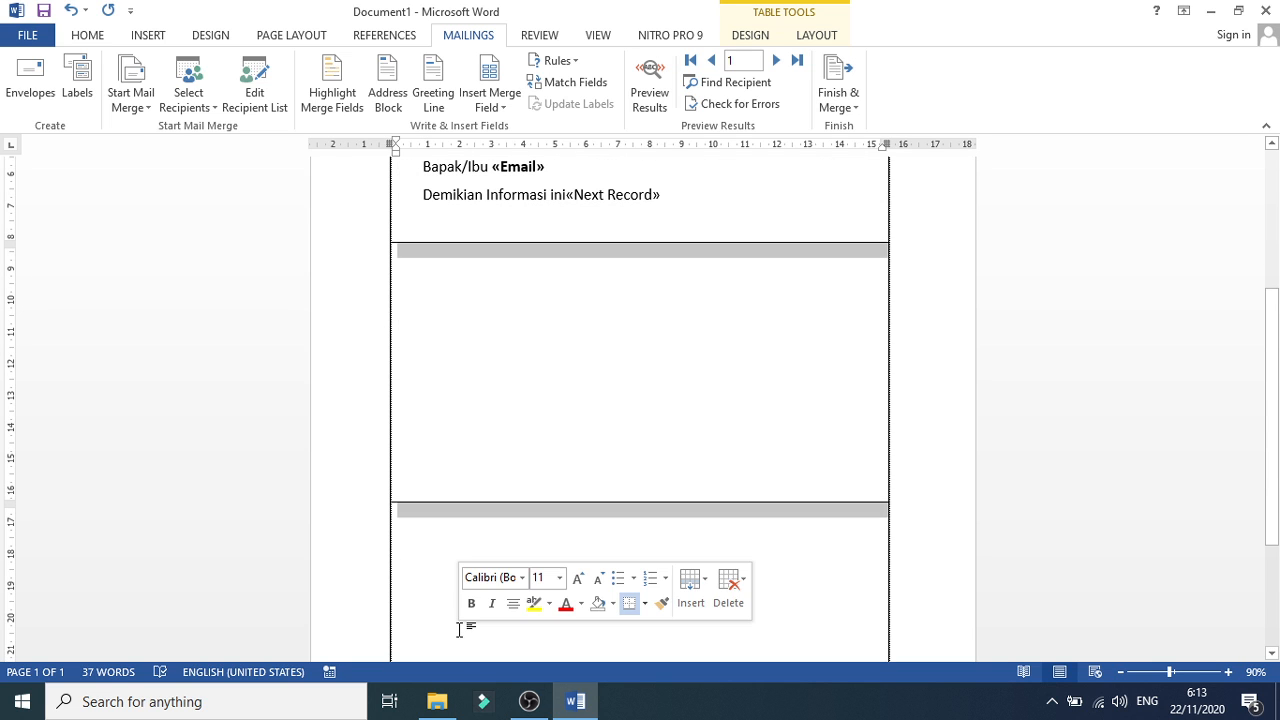
key("ctrl+v")
scroll(514, 497, "down", 4)
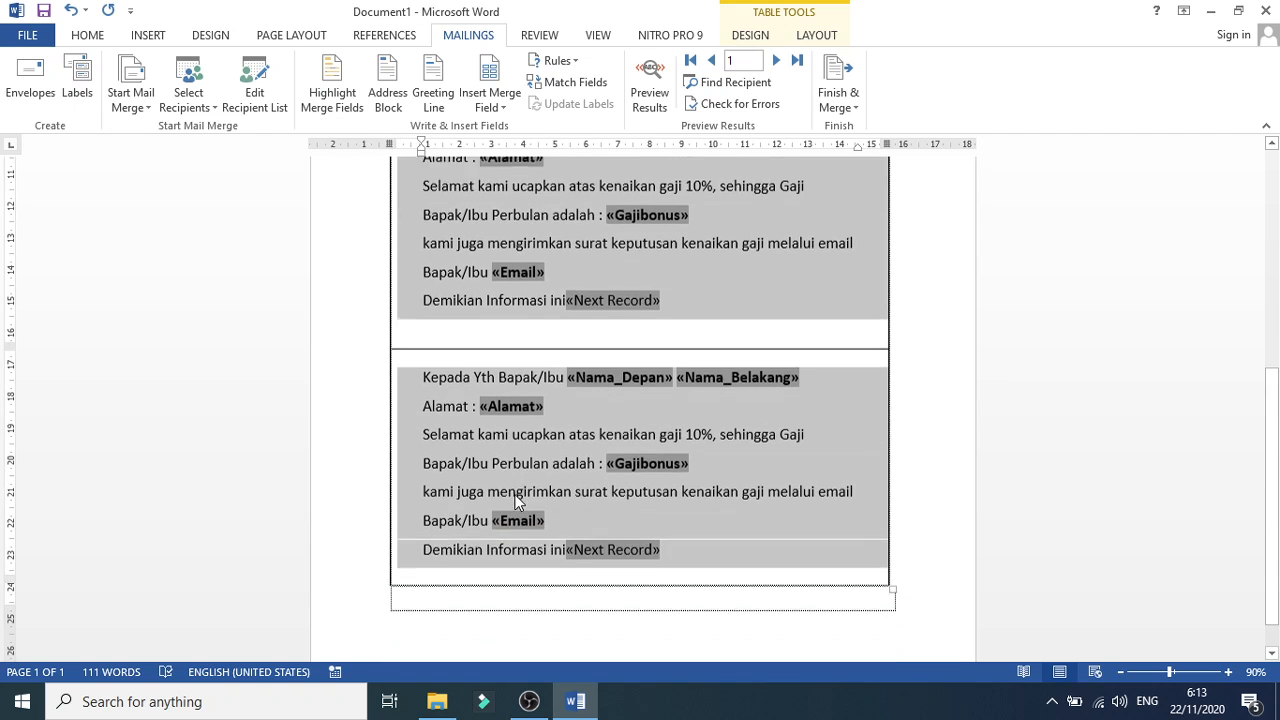
scroll(516, 503, "up", 5)
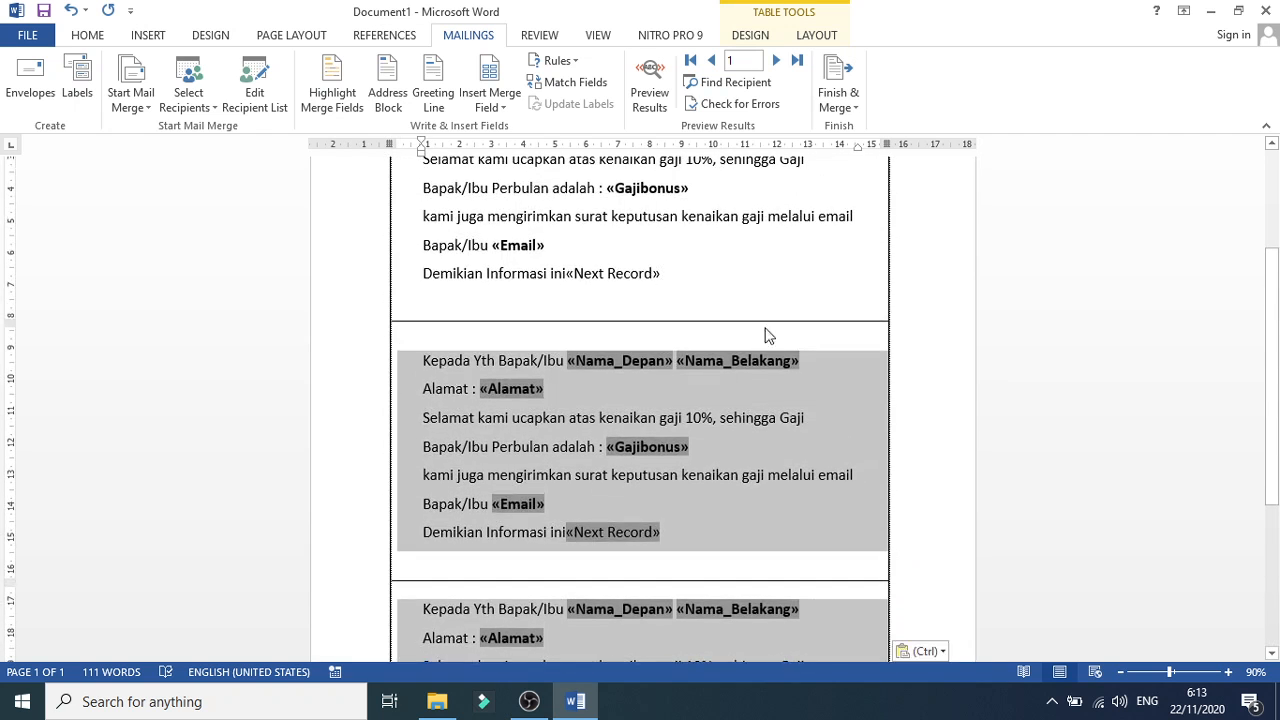
left_click(776, 301)
scroll(751, 377, "up", 4)
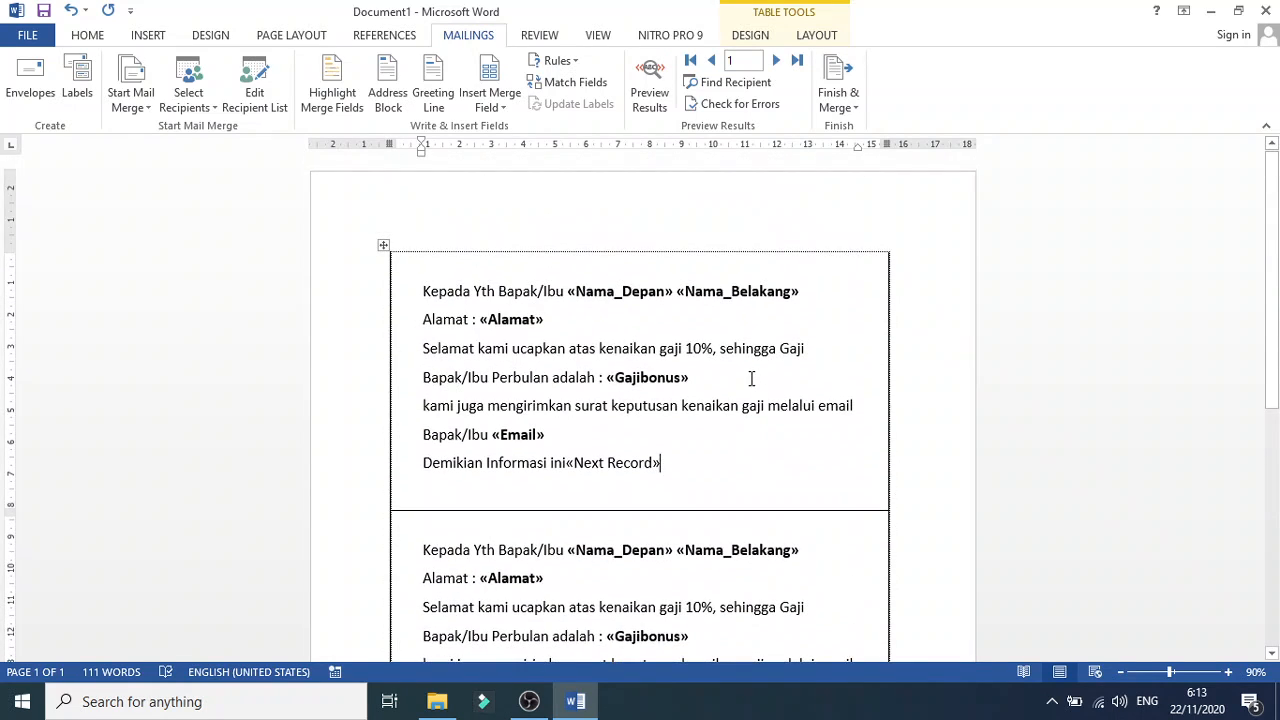
scroll(751, 377, "down", 2)
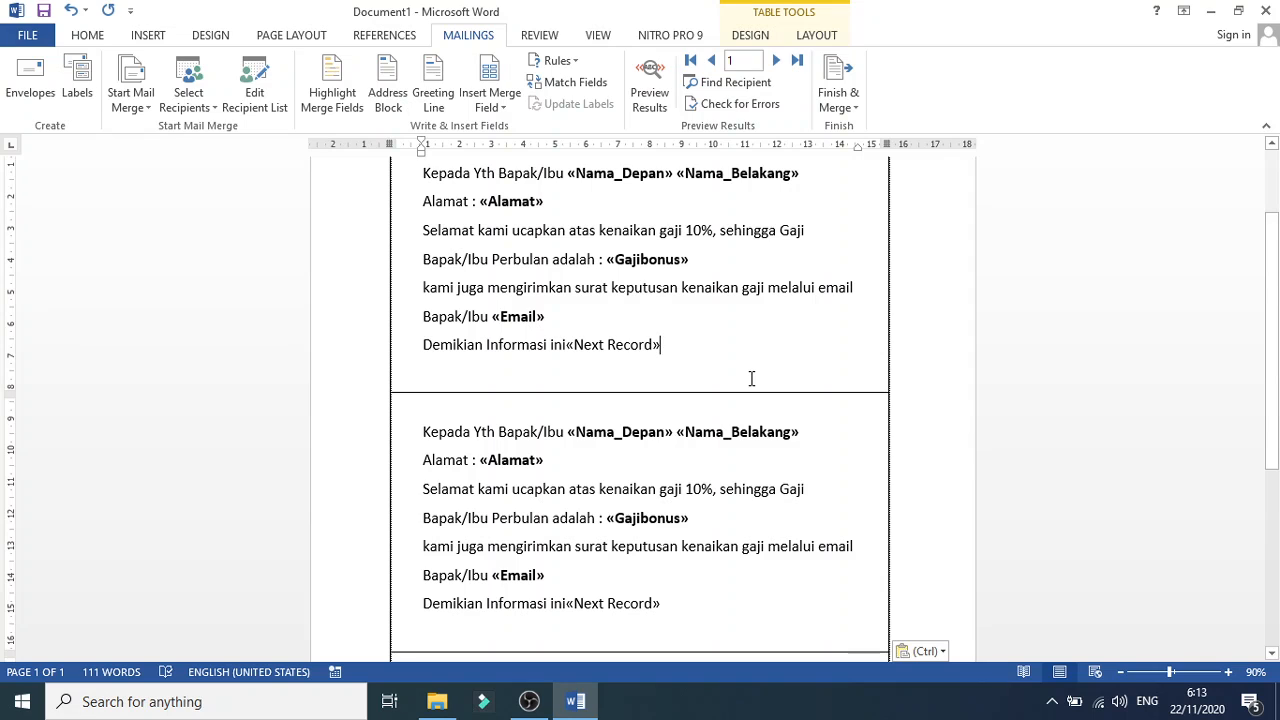
scroll(751, 377, "up", 2)
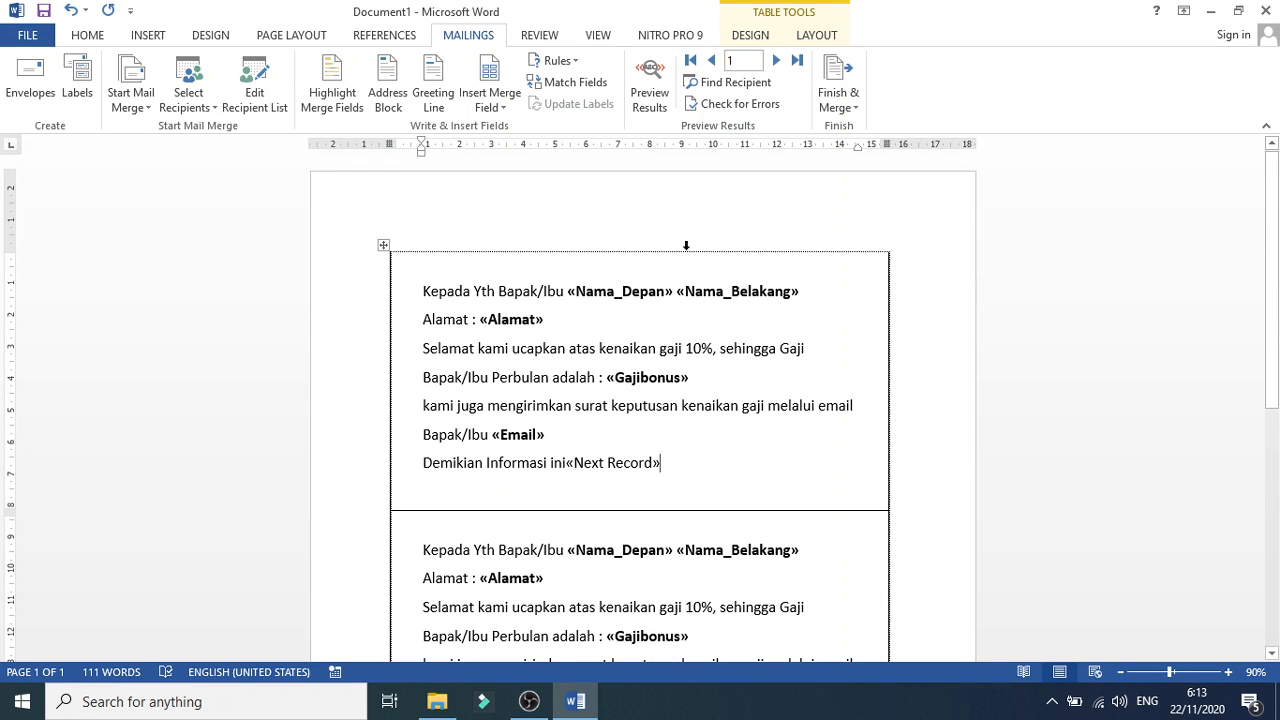
Turn on the mail merge results preview and check the three letters on the page
left_click(650, 88)
scroll(615, 348, "down", 2)
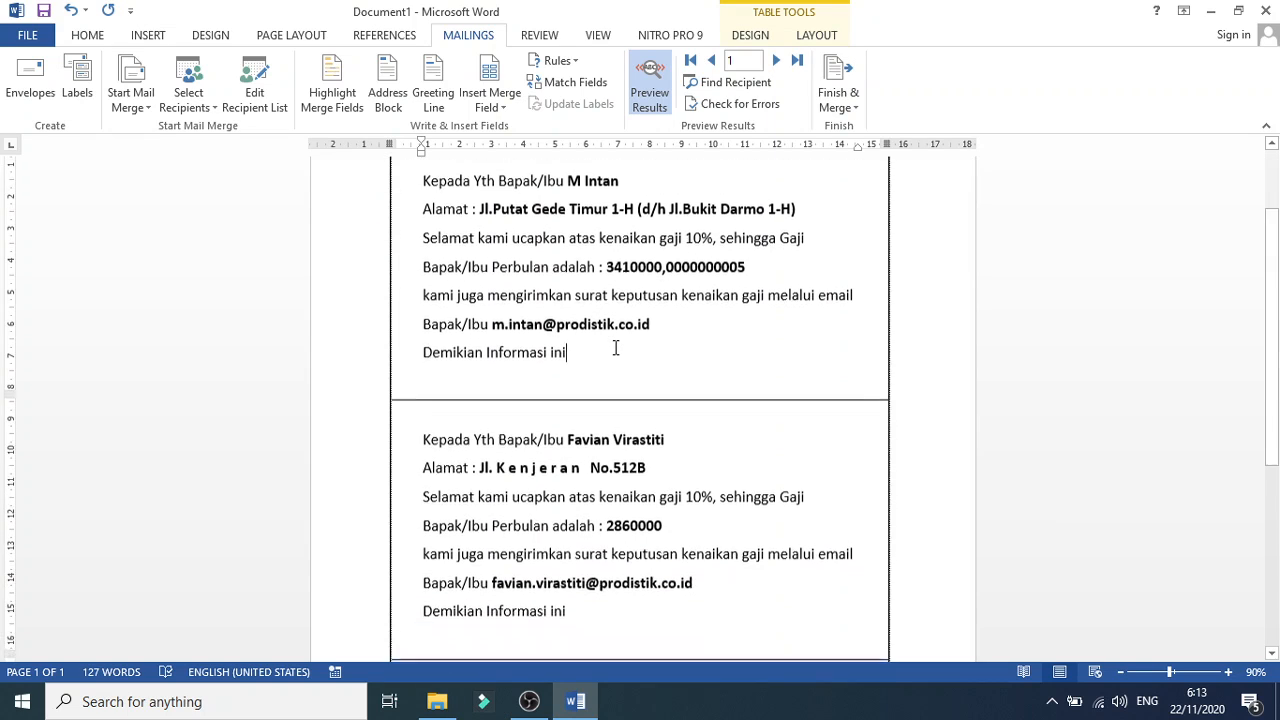
scroll(615, 348, "down", 4)
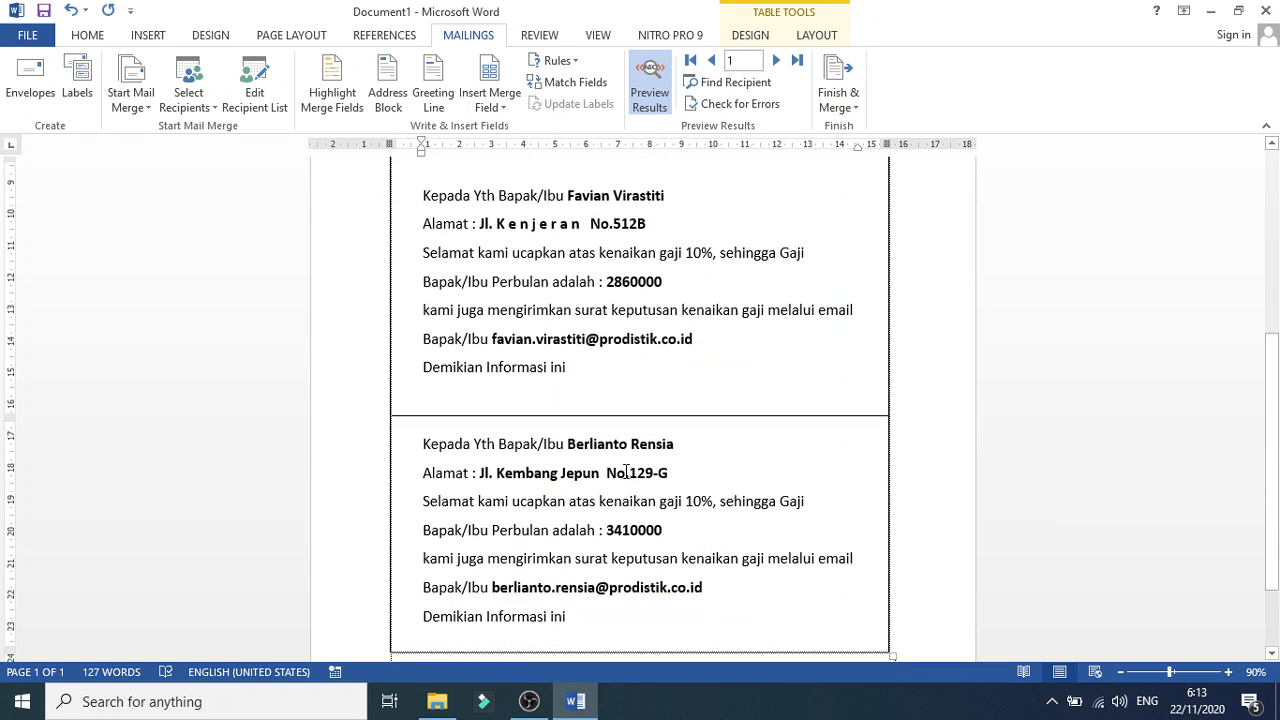
scroll(627, 472, "down", 2)
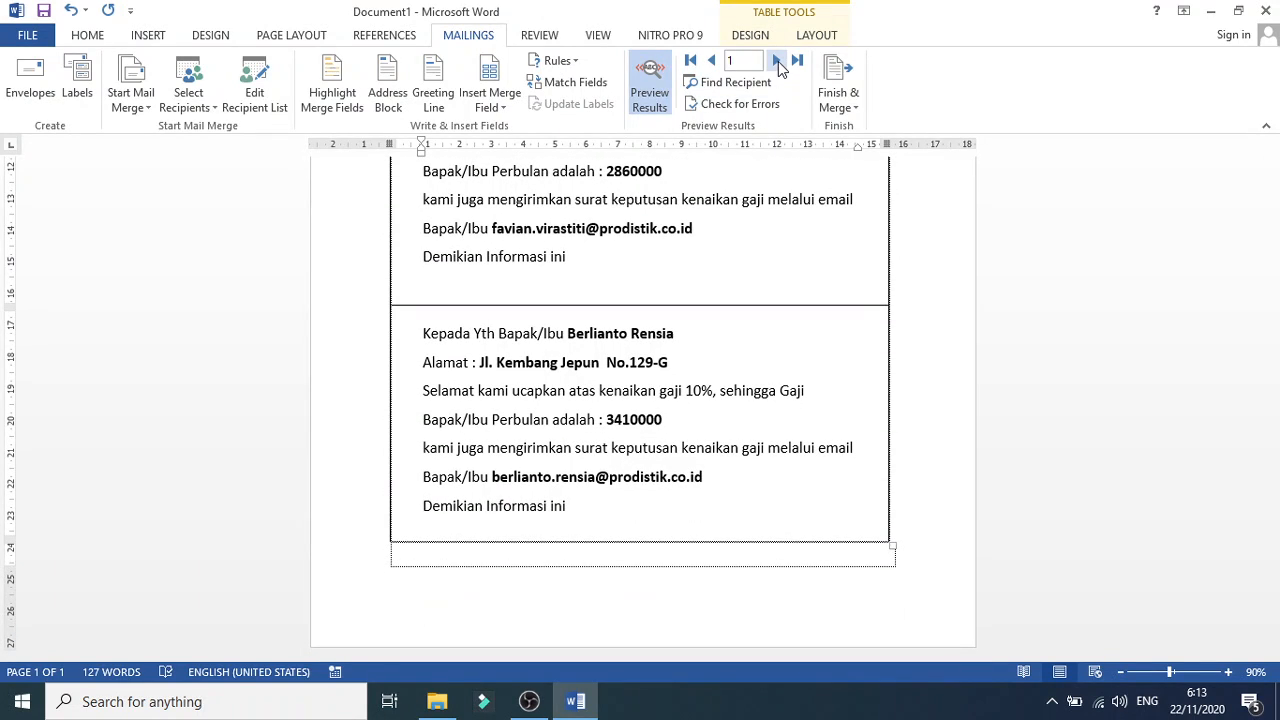
Advance through the previewed merge records and review the names, addresses, salaries and emails filled into the letters
left_click(778, 61)
left_click(778, 61)
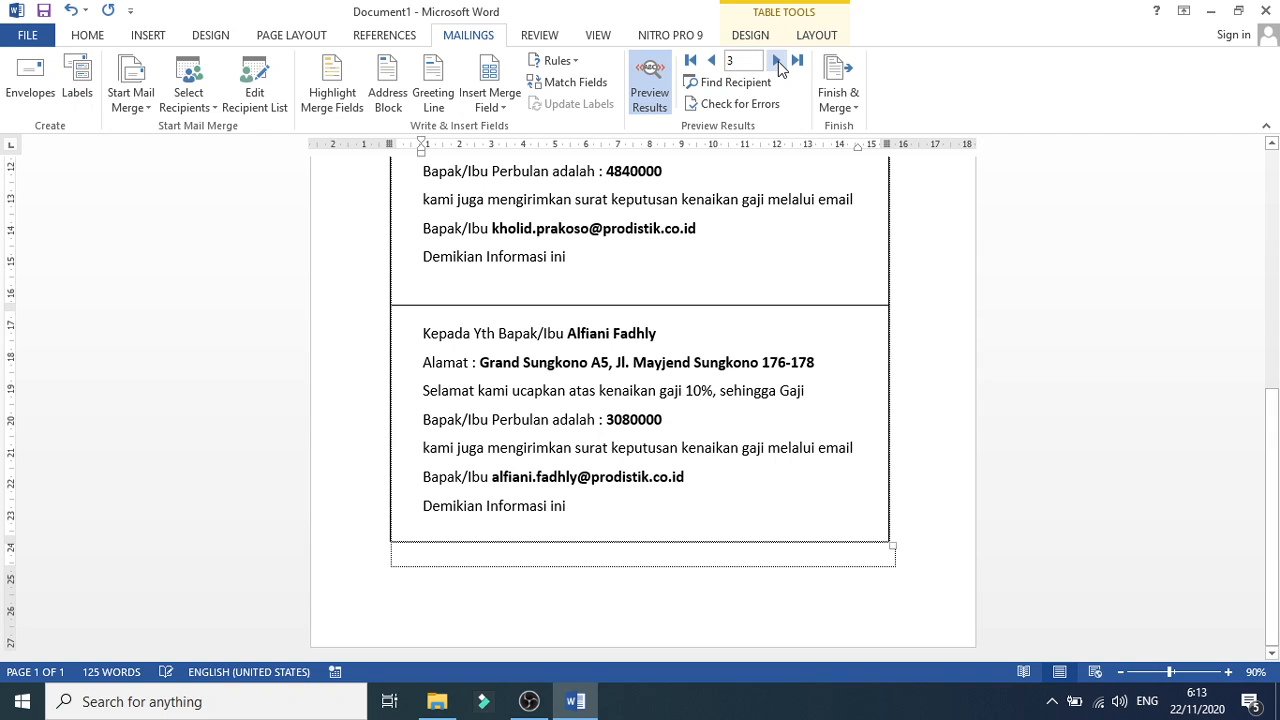
left_click(778, 61)
left_click(778, 61)
left_click(778, 61)
scroll(778, 61, "down", 1)
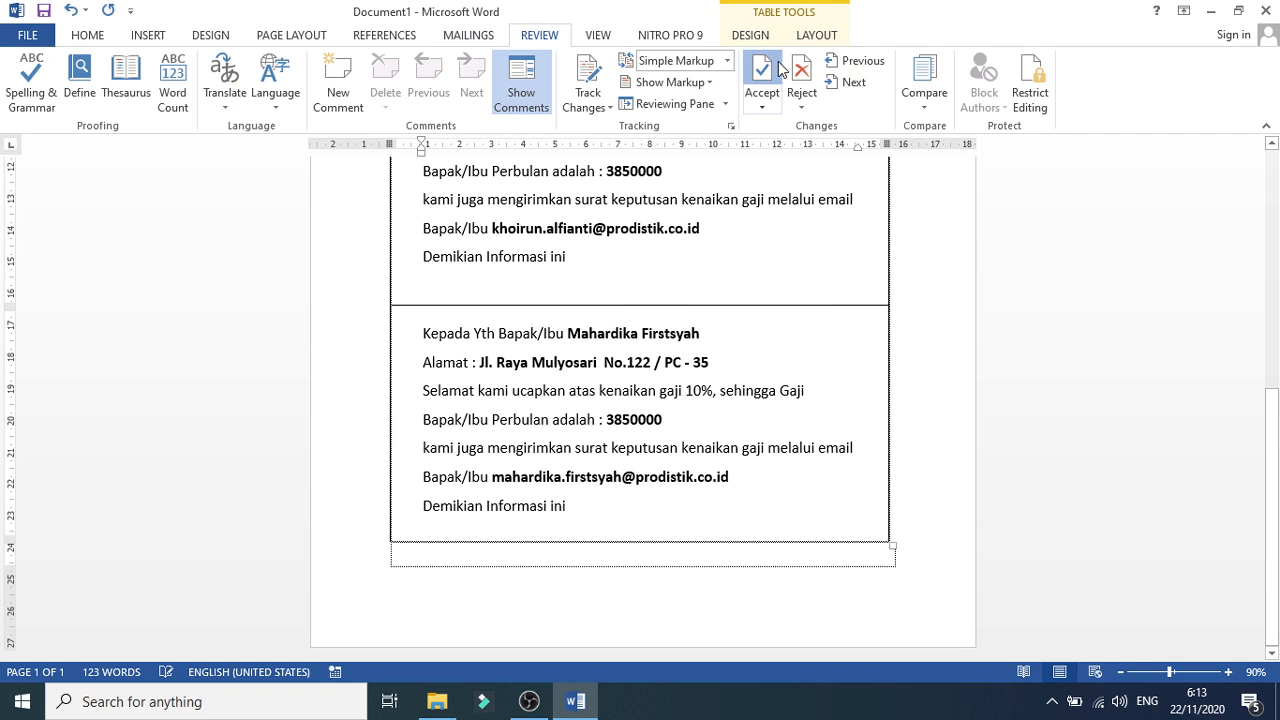
left_click(778, 61)
left_click(822, 329)
scroll(639, 388, "up", 10)
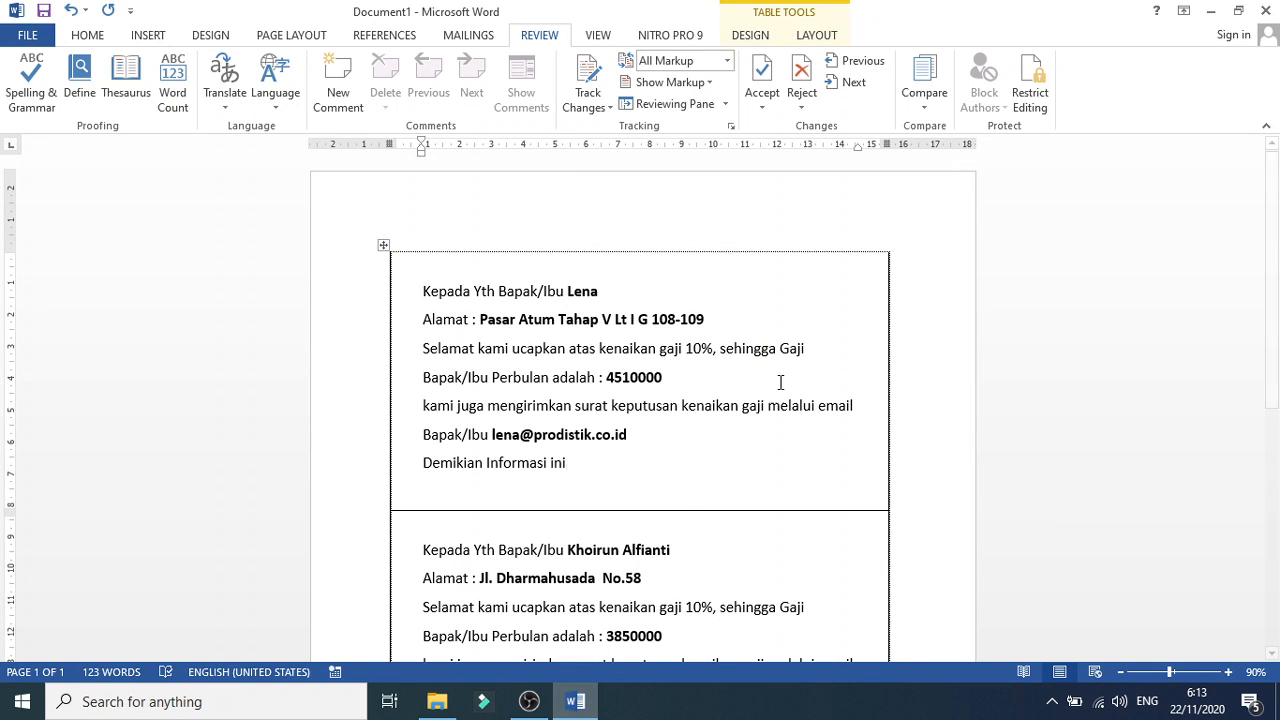
scroll(760, 400, "down", 3)
scroll(754, 418, "up", 2)
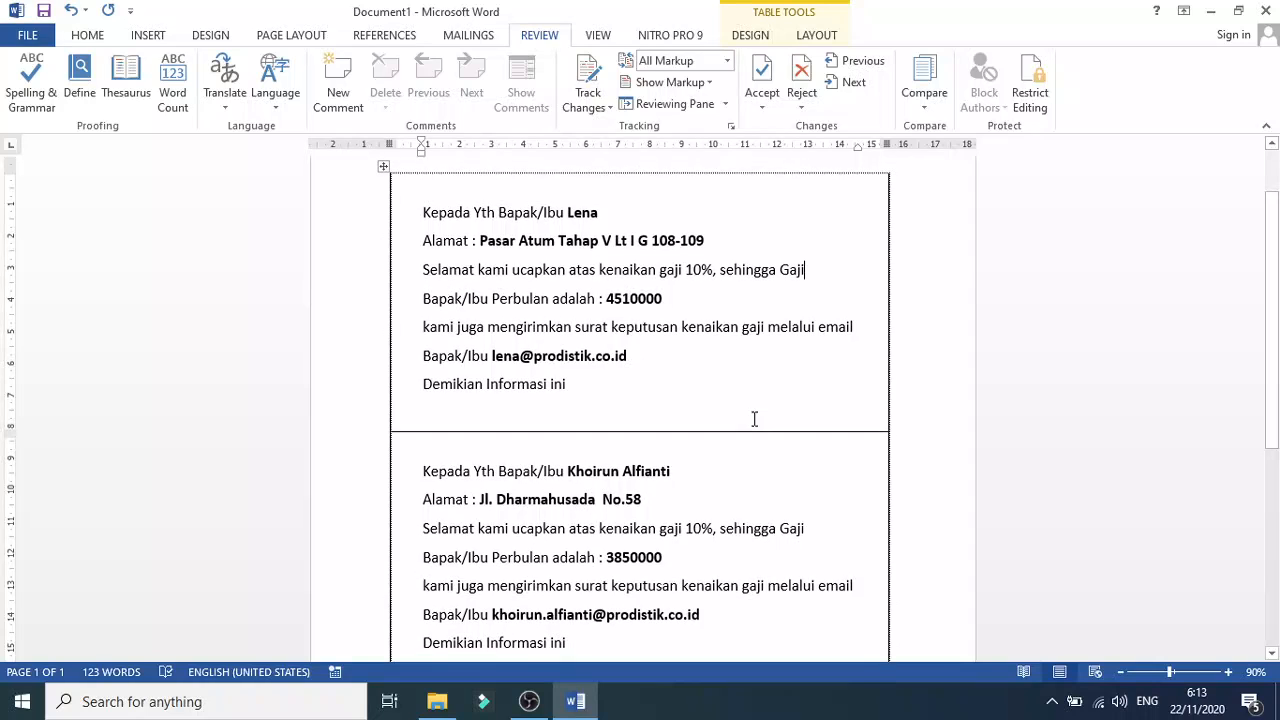
scroll(727, 370, "up", 1)
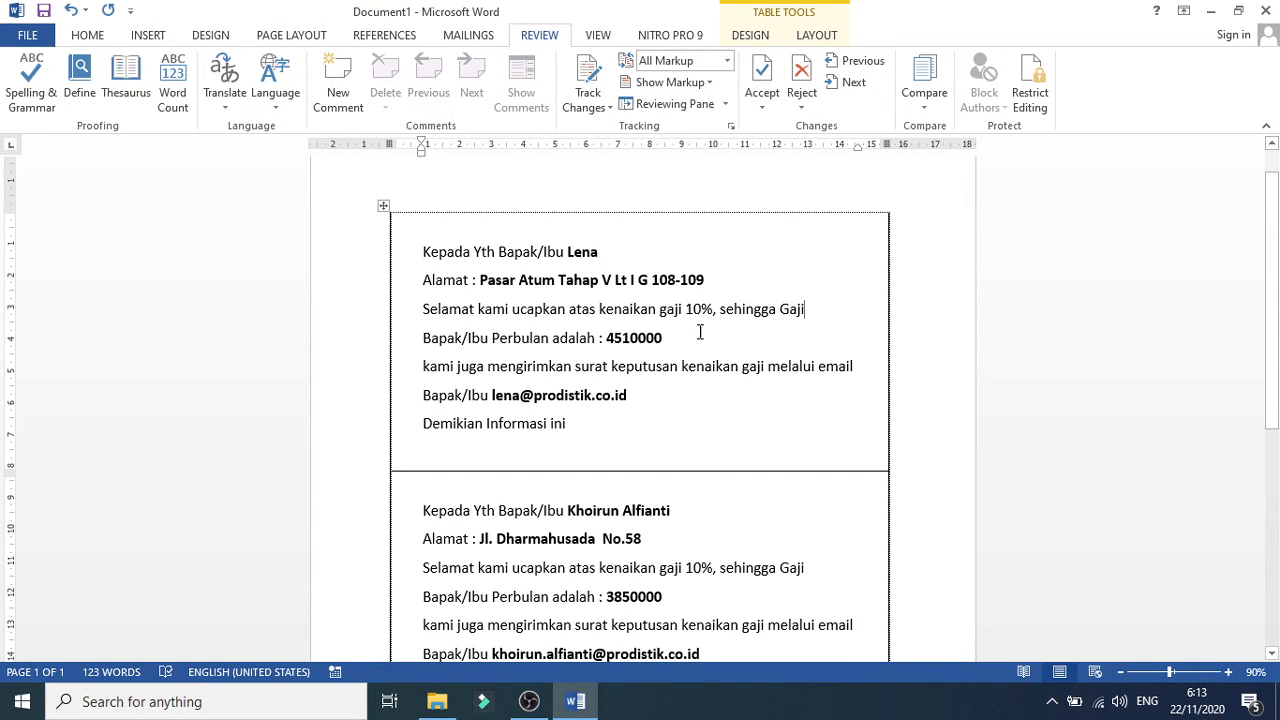
left_click(529, 701)
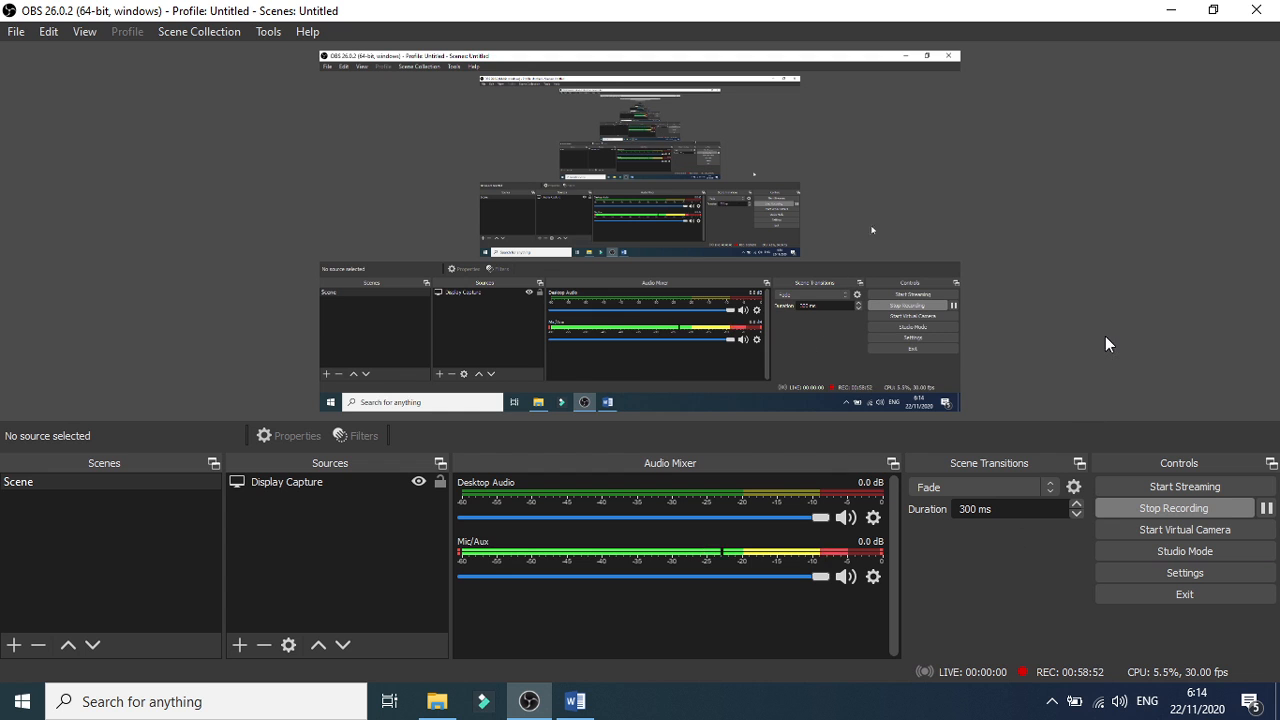
left_click(575, 701)
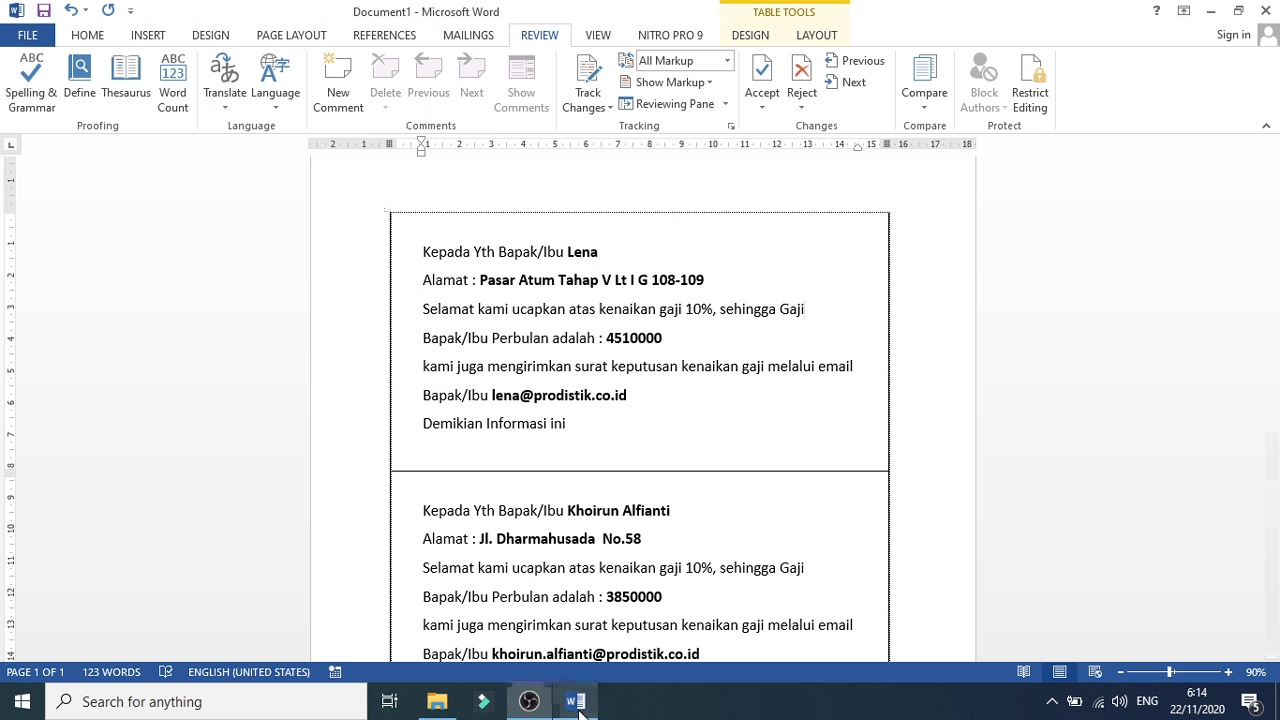
scroll(766, 452, "down", 5)
scroll(766, 452, "up", 6)
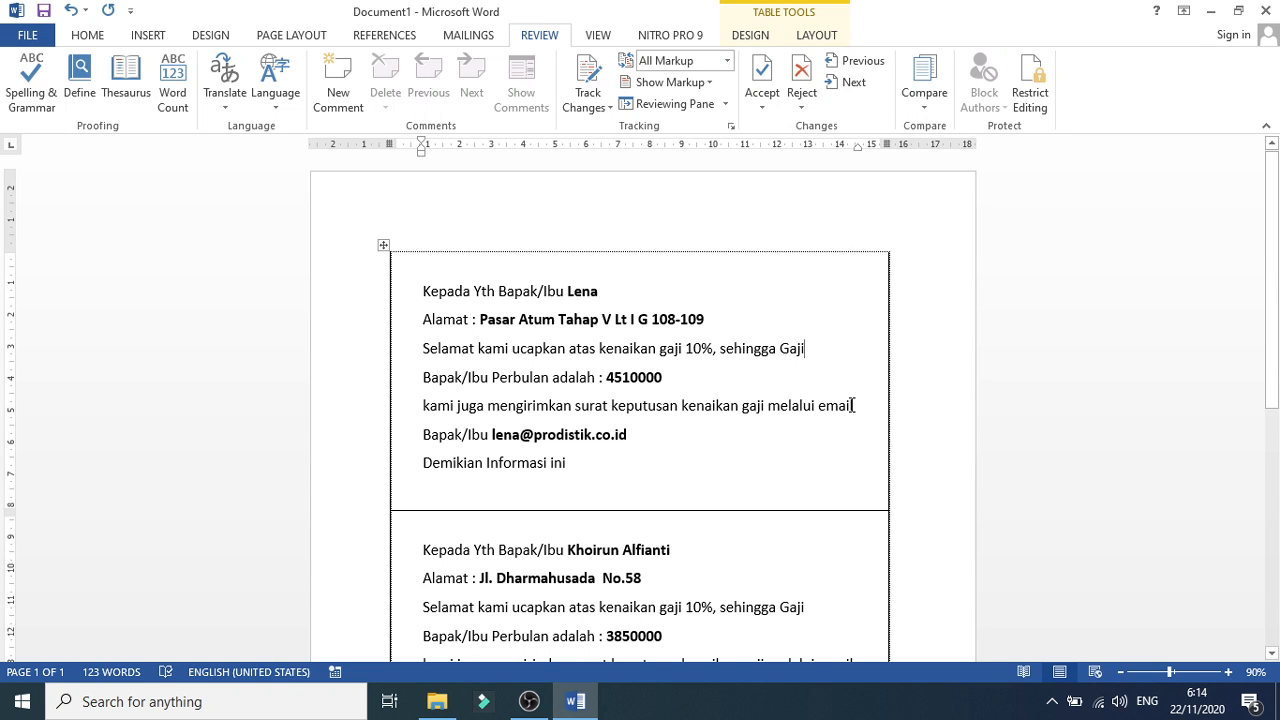
scroll(847, 358, "down", 8)
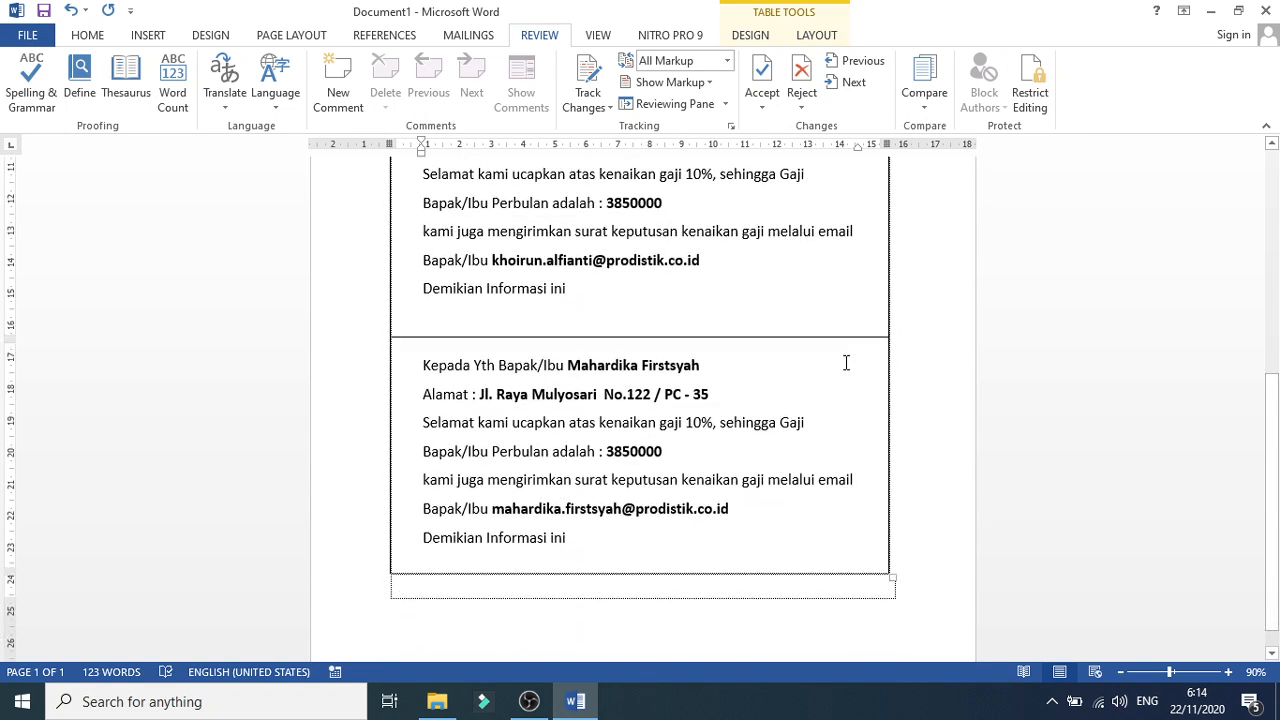
scroll(846, 363, "up", 8)
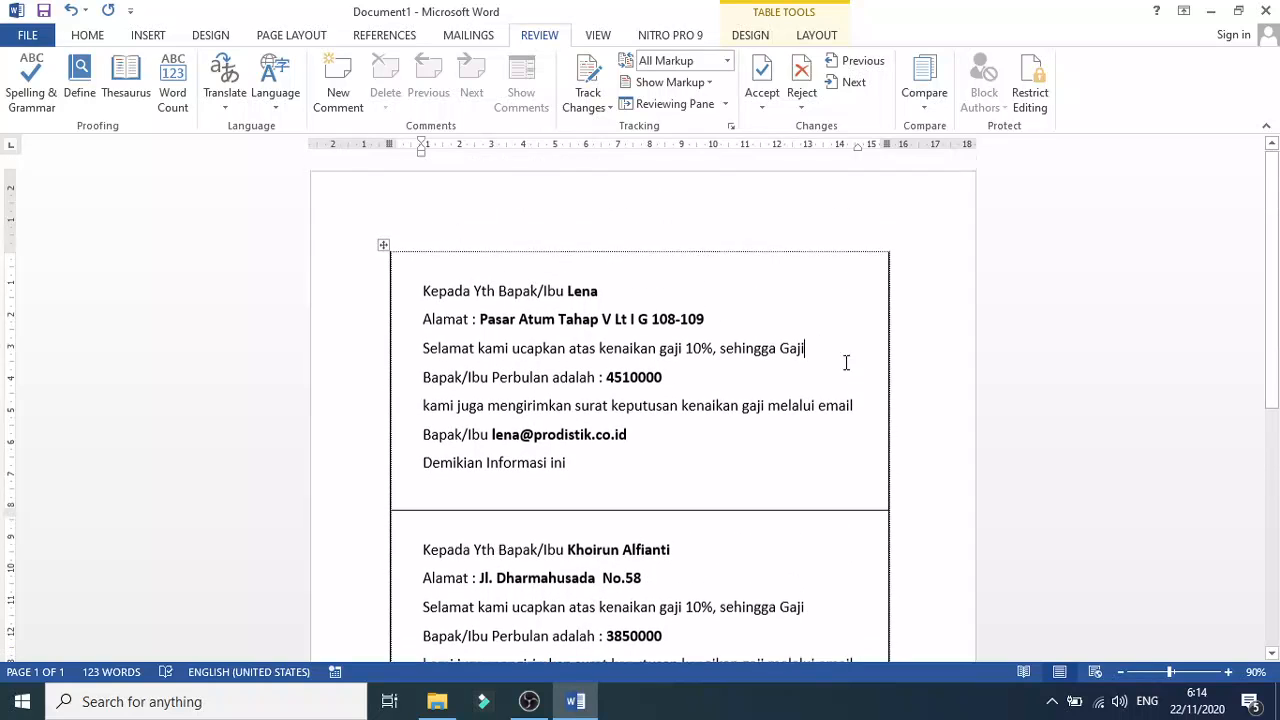